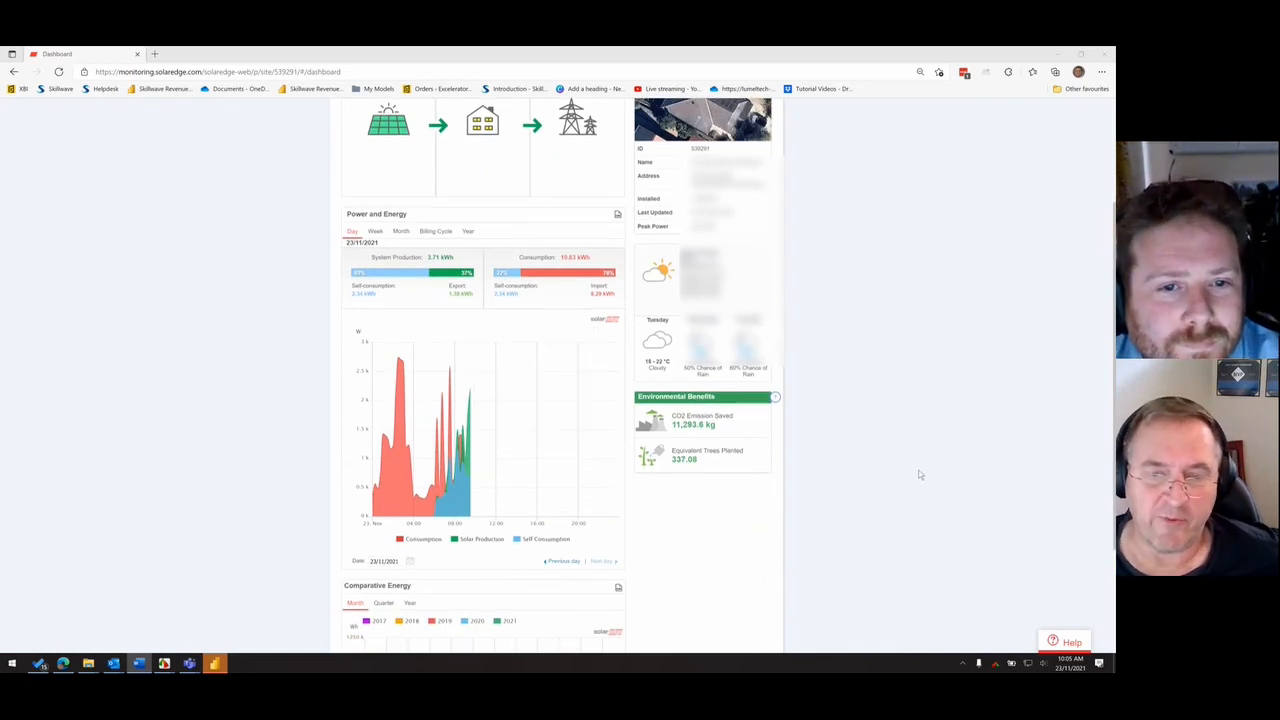
pyautogui.scroll(-3, 755, 521)
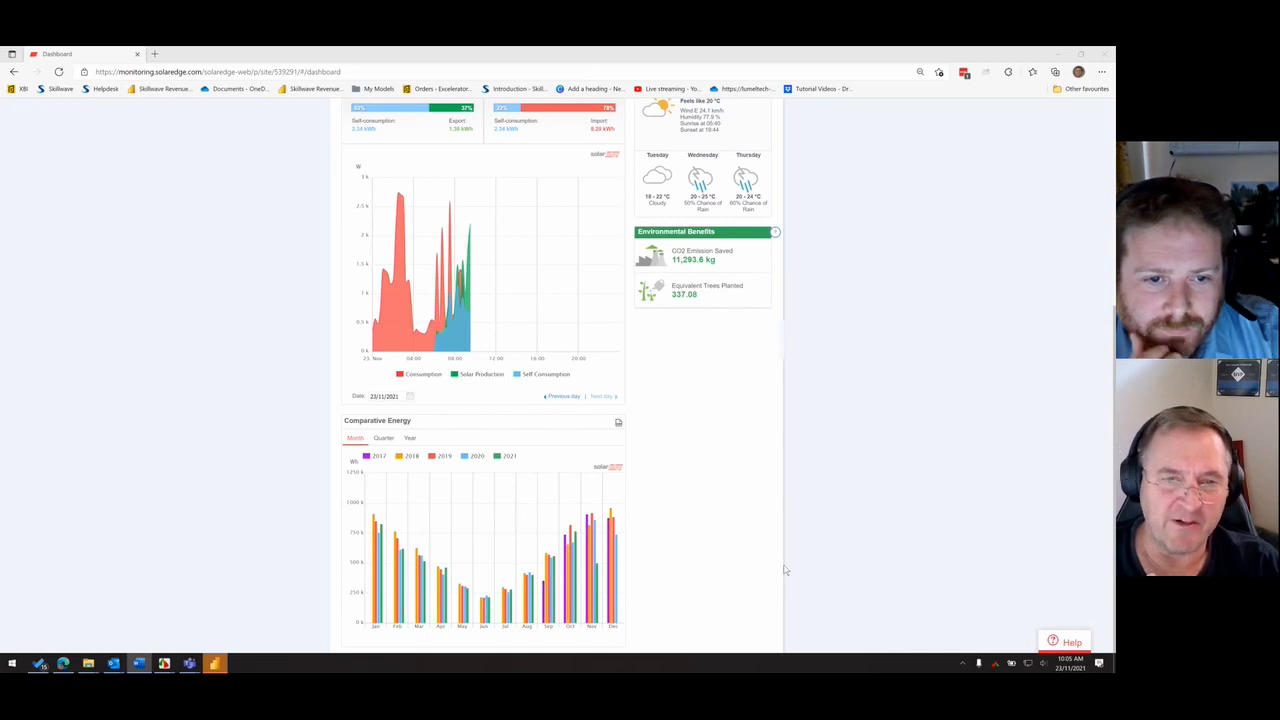
# - Show the Power and Energy chart by week, starting from 14/11/2021
pyautogui.scroll(1, 785, 569)
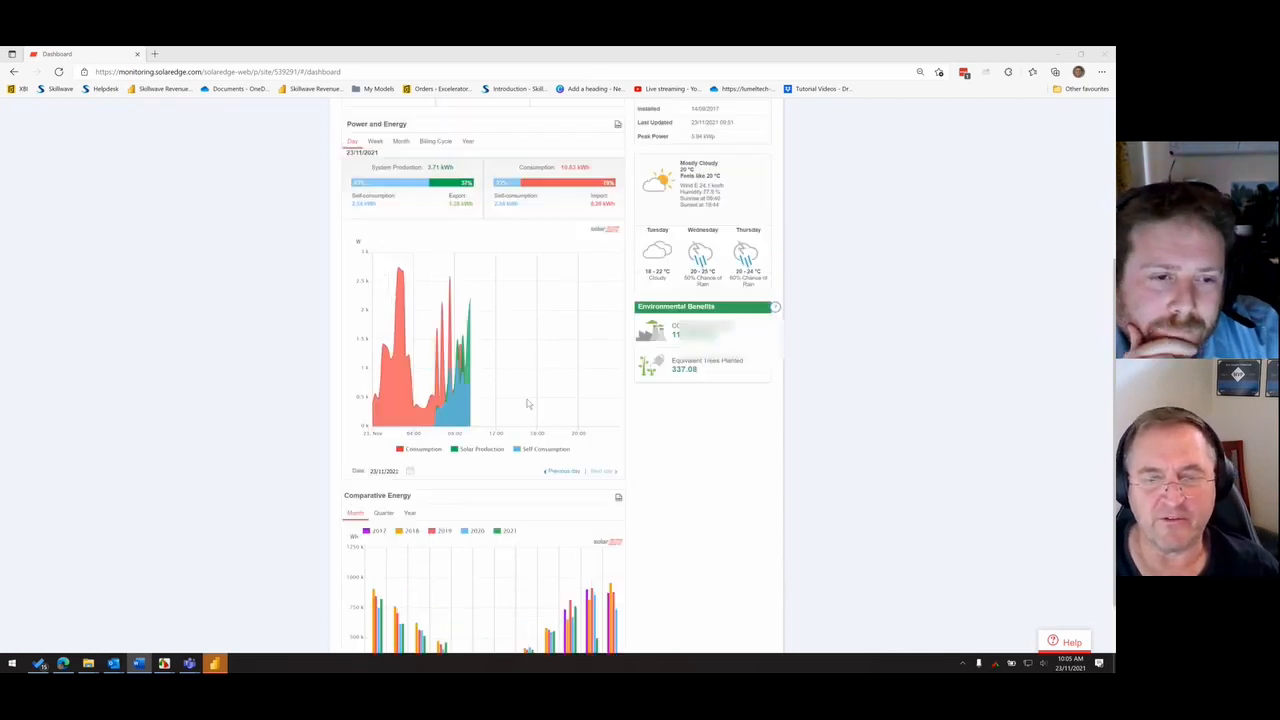
pyautogui.scroll(1, 795, 482)
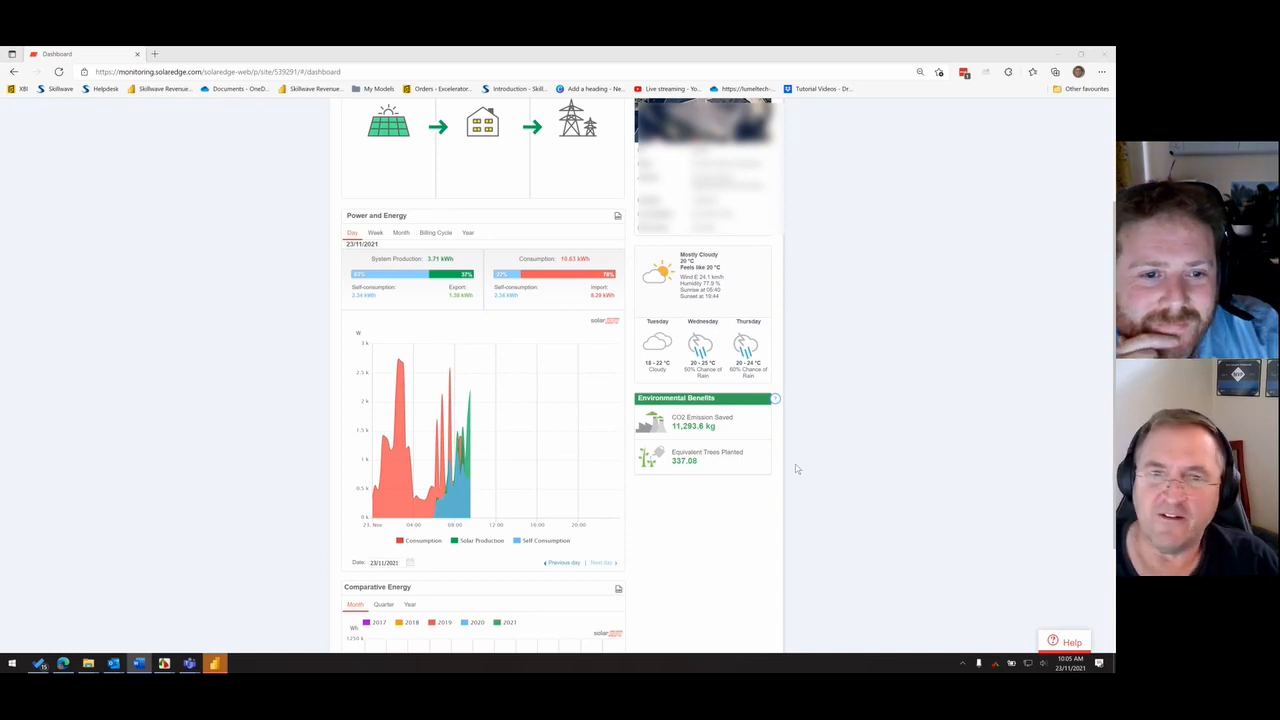
pyautogui.scroll(1, 851, 449)
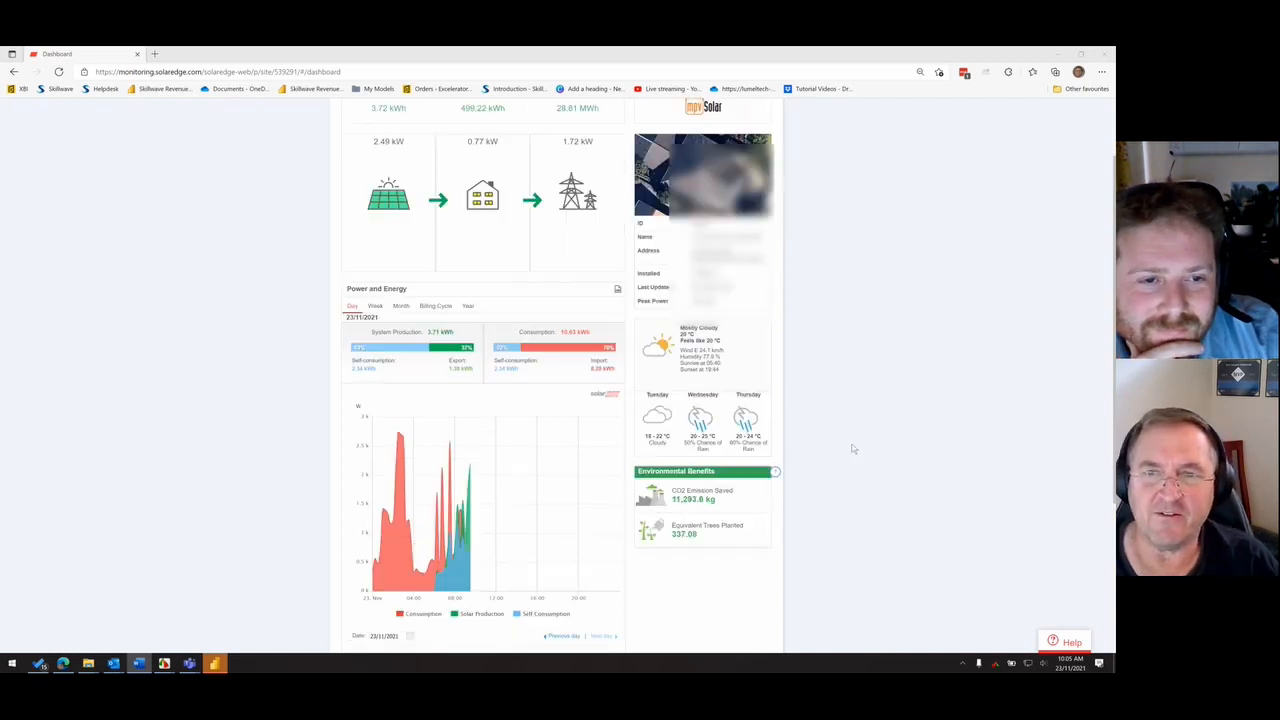
pyautogui.click(368, 316)
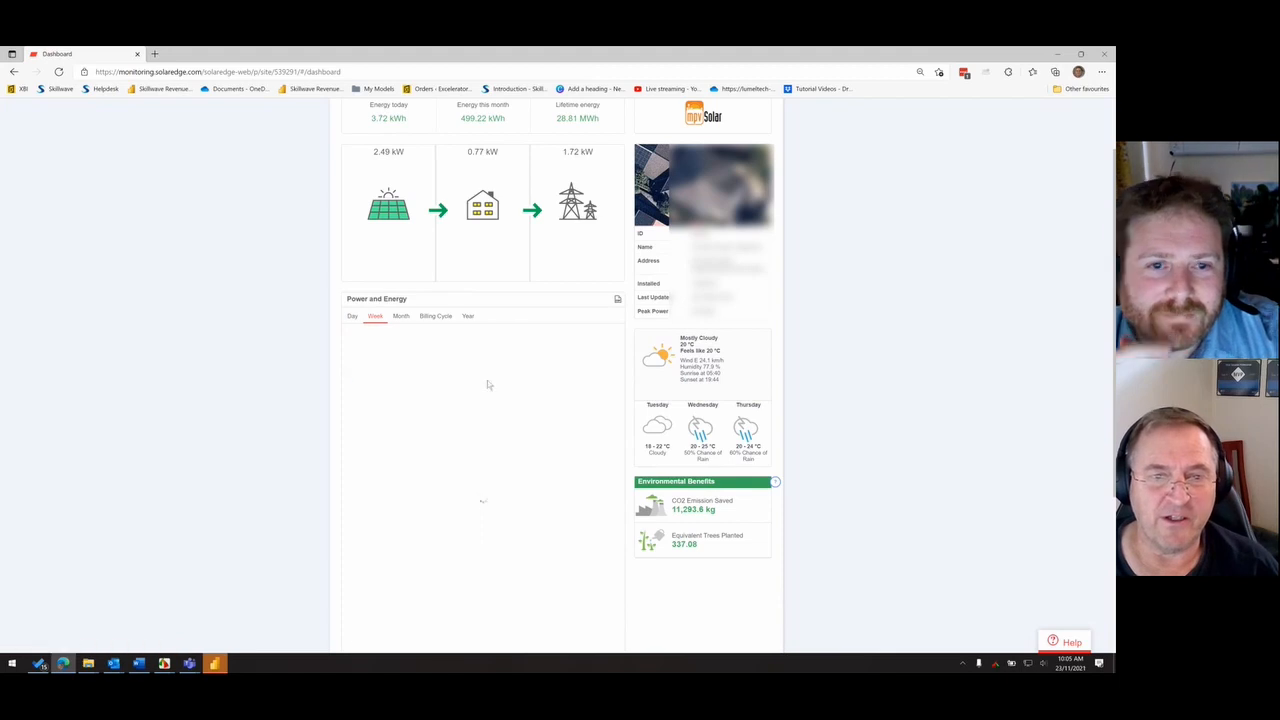
pyautogui.scroll(-1, 860, 450)
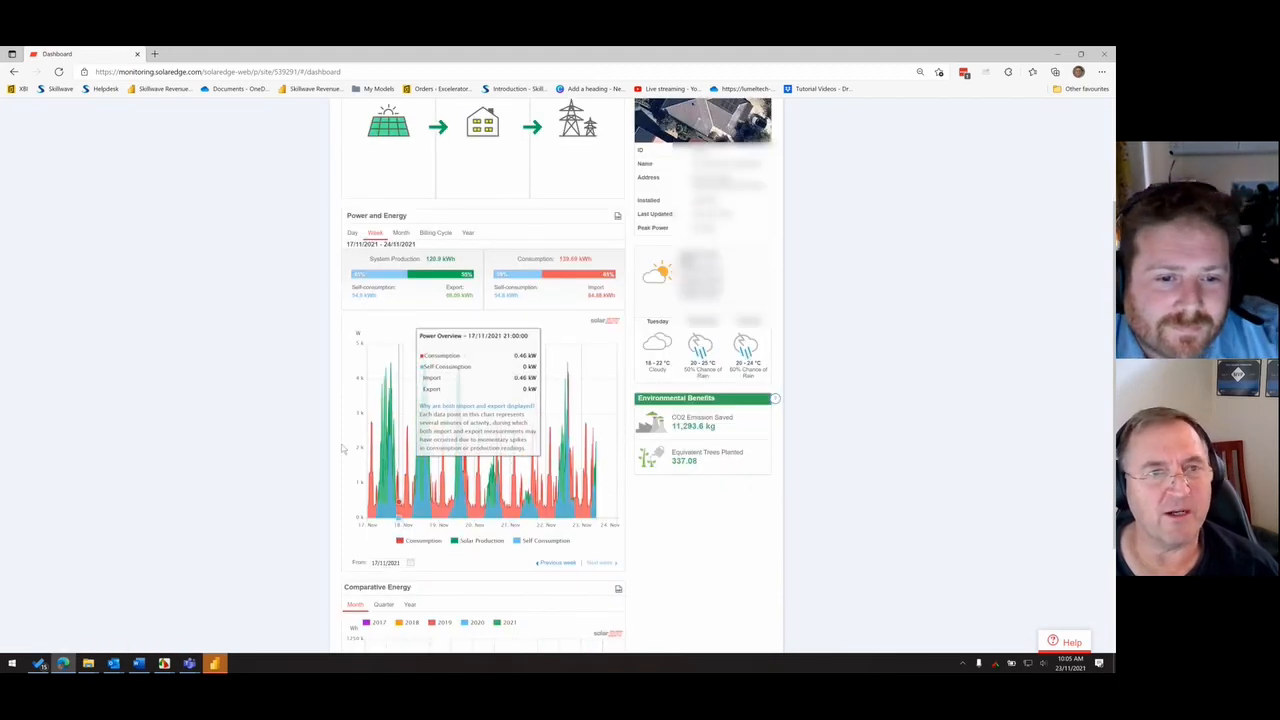
pyautogui.click(409, 565)
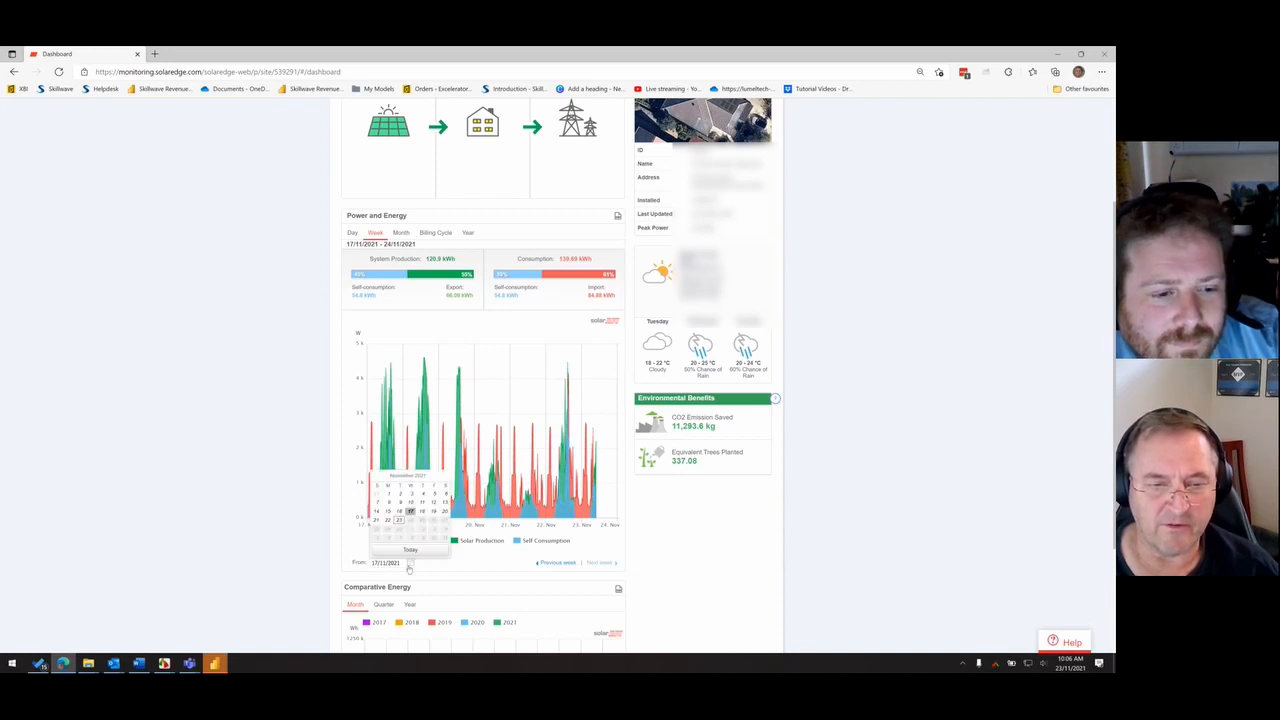
pyautogui.click(378, 512)
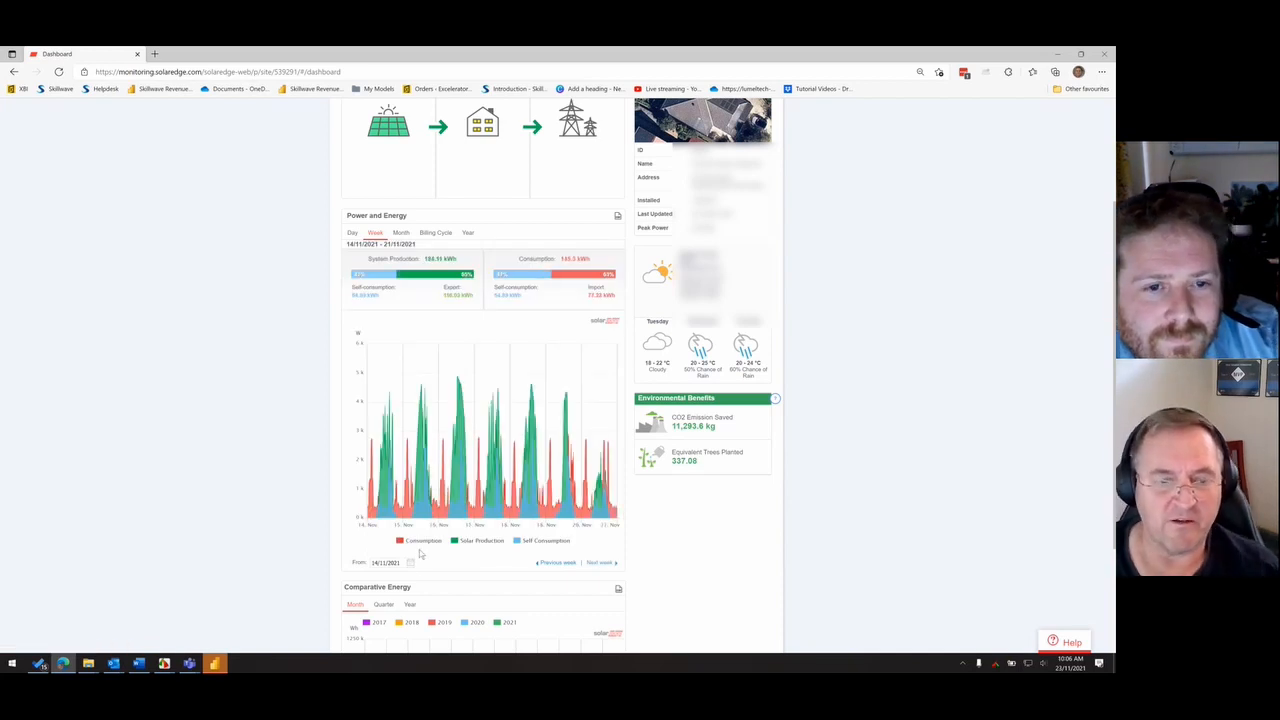
pyautogui.click(411, 563)
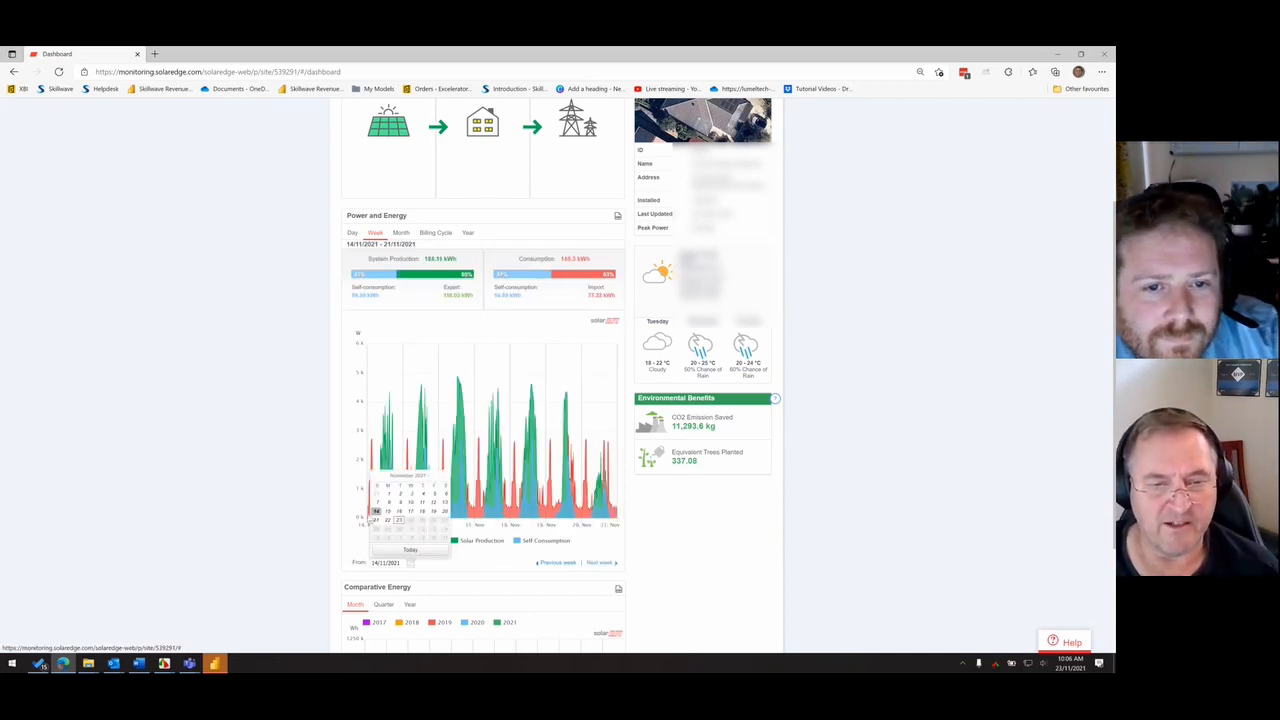
pyautogui.click(323, 529)
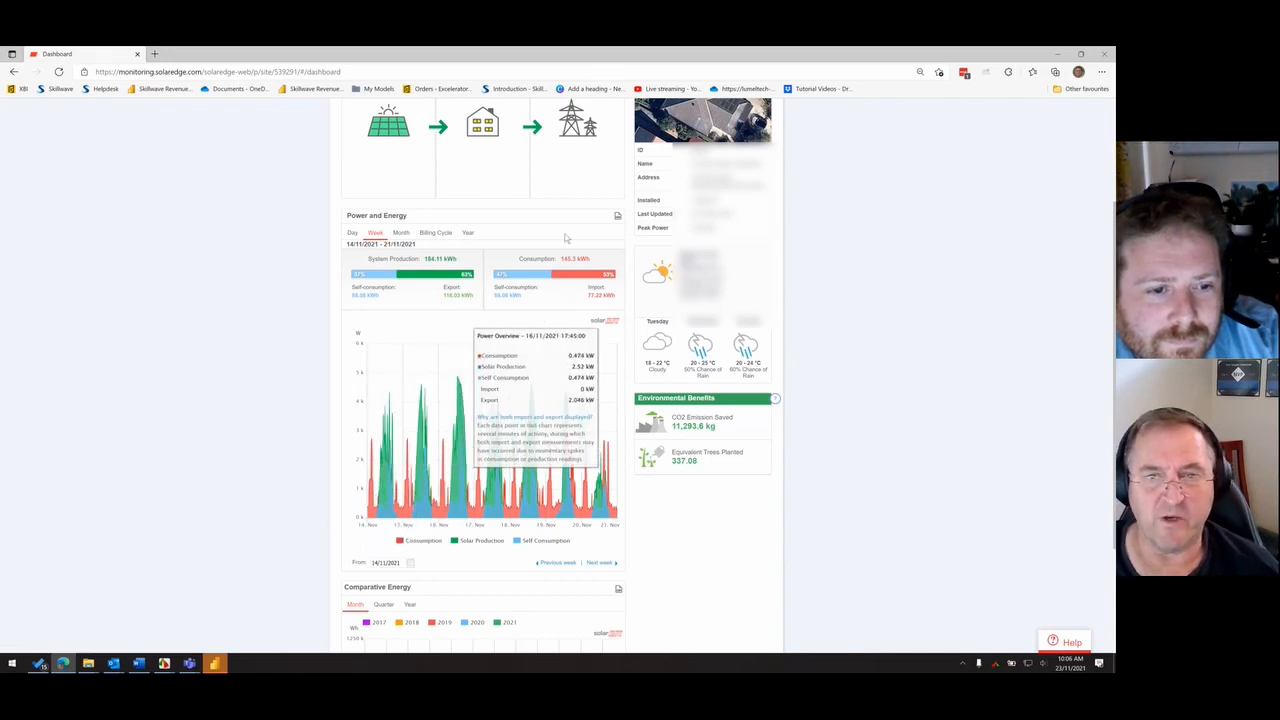
# - Export the weekly Power and Energy chart data as CSV and put the downloaded file in the Solar Hackathon Data folder
pyautogui.click(618, 218)
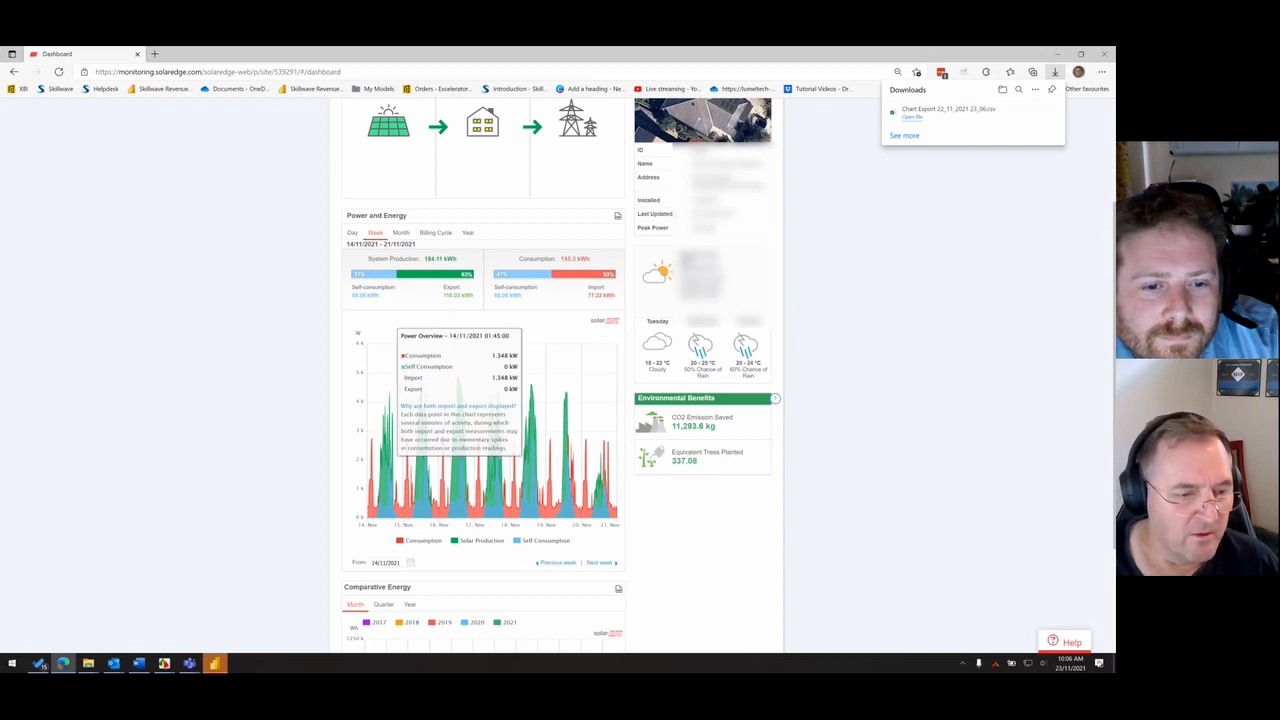
pyautogui.moveTo(88, 664)
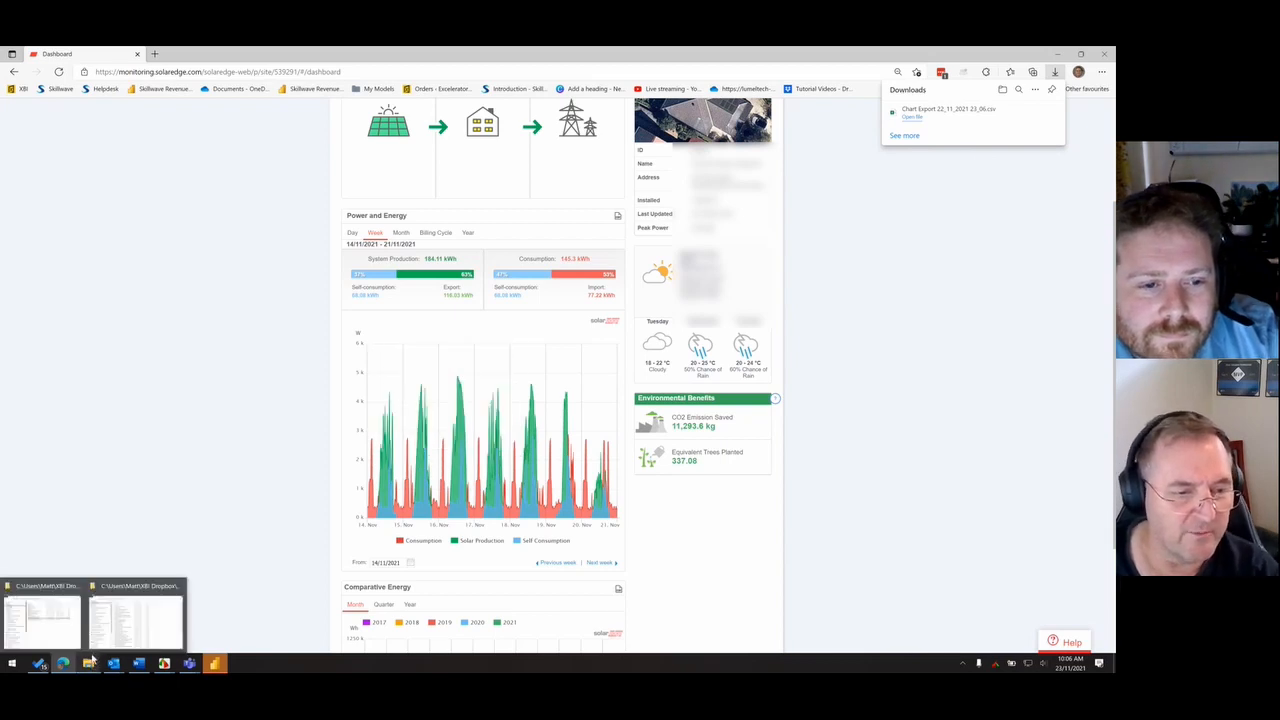
pyautogui.moveTo(62, 636)
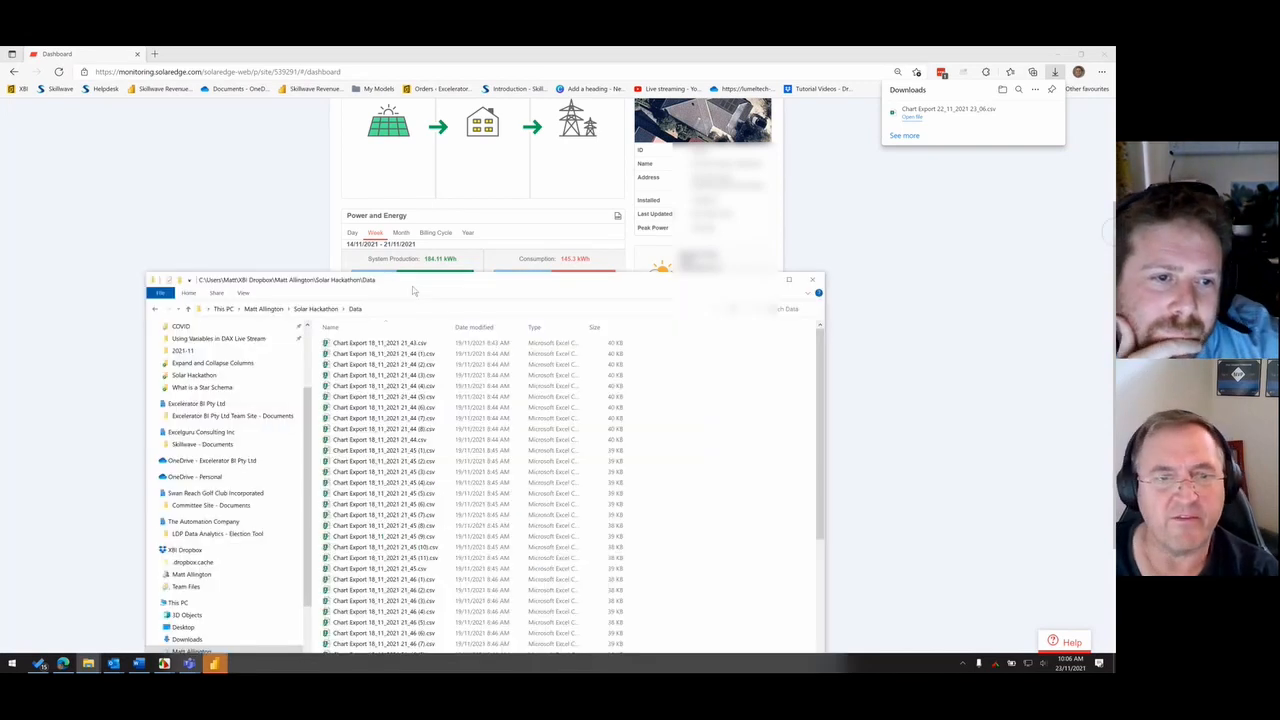
pyautogui.moveTo(414, 289); pyautogui.dragTo(477, 191)
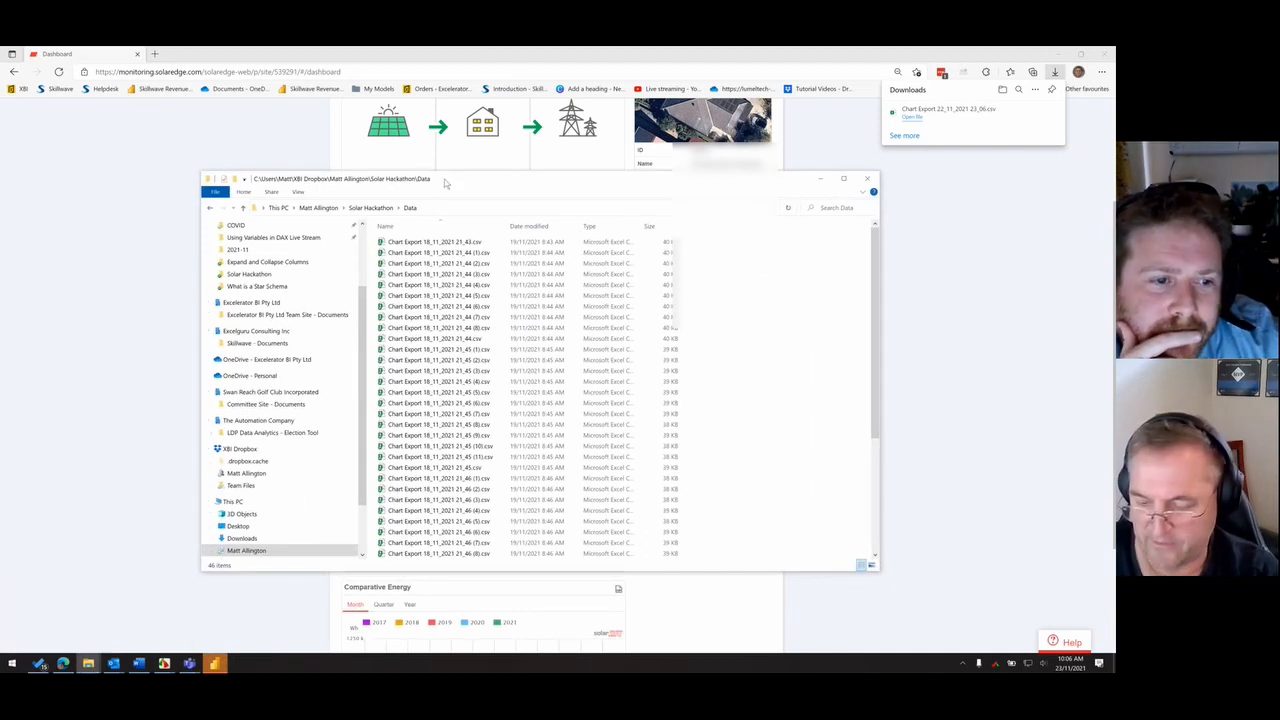
pyautogui.hotkey('ctrl', 'n')
pyautogui.moveTo(480, 197); pyautogui.dragTo(800, 665)
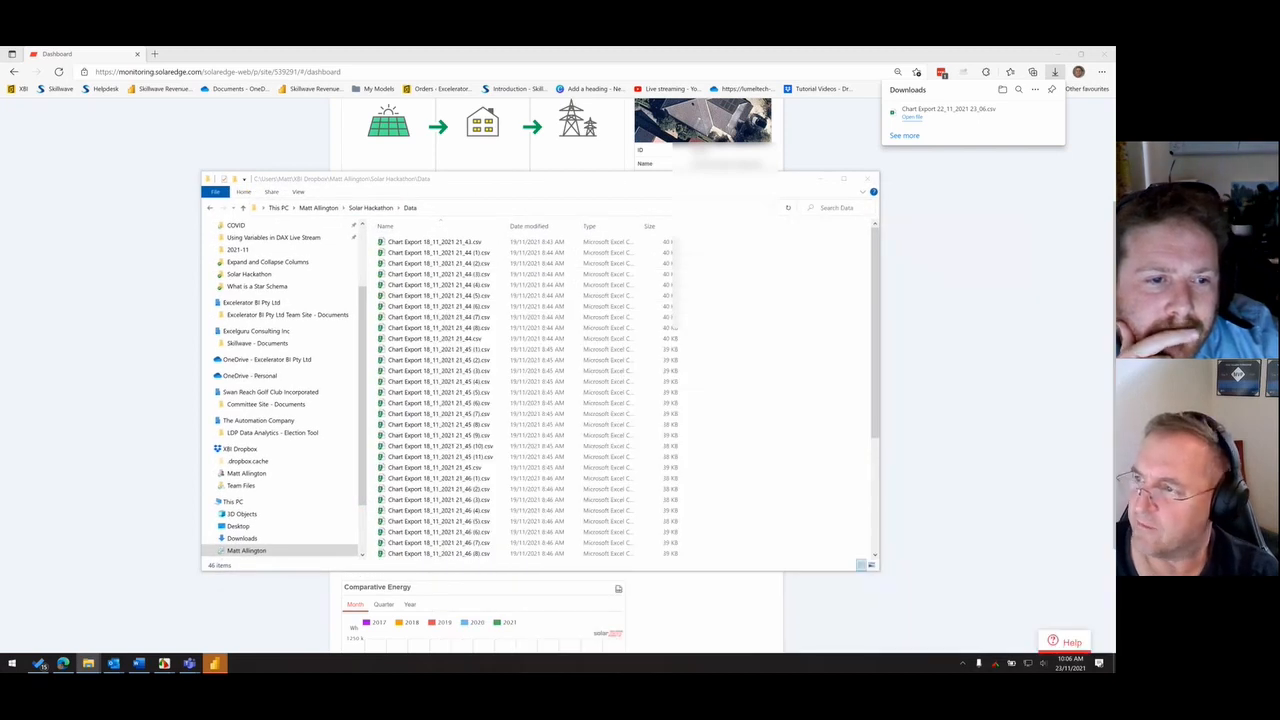
pyautogui.moveTo(800, 250); pyautogui.dragTo(770, 300)
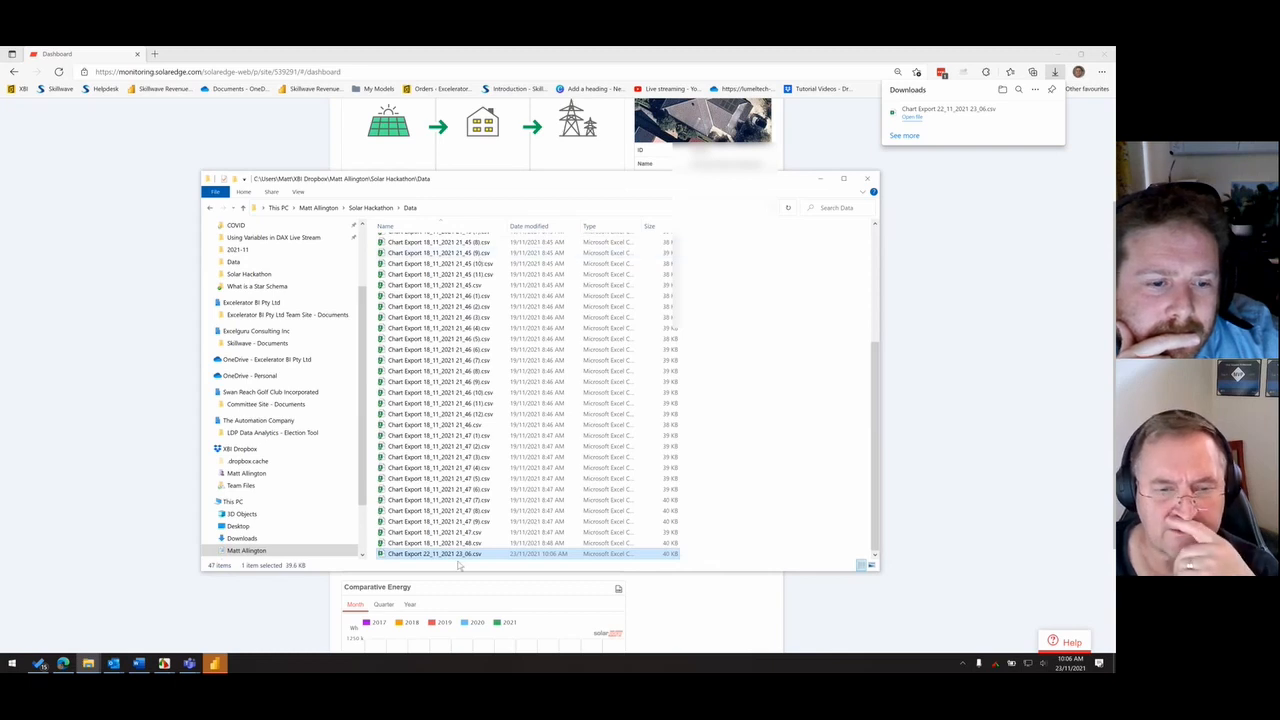
# - Open Chart Export 22_11_2021 23_06.csv in Excel and autofit the widths of columns A to F
pyautogui.doubleClick(459, 556)
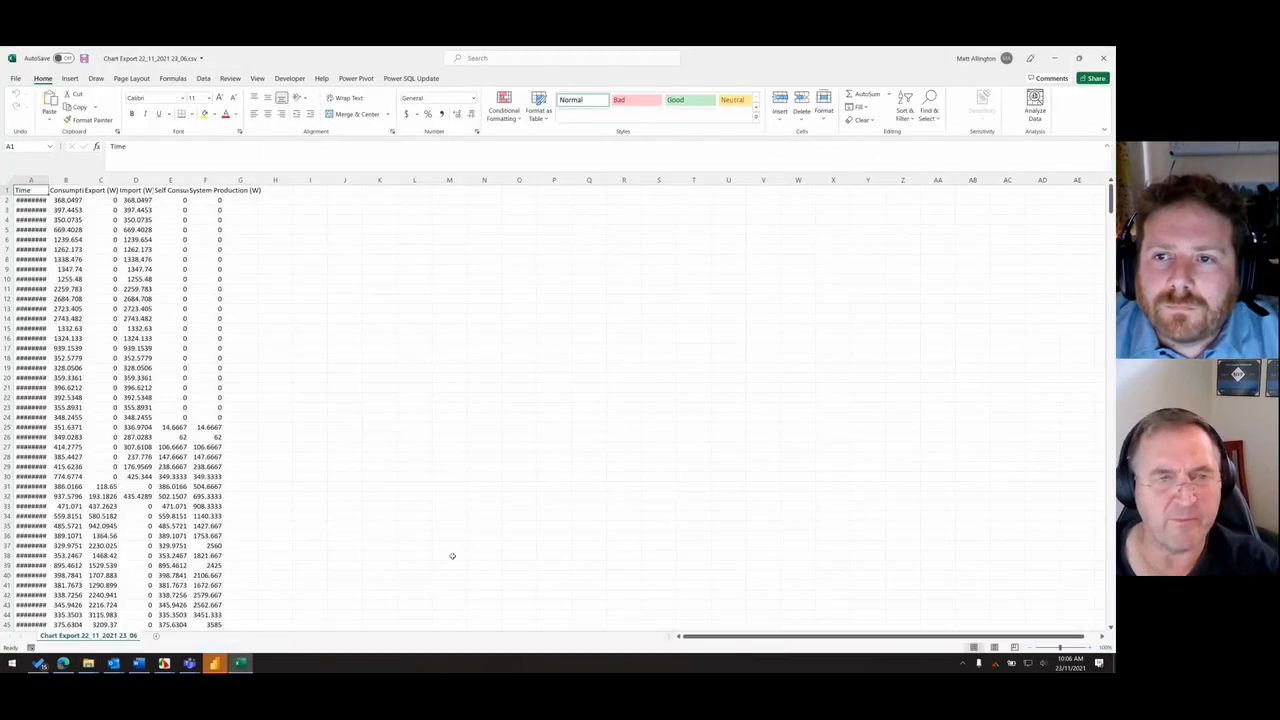
pyautogui.click(47, 180)
pyautogui.moveTo(53, 180); pyautogui.dragTo(222, 180)
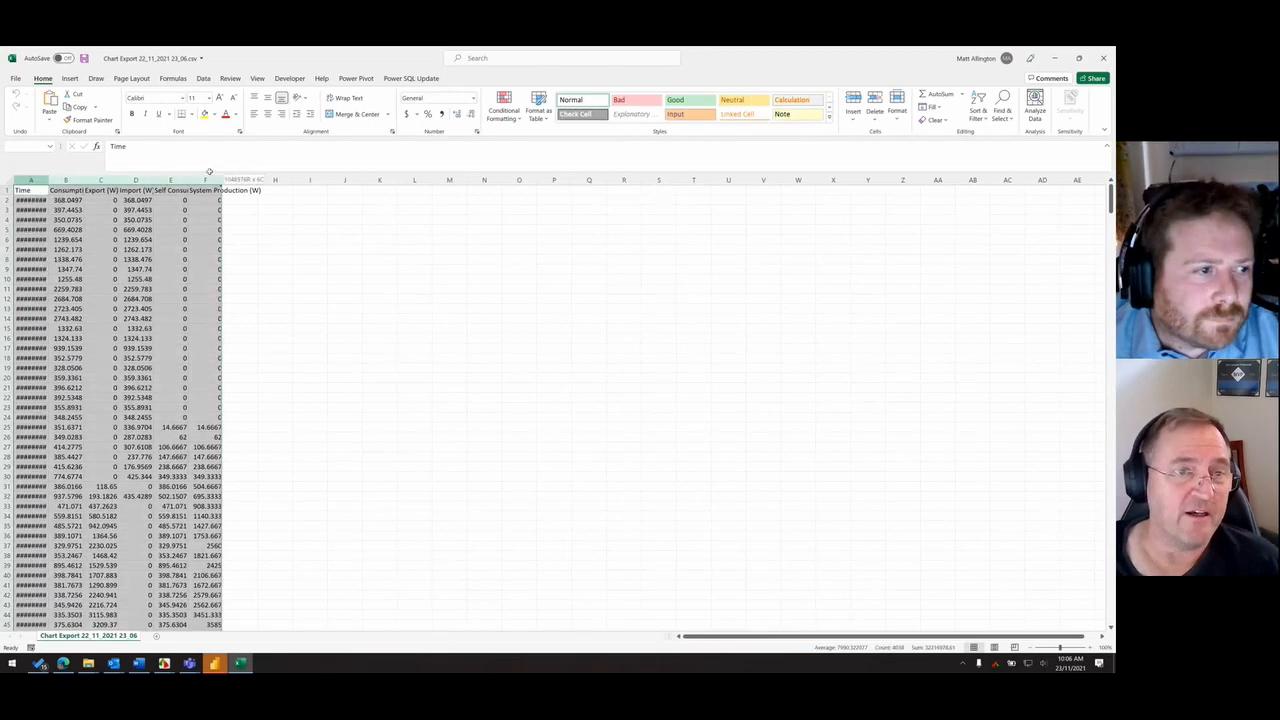
pyautogui.doubleClick(222, 180)
pyautogui.click(373, 244)
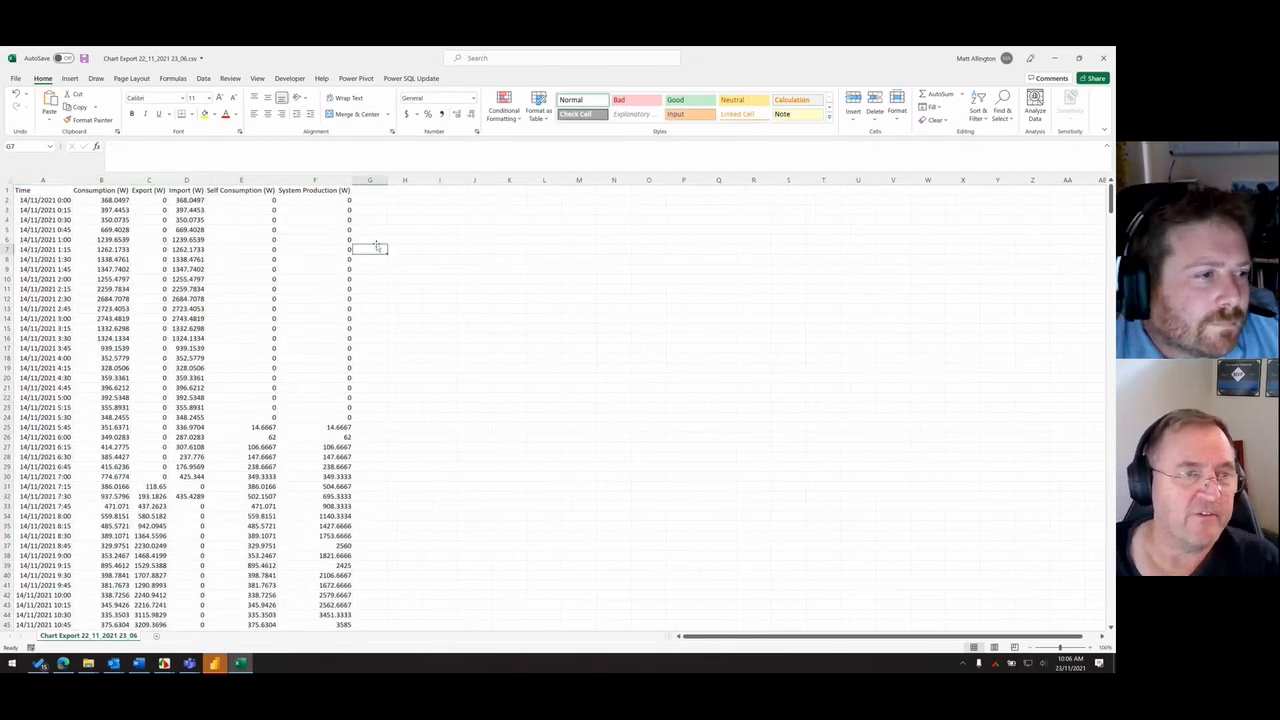
# - Examine the Time and Consumption (W) columns and the headers from Consumption (W) to System Production (W)
pyautogui.click(36, 202)
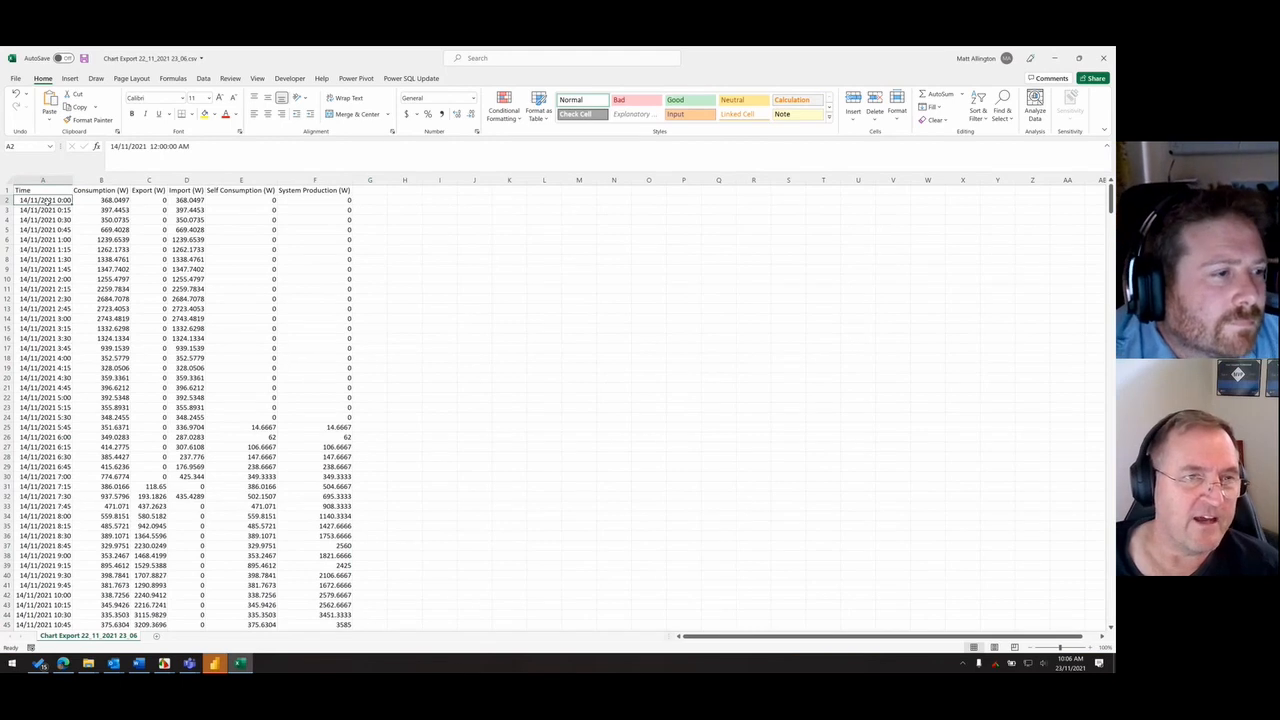
pyautogui.click(100, 190)
pyautogui.hotkey('ctrl', 'shift', 'Down')
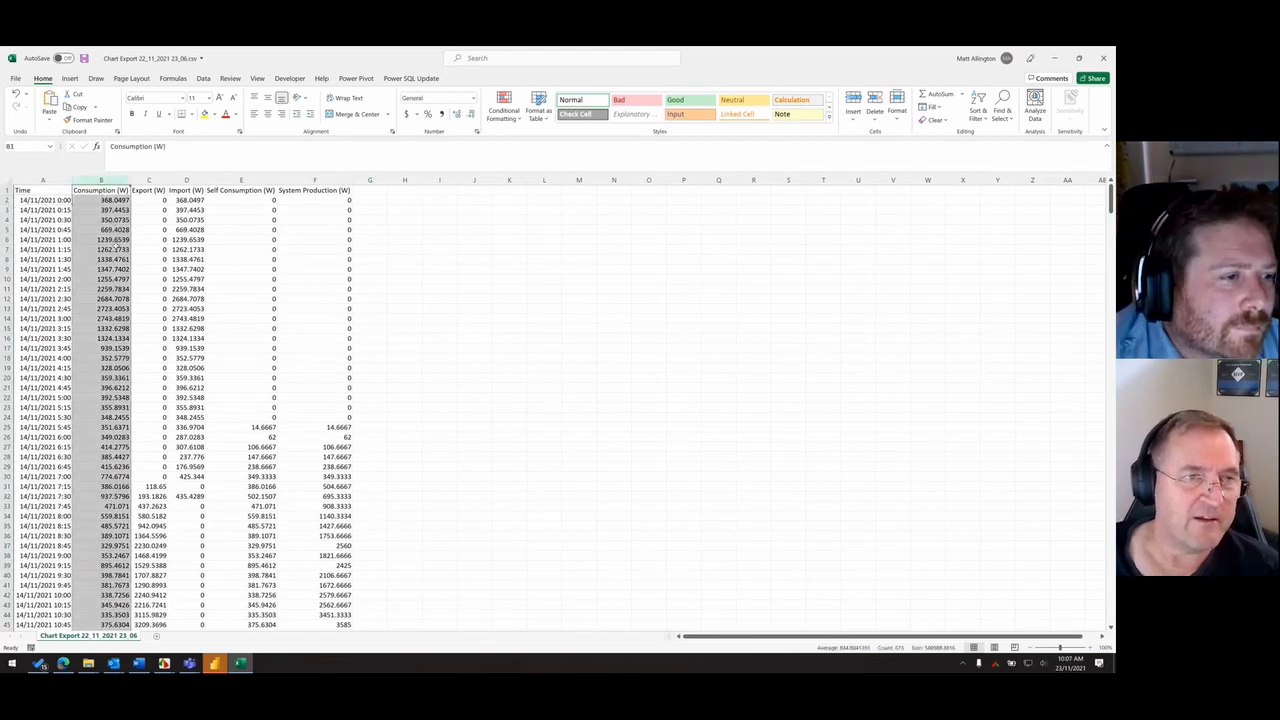
pyautogui.click(108, 201)
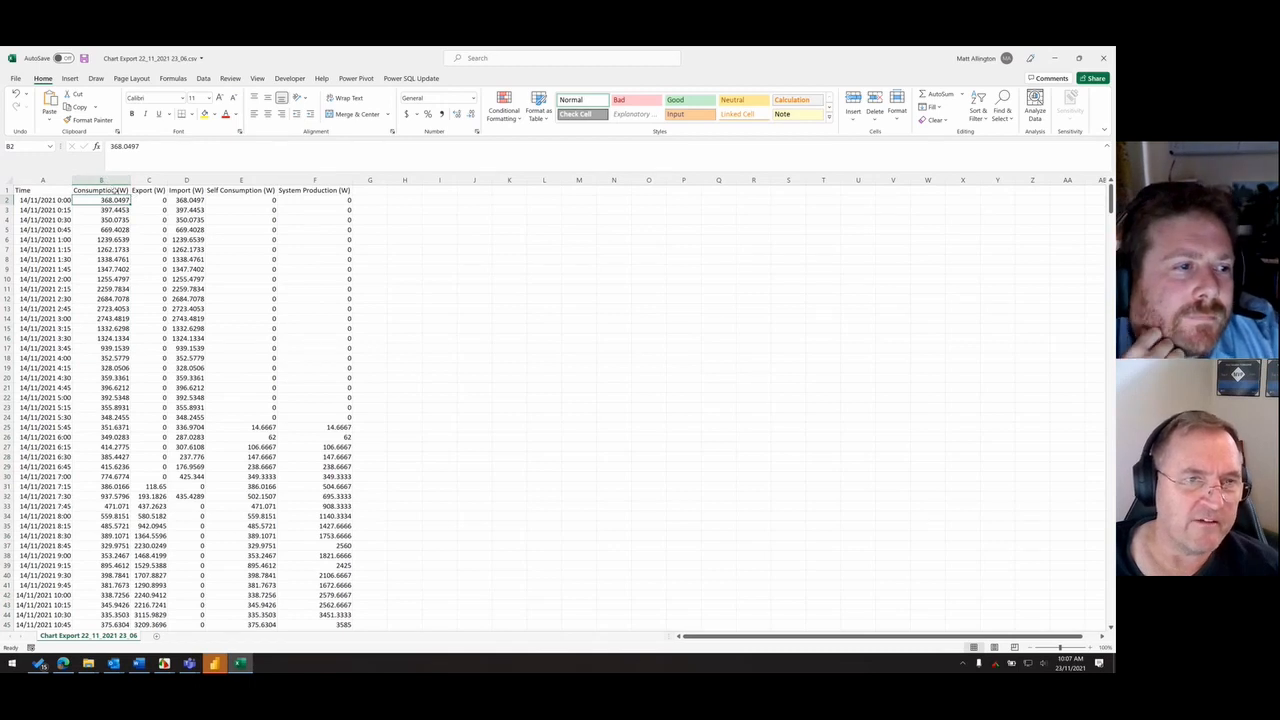
pyautogui.moveTo(117, 190); pyautogui.dragTo(315, 190)
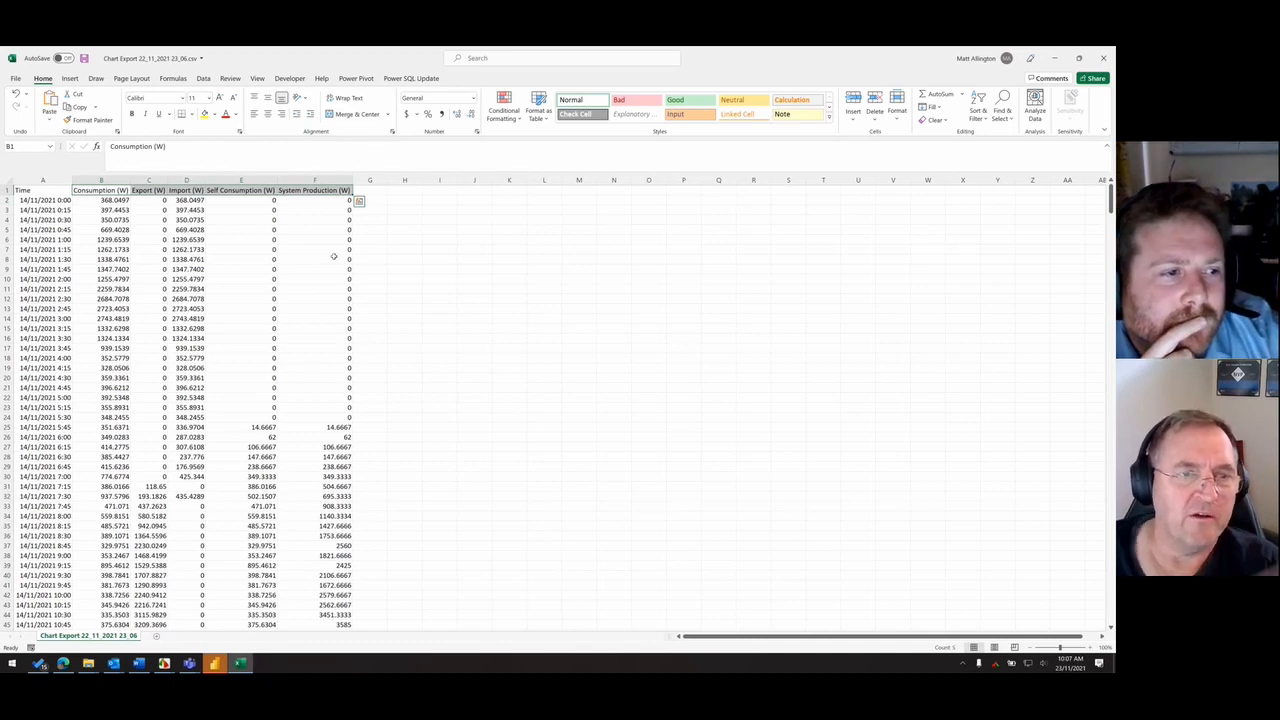
pyautogui.click(283, 190)
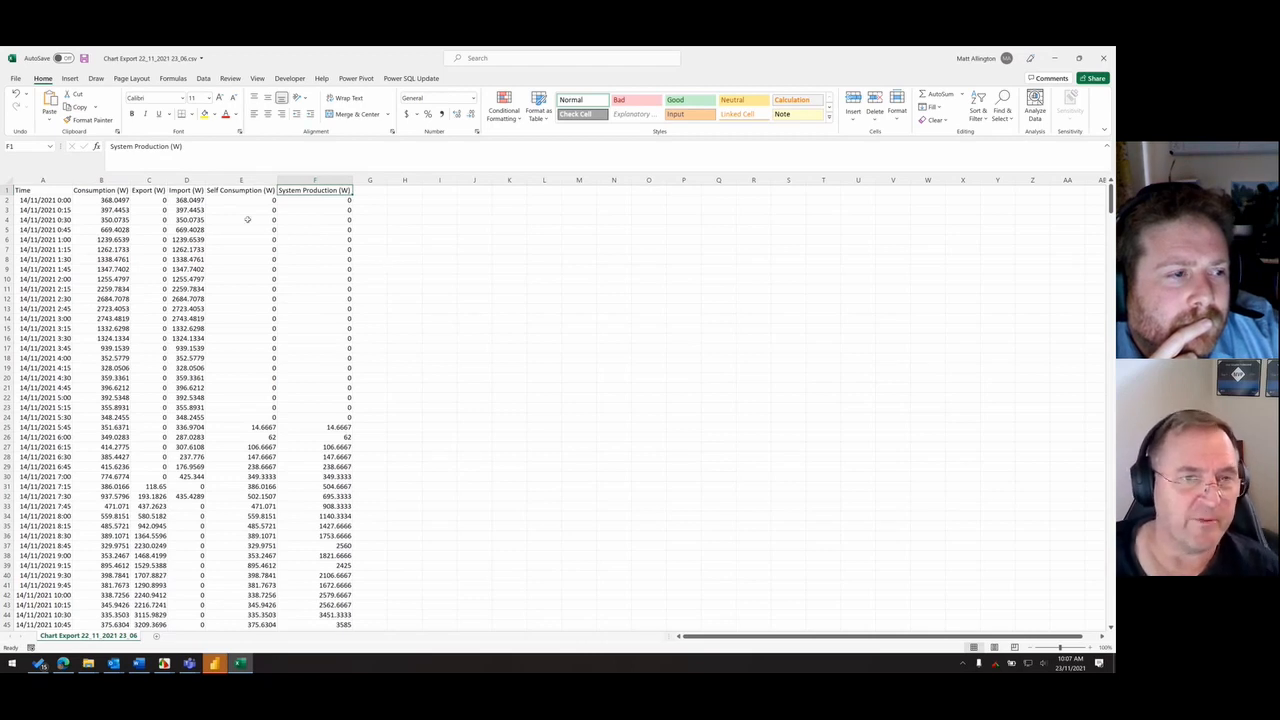
# - Compare the overnight and daytime readings in the Self Consumption, Consumption and System Production columns
pyautogui.moveTo(247, 219); pyautogui.dragTo(250, 398)
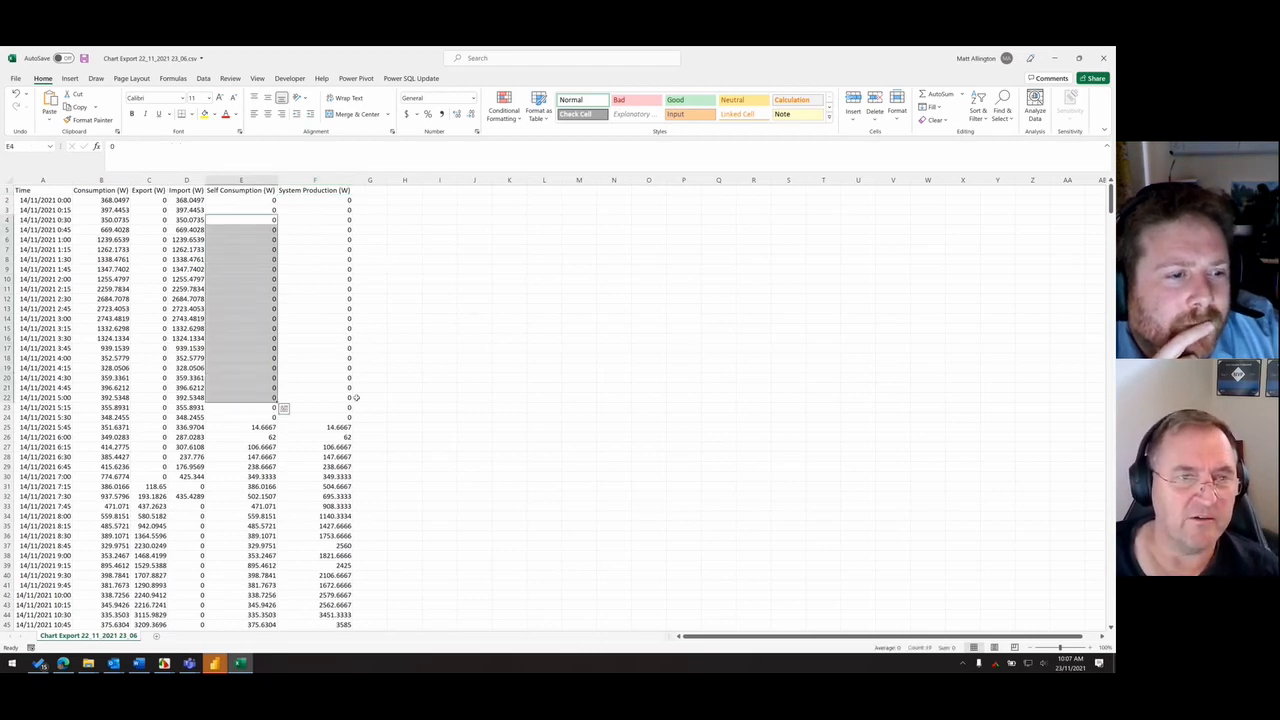
pyautogui.scroll(-2, 262, 284)
pyautogui.scroll(2, 208, 328)
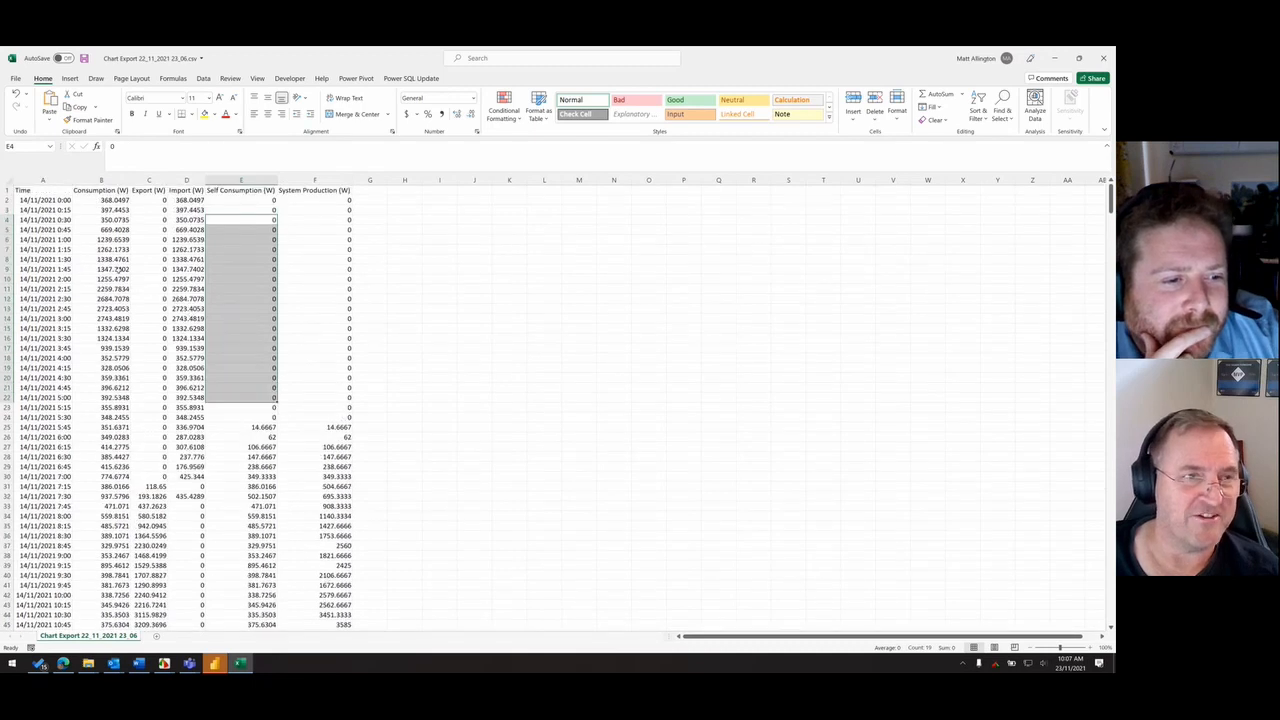
pyautogui.moveTo(118, 250); pyautogui.dragTo(132, 350)
pyautogui.click(312, 370)
pyautogui.scroll(-4, 330, 430)
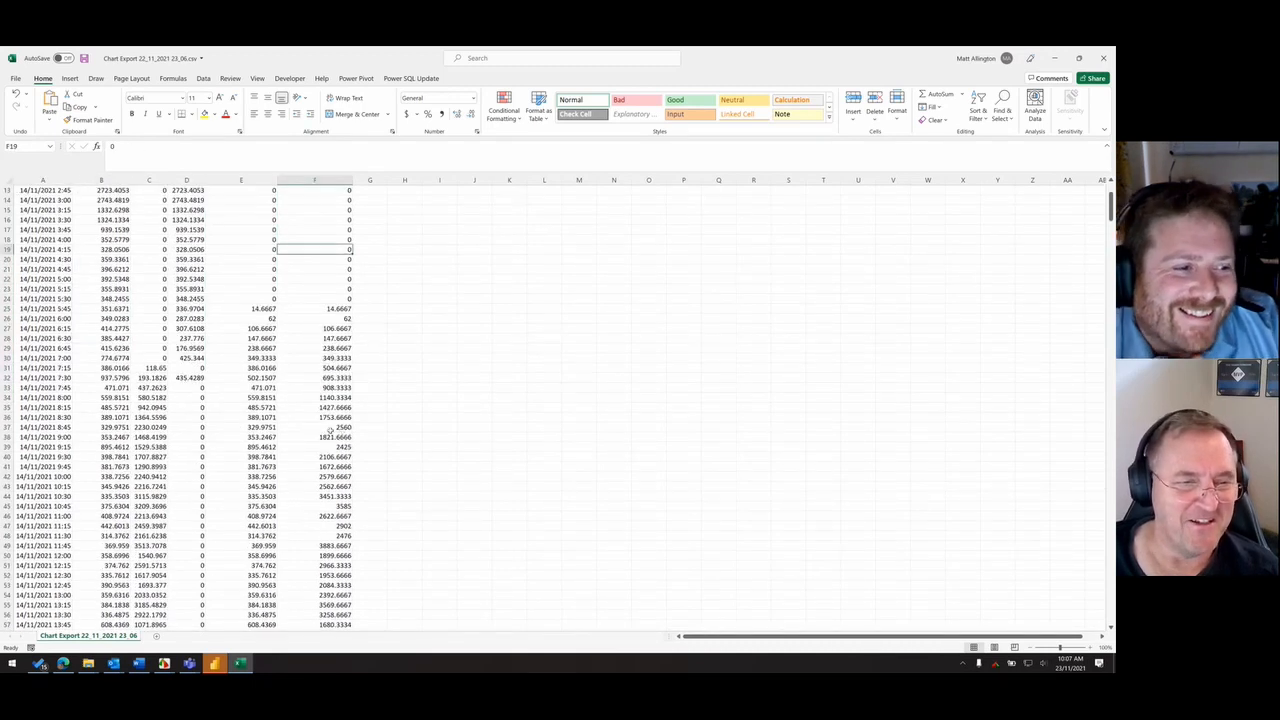
pyautogui.scroll(4, 330, 430)
pyautogui.scroll(-8, 200, 400)
pyautogui.scroll(8, 133, 368)
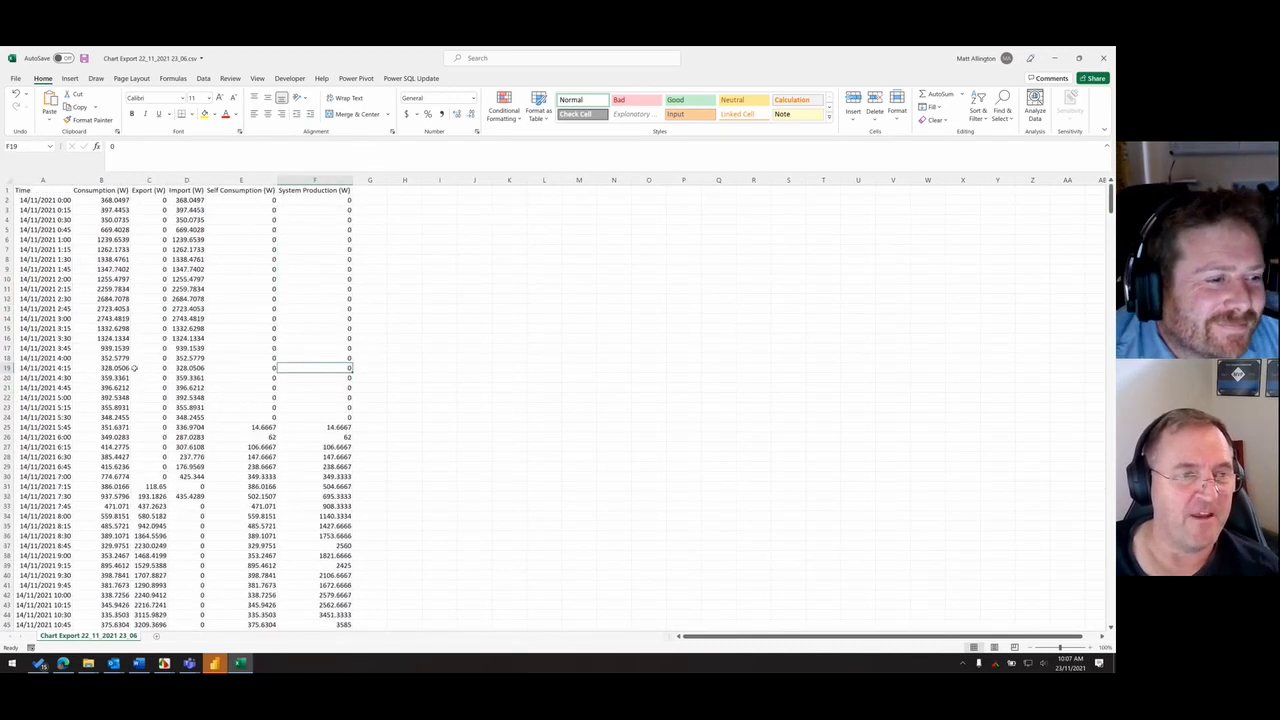
pyautogui.click(430, 288)
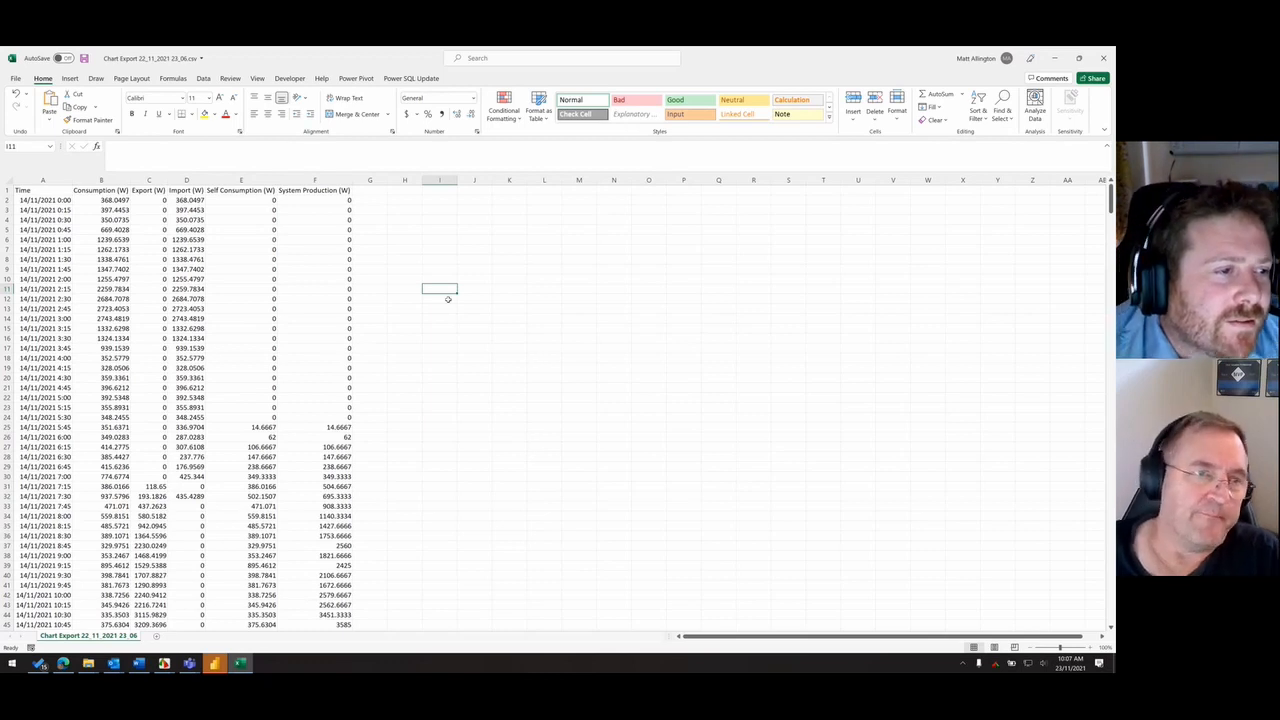
# - Examine the Consumption (W) readings for 14/11/2021, highlighting 1:00 to 3:30 and 14:00 to 15:30
pyautogui.click(118, 197)
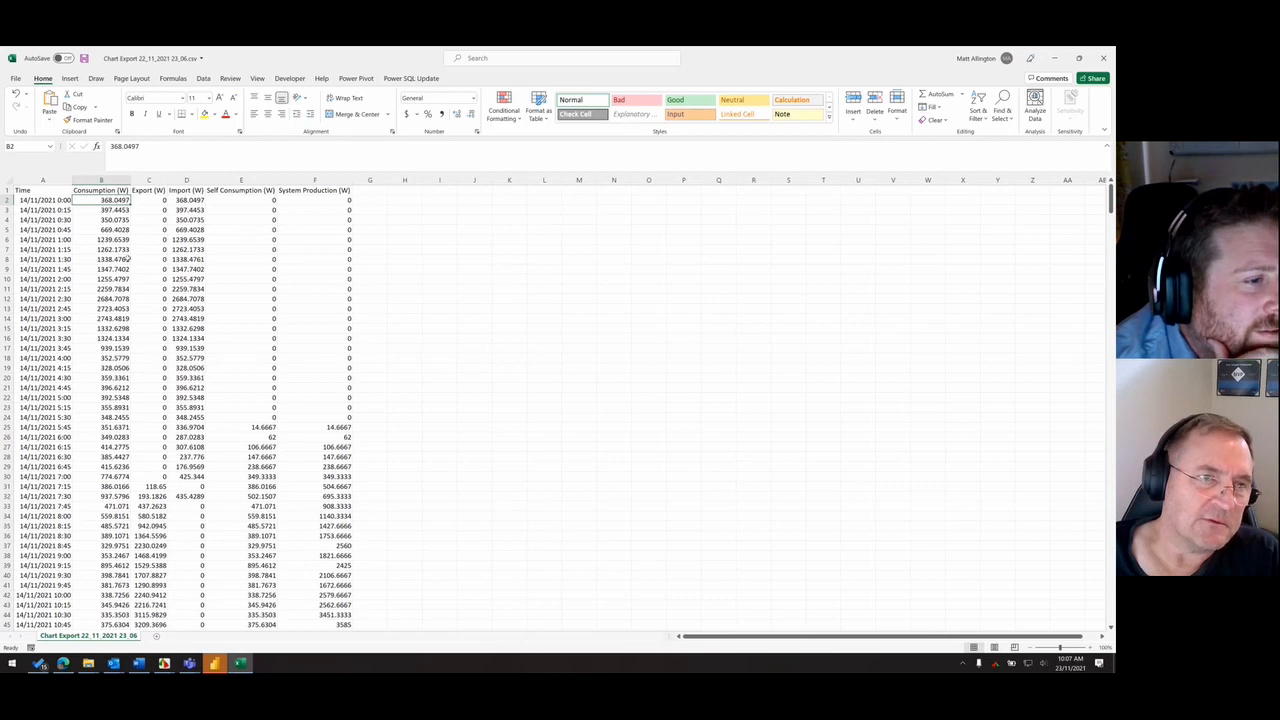
pyautogui.moveTo(115, 201); pyautogui.dragTo(108, 339)
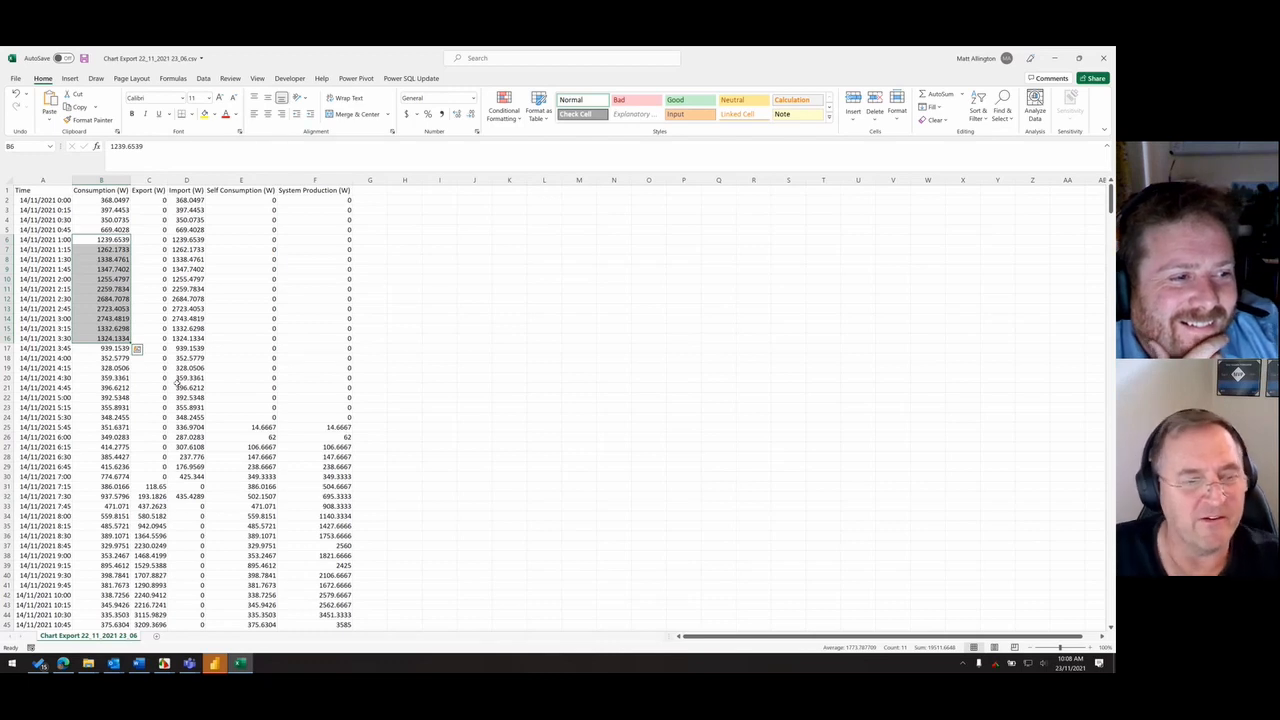
pyautogui.scroll(-8, 126, 517)
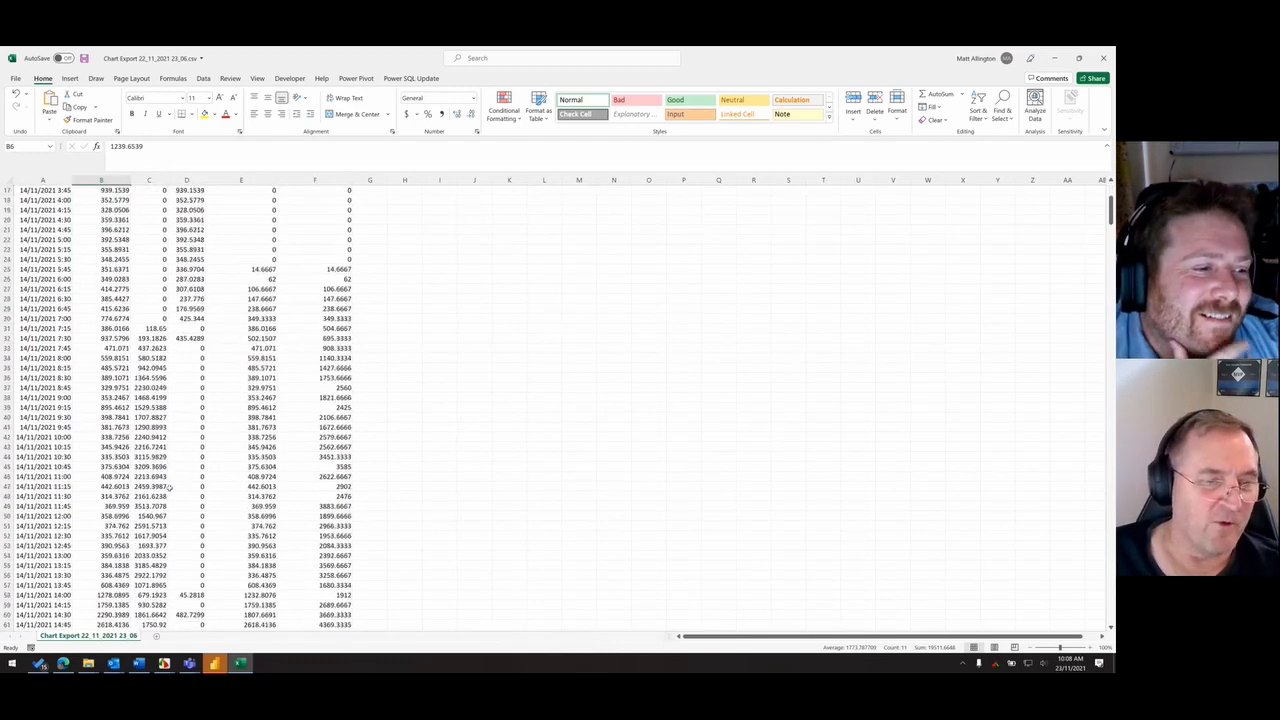
pyautogui.moveTo(125, 518); pyautogui.dragTo(118, 576)
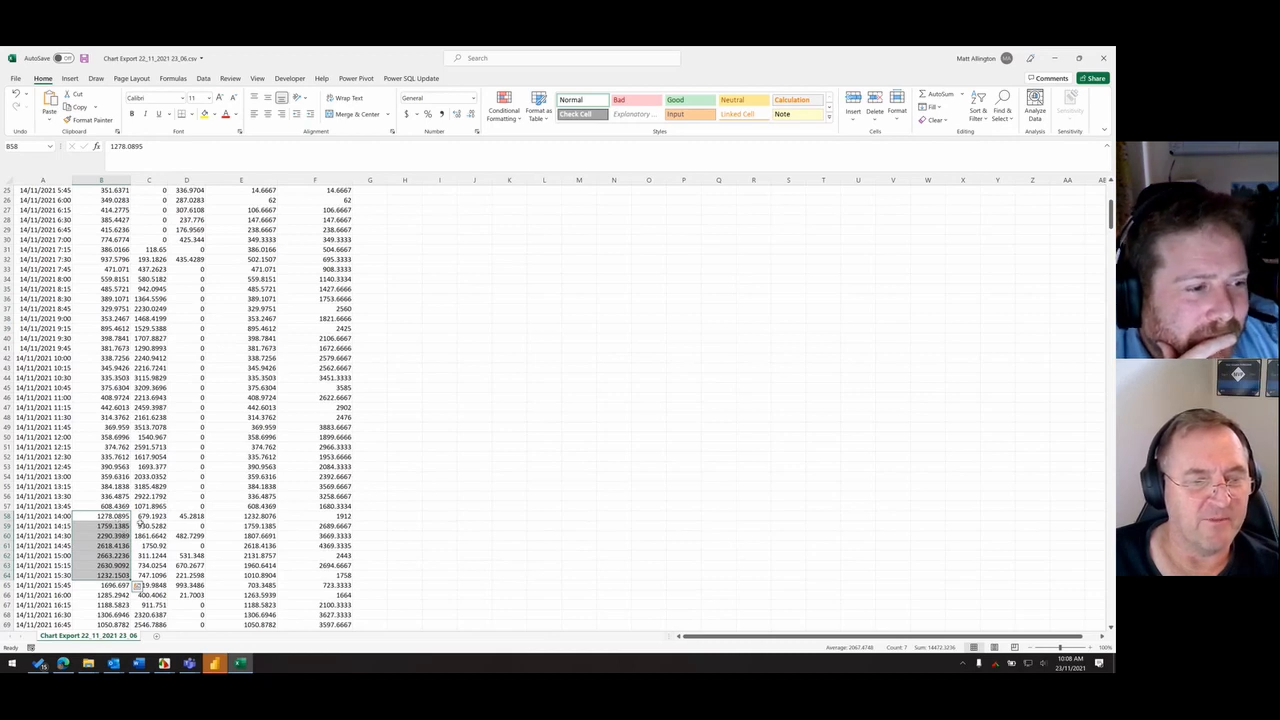
pyautogui.scroll(7, 125, 520)
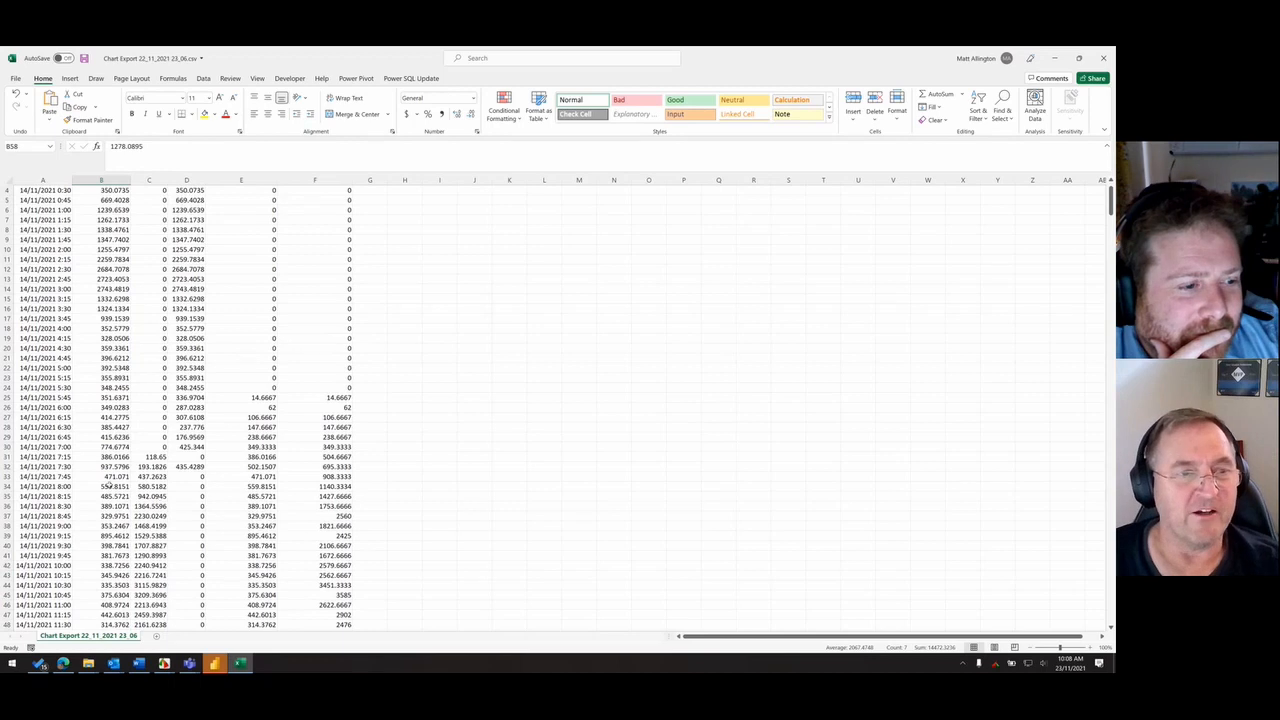
pyautogui.scroll(1, 149, 427)
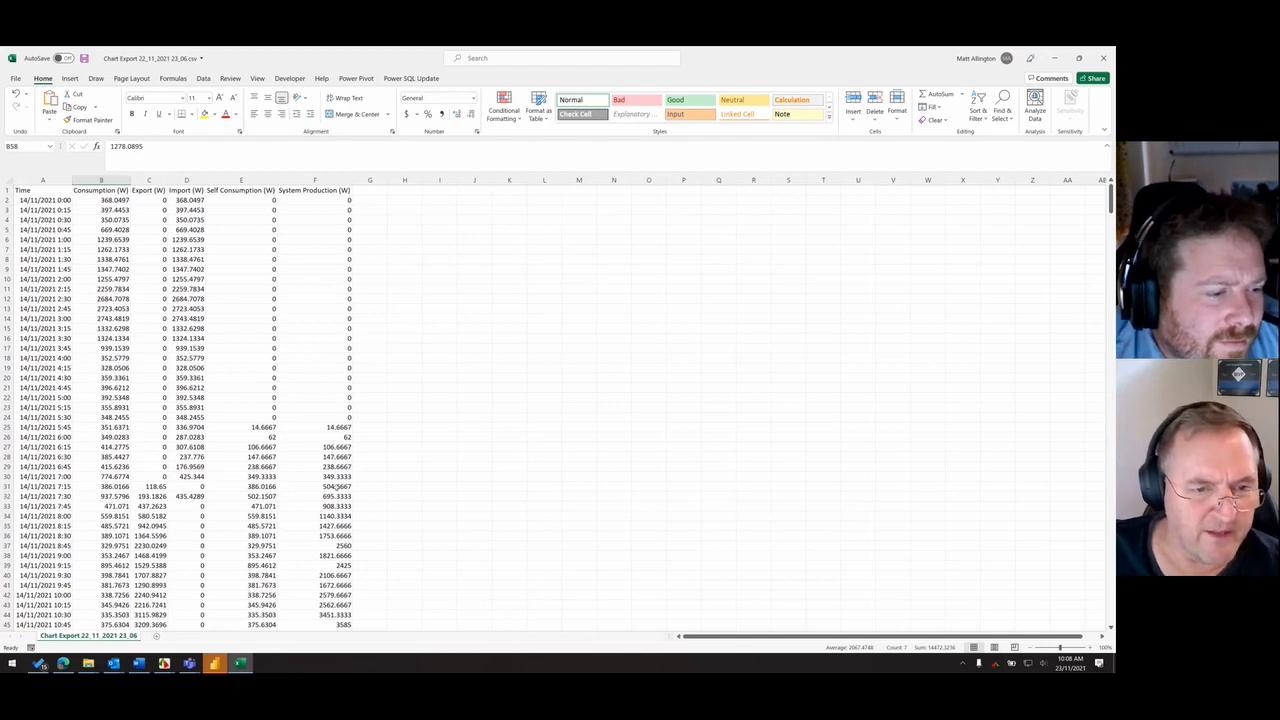
# - Compare the System Production, Self Consumption and Export readings for 14/11/2021 7:15
pyautogui.click(338, 486)
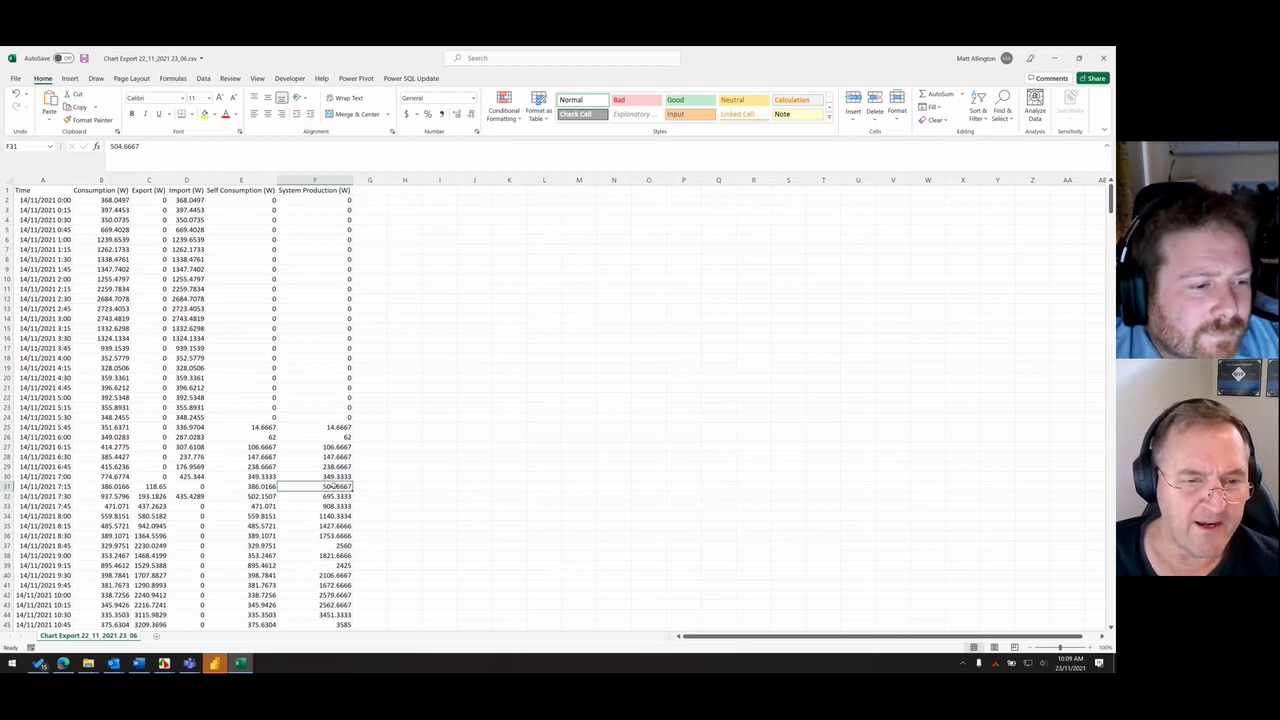
pyautogui.click(255, 487)
pyautogui.keyDown('ctrl'); pyautogui.click(160, 487); pyautogui.keyUp('ctrl')
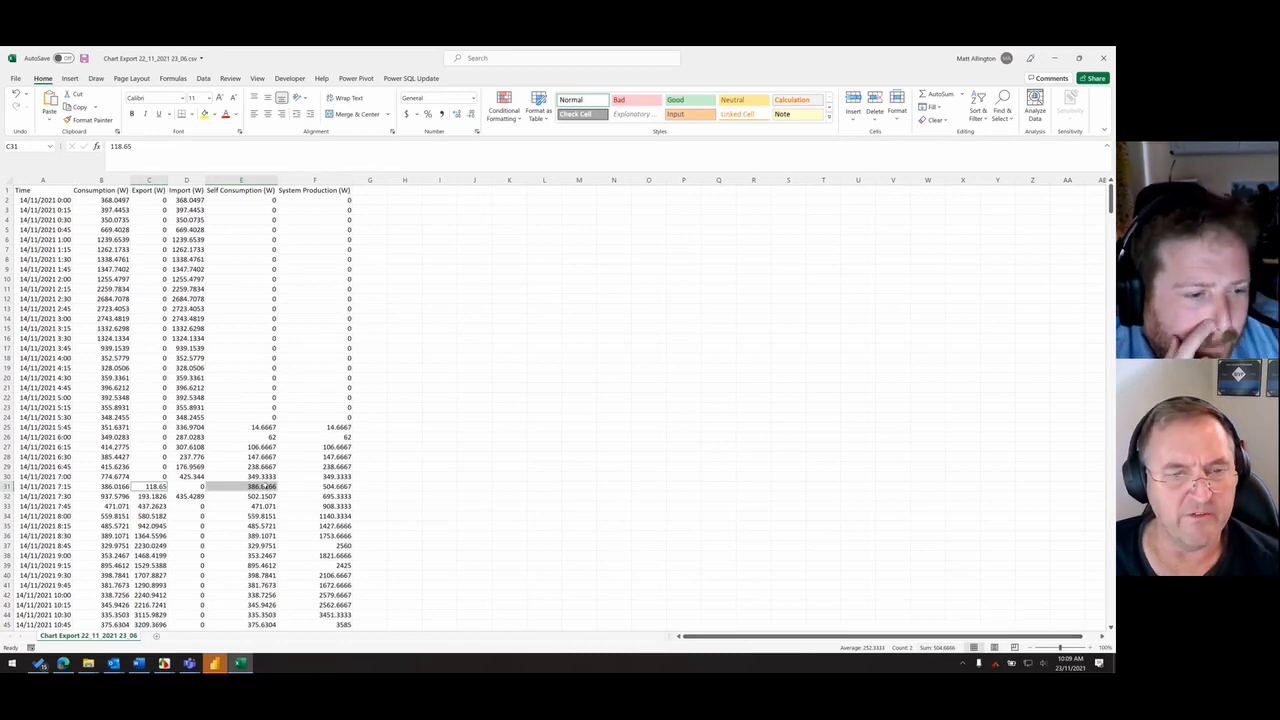
pyautogui.click(326, 486)
pyautogui.click(260, 486)
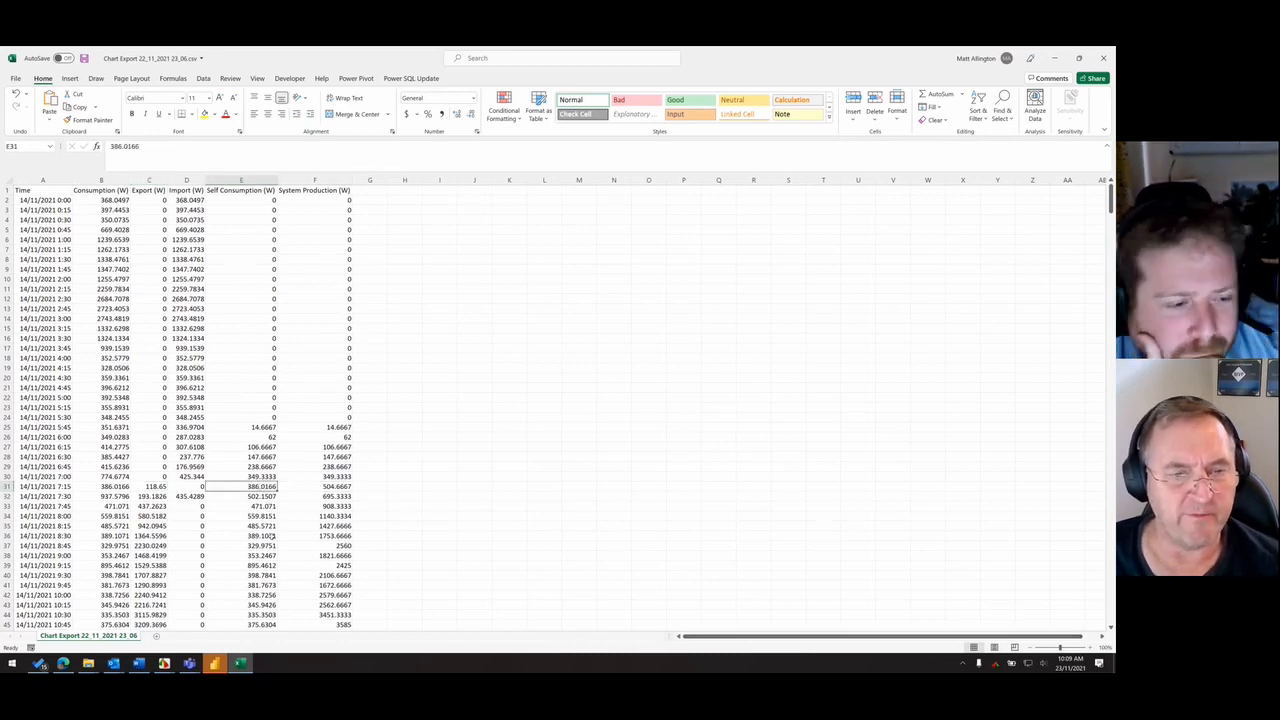
pyautogui.click(153, 486)
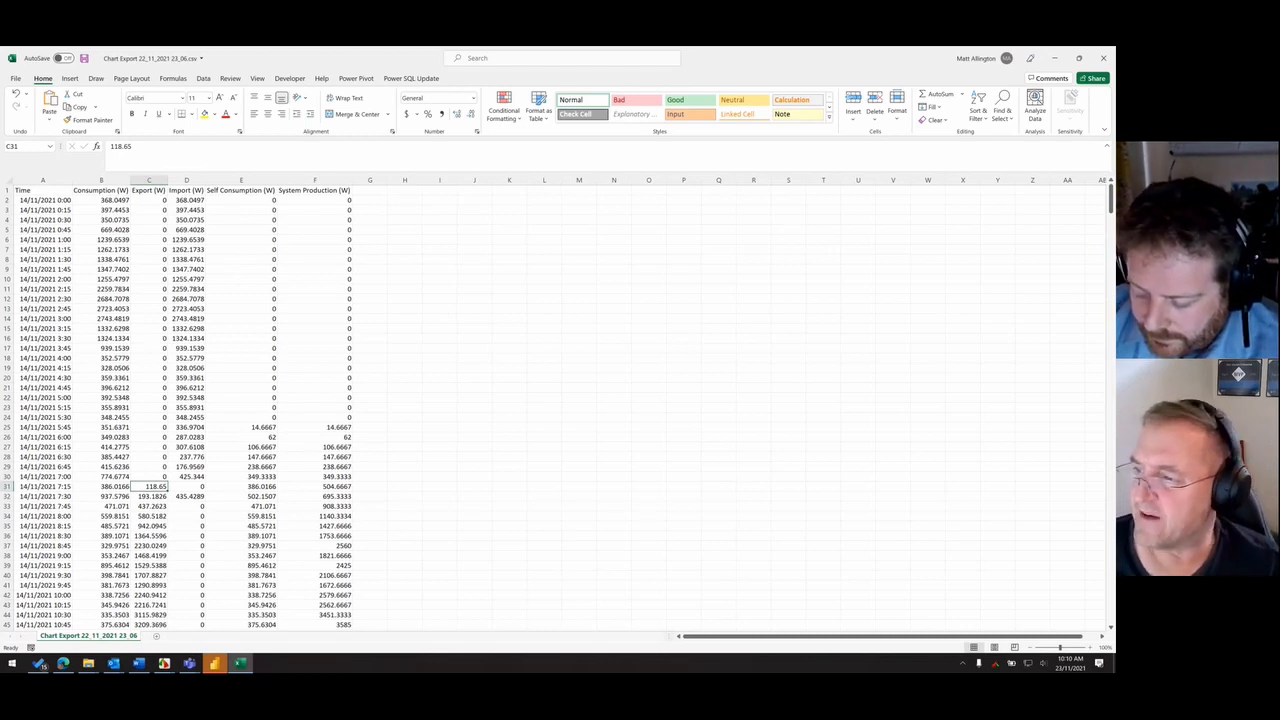
# - Open bill tariffs.png and Energy-Australia-TOU-times.png from the Solar Hackathon folder and bring the bill tariffs image to the front
pyautogui.moveTo(92, 665)
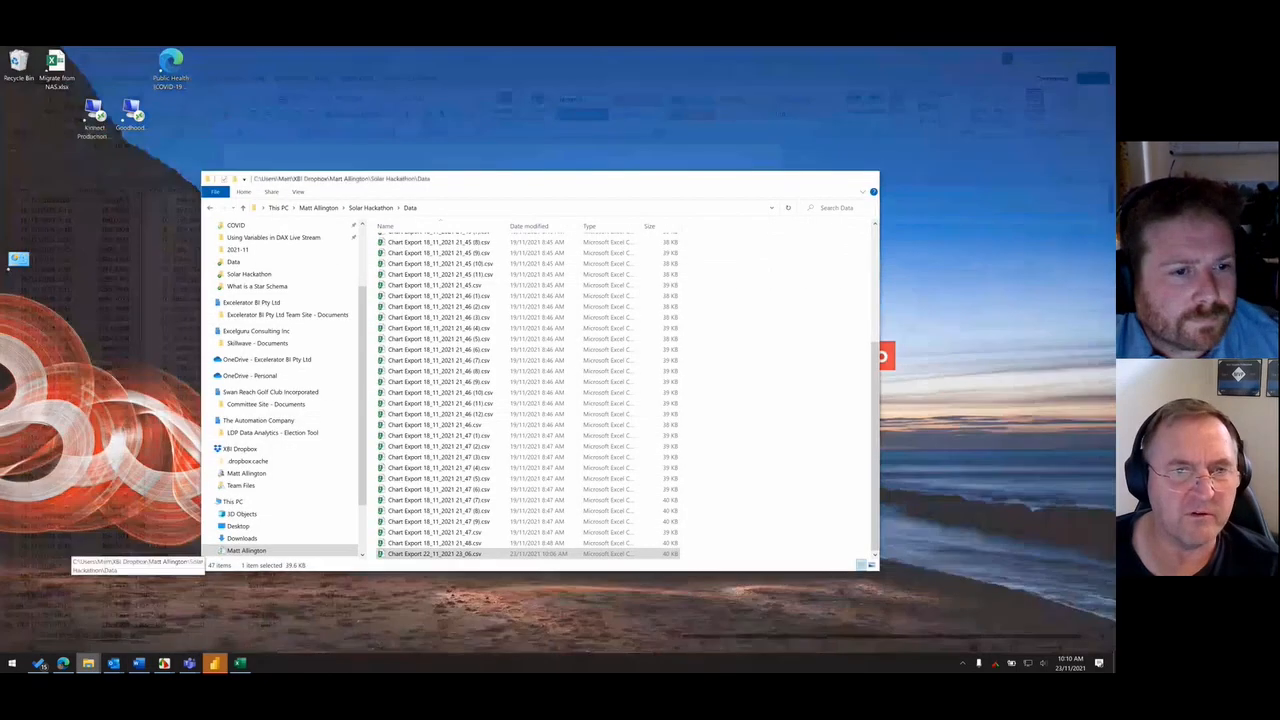
pyautogui.click(135, 620)
pyautogui.click(368, 208)
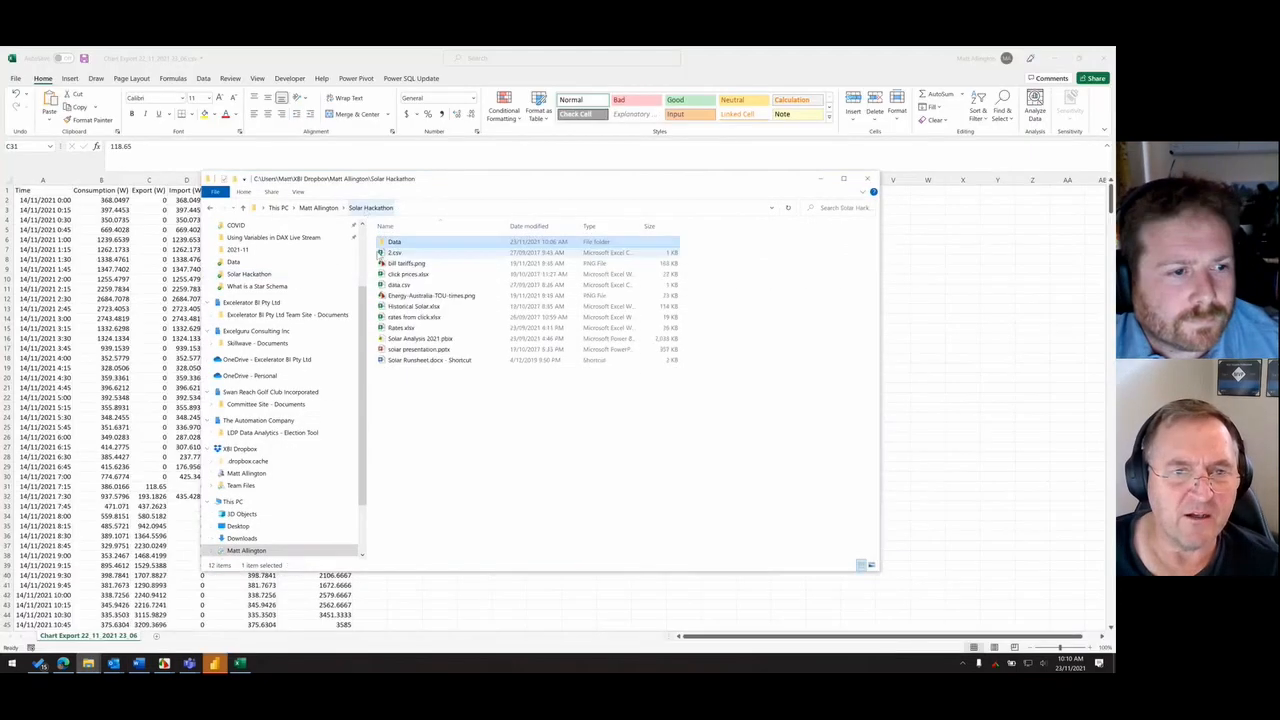
pyautogui.doubleClick(430, 264)
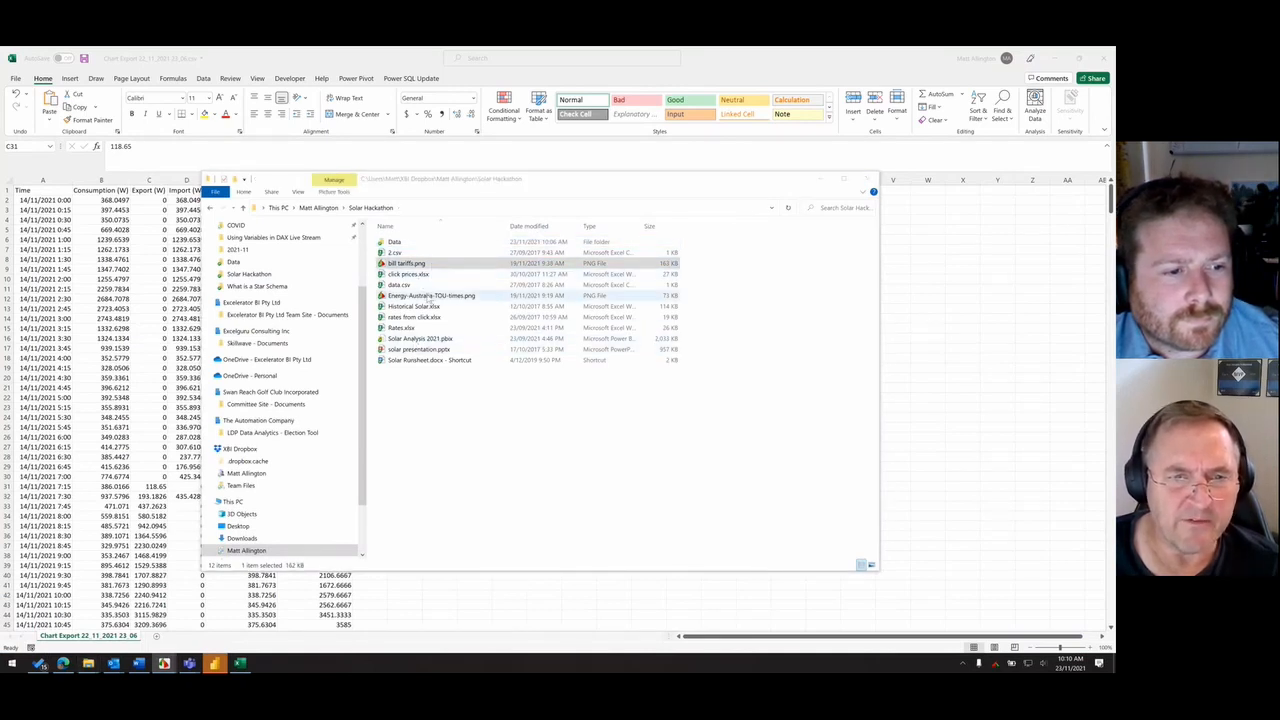
pyautogui.click(455, 295)
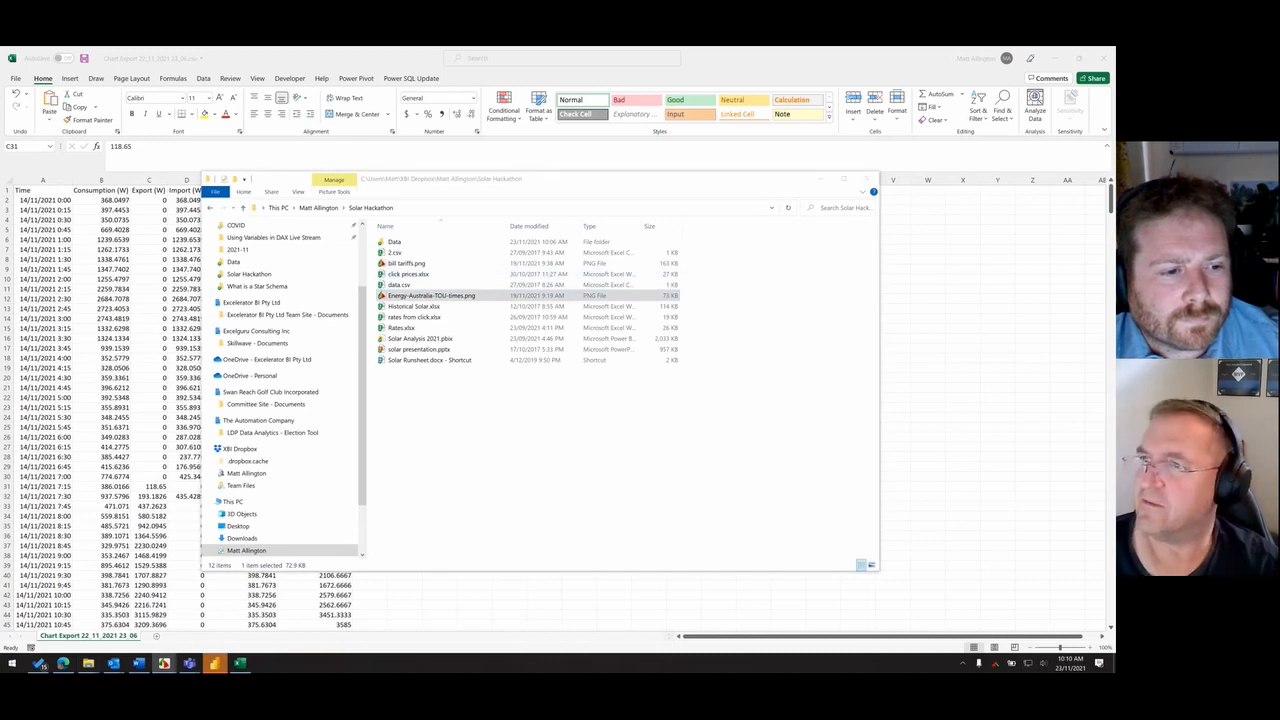
pyautogui.hotkey('alt', 'Tab')
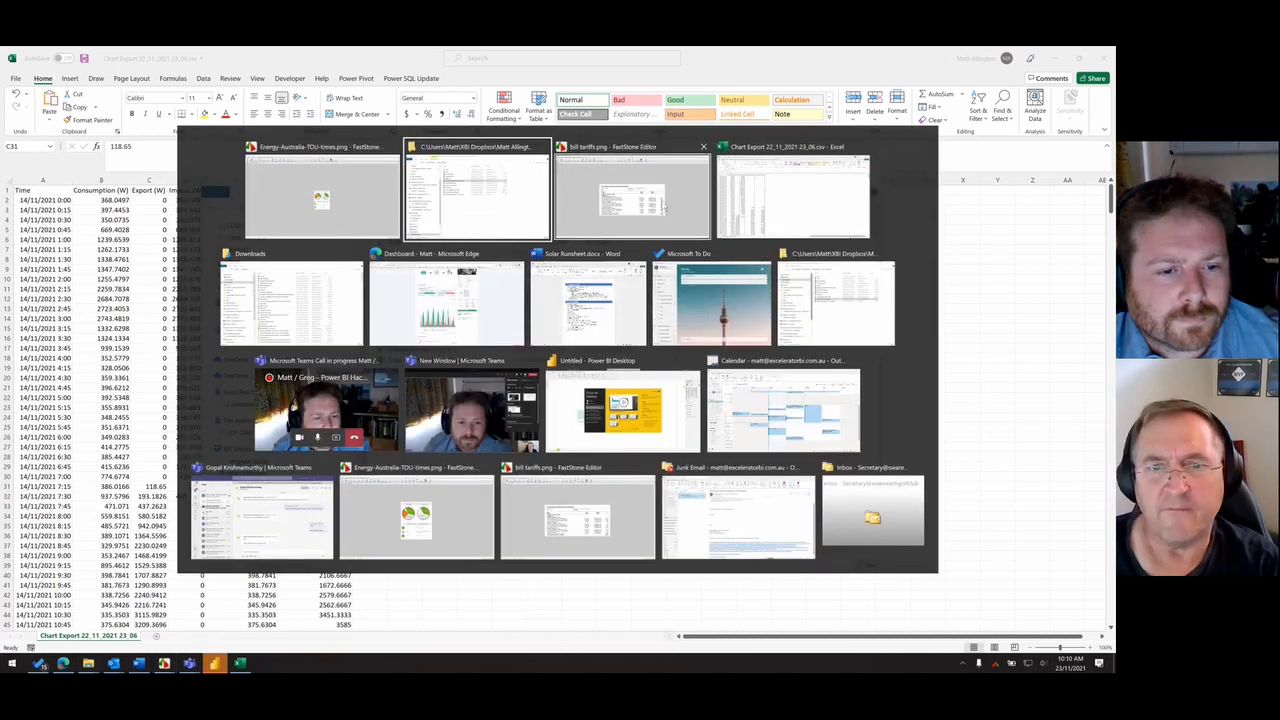
pyautogui.click(660, 204)
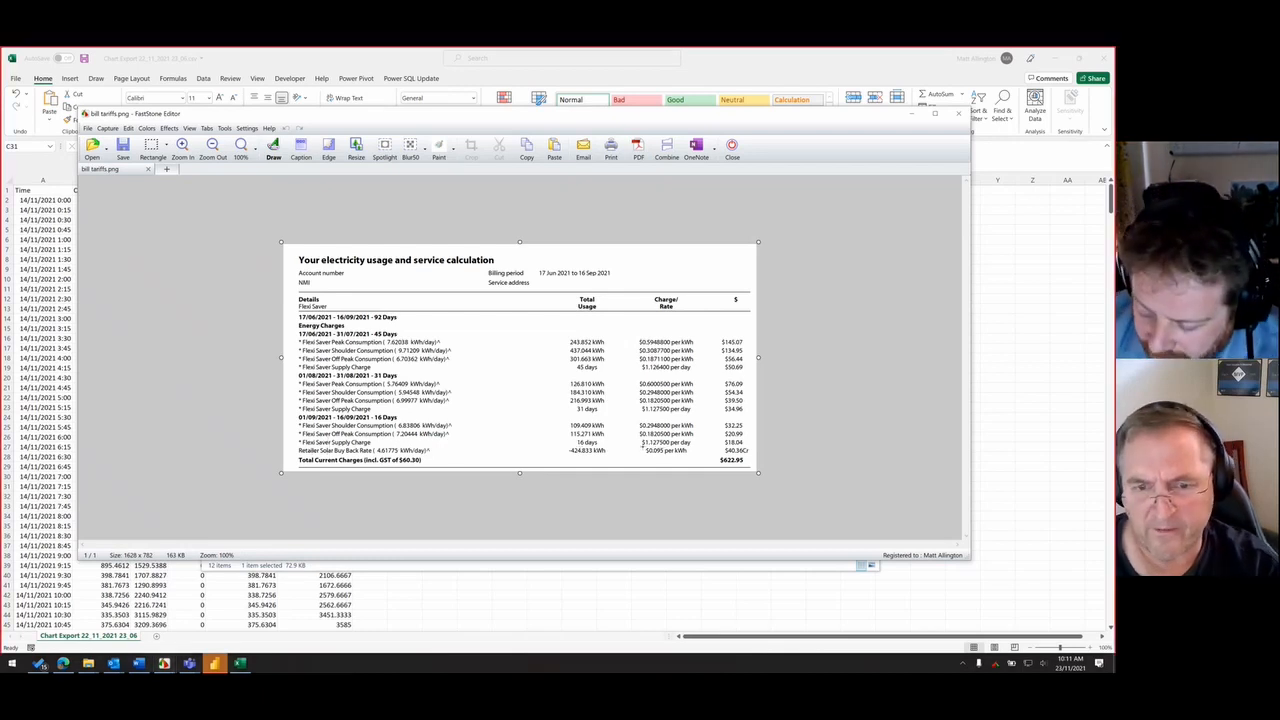
# - Mark the Retailer Solar Buy Back rate and the August Flexi Saver Peak rate on the bill with boxes, and return to the Excel workbook
pyautogui.moveTo(642, 446); pyautogui.dragTo(692, 457)
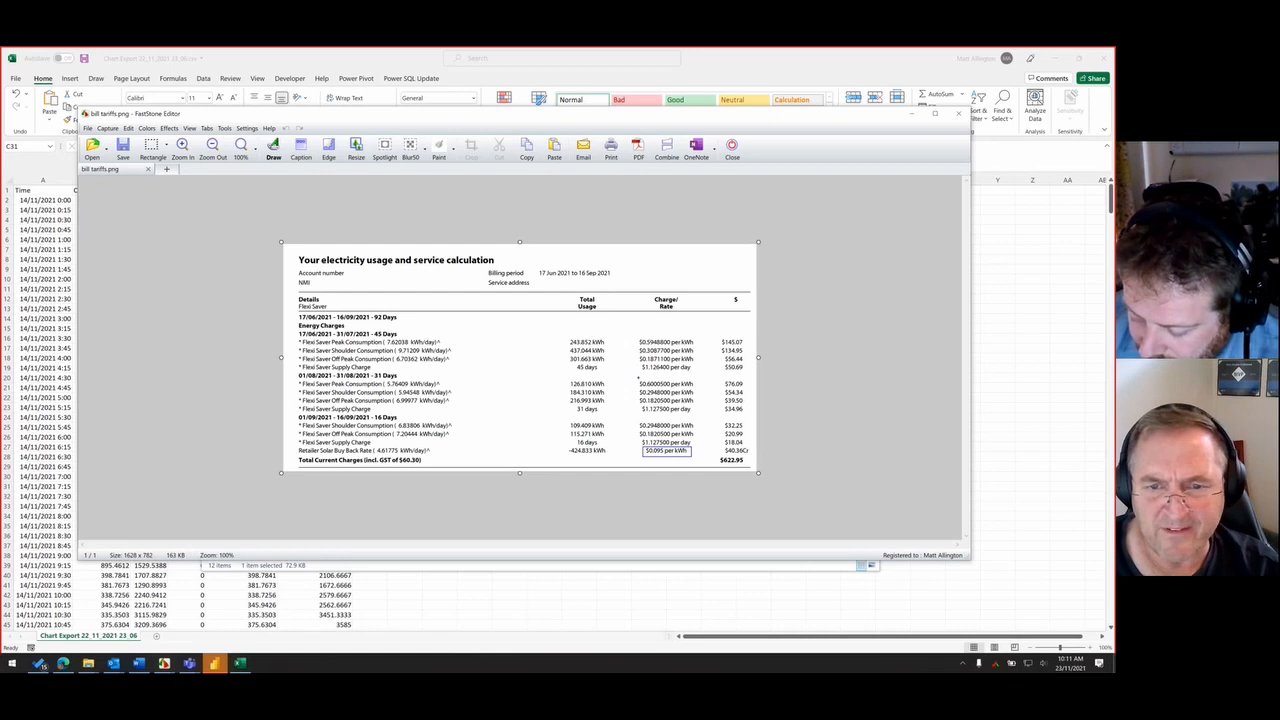
pyautogui.moveTo(634, 378); pyautogui.dragTo(704, 388)
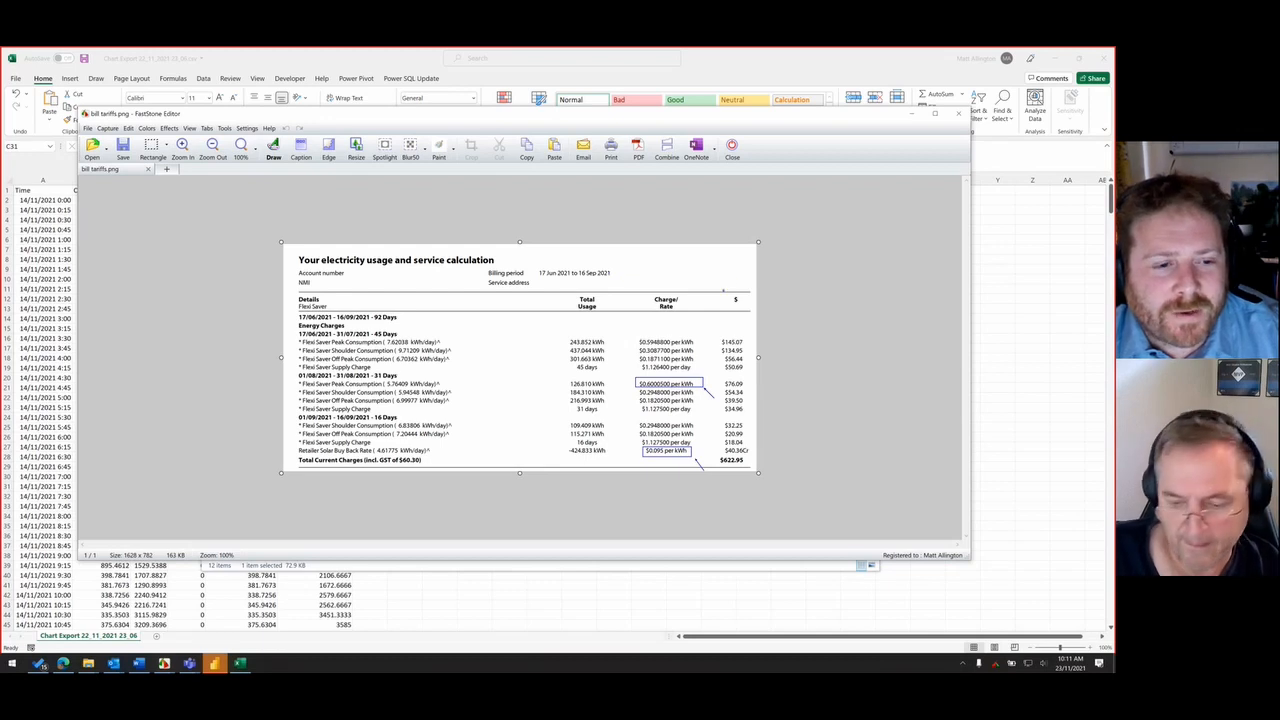
pyautogui.click(393, 60)
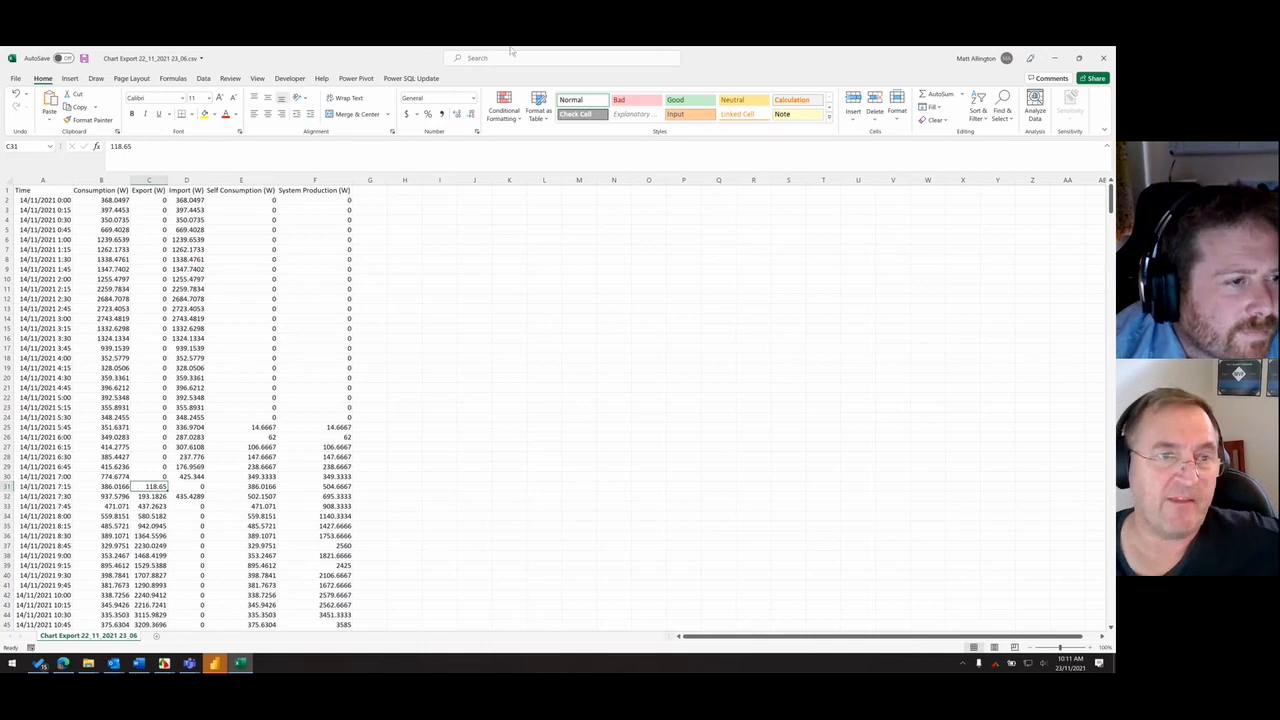
# - Highlight the Import (W) readings from 1:15 to 2:00 and close the chart export workbook without saving
pyautogui.moveTo(188, 249); pyautogui.dragTo(192, 279)
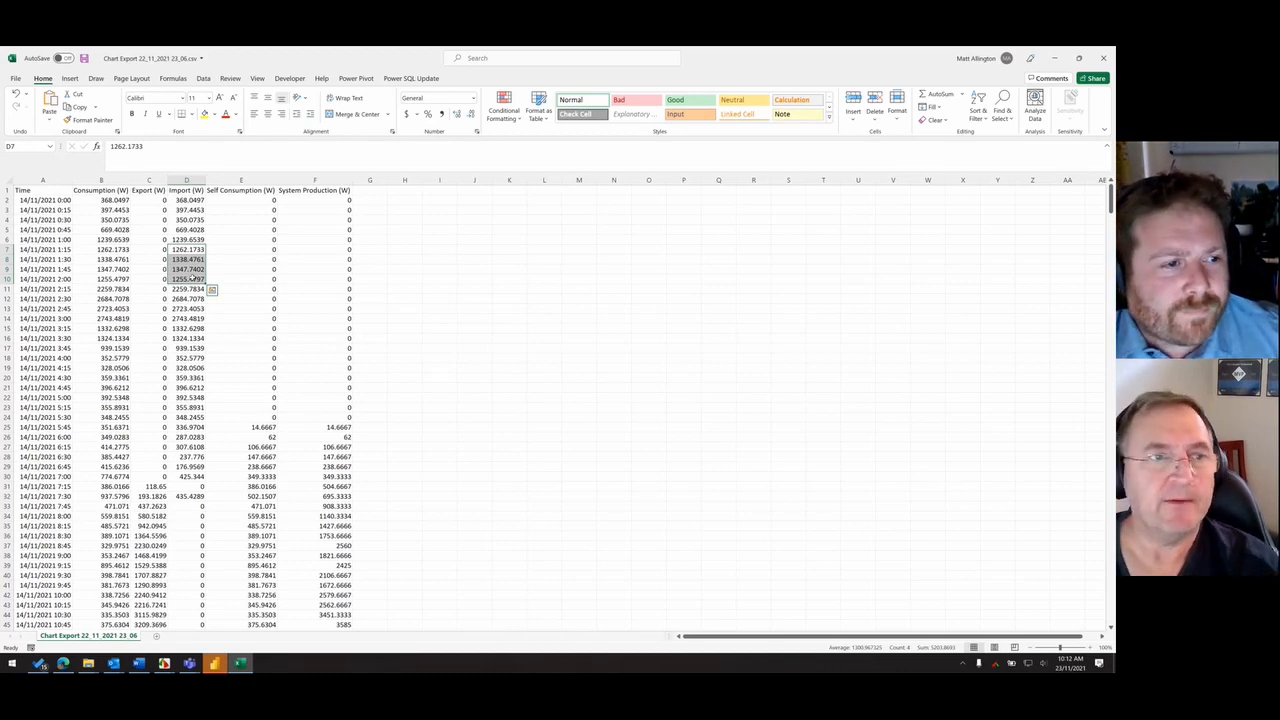
pyautogui.click(1103, 58)
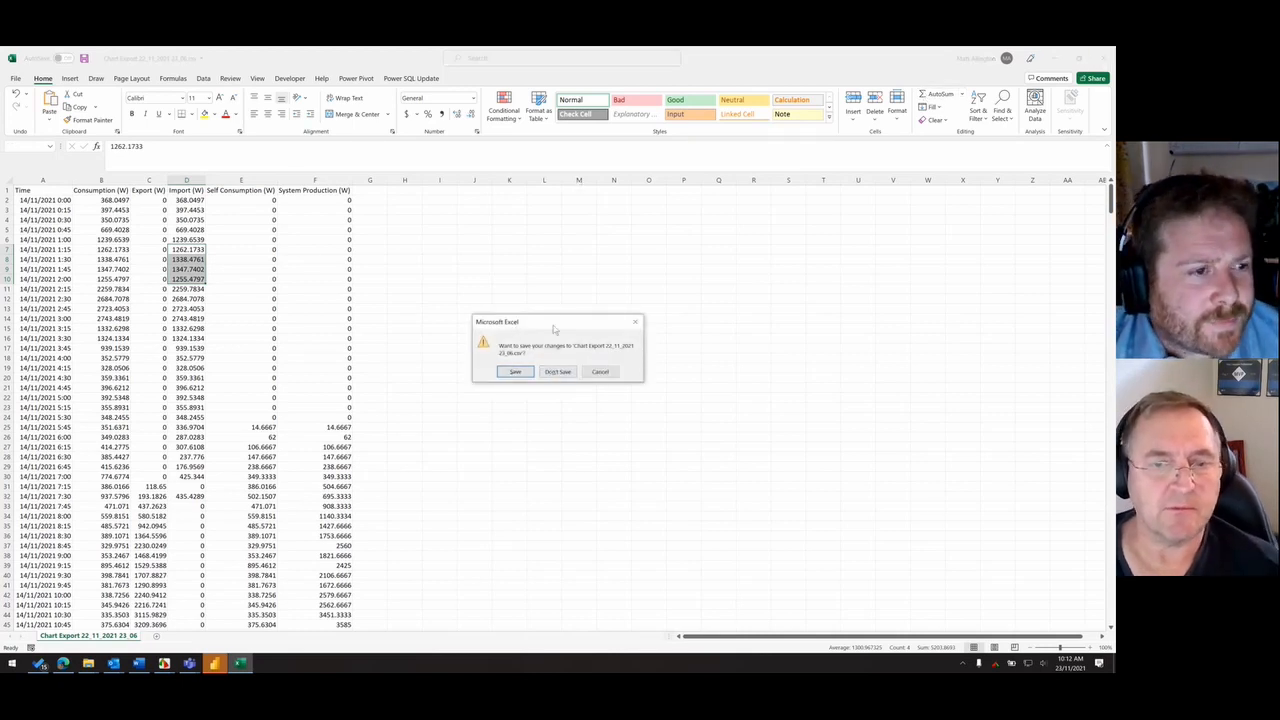
pyautogui.moveTo(553, 328); pyautogui.dragTo(594, 319)
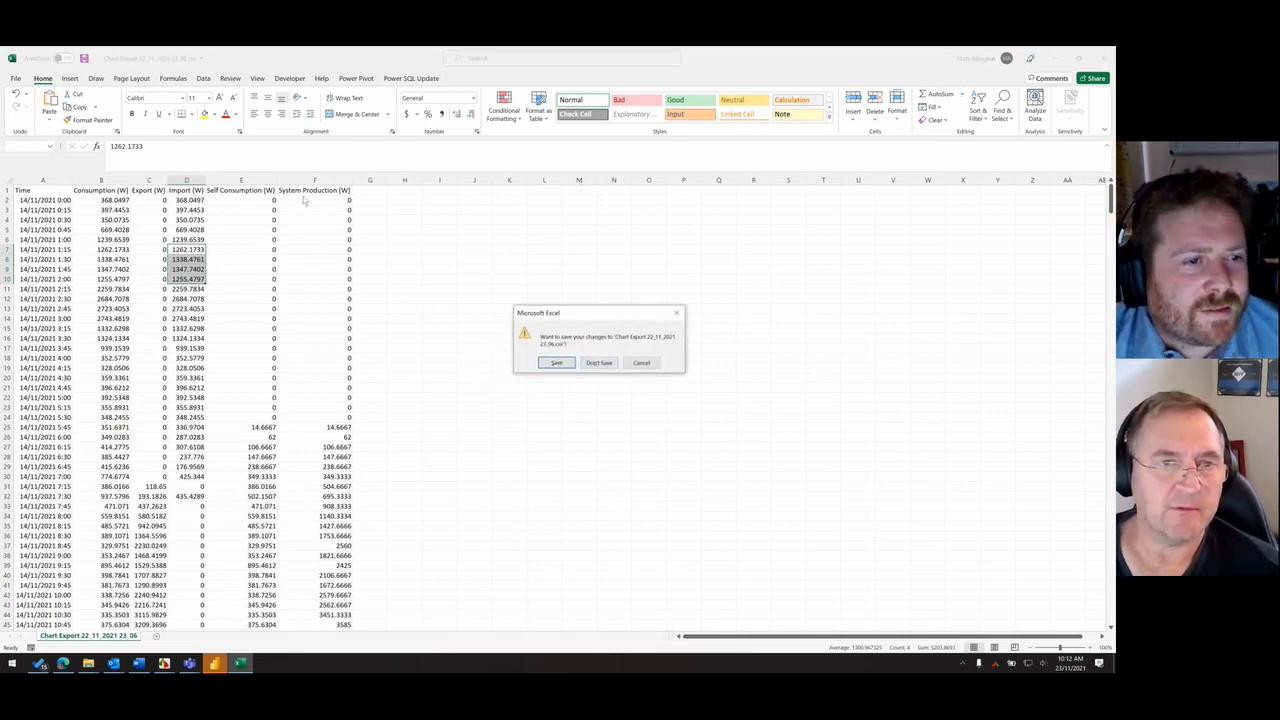
pyautogui.click(598, 364)
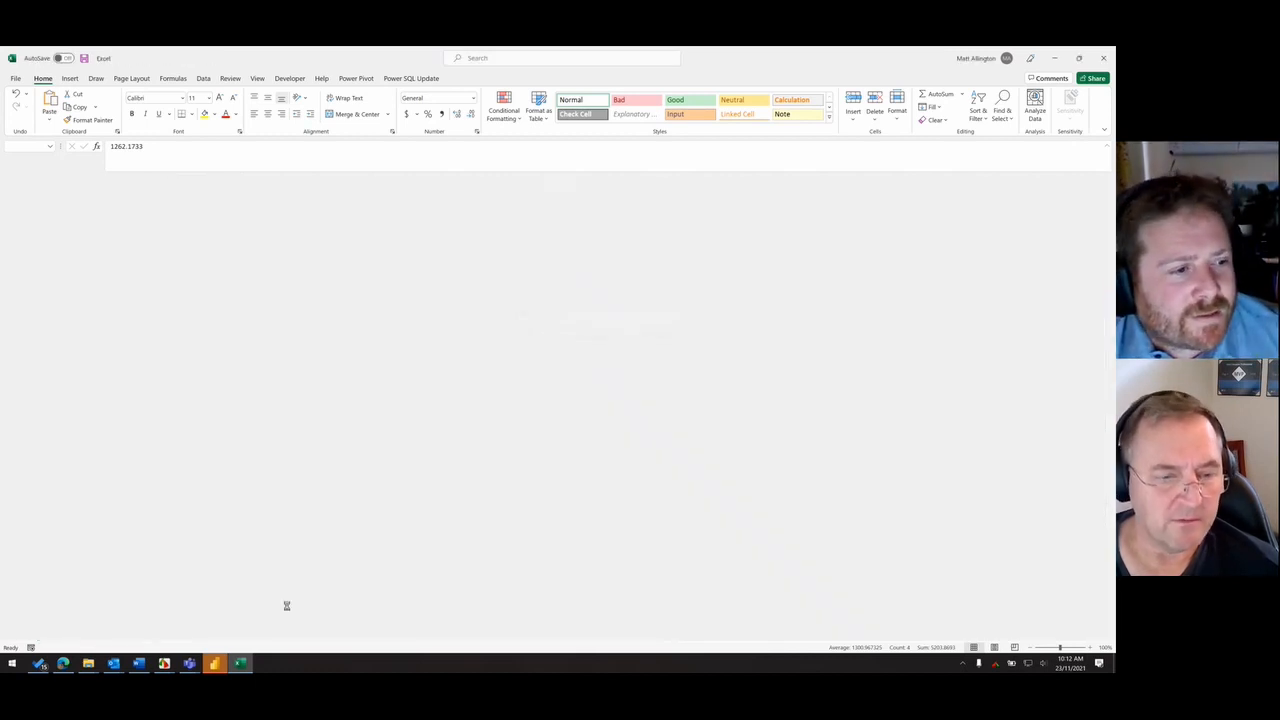
# - Review the contents of the Solar Hackathon folder and the chart exports in its Data subfolder in File Explorer
pyautogui.click(164, 663)
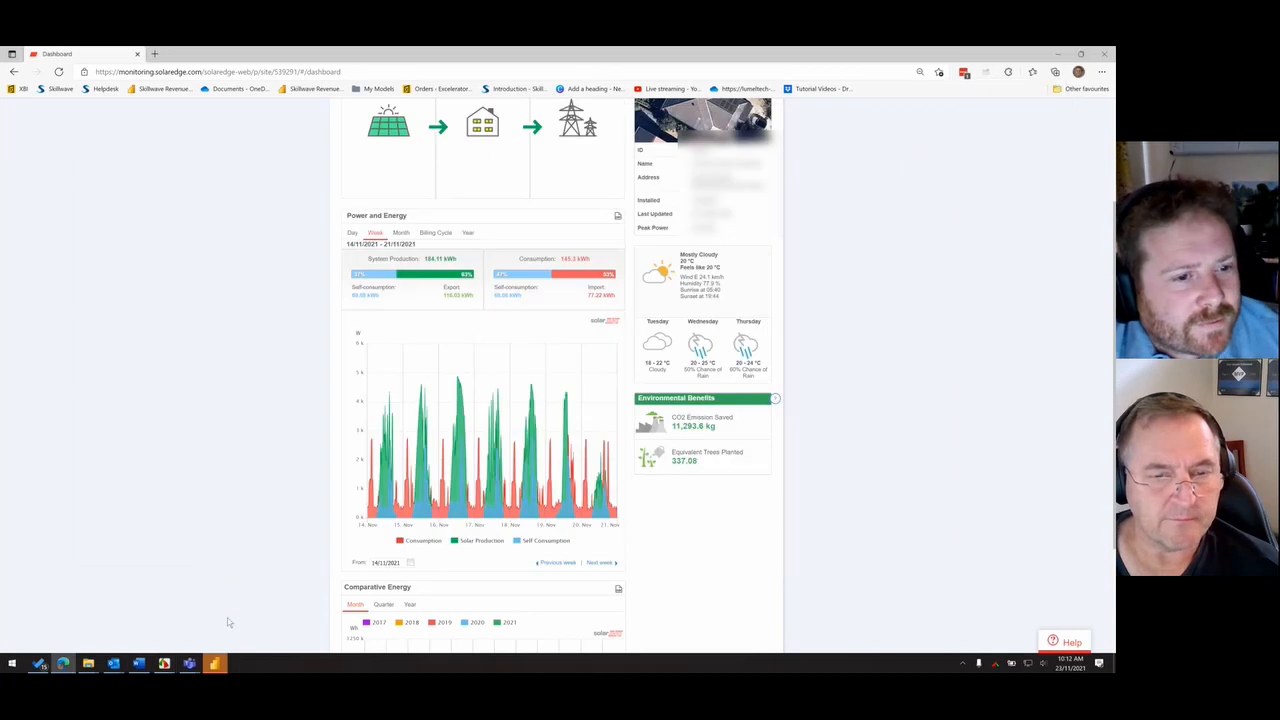
pyautogui.click(88, 663)
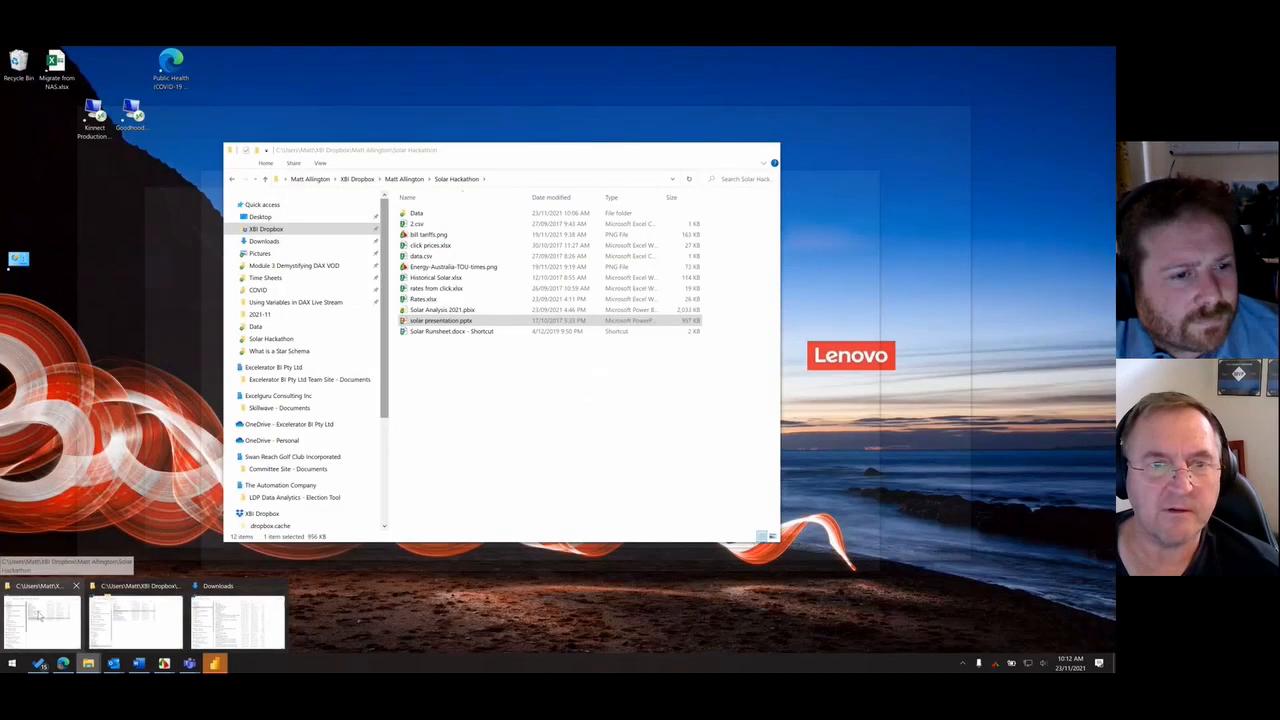
pyautogui.click(38, 615)
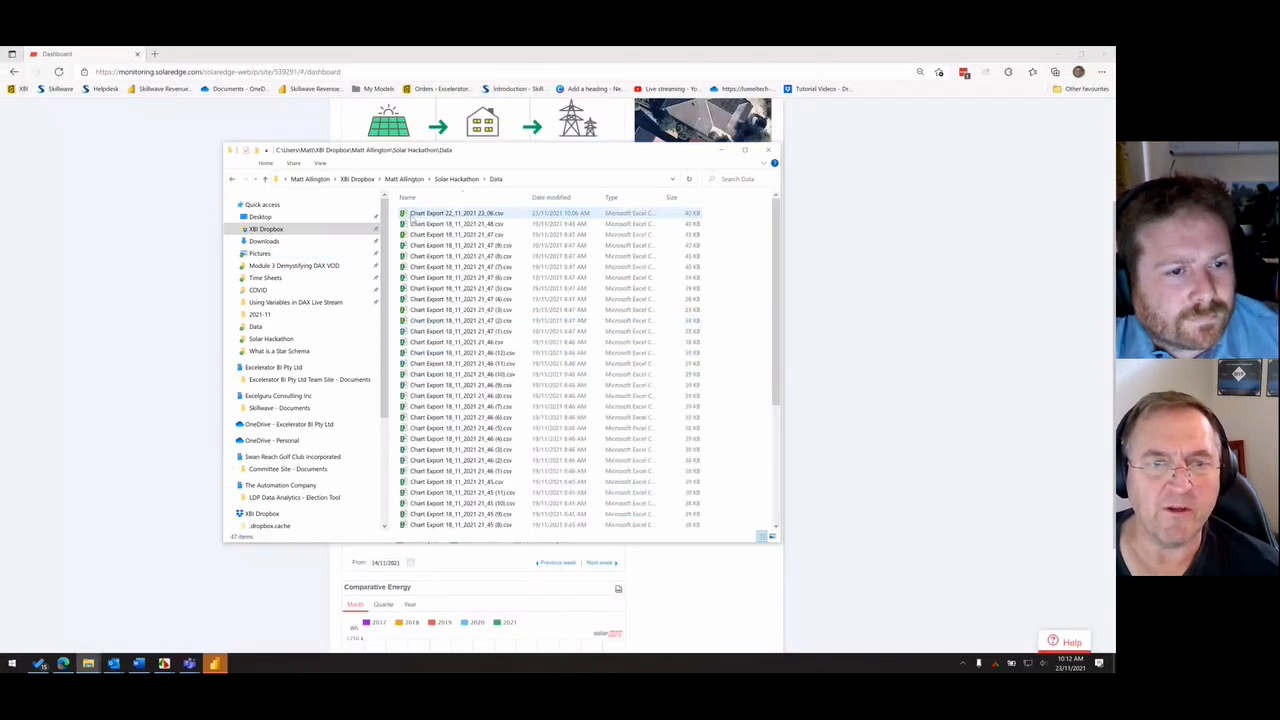
pyautogui.click(458, 179)
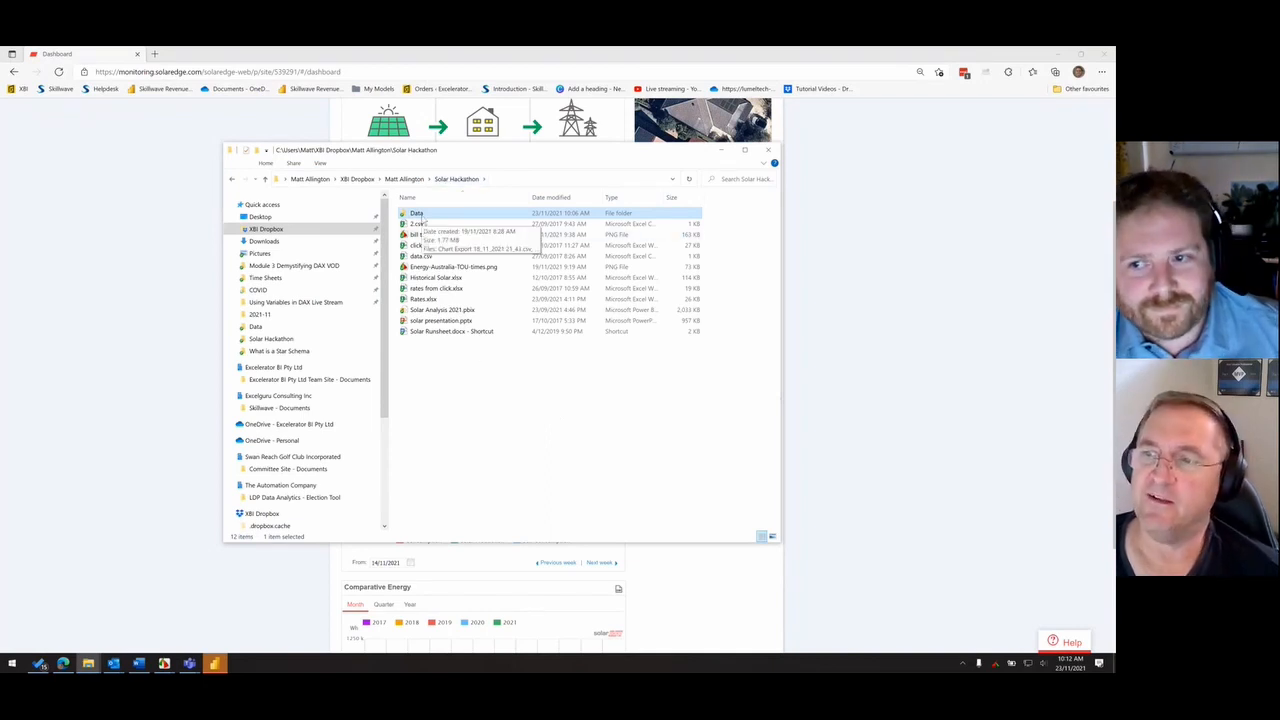
pyautogui.doubleClick(420, 214)
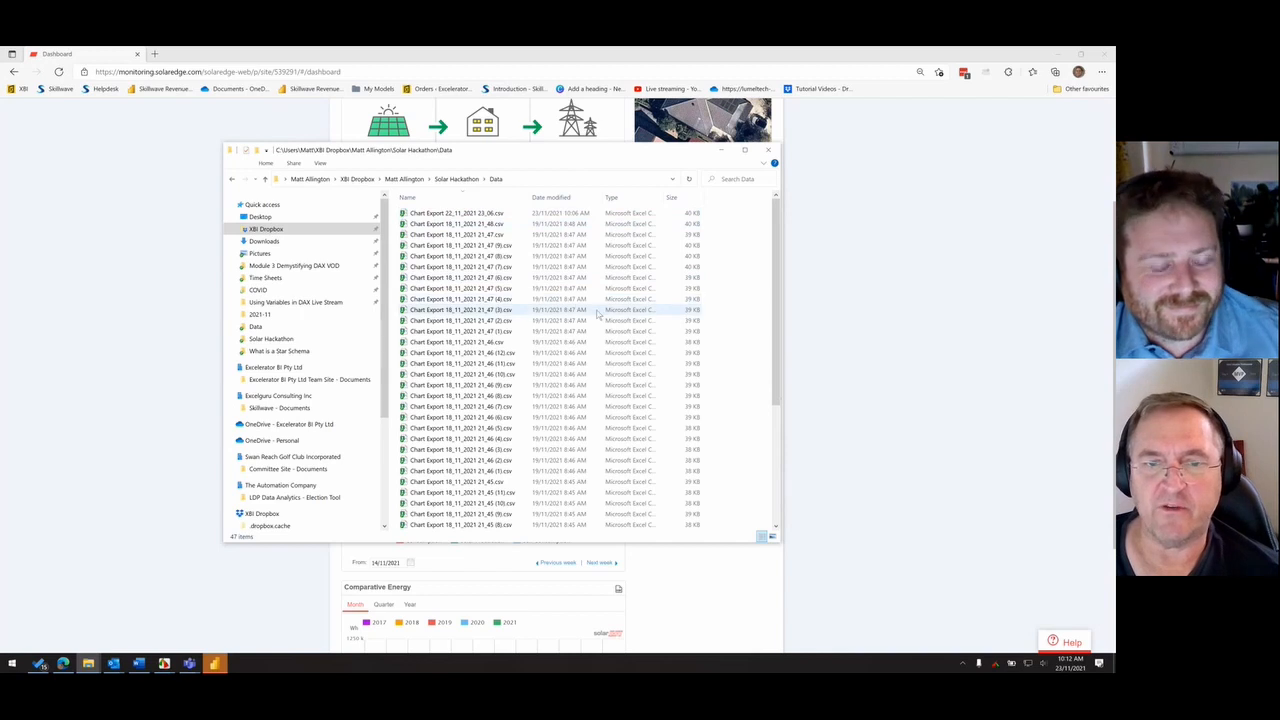
pyautogui.click(466, 179)
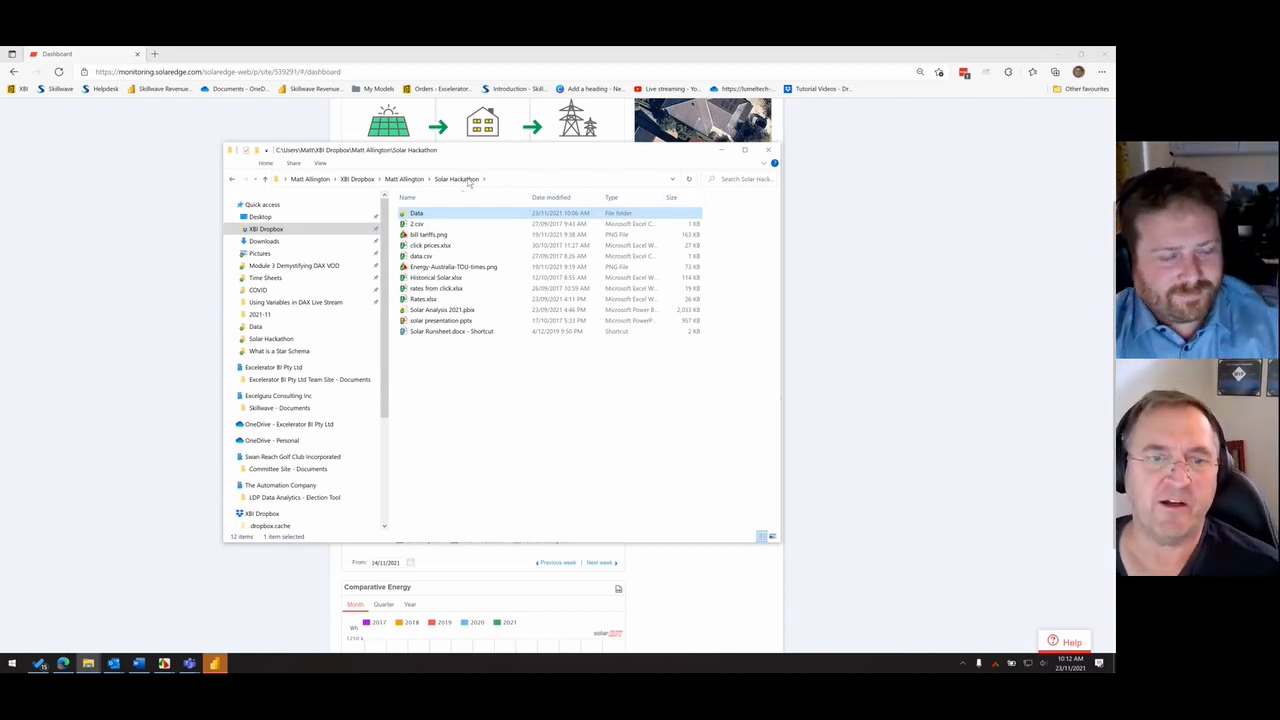
pyautogui.click(521, 383)
# - Switch to Power BI Desktop and start a new data connection using the Folder connector
pyautogui.click(214, 664)
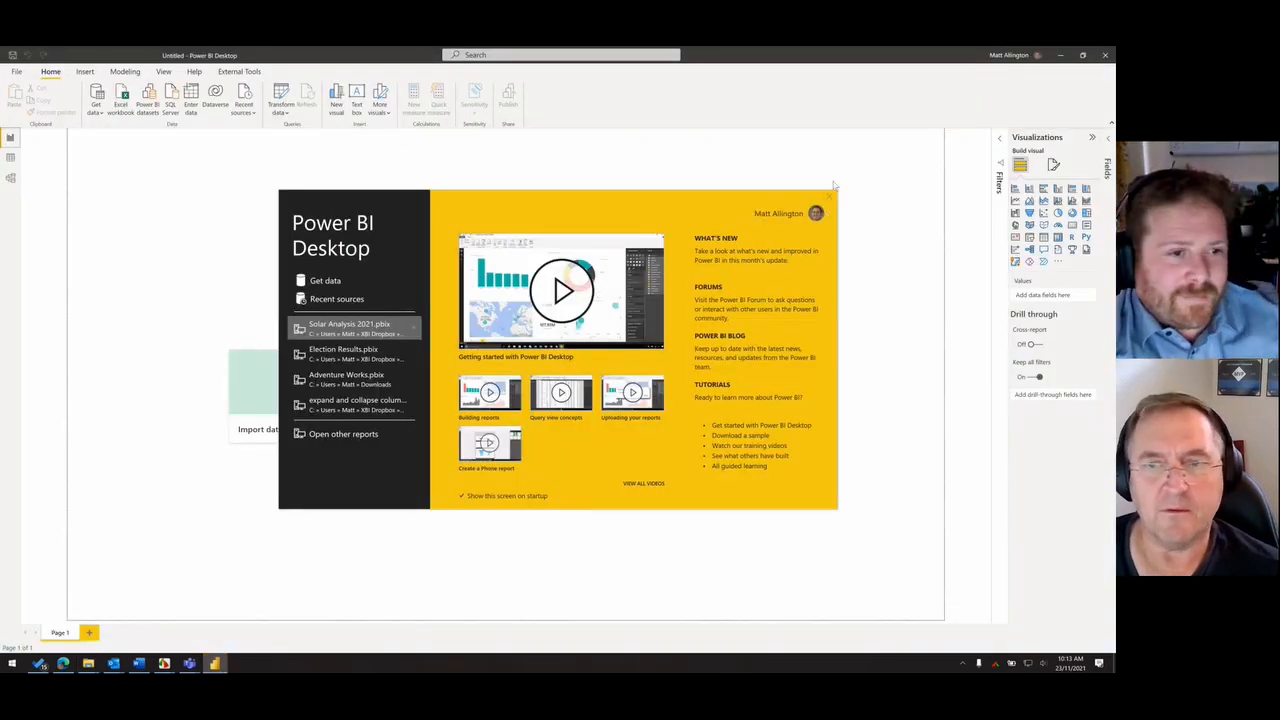
pyautogui.moveTo(448, 206); pyautogui.dragTo(464, 170)
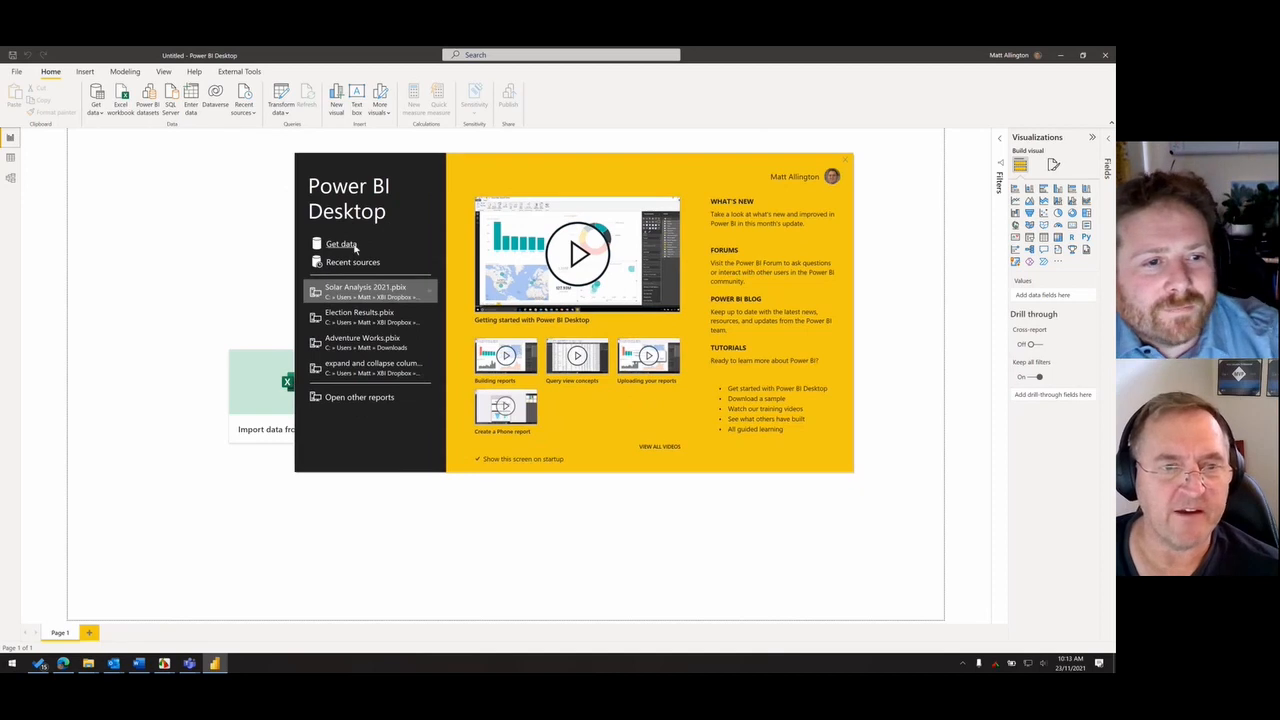
pyautogui.click(351, 246)
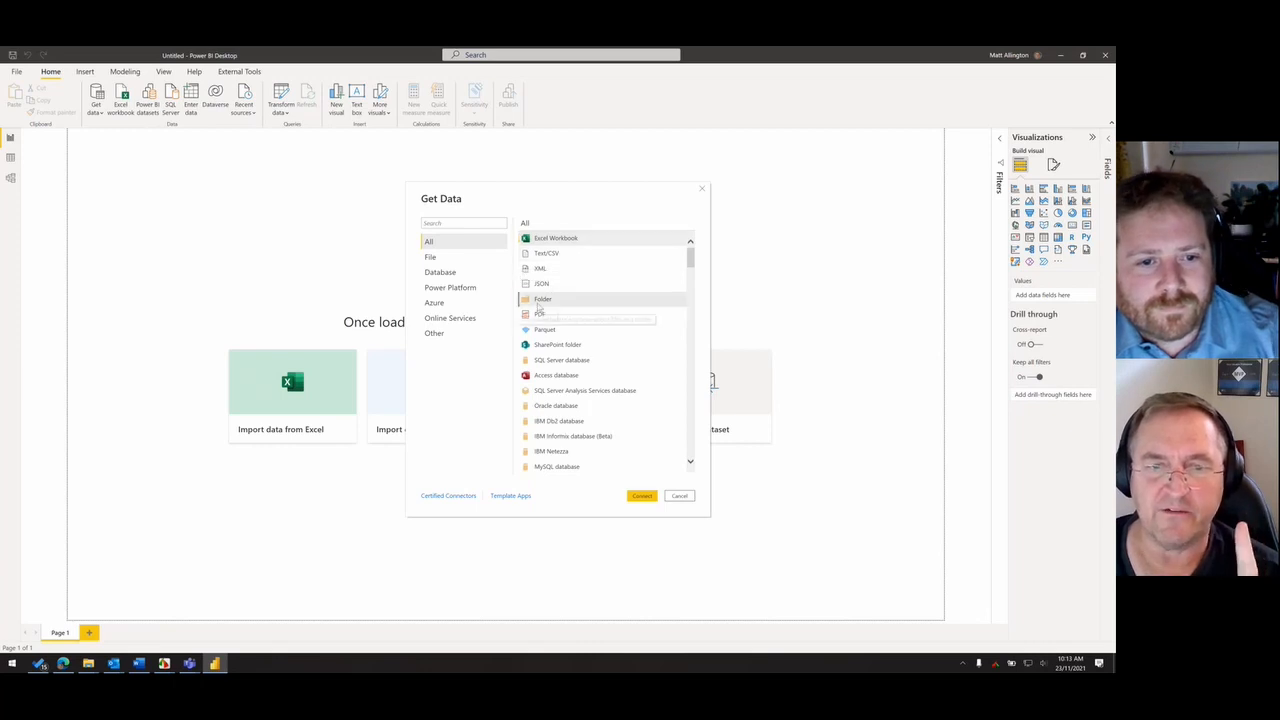
pyautogui.click(550, 299)
pyautogui.click(641, 496)
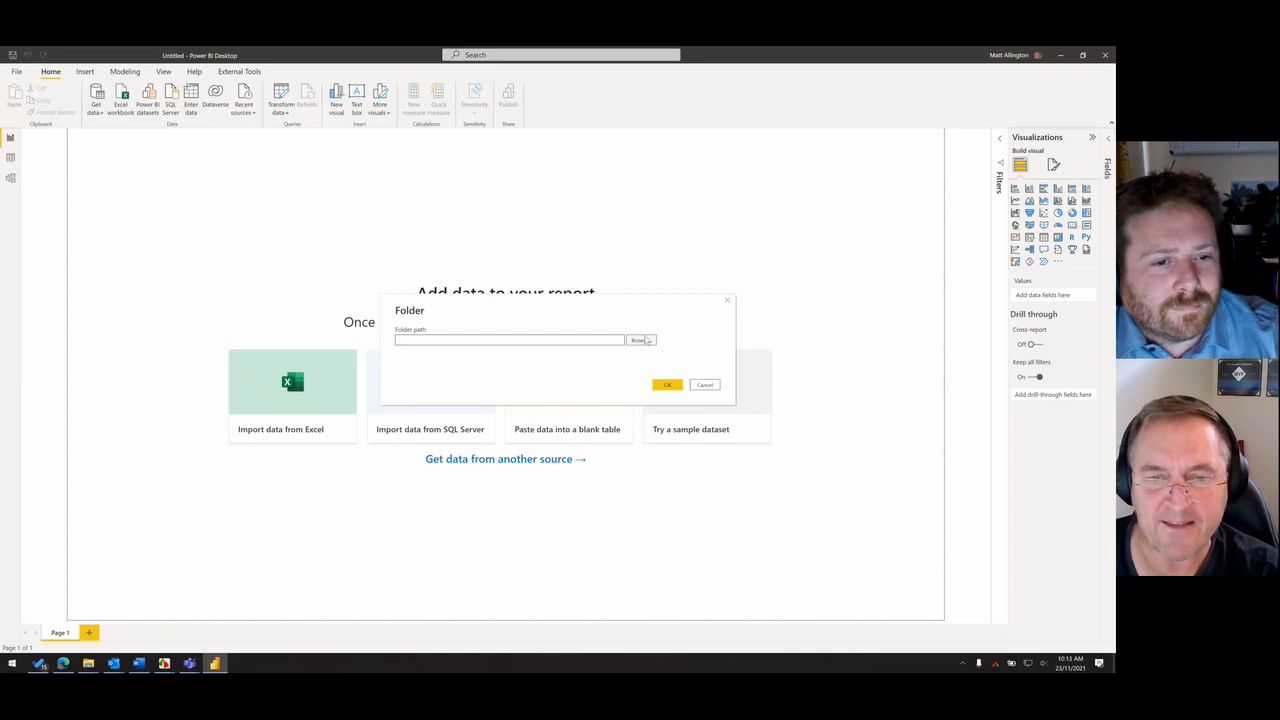
# - Copy the full path of the Solar Hackathon Data folder from File Explorer and return to Power BI Desktop
pyautogui.moveTo(88, 663)
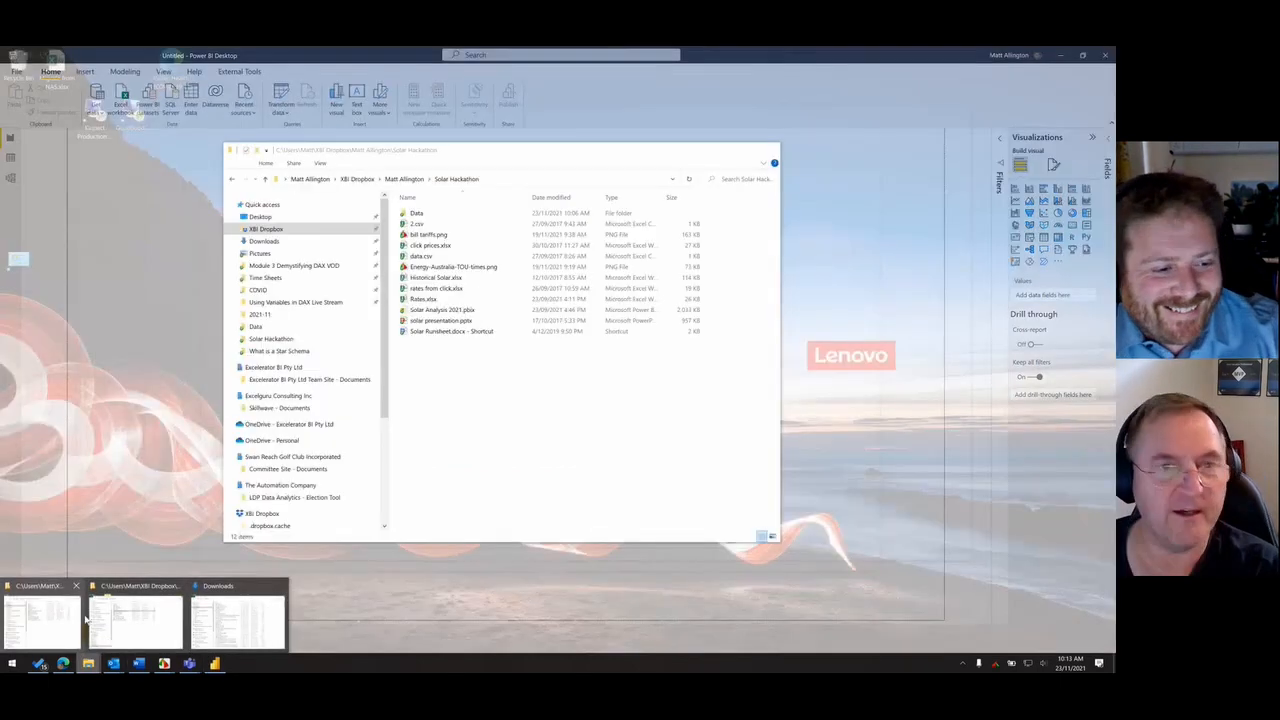
pyautogui.click(136, 621)
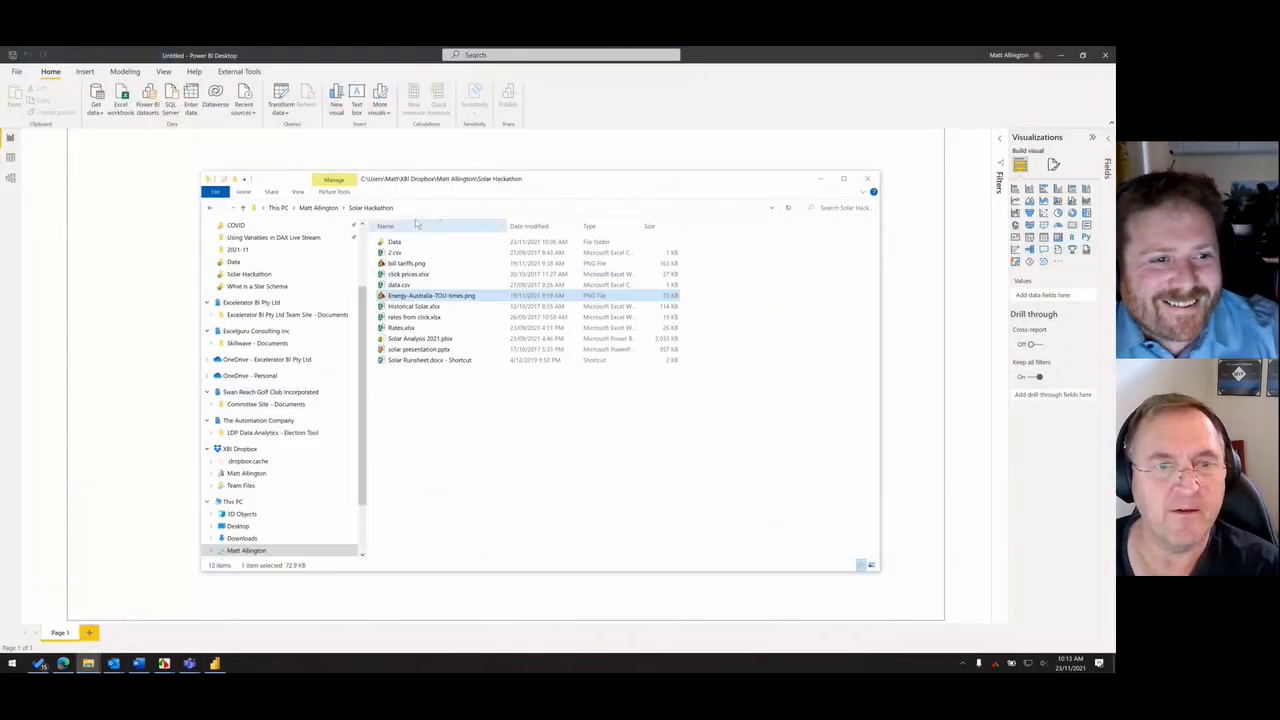
pyautogui.doubleClick(394, 242)
pyautogui.click(450, 208)
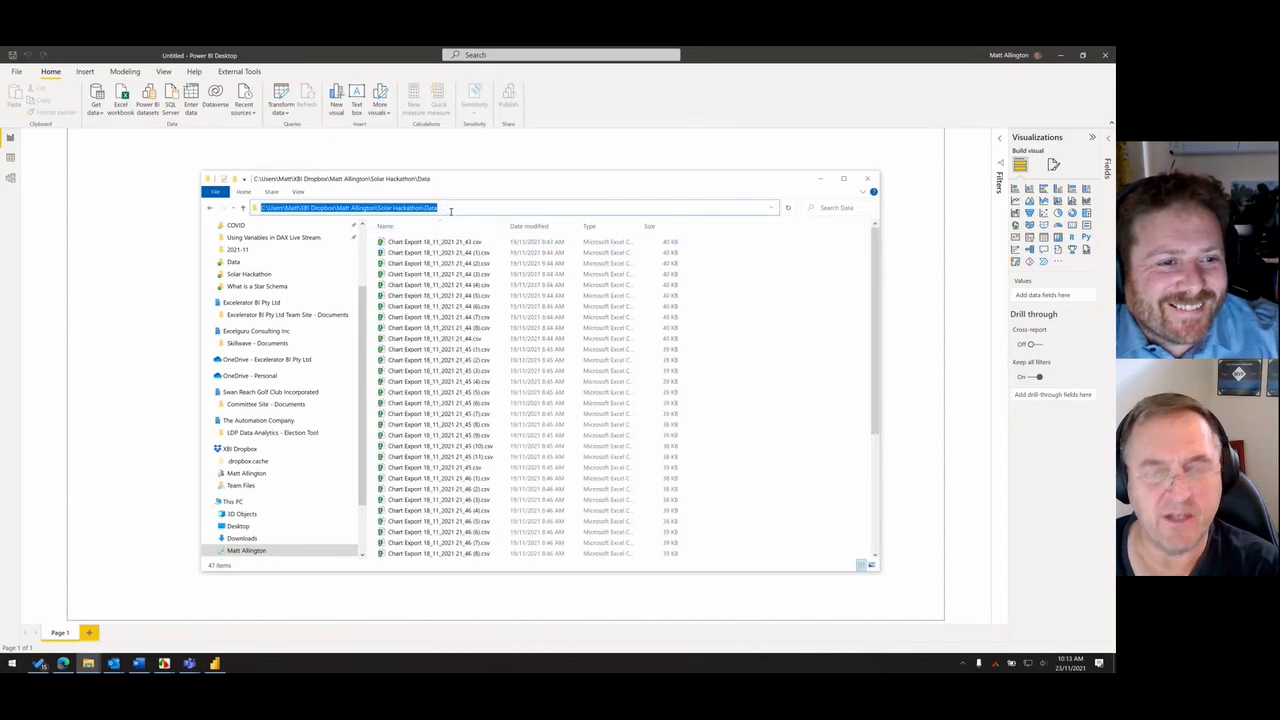
pyautogui.click(100, 331)
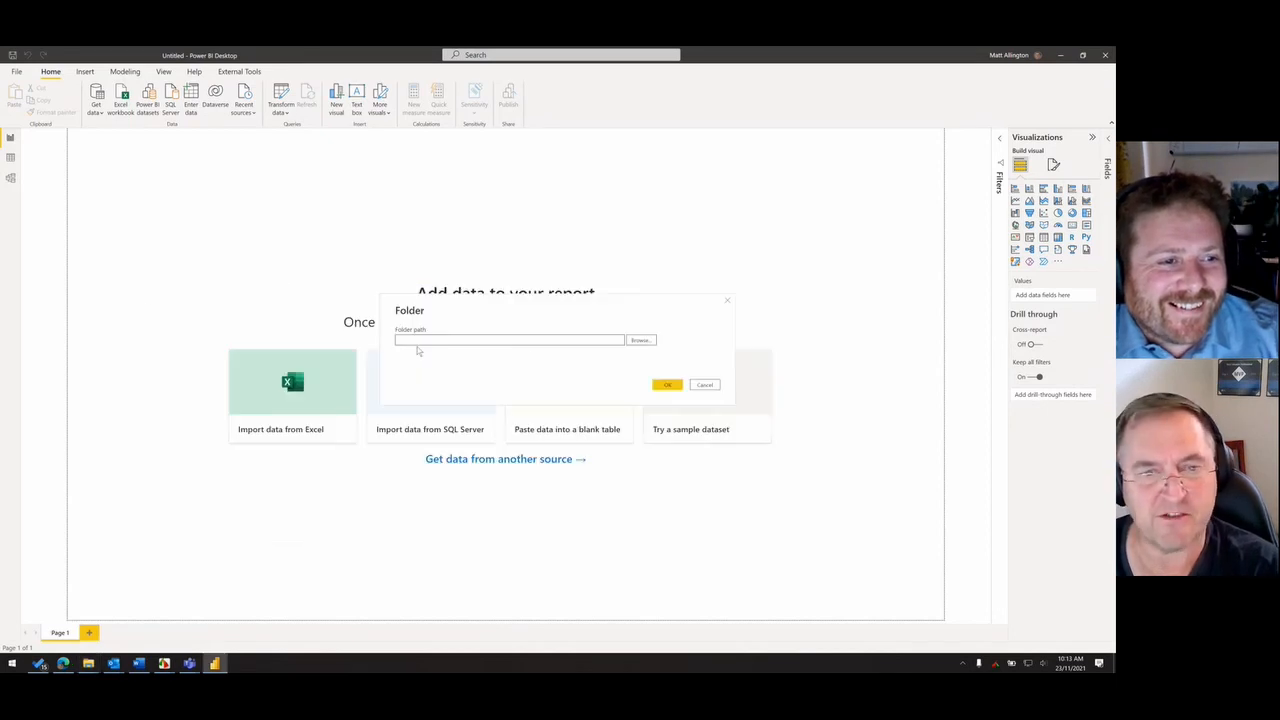
# - Set the Folder connector's path to the copied Solar Hackathon\Data location and confirm the connection
pyautogui.click(641, 341)
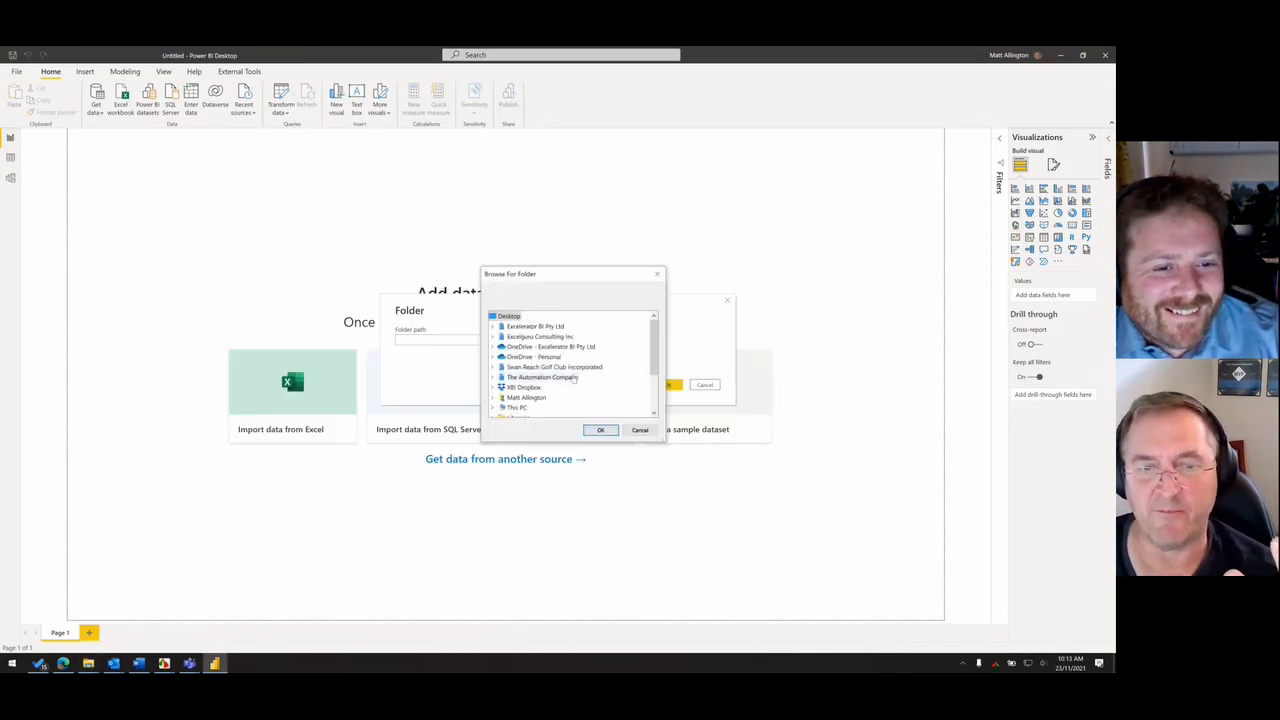
pyautogui.click(640, 430)
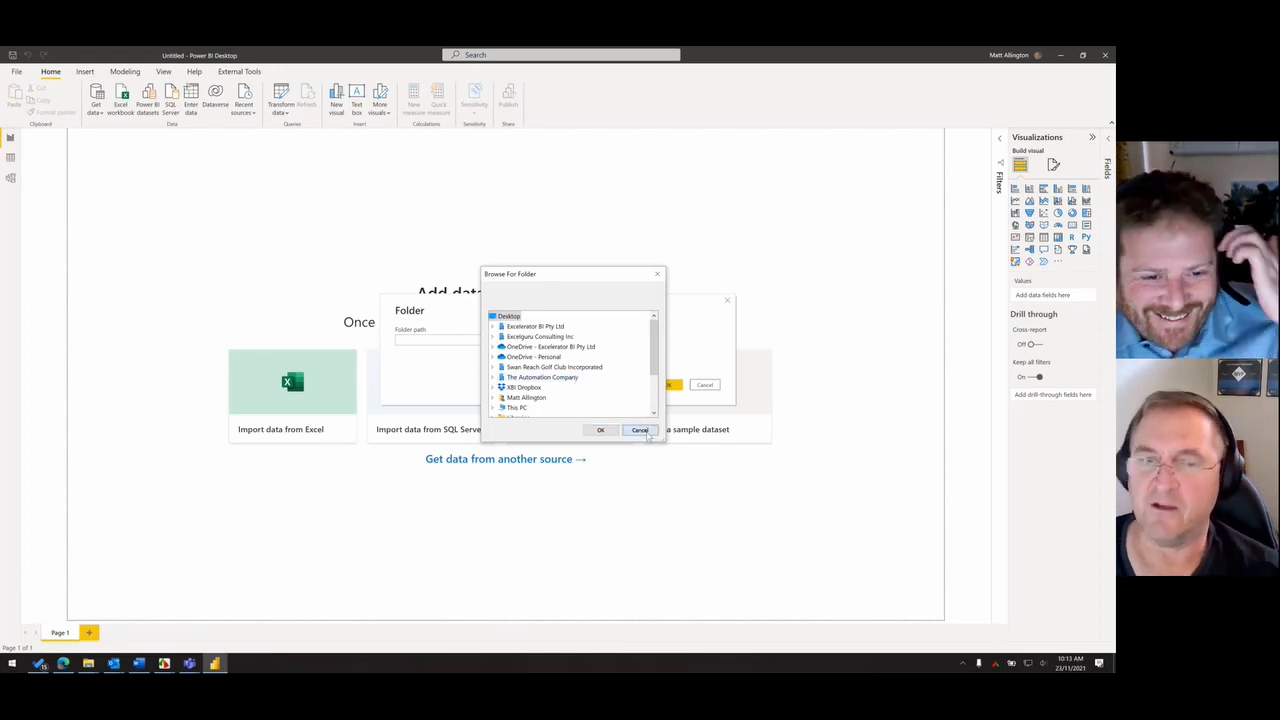
pyautogui.hotkey('ctrl', 'v')
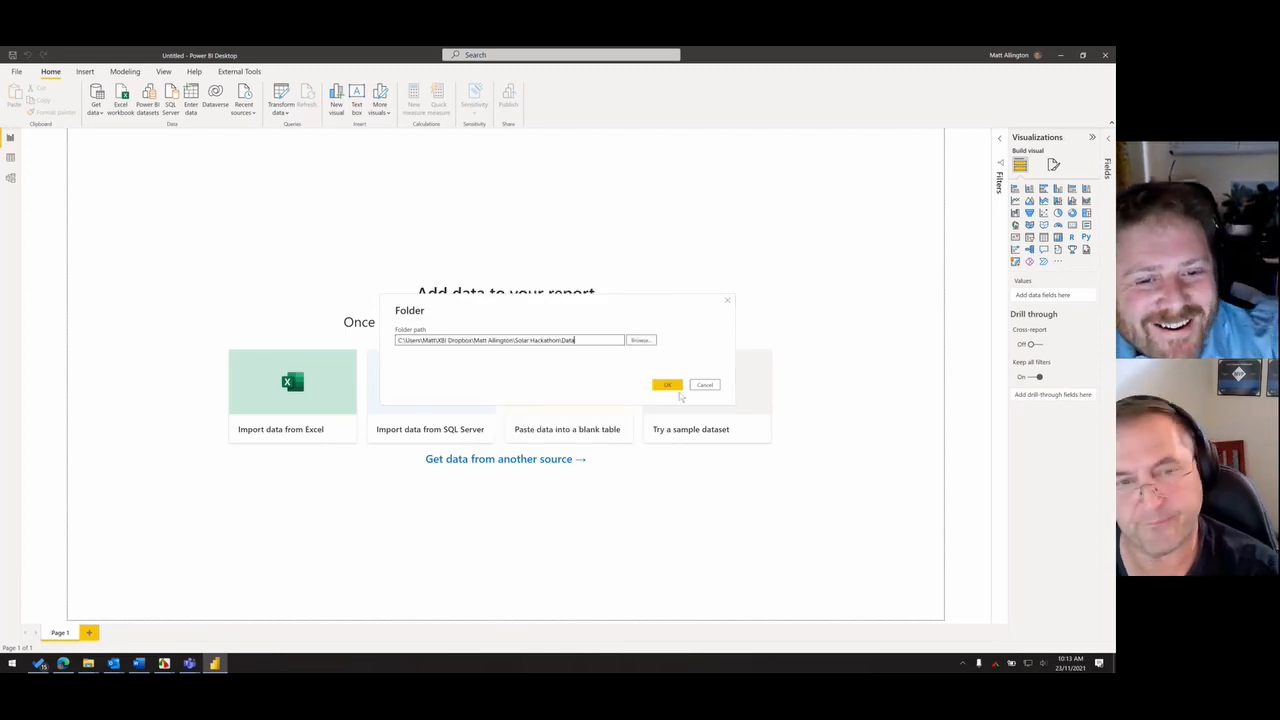
pyautogui.click(667, 385)
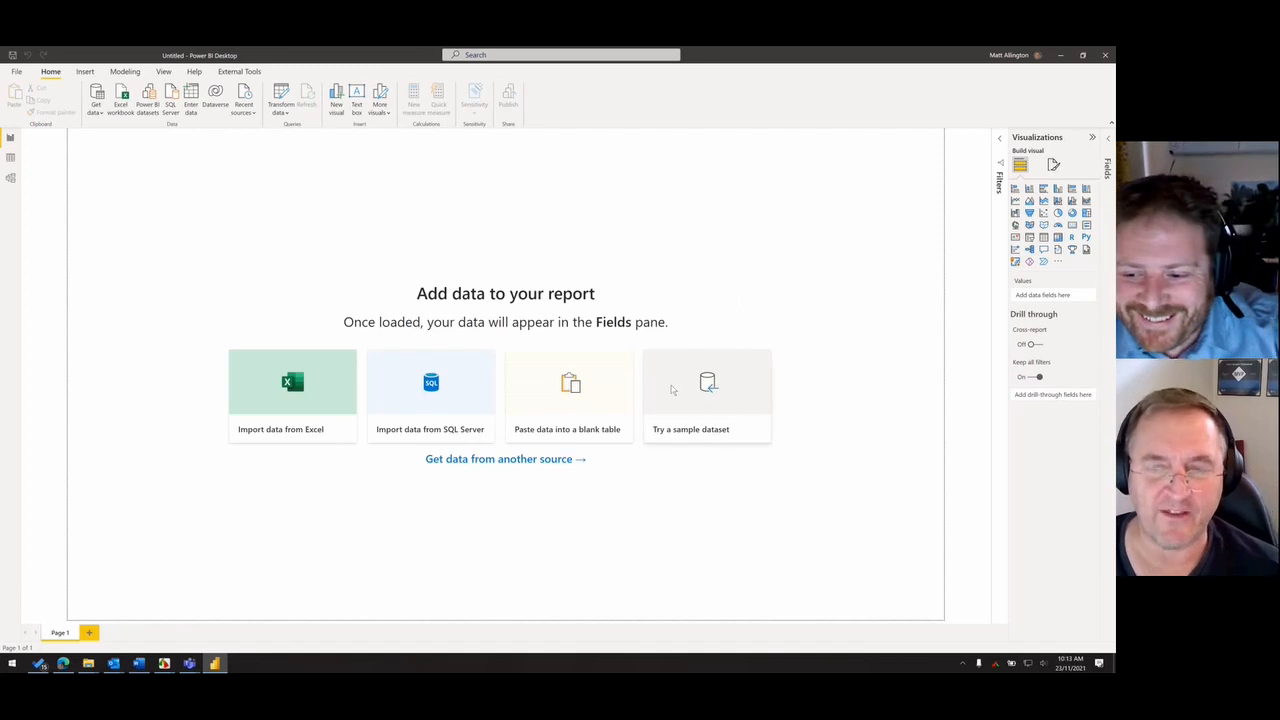
# - Combine and transform the CSV files in the Data folder, using the first file as the sample
pyautogui.moveTo(576, 190); pyautogui.dragTo(546, 176)
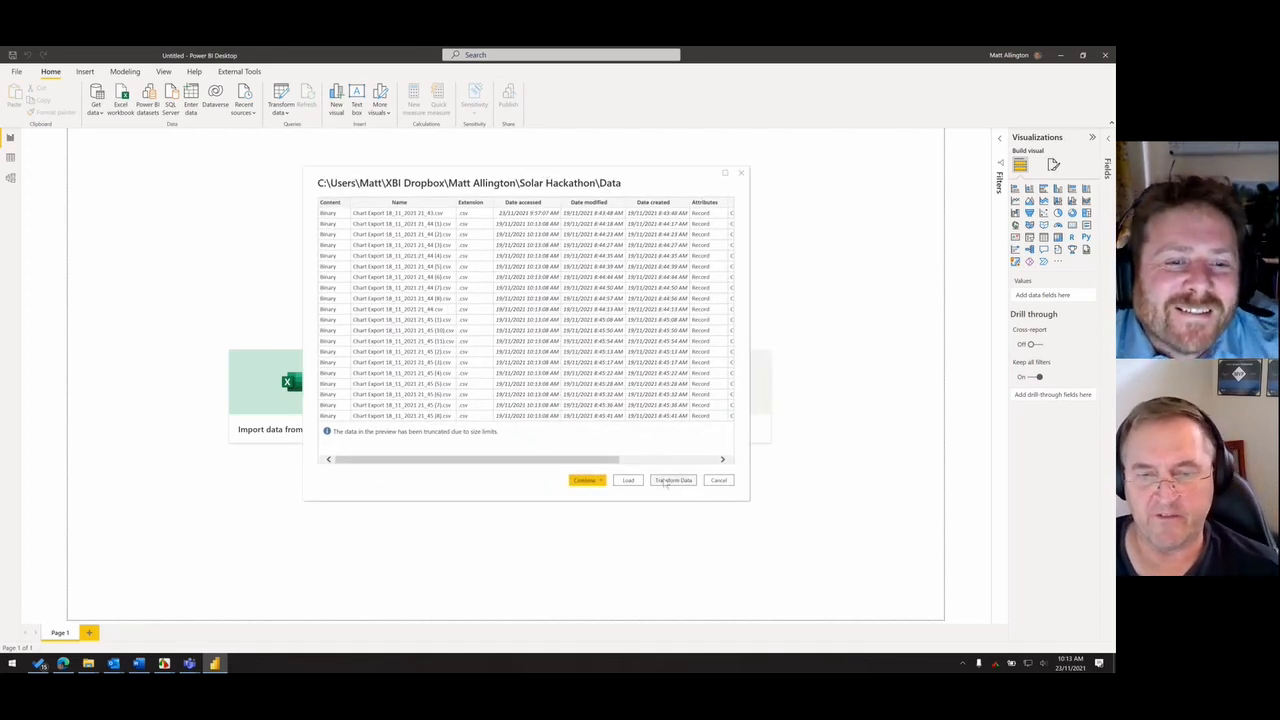
pyautogui.click(598, 481)
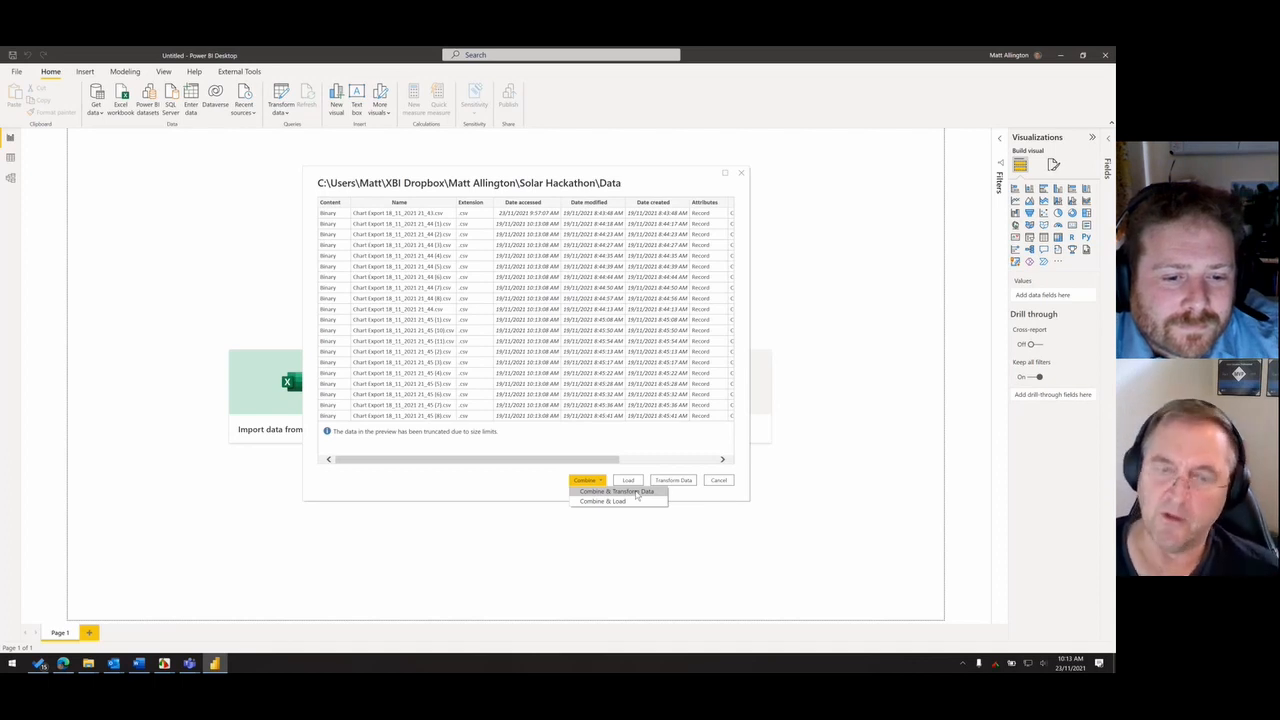
pyautogui.click(637, 492)
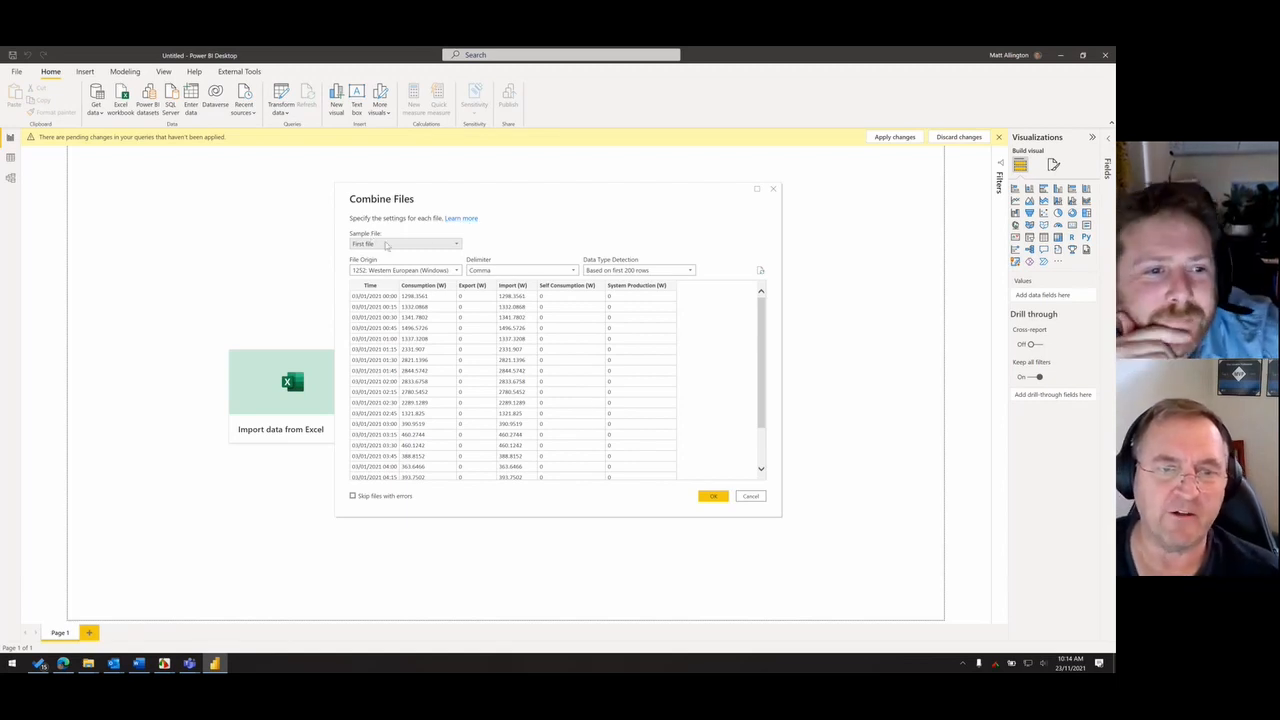
pyautogui.click(386, 246)
pyautogui.click(386, 250)
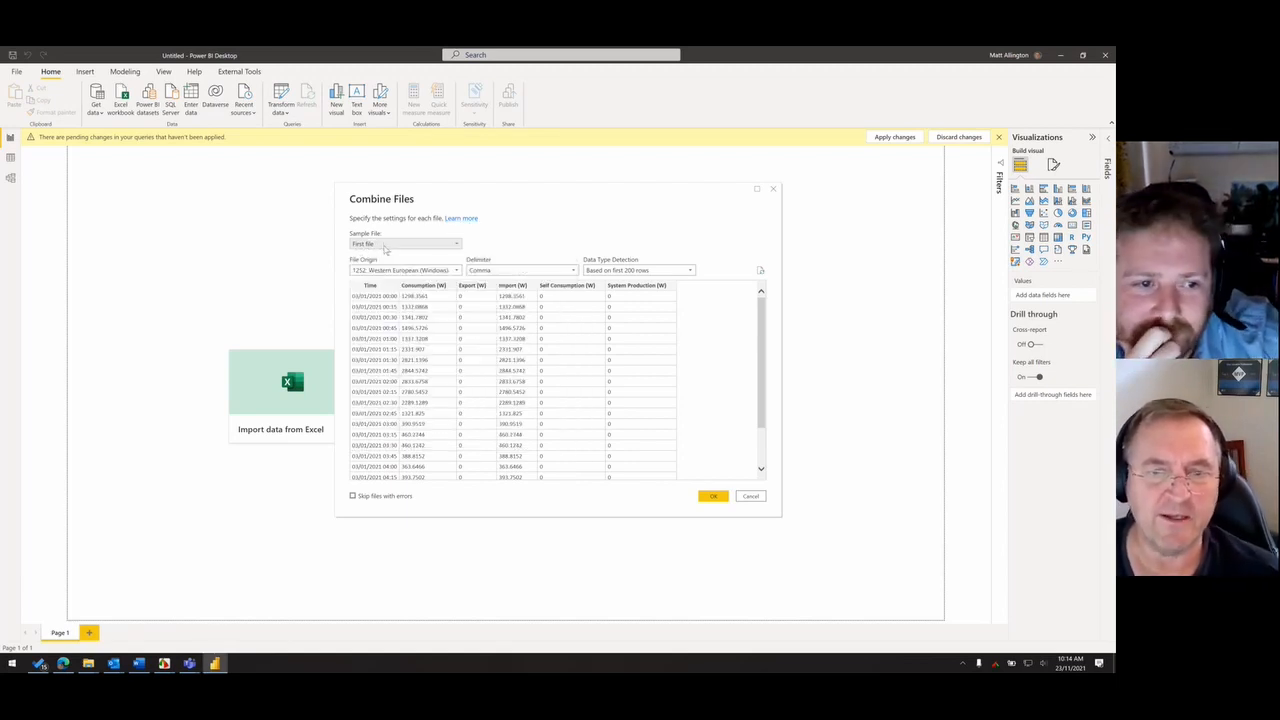
pyautogui.click(713, 496)
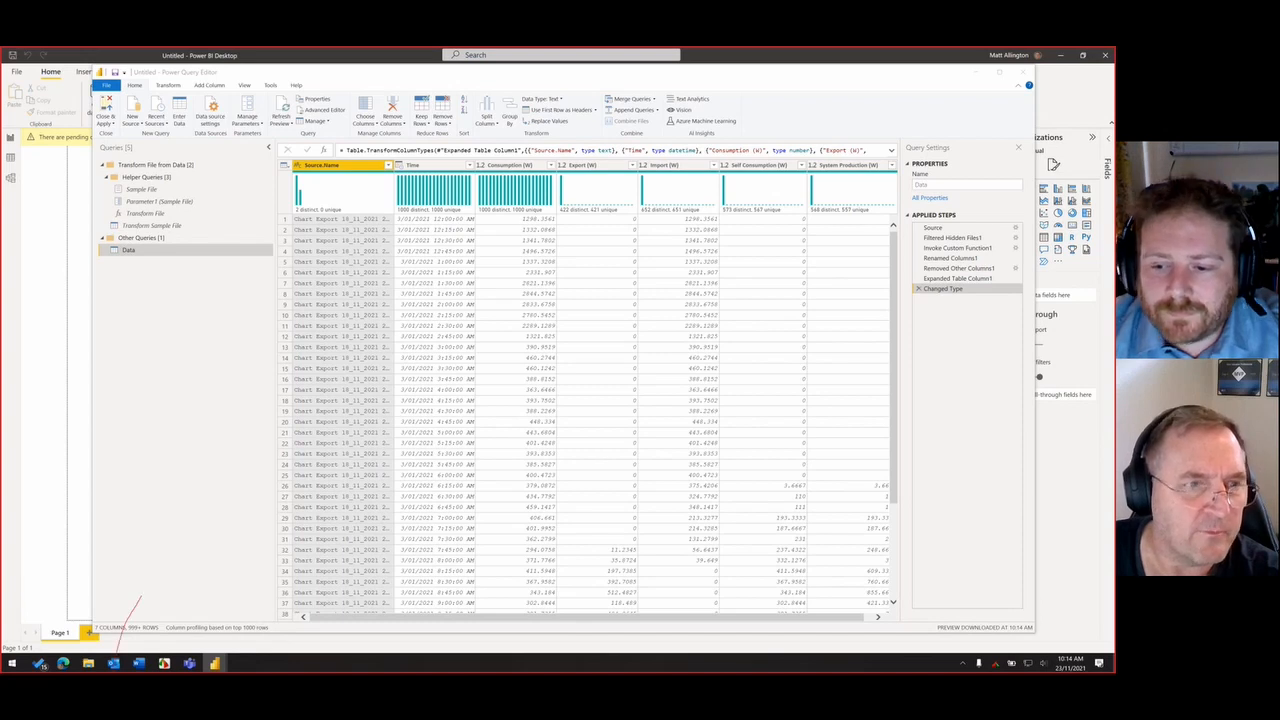
pyautogui.moveTo(103, 220); pyautogui.dragTo(239, 237)
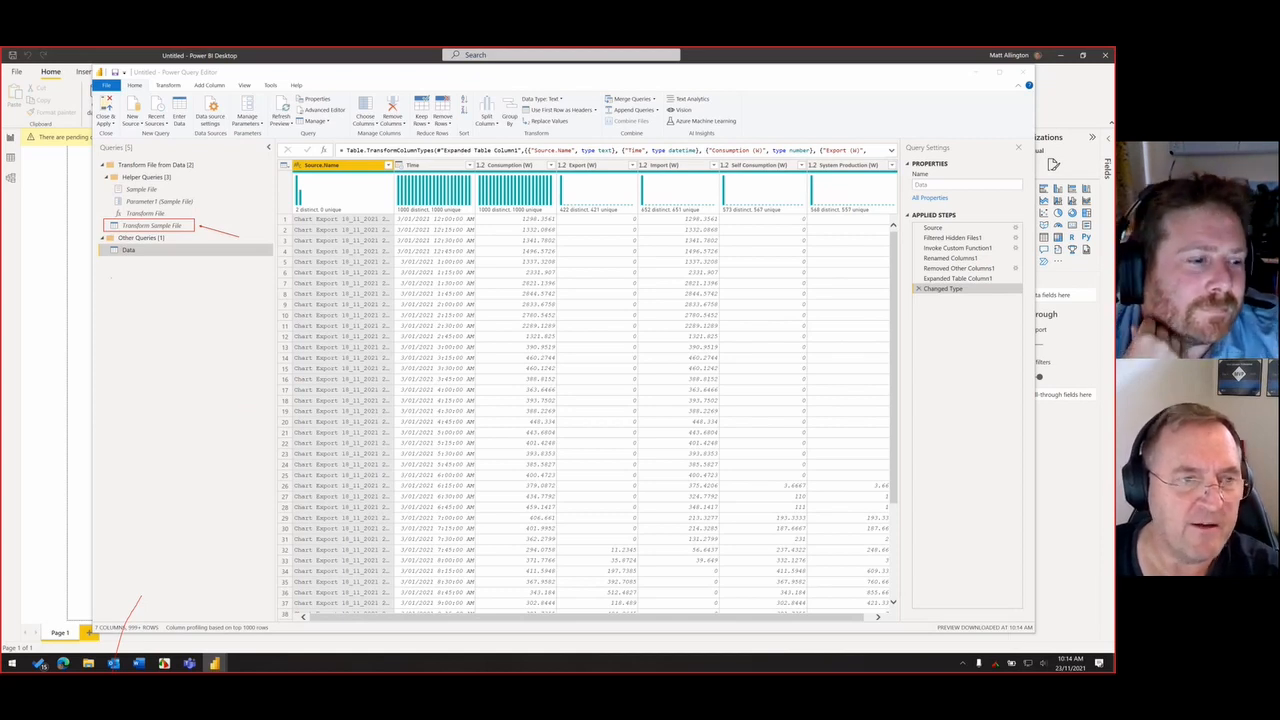
pyautogui.moveTo(103, 244)
pyautogui.mouseDown()
pyautogui.moveTo(153, 259)
pyautogui.moveTo(167, 315)
pyautogui.mouseUp()
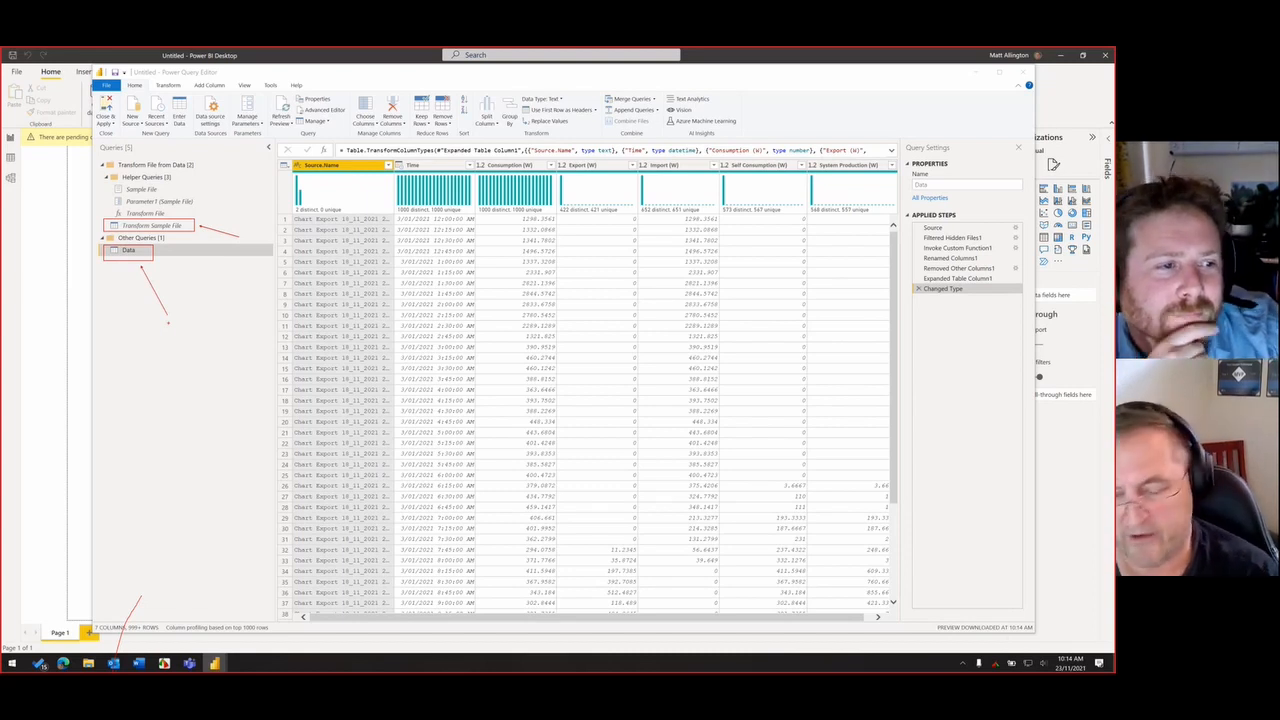
pyautogui.press('Escape')
# - Open the Transform Sample File query and turn off the column distribution preview
pyautogui.click(170, 227)
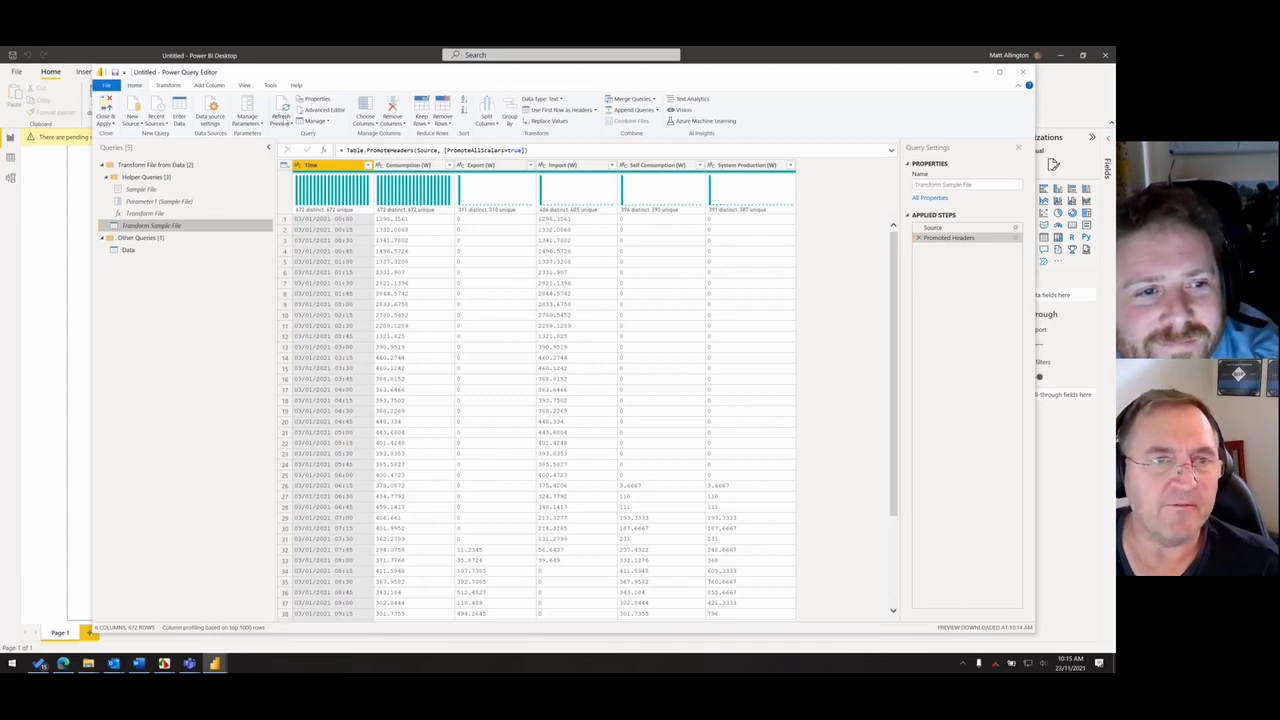
pyautogui.click(244, 85)
pyautogui.click(246, 109)
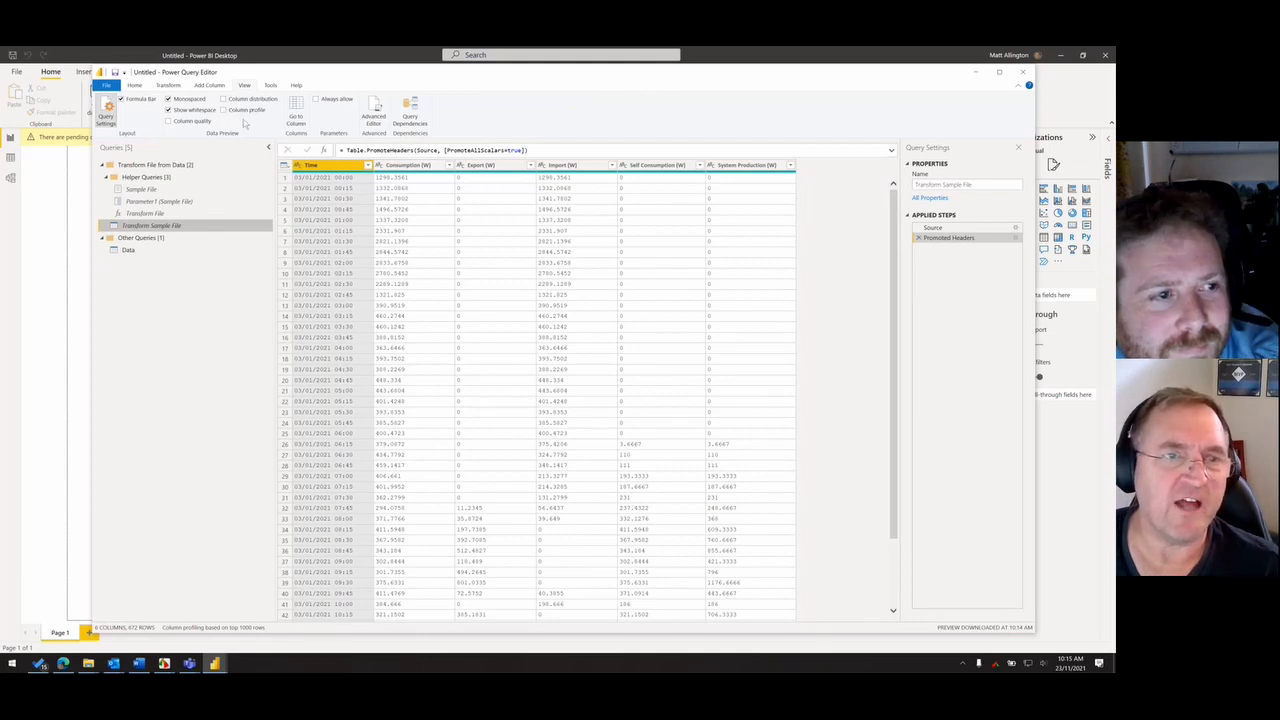
pyautogui.click(246, 102)
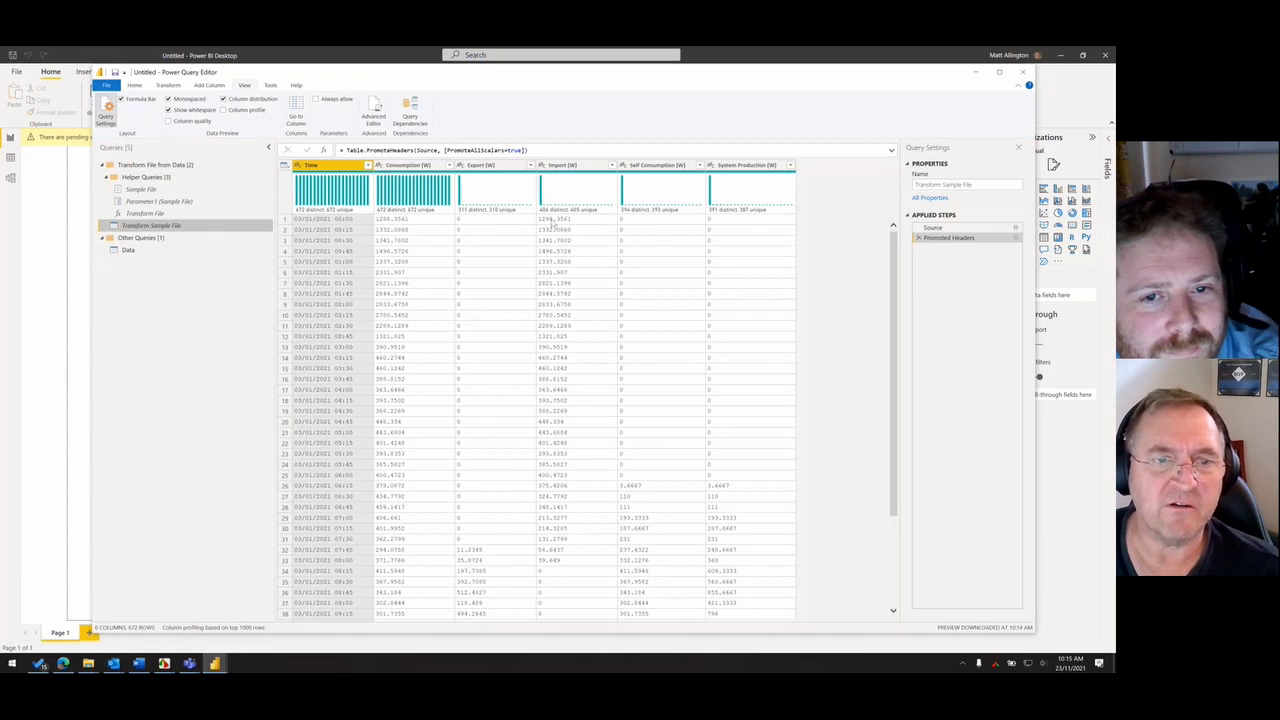
pyautogui.click(250, 101)
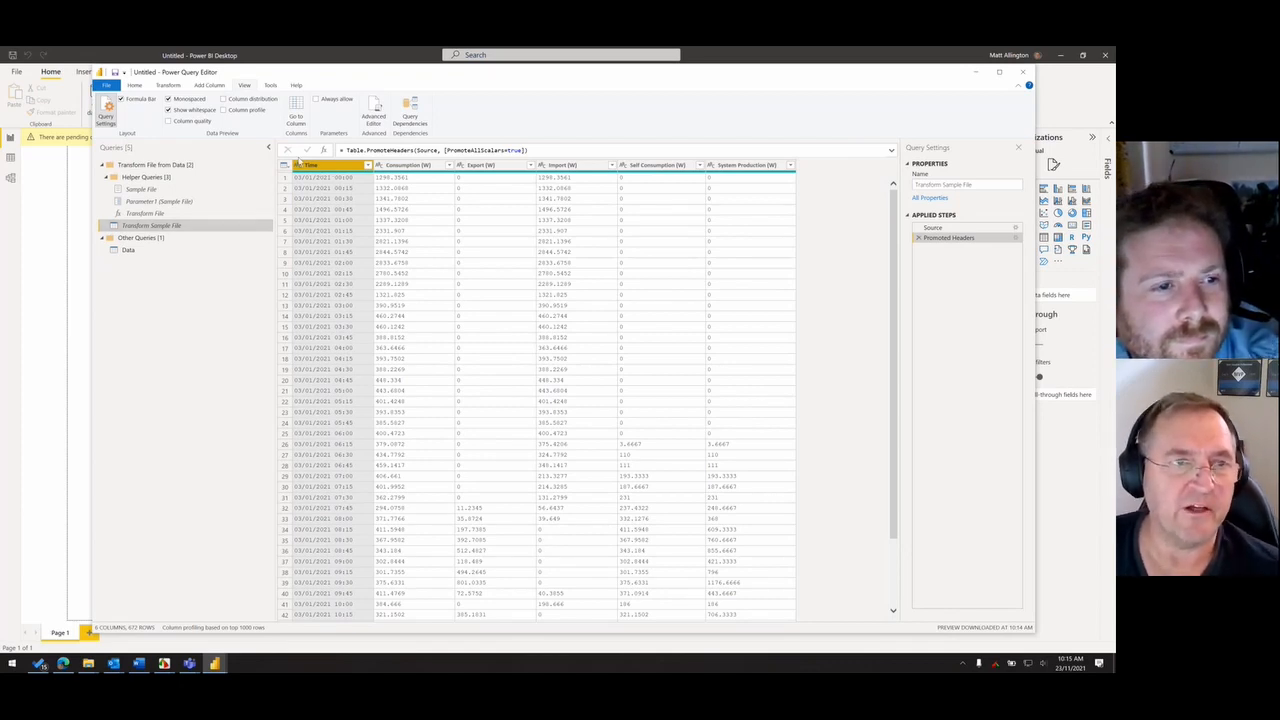
# - Split the Time column of the sample query by delimiter, using a space at the left-most occurrence
pyautogui.click(138, 86)
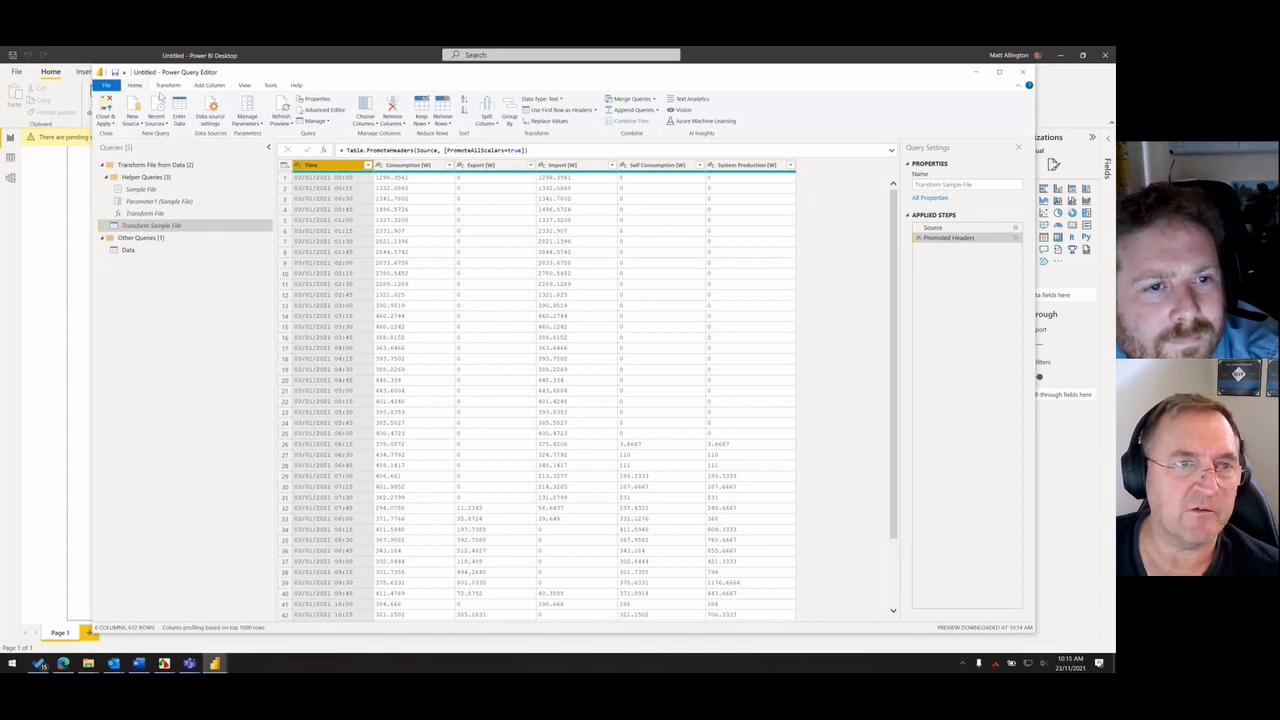
pyautogui.click(170, 86)
pyautogui.click(386, 128)
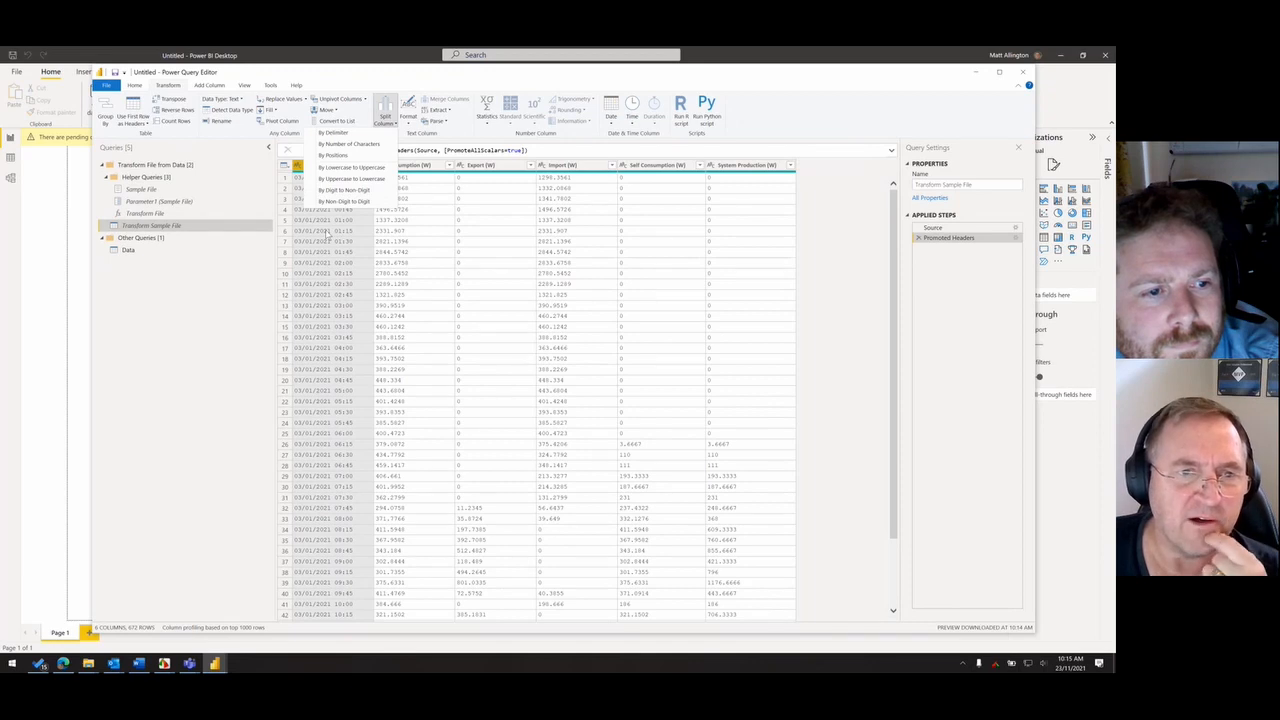
pyautogui.click(348, 133)
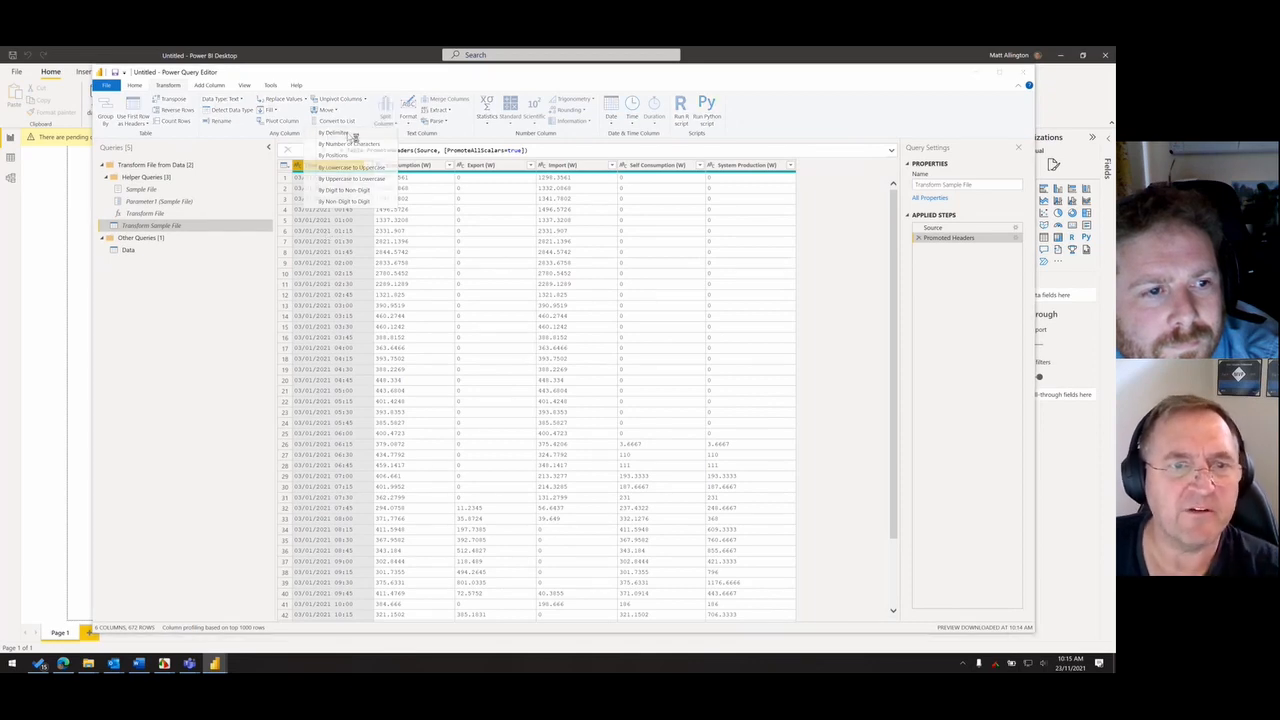
pyautogui.click(408, 291)
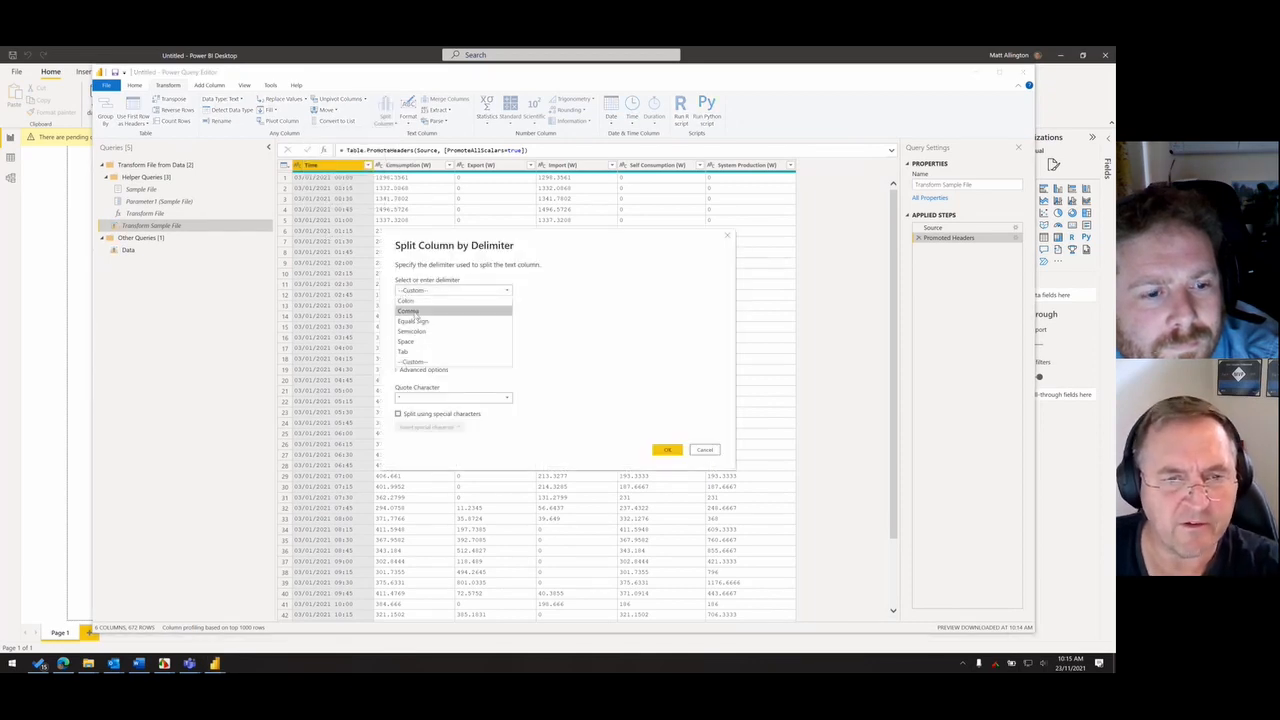
pyautogui.click(406, 341)
pyautogui.click(398, 316)
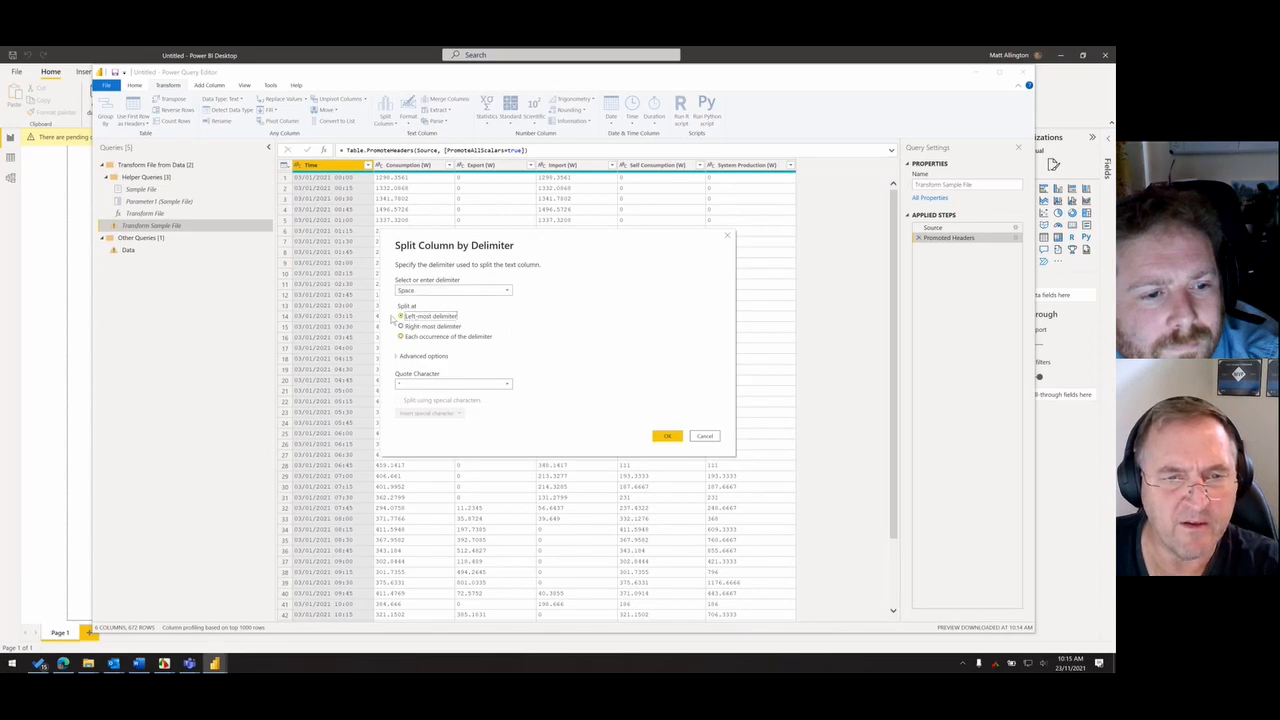
pyautogui.click(666, 435)
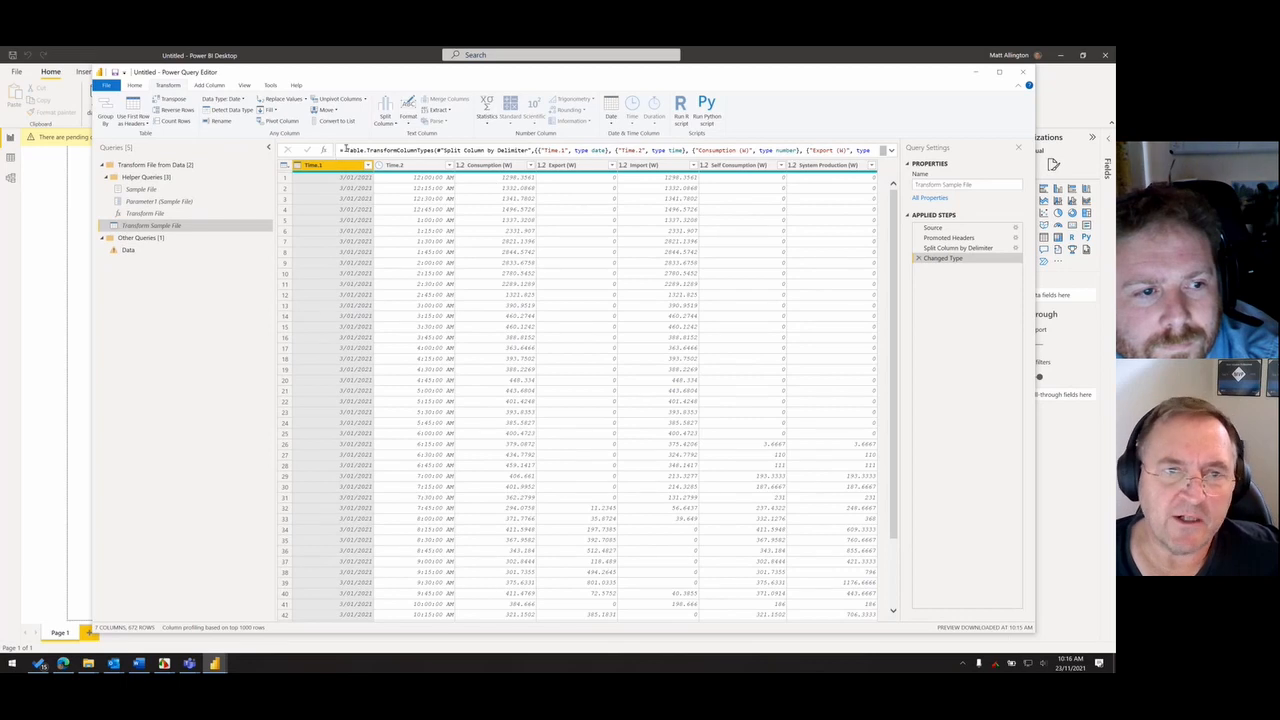
# - Compare the Split Column by Delimiter and Changed Type steps and examine the Changed Type formula
pyautogui.moveTo(345, 148); pyautogui.dragTo(530, 150)
pyautogui.click(270, 85)
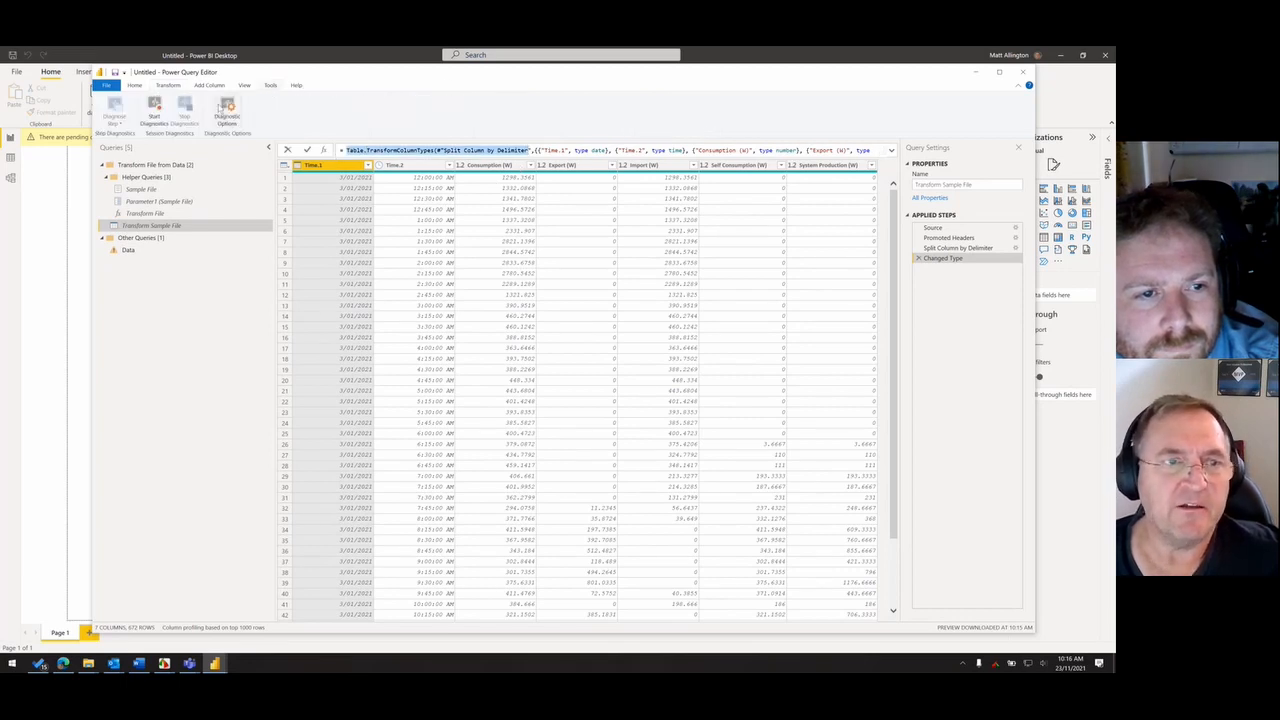
pyautogui.click(244, 85)
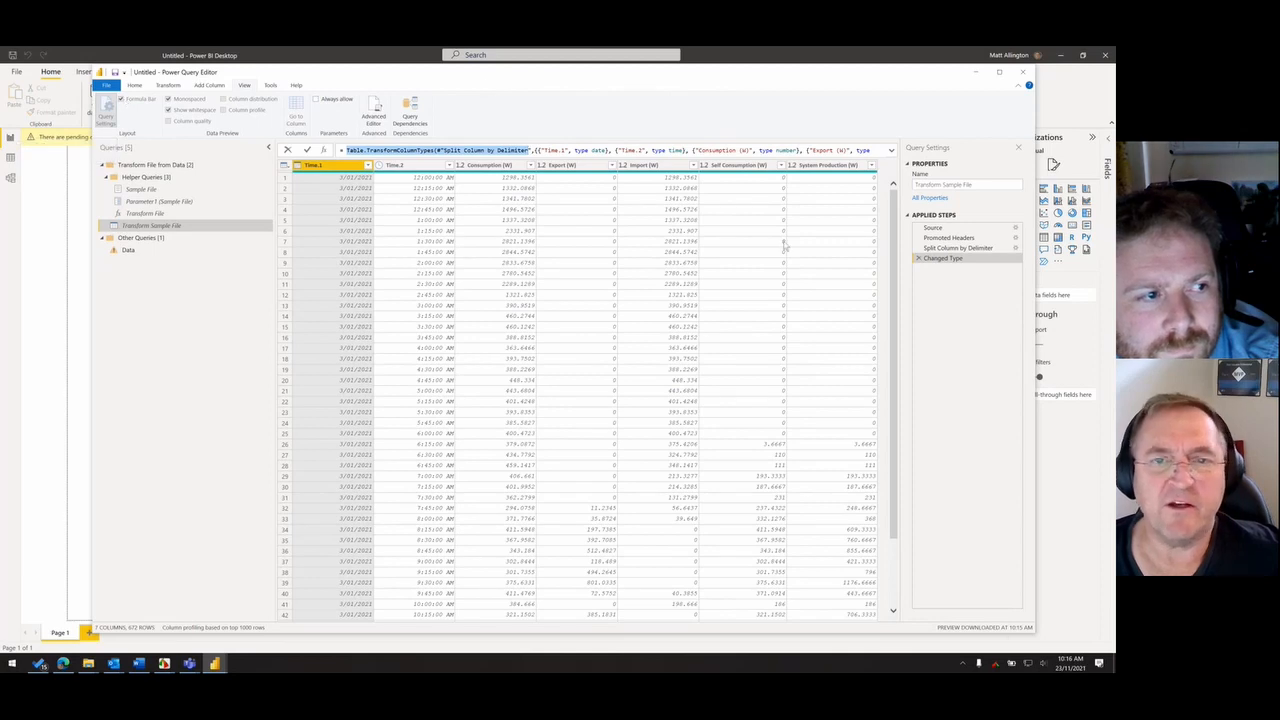
pyautogui.click(990, 282)
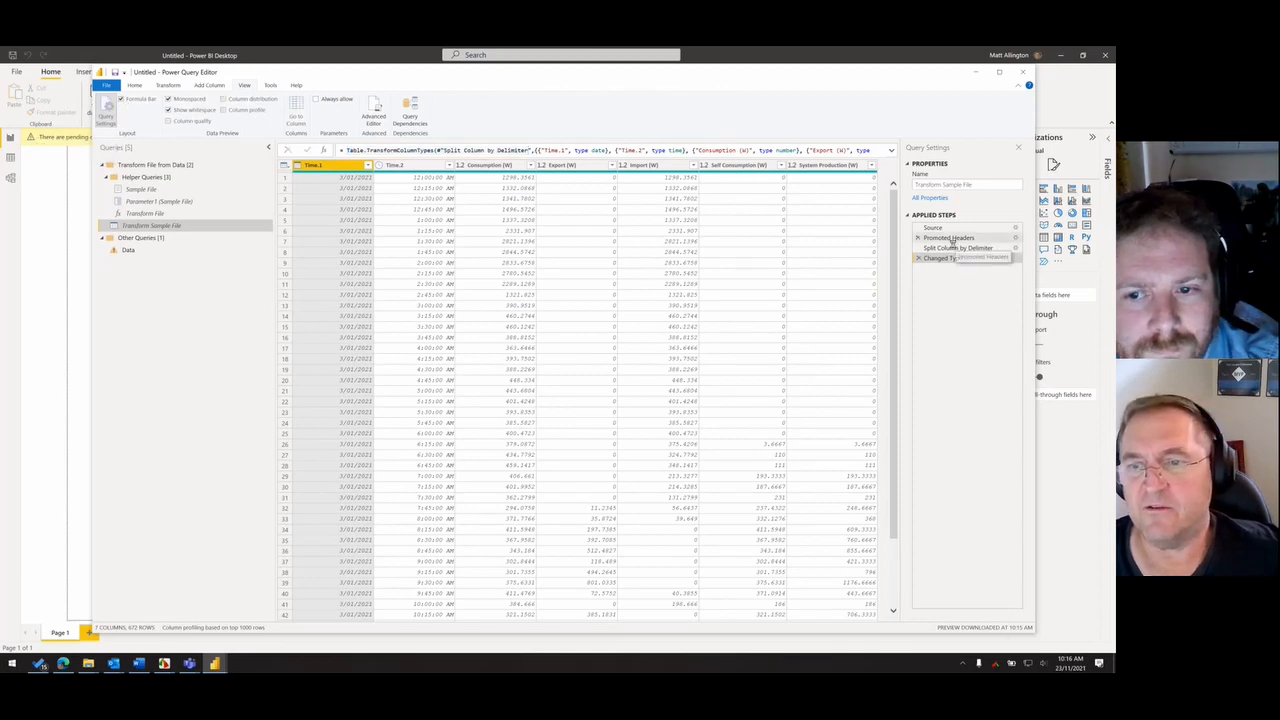
pyautogui.click(955, 247)
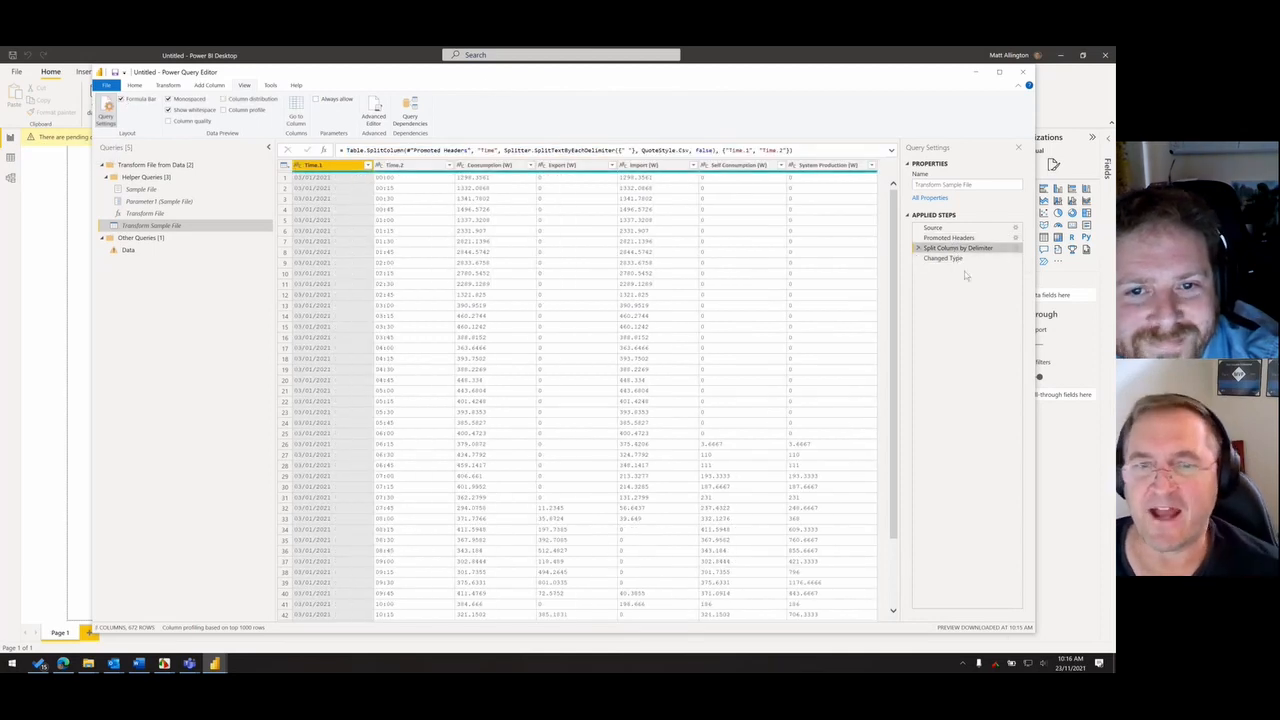
pyautogui.click(938, 260)
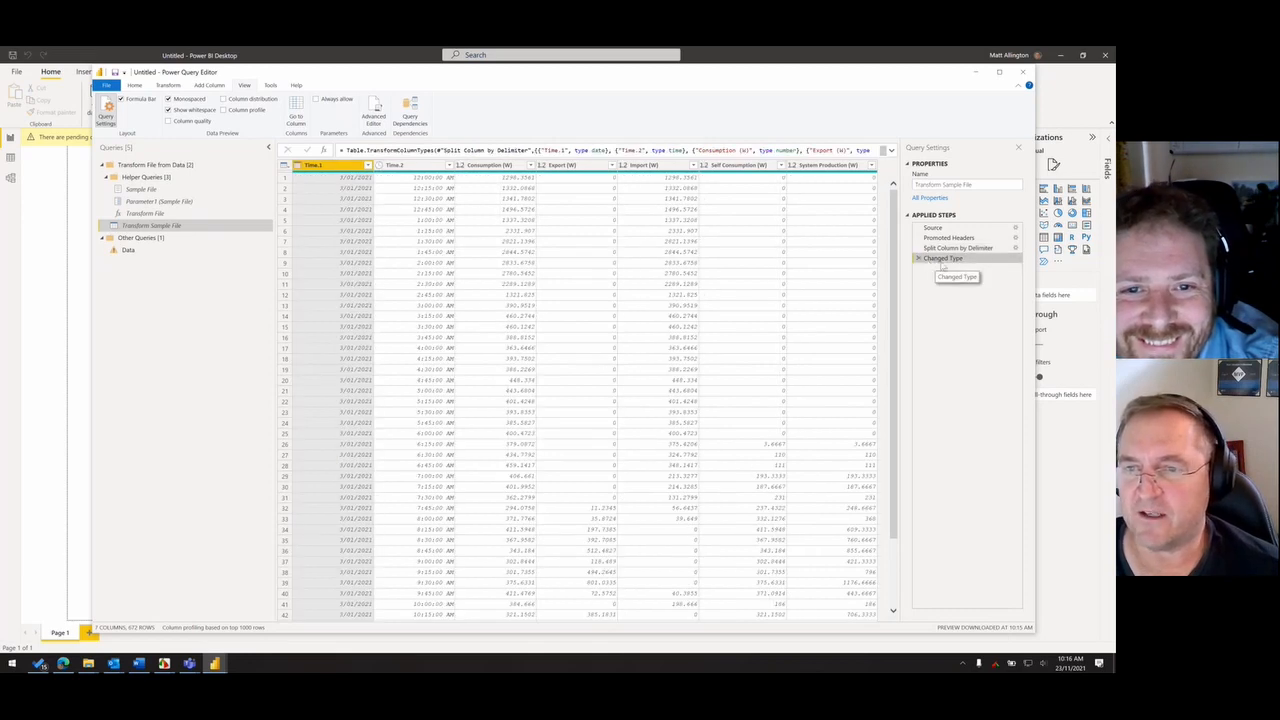
# - Delete the Changed Type step and inspect the output column names in the Split Column by Delimiter formula
pyautogui.click(945, 248)
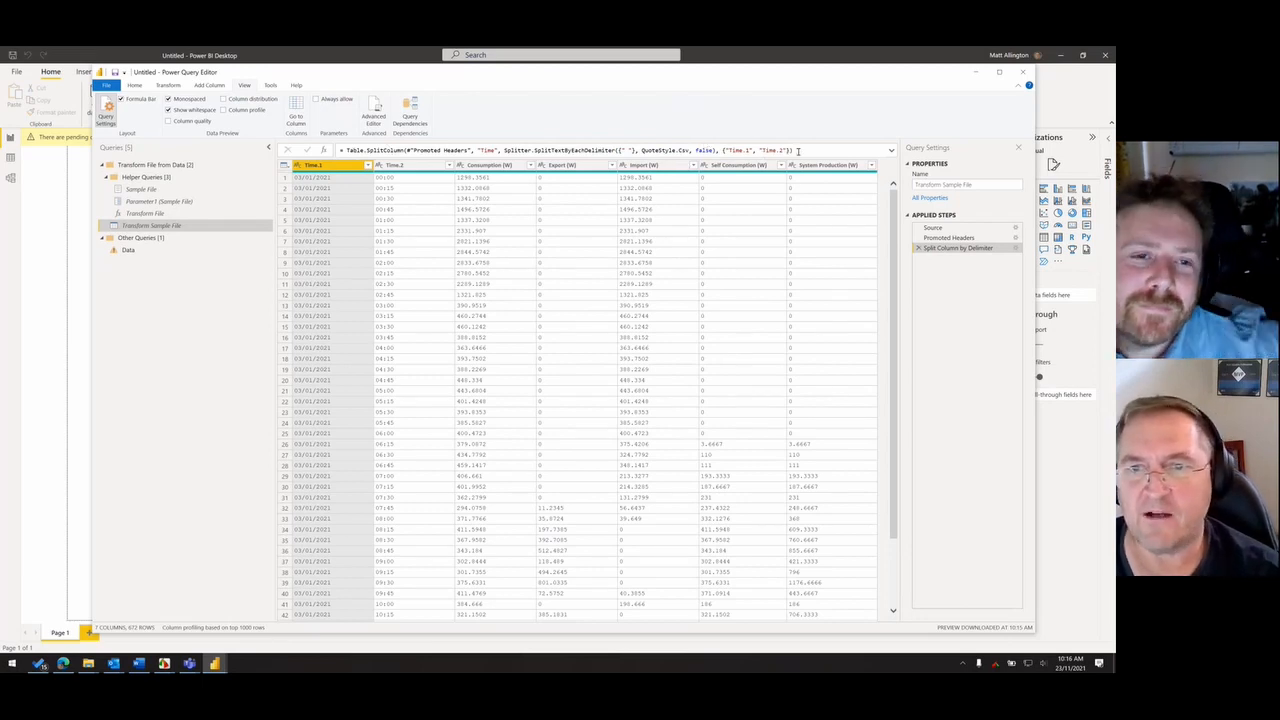
pyautogui.moveTo(787, 150); pyautogui.dragTo(723, 150)
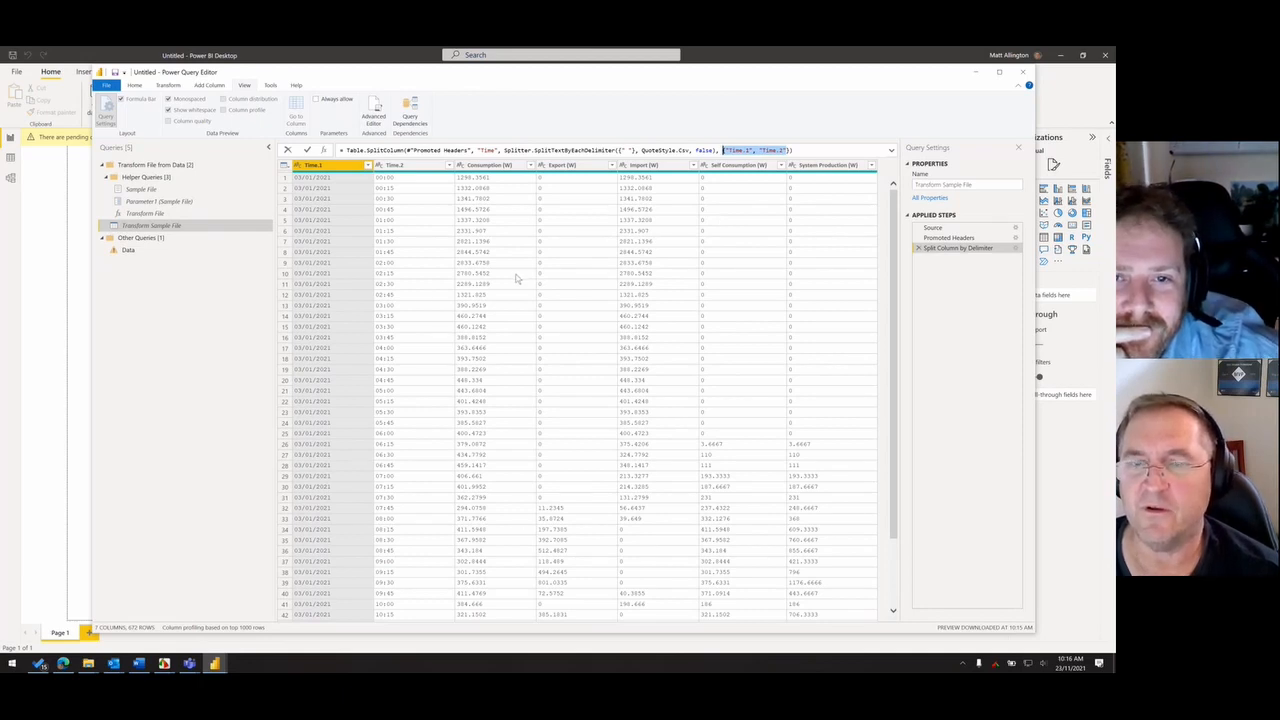
pyautogui.click(974, 314)
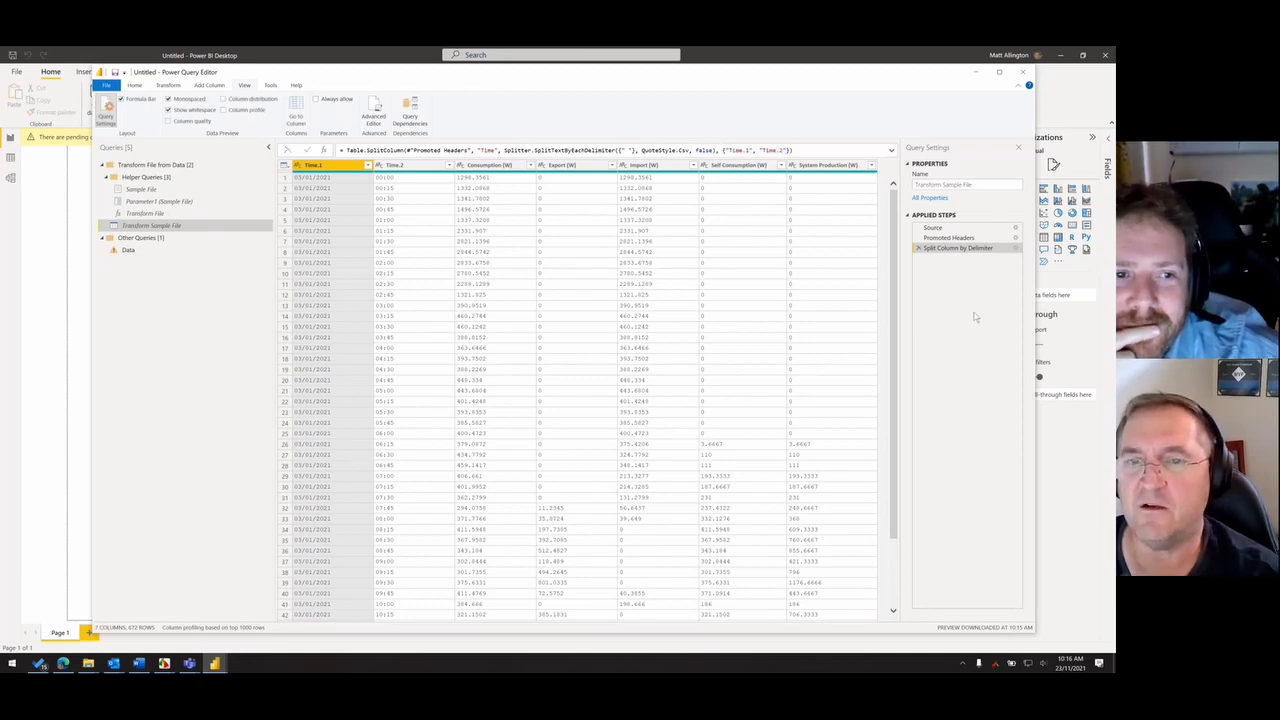
# - Try renaming the Time.1 column to Date and delete the resulting rename step
pyautogui.doubleClick(330, 165)
pyautogui.write('Date')
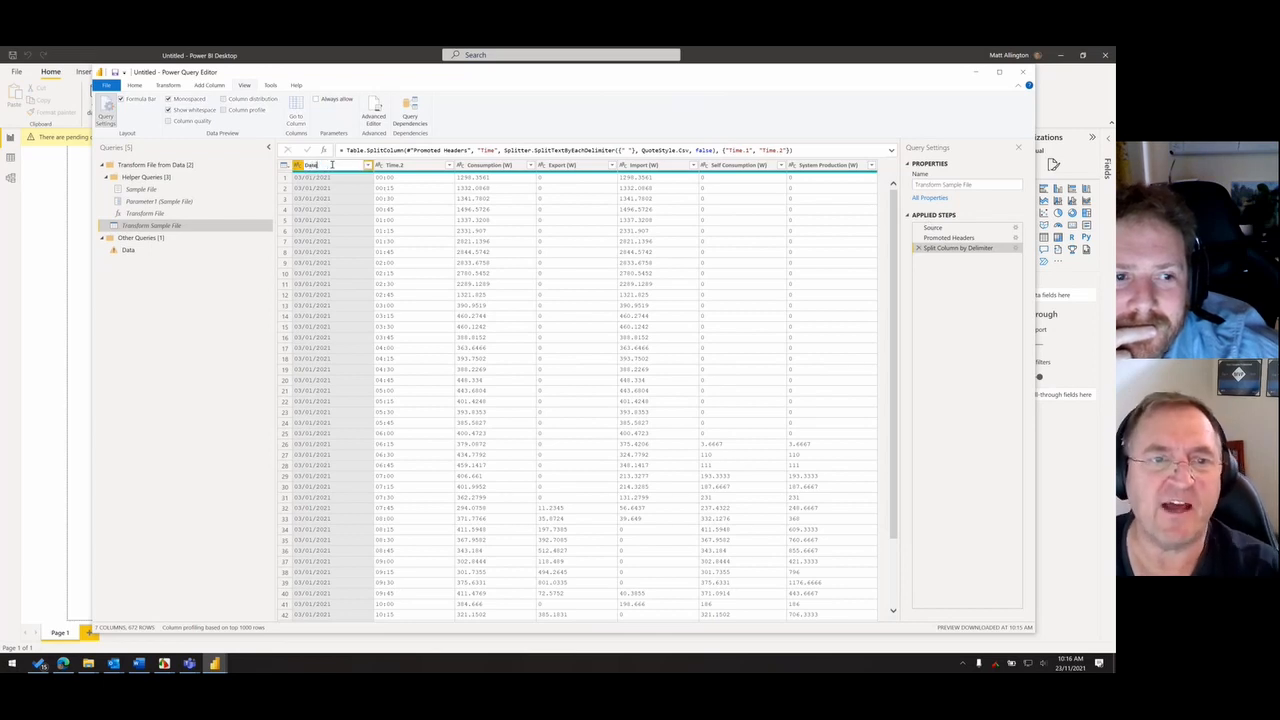
pyautogui.press('Return')
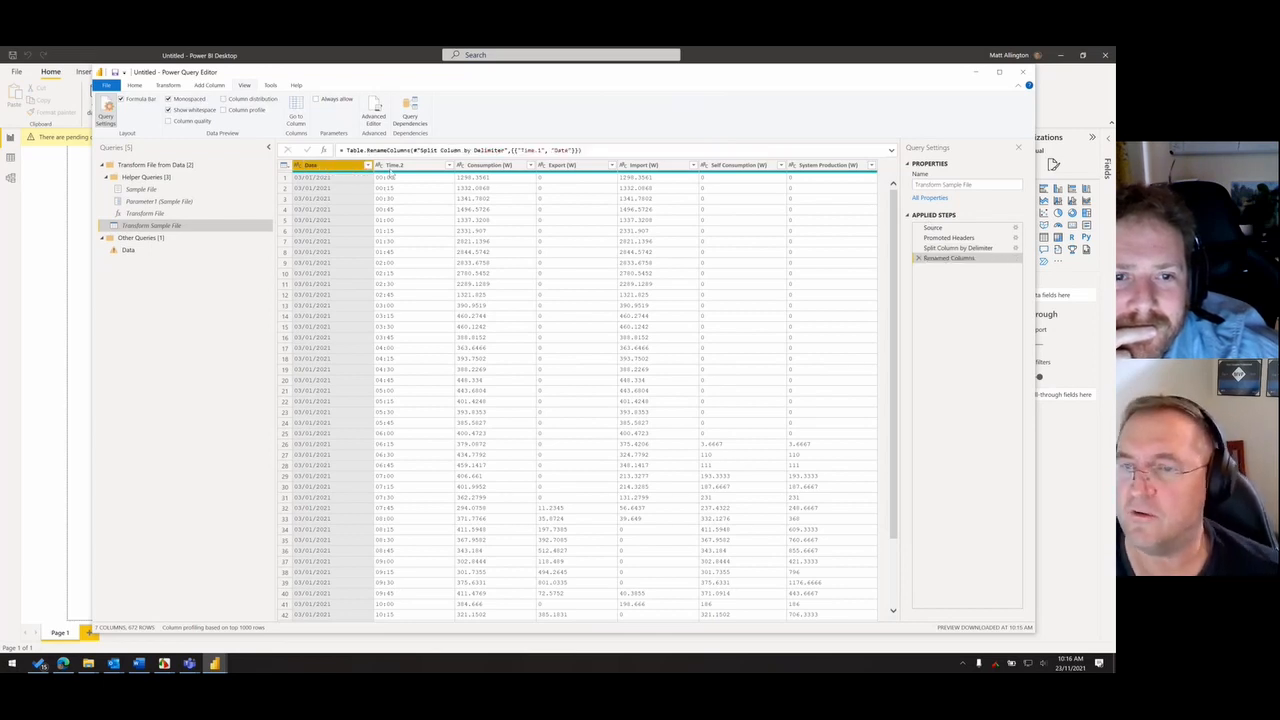
pyautogui.click(919, 258)
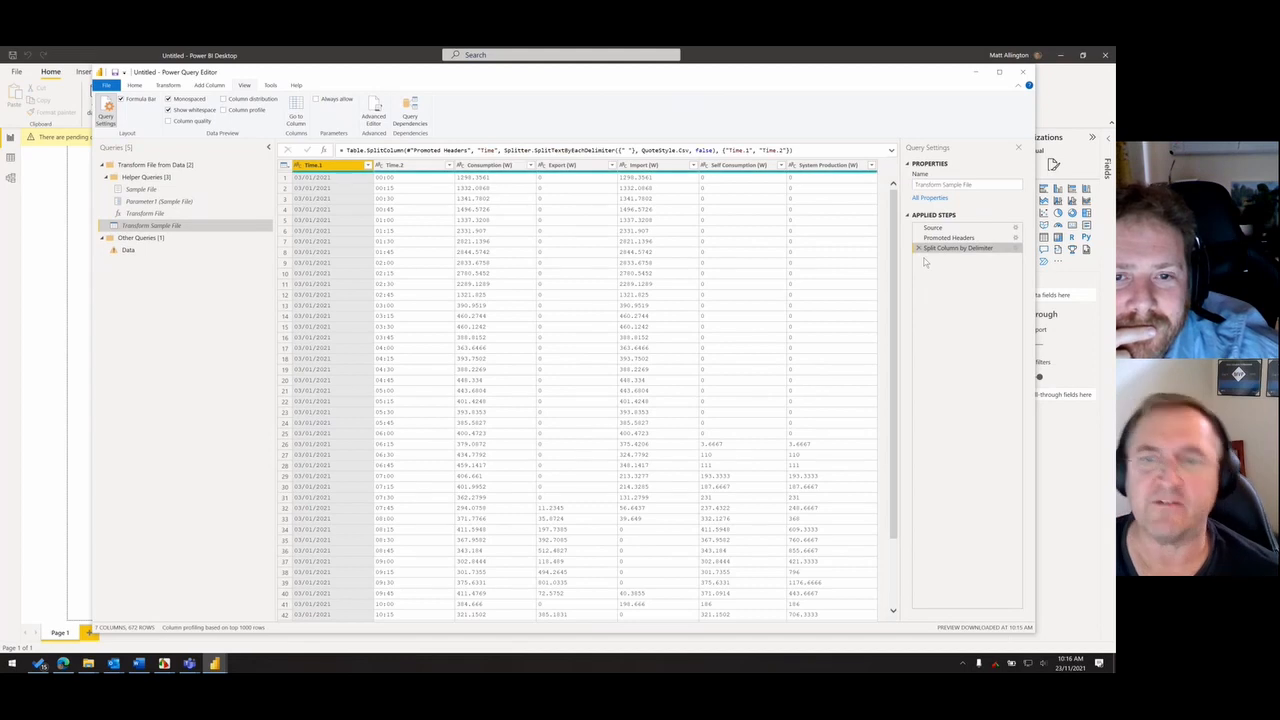
# - Edit the Split Column by Delimiter formula to name its output columns Date and Time, and review the Split Column and Changed Type steps
pyautogui.moveTo(751, 149); pyautogui.dragTo(728, 149)
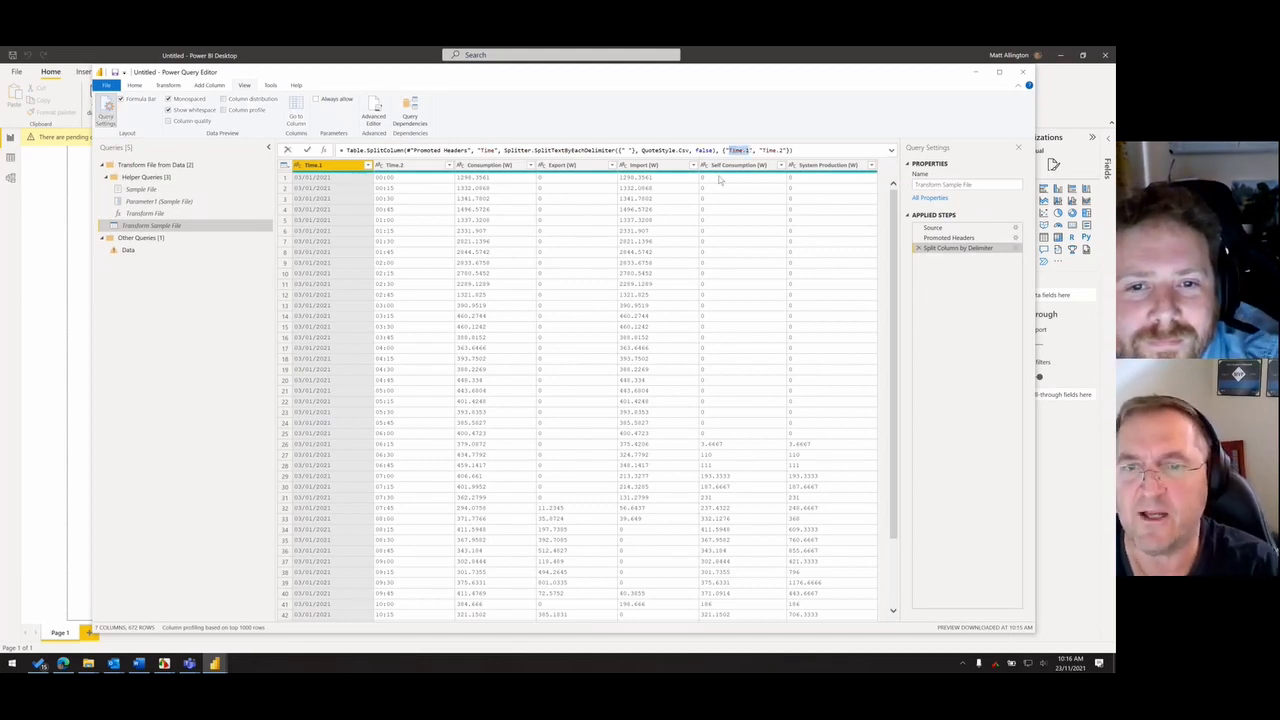
pyautogui.write('Date')
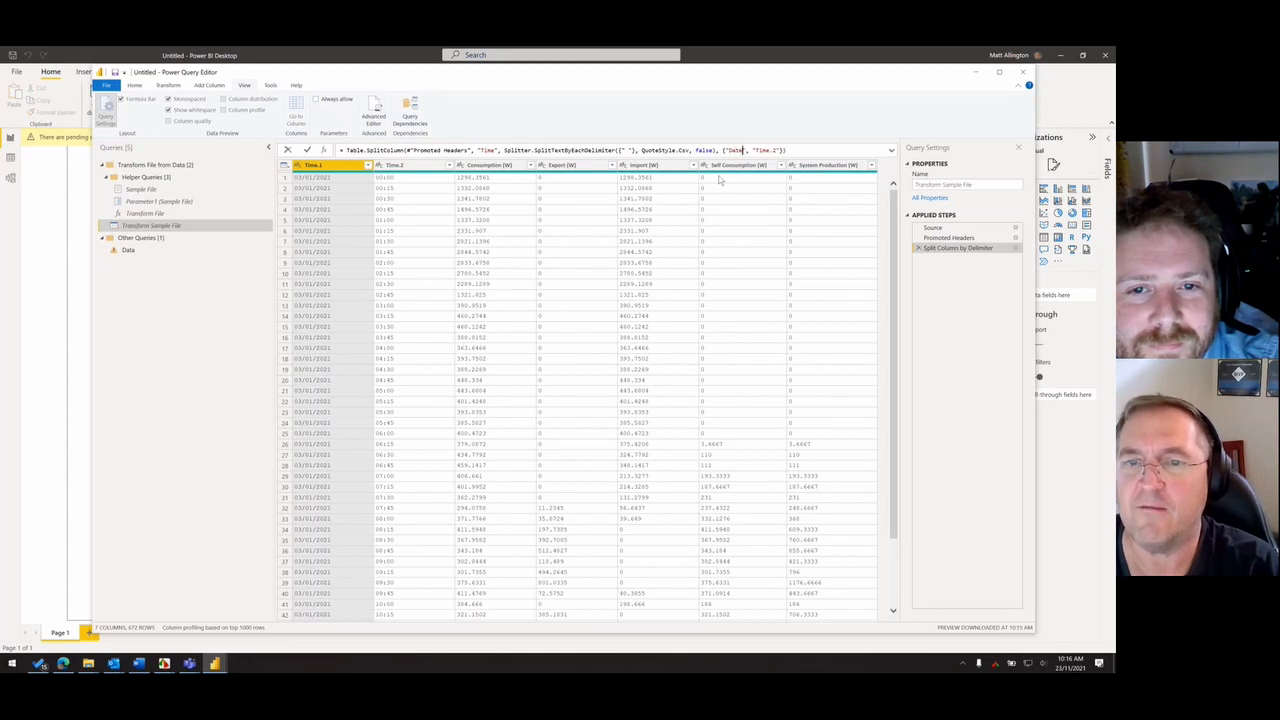
pyautogui.press('BackSpace')
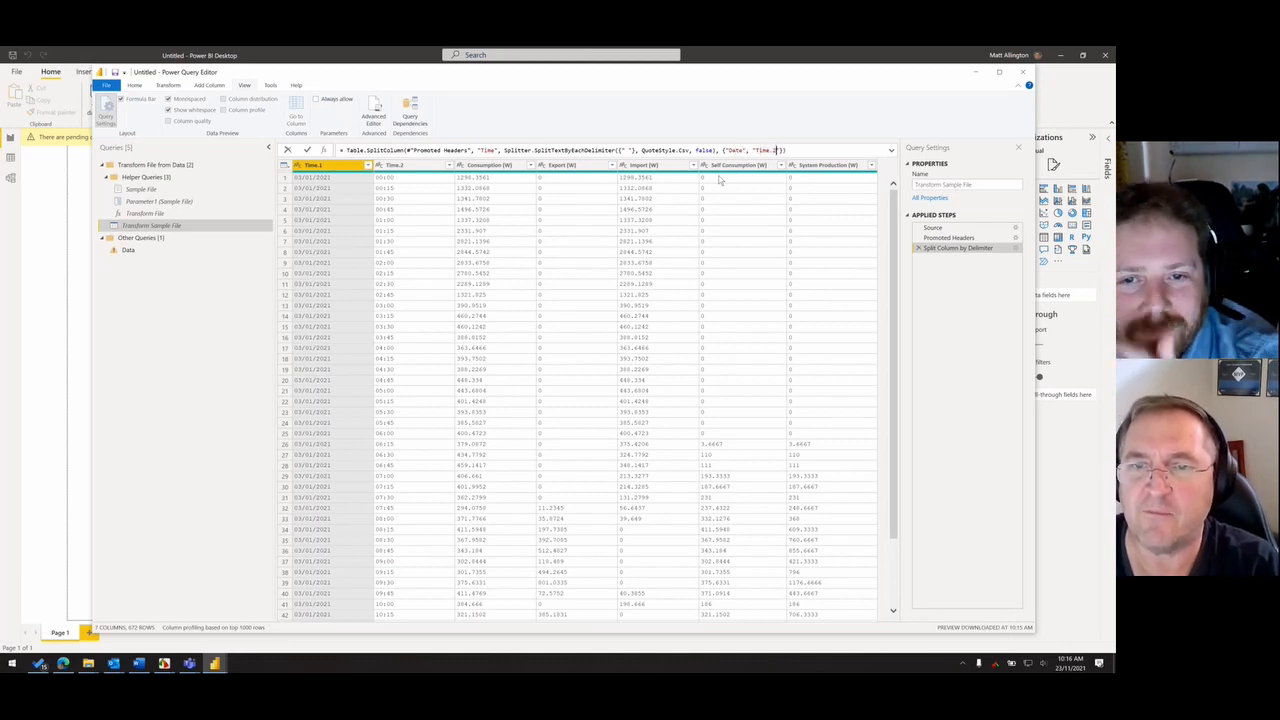
pyautogui.press('BackSpace')
pyautogui.press('Return')
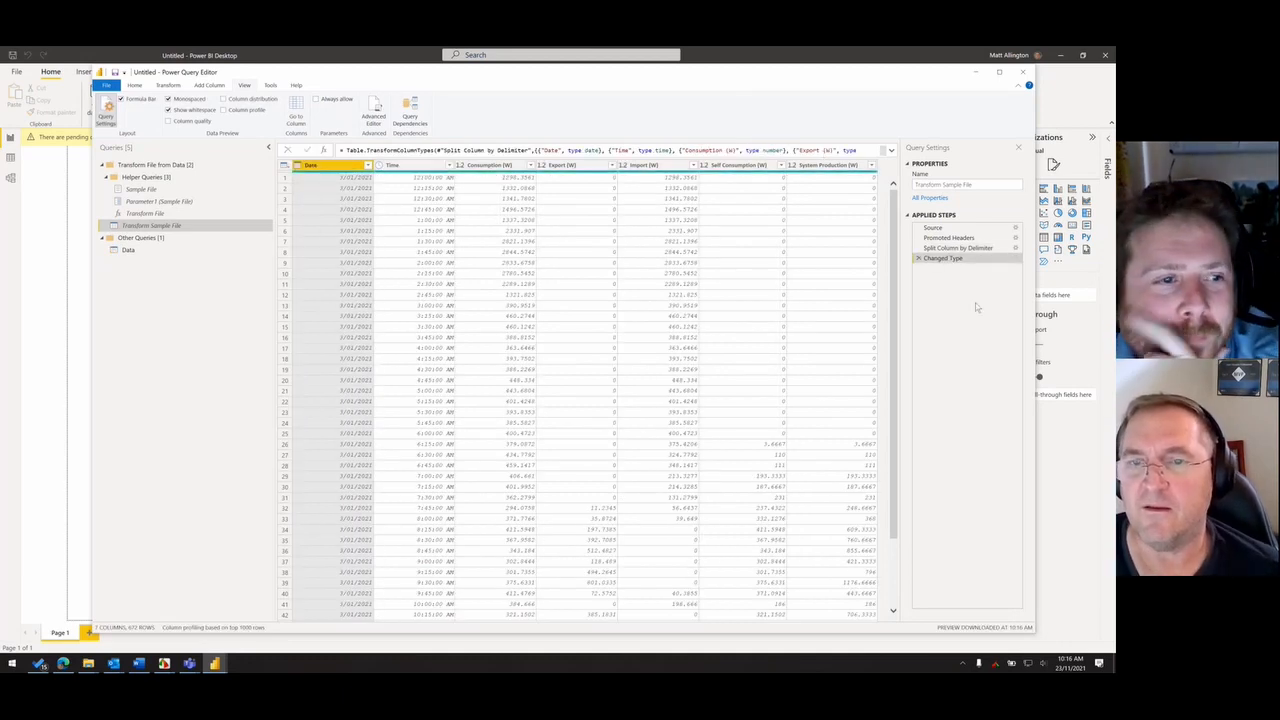
pyautogui.click(955, 248)
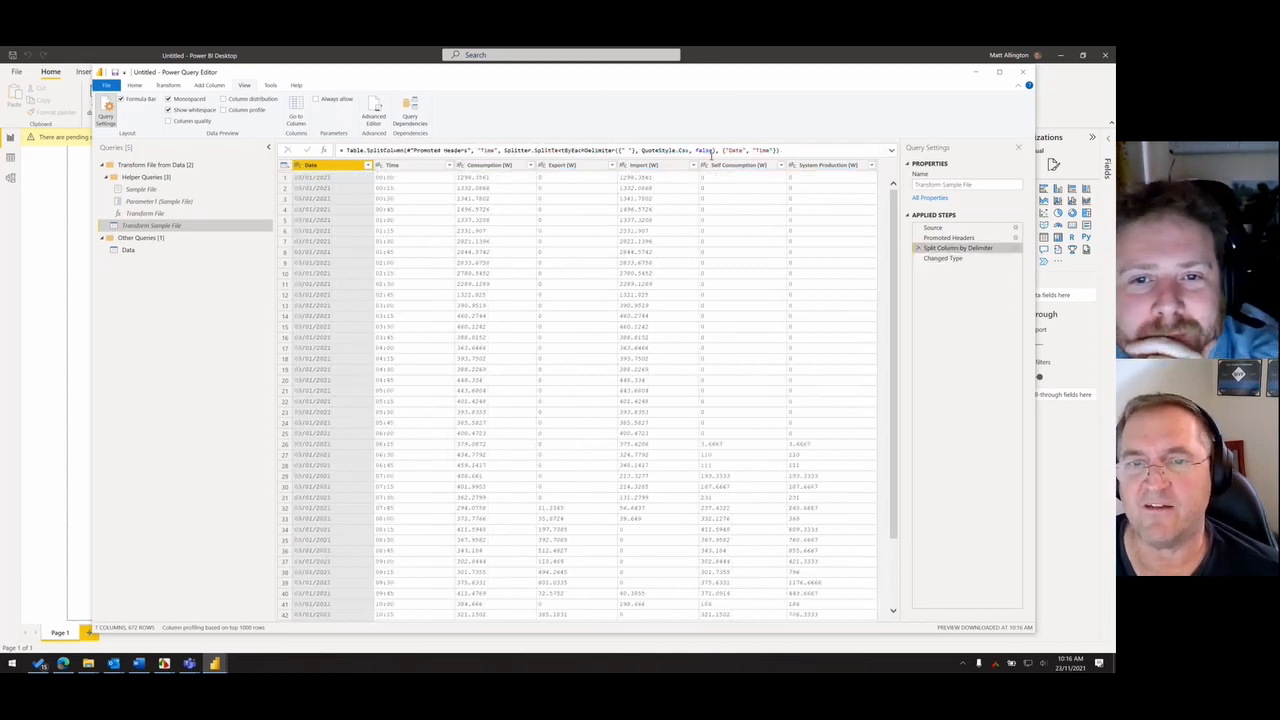
pyautogui.click(940, 258)
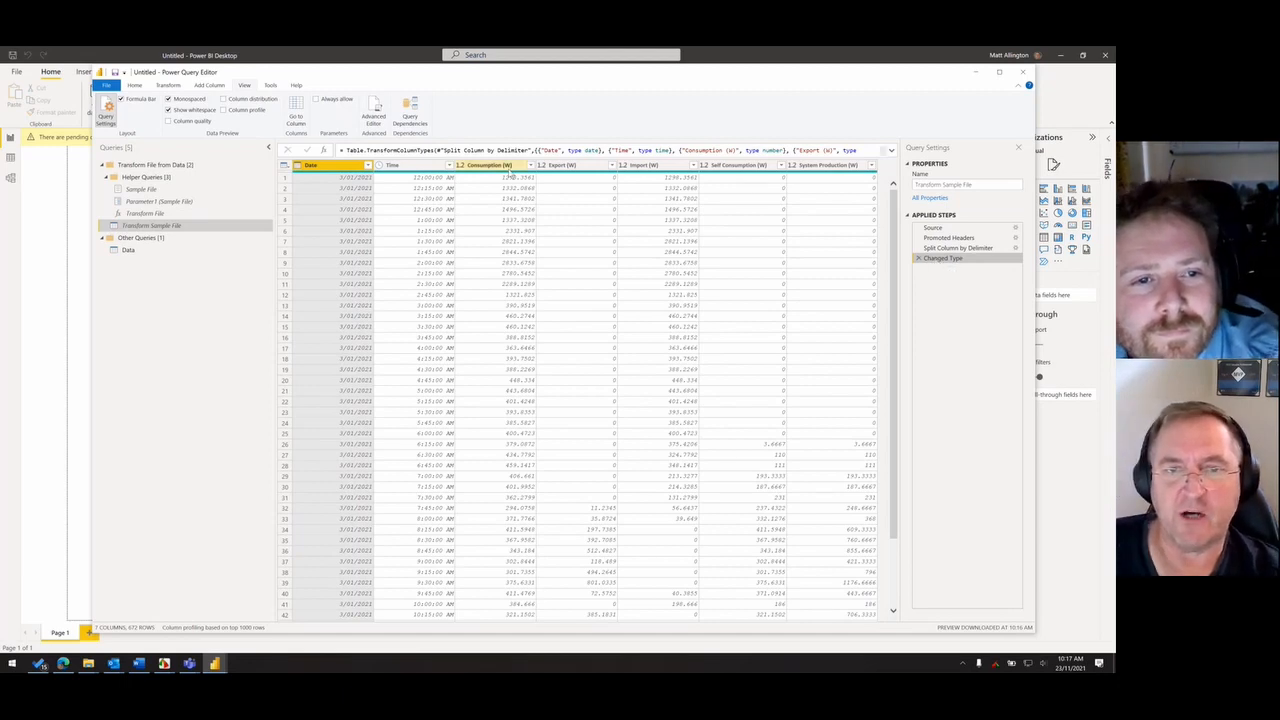
# - Examine the Date and Time columns against the five measurement columns, comparing Consumption (W) with Import (W) and Self Consumption (W)
pyautogui.click(492, 165)
pyautogui.keyDown('shift'); pyautogui.click(826, 166); pyautogui.keyUp('shift')
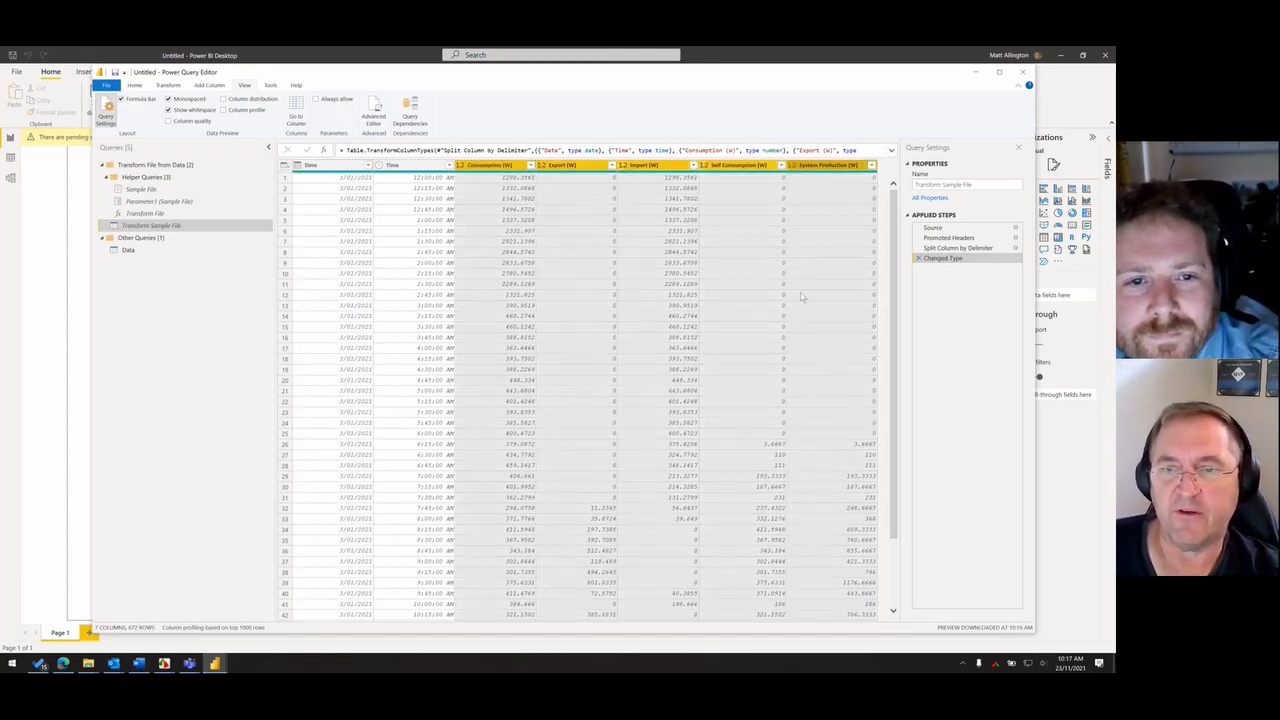
pyautogui.click(330, 165)
pyautogui.keyDown('shift'); pyautogui.click(393, 166); pyautogui.keyUp('shift')
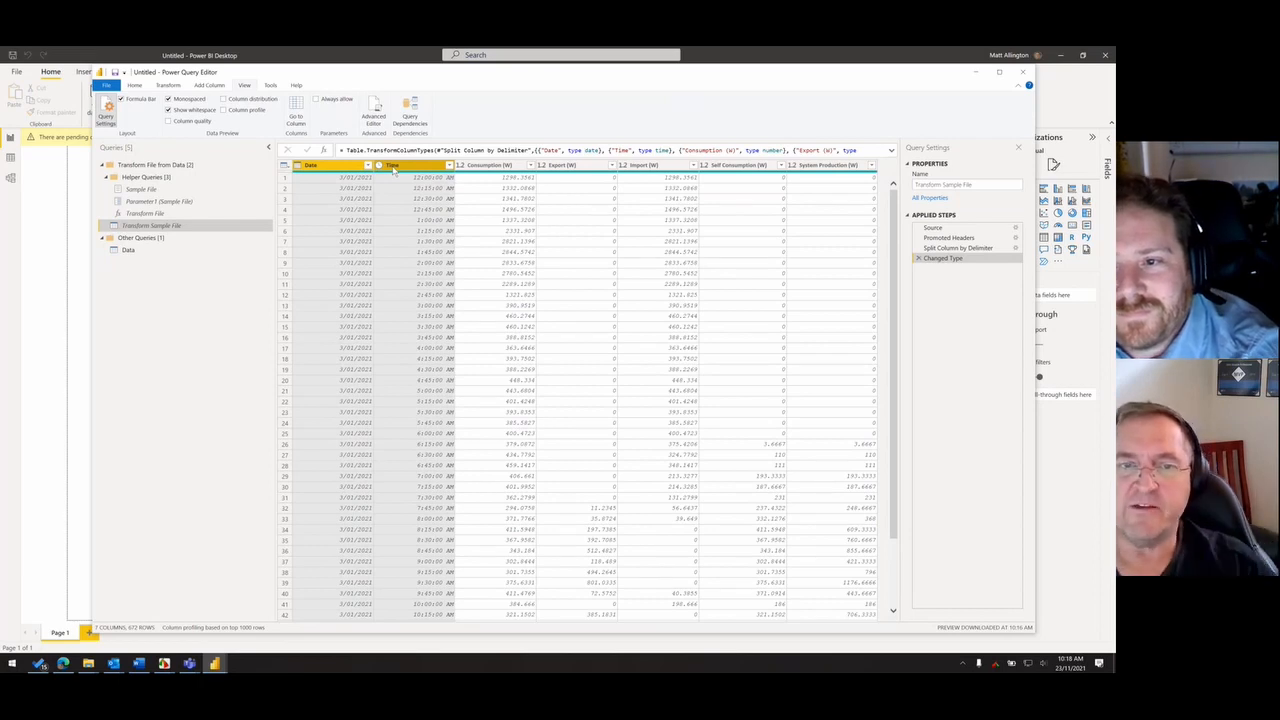
pyautogui.click(489, 168)
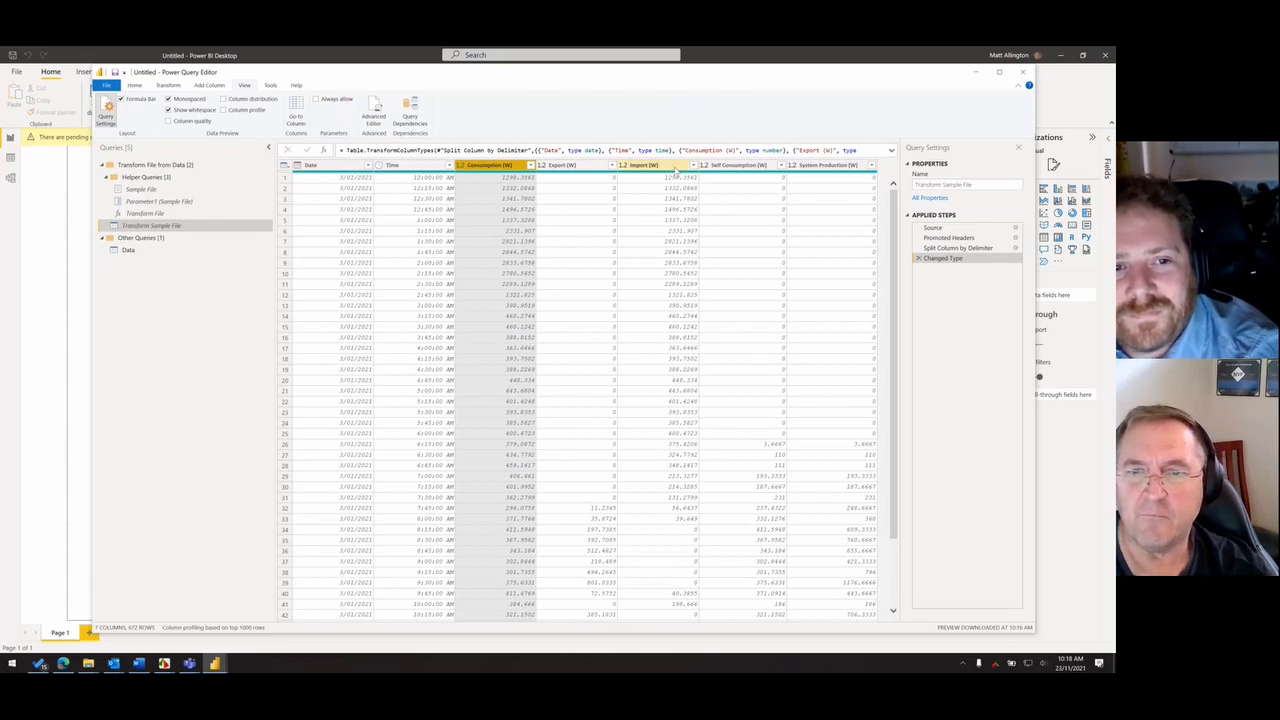
pyautogui.keyDown('ctrl'); pyautogui.click(745, 168); pyautogui.keyUp('ctrl')
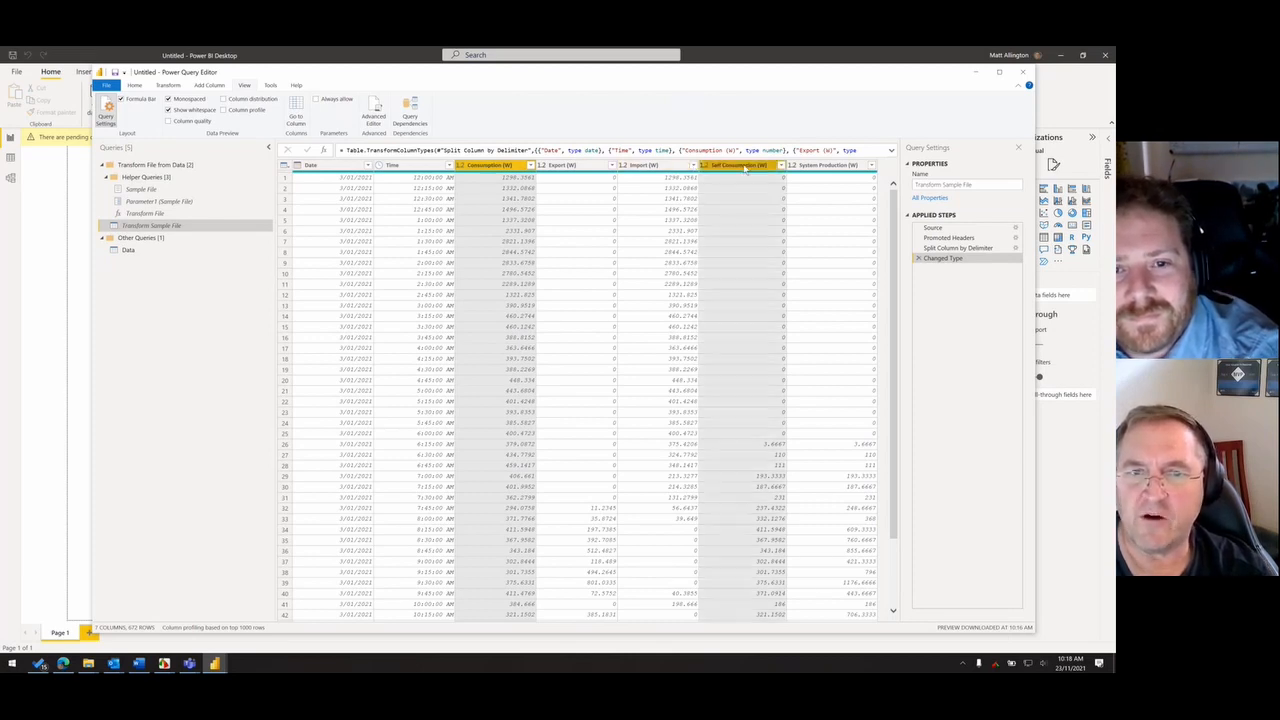
pyautogui.keyDown('ctrl'); pyautogui.click(655, 170); pyautogui.keyUp('ctrl')
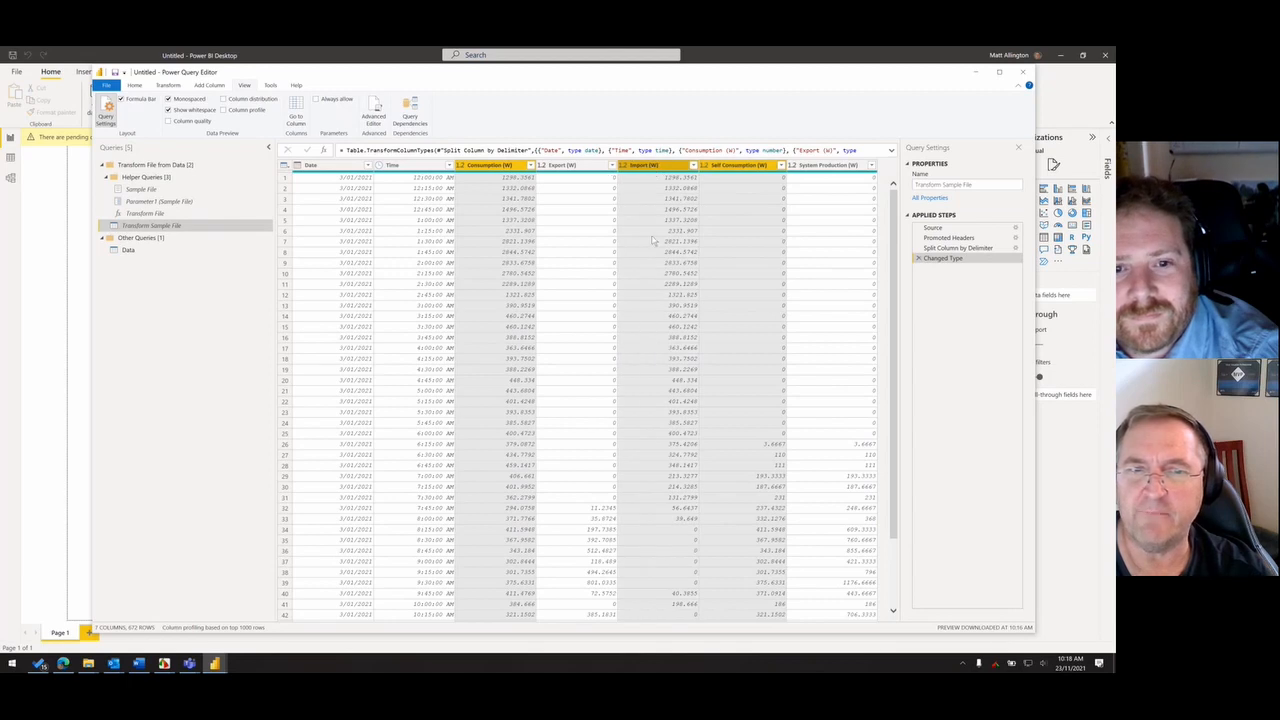
pyautogui.click(646, 167)
pyautogui.click(728, 167)
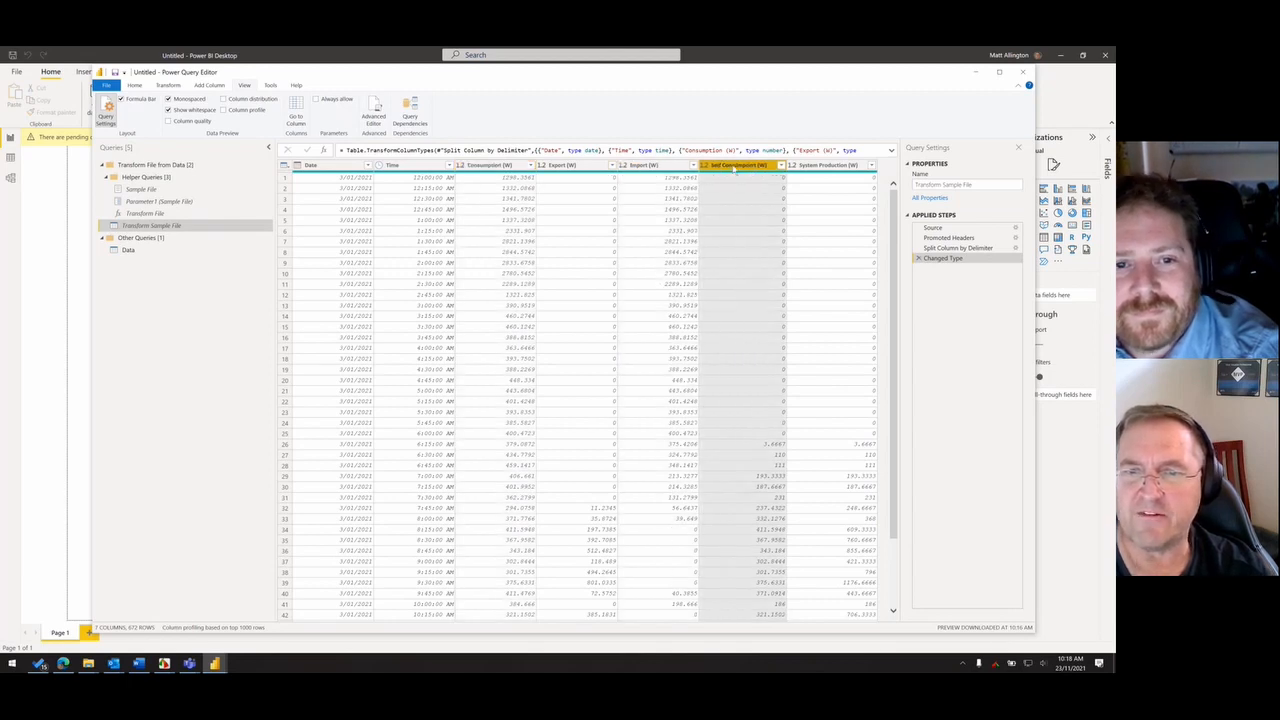
pyautogui.keyDown('ctrl'); pyautogui.click(662, 168); pyautogui.keyUp('ctrl')
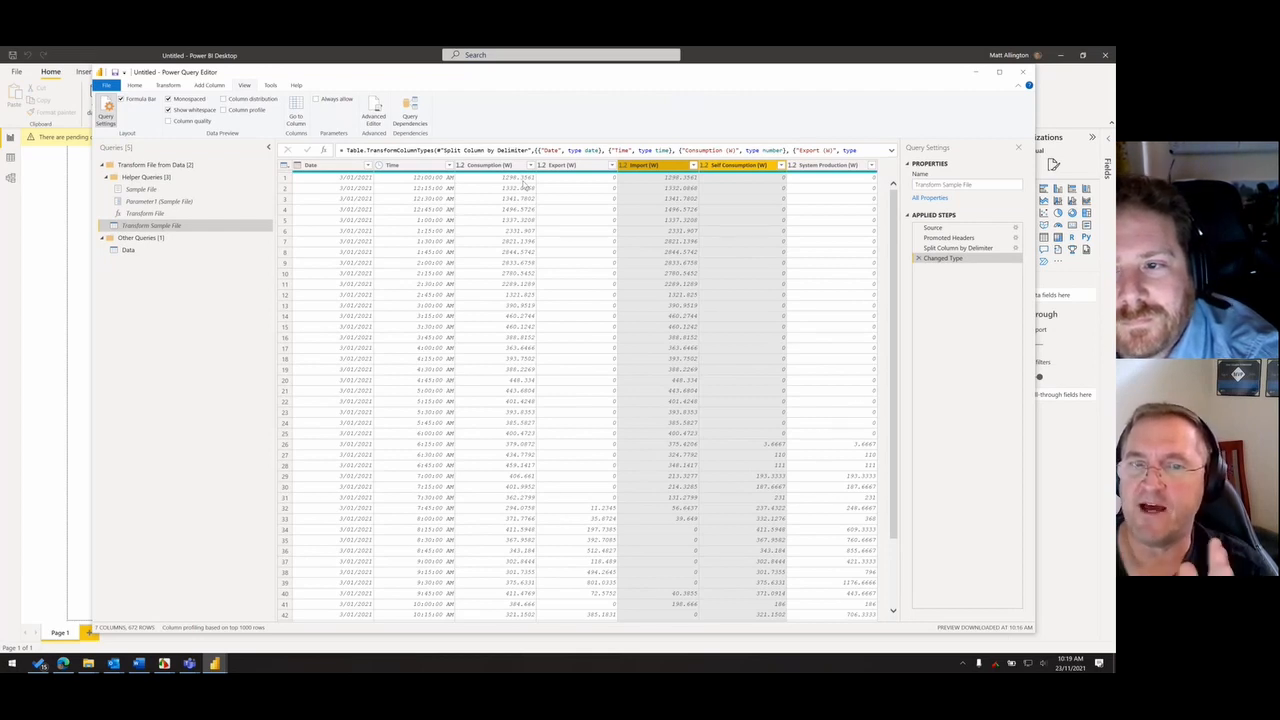
pyautogui.click(518, 165)
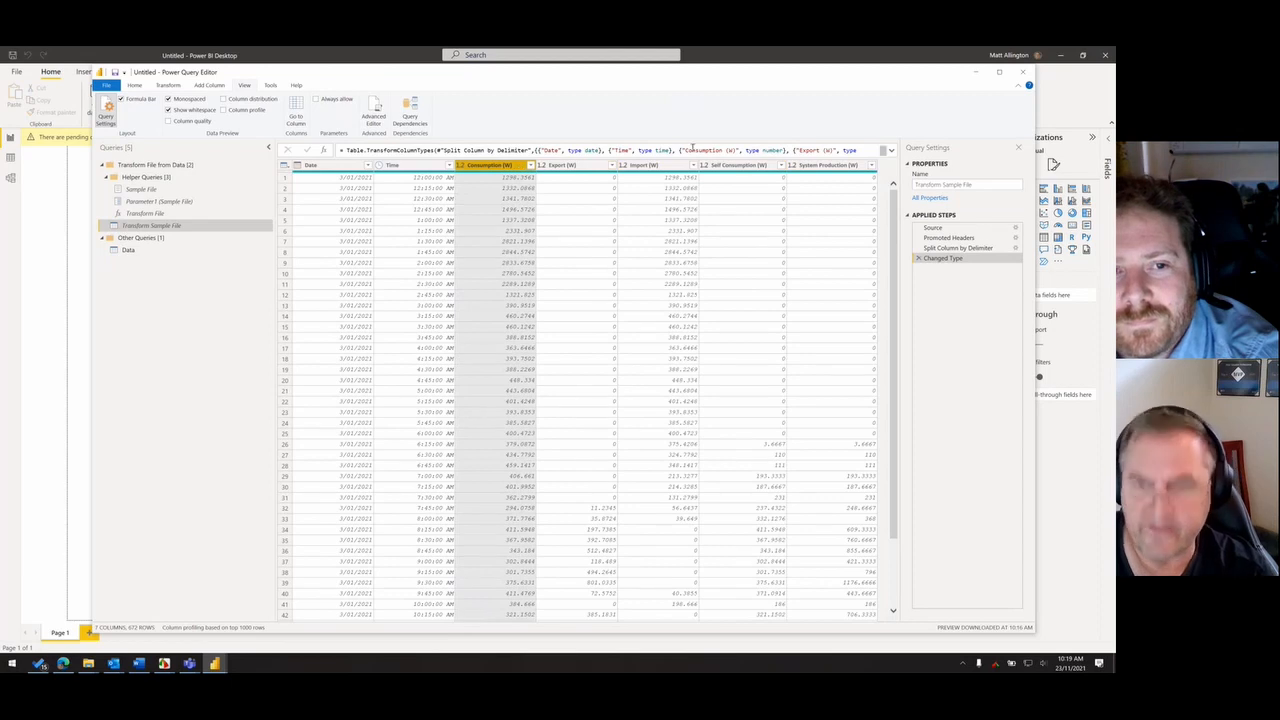
pyautogui.keyDown('shift'); pyautogui.click(834, 165); pyautogui.keyUp('shift')
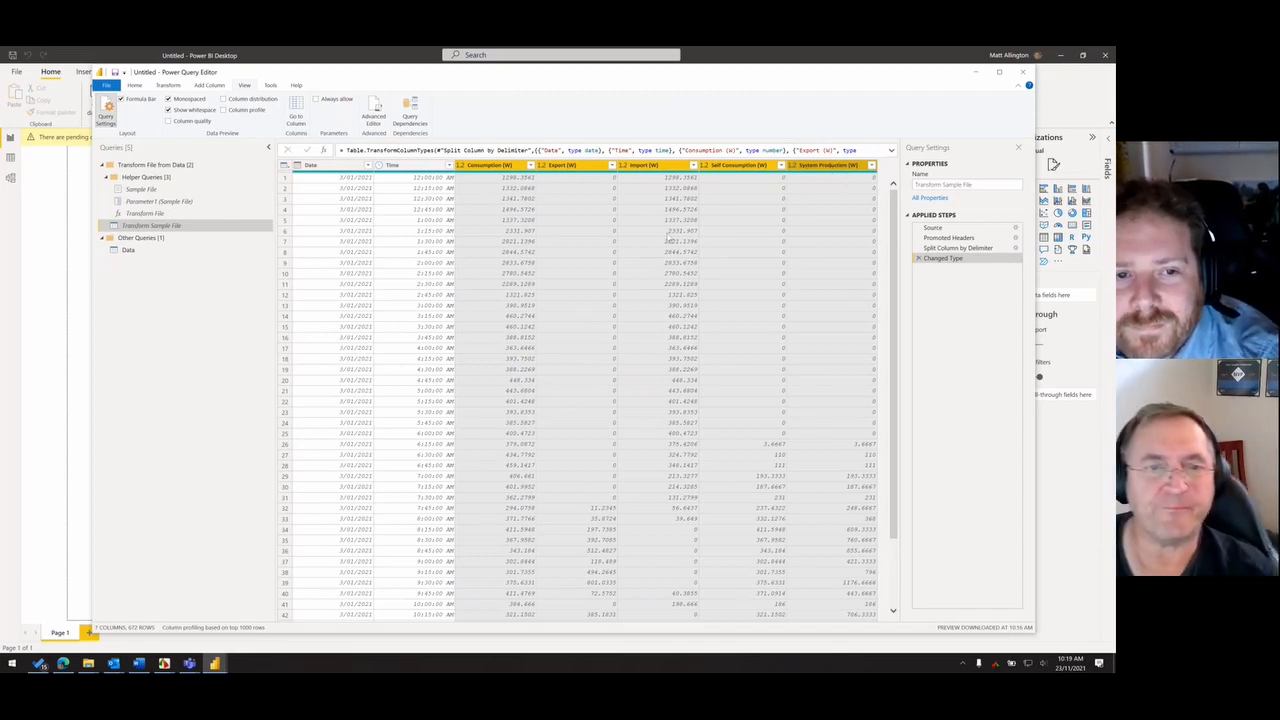
pyautogui.click(726, 297)
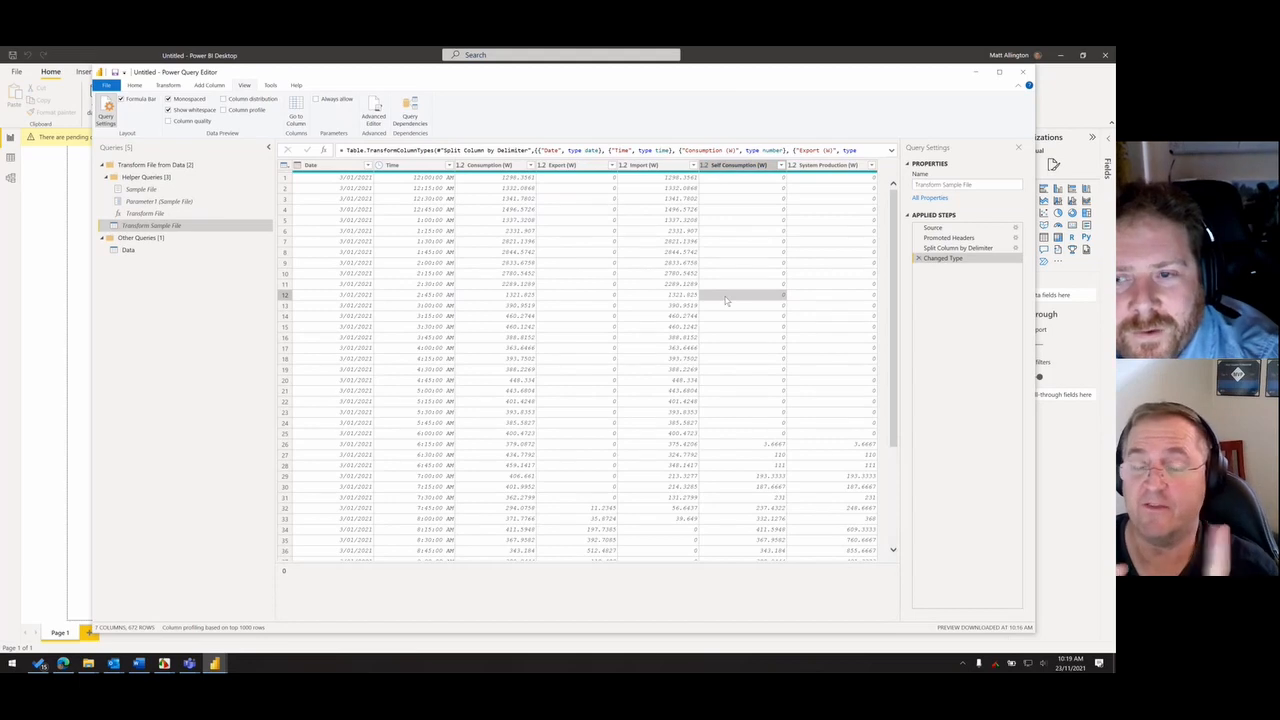
# - Unpivot all columns other than Date and Time in the sample file query
pyautogui.click(330, 166)
pyautogui.keyDown('ctrl'); pyautogui.click(393, 166); pyautogui.keyUp('ctrl')
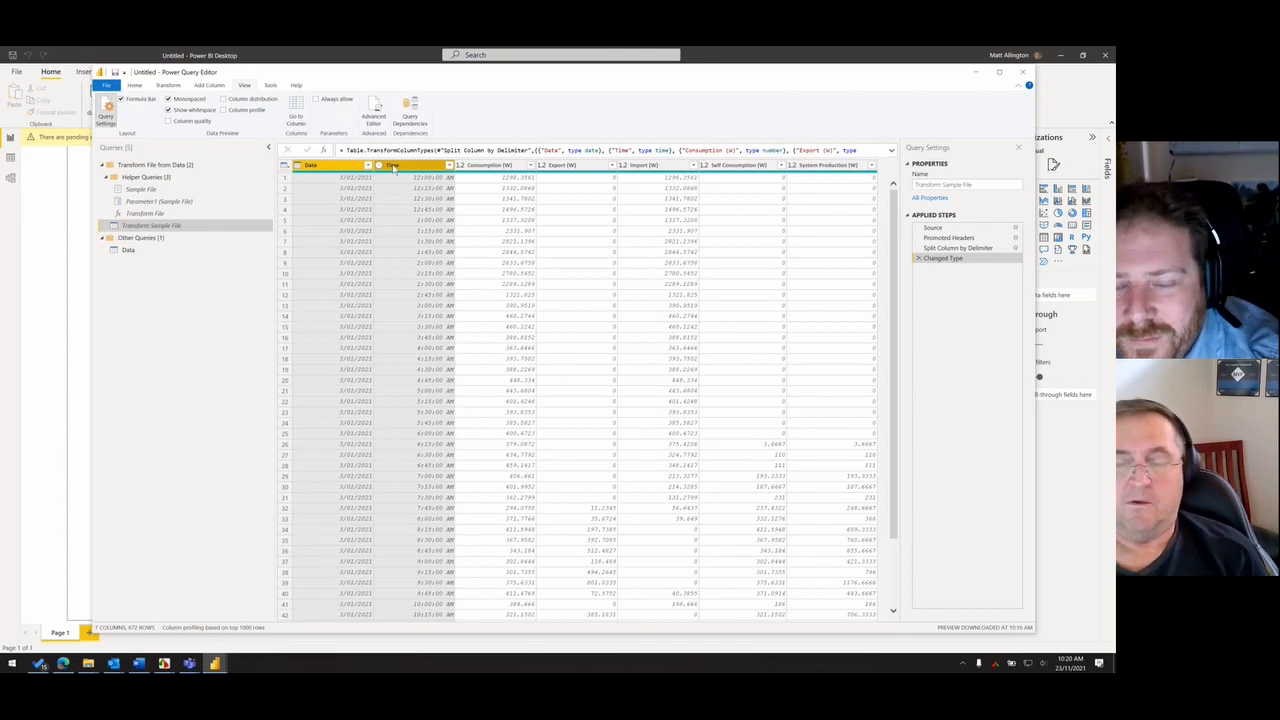
pyautogui.keyDown('ctrl'); pyautogui.click(394, 169); pyautogui.keyUp('ctrl')
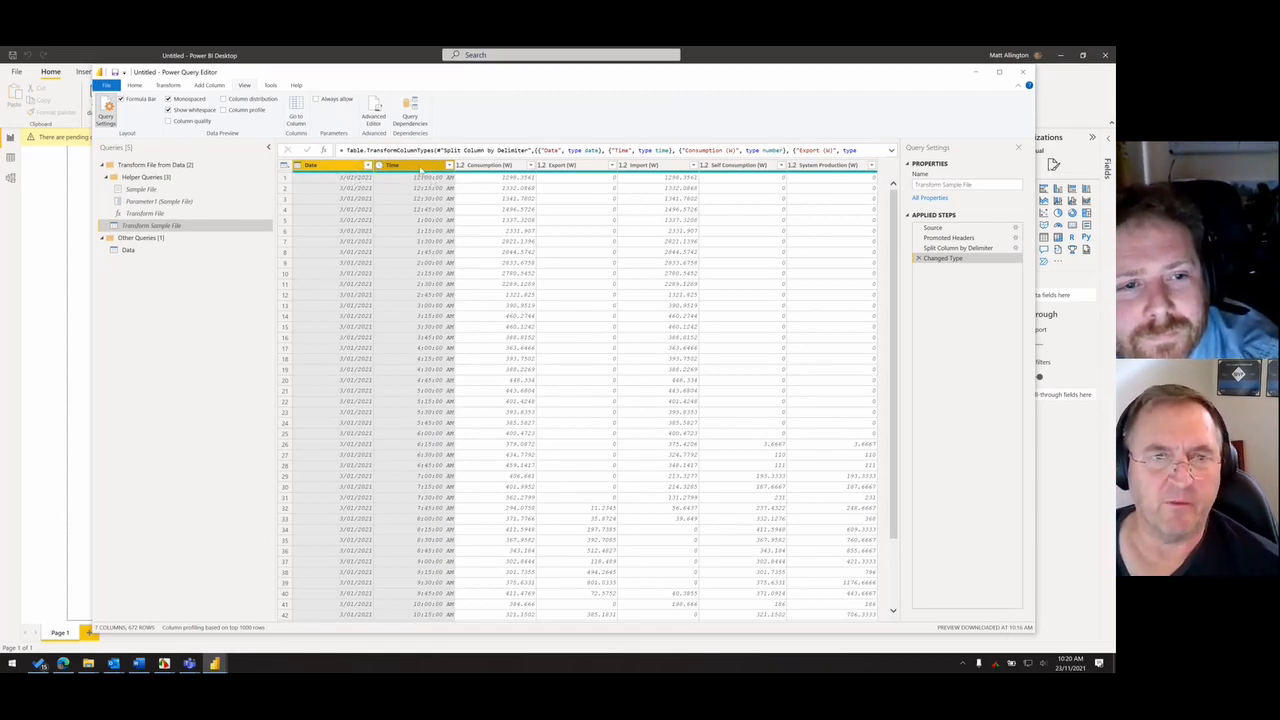
pyautogui.rightClick(421, 170)
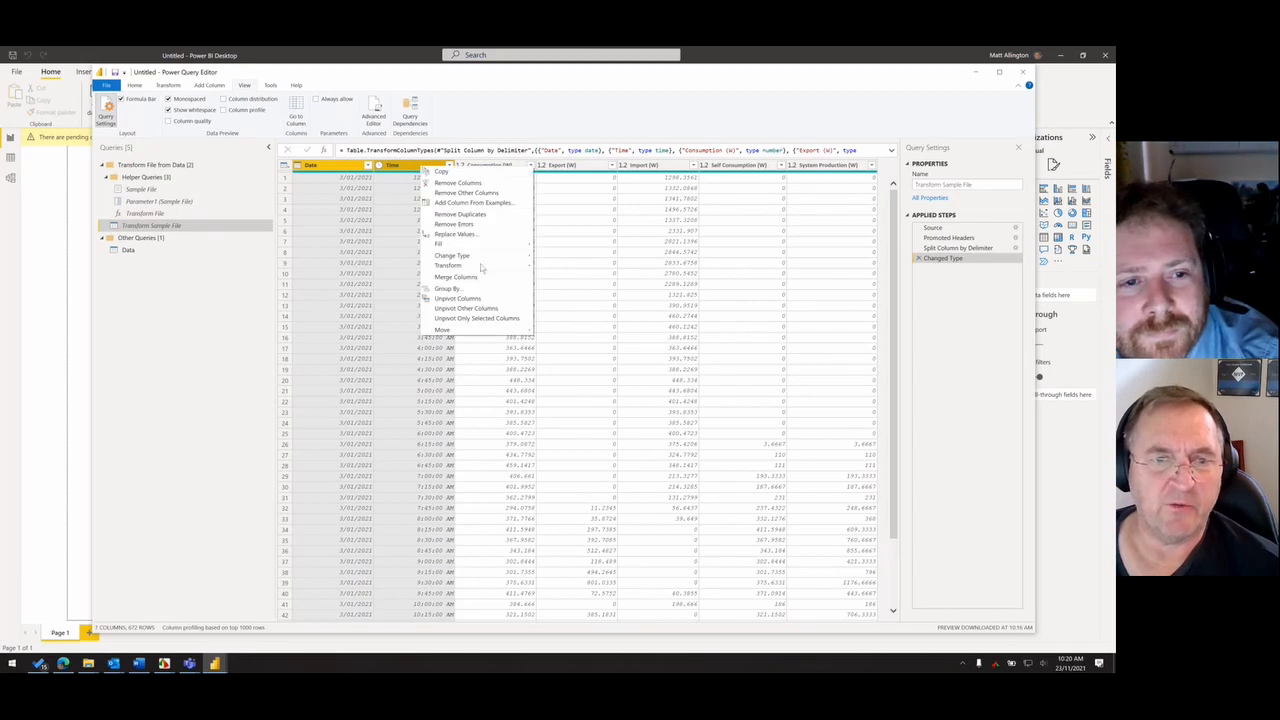
pyautogui.click(483, 309)
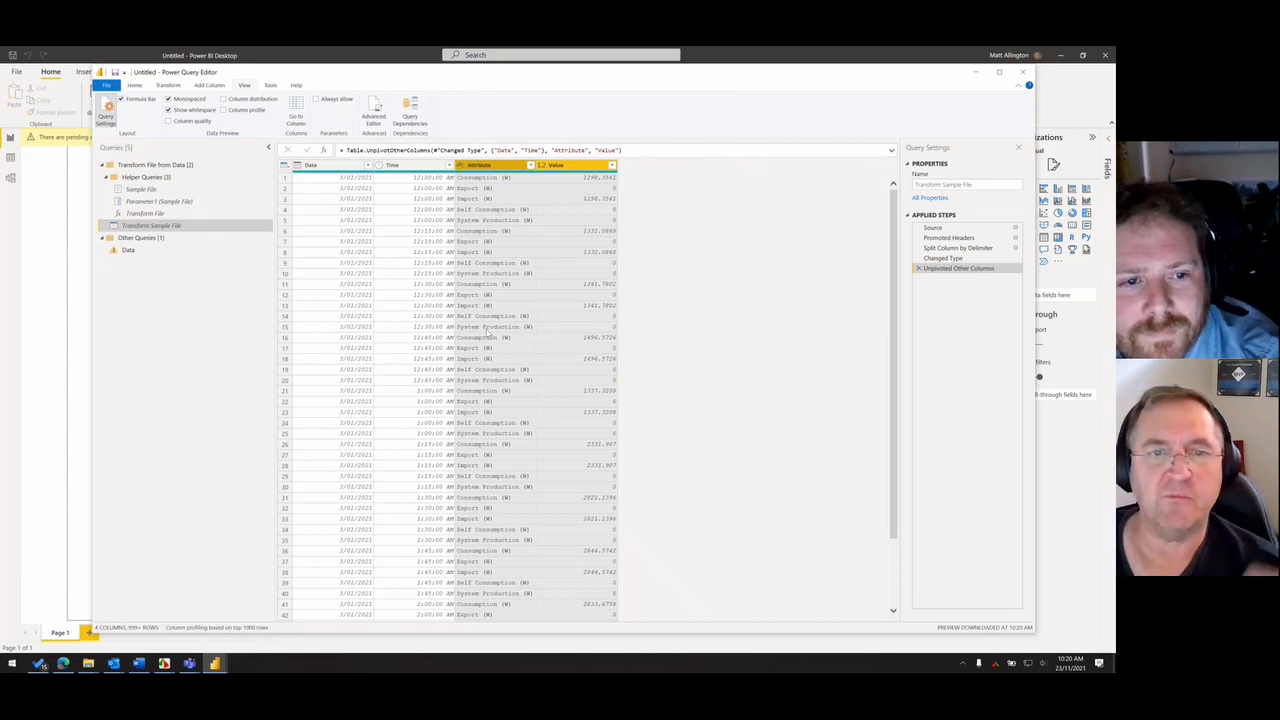
# - Edit the Unpivoted Other Columns formula so that the attribute column is named Type
pyautogui.doubleClick(481, 164)
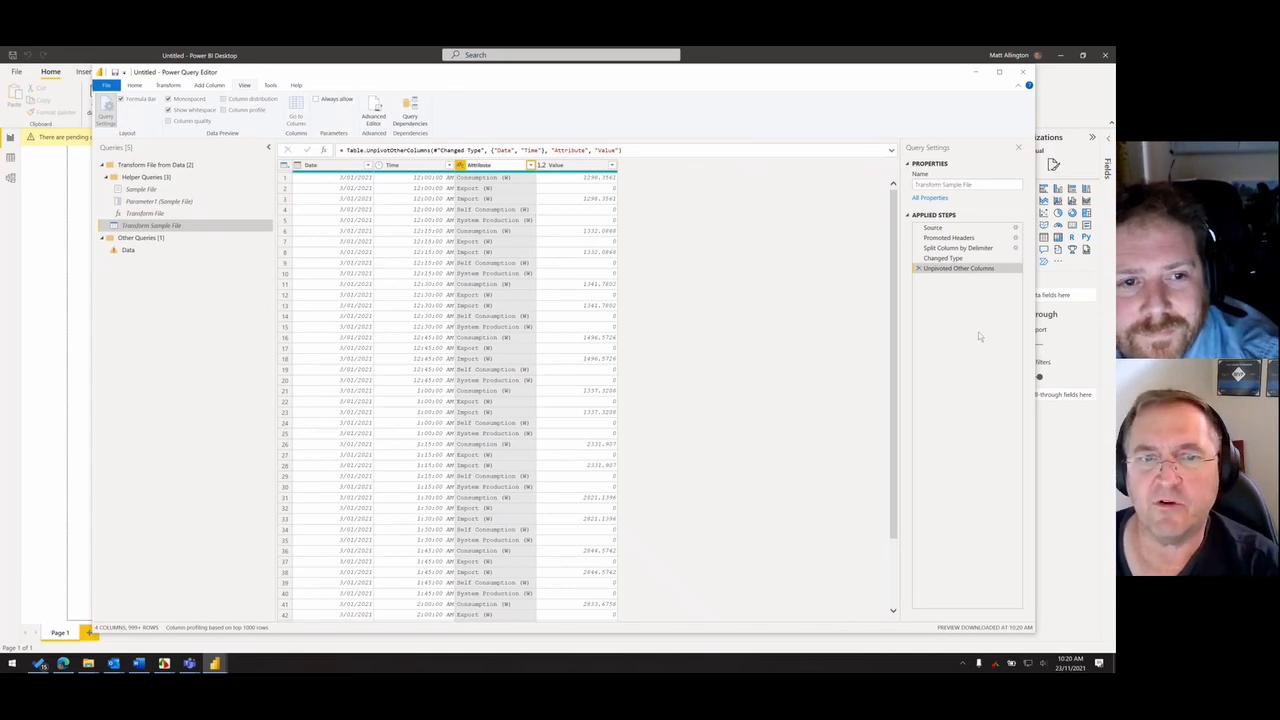
pyautogui.click(945, 258)
pyautogui.click(958, 268)
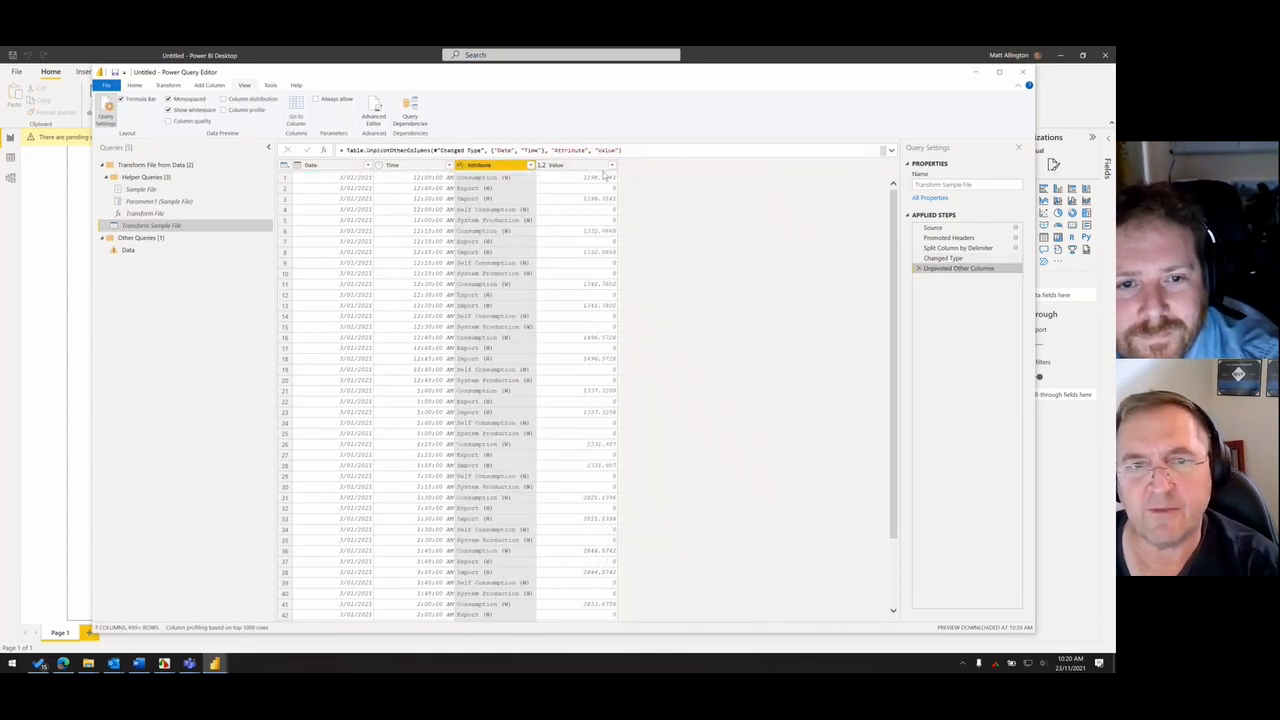
pyautogui.doubleClick(570, 150)
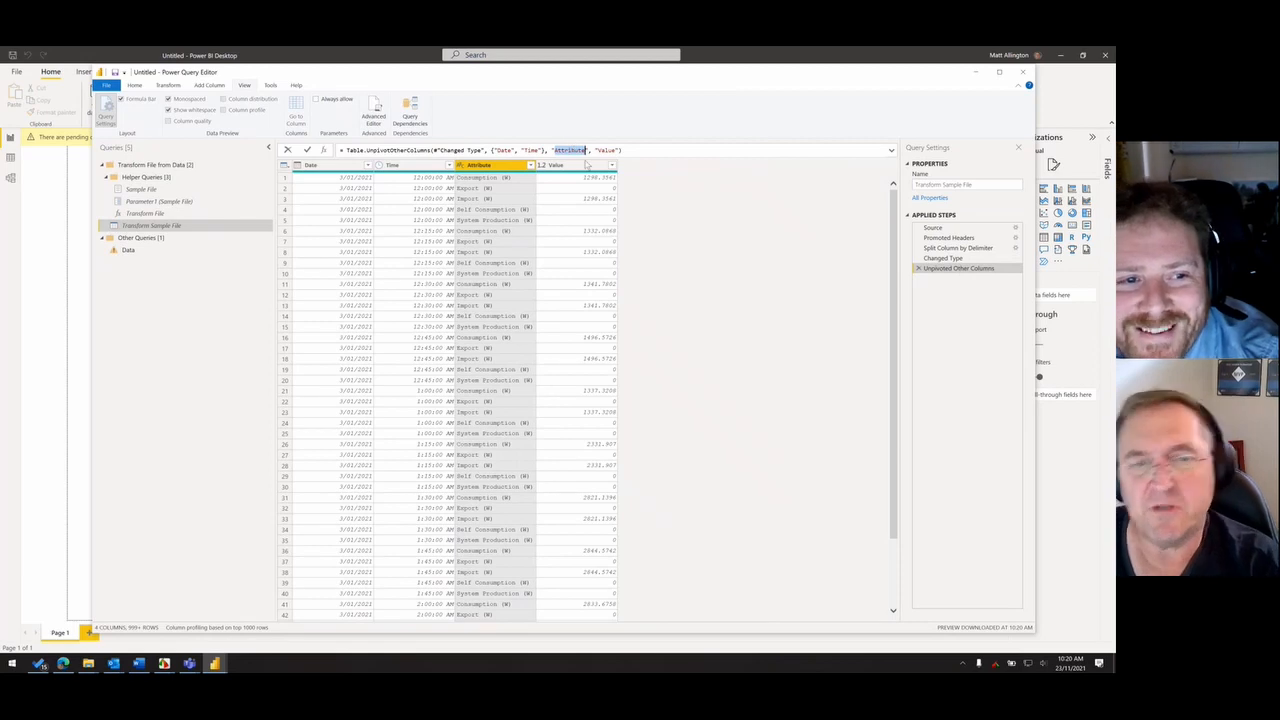
pyautogui.write('Type')
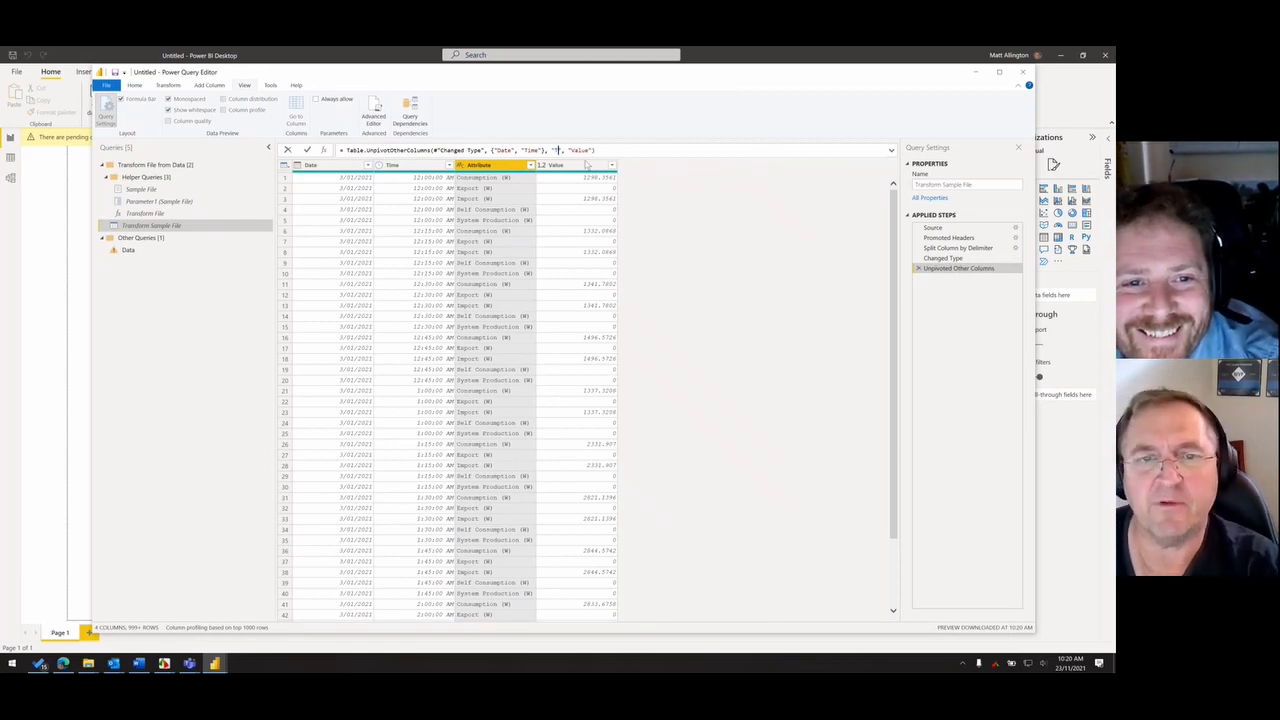
pyautogui.press('Return')
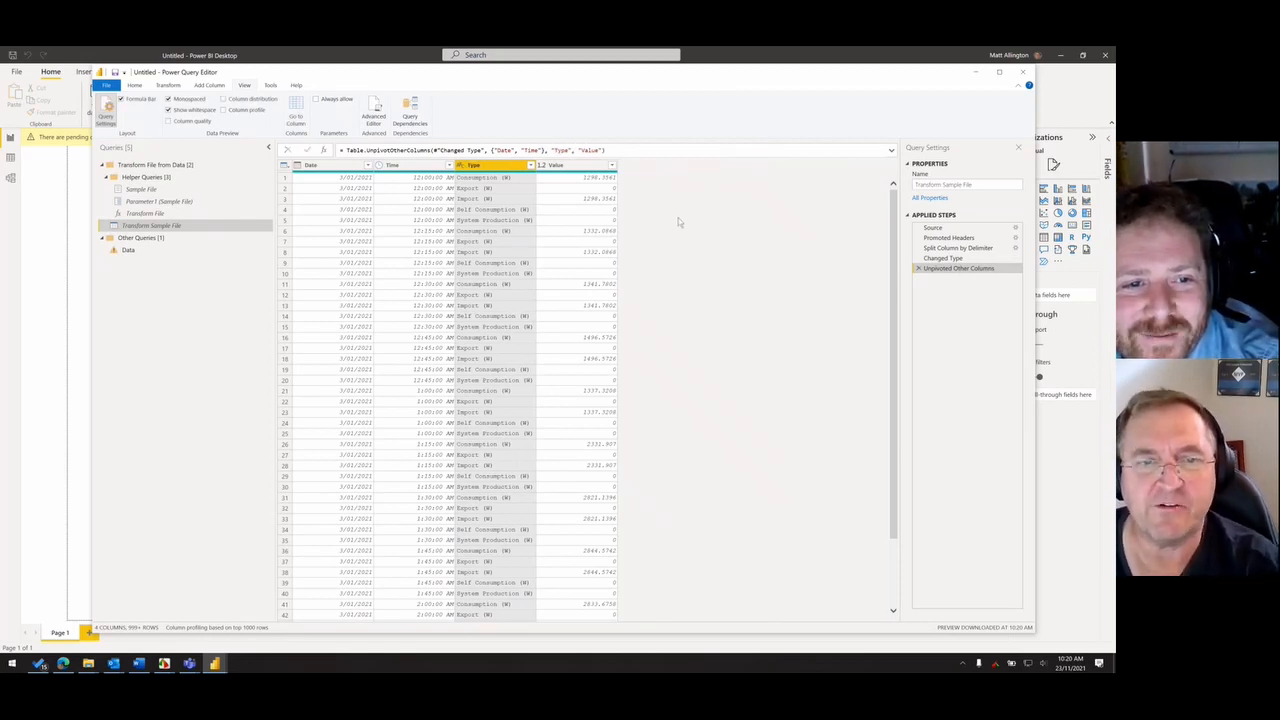
pyautogui.doubleClick(562, 150)
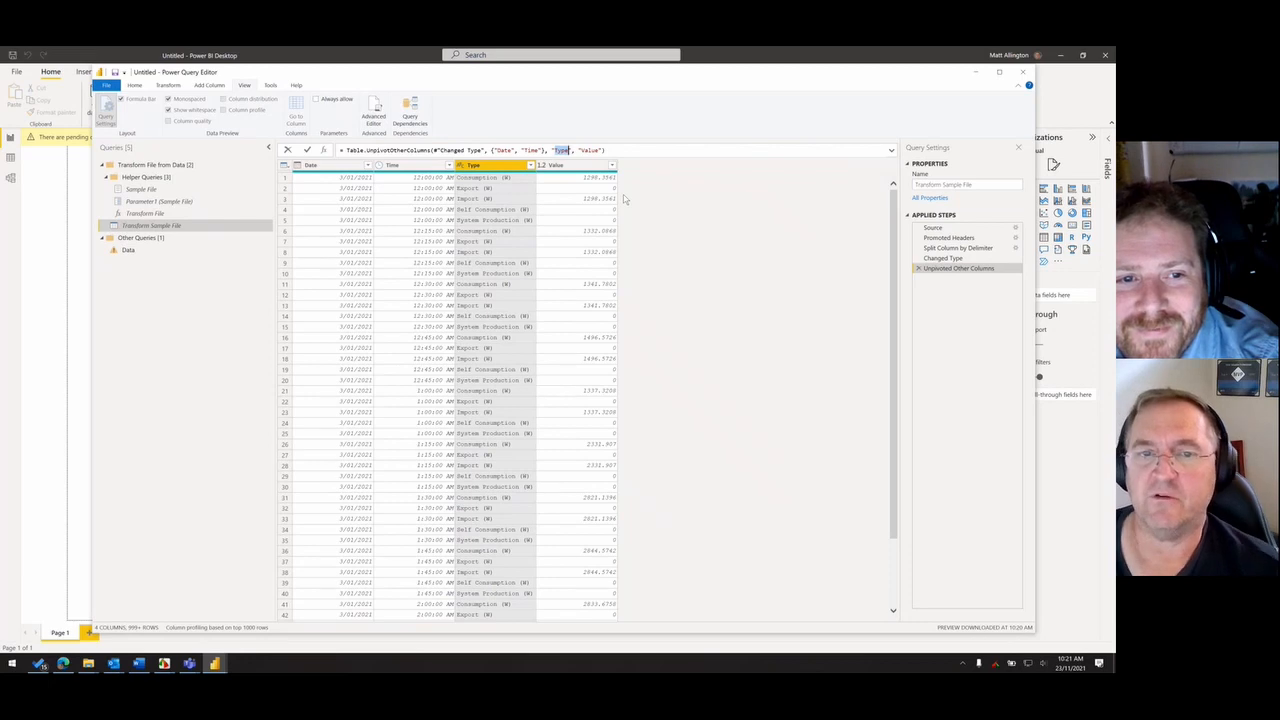
pyautogui.click(986, 315)
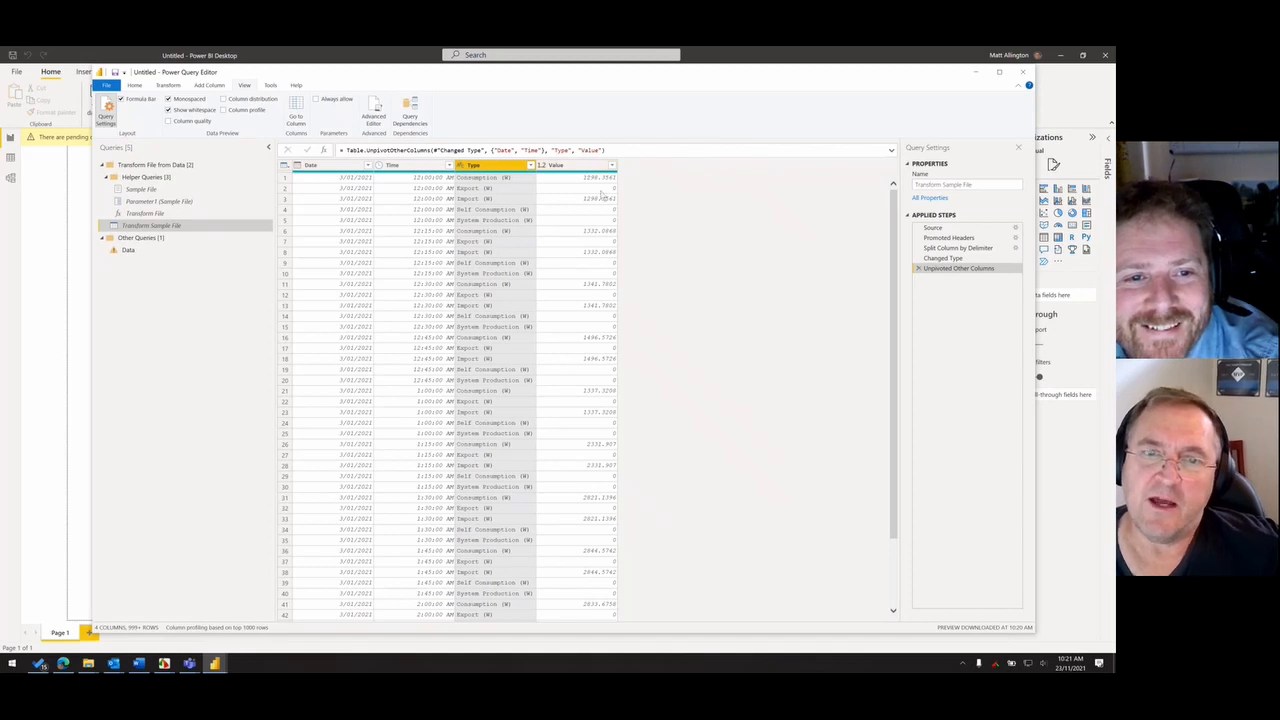
# - Edit the Unpivoted Other Columns formula so that the value column is named kW
pyautogui.click(572, 166)
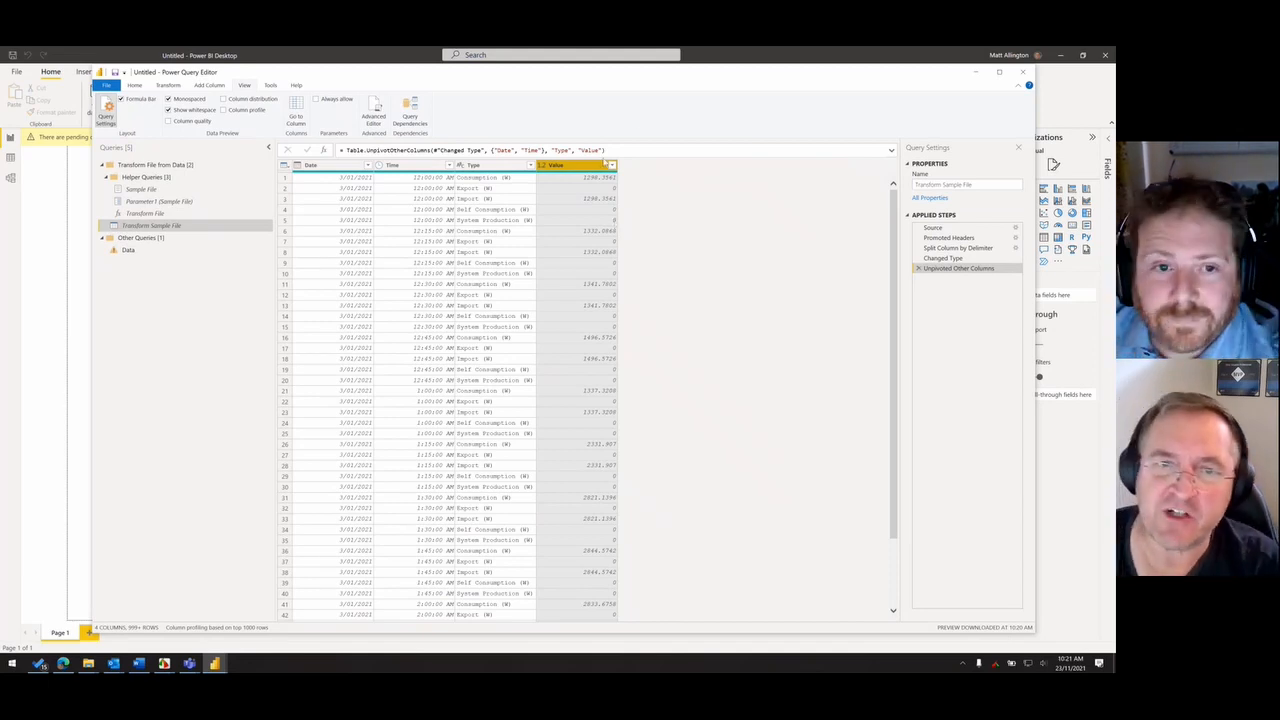
pyautogui.moveTo(581, 150); pyautogui.dragTo(601, 150)
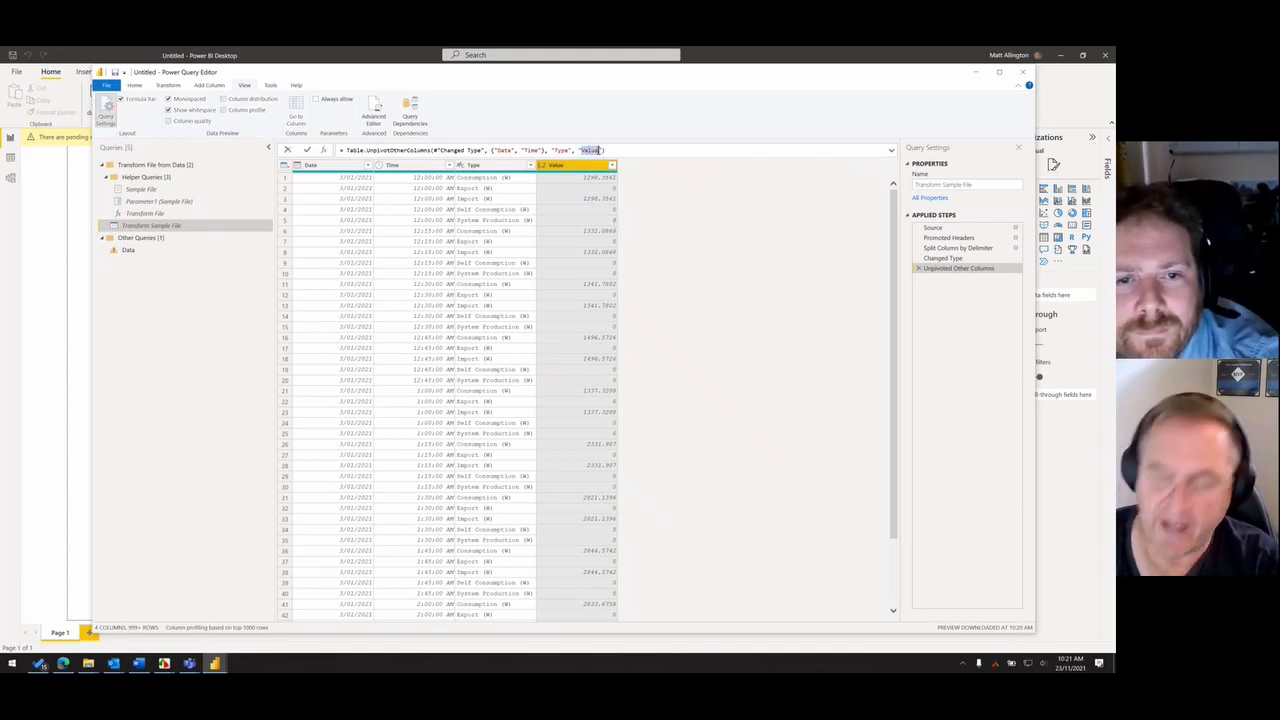
pyautogui.write('kW')
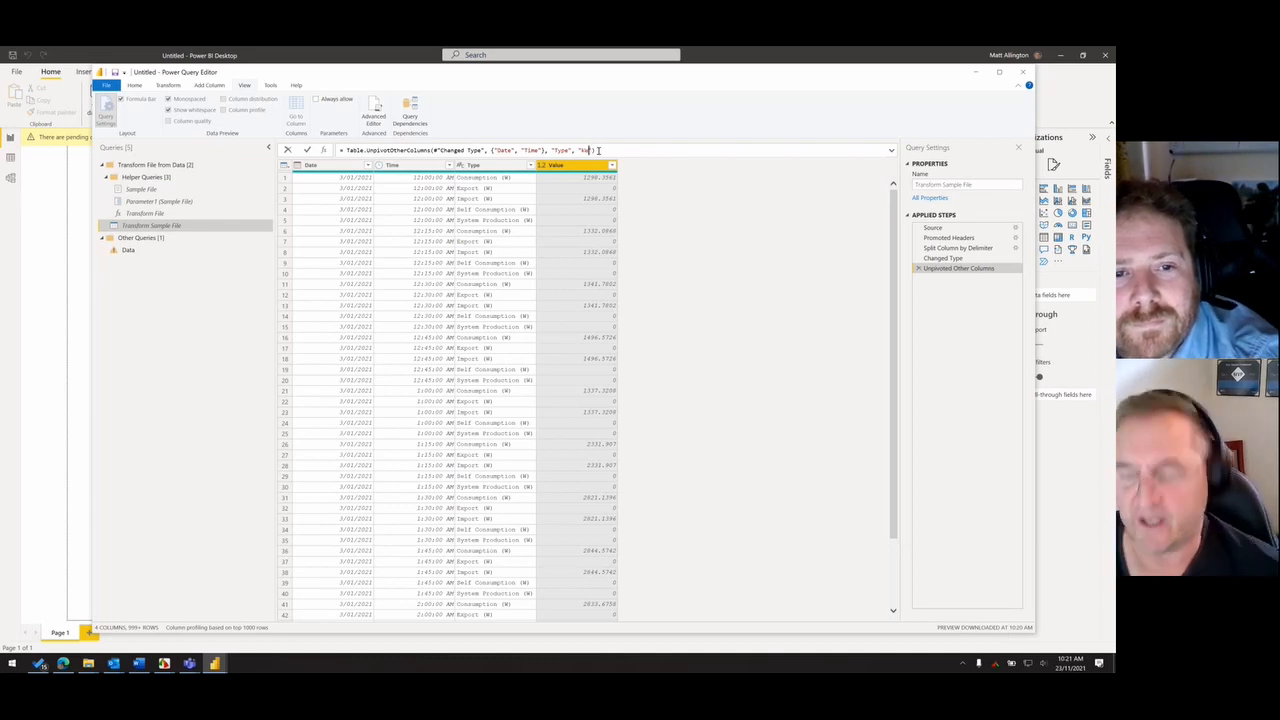
pyautogui.press('Return')
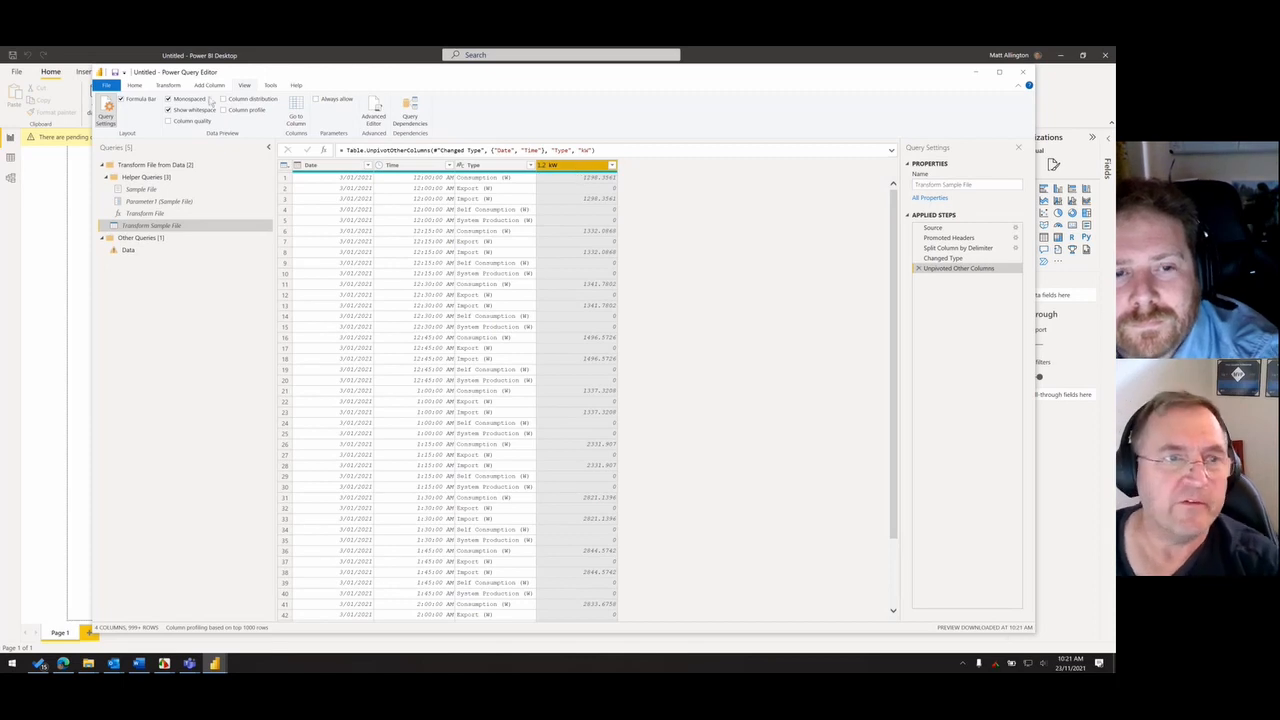
# - Divide the kW column's values by 1000
pyautogui.click(170, 87)
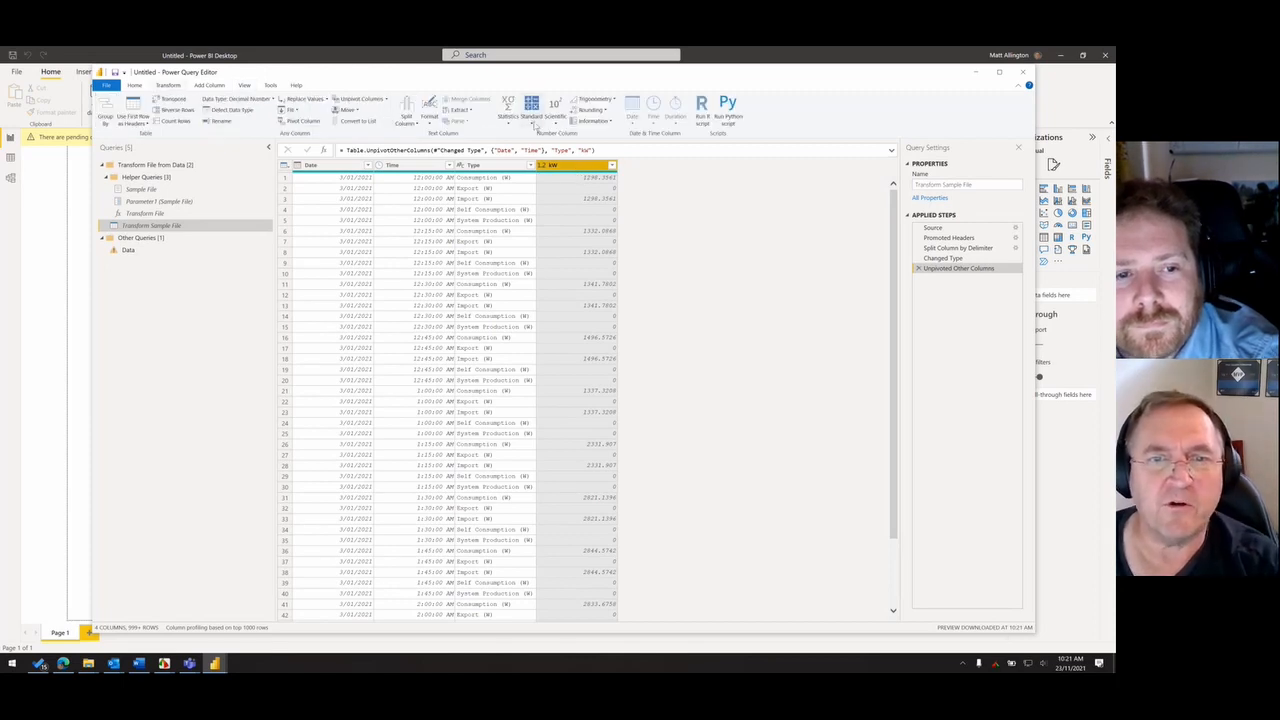
pyautogui.click(533, 122)
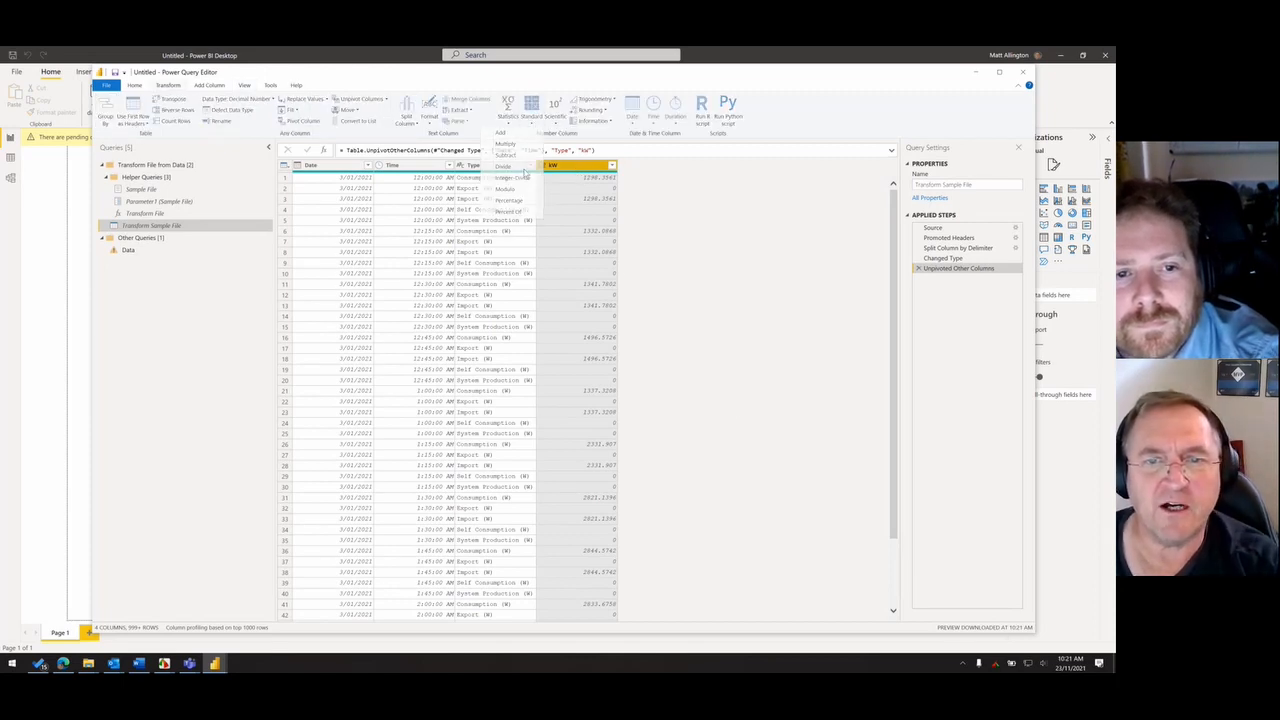
pyautogui.click(521, 167)
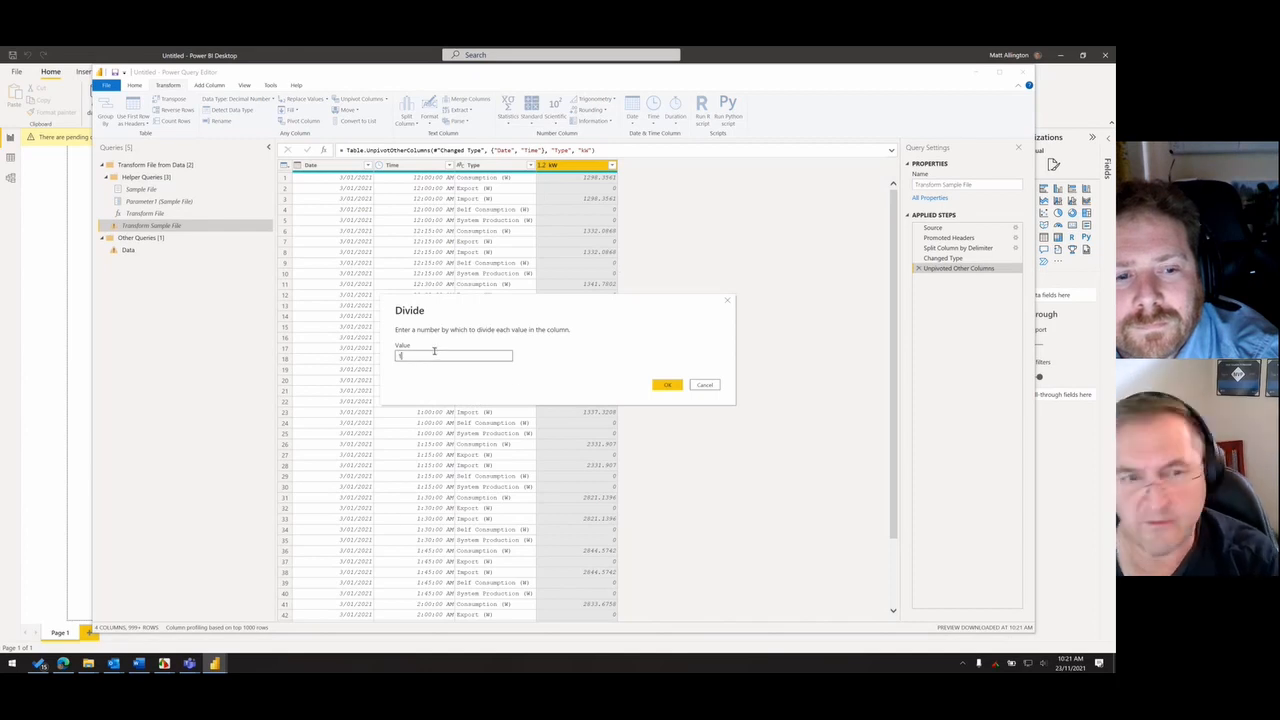
pyautogui.click(667, 385)
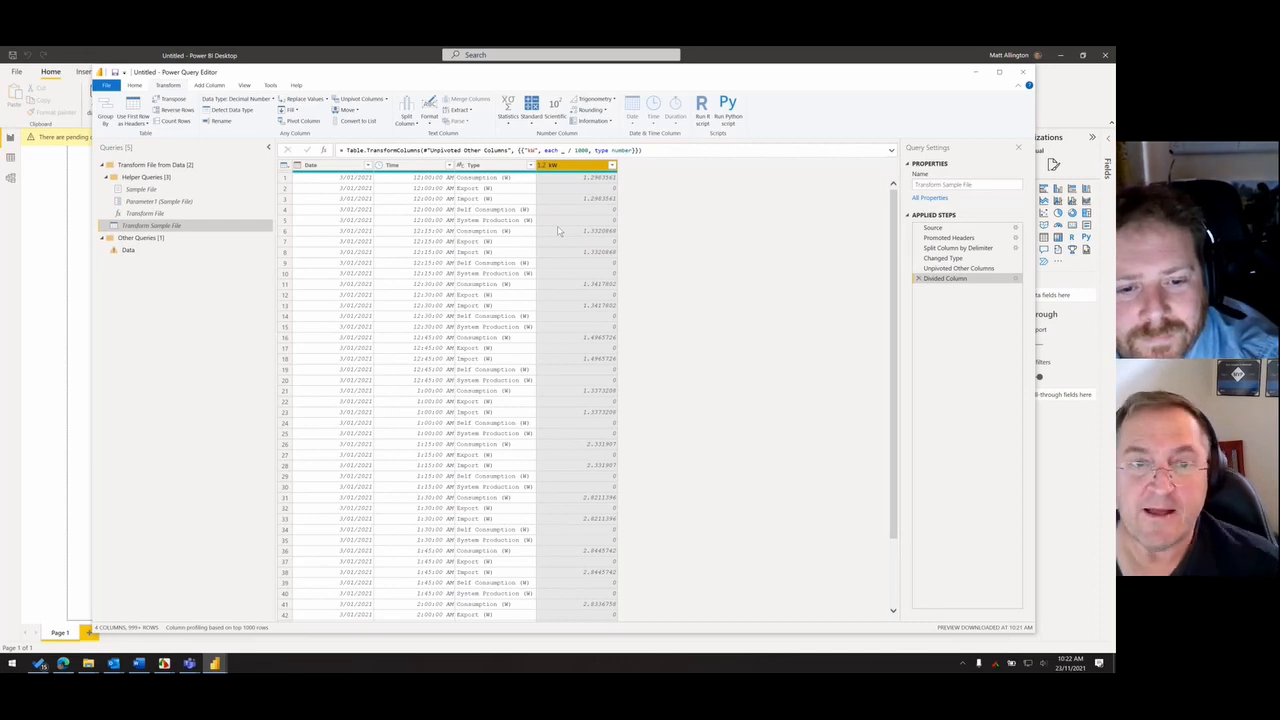
pyautogui.click(612, 165)
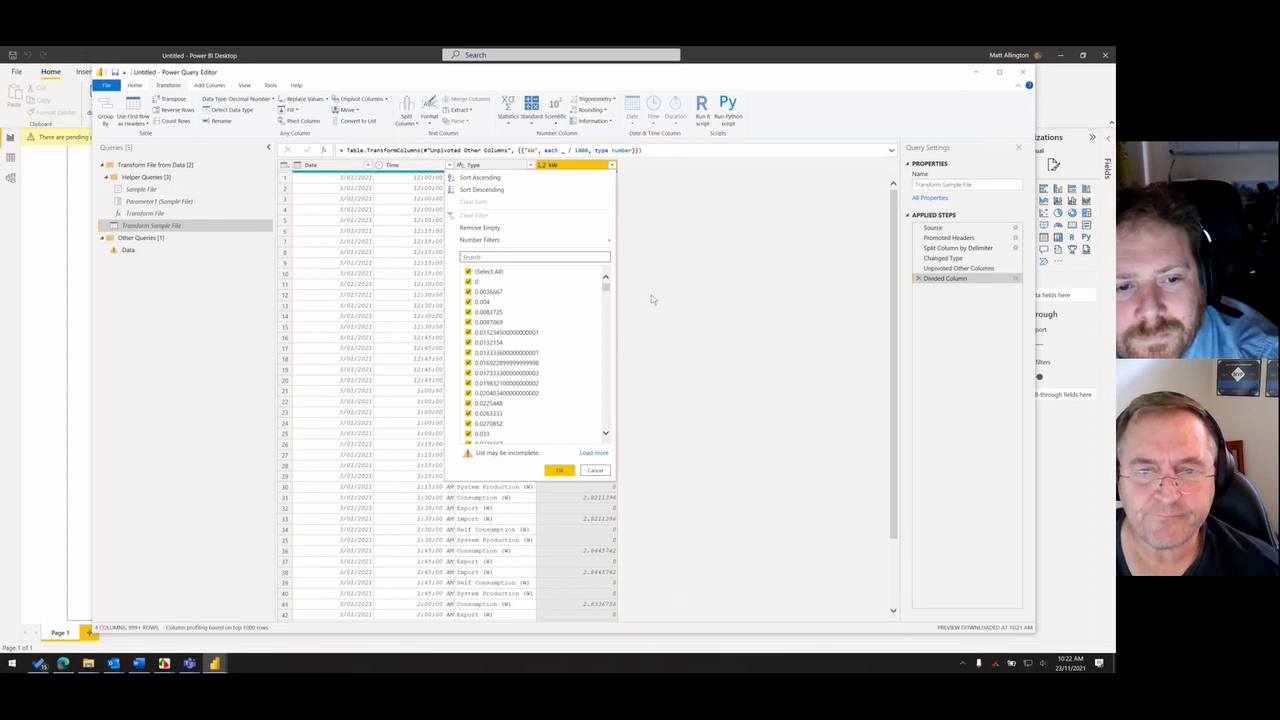
pyautogui.moveTo(606, 289)
pyautogui.mouseDown()
pyautogui.moveTo(606, 348)
pyautogui.moveTo(616, 270)
pyautogui.mouseUp()
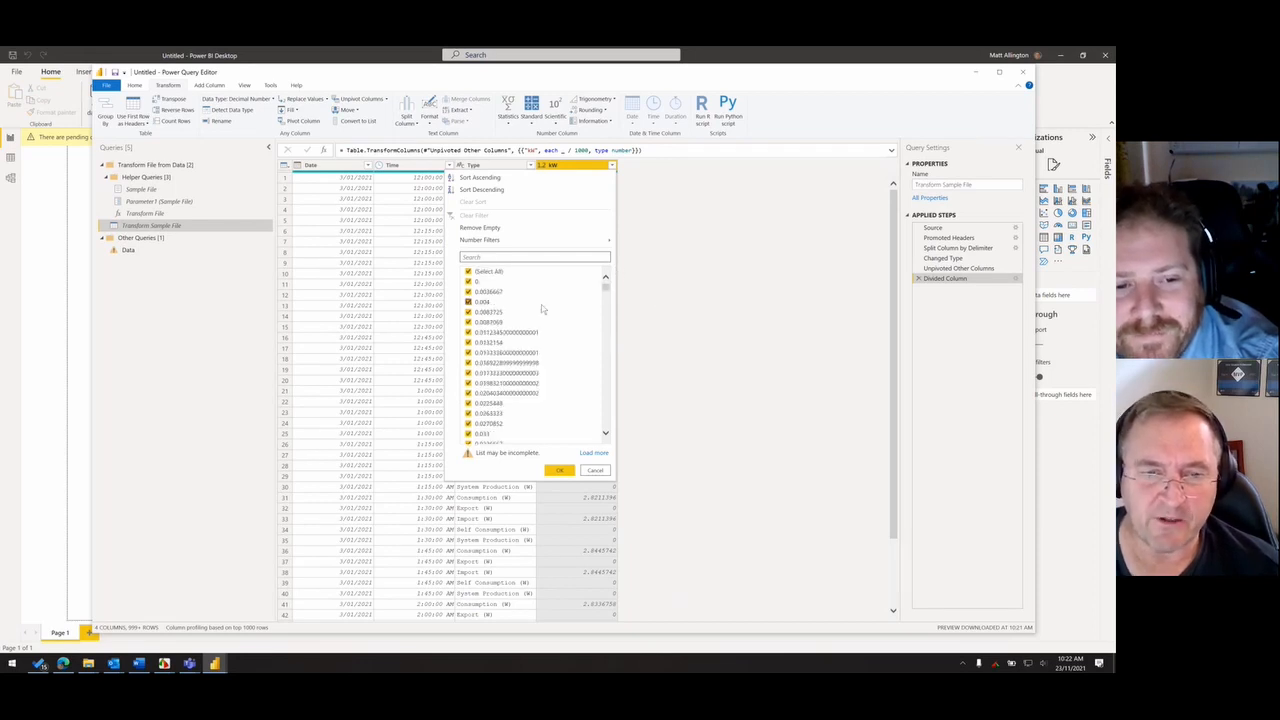
pyautogui.click(467, 282)
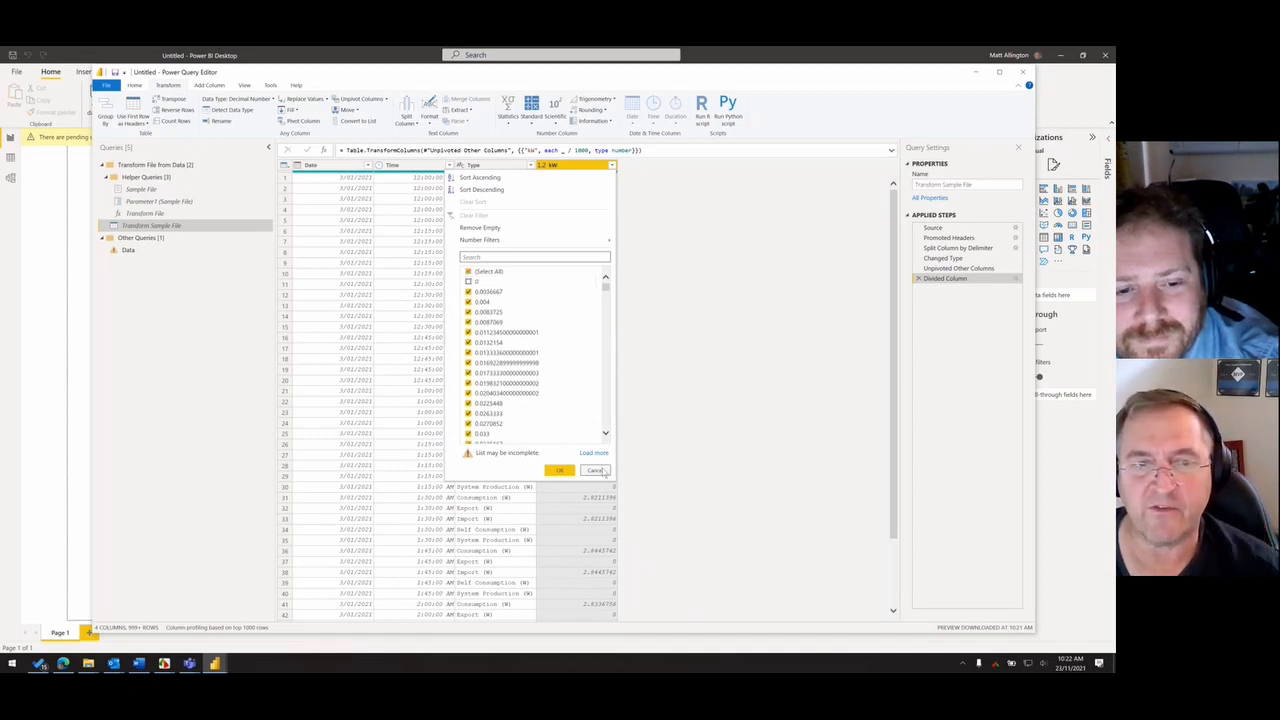
pyautogui.click(602, 470)
# - Filter the value 0.004 out of the kW column and edit the Filtered Rows formula so that it excludes 0 instead
pyautogui.click(612, 165)
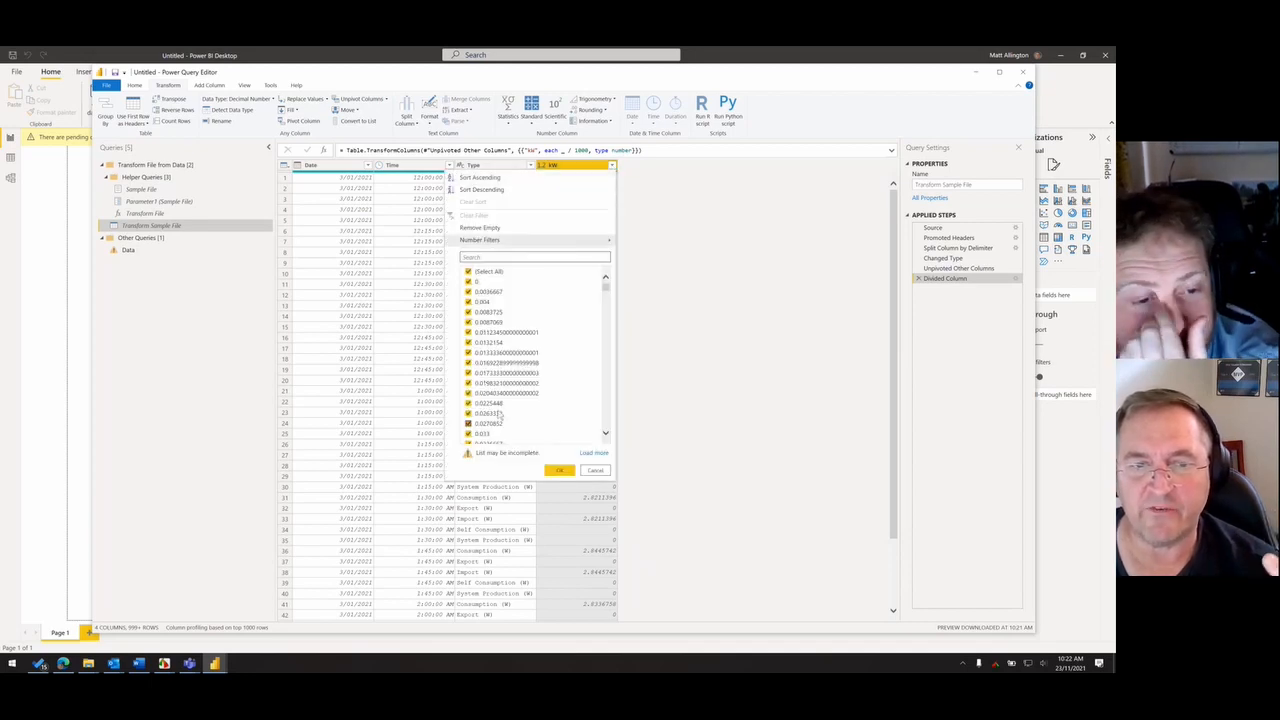
pyautogui.moveTo(605, 287); pyautogui.dragTo(607, 405)
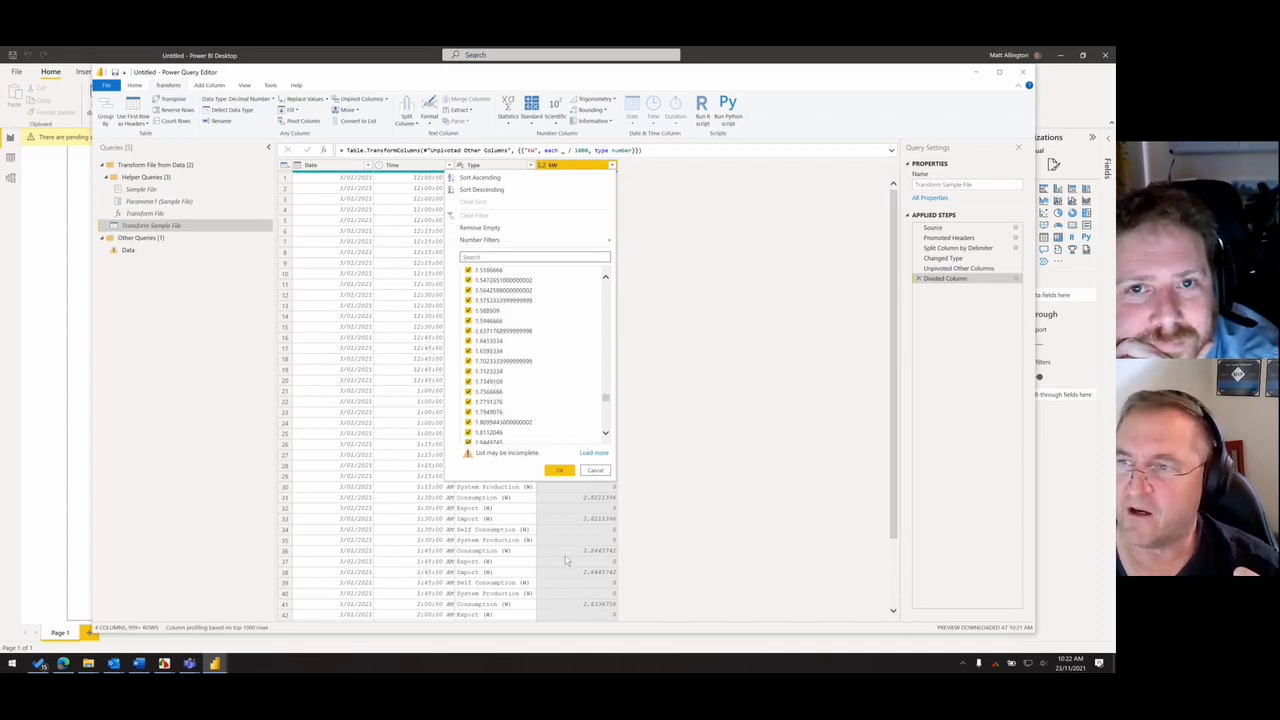
pyautogui.moveTo(605, 402); pyautogui.dragTo(606, 283)
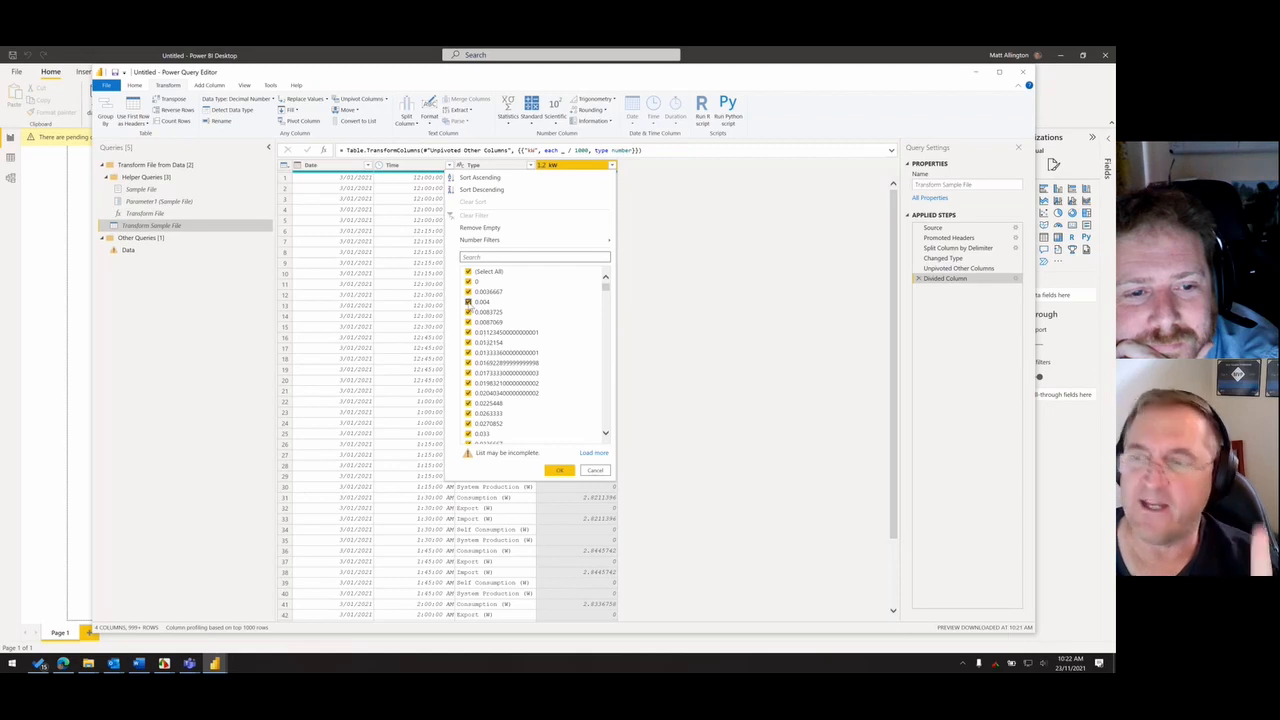
pyautogui.click(468, 302)
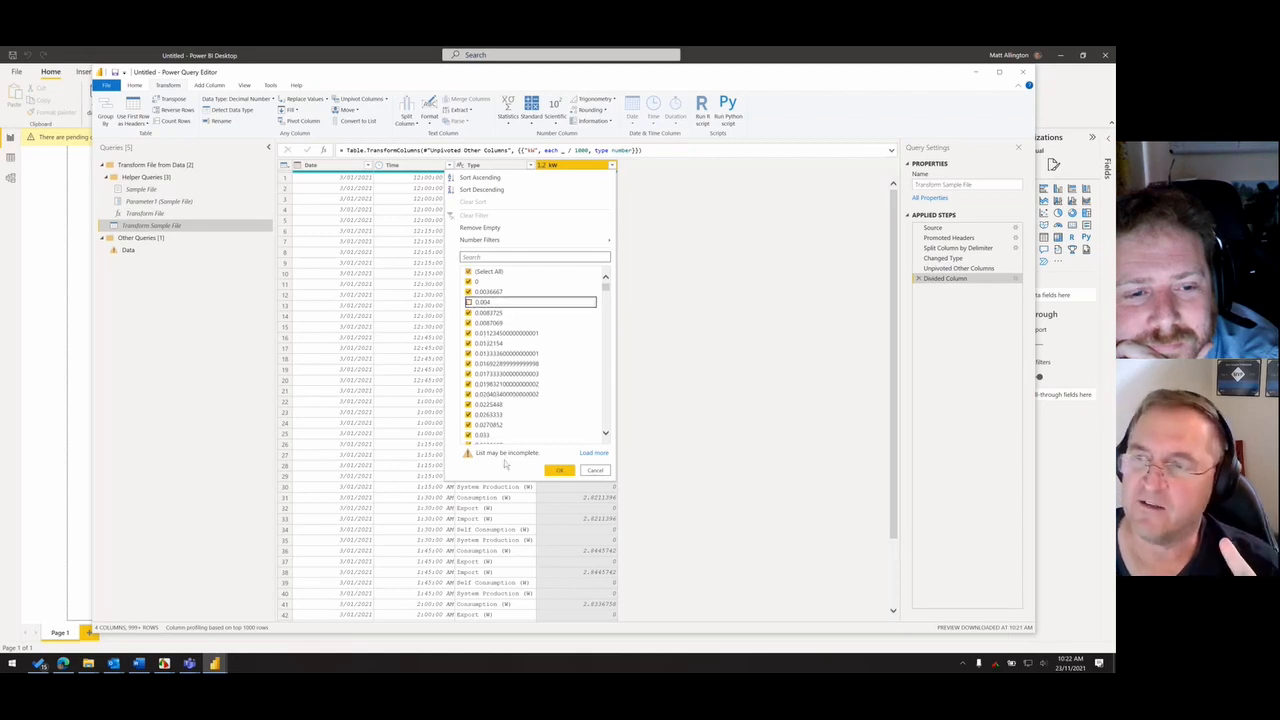
pyautogui.click(562, 470)
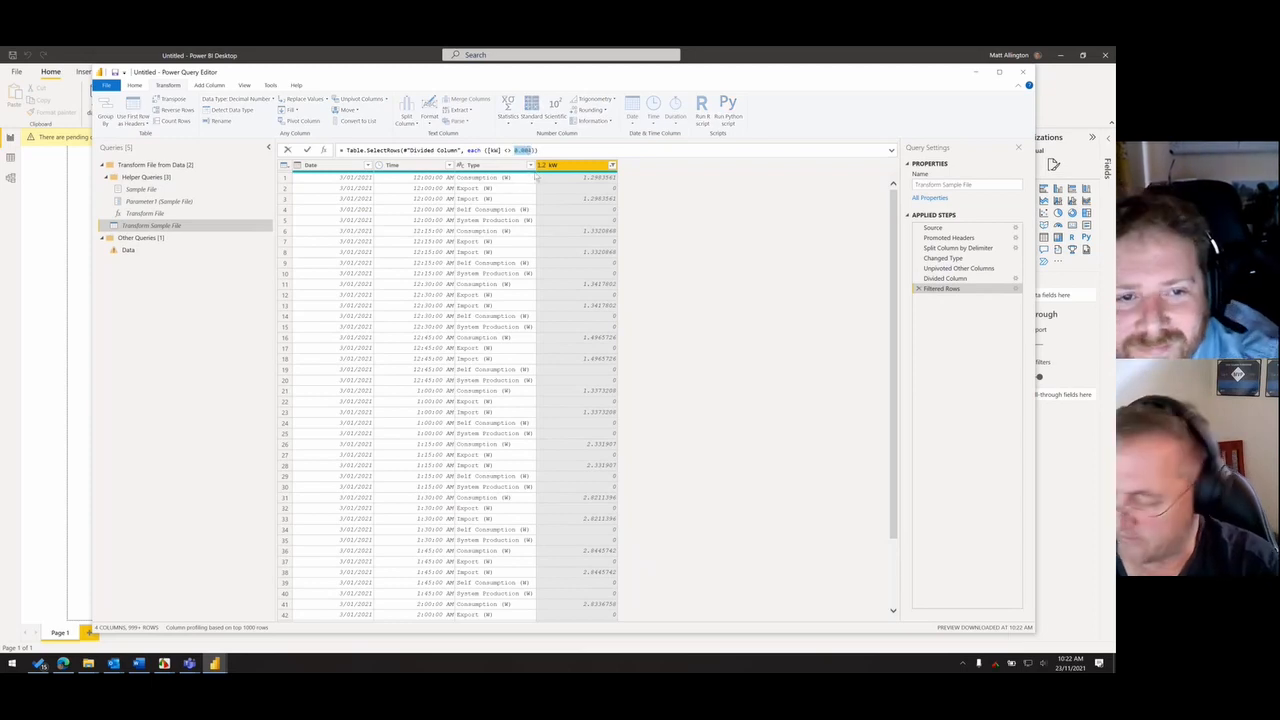
pyautogui.write('0')
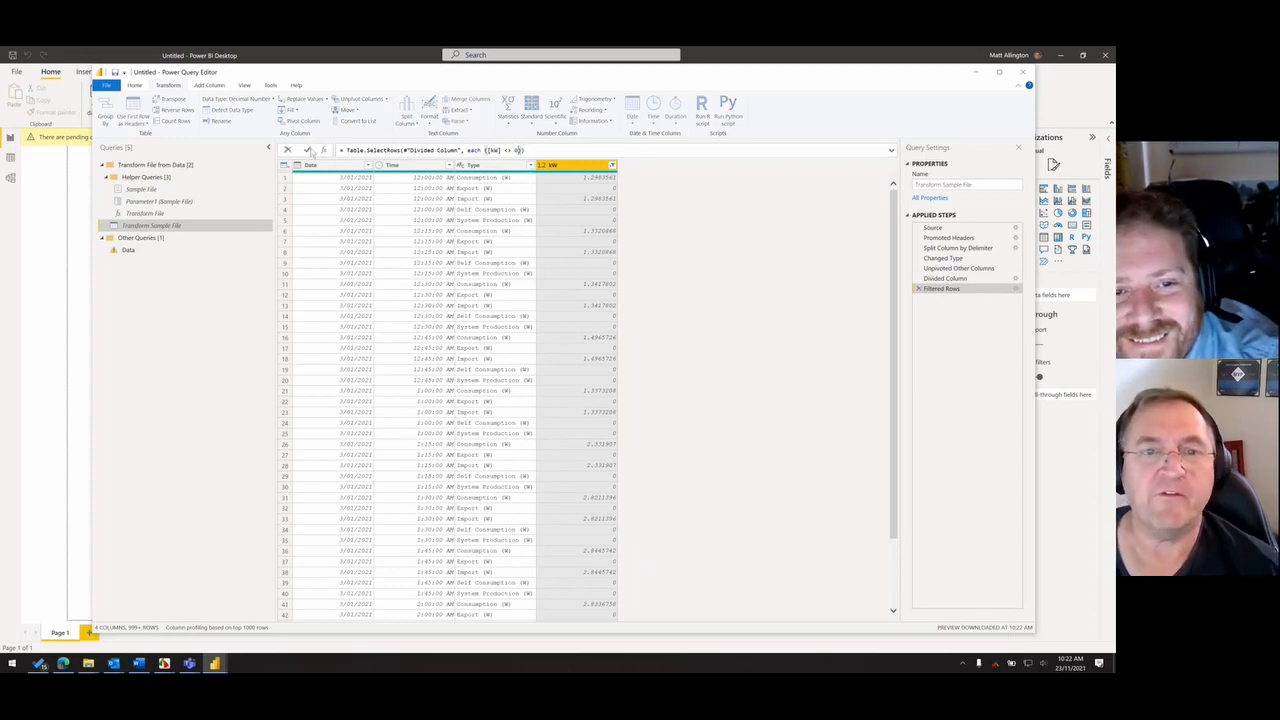
pyautogui.press('Return')
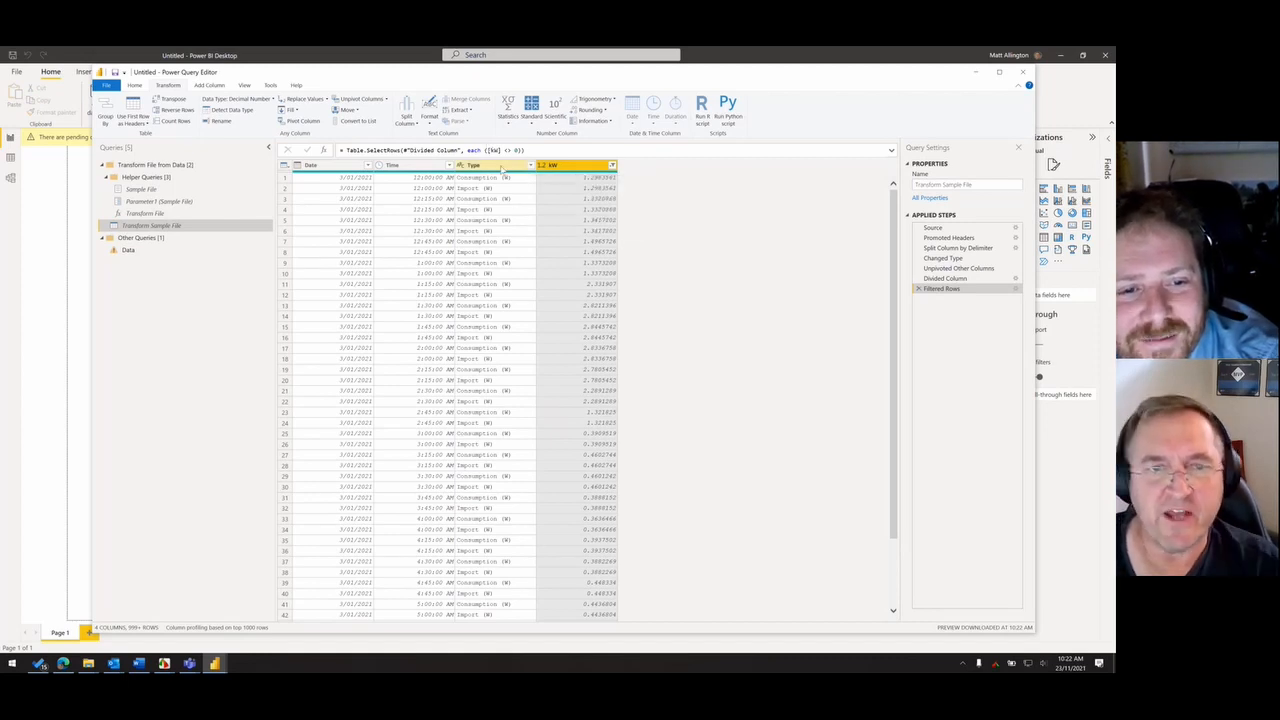
# - Replace " (W)", including its leading space, with nothing in the Type column
pyautogui.click(509, 179)
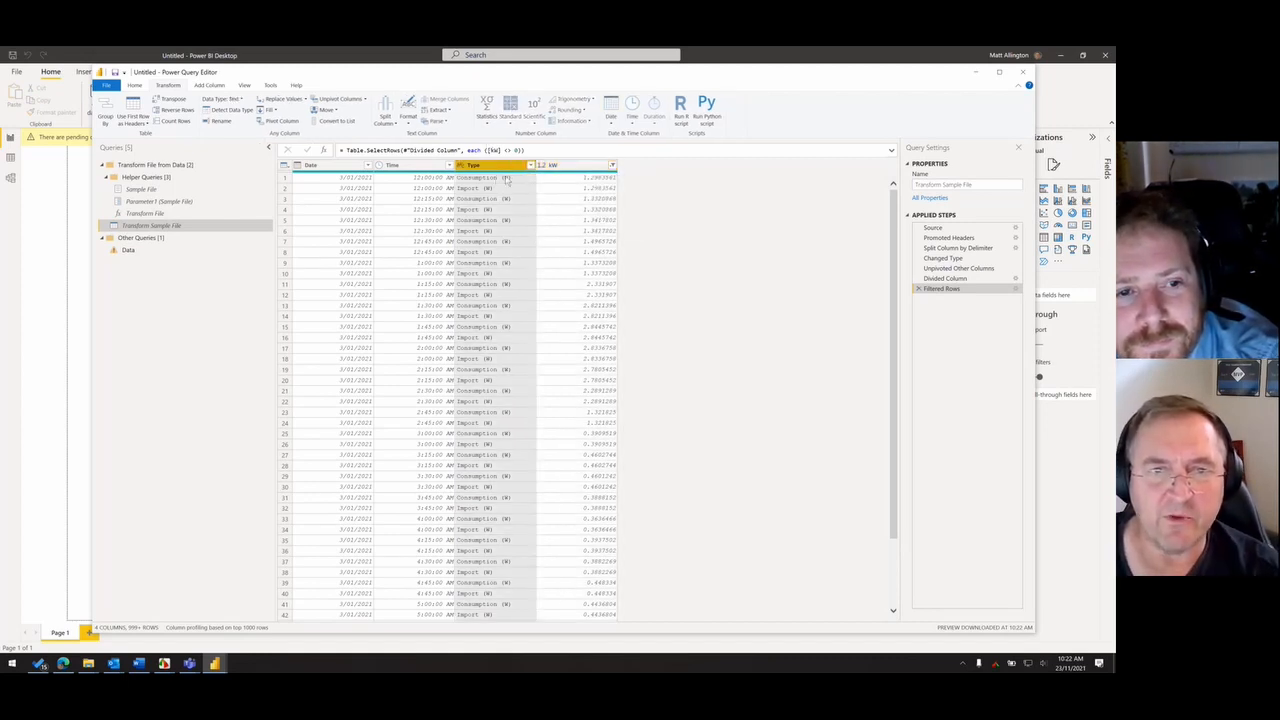
pyautogui.click(503, 179)
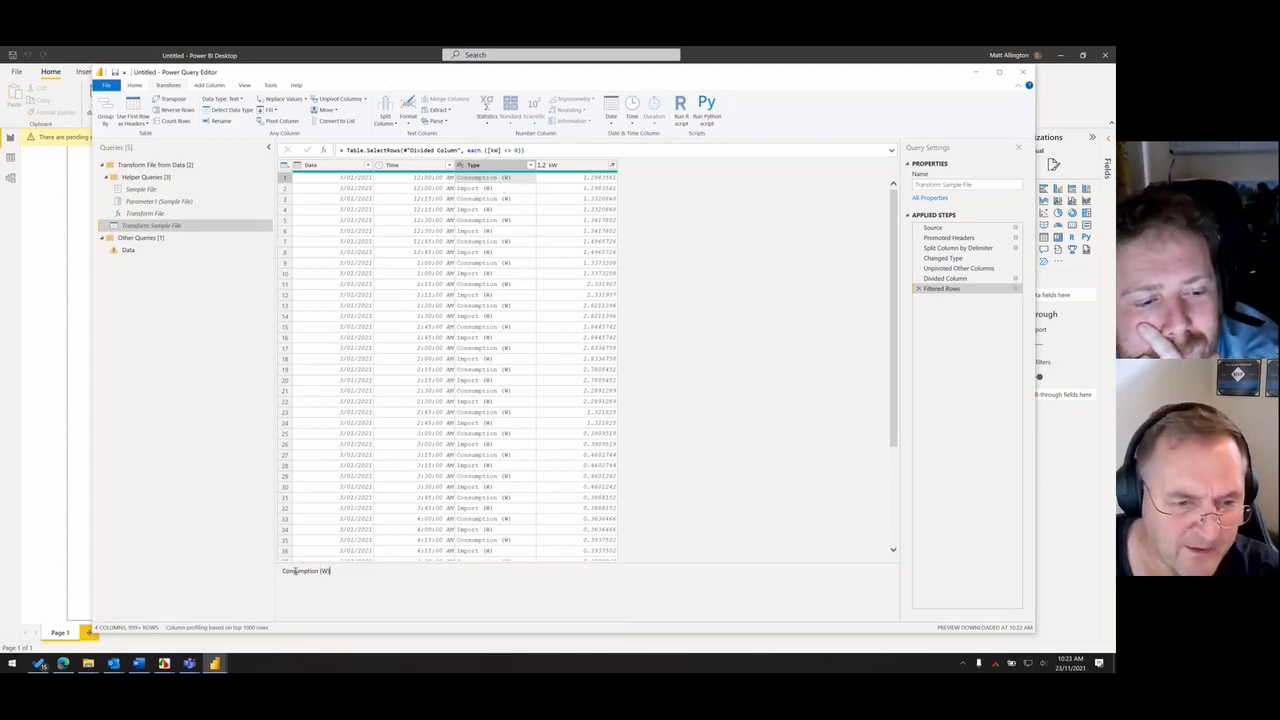
pyautogui.moveTo(354, 573); pyautogui.dragTo(216, 557)
pyautogui.click(328, 573)
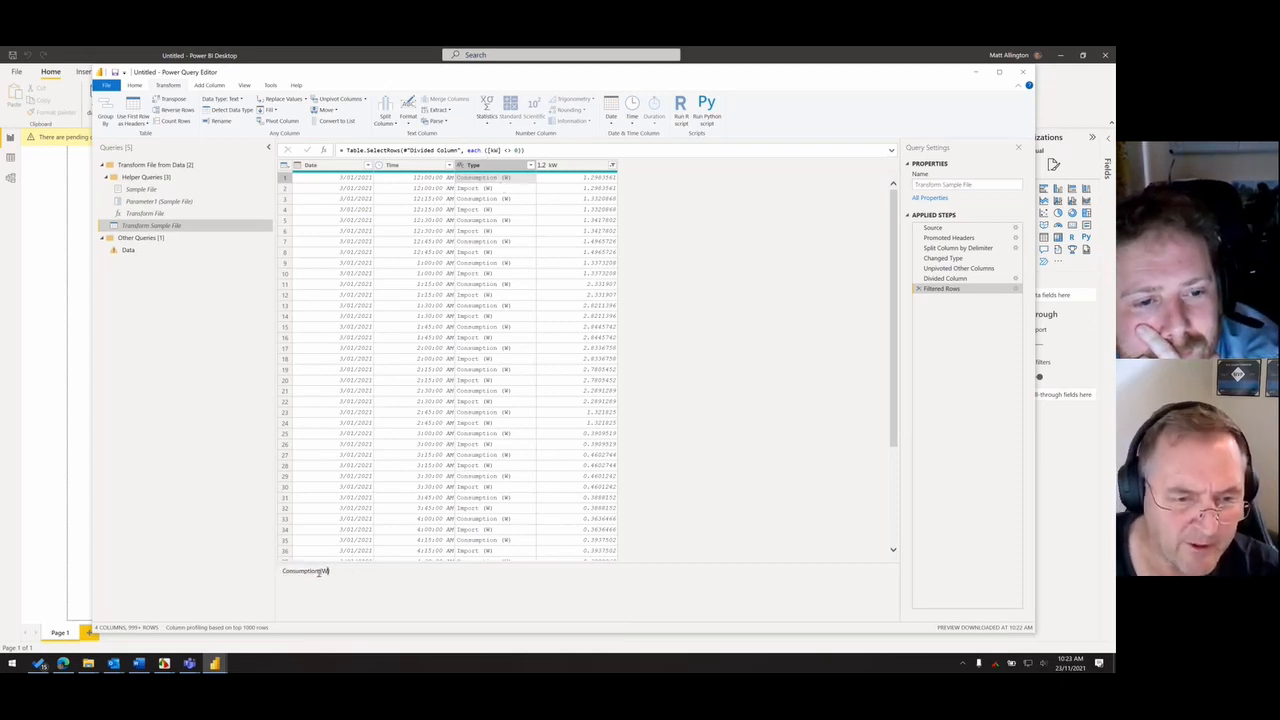
pyautogui.moveTo(318, 572); pyautogui.dragTo(368, 576)
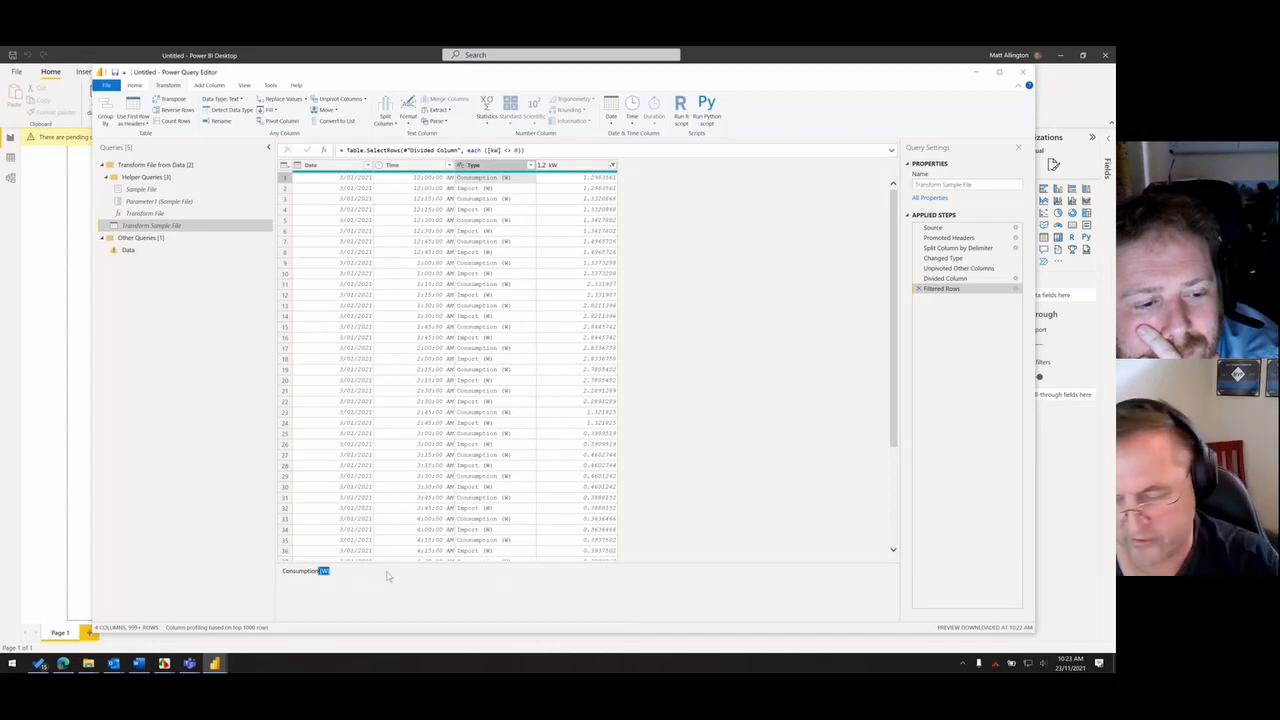
pyautogui.click(475, 165)
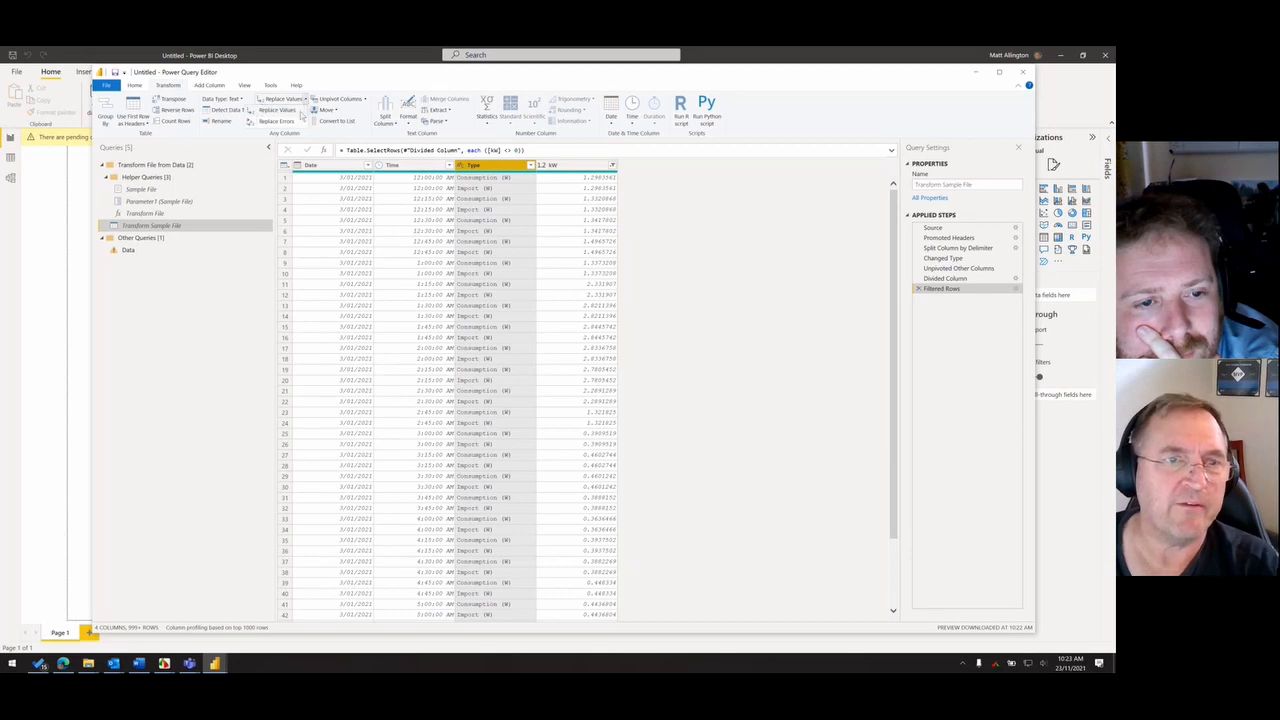
pyautogui.click(296, 99)
pyautogui.write('(W)')
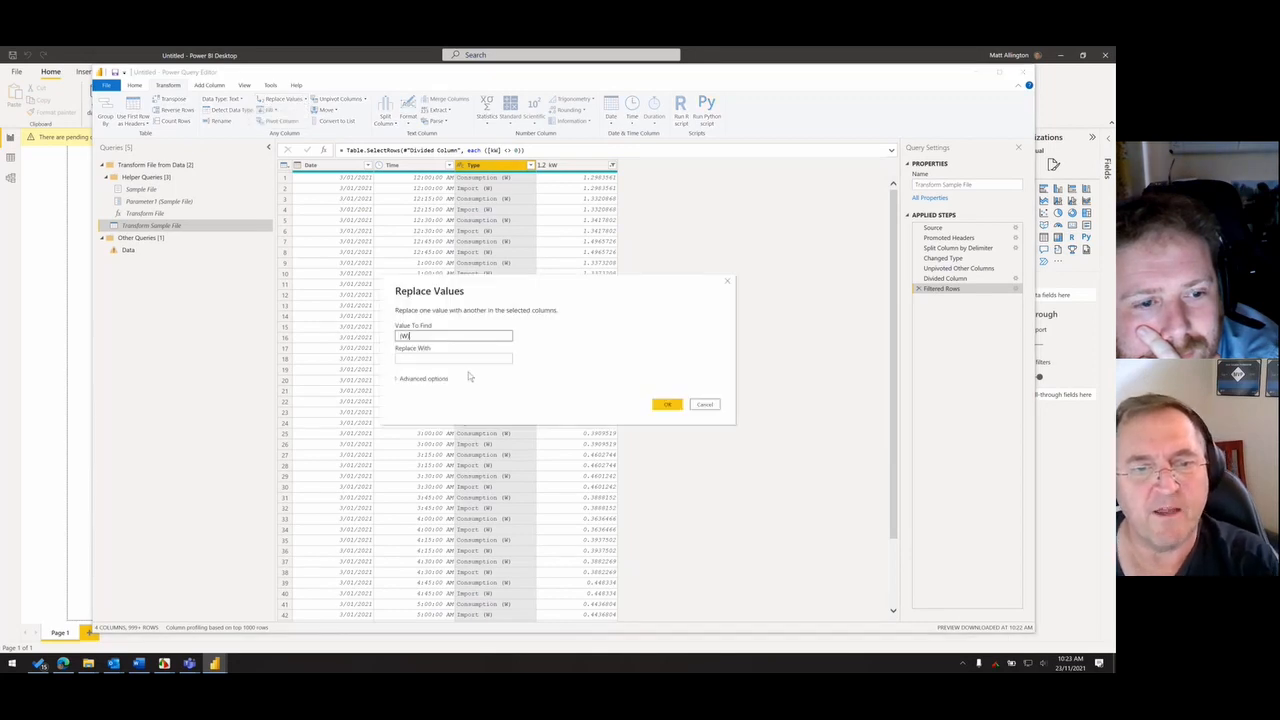
pyautogui.click(670, 405)
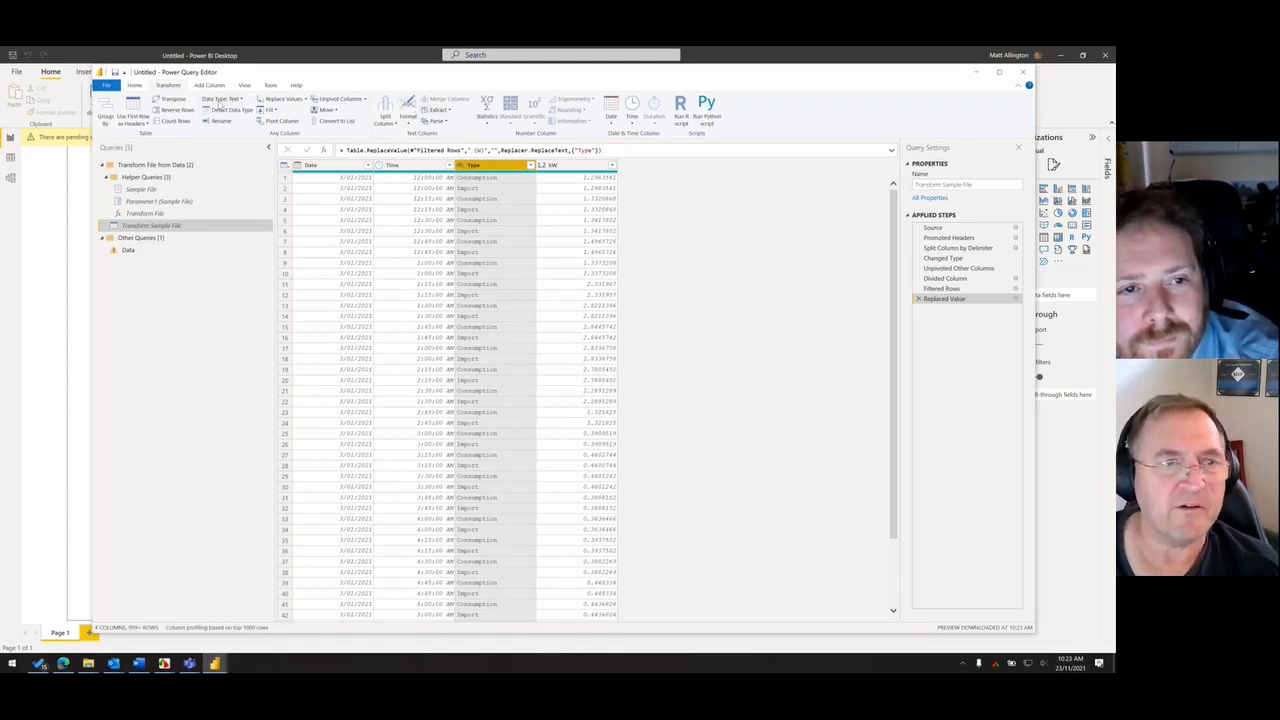
# - Trim and clean the text in the Type column
pyautogui.click(408, 120)
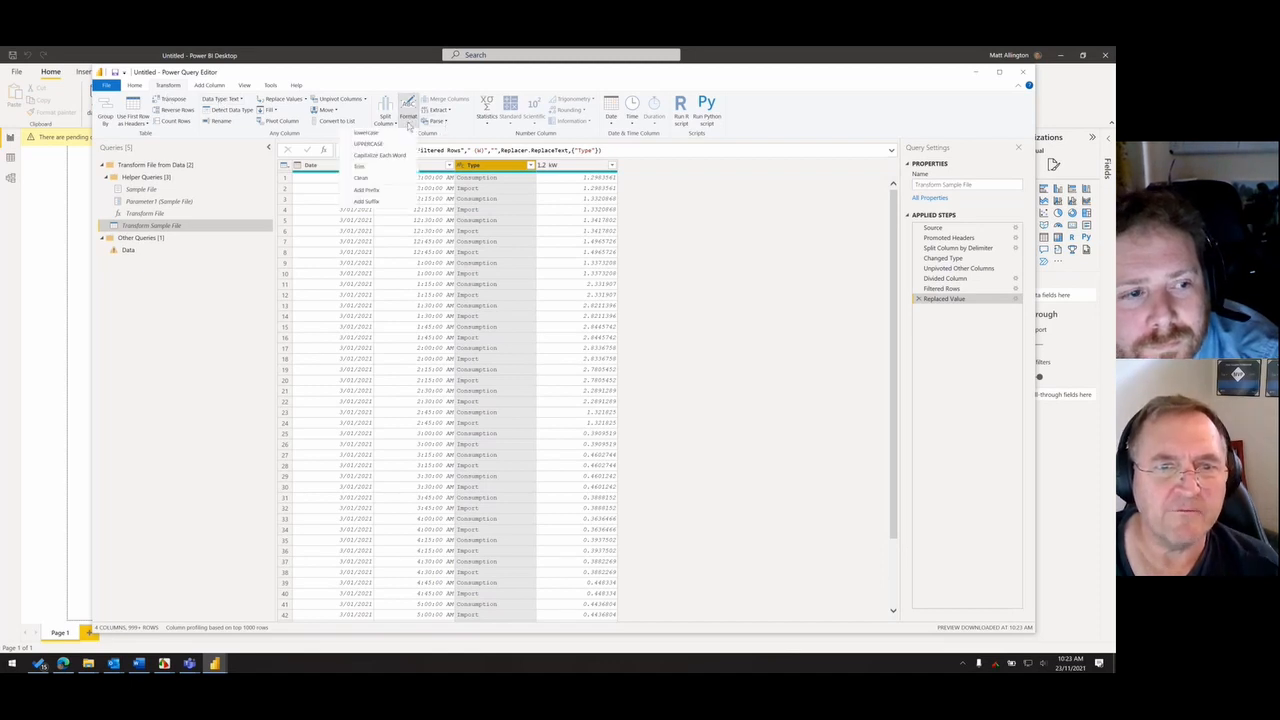
pyautogui.click(389, 167)
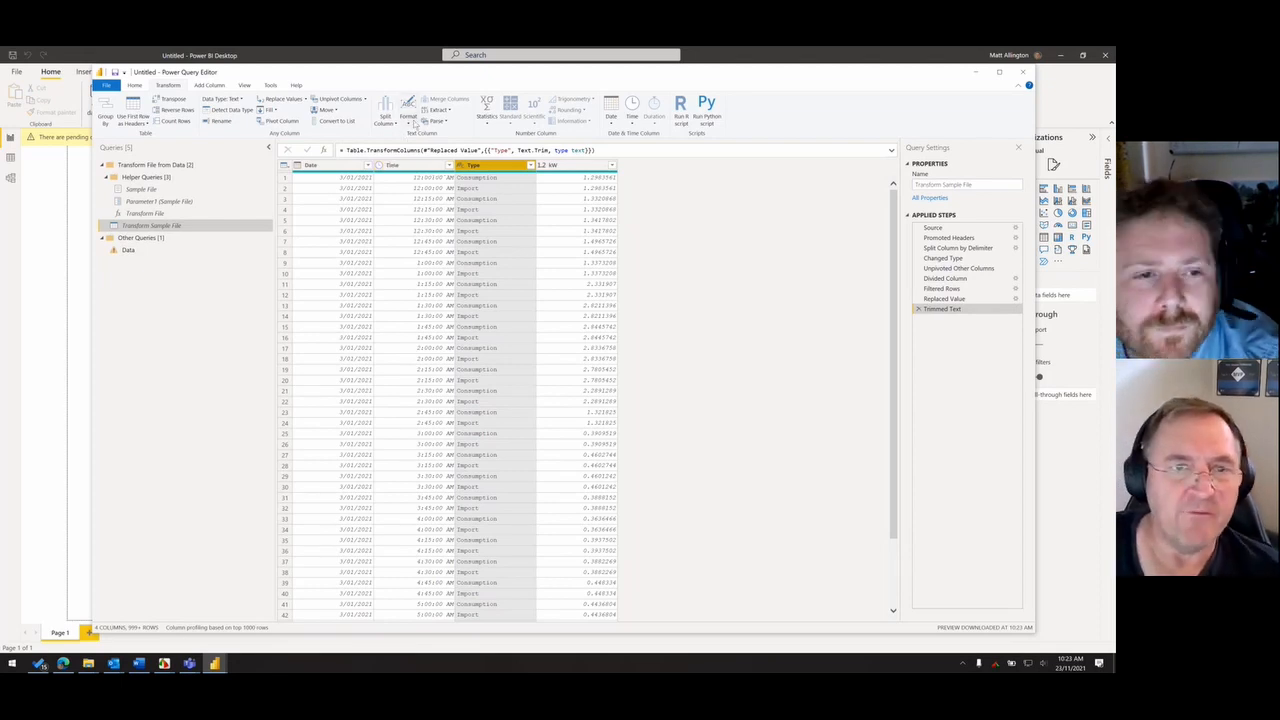
pyautogui.click(409, 121)
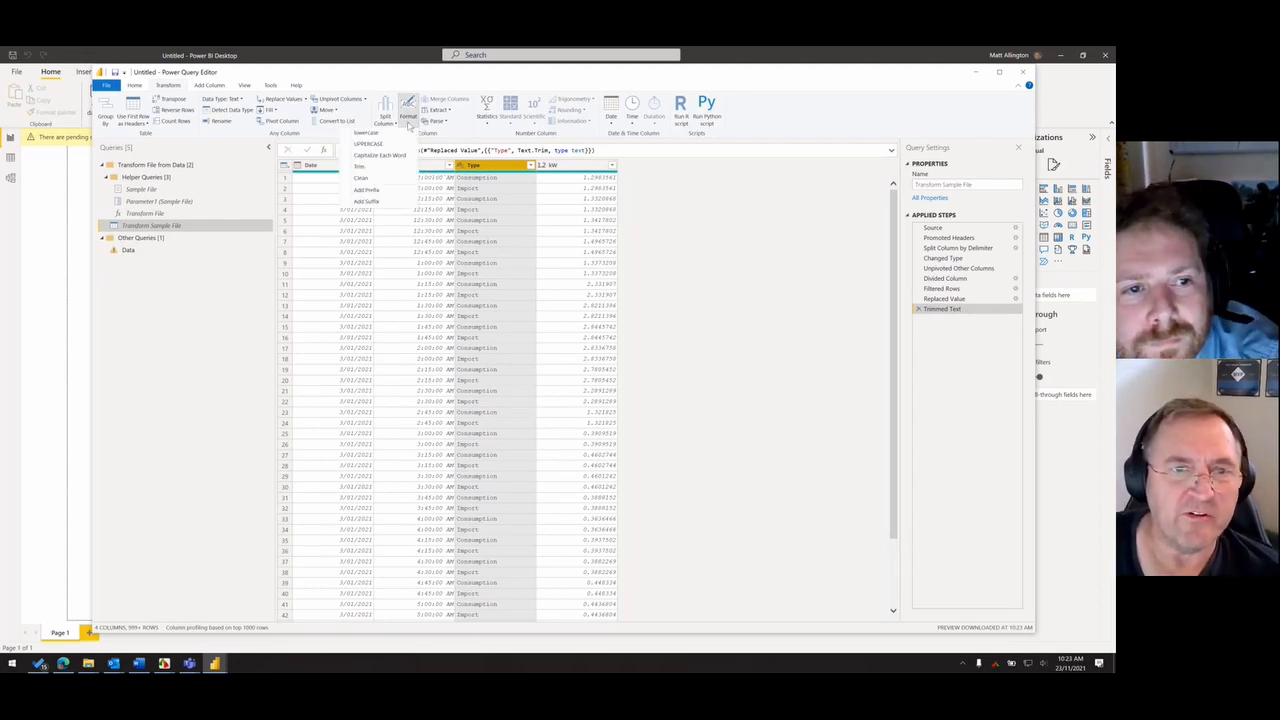
pyautogui.click(362, 178)
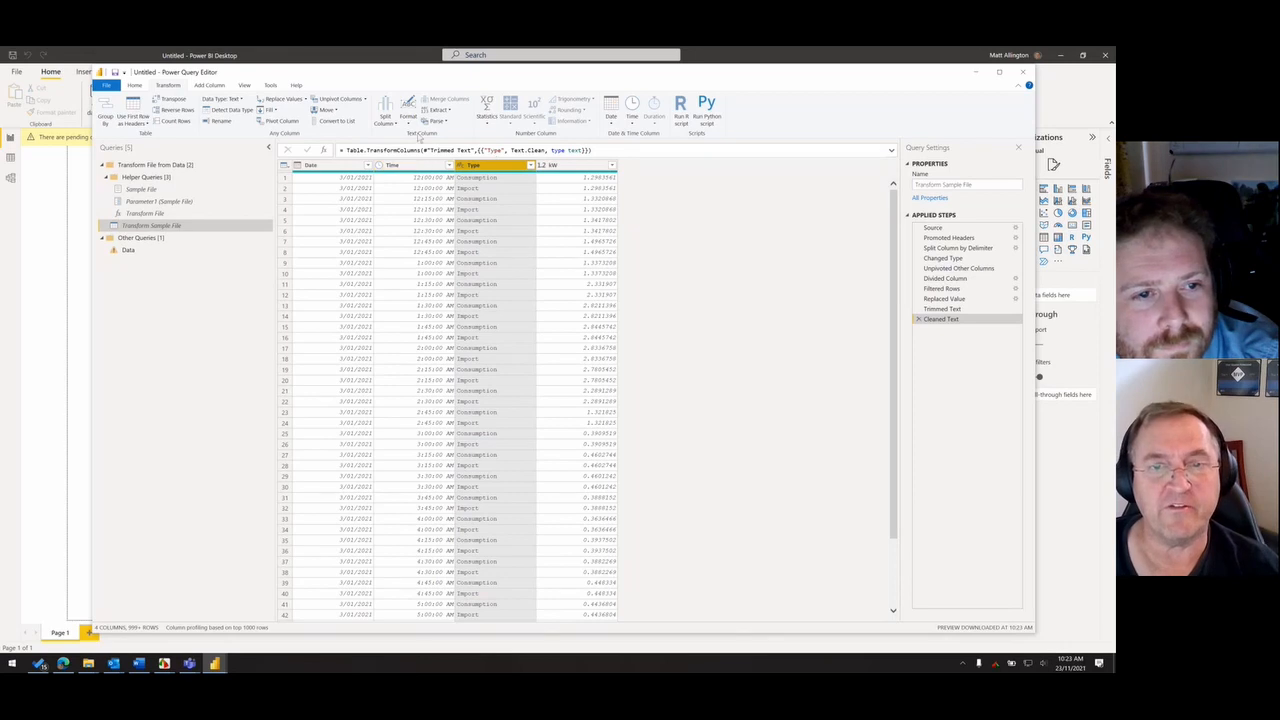
# - Inspect the Consumption (W) reference in the Data query's Changed Type formula and delete that Changed Type step
pyautogui.click(130, 252)
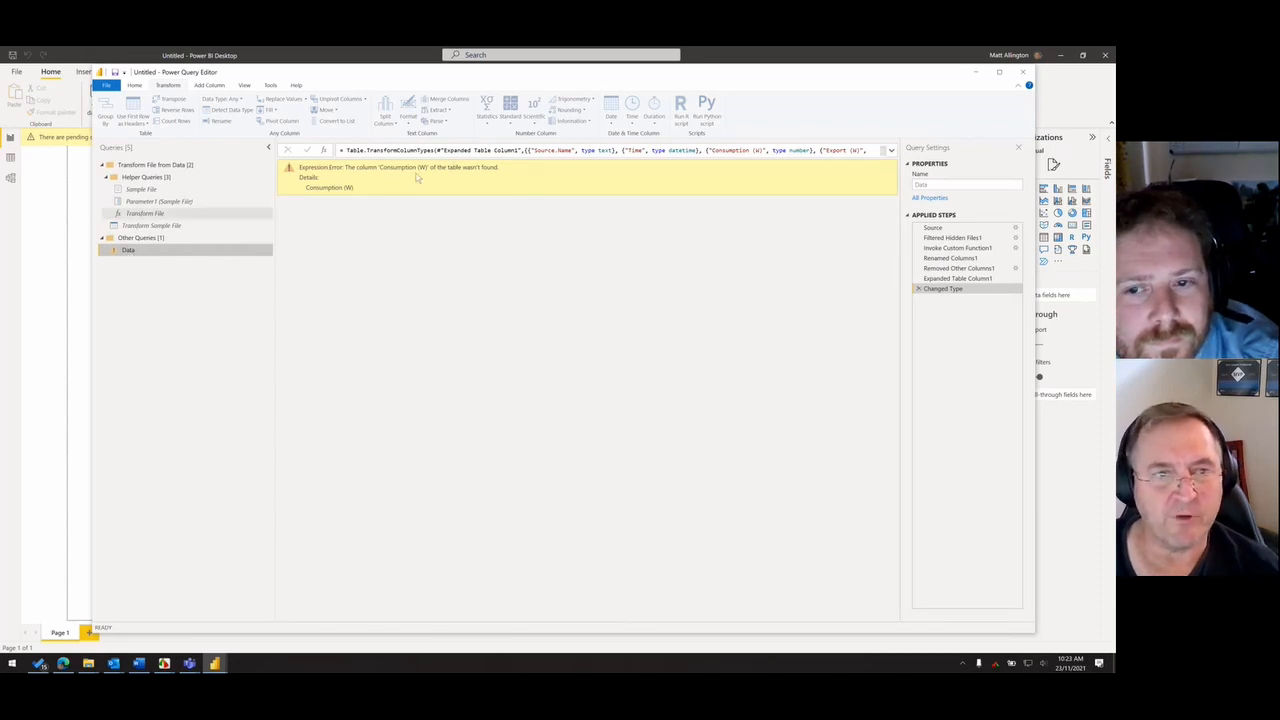
pyautogui.click(531, 151)
pyautogui.hotkey('shift', 'Home')
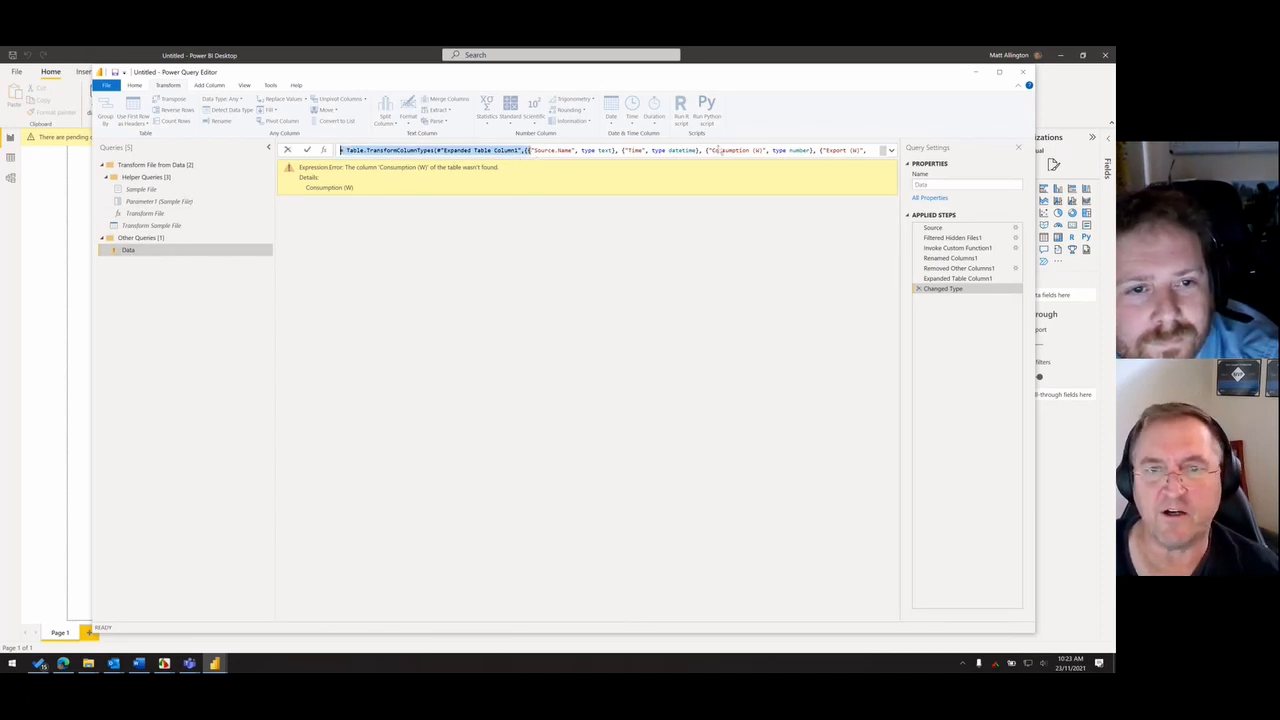
pyautogui.keyDown('shift'); pyautogui.click(797, 148); pyautogui.keyUp('shift')
pyautogui.click(762, 148)
pyautogui.hotkey('shift', 'Home')
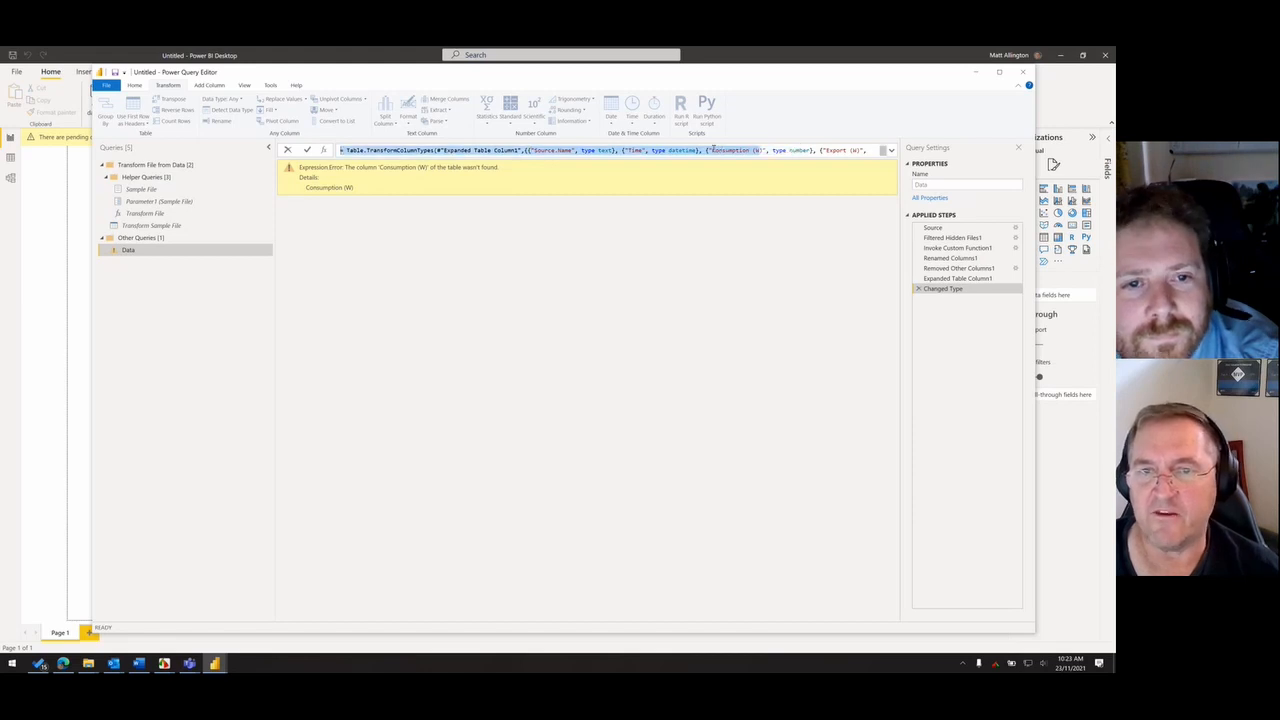
pyautogui.moveTo(711, 149); pyautogui.dragTo(760, 150)
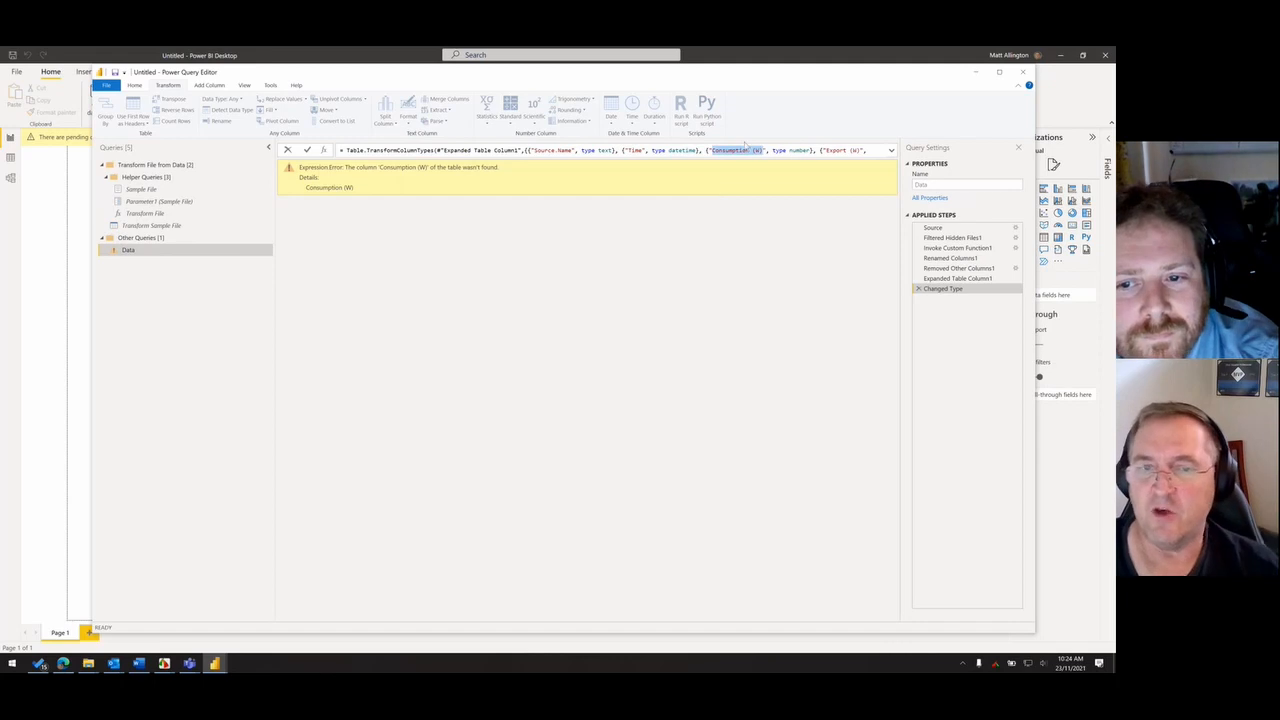
pyautogui.click(991, 357)
pyautogui.click(918, 289)
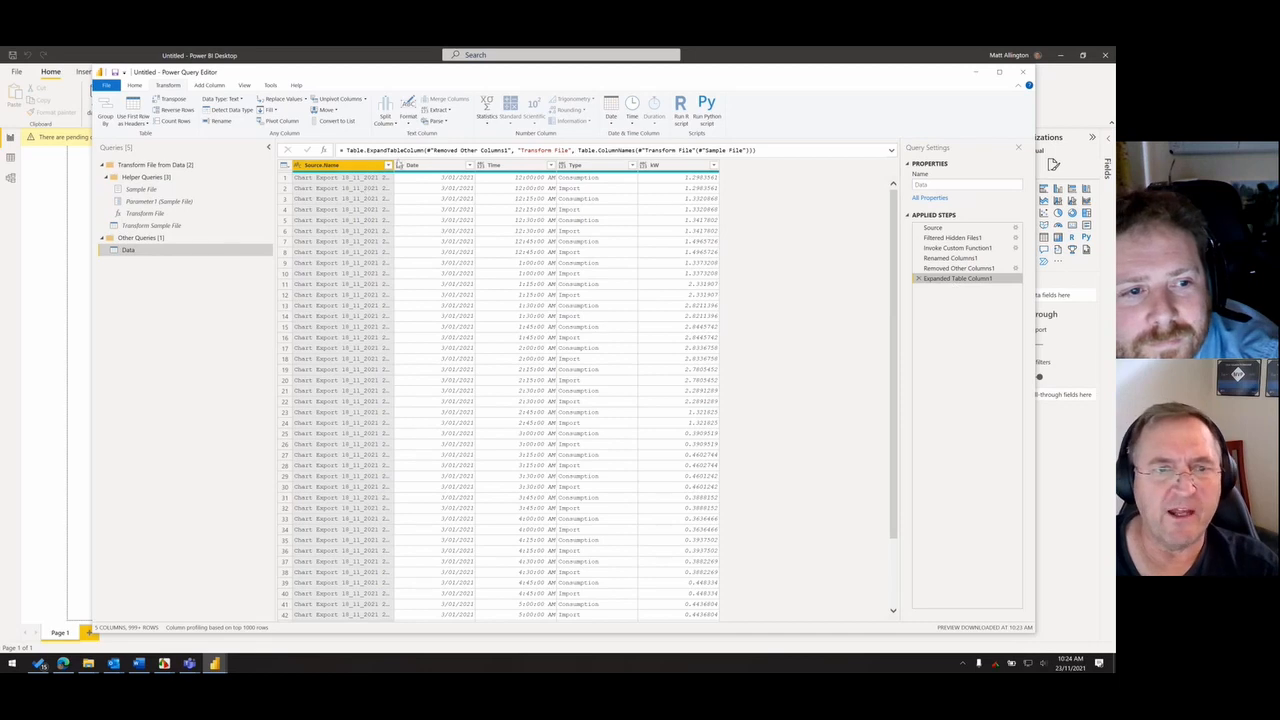
# - Widen the Source.Name column to read the file names and remove the column from the Data query
pyautogui.moveTo(394, 165); pyautogui.dragTo(454, 185)
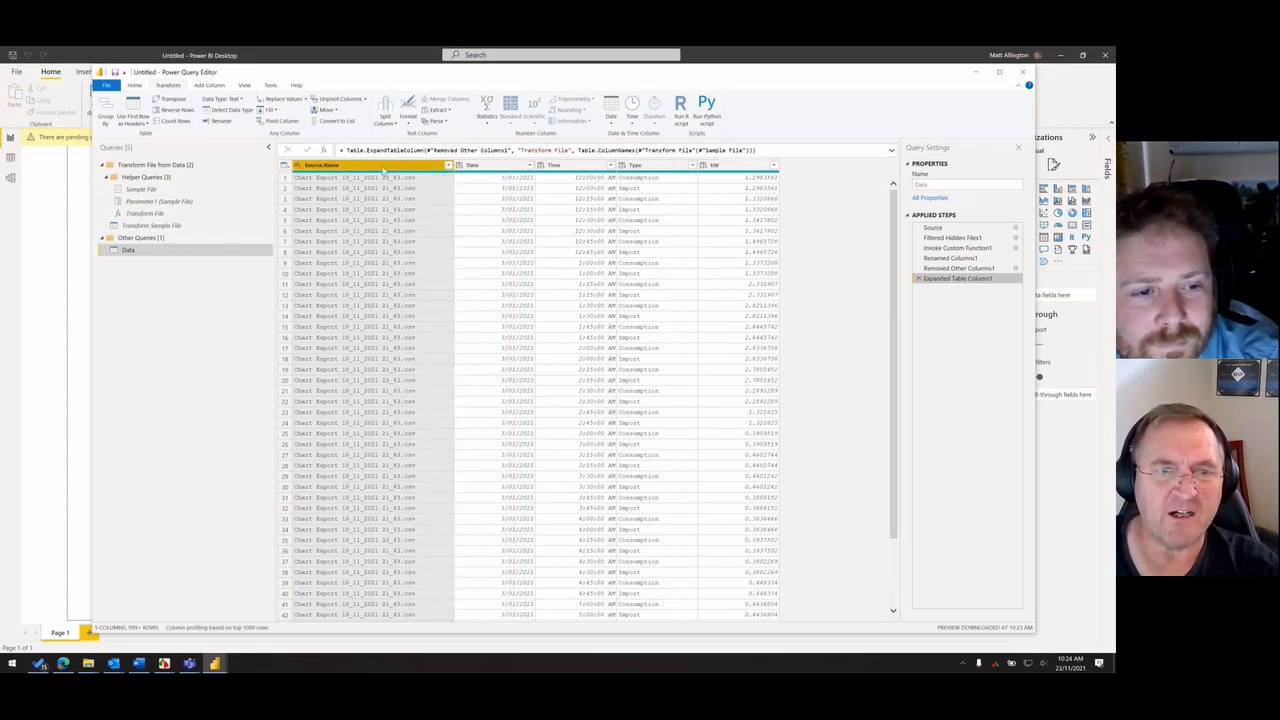
pyautogui.rightClick(383, 170)
pyautogui.click(353, 171)
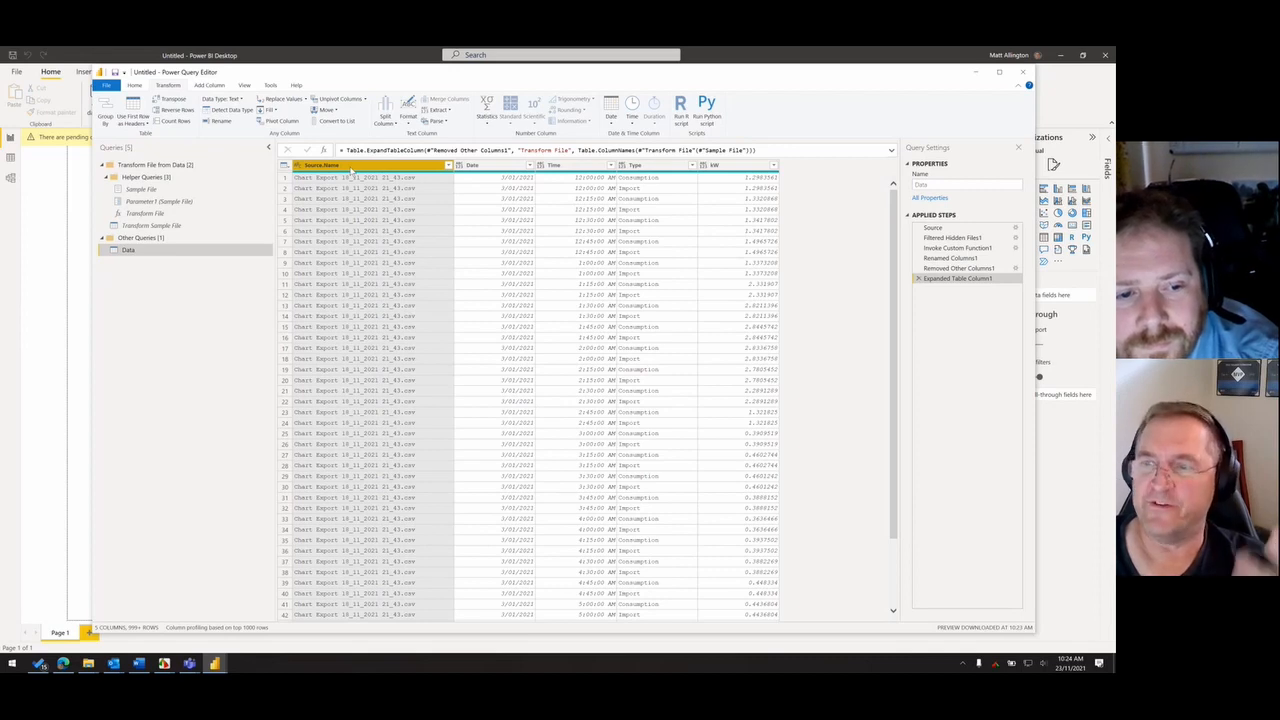
pyautogui.rightClick(352, 170)
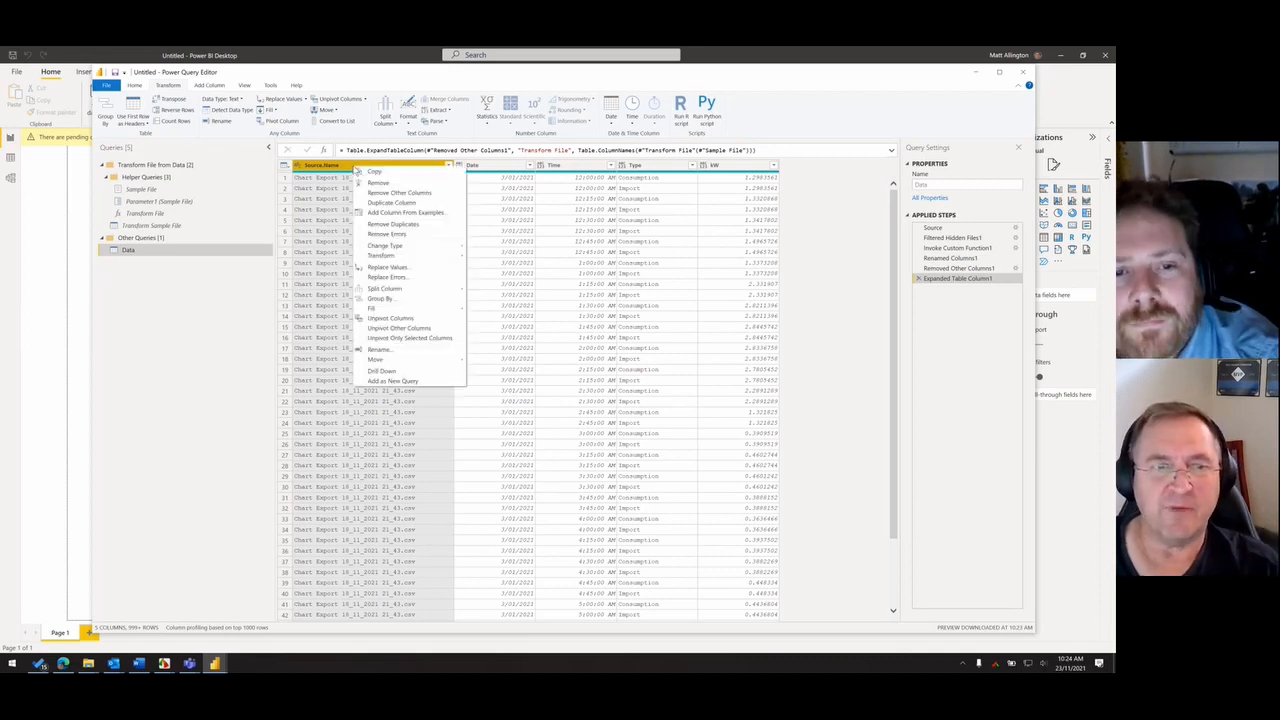
pyautogui.click(397, 186)
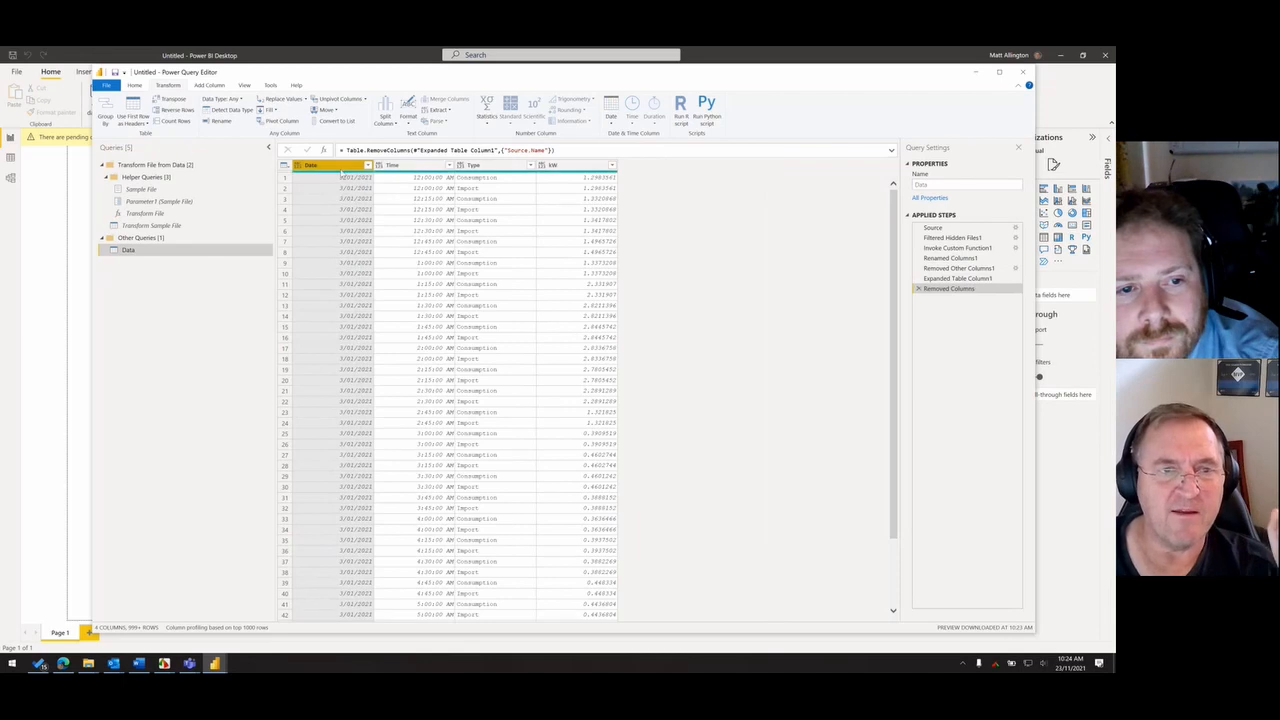
# - Detect the data types of the Date, Time, Type and kW columns in the Data query
pyautogui.keyDown('shift'); pyautogui.click(566, 168); pyautogui.keyUp('shift')
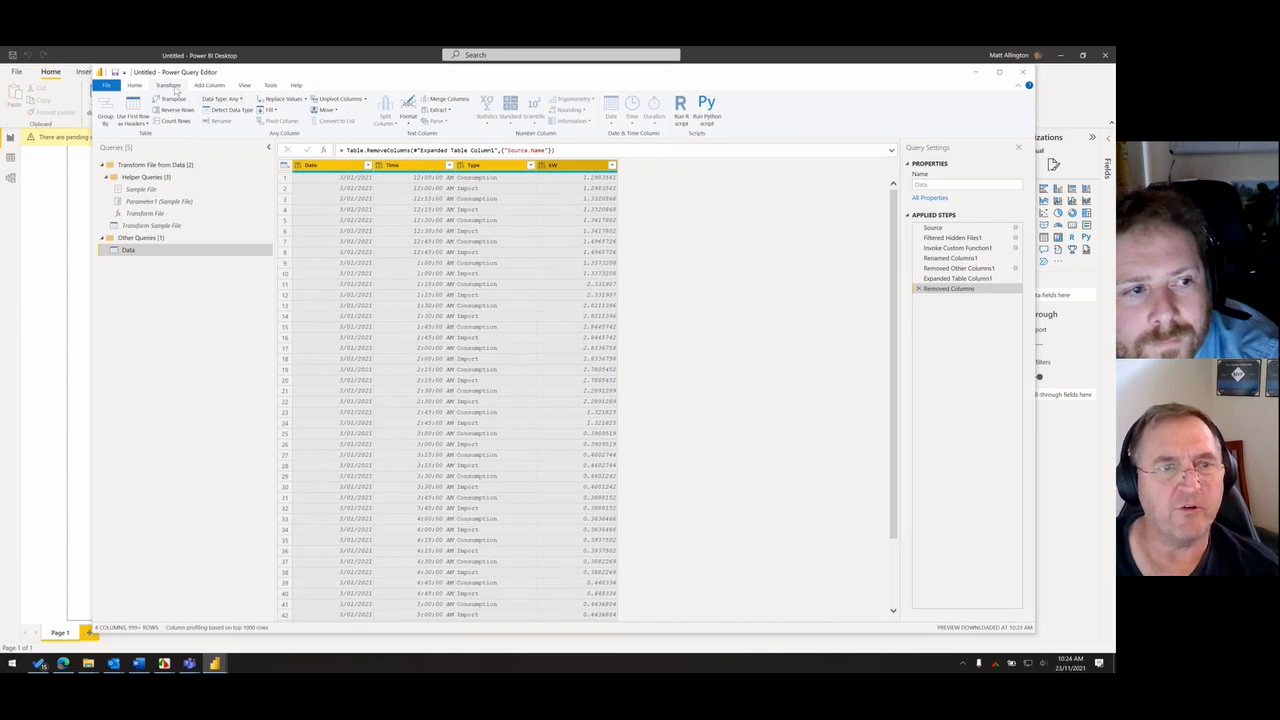
pyautogui.click(236, 111)
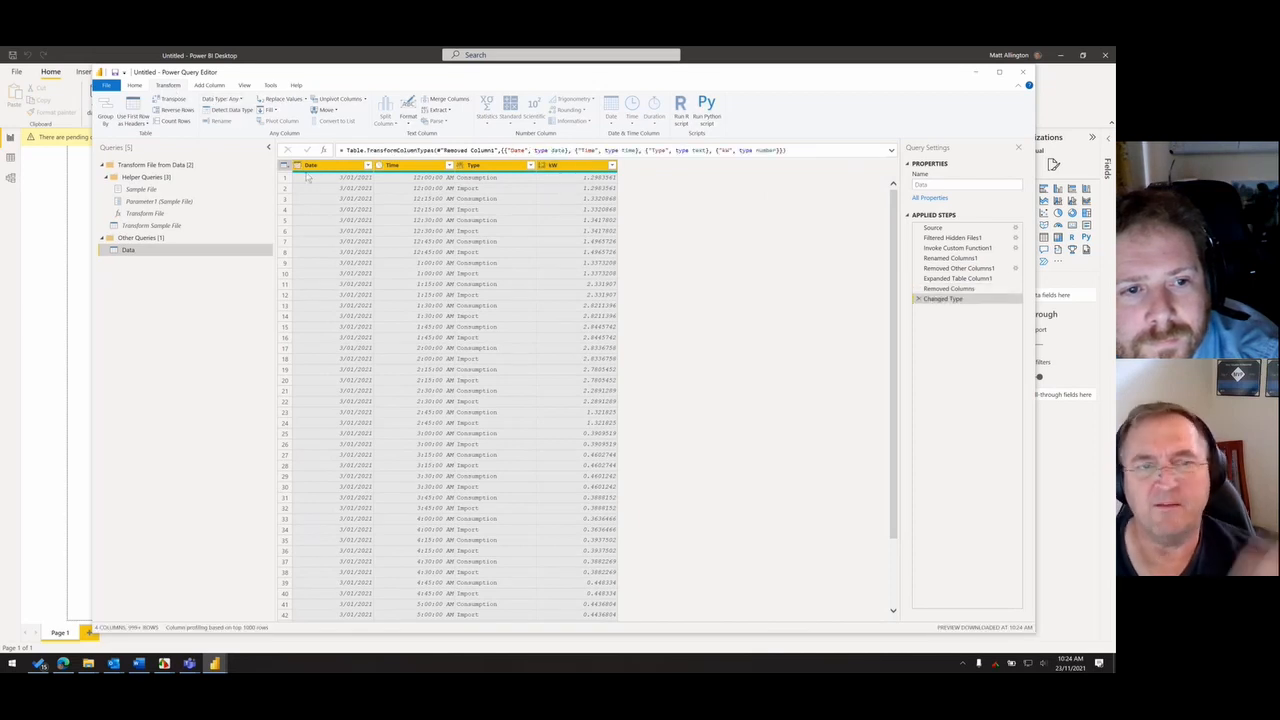
pyautogui.moveTo(308, 177)
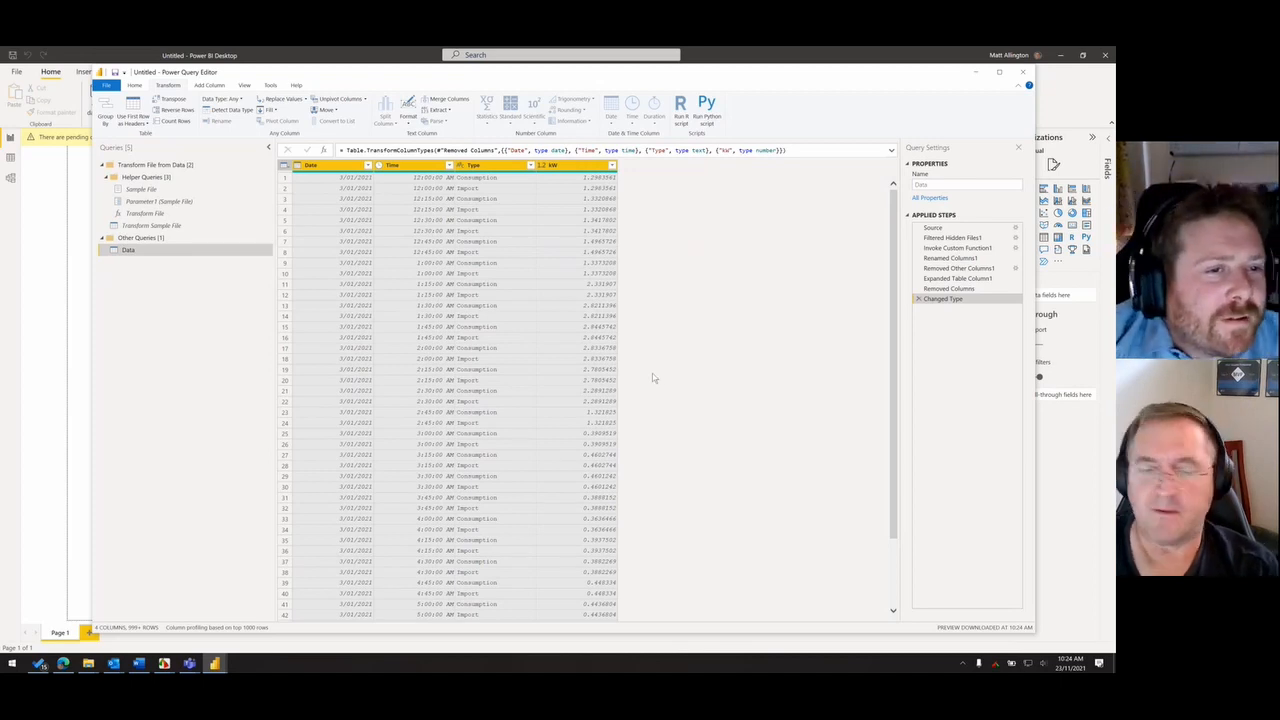
# - Switch to OneNote and bring up the Calendar Table Query page in front of Power BI Desktop
pyautogui.click(12, 663)
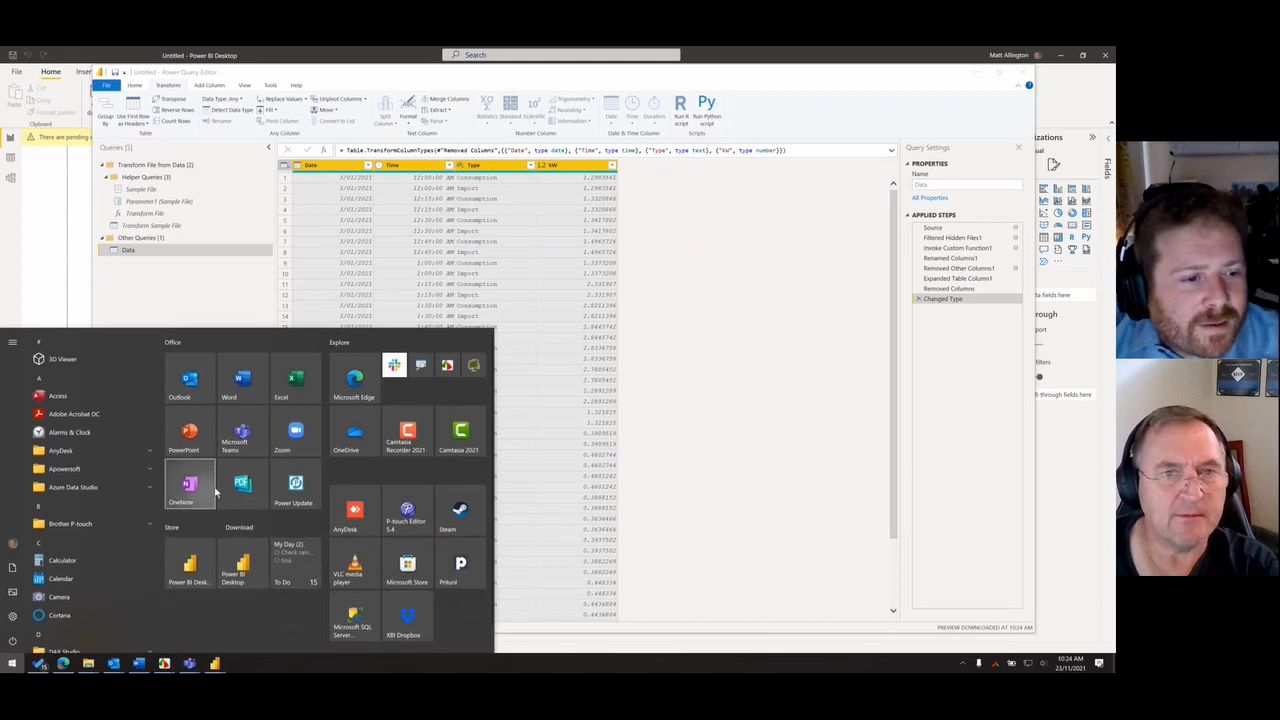
pyautogui.click(181, 488)
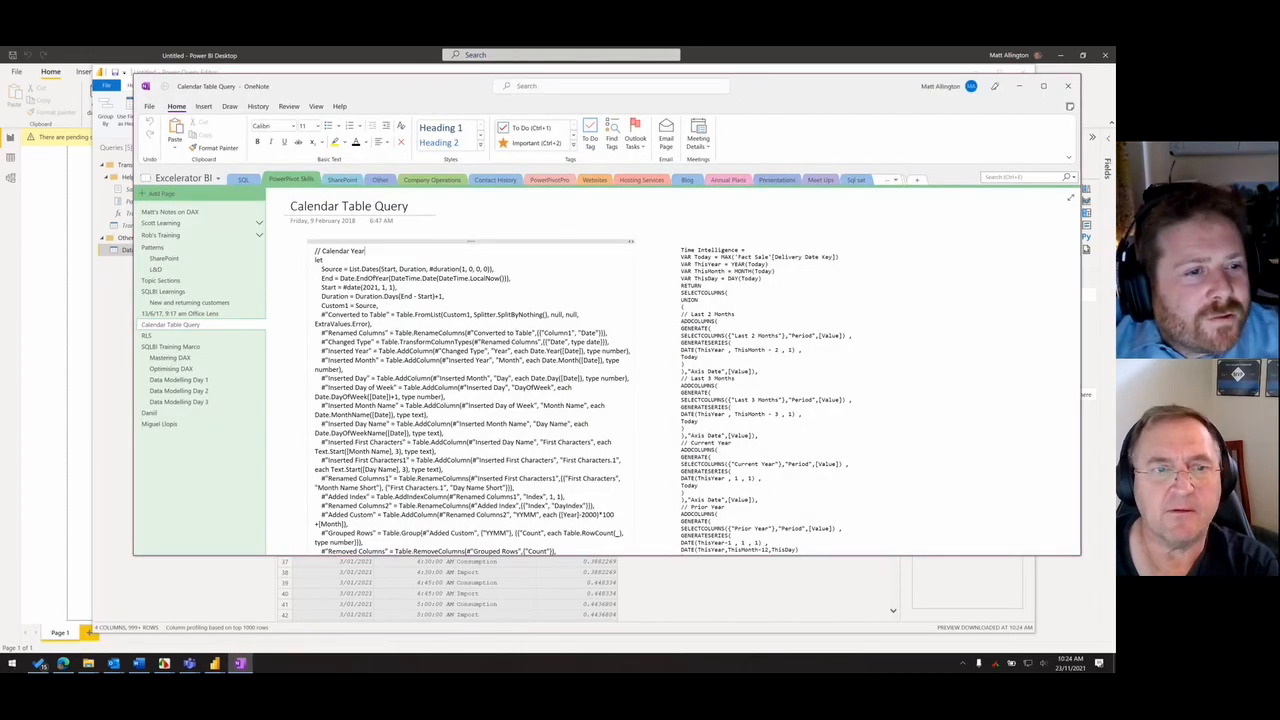
pyautogui.moveTo(755, 92); pyautogui.dragTo(733, 96)
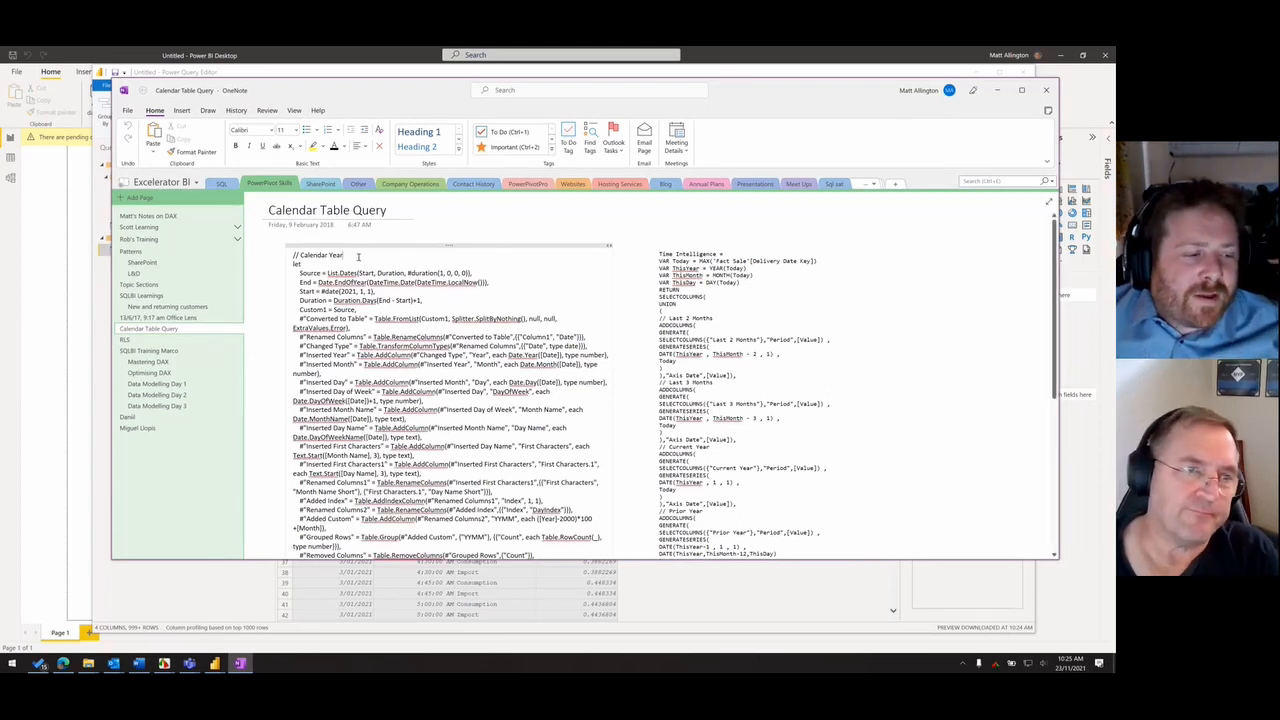
pyautogui.click(38, 288)
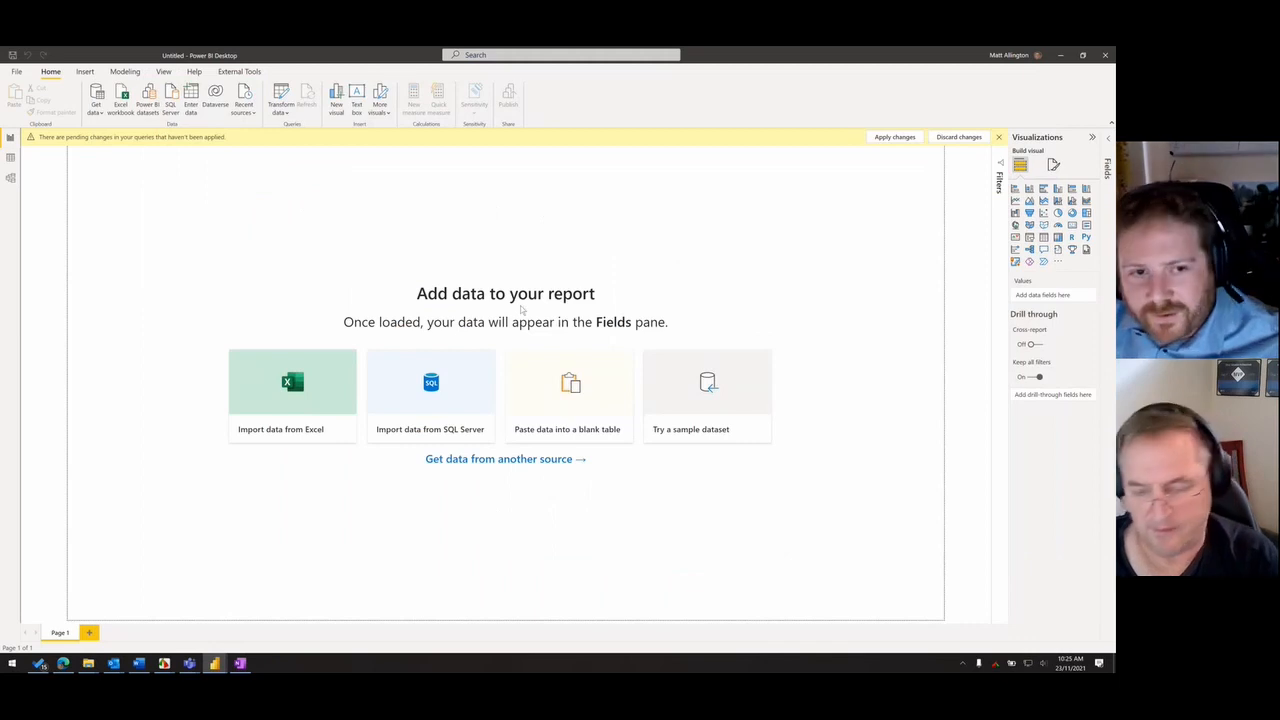
pyautogui.hotkey('alt', 'Tab')
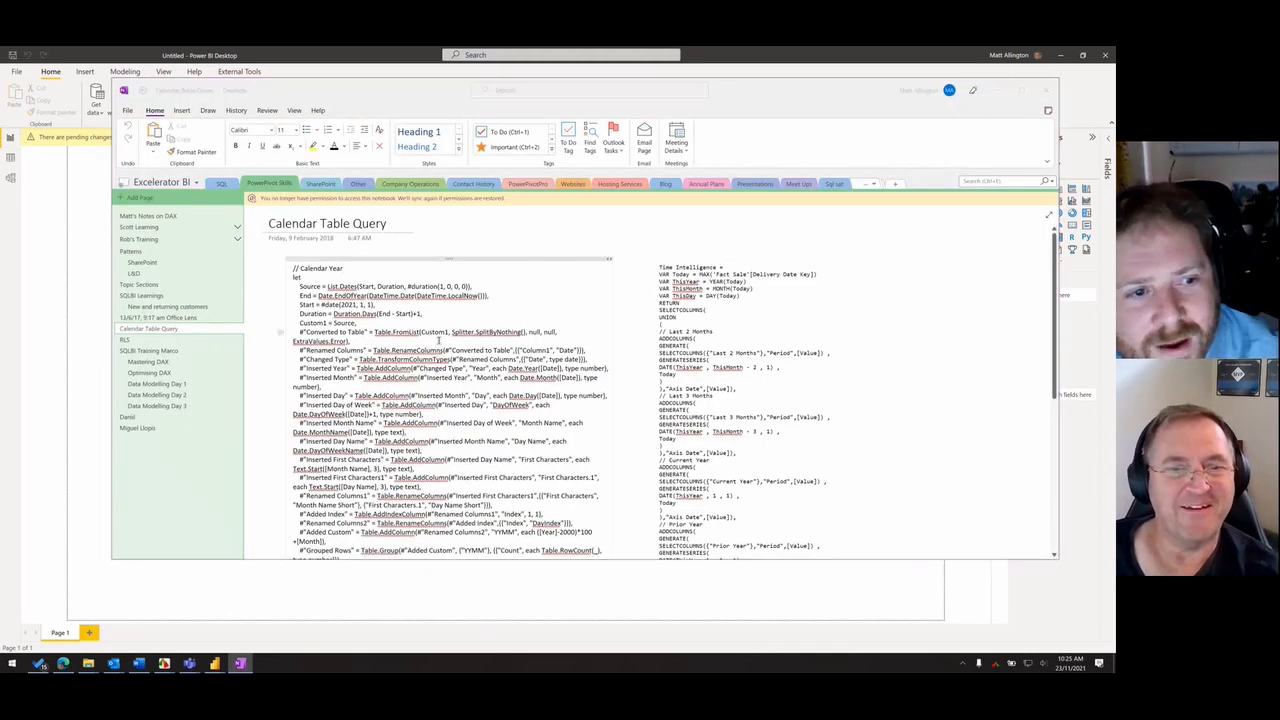
# - Return from OneNote to Power BI Desktop and launch Notepad by searching for "note"
pyautogui.hotkey('alt', 'Tab')
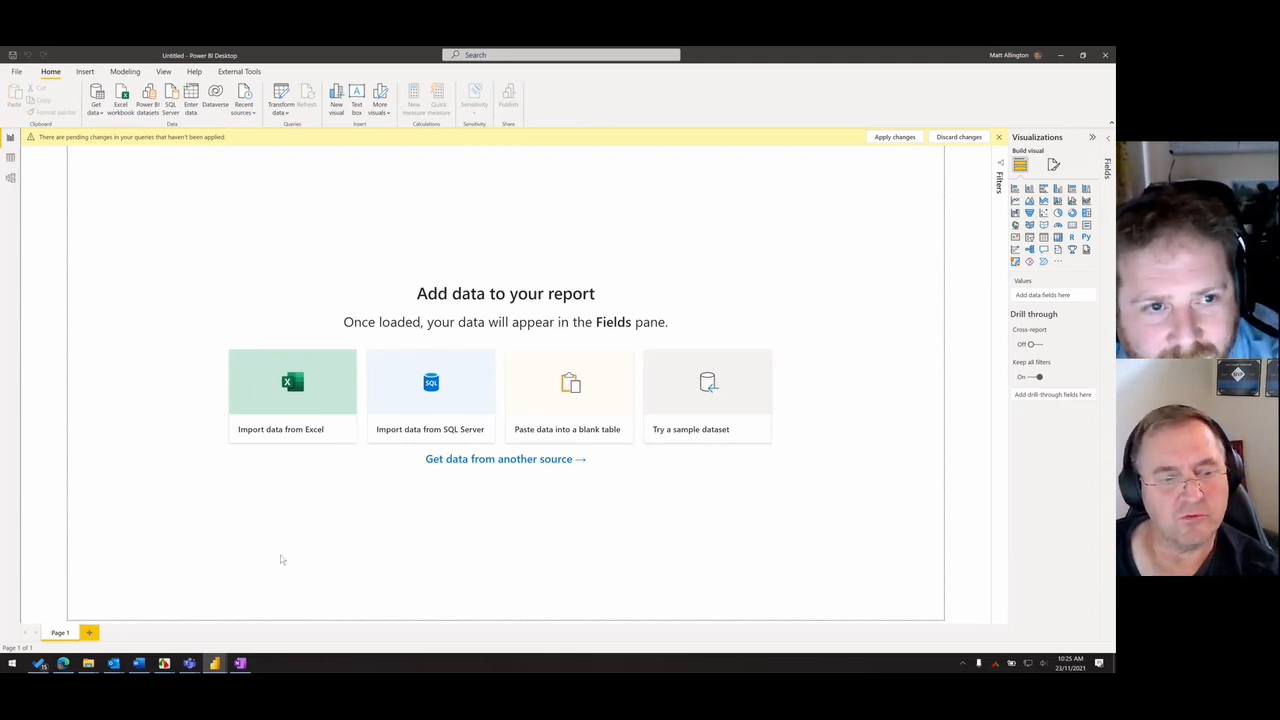
pyautogui.click(13, 664)
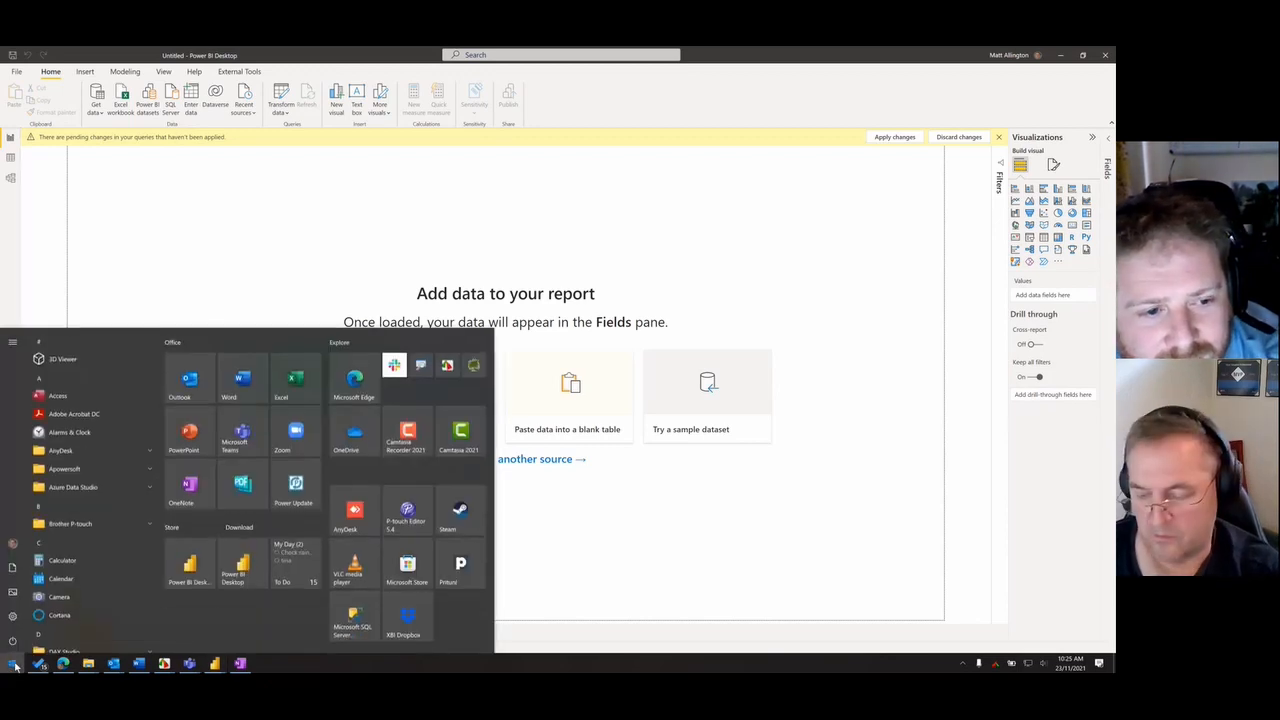
pyautogui.write('note')
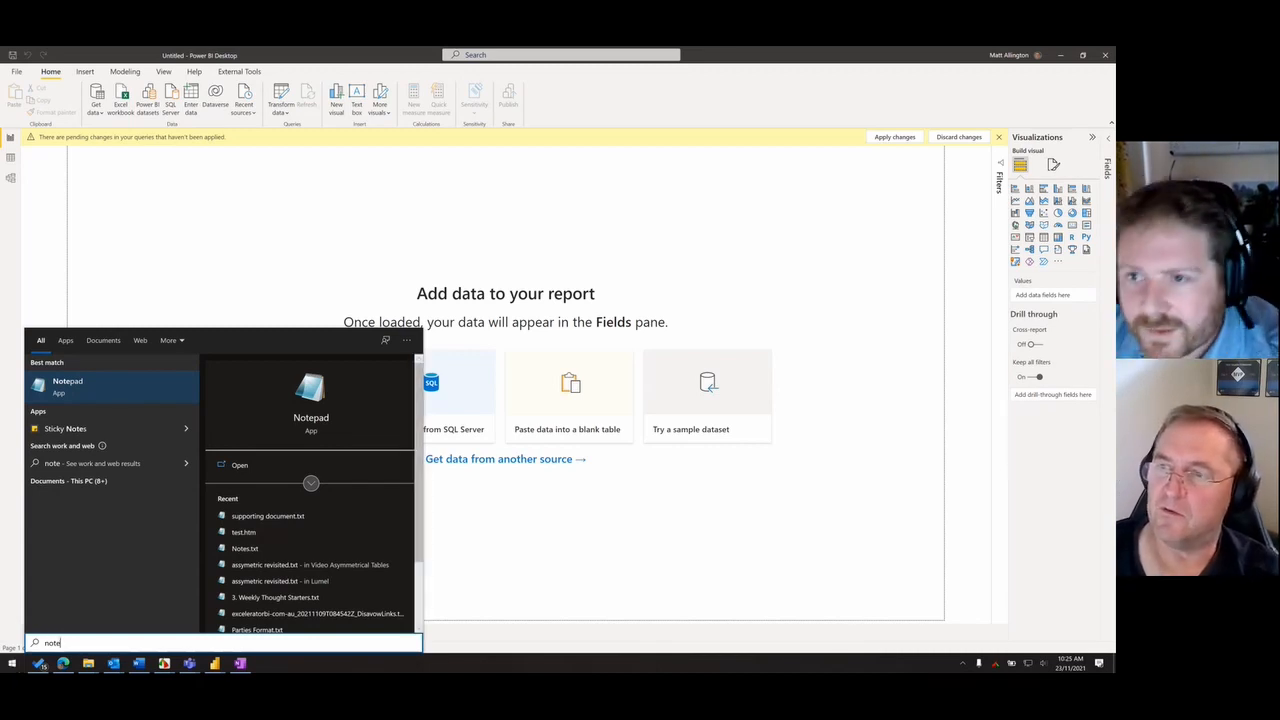
pyautogui.press('Return')
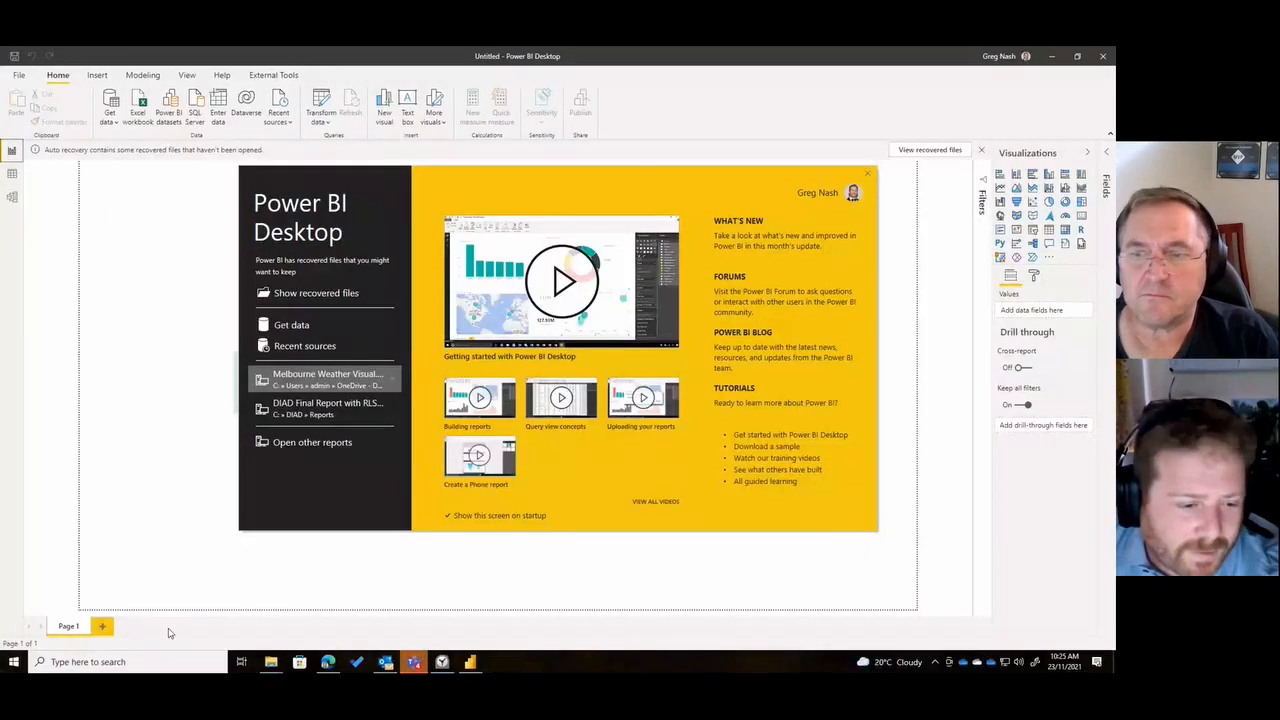
# - Launch PowerPoint by searching for "power" and create a blank presentation
pyautogui.click(14, 662)
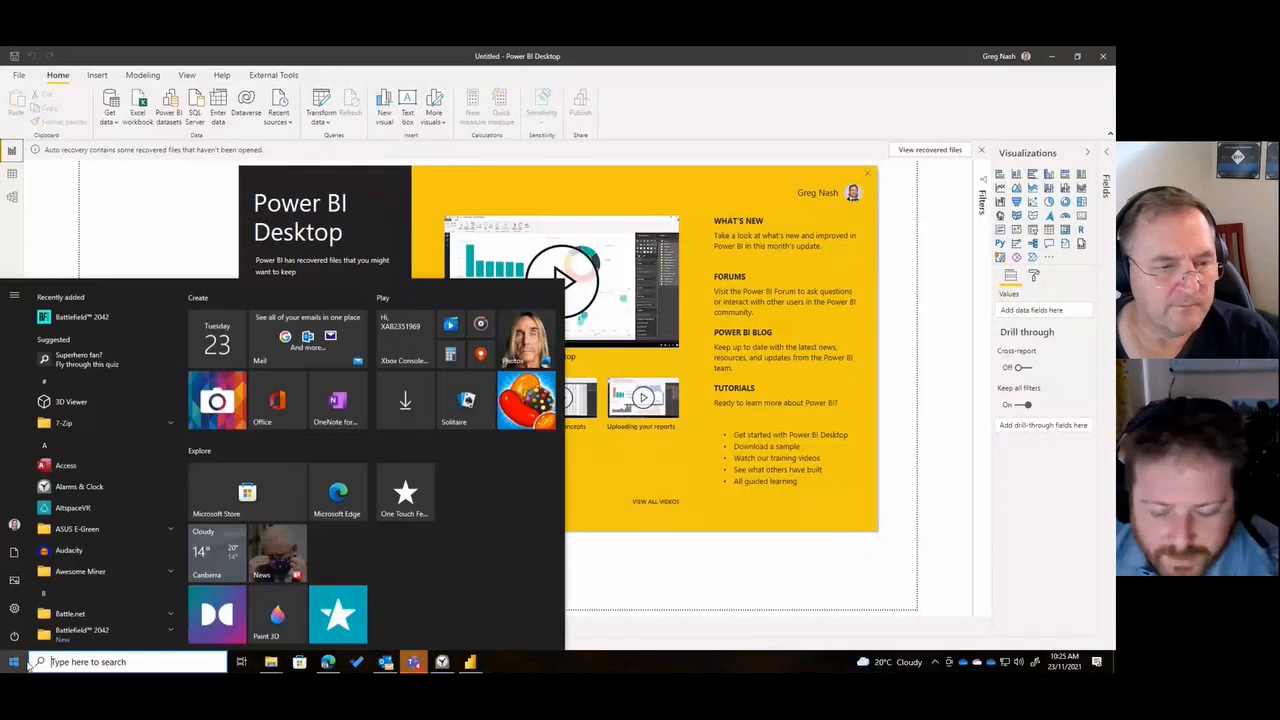
pyautogui.write('power')
pyautogui.press('Down')
pyautogui.press('Down')
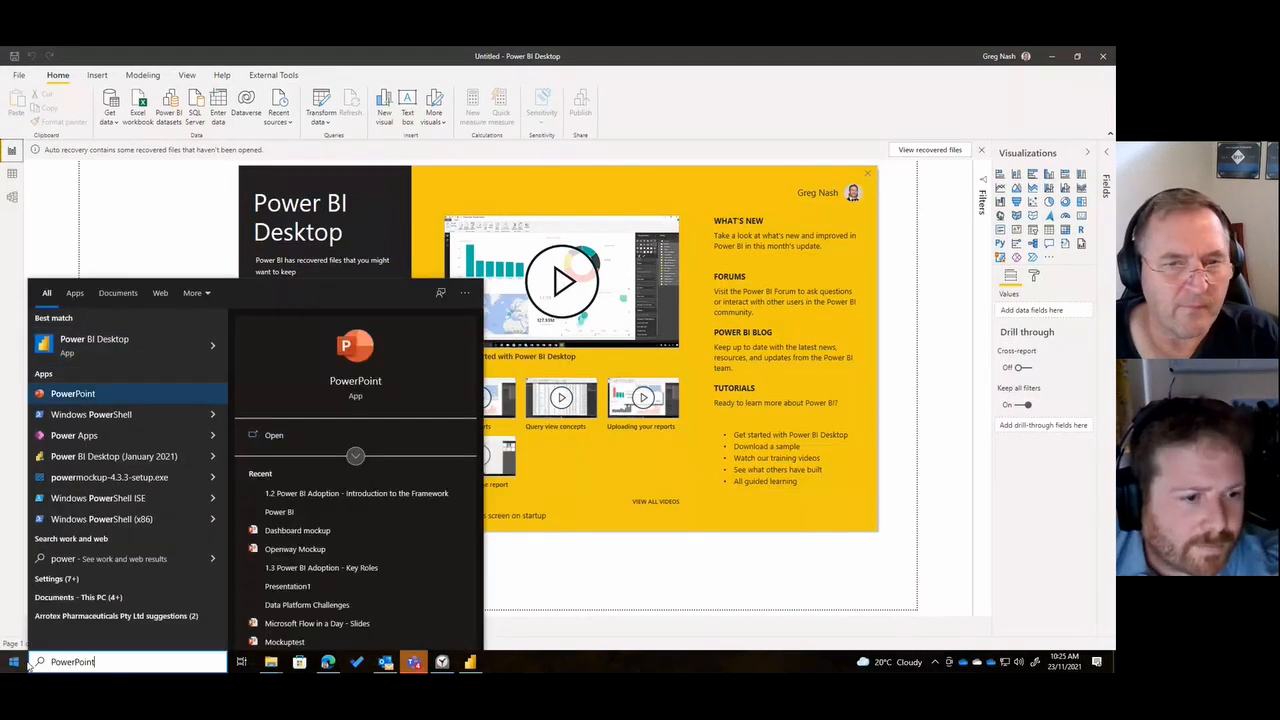
pyautogui.press('Return')
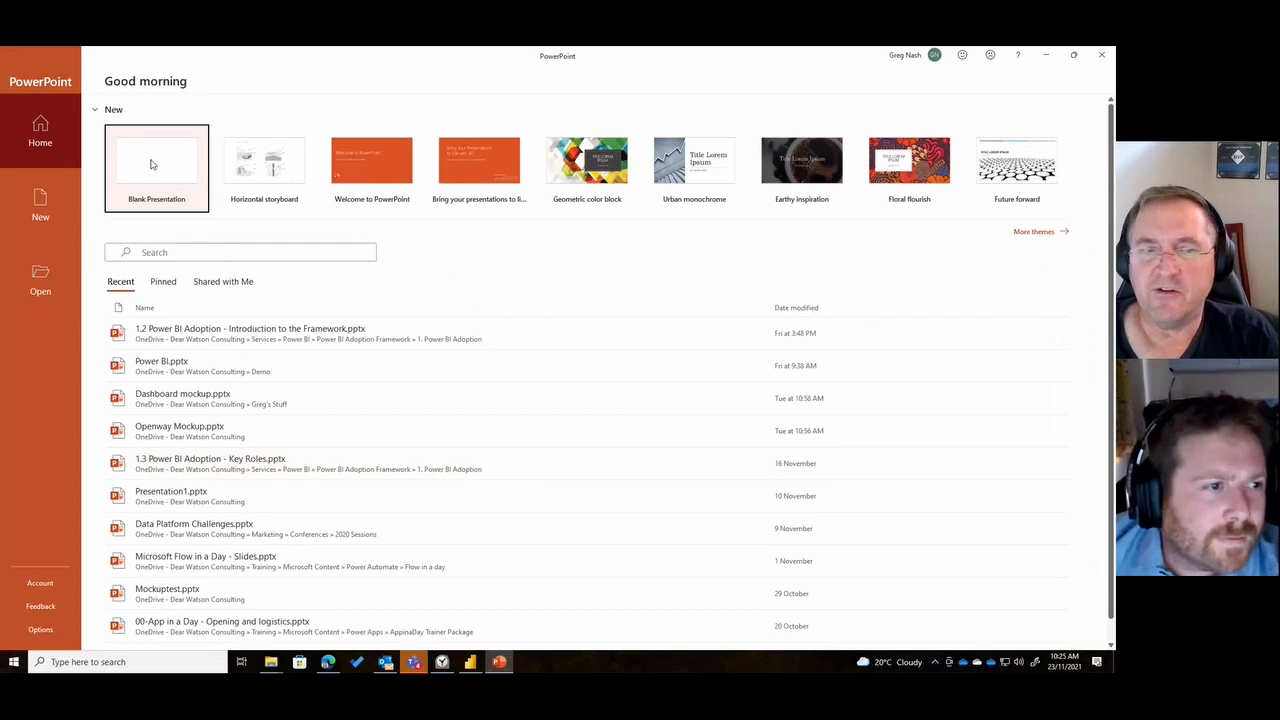
pyautogui.click(152, 164)
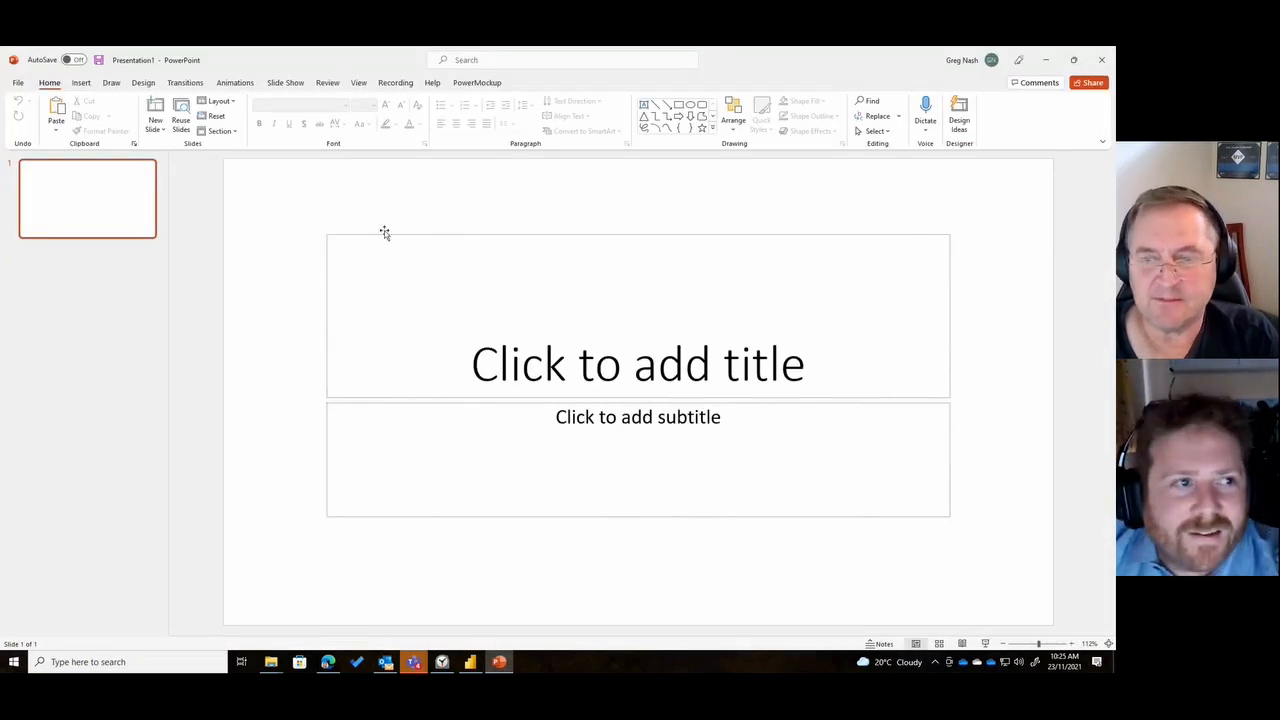
# - Show the PowerMockup Shapes library and close Design Ideas
pyautogui.click(477, 83)
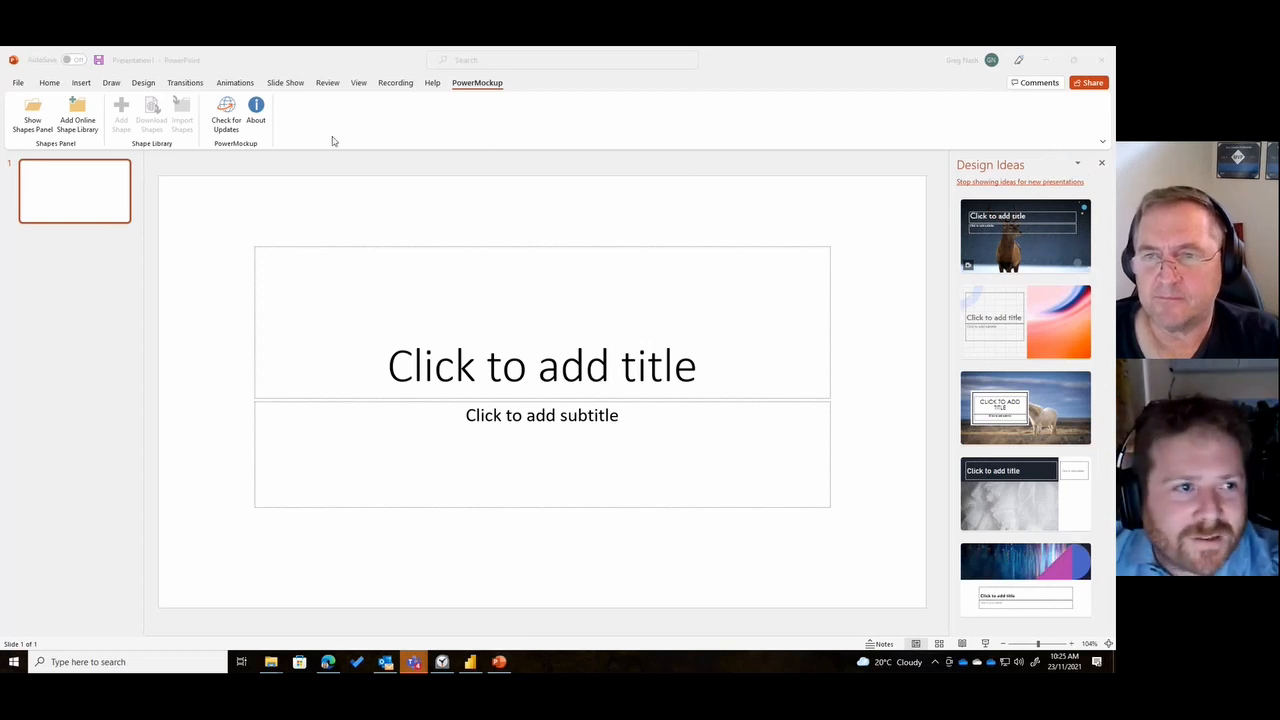
pyautogui.click(32, 112)
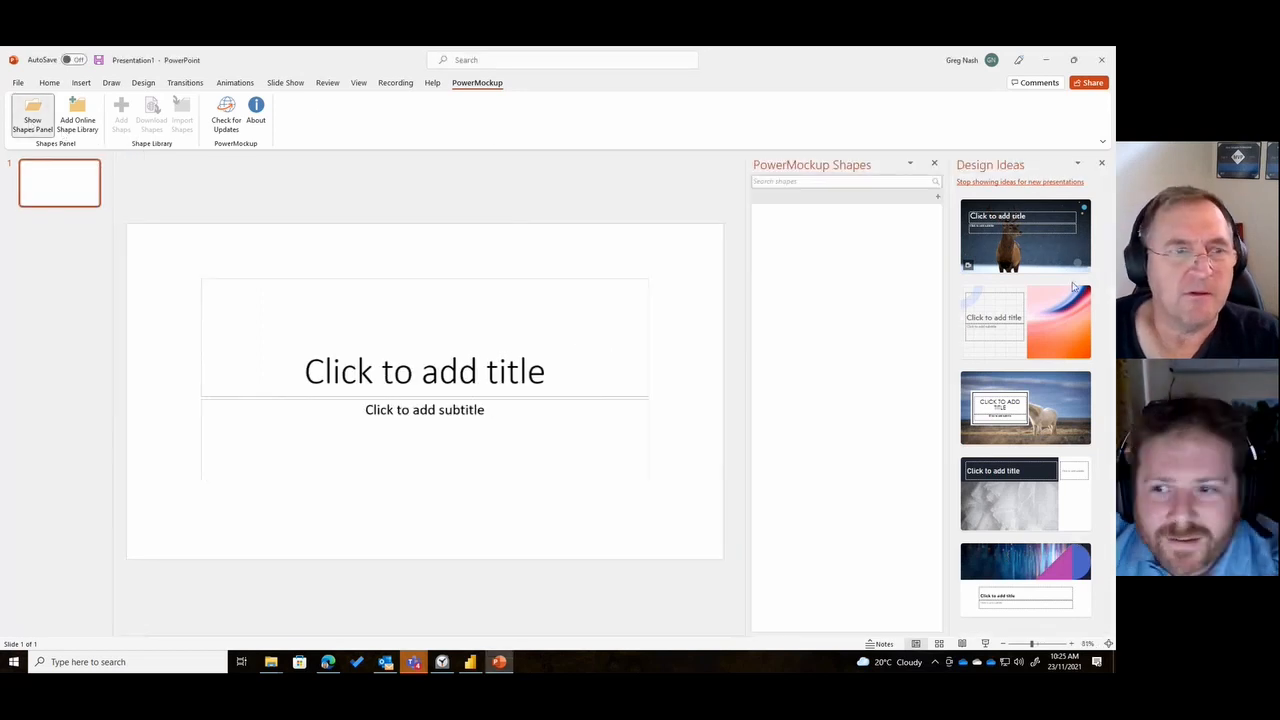
pyautogui.click(1101, 165)
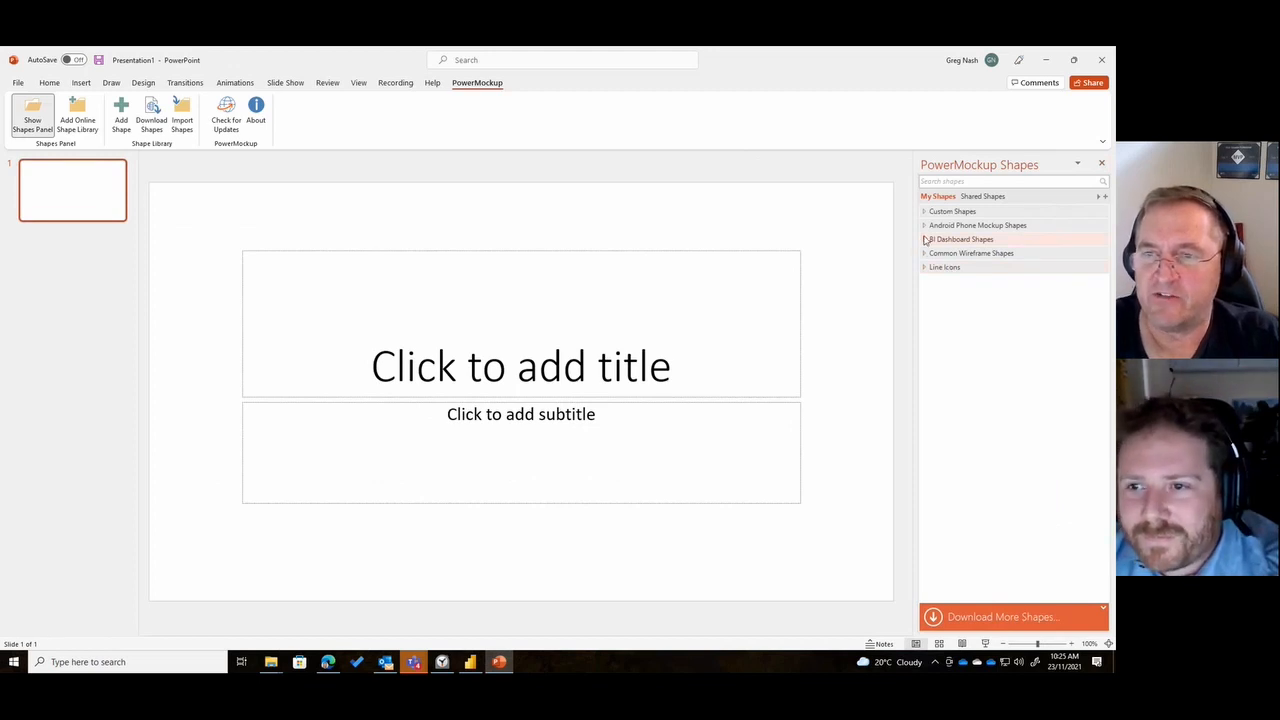
# - Replace the title slide with a new slide and give it the Blank layout
pyautogui.rightClick(366, 263)
pyautogui.click(231, 267)
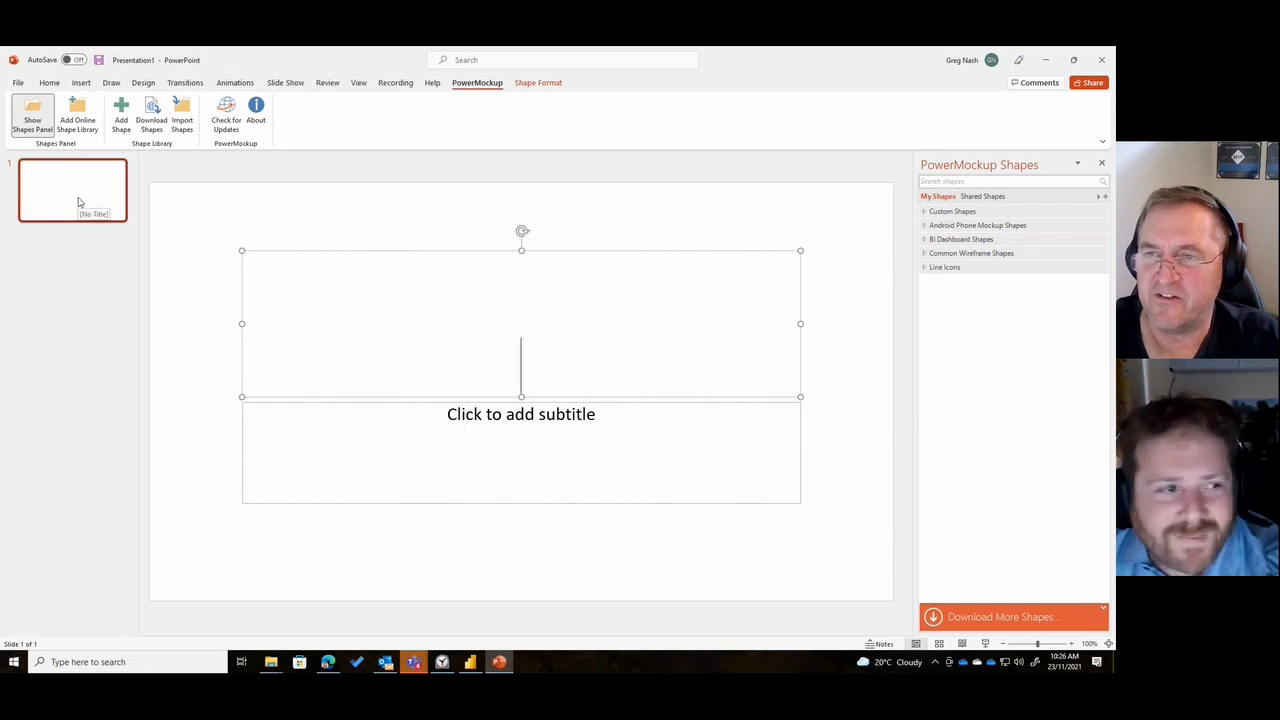
pyautogui.rightClick(79, 200)
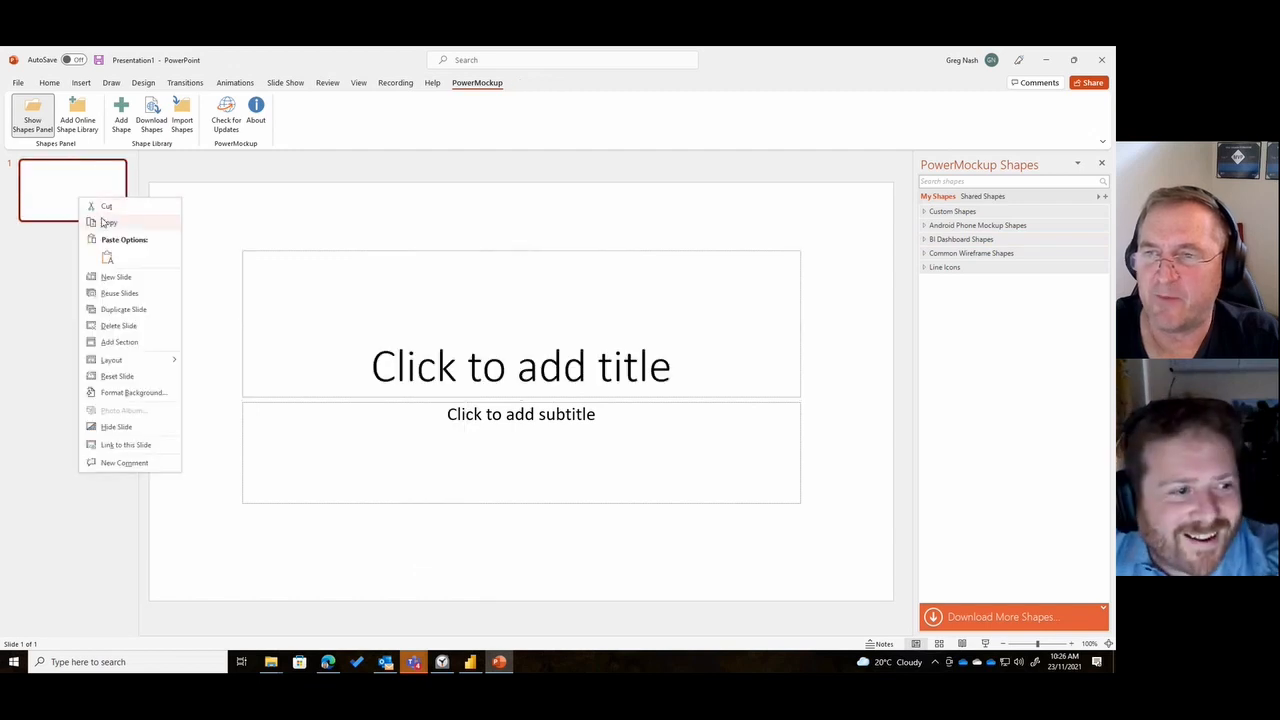
pyautogui.click(118, 326)
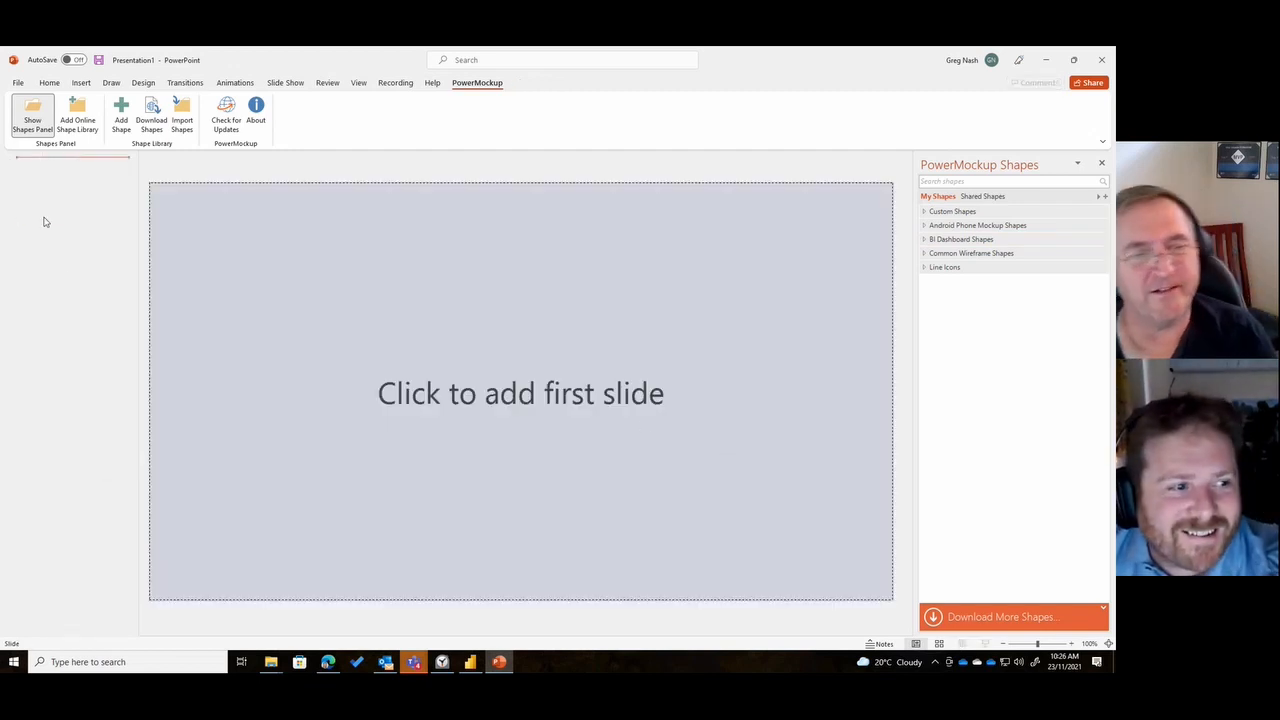
pyautogui.rightClick(80, 207)
pyautogui.click(102, 250)
pyautogui.rightClick(71, 199)
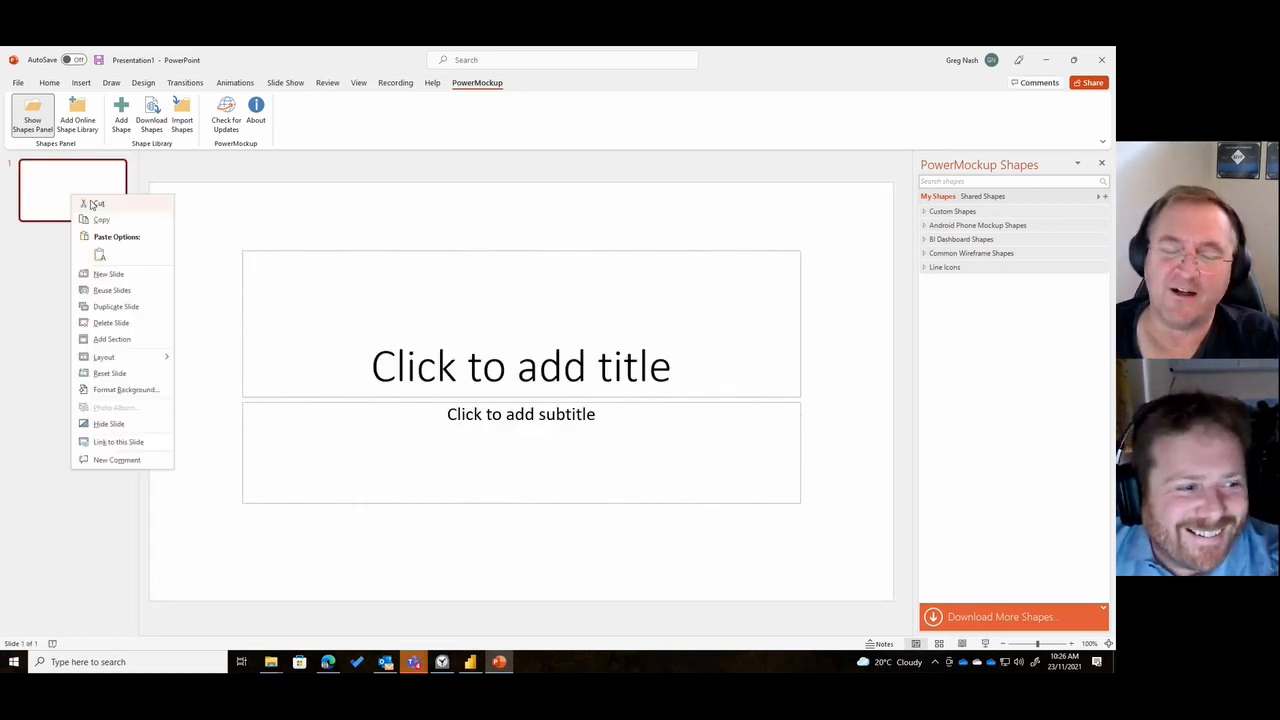
pyautogui.moveTo(155, 360)
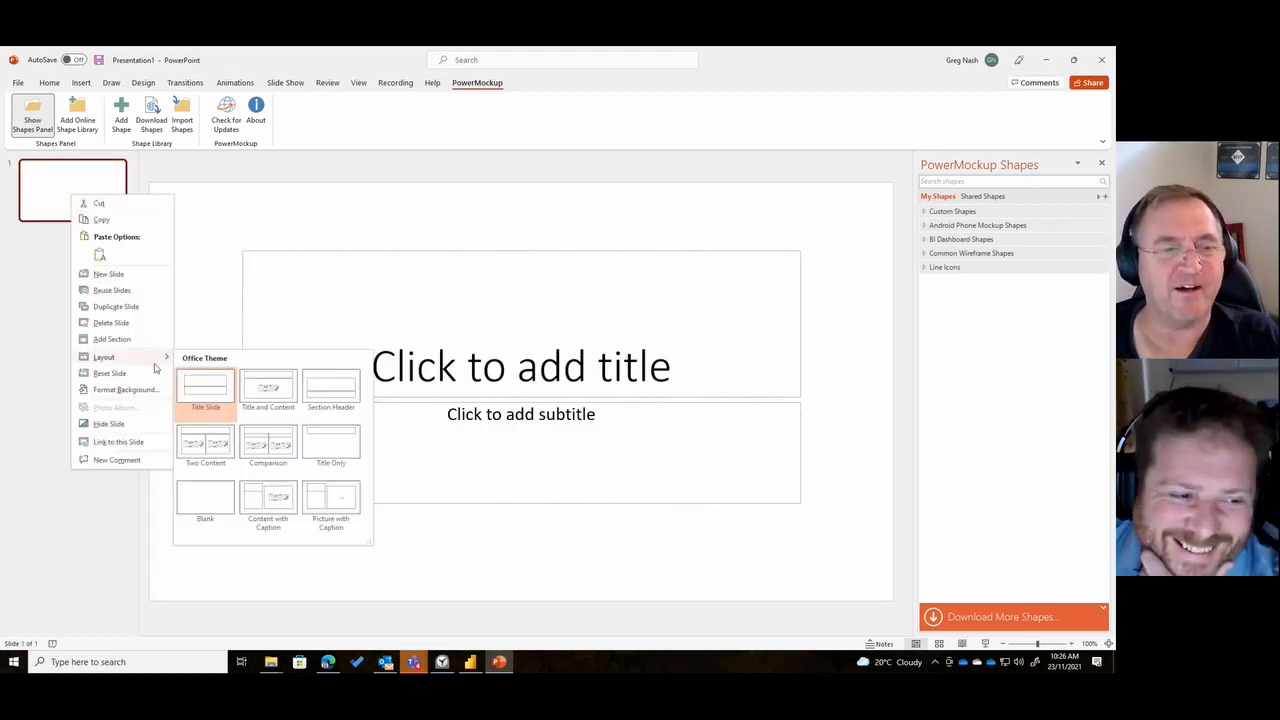
pyautogui.click(197, 498)
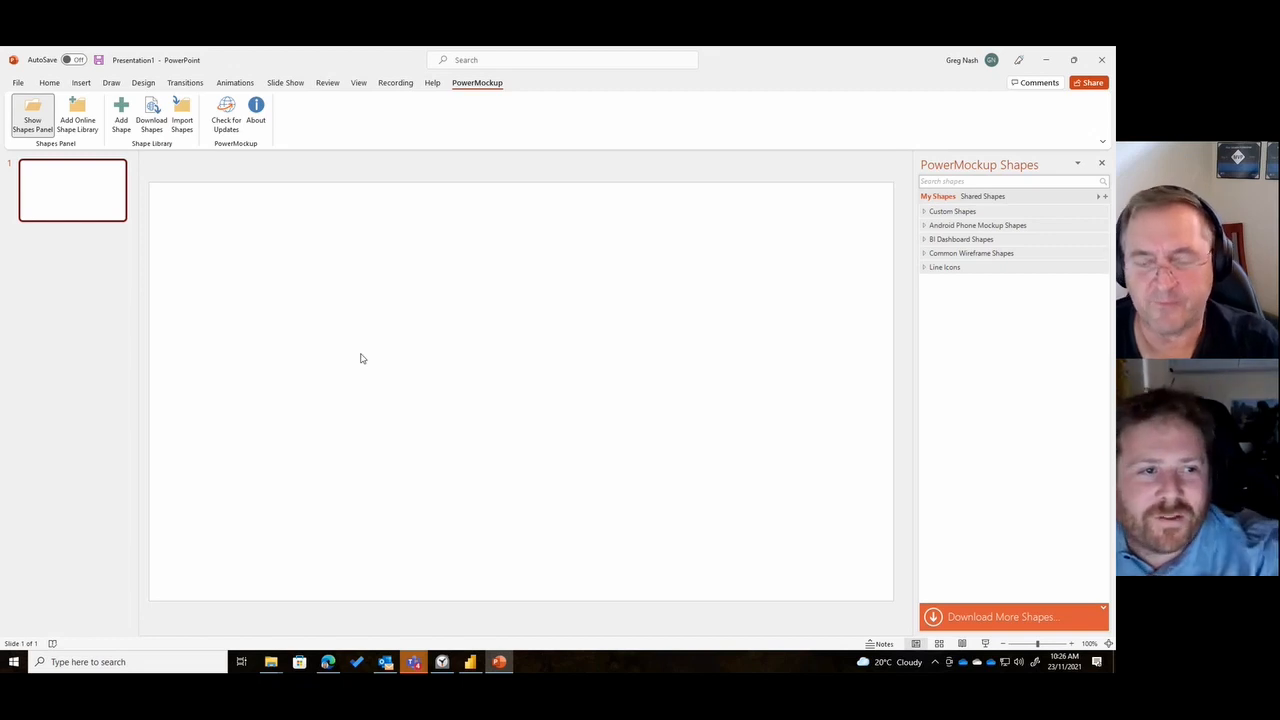
# - Insert the Area Chart from the Large Chart Tiles (2x2) group of BI Dashboard Shapes onto the slide
pyautogui.click(925, 241)
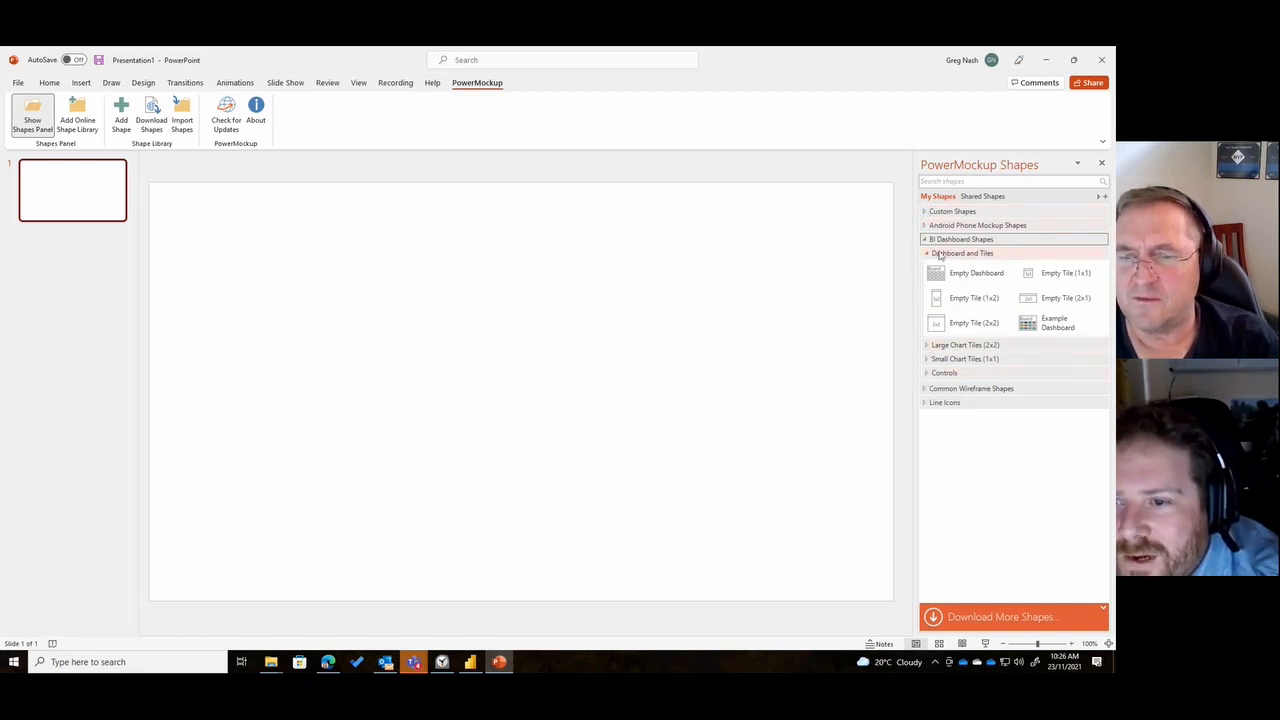
pyautogui.click(965, 344)
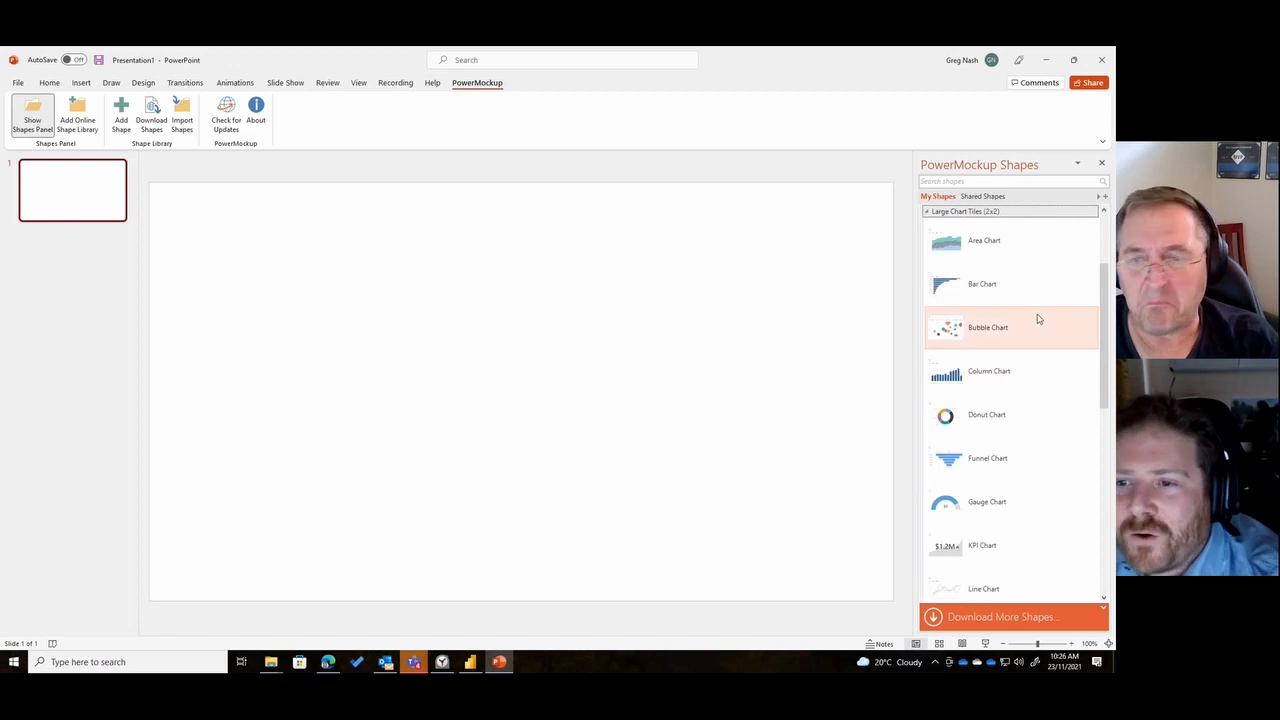
pyautogui.moveTo(1003, 246); pyautogui.dragTo(286, 372)
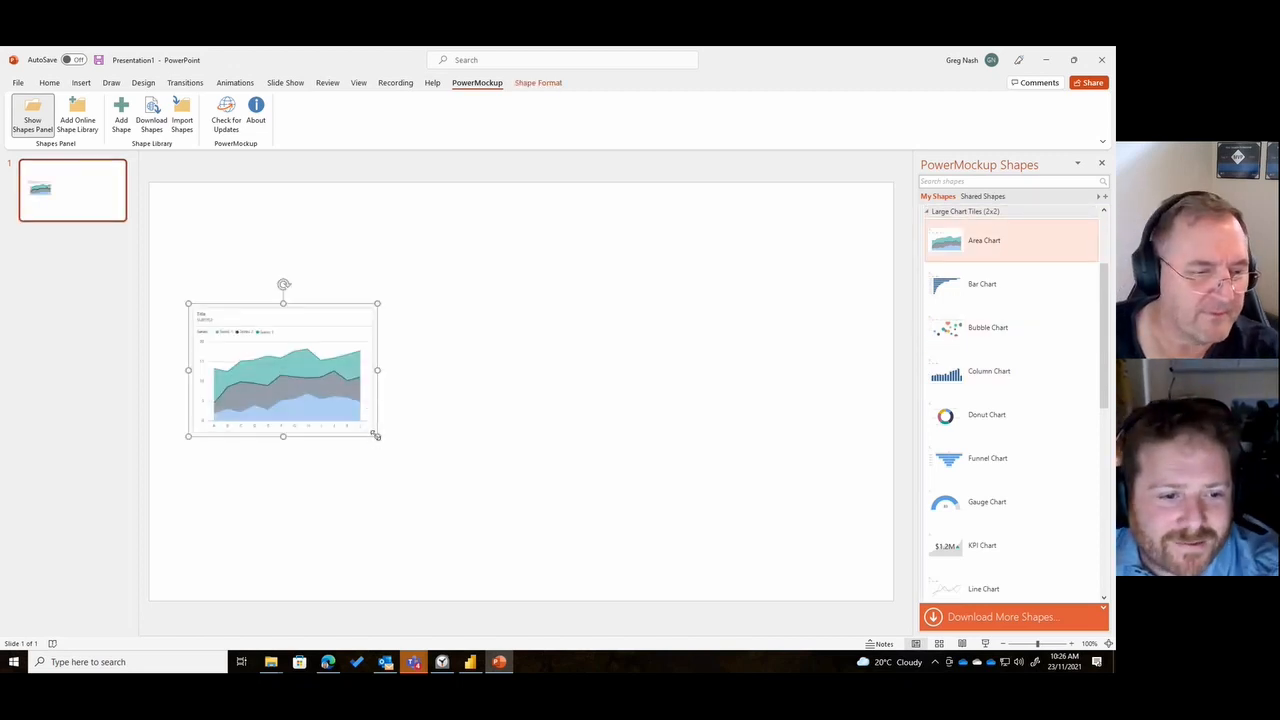
# - Enlarge and widen the area chart to about half the slide width and place it in the slide's upper middle
pyautogui.moveTo(376, 436); pyautogui.dragTo(507, 532)
pyautogui.moveTo(405, 328); pyautogui.dragTo(473, 240)
pyautogui.moveTo(578, 217); pyautogui.dragTo(575, 229)
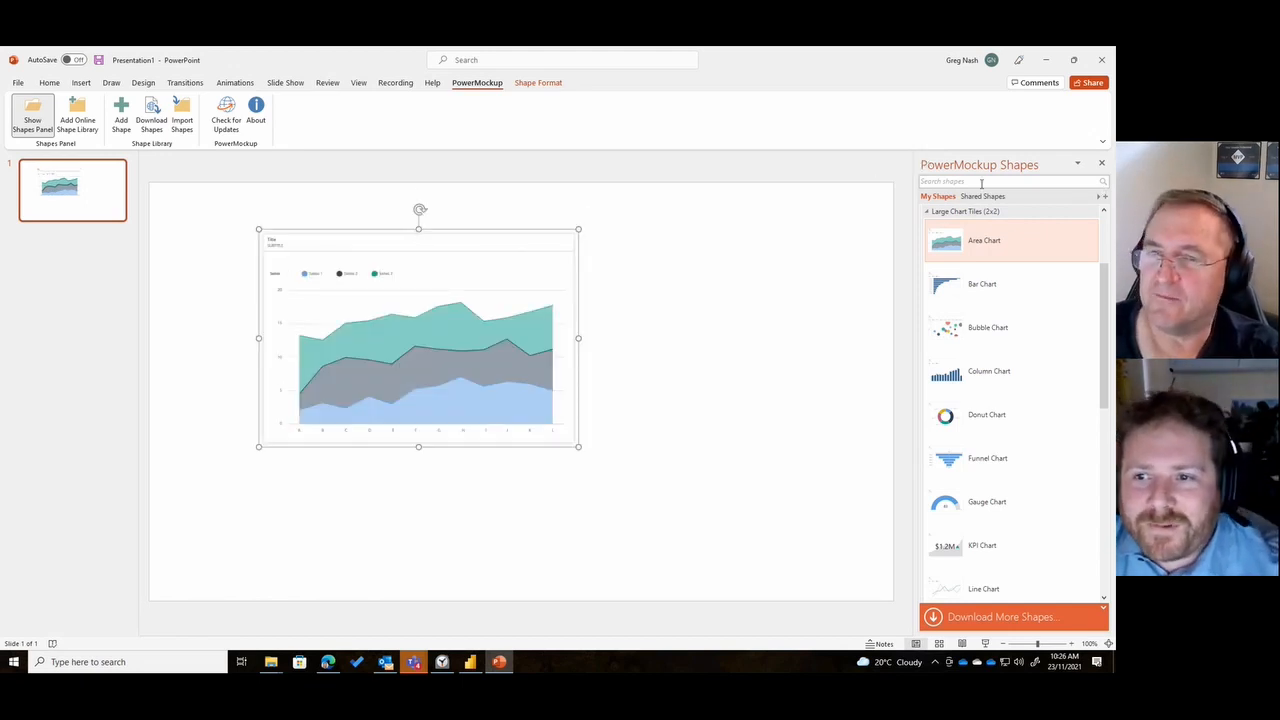
pyautogui.moveTo(577, 338); pyautogui.dragTo(686, 339)
pyautogui.moveTo(514, 237); pyautogui.dragTo(506, 222)
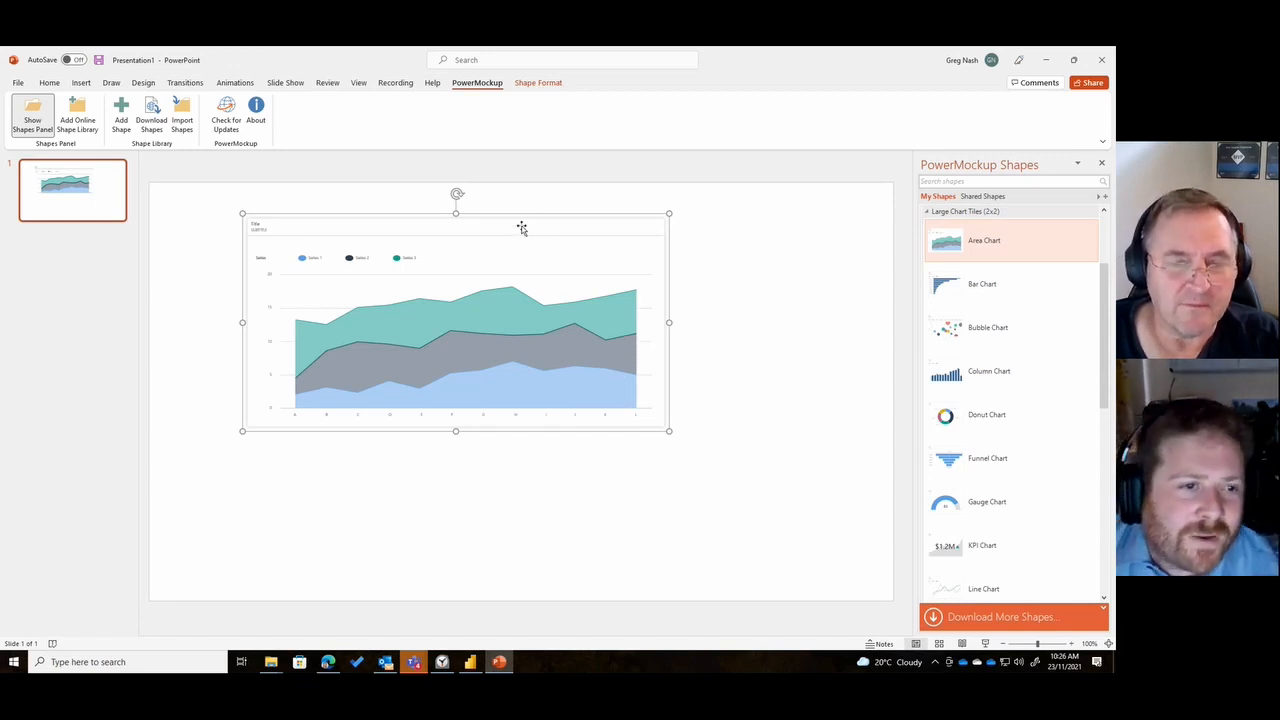
pyautogui.moveTo(520, 226); pyautogui.dragTo(552, 218)
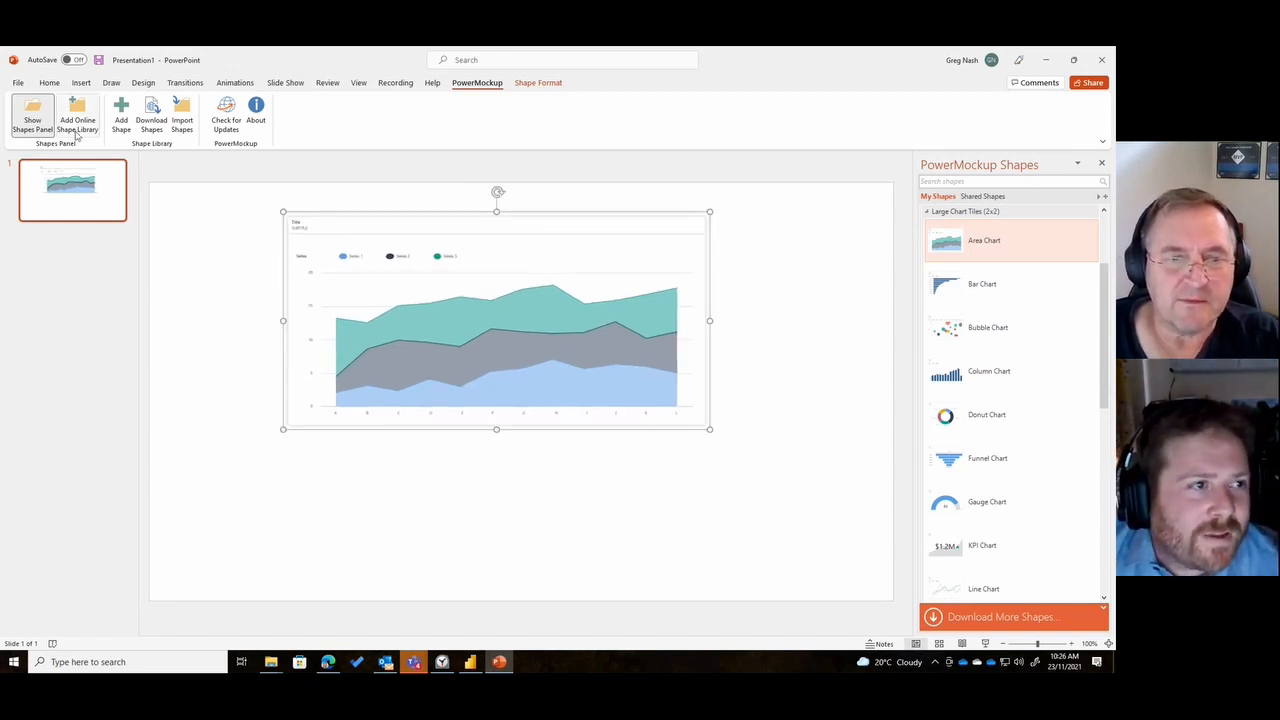
pyautogui.click(284, 518)
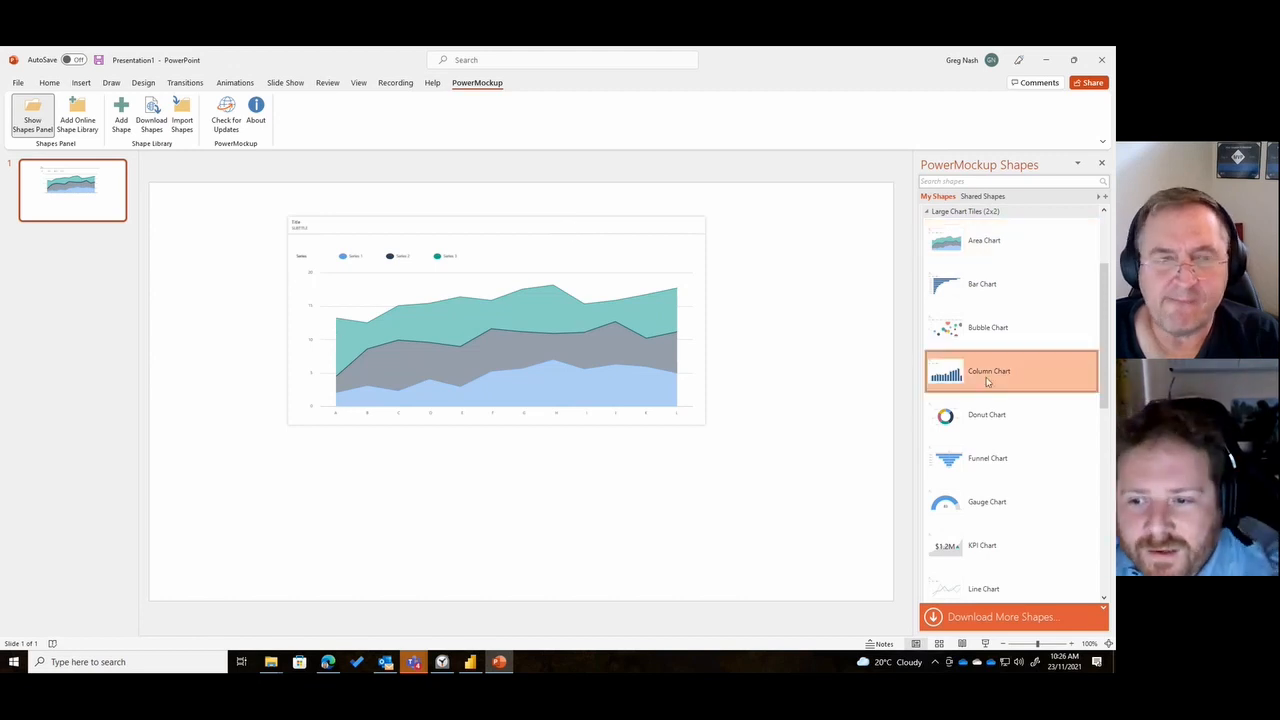
# - Insert a large Column Chart tile below the area chart, widen it to about the same width and align it
pyautogui.moveTo(988, 373); pyautogui.dragTo(329, 551)
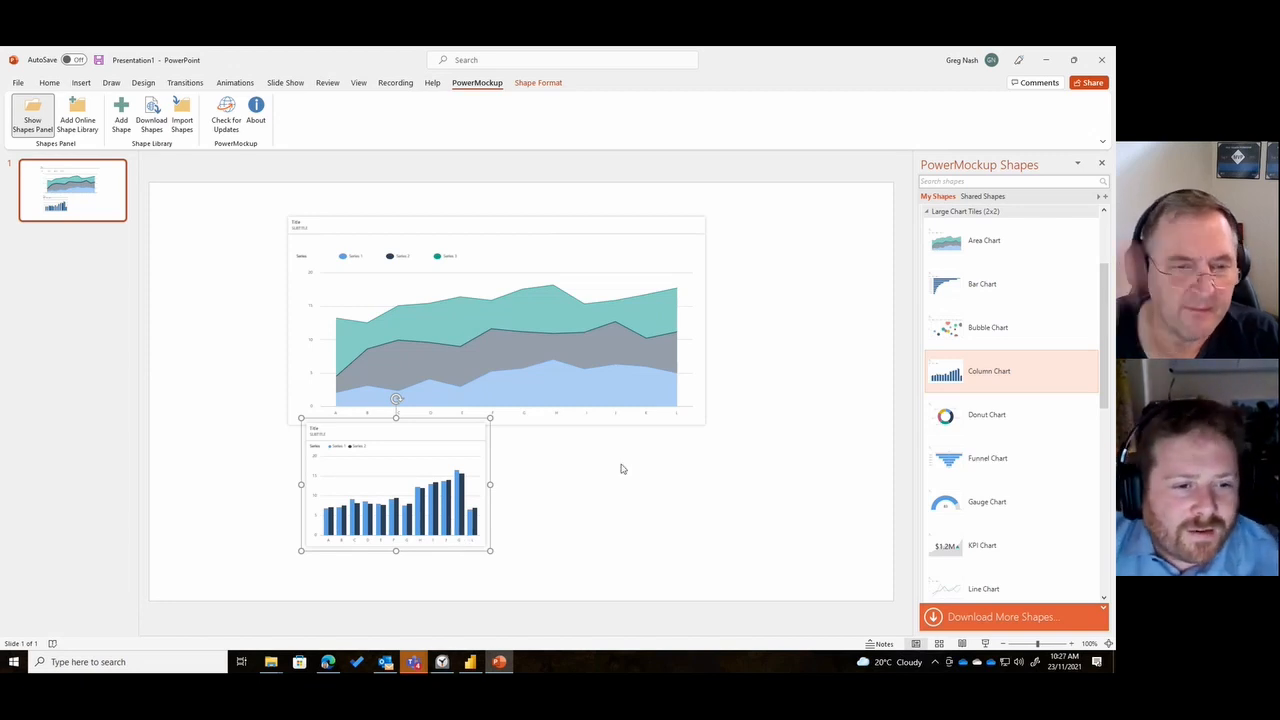
pyautogui.moveTo(490, 418); pyautogui.dragTo(713, 413)
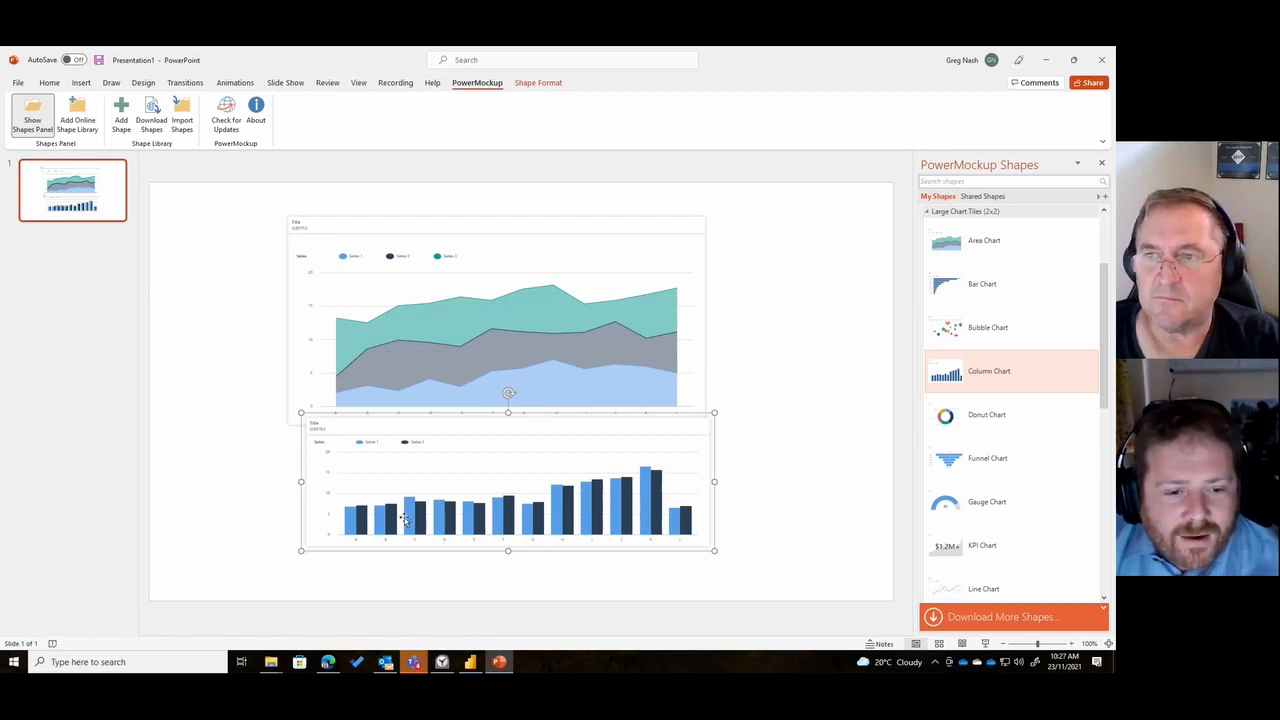
pyautogui.moveTo(440, 424); pyautogui.dragTo(423, 451)
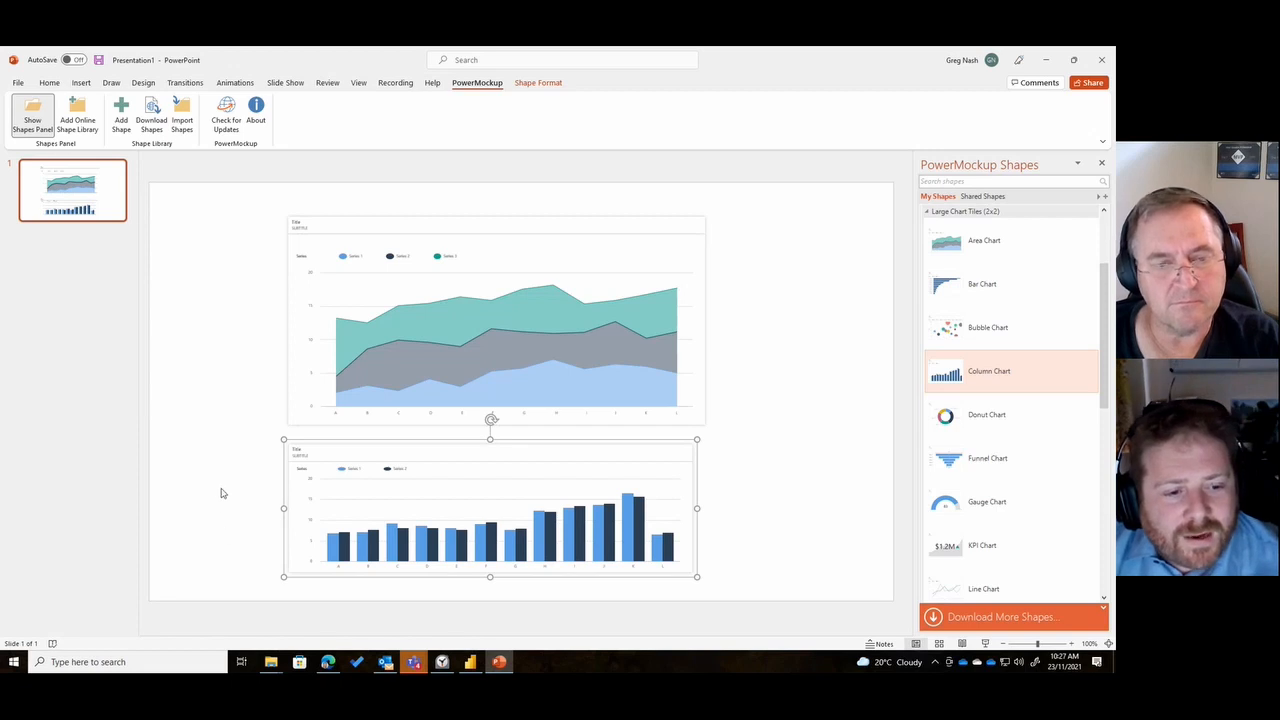
pyautogui.moveTo(484, 461); pyautogui.dragTo(488, 442)
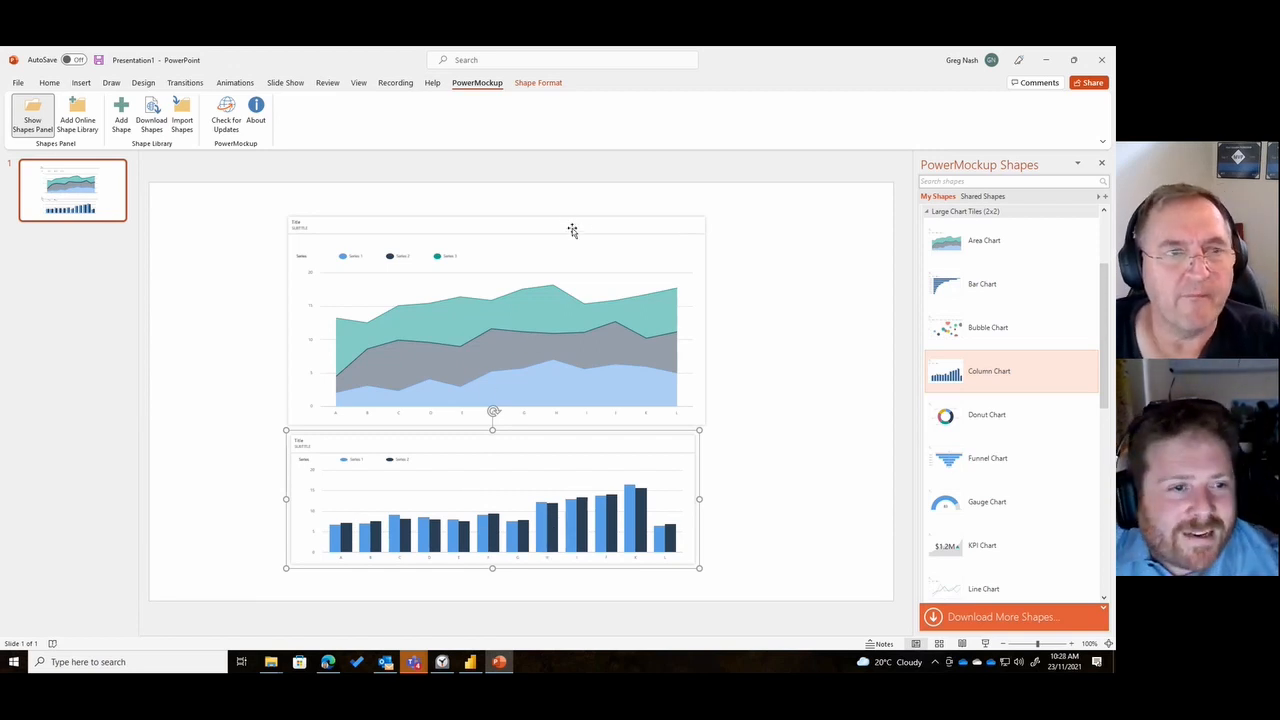
# - Move the area chart to the slide's top edge and make the column chart below it taller
pyautogui.moveTo(571, 229); pyautogui.dragTo(572, 200)
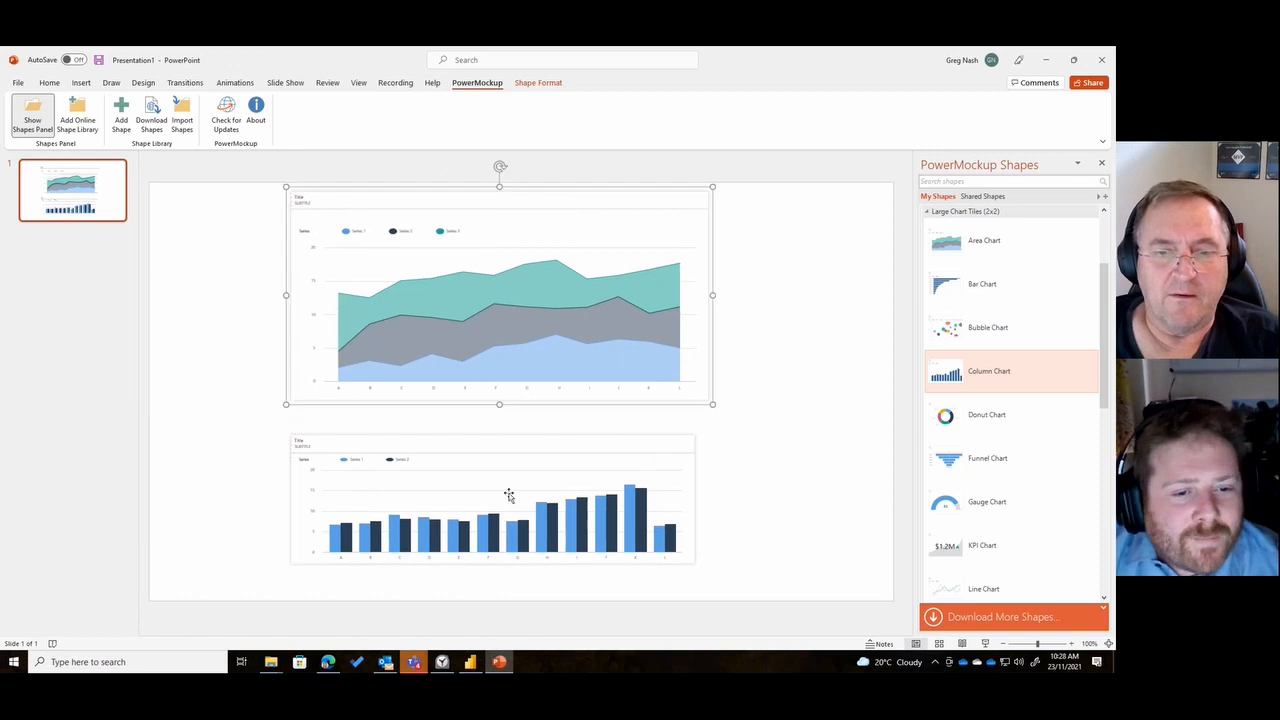
pyautogui.click(508, 455)
pyautogui.moveTo(492, 430); pyautogui.dragTo(512, 414)
pyautogui.click(787, 365)
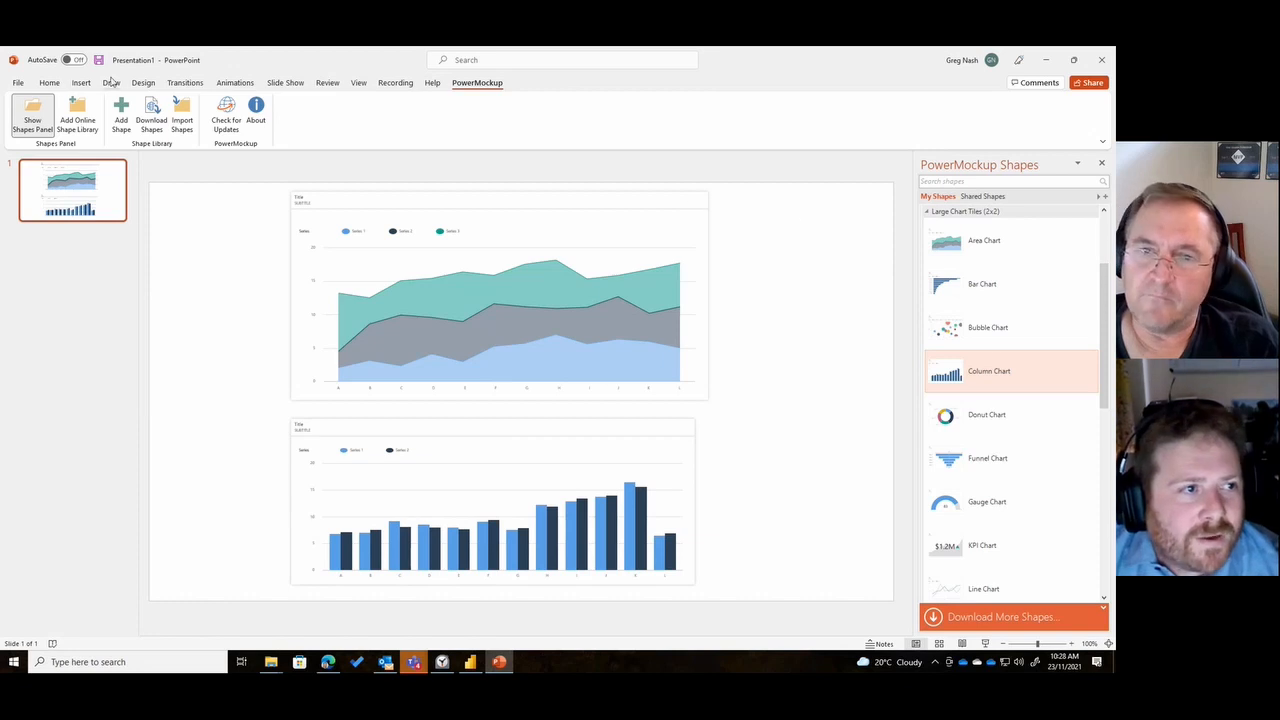
# - Delete the area chart from the slide
pyautogui.click(49, 85)
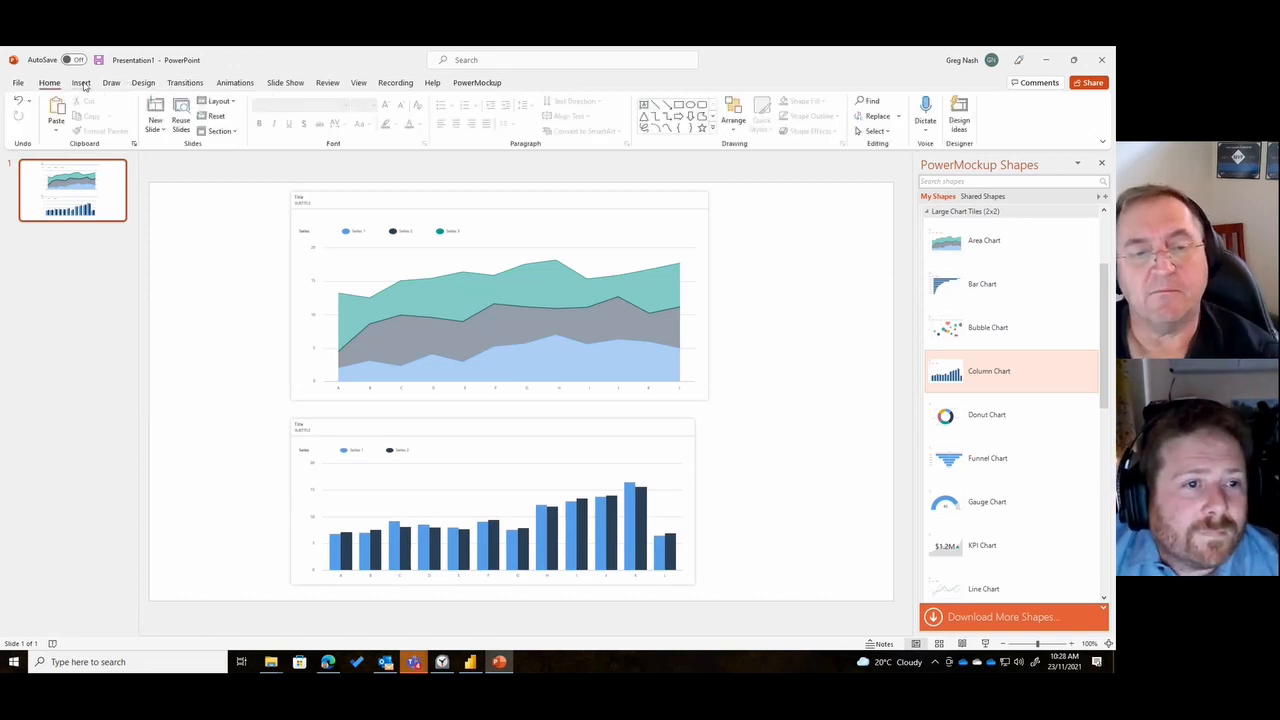
pyautogui.click(535, 195)
pyautogui.press('Delete')
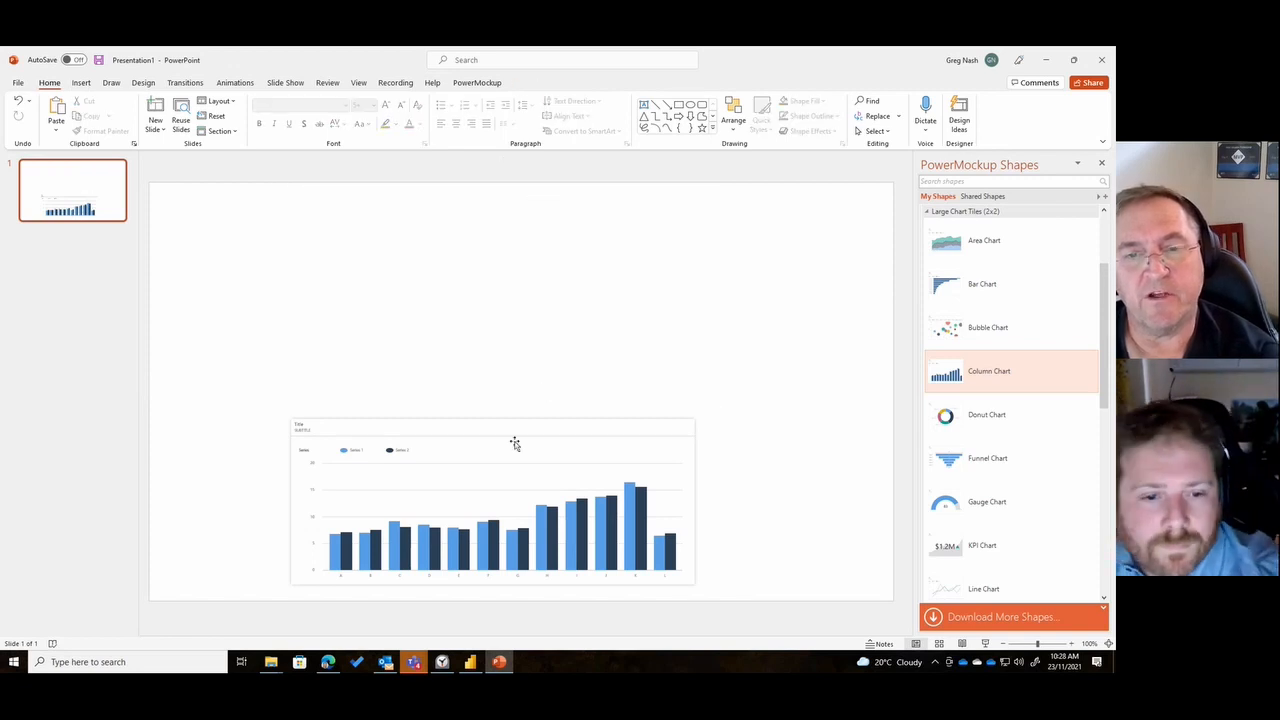
# - Move the column chart to the upper middle of the slide and make it taller
pyautogui.moveTo(514, 443); pyautogui.dragTo(515, 246)
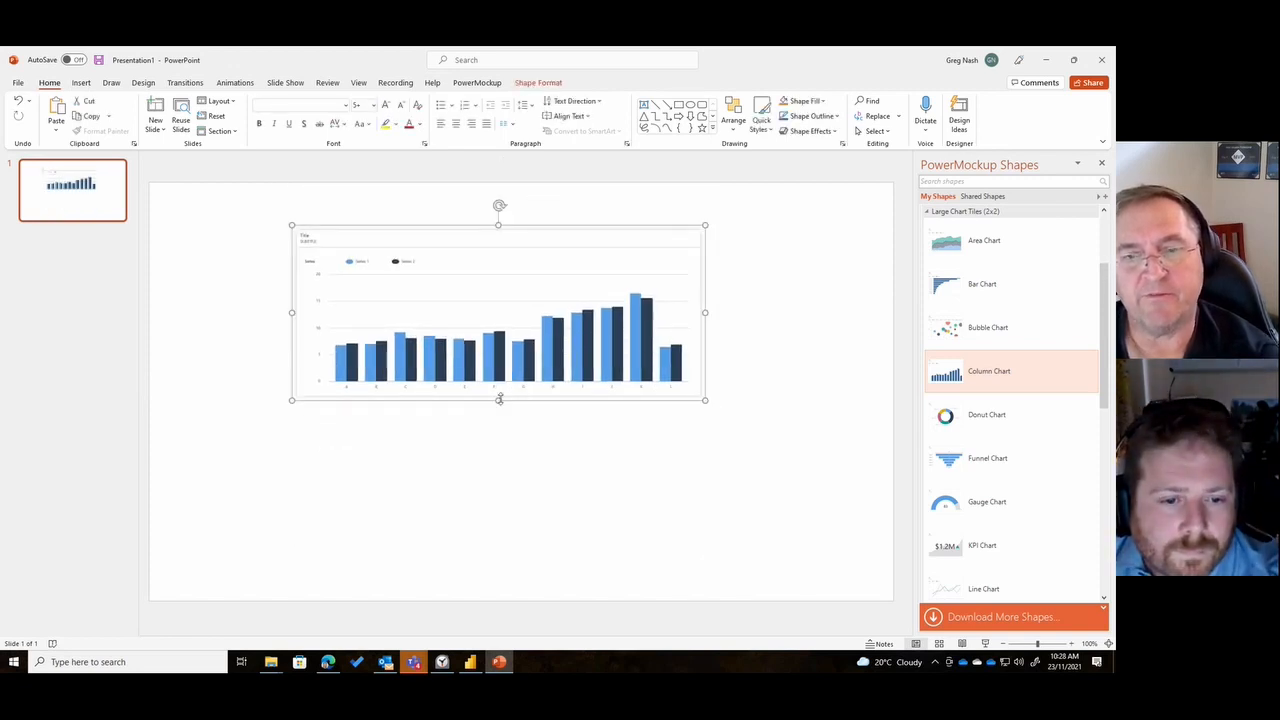
pyautogui.moveTo(499, 399); pyautogui.dragTo(499, 460)
pyautogui.click(523, 503)
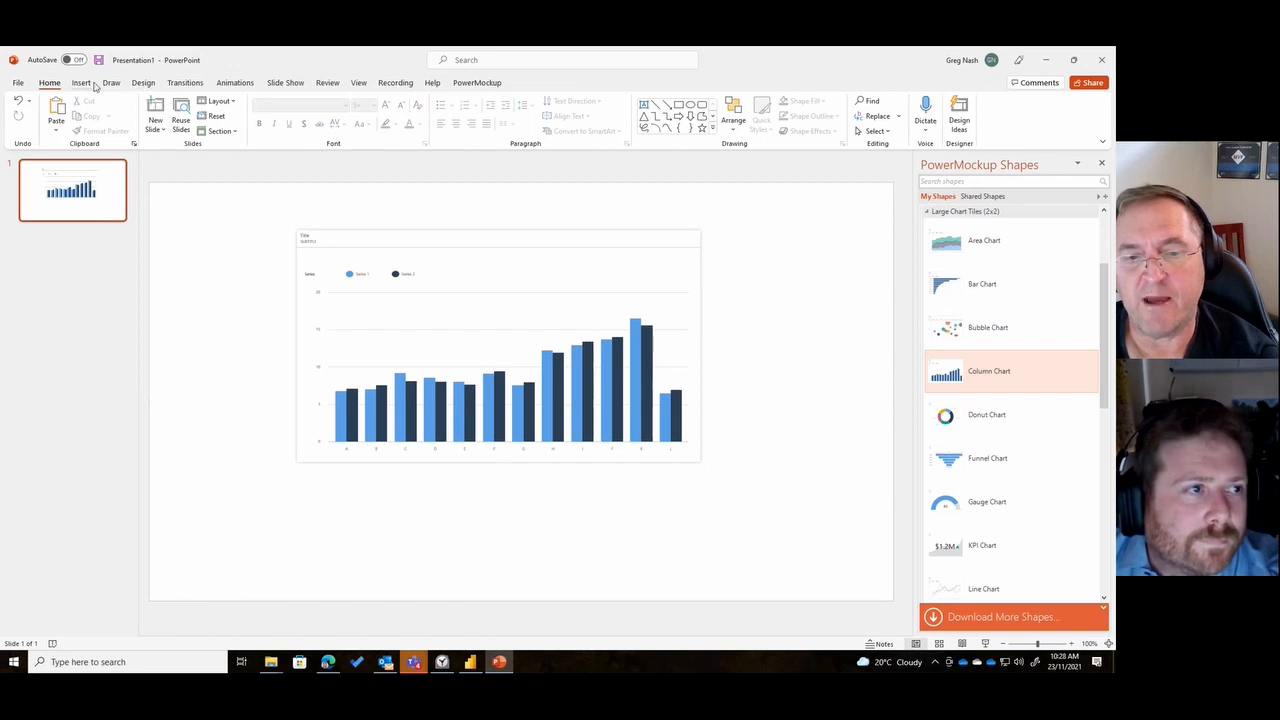
pyautogui.moveTo(480, 234); pyautogui.dragTo(511, 214)
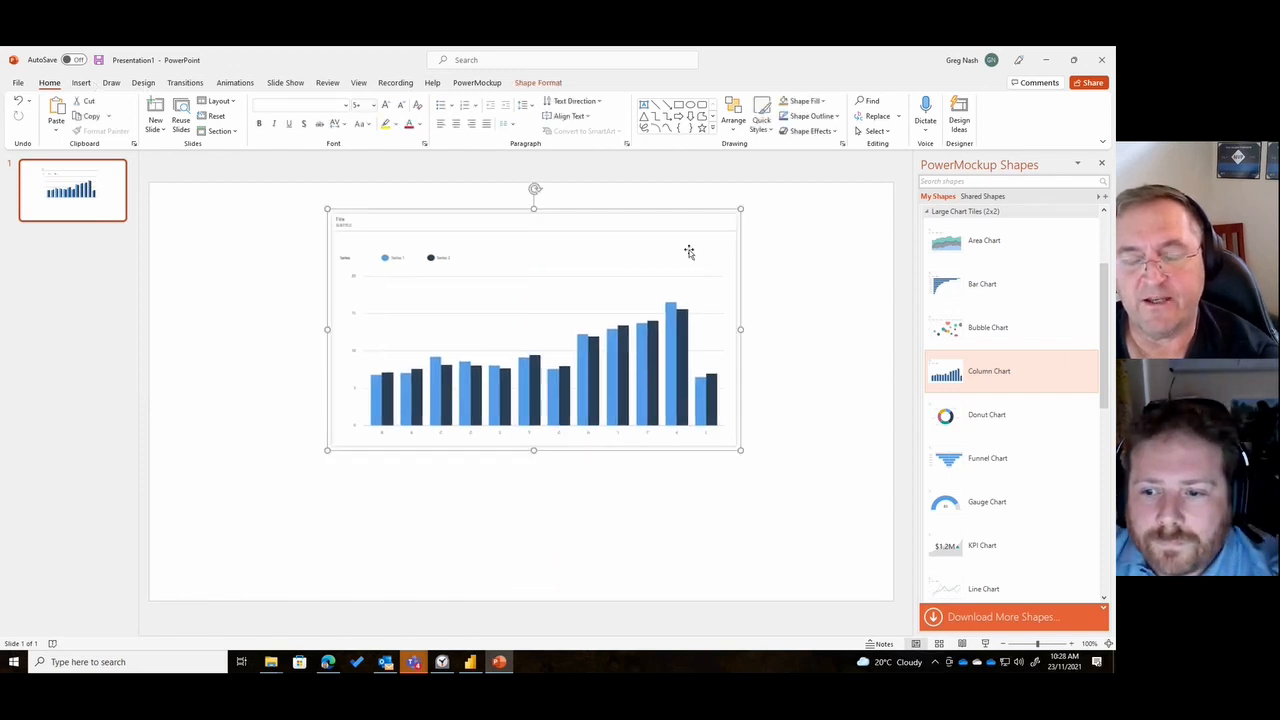
# - Insert a large KPI Chart tile, shrink it into the slide's upper-left corner, and align the column chart level beside it
pyautogui.scroll(-3, 1036, 406)
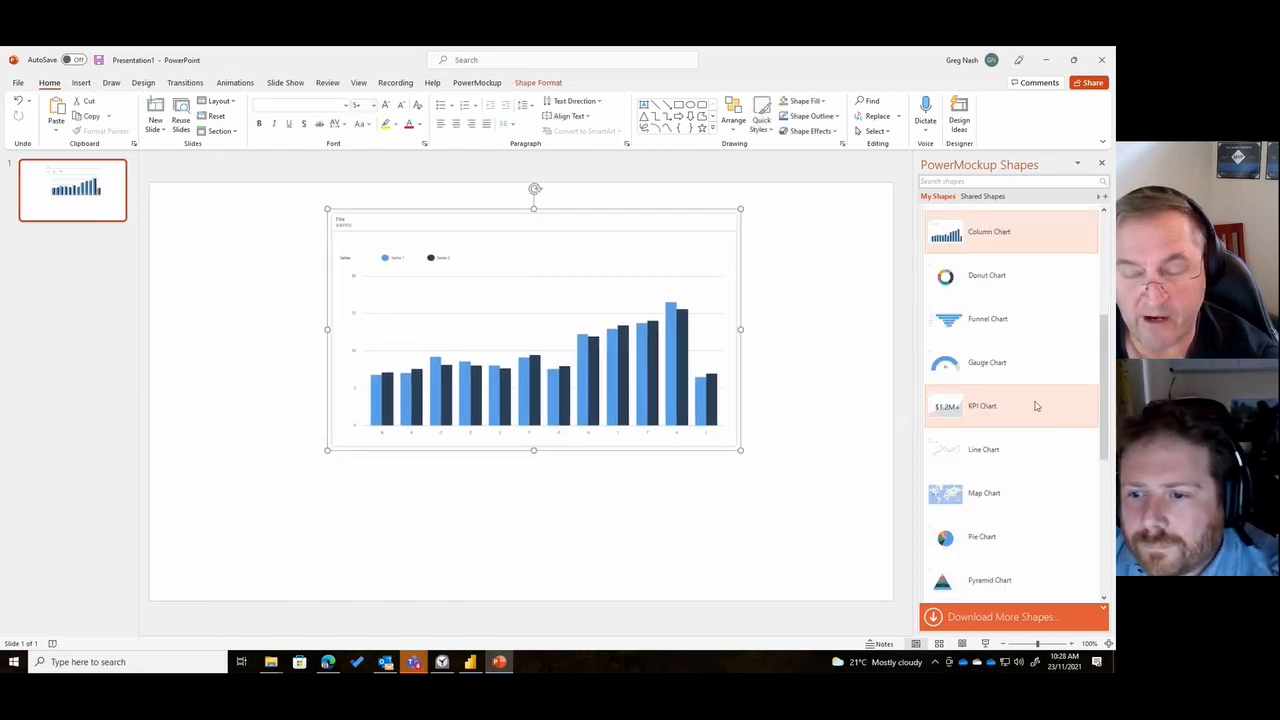
pyautogui.click(1036, 406)
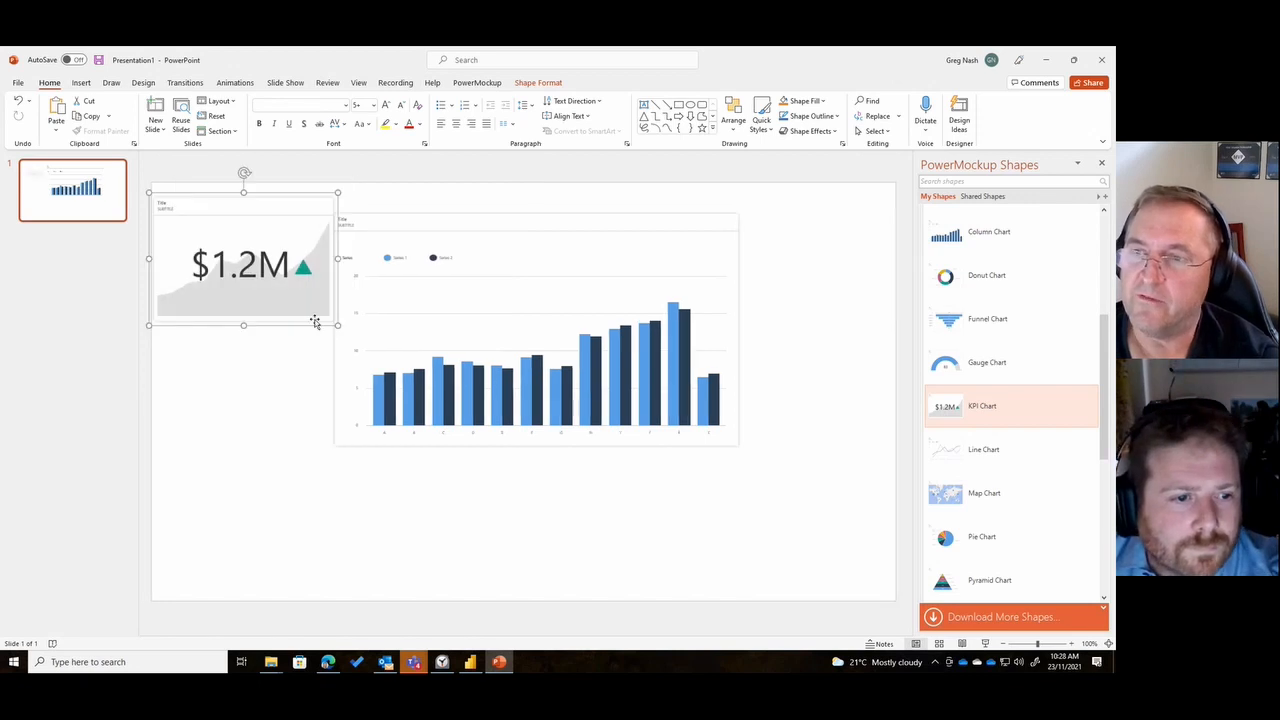
pyautogui.moveTo(337, 324); pyautogui.dragTo(286, 288)
pyautogui.moveTo(239, 217); pyautogui.dragTo(251, 220)
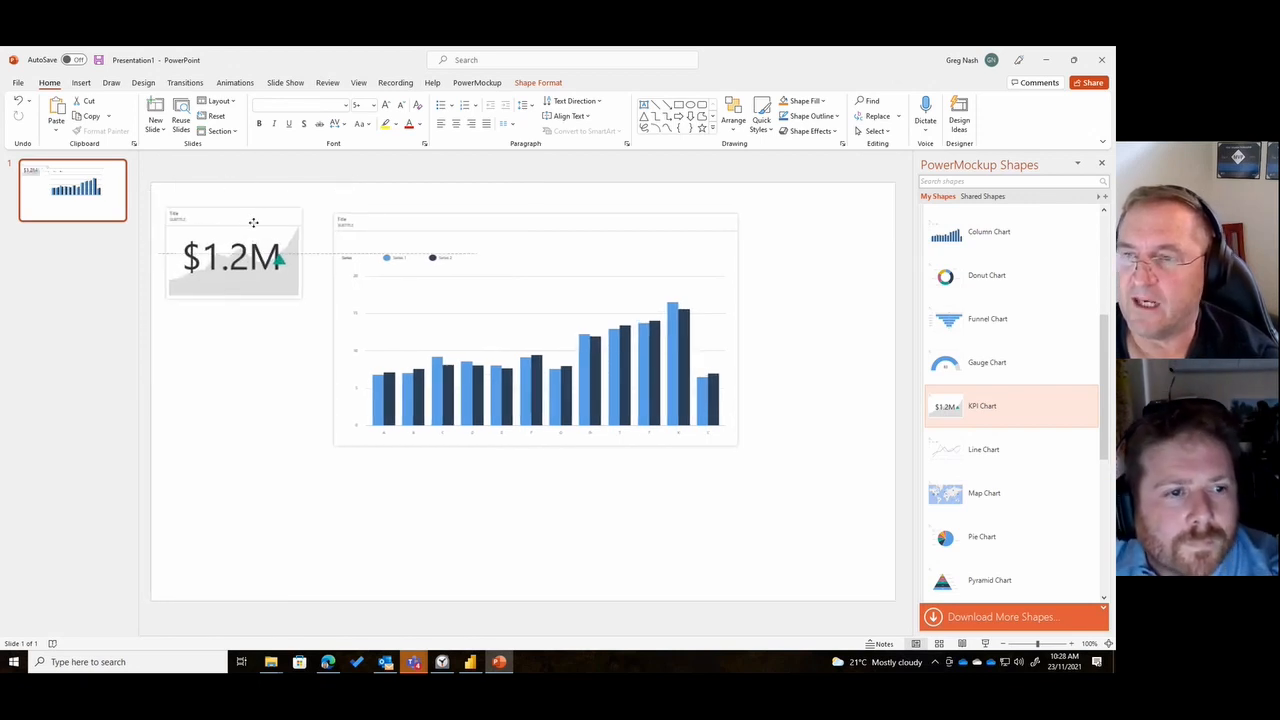
pyautogui.moveTo(614, 220); pyautogui.dragTo(603, 211)
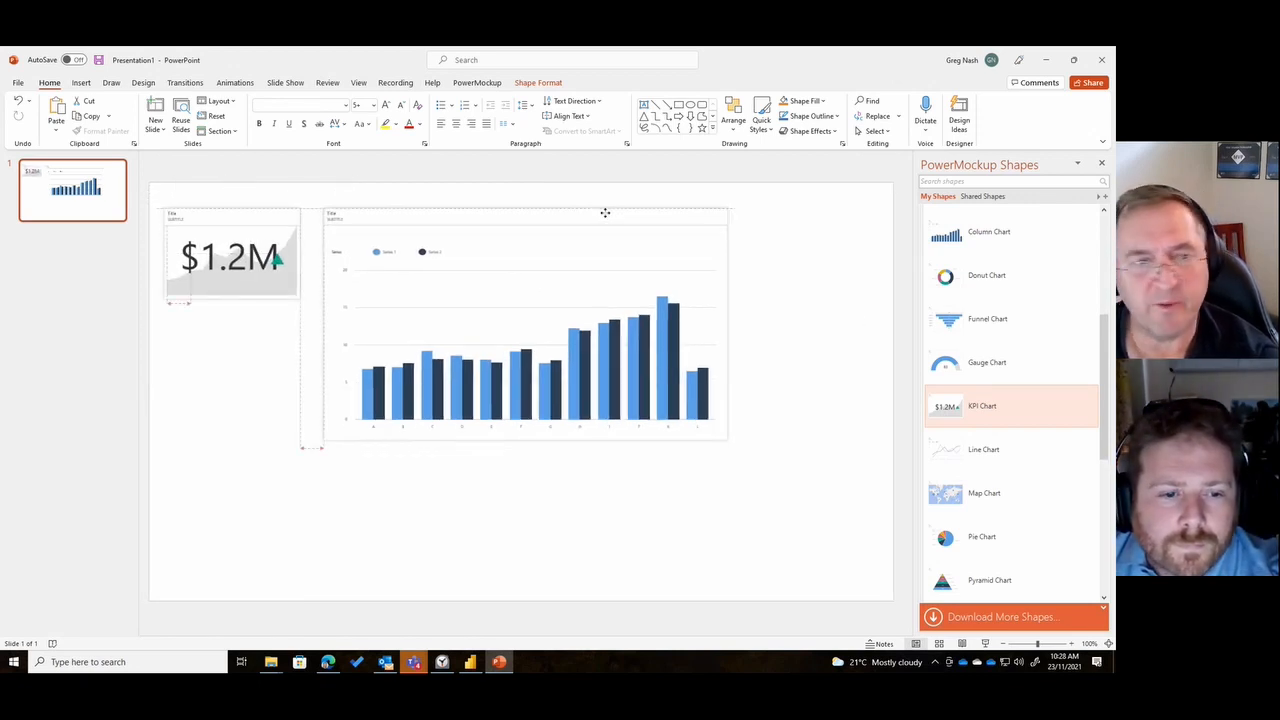
pyautogui.click(614, 509)
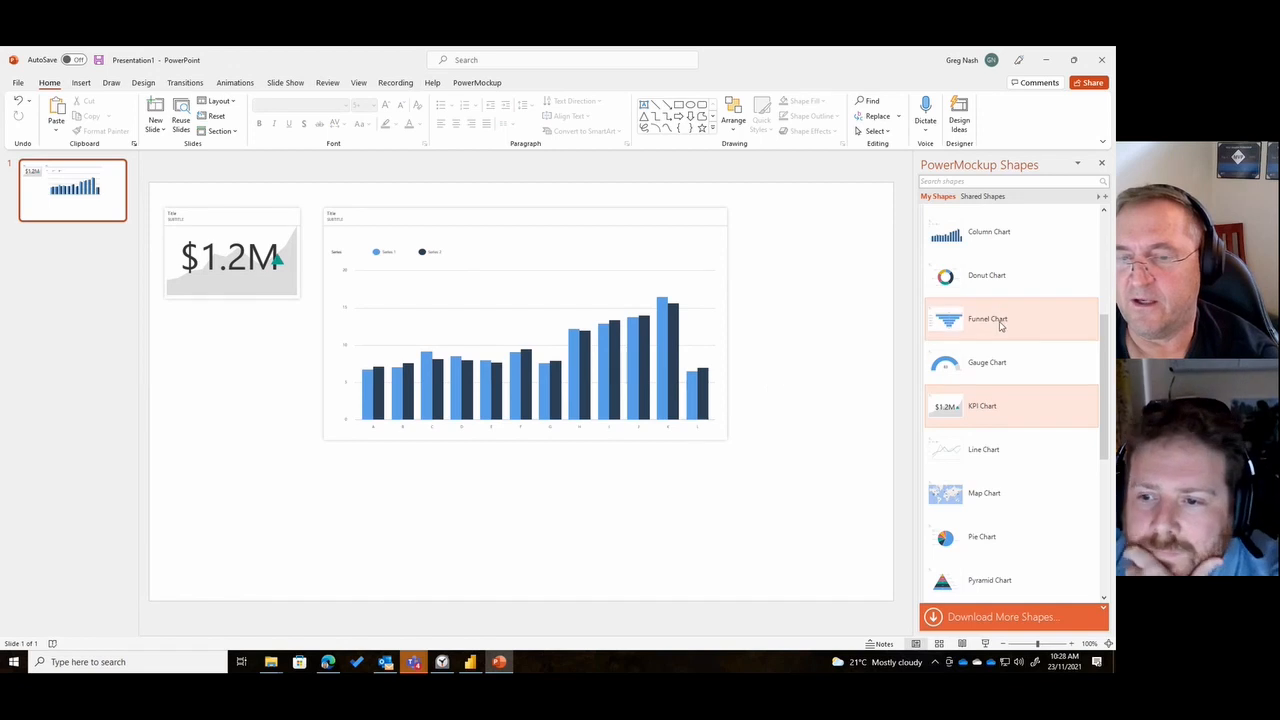
# - Insert a second KPI Chart tile directly beneath the first one, at about the same size
pyautogui.scroll(-3, 1049, 451)
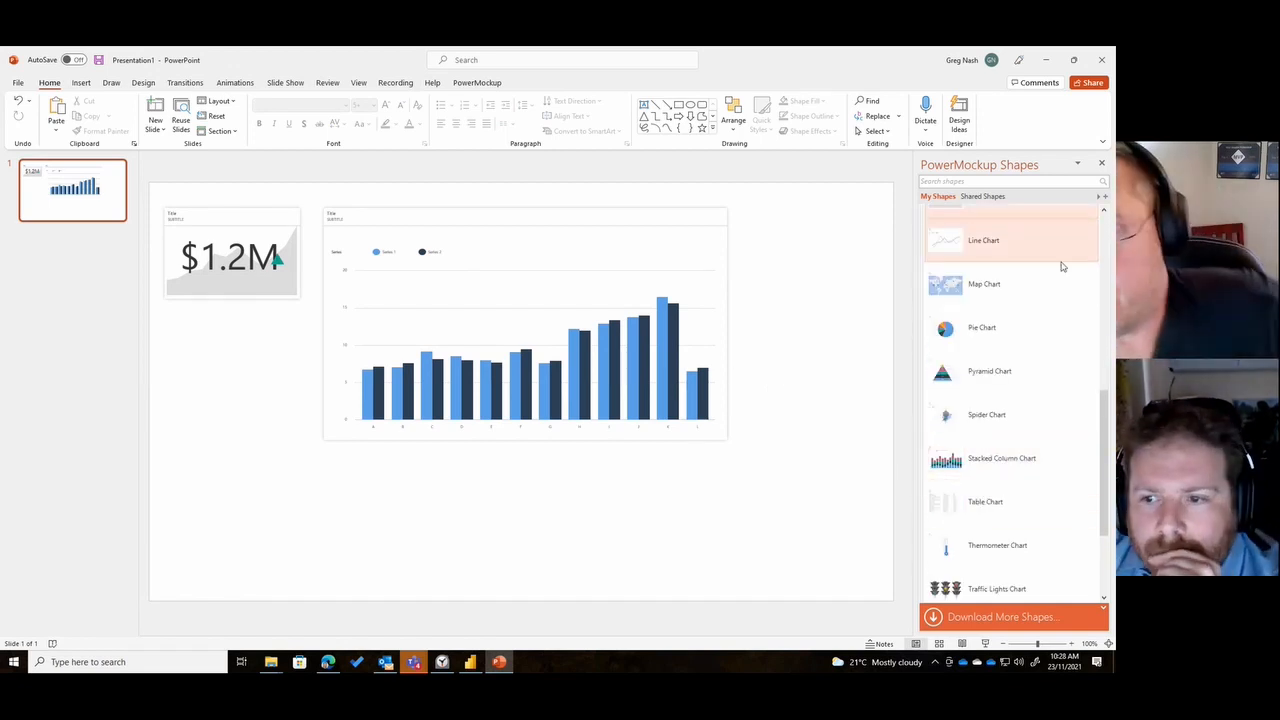
pyautogui.scroll(5, 1040, 323)
pyautogui.scroll(-2, 1020, 366)
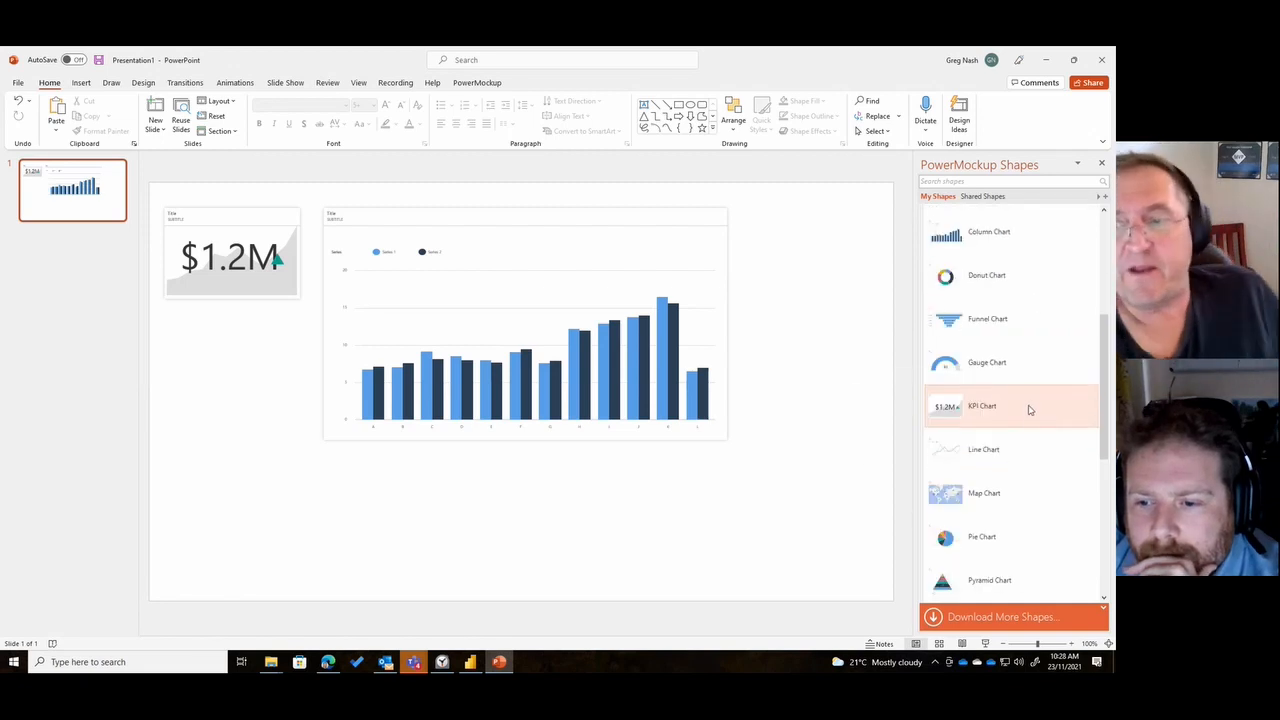
pyautogui.moveTo(1029, 409); pyautogui.dragTo(301, 409)
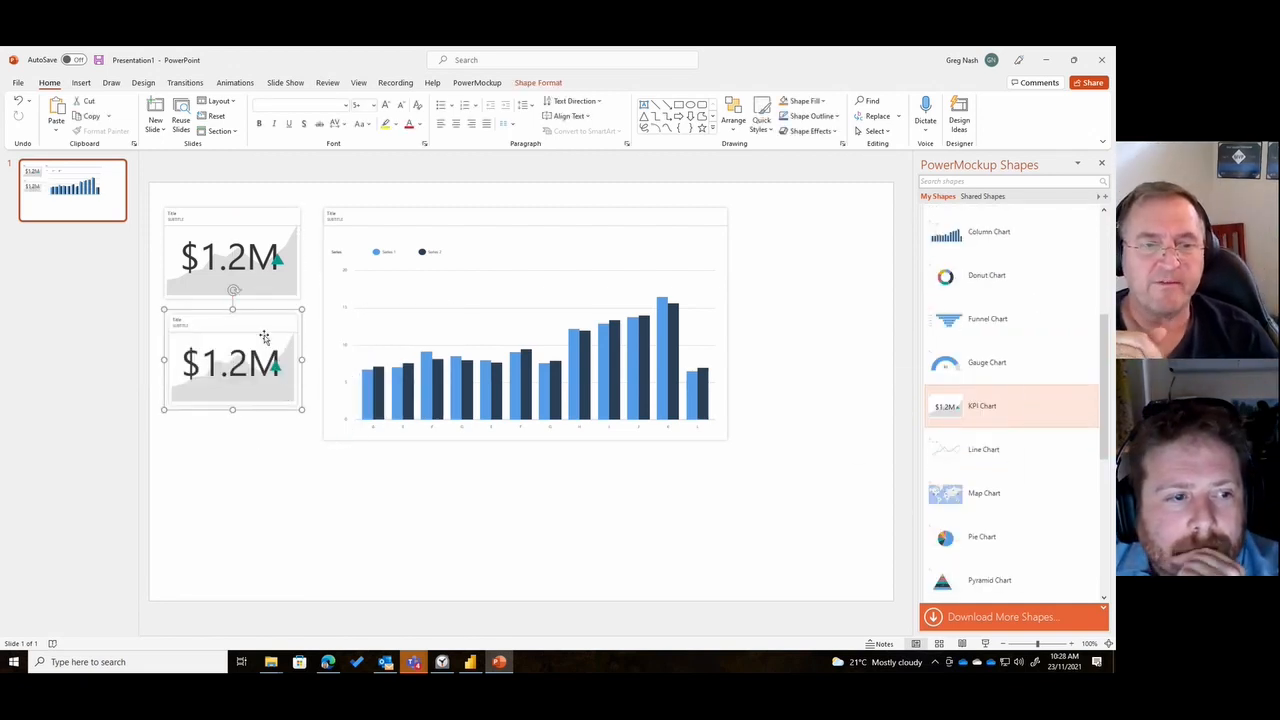
pyautogui.click(274, 466)
# - Enlarge the lower KPI tile slightly to match the upper one and align their left edges
pyautogui.click(190, 216)
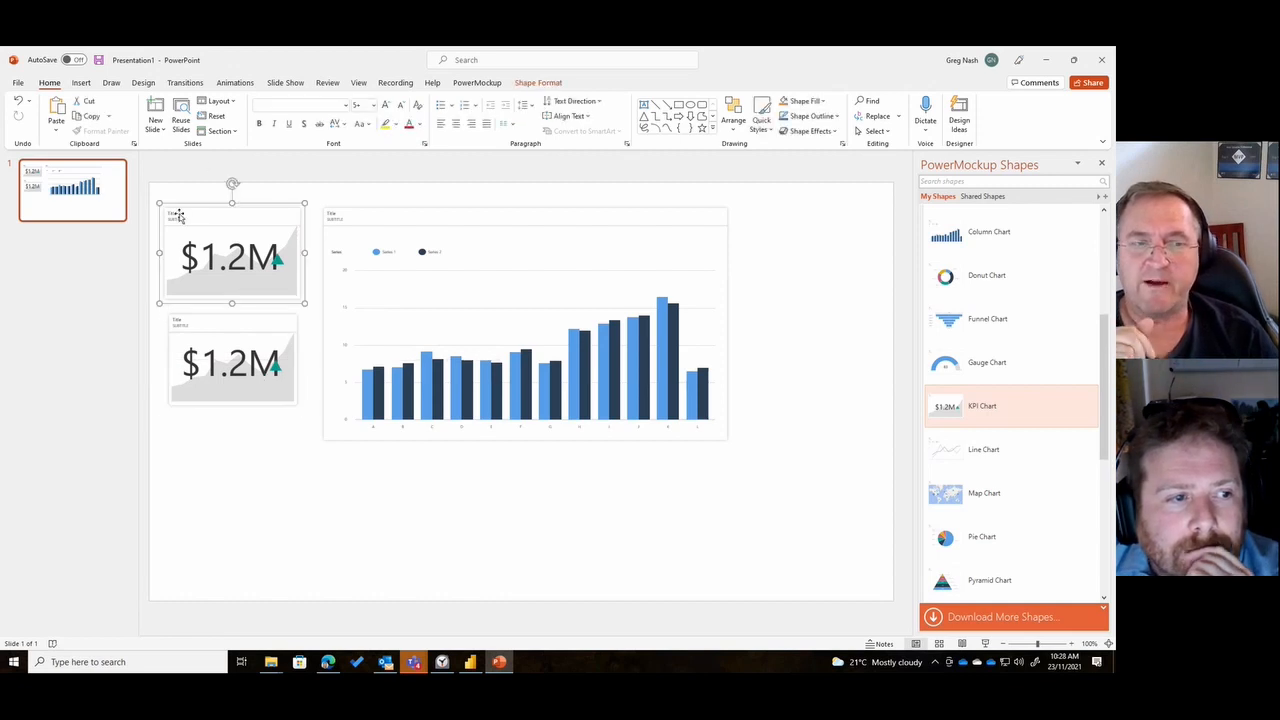
pyautogui.click(204, 323)
pyautogui.moveTo(205, 323); pyautogui.dragTo(202, 323)
pyautogui.moveTo(298, 408); pyautogui.dragTo(304, 414)
pyautogui.click(714, 531)
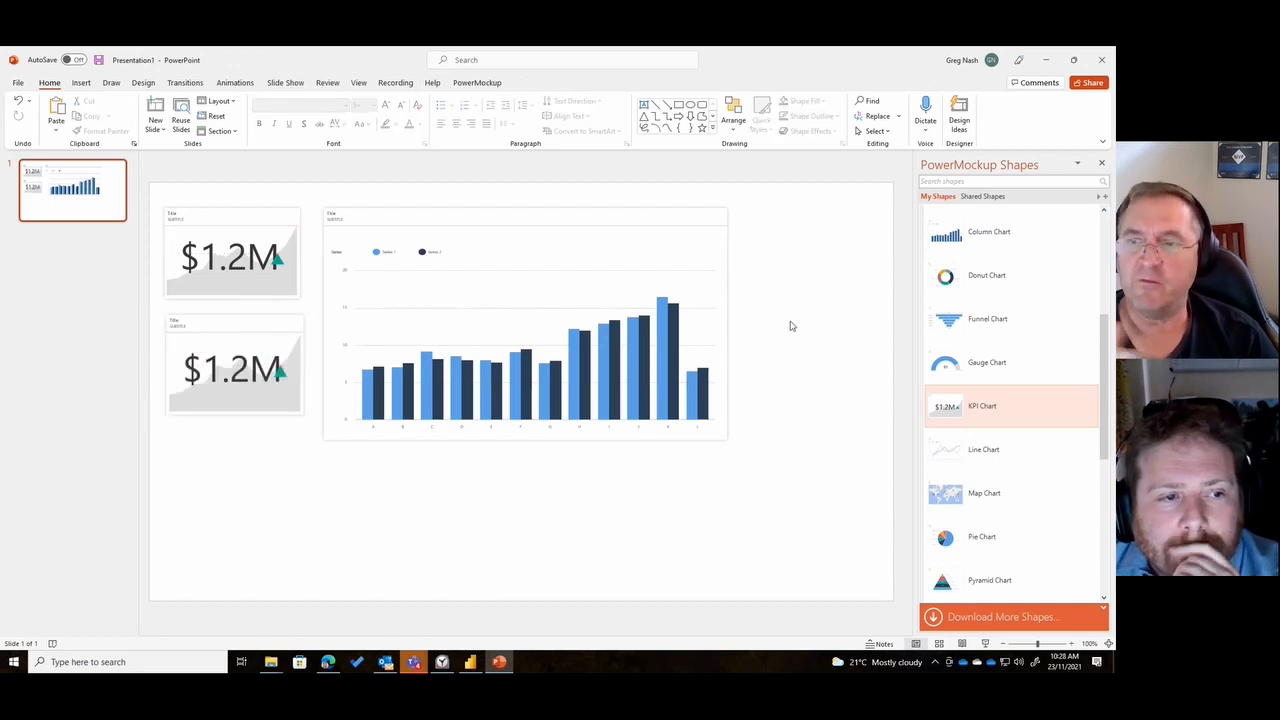
pyautogui.moveTo(216, 325); pyautogui.dragTo(209, 324)
pyautogui.click(283, 484)
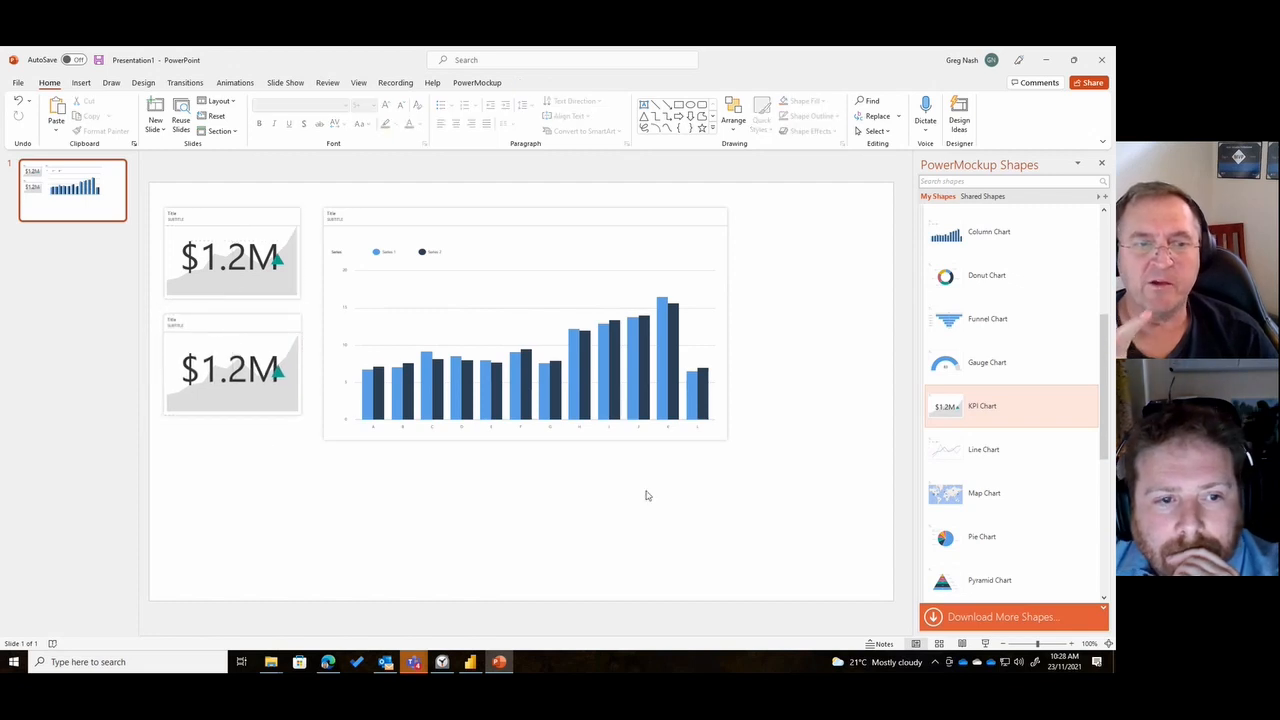
# - Reduce the column chart's height to end level with the lower KPI tile and widen it slightly
pyautogui.click(730, 443)
pyautogui.moveTo(730, 443); pyautogui.dragTo(737, 417)
pyautogui.click(759, 498)
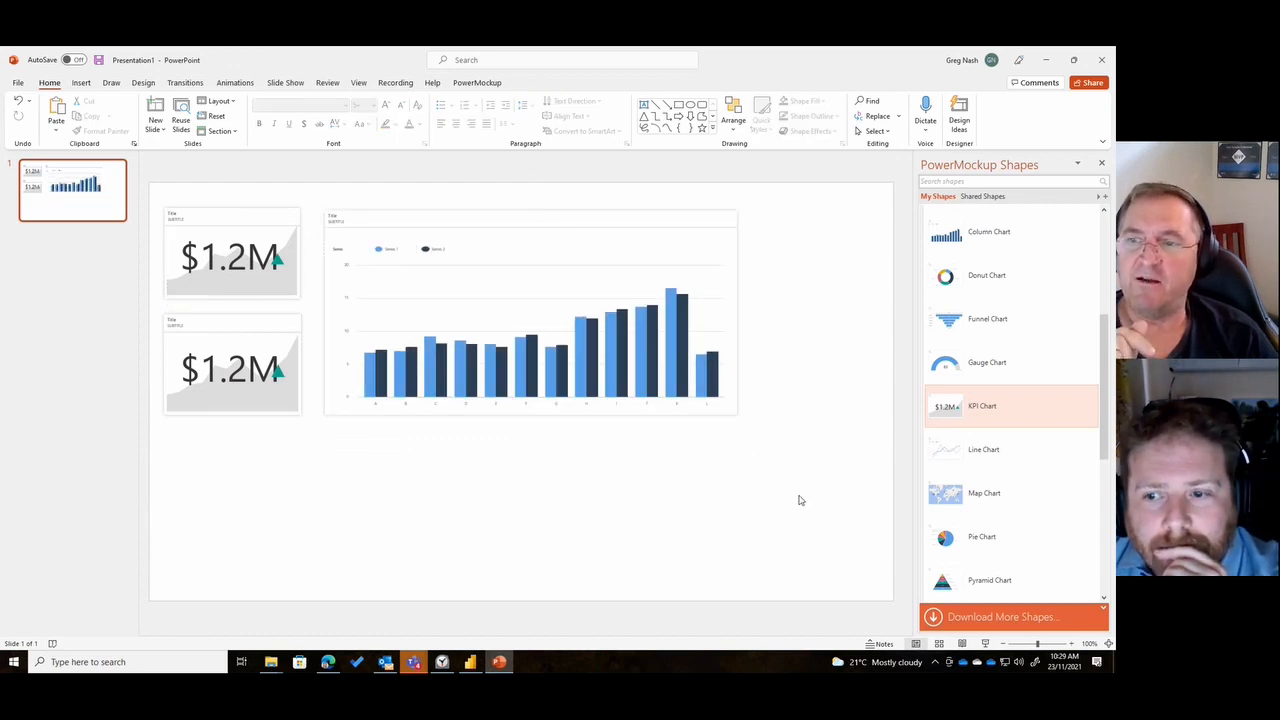
# - Delete the green triangle indicator from both KPI tiles
pyautogui.scroll(-3, 1043, 489)
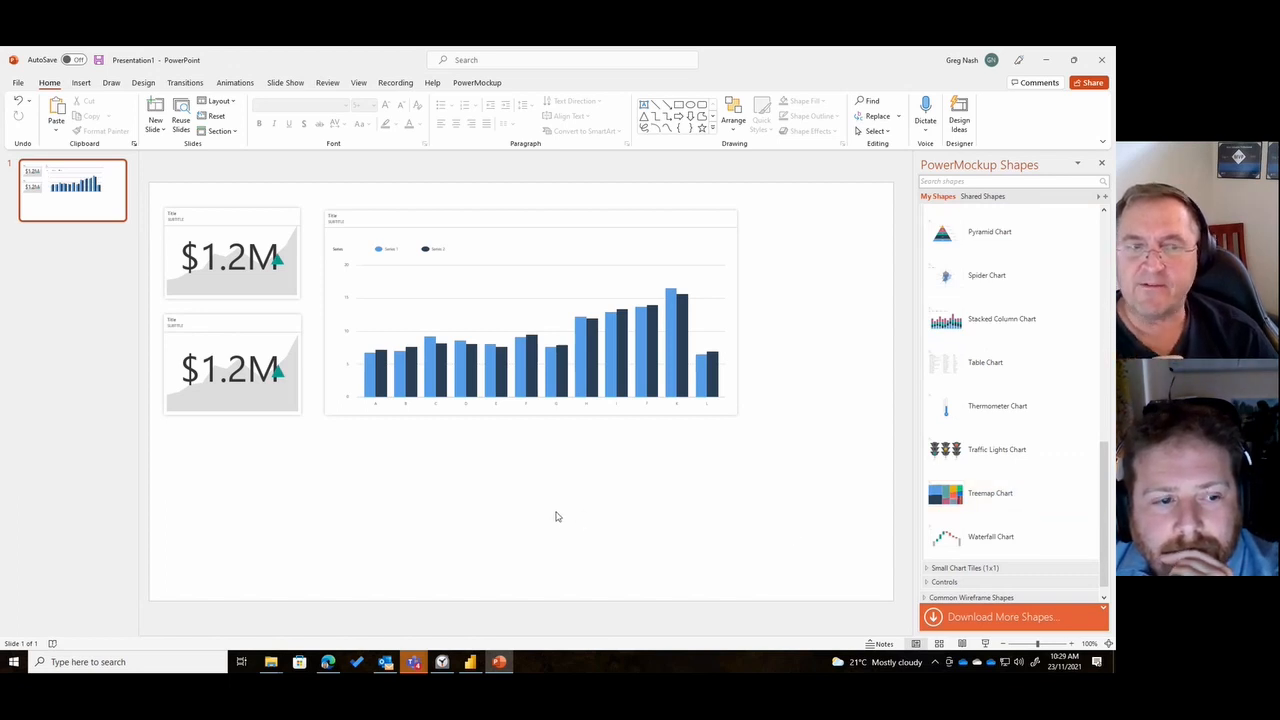
pyautogui.click(279, 378)
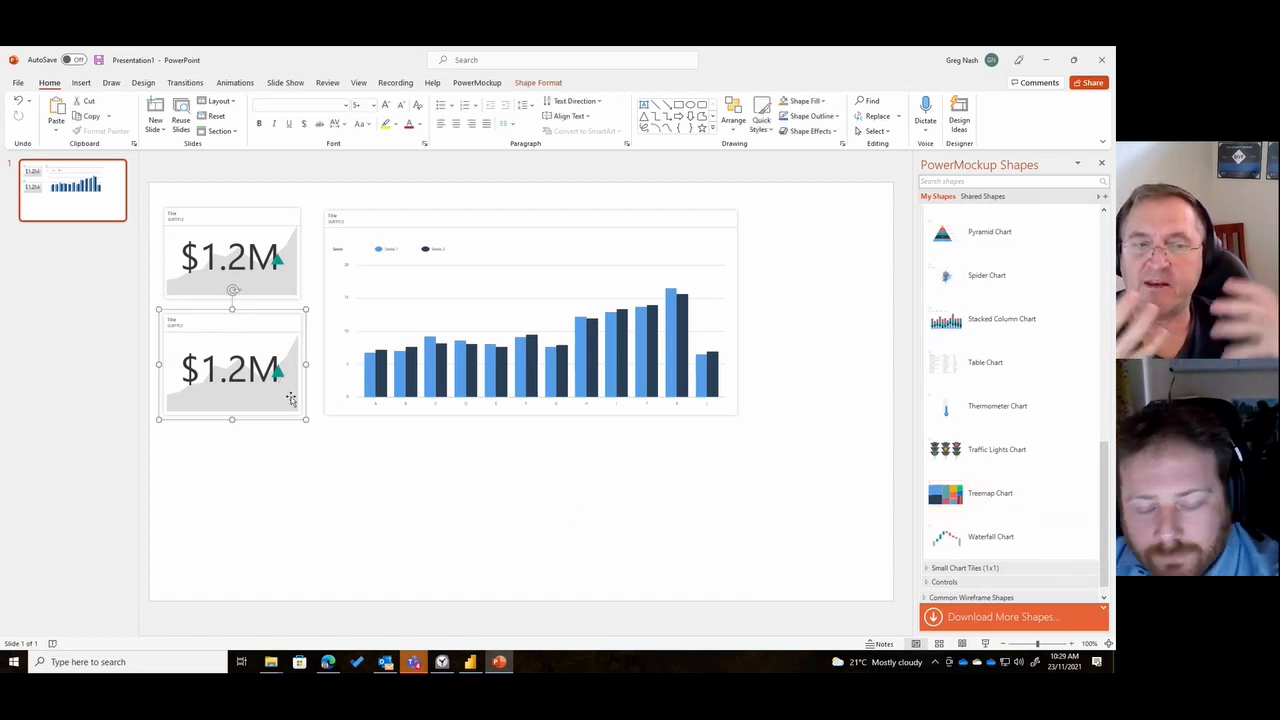
pyautogui.click(283, 376)
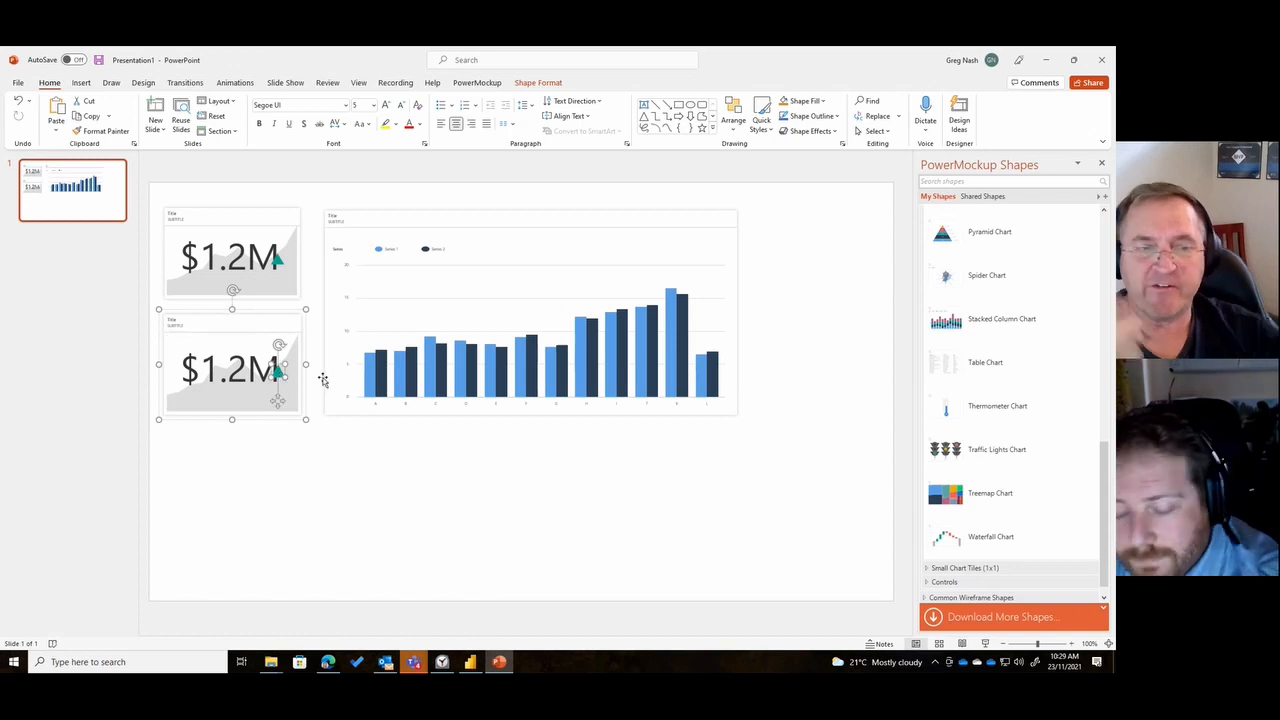
pyautogui.press('Delete')
pyautogui.click(278, 262)
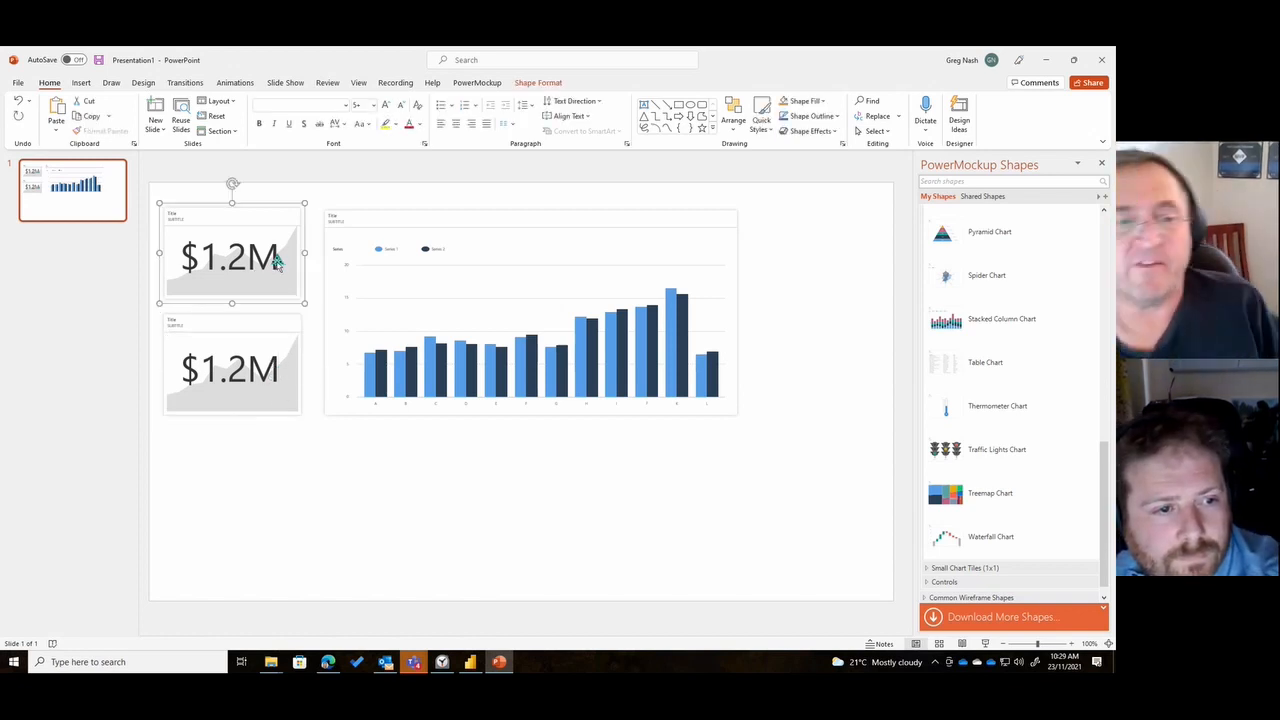
pyautogui.click(278, 262)
pyautogui.press('Delete')
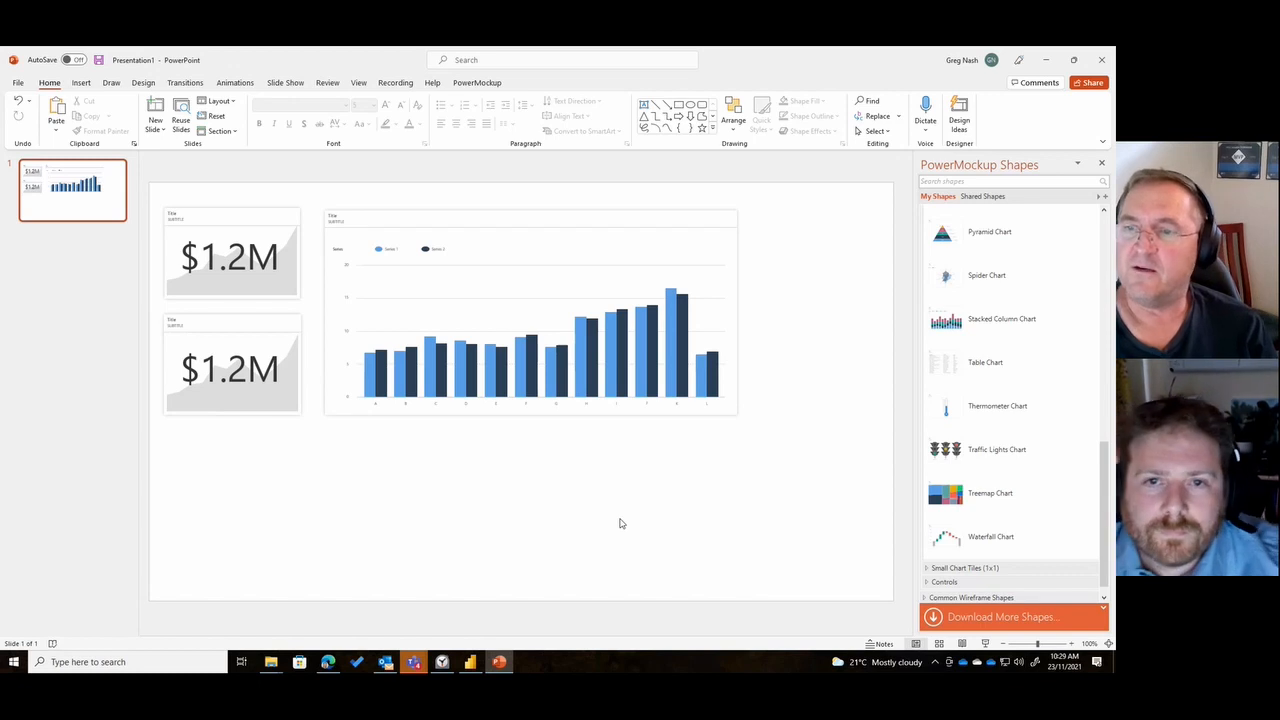
# - Move the column chart toward the slide's right edge and shift both KPI tiles slightly right and down
pyautogui.click(81, 84)
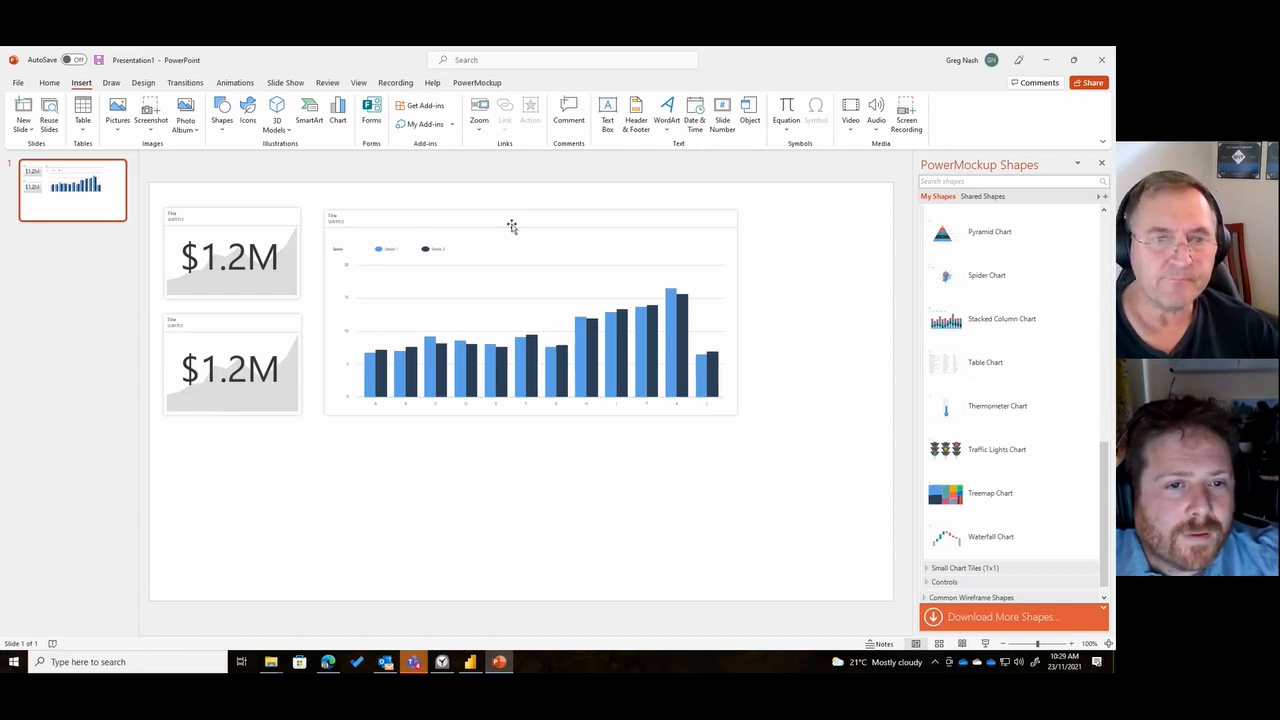
pyautogui.moveTo(517, 221); pyautogui.dragTo(640, 223)
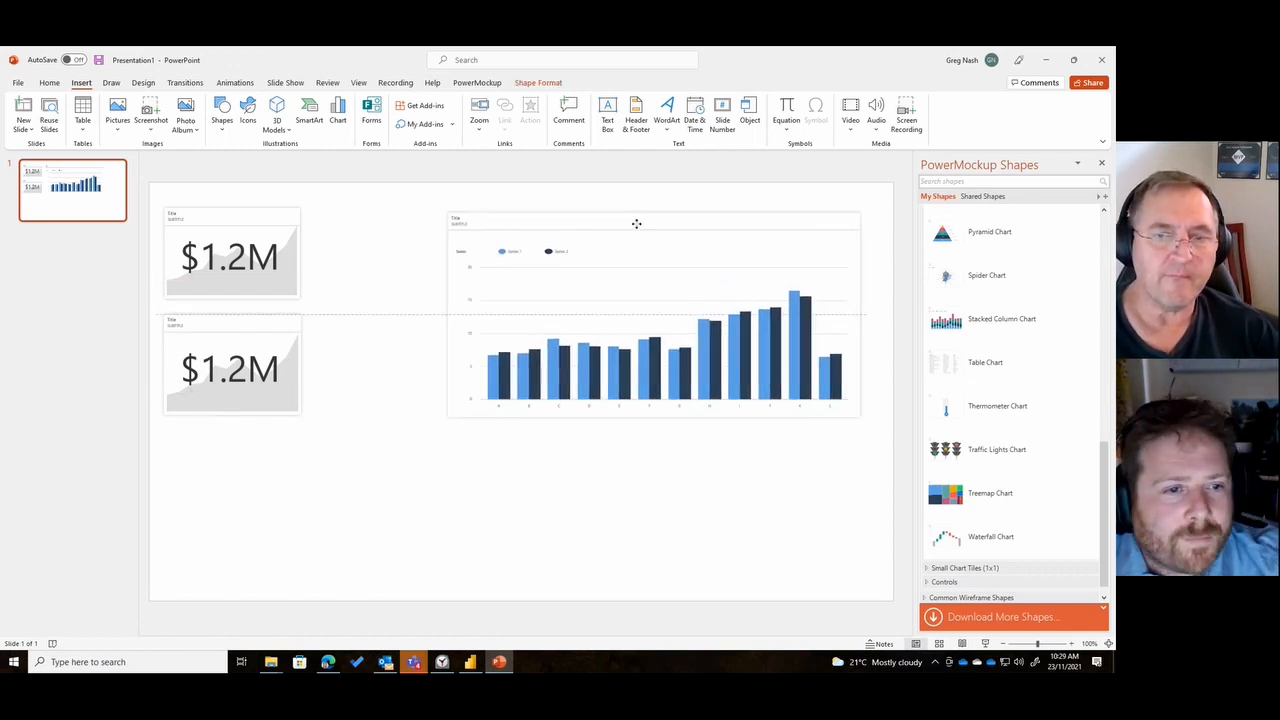
pyautogui.click(241, 215)
pyautogui.moveTo(241, 215); pyautogui.dragTo(256, 237)
pyautogui.moveTo(229, 338); pyautogui.dragTo(237, 342)
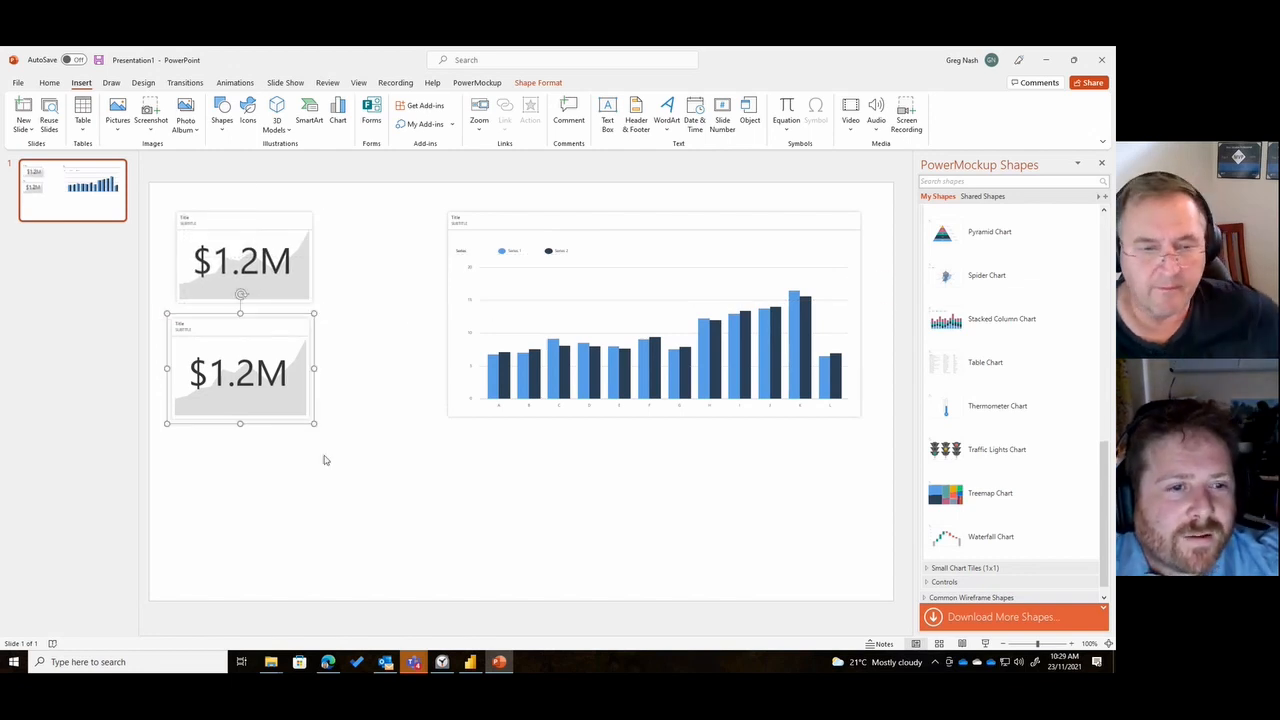
# - Move the column chart back beside the KPI tiles and nudge the lower KPI tile into line under the upper one
pyautogui.moveTo(628, 218); pyautogui.dragTo(512, 218)
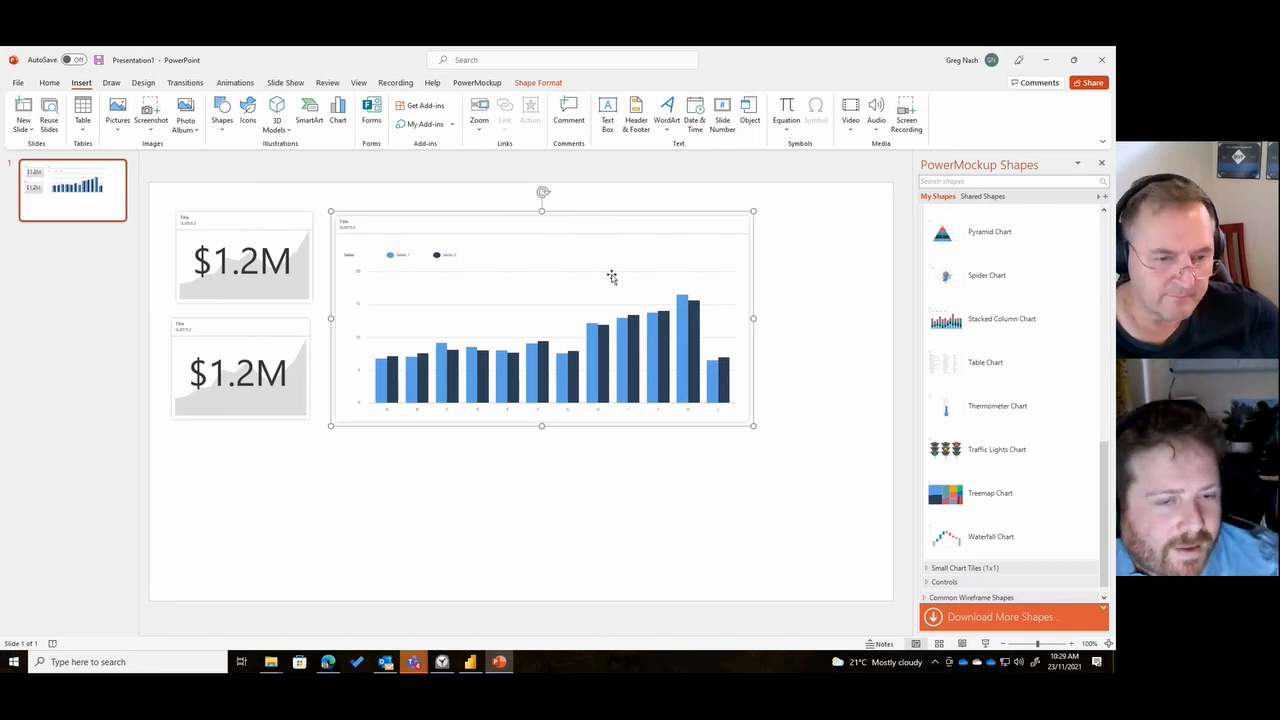
pyautogui.click(549, 471)
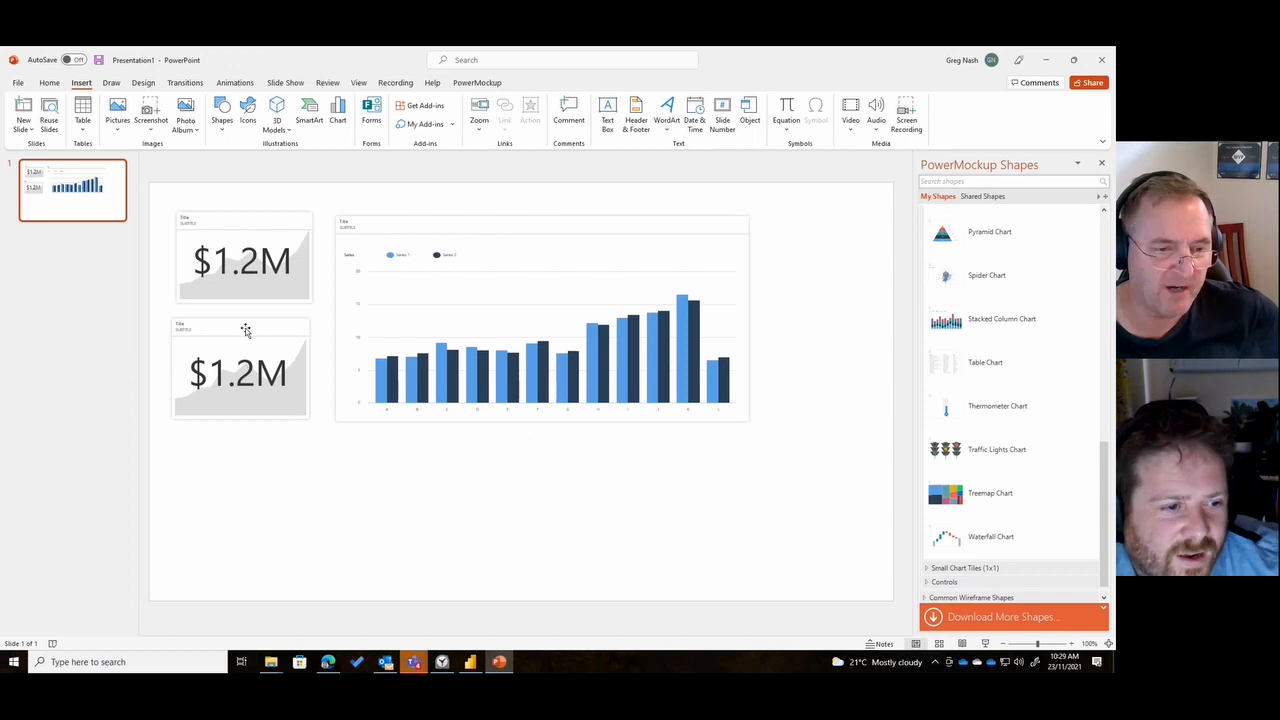
pyautogui.moveTo(246, 331); pyautogui.dragTo(248, 326)
pyautogui.click(585, 508)
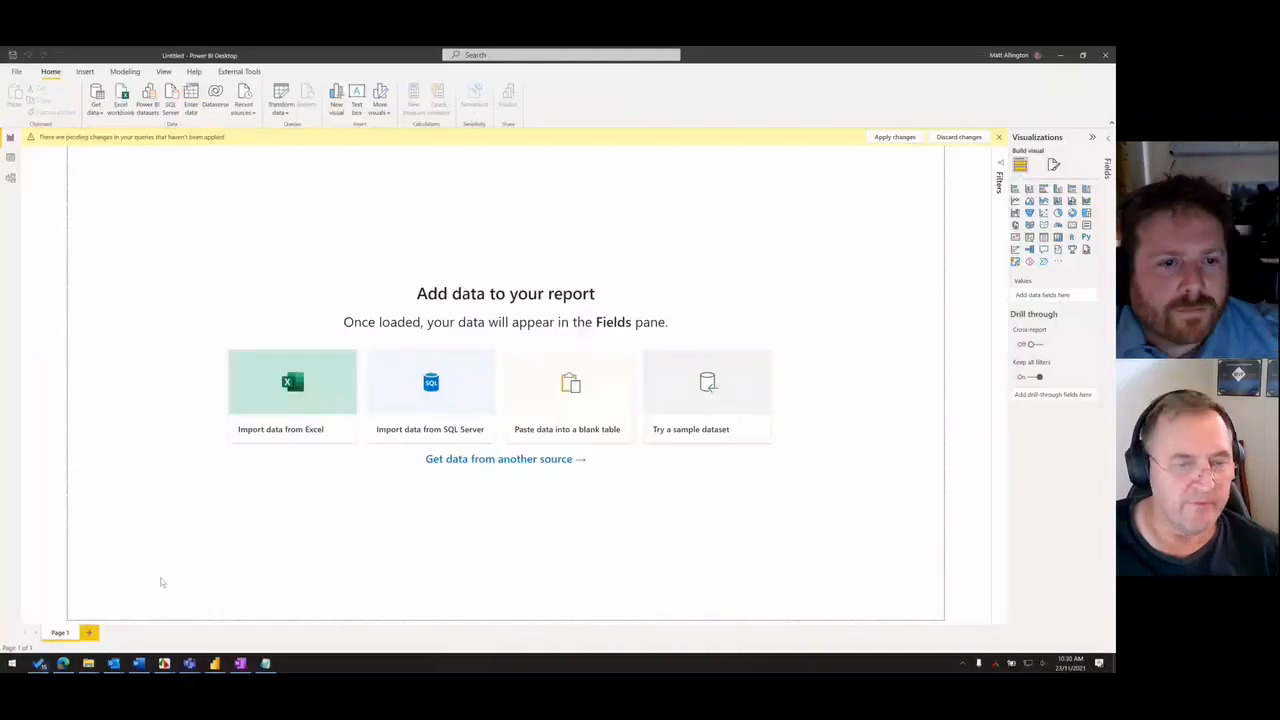
# - Switch to Power BI's Power Query Editor and select the Type column, then the Date column, of the Data query
pyautogui.moveTo(214, 663)
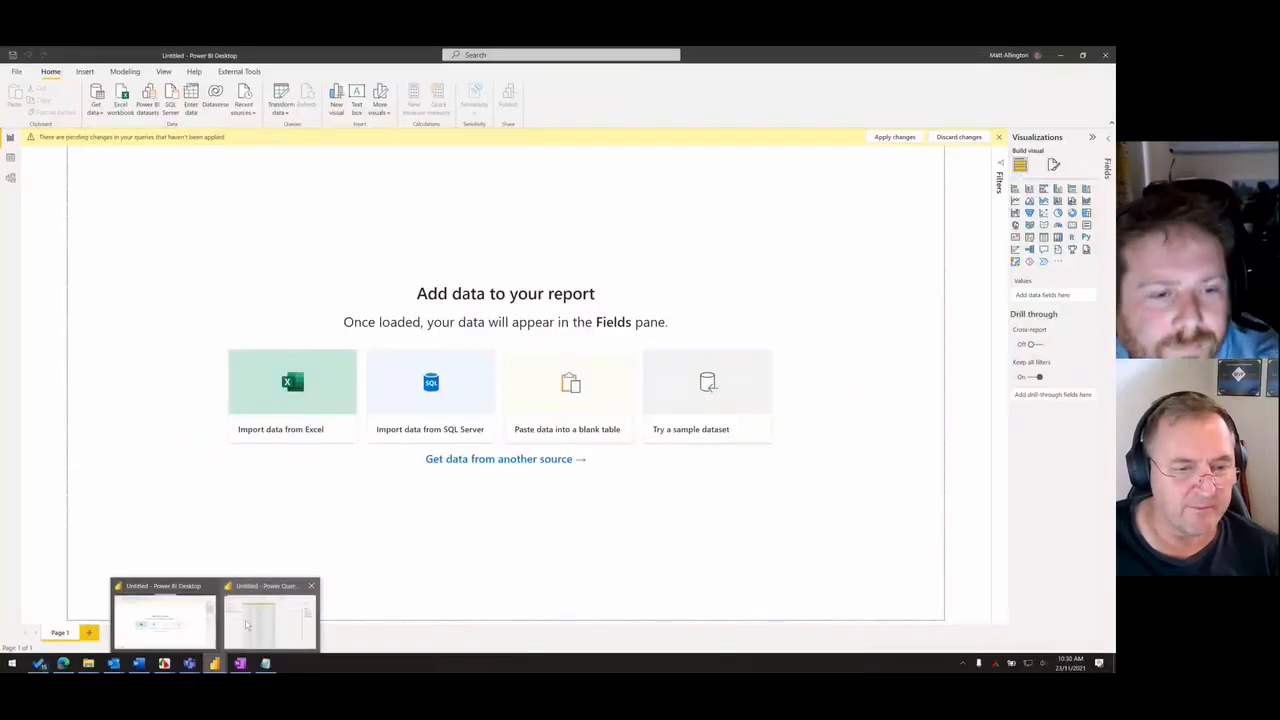
pyautogui.click(155, 620)
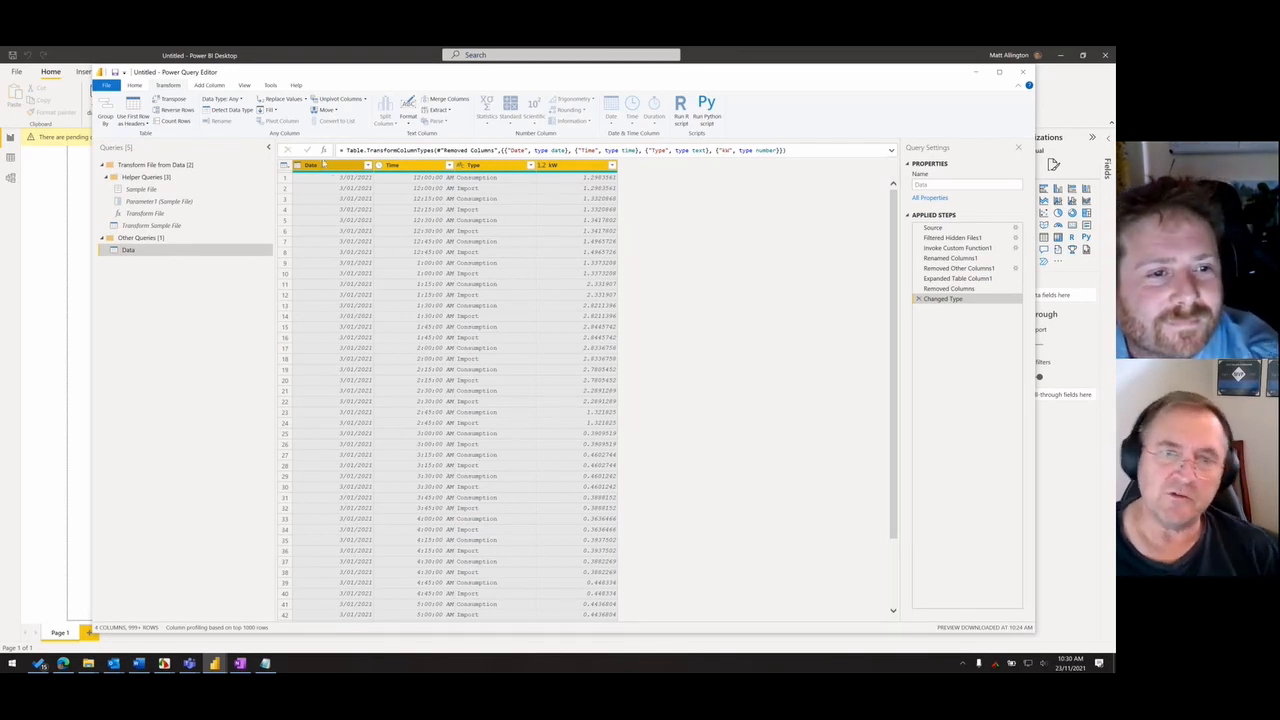
pyautogui.click(478, 165)
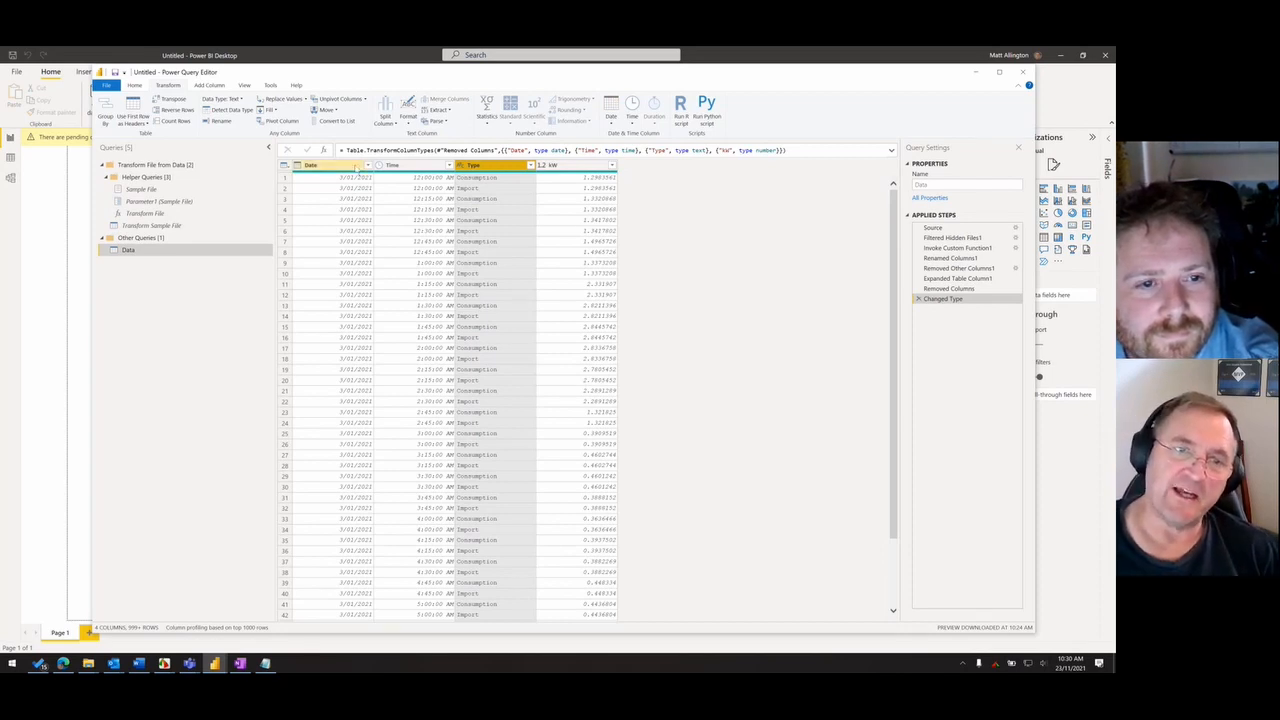
pyautogui.click(354, 166)
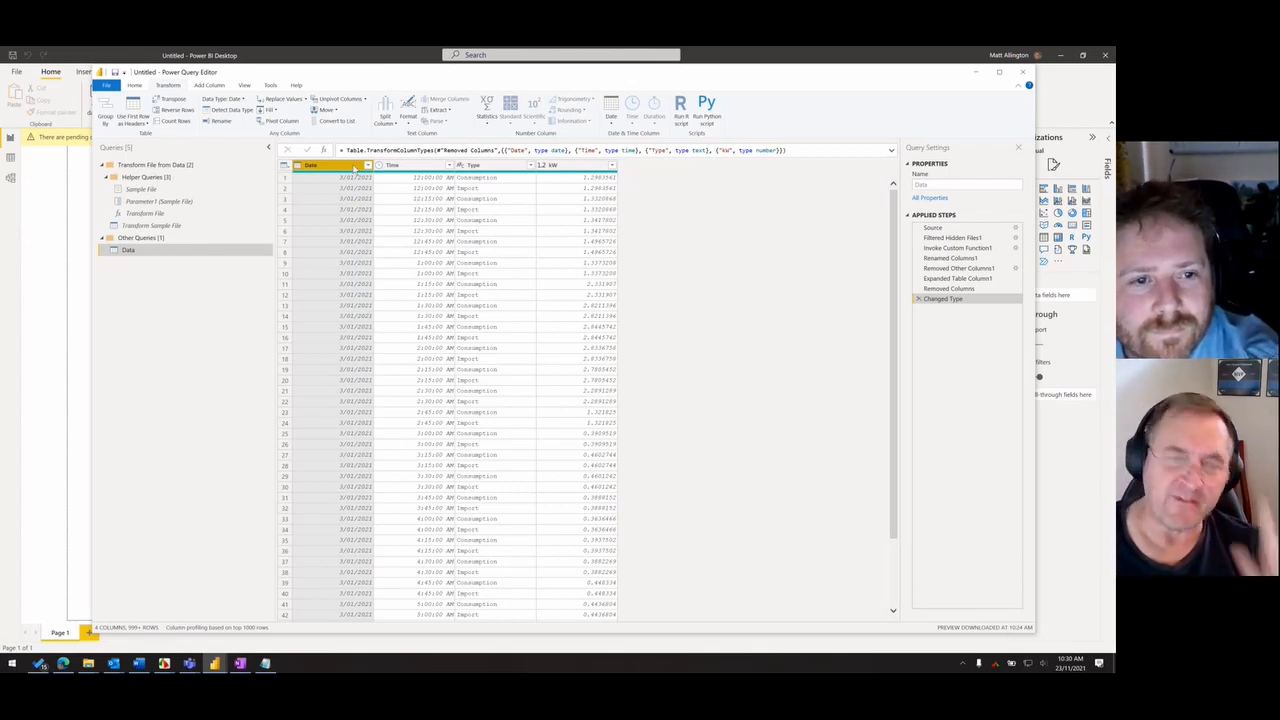
# - Switch to OneNote and select the entire calendar code block on the Calendar Table Query page
pyautogui.click(240, 663)
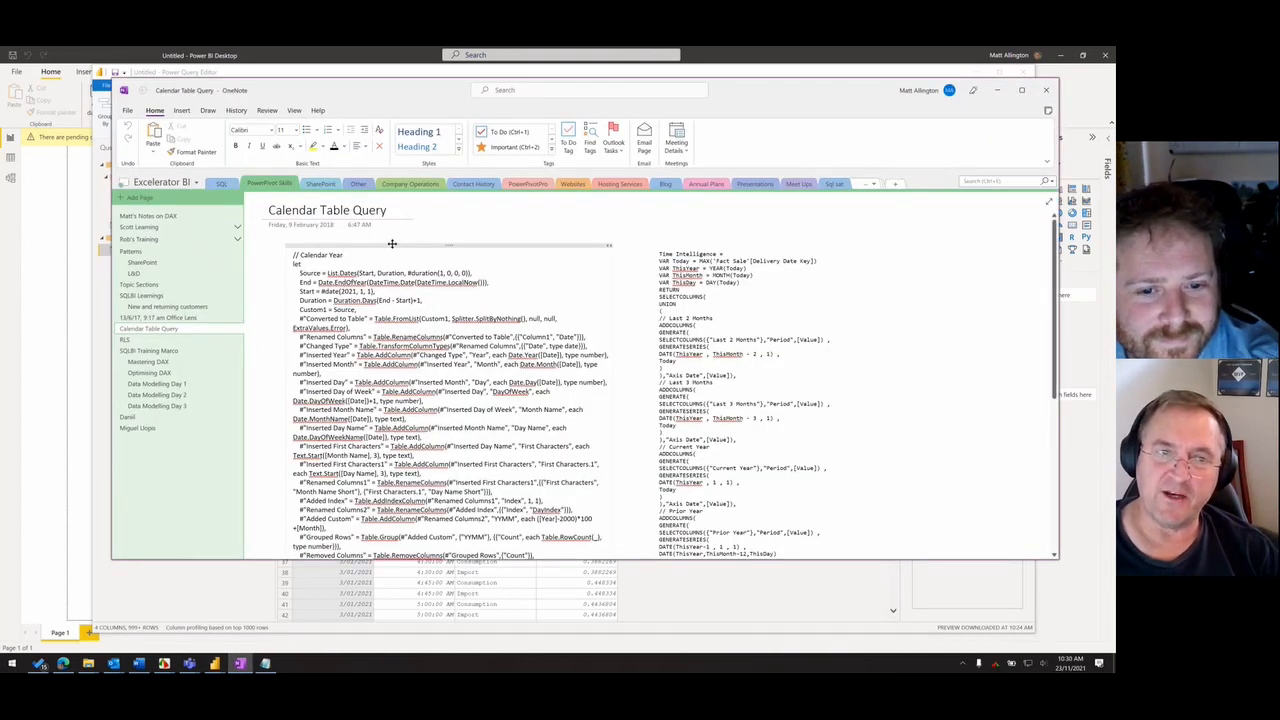
pyautogui.click(392, 243)
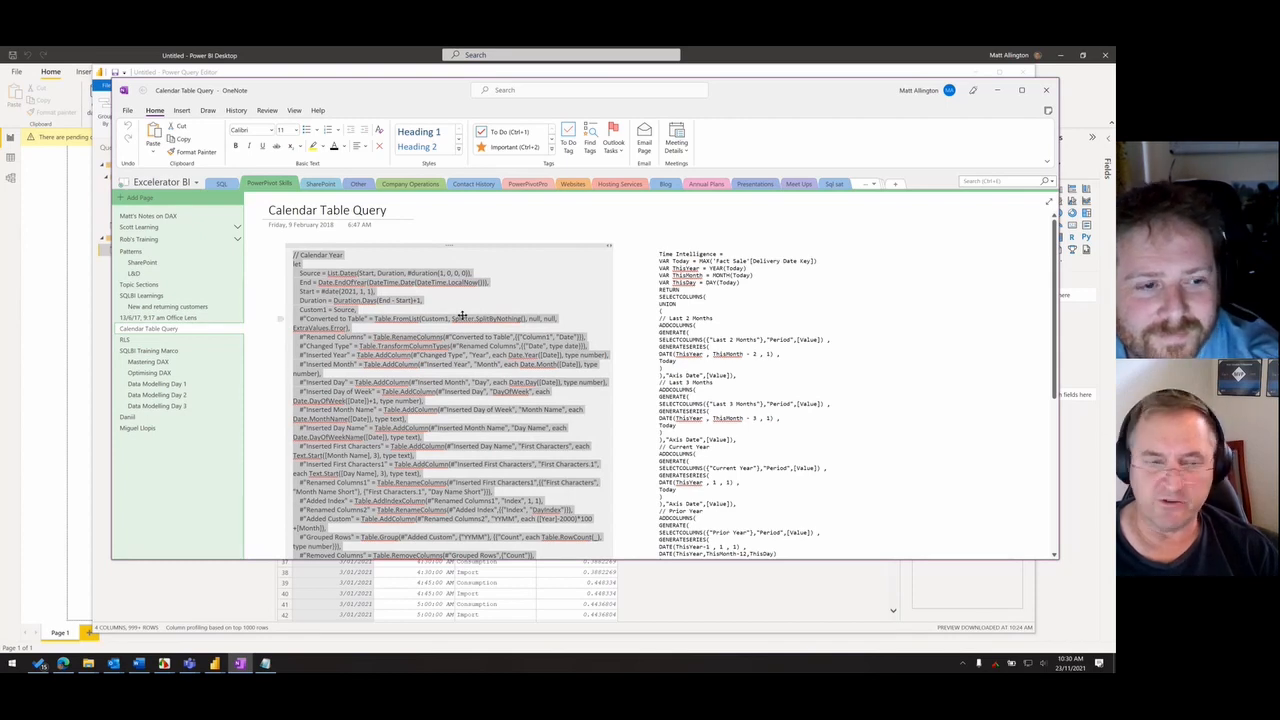
# - Switch to the web browser and open xbi.com.au in a new tab
pyautogui.click(64, 663)
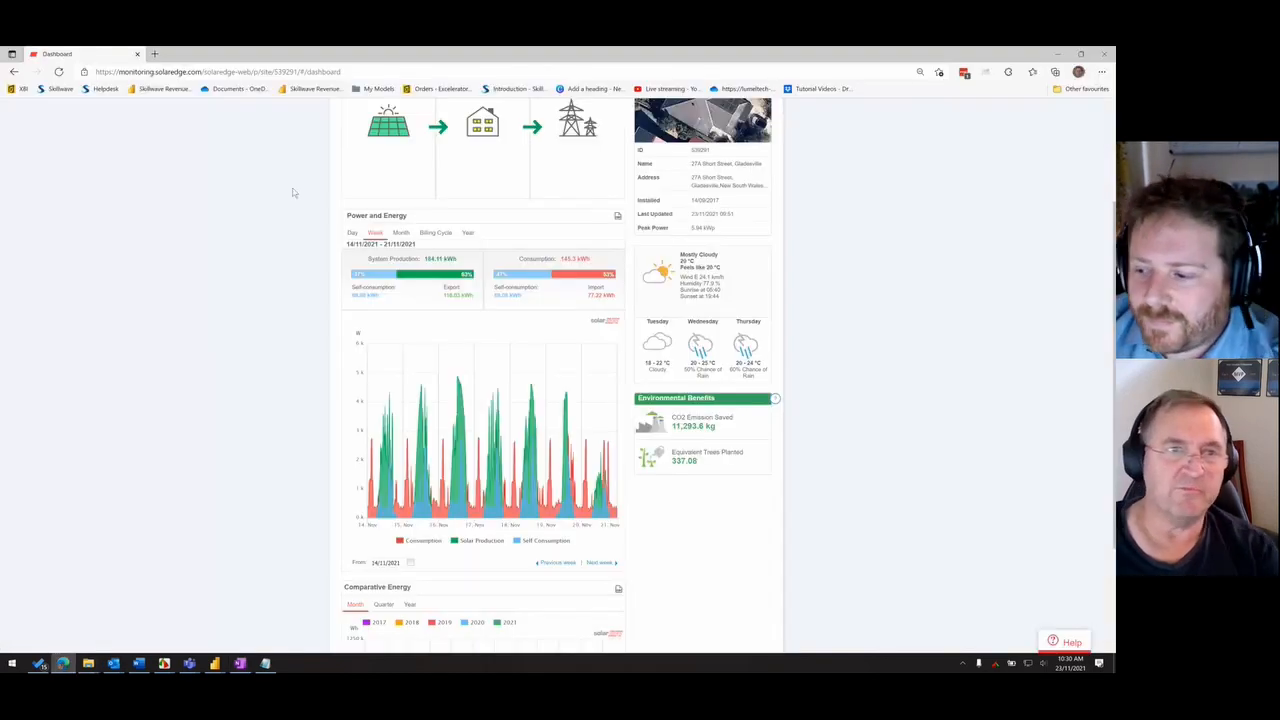
pyautogui.click(154, 53)
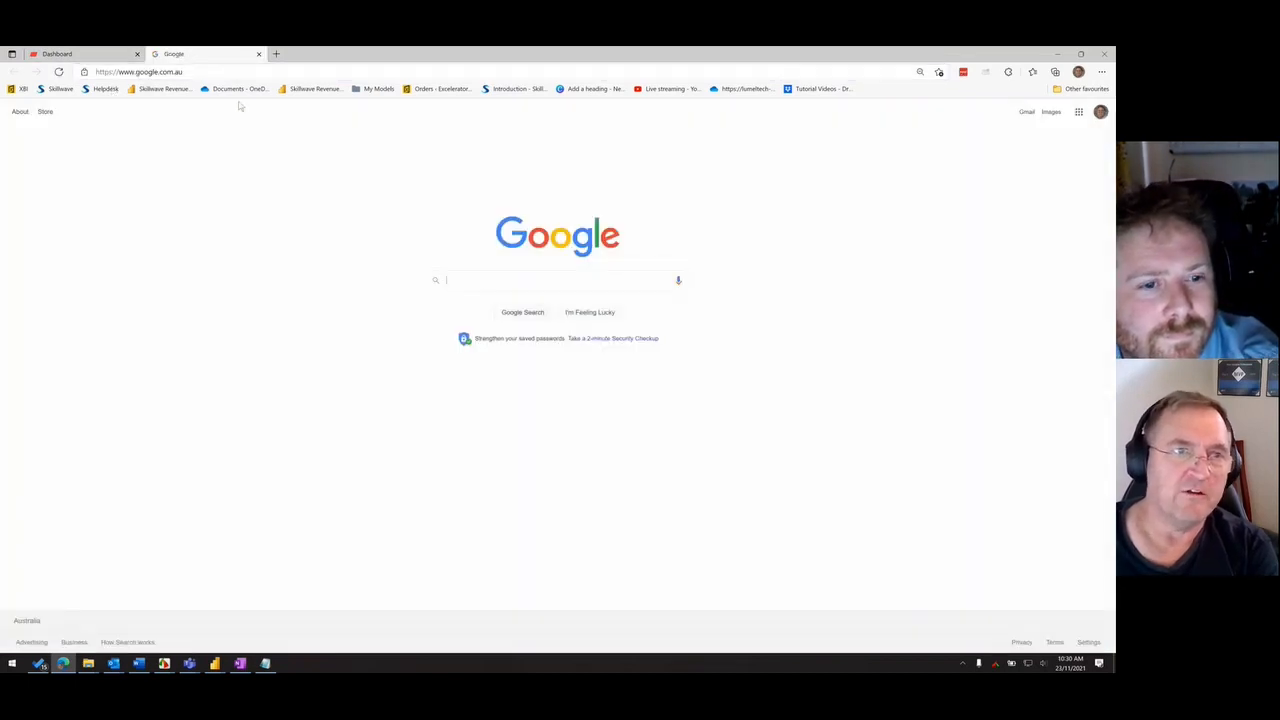
pyautogui.click(217, 70)
pyautogui.write('x')
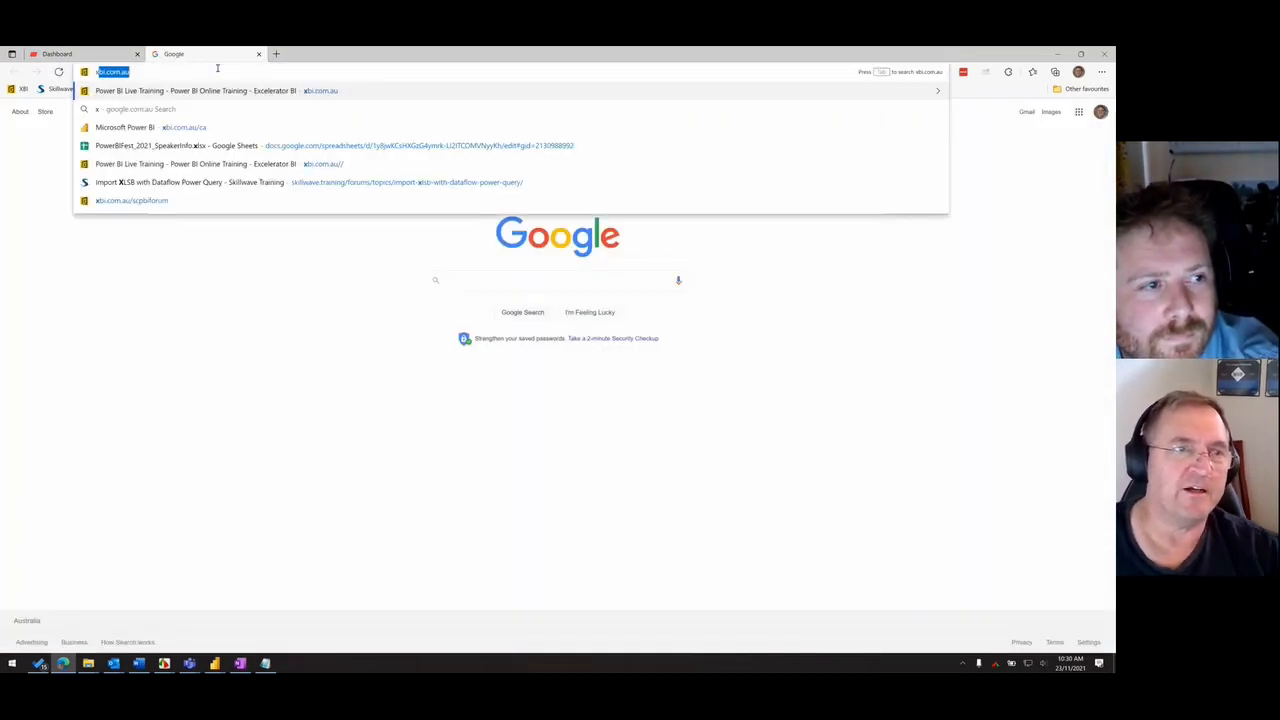
pyautogui.press('Return')
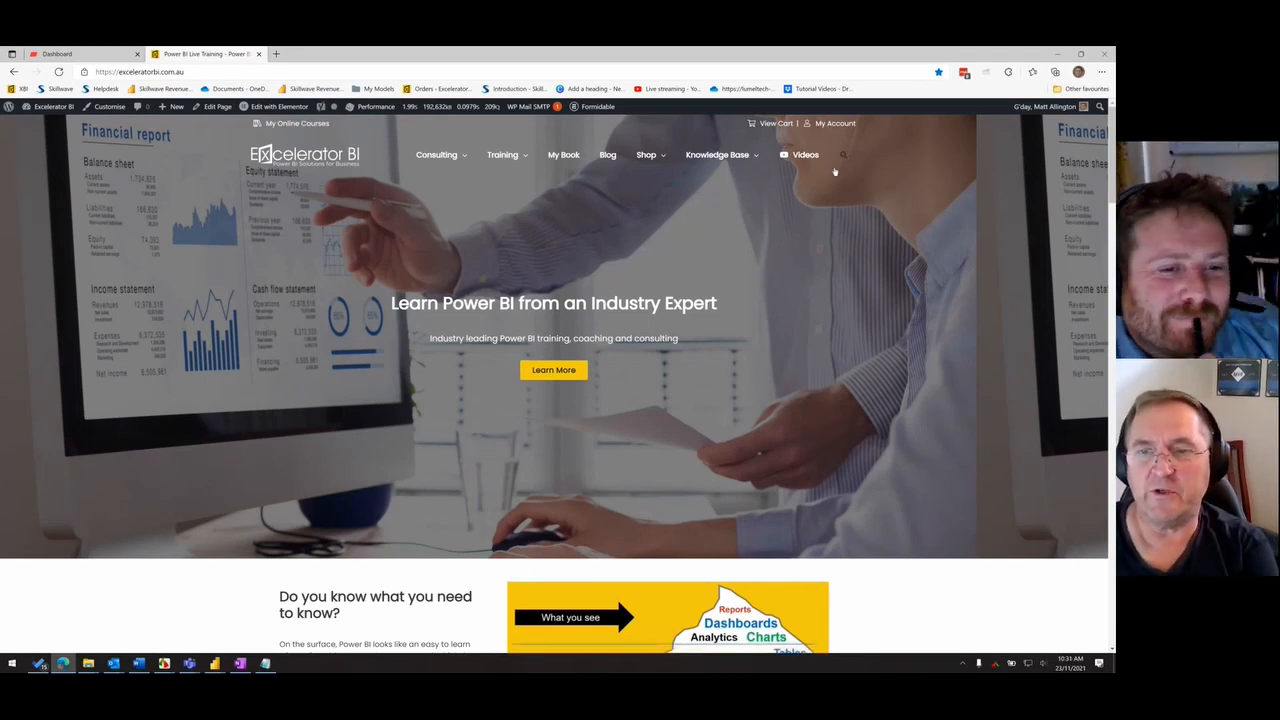
# - Search the Excelerator BI website for "power query calendar"
pyautogui.click(835, 172)
pyautogui.write('power query')
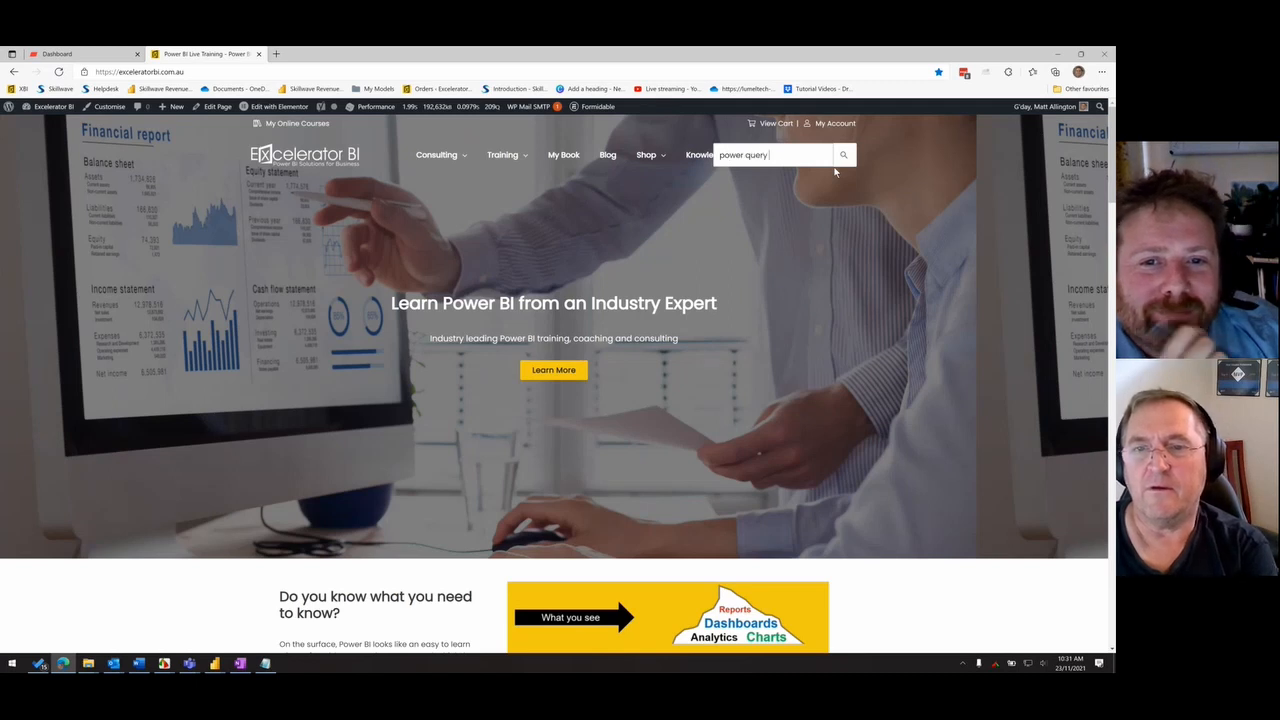
pyautogui.write(' calendar')
pyautogui.press('Return')
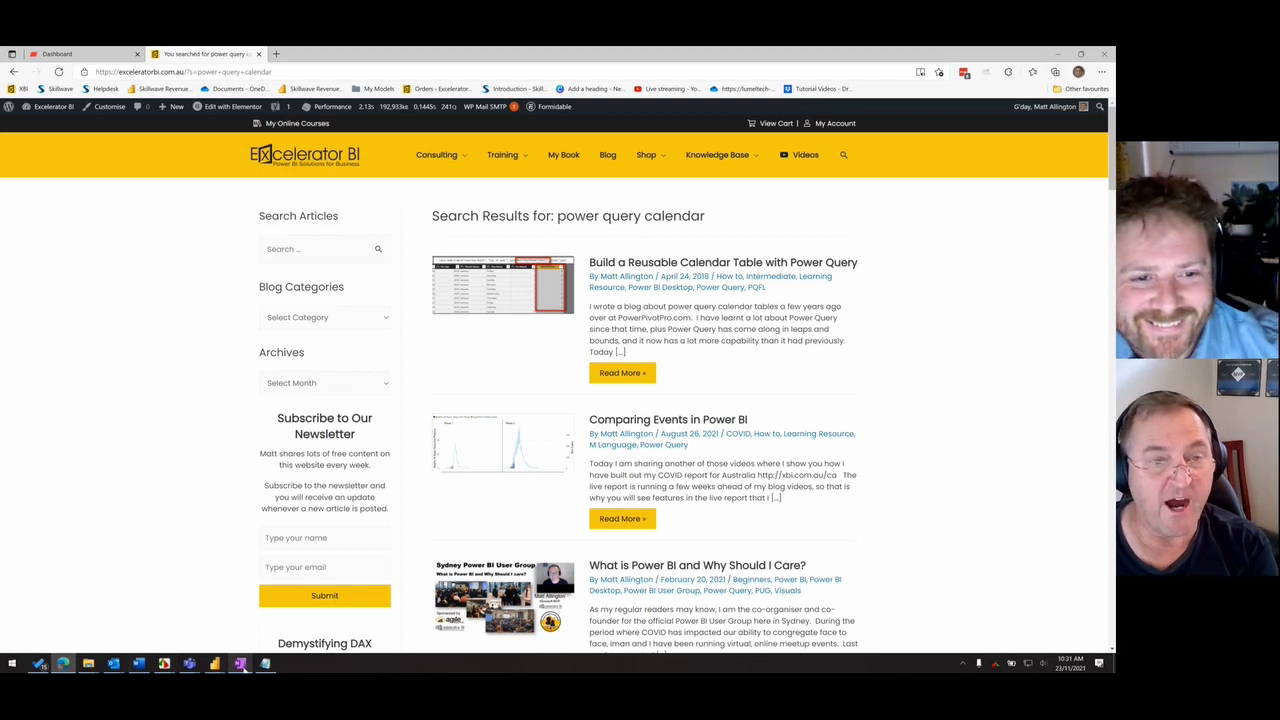
# - Switch to Power BI's Power Query Editor and add a new blank query
pyautogui.click(240, 664)
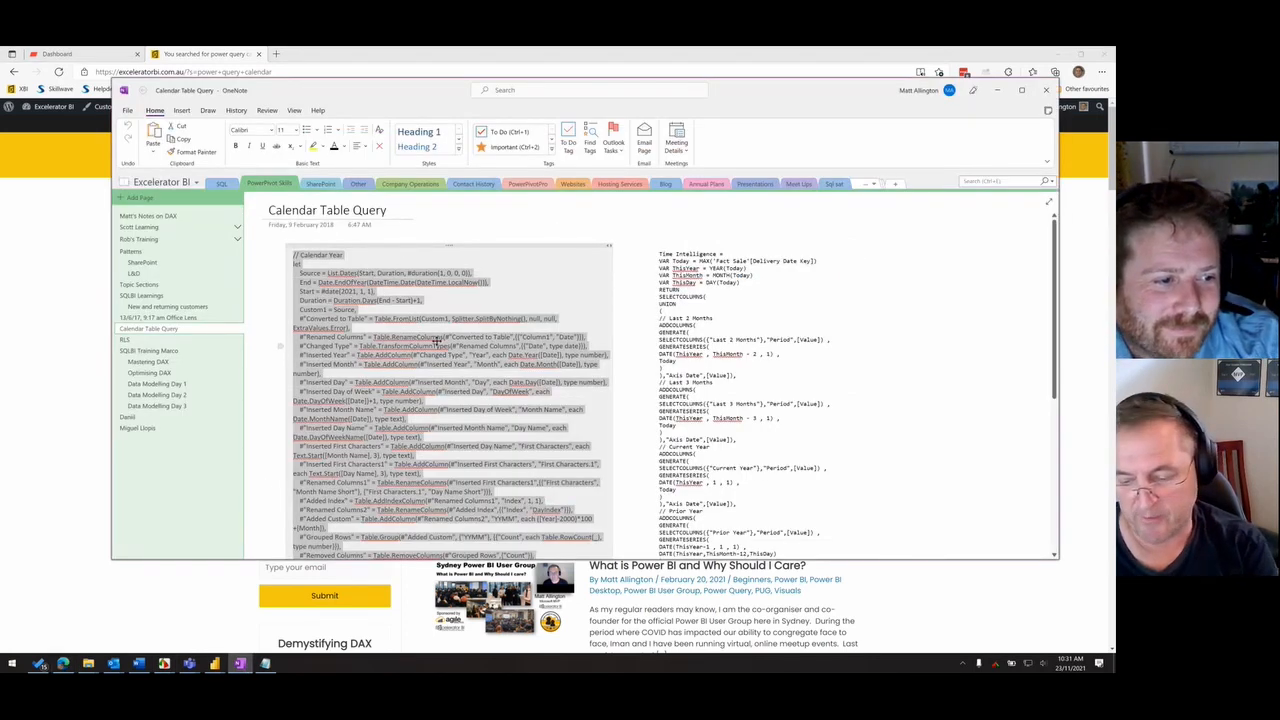
pyautogui.hotkey('alt', 'Tab')
pyautogui.hotkey('alt', 'Tab')
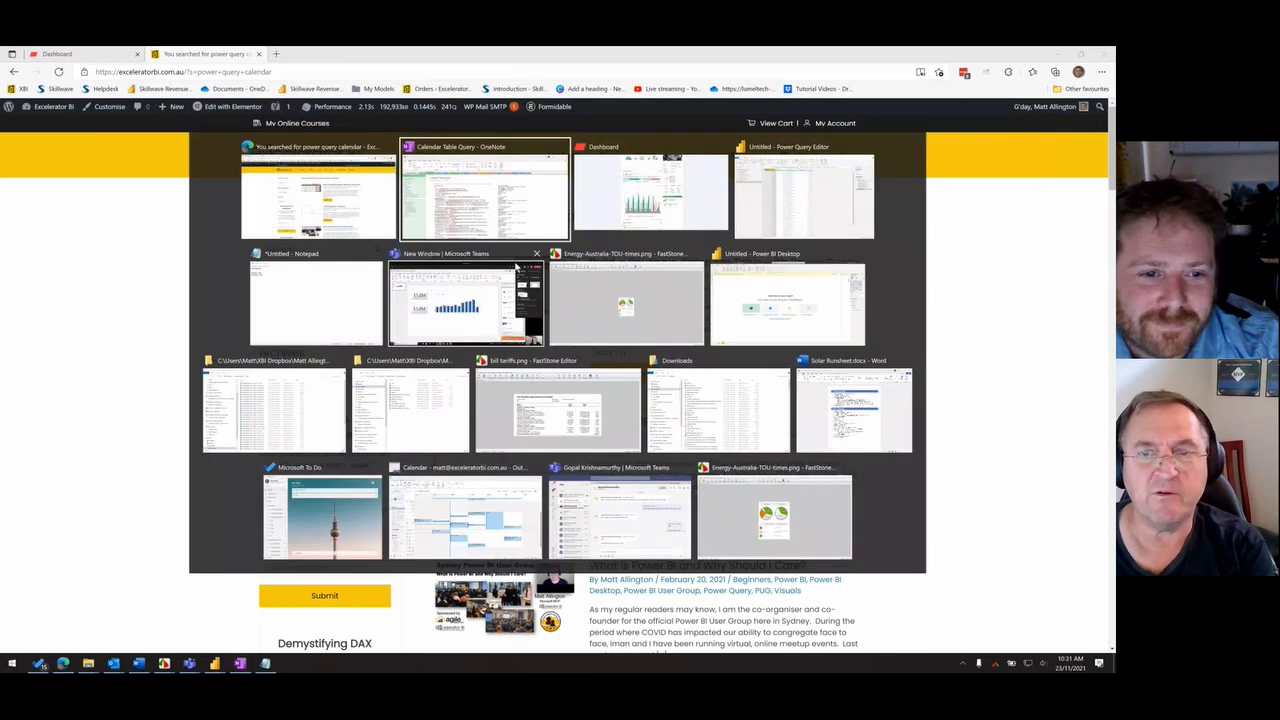
pyautogui.click(762, 215)
pyautogui.rightClick(171, 314)
pyautogui.moveTo(200, 328)
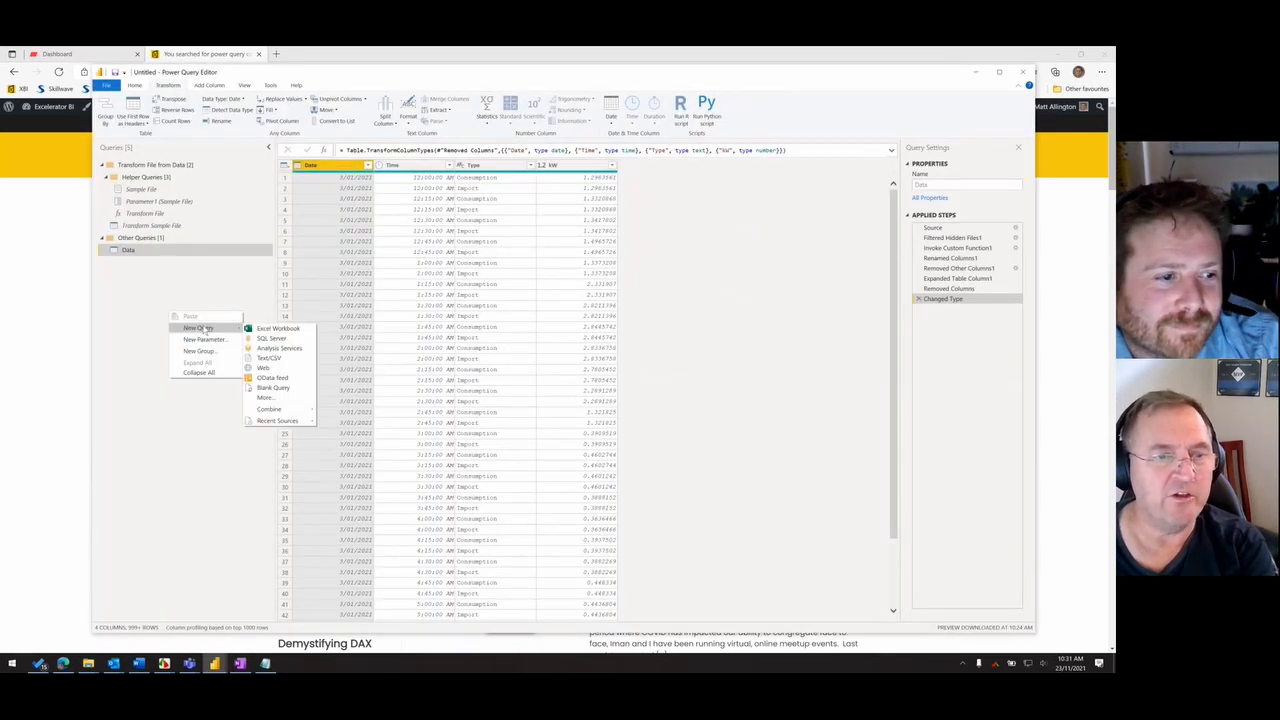
pyautogui.click(276, 388)
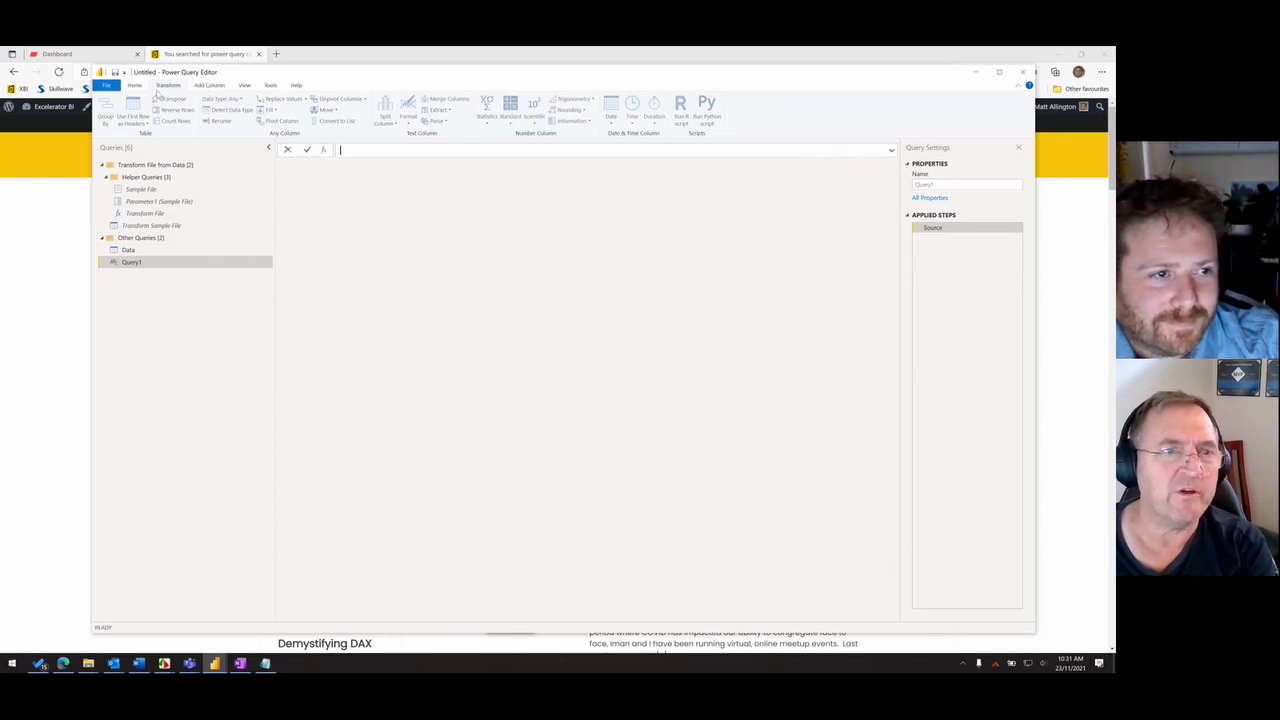
# - Open the blank query in the Advanced Editor, then switch to OneNote and copy the selected calendar code block
pyautogui.click(134, 85)
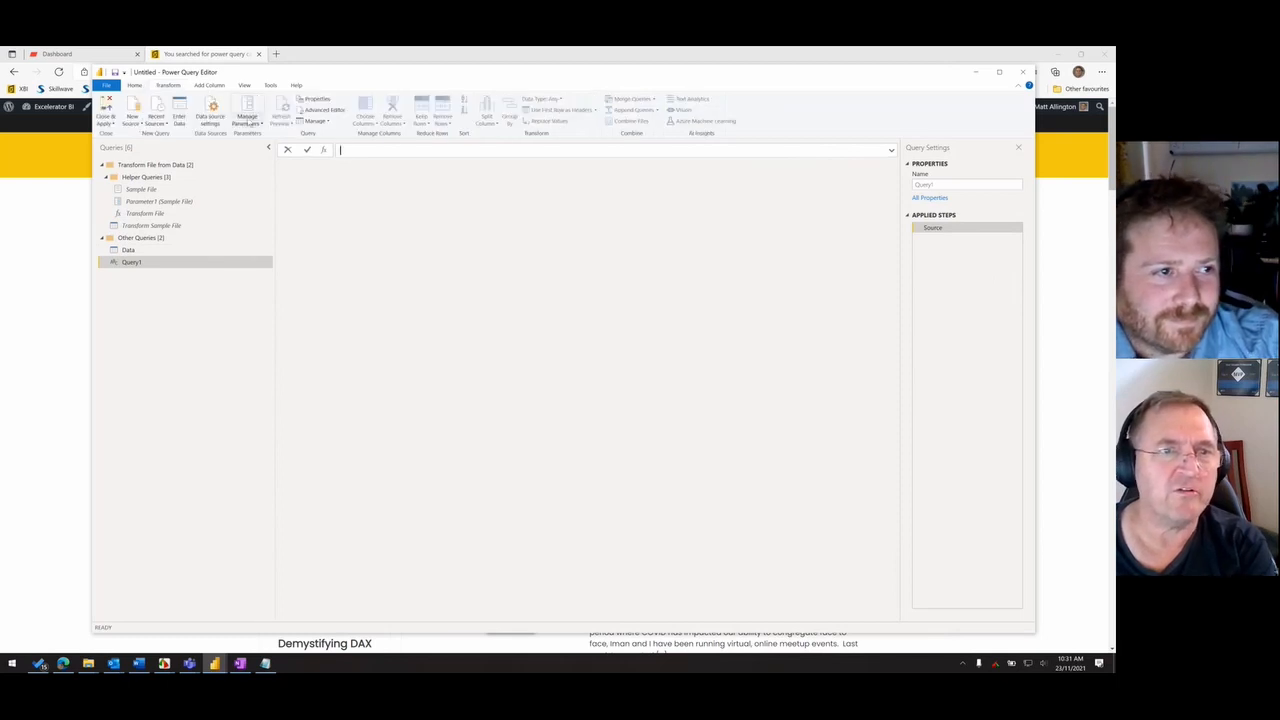
pyautogui.click(318, 110)
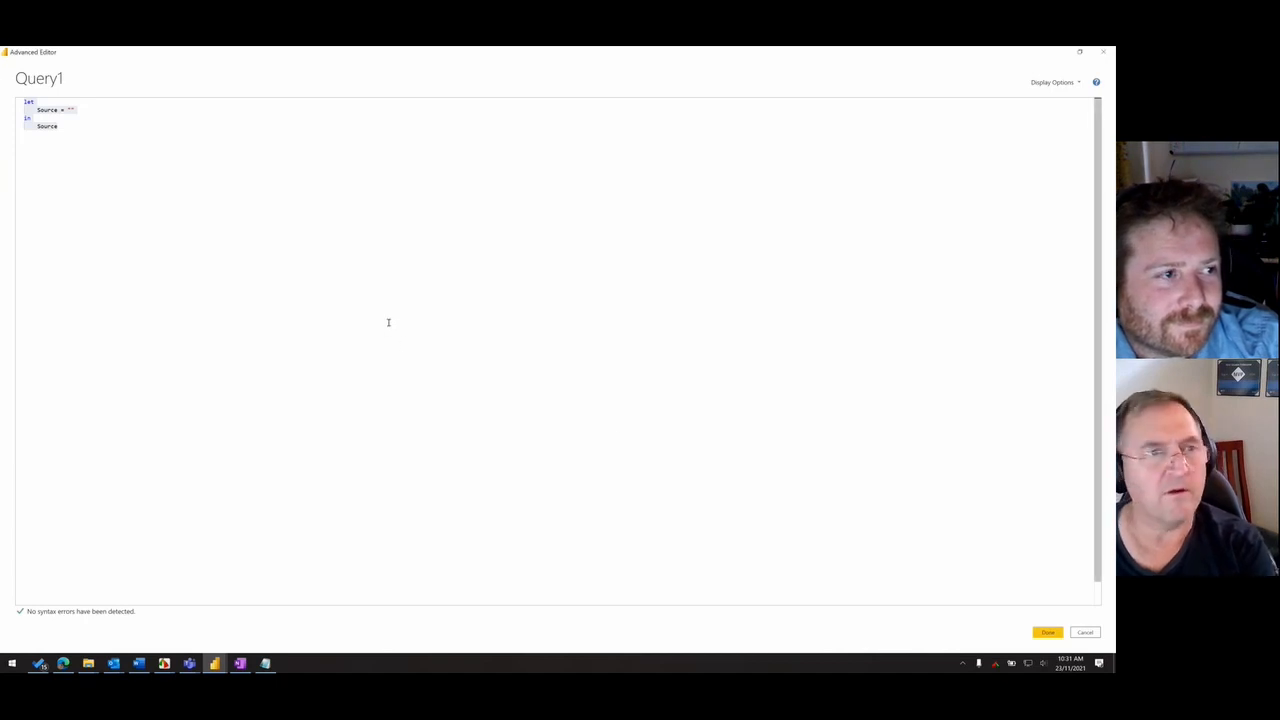
pyautogui.hotkey('ctrl', 'a')
pyautogui.hotkey('alt', 'Tab')
pyautogui.press('Tab')
pyautogui.press('Tab')
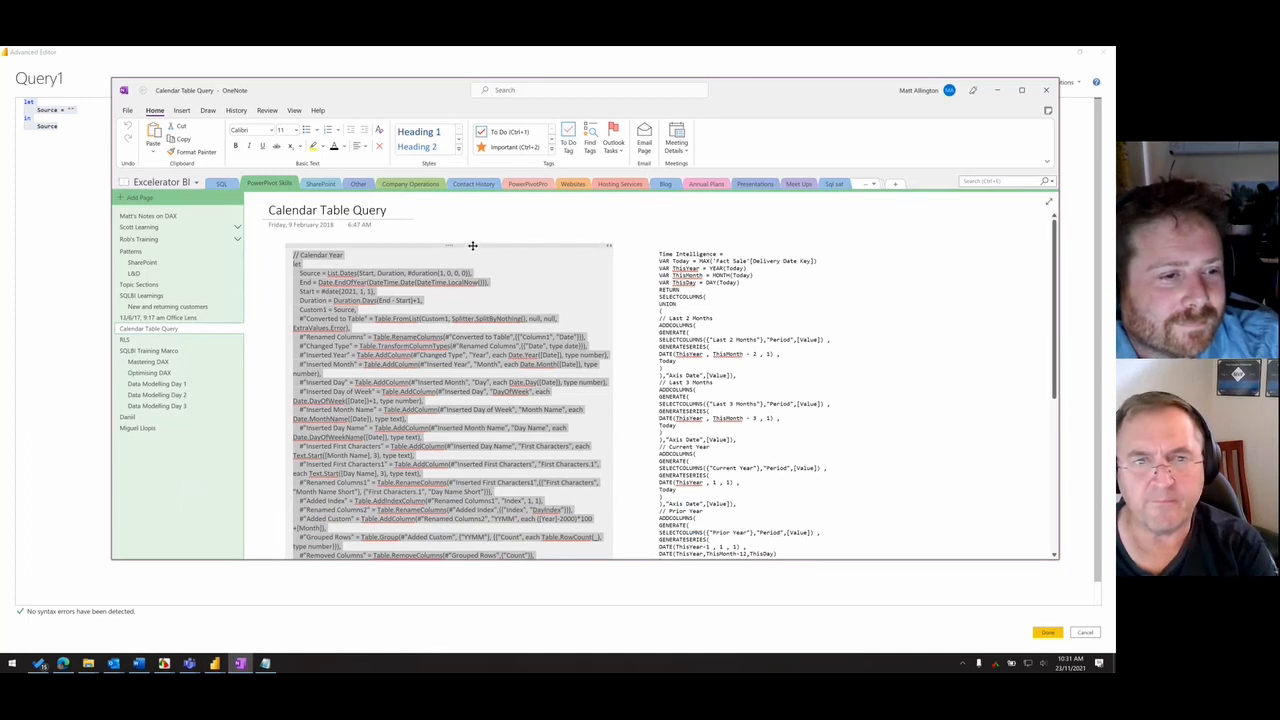
pyautogui.hotkey('ctrl', 'c')
# - Return to Power BI's Advanced Editor, replace the query's entire default code with the copied calendar code, and apply it
pyautogui.click(66, 177)
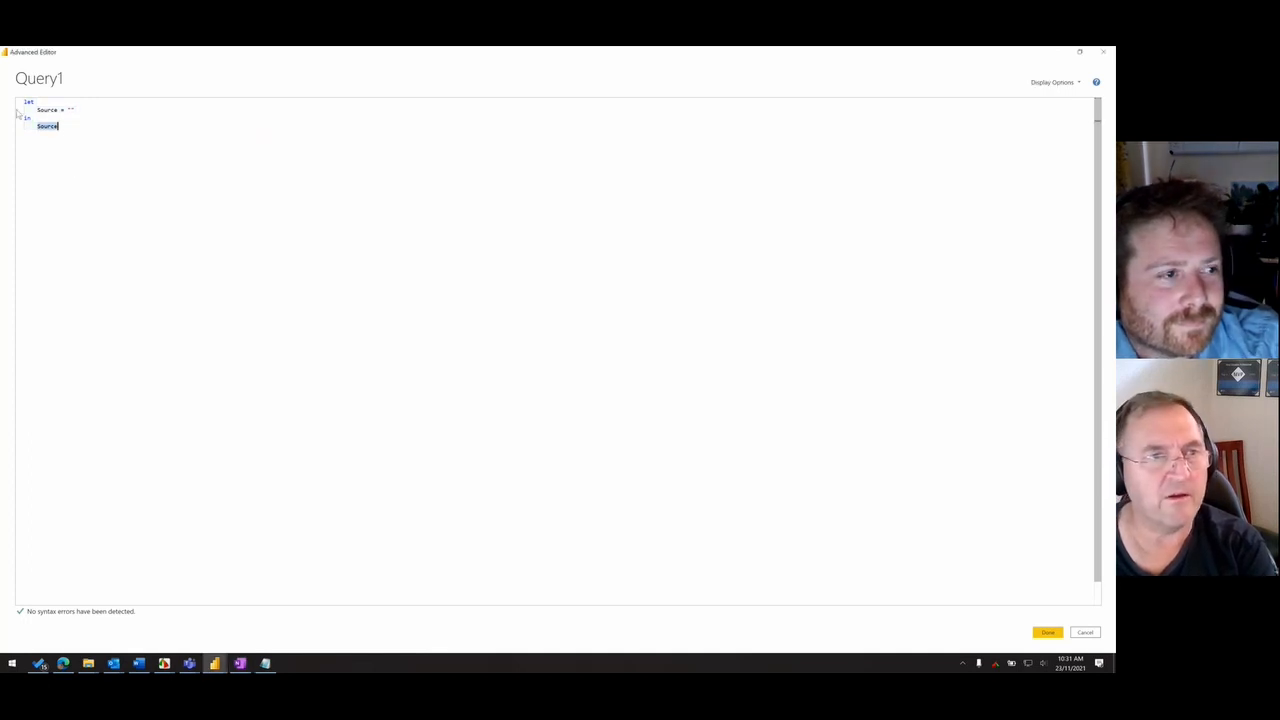
pyautogui.hotkey('ctrl', 'a')
pyautogui.hotkey('ctrl', 'v')
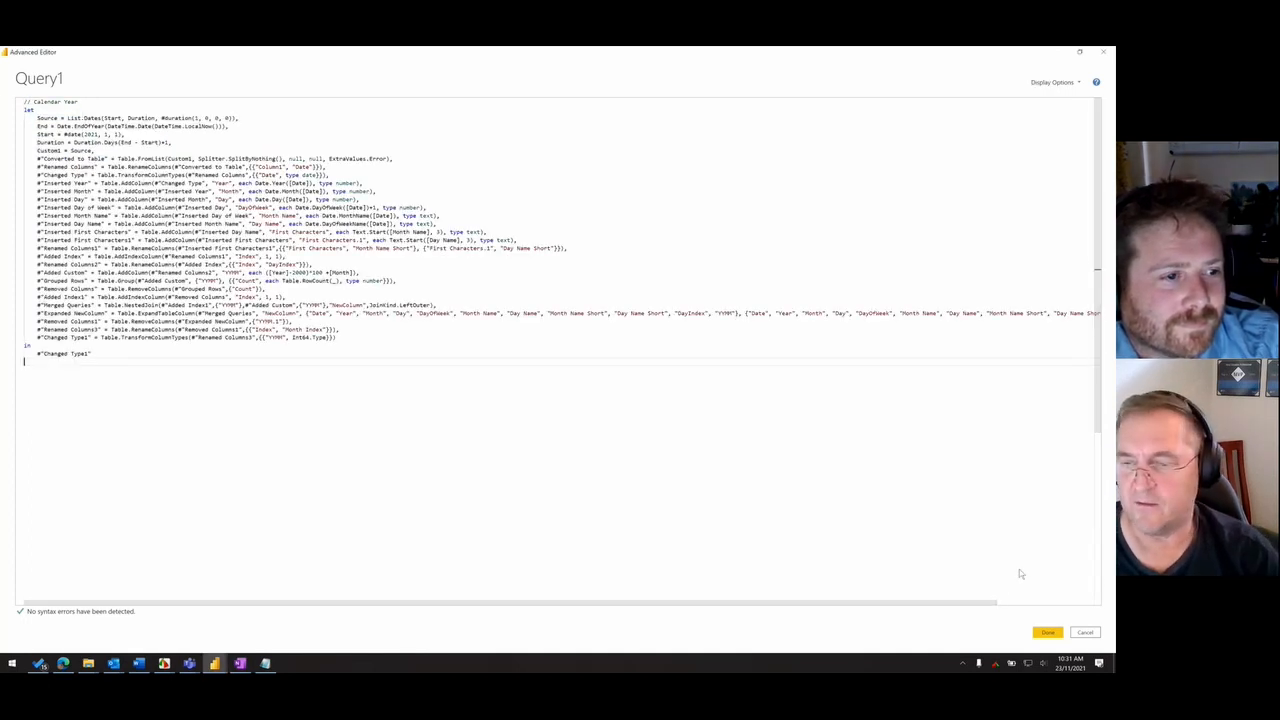
pyautogui.click(1047, 632)
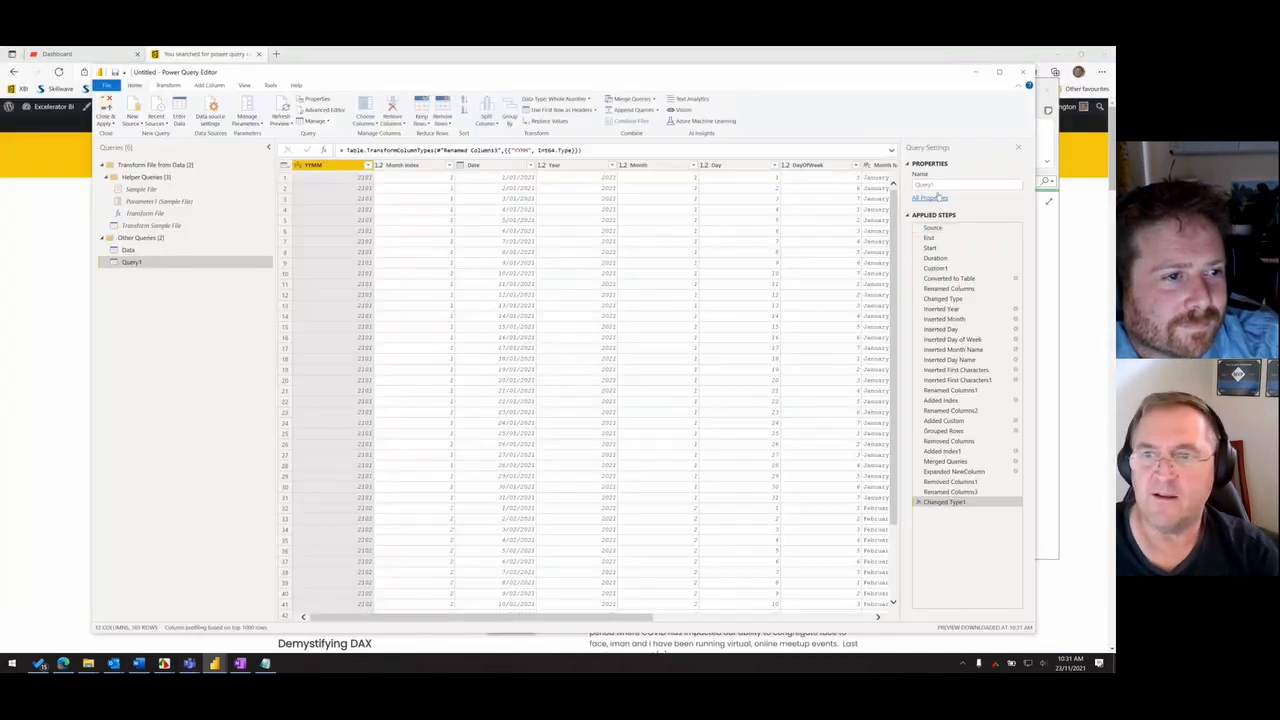
# - Rename the new calendar query as Calendar
pyautogui.click(935, 185)
pyautogui.write('Calendar')
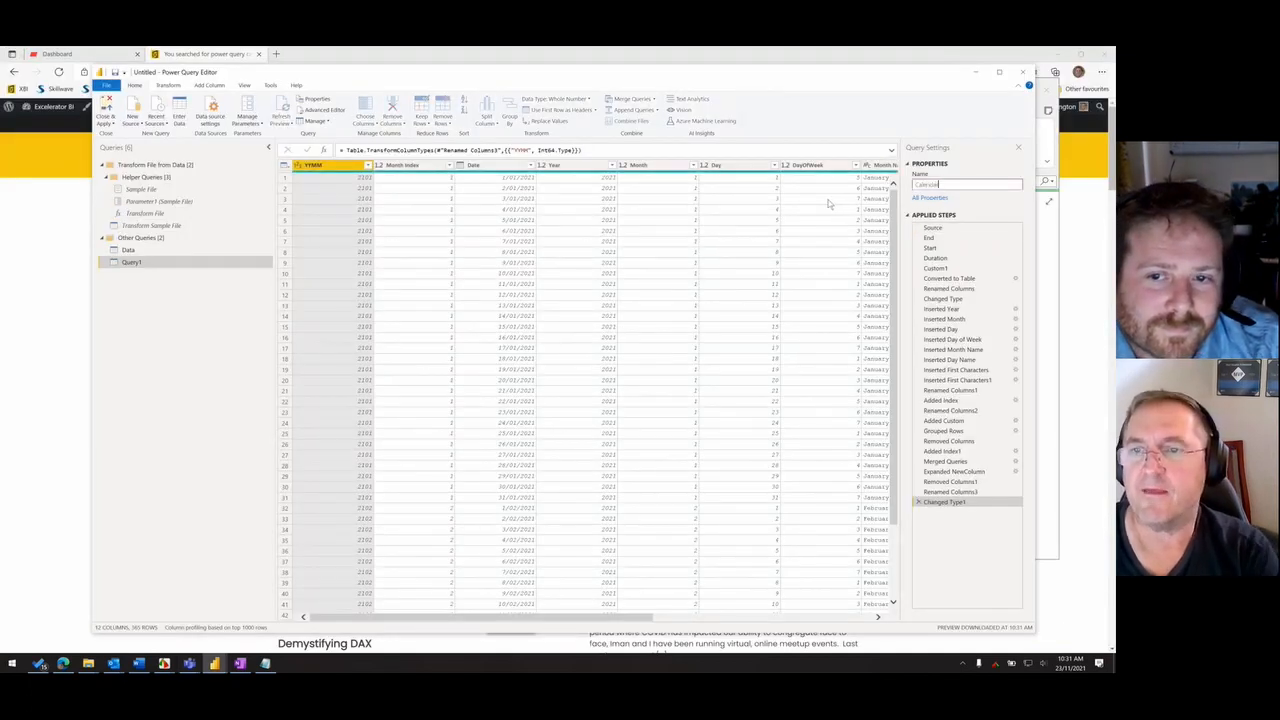
pyautogui.press('Return')
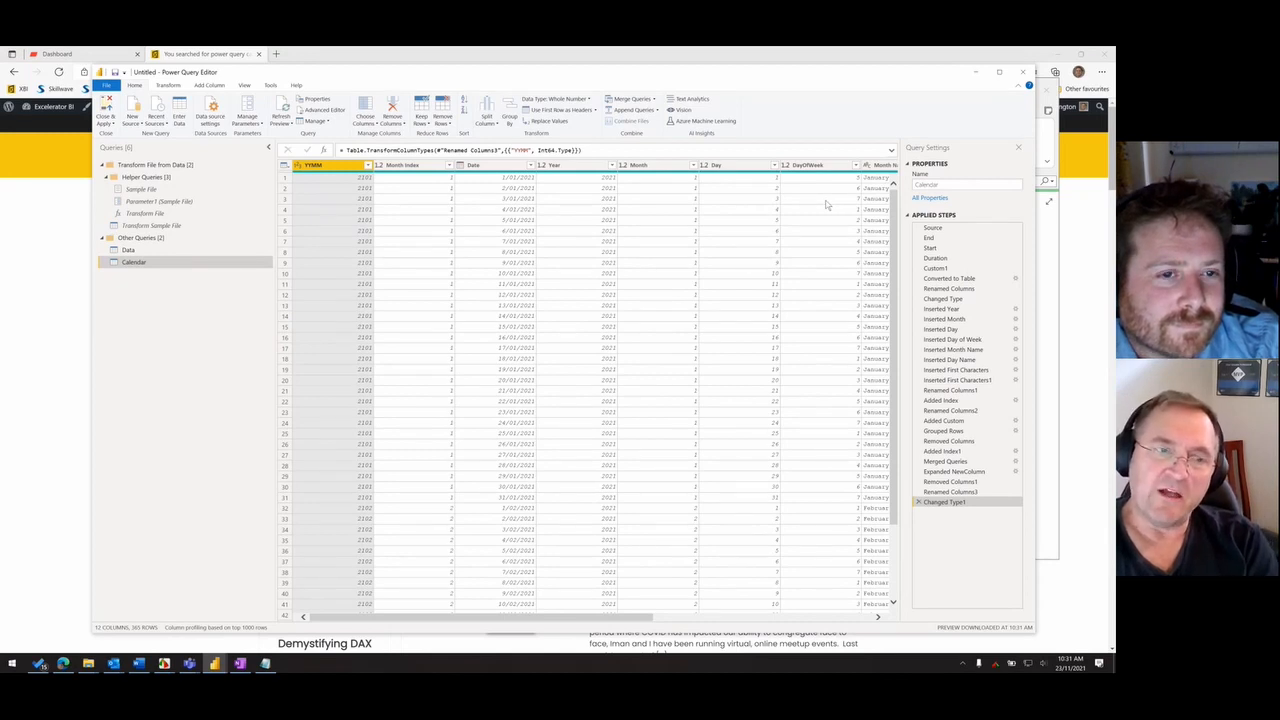
# - Open the Data query and examine its Type and Time columns
pyautogui.click(133, 250)
pyautogui.click(483, 166)
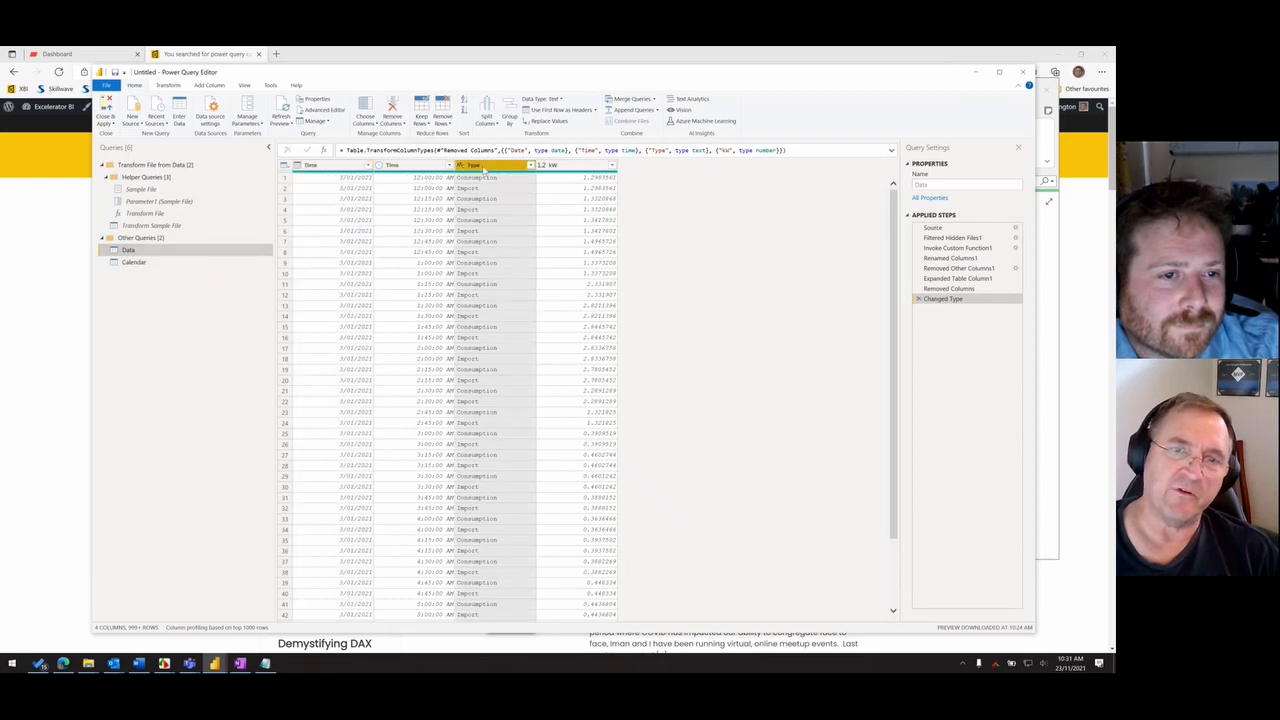
pyautogui.click(432, 166)
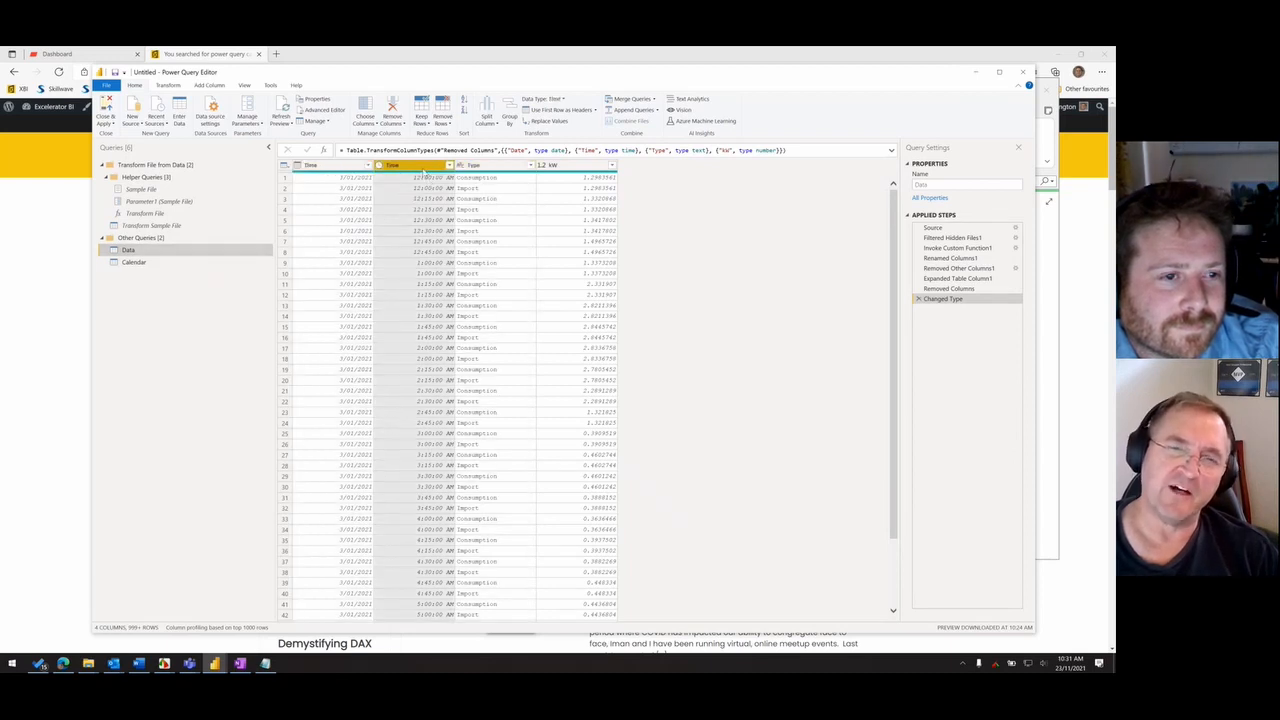
pyautogui.moveTo(419, 176)
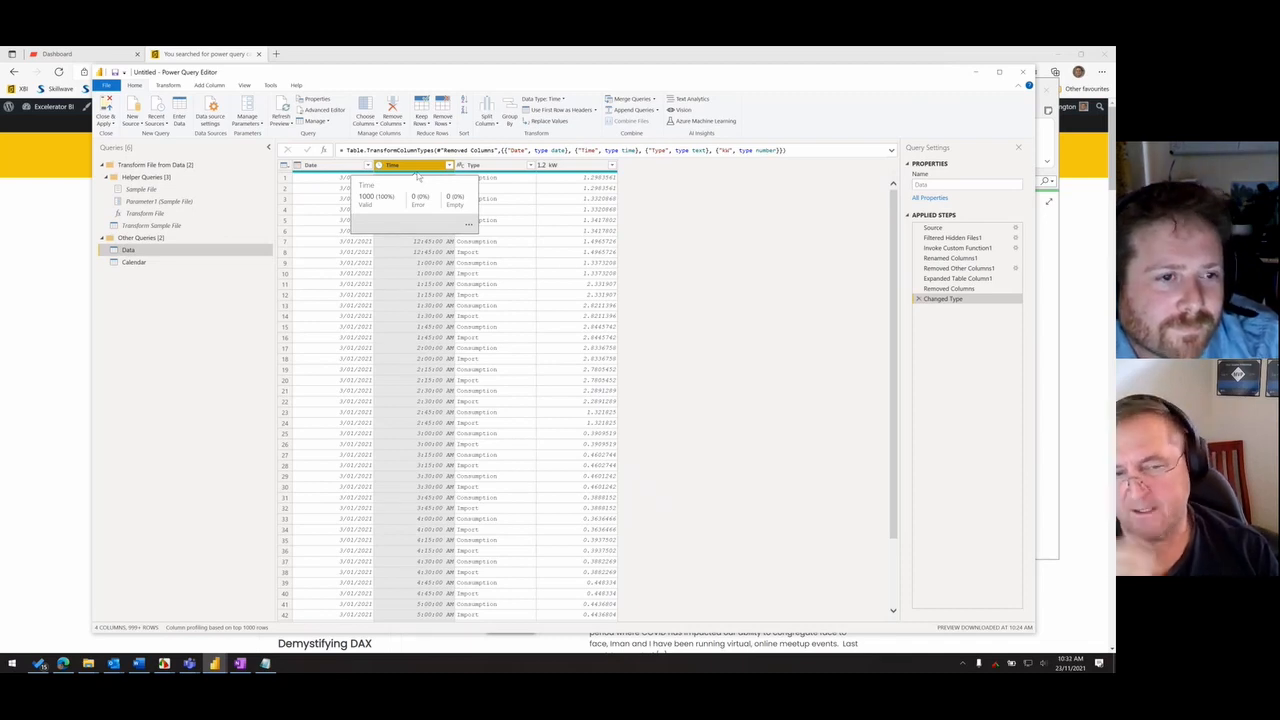
pyautogui.click(478, 166)
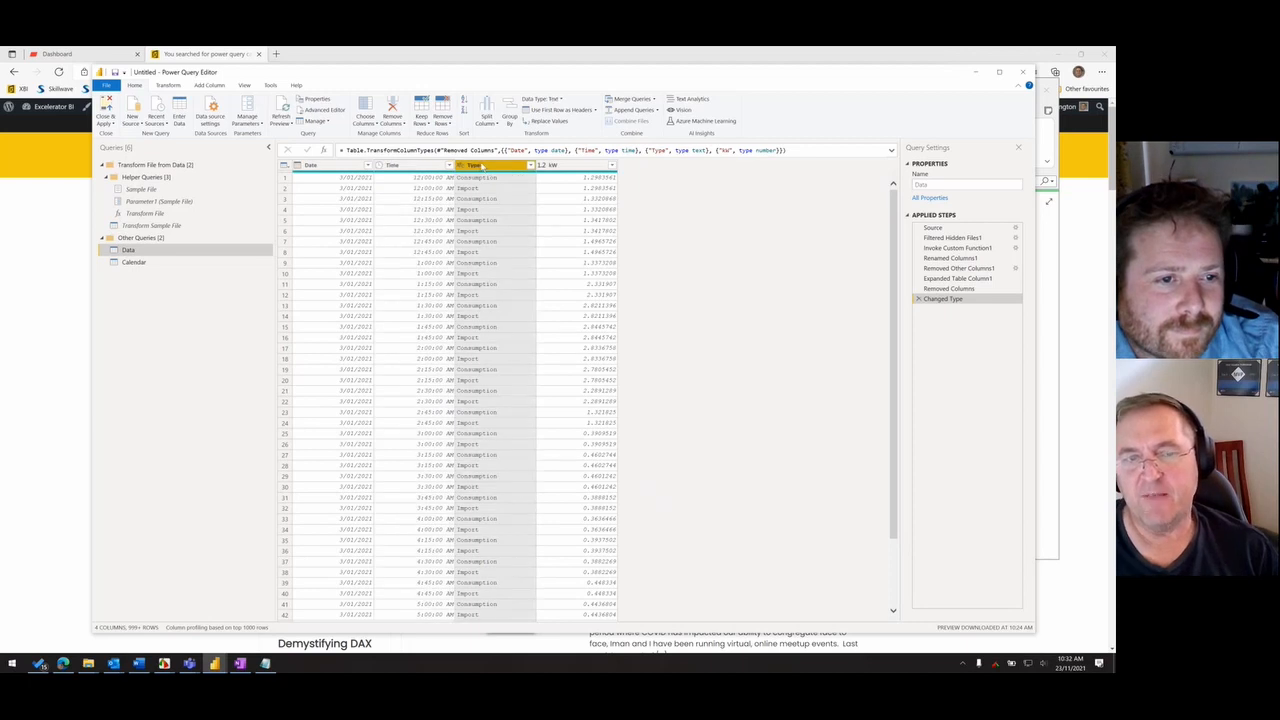
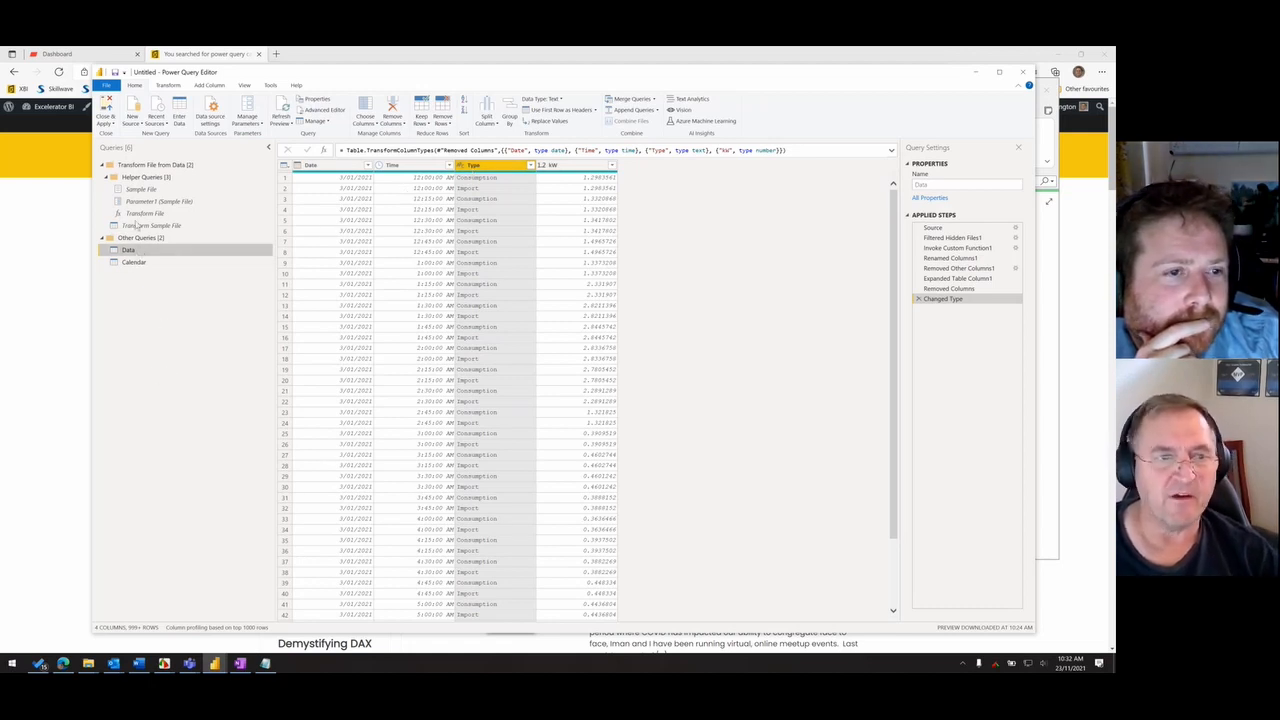
# - Create a new query that references the Data query and name it ConsumptionType
pyautogui.rightClick(143, 257)
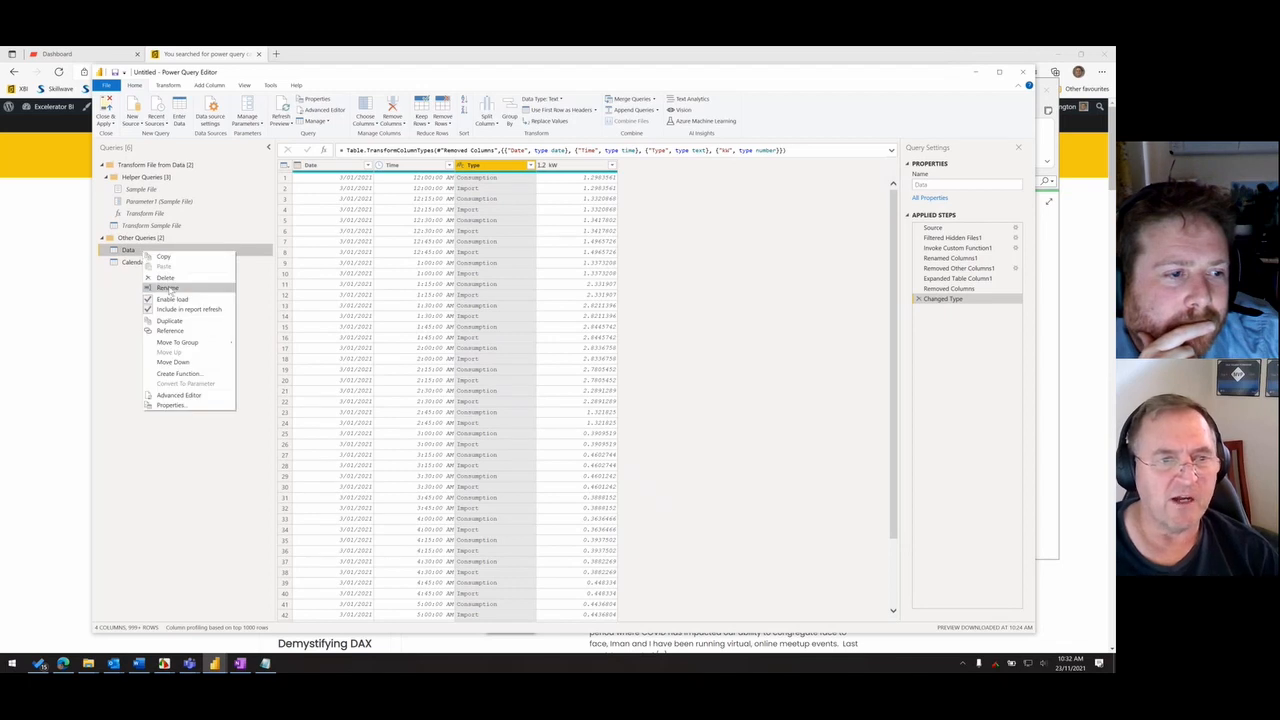
pyautogui.click(170, 331)
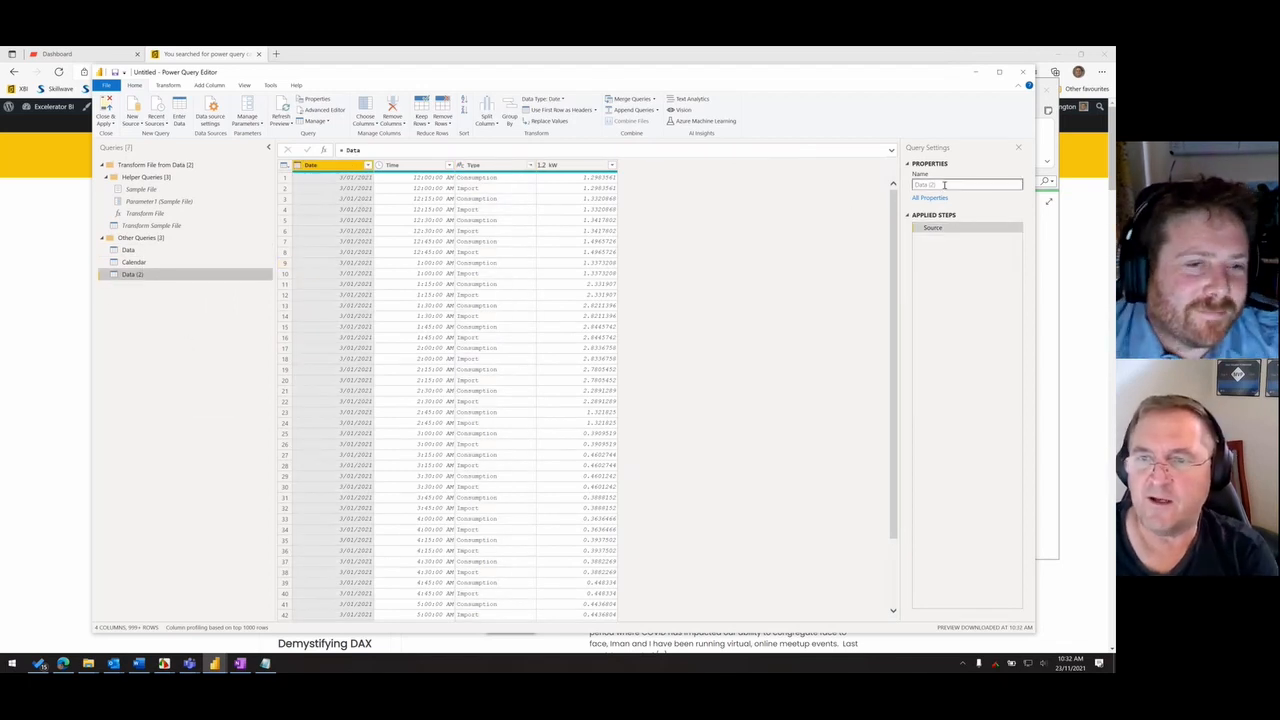
pyautogui.moveTo(944, 185); pyautogui.dragTo(741, 165)
pyautogui.write('Con')
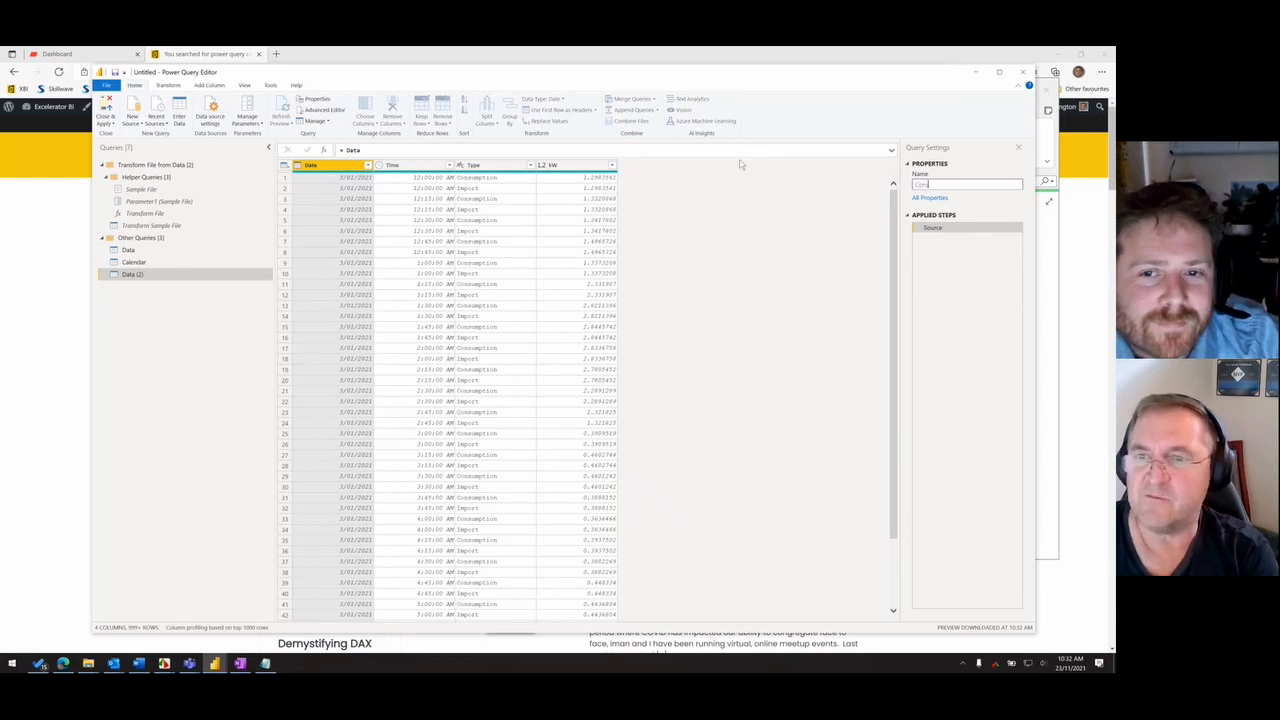
pyautogui.write('sumptionType')
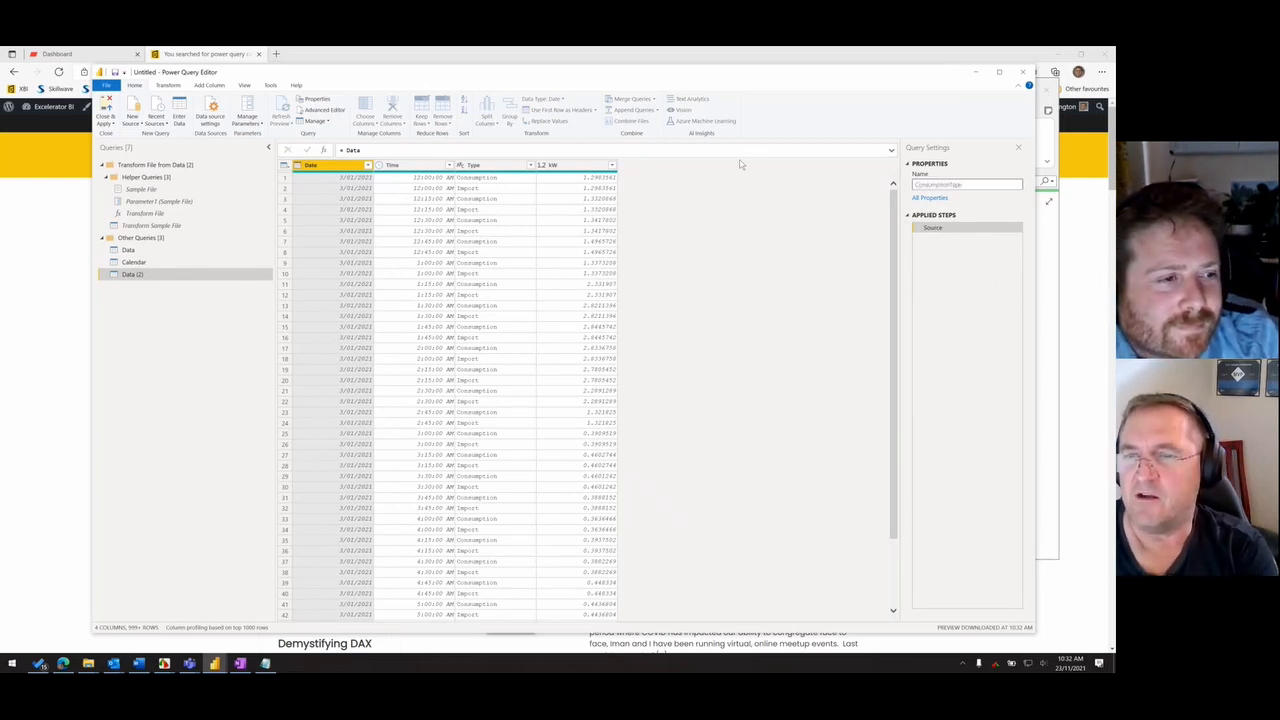
pyautogui.press('Return')
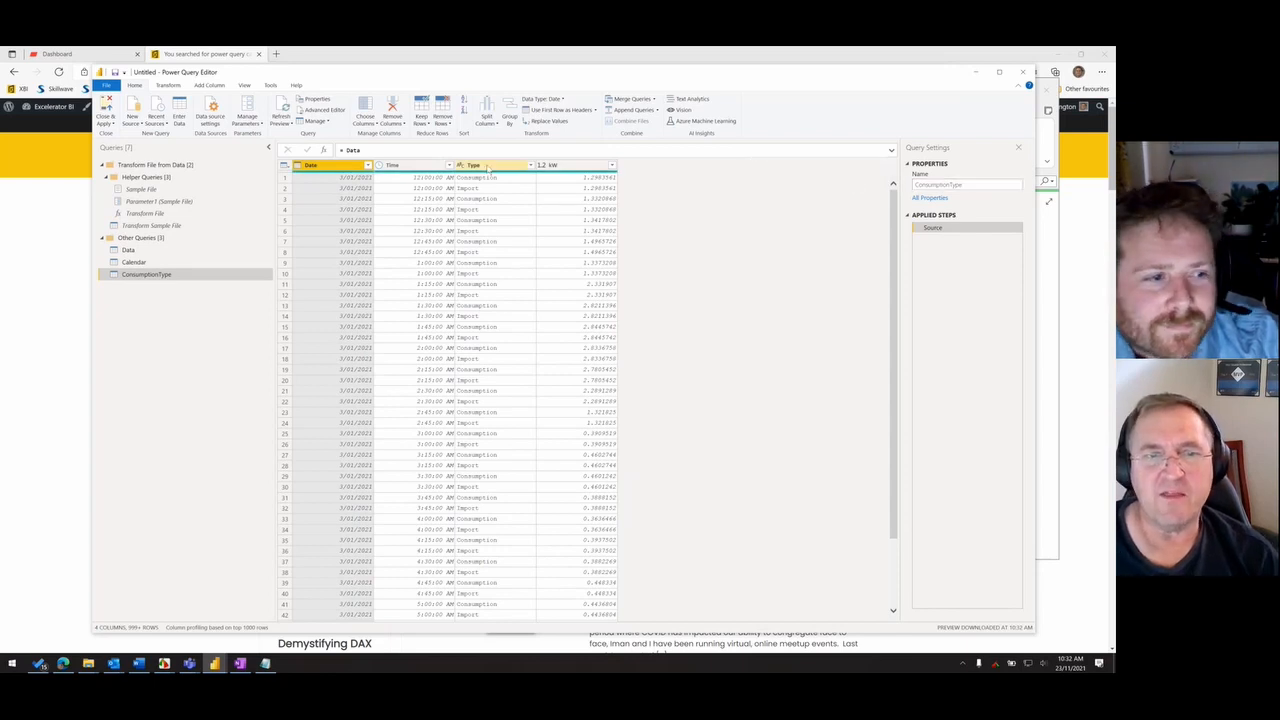
# - Reduce the ConsumptionType query to its Type column only and remove the duplicate values
pyautogui.click(488, 166)
pyautogui.rightClick(488, 167)
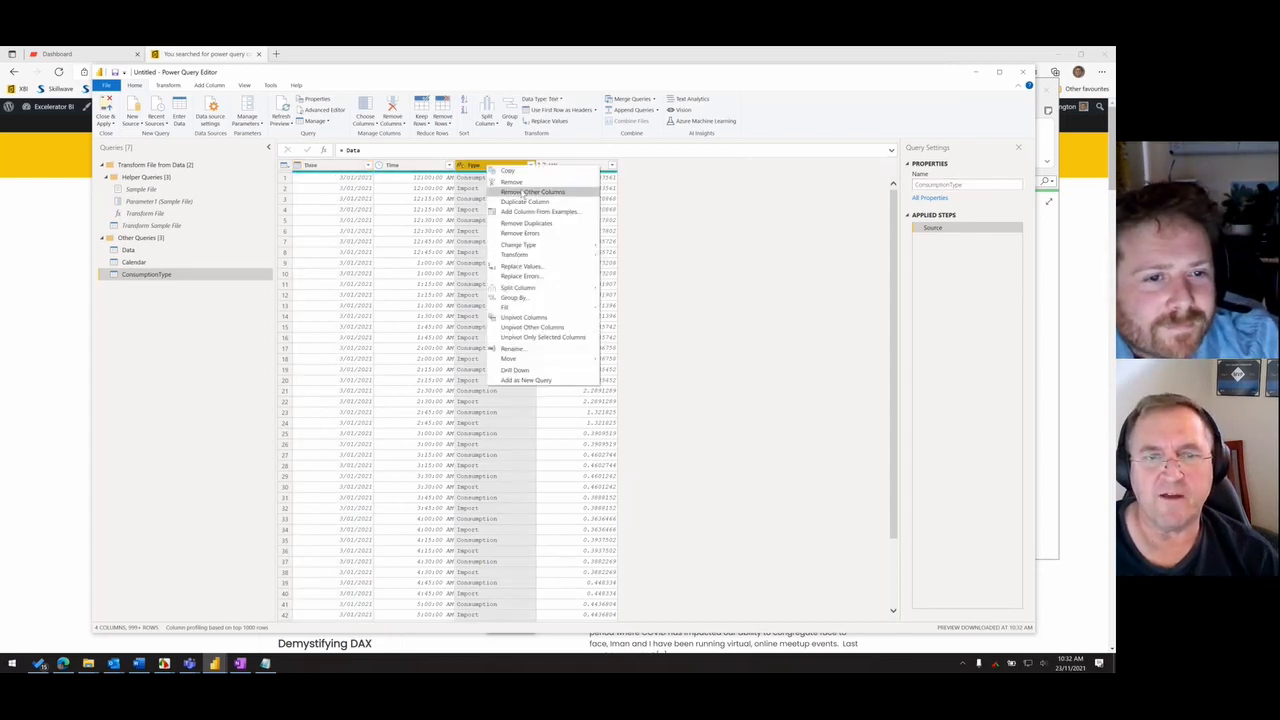
pyautogui.click(515, 194)
pyautogui.rightClick(333, 166)
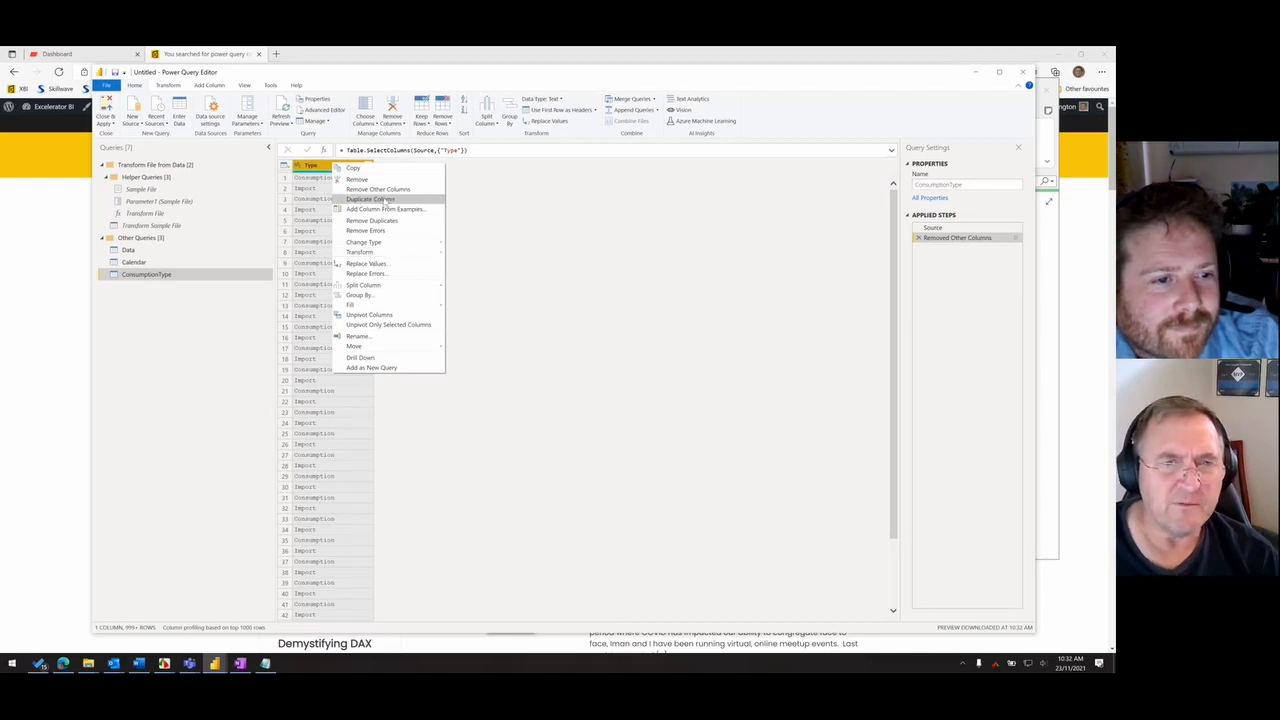
pyautogui.click(385, 221)
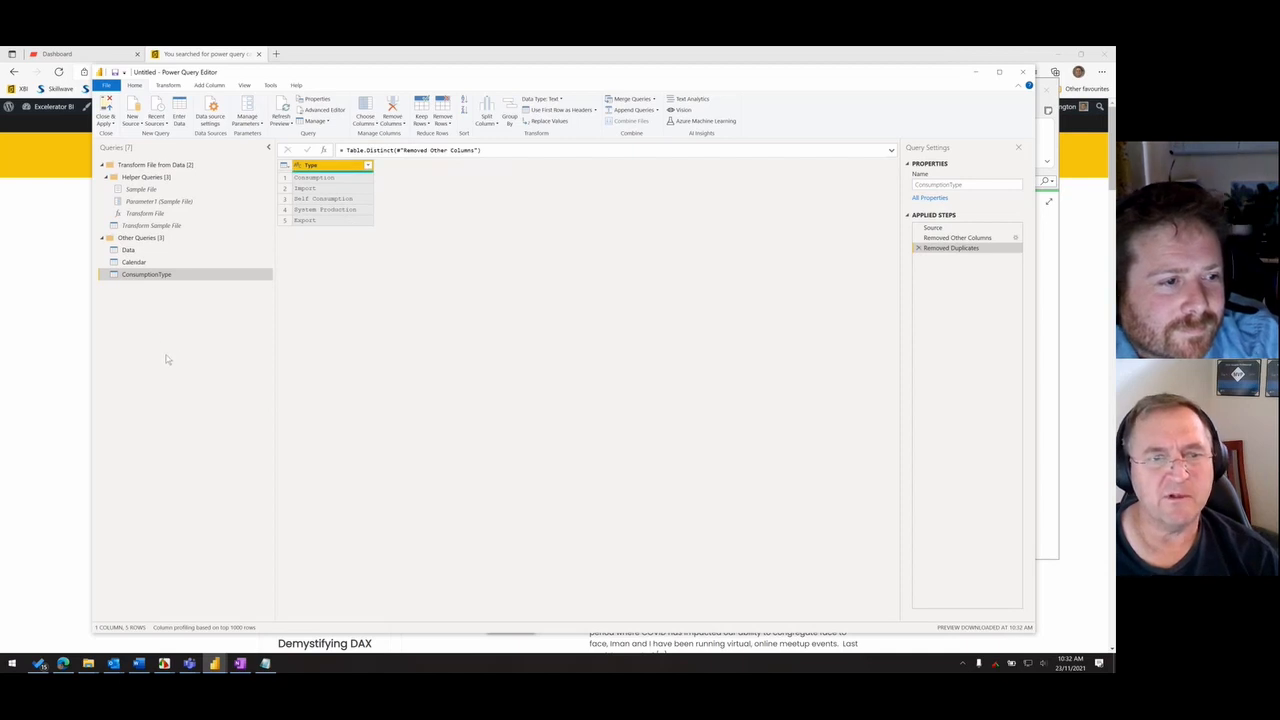
# - Close the query editor with the queries loaded, and arrange the model diagram with Data below Calendar and ConsumptionType
pyautogui.click(105, 123)
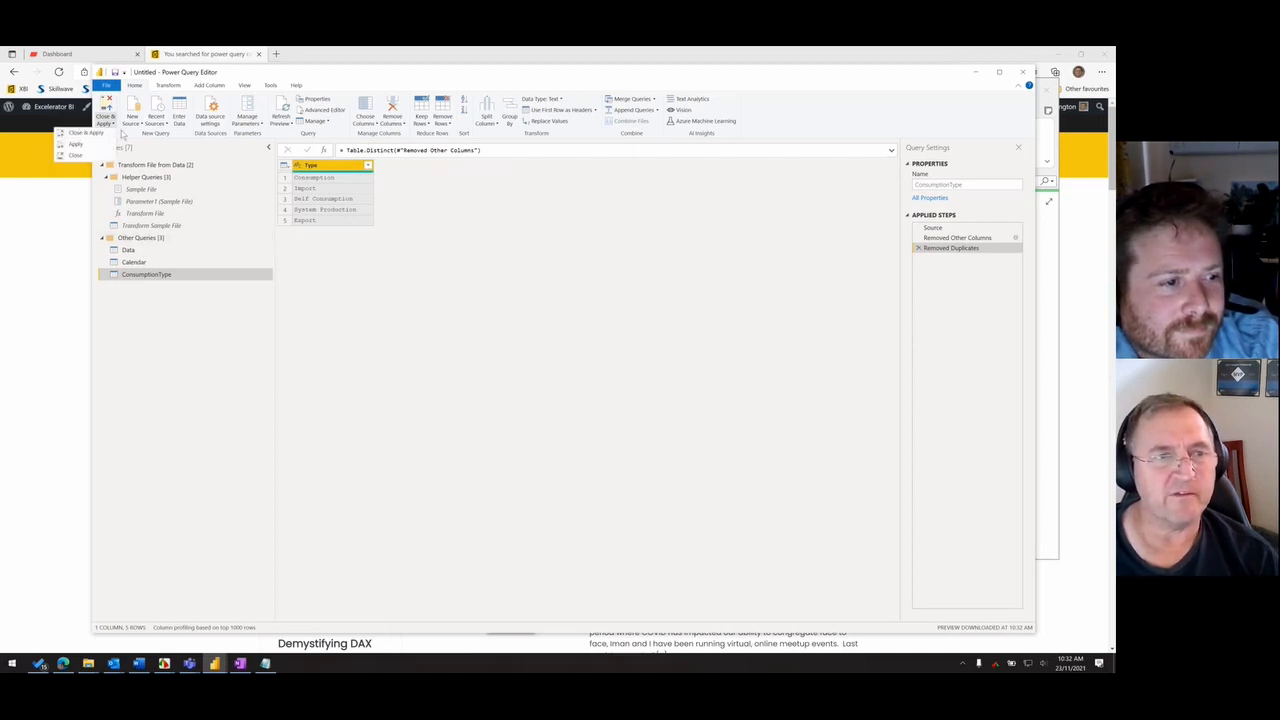
pyautogui.click(76, 155)
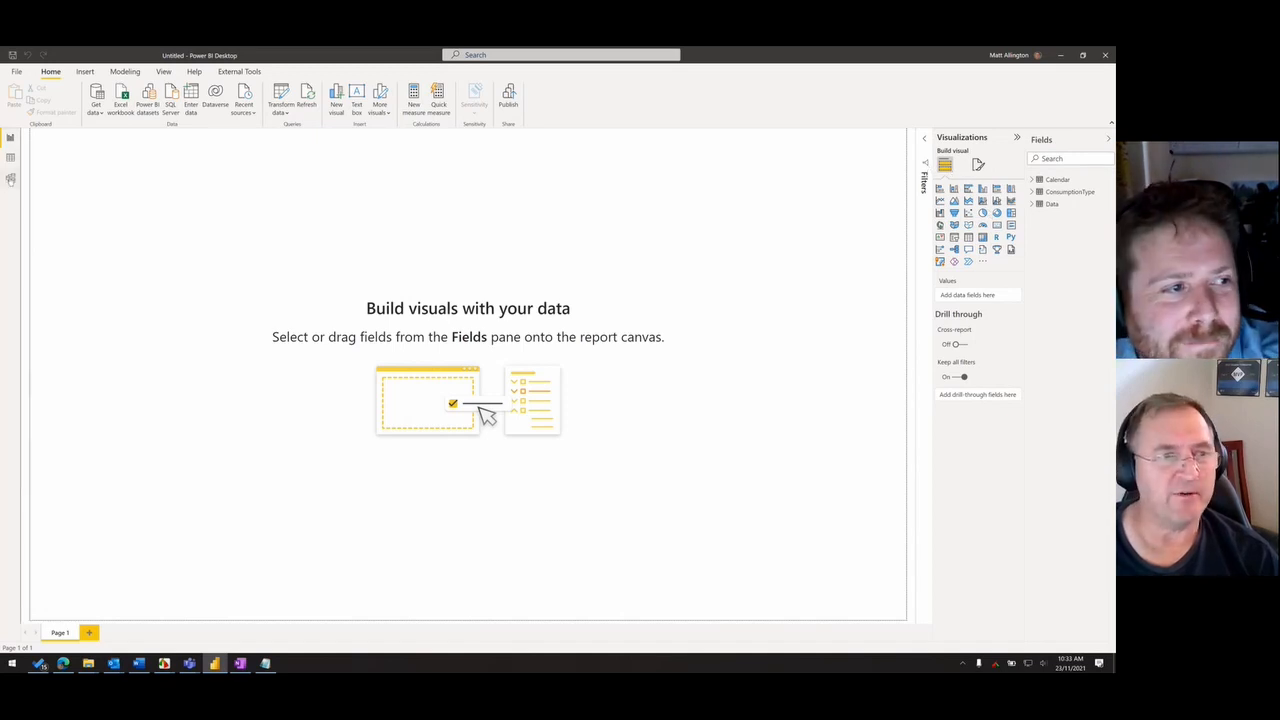
pyautogui.click(10, 178)
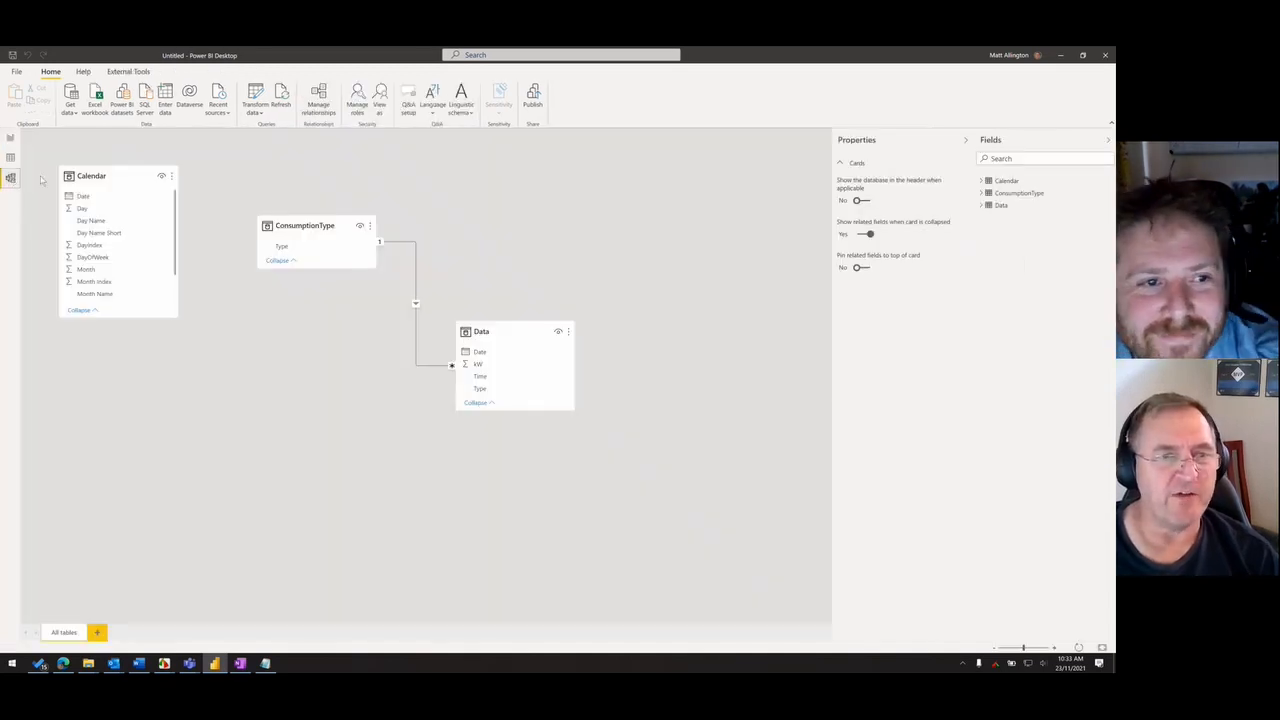
pyautogui.moveTo(521, 332); pyautogui.dragTo(351, 344)
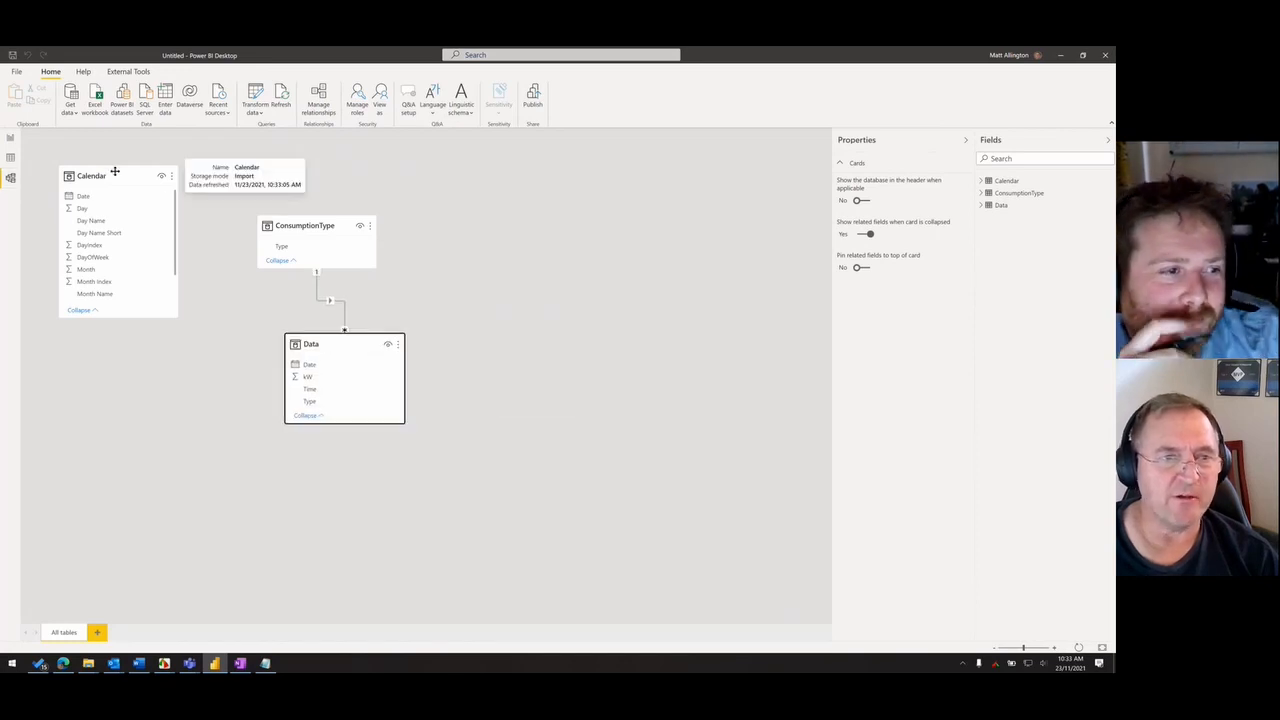
pyautogui.moveTo(124, 171); pyautogui.dragTo(159, 177)
pyautogui.moveTo(329, 226); pyautogui.dragTo(304, 187)
pyautogui.moveTo(373, 345); pyautogui.dragTo(271, 375)
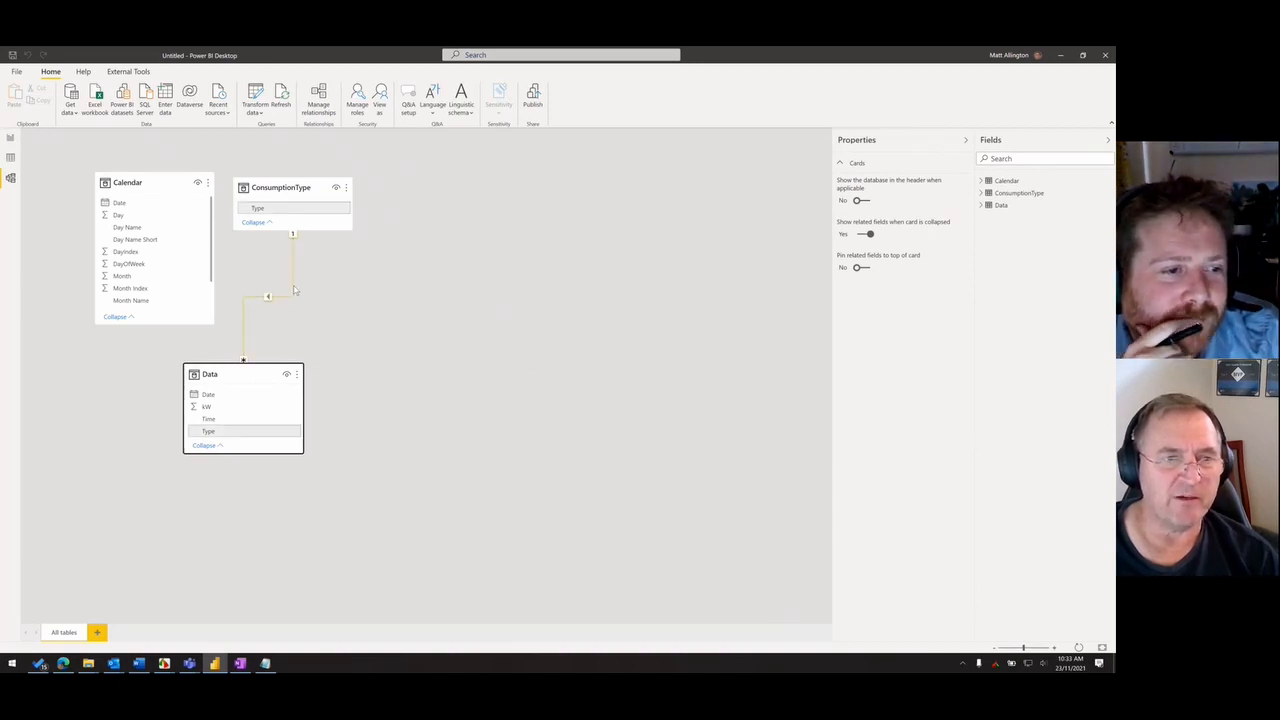
# - Relate the Data table's Date column to Calendar's Date column and shift the Data table slightly lower in the diagram
pyautogui.click(226, 396)
pyautogui.moveTo(228, 400); pyautogui.dragTo(137, 206)
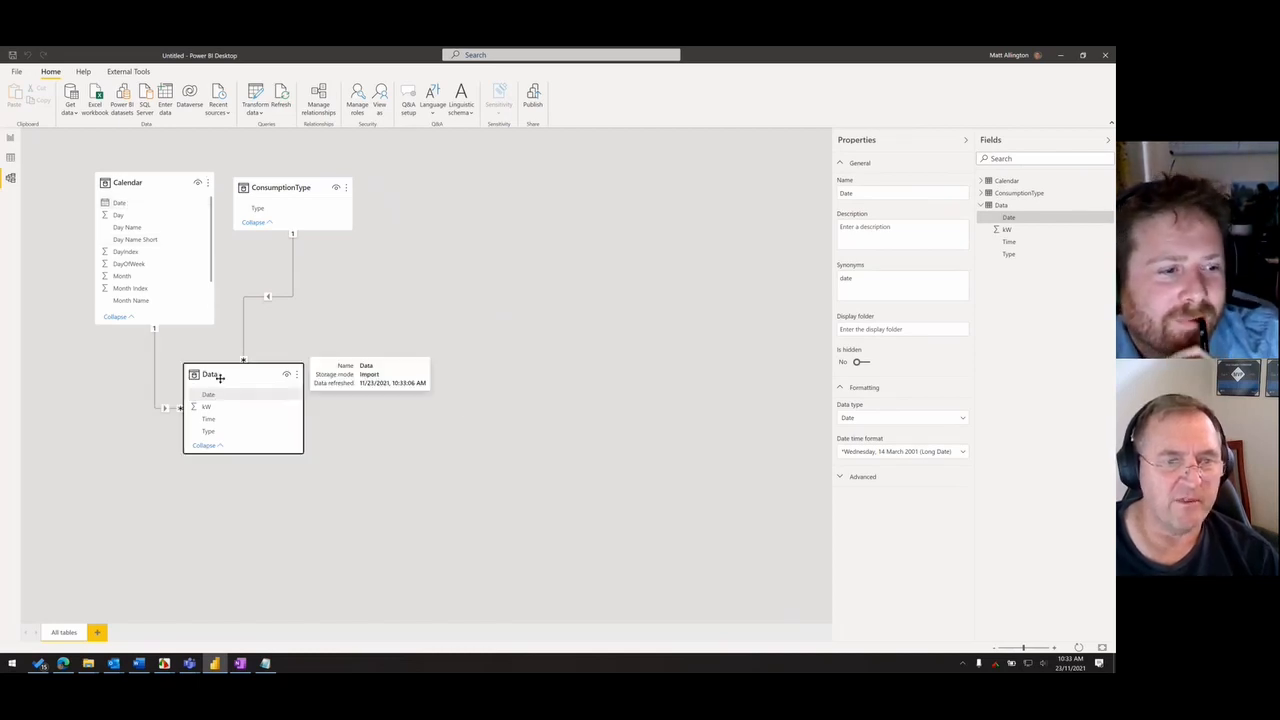
pyautogui.moveTo(219, 377); pyautogui.dragTo(233, 391)
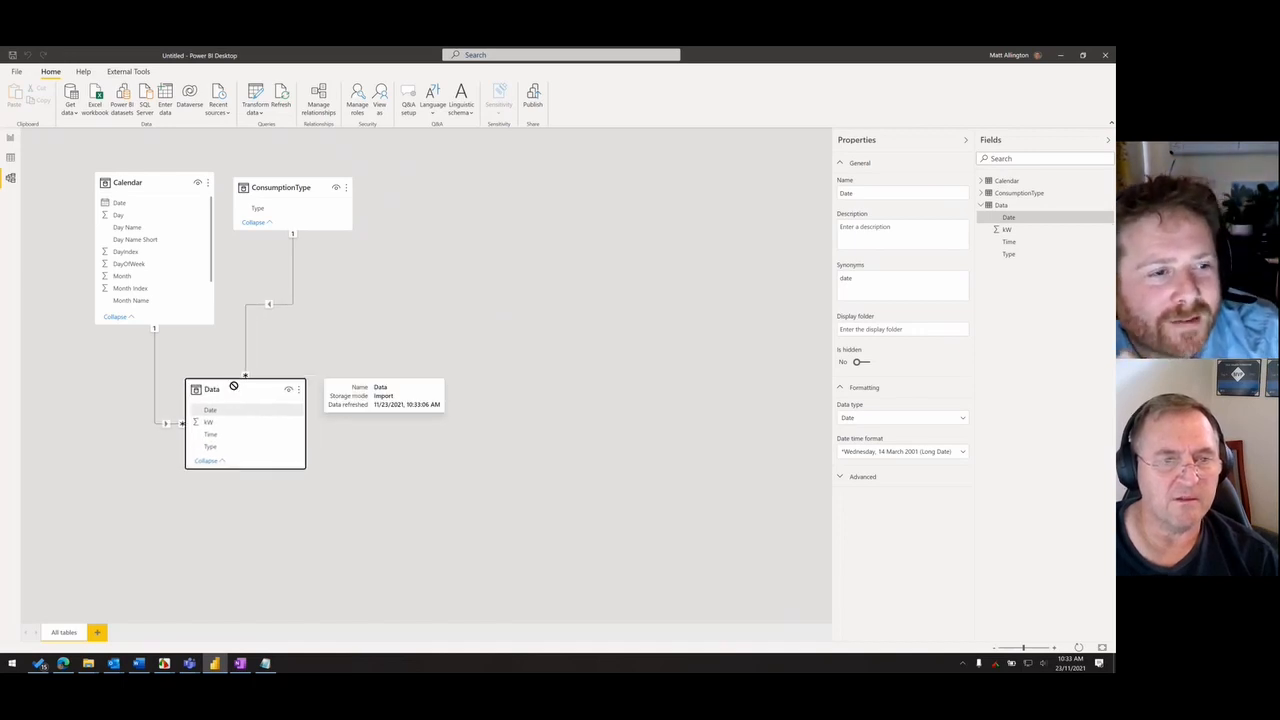
pyautogui.moveTo(246, 381); pyautogui.dragTo(246, 390)
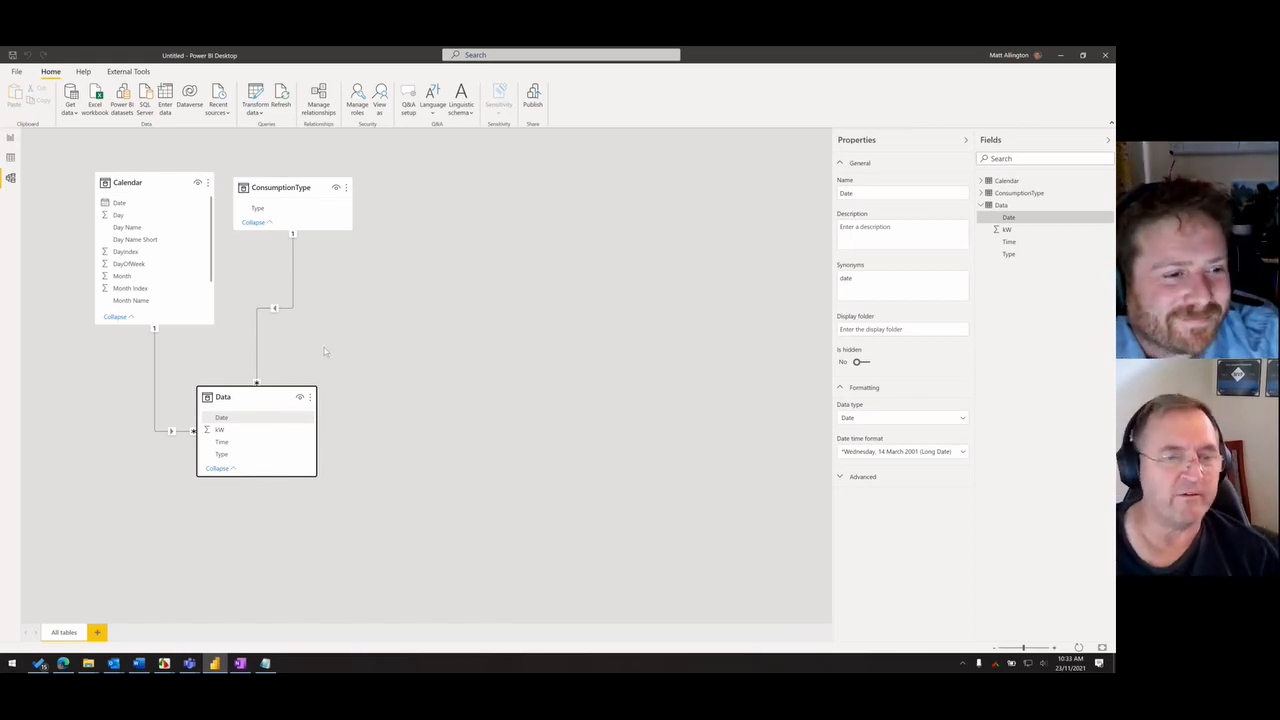
# - Return to the report and examine the Calendar table's fields, including the automatic date hierarchy under Date
pyautogui.click(10, 140)
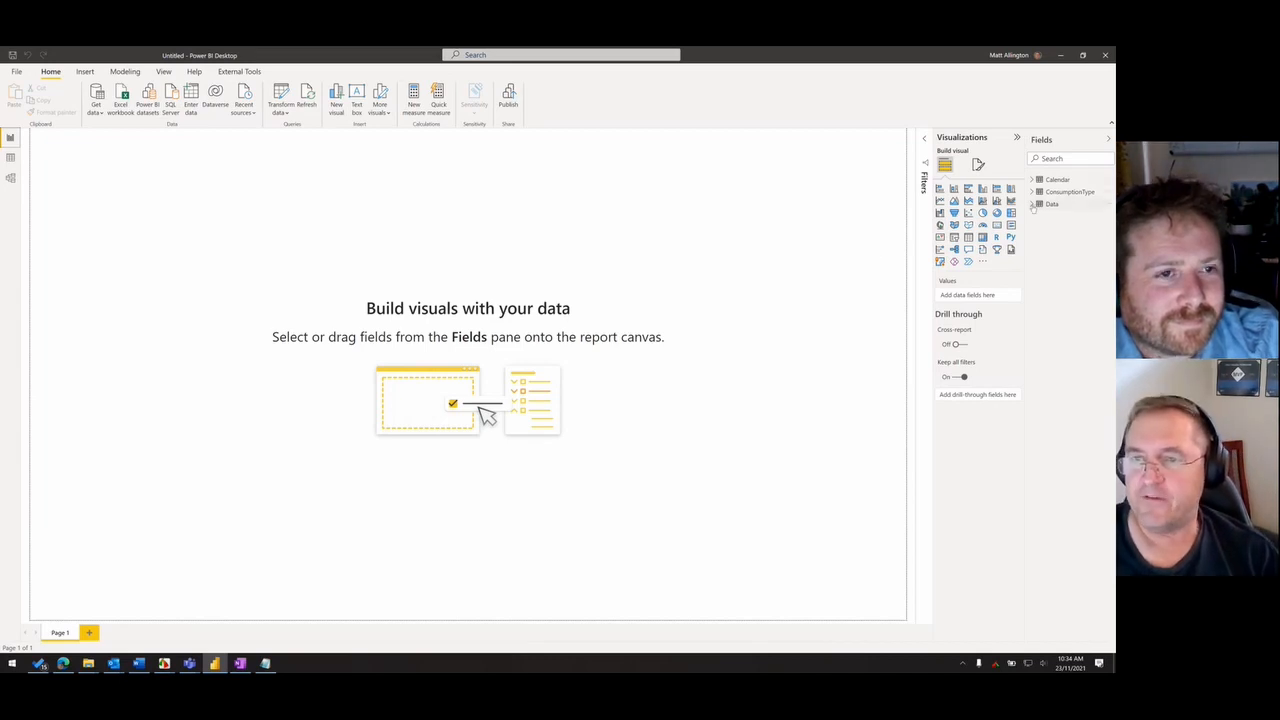
pyautogui.click(1032, 205)
pyautogui.click(1032, 205)
pyautogui.click(1031, 180)
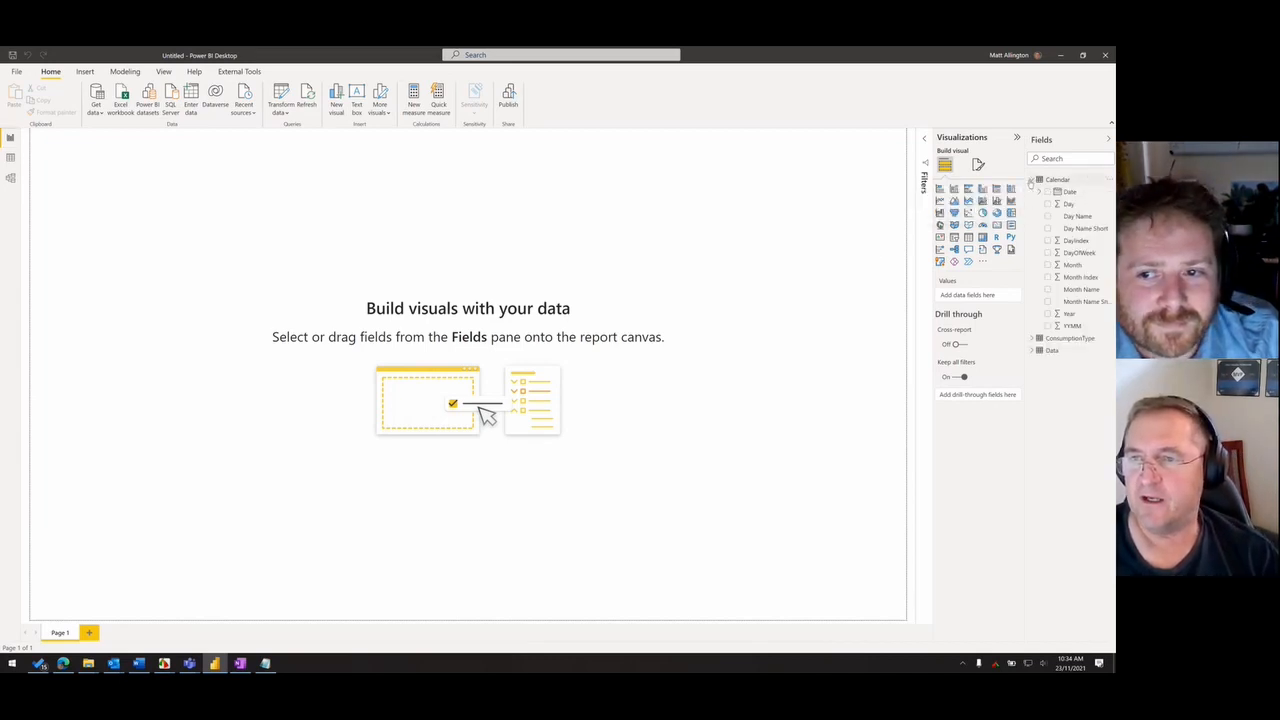
pyautogui.click(1068, 193)
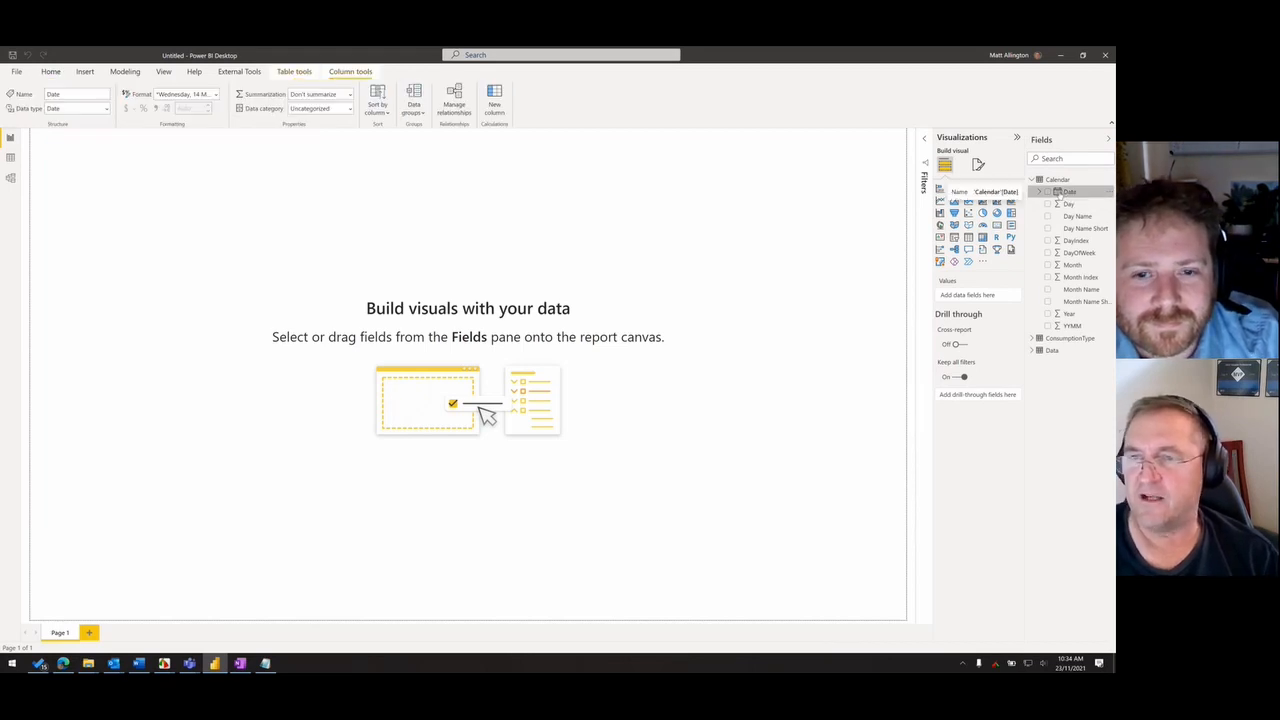
pyautogui.click(1040, 191)
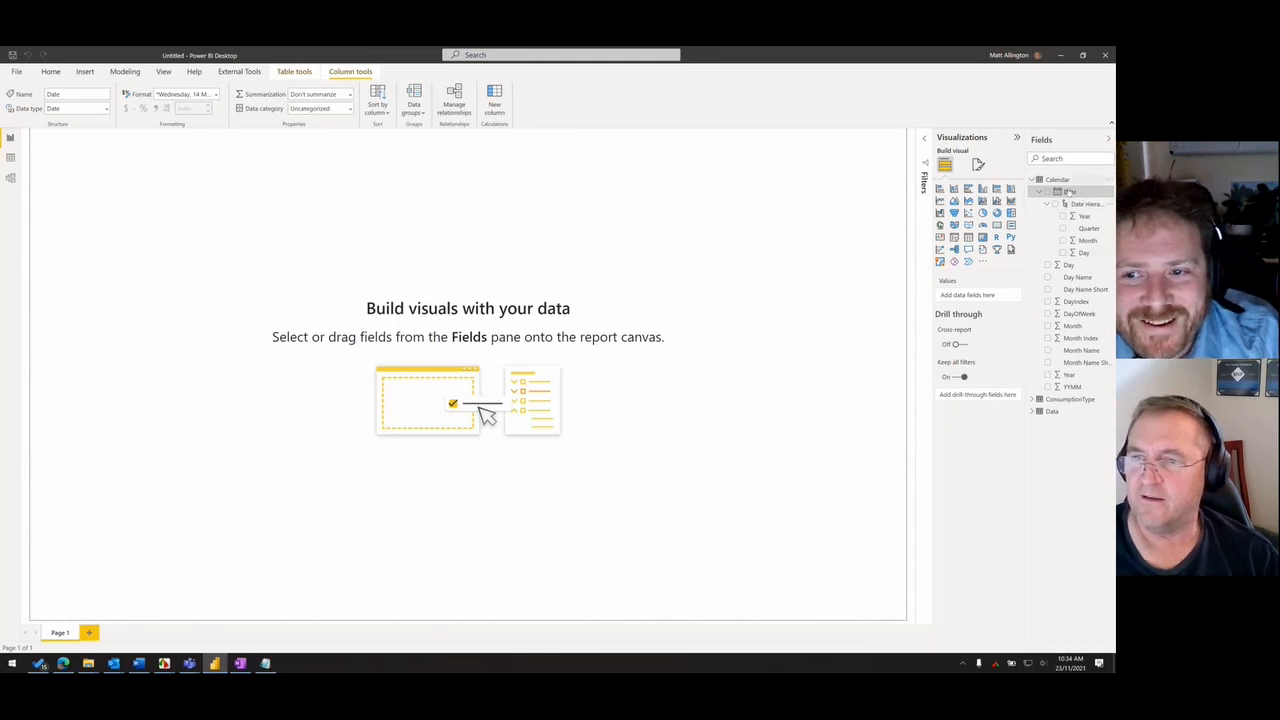
pyautogui.click(1041, 192)
pyautogui.click(1055, 179)
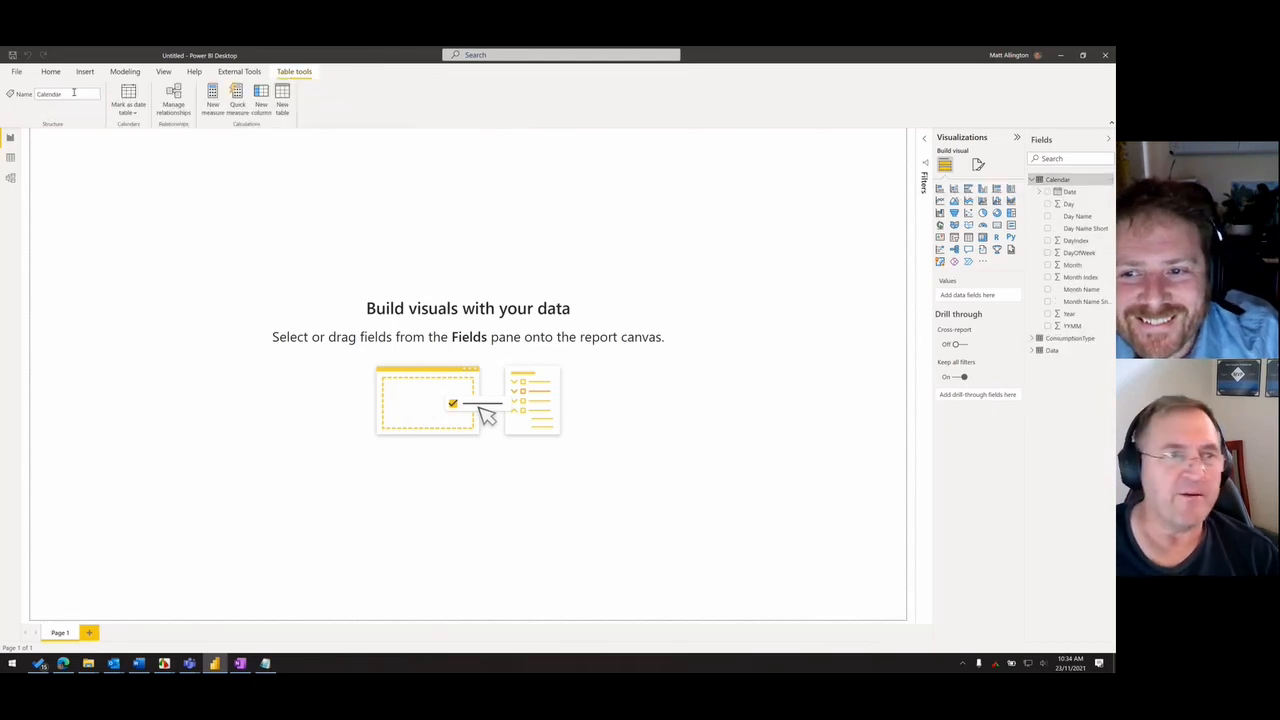
# - Turn off Auto date/time in the current file's Data Load options, check the global Data Load settings, and apply the options
pyautogui.click(16, 72)
pyautogui.click(41, 231)
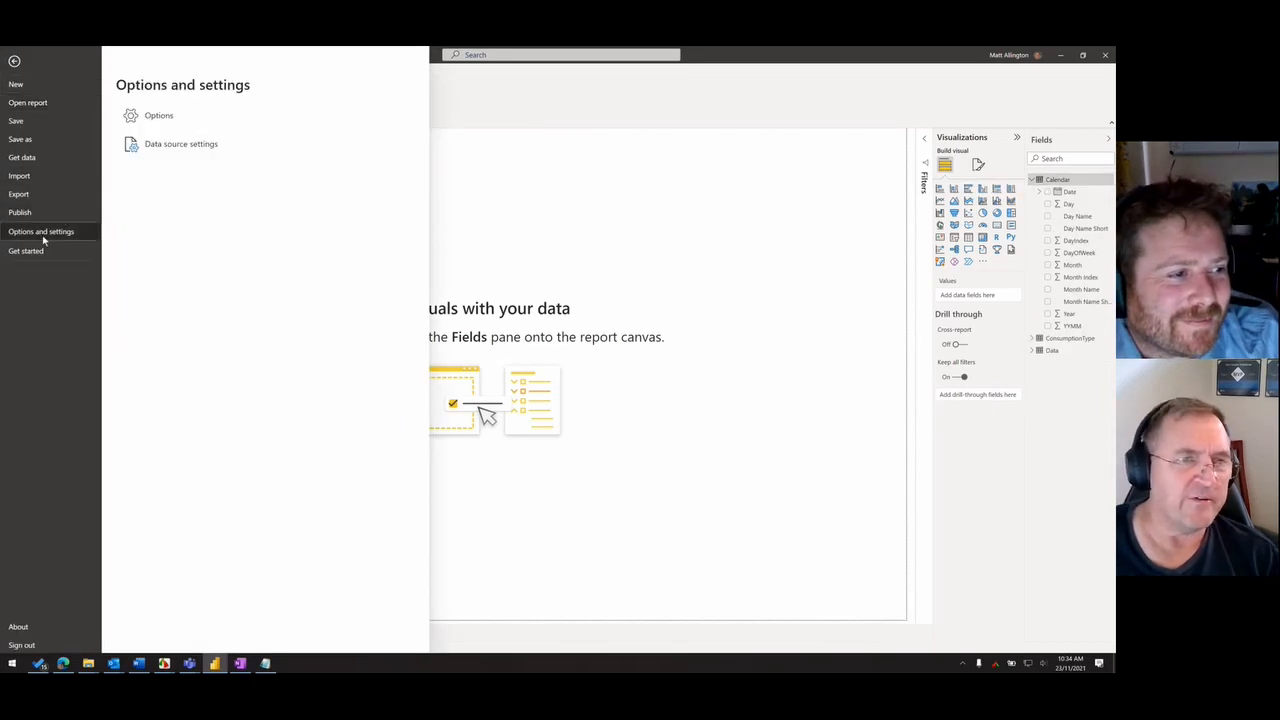
pyautogui.press('Escape')
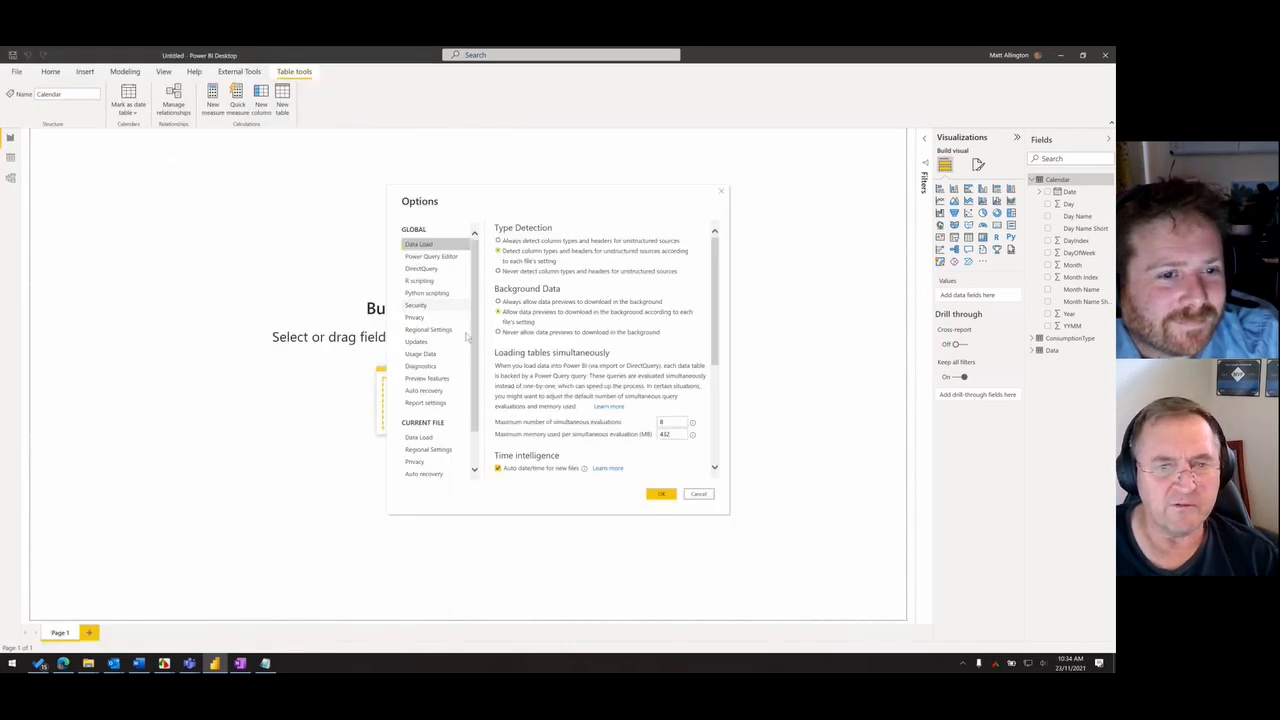
pyautogui.click(419, 438)
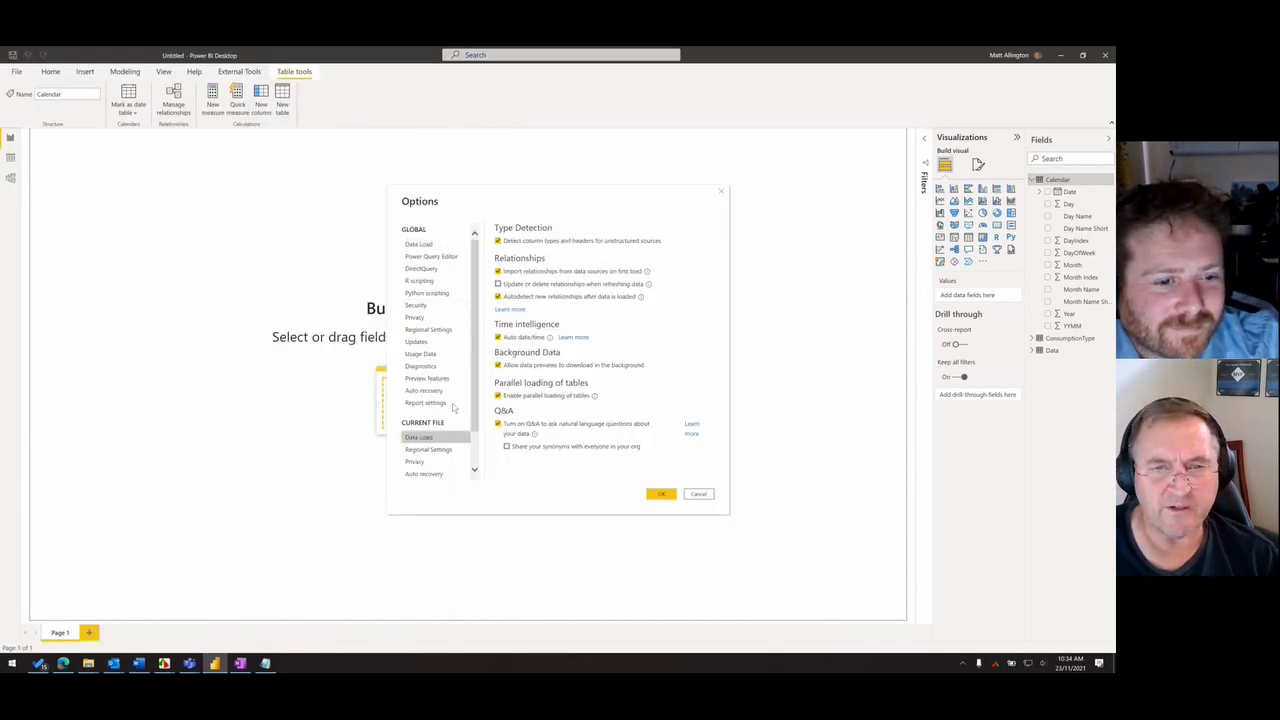
pyautogui.click(515, 338)
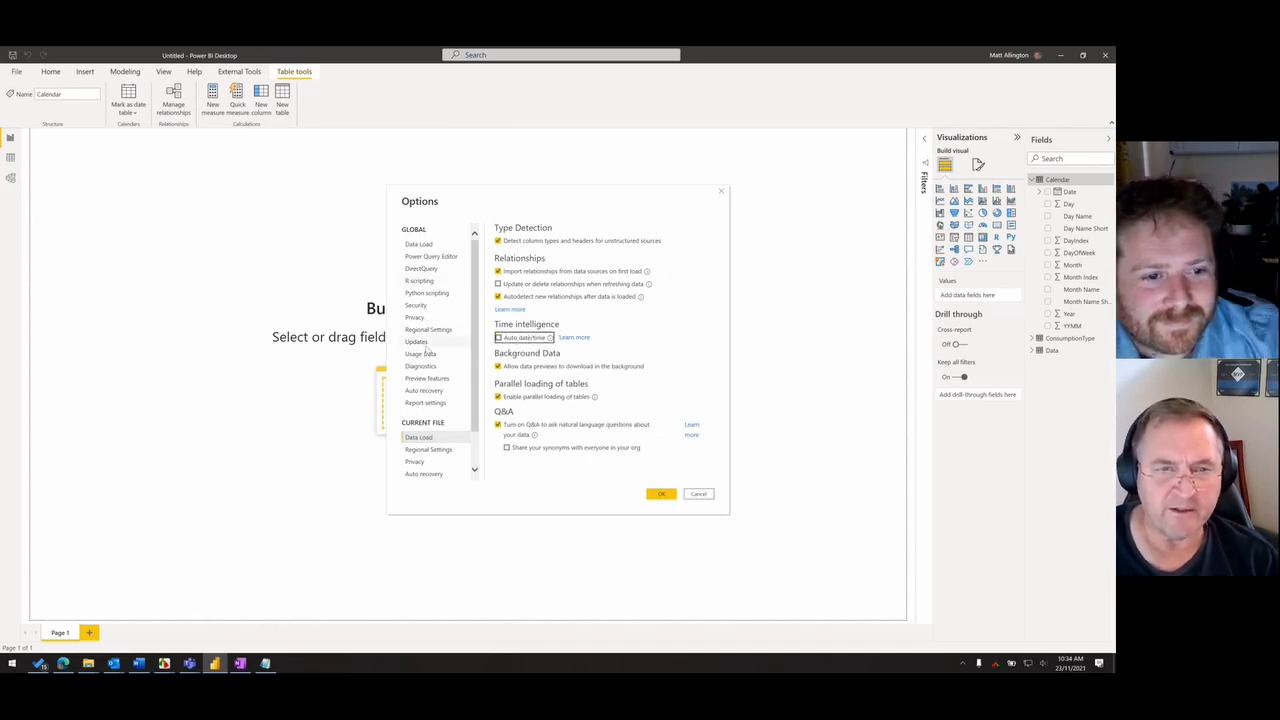
pyautogui.click(424, 250)
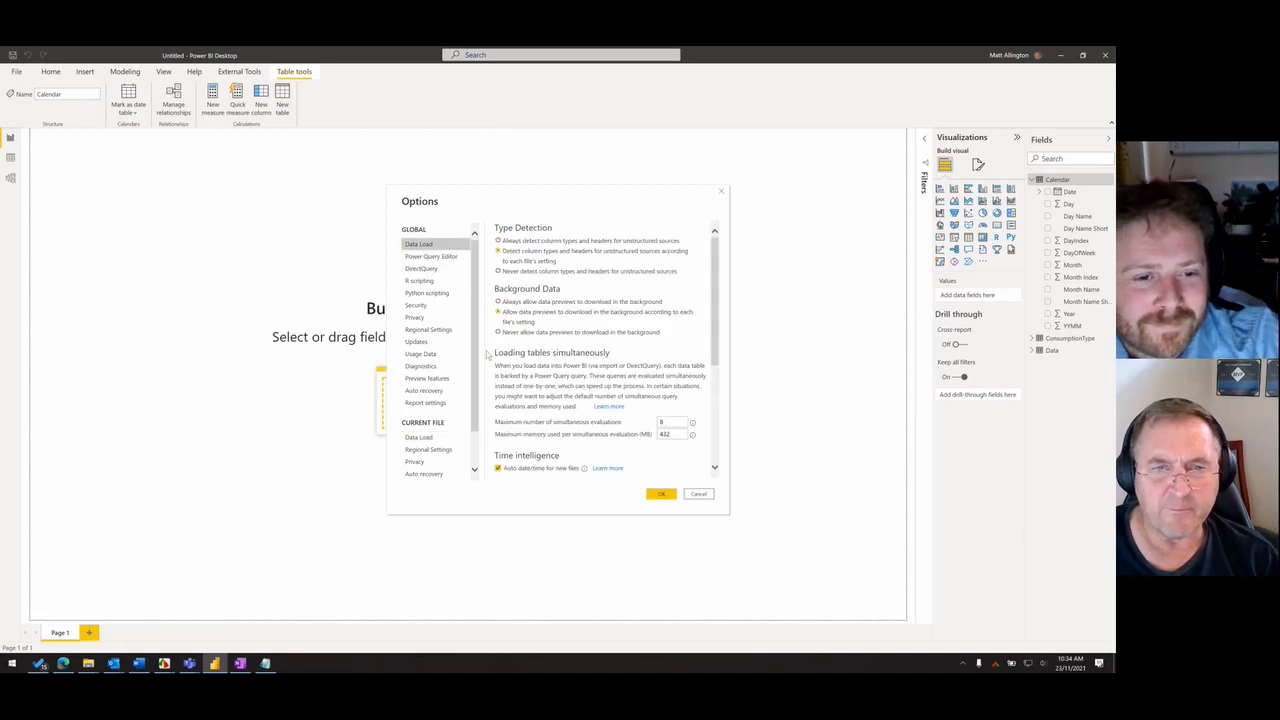
pyautogui.scroll(-1, 530, 350)
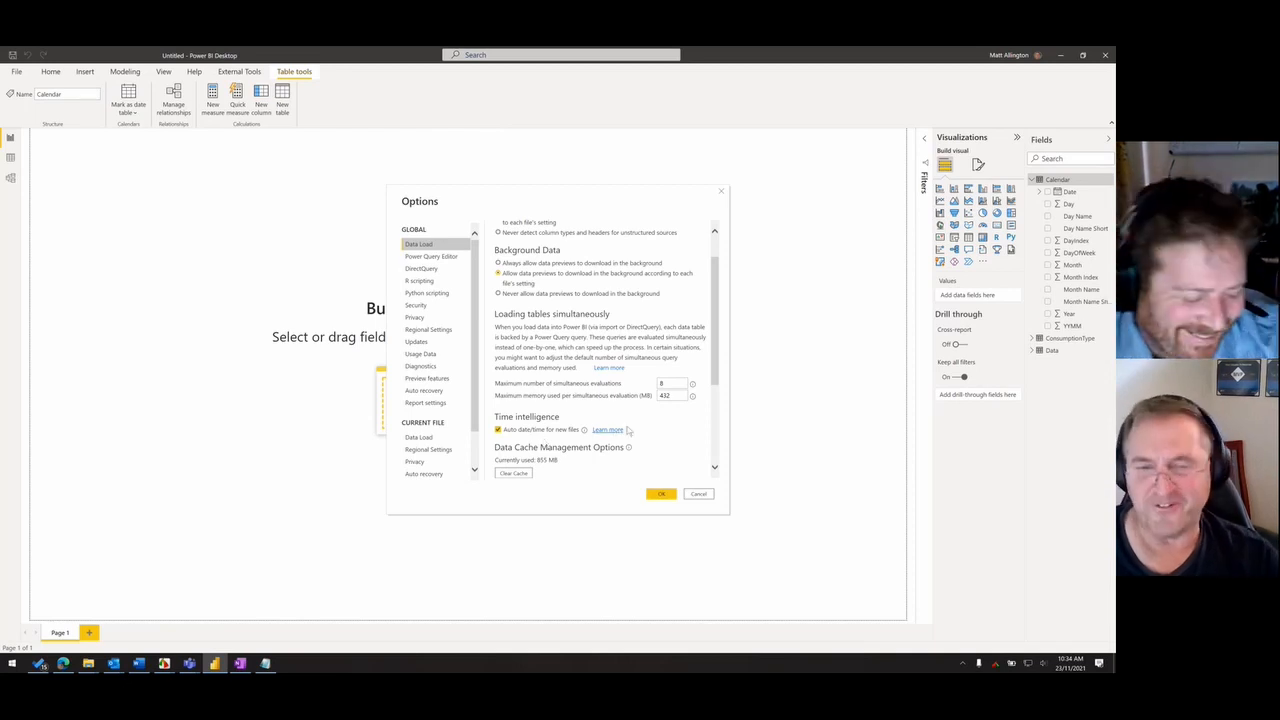
pyautogui.click(661, 494)
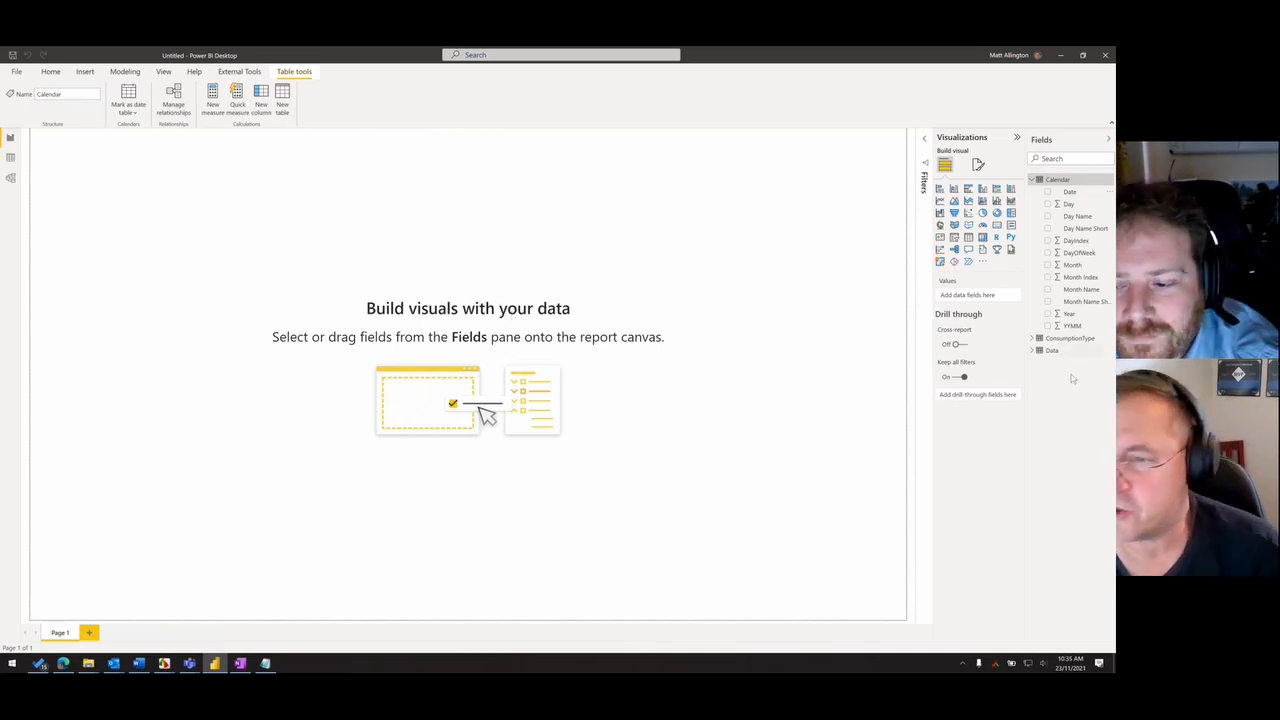
# - Hide the Data table's Date and Type columns from the report view in the model diagram, and return to the report
pyautogui.click(1033, 350)
pyautogui.click(1069, 362)
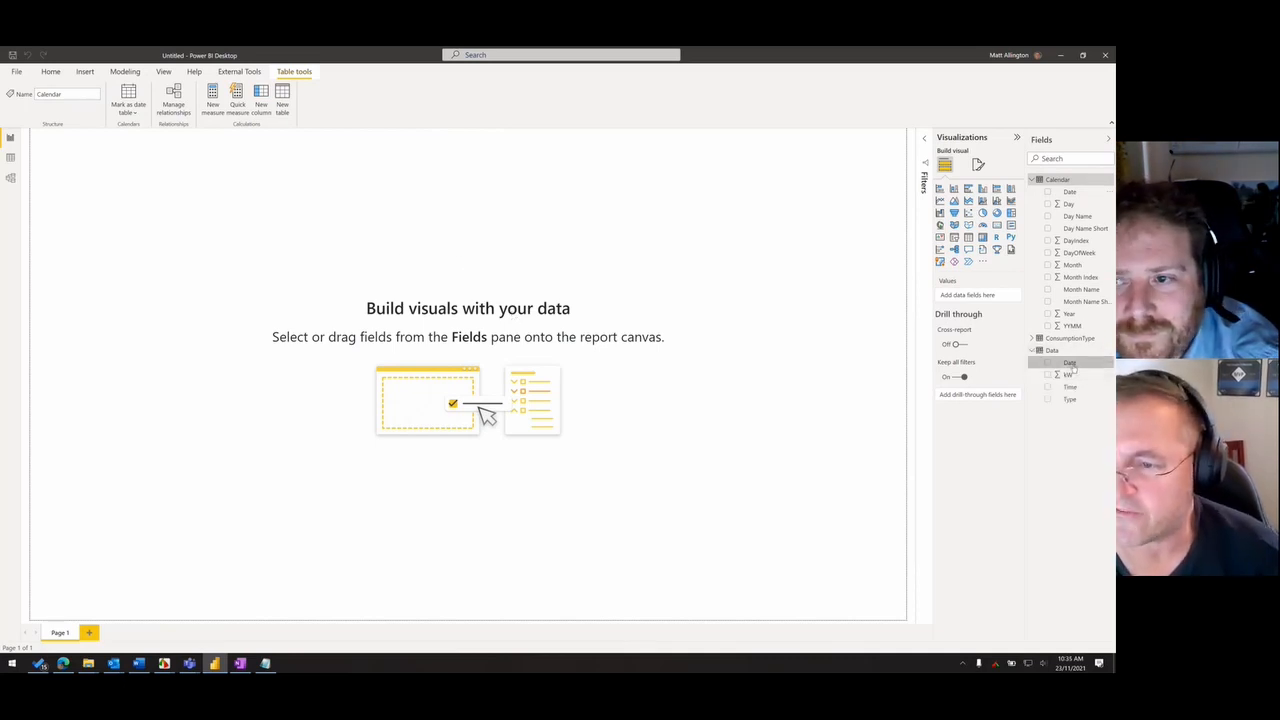
pyautogui.click(10, 178)
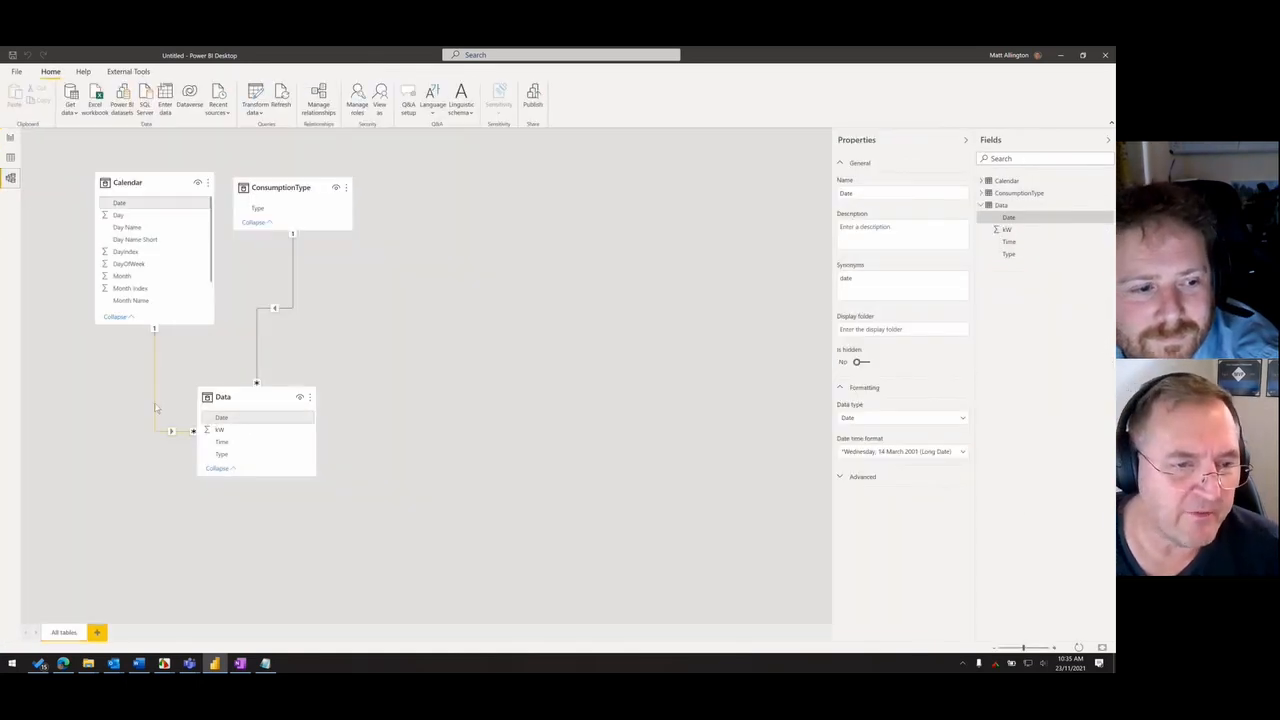
pyautogui.rightClick(218, 421)
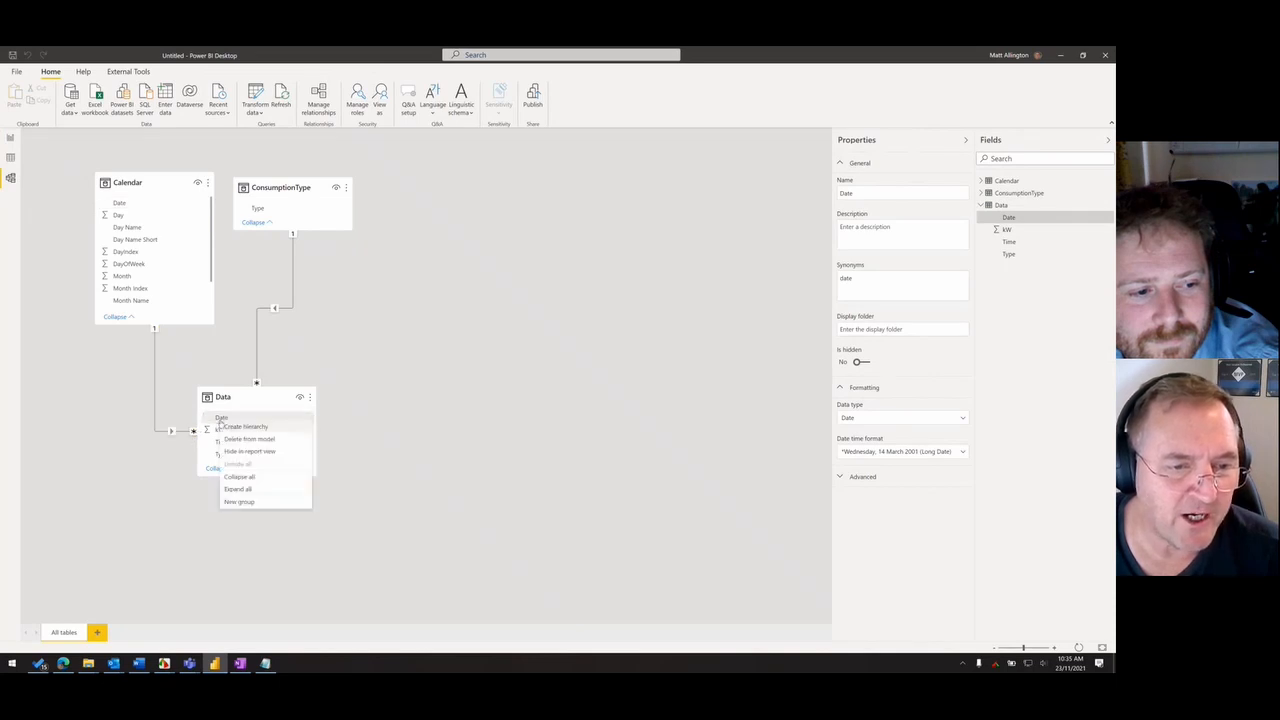
pyautogui.click(416, 428)
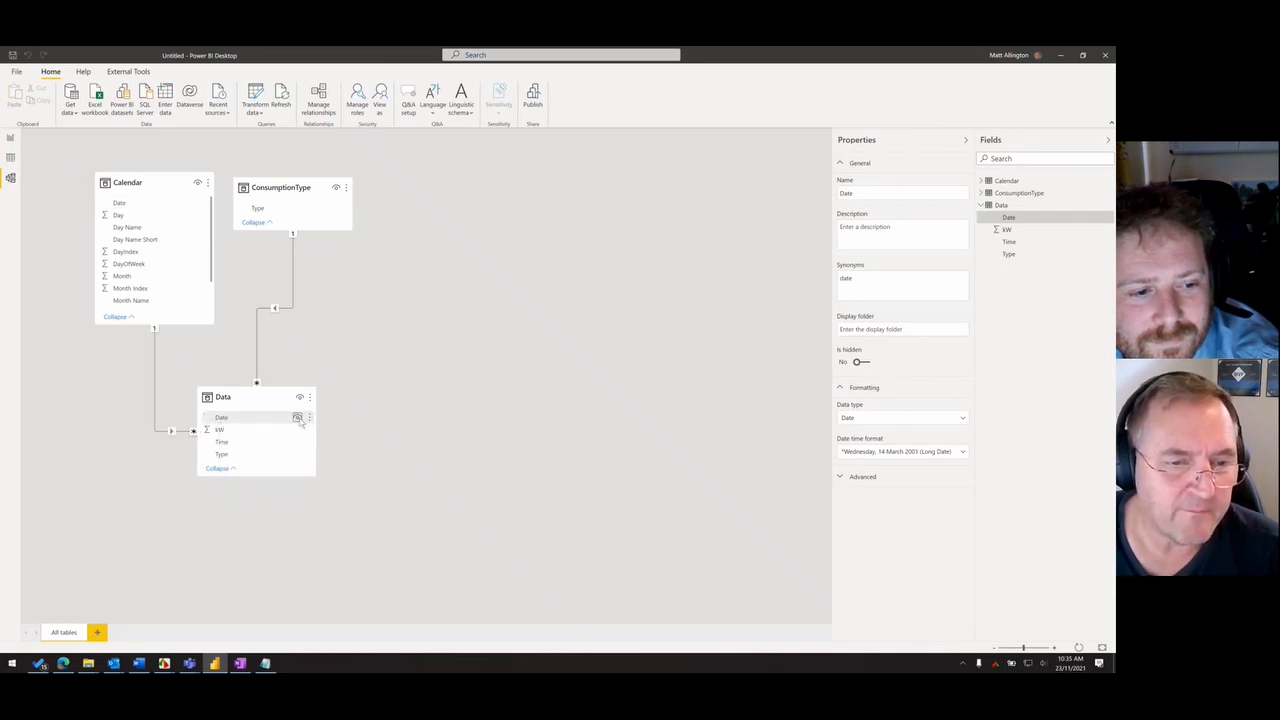
pyautogui.click(297, 417)
pyautogui.moveTo(268, 404); pyautogui.dragTo(253, 418)
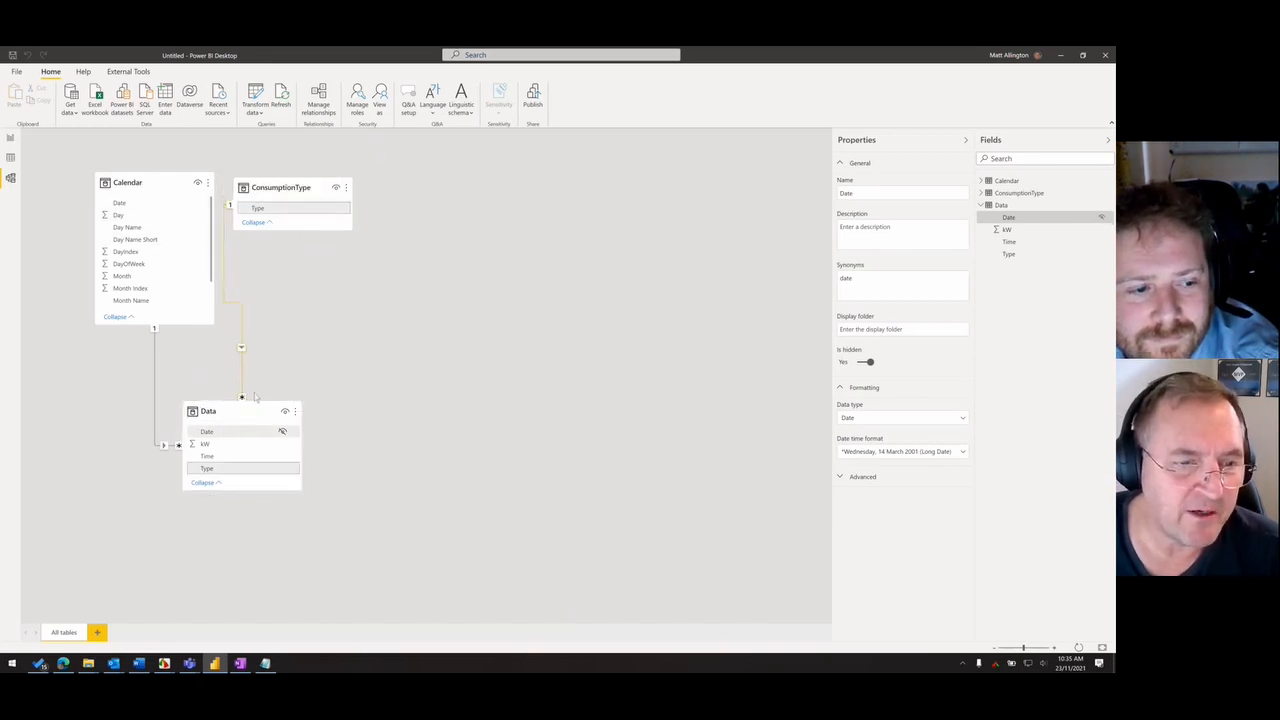
pyautogui.click(283, 468)
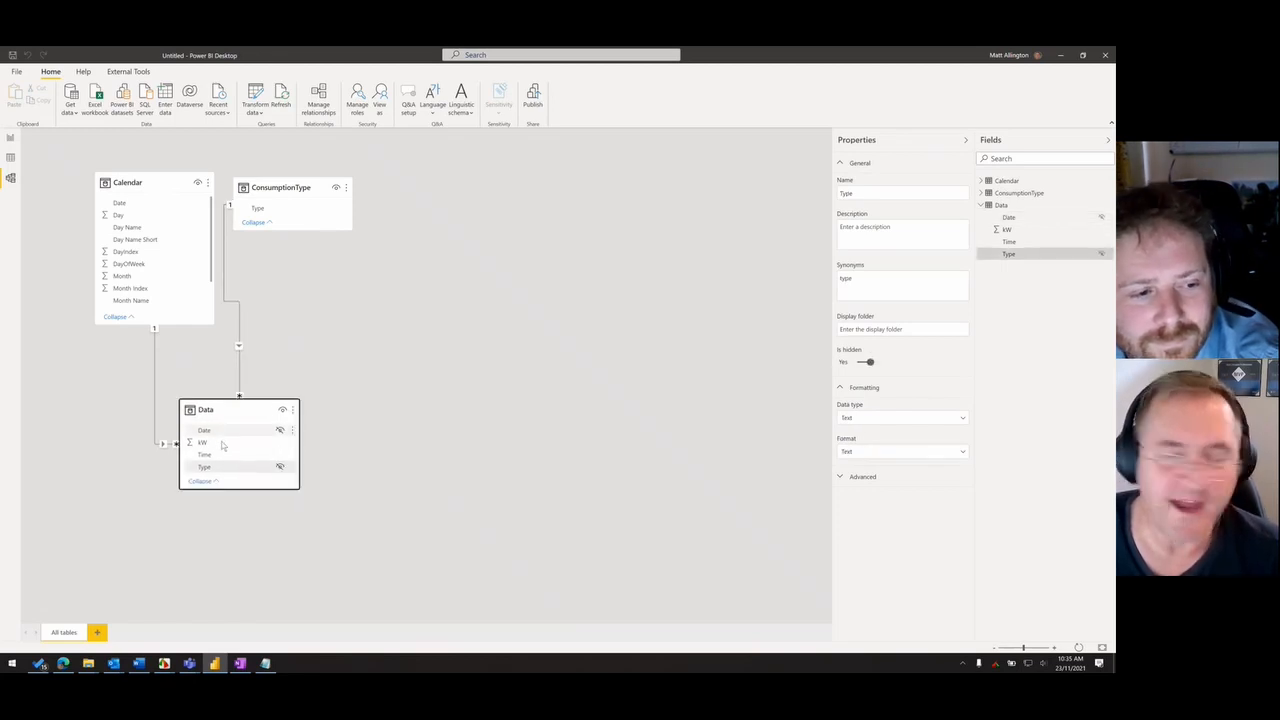
pyautogui.click(11, 137)
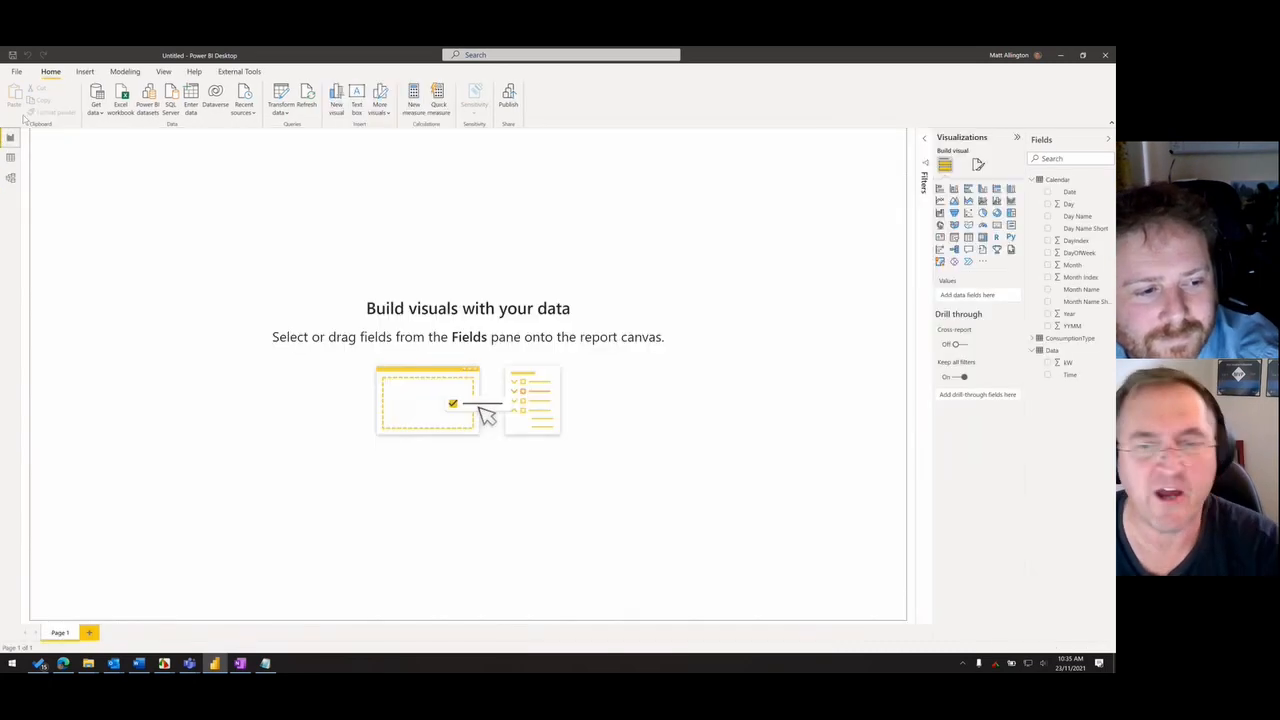
# - Create a table visual of Calendar's Date with Data's kW summarized as Count, placed near the middle of the canvas
pyautogui.click(1048, 192)
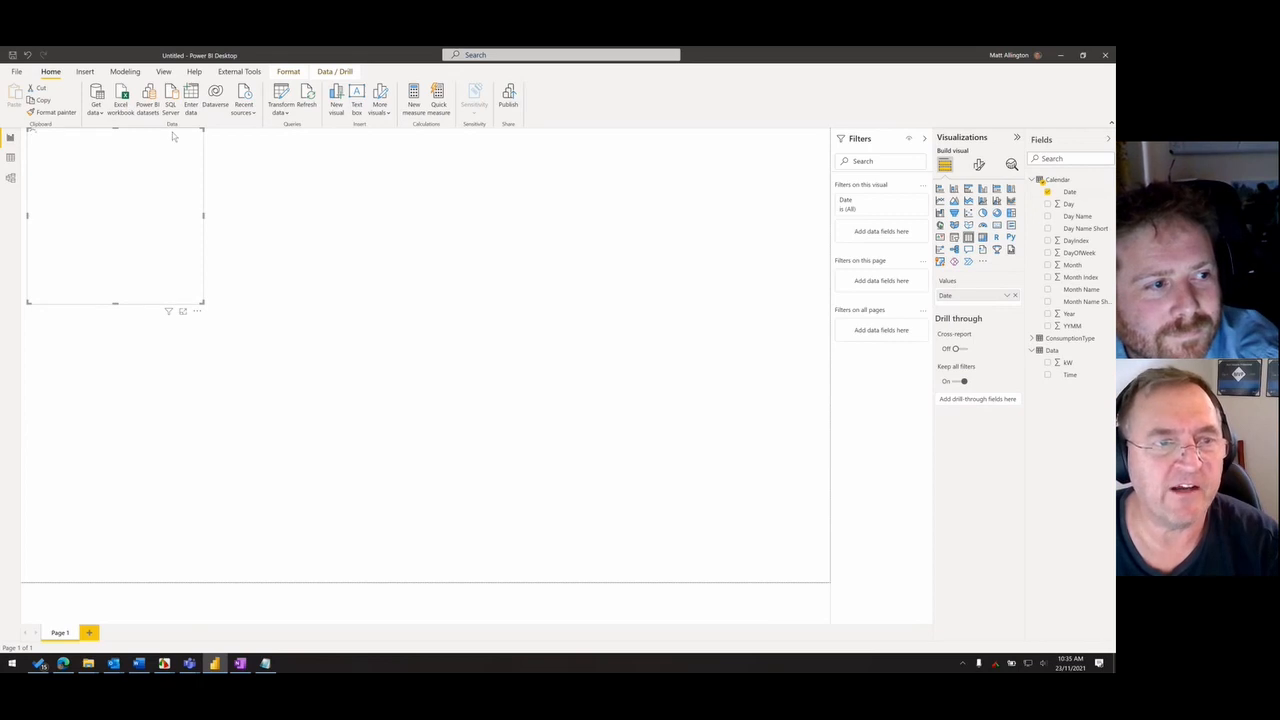
pyautogui.moveTo(182, 281); pyautogui.dragTo(425, 368)
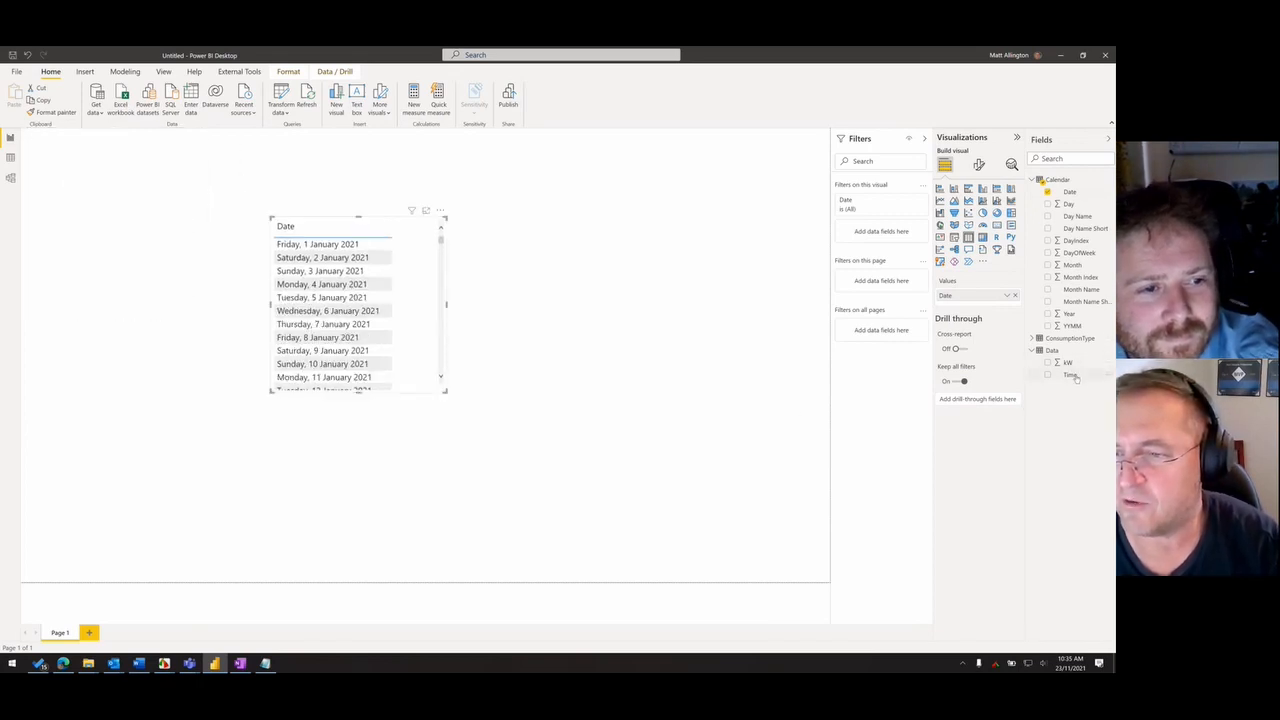
pyautogui.moveTo(1072, 367); pyautogui.dragTo(968, 302)
pyautogui.click(1009, 310)
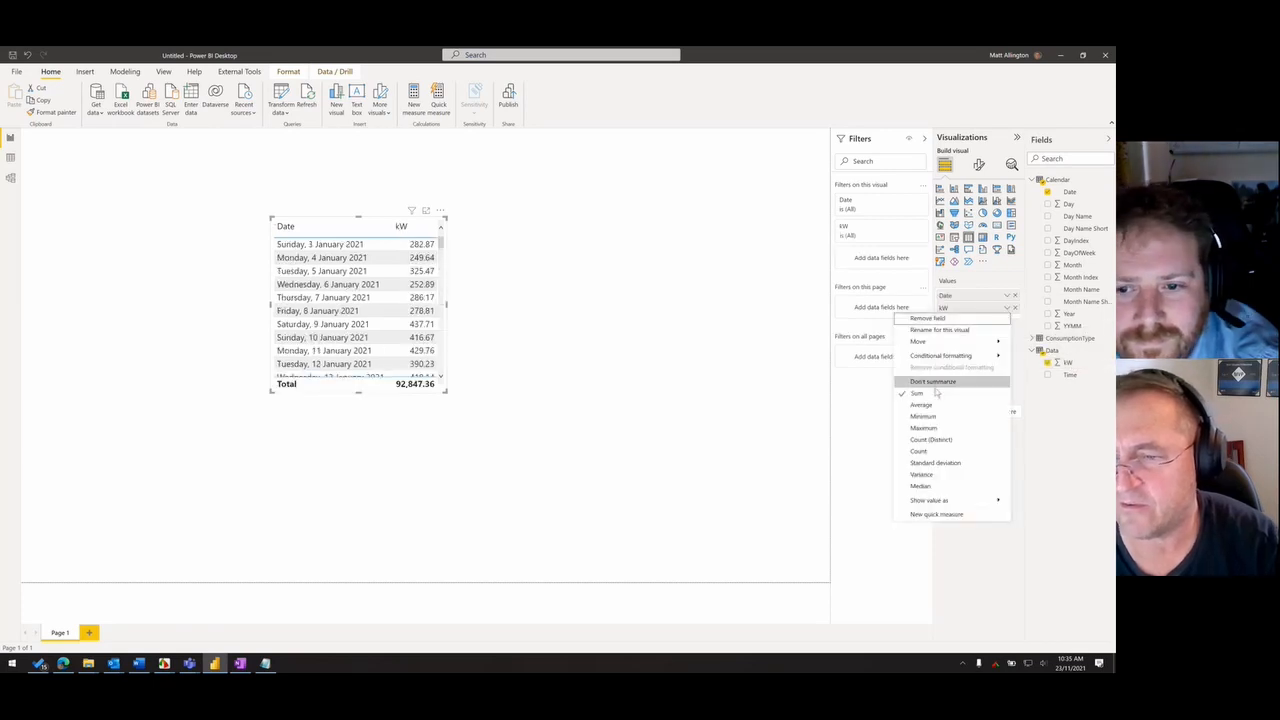
pyautogui.click(493, 401)
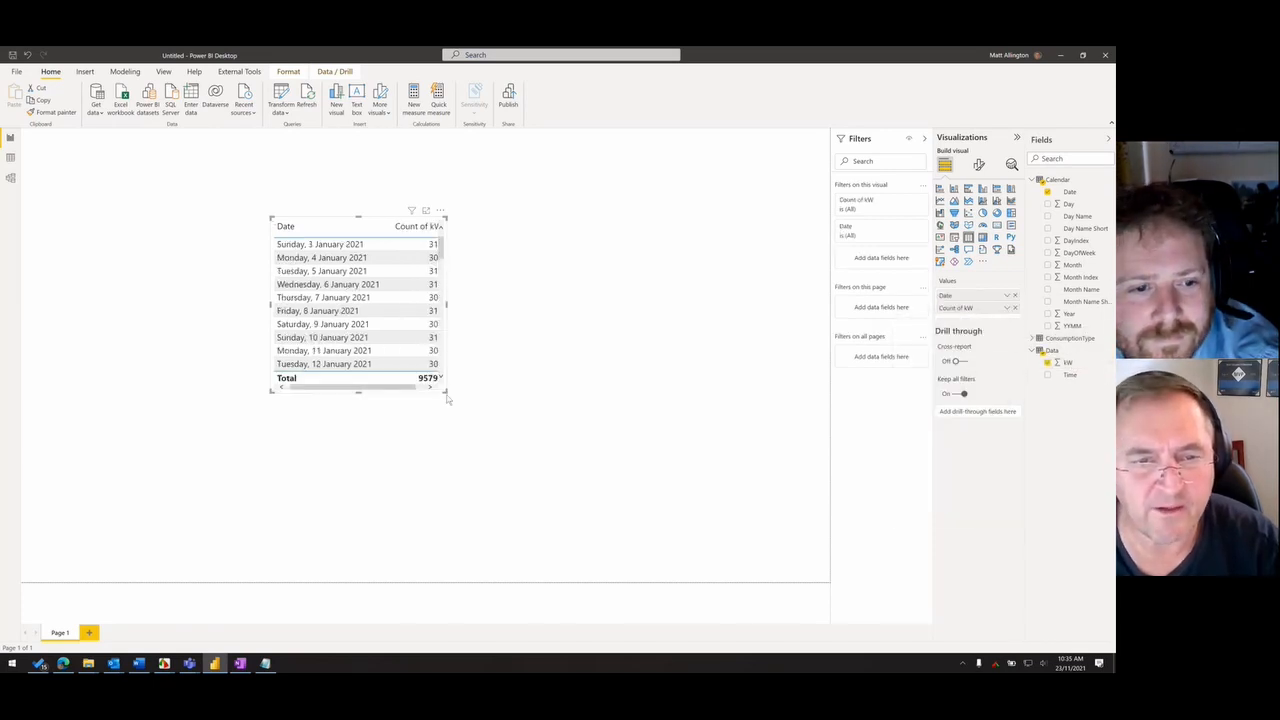
# - Convert the table to a clustered column chart and enlarge it across most of the page to inspect the counts by date
pyautogui.moveTo(447, 392); pyautogui.dragTo(610, 457)
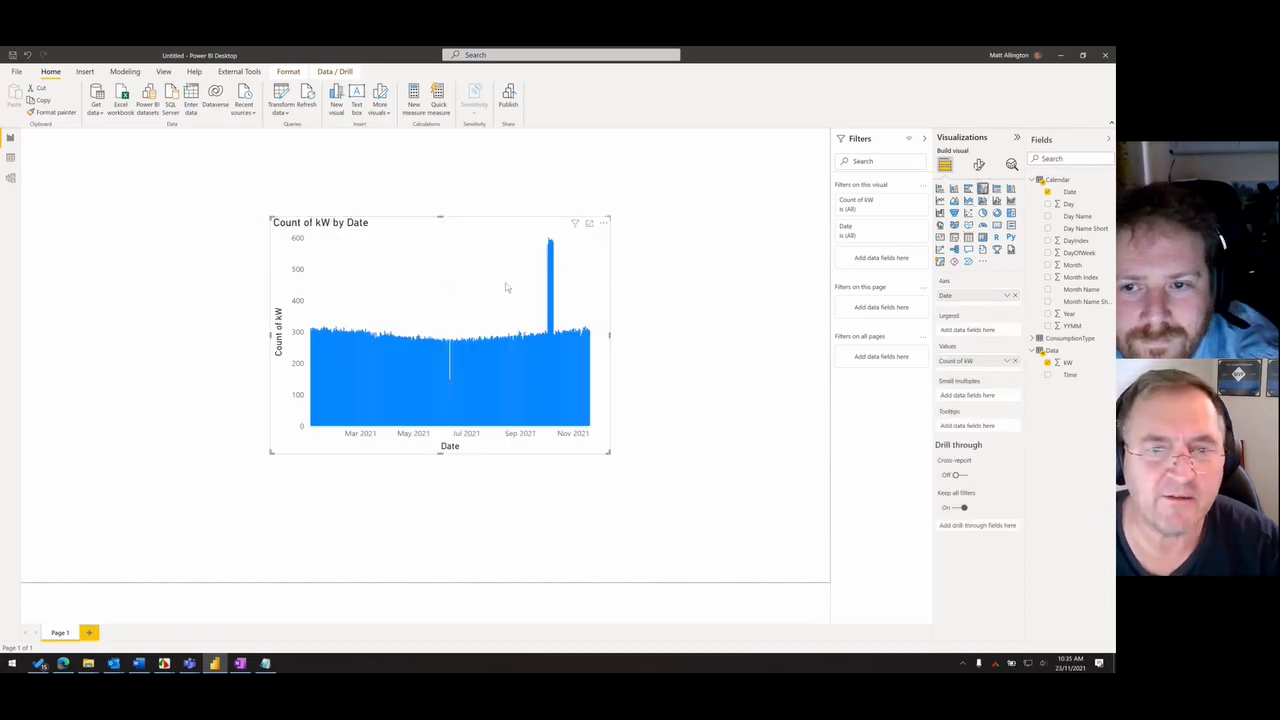
pyautogui.moveTo(268, 215); pyautogui.dragTo(130, 161)
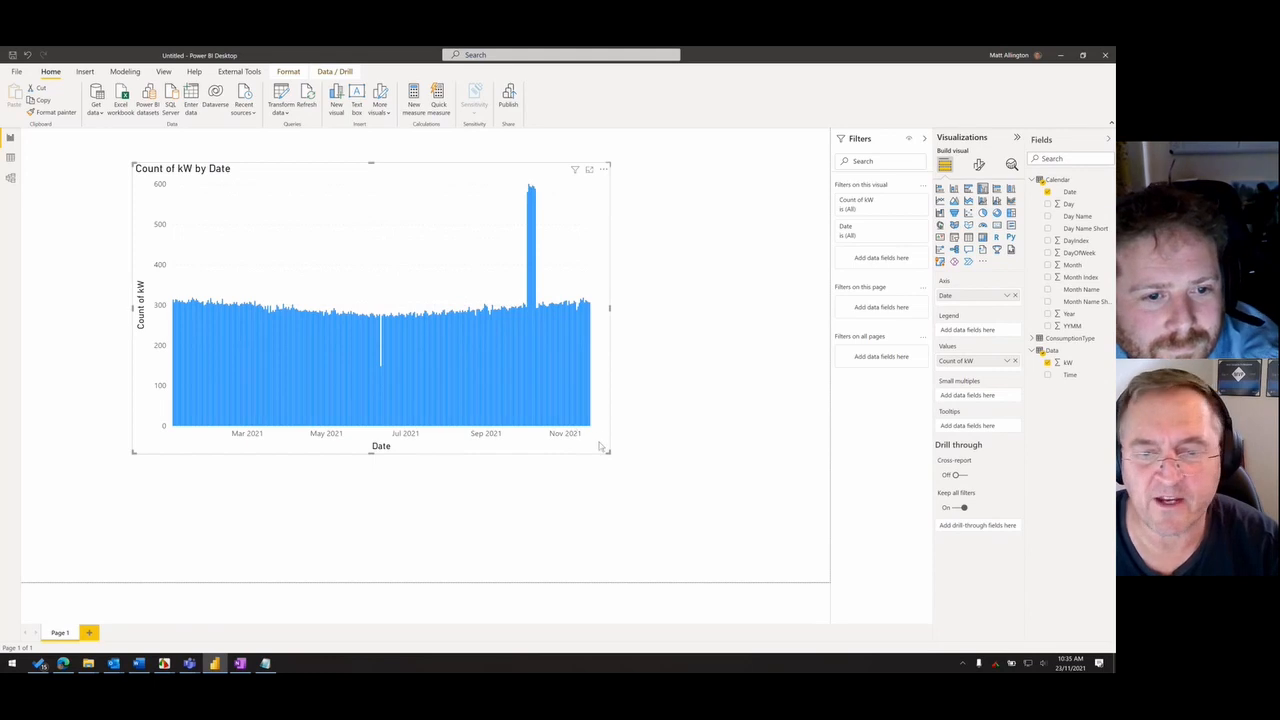
pyautogui.moveTo(602, 450); pyautogui.dragTo(775, 492)
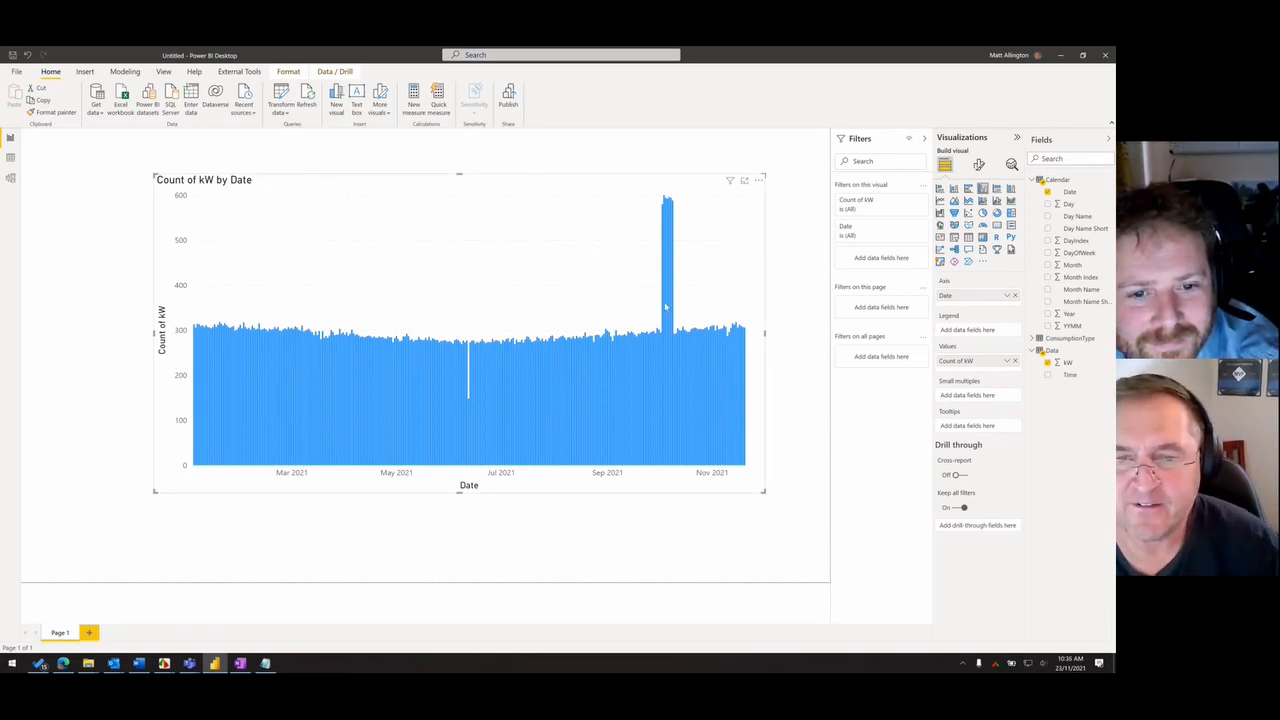
pyautogui.moveTo(666, 307)
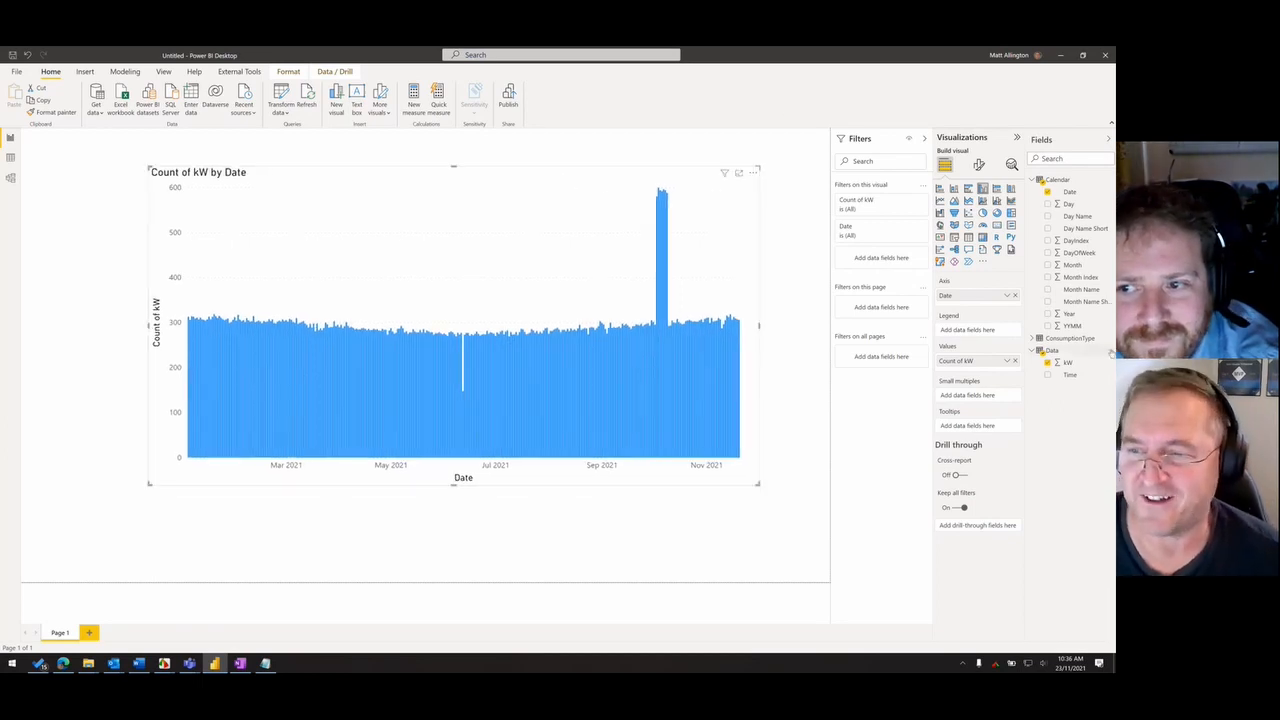
# - Open the Data query for editing, delete its Removed Columns step to restore Source.Name, and apply the changes
pyautogui.rightClick(1052, 350)
pyautogui.click(993, 408)
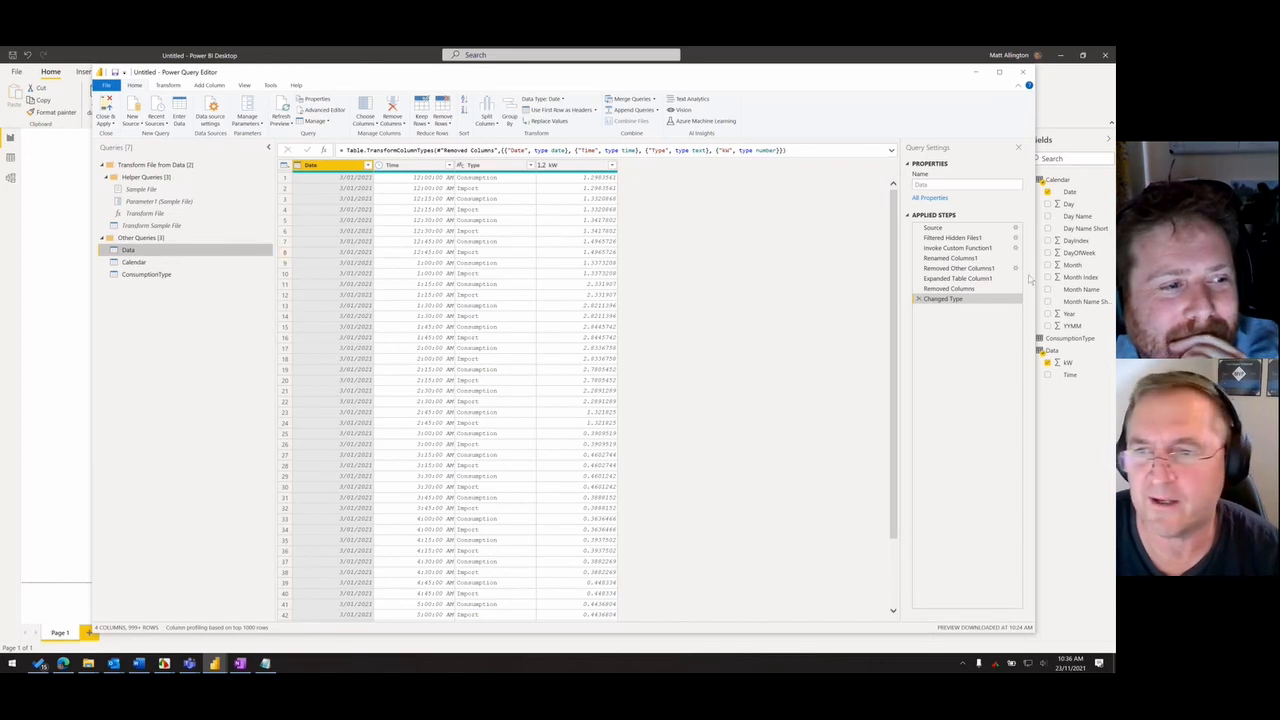
pyautogui.click(957, 247)
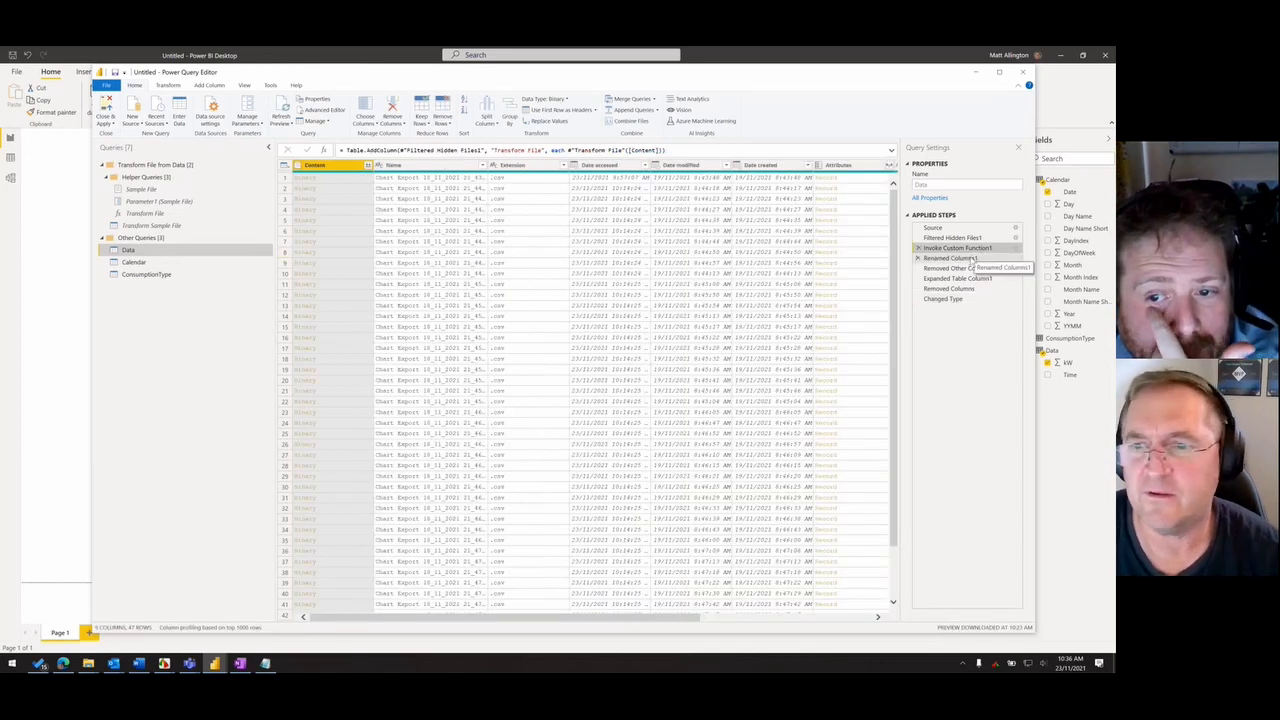
pyautogui.click(958, 268)
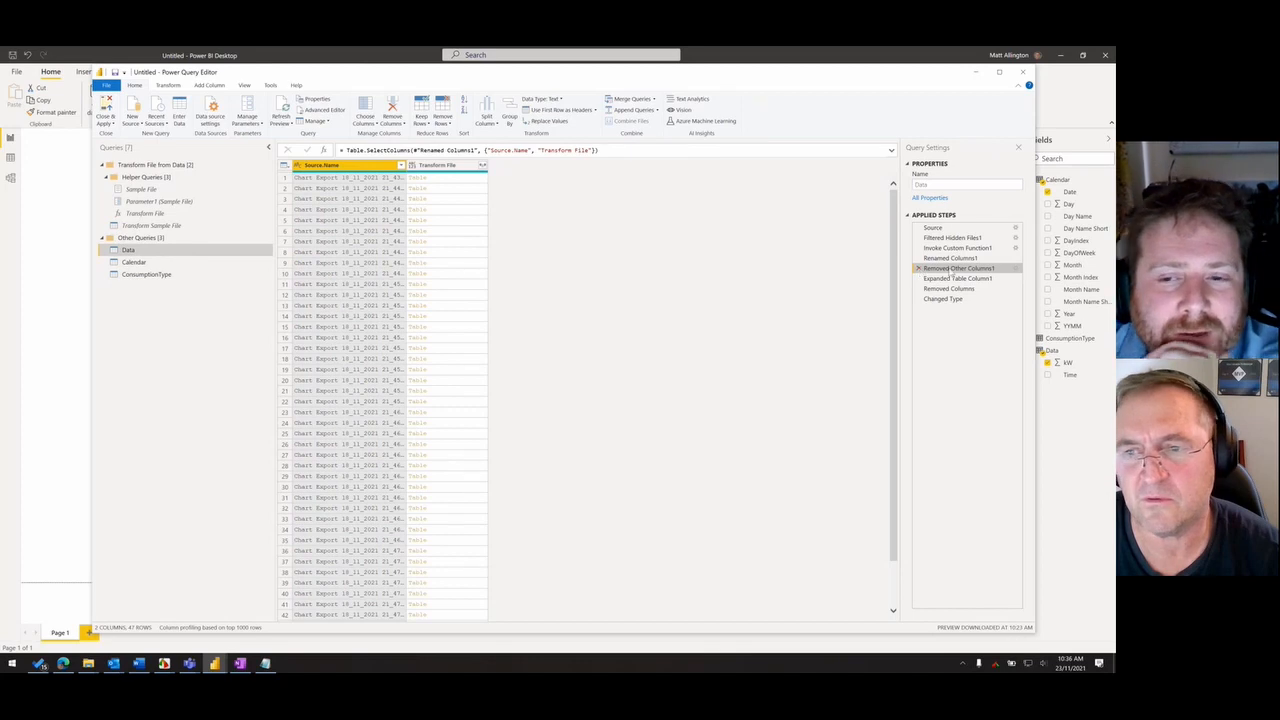
pyautogui.click(955, 278)
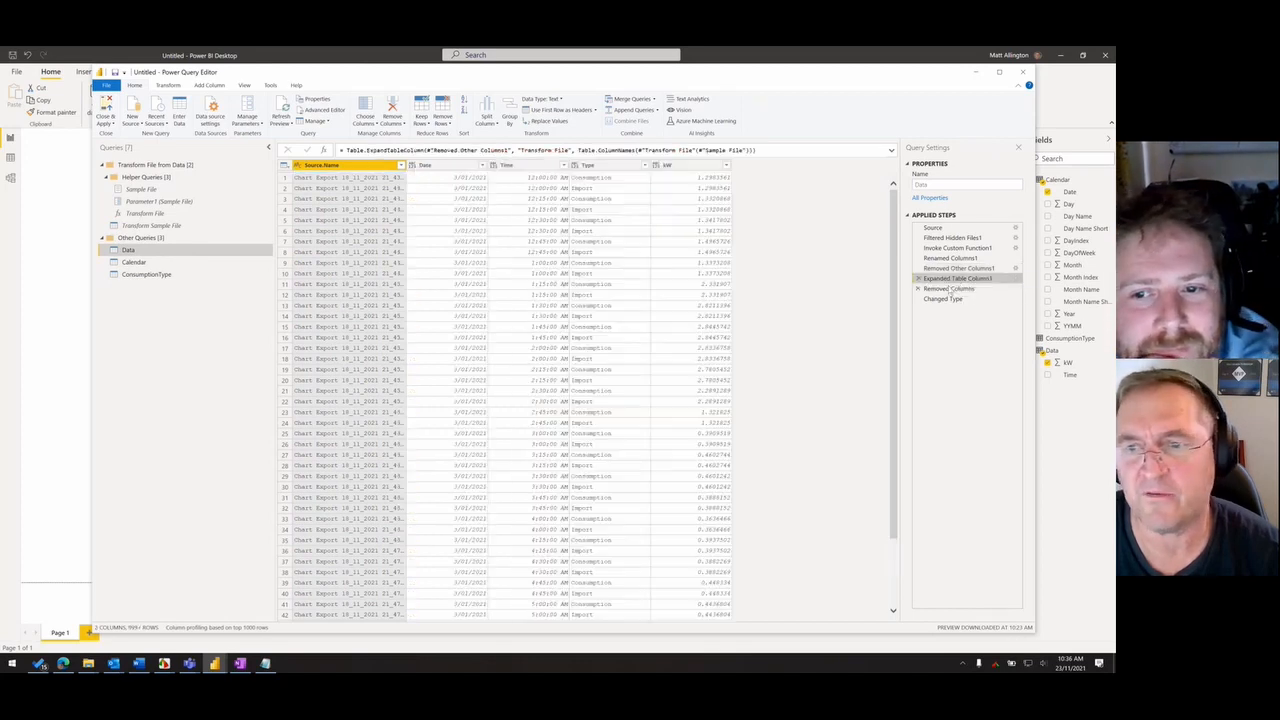
pyautogui.click(949, 288)
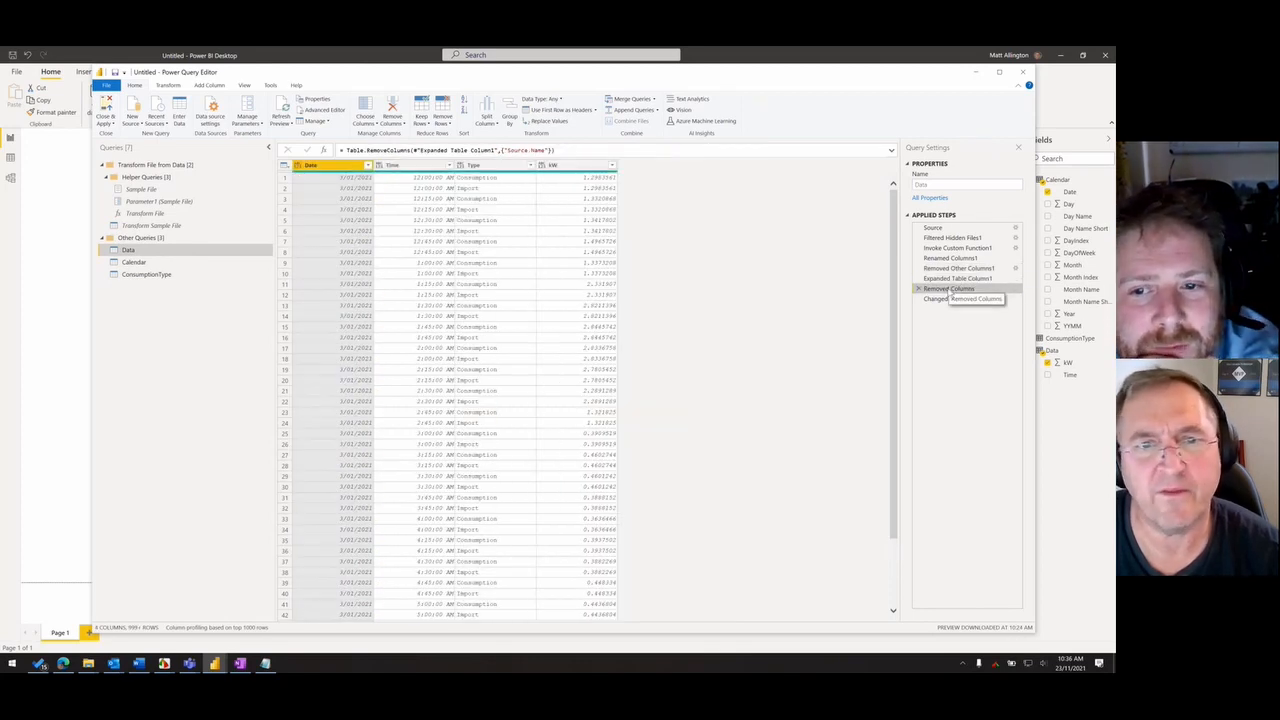
pyautogui.click(917, 288)
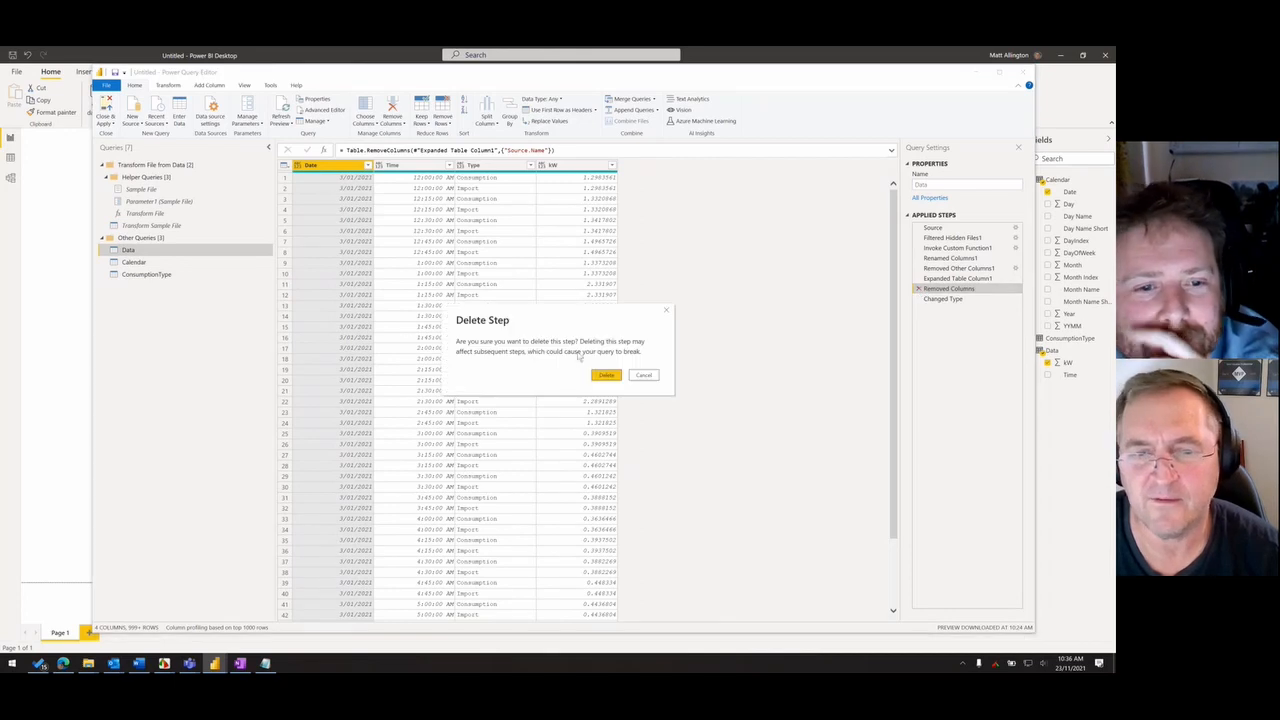
pyautogui.click(606, 375)
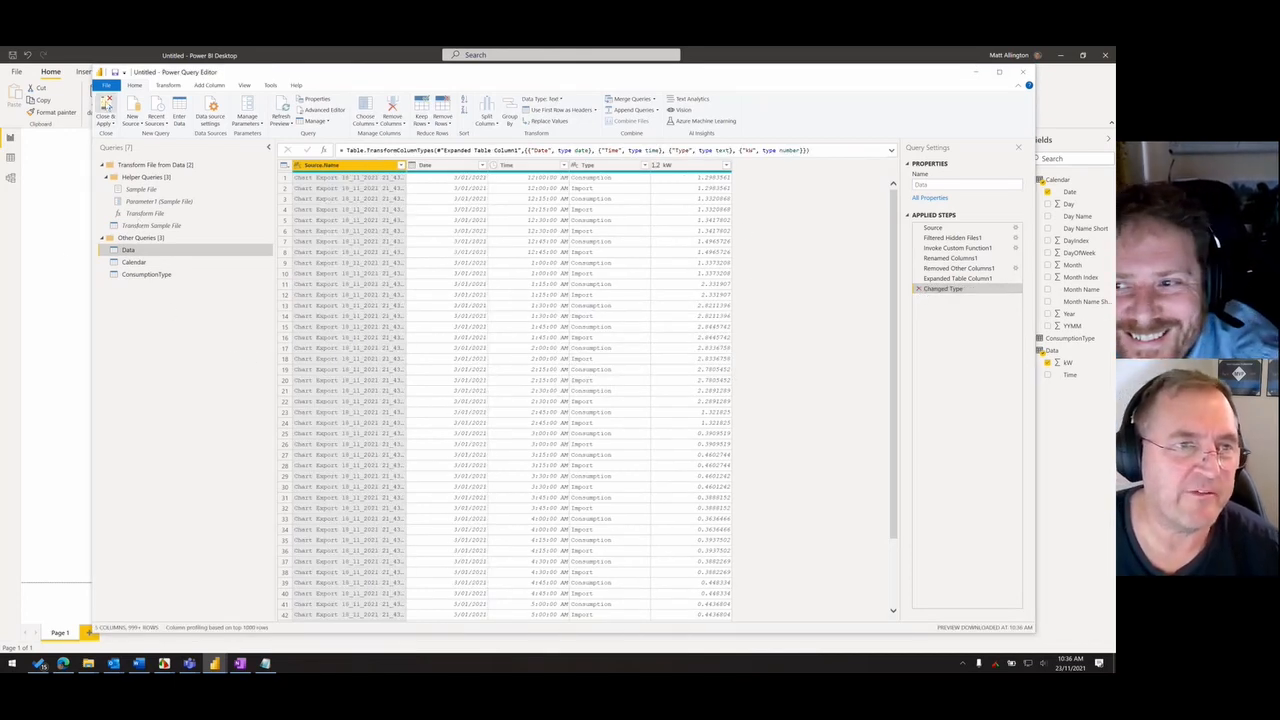
pyautogui.click(106, 109)
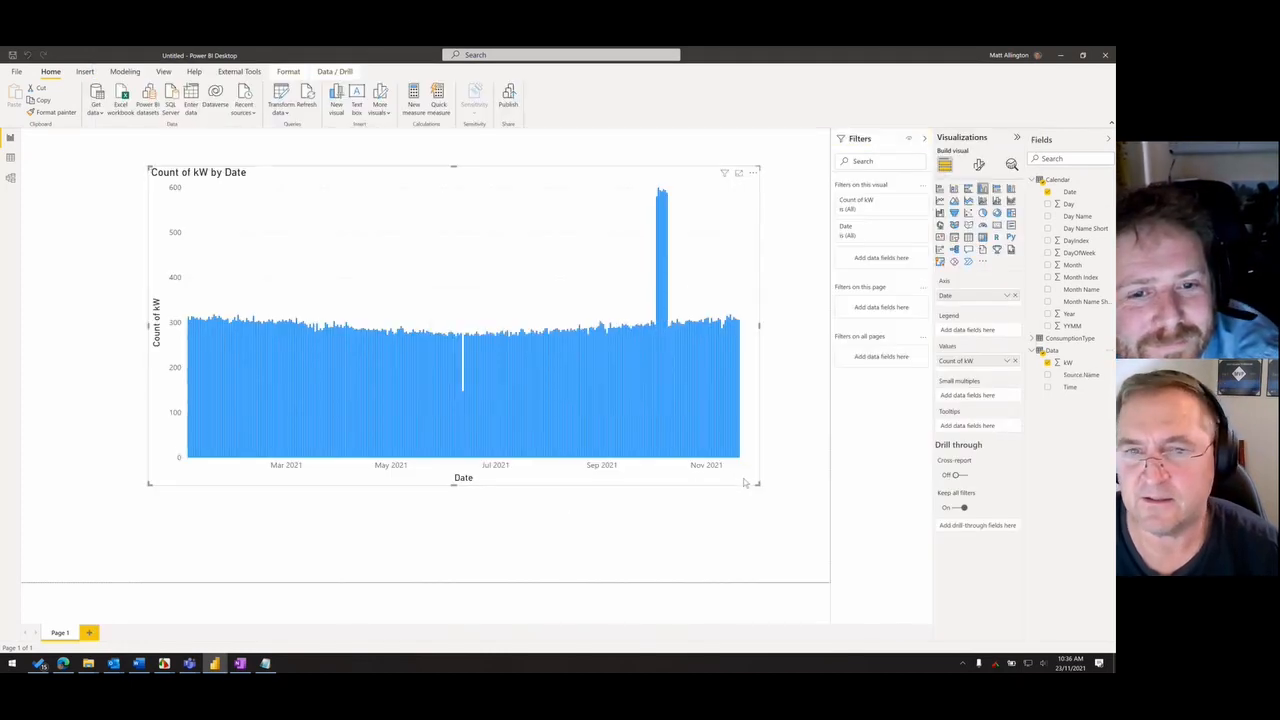
# - Add Source.Name to the chart's tooltips and examine the source file for the columns in the tall spike
pyautogui.moveTo(1077, 375); pyautogui.dragTo(975, 426)
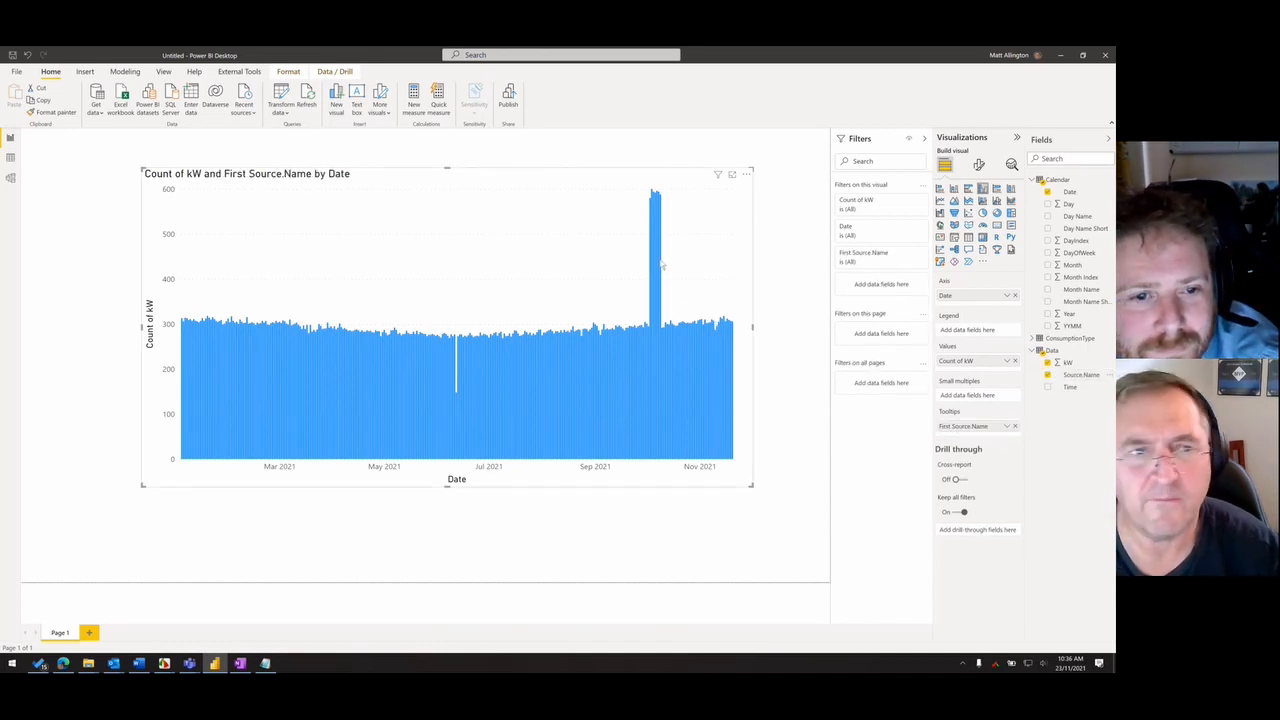
pyautogui.moveTo(660, 265)
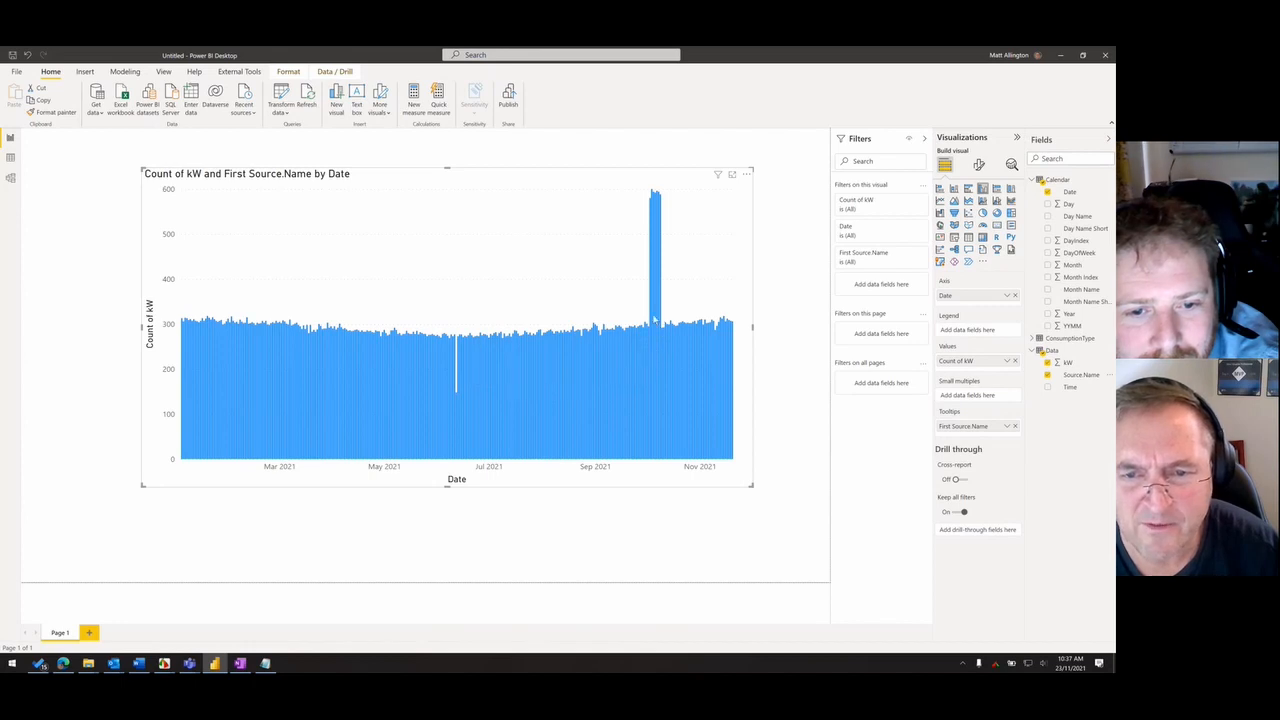
pyautogui.moveTo(656, 320)
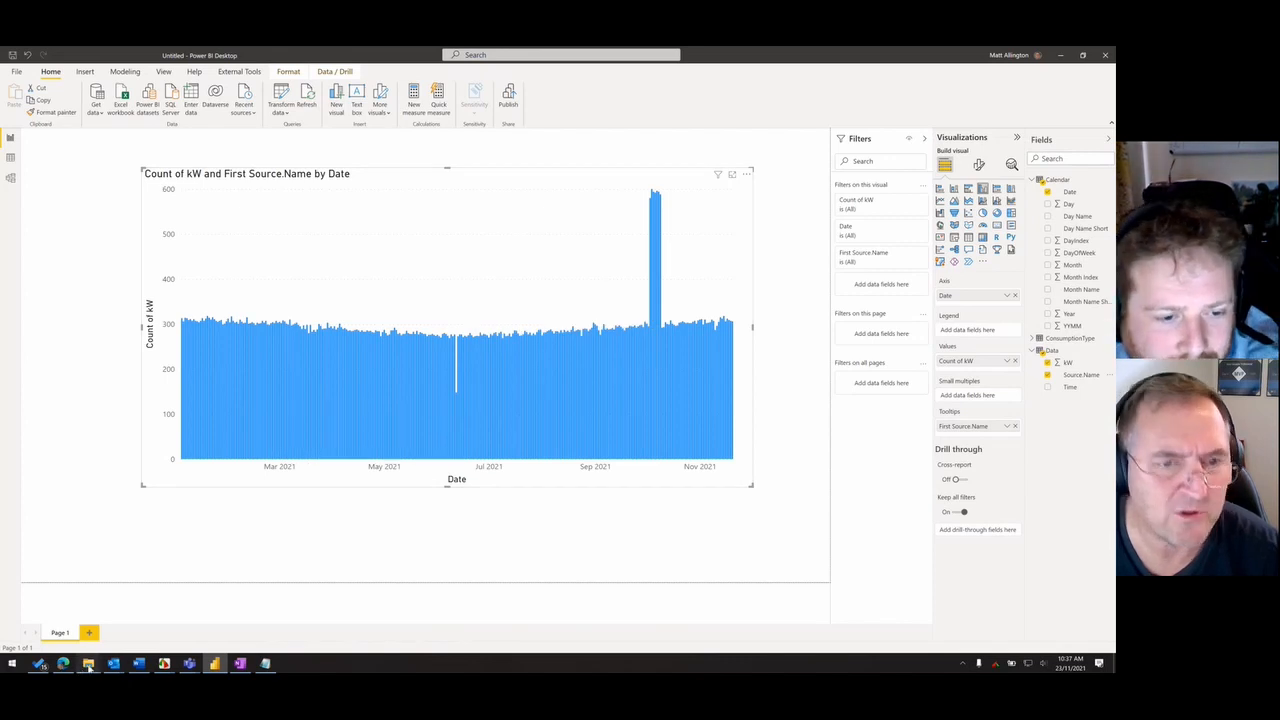
# - Switch to File Explorer and open Chart Export 18_11_2021 21_47 (4).csv from the Solar Hackathon Data folder
pyautogui.moveTo(88, 663)
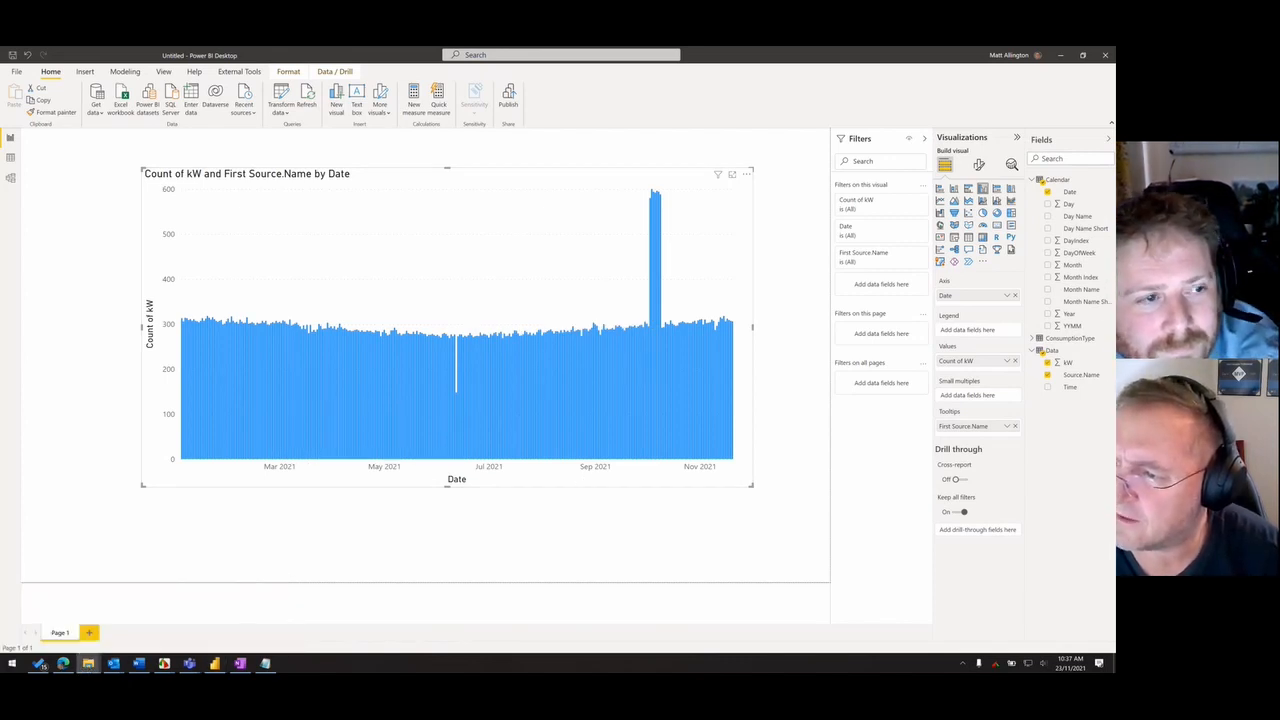
pyautogui.moveTo(1114, 170); pyautogui.dragTo(451, 159)
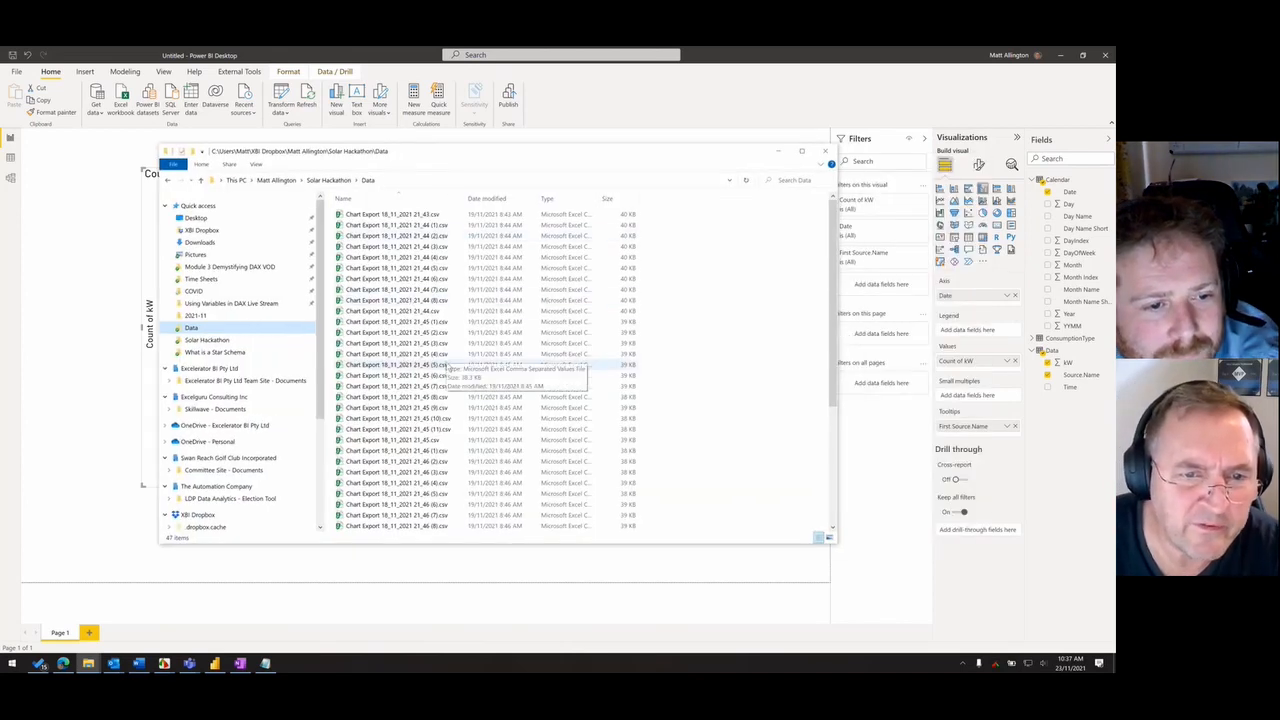
pyautogui.scroll(-3, 440, 450)
pyautogui.scroll(-3, 440, 456)
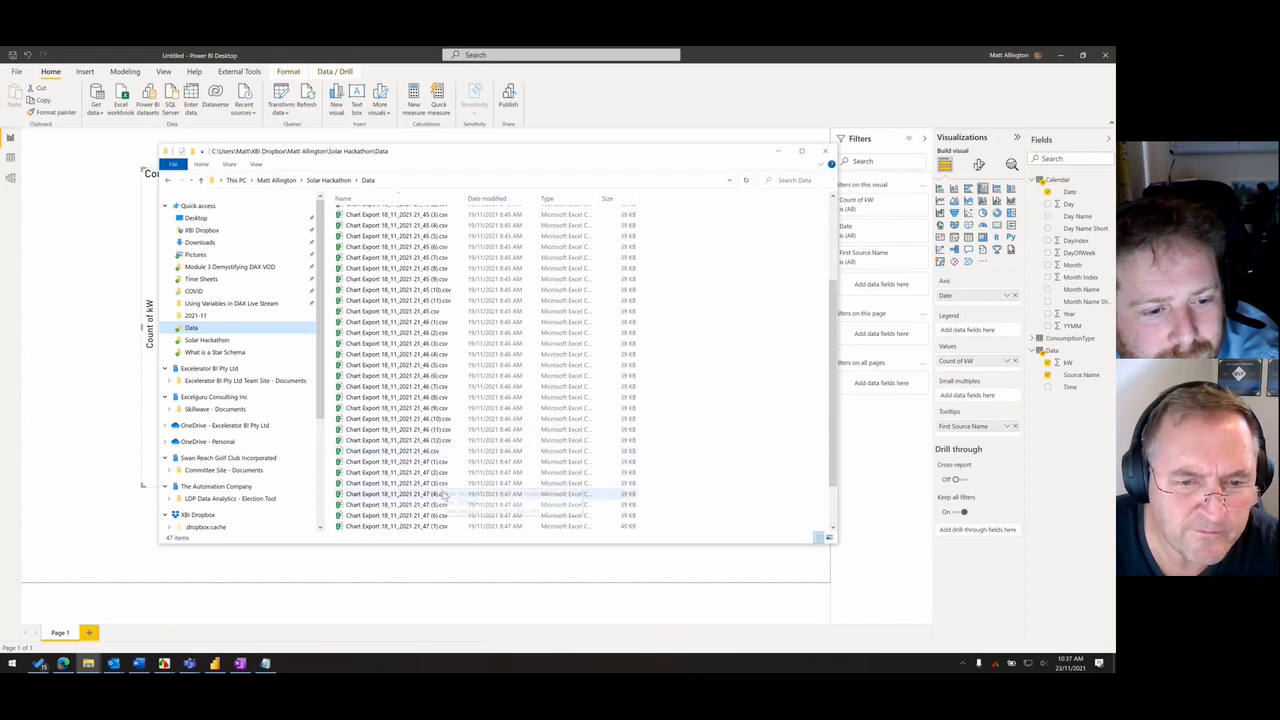
pyautogui.click(445, 441)
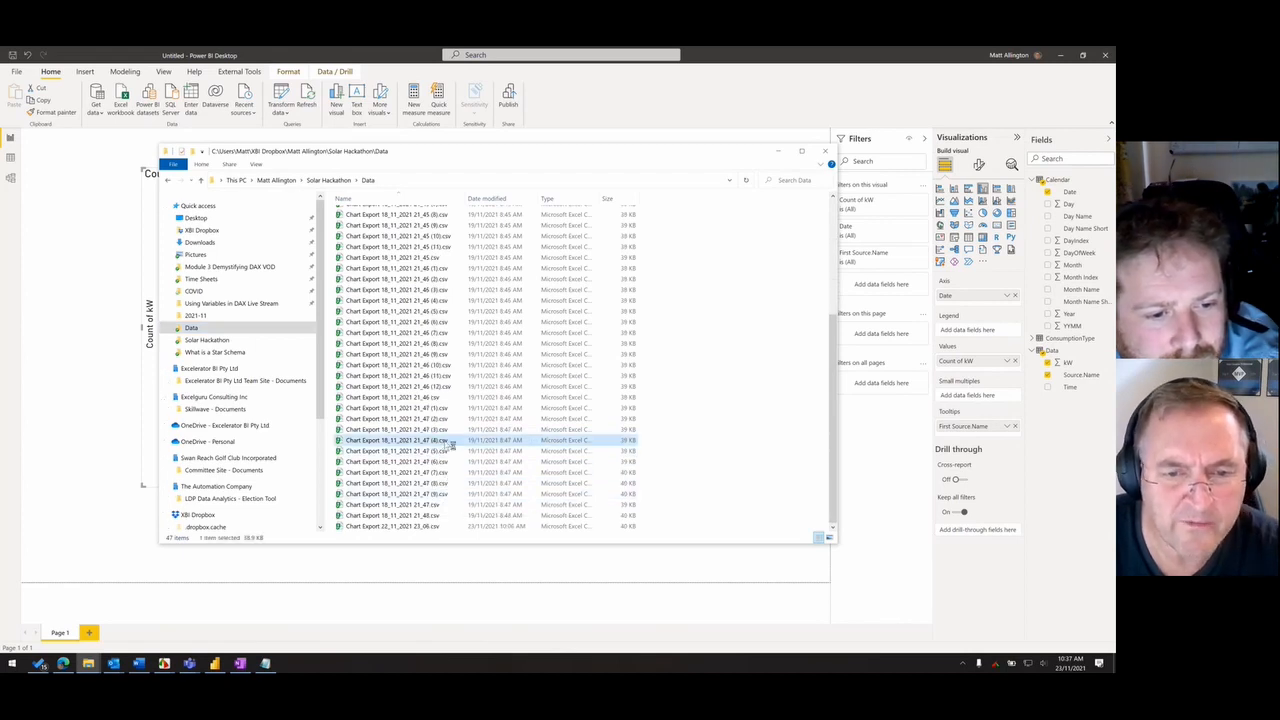
pyautogui.doubleClick(447, 441)
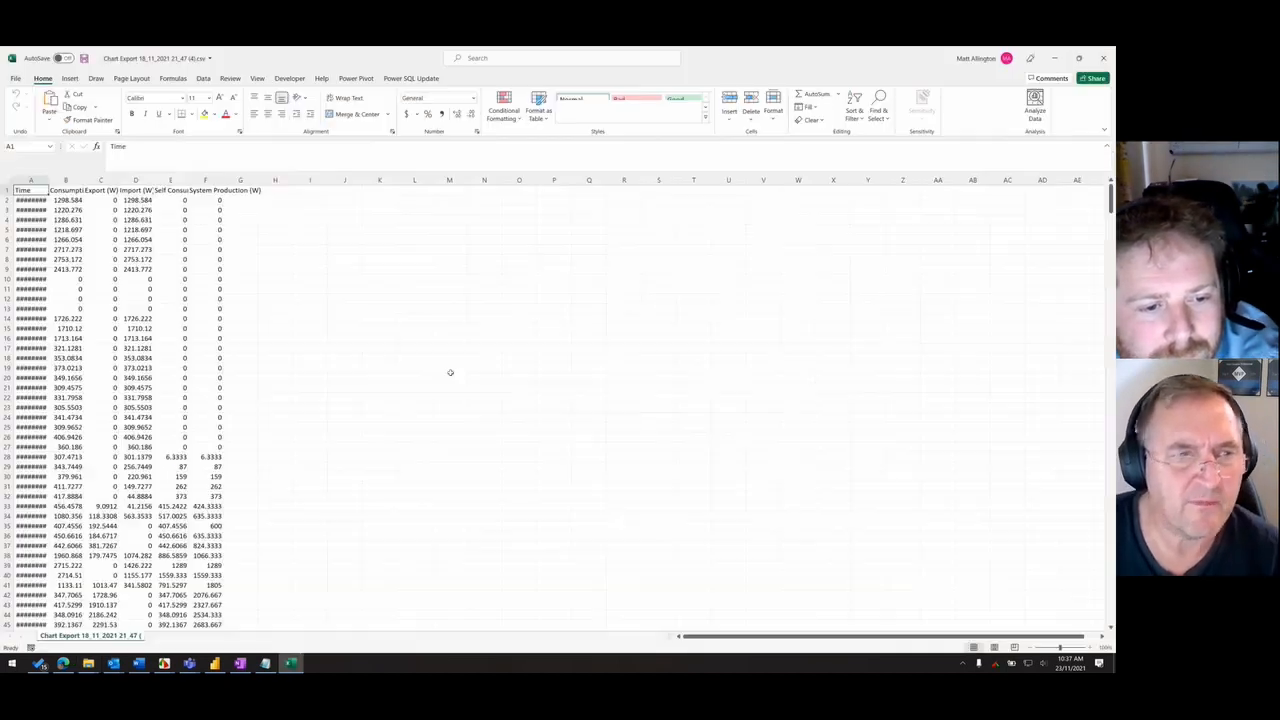
# - Widen the Time column, check its first and last dates, and close the file without saving
pyautogui.doubleClick(48, 180)
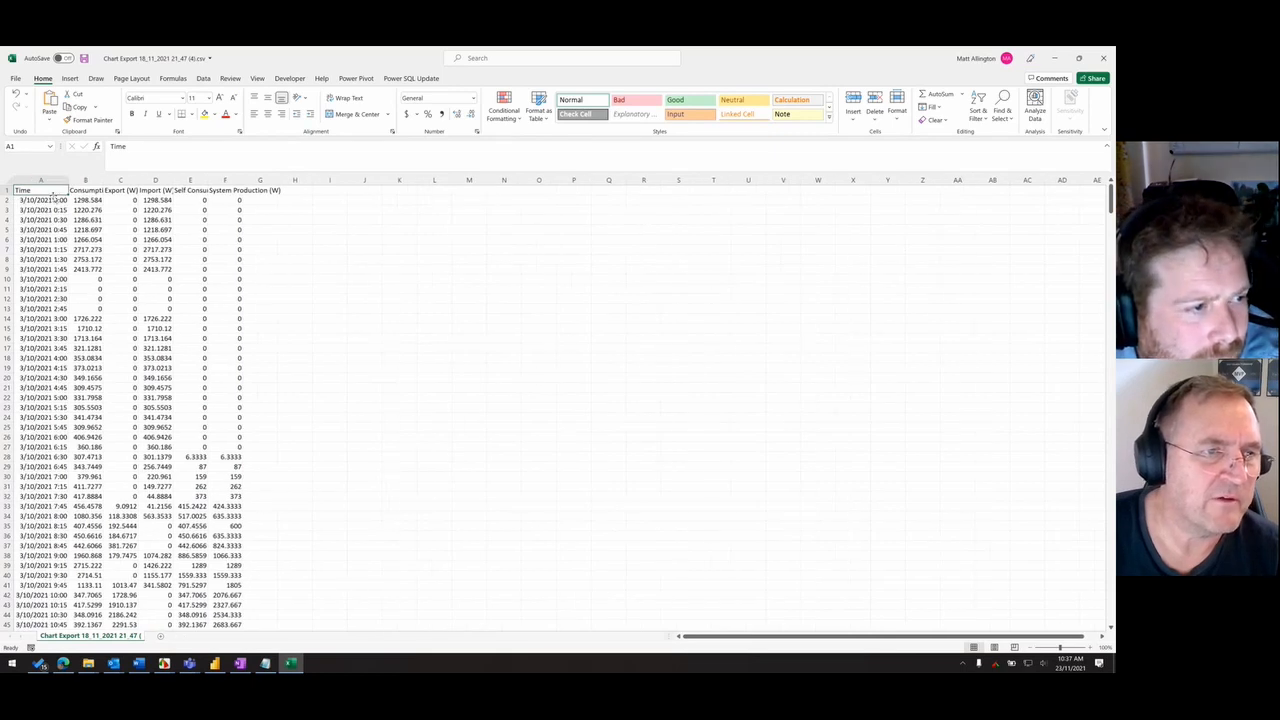
pyautogui.click(57, 200)
pyautogui.scroll(-10, 64, 221)
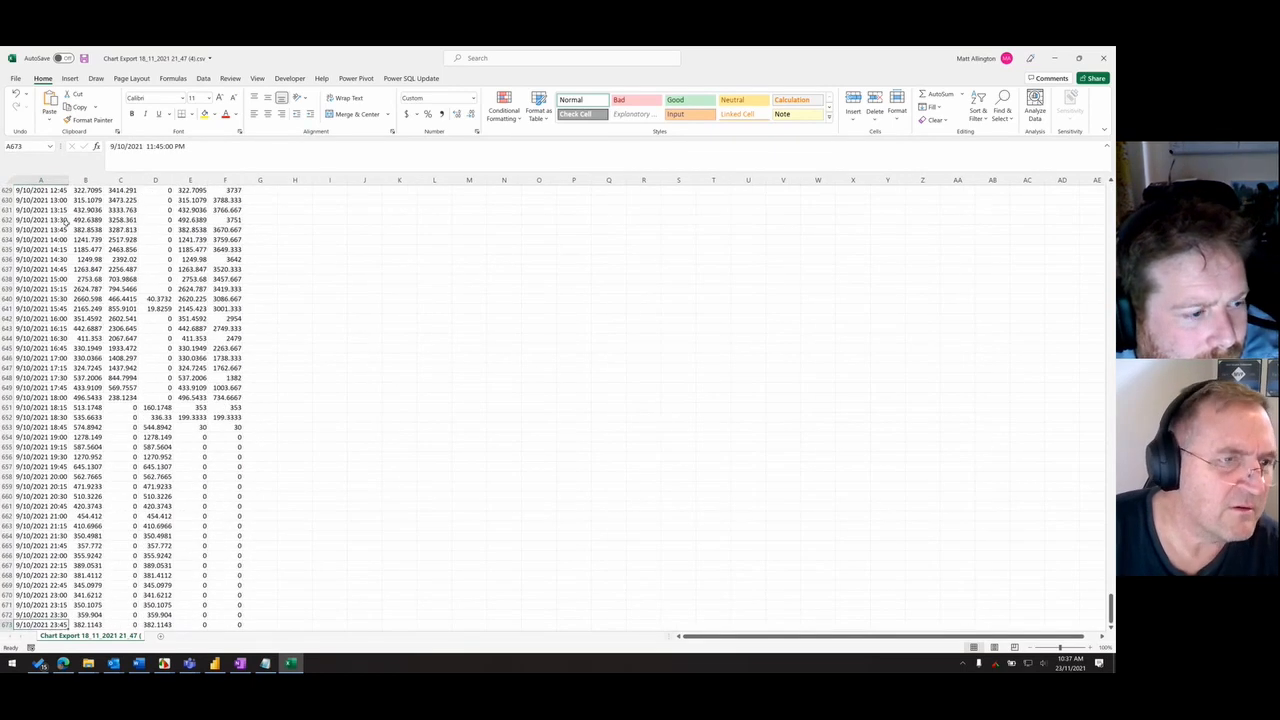
pyautogui.scroll(10, 64, 221)
pyautogui.hotkey('ctrl', 'Down')
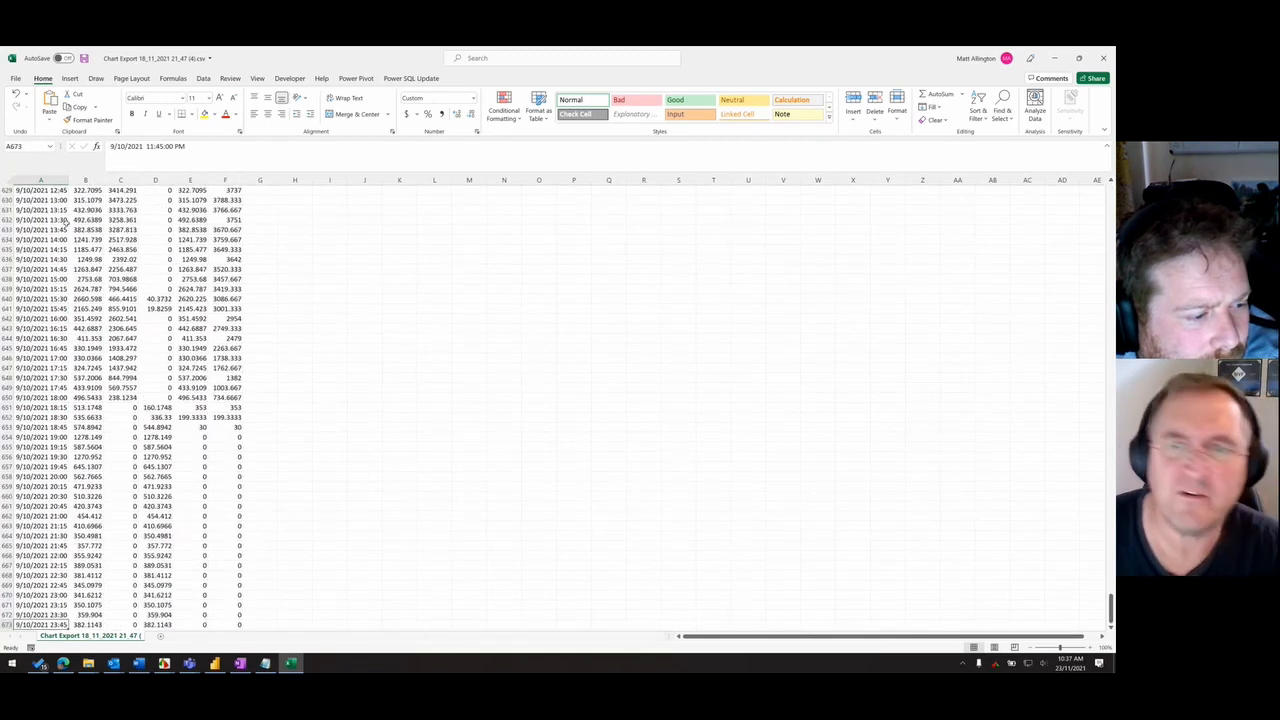
pyautogui.click(1103, 58)
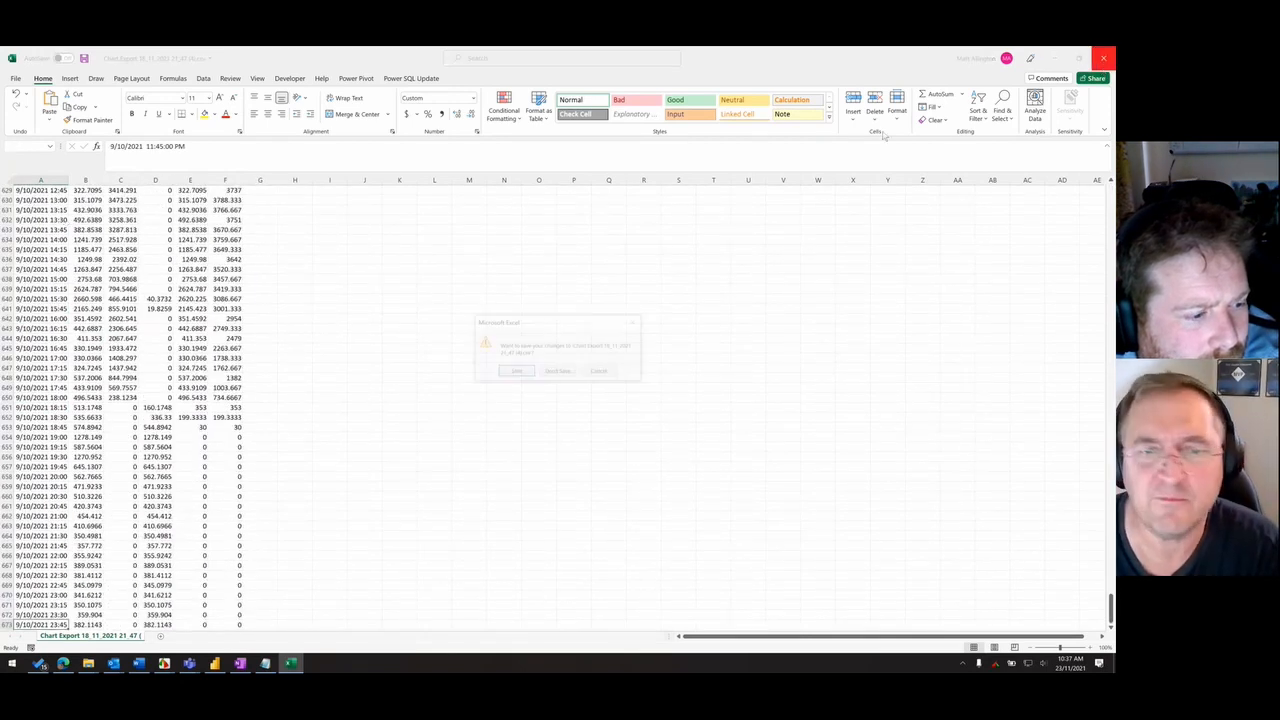
pyautogui.click(557, 370)
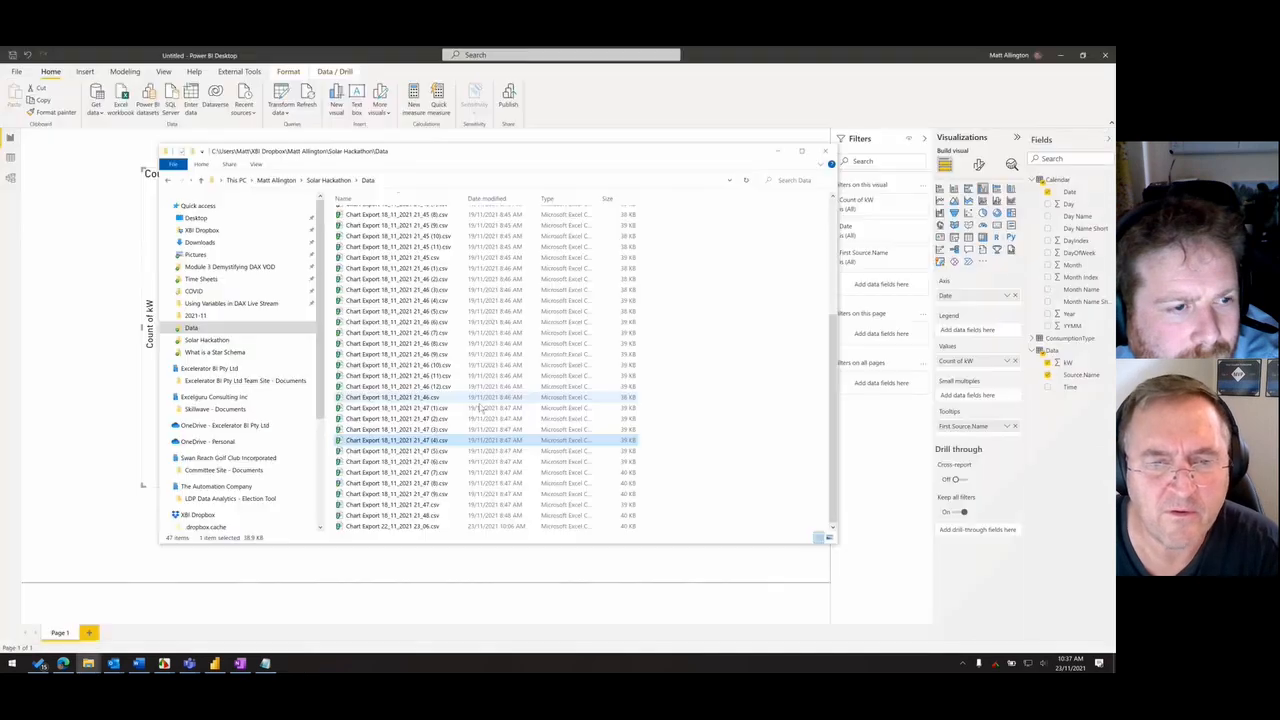
# - Open Chart Export 18_11_2021 21_47 (5).csv, widen its Time column to compare the dates, and close it without saving
pyautogui.doubleClick(448, 452)
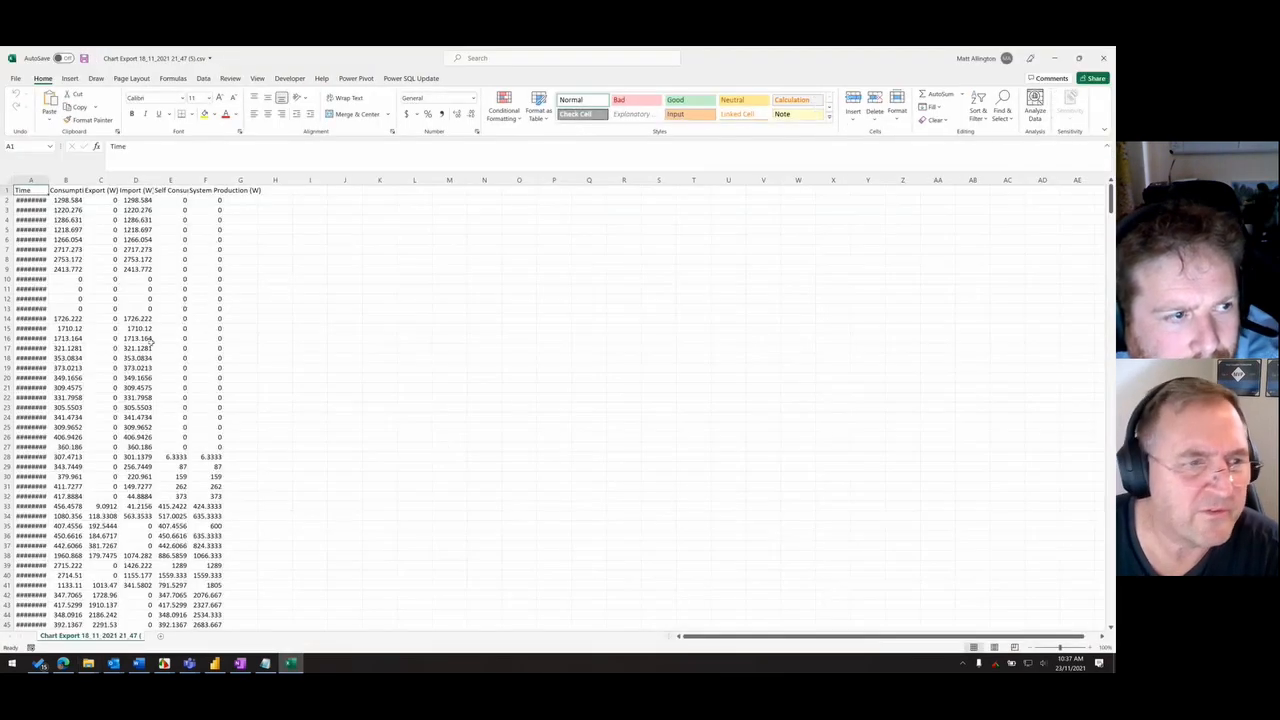
pyautogui.doubleClick(49, 181)
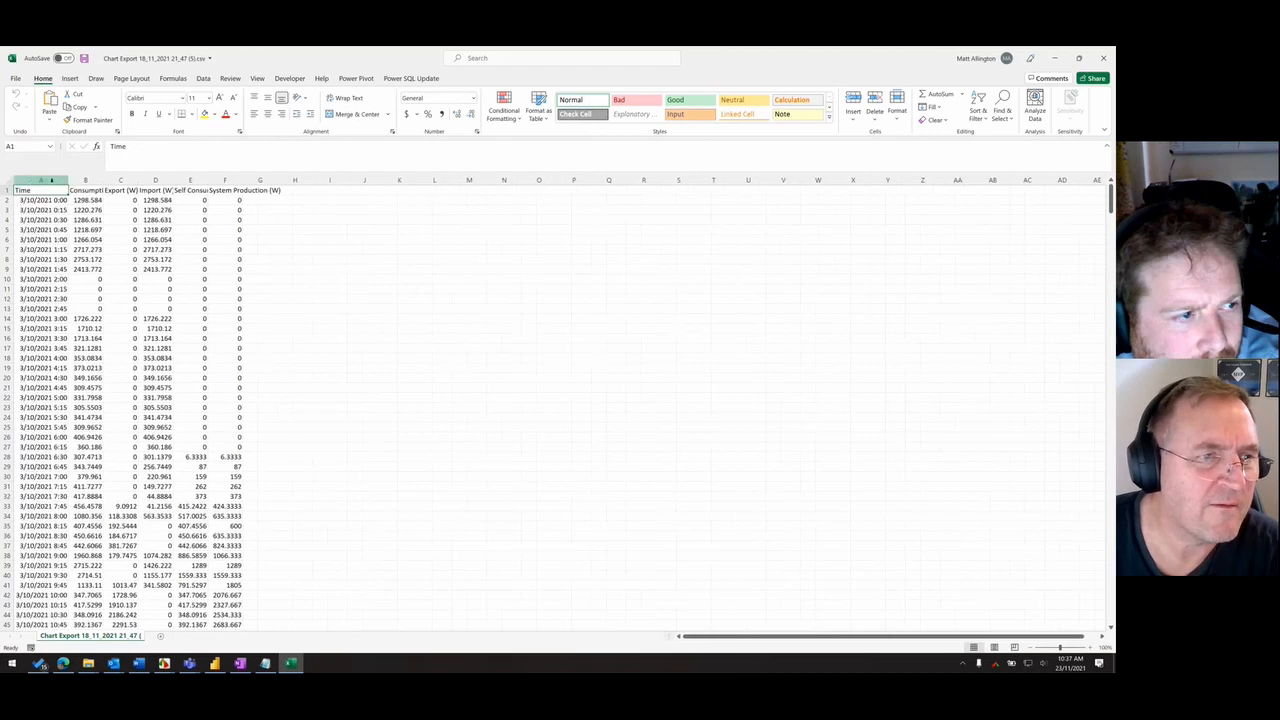
pyautogui.click(1103, 58)
pyautogui.click(557, 371)
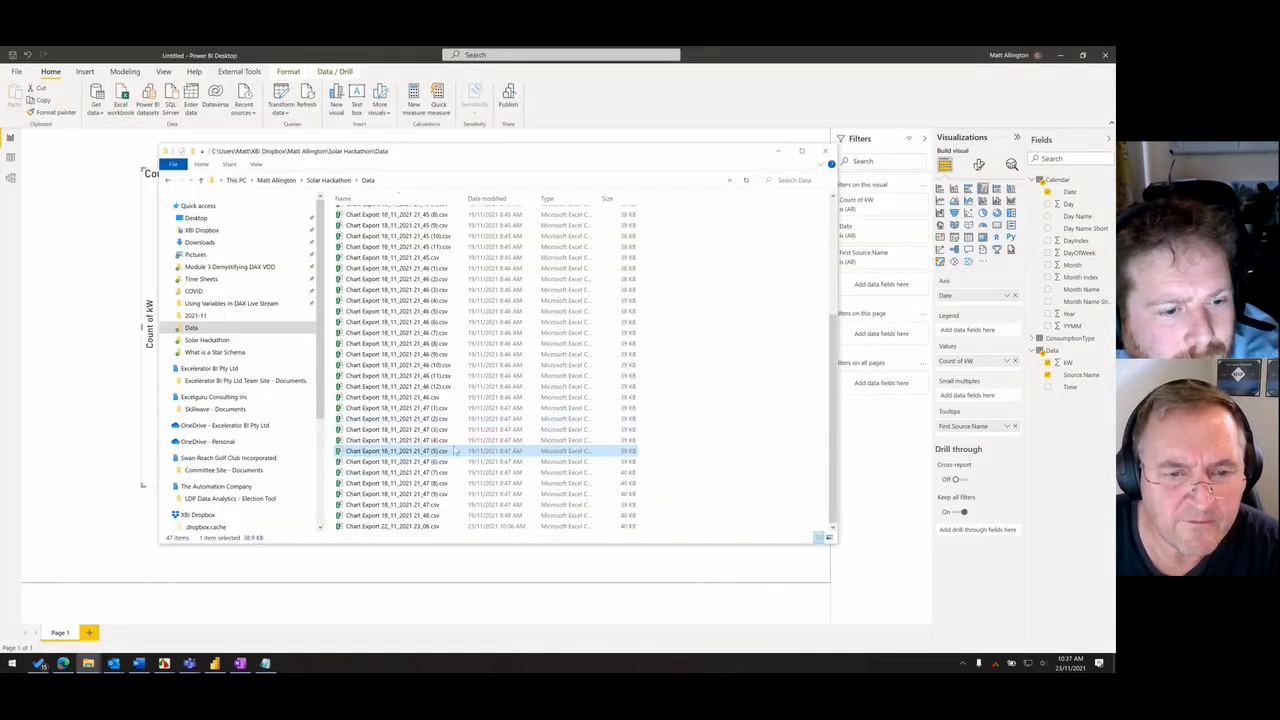
# - Delete Chart Export 18_11_2021 21_47 (4).csv from the Data folder
pyautogui.click(448, 441)
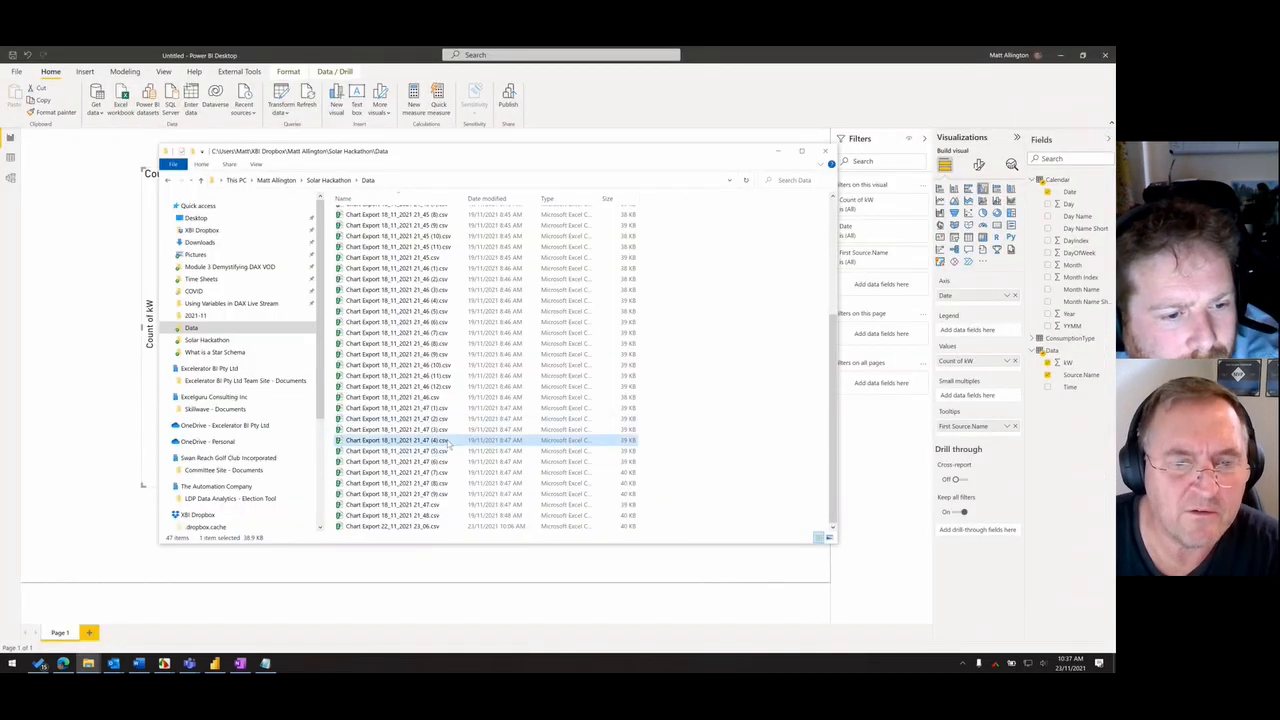
pyautogui.rightClick(448, 443)
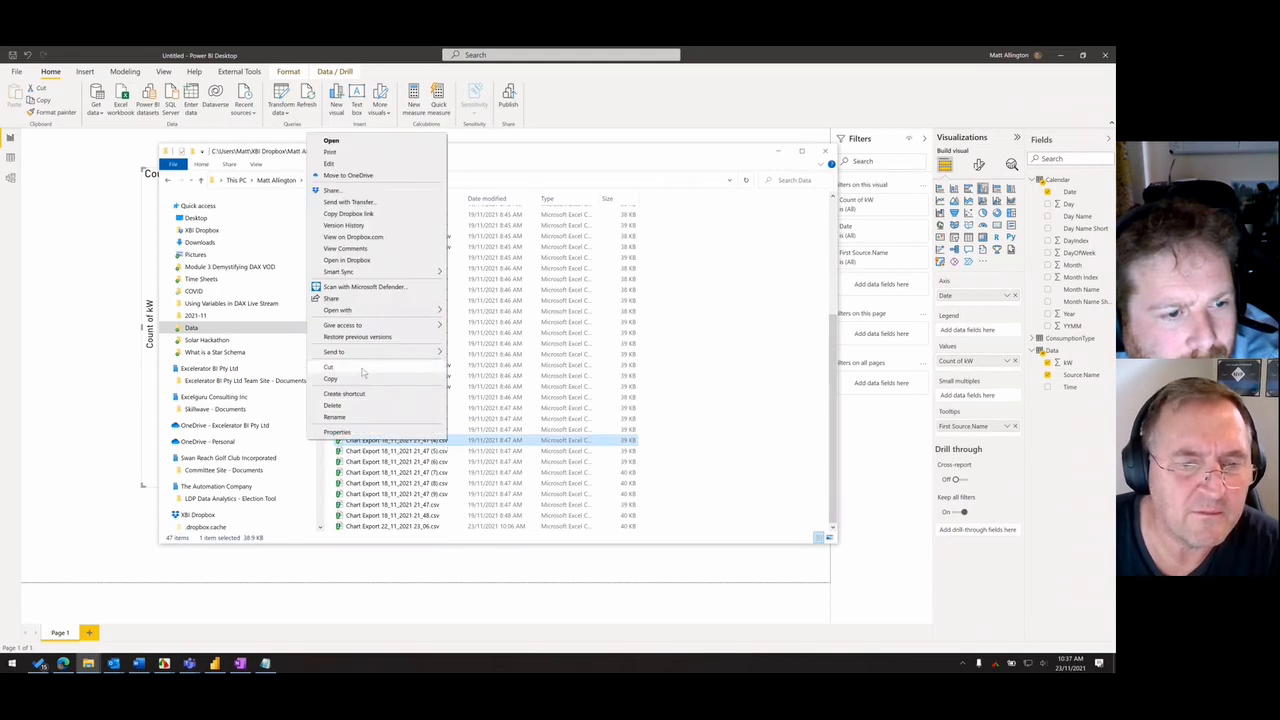
pyautogui.click(365, 378)
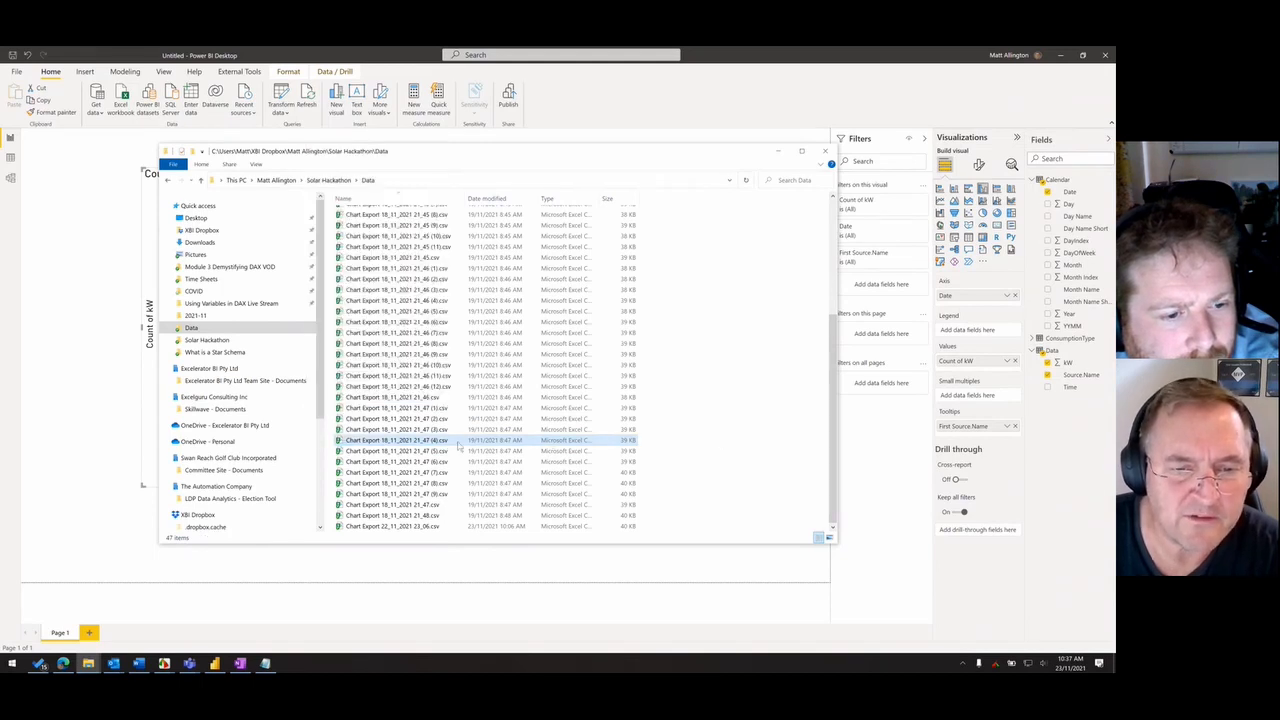
# - Switch to Power BI, refresh the Data table, and inspect the details of the short bar in the middle of the chart
pyautogui.click(67, 392)
pyautogui.rightClick(1073, 349)
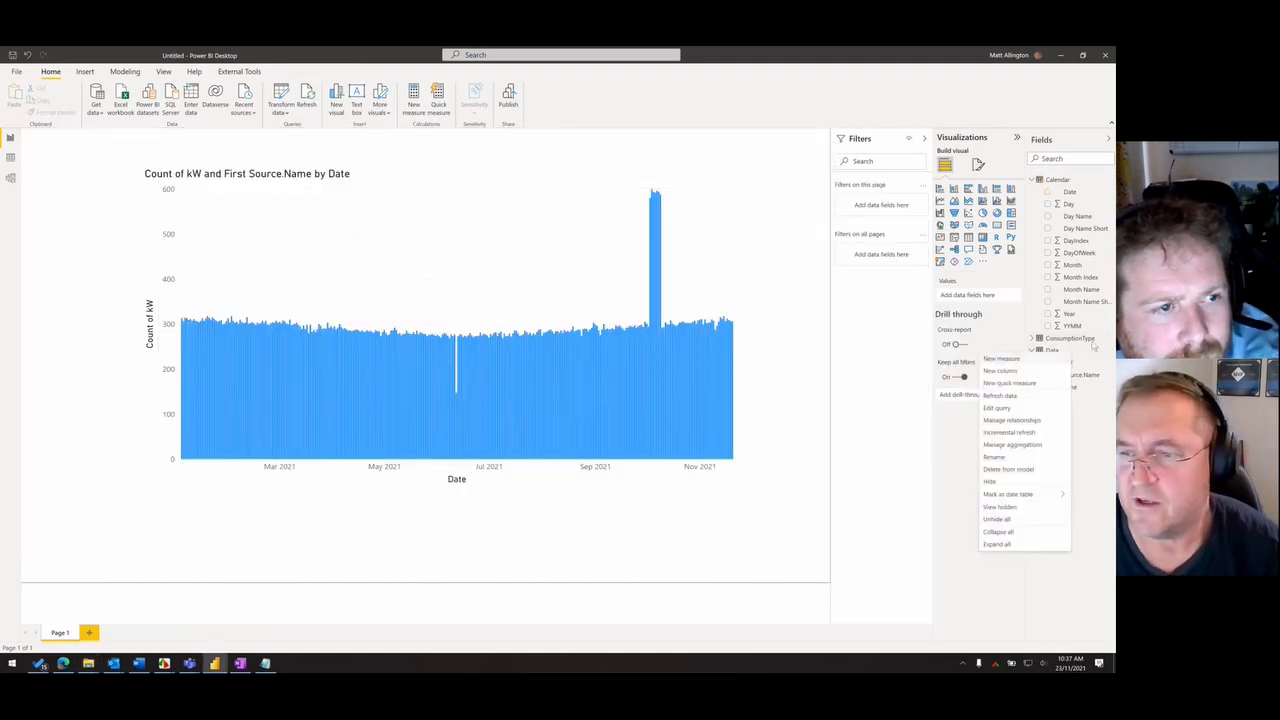
pyautogui.click(1017, 397)
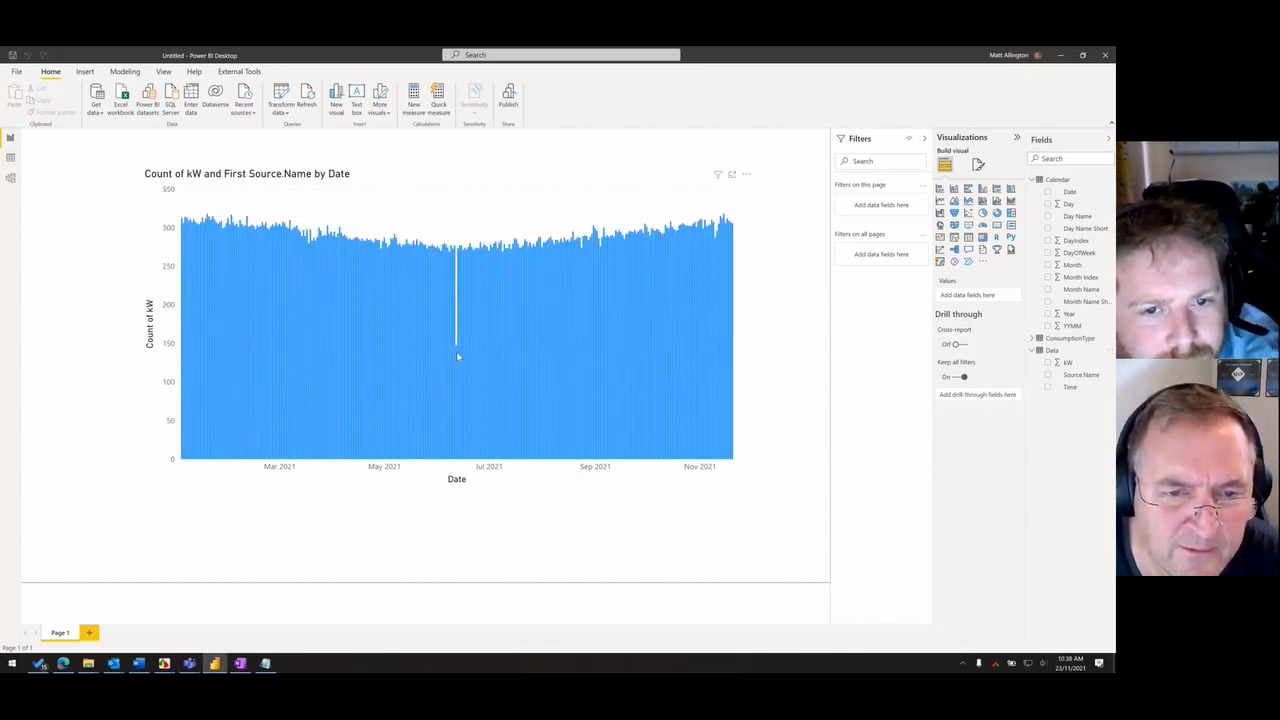
pyautogui.moveTo(458, 355)
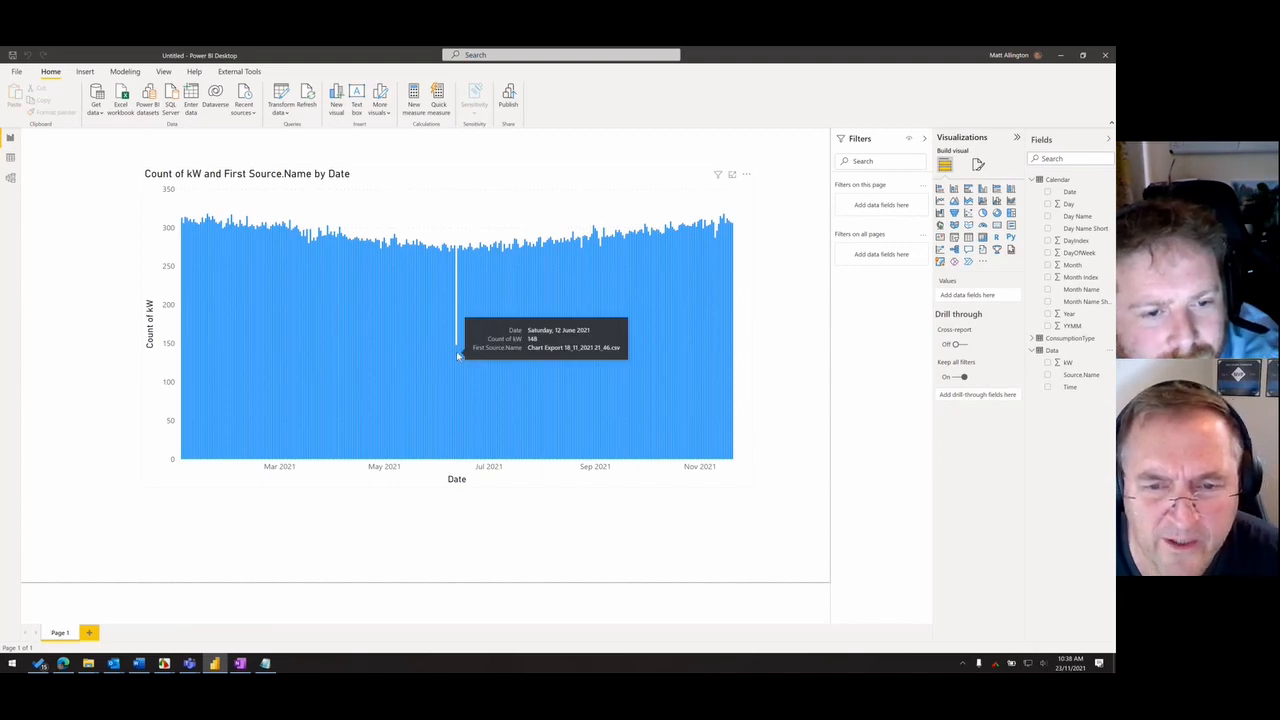
# - Switch to File Explorer and open Chart Export 18_11_2021 21_46.csv from the Data folder
pyautogui.moveTo(88, 663)
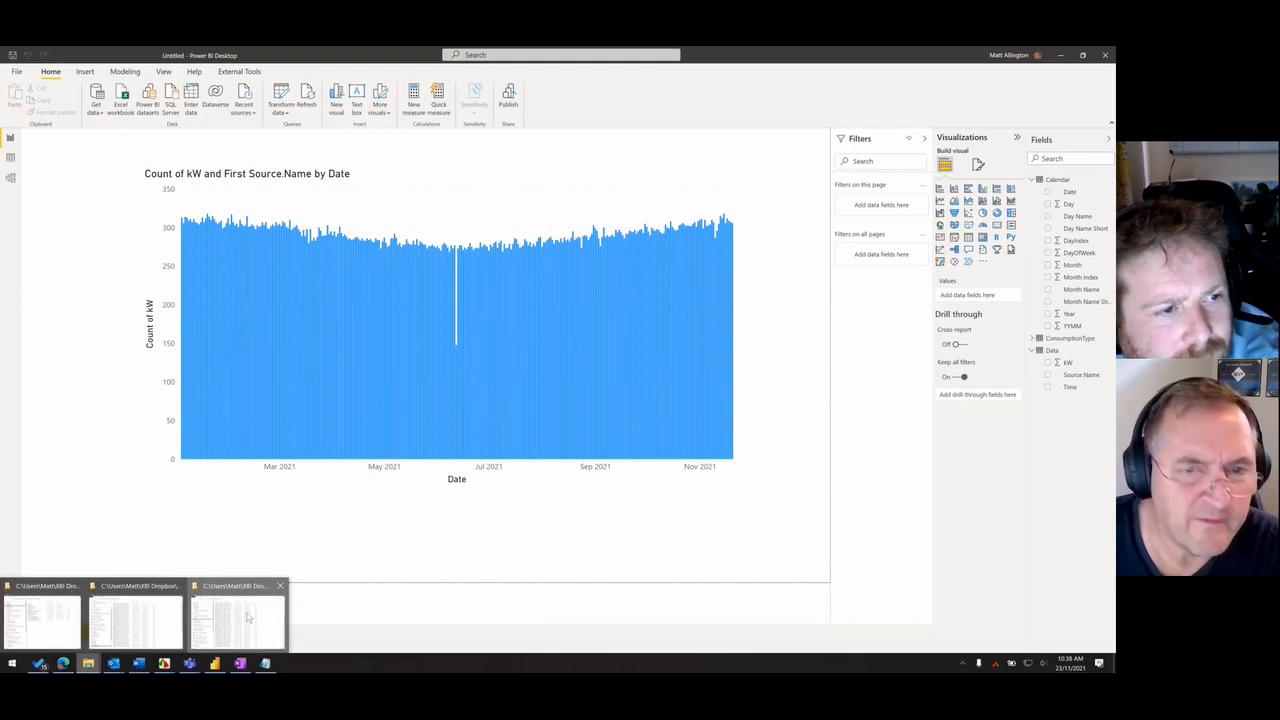
pyautogui.click(238, 622)
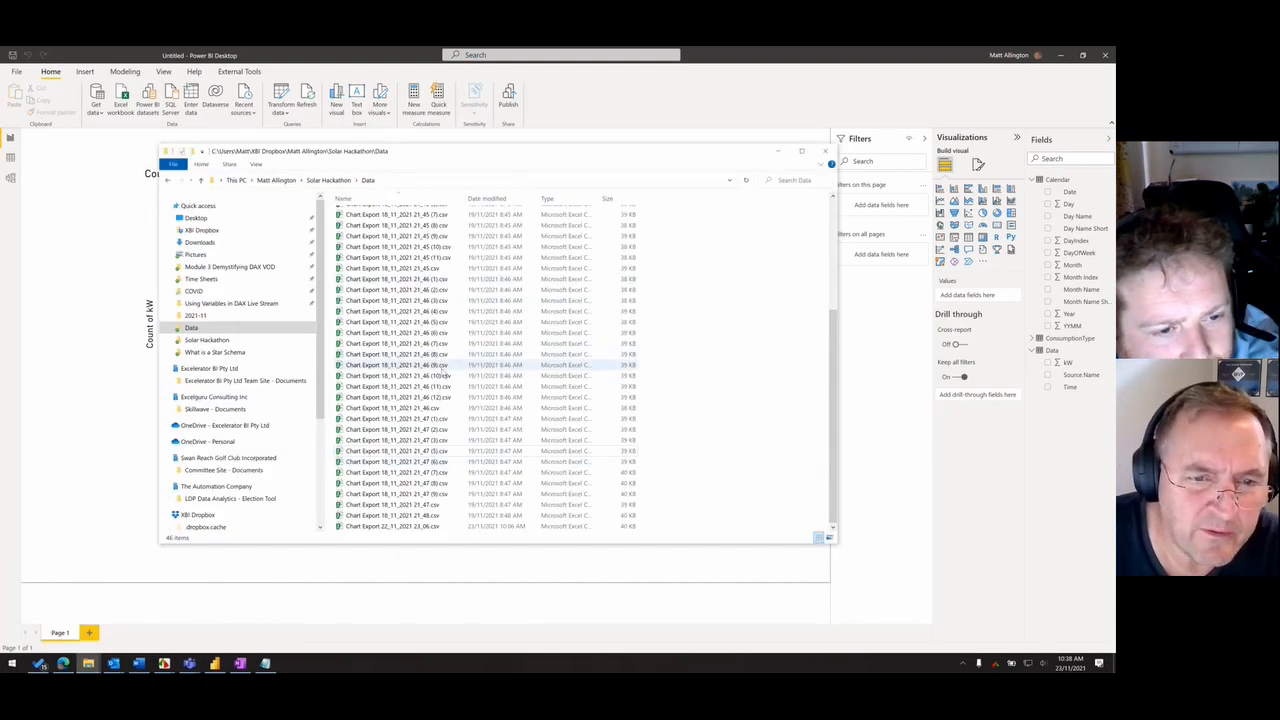
pyautogui.hotkey('alt', 'Tab')
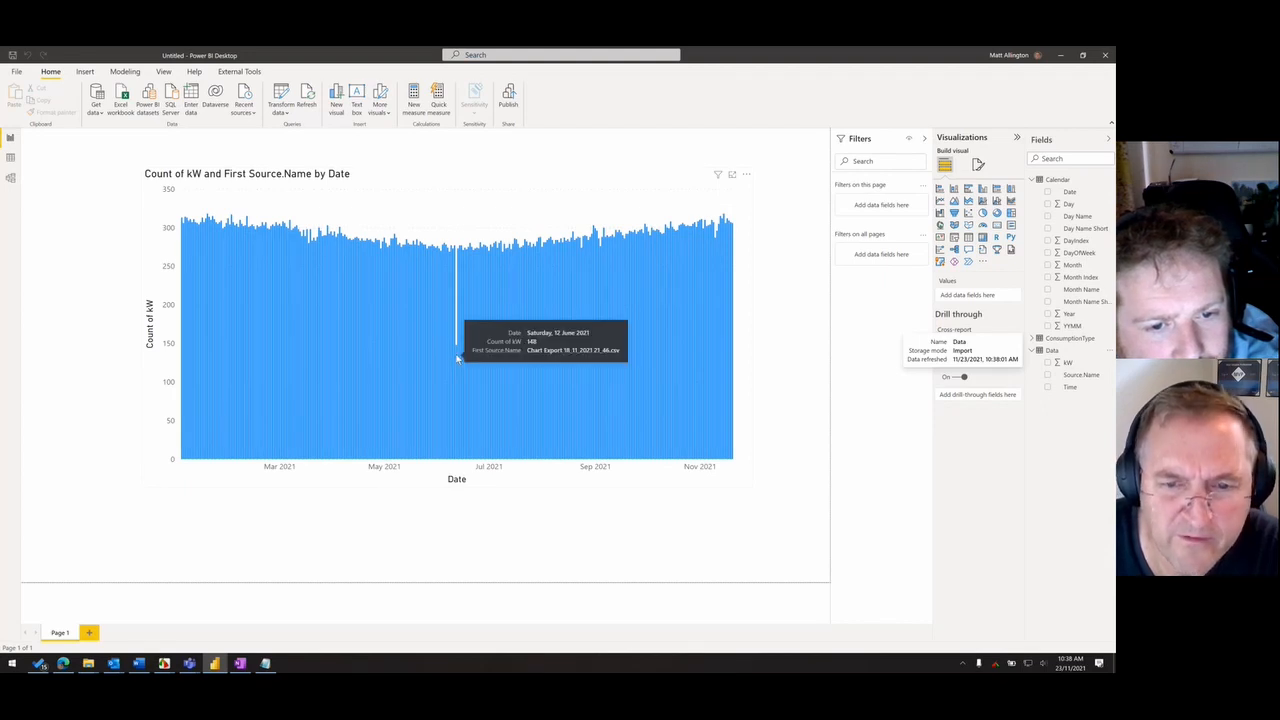
pyautogui.hotkey('alt', 'Tab')
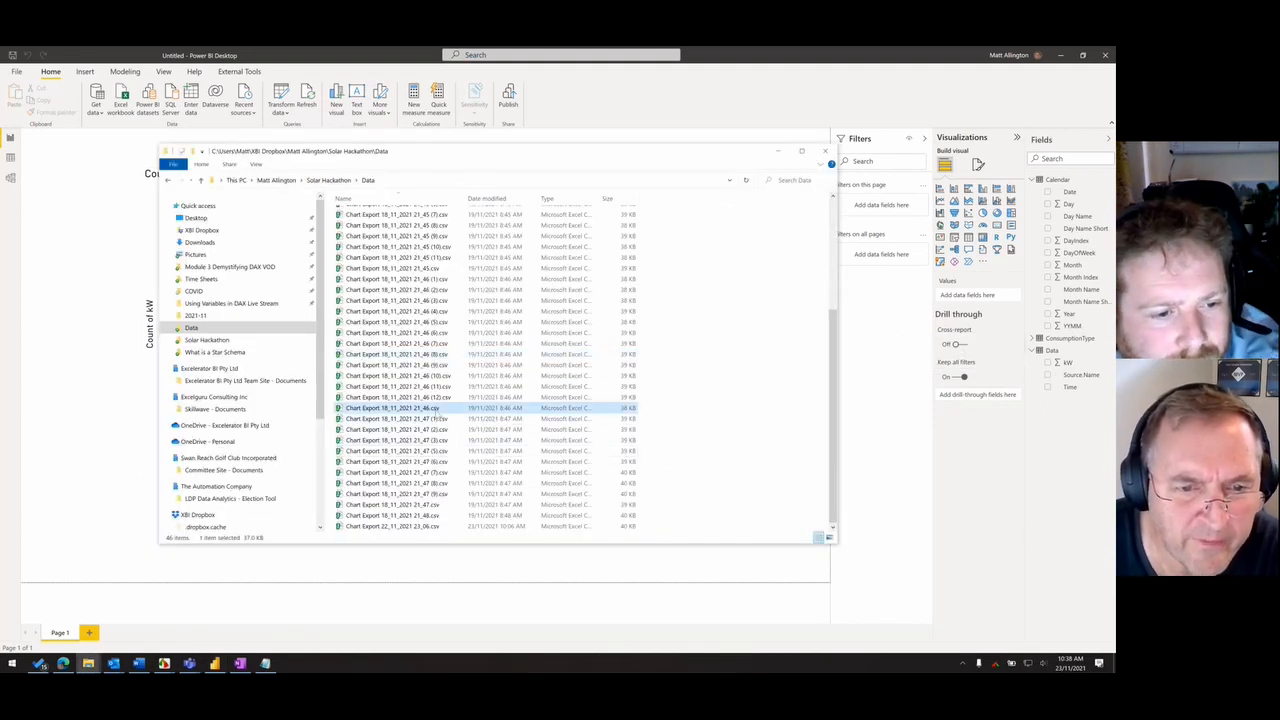
pyautogui.doubleClick(437, 413)
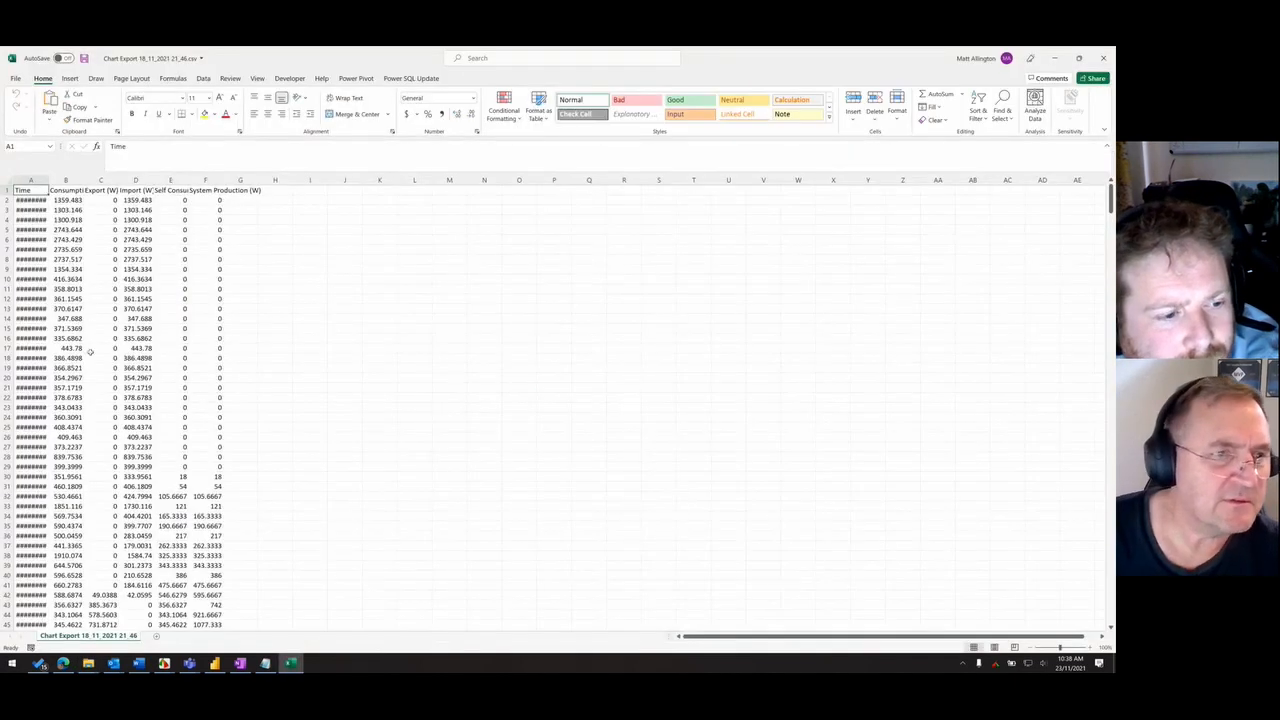
# - Widen the Time column in the export and check its first and last timestamps
pyautogui.doubleClick(47, 181)
pyautogui.click(60, 211)
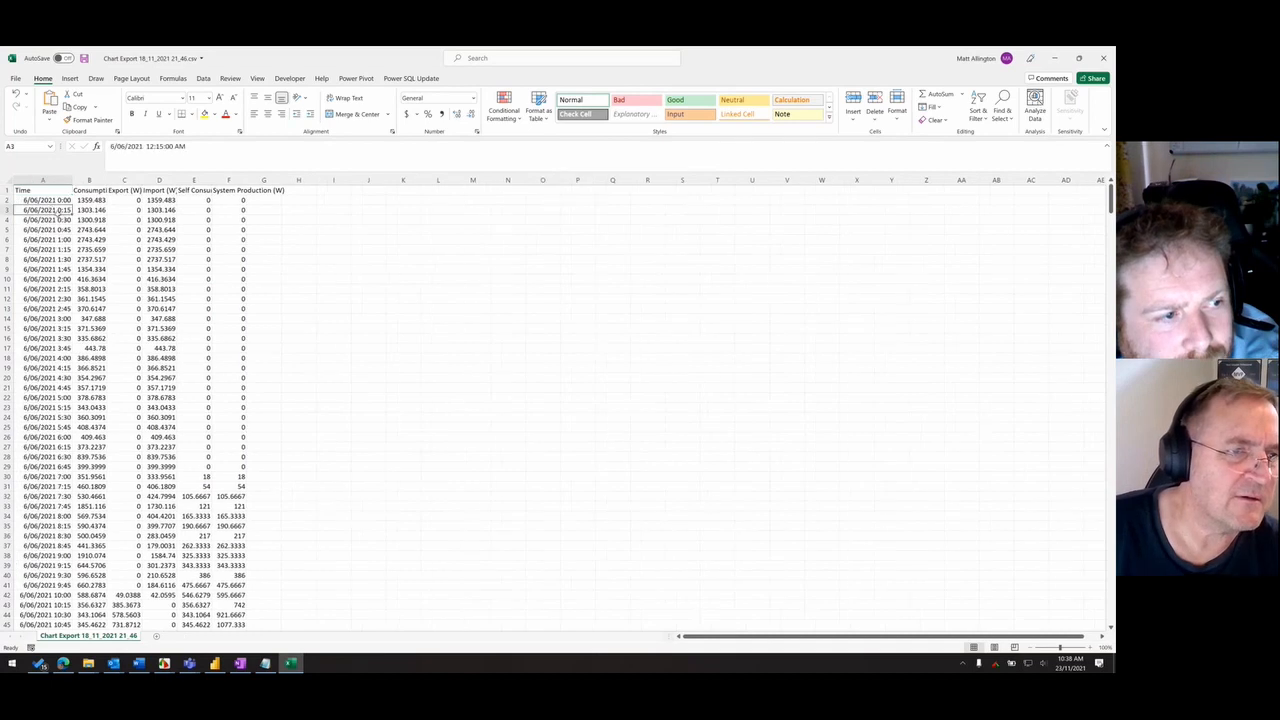
pyautogui.scroll(-4, 72, 280)
pyautogui.click(56, 347)
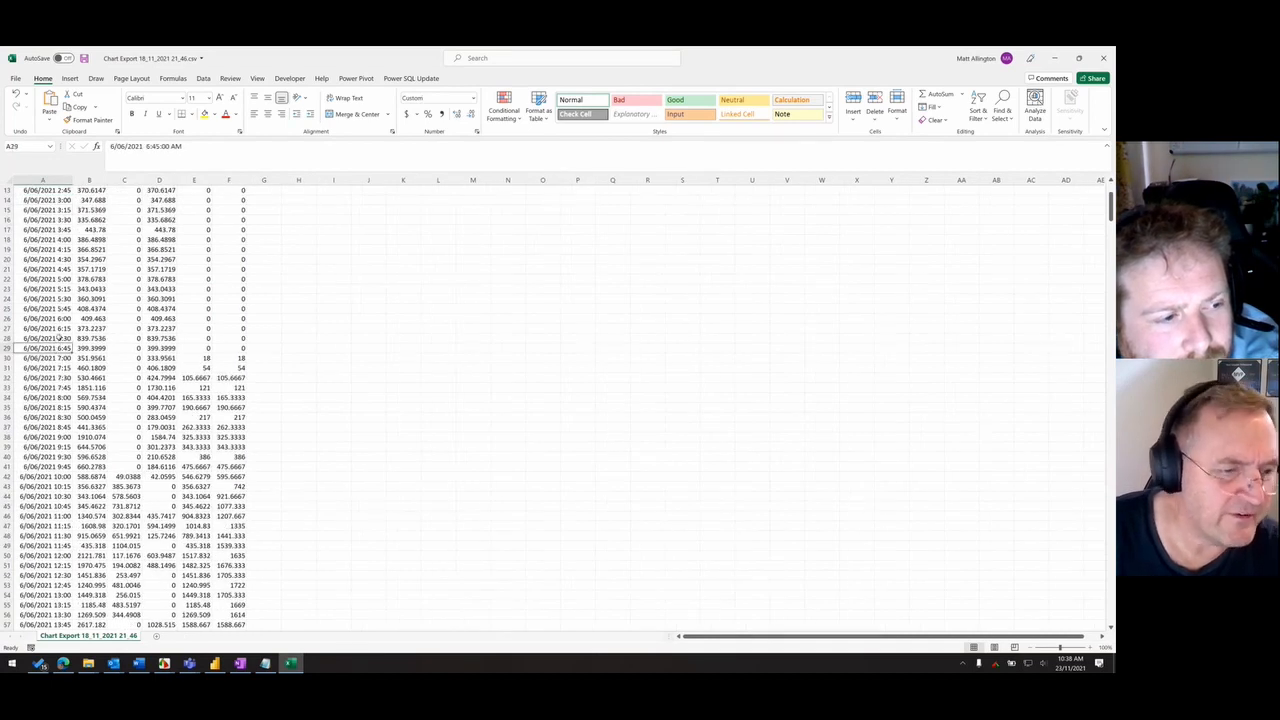
pyautogui.hotkey('ctrl', 'Down')
pyautogui.press('Up')
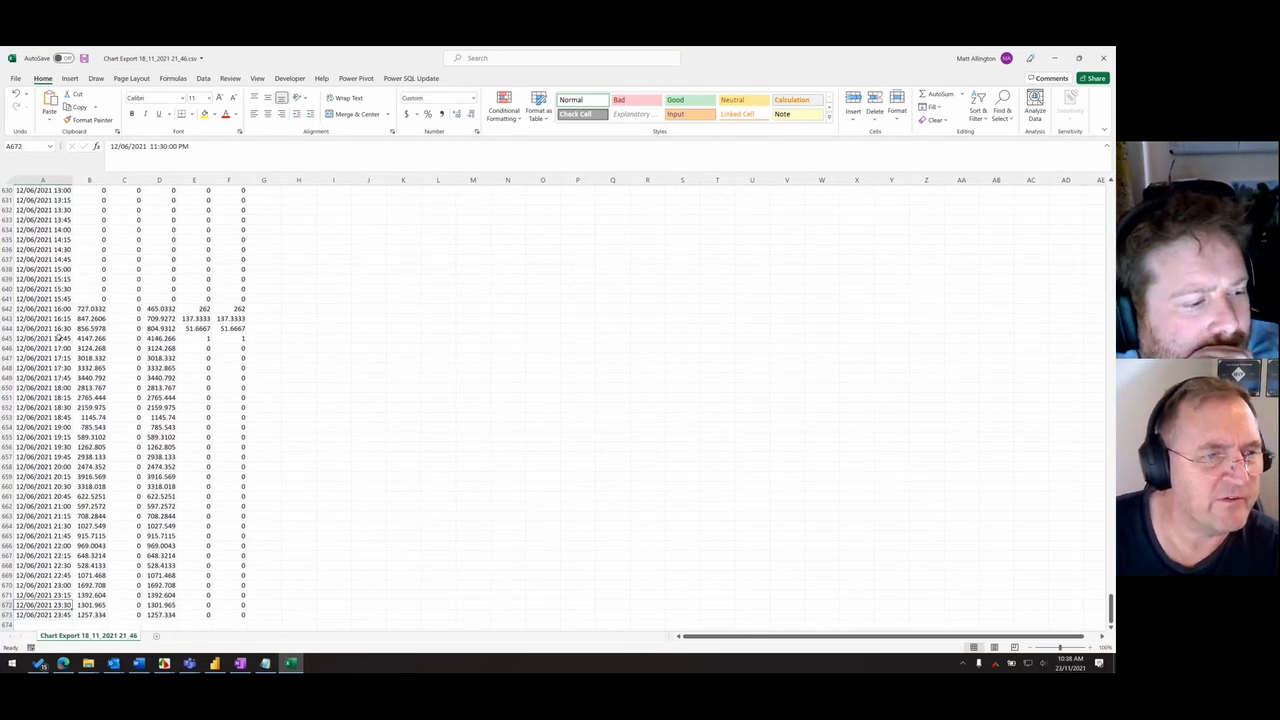
pyautogui.hotkey('ctrl', 'Up')
pyautogui.press('Down')
pyautogui.press('Down')
pyautogui.hotkey('ctrl', 'Down')
pyautogui.press('Up')
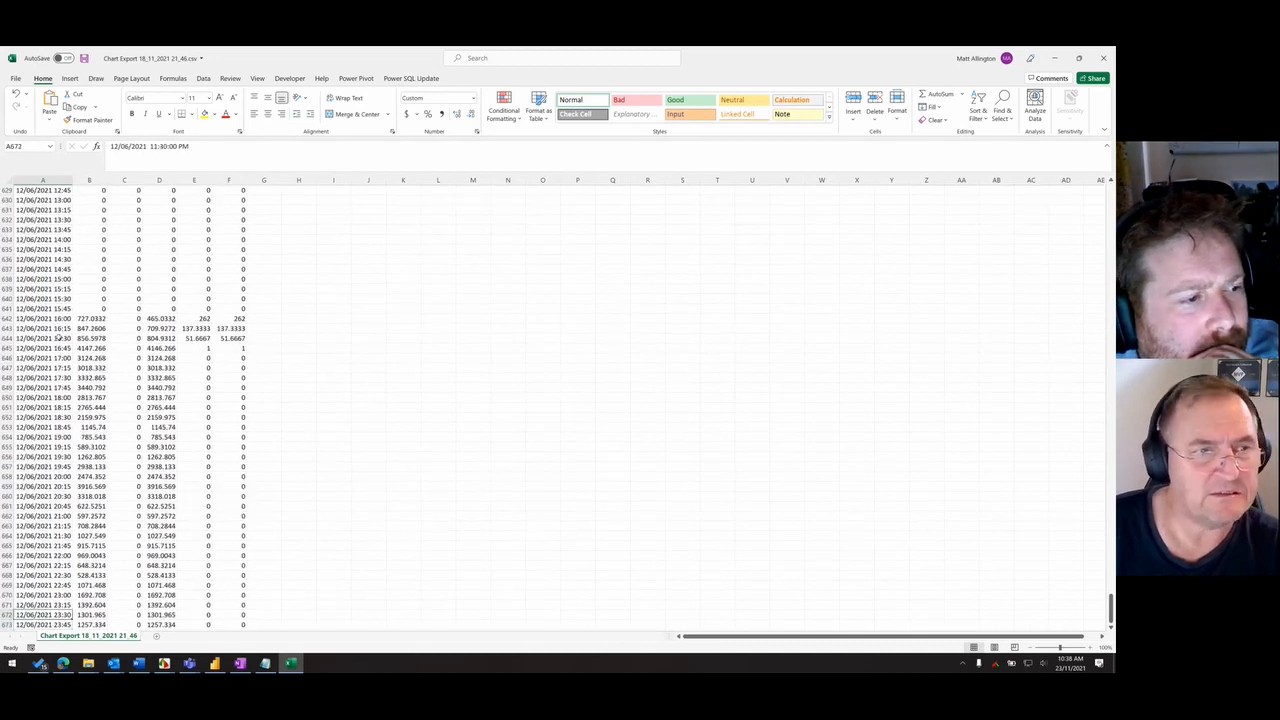
# - Select the zero-value rows from 12/06/2021 8:15 to 15:45 for inspection, close the file without saving, and return to Power BI
pyautogui.press('Up')
pyautogui.press('Up')
pyautogui.press('Up')
pyautogui.press('Up')
pyautogui.press('Up')
pyautogui.press('Up')
pyautogui.press('Up')
pyautogui.press('Up')
pyautogui.press('Up')
pyautogui.press('Up')
pyautogui.press('Up')
pyautogui.press('Up')
pyautogui.press('Up')
pyautogui.press('Up')
pyautogui.press('Up')
pyautogui.press('Up')
pyautogui.press('Up')
pyautogui.press('Up')
pyautogui.press('Up')
pyautogui.press('Up')
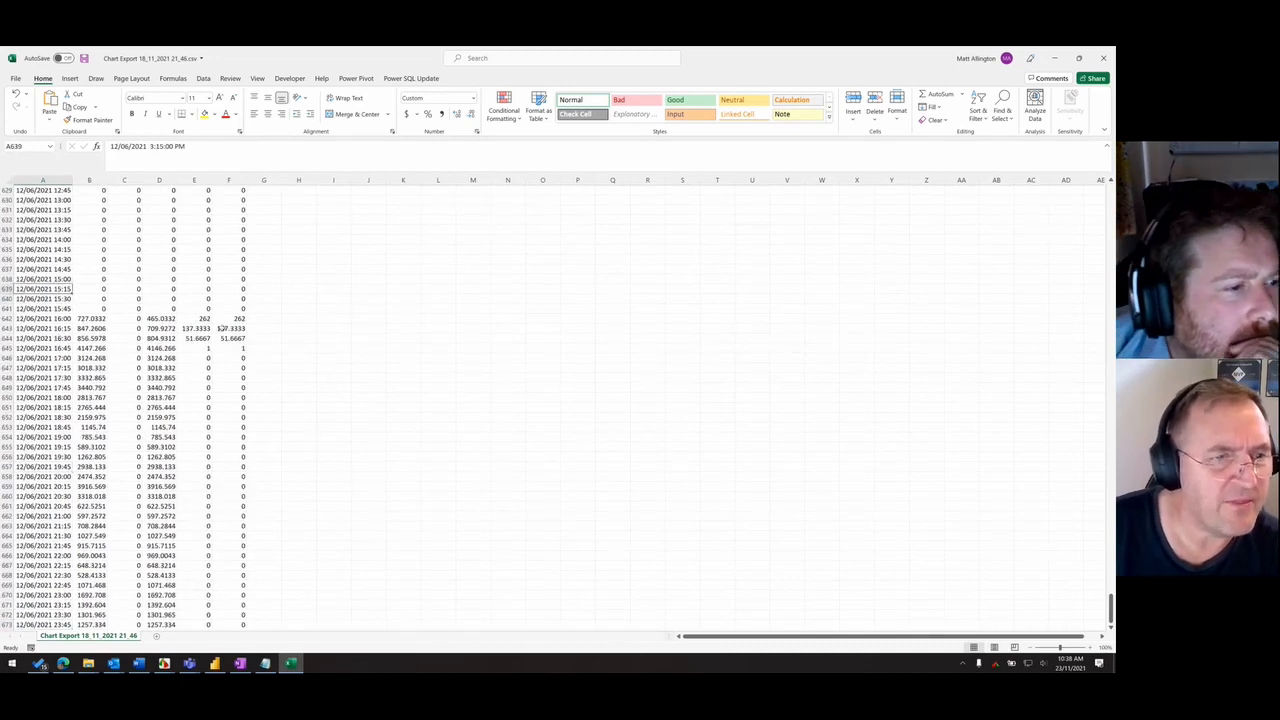
pyautogui.scroll(7, 220, 328)
pyautogui.moveTo(8, 220); pyautogui.dragTo(452, 521)
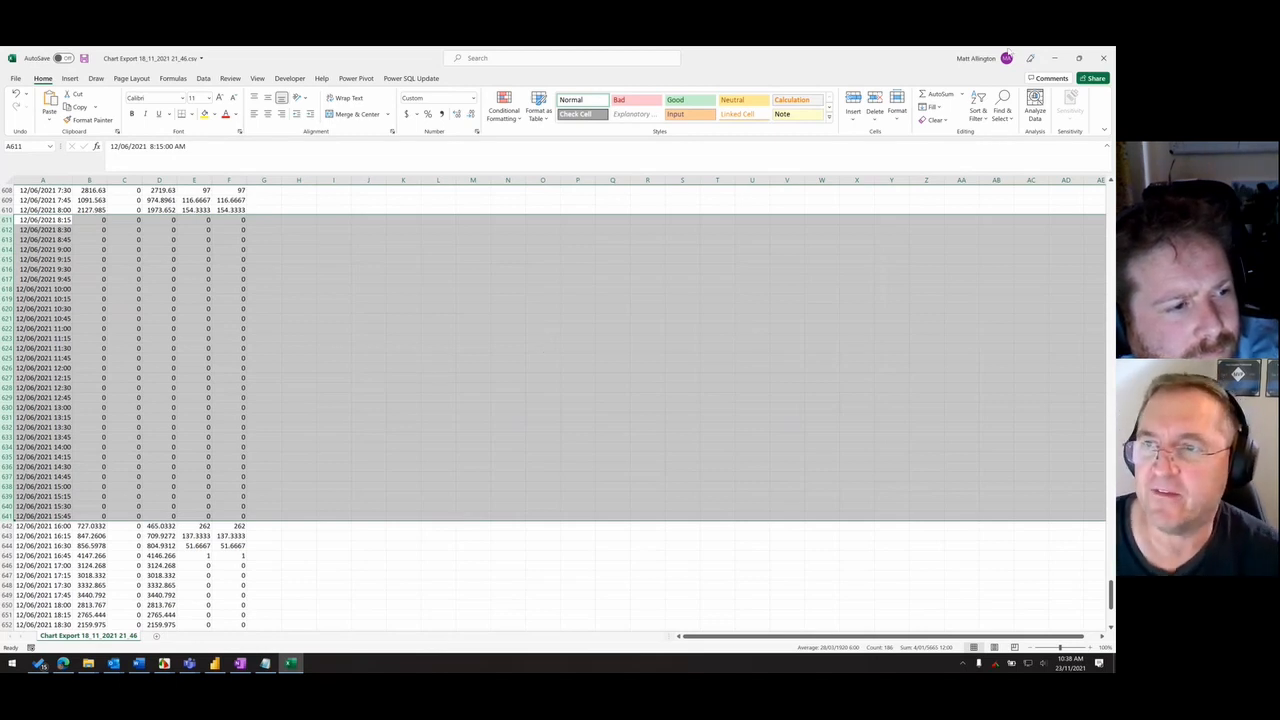
pyautogui.click(1103, 57)
pyautogui.click(559, 370)
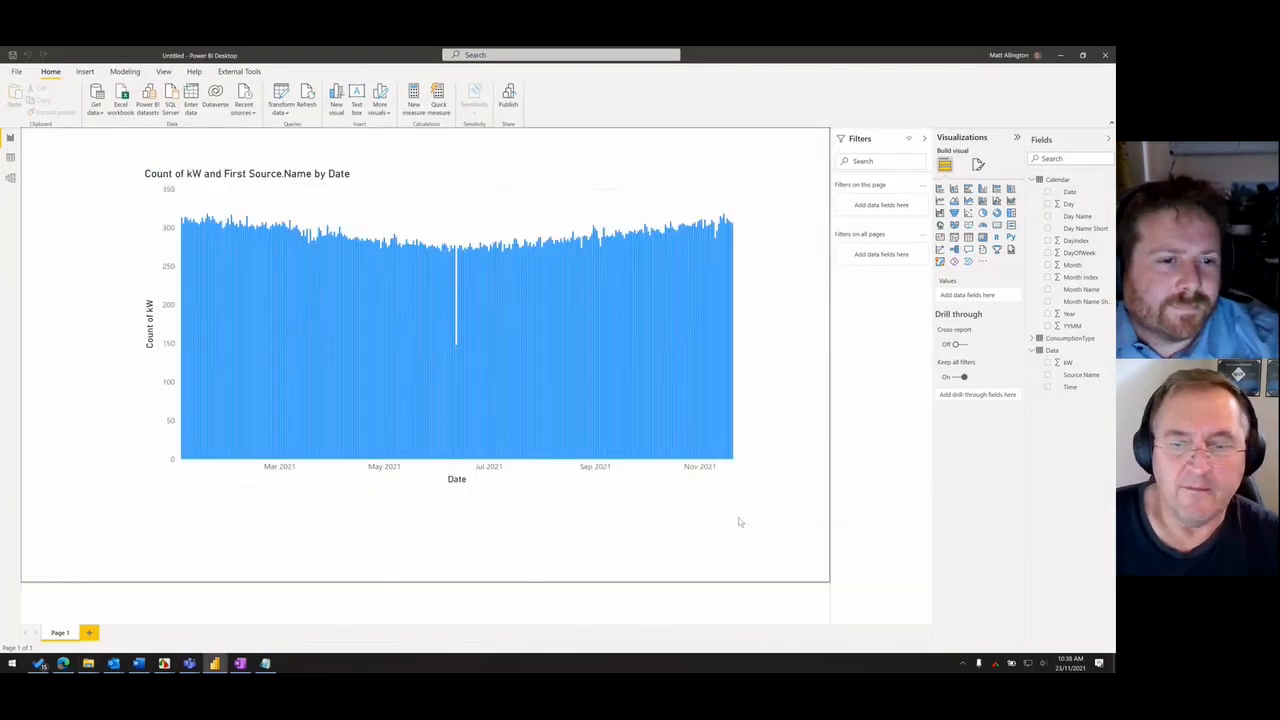
# - Replace Count of kW with the summed kW field as the column chart's values
pyautogui.click(743, 479)
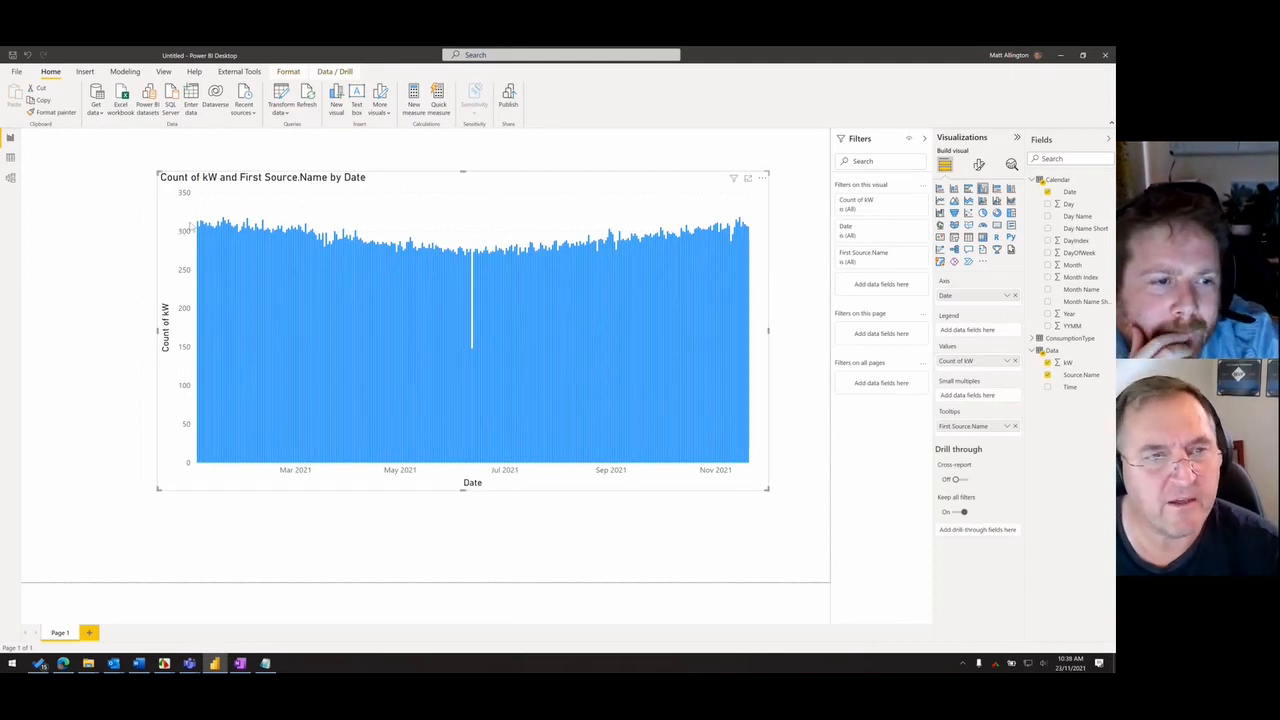
pyautogui.click(1015, 361)
pyautogui.moveTo(673, 208); pyautogui.dragTo(691, 213)
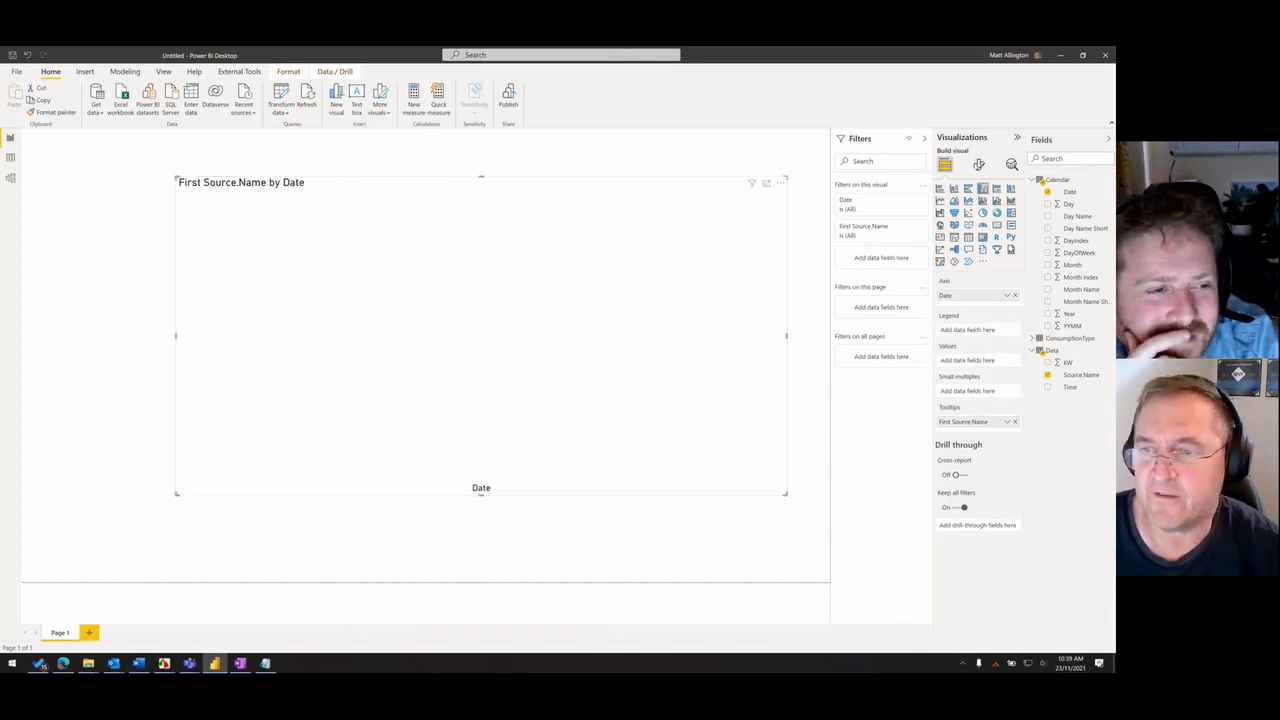
pyautogui.moveTo(1091, 365); pyautogui.dragTo(629, 451)
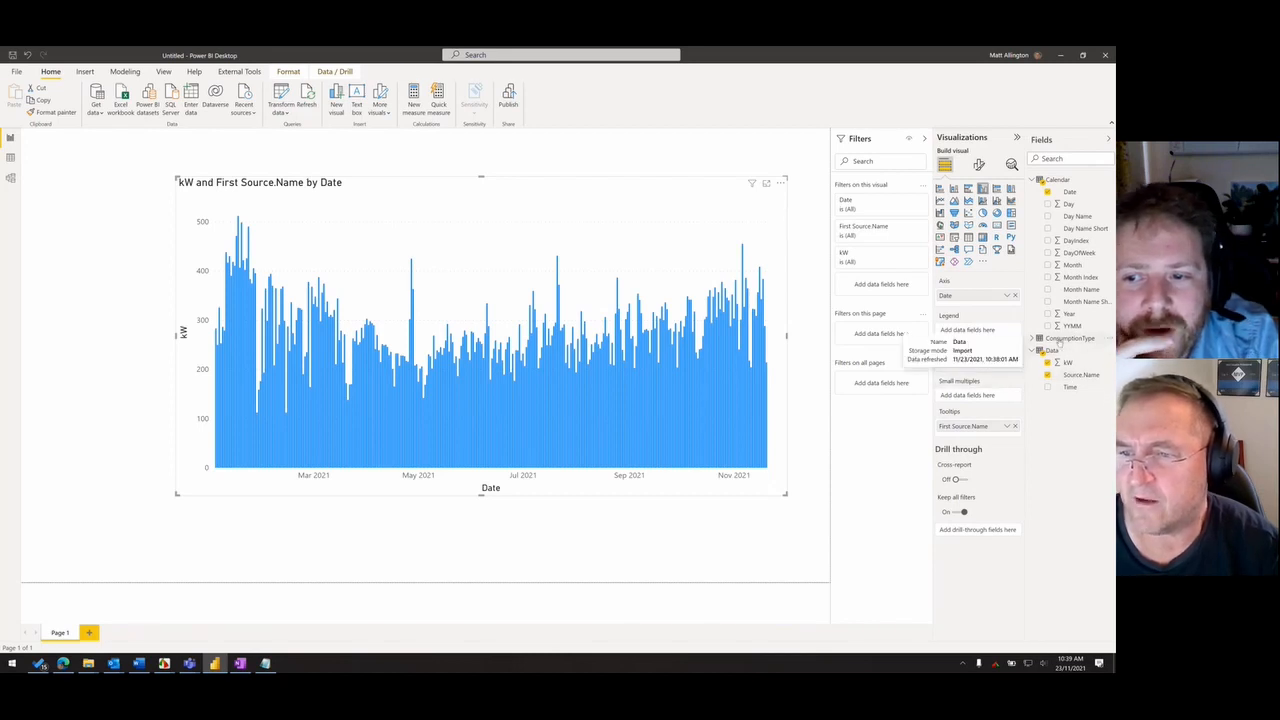
# - Add a narrow slicer for the ConsumptionType table's Type field beside the chart and filter it to Consumption
pyautogui.click(1064, 338)
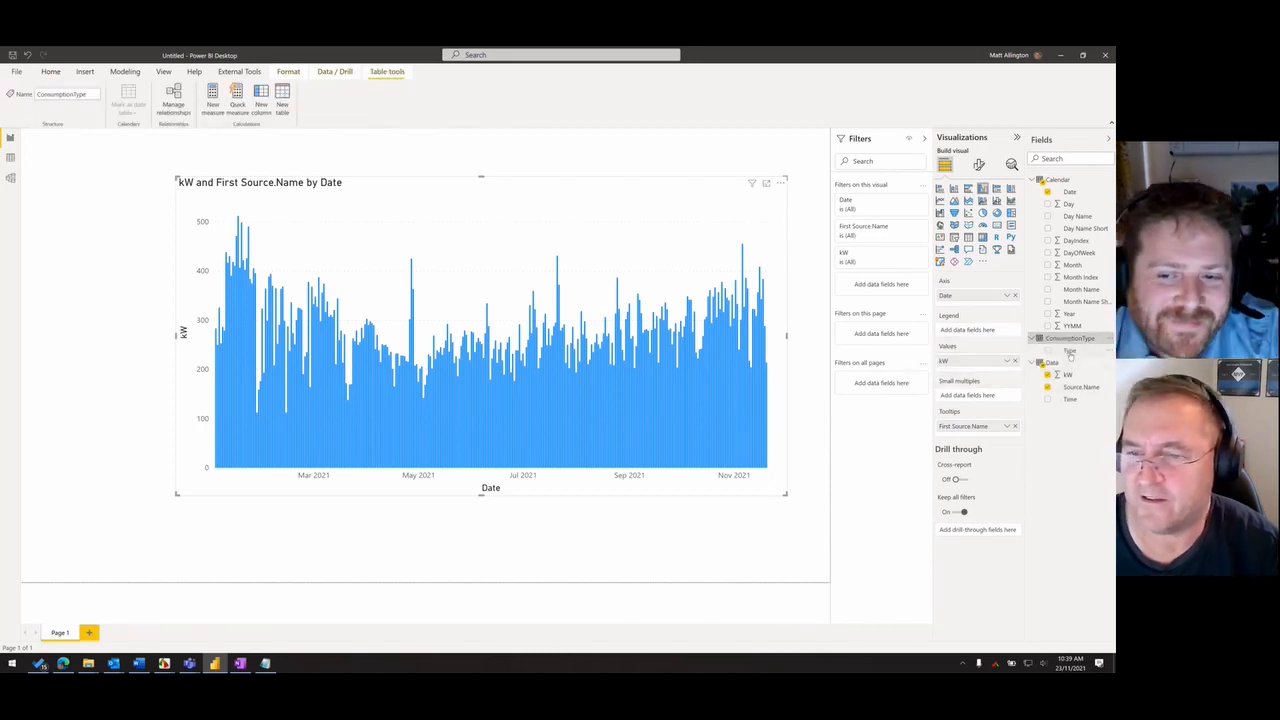
pyautogui.moveTo(1070, 353); pyautogui.dragTo(55, 277)
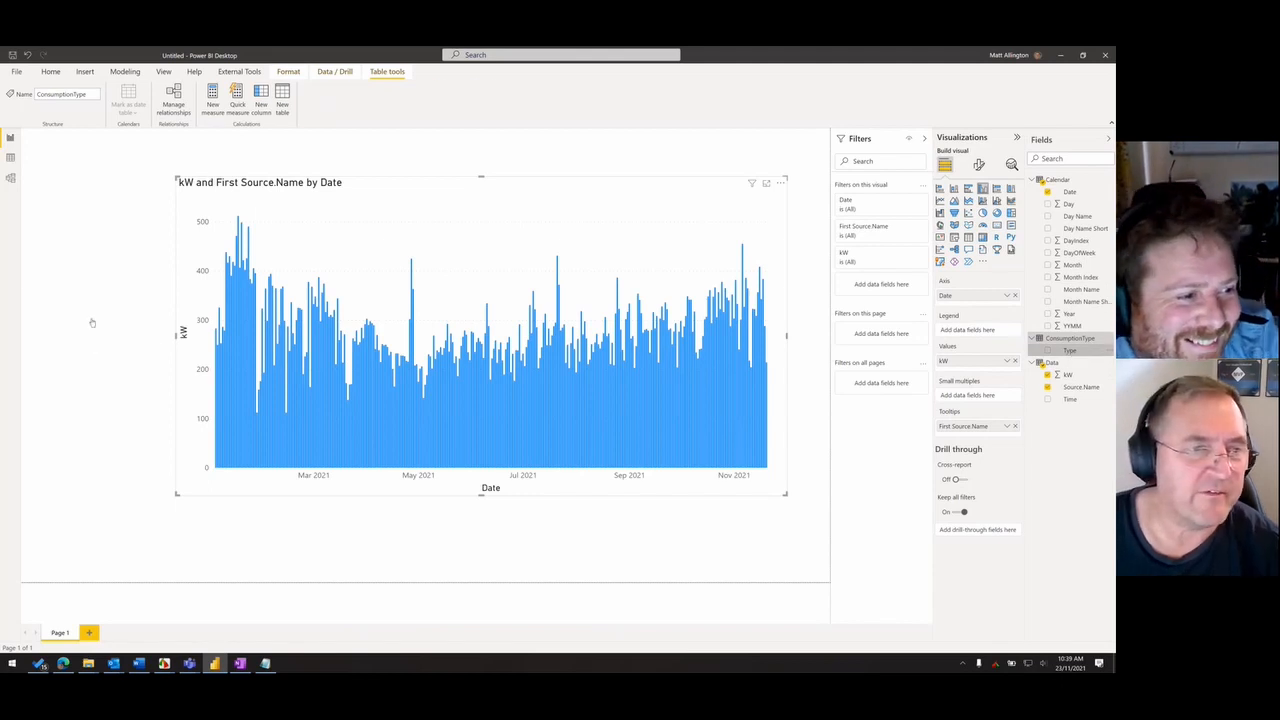
pyautogui.moveTo(630, 493); pyautogui.dragTo(111, 409)
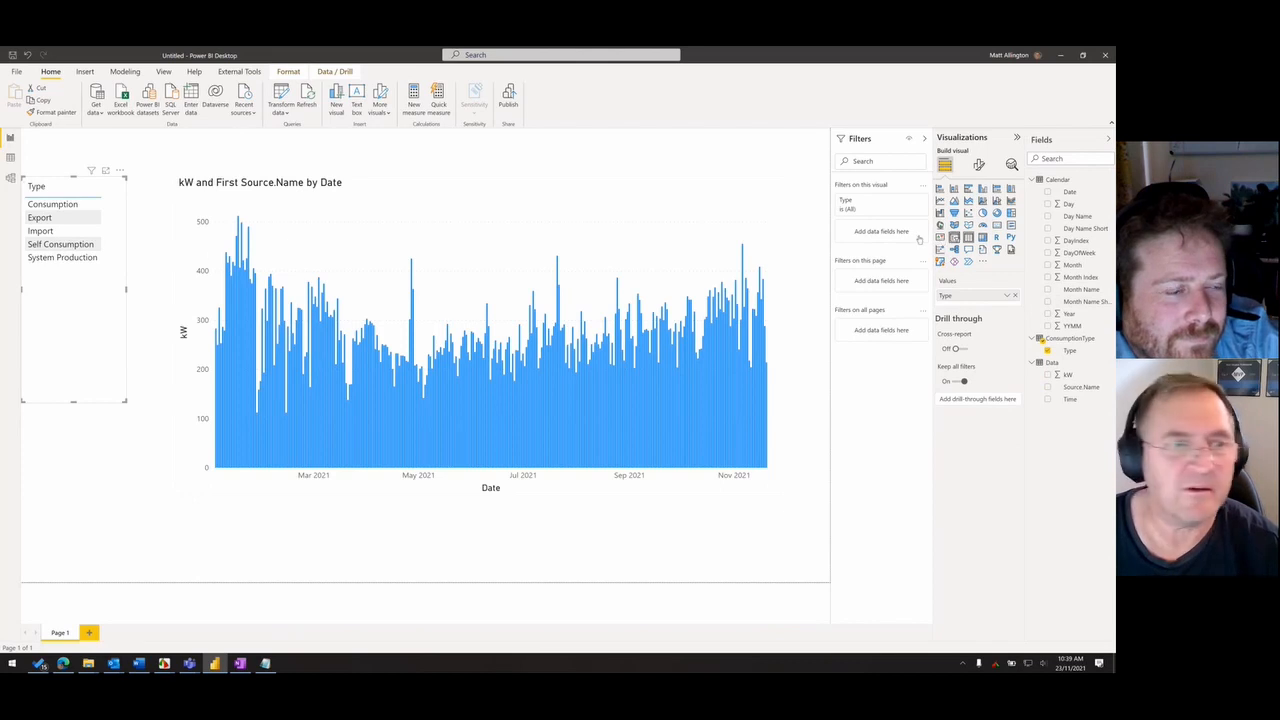
pyautogui.click(954, 237)
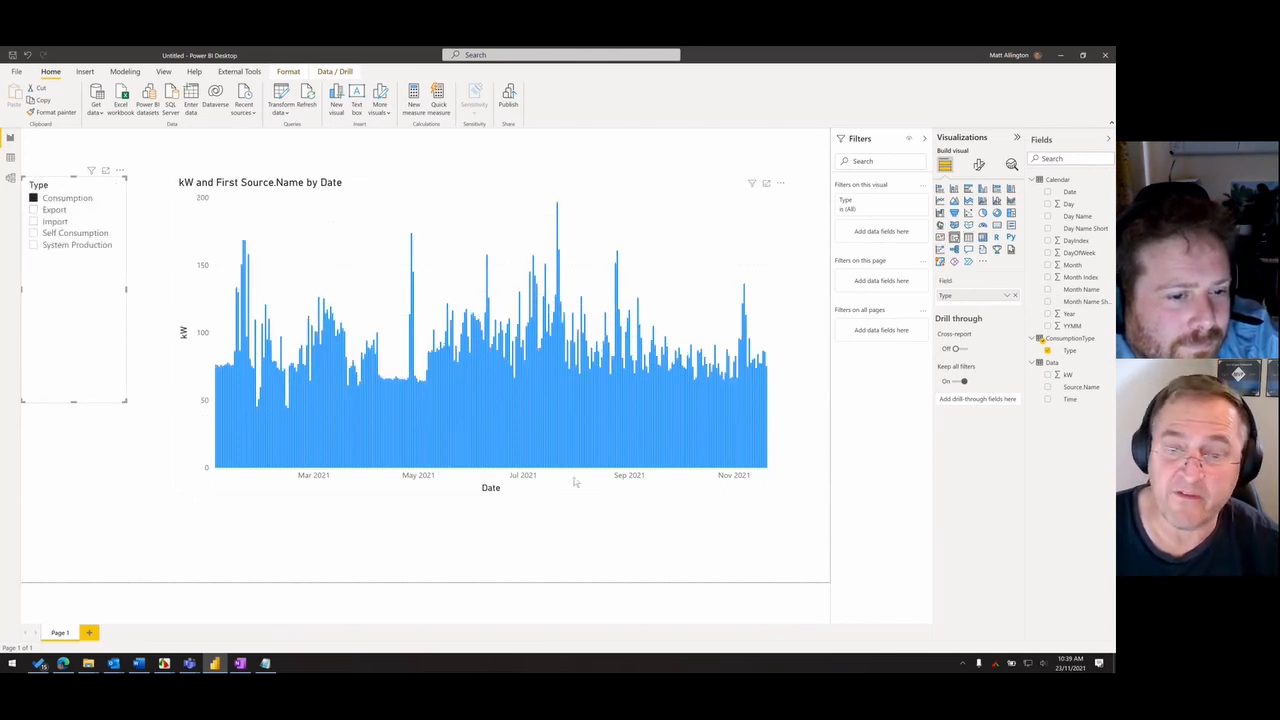
# - Remove Source.Name from the chart's tooltips and replace Date with Time on its axis
pyautogui.moveTo(617, 494); pyautogui.dragTo(630, 497)
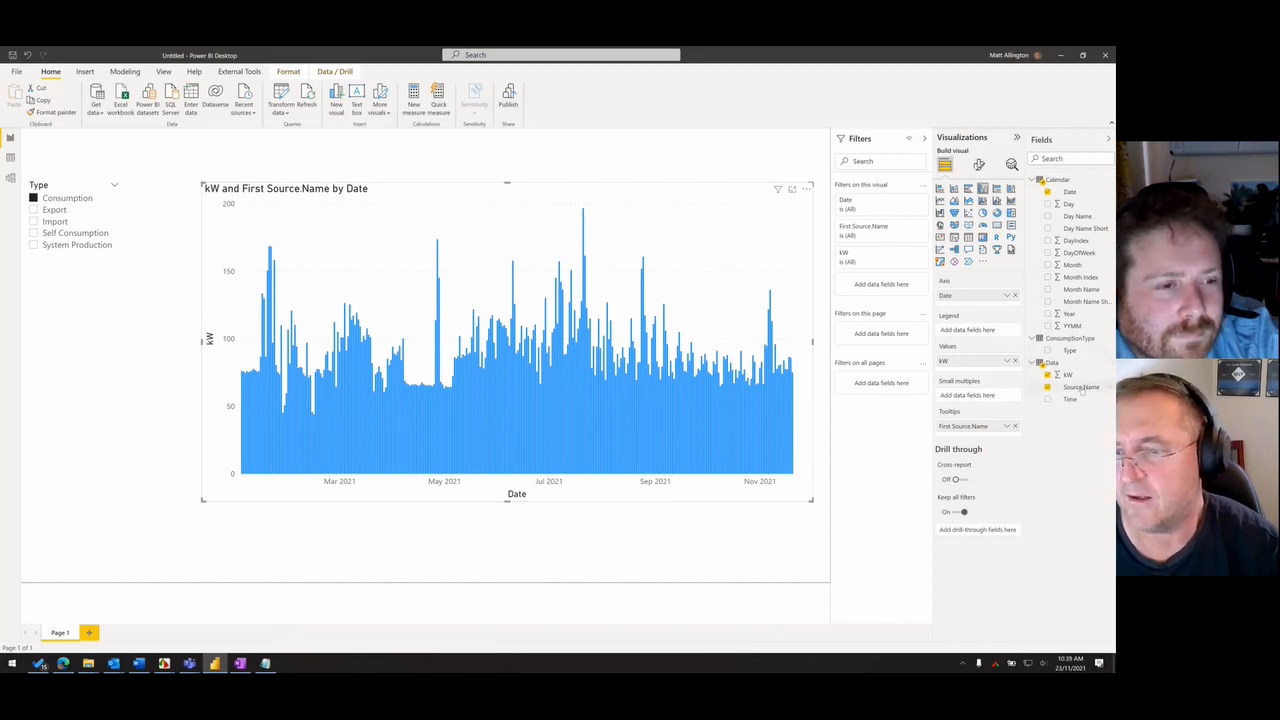
pyautogui.click(1048, 388)
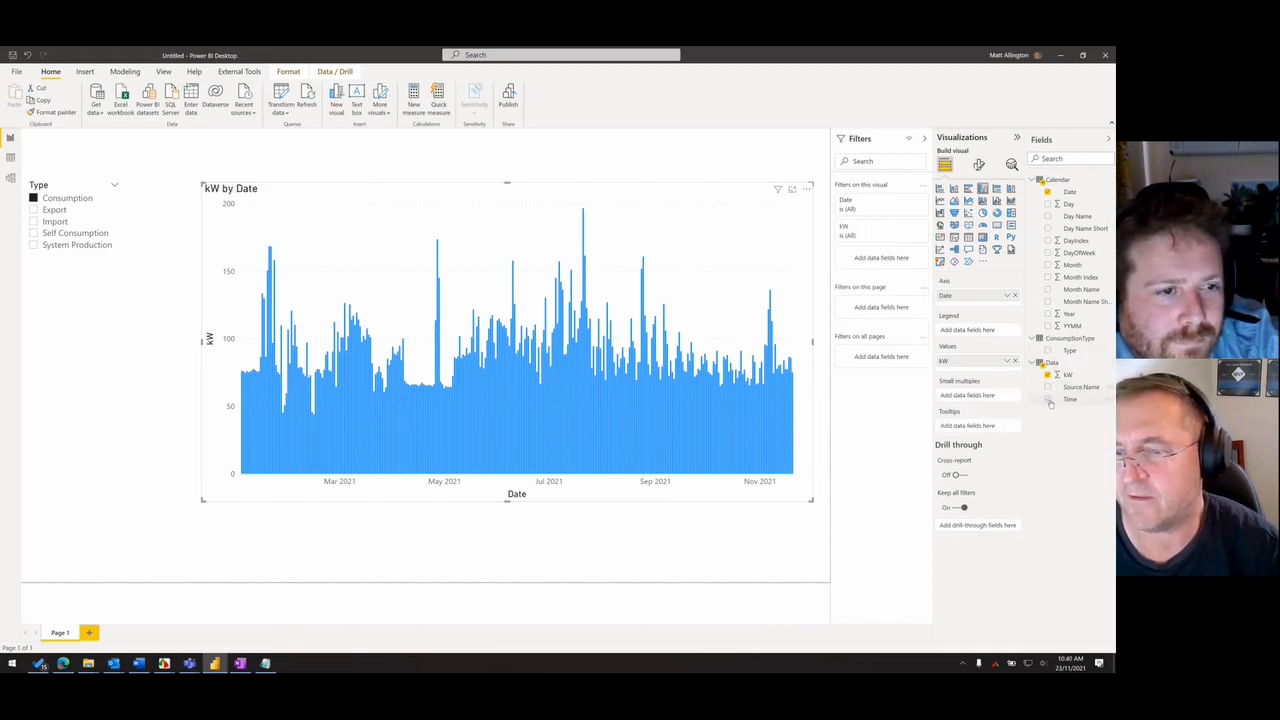
pyautogui.moveTo(1050, 401); pyautogui.dragTo(1006, 298)
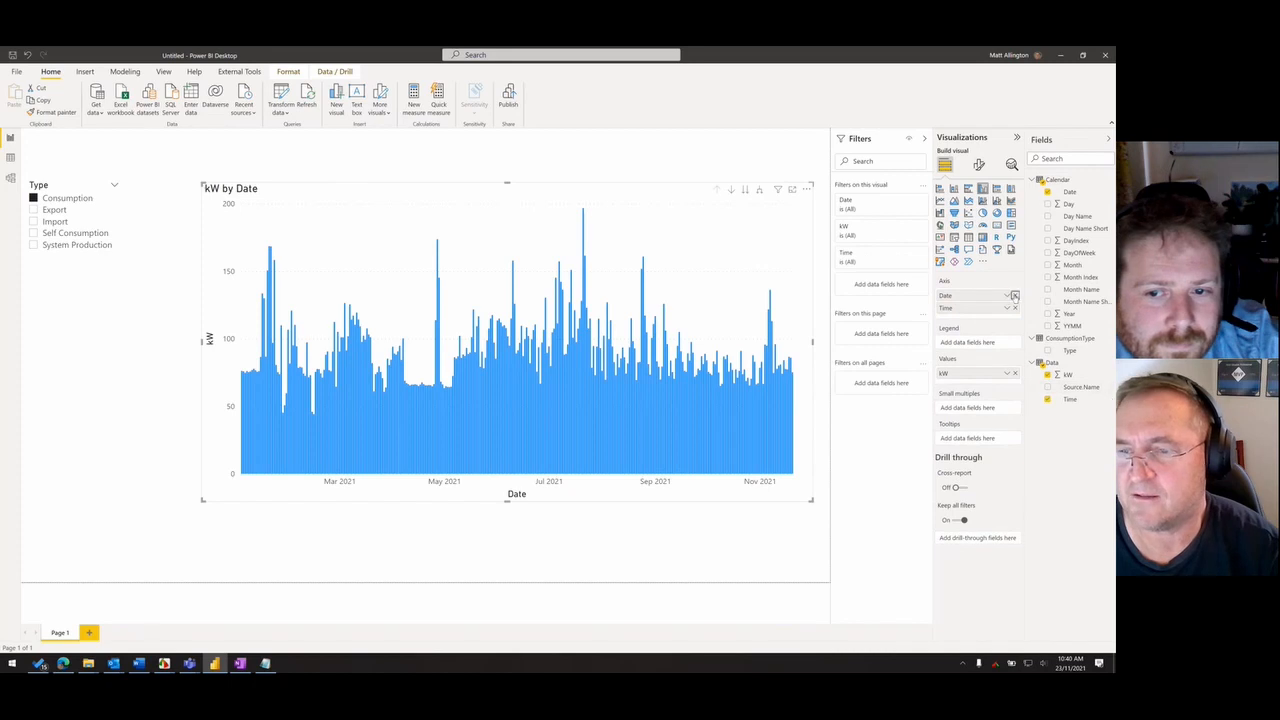
pyautogui.click(1014, 296)
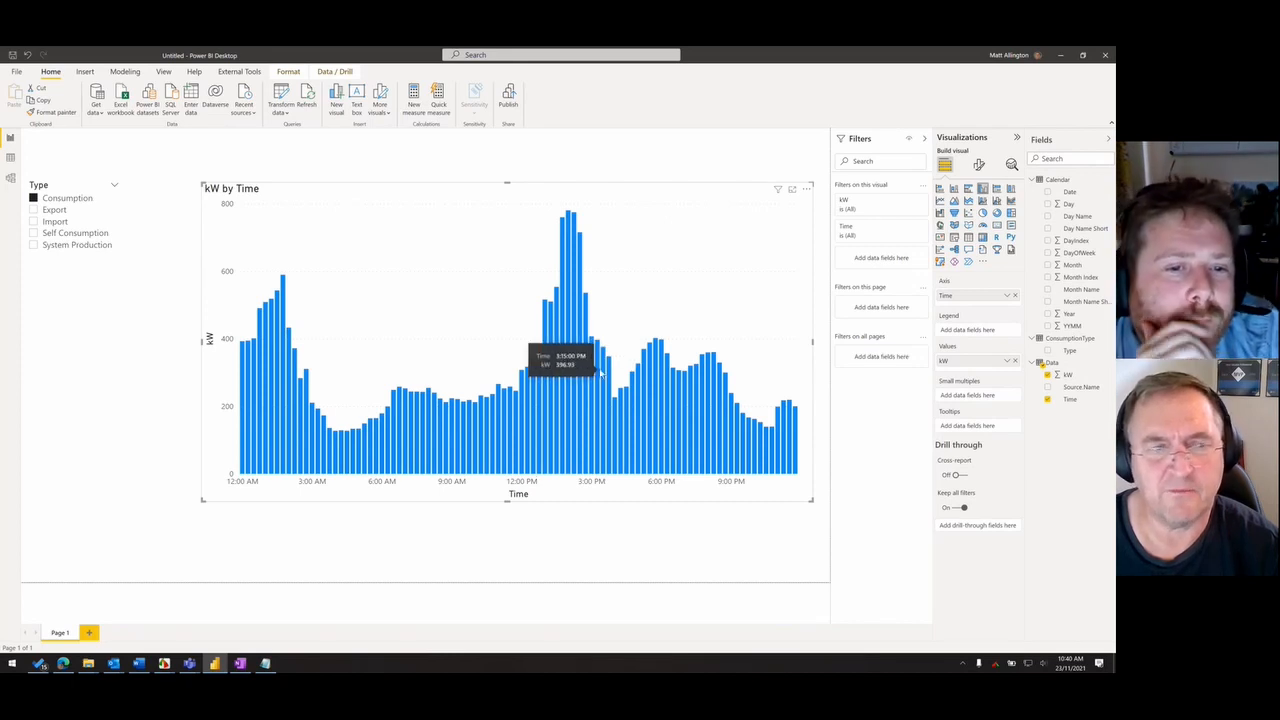
# - Compare the Export and Consumption profiles by time, and temporarily outline the early-morning and early-afternoon consumption peaks
pyautogui.click(50, 211)
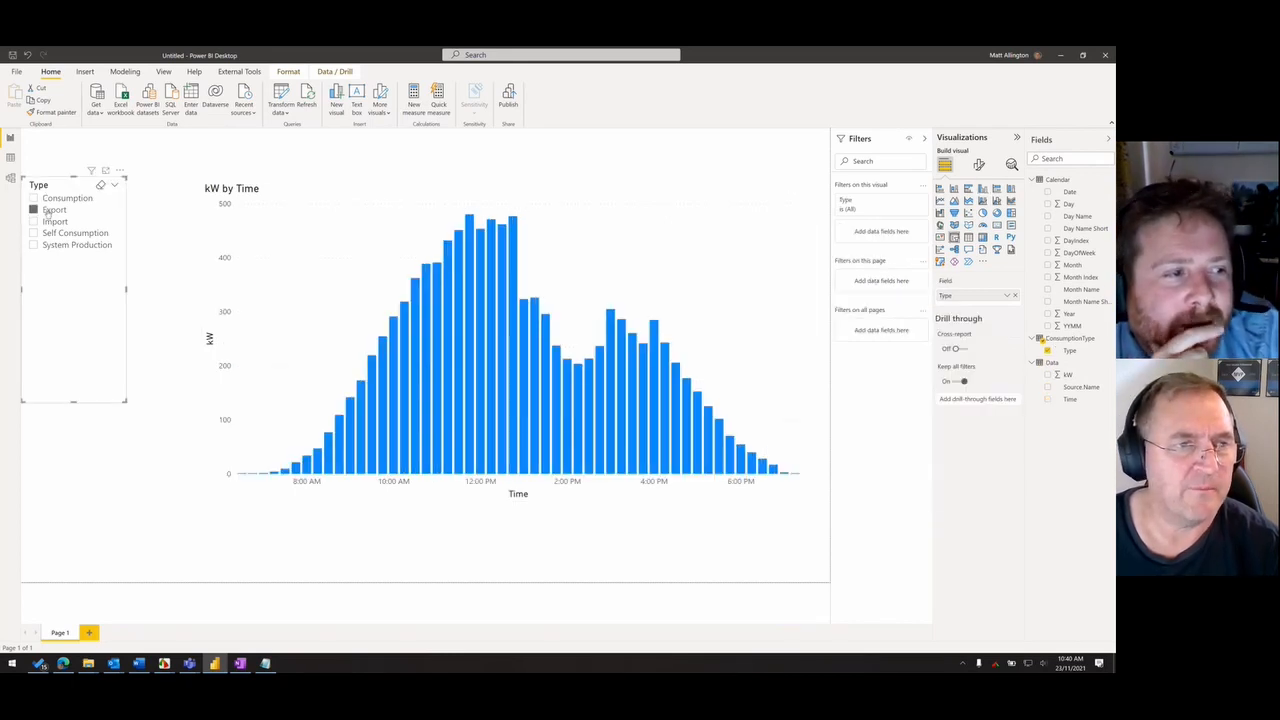
pyautogui.click(56, 200)
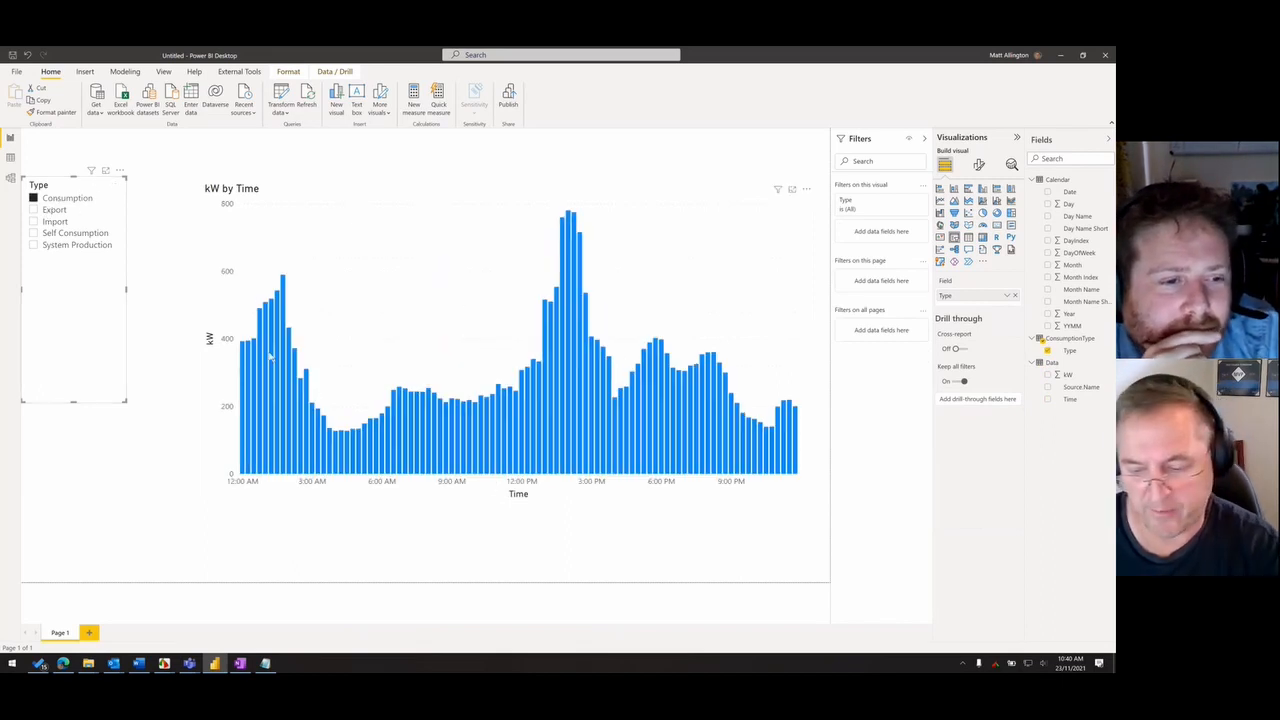
pyautogui.moveTo(231, 270); pyautogui.dragTo(320, 420)
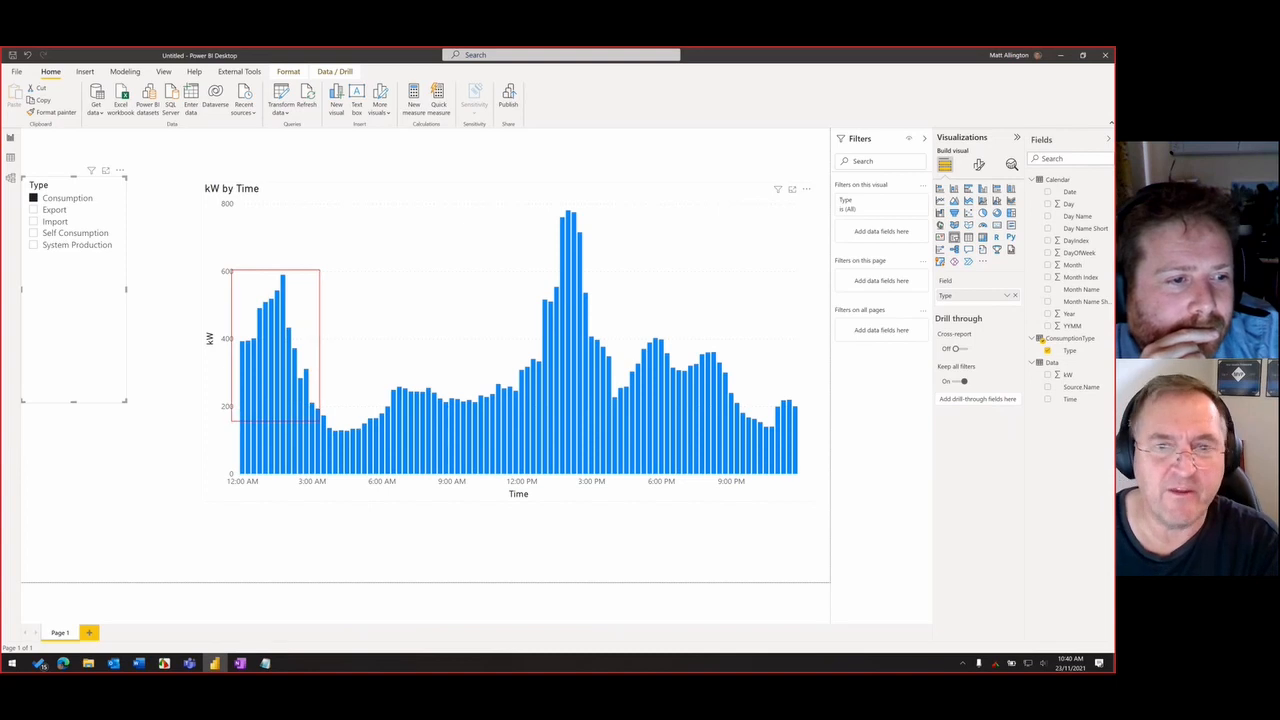
pyautogui.moveTo(518, 203); pyautogui.dragTo(614, 408)
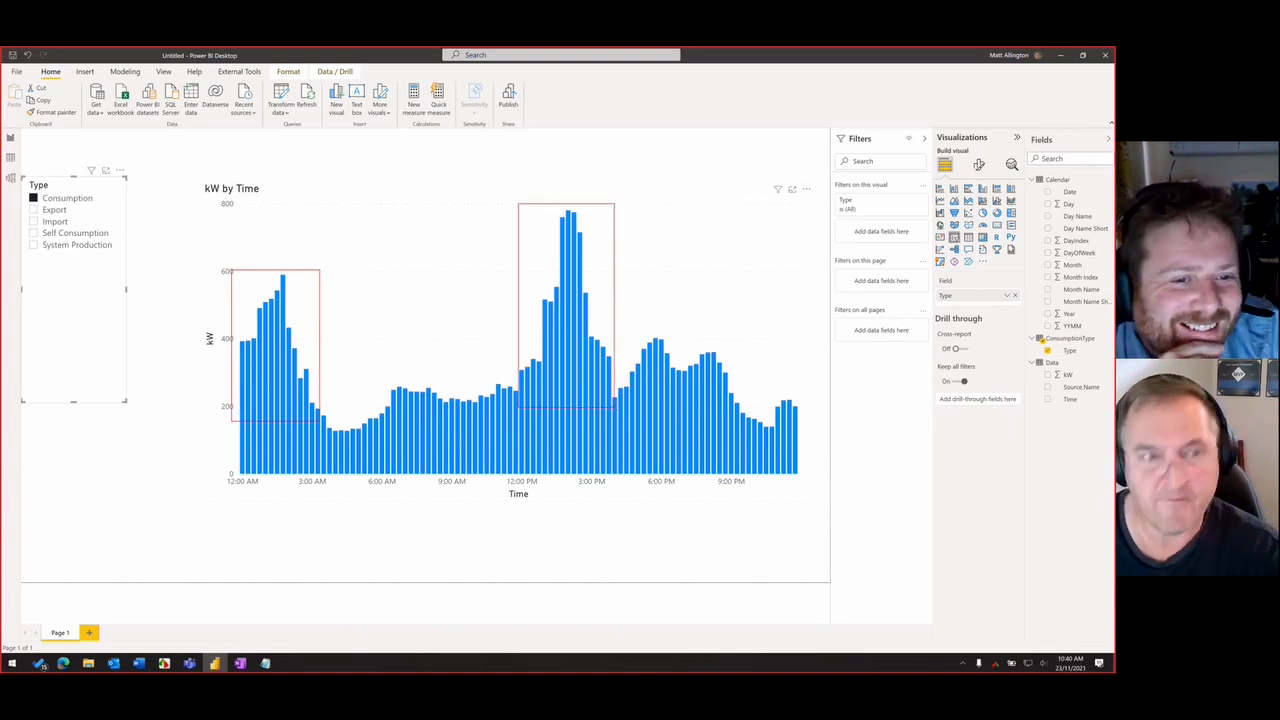
pyautogui.press('Escape')
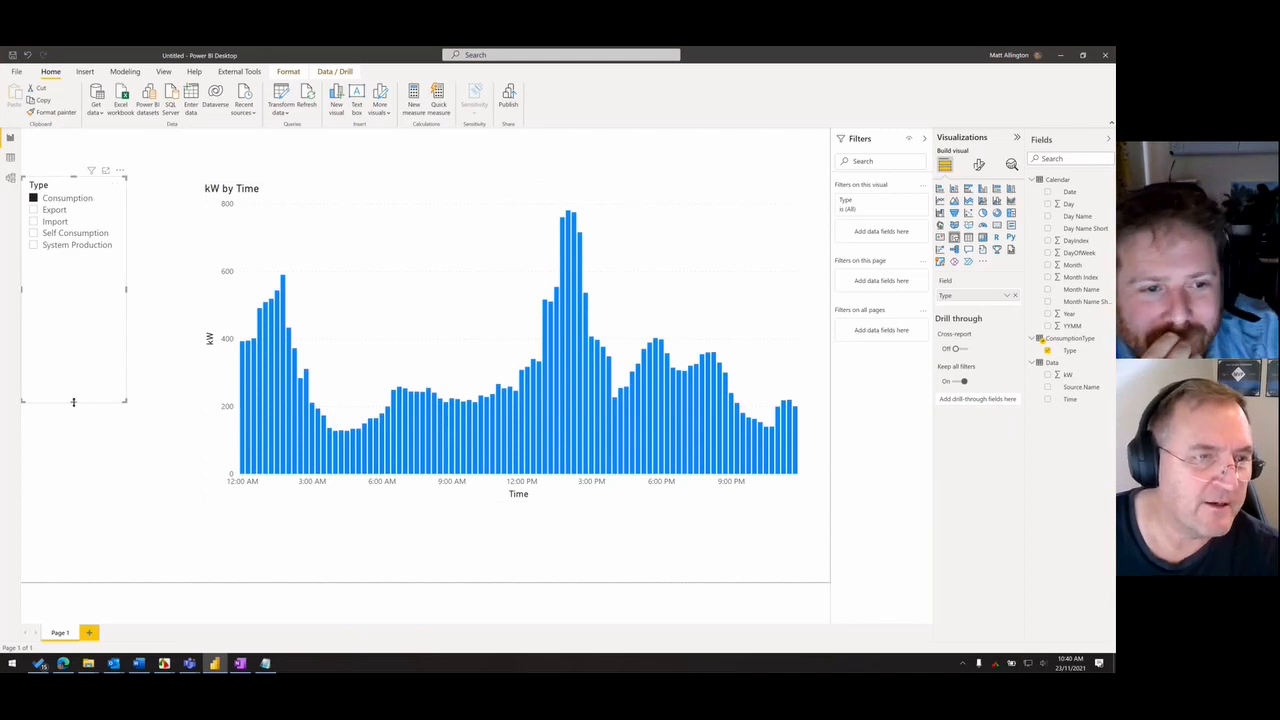
# - Shorten the Type slicer and add a Calendar Date slicer in List style beneath it
pyautogui.moveTo(73, 402); pyautogui.dragTo(84, 264)
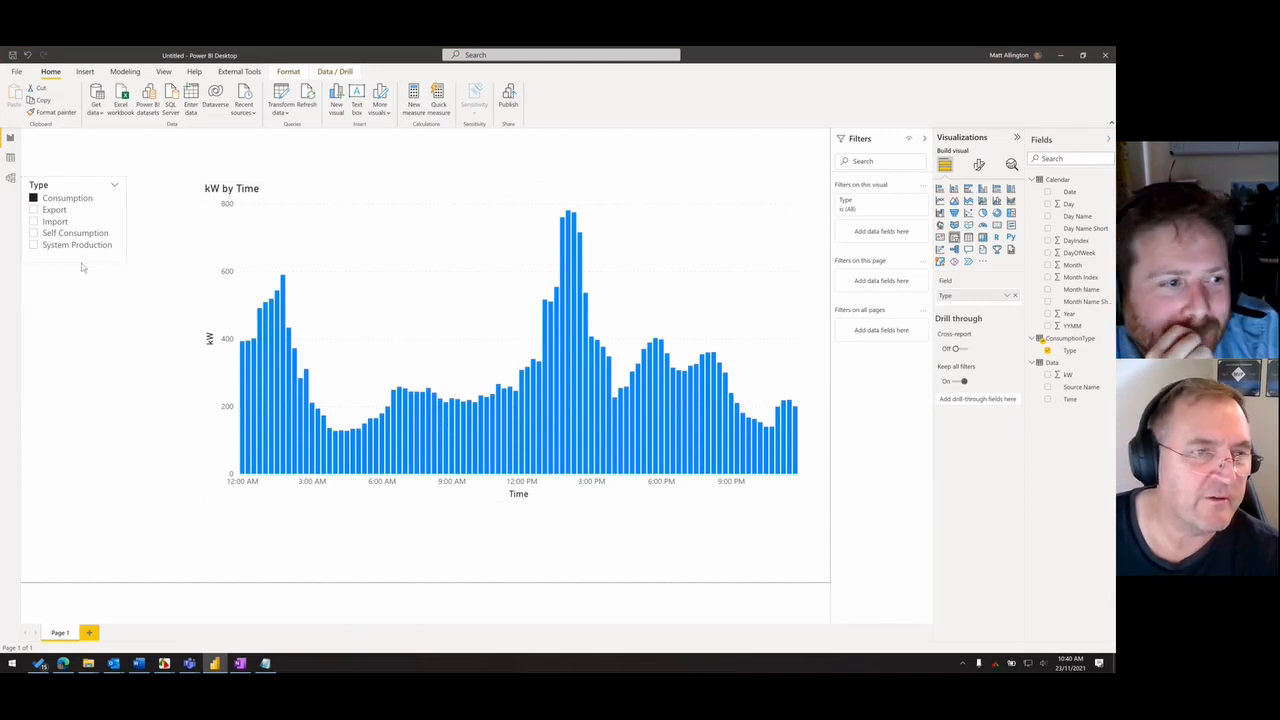
pyautogui.click(121, 423)
pyautogui.moveTo(1070, 192); pyautogui.dragTo(98, 425)
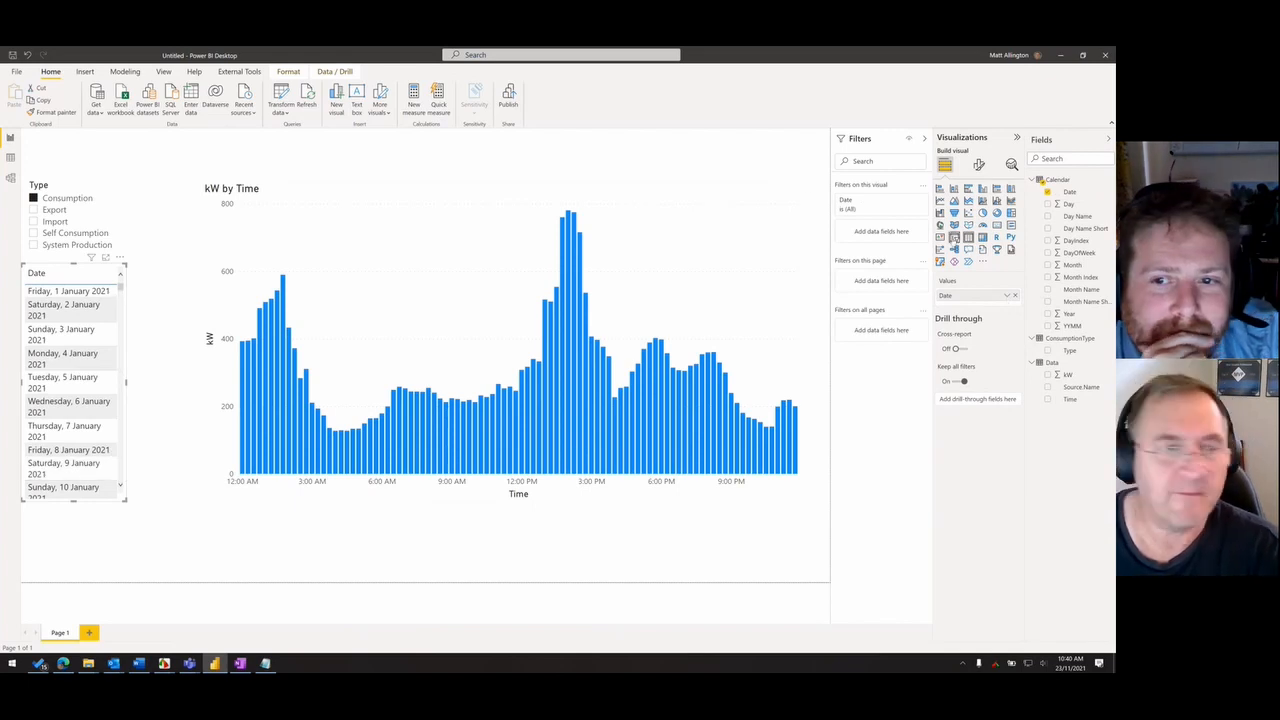
pyautogui.click(954, 237)
pyautogui.click(114, 272)
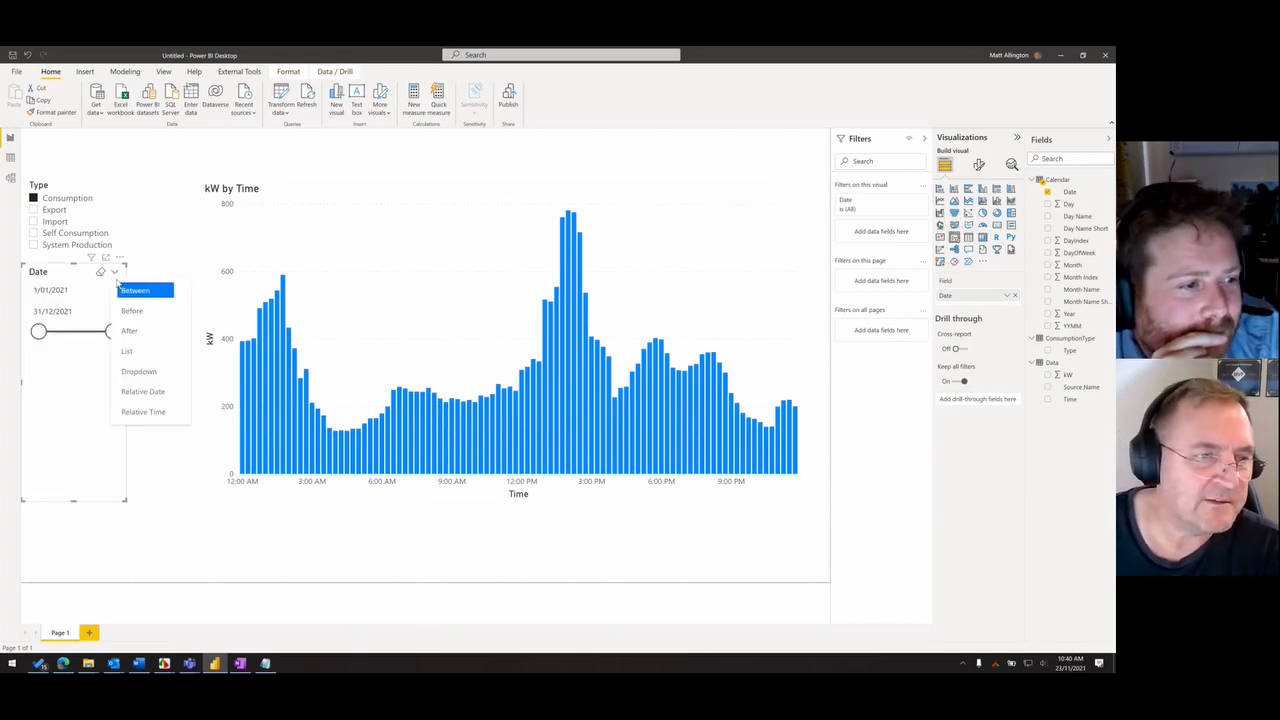
pyautogui.click(138, 352)
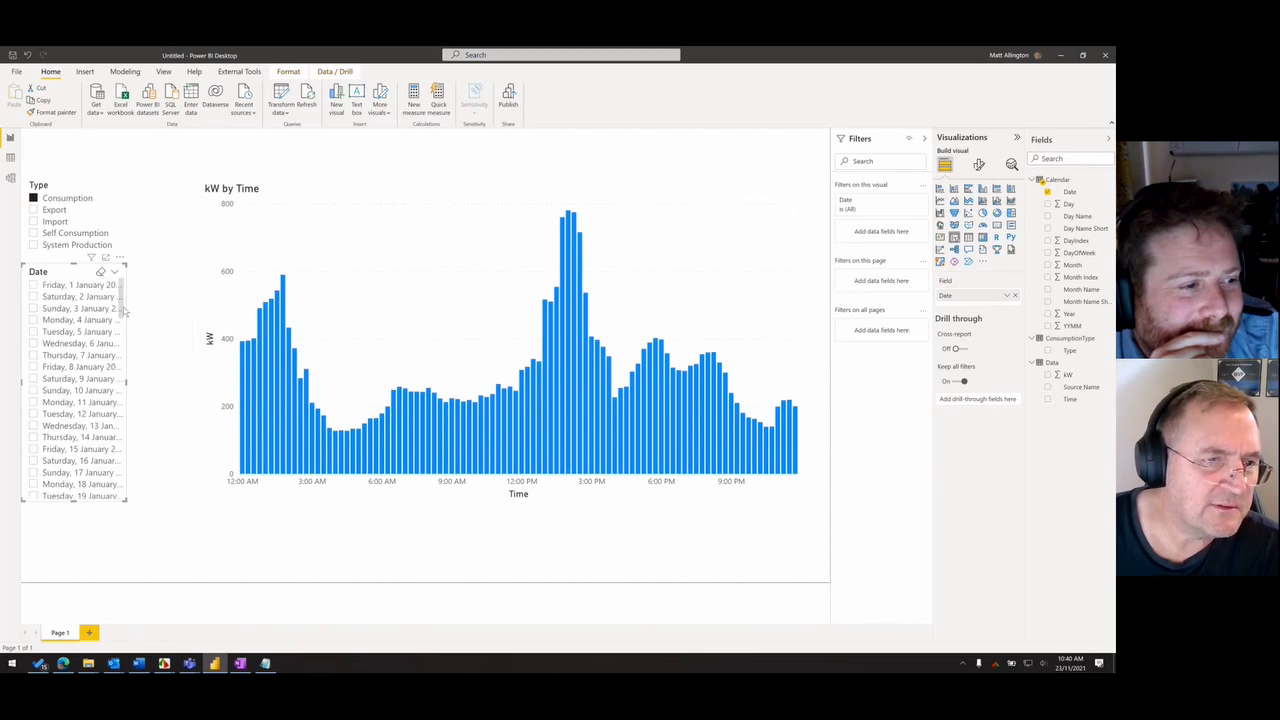
# - Filter the Date slicer to Monday, 1 November 2021 and move the slicer lower beneath the Type slicer
pyautogui.moveTo(123, 305); pyautogui.dragTo(135, 539)
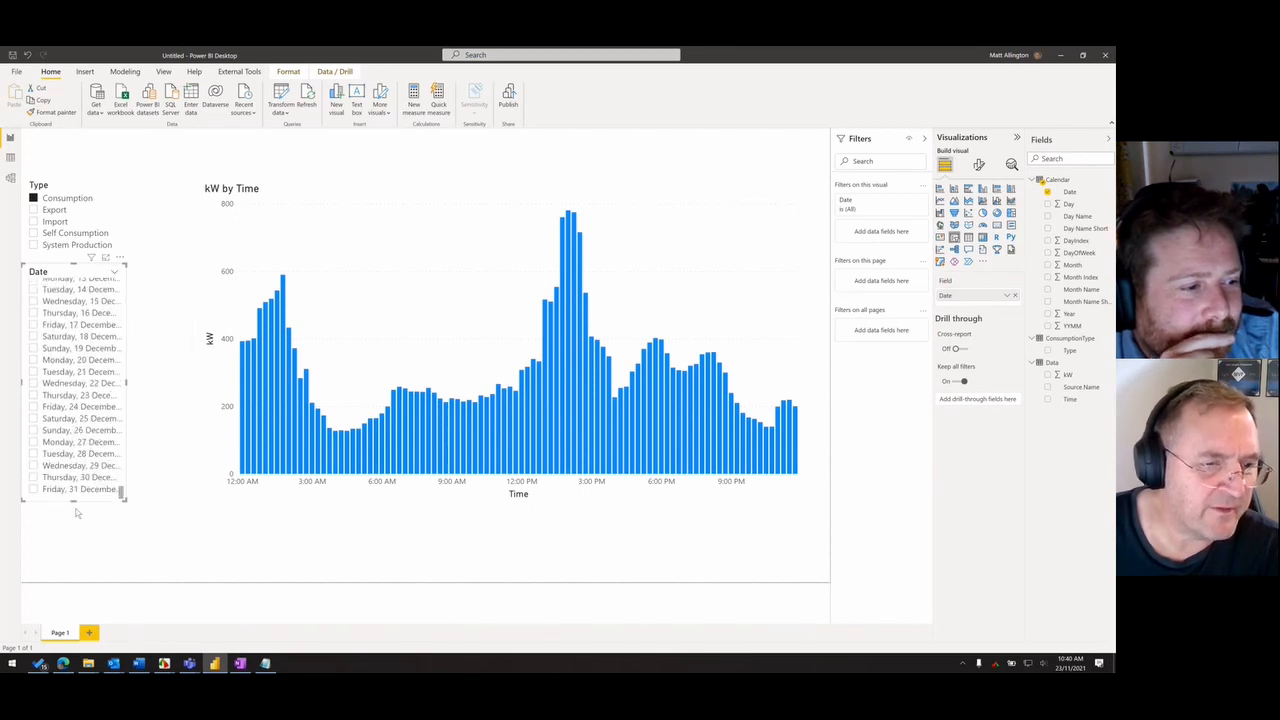
pyautogui.scroll(2, 73, 440)
pyautogui.scroll(1, 70, 443)
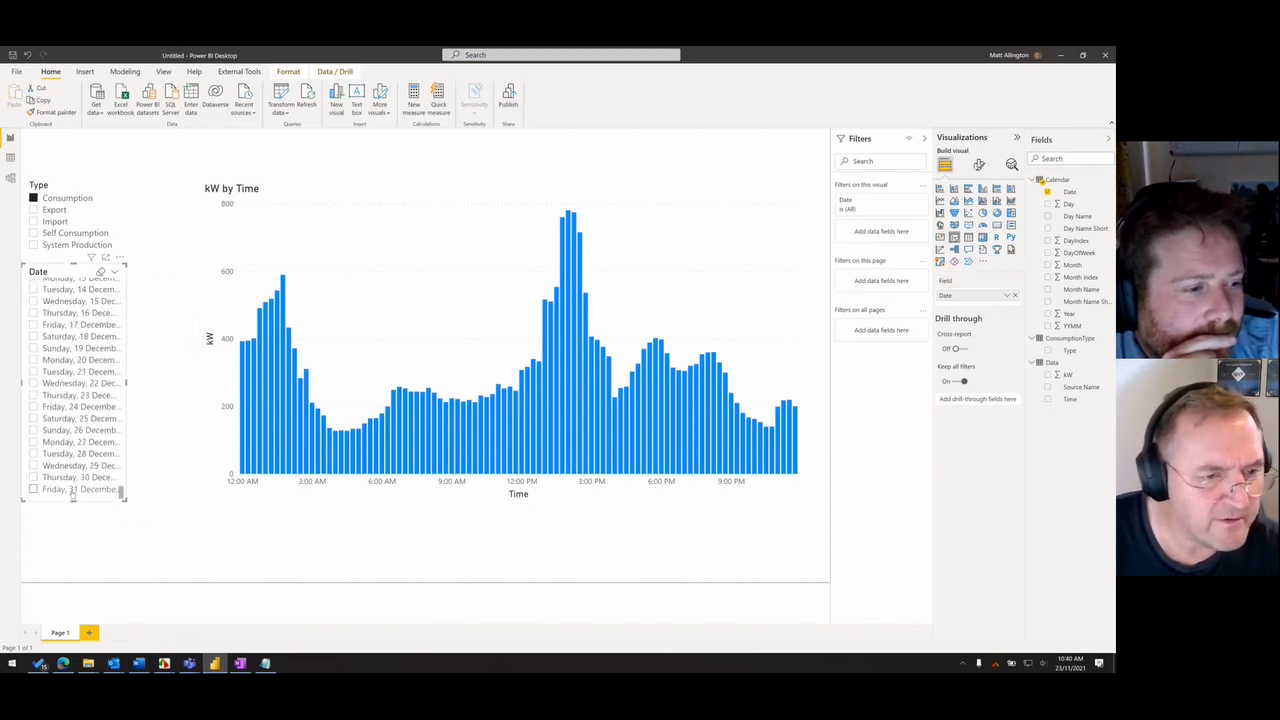
pyautogui.scroll(2, 85, 400)
pyautogui.scroll(10, 76, 297)
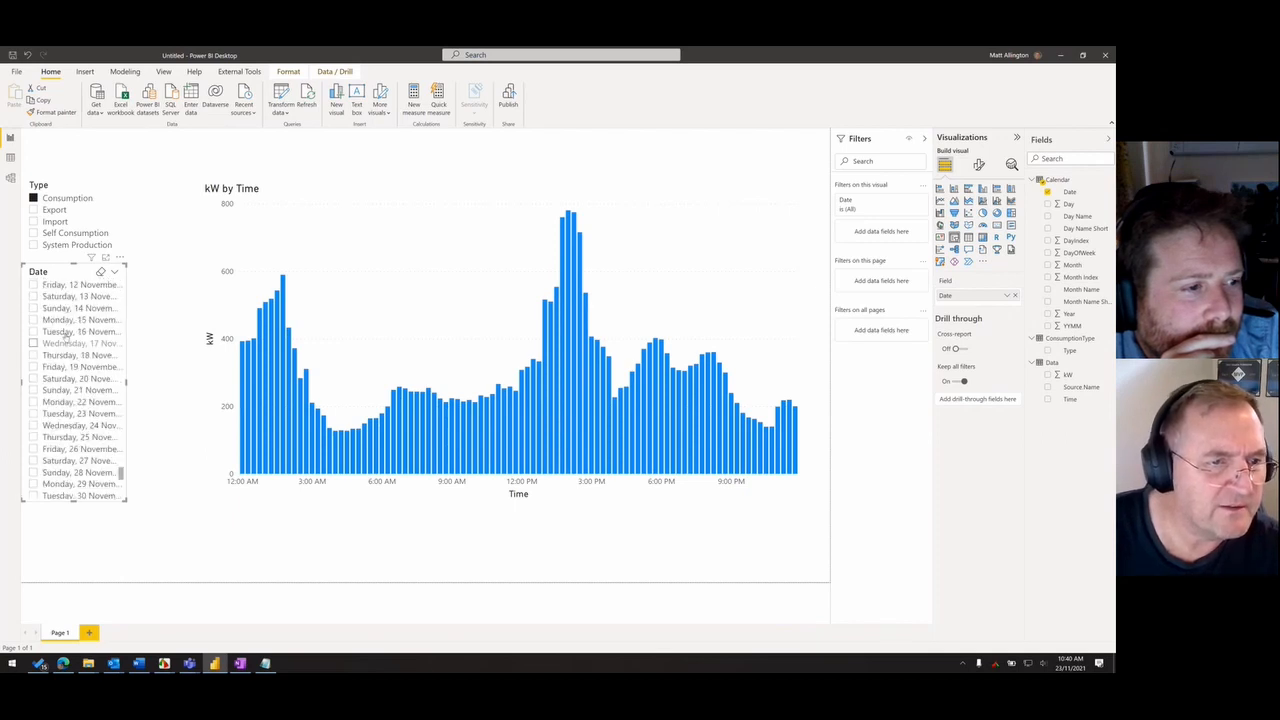
pyautogui.click(33, 281)
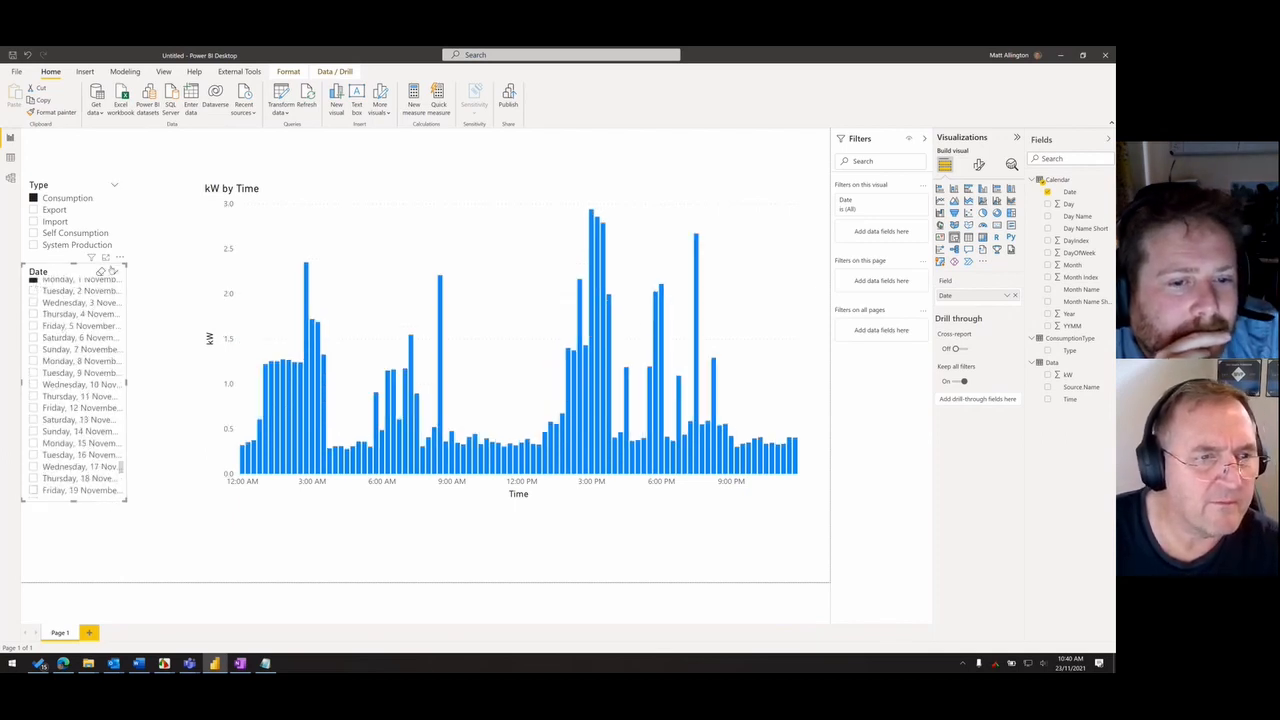
pyautogui.moveTo(120, 262); pyautogui.dragTo(121, 321)
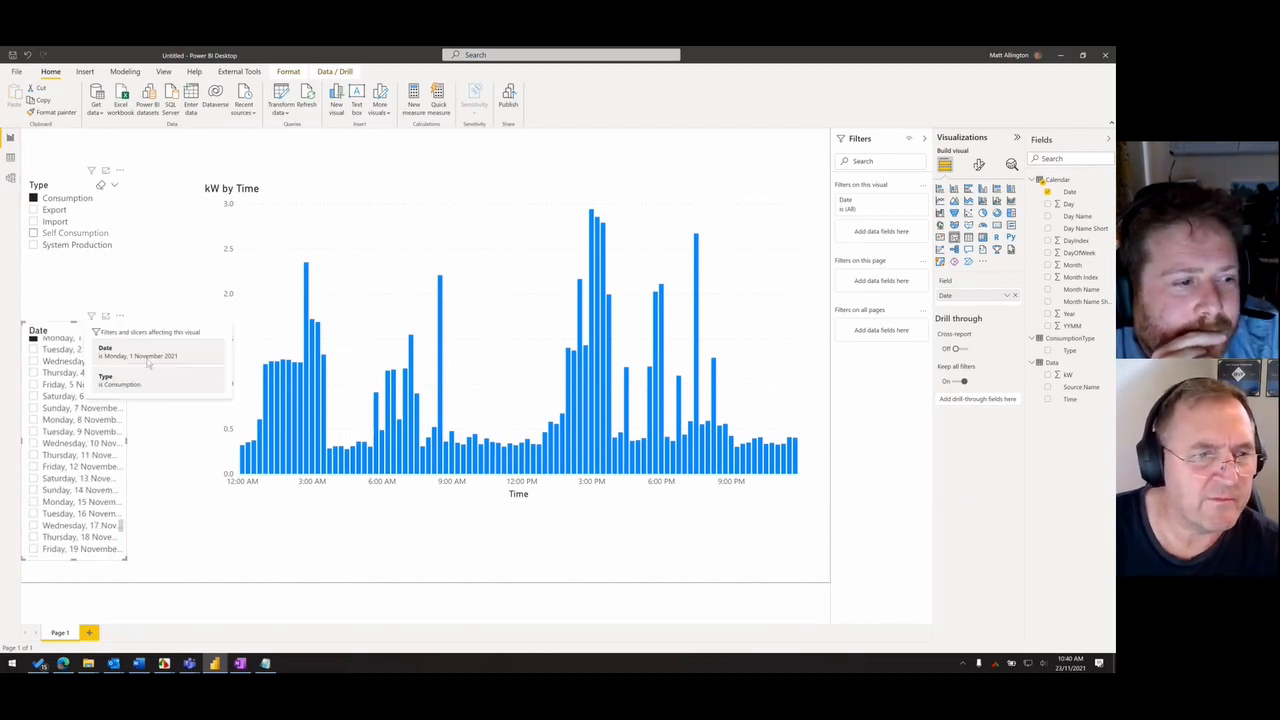
# - Compare the Export, Self Consumption and System Production profiles by time for the selected date
pyautogui.click(45, 211)
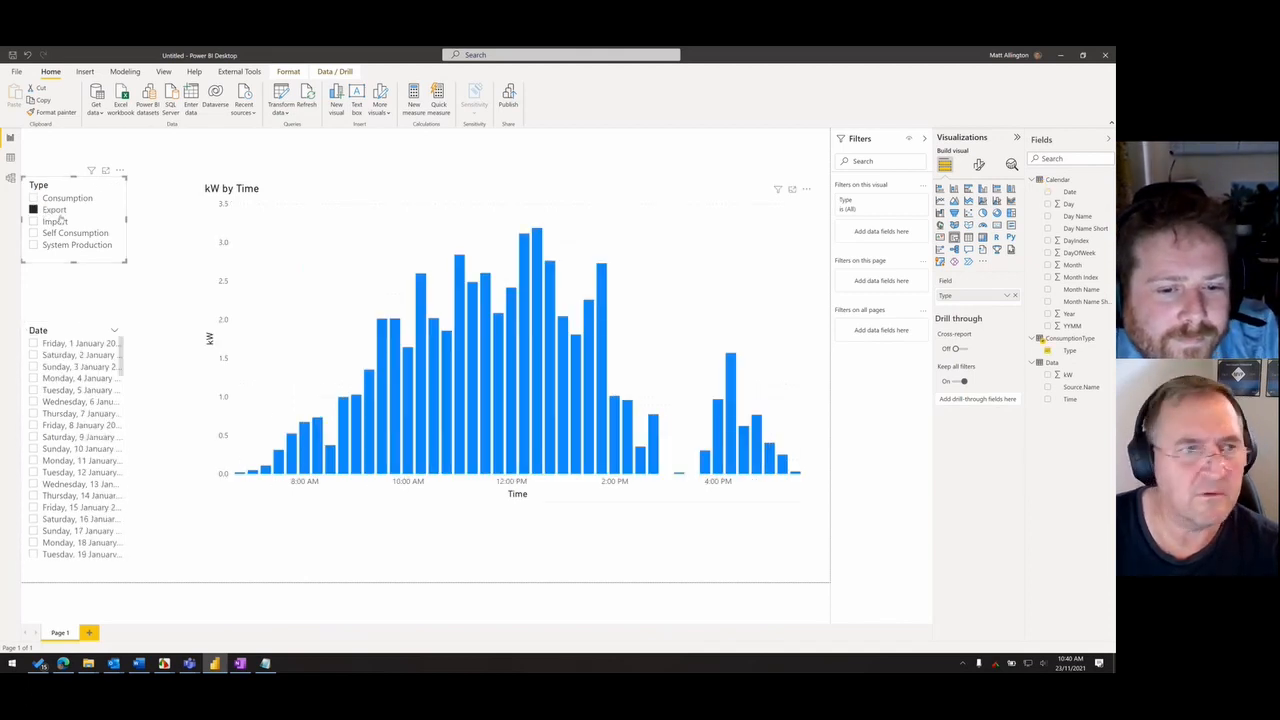
pyautogui.click(50, 232)
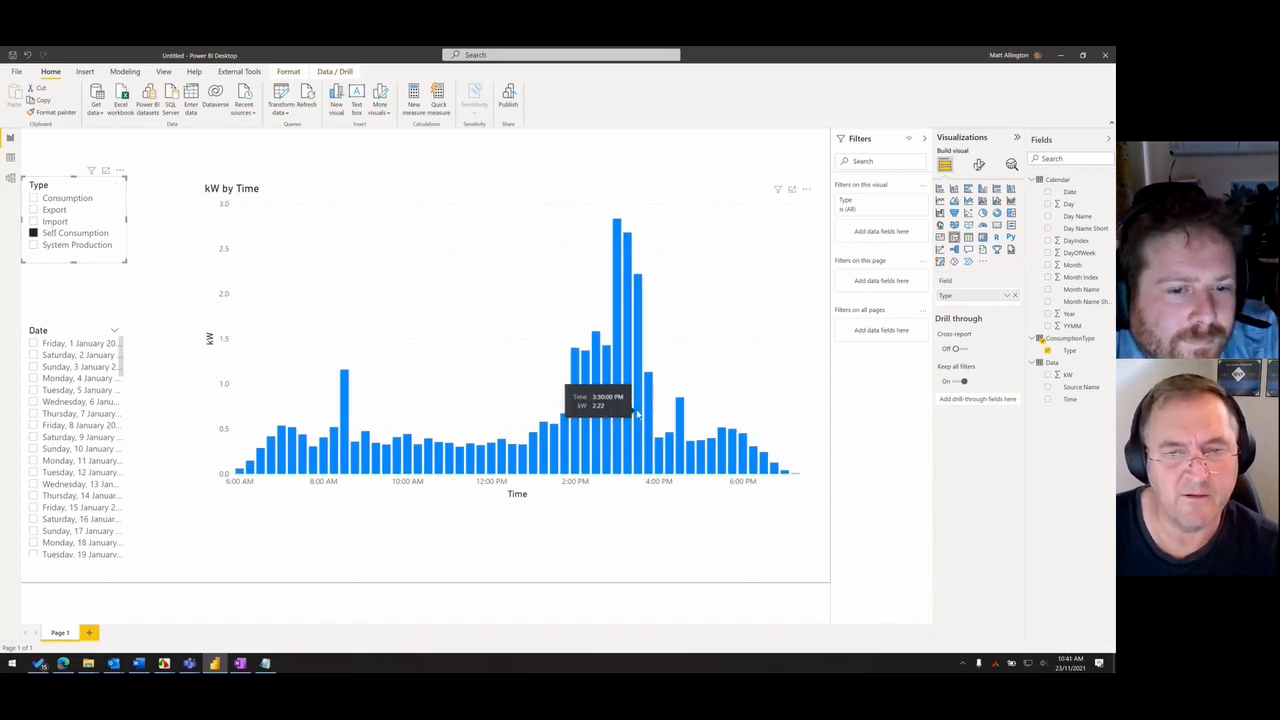
pyautogui.click(68, 249)
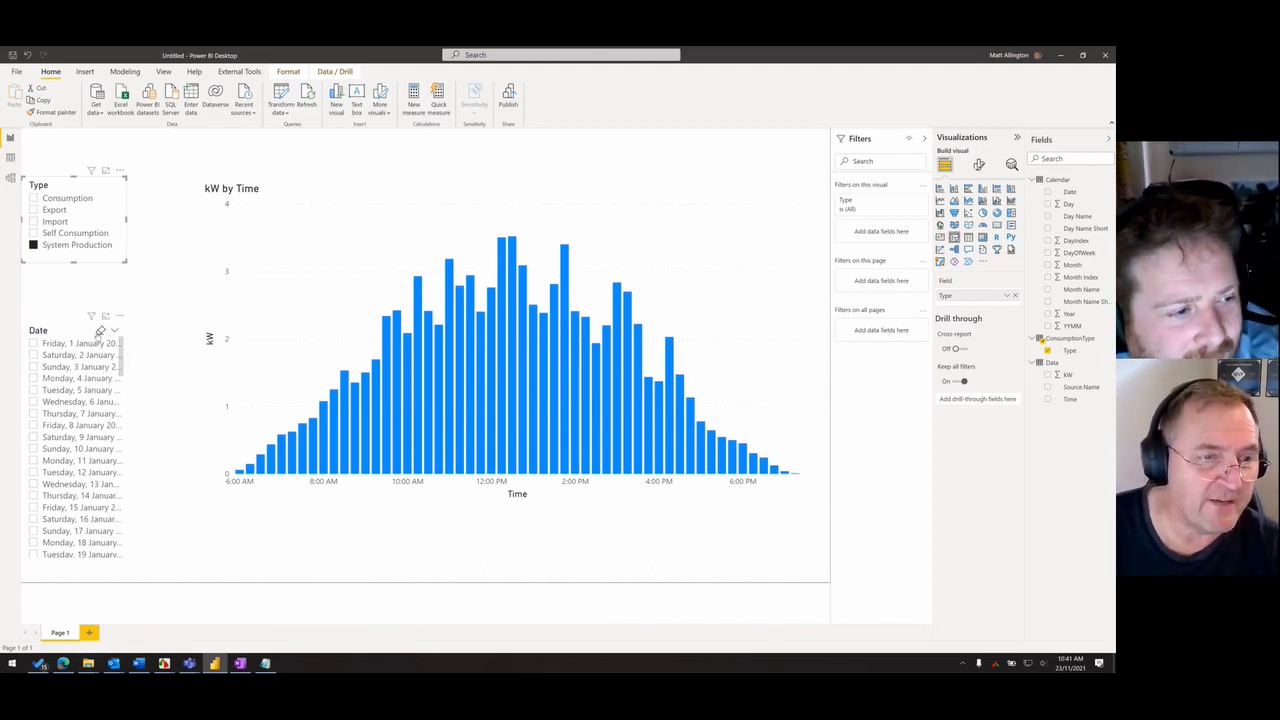
# - Clear the Date and Type slicer selections and add the ConsumptionType table's Type field to the chart's legend
pyautogui.click(100, 331)
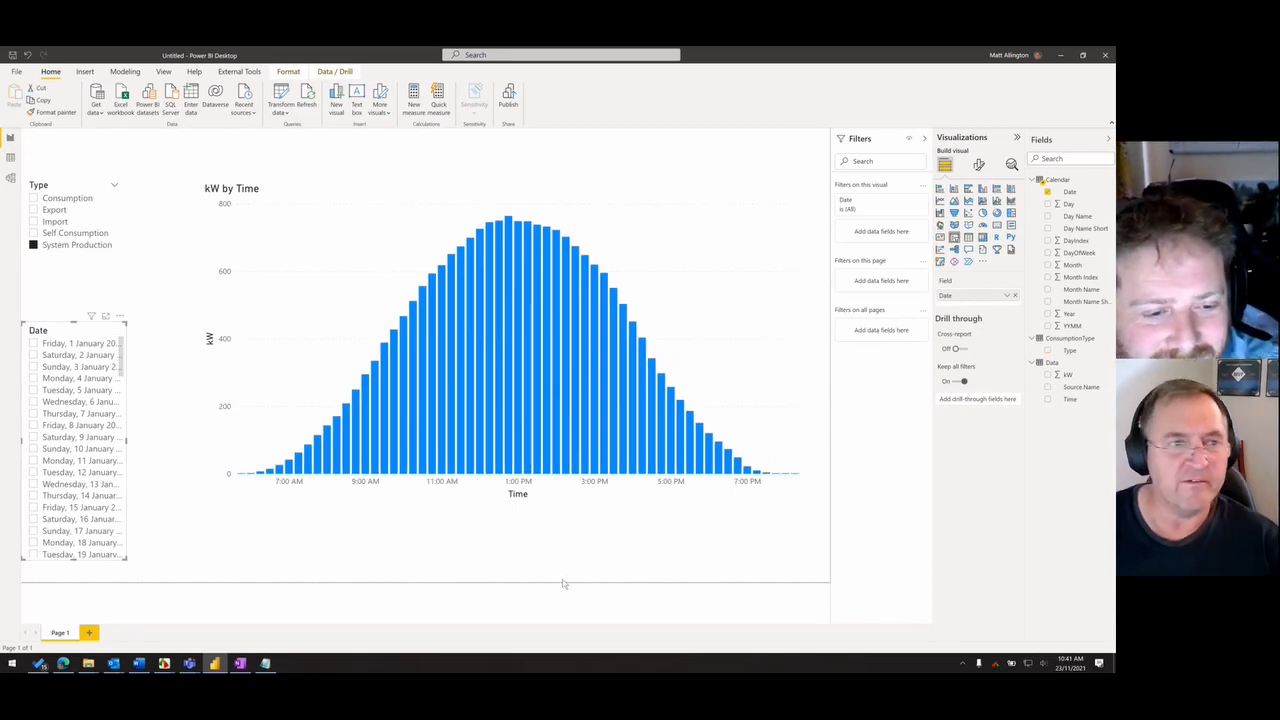
pyautogui.click(712, 221)
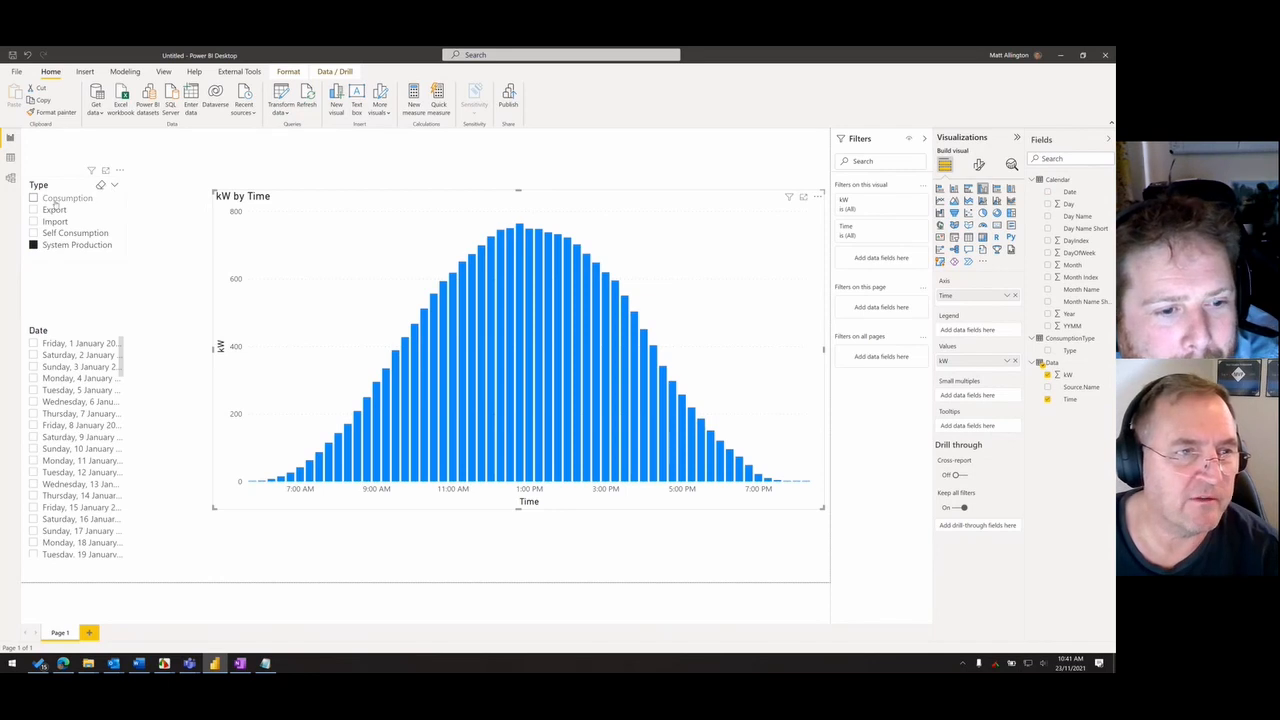
pyautogui.click(100, 186)
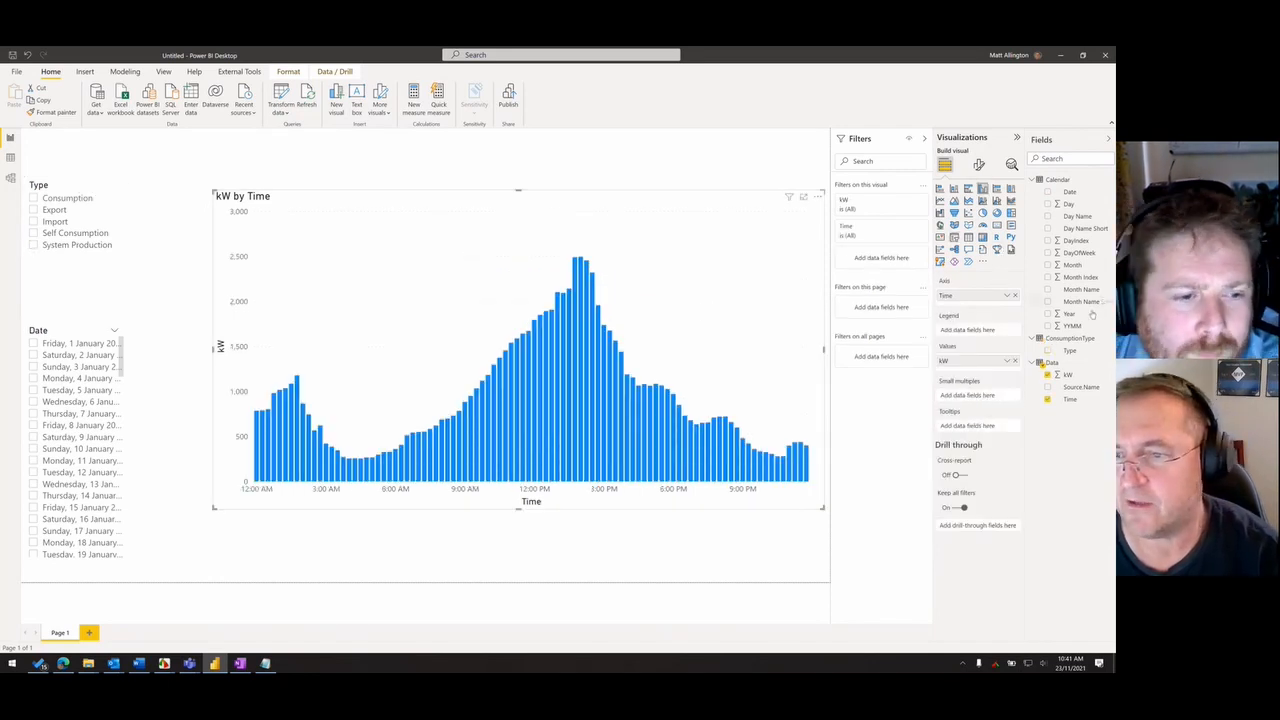
pyautogui.moveTo(1078, 352); pyautogui.dragTo(962, 331)
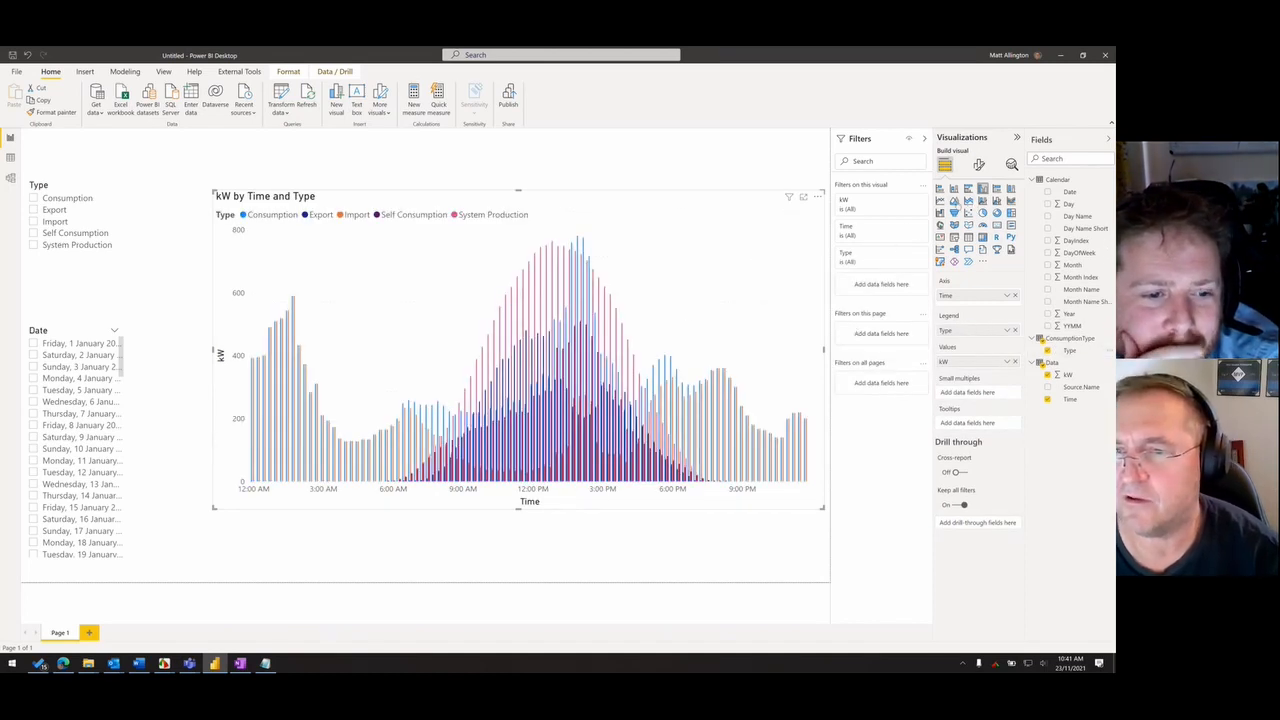
# - Change the chart to a stacked area chart and resize it slightly taller and narrower
pyautogui.click(954, 200)
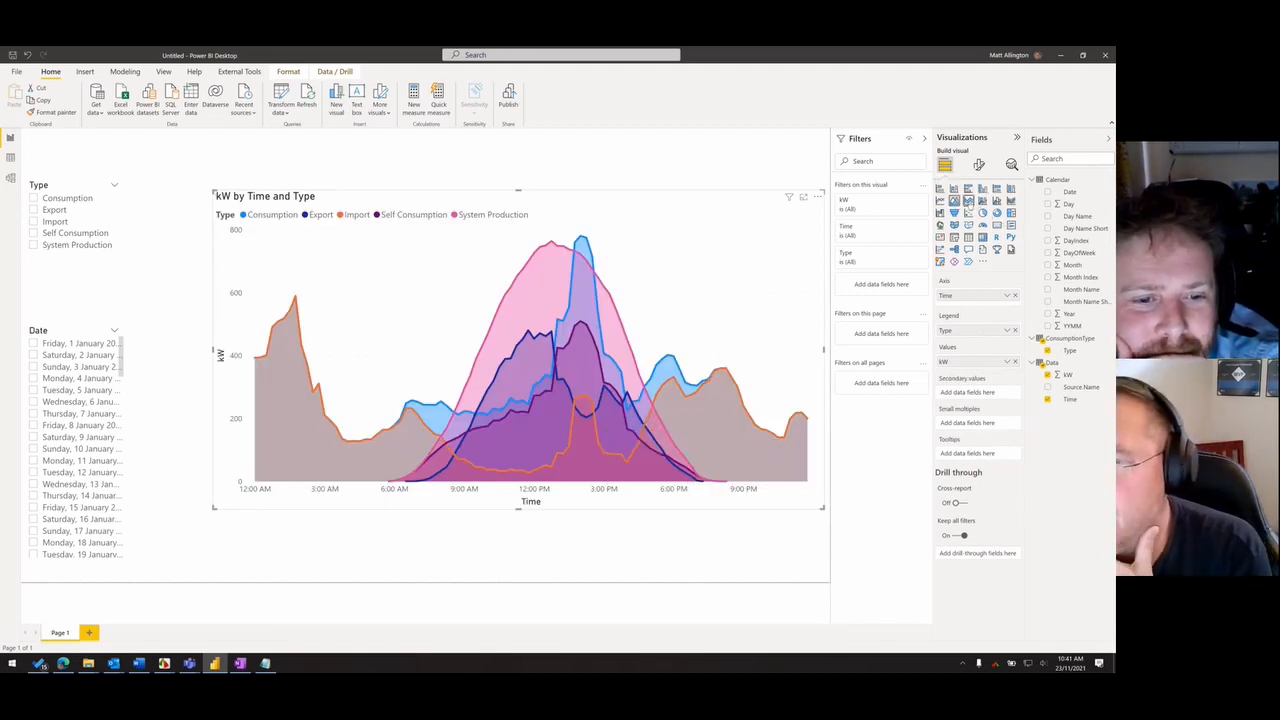
pyautogui.click(968, 201)
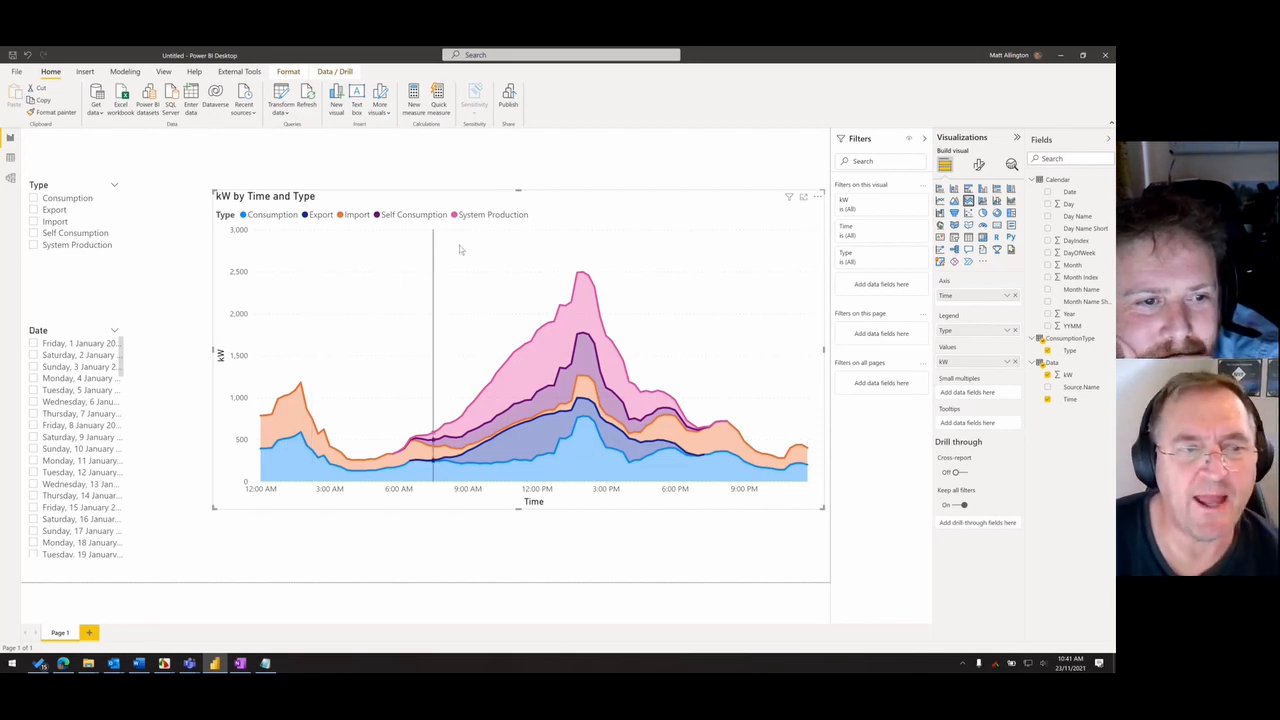
pyautogui.moveTo(212, 192); pyautogui.dragTo(234, 167)
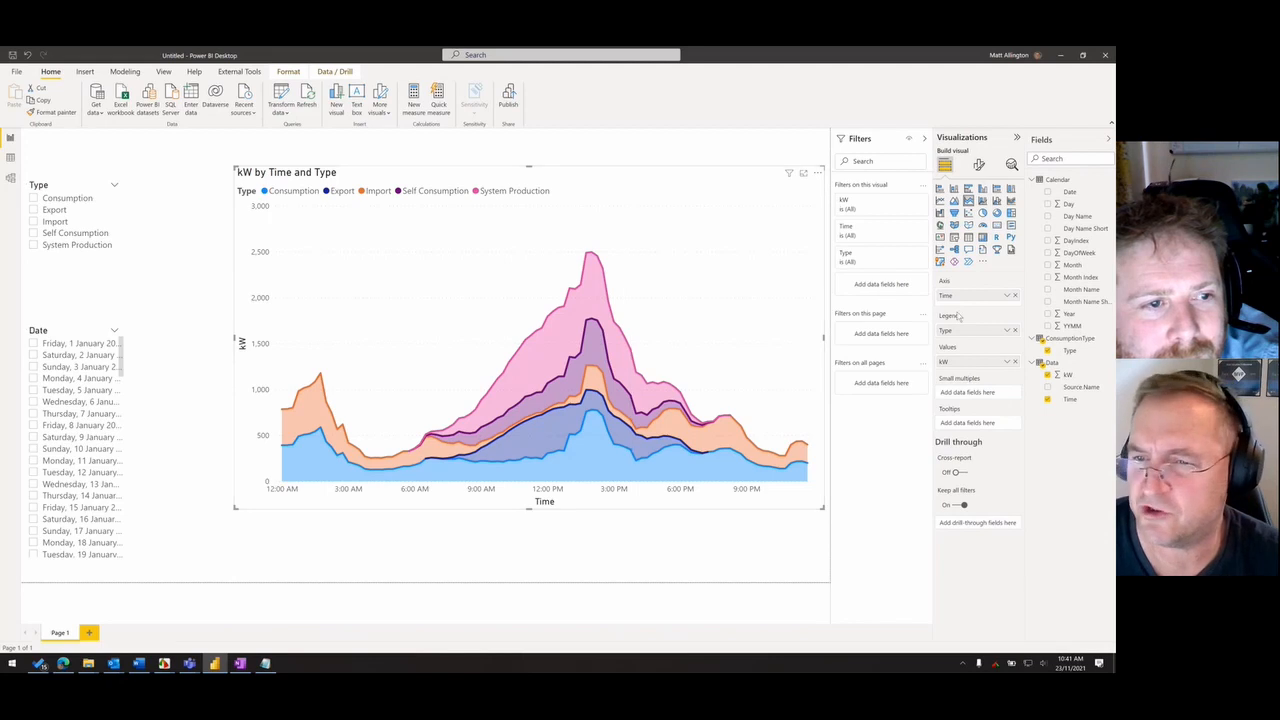
# - Convert the visual to a stacked column chart and filter its Type to Export and Self Consumption only
pyautogui.click(909, 253)
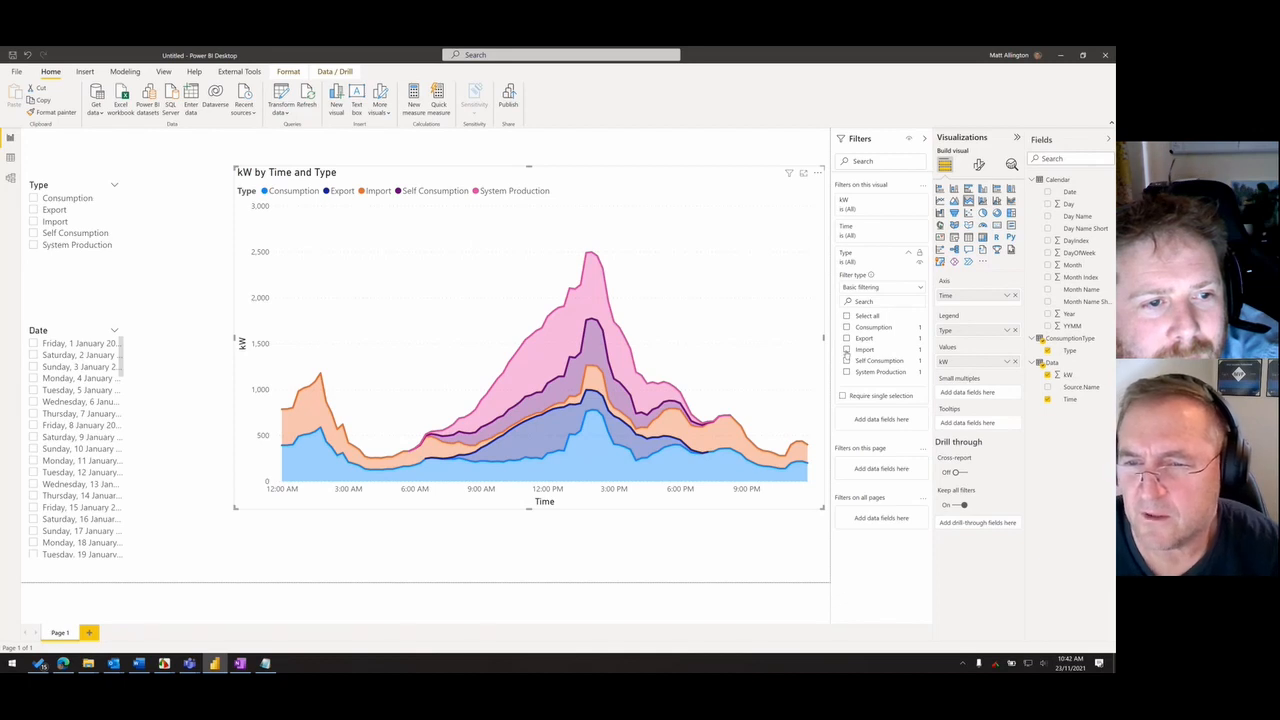
pyautogui.click(846, 350)
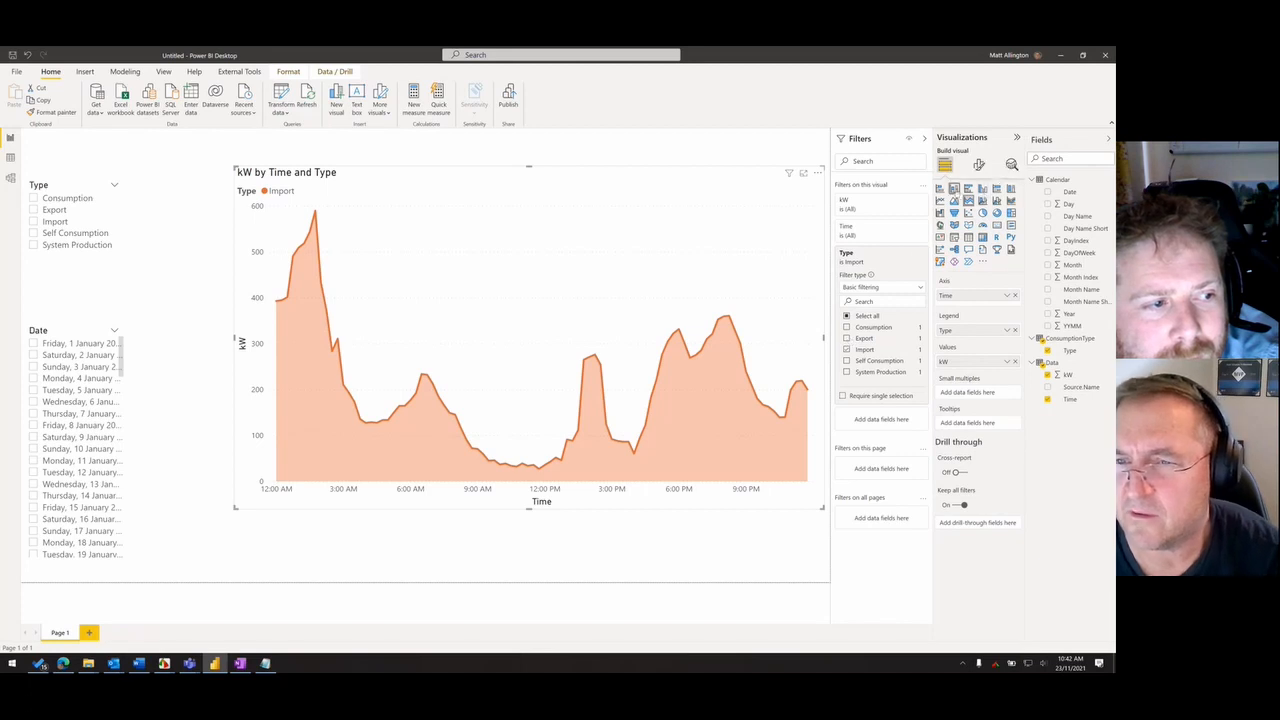
pyautogui.click(954, 189)
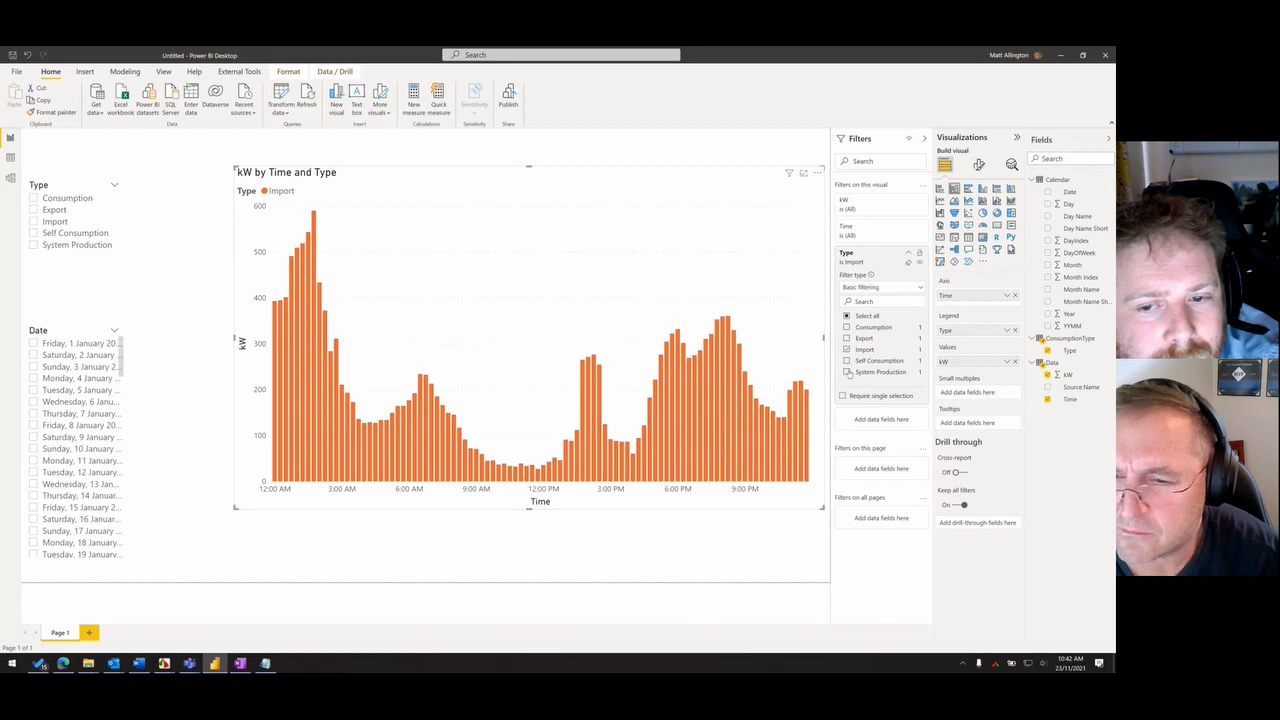
pyautogui.click(847, 372)
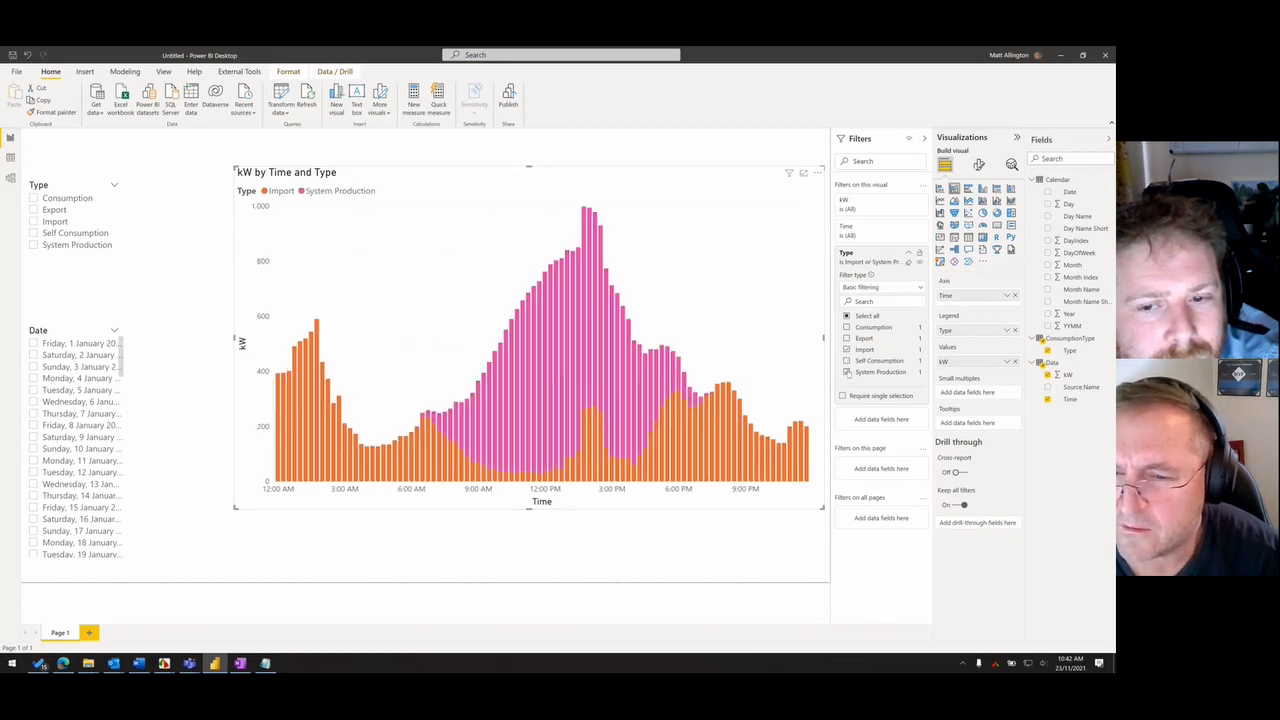
pyautogui.click(847, 349)
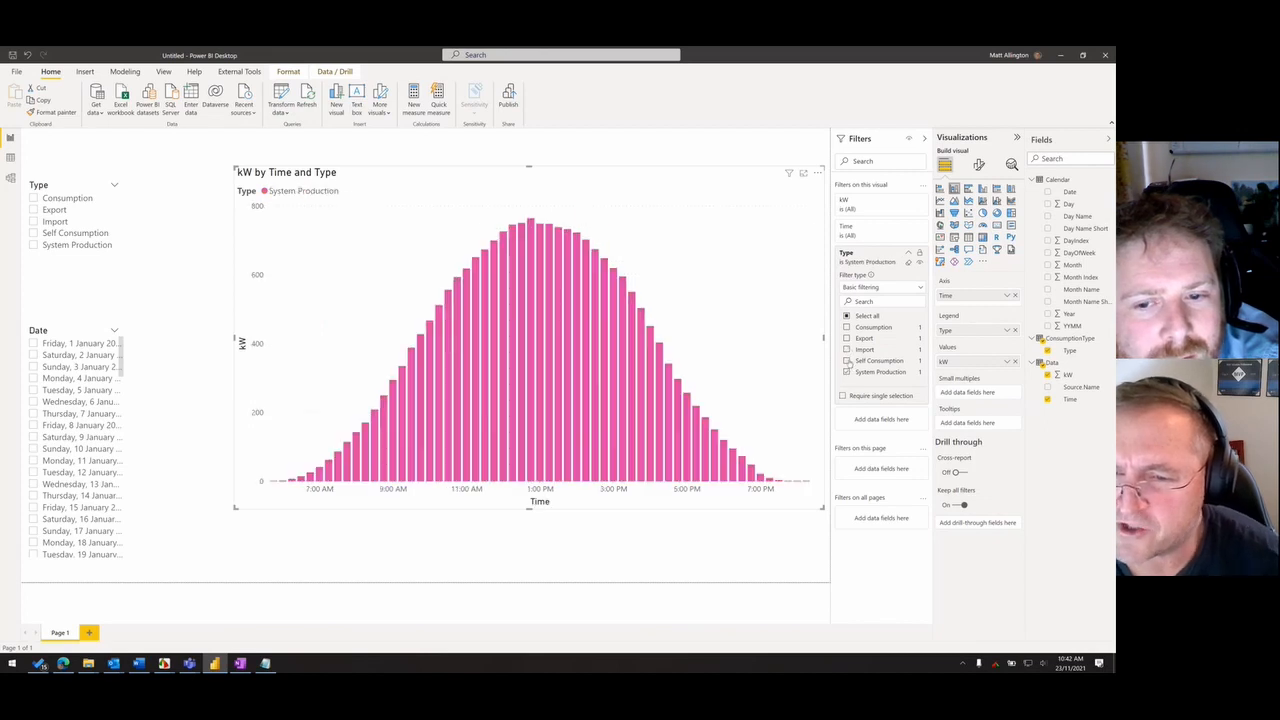
pyautogui.click(847, 338)
pyautogui.click(847, 360)
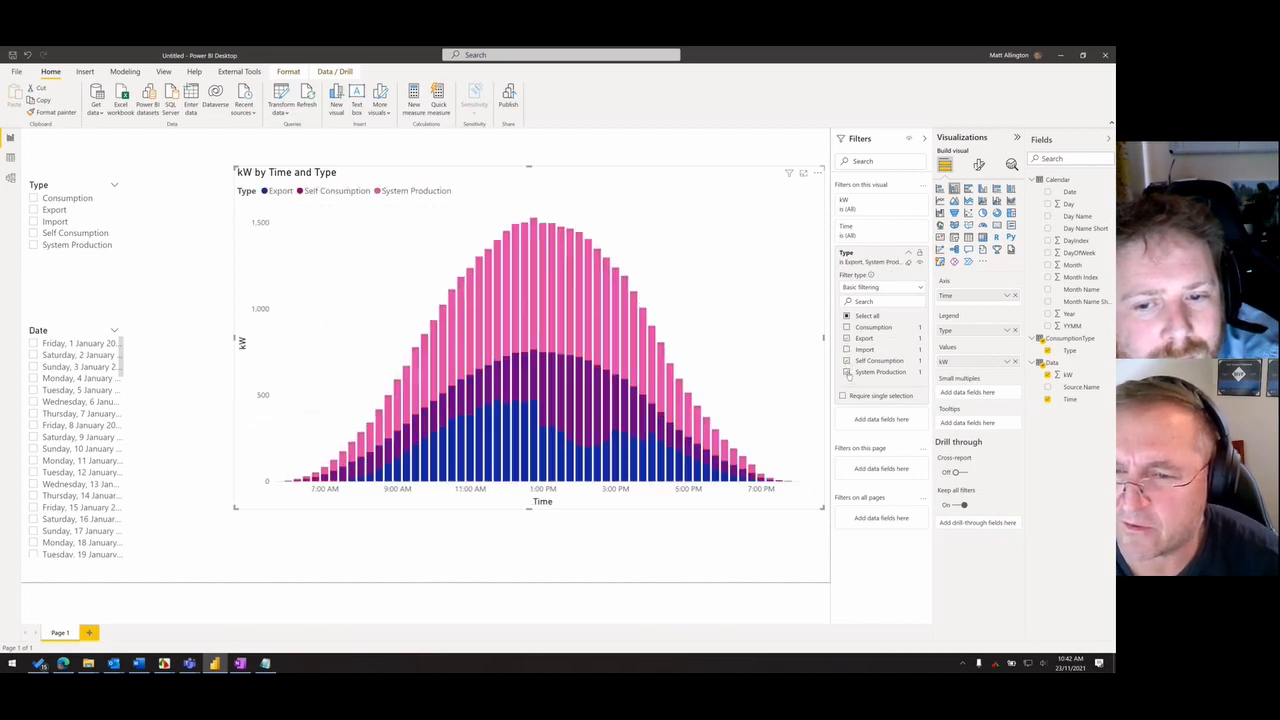
pyautogui.click(847, 372)
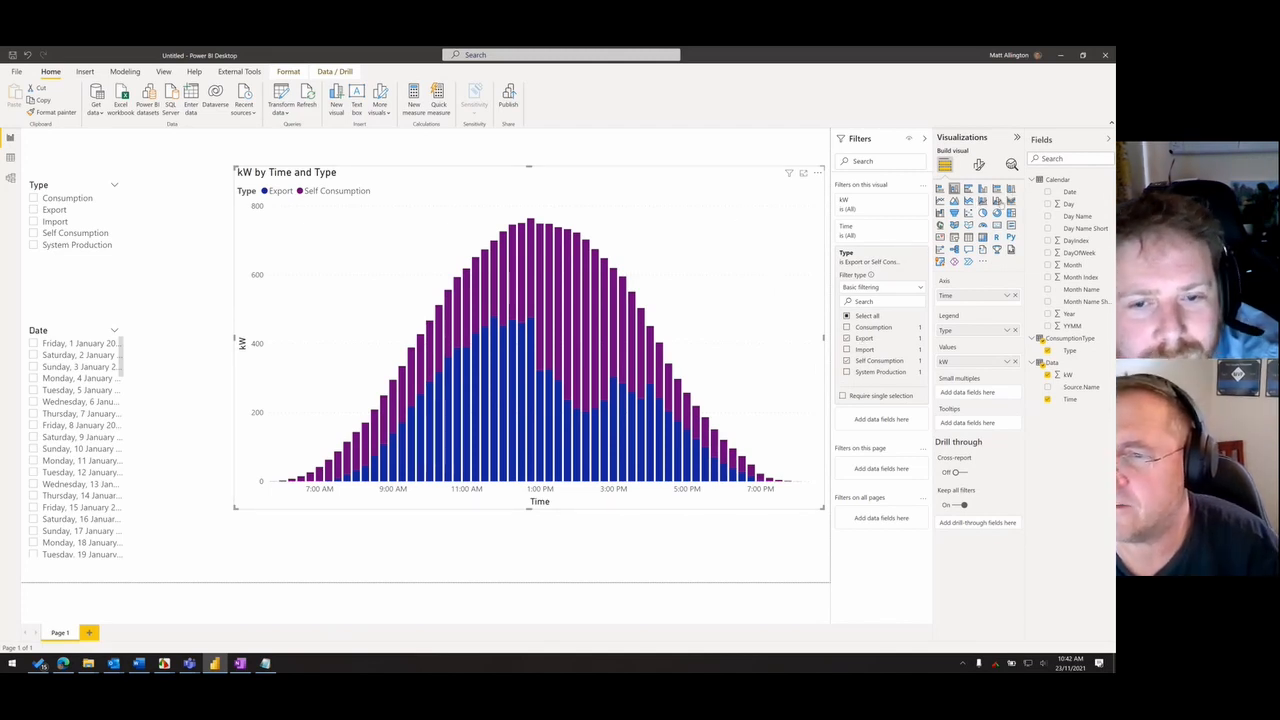
# - Try line and clustered column and 100% stacked column versions of the chart, and return it to stacked column
pyautogui.click(998, 201)
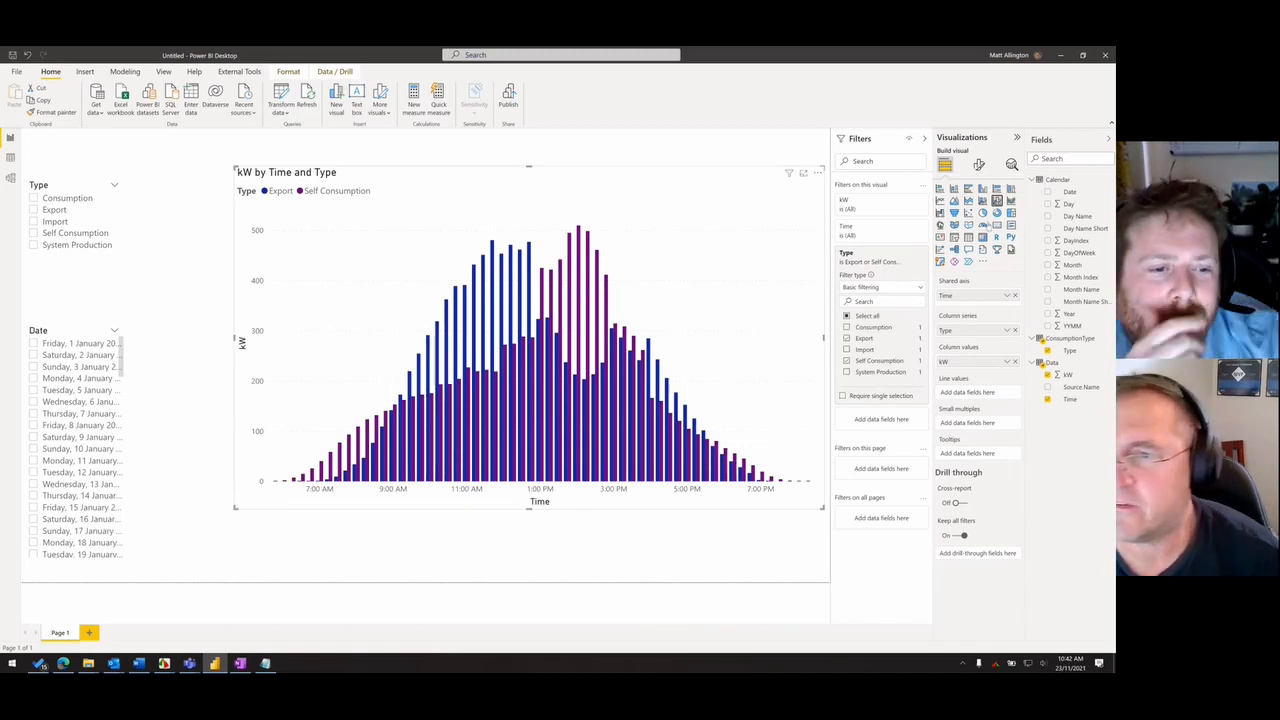
pyautogui.click(1011, 188)
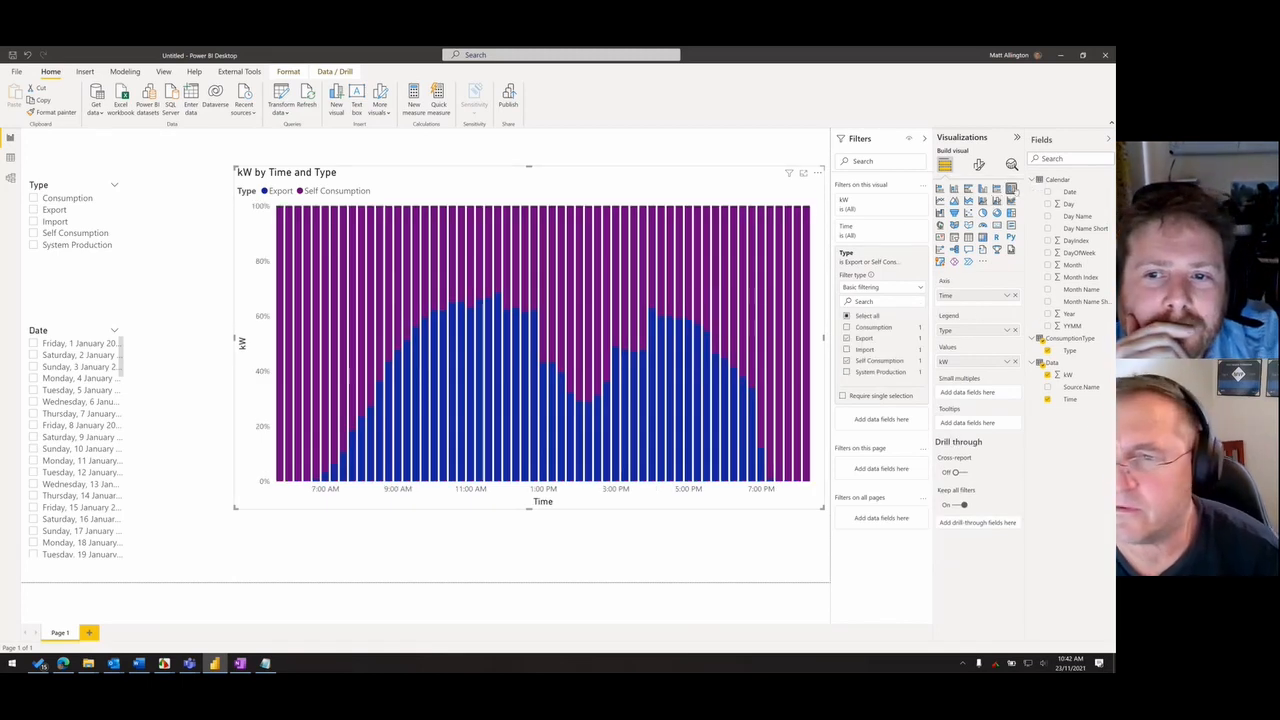
pyautogui.click(954, 188)
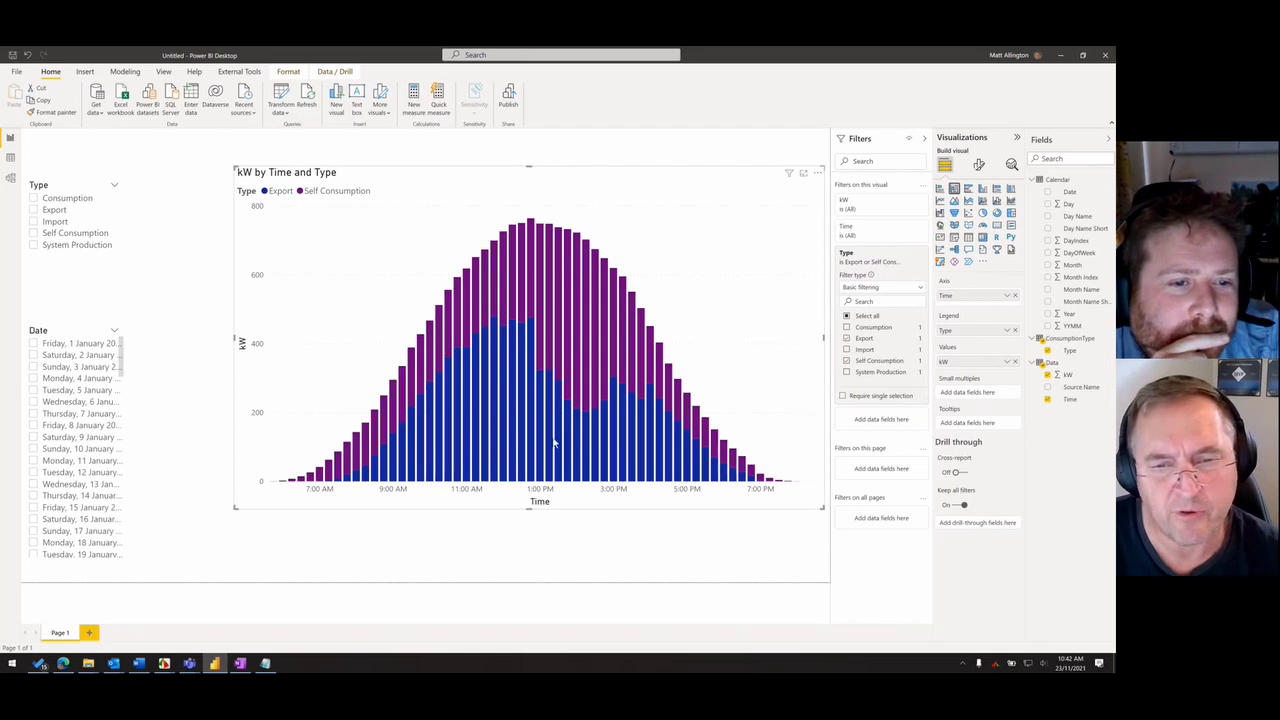
pyautogui.moveTo(558, 320)
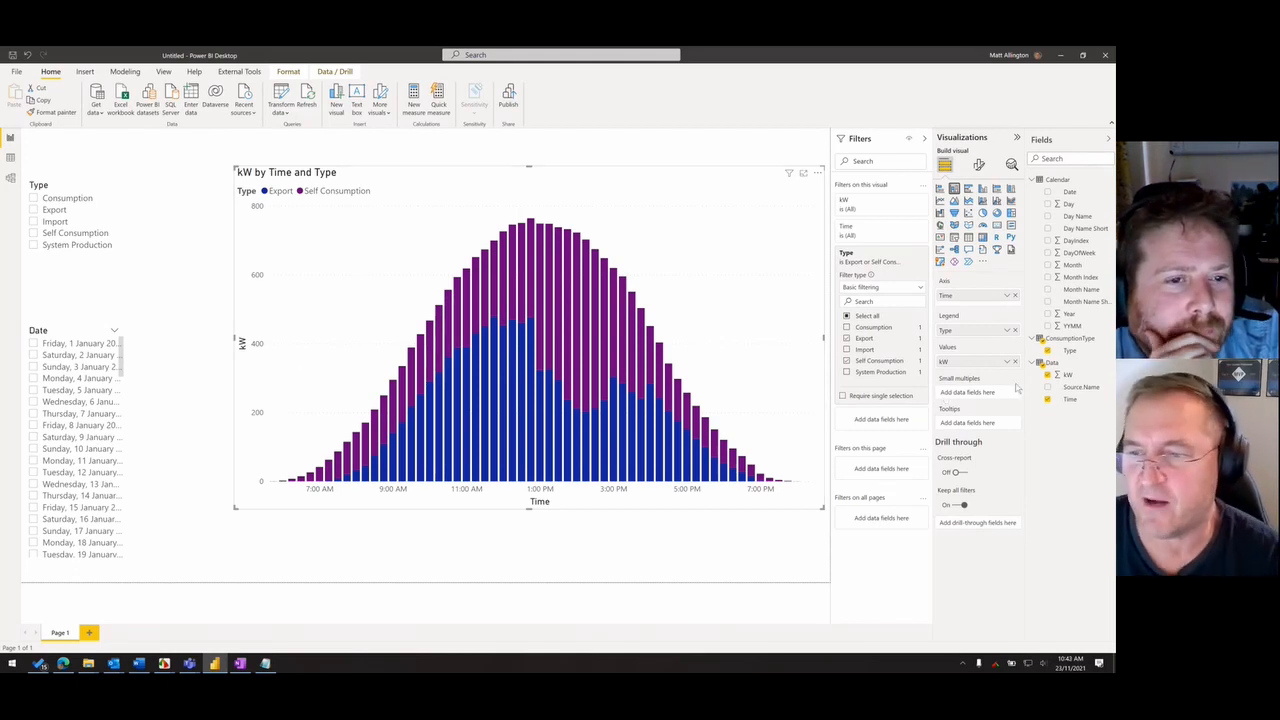
# - Add a new measure named Raw kWh to the Data table and begin its formula with the SUM function
pyautogui.rightClick(1061, 367)
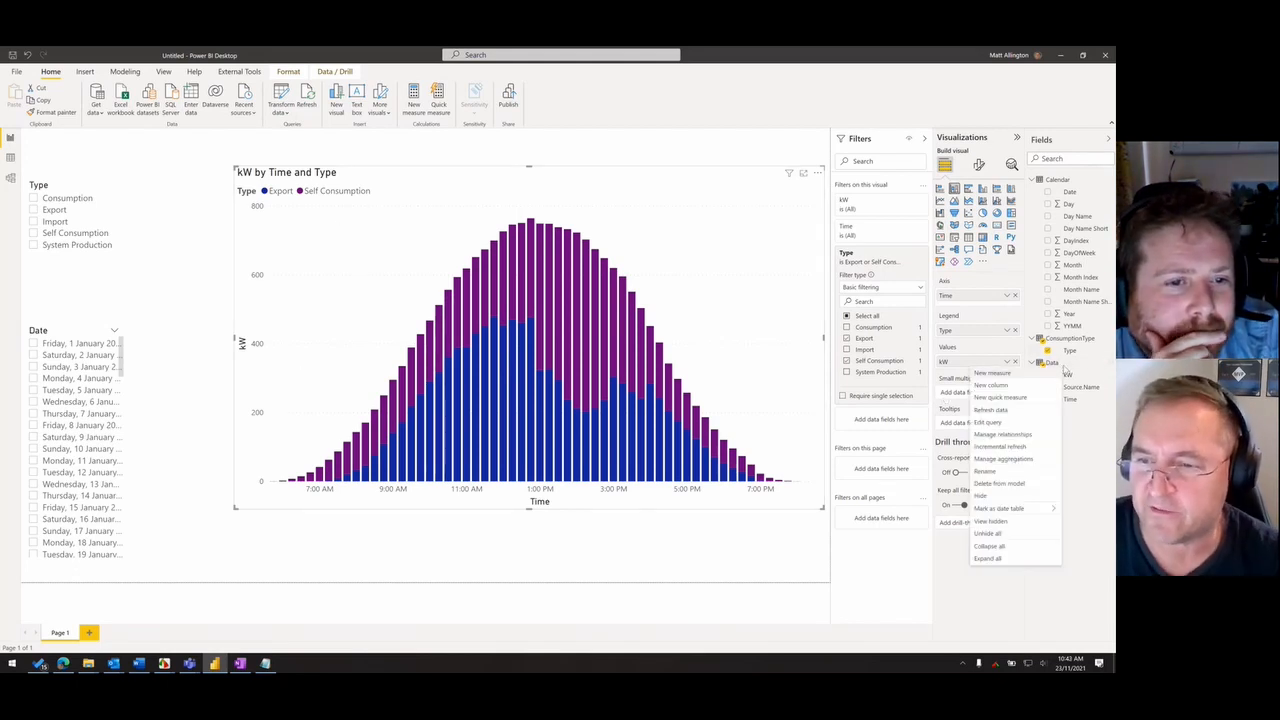
pyautogui.click(1022, 378)
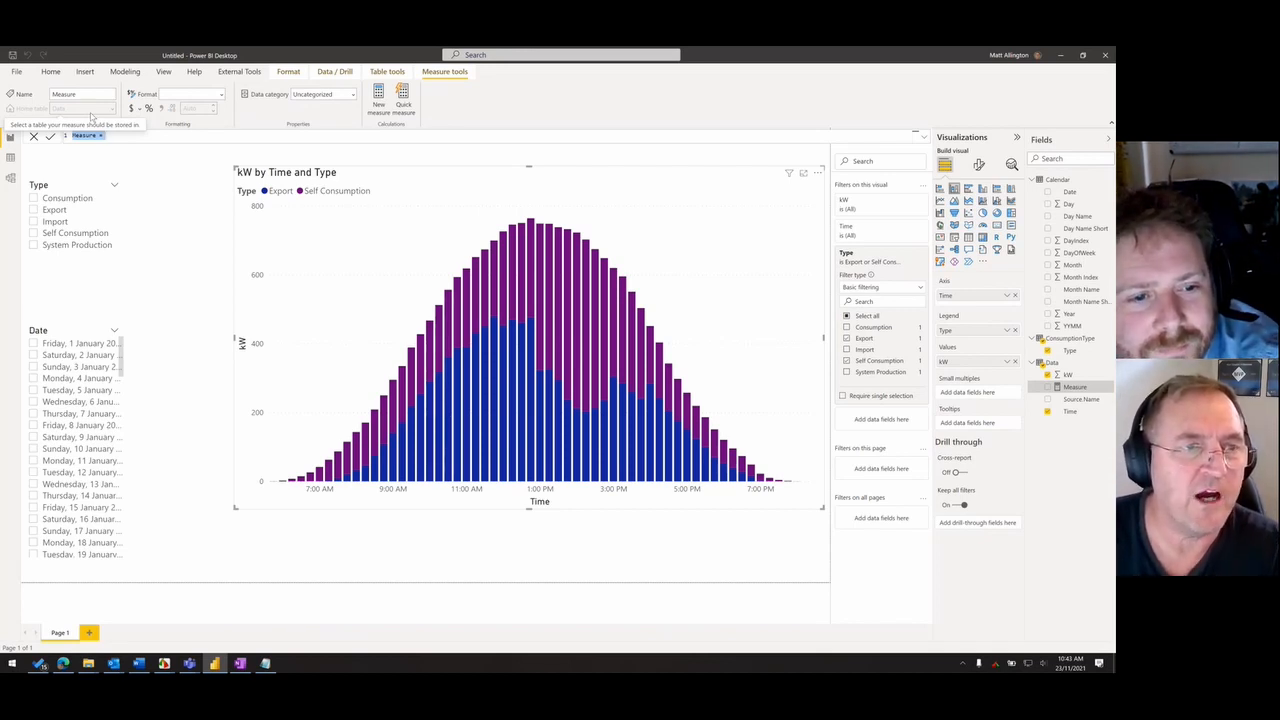
pyautogui.press('BackSpace')
pyautogui.write('Kw')
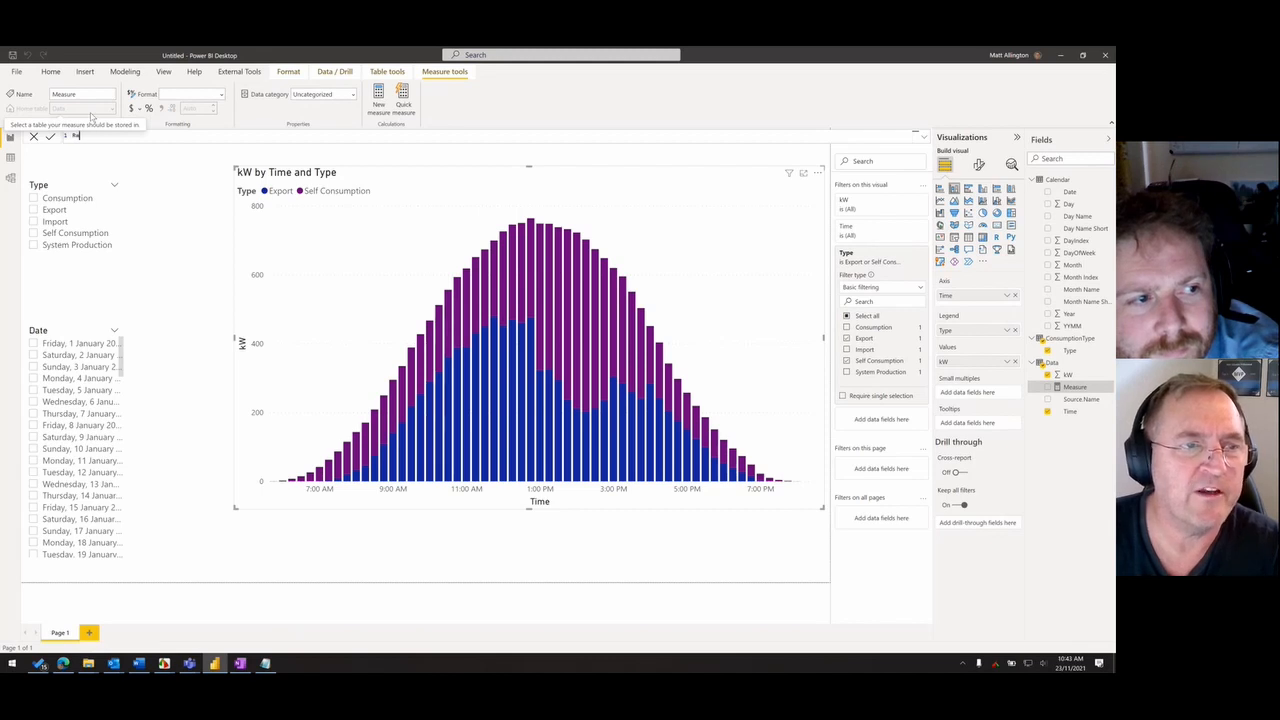
pyautogui.write('w')
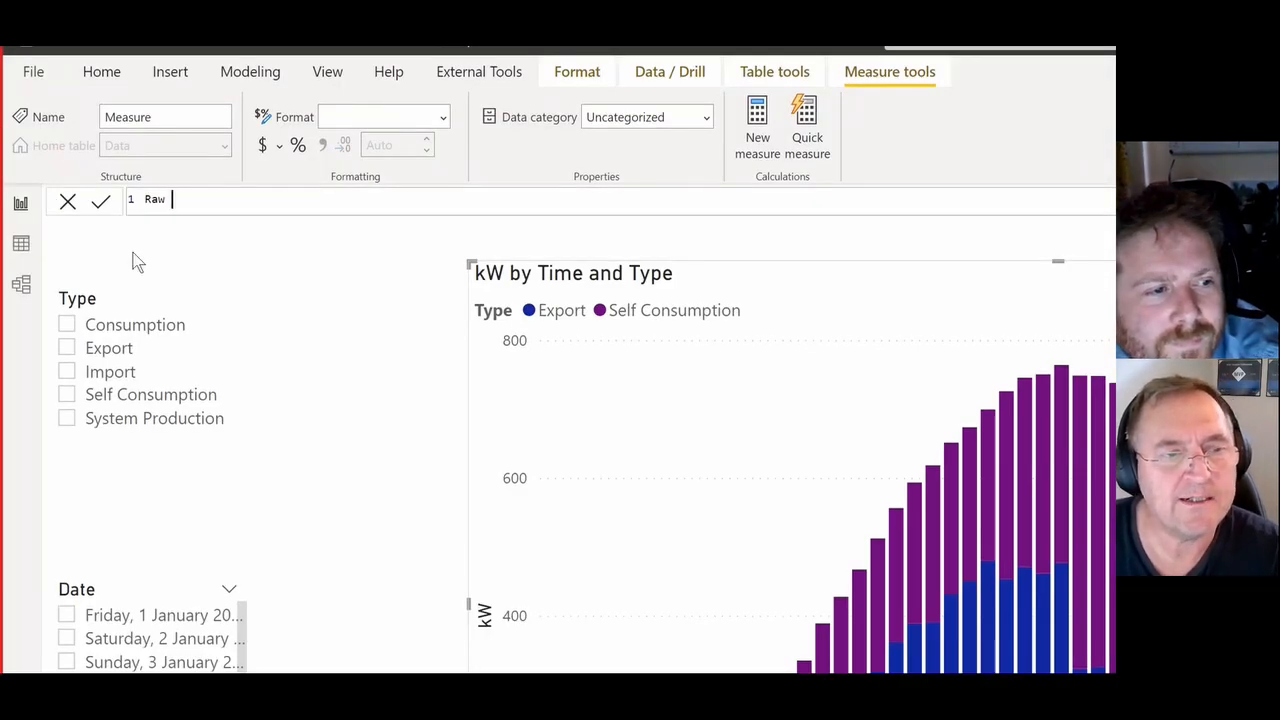
pyautogui.write('H')
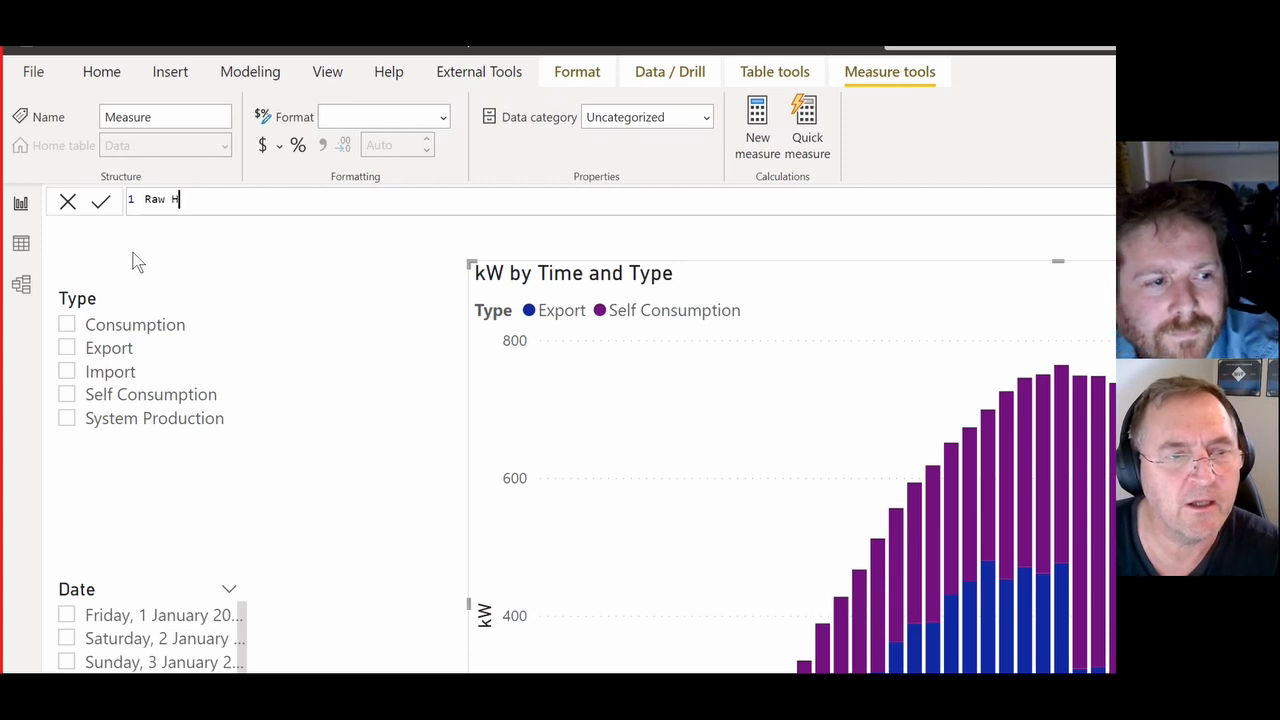
pyautogui.press('BackSpace')
pyautogui.write('kWh = sum(')
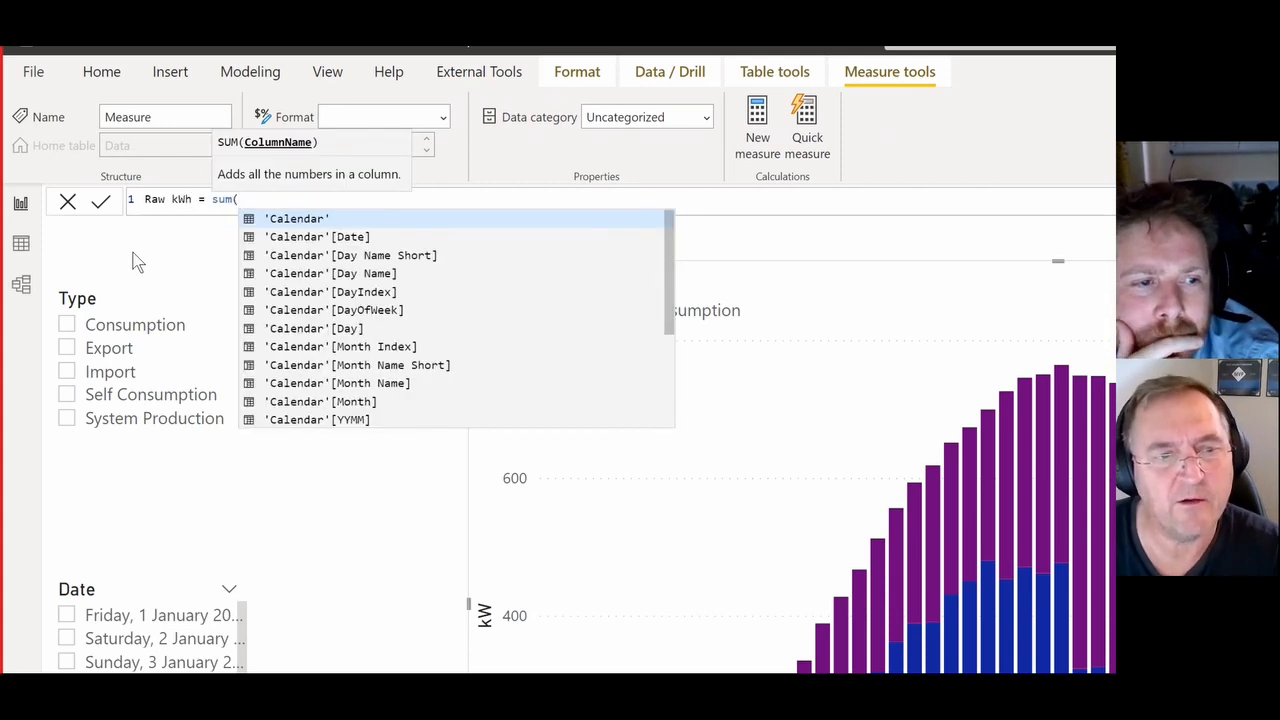
pyautogui.write('val')
# - Complete the Raw kWh formula as sum(Data[kW])*.25 and commit the measure
pyautogui.press('BackSpace')
pyautogui.press('BackSpace')
pyautogui.press('BackSpace')
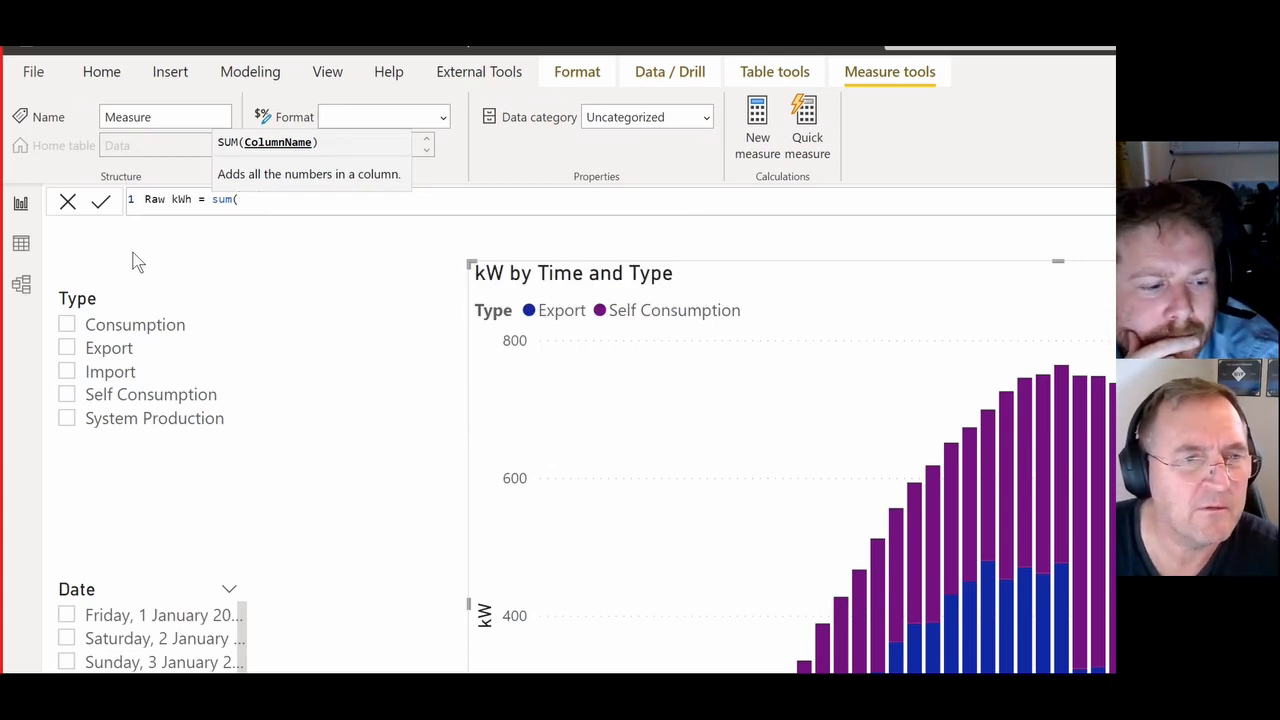
pyautogui.write('da')
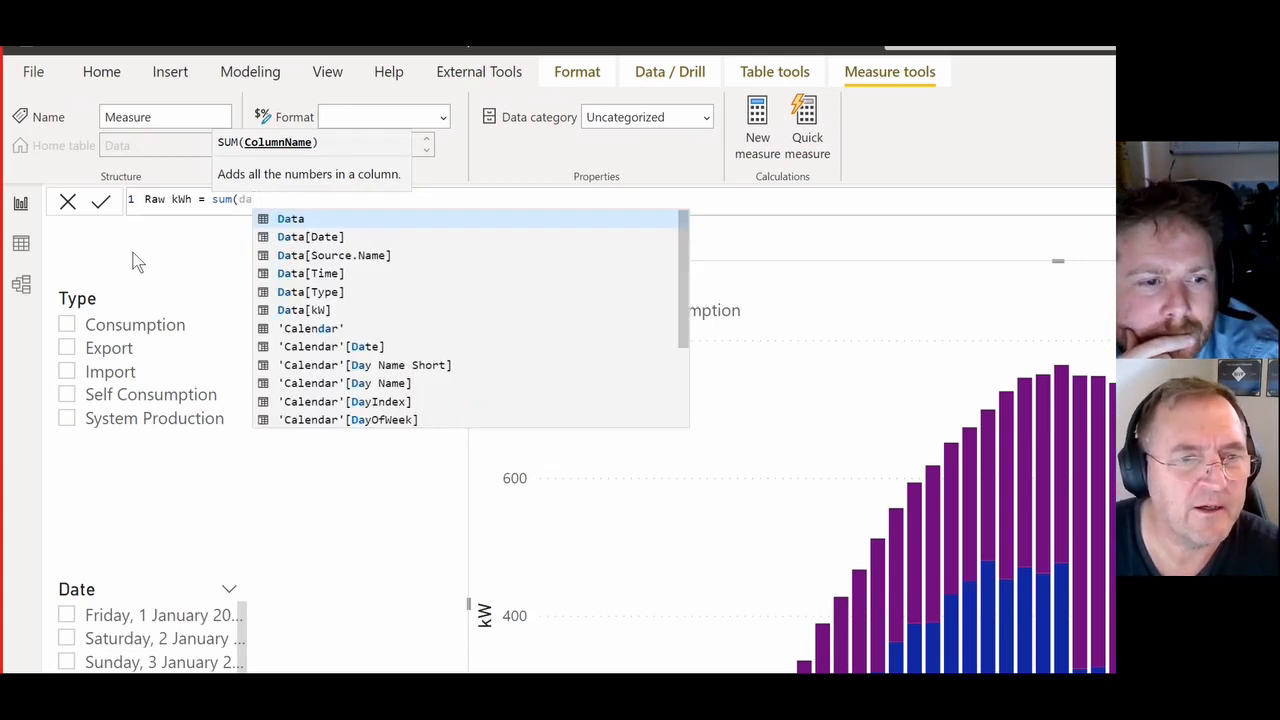
pyautogui.press('Down')
pyautogui.press('Down')
pyautogui.press('Tab')
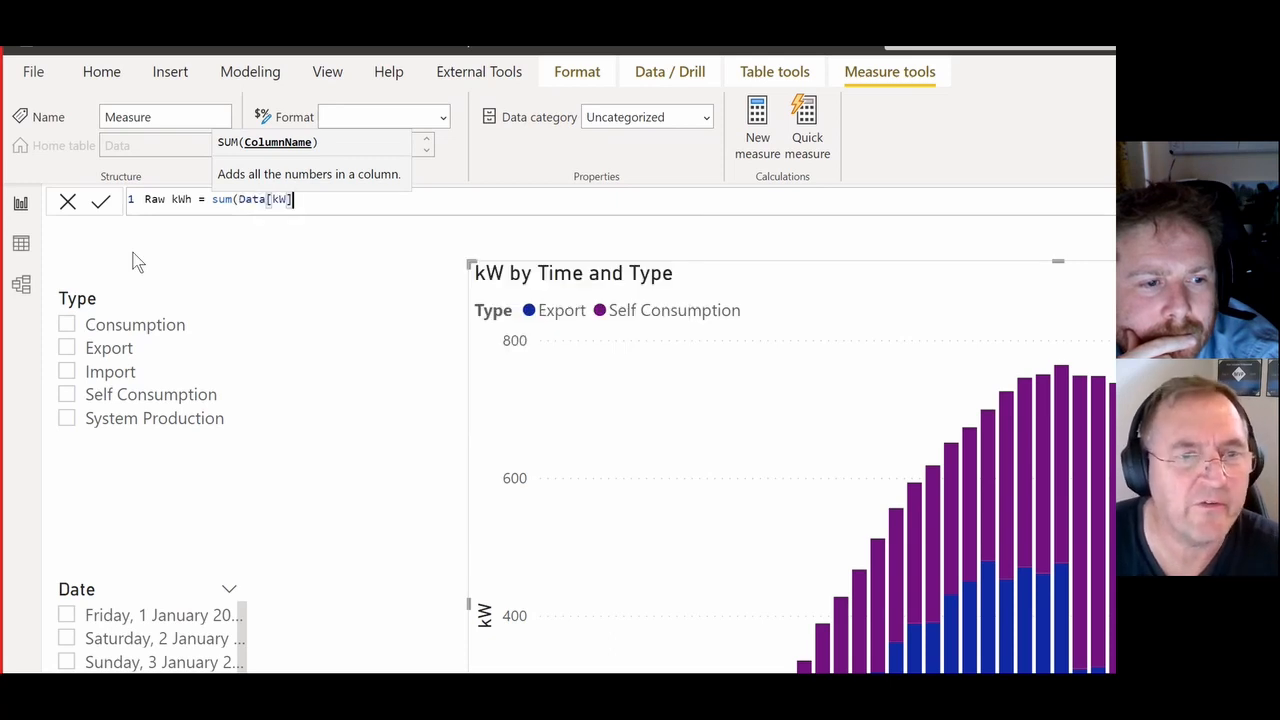
pyautogui.write(')')
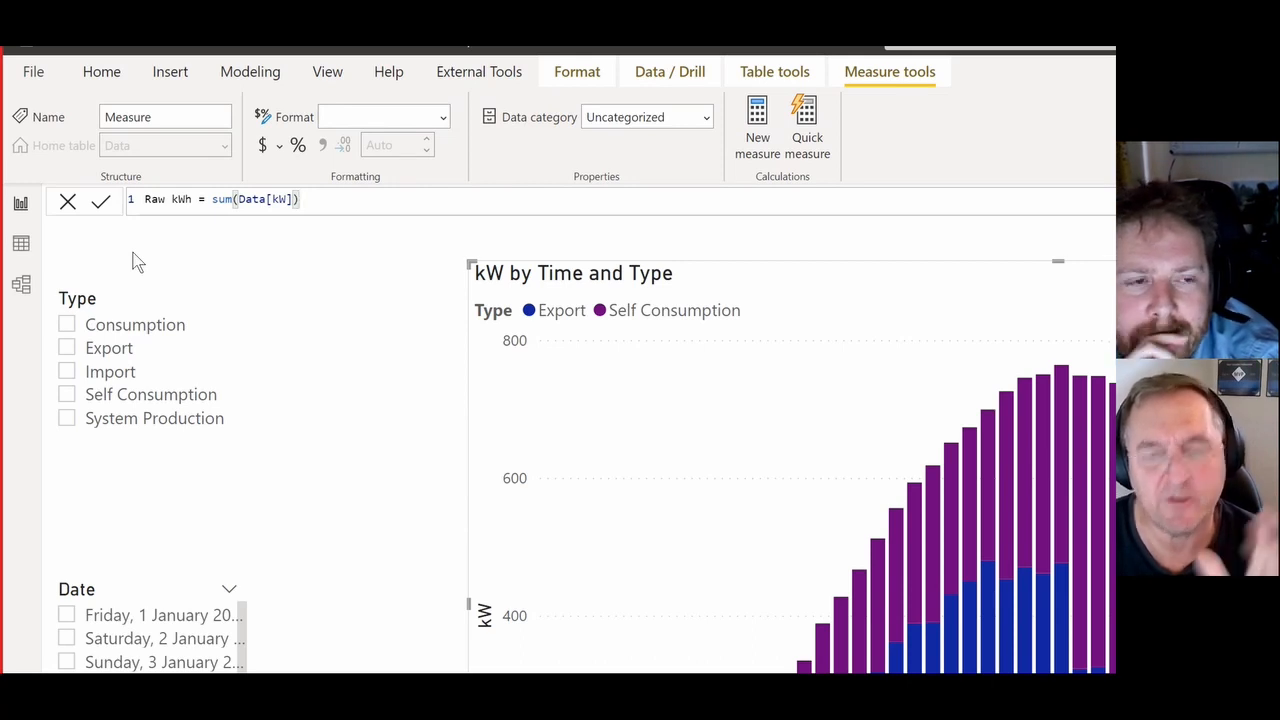
pyautogui.write('*.')
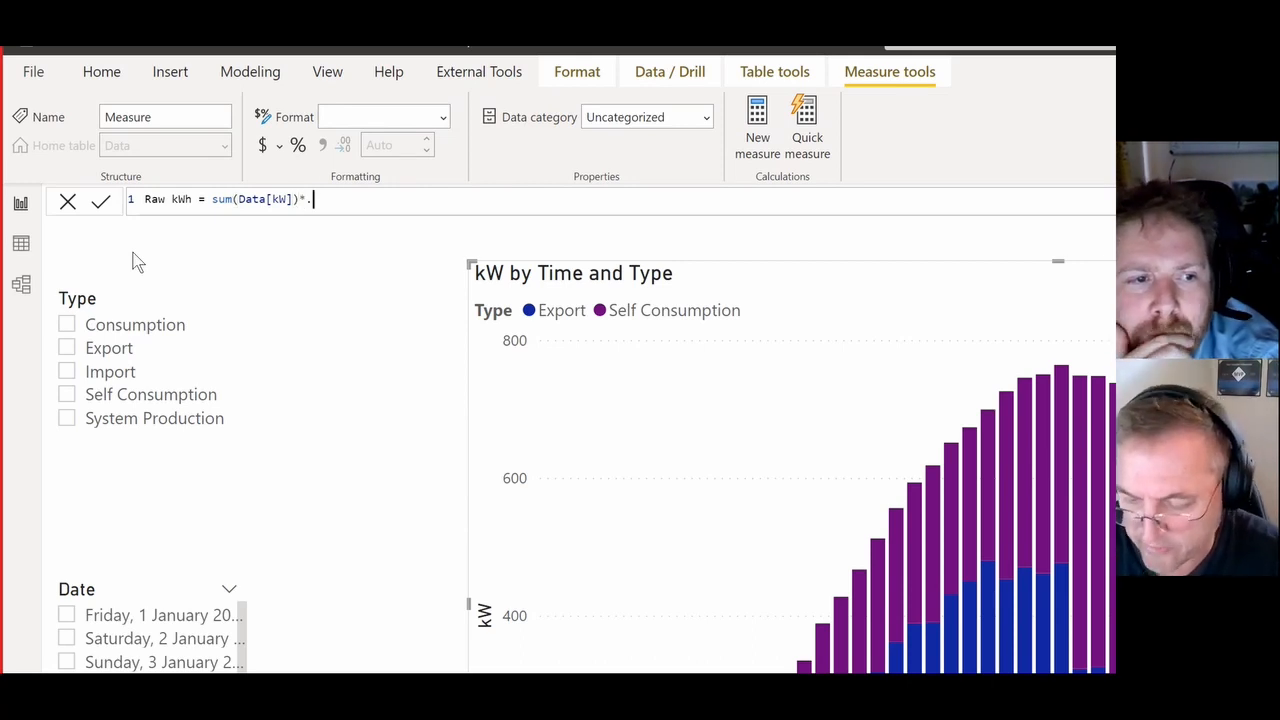
pyautogui.write('25')
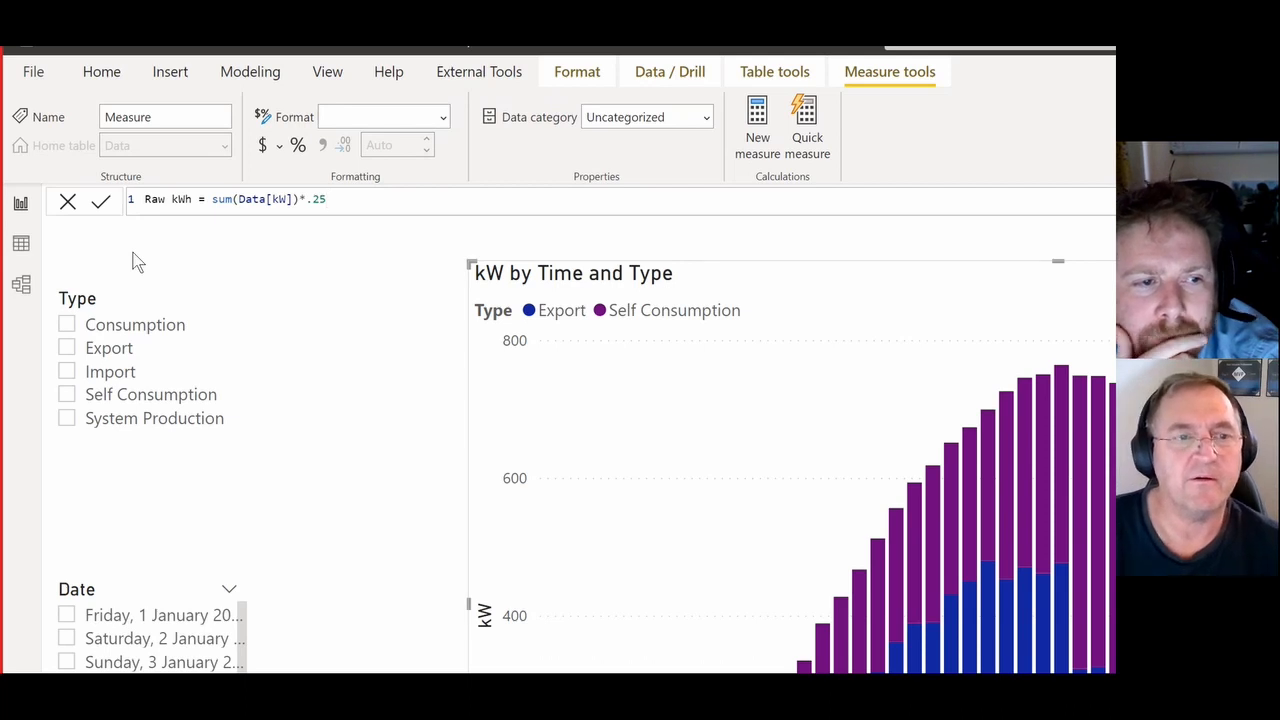
pyautogui.click(102, 202)
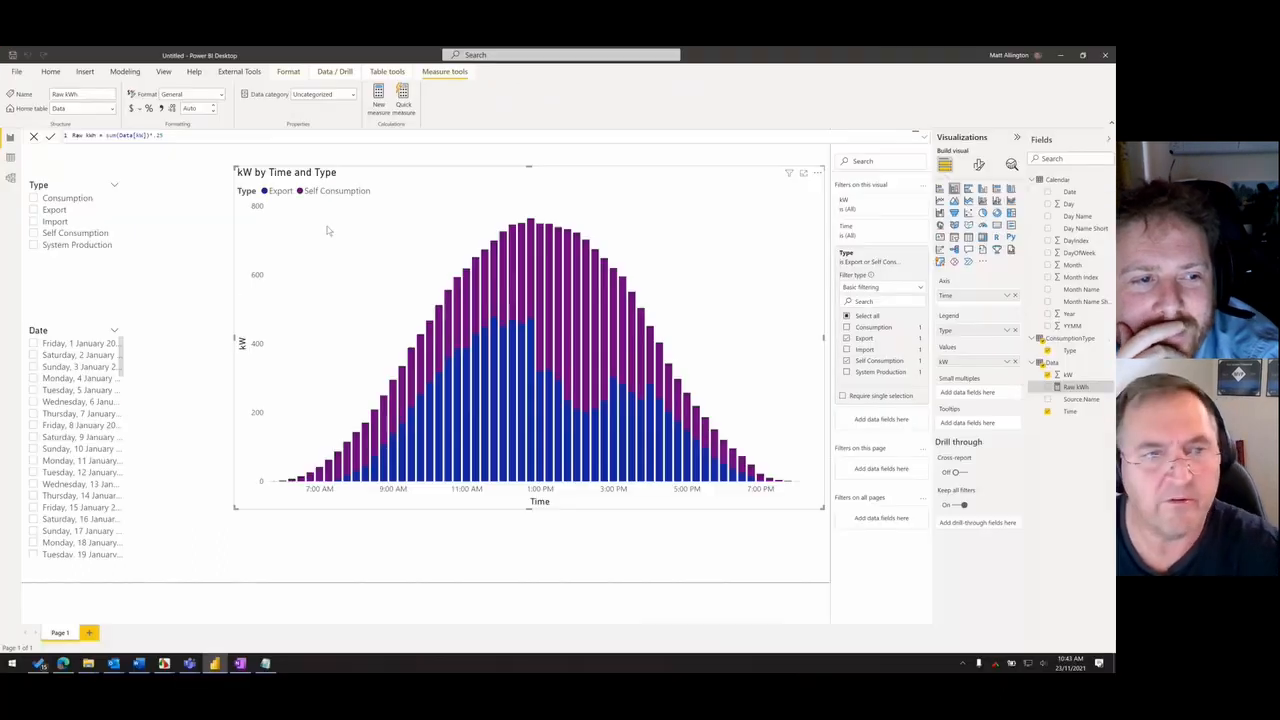
# - Replace kW with Raw kWh in the chart's values and format the measure as a decimal number with fewer decimal places
pyautogui.click(1015, 362)
pyautogui.moveTo(1075, 388); pyautogui.dragTo(988, 362)
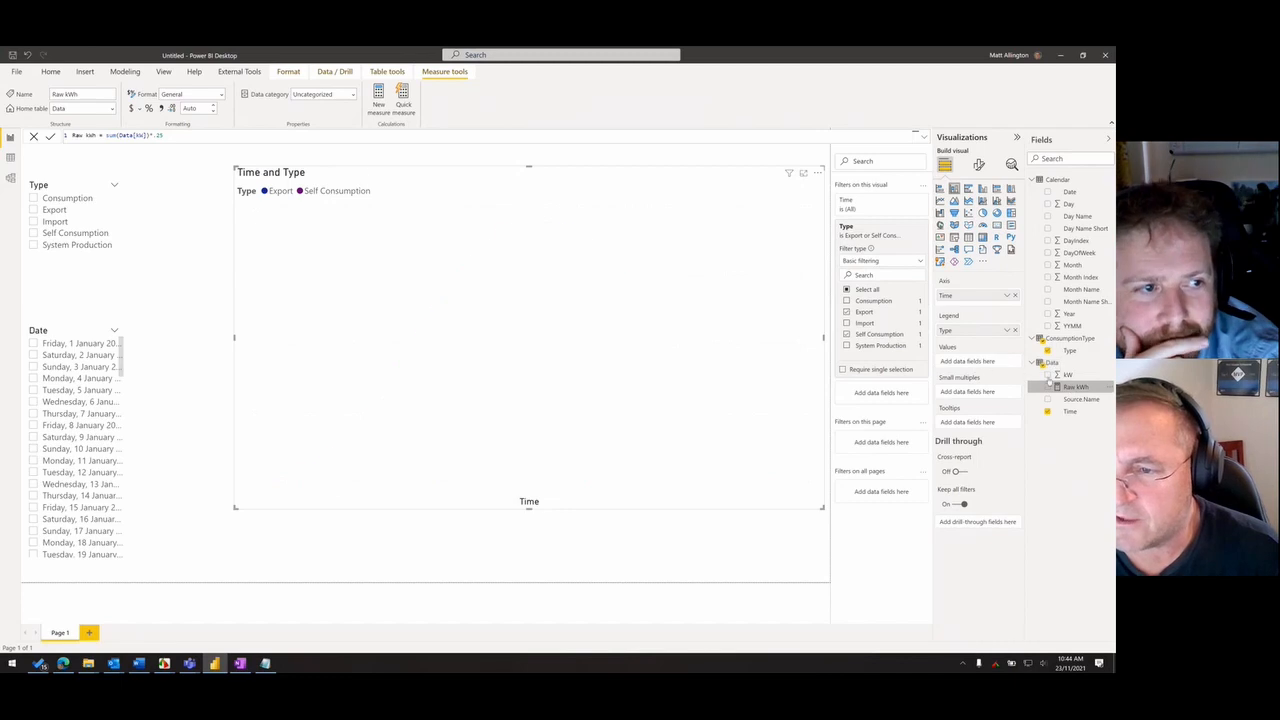
pyautogui.click(201, 108)
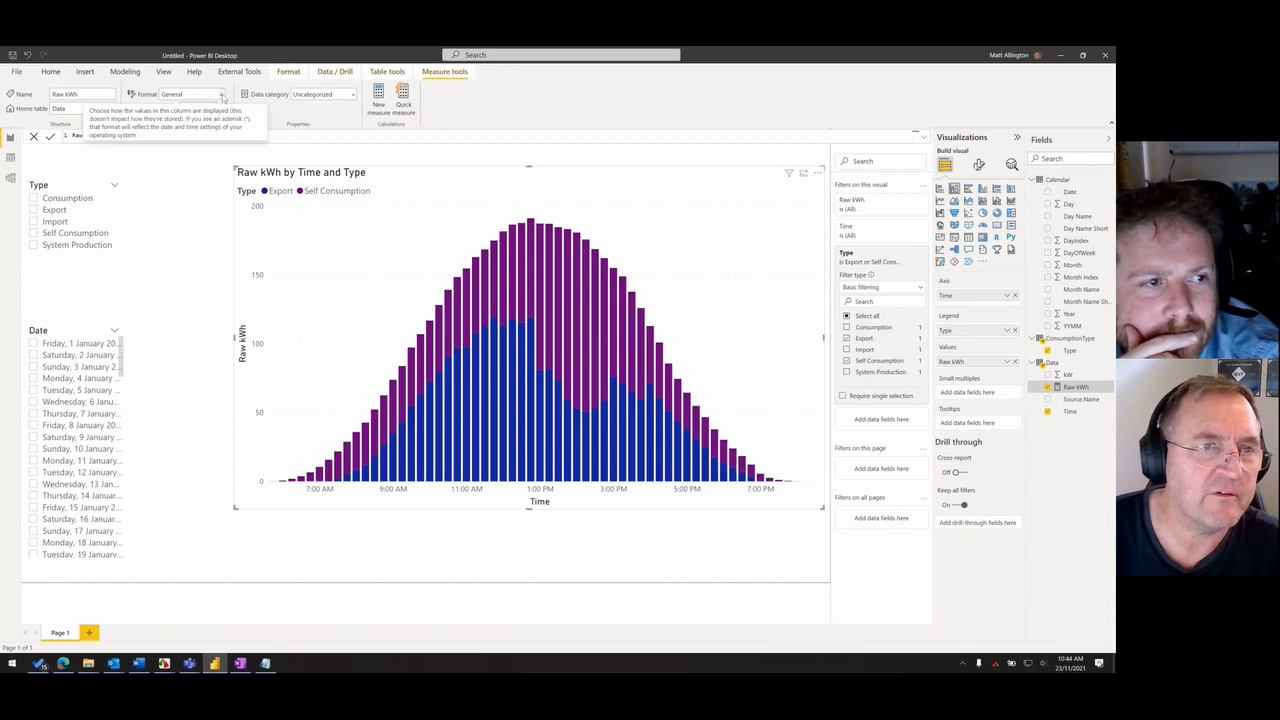
pyautogui.click(222, 97)
pyautogui.click(178, 134)
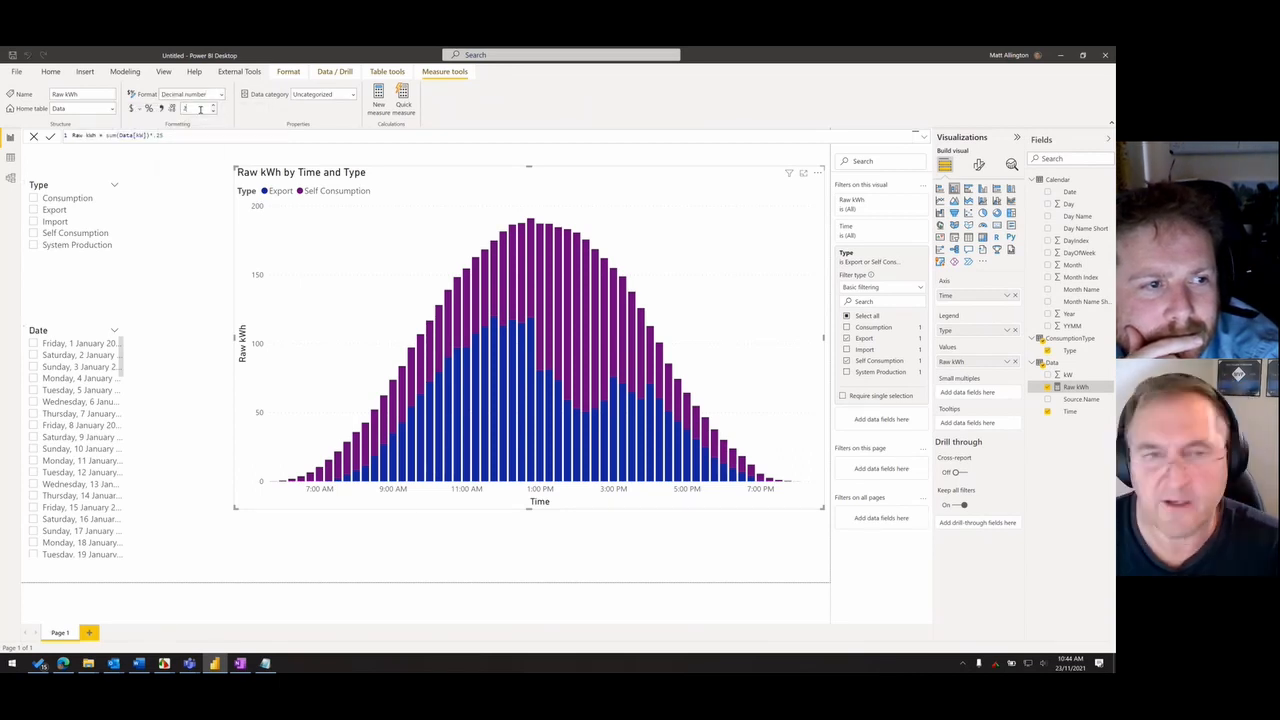
pyautogui.click(212, 111)
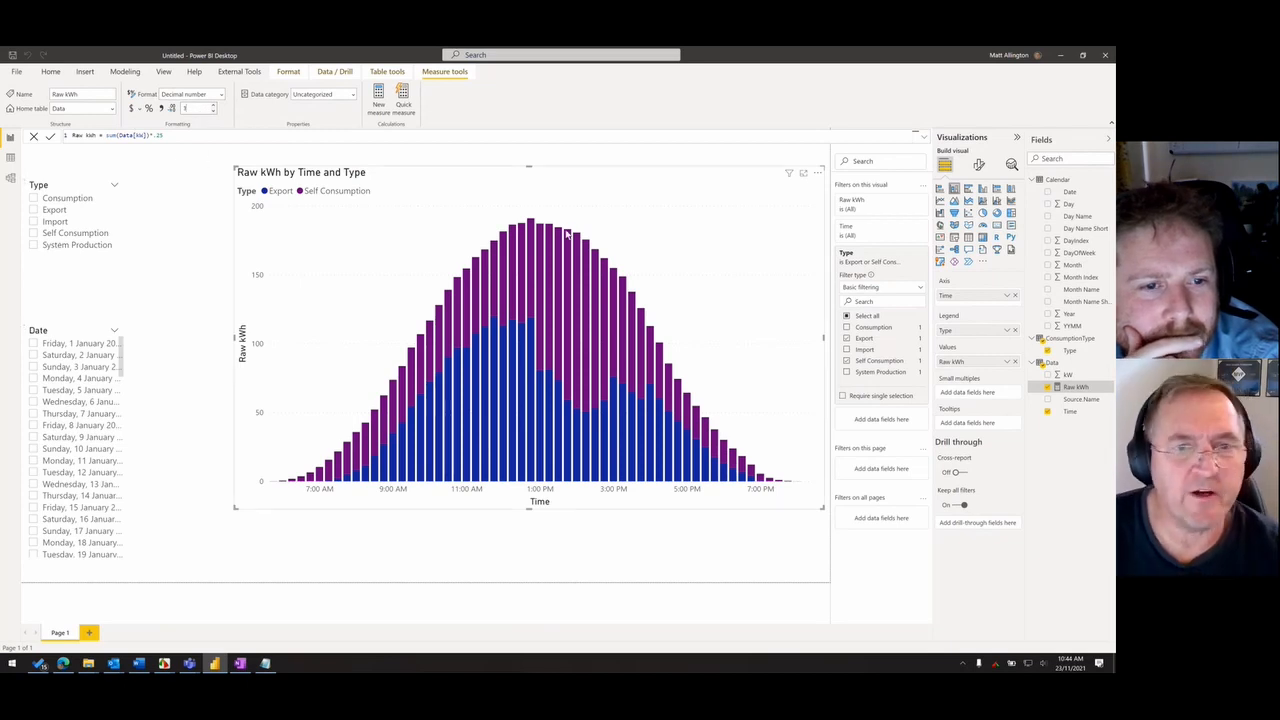
# - Add a new measure named System Production to the Data table, starting its formula as CALCULATE([Raw kWh],
pyautogui.rightClick(1050, 362)
pyautogui.click(1008, 373)
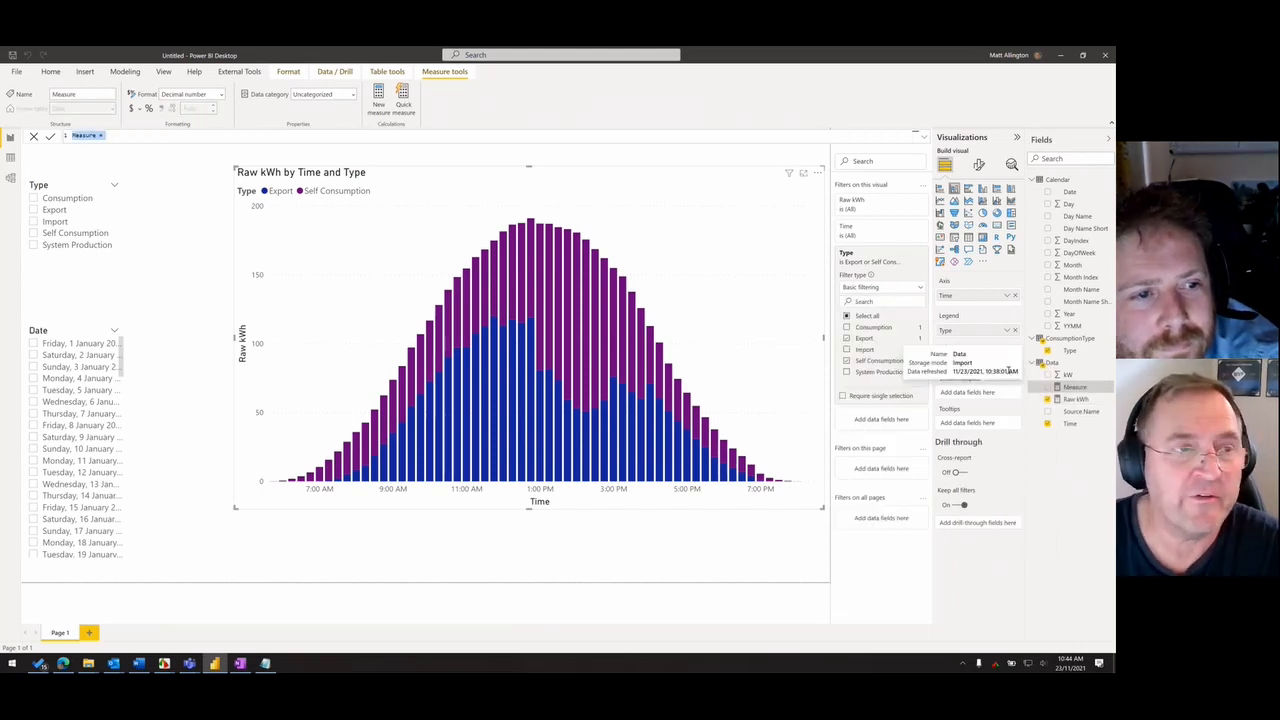
pyautogui.write('System')
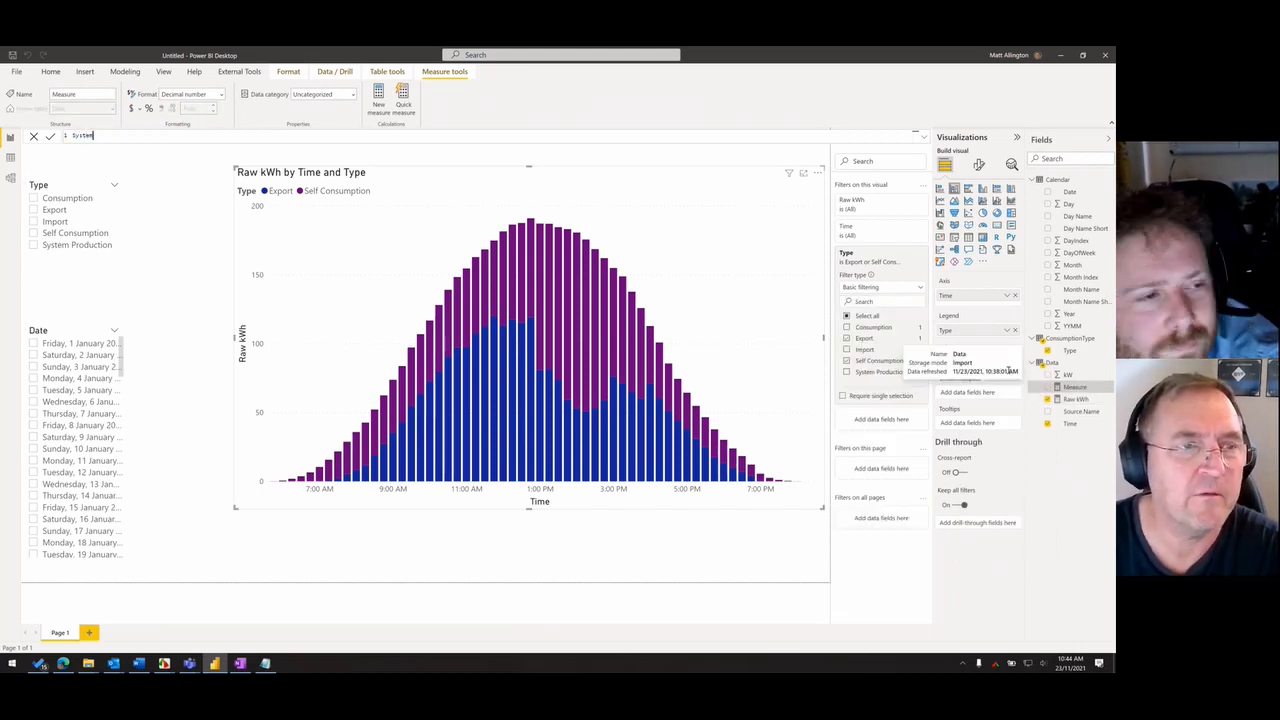
pyautogui.write(' Production ')
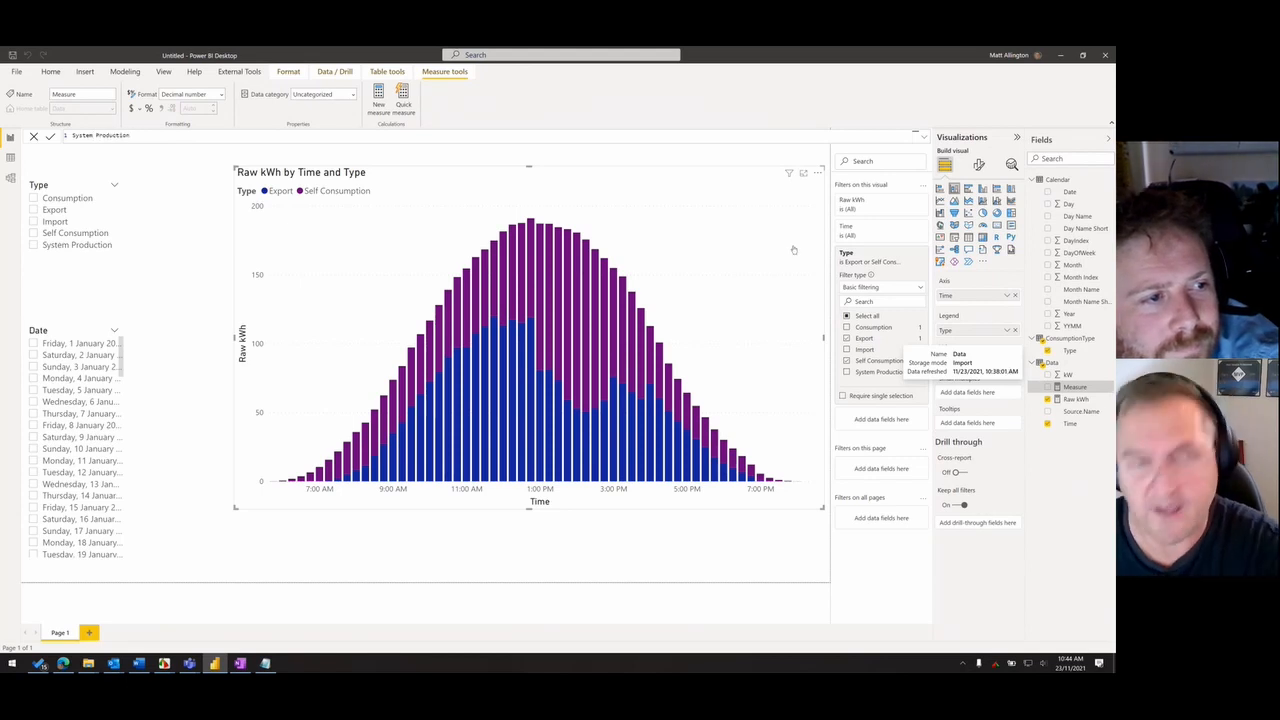
pyautogui.write('=')
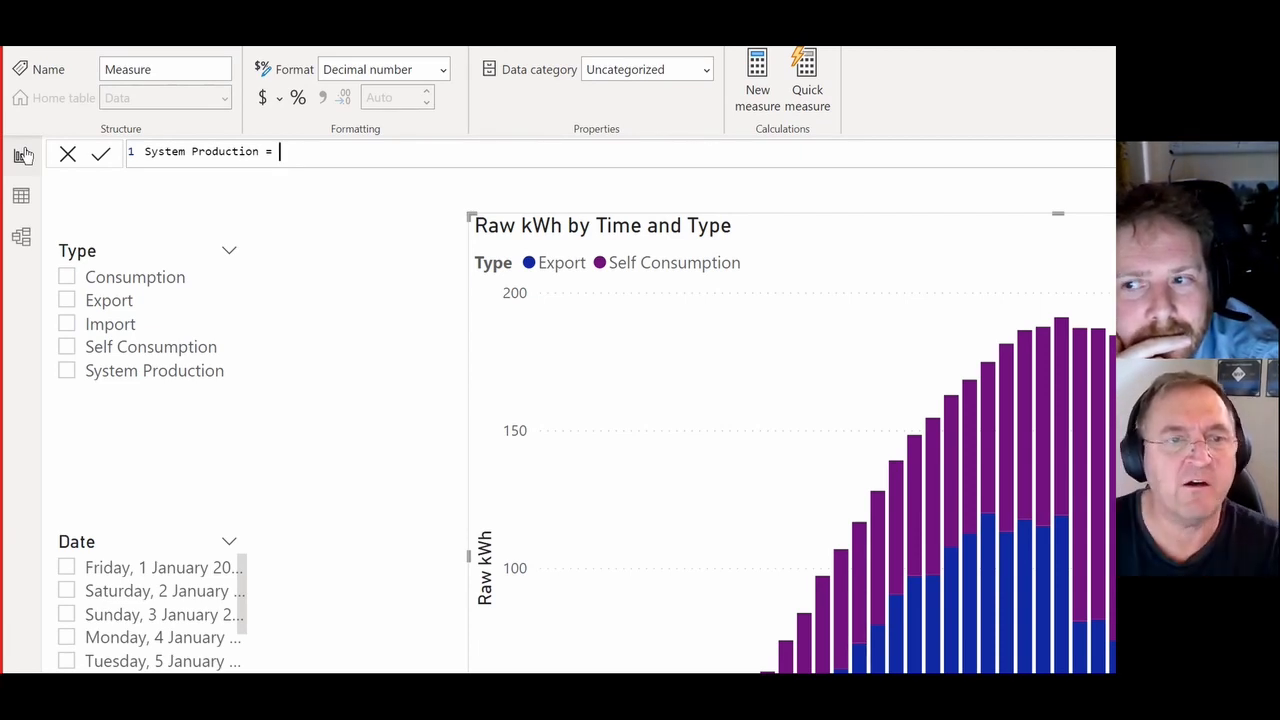
pyautogui.write('ca')
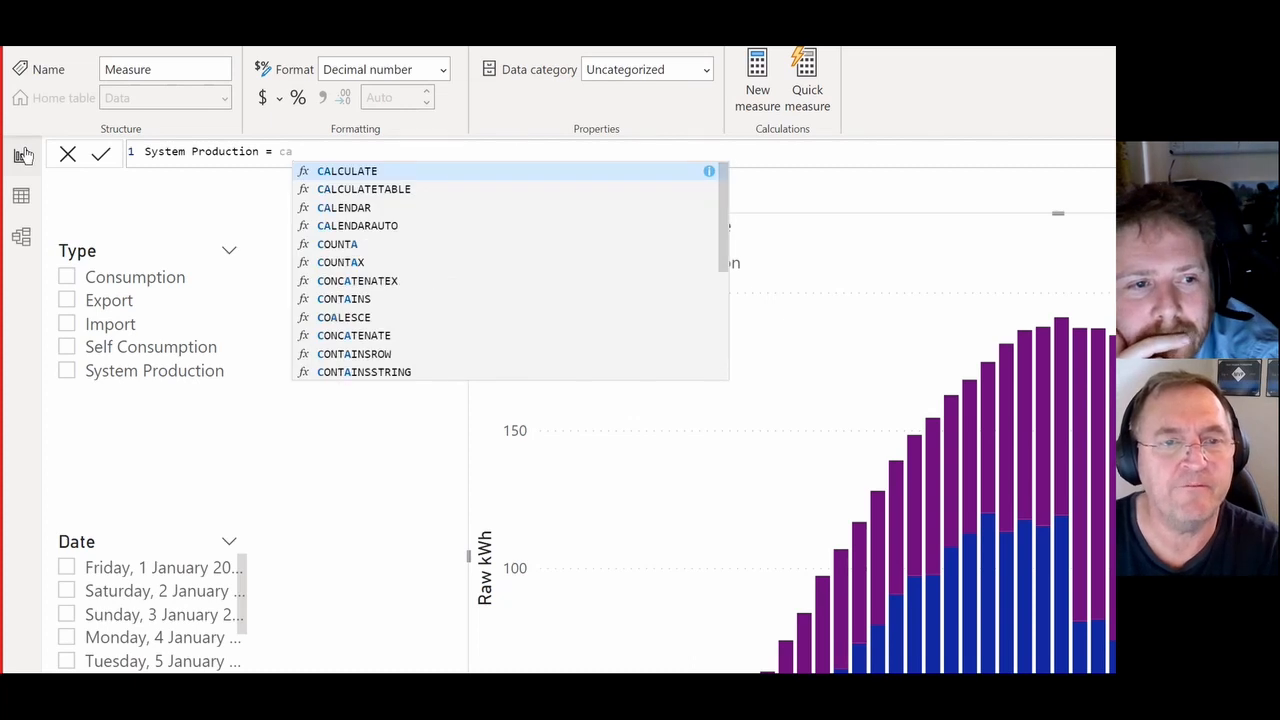
pyautogui.press('Tab')
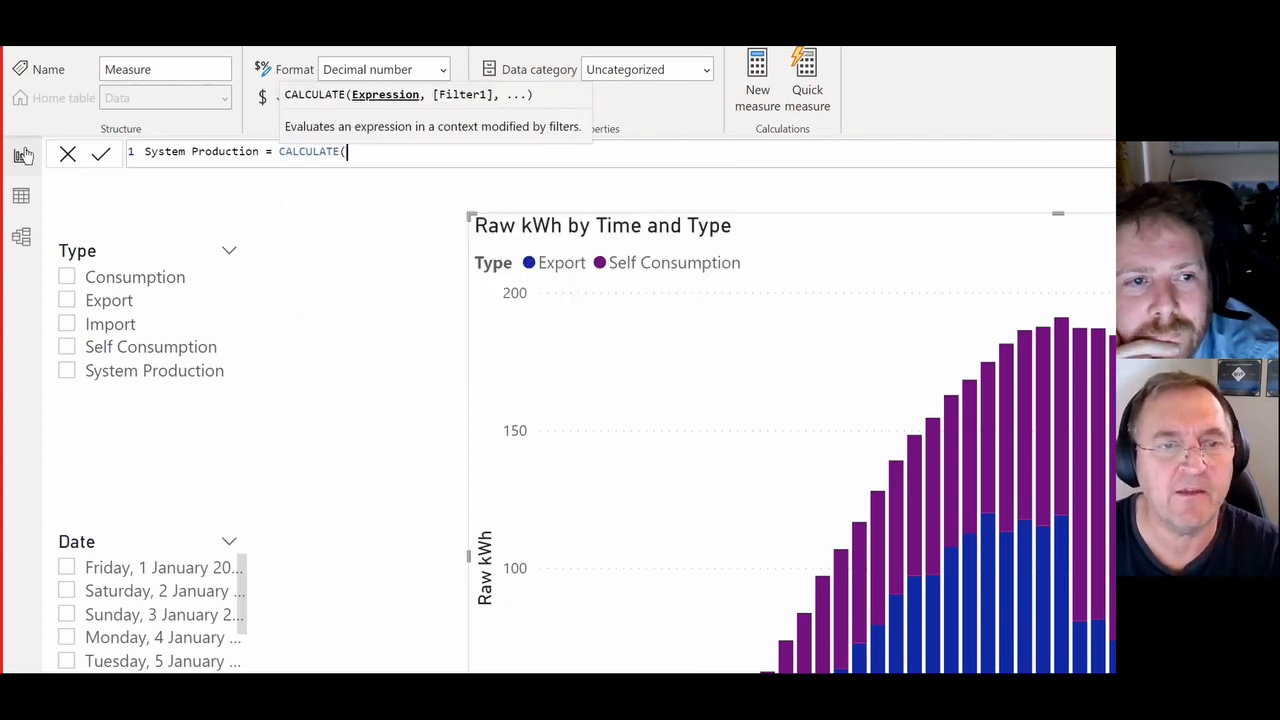
pyautogui.write('raw')
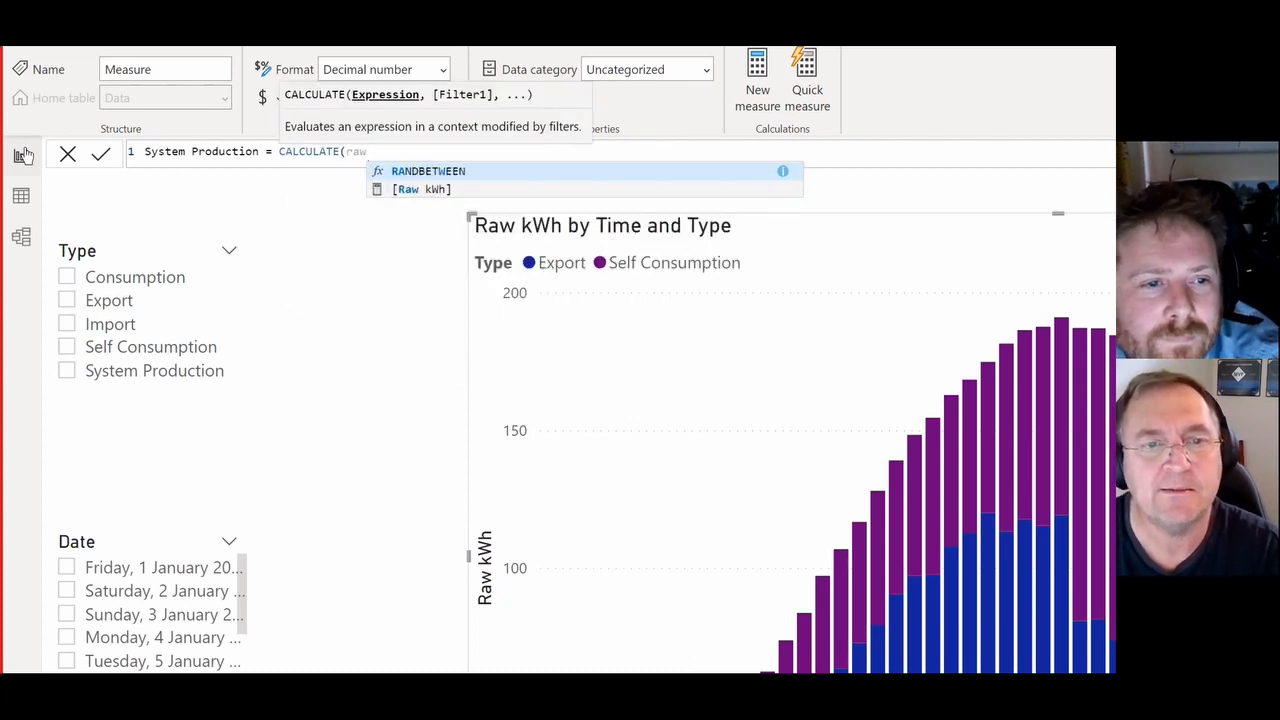
pyautogui.press('Down')
pyautogui.press('Tab')
pyautogui.write(',')
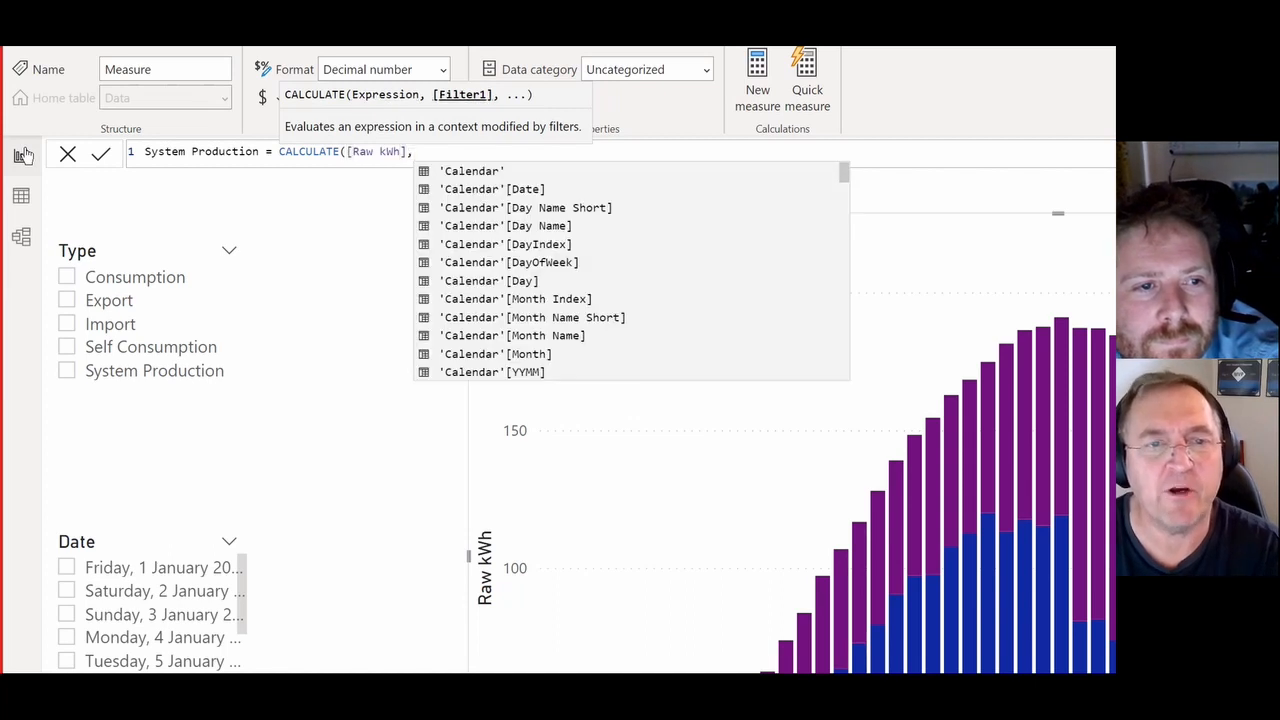
pyautogui.write('ty')
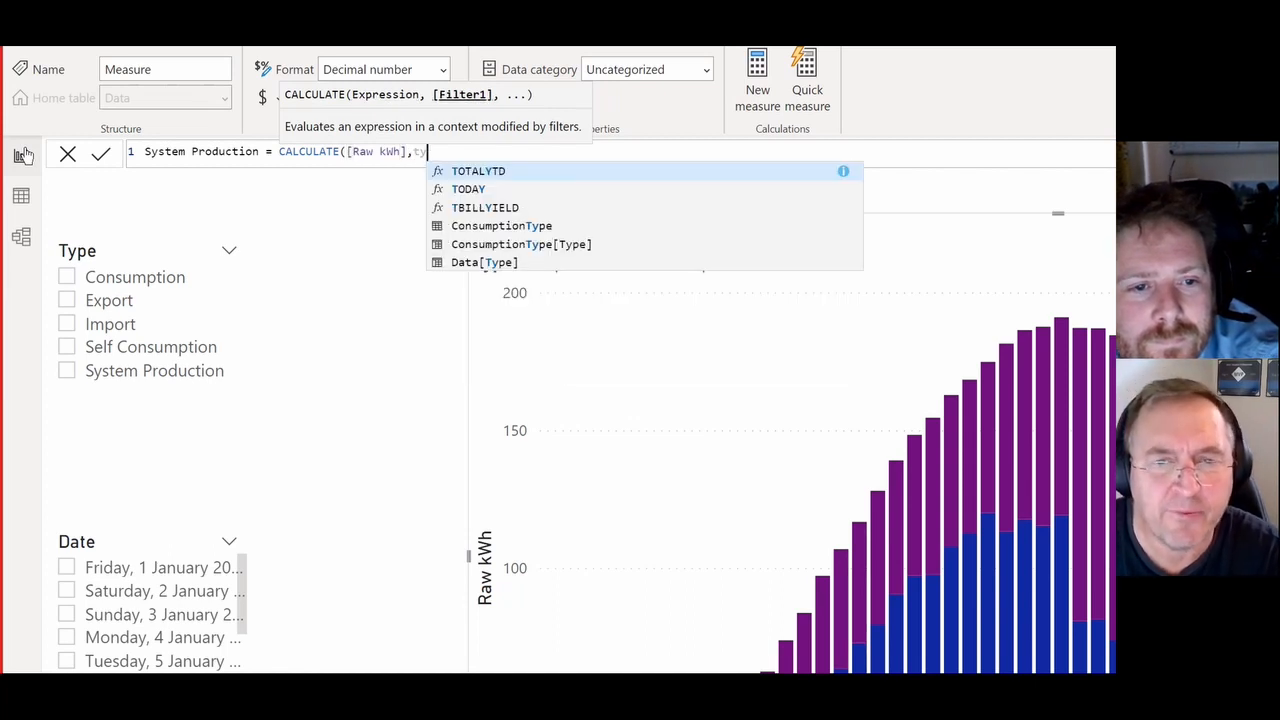
# - Finish the System Production formula with the filter ConsumptionType[Type] = "Self Consumption" and commit it
pyautogui.press('Down')
pyautogui.press('Down')
pyautogui.press('Down')
pyautogui.press('Down')
pyautogui.press('Tab')
pyautogui.write('=')
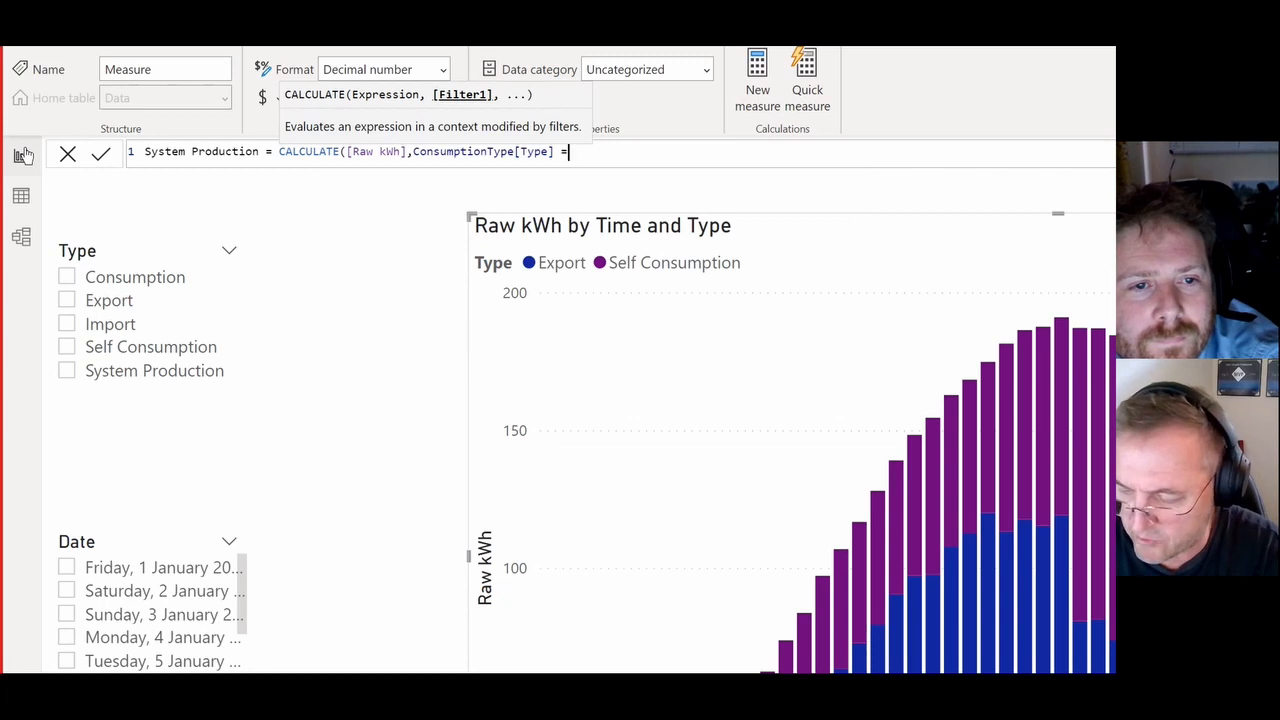
pyautogui.write(' "')
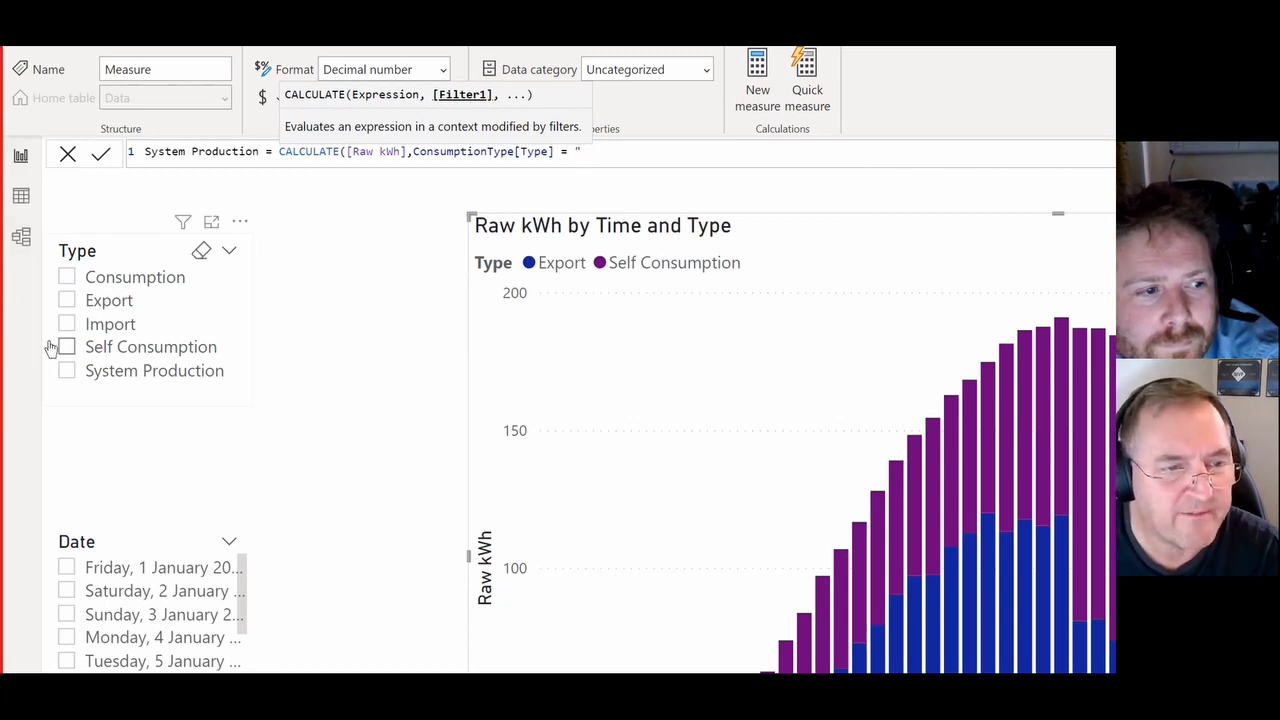
pyautogui.write('Self Coin')
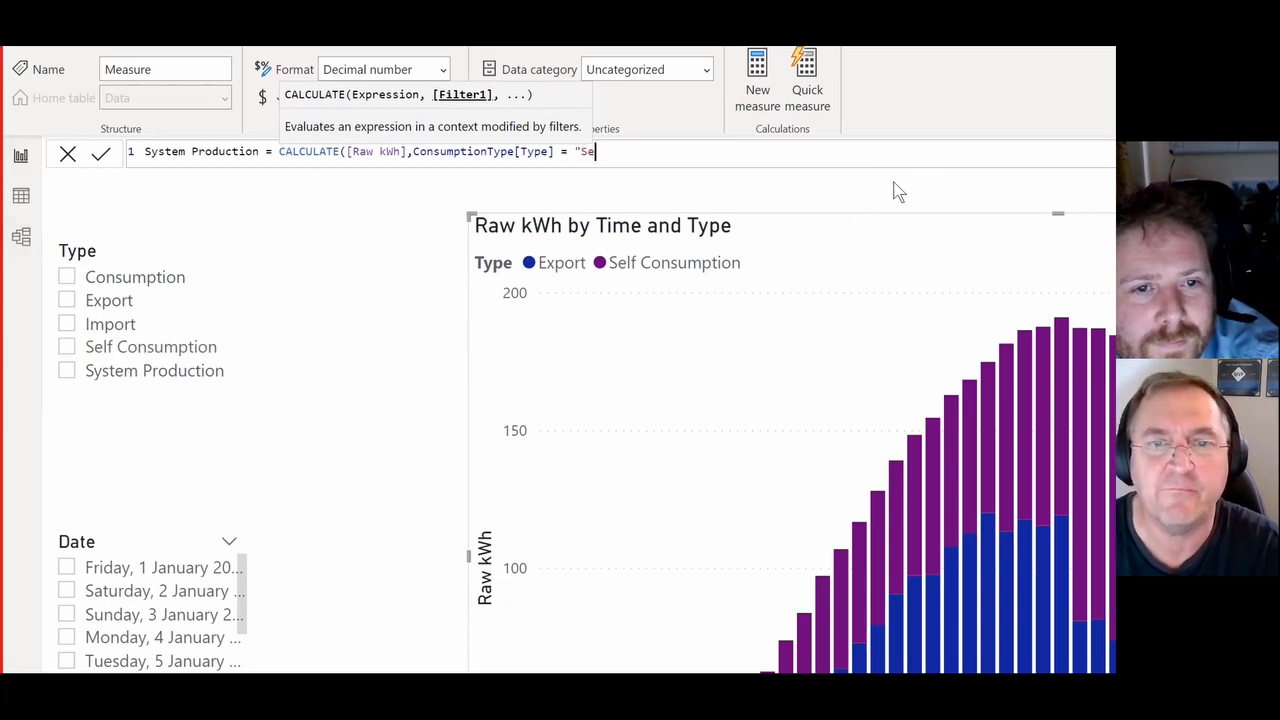
pyautogui.press('BackSpace')
pyautogui.press('BackSpace')
pyautogui.write('nsumption")')
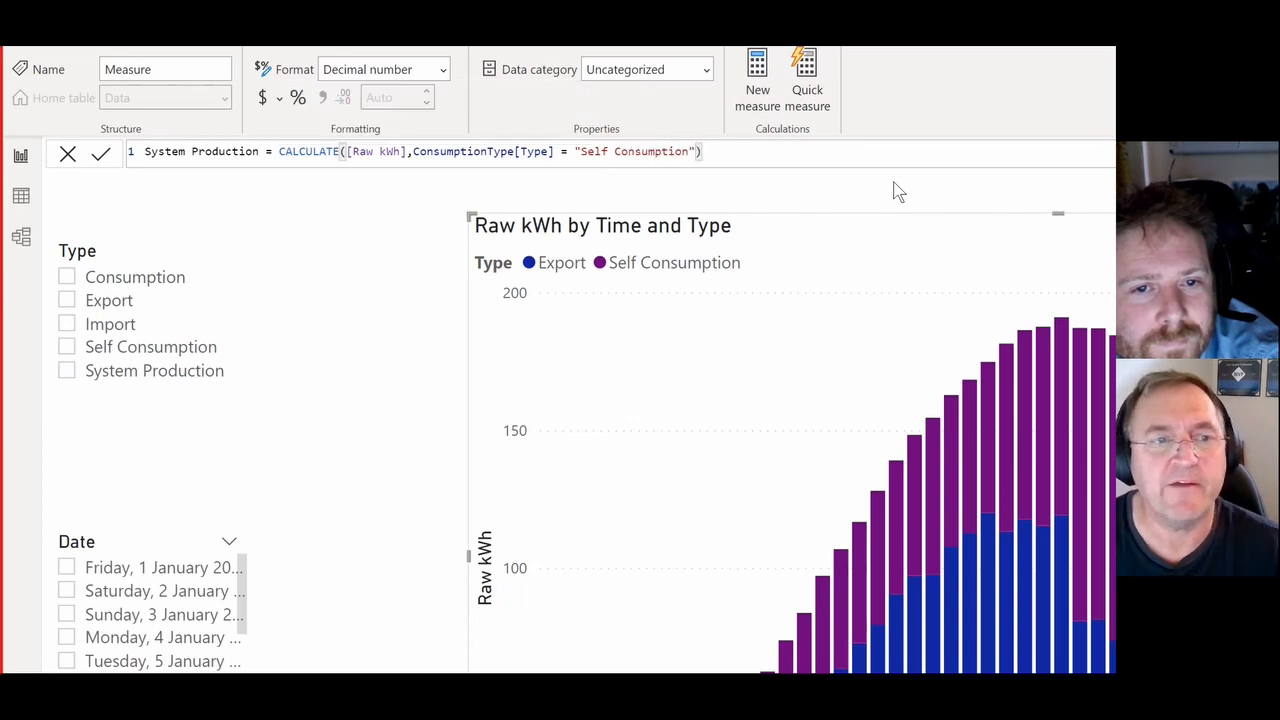
pyautogui.press('Return')
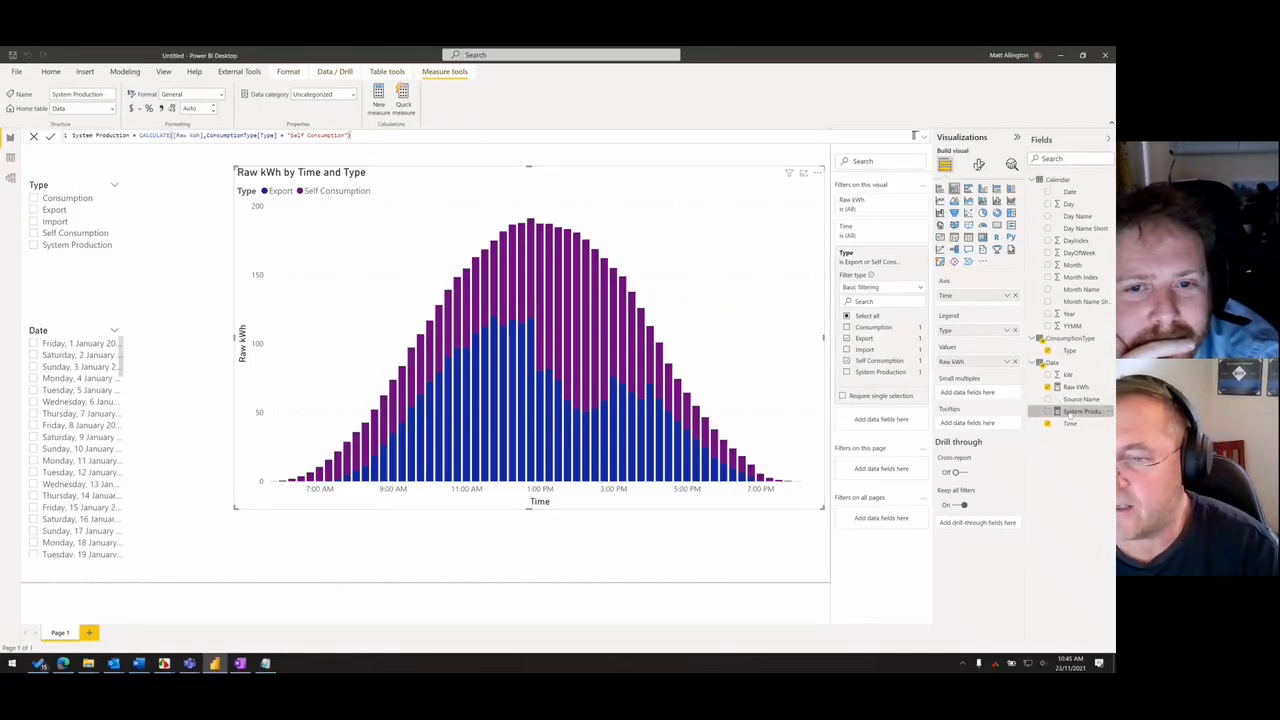
# - Convert the chart to a line and stacked column chart and plot the System Production measure as its line values
pyautogui.moveTo(1070, 415); pyautogui.dragTo(1076, 416)
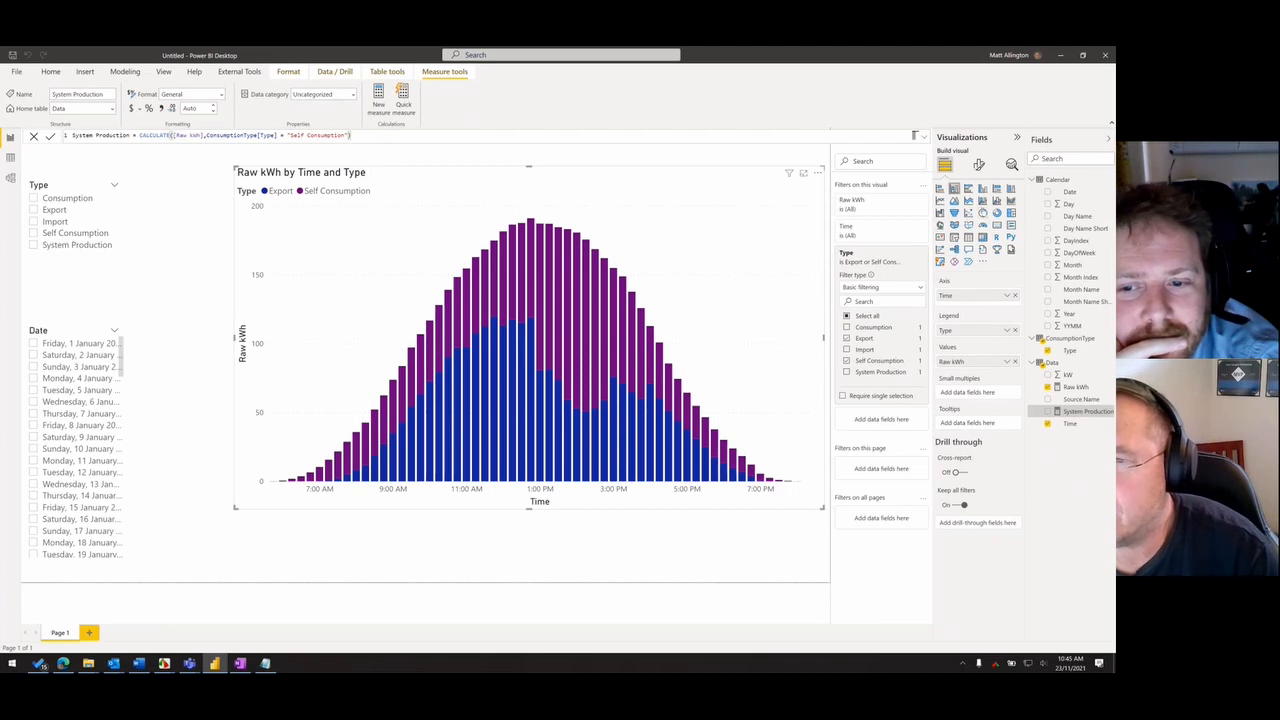
pyautogui.click(983, 200)
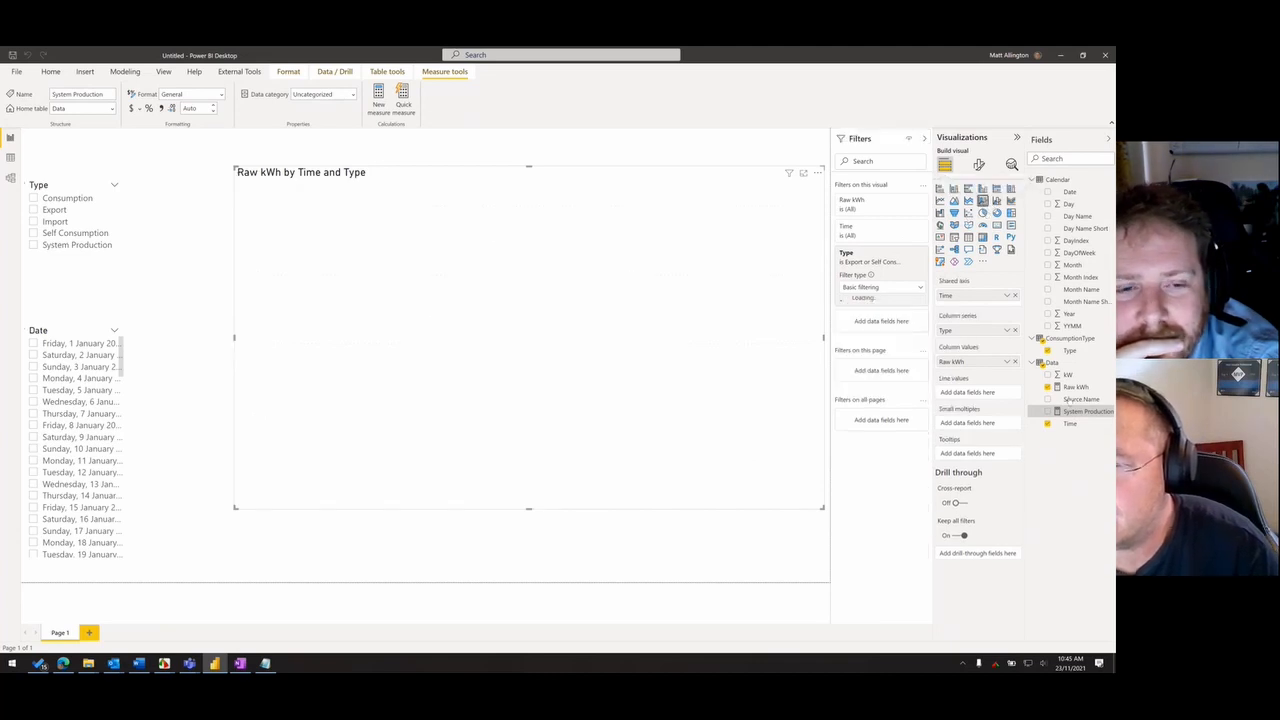
pyautogui.moveTo(968, 395); pyautogui.dragTo(968, 393)
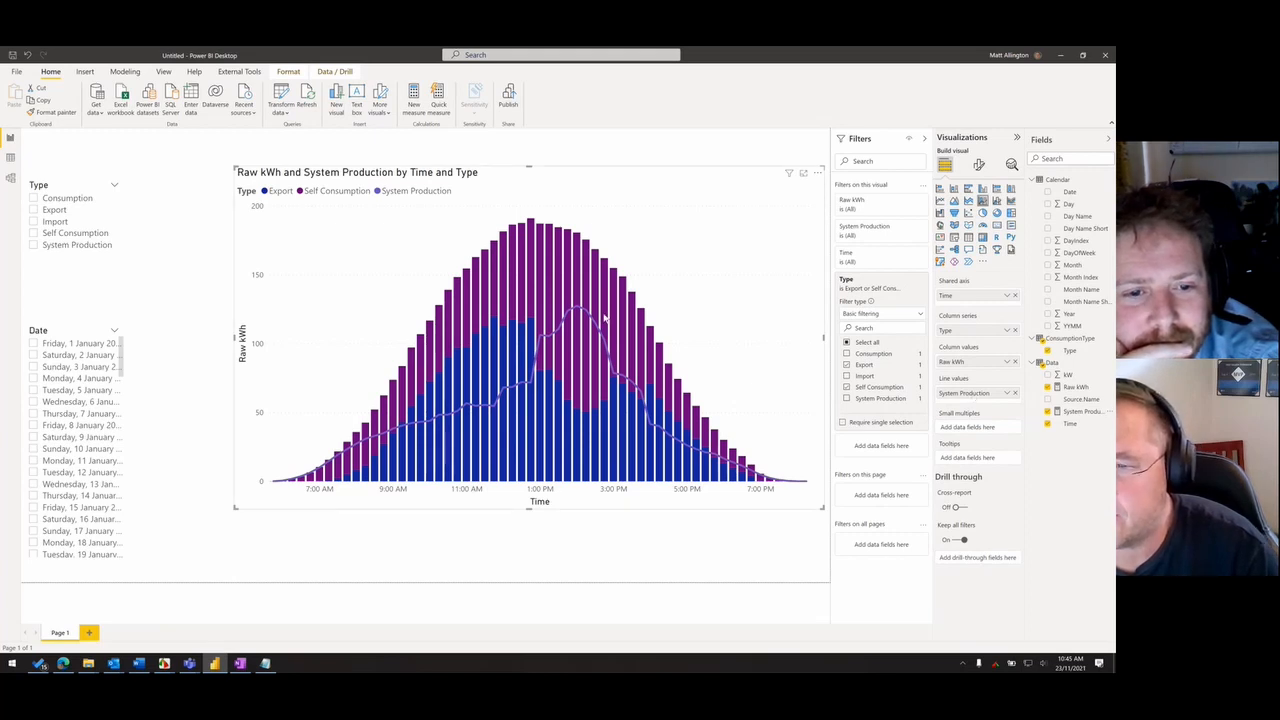
pyautogui.moveTo(673, 419)
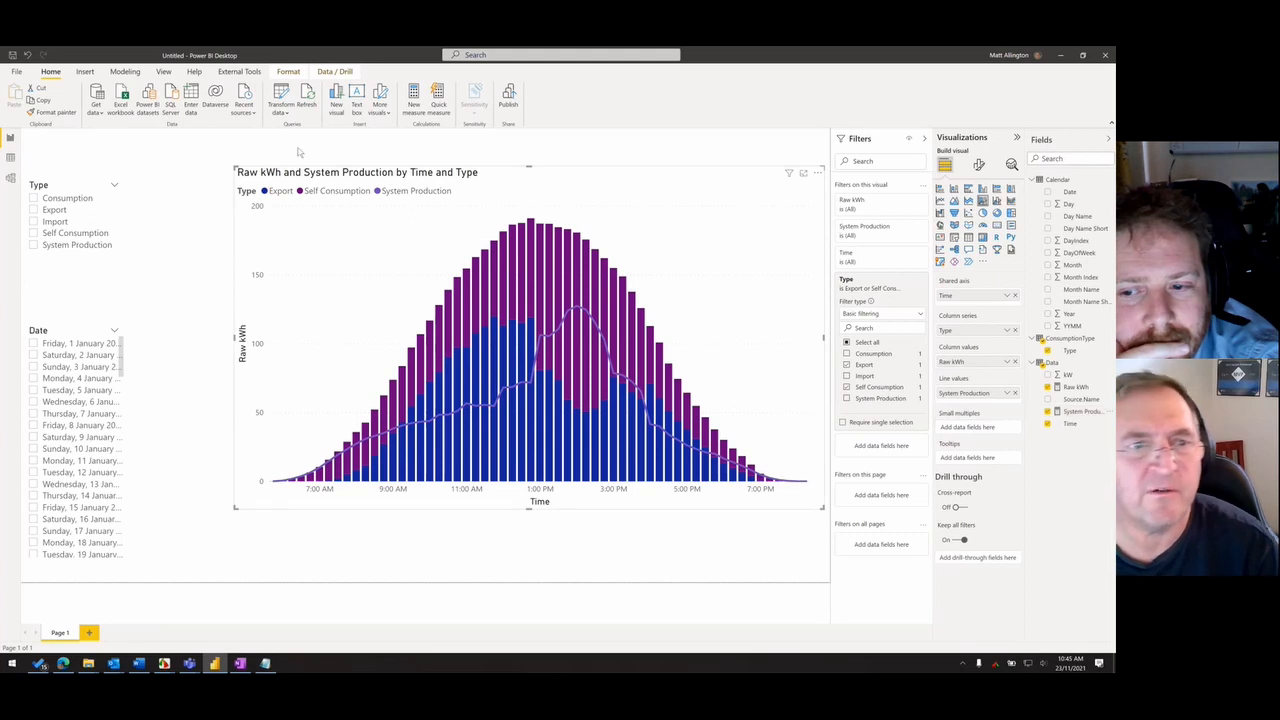
# - Change the filter value in the System Production measure's formula to "System Production" and commit the formula
pyautogui.click(1080, 411)
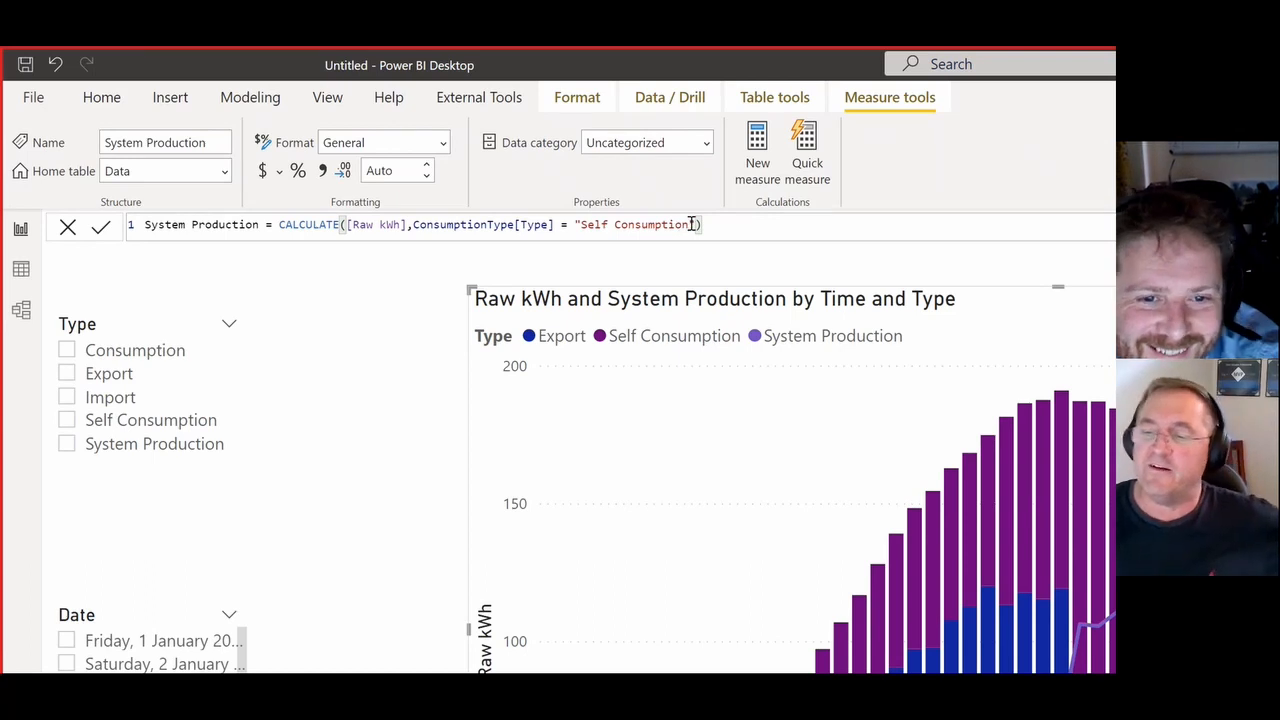
pyautogui.doubleClick(605, 222)
pyautogui.write('Syste')
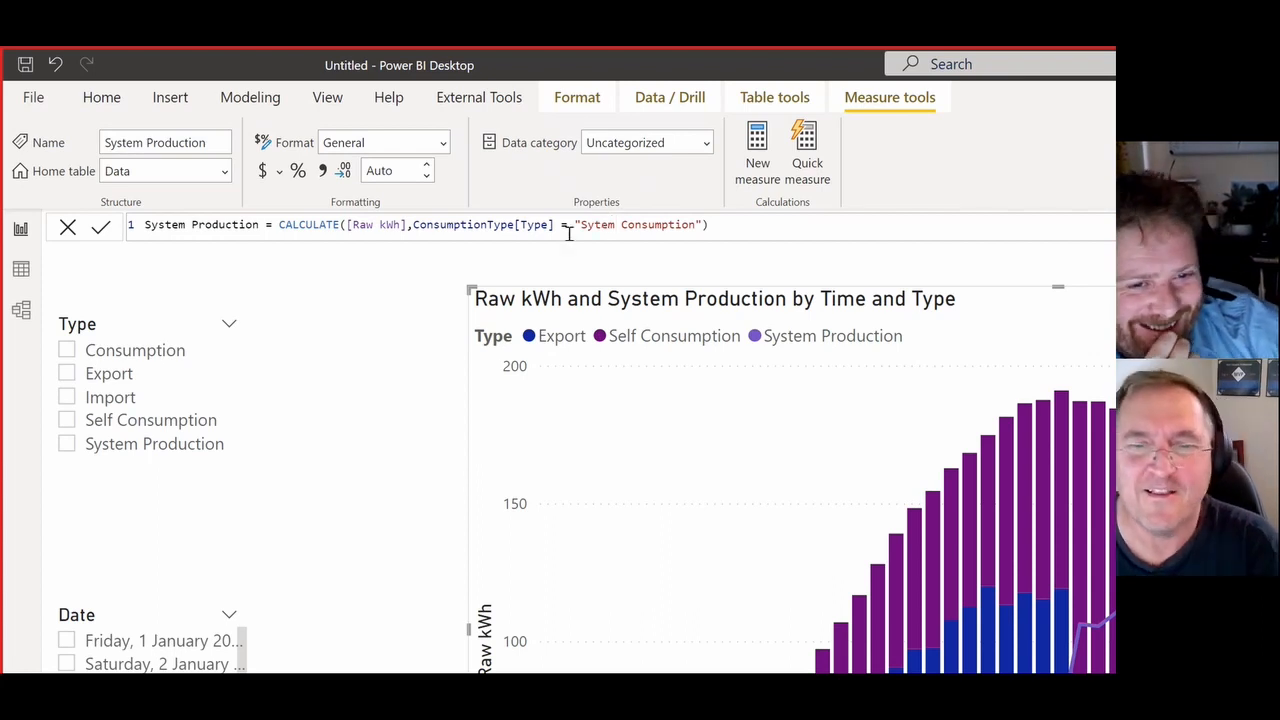
pyautogui.click(589, 224)
pyautogui.write('s')
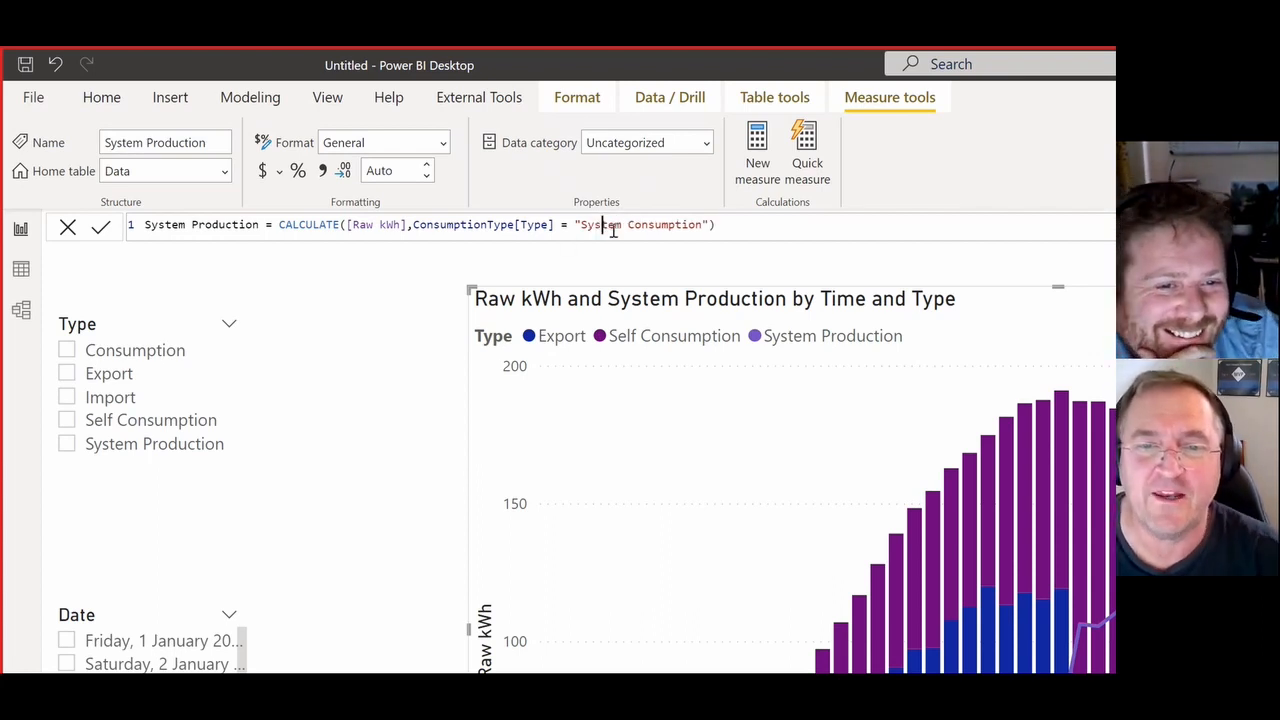
pyautogui.click(865, 224)
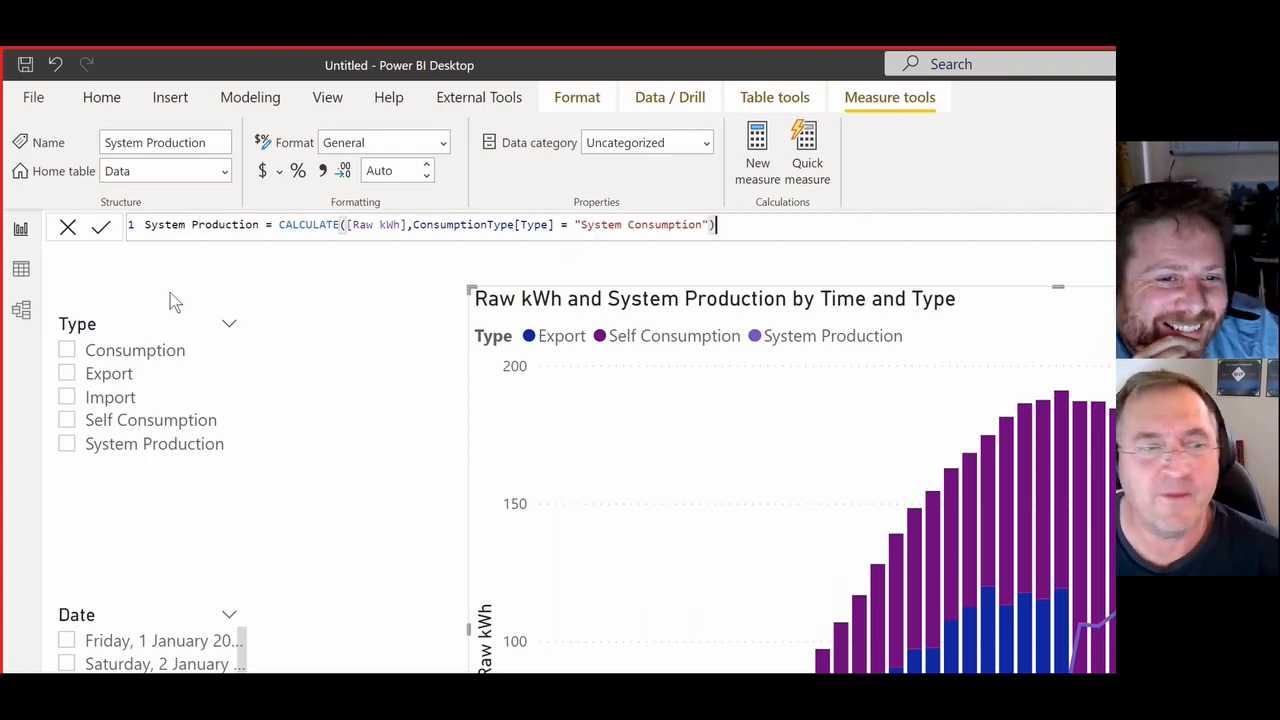
pyautogui.click(110, 229)
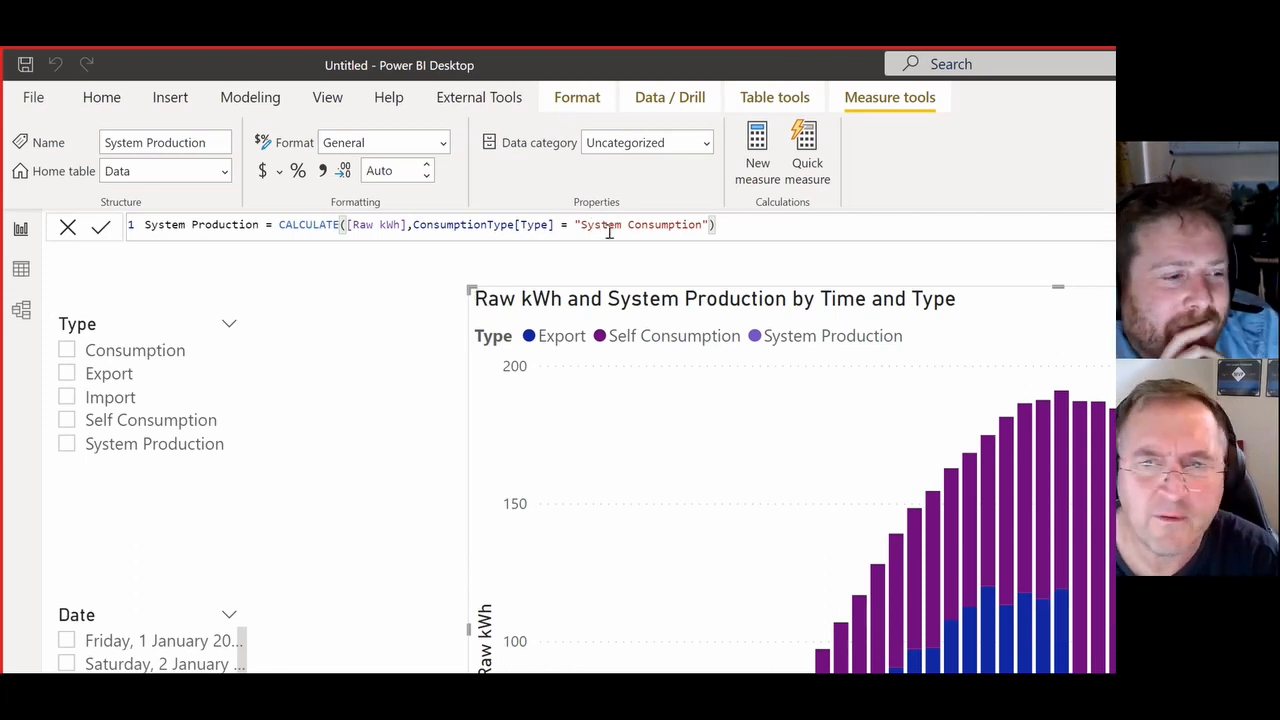
pyautogui.doubleClick(658, 224)
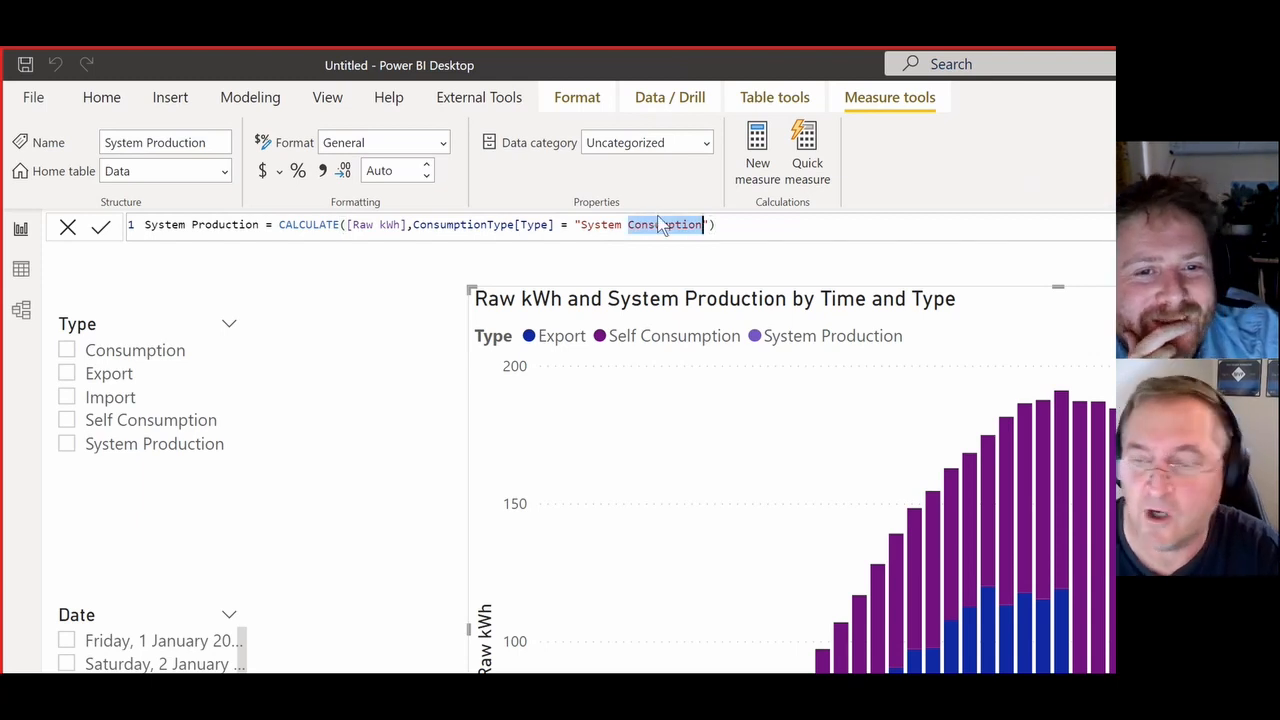
pyautogui.write('Production')
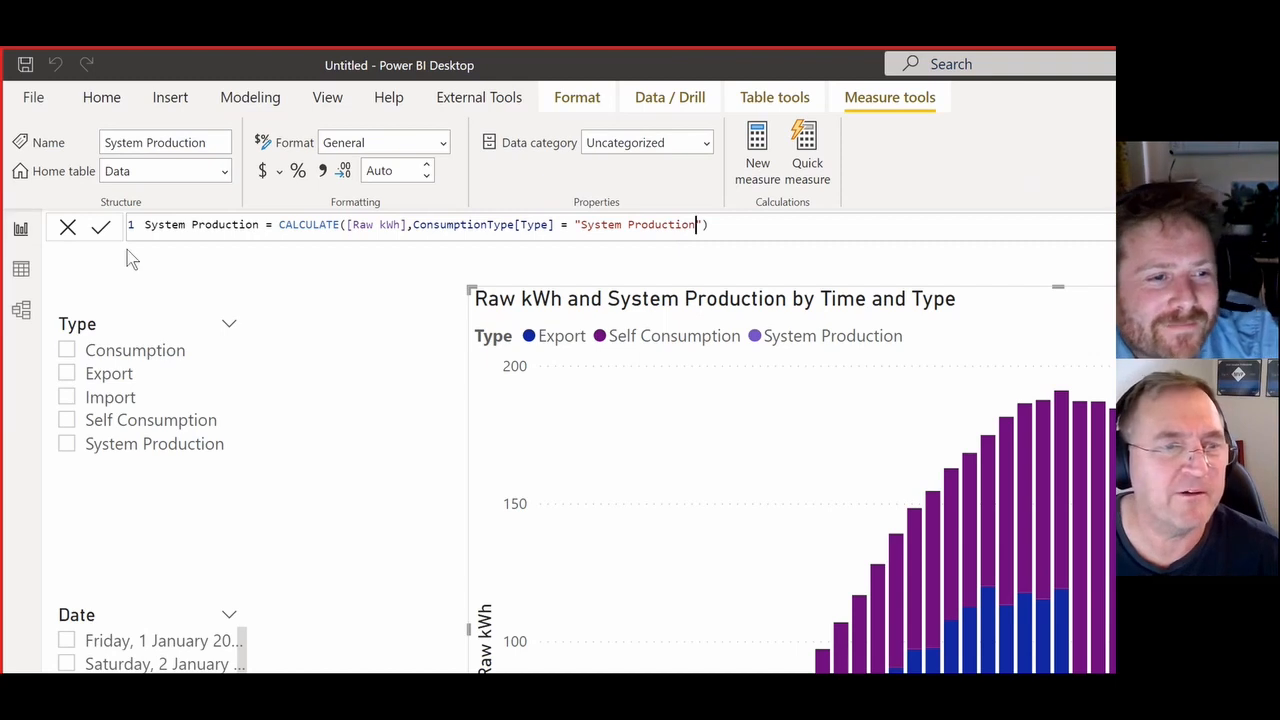
pyautogui.click(102, 227)
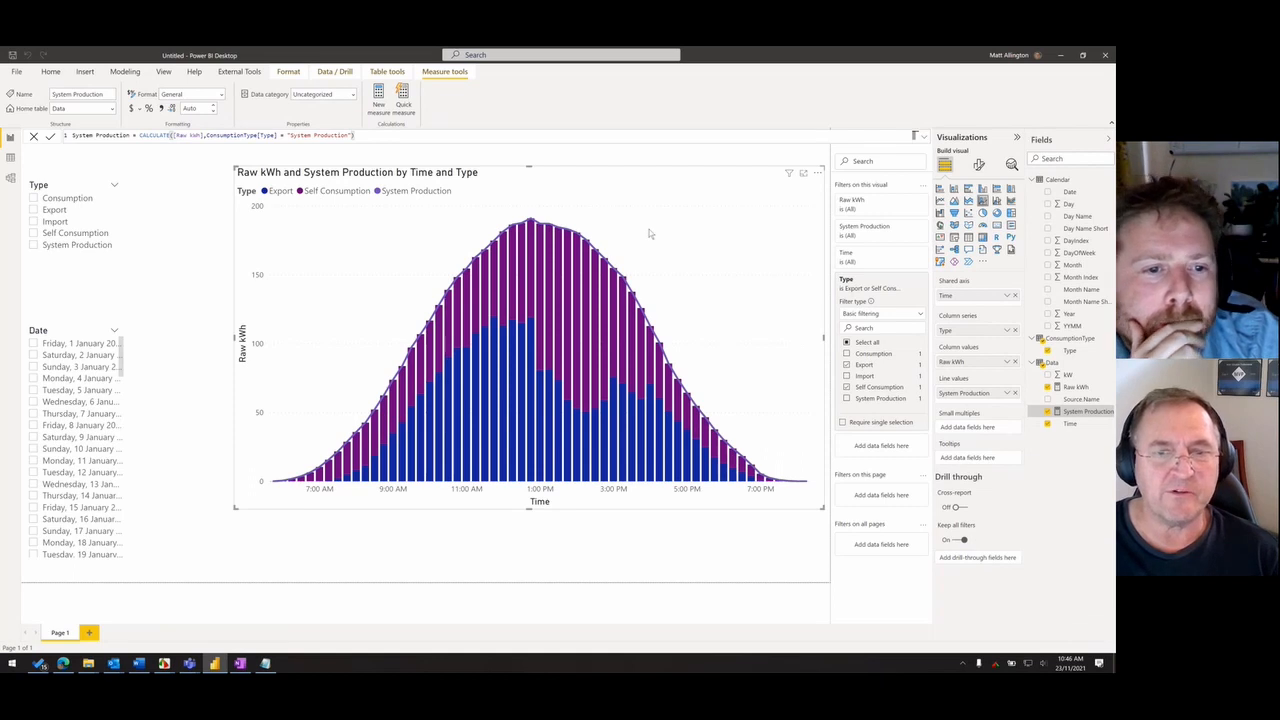
# - Nudge the chart slightly downward and try several built-in report themes, including Classic, settling on the one with blue, navy and yellow colours
pyautogui.moveTo(649, 229); pyautogui.dragTo(651, 239)
pyautogui.click(383, 73)
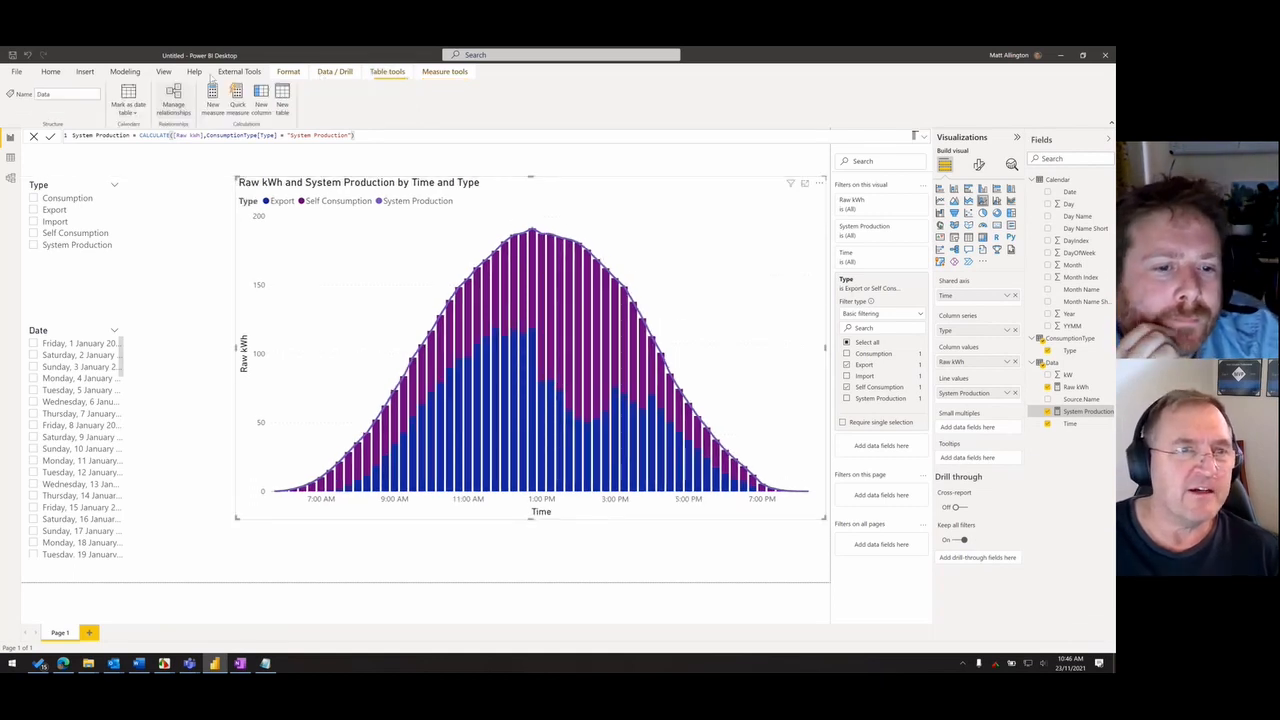
pyautogui.click(239, 72)
pyautogui.click(289, 72)
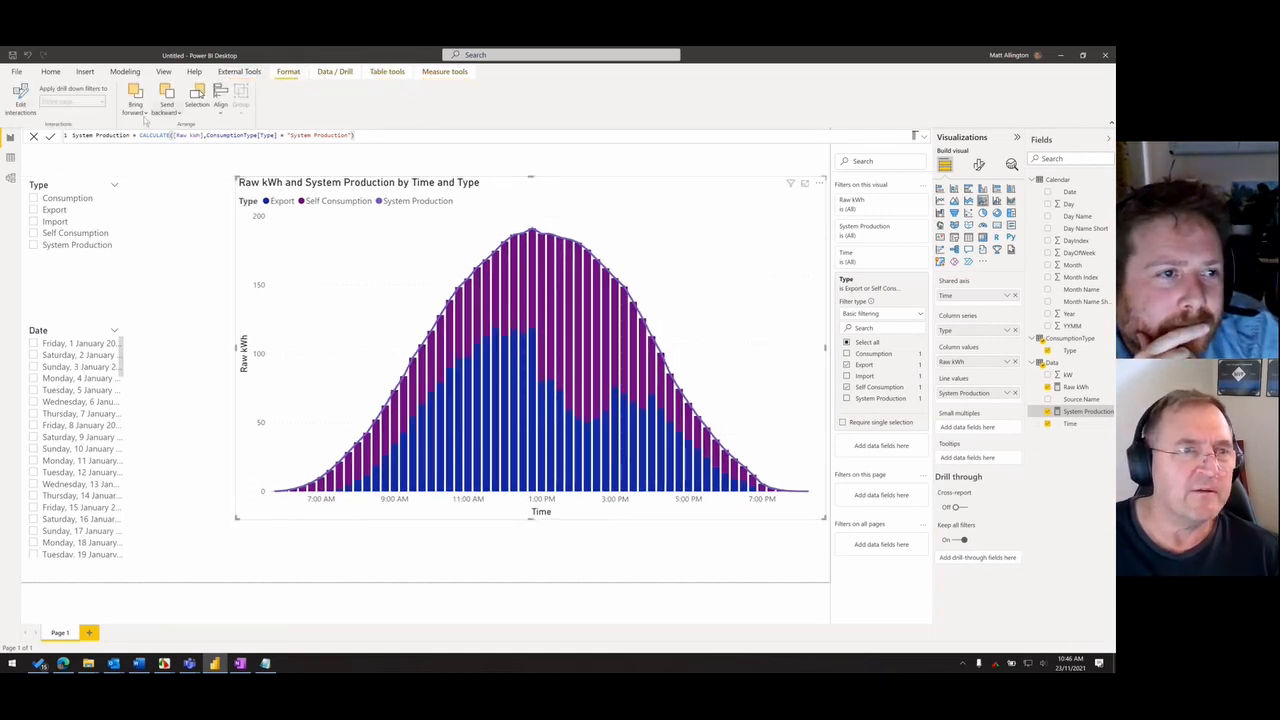
pyautogui.click(163, 72)
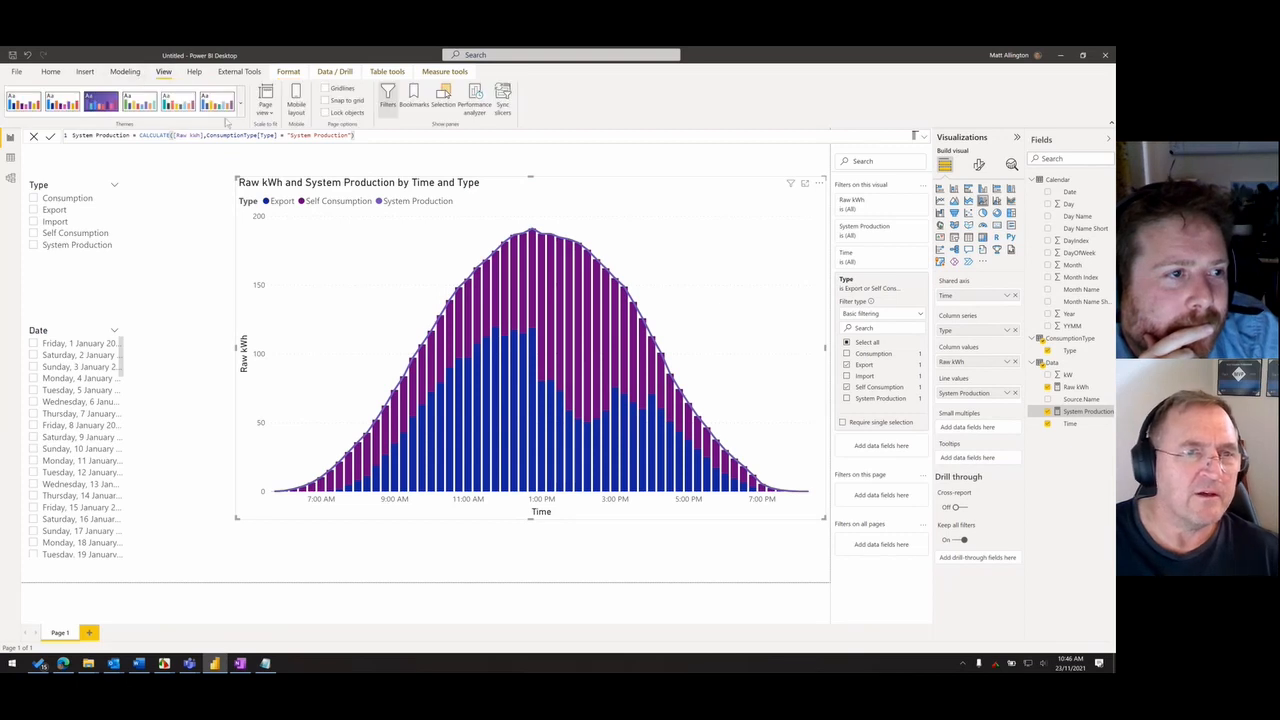
pyautogui.click(240, 104)
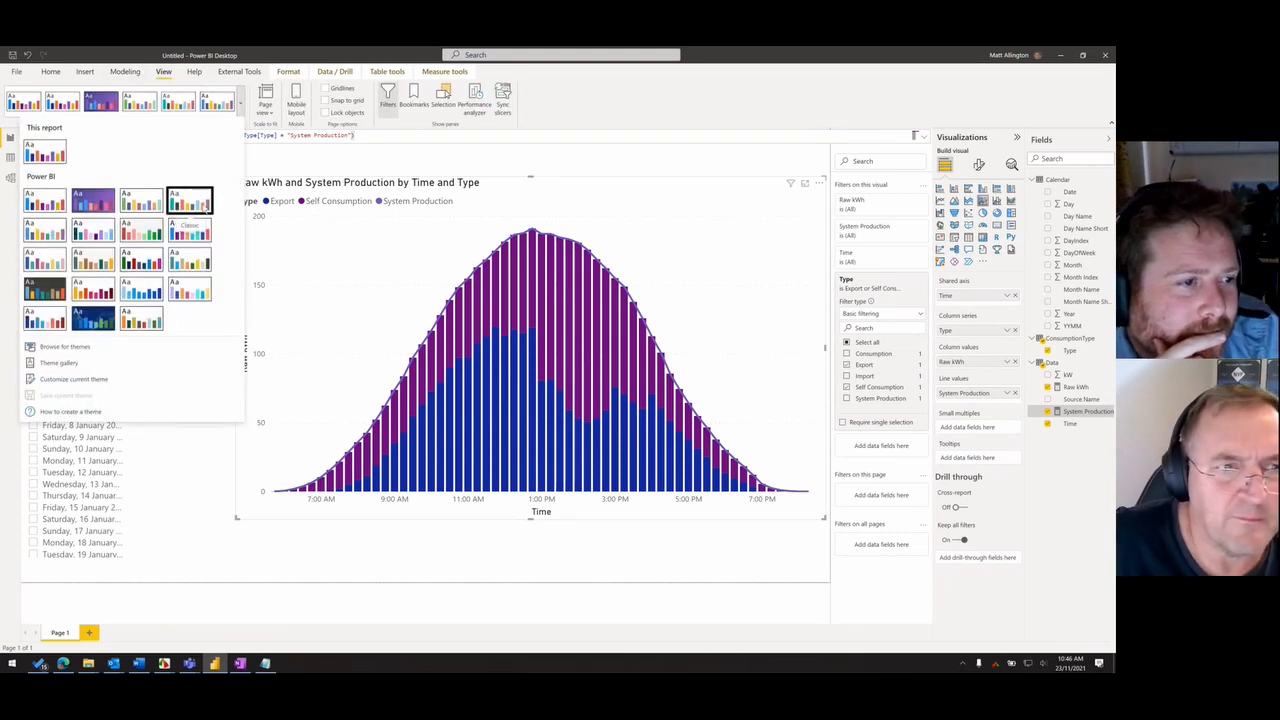
pyautogui.click(189, 203)
pyautogui.click(240, 104)
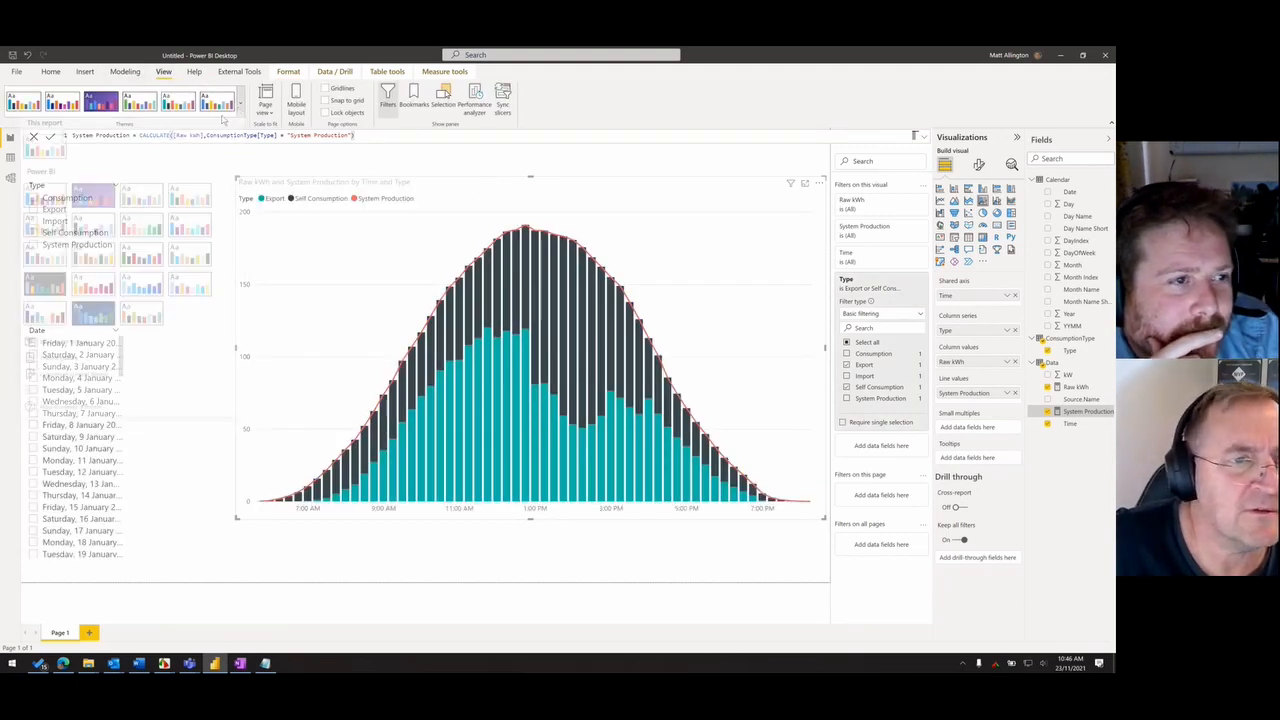
pyautogui.click(186, 243)
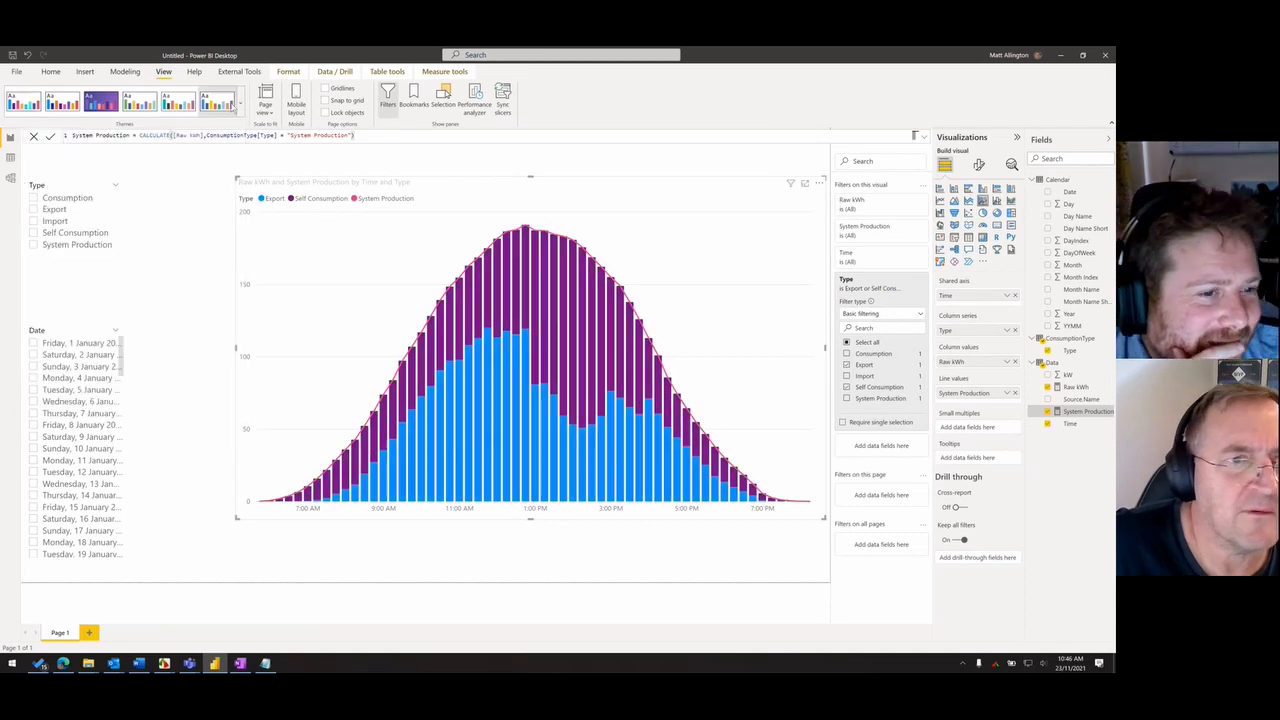
pyautogui.click(240, 104)
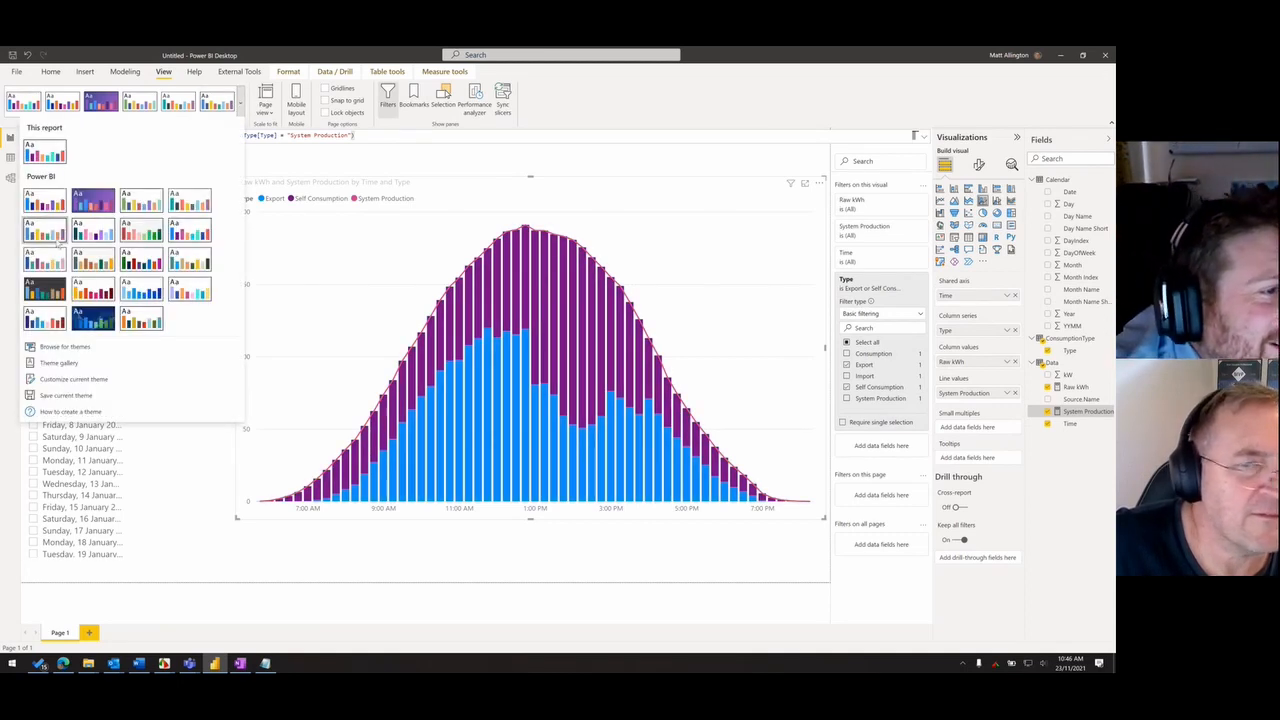
pyautogui.click(93, 318)
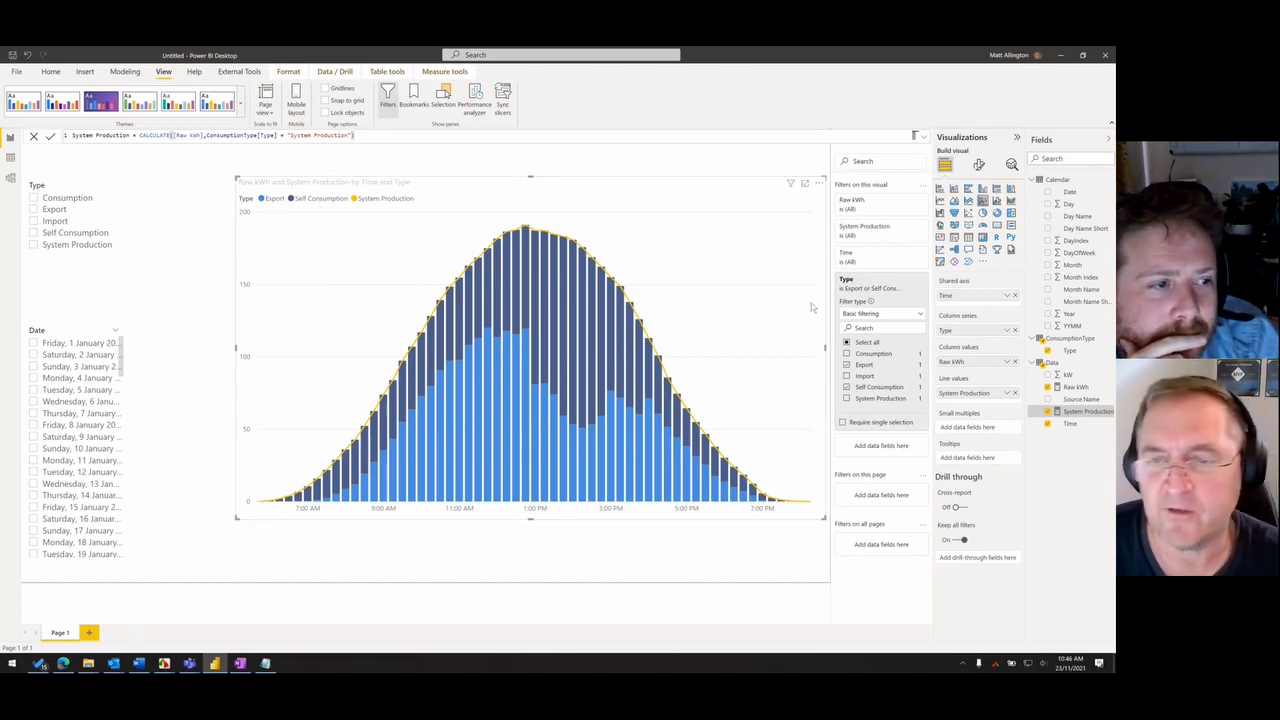
# - Include Import in the chart's Type filter and examine the stacked columns against the System Production line
pyautogui.click(847, 376)
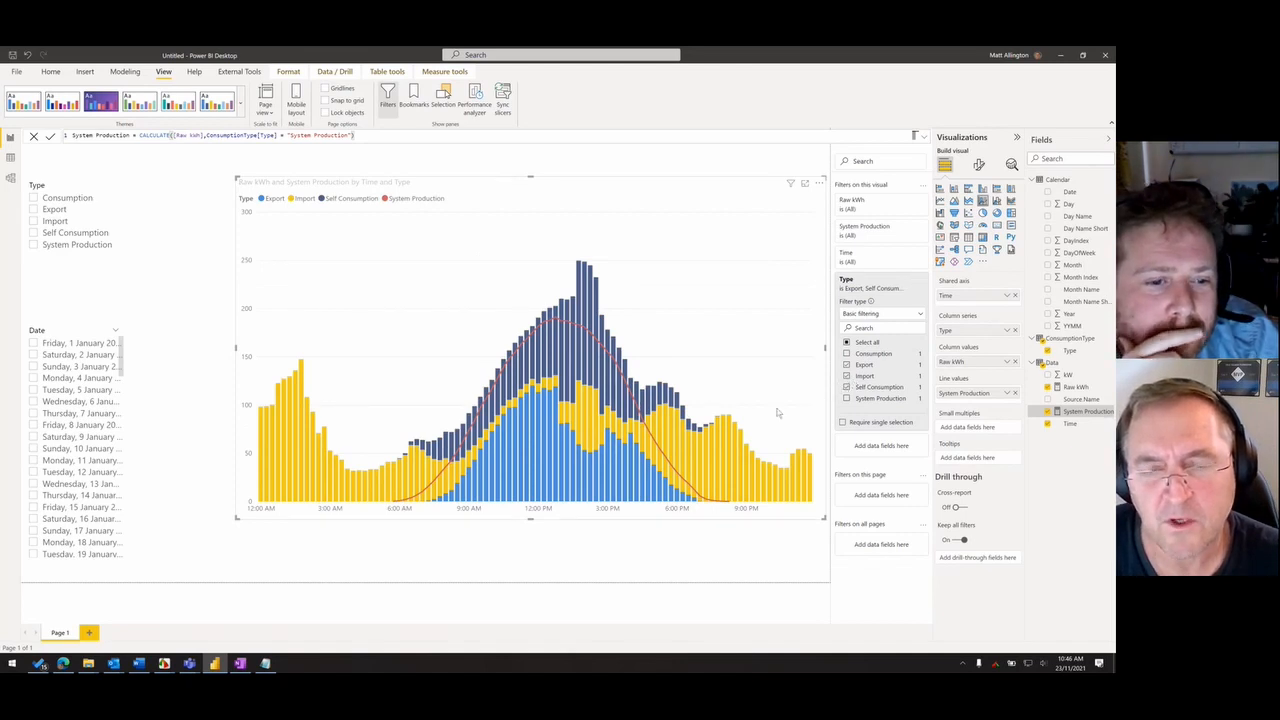
pyautogui.moveTo(683, 463)
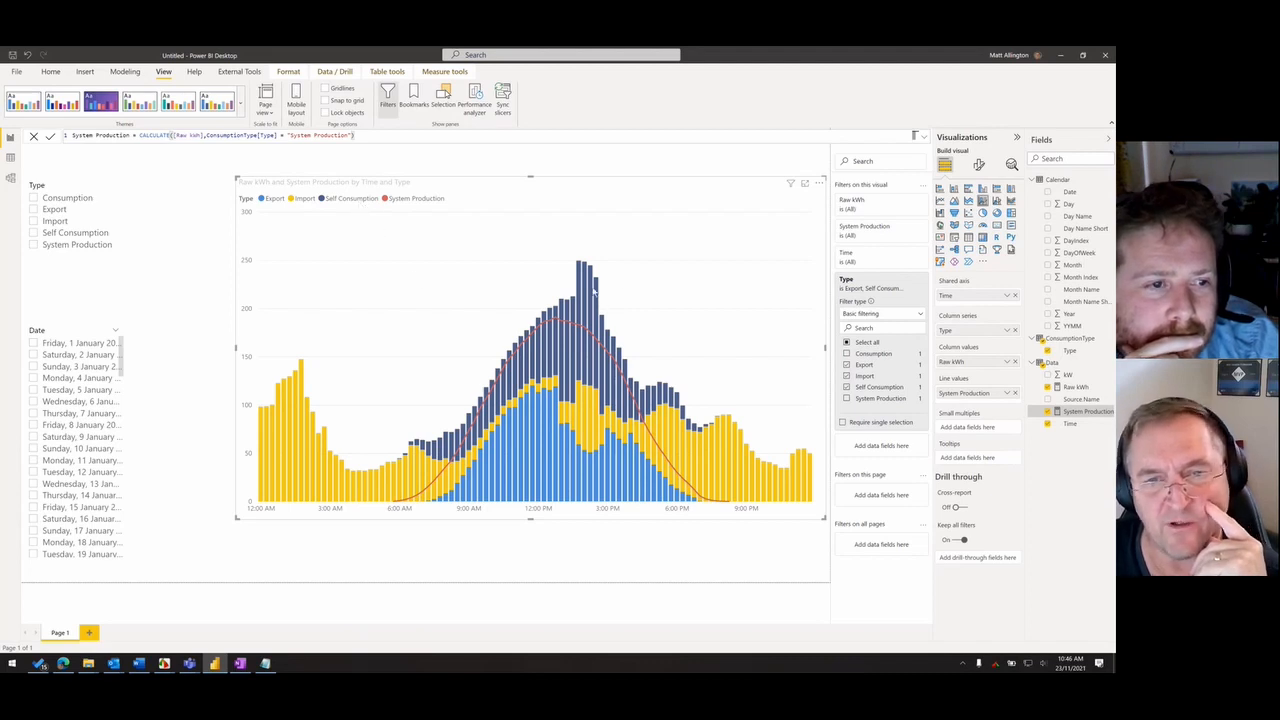
pyautogui.moveTo(596, 305)
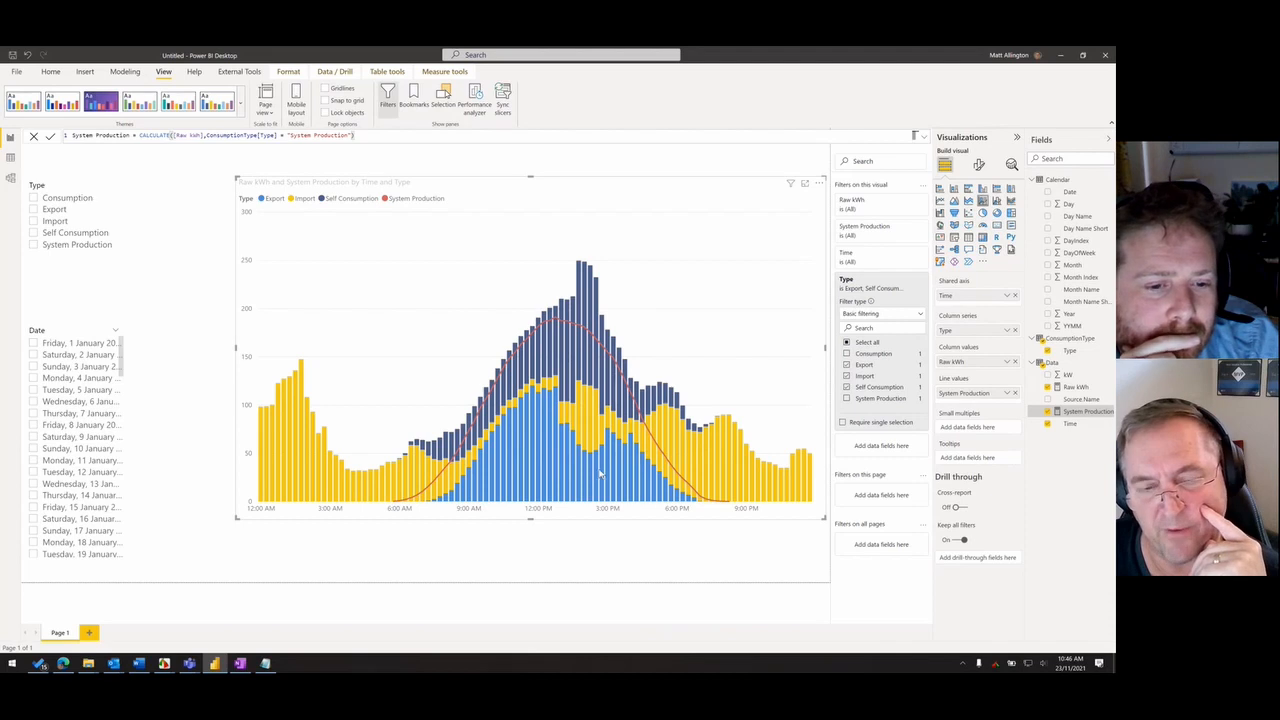
pyautogui.moveTo(451, 469)
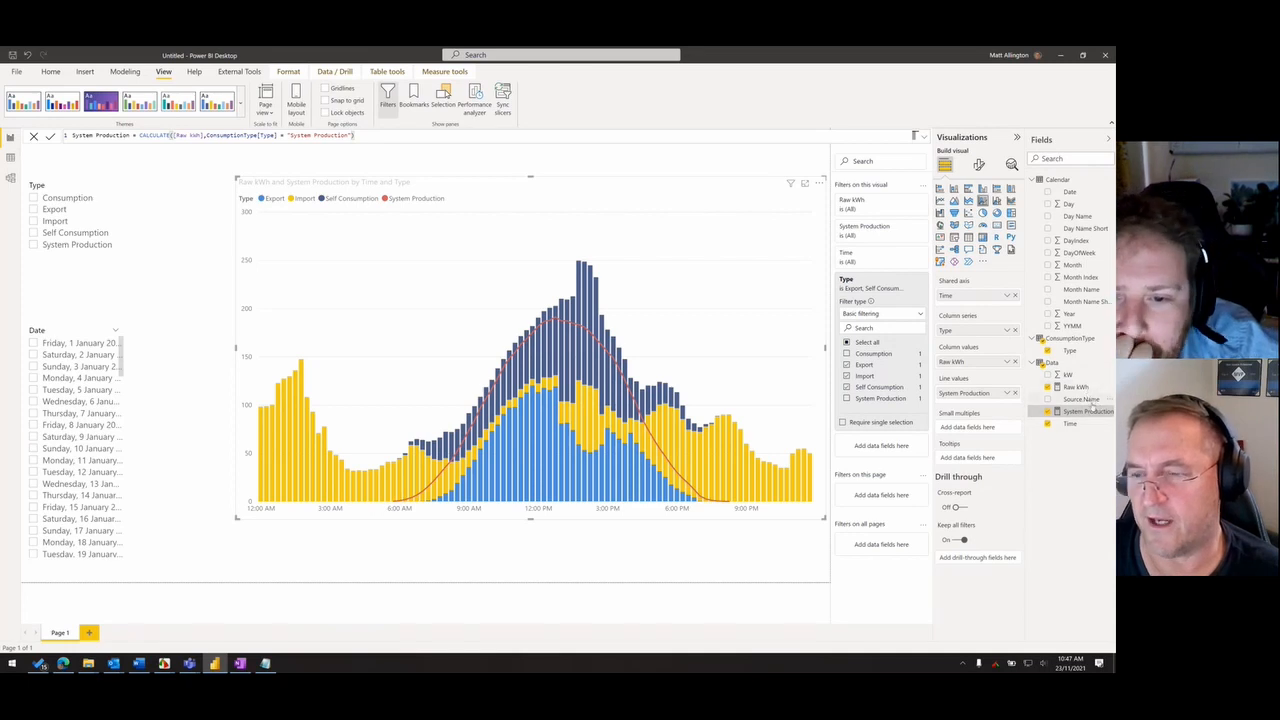
# - Open the ConsumptionType query for editing in Power Query and start adding a conditional column
pyautogui.rightClick(1075, 345)
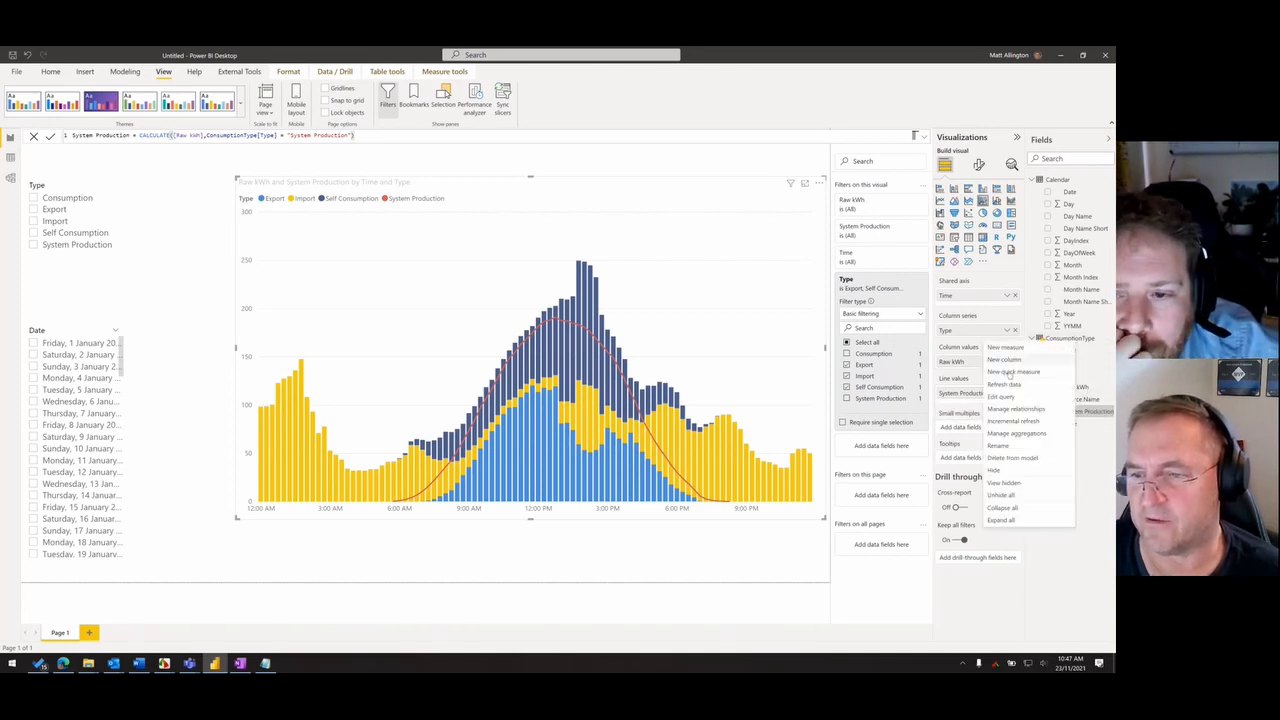
pyautogui.click(1006, 397)
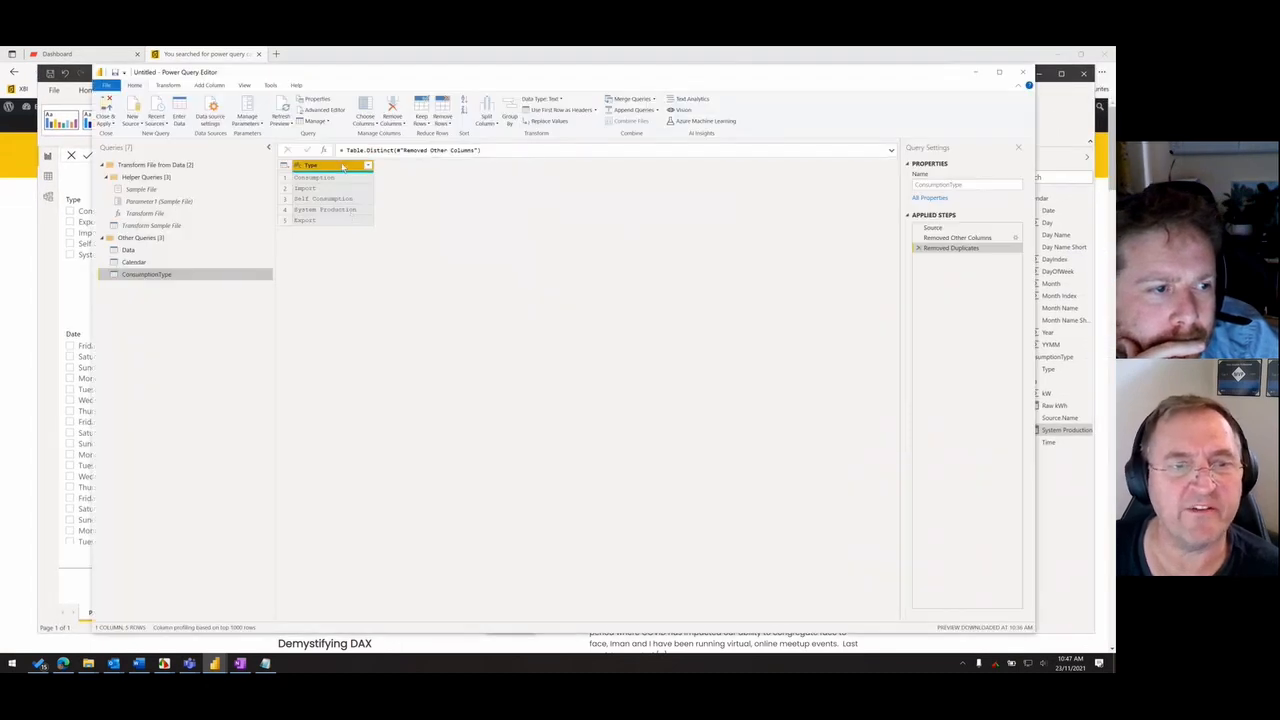
pyautogui.click(211, 86)
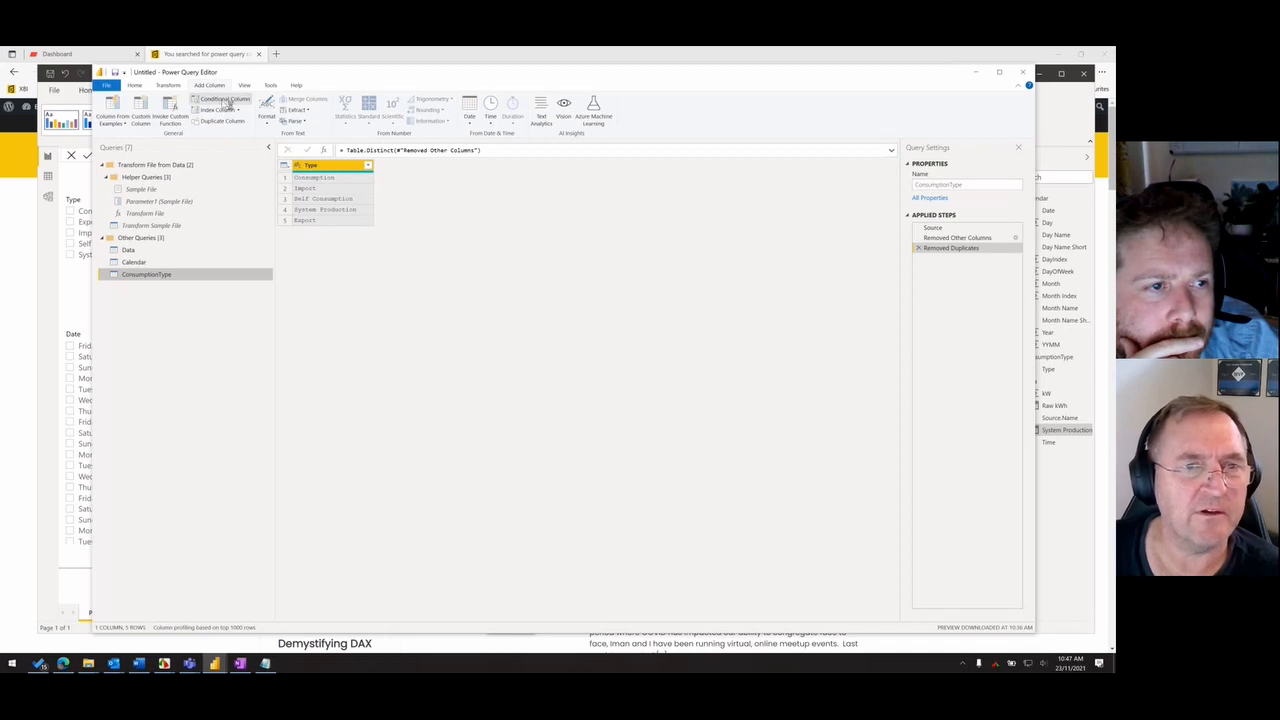
pyautogui.click(229, 103)
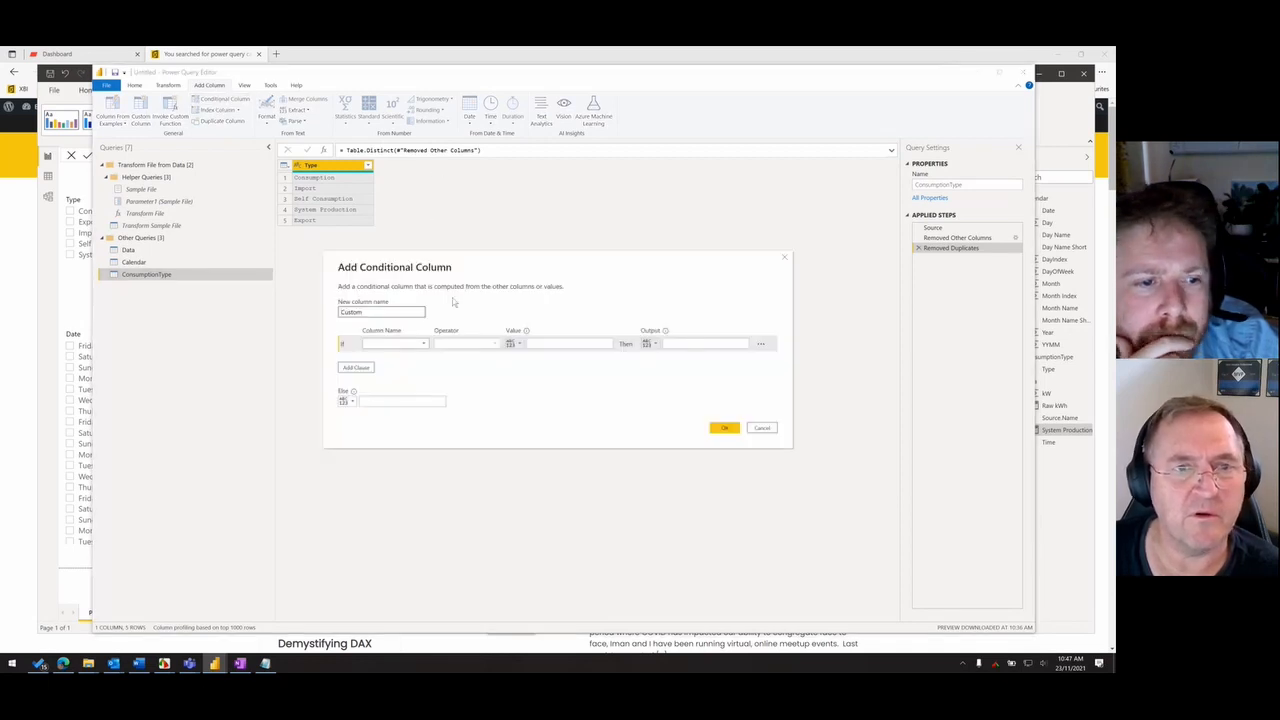
pyautogui.click(455, 62)
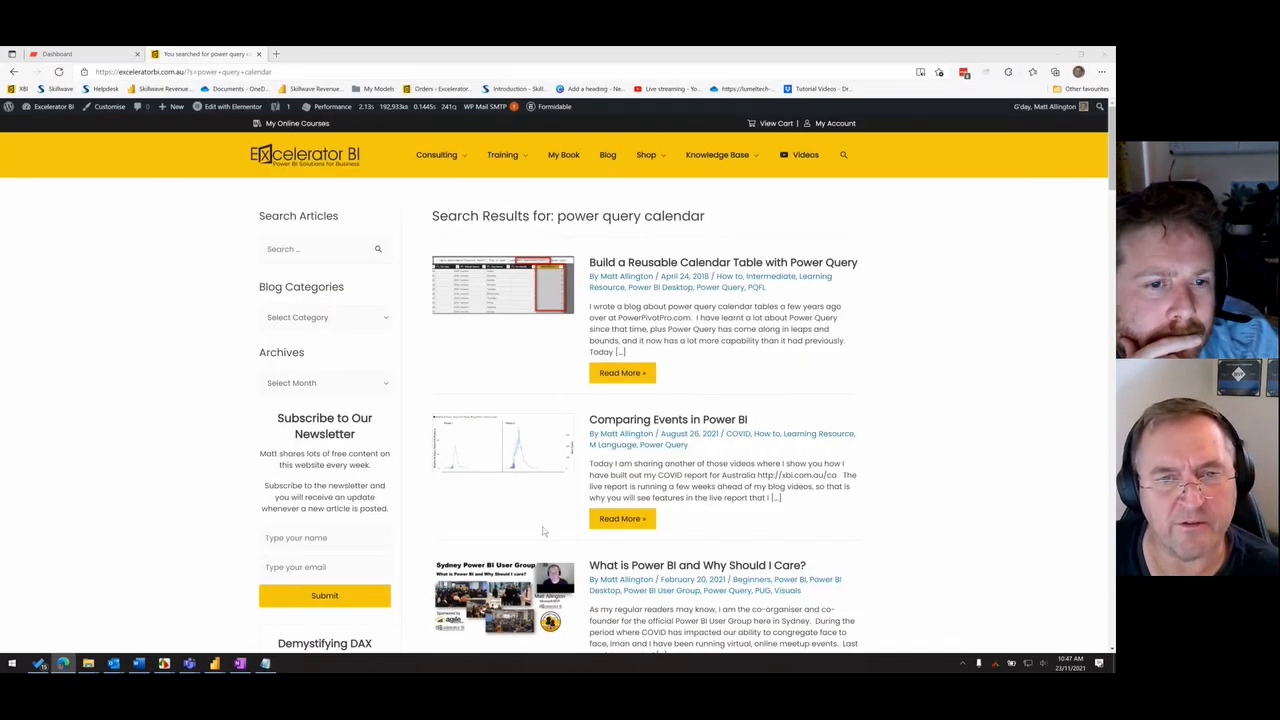
pyautogui.hotkey('alt', 'Tab')
pyautogui.hotkey('alt', 'Tab')
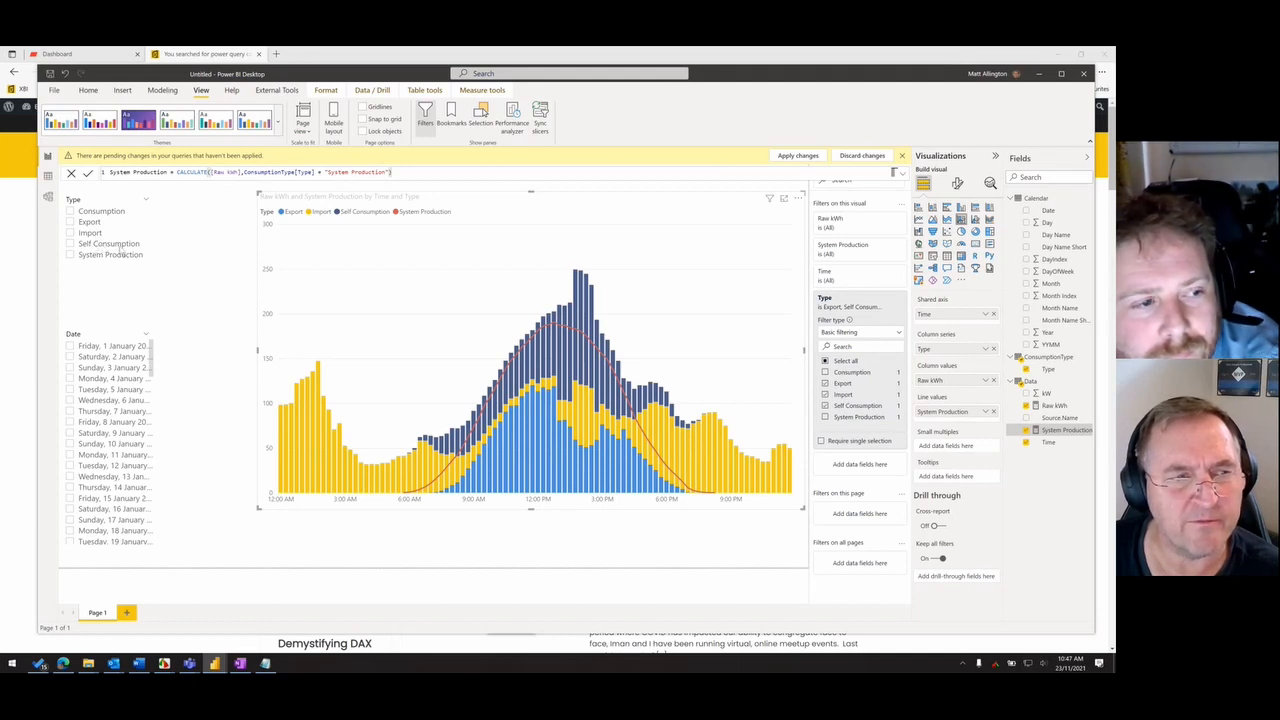
pyautogui.hotkey('alt', 'Tab')
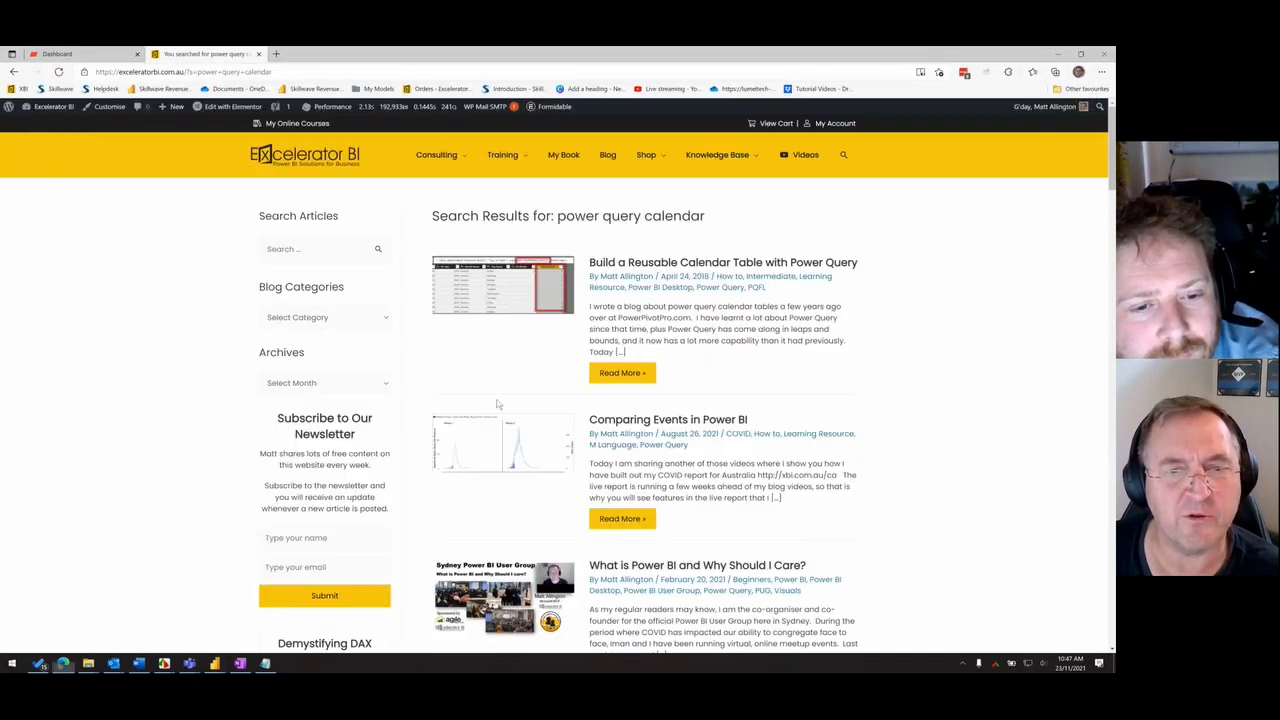
pyautogui.hotkey('alt', 'Tab')
# - Define the conditional column's first rule so that Type equals Self Consumption outputs 1
pyautogui.click(413, 344)
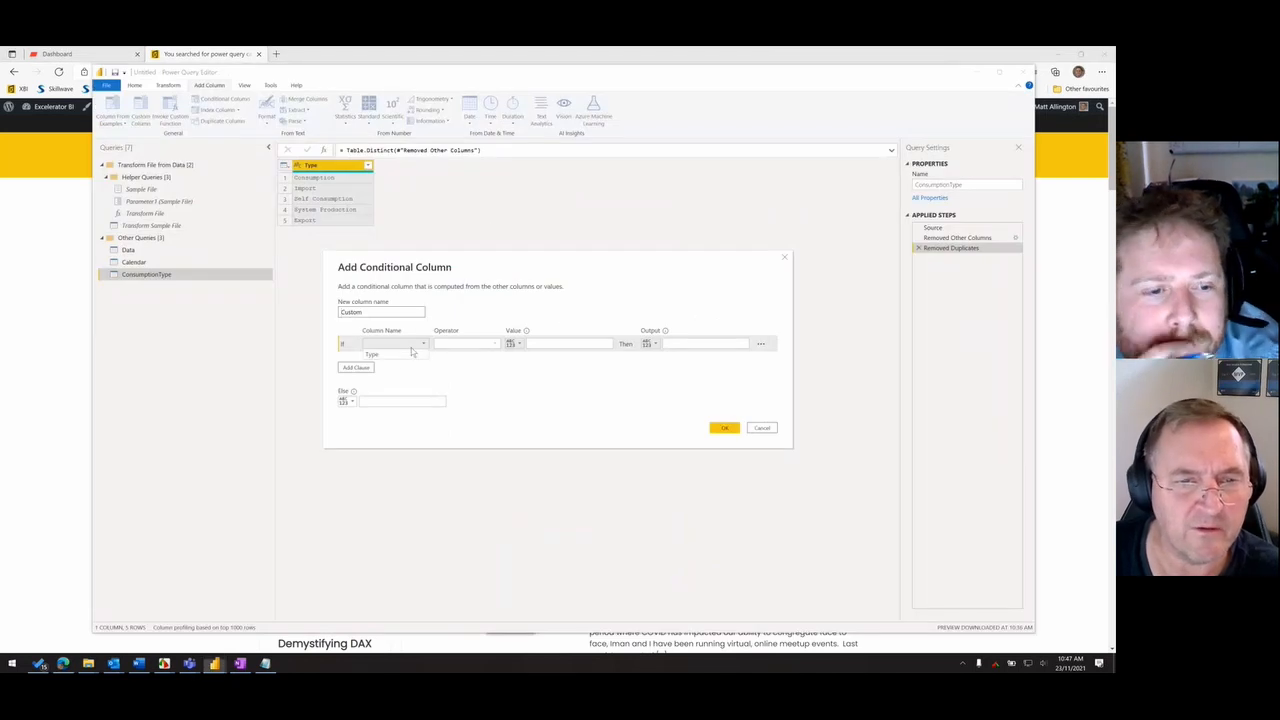
pyautogui.click(400, 355)
pyautogui.click(485, 345)
pyautogui.click(549, 342)
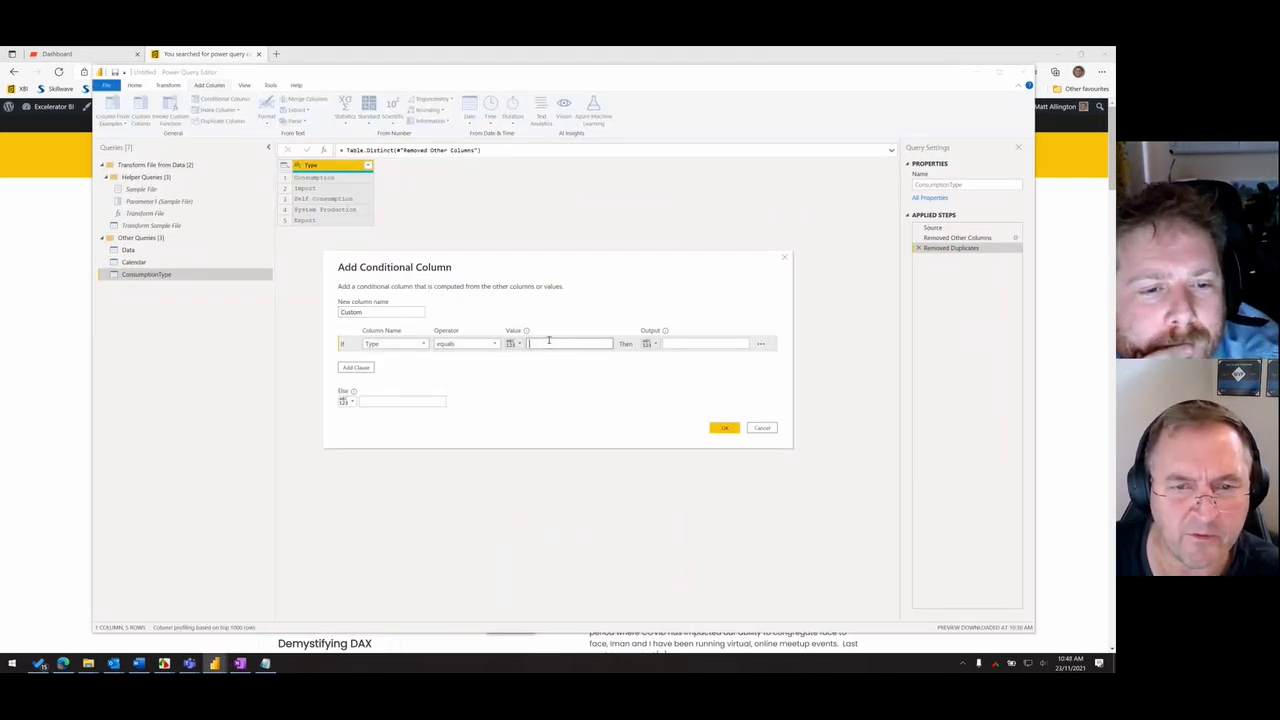
pyautogui.write('Self Con')
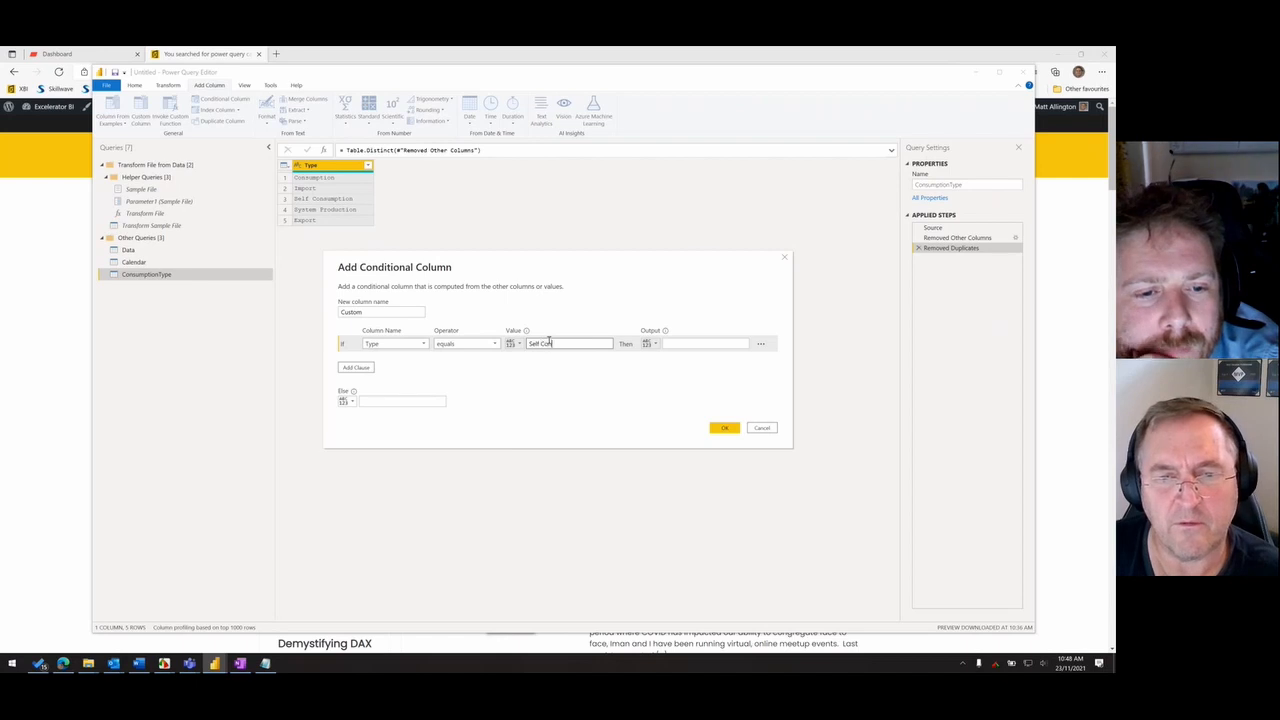
pyautogui.write('sumption')
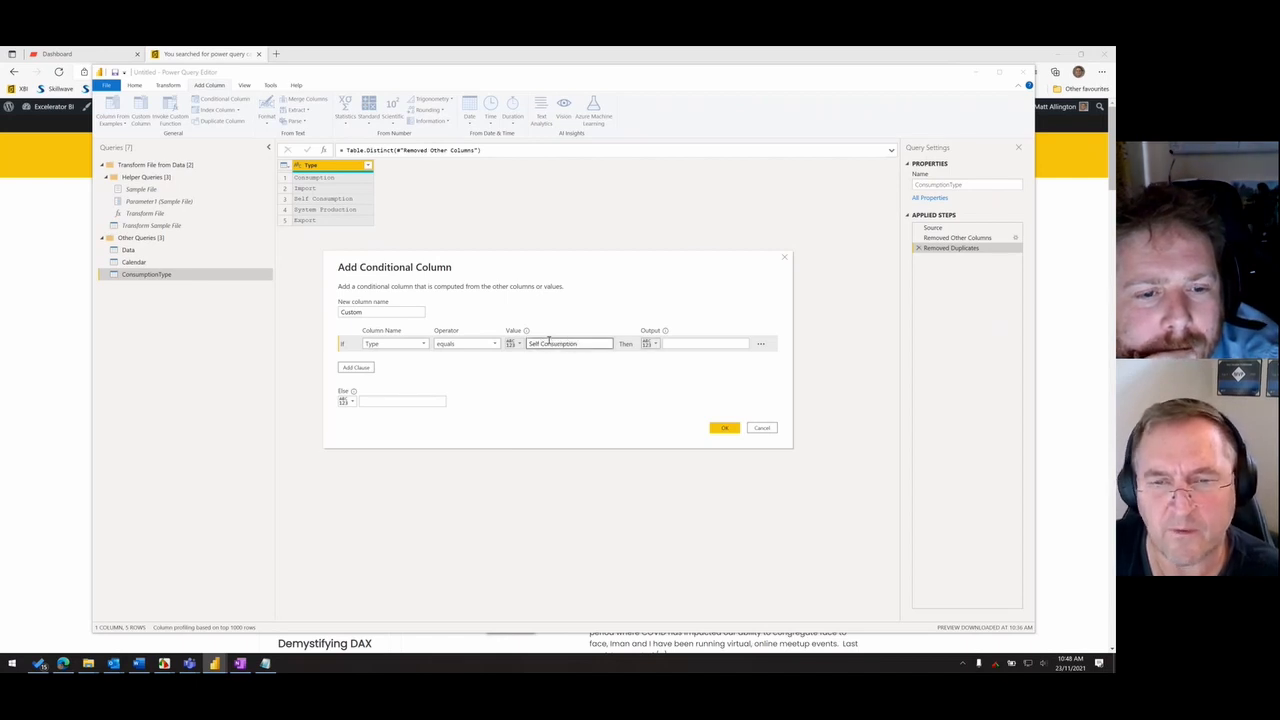
pyautogui.click(706, 343)
pyautogui.write('1')
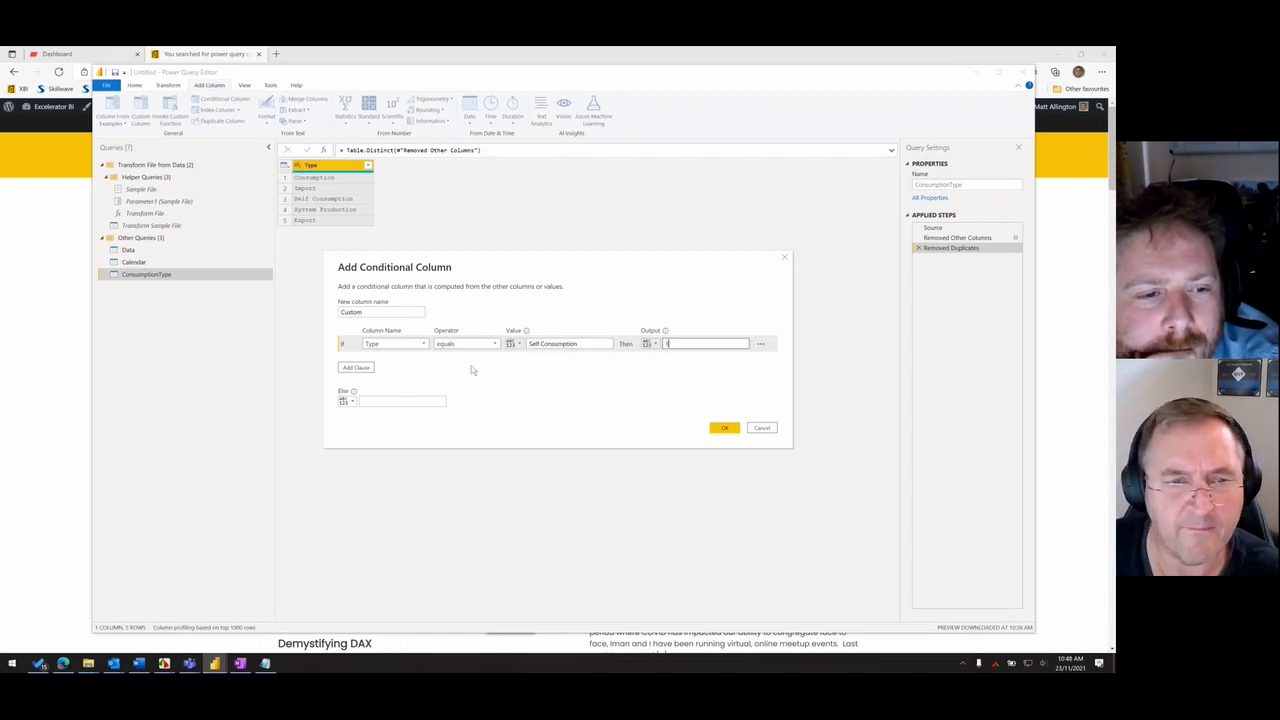
# - Add a second rule to the conditional column so that Type equals Export outputs 2
pyautogui.click(357, 368)
pyautogui.click(394, 360)
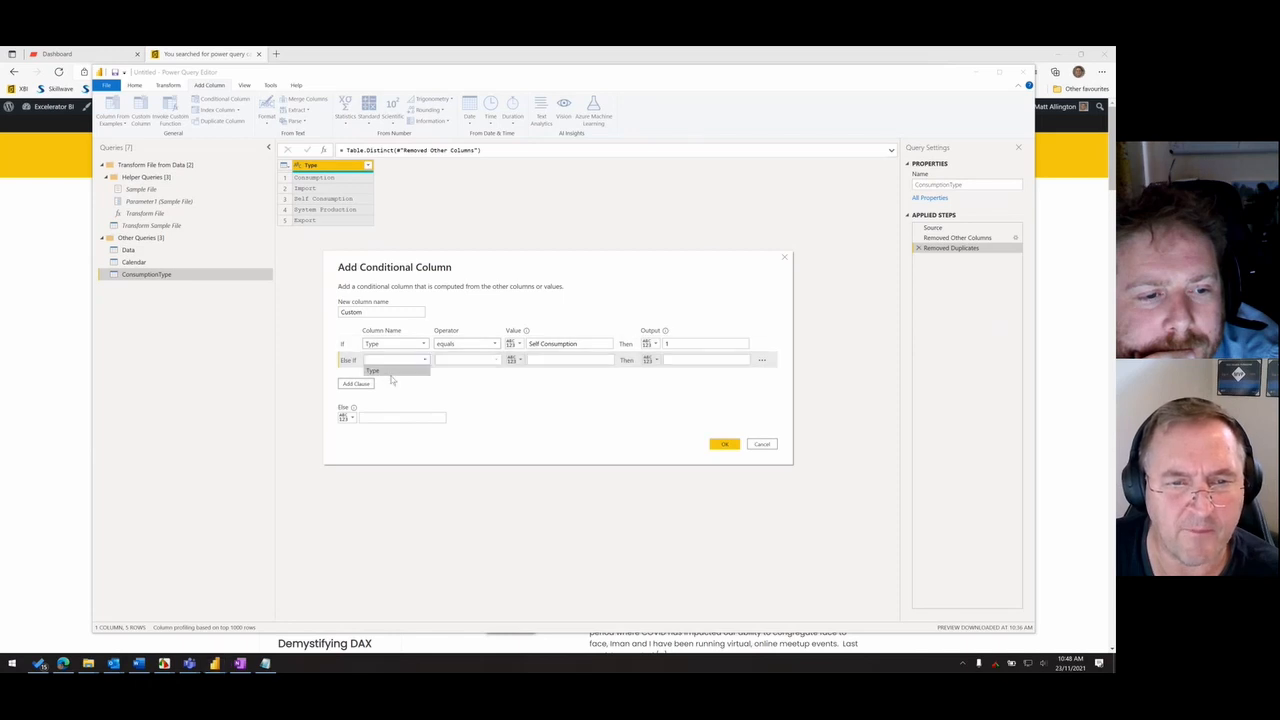
pyautogui.click(380, 370)
pyautogui.click(570, 360)
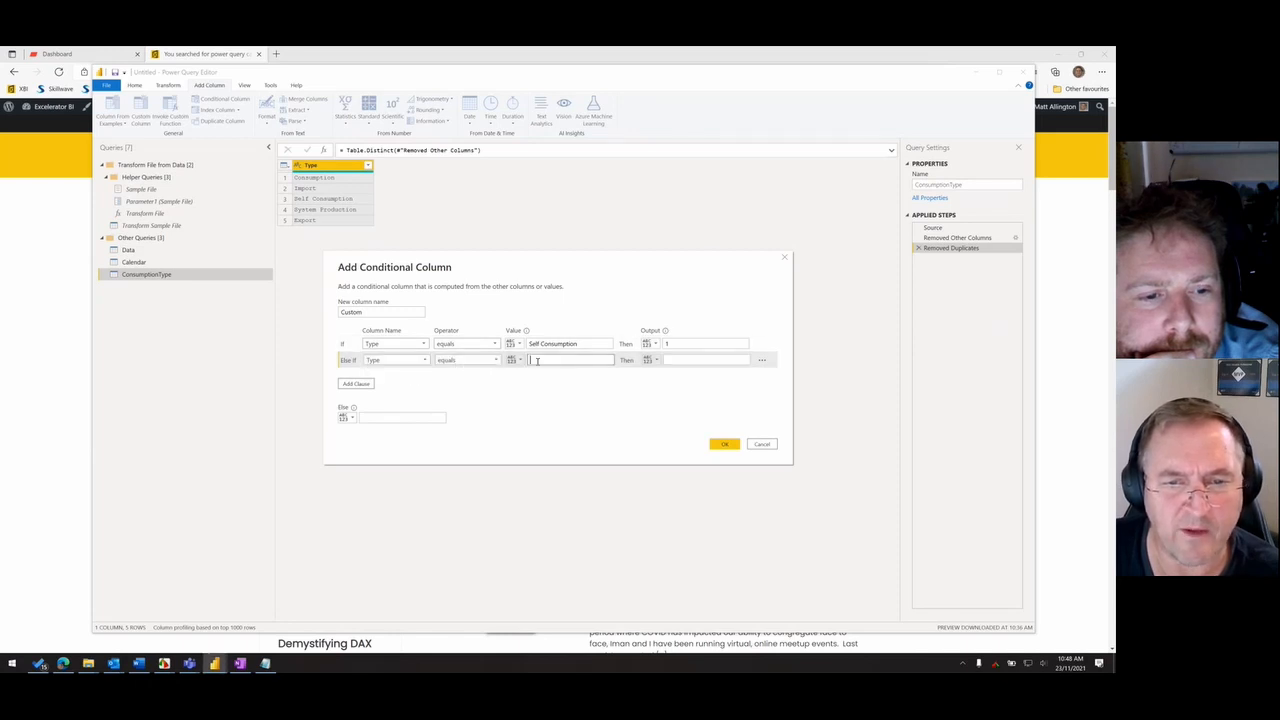
pyautogui.write('Expor')
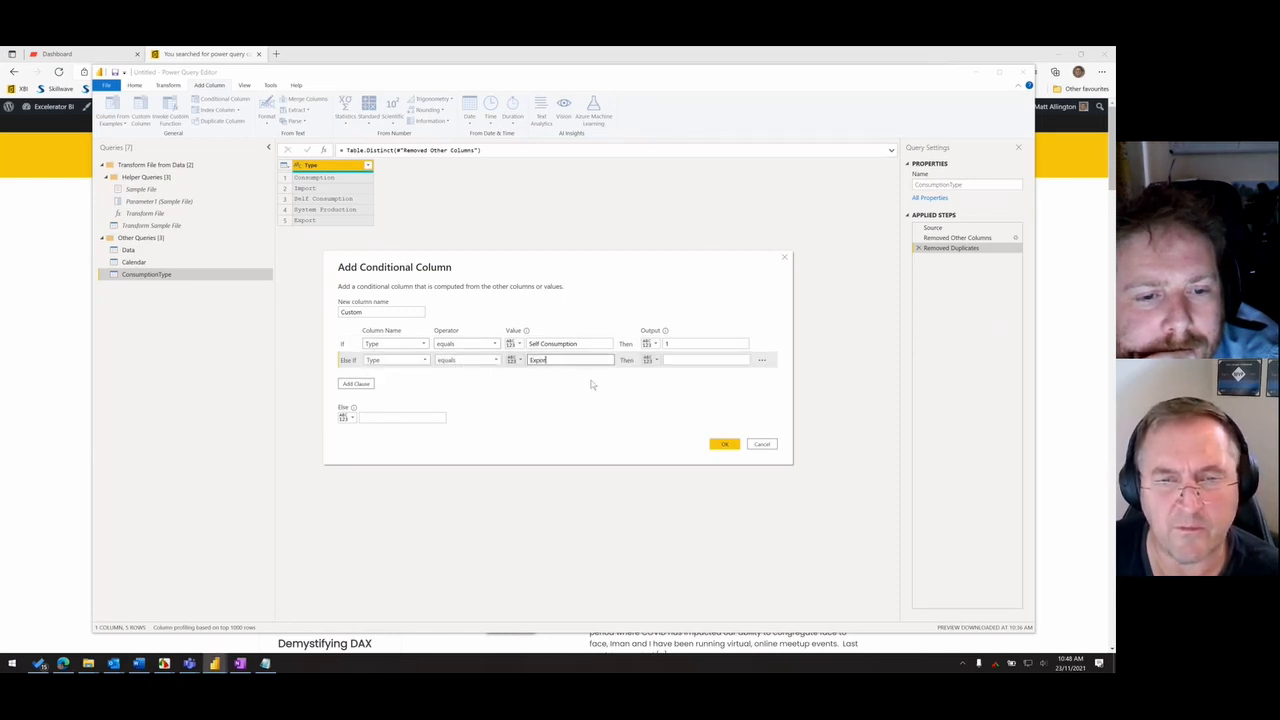
pyautogui.write('t')
pyautogui.press('Tab')
pyautogui.click(662, 364)
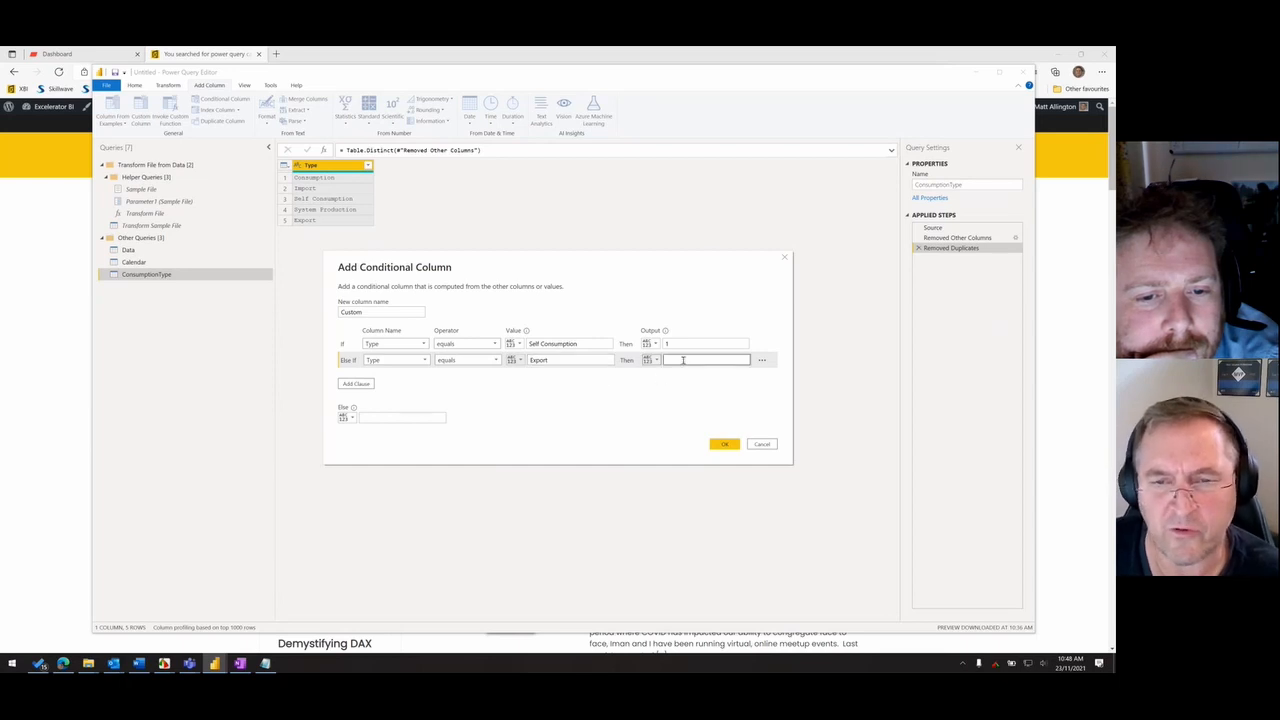
pyautogui.write('2')
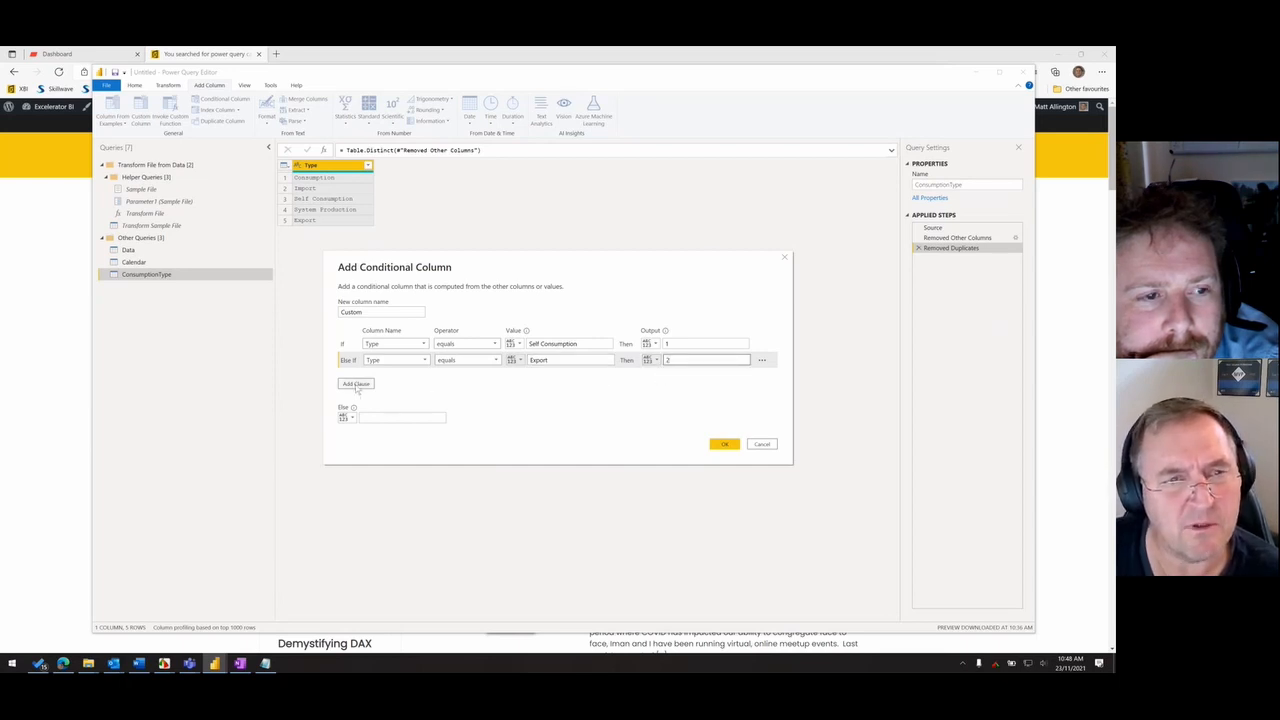
# - Add a third rule to the conditional column so that Type equals Import outputs 3
pyautogui.click(357, 385)
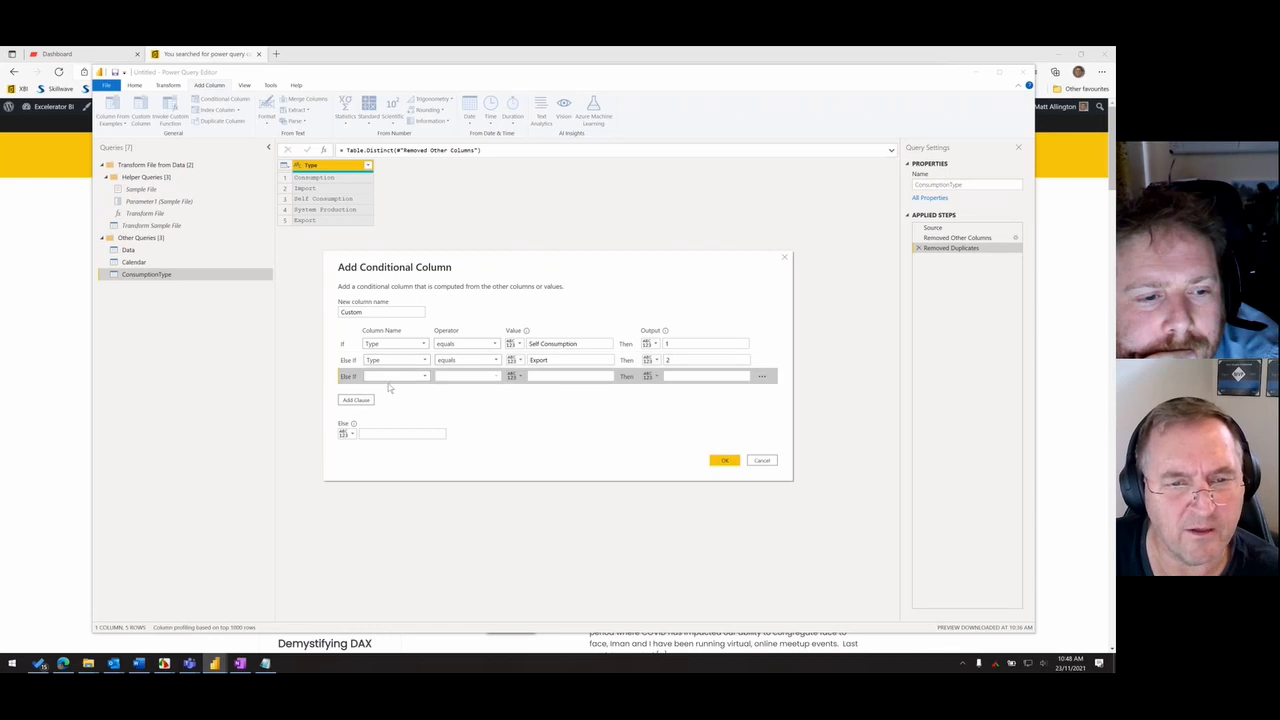
pyautogui.click(395, 376)
pyautogui.click(395, 390)
pyautogui.click(536, 375)
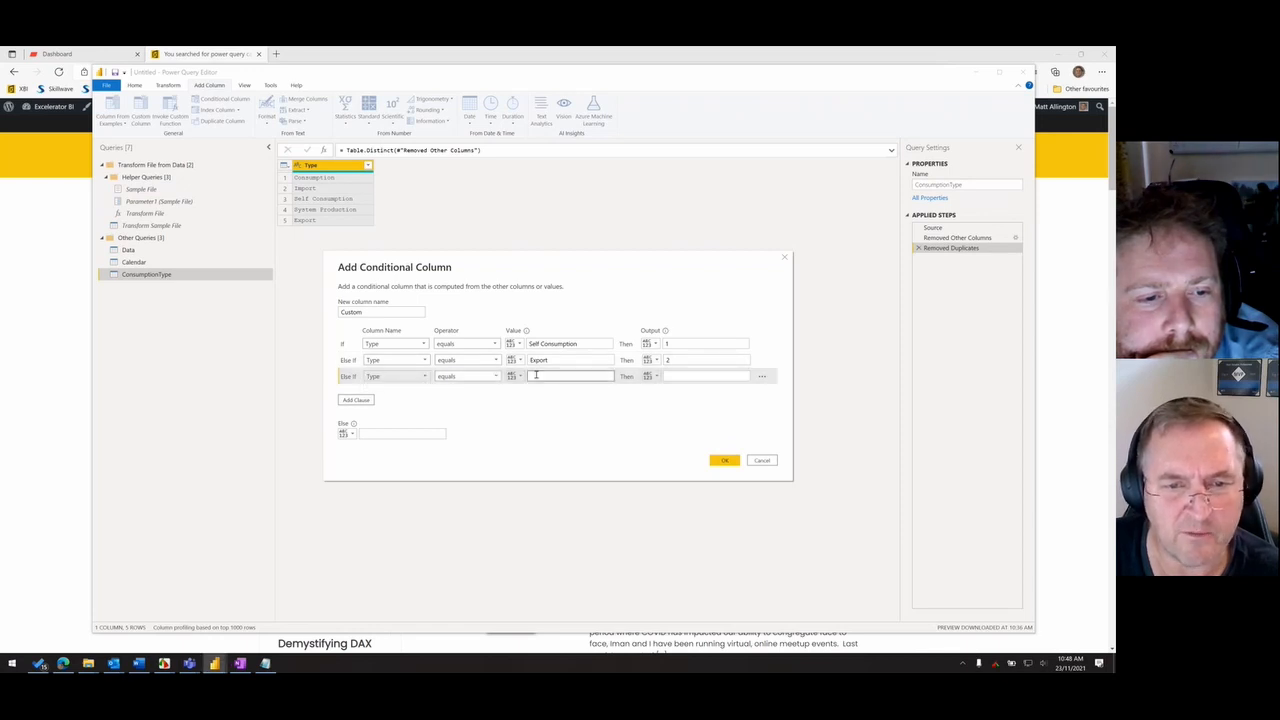
pyautogui.write('Import')
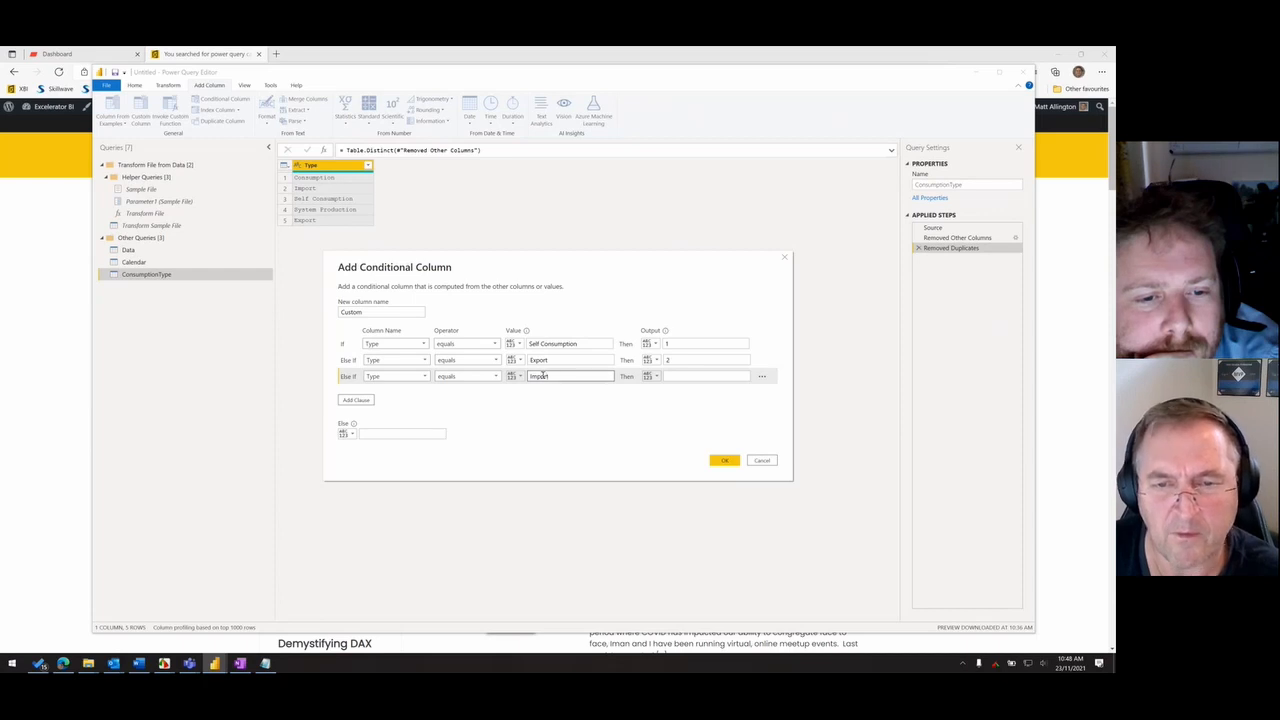
pyautogui.click(675, 376)
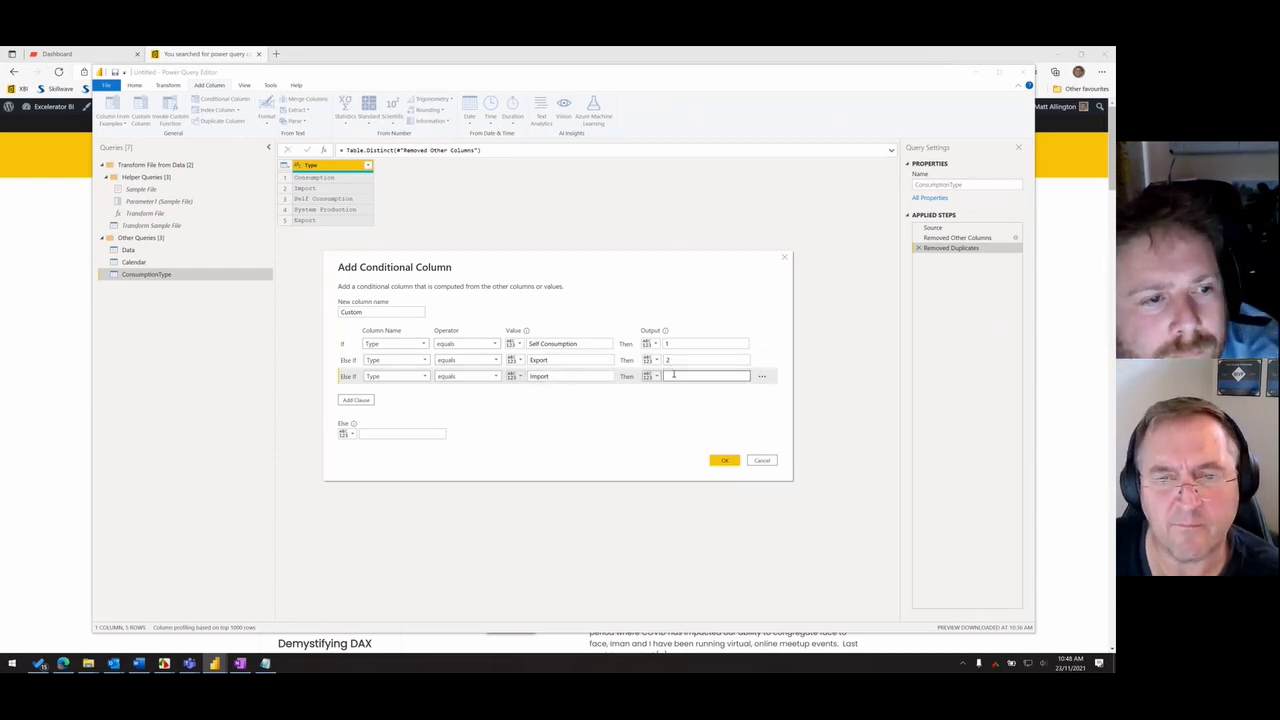
pyautogui.write('3')
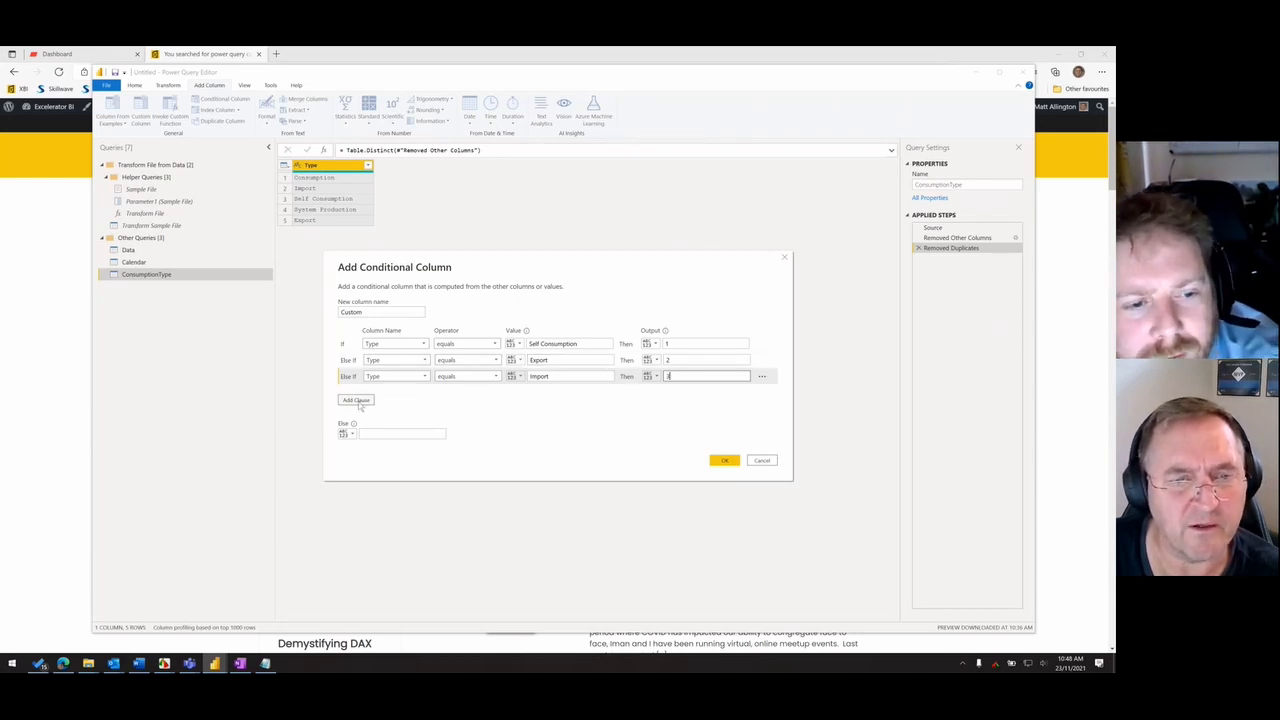
# - Add a fourth rule to the conditional column so that Type equals Consumption outputs 4
pyautogui.click(356, 400)
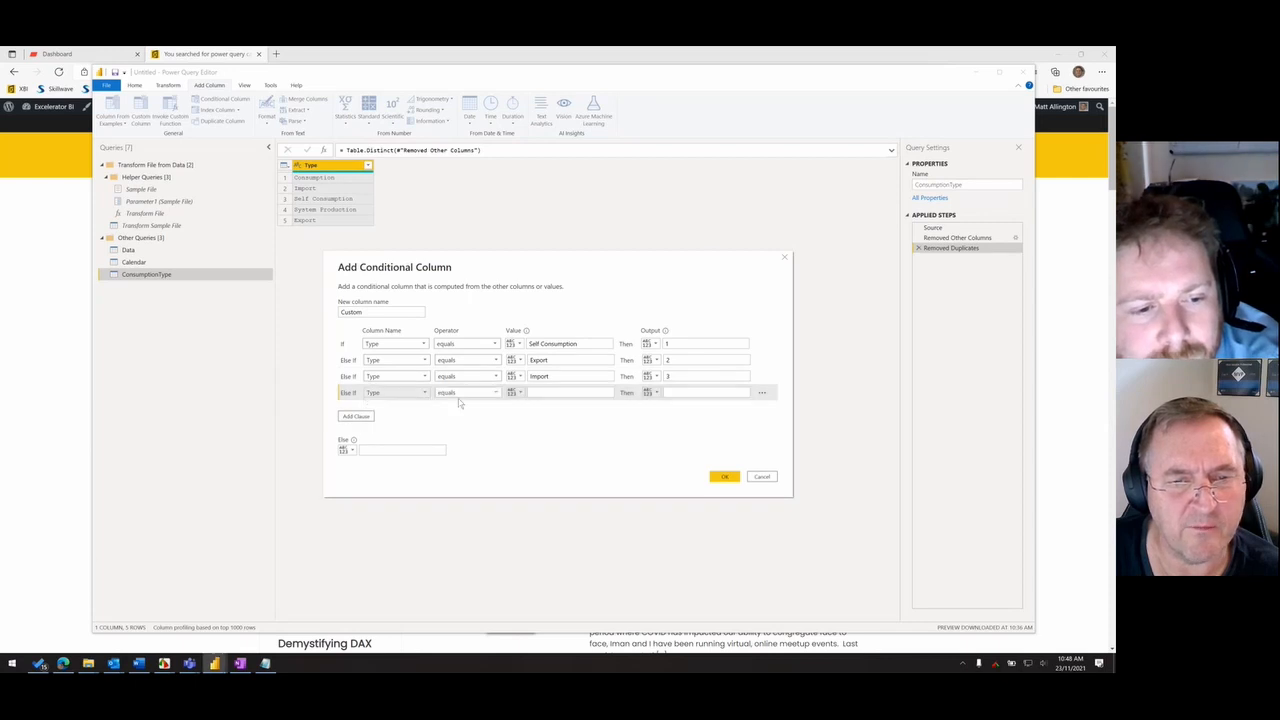
pyautogui.click(531, 394)
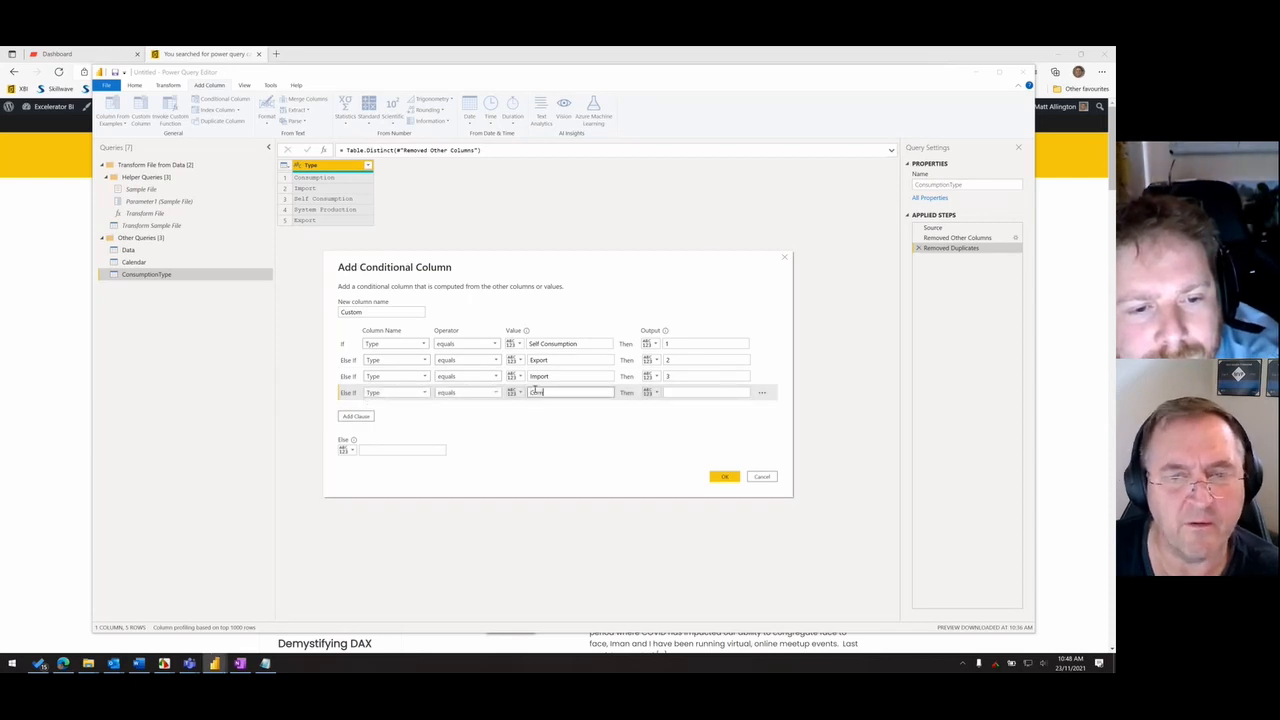
pyautogui.write('Com')
pyautogui.press('BackSpace')
pyautogui.press('BackSpace')
pyautogui.press('BackSpace')
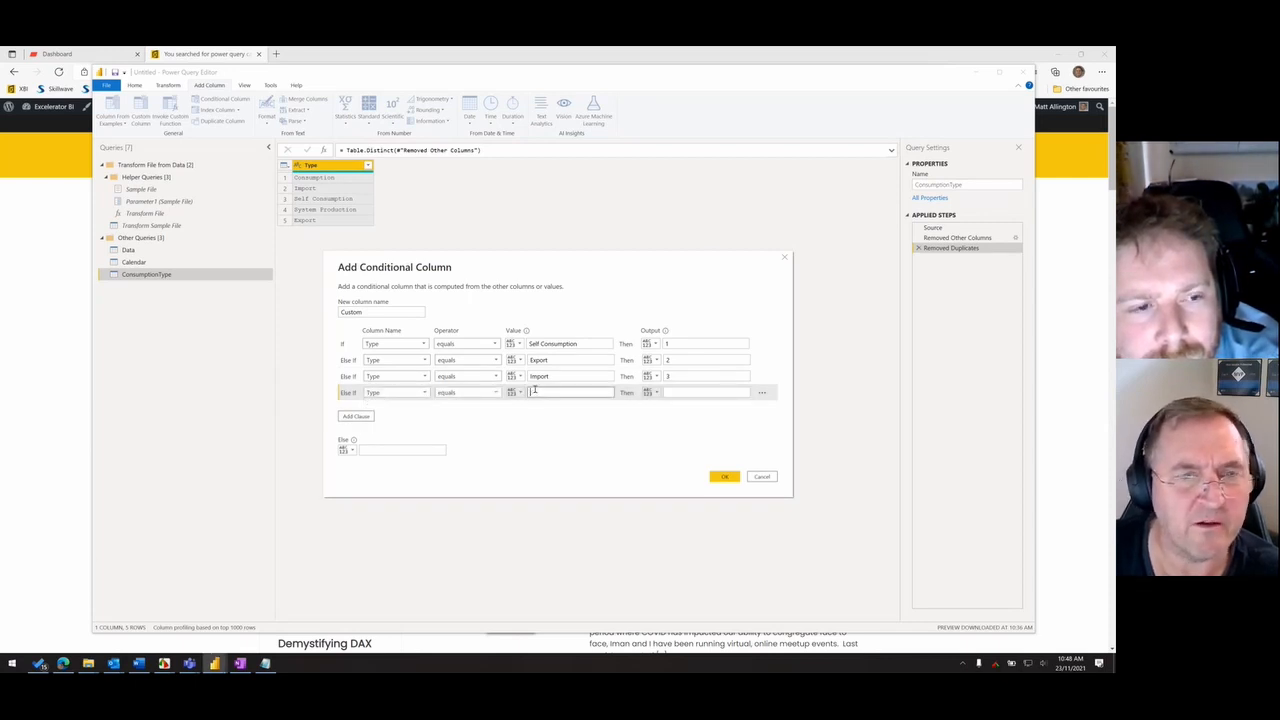
pyautogui.write('Consumption')
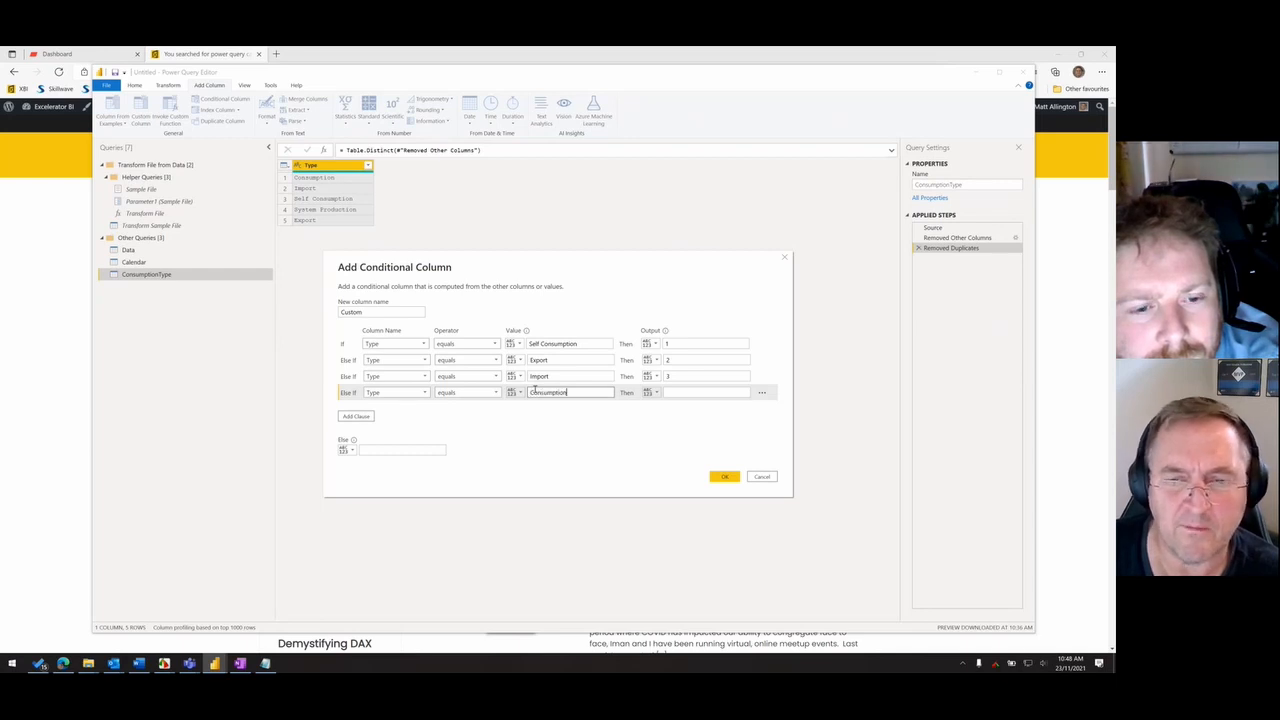
pyautogui.press('Tab')
pyautogui.press('Tab')
pyautogui.write('4')
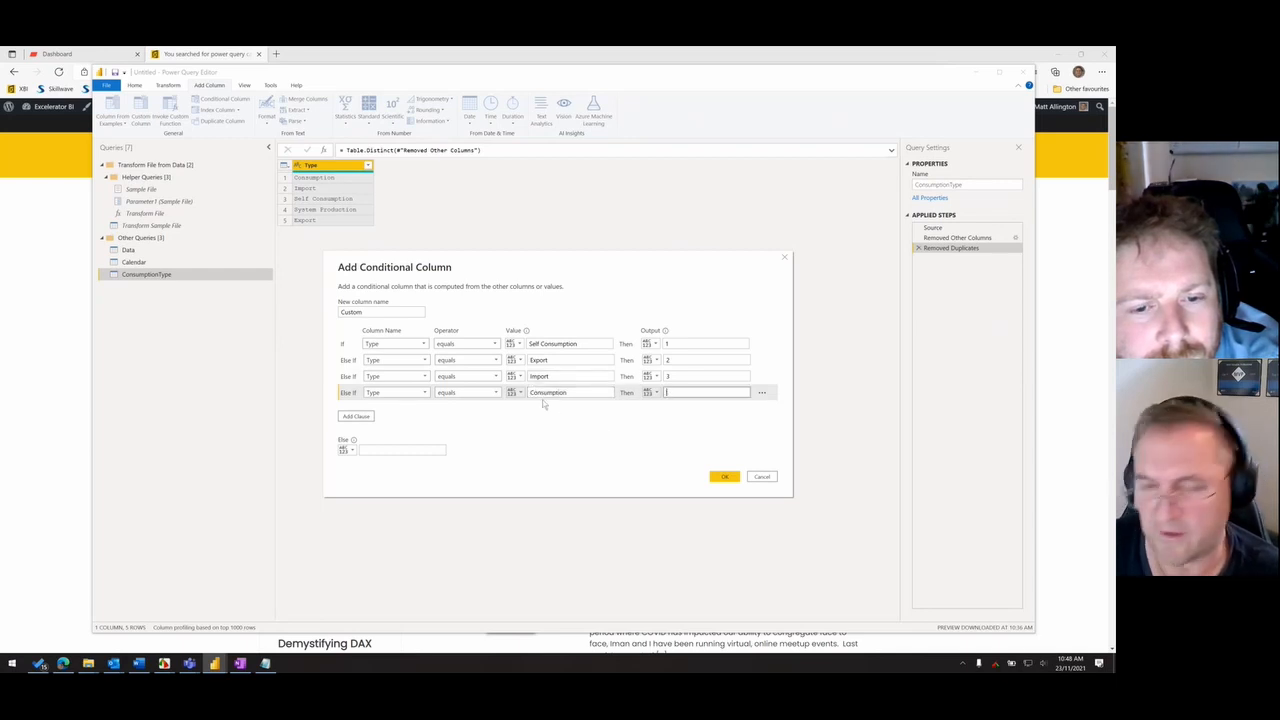
# - Set the conditional column's Else output to 5 and create the column
pyautogui.click(400, 449)
pyautogui.write('6')
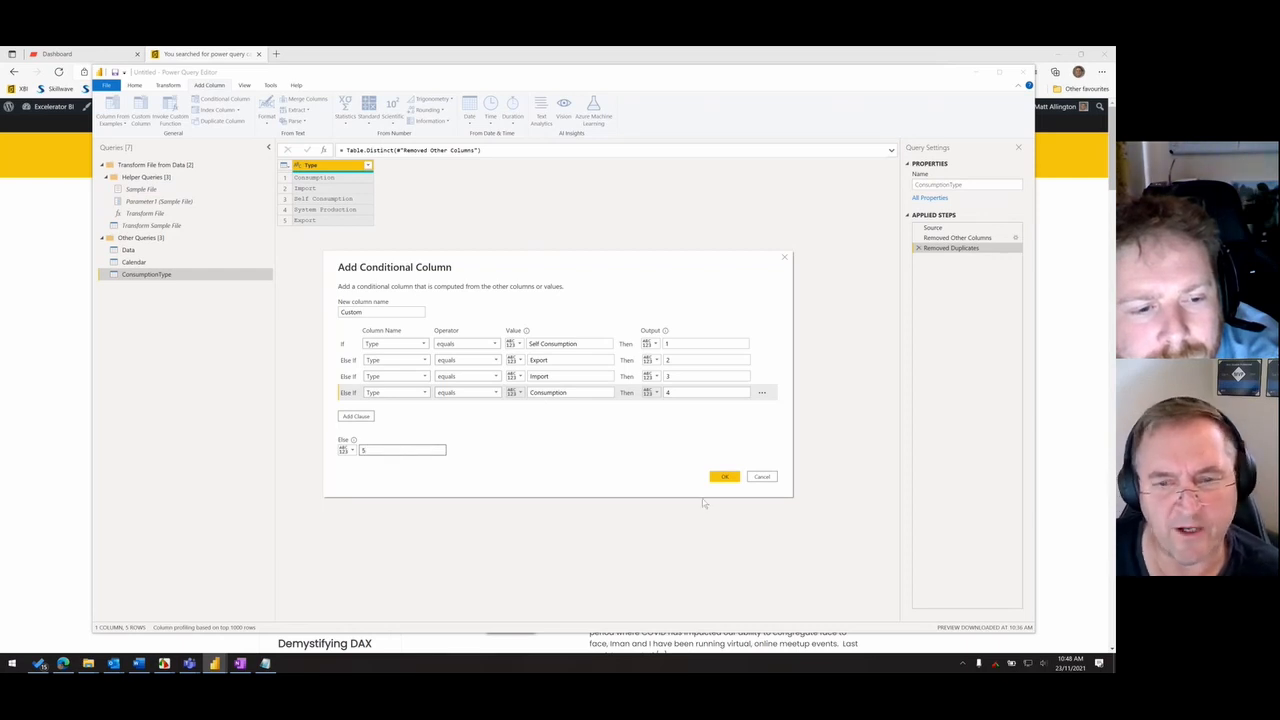
pyautogui.click(724, 476)
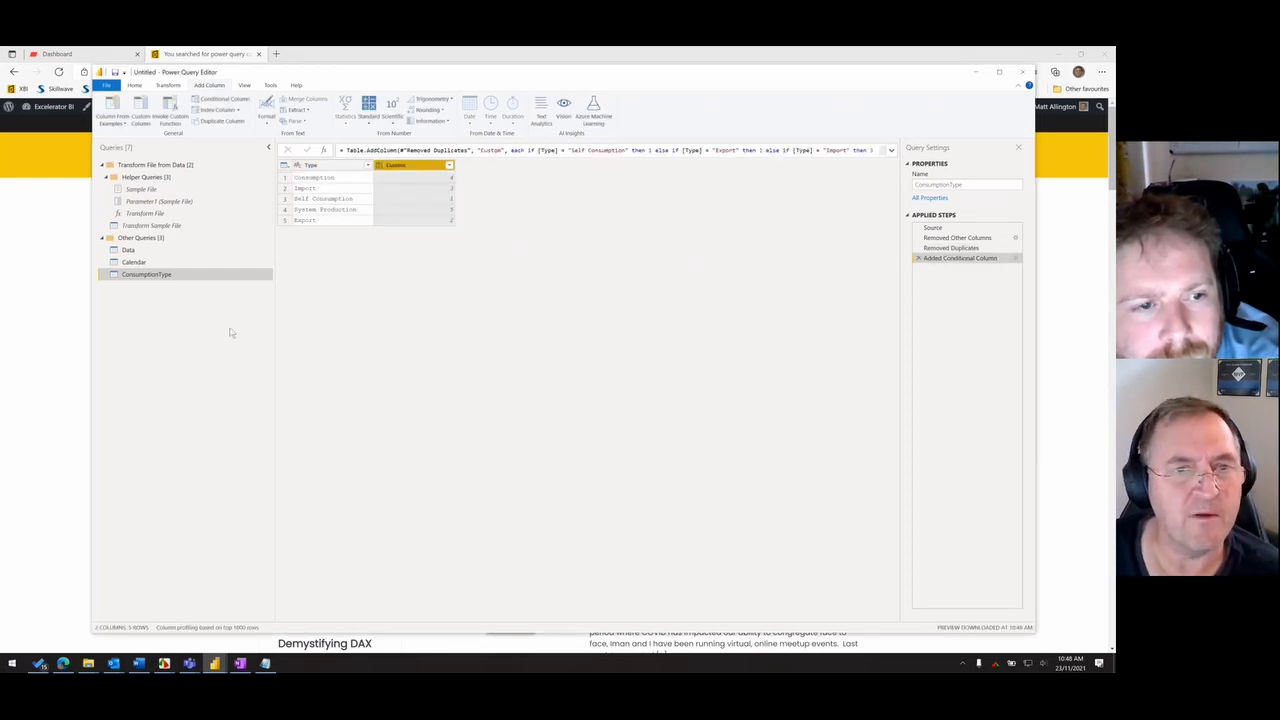
# - Change the Custom column's data type to Whole Number and sort the rows by it in ascending order
pyautogui.click(379, 170)
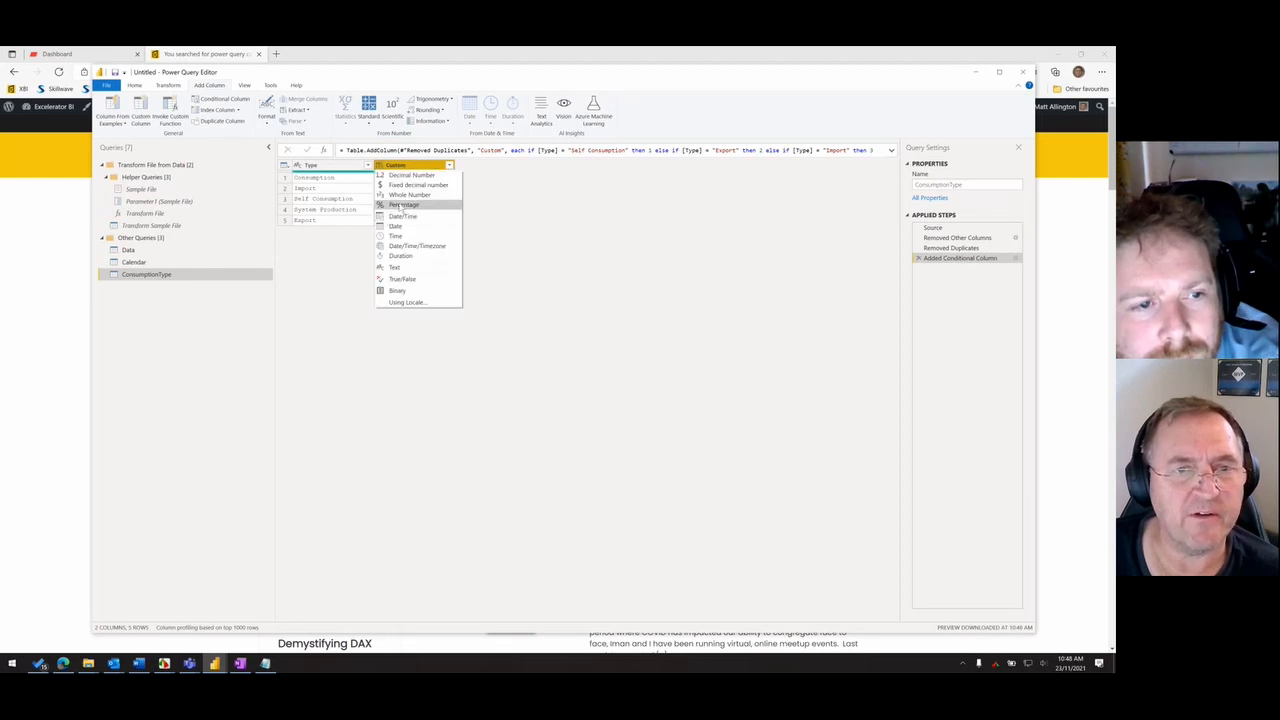
pyautogui.click(410, 190)
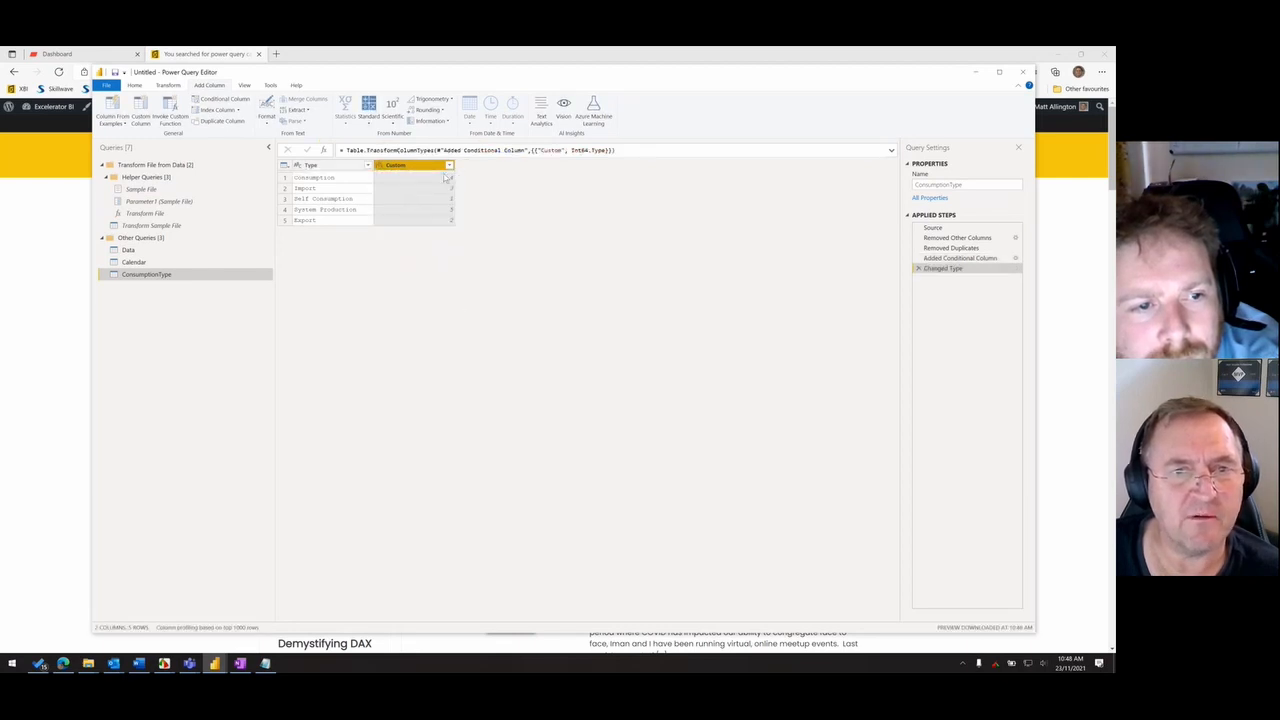
pyautogui.click(449, 165)
pyautogui.click(333, 178)
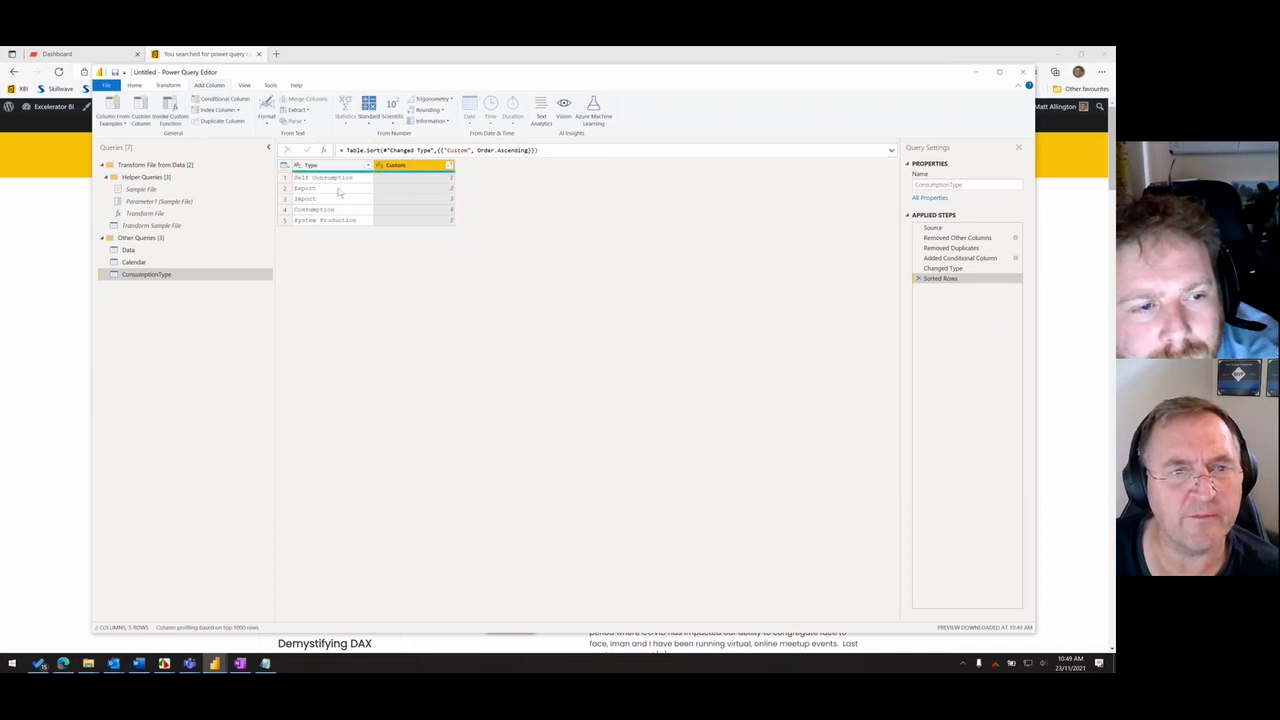
# - Close and apply the query changes, and return to the Power BI Desktop report
pyautogui.click(107, 86)
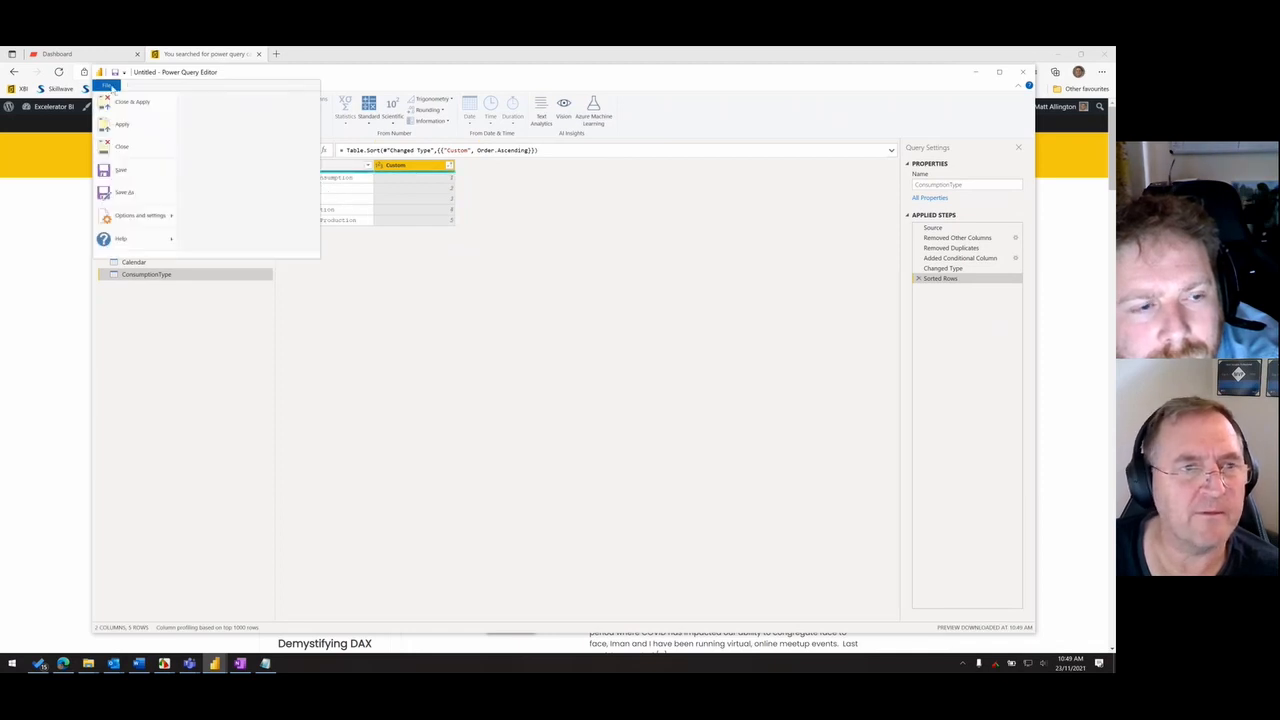
pyautogui.click(124, 102)
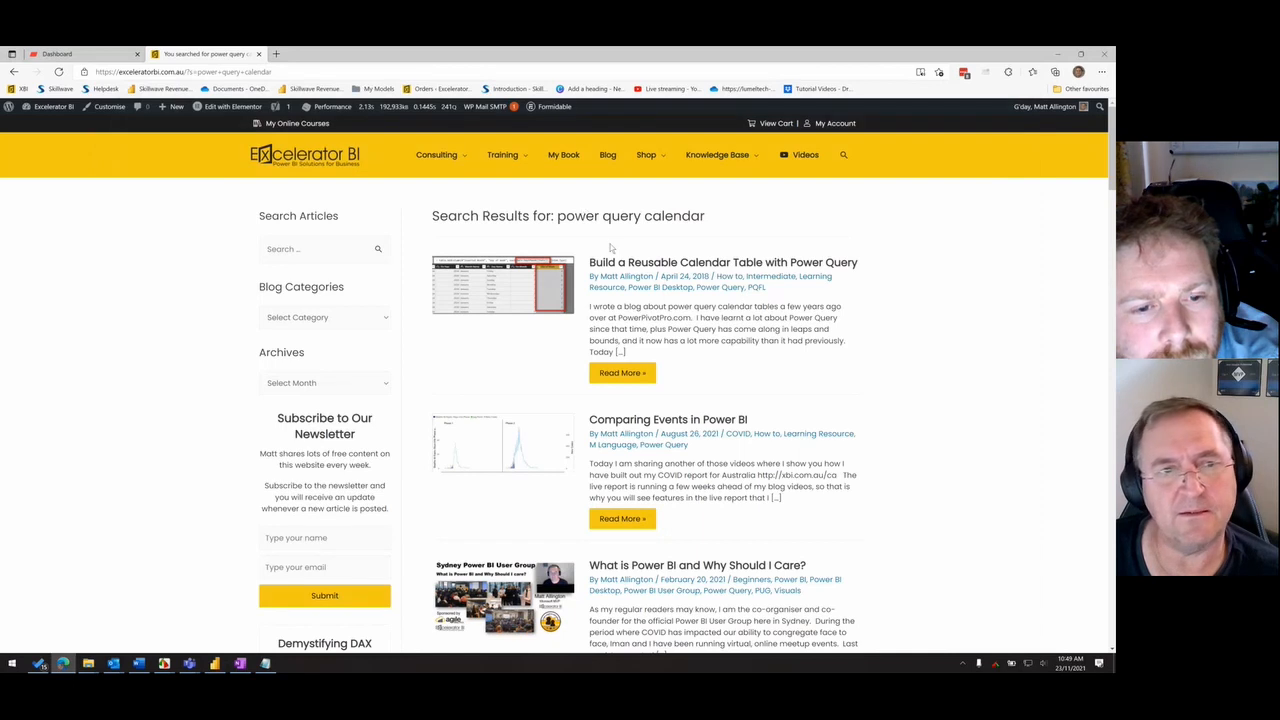
pyautogui.hotkey('alt', 'Tab')
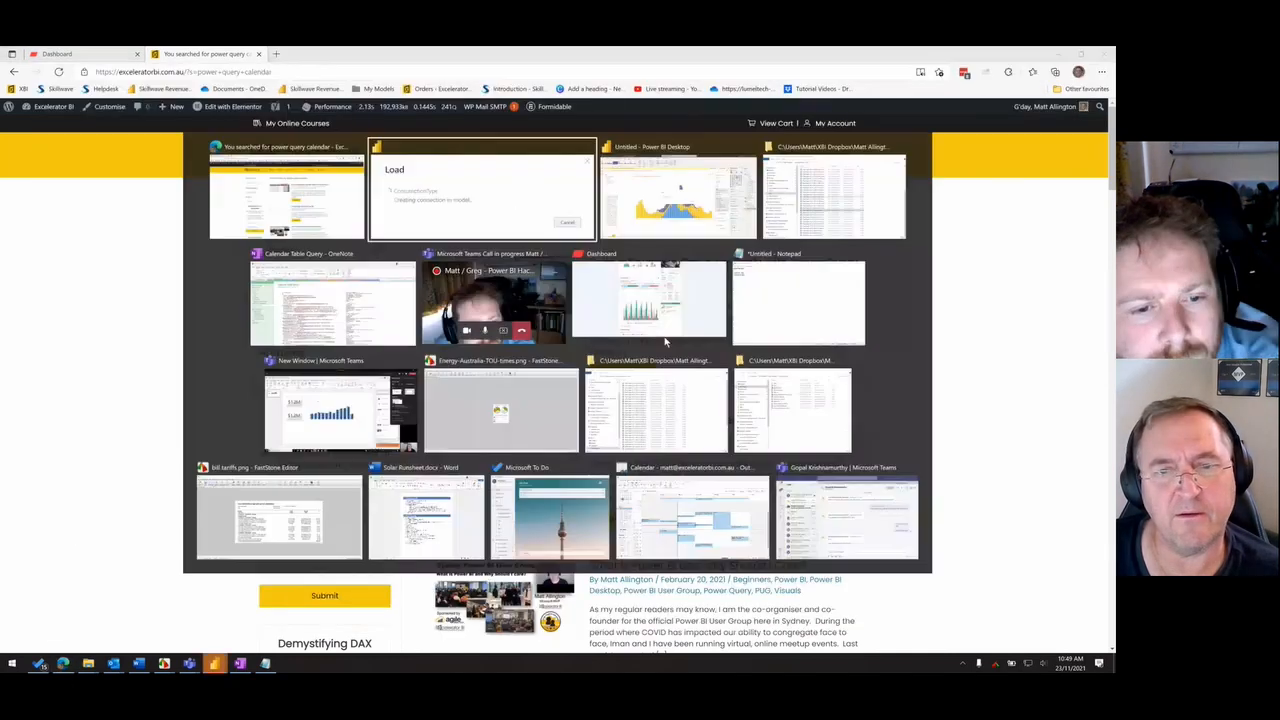
pyautogui.hotkey('alt', 'Tab')
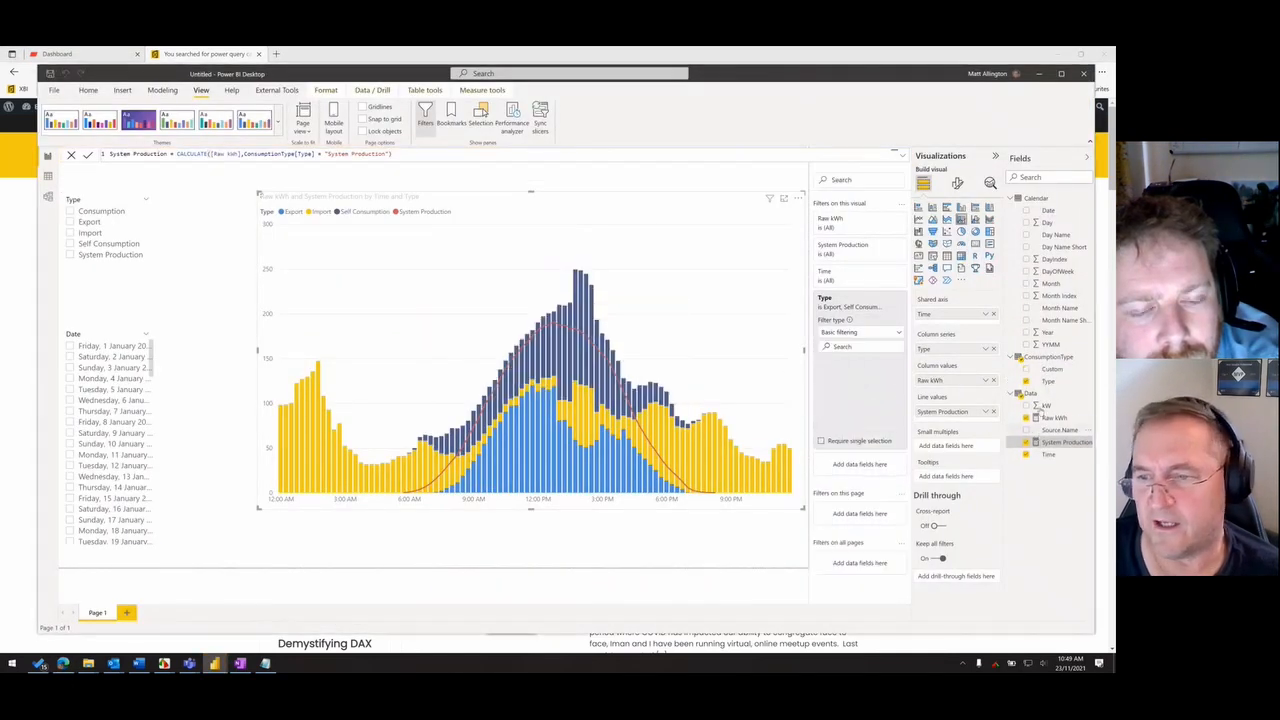
# - Sort the ConsumptionType table's Type column by the Custom column
pyautogui.click(1050, 370)
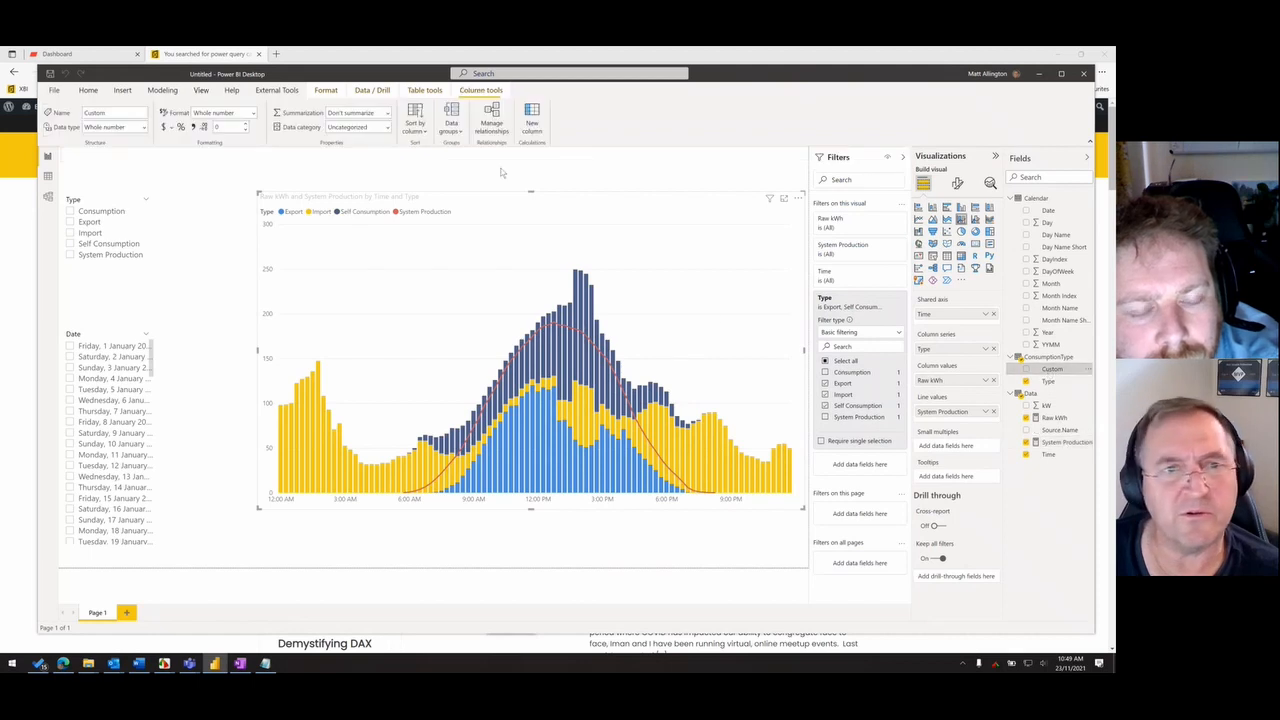
pyautogui.click(415, 120)
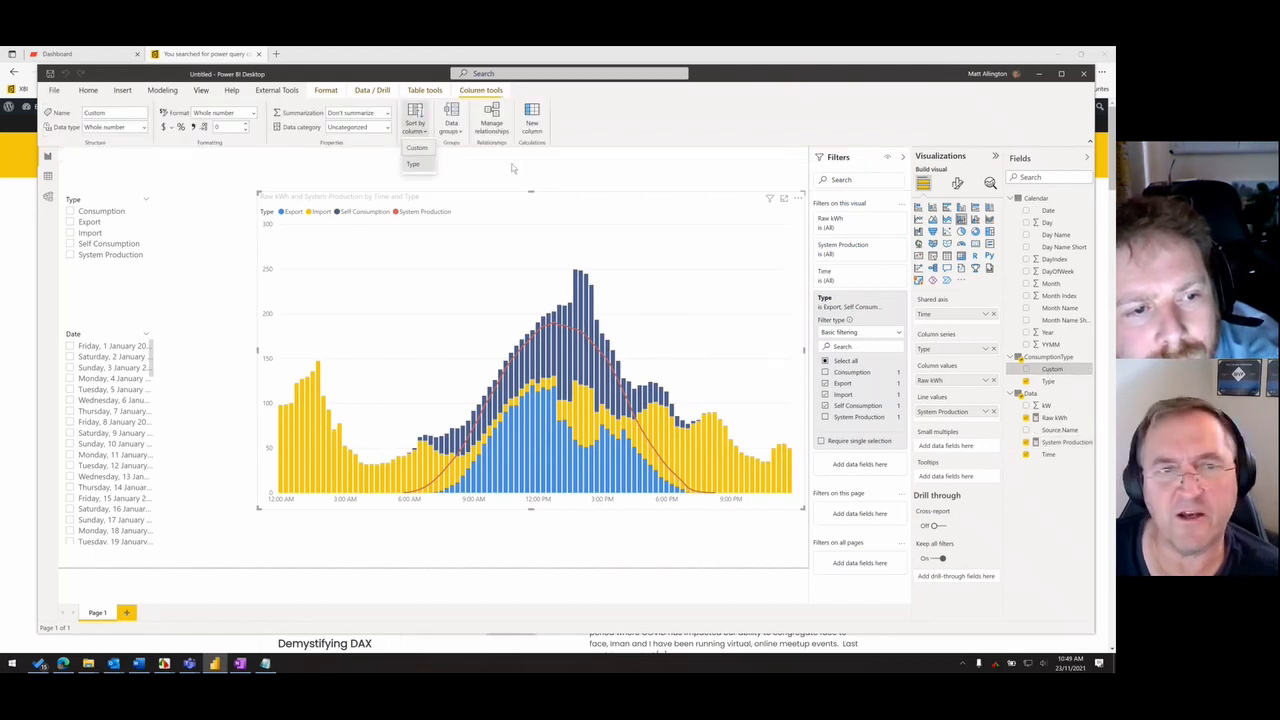
pyautogui.click(1048, 381)
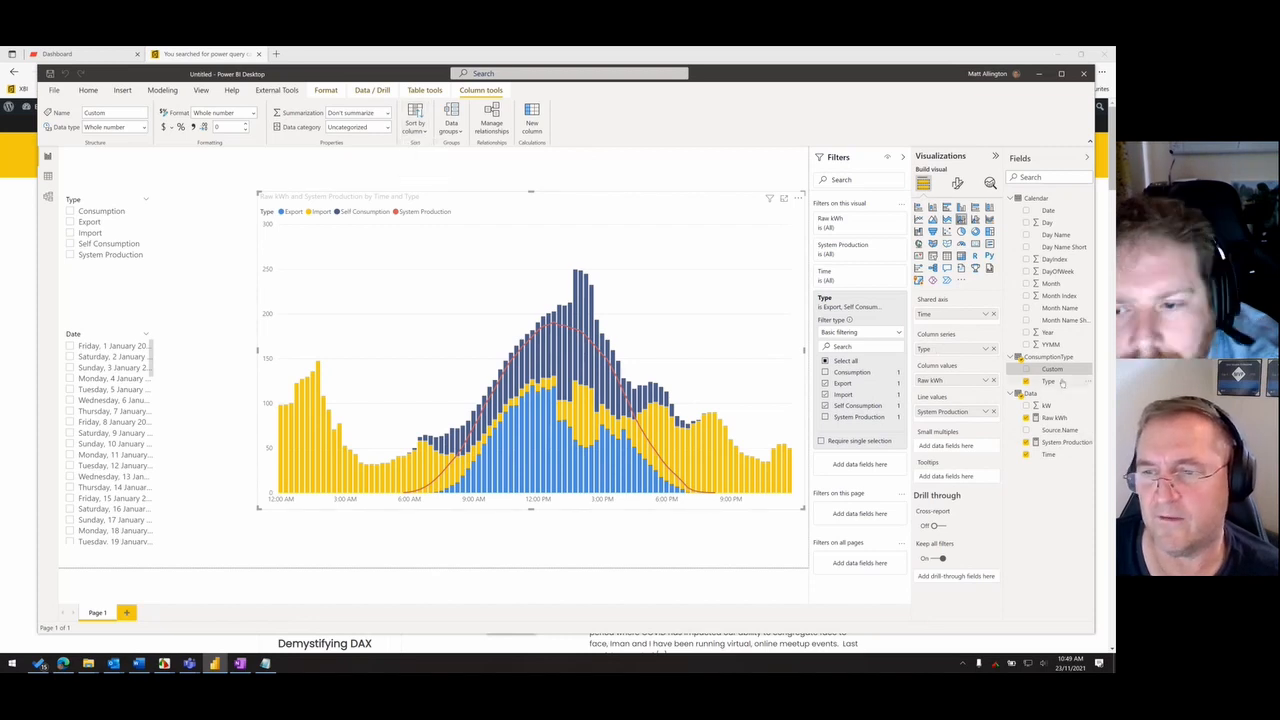
pyautogui.click(415, 120)
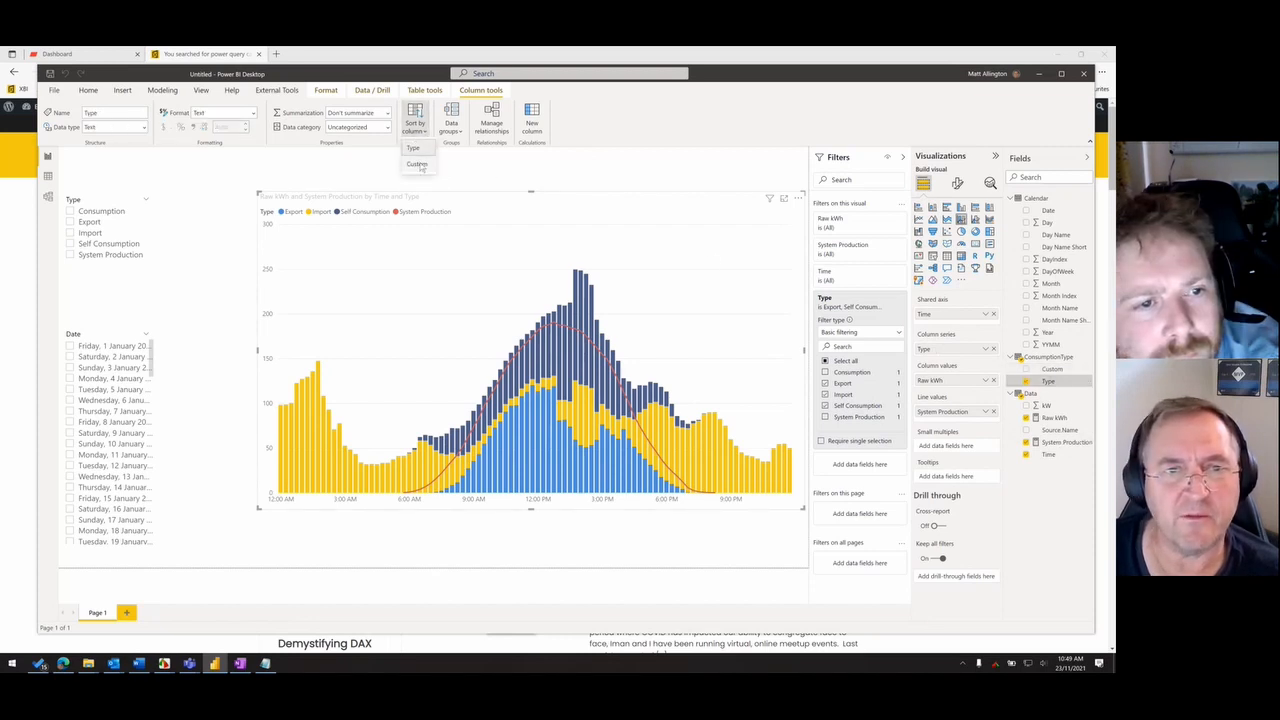
pyautogui.click(418, 164)
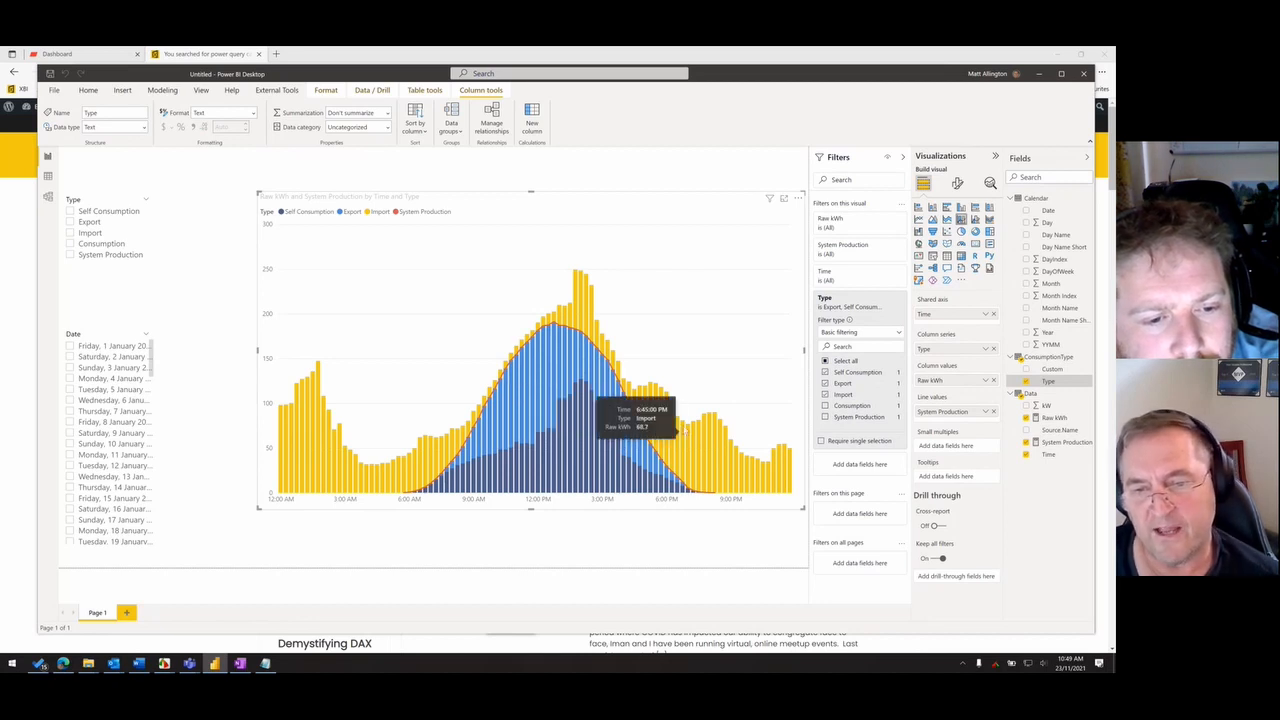
# - Mark the chart's evening columns with a temporary box and arrow, point another arrow at the morning production curve, and clear the markings
pyautogui.hotkey('ctrl', '2')
pyautogui.moveTo(640, 370)
pyautogui.mouseDown()
pyautogui.moveTo(786, 470)
pyautogui.moveTo(788, 496)
pyautogui.mouseUp()
pyautogui.moveTo(733, 285)
pyautogui.mouseDown()
pyautogui.moveTo(729, 355)
pyautogui.moveTo(728, 253)
pyautogui.mouseUp()
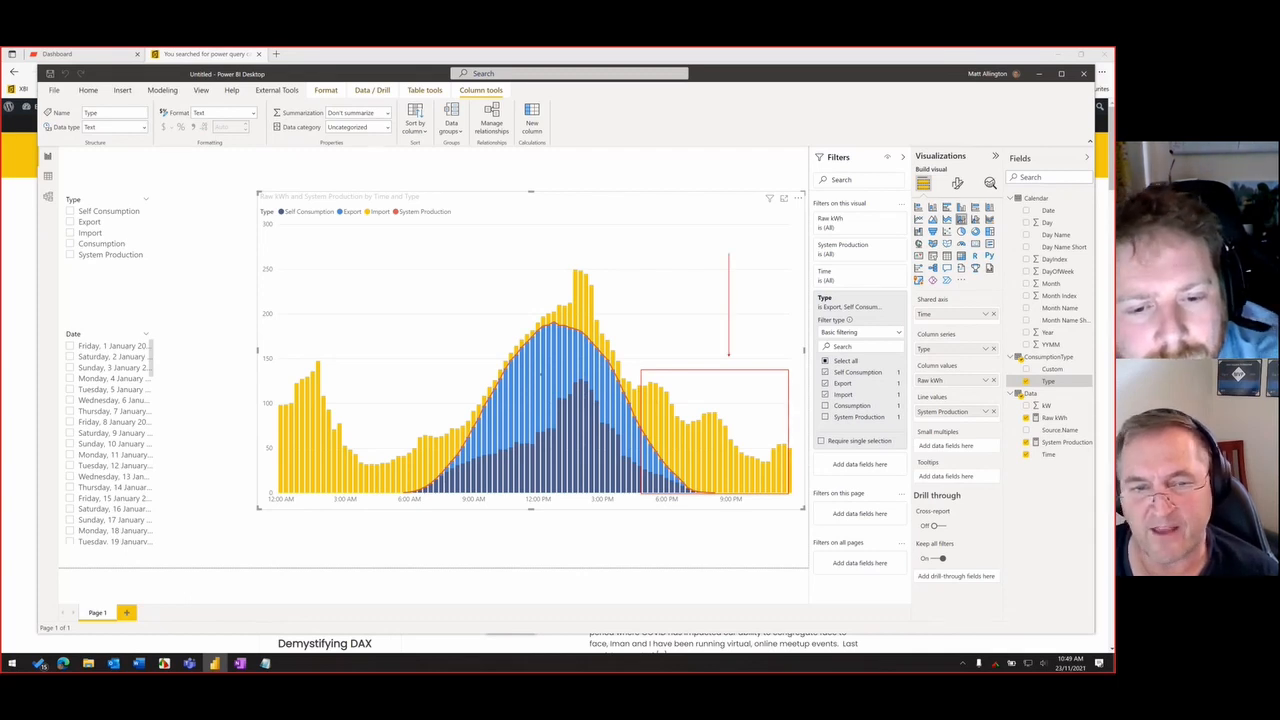
pyautogui.moveTo(477, 352); pyautogui.dragTo(500, 378)
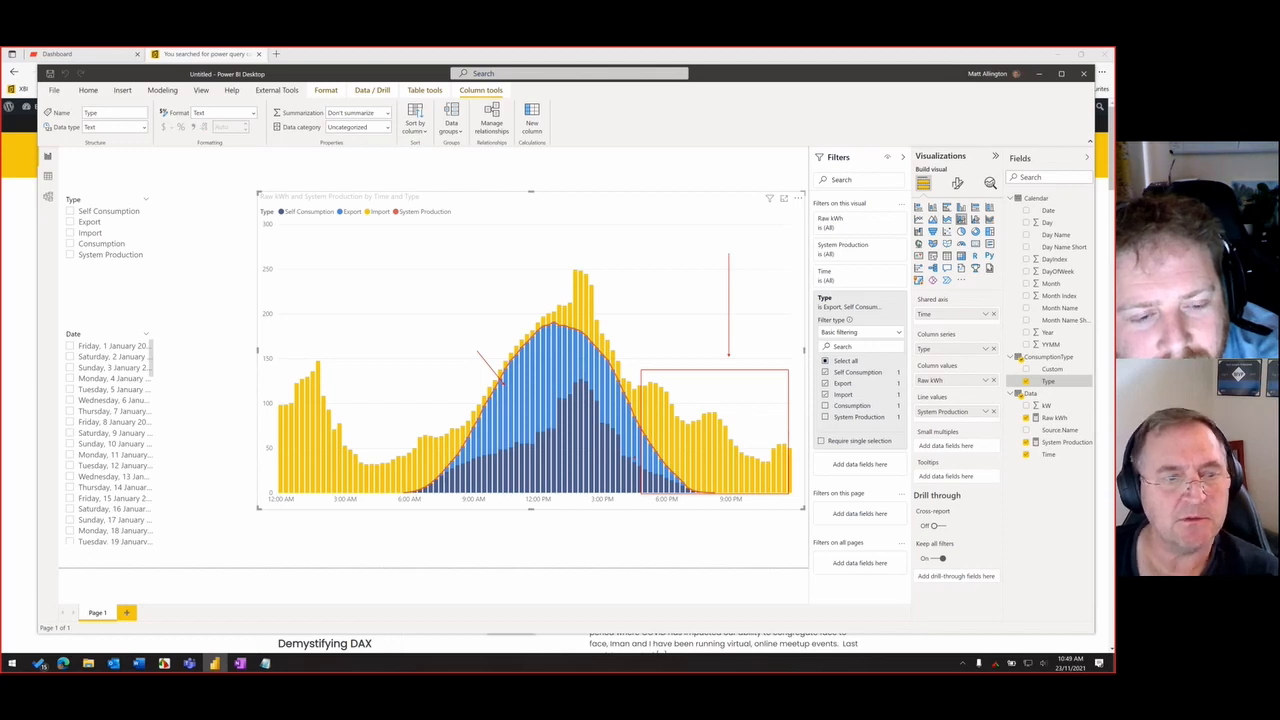
pyautogui.press('Escape')
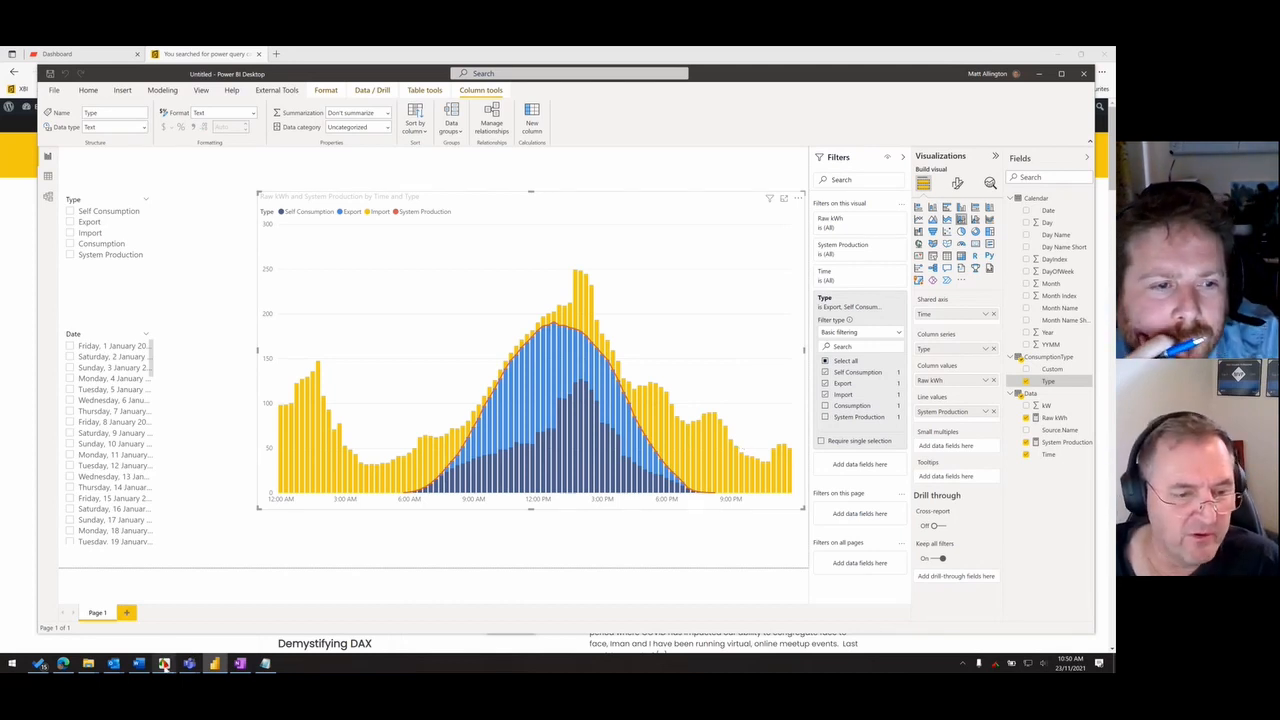
# - Switch to FastStone Editor and place Energy-Australia-TOU-times.png over the report to examine the weekday and weekend tariff times
pyautogui.moveTo(167, 667)
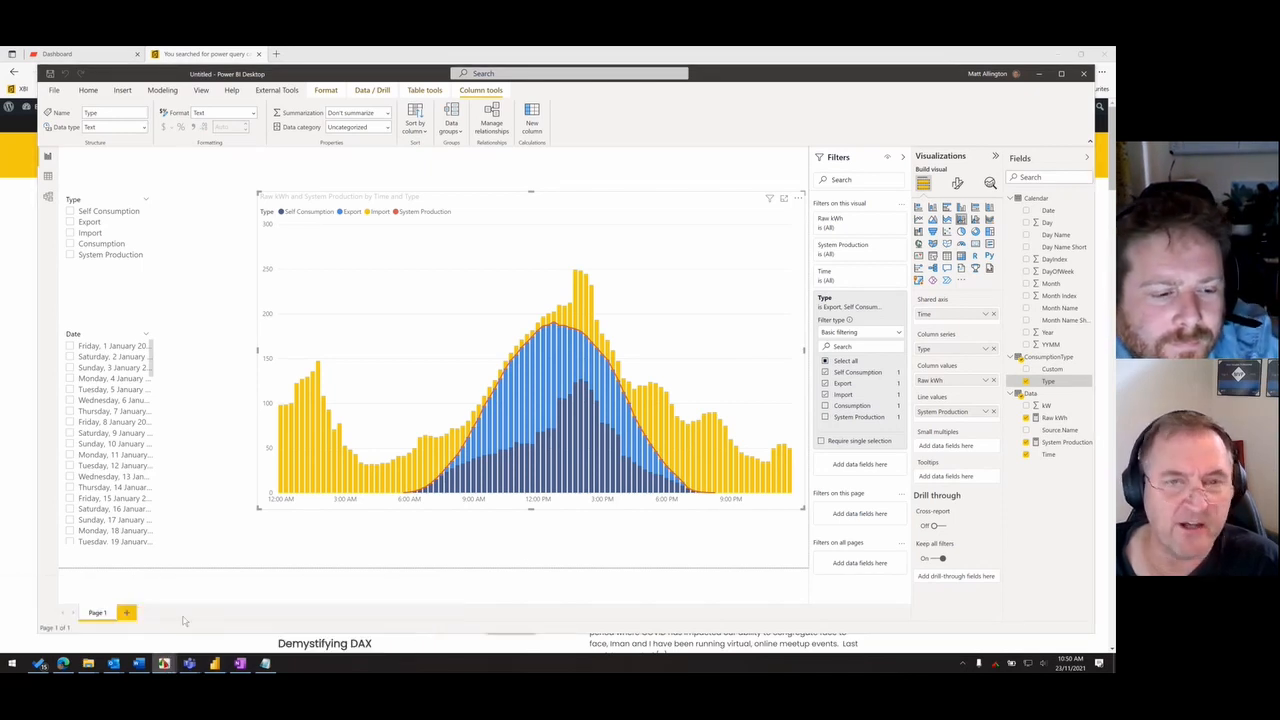
pyautogui.moveTo(1114, 98); pyautogui.dragTo(550, 121)
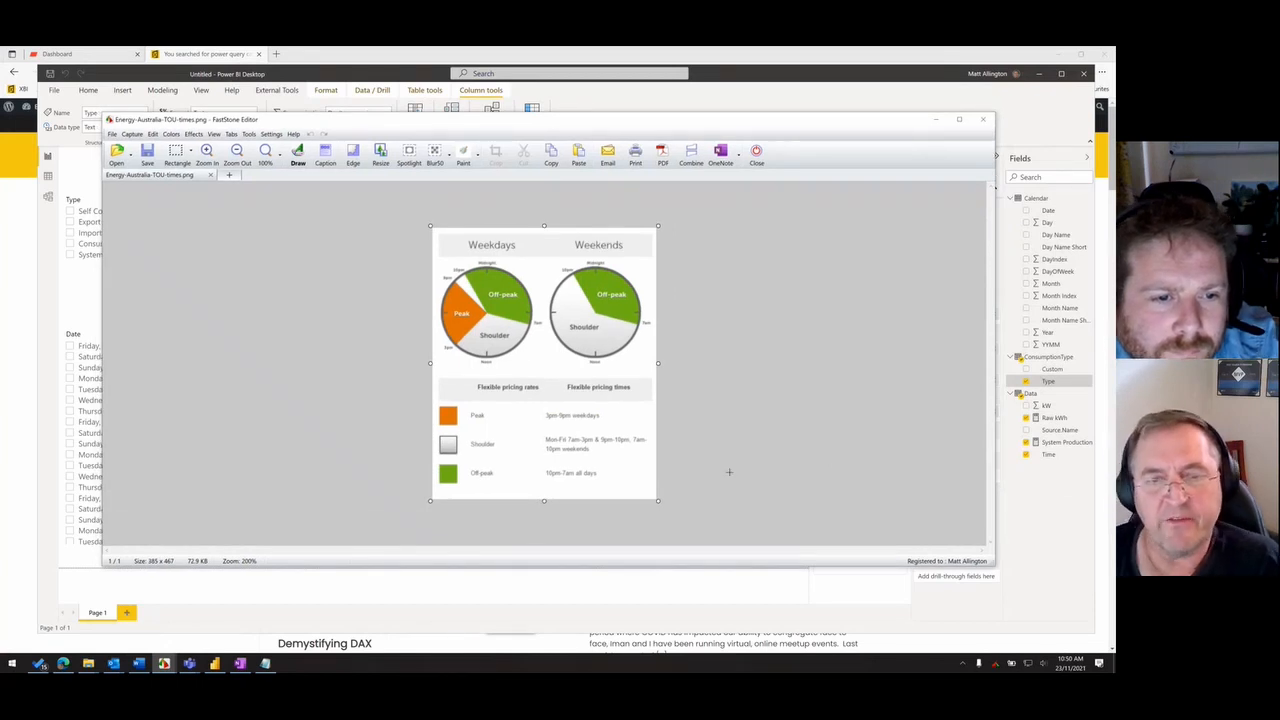
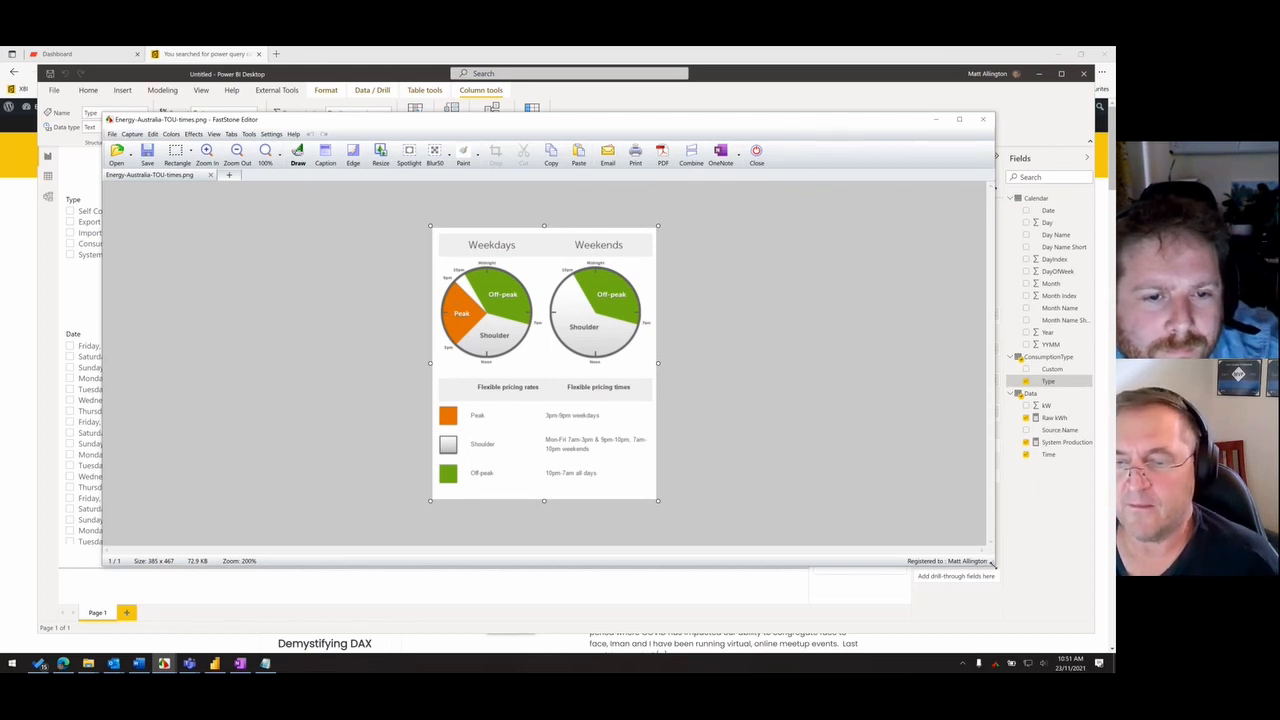
# - Shrink the Energy-Australia-TOU-times.png window and move it over the afternoon half of the report chart
pyautogui.moveTo(992, 564); pyautogui.dragTo(466, 471)
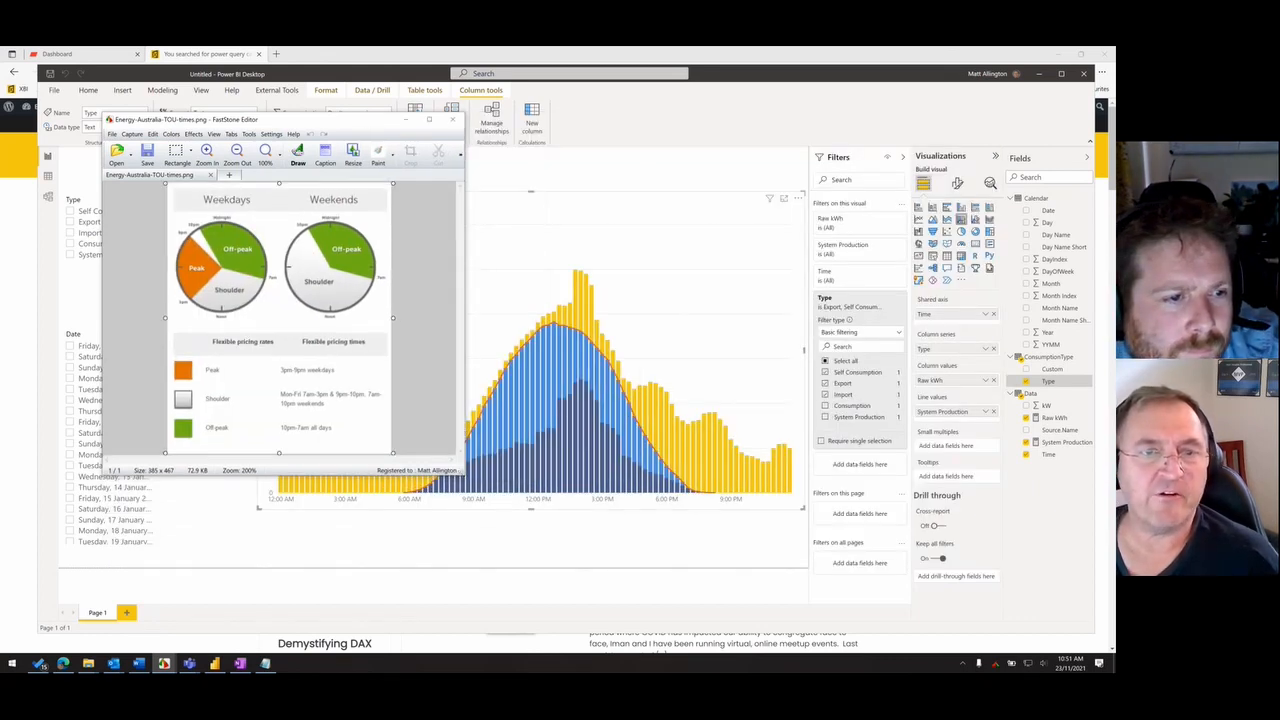
pyautogui.moveTo(367, 124); pyautogui.dragTo(740, 126)
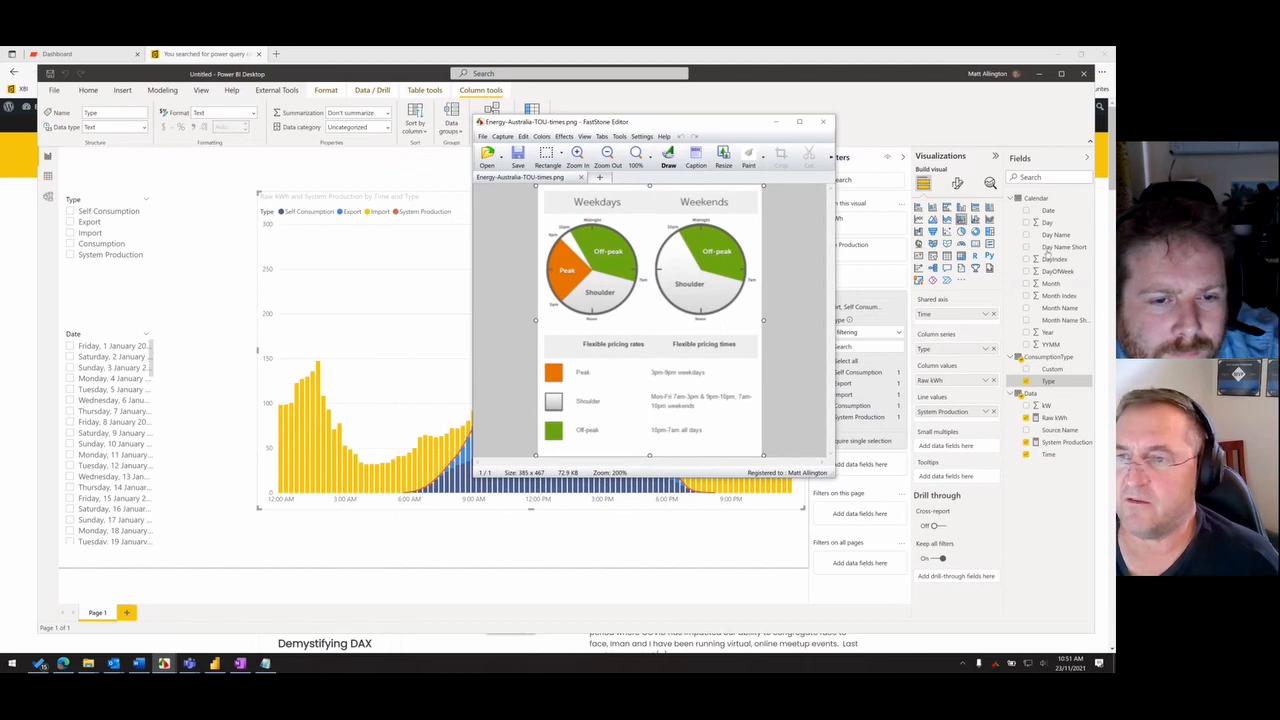
# - Open the Calendar table's query in Power Query Editor, look through its columns up to DayIndex, and maximize the editor
pyautogui.click(1036, 198)
pyautogui.rightClick(1036, 198)
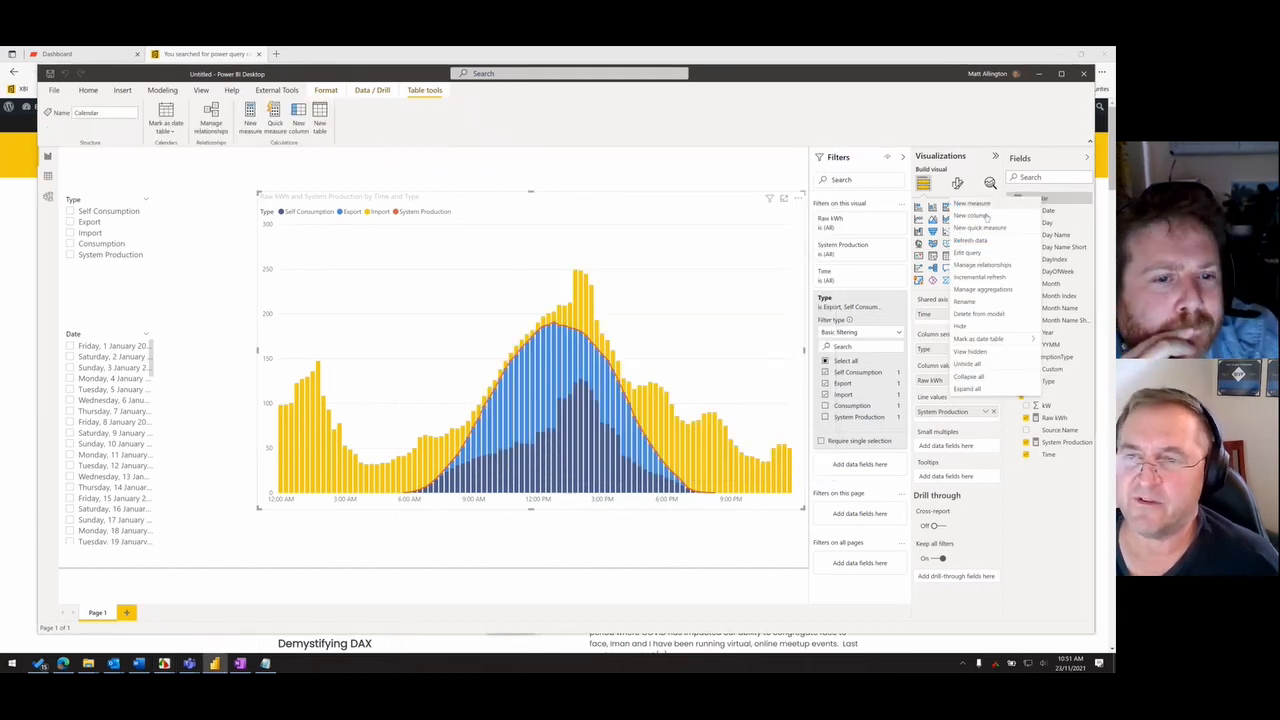
pyautogui.click(975, 251)
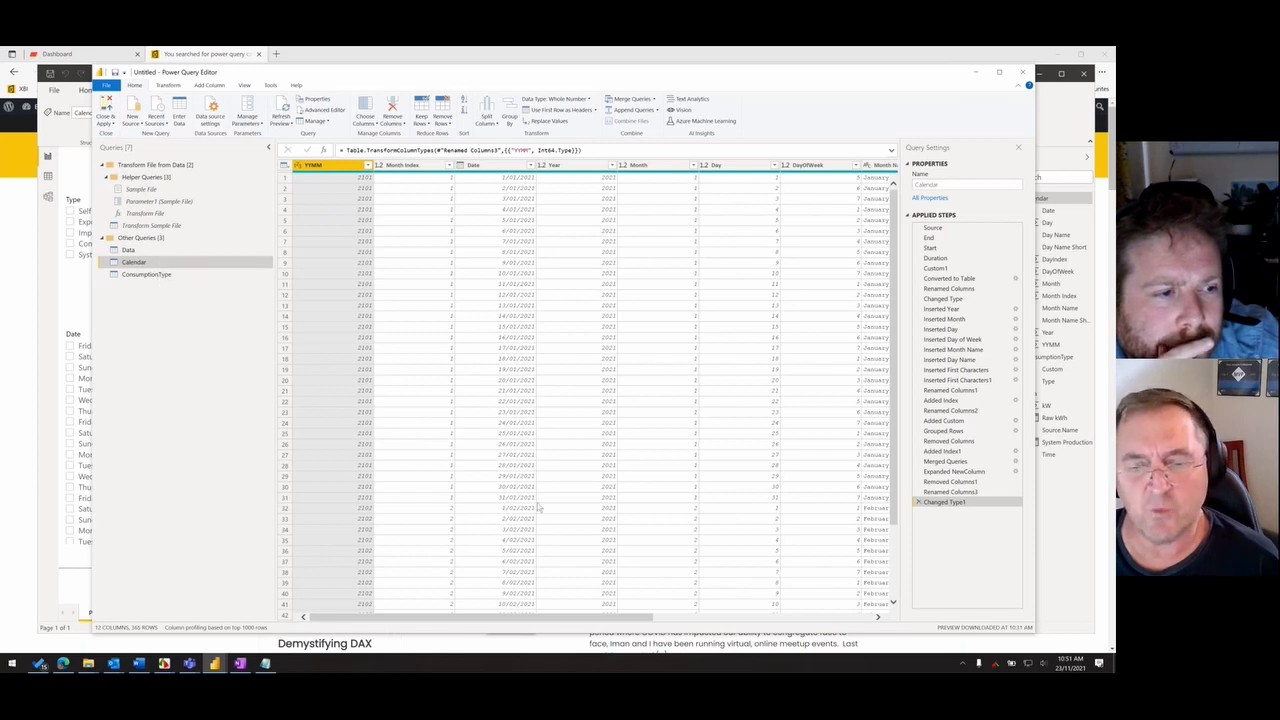
pyautogui.moveTo(643, 617); pyautogui.dragTo(893, 628)
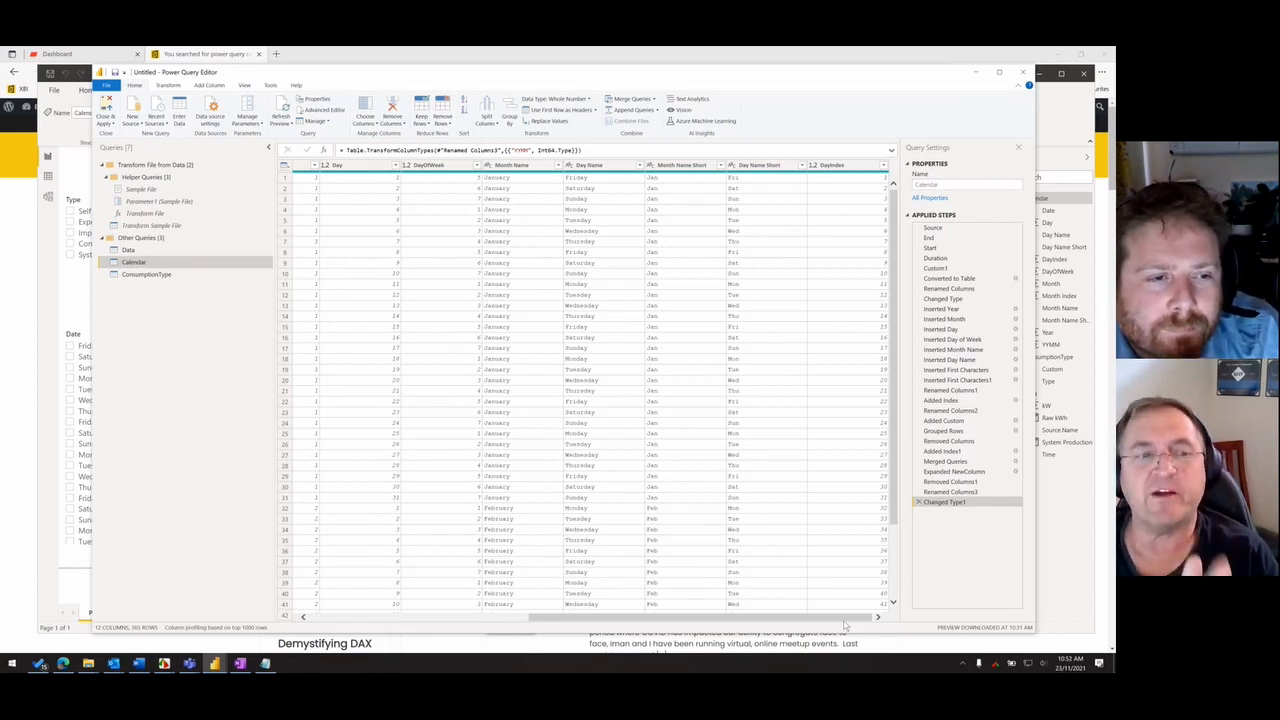
pyautogui.click(998, 73)
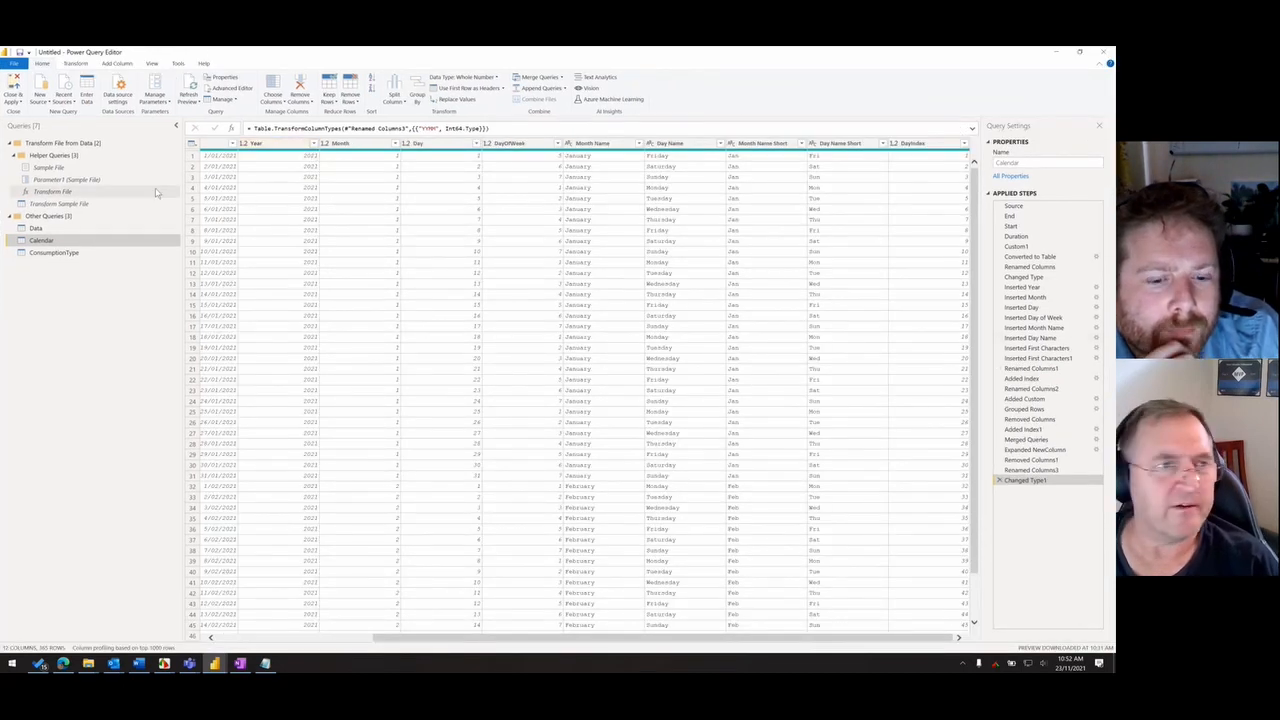
# - Remove the Source.Name column from the Data query
pyautogui.click(35, 228)
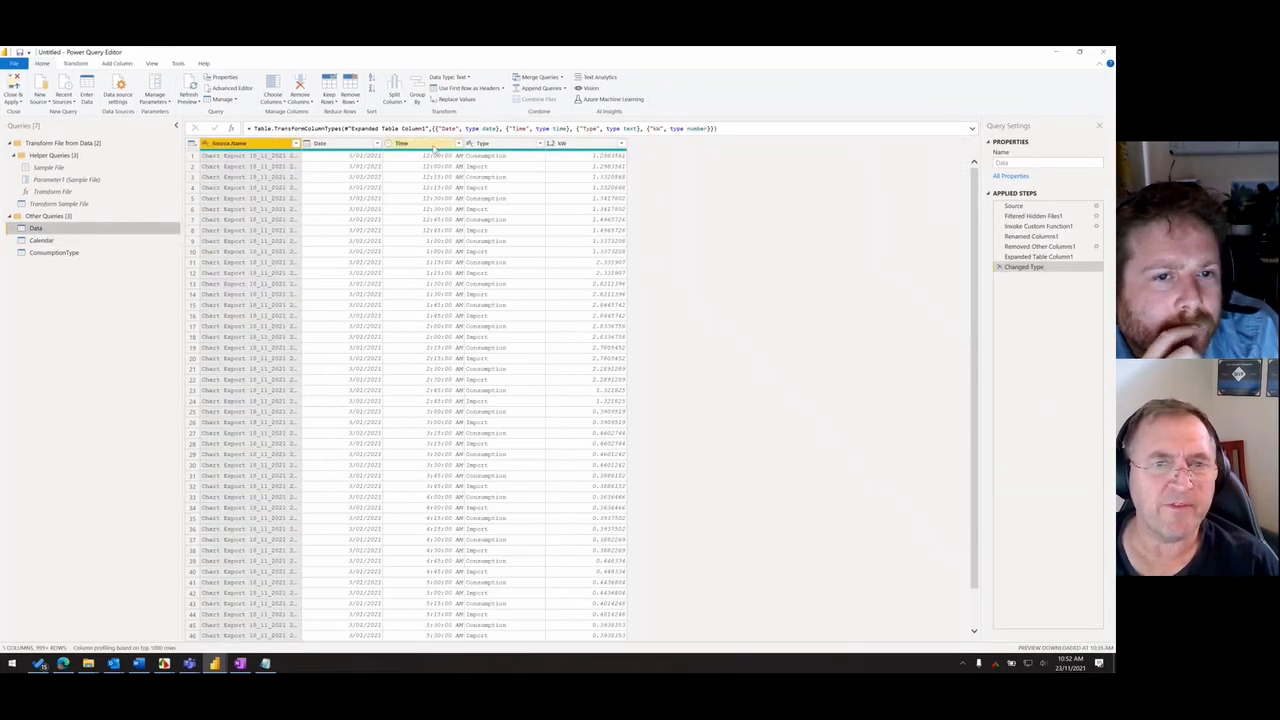
pyautogui.click(405, 143)
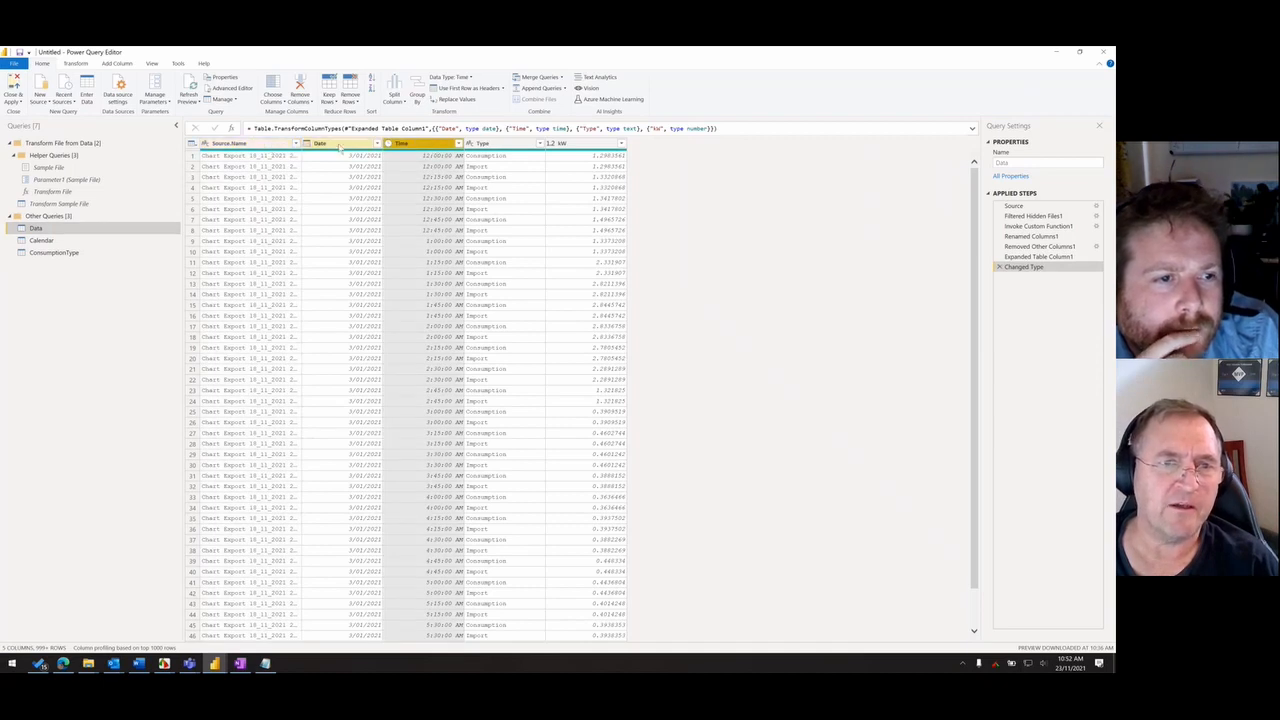
pyautogui.click(255, 145)
pyautogui.rightClick(248, 148)
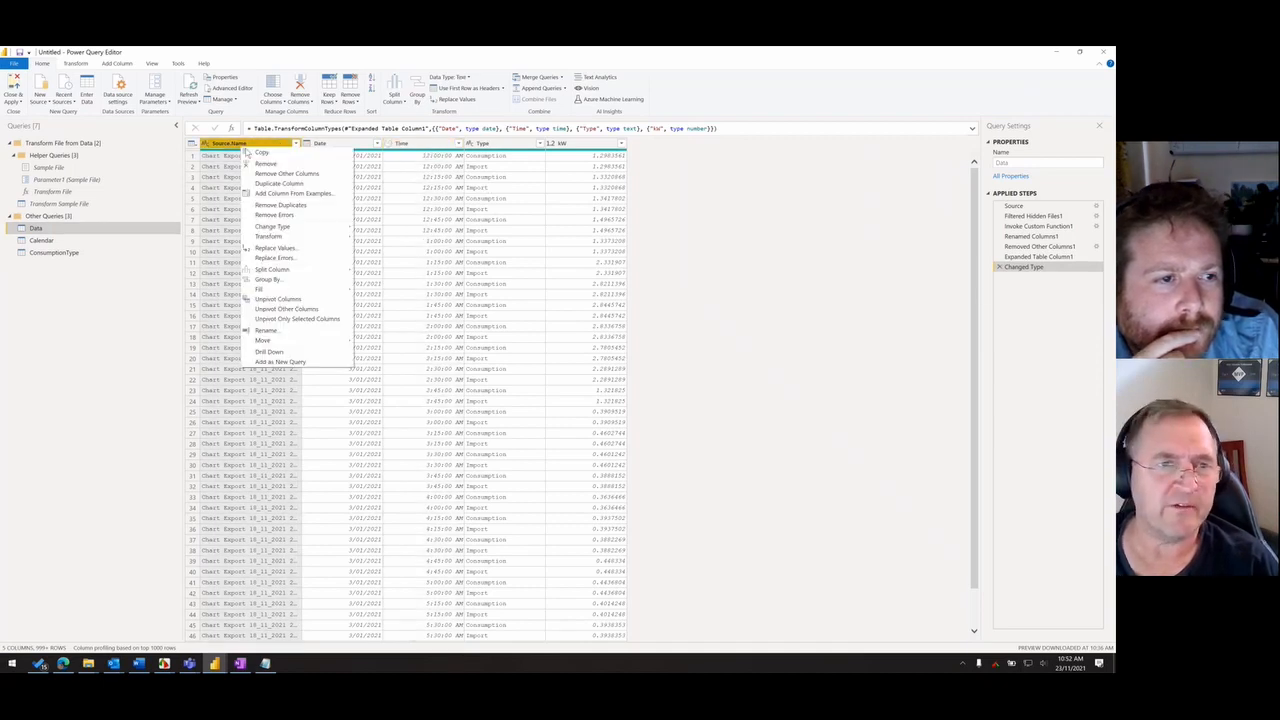
pyautogui.click(268, 159)
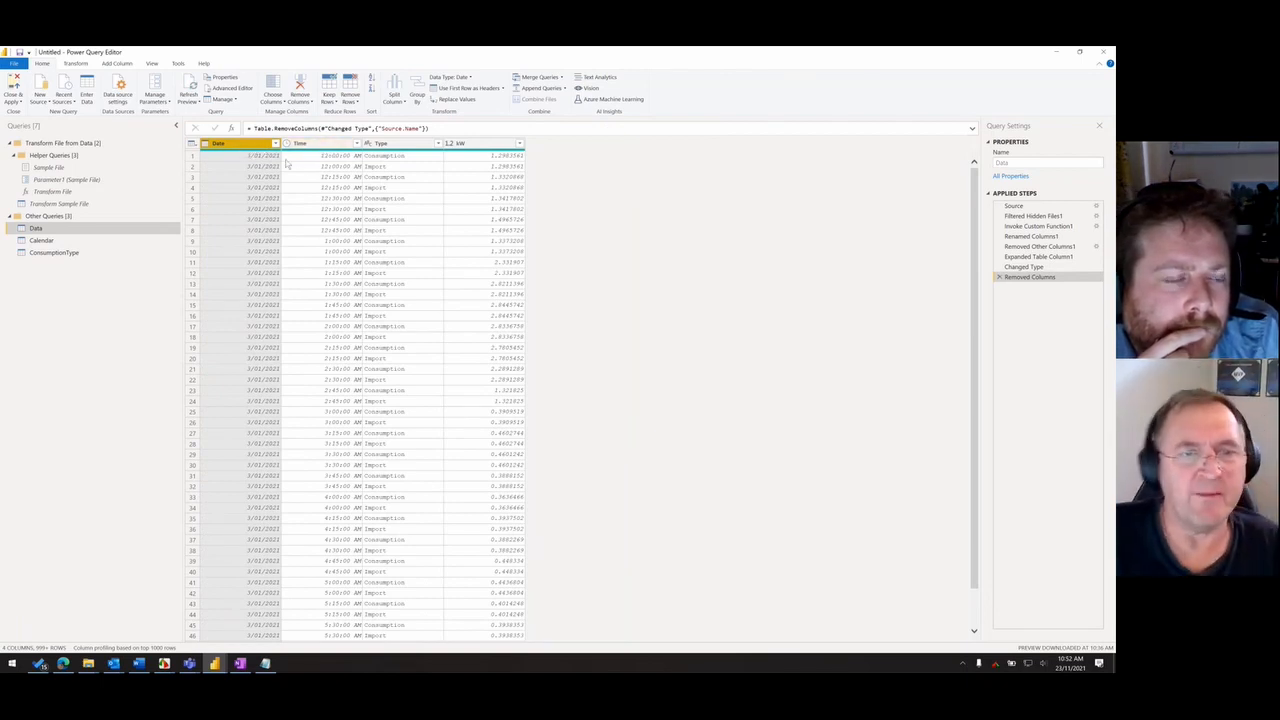
# - Select the Data query's Time column, check the peak, shoulder and off-peak times in the tariff image, and return to Power Query Editor
pyautogui.click(350, 143)
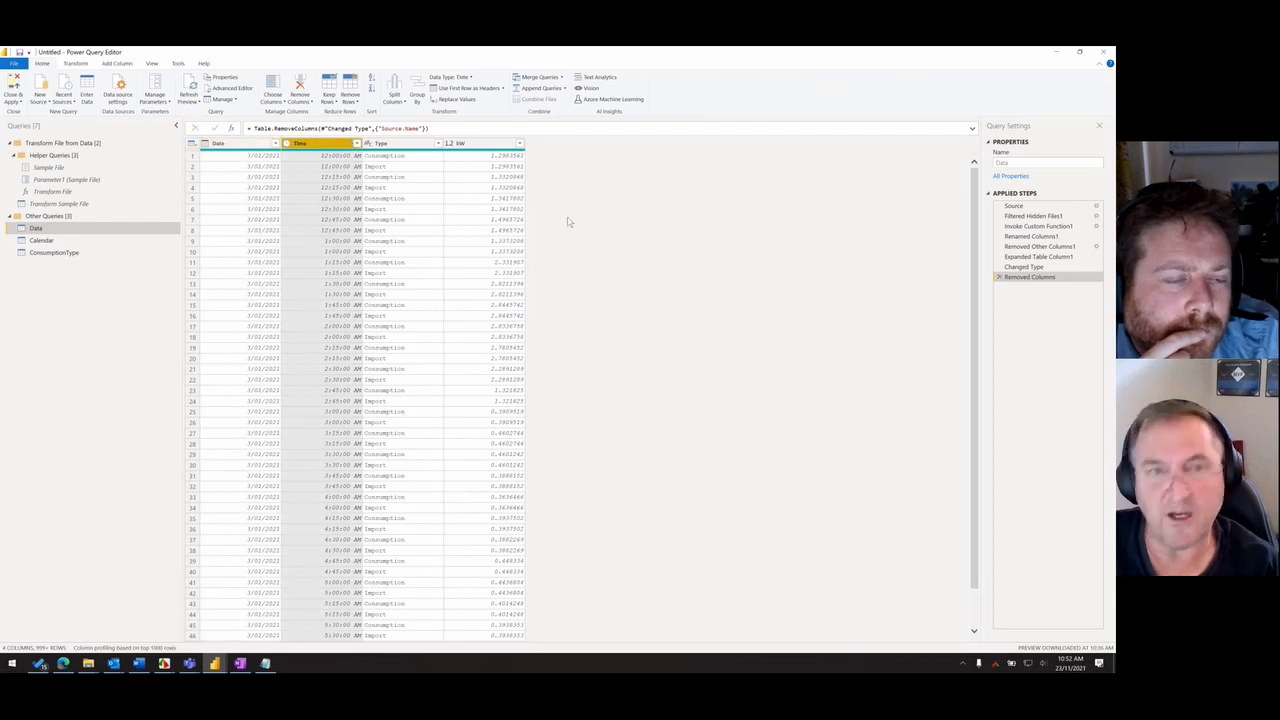
pyautogui.hotkey('alt', 'Tab')
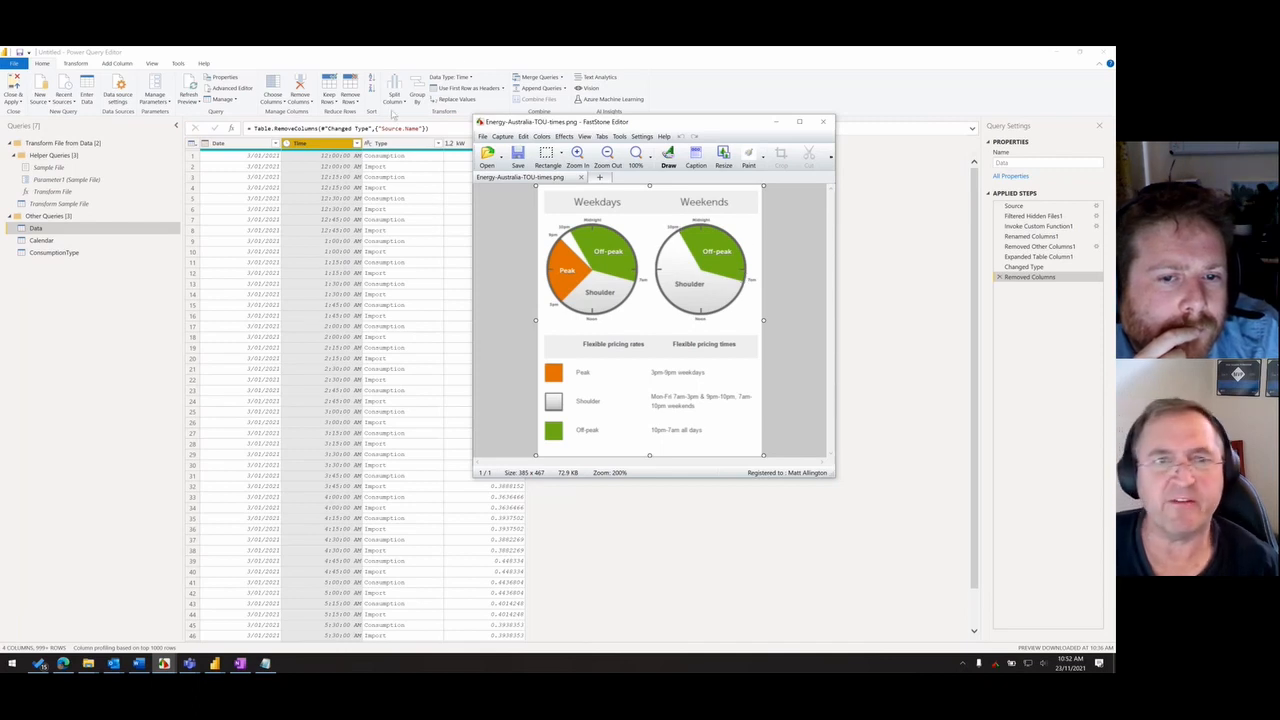
pyautogui.hotkey('alt', 'Tab')
pyautogui.hotkey('alt', 'Tab')
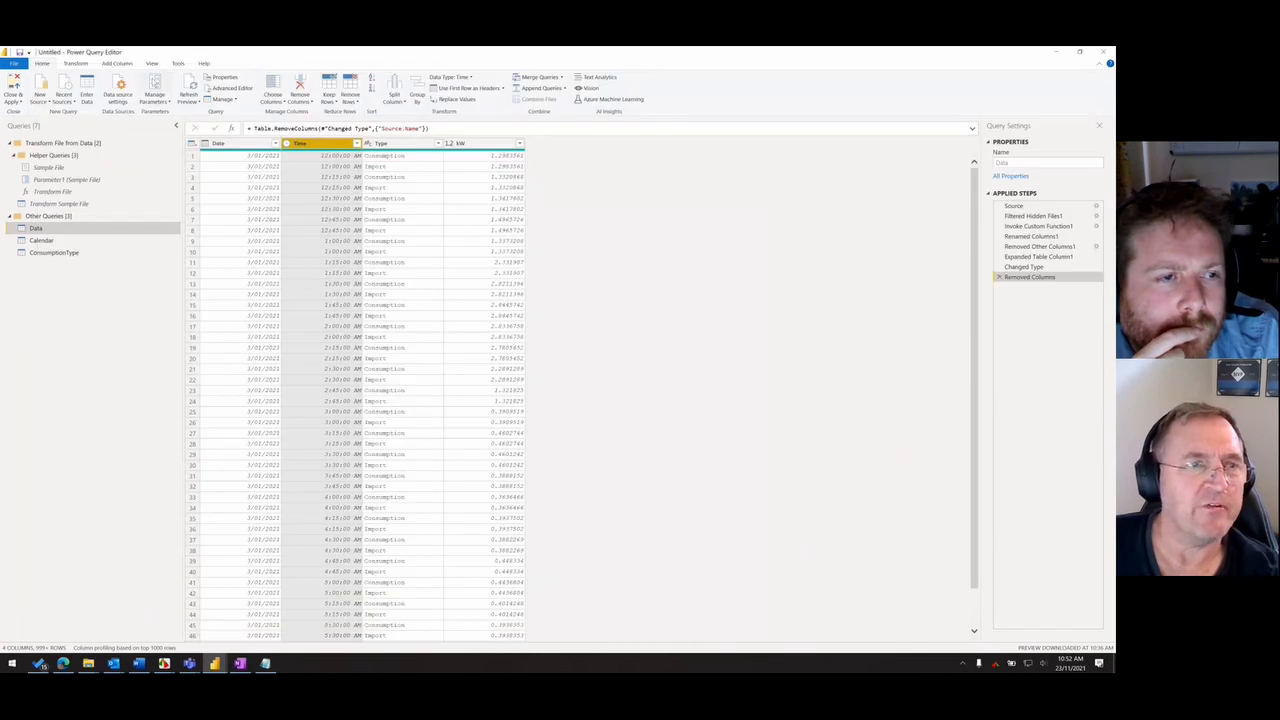
# - Start a conditional column named Tariff in the Data query, with the condition that Time is greater than or equal to 11:00 PM
pyautogui.click(141, 80)
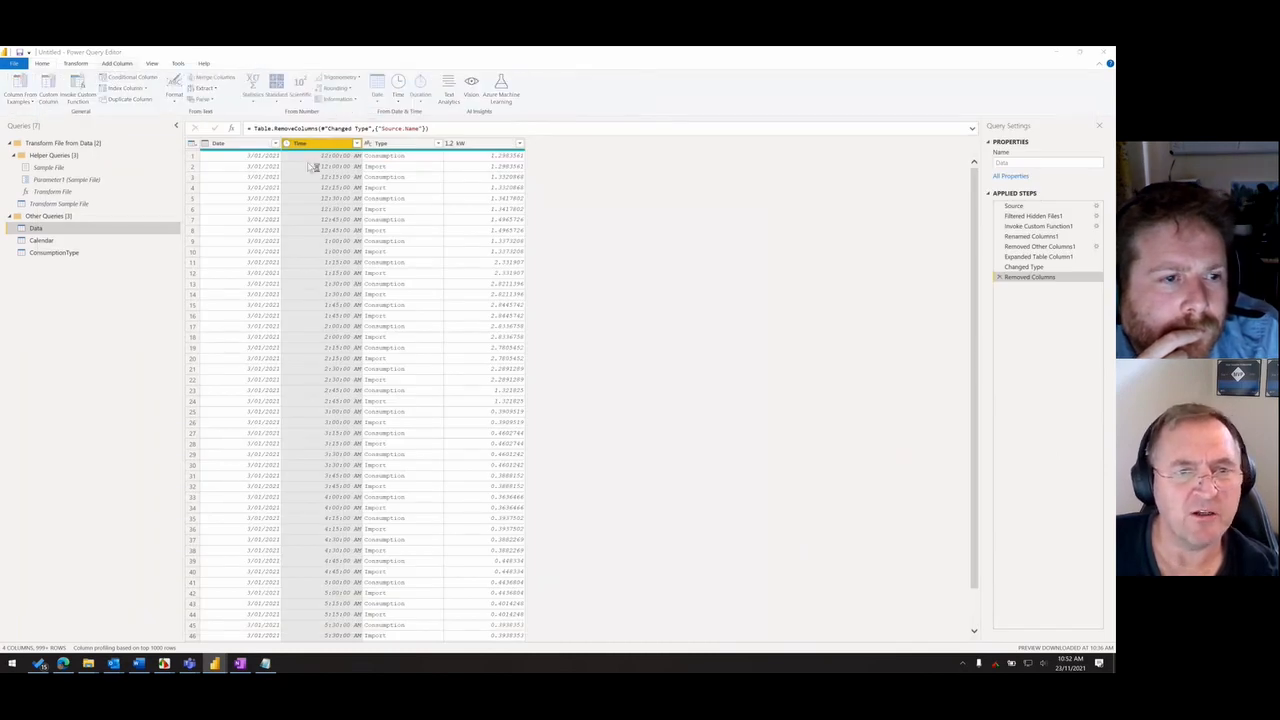
pyautogui.moveTo(378, 315); pyautogui.dragTo(243, 316)
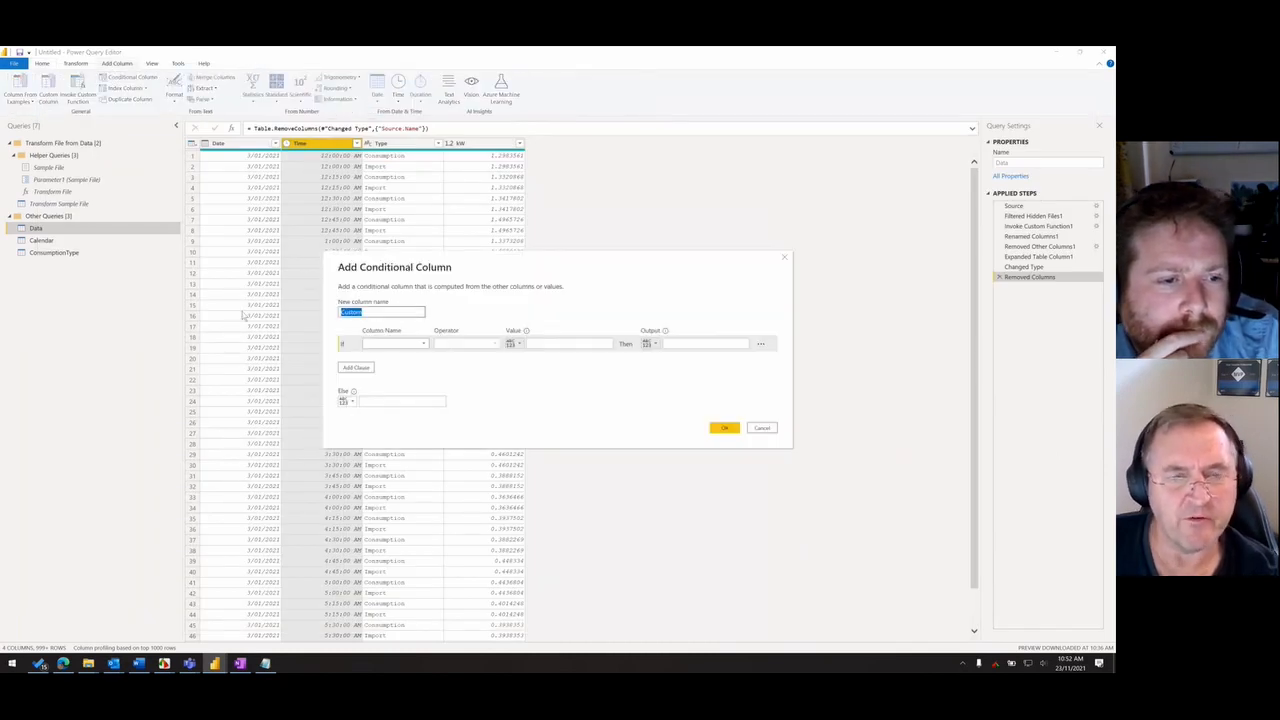
pyautogui.write('Tariff')
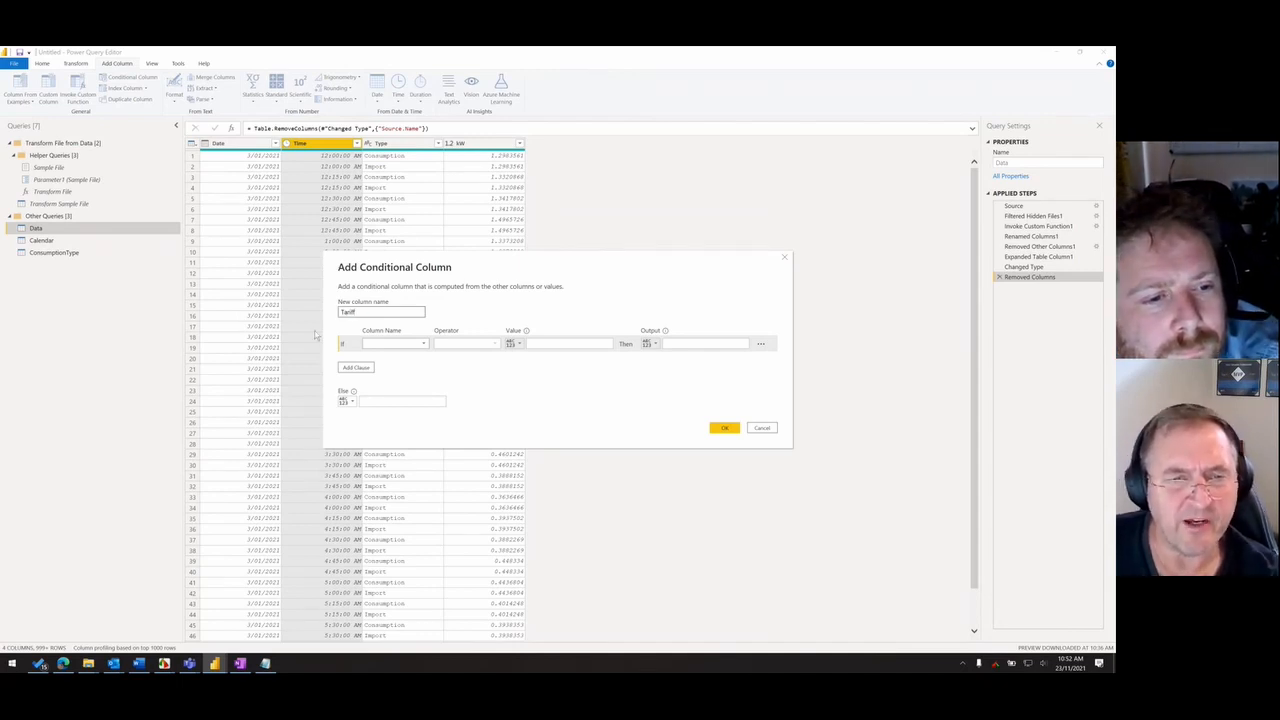
pyautogui.click(394, 343)
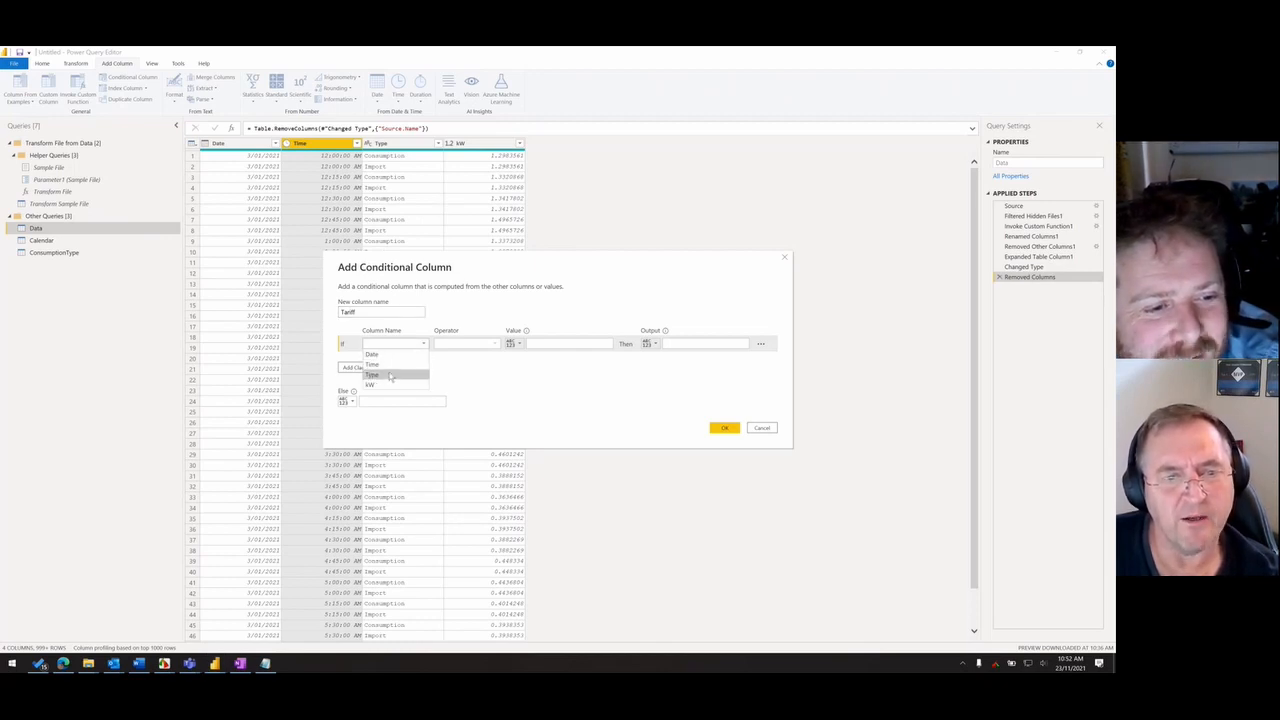
pyautogui.click(385, 365)
pyautogui.click(458, 345)
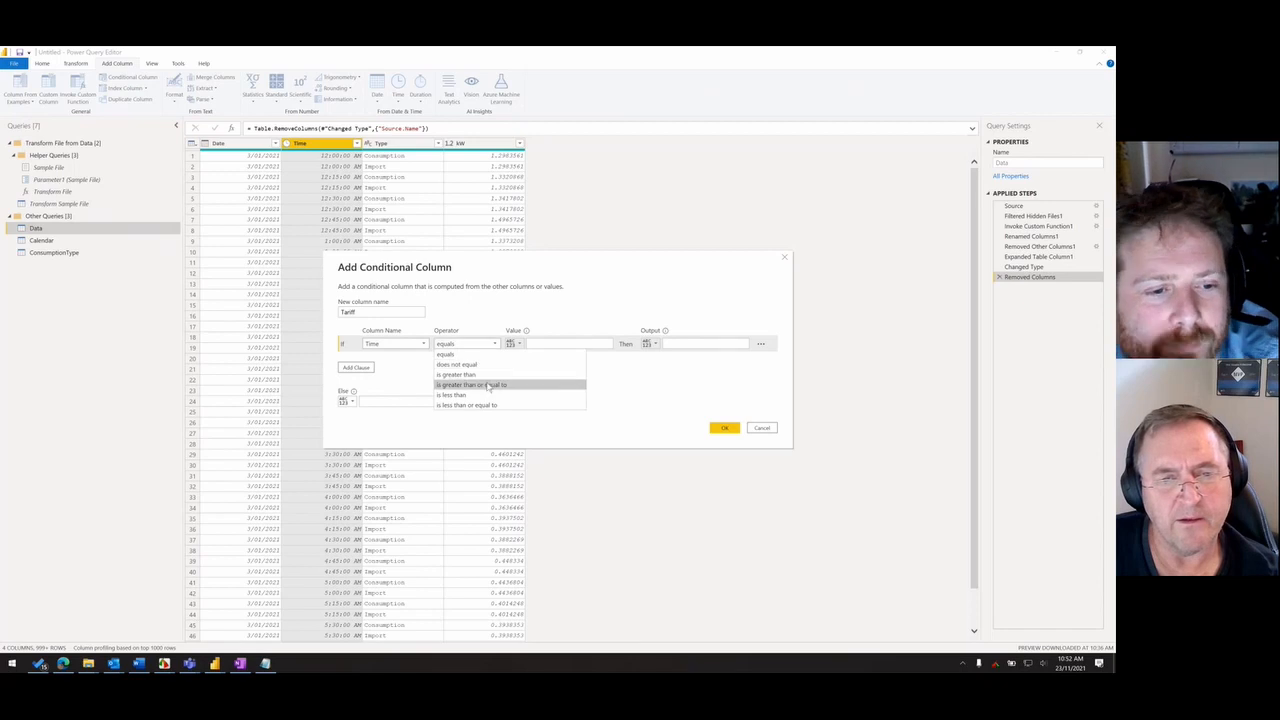
pyautogui.click(462, 383)
pyautogui.click(549, 346)
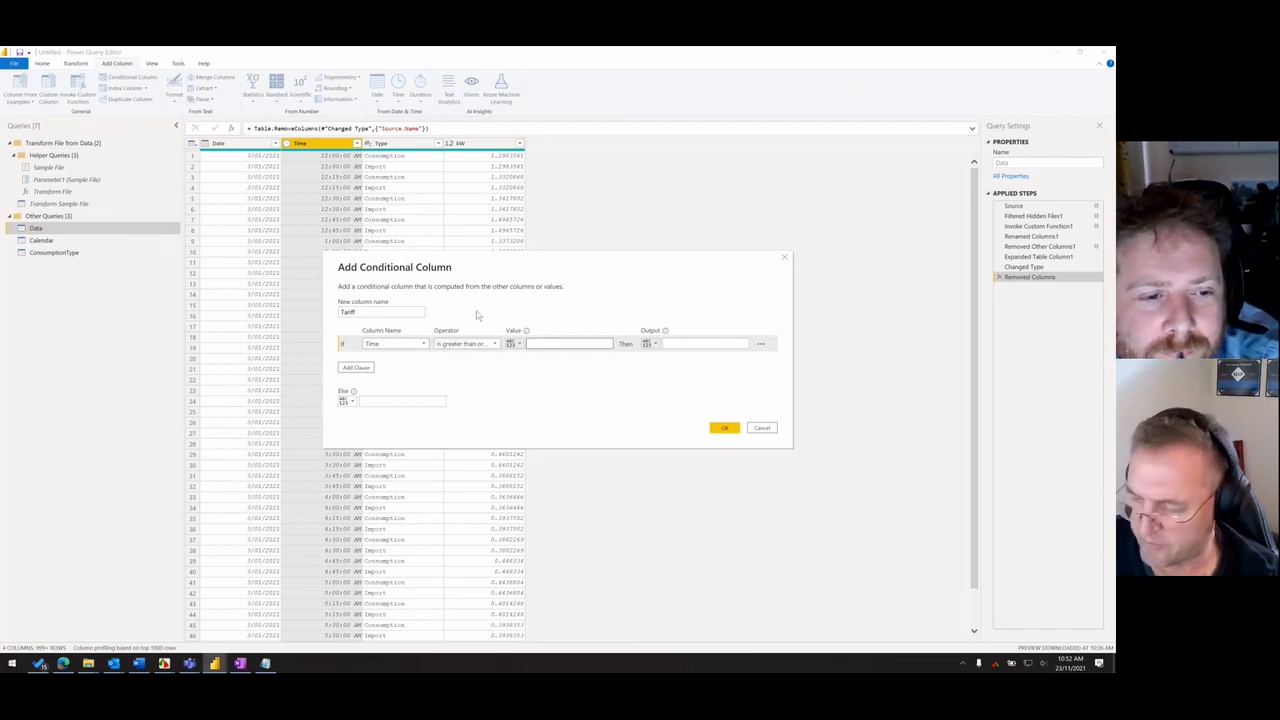
pyautogui.write('1')
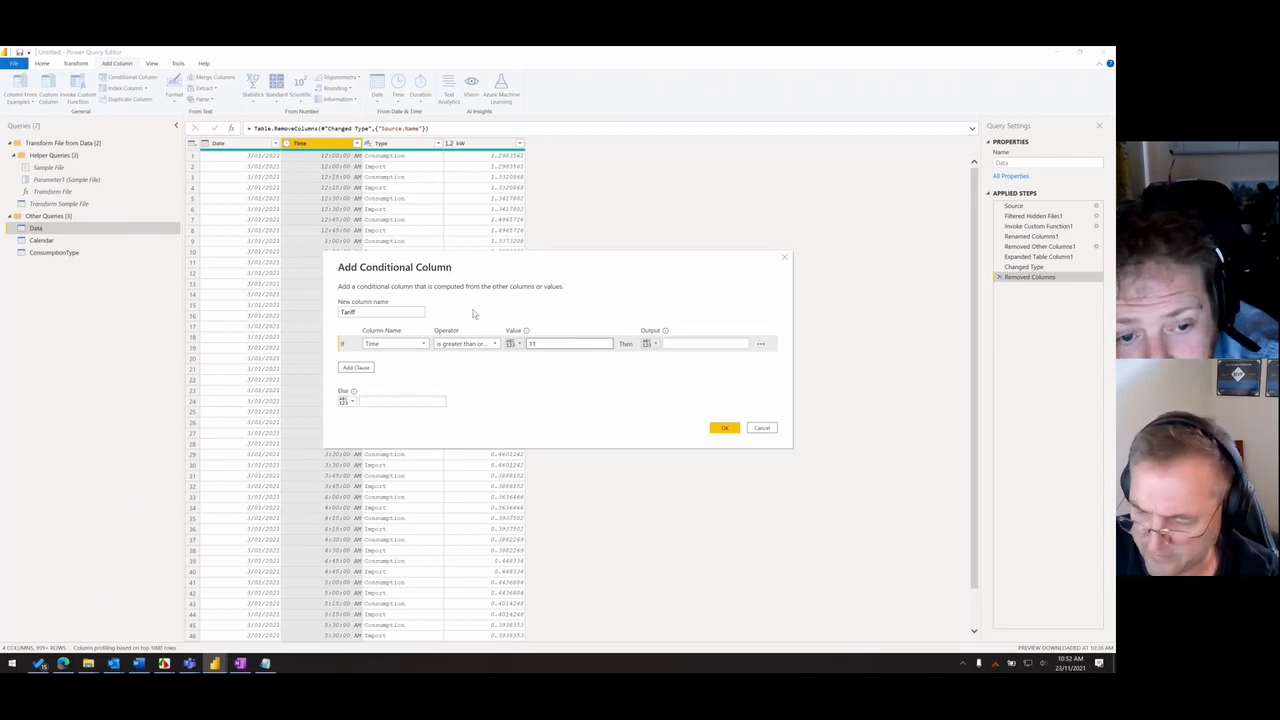
pyautogui.write('2:00 PM')
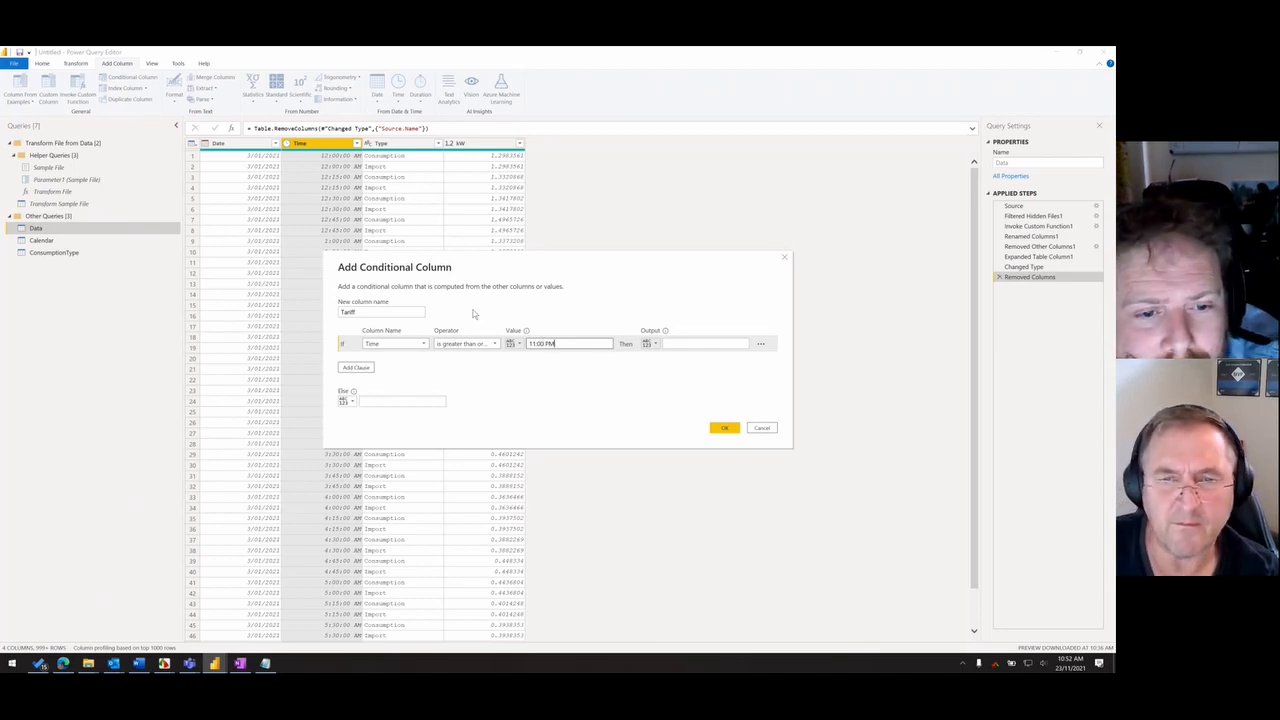
# - Set the output of the Tariff column's Time condition to Off Peak
pyautogui.click(667, 344)
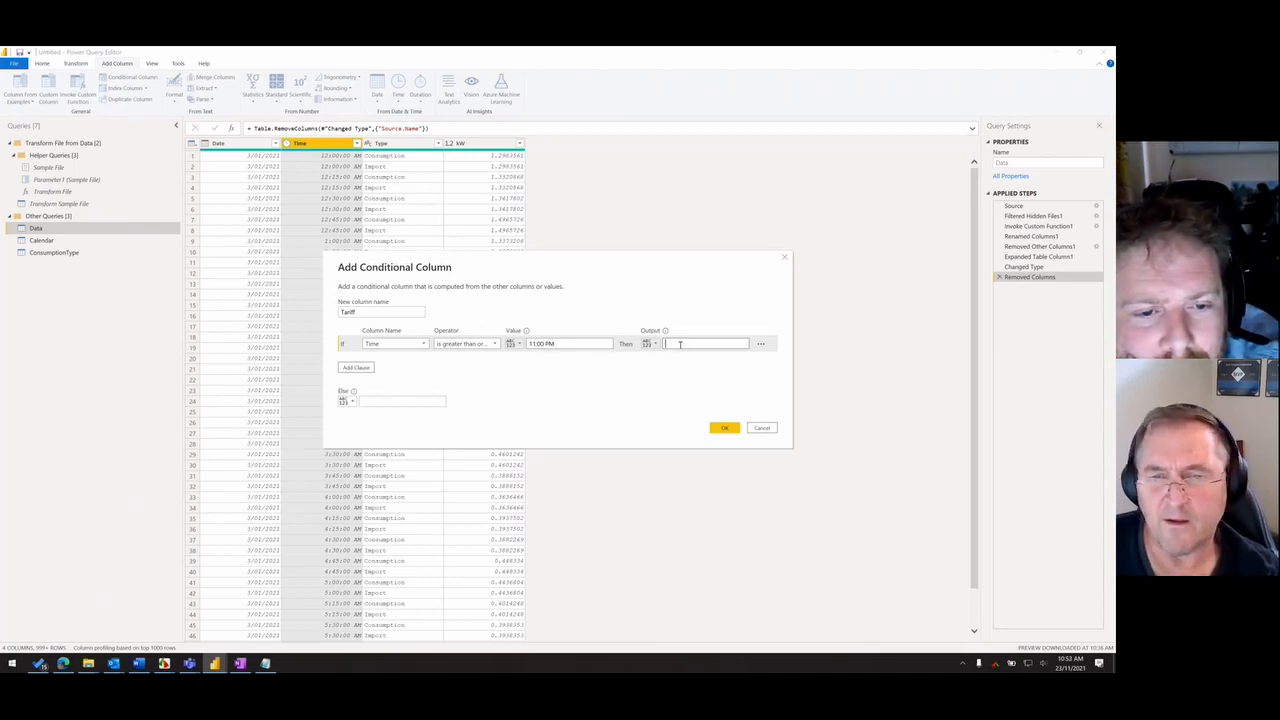
pyautogui.click(605, 344)
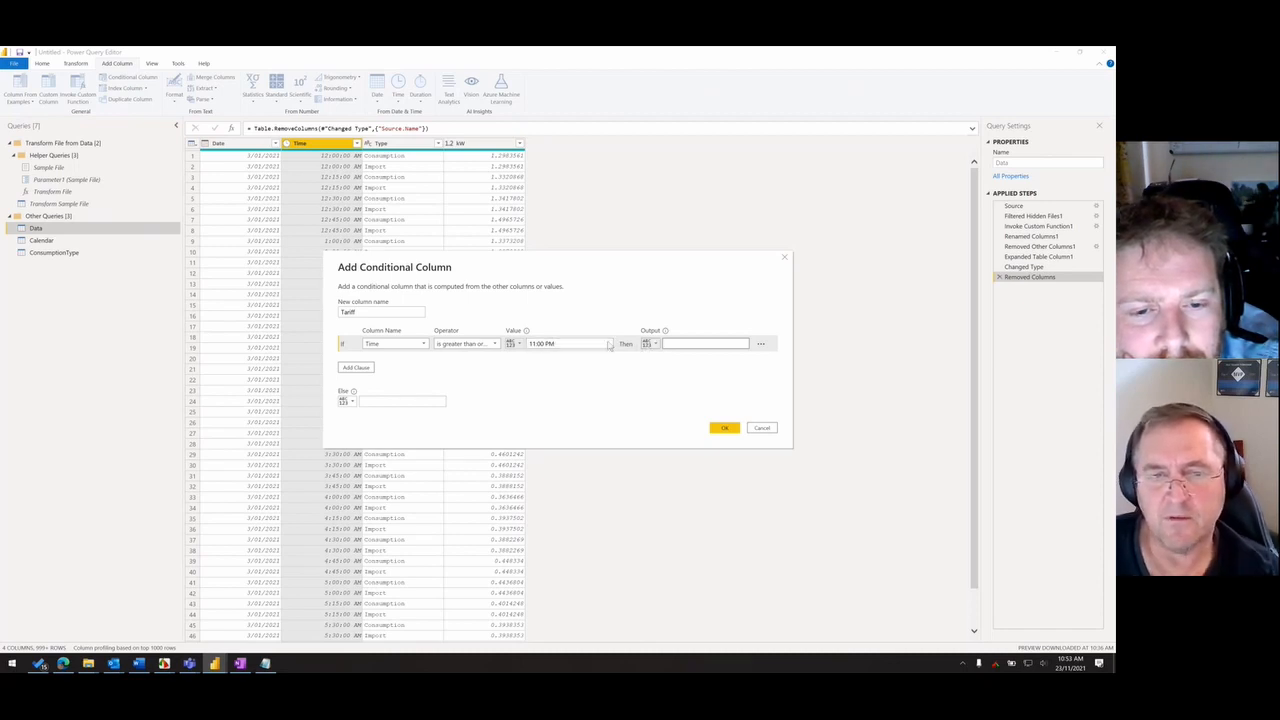
pyautogui.click(673, 344)
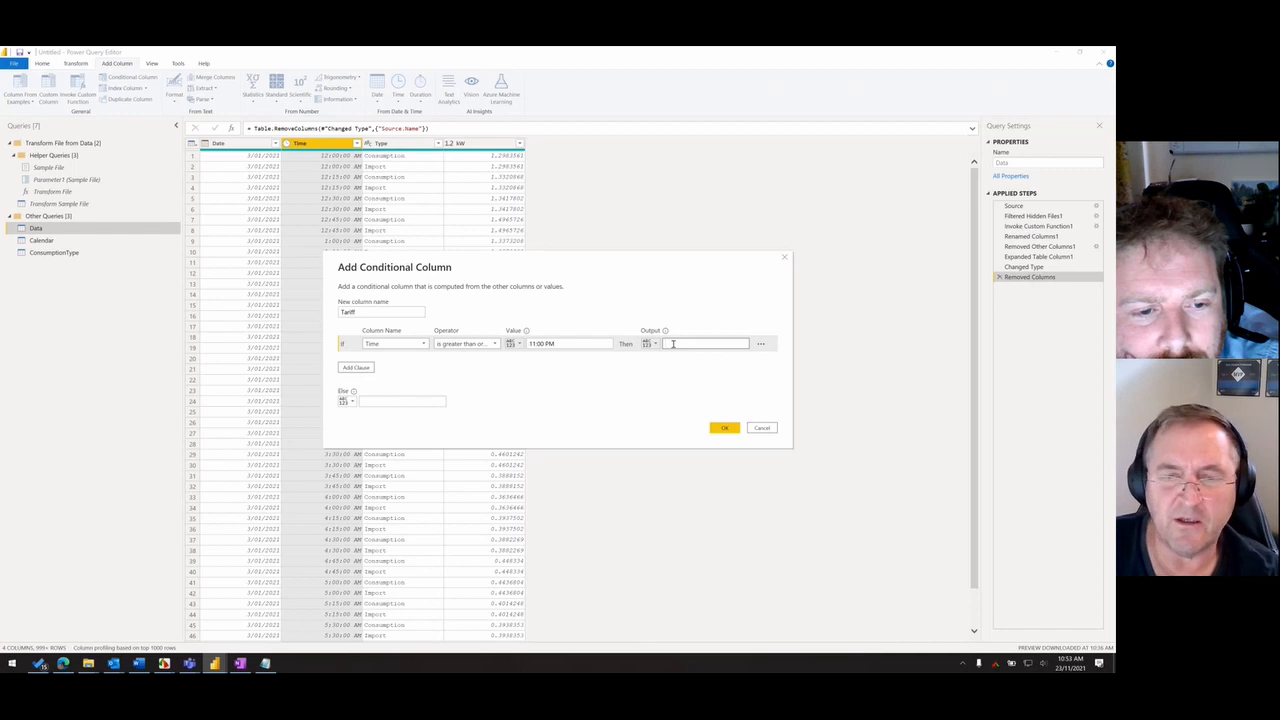
pyautogui.write('Off')
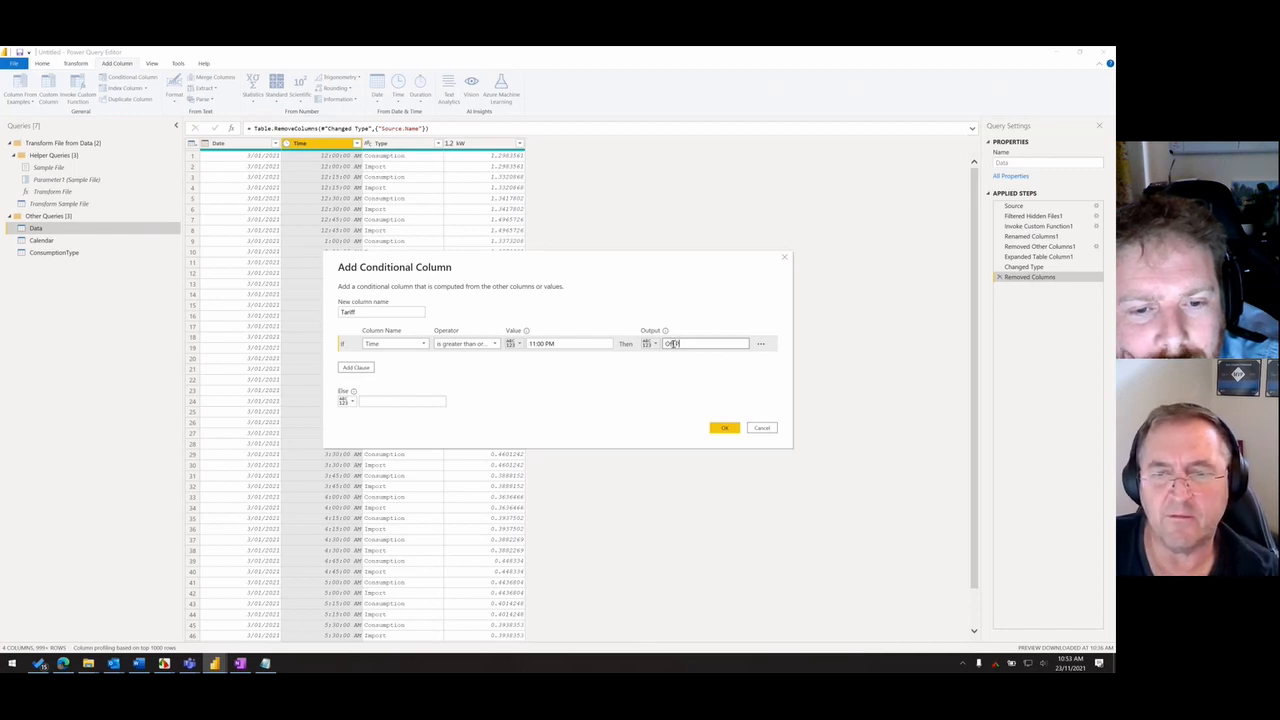
pyautogui.write(' Peak')
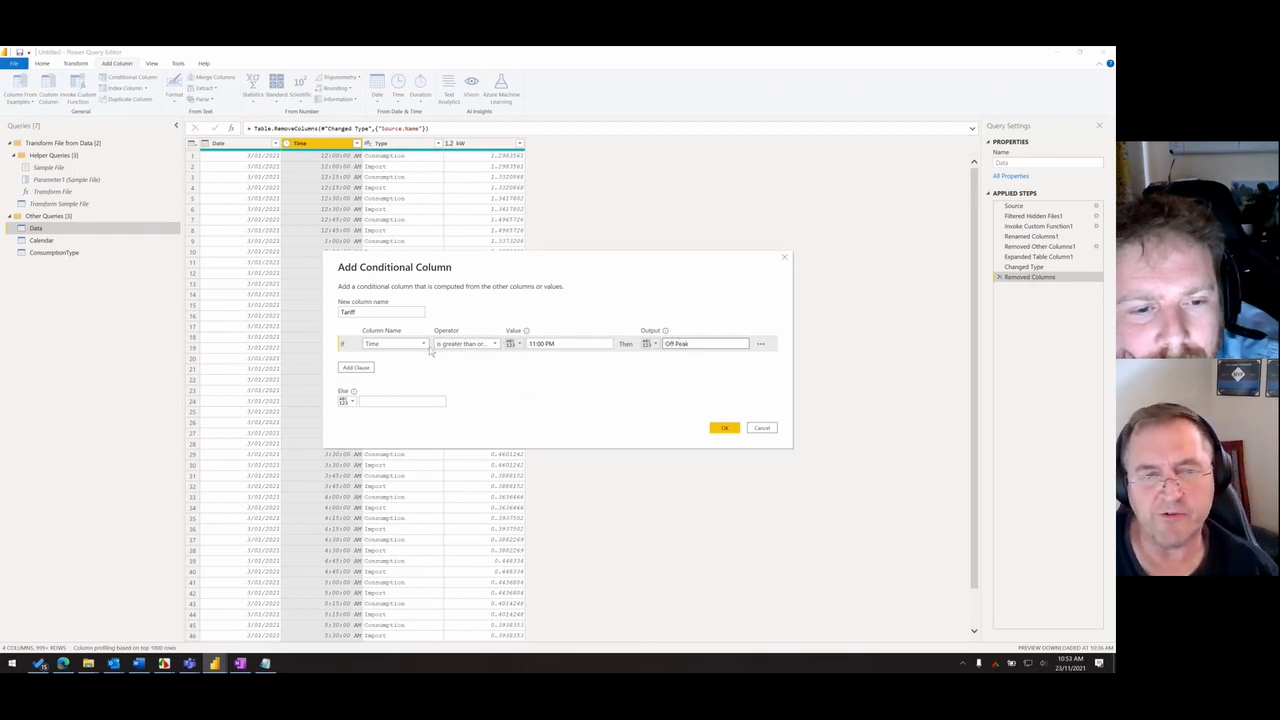
# - Set the Tariff column's Else value to Sholder, consulting the tariff image for the time-of-use categories
pyautogui.click(396, 399)
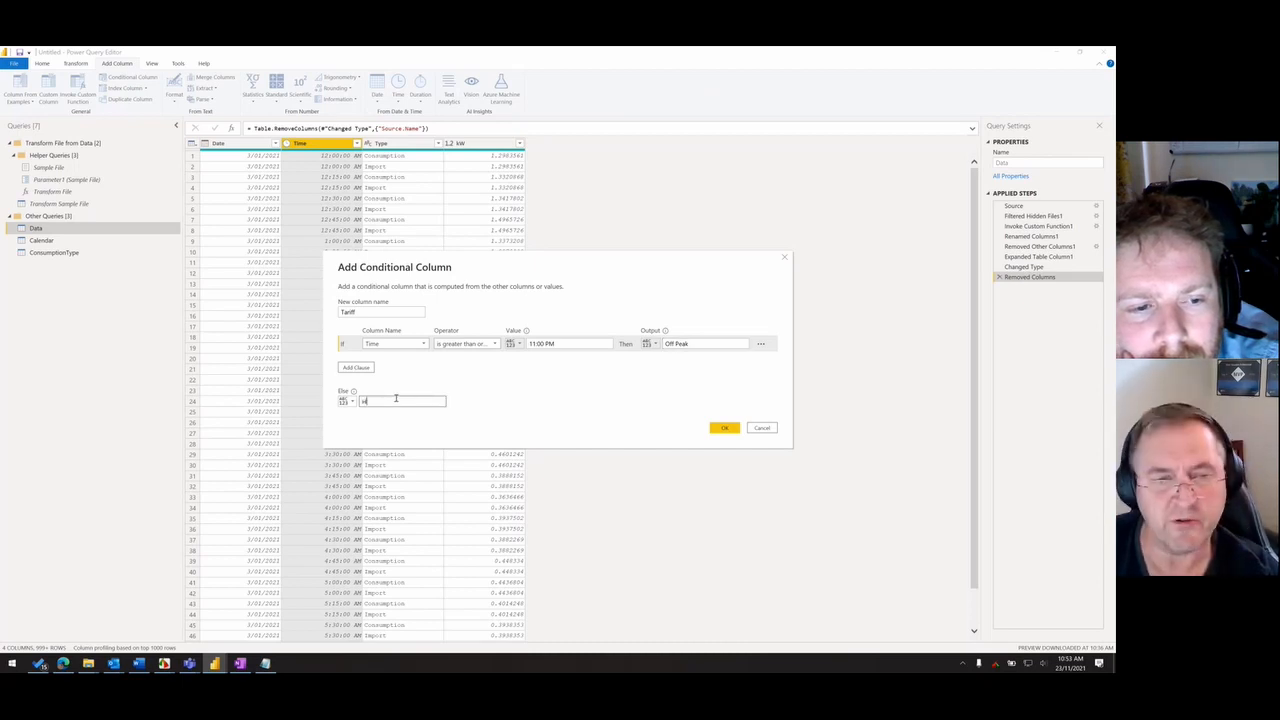
pyautogui.write('Sho')
pyautogui.hotkey('alt', 'Tab')
pyautogui.hotkey('alt', 'Tab')
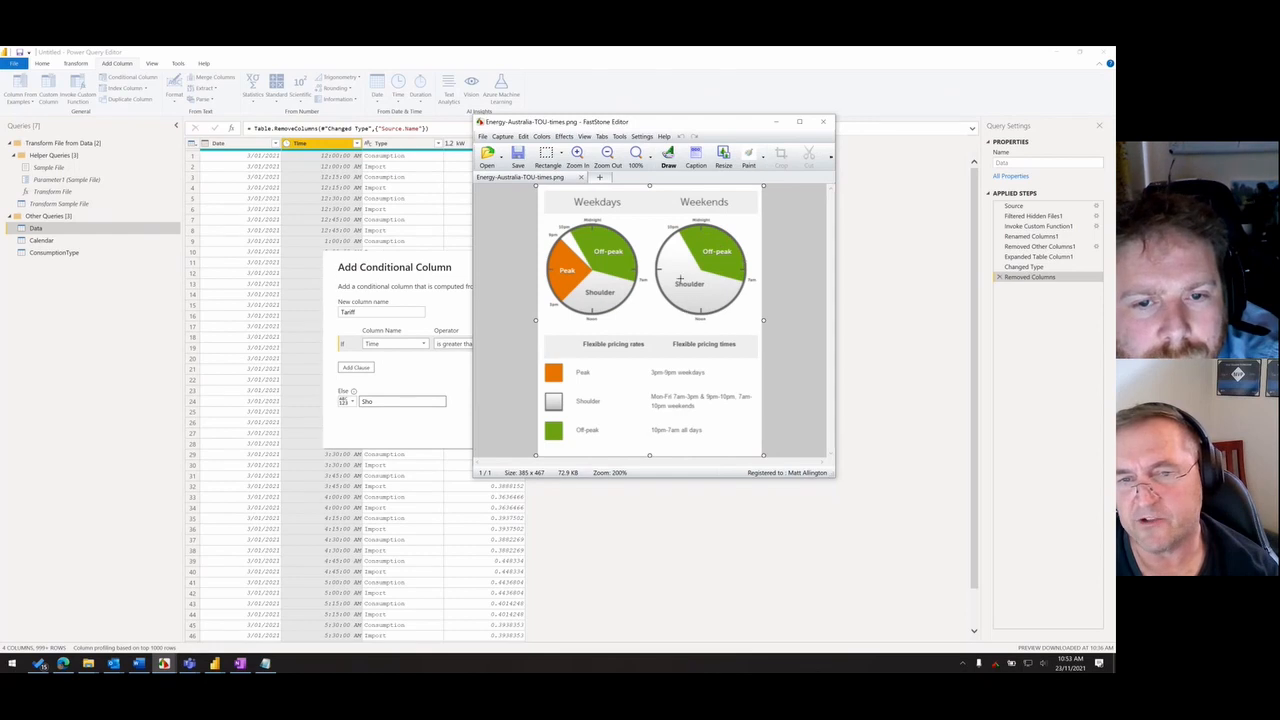
pyautogui.hotkey('alt', 'Tab')
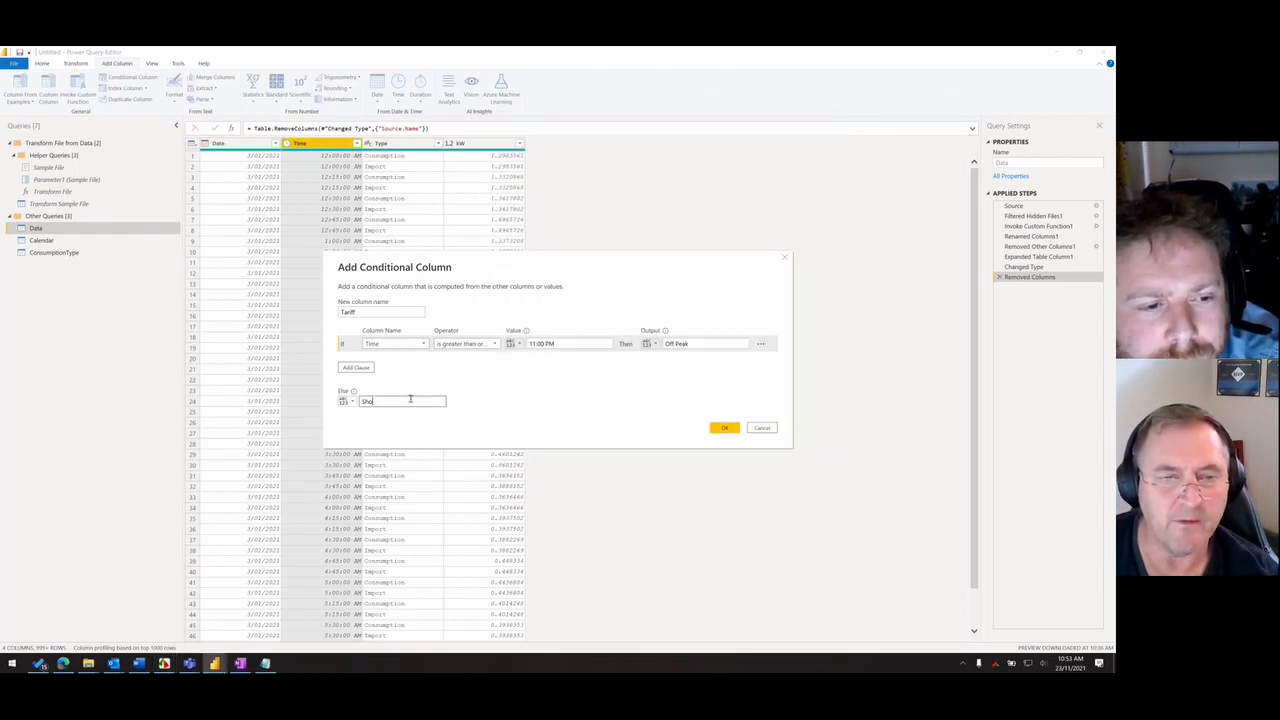
pyautogui.write('ulder')
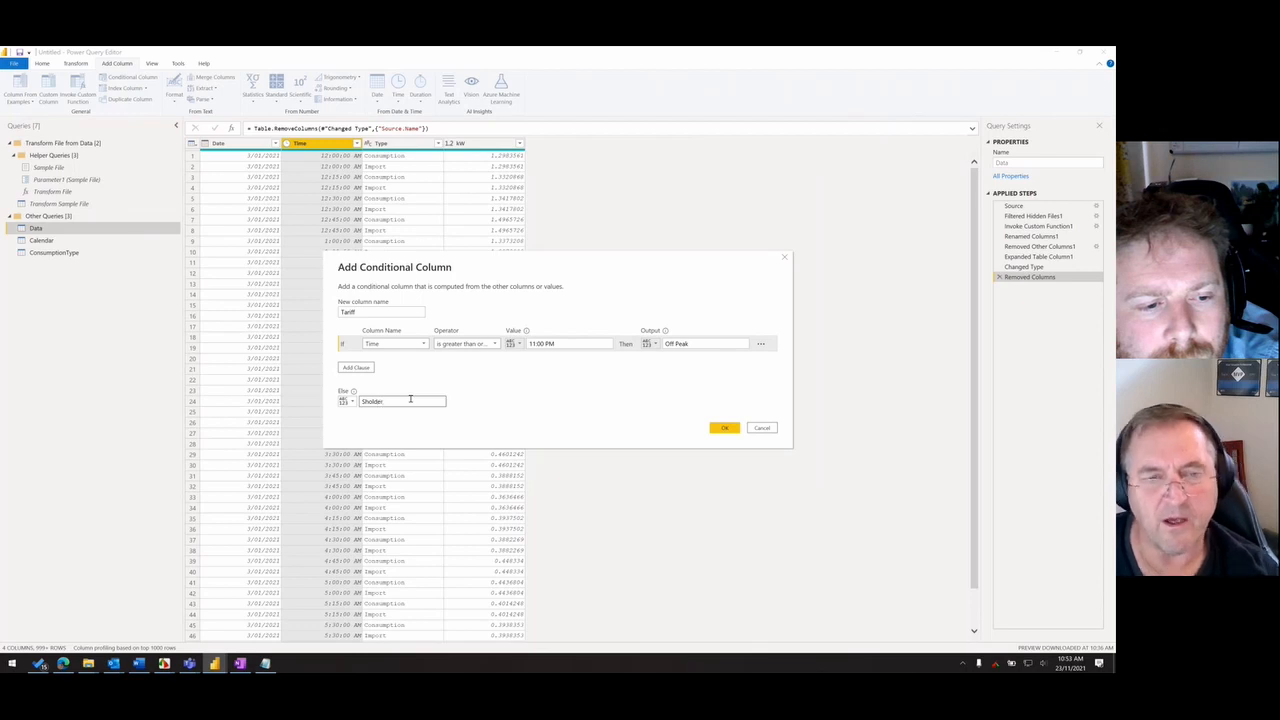
# - Change the Tariff column's condition to Time is greater than or equal to 7:00 AM
pyautogui.click(587, 343)
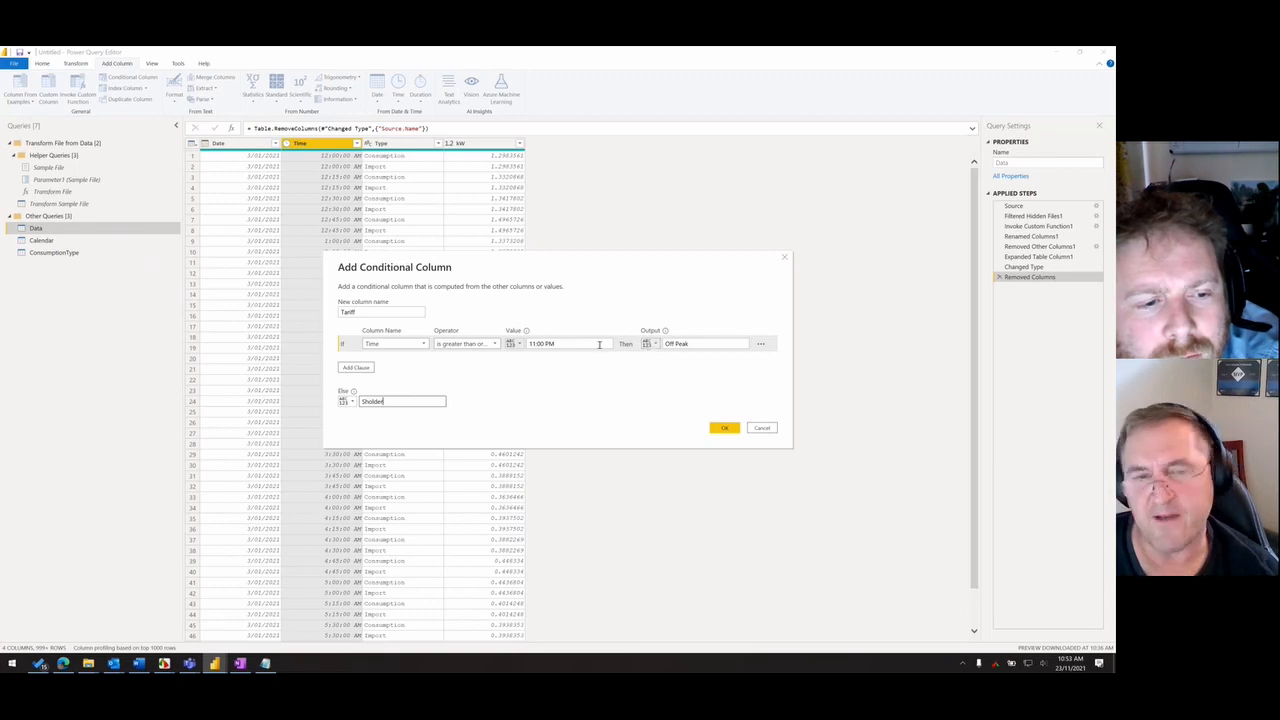
pyautogui.moveTo(612, 343); pyautogui.dragTo(514, 365)
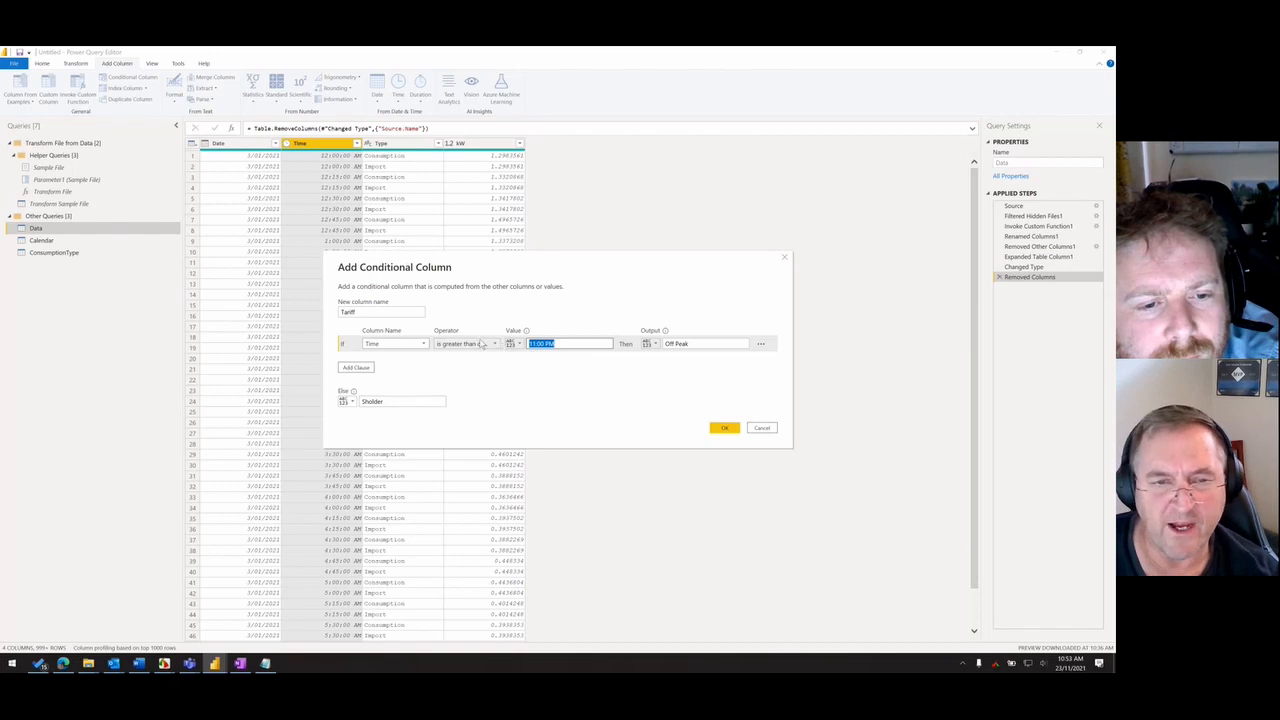
pyautogui.click(481, 343)
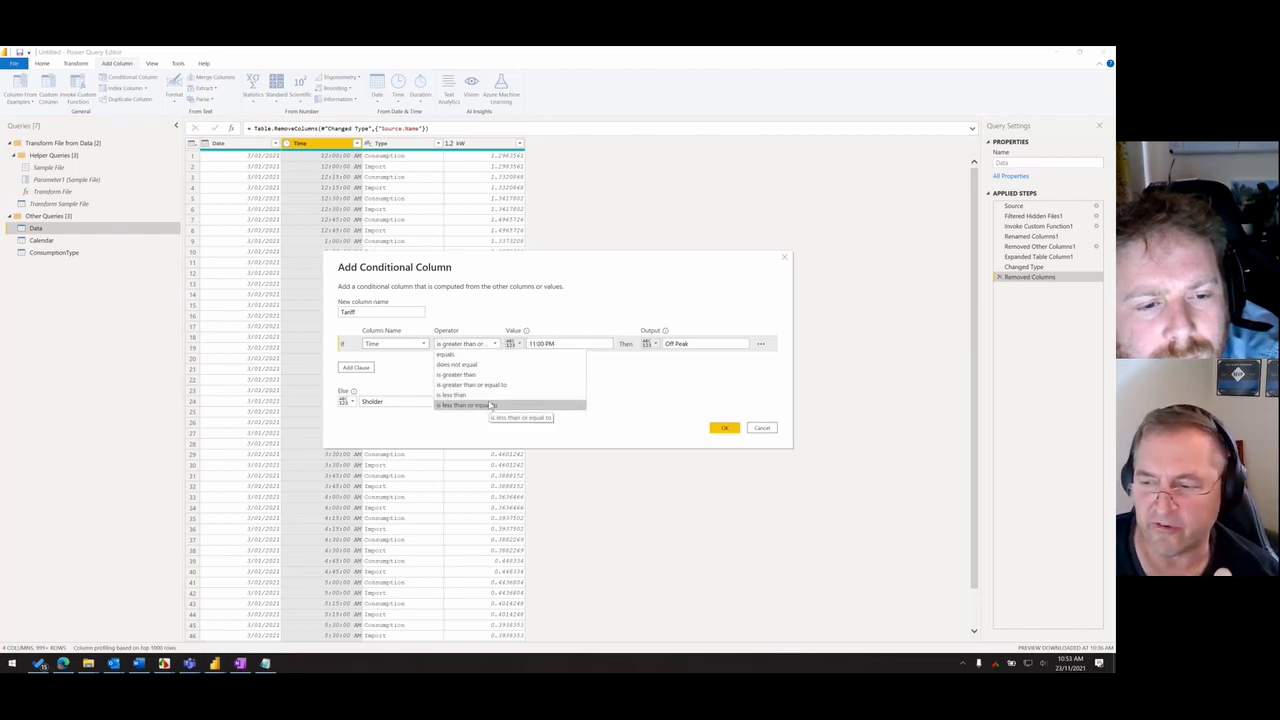
pyautogui.click(478, 375)
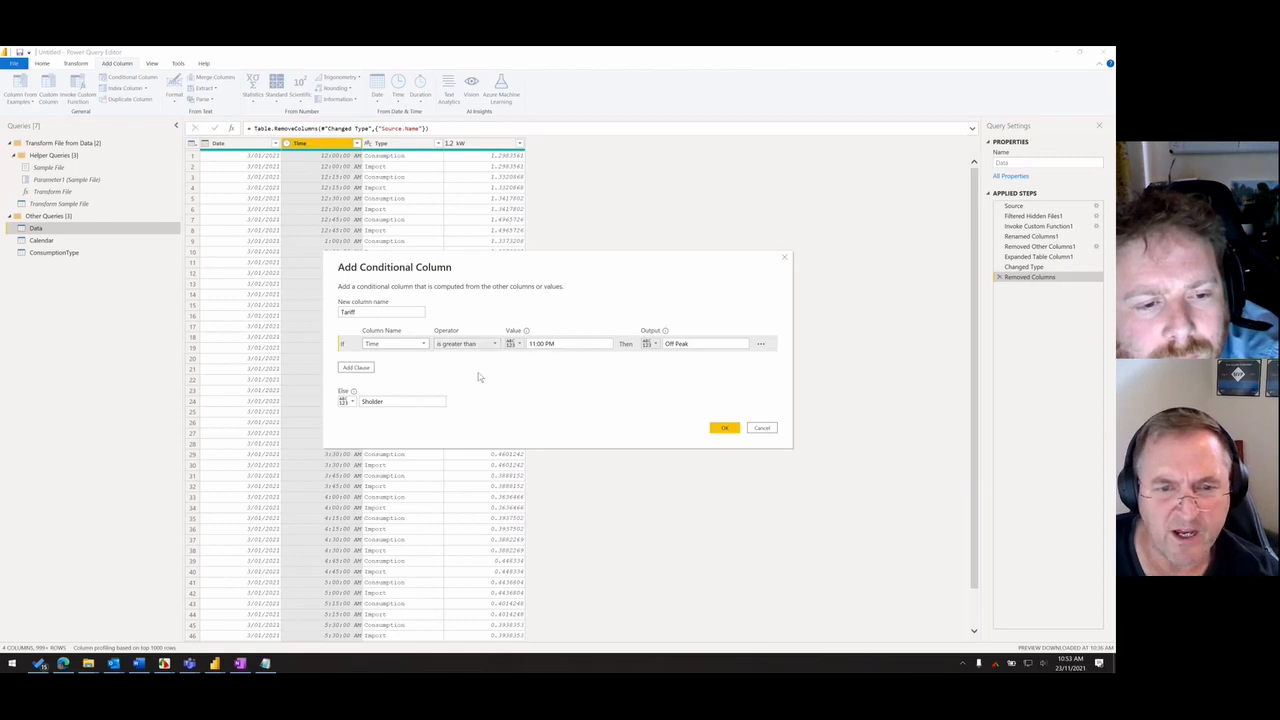
pyautogui.click(481, 343)
pyautogui.click(478, 386)
pyautogui.click(537, 343)
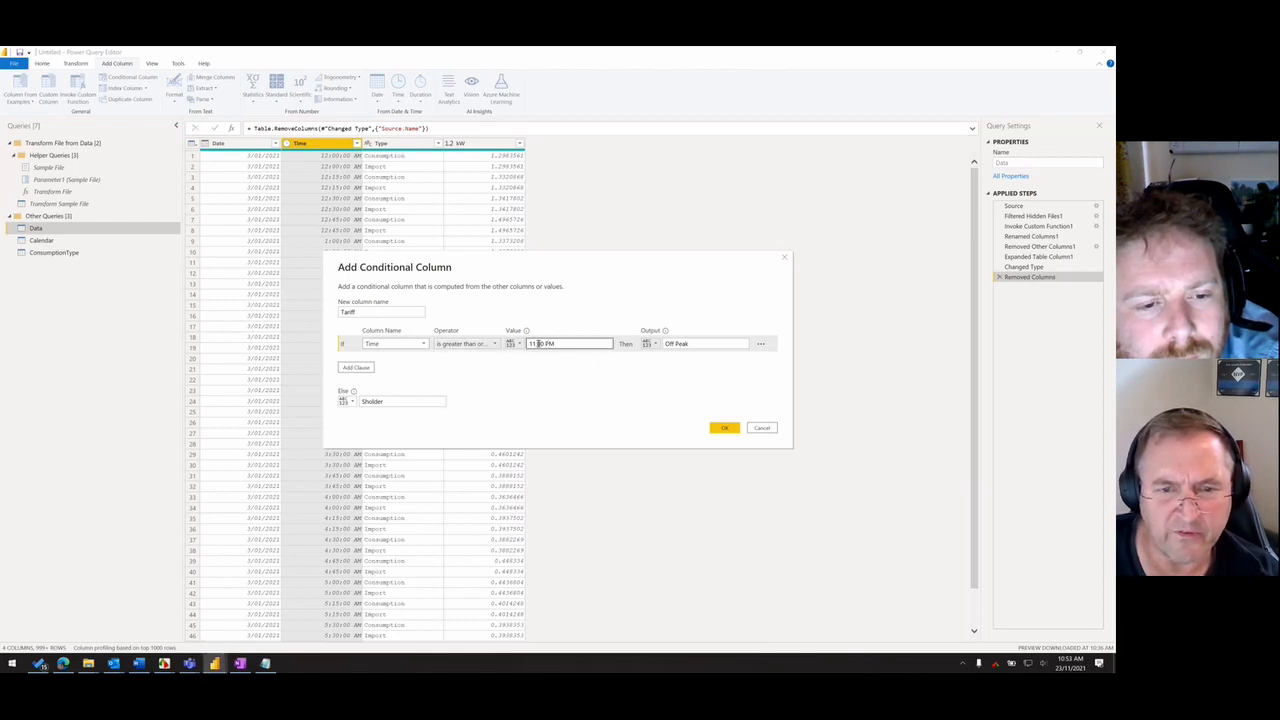
pyautogui.doubleClick(537, 343)
pyautogui.write('7:00 AM')
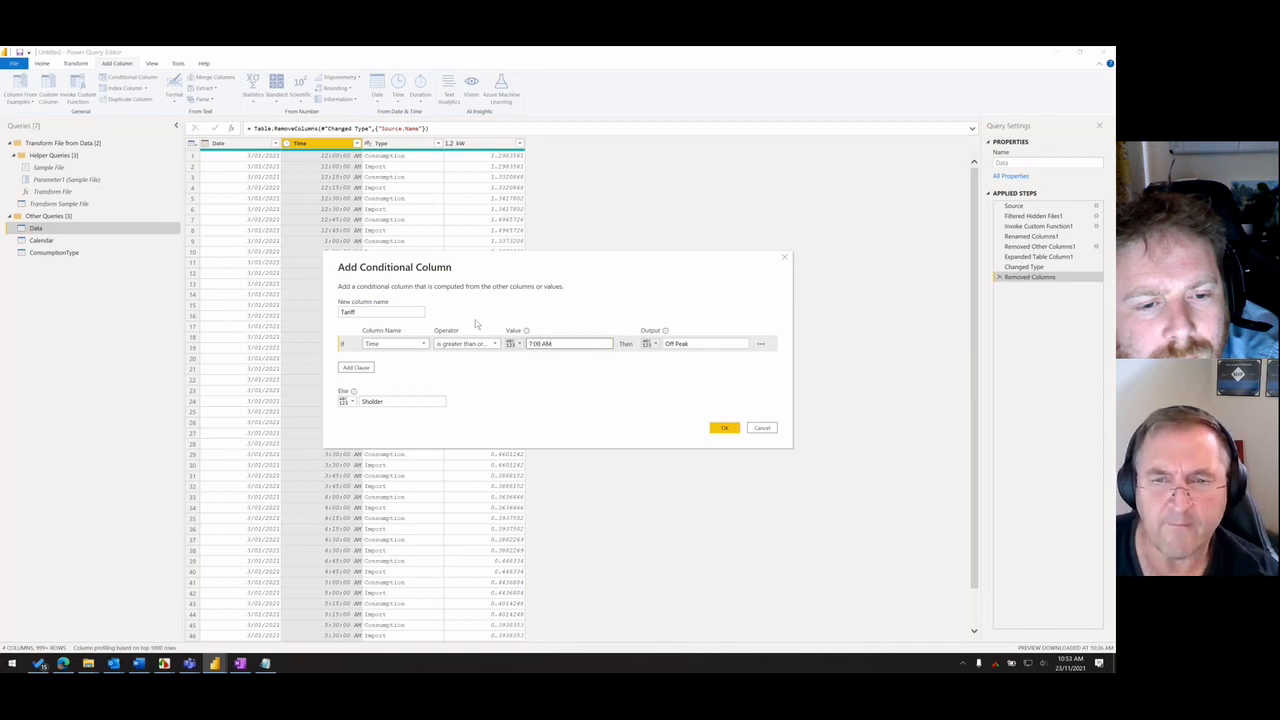
pyautogui.click(475, 321)
# - Set the condition's output to Sholder and the Else value to Off Peak, check the tariff image, and create the Tariff column
pyautogui.moveTo(702, 345); pyautogui.dragTo(647, 350)
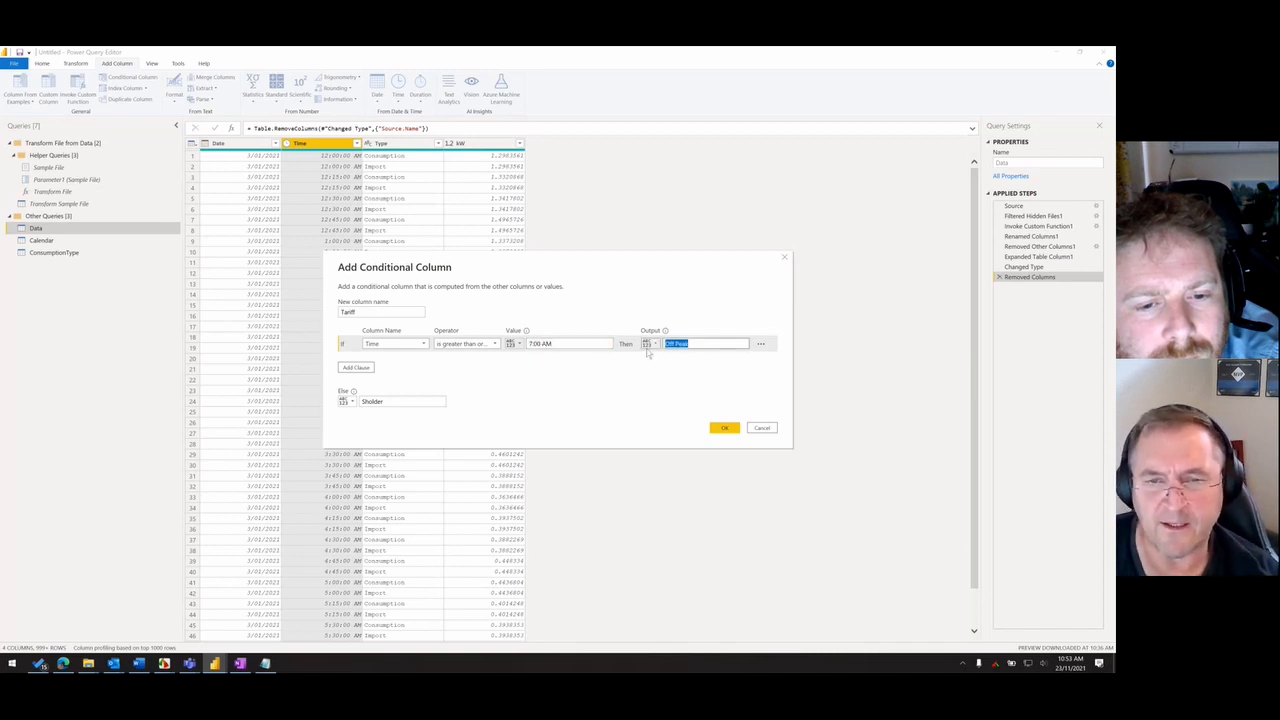
pyautogui.write('Sholder')
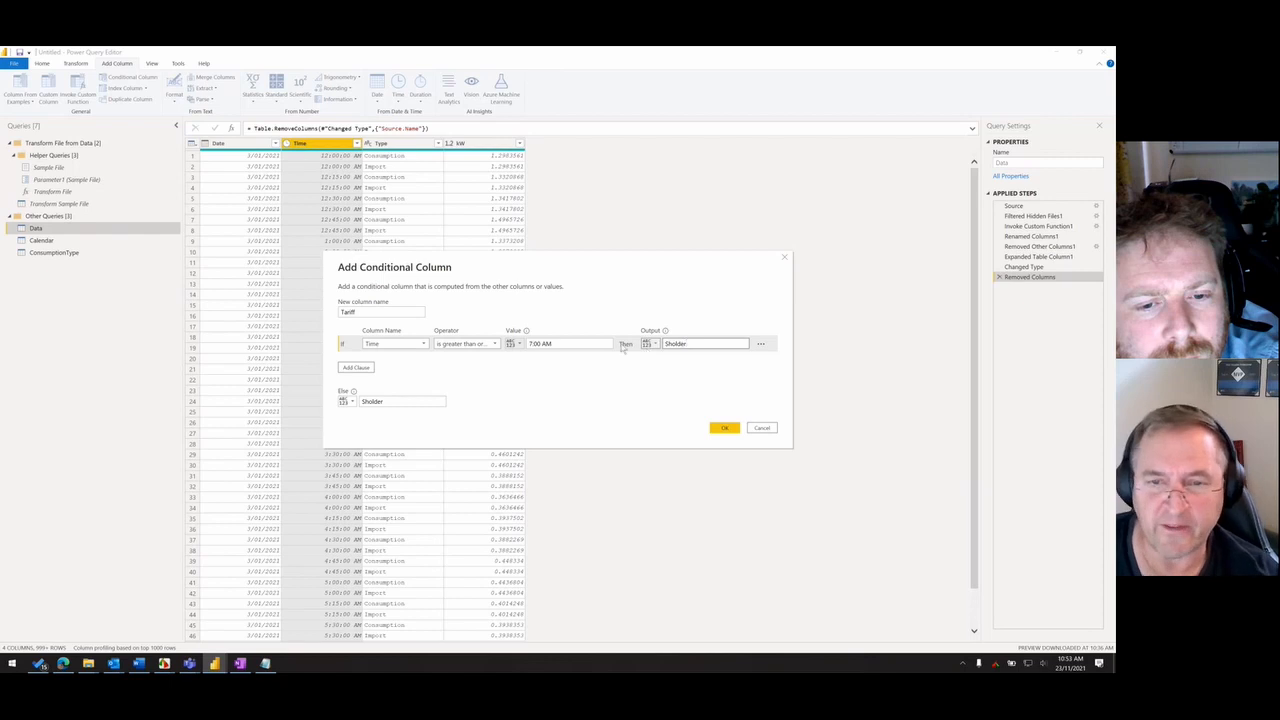
pyautogui.doubleClick(417, 401)
pyautogui.press('BackSpace')
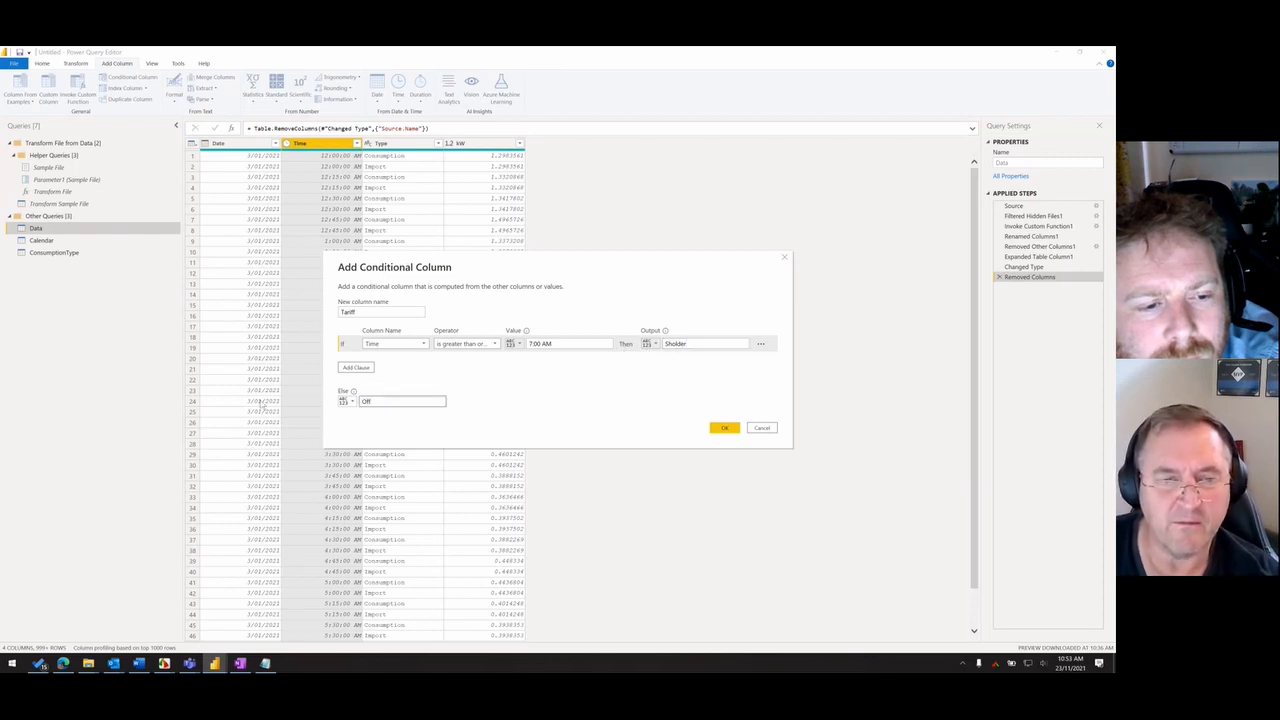
pyautogui.hotkey('alt', 'Tab')
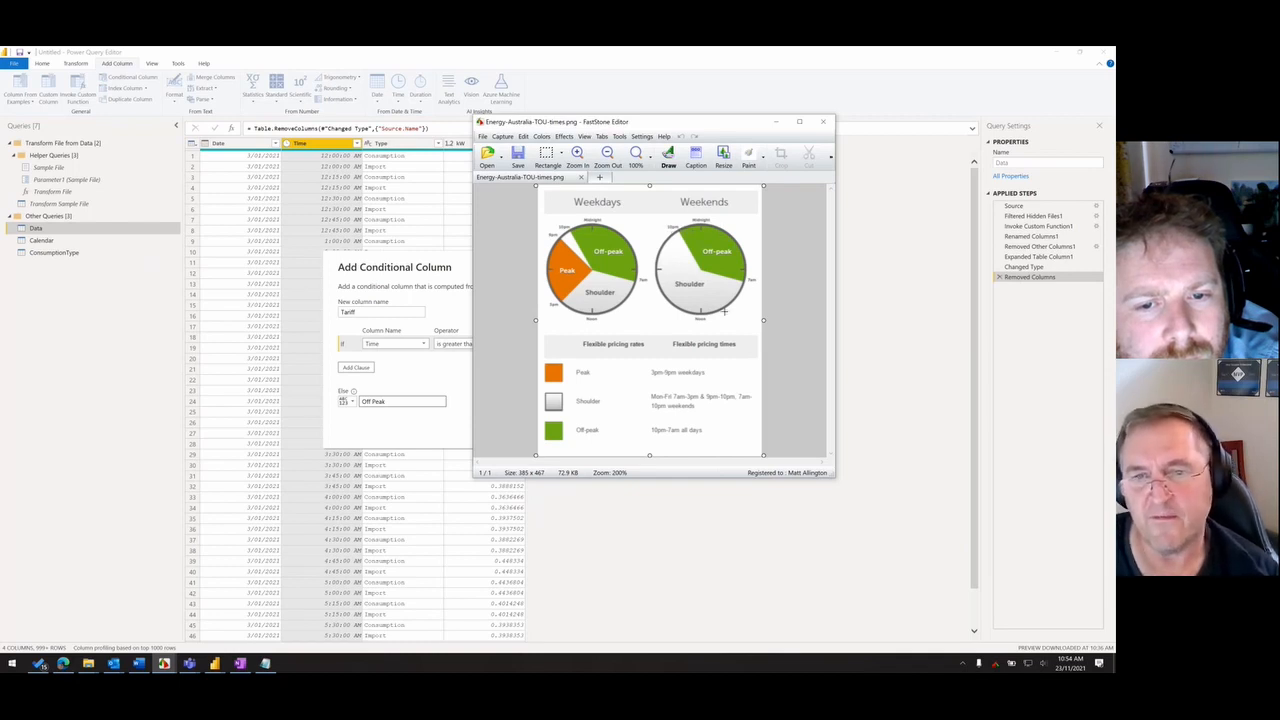
pyautogui.click(433, 268)
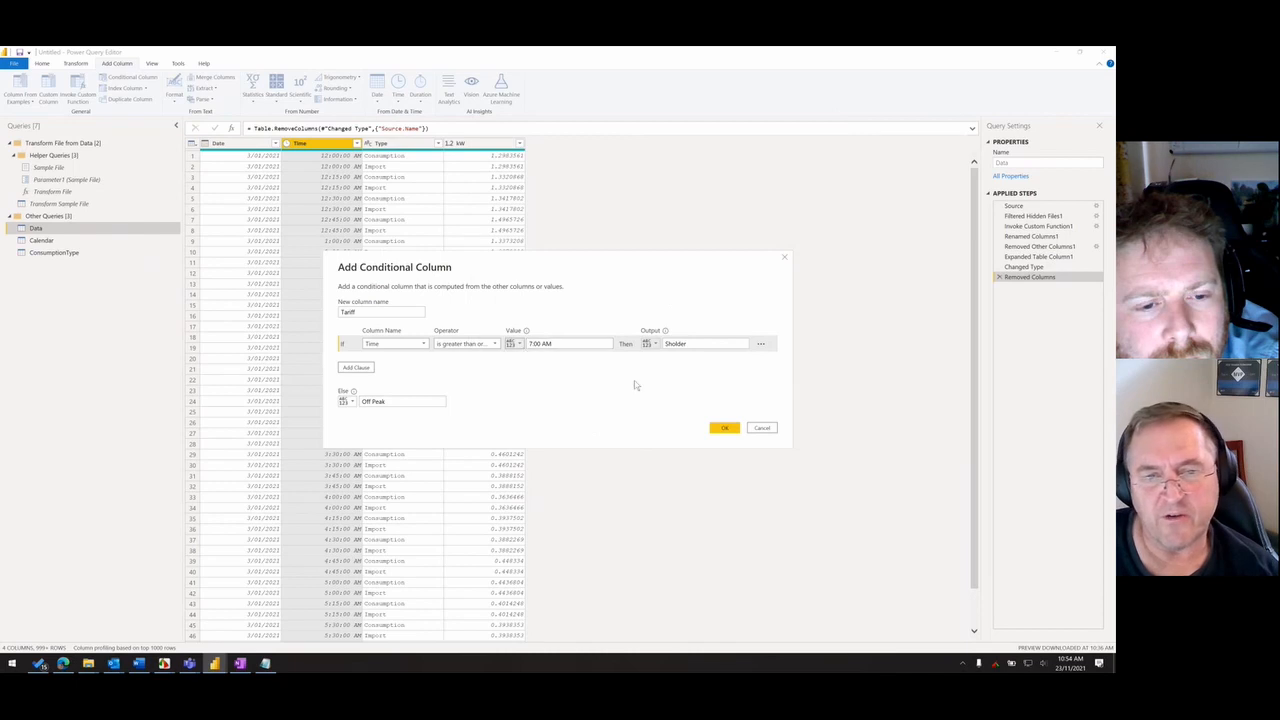
pyautogui.click(726, 427)
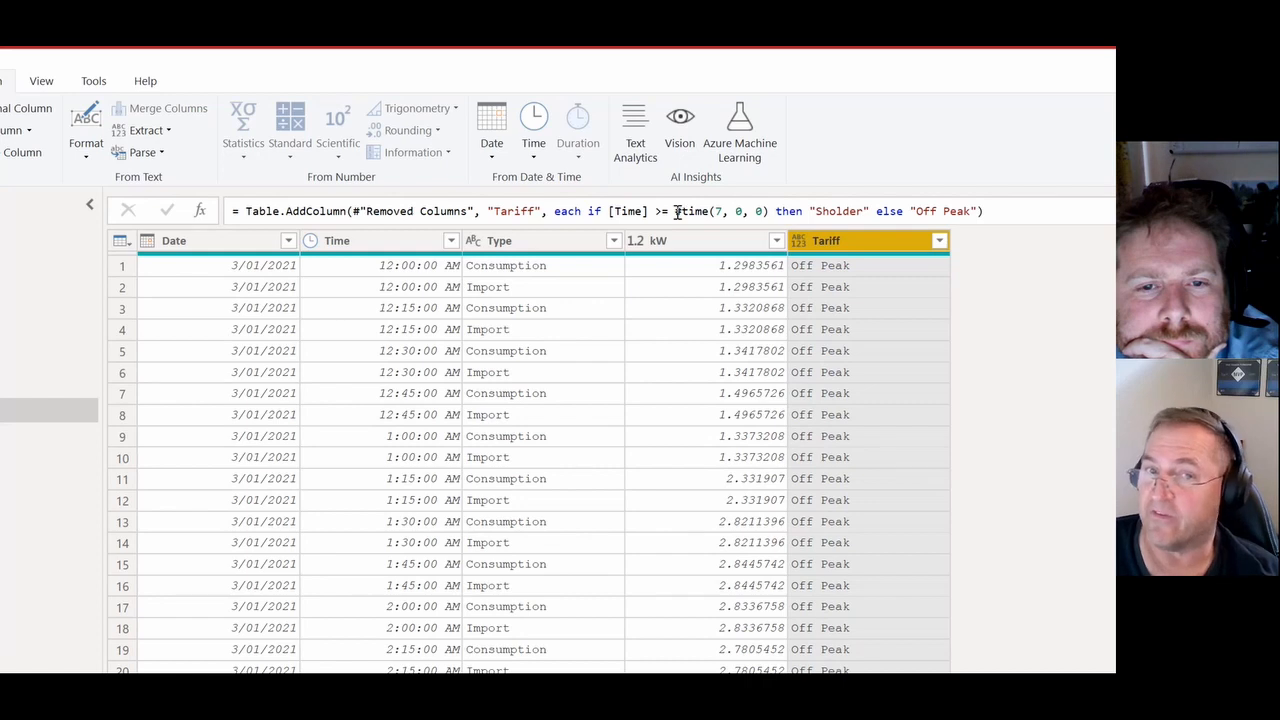
# - Extend the Tariff formula's condition after #time(7, 0, 0) with and [Time] <= #time(11,0,0)
pyautogui.moveTo(676, 211); pyautogui.dragTo(768, 206)
pyautogui.click(768, 206)
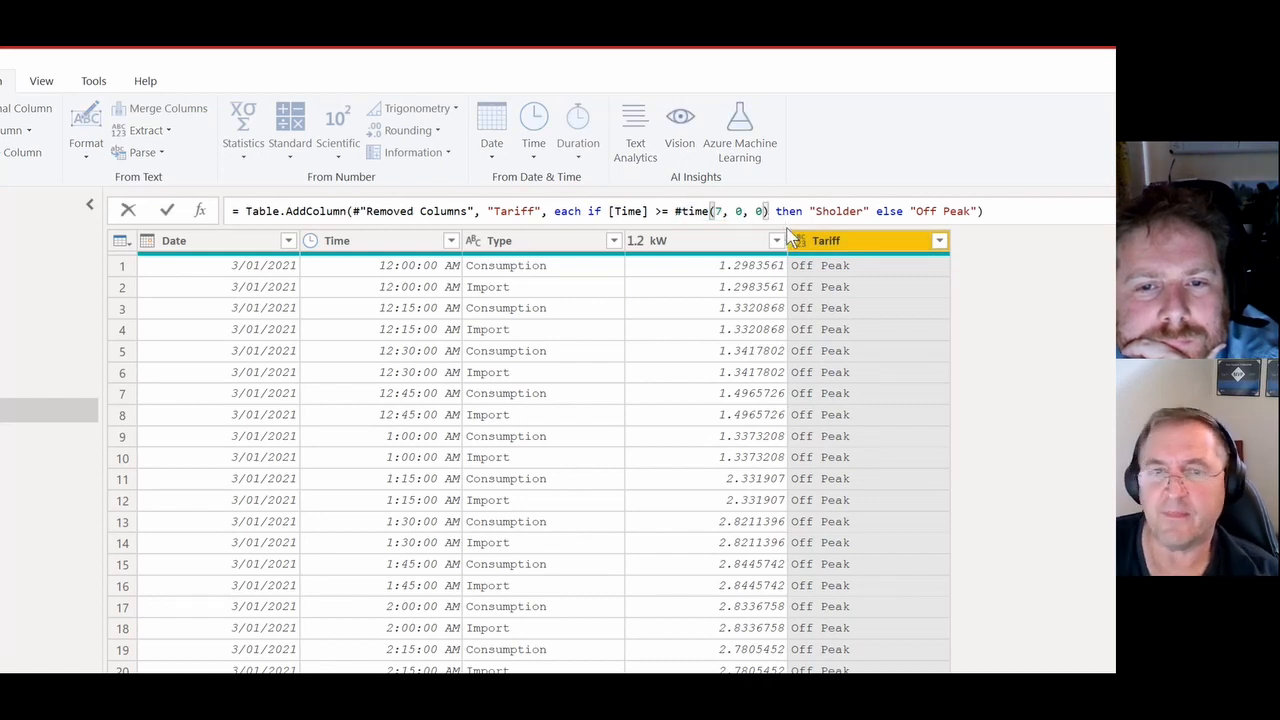
pyautogui.write('and')
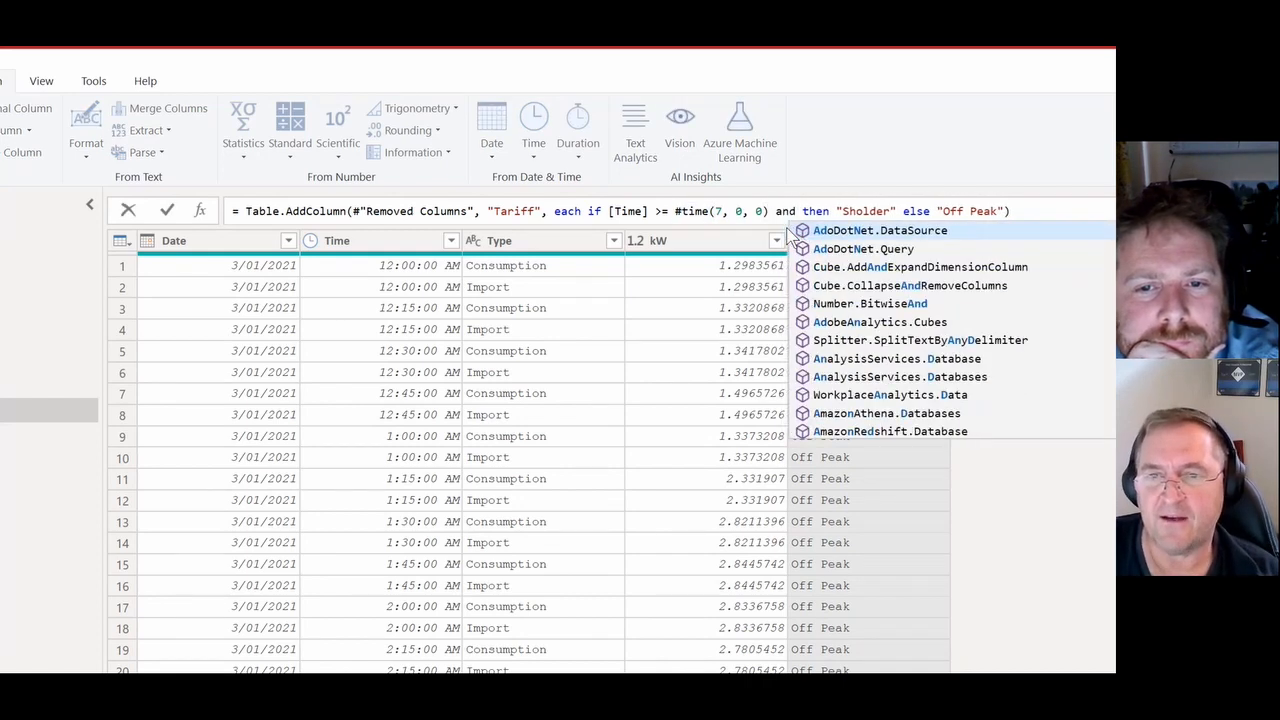
pyautogui.write(' [Time]')
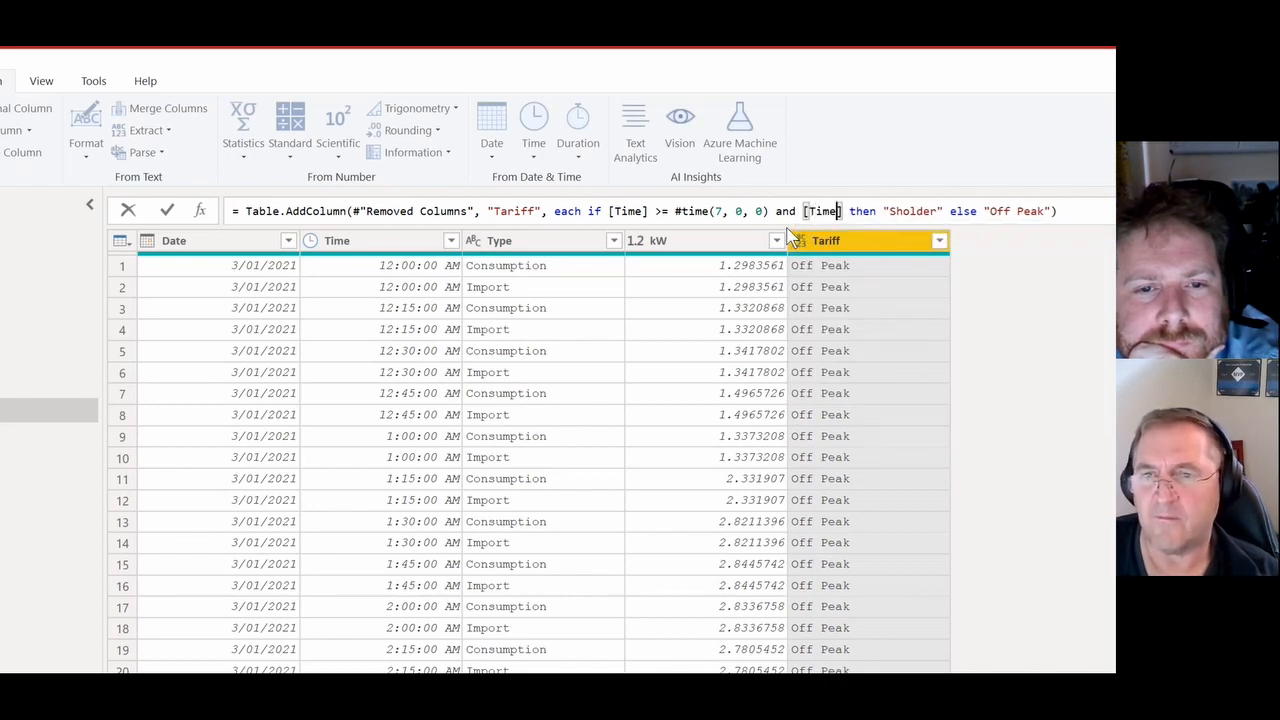
pyautogui.write(' <=')
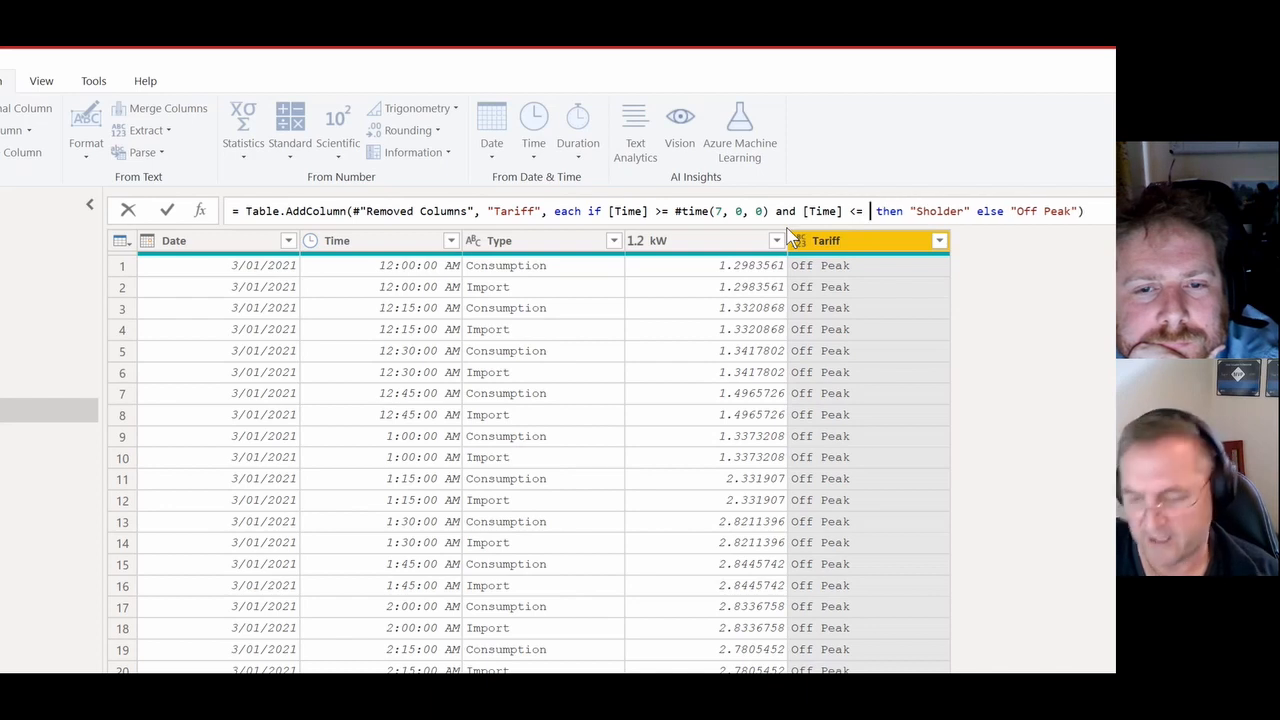
pyautogui.write(' #')
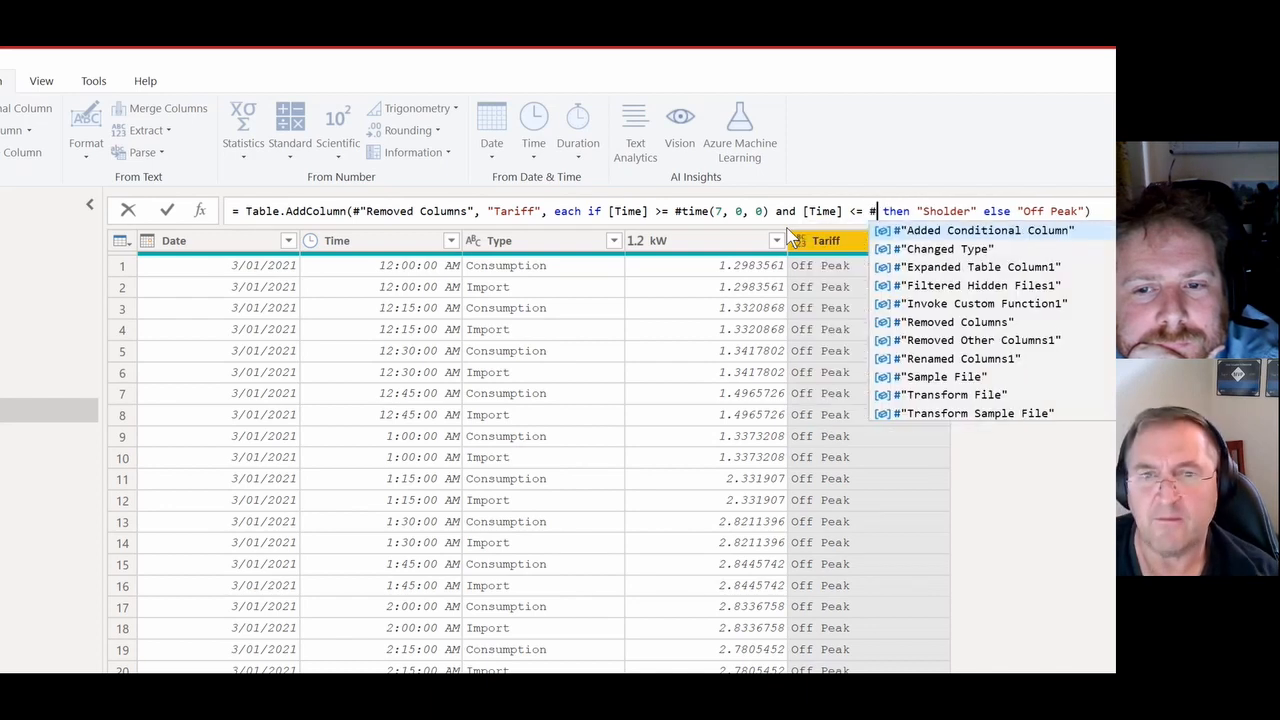
pyautogui.write('time(')
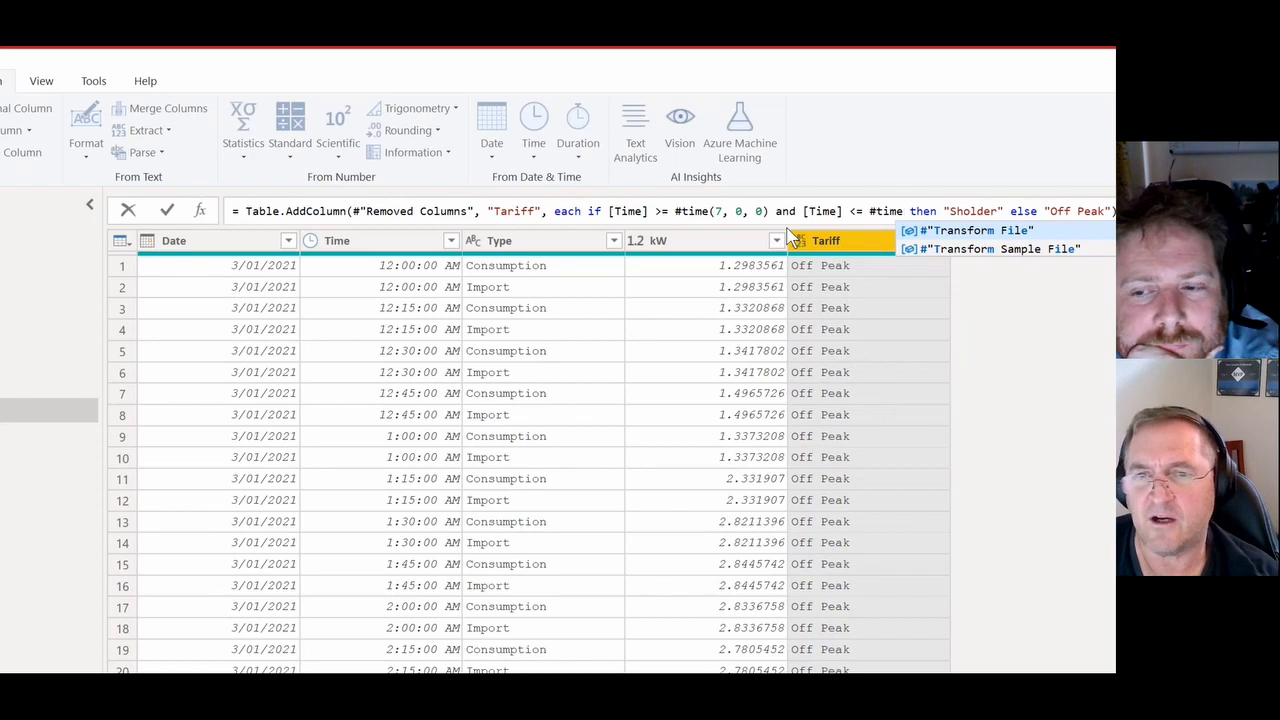
pyautogui.write('11,0,0')
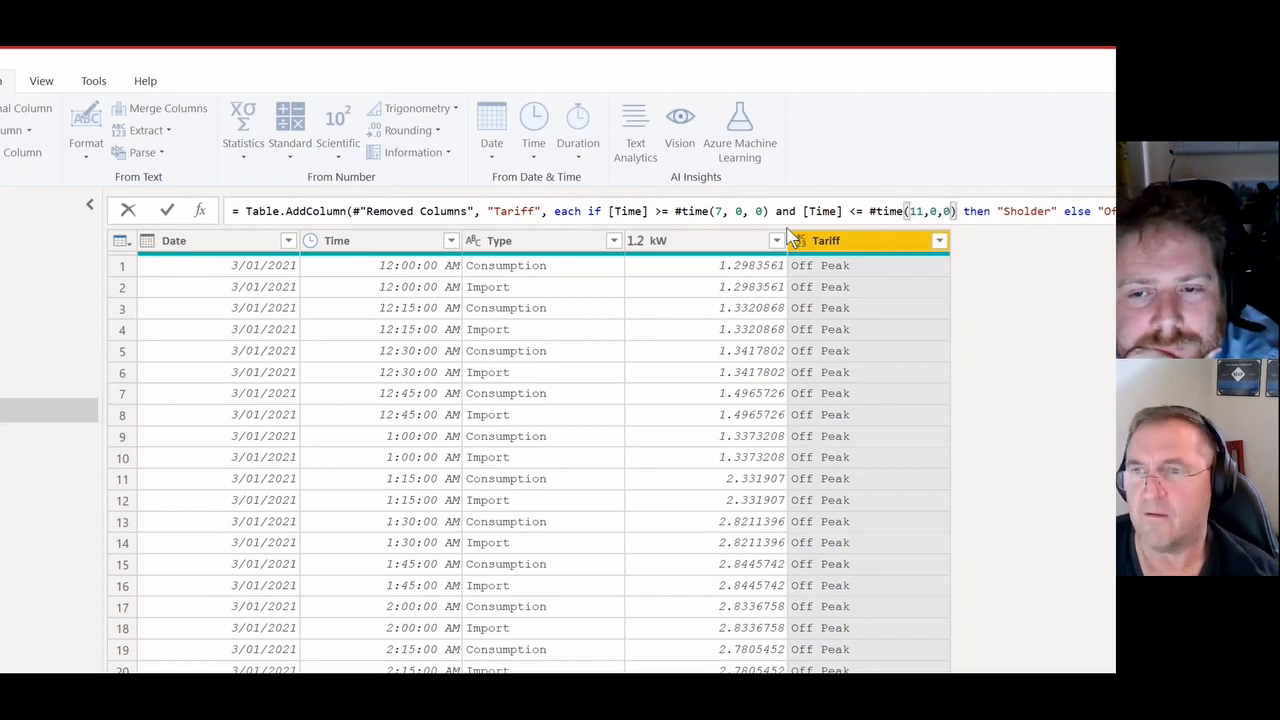
pyautogui.press('Return')
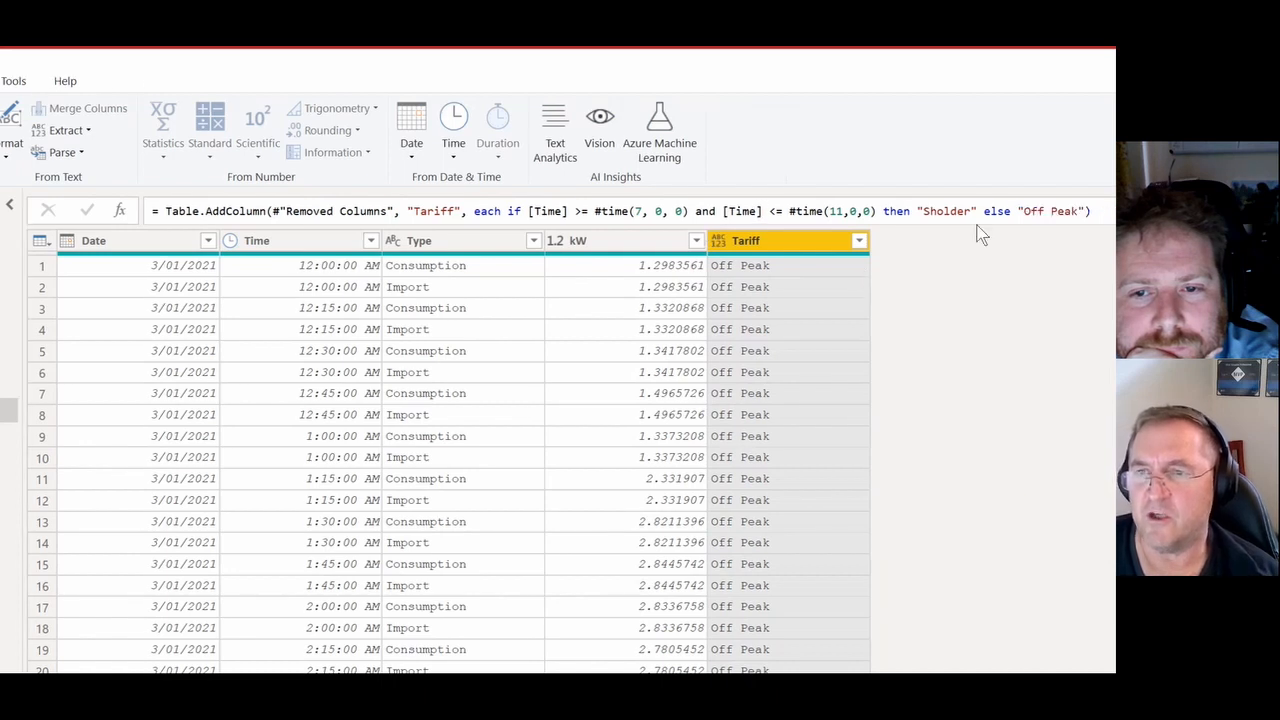
# - Correct the spelling of Sholder to Shoulder in the Tariff formula and check the column's distinct values
pyautogui.click(1024, 211)
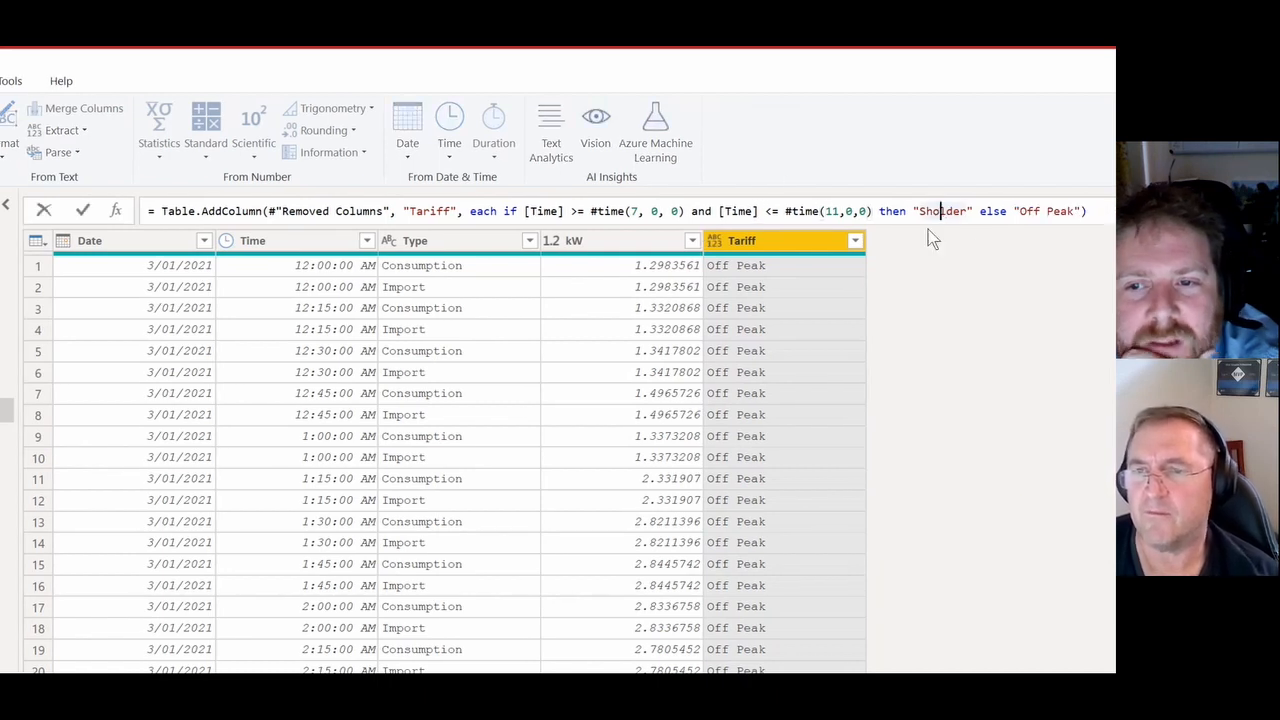
pyautogui.write('u')
pyautogui.press('Return')
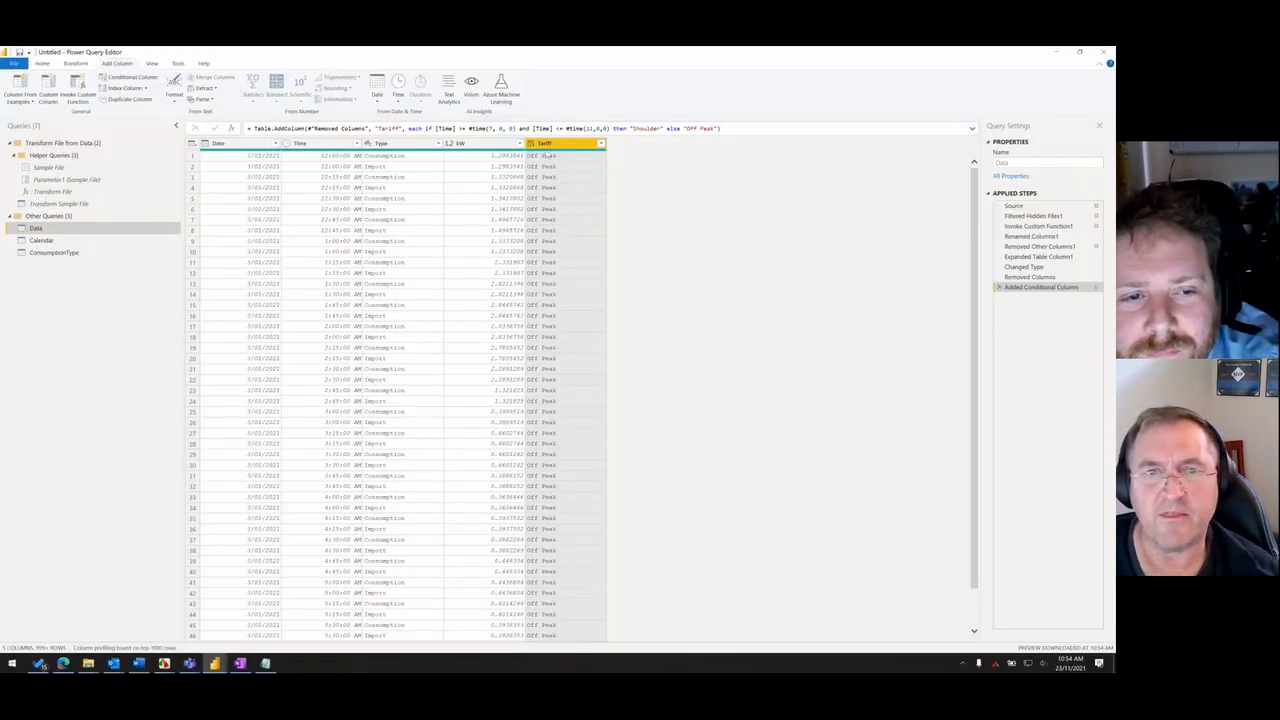
pyautogui.click(601, 144)
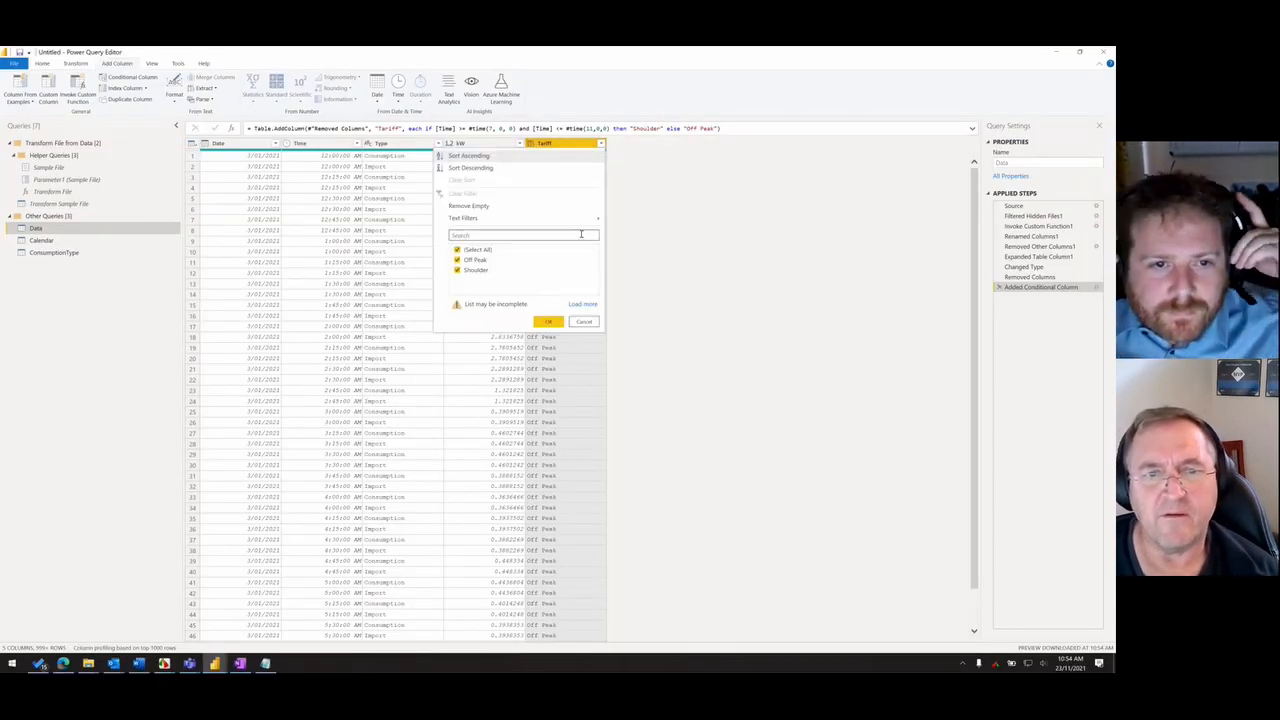
pyautogui.click(584, 322)
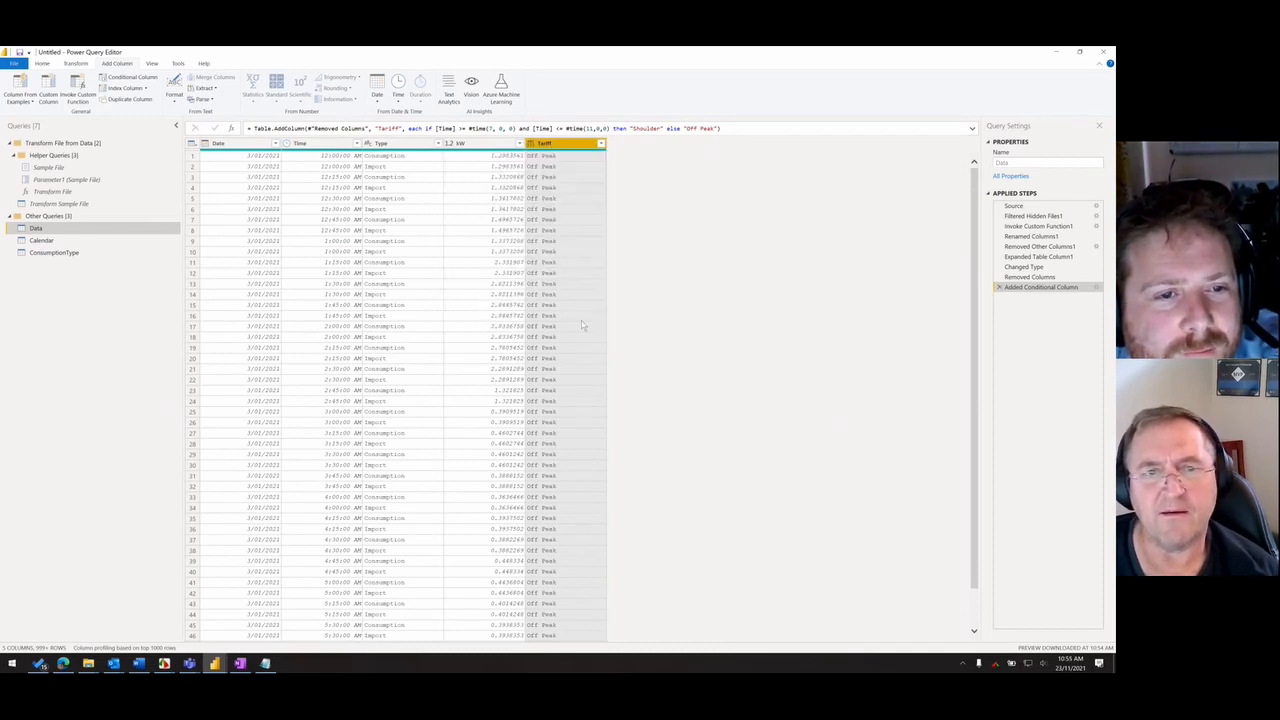
# - Change the upper time limit in the Tariff formula to #time(10,0,0)
pyautogui.click(352, 165)
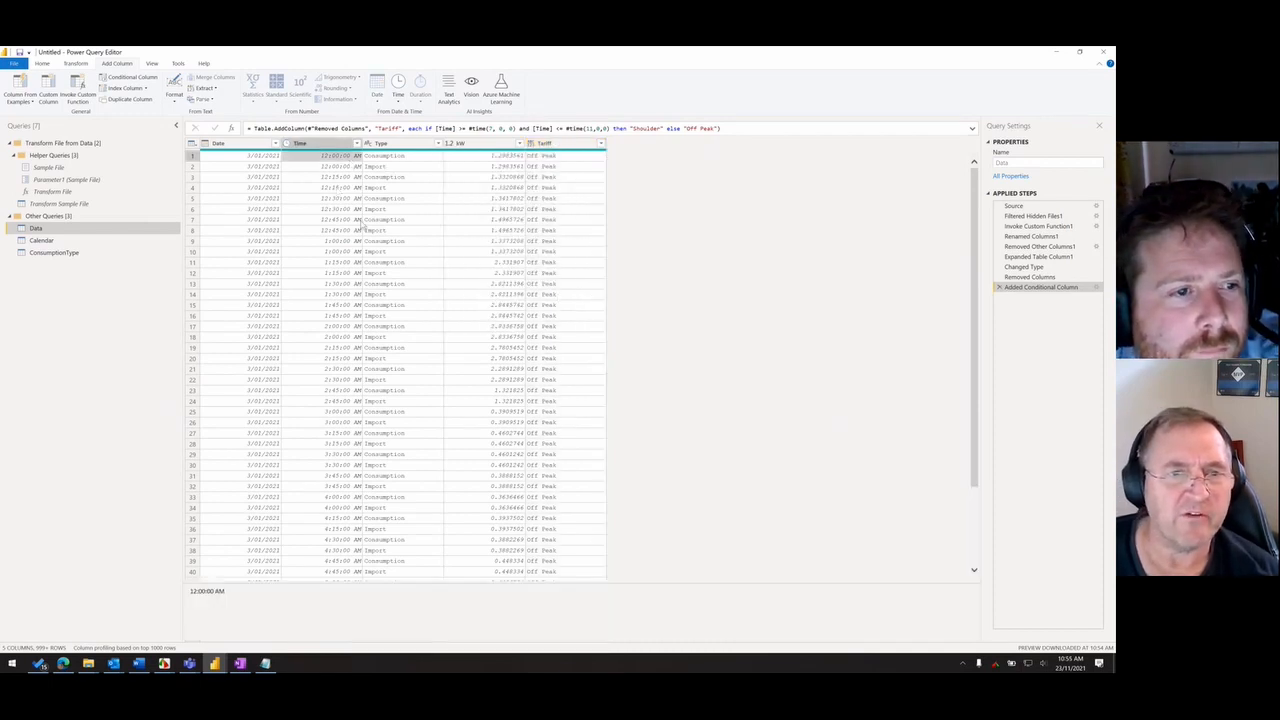
pyautogui.click(590, 128)
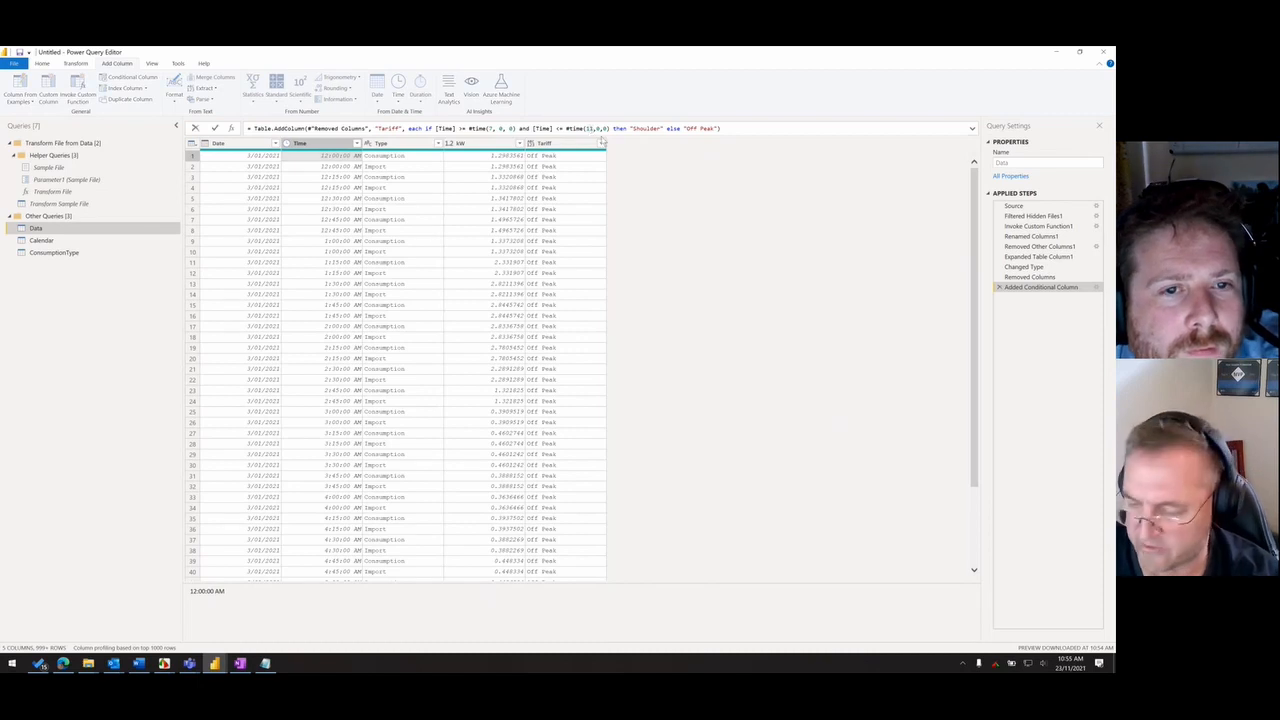
pyautogui.press('BackSpace')
pyautogui.write('0')
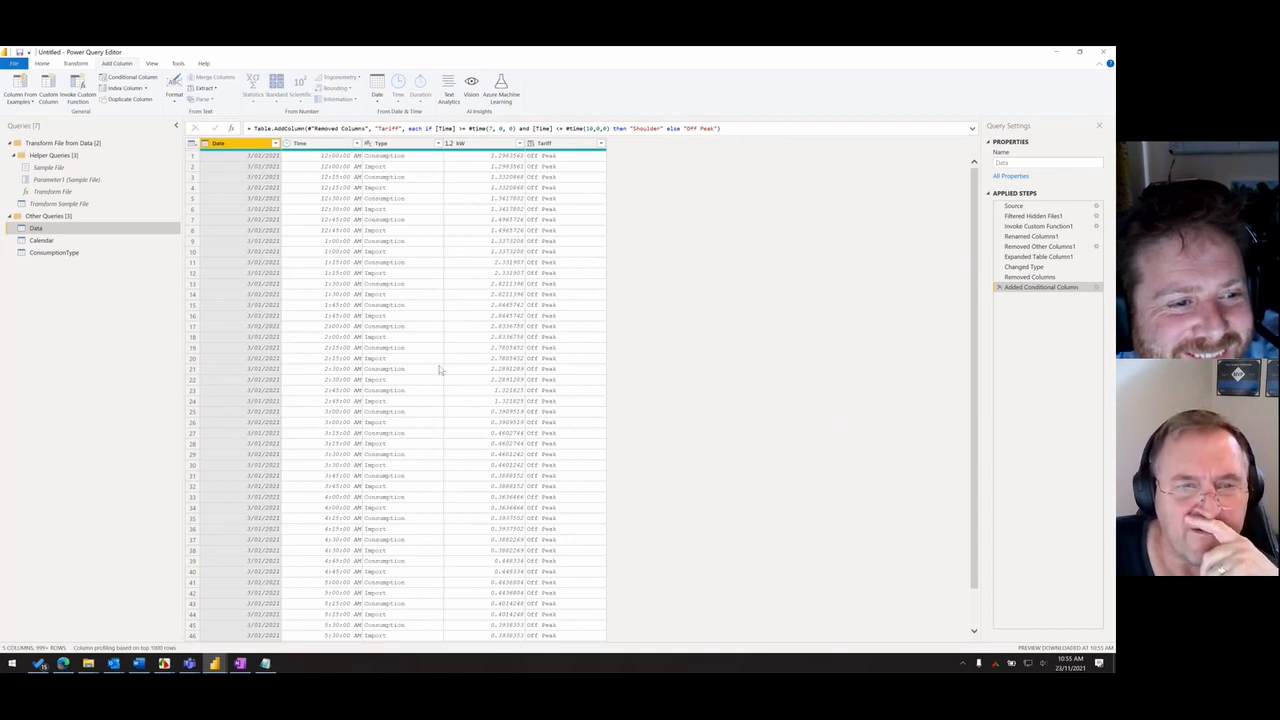
# - Compare the Tariff values with the Time column in the rows around 7:00 AM and 10:00 AM
pyautogui.scroll(-15, 342, 392)
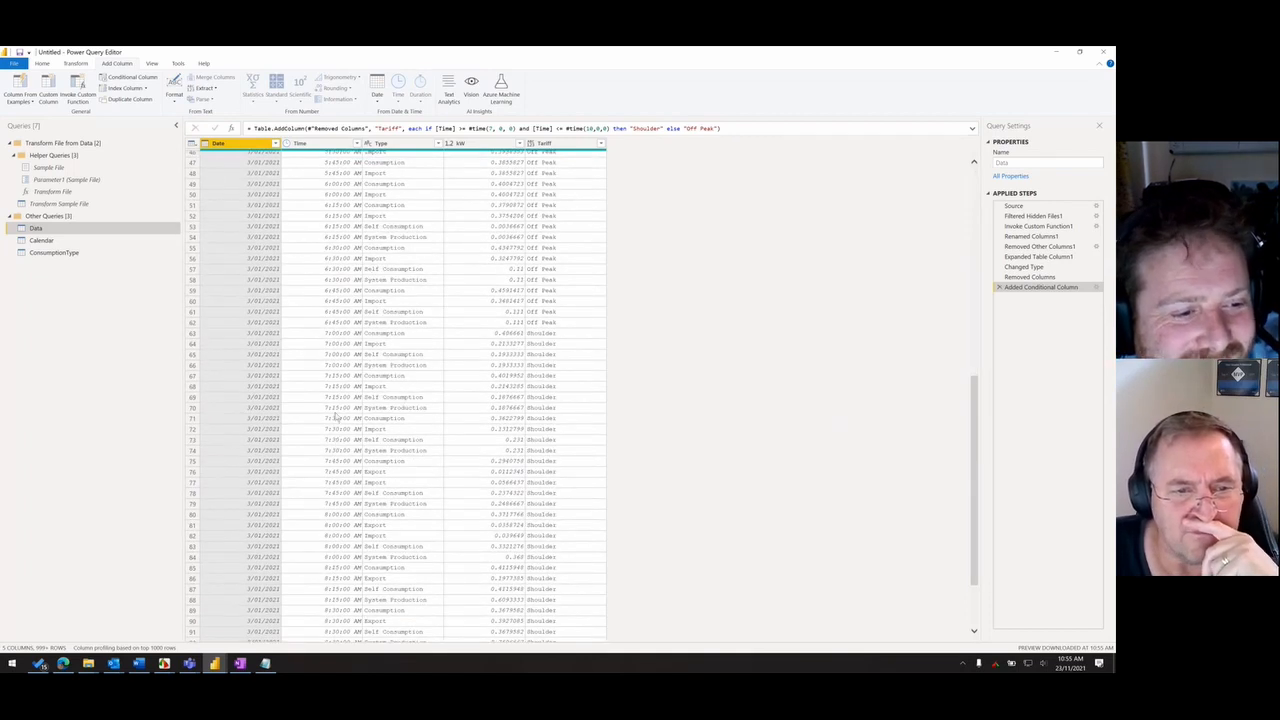
pyautogui.click(342, 366)
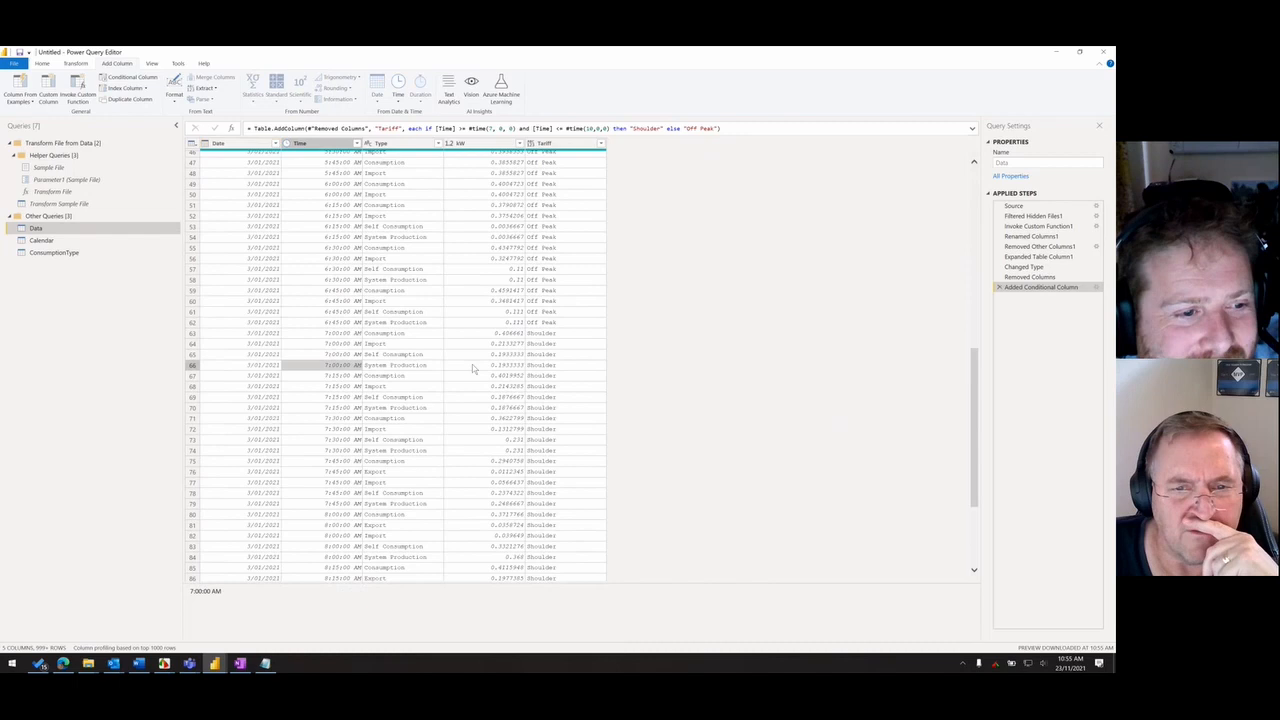
pyautogui.click(545, 367)
pyautogui.click(362, 336)
pyautogui.click(538, 336)
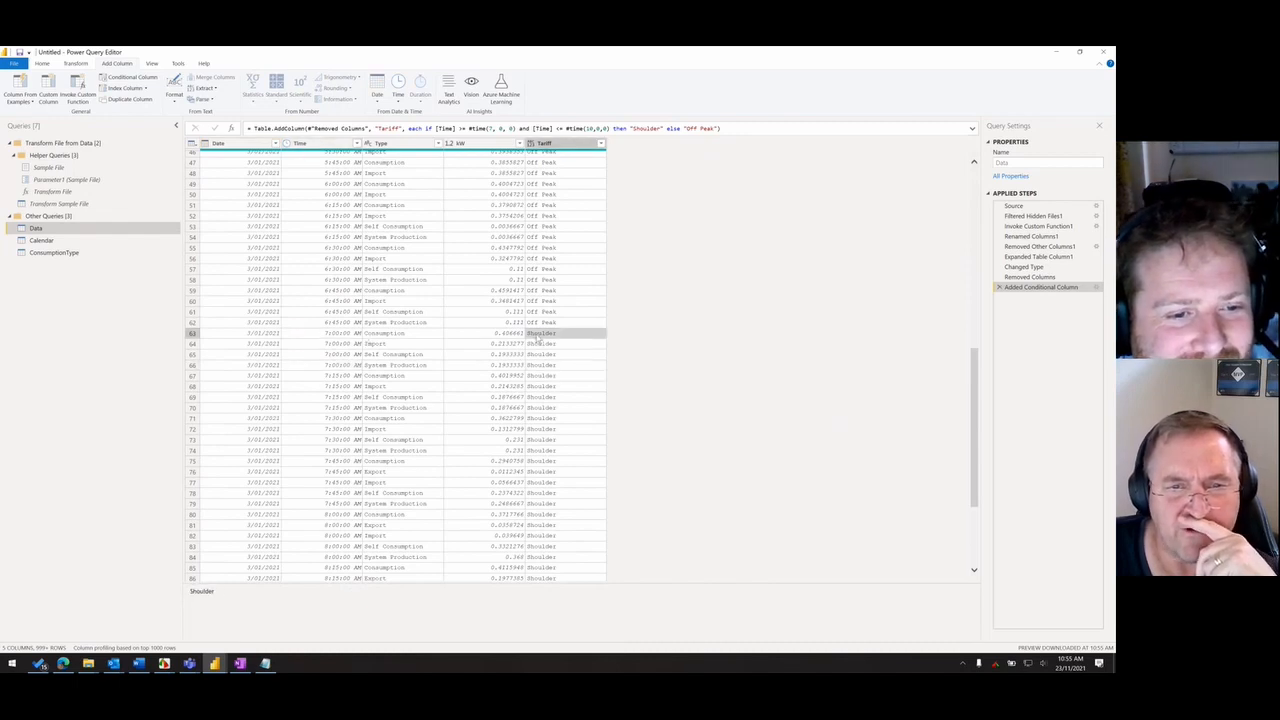
pyautogui.scroll(-17, 538, 342)
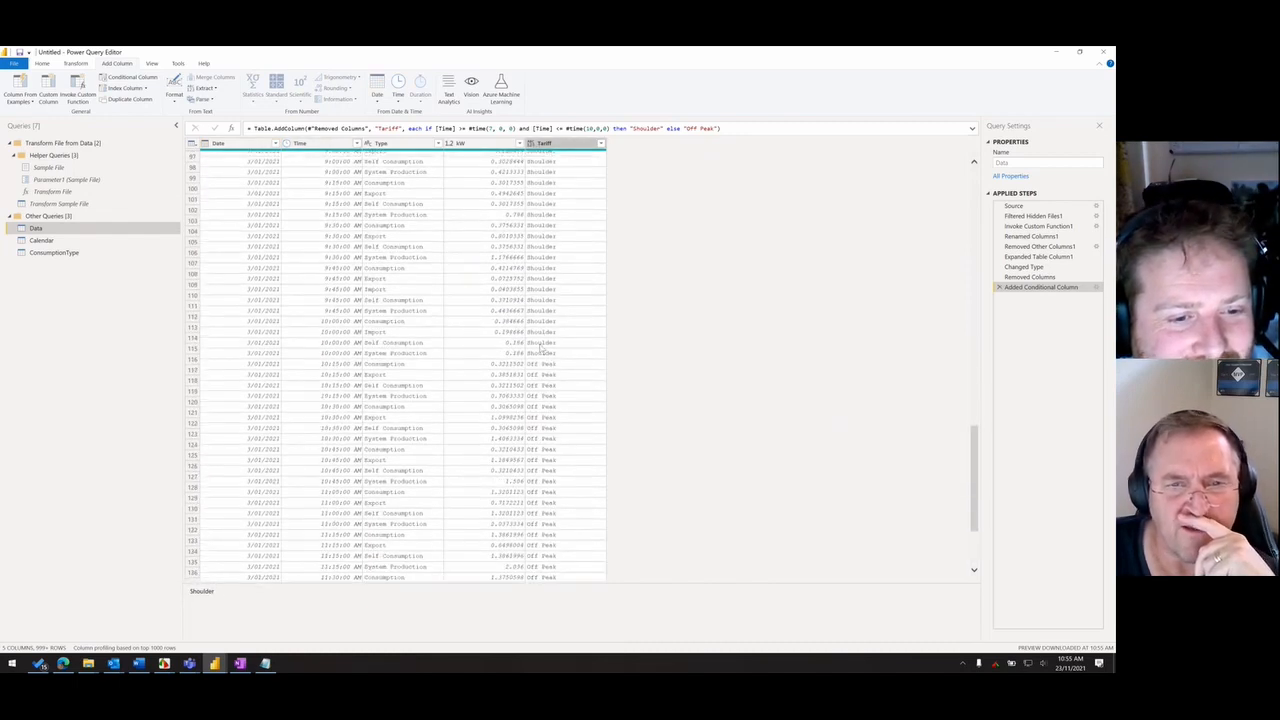
pyautogui.scroll(3, 540, 347)
pyautogui.scroll(-4, 554, 426)
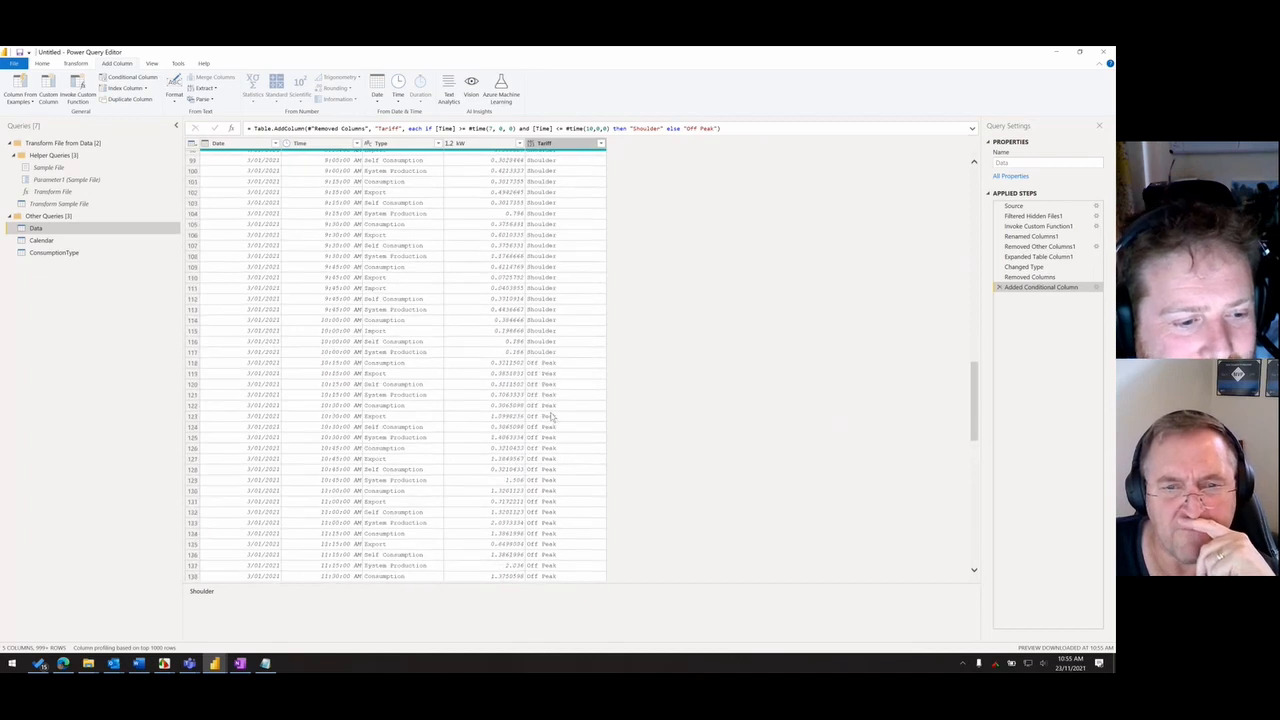
pyautogui.click(540, 353)
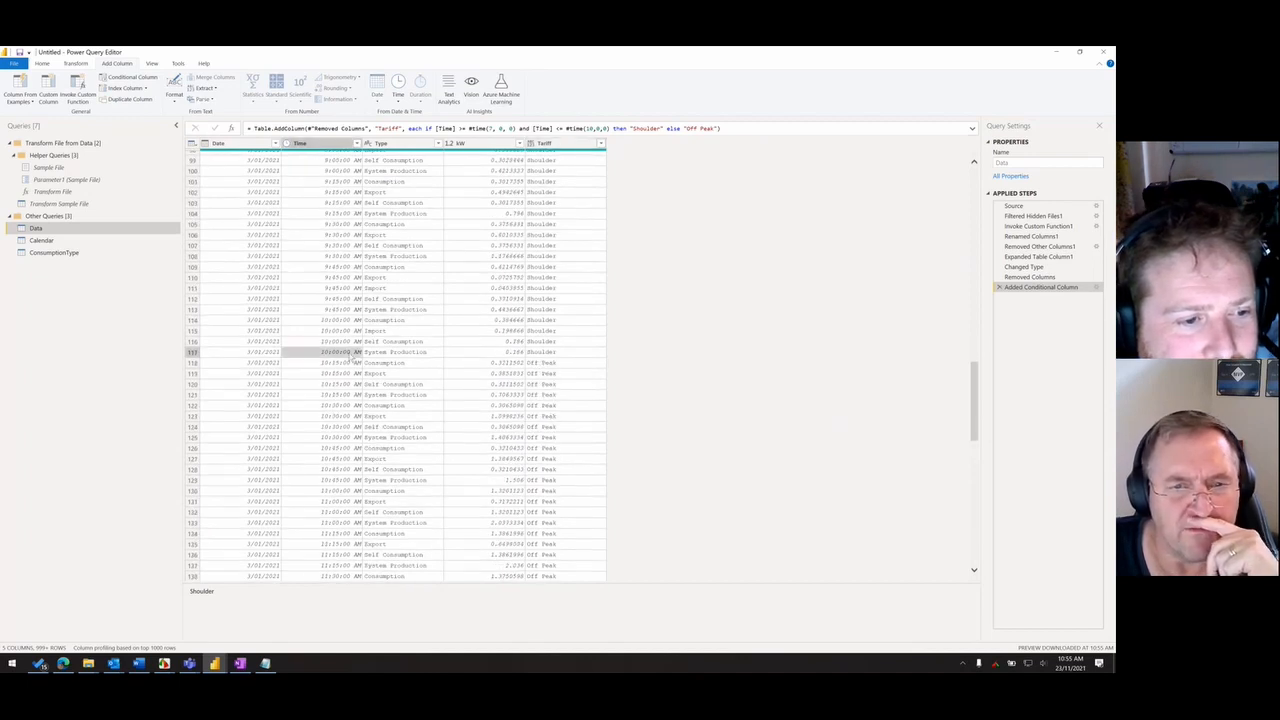
pyautogui.click(340, 353)
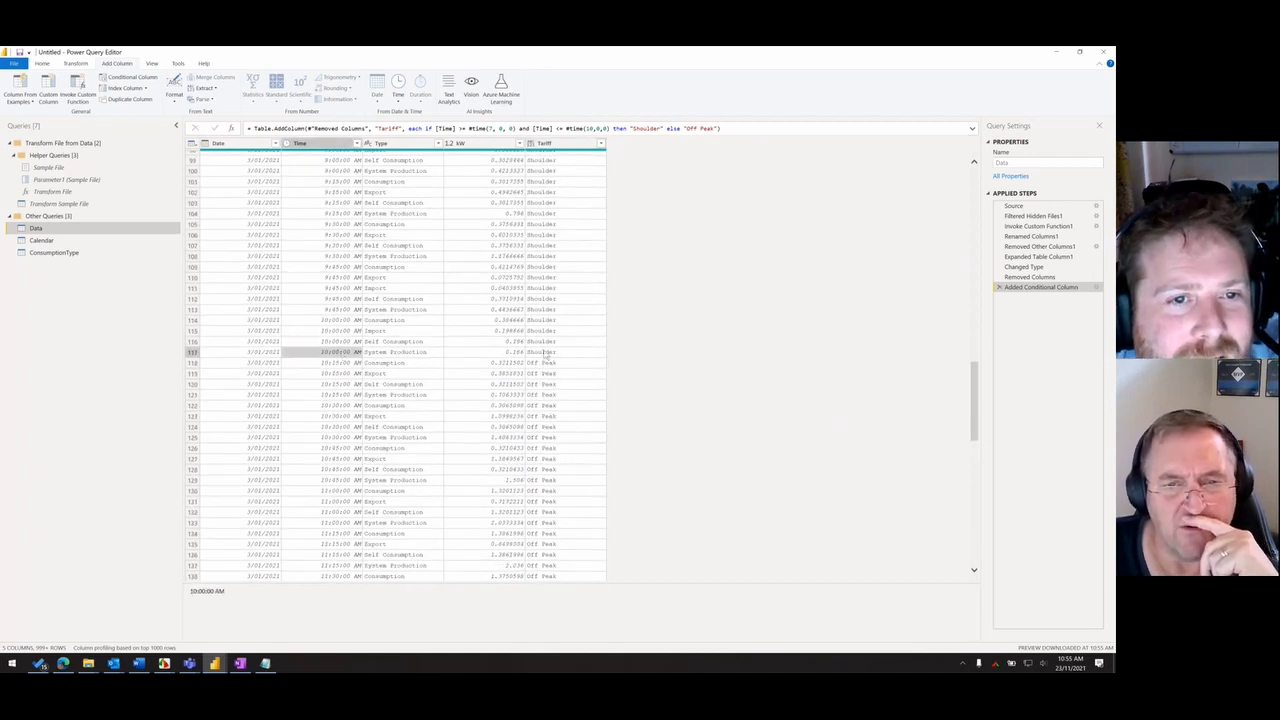
pyautogui.click(549, 355)
pyautogui.click(350, 355)
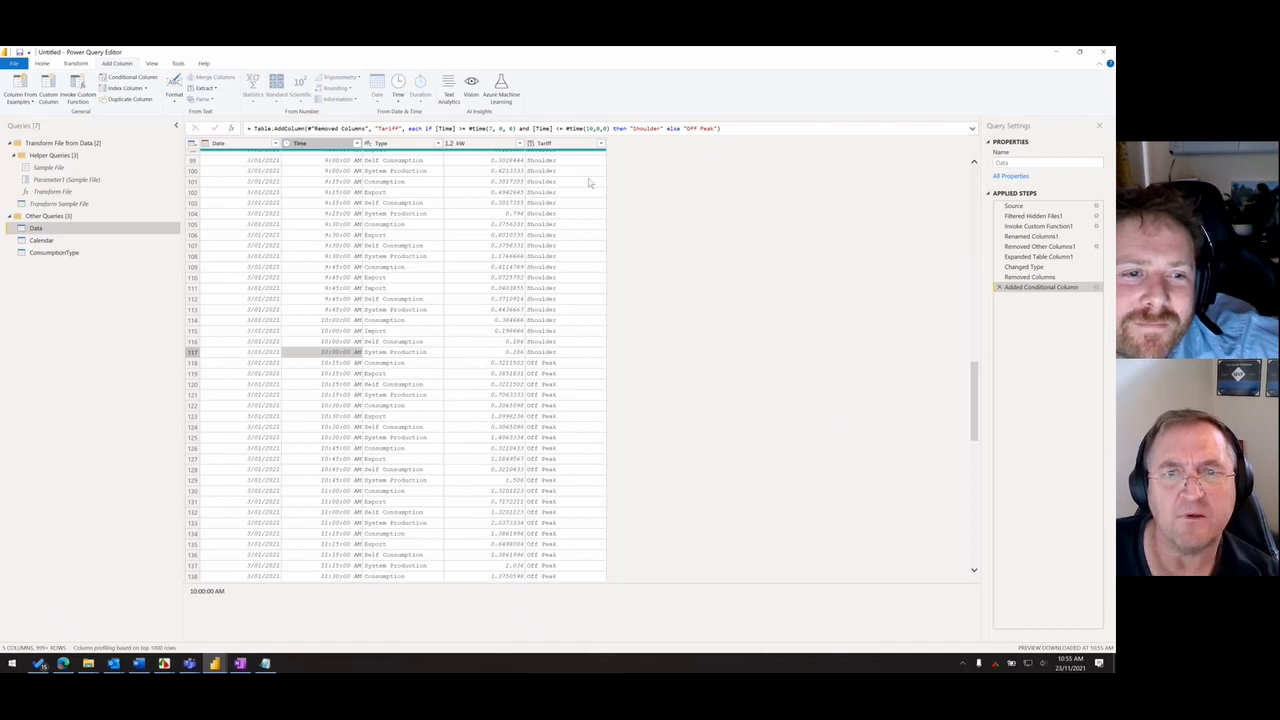
# - Change the upper time limit in the Tariff formula to #time(22,0,0)
pyautogui.click(590, 128)
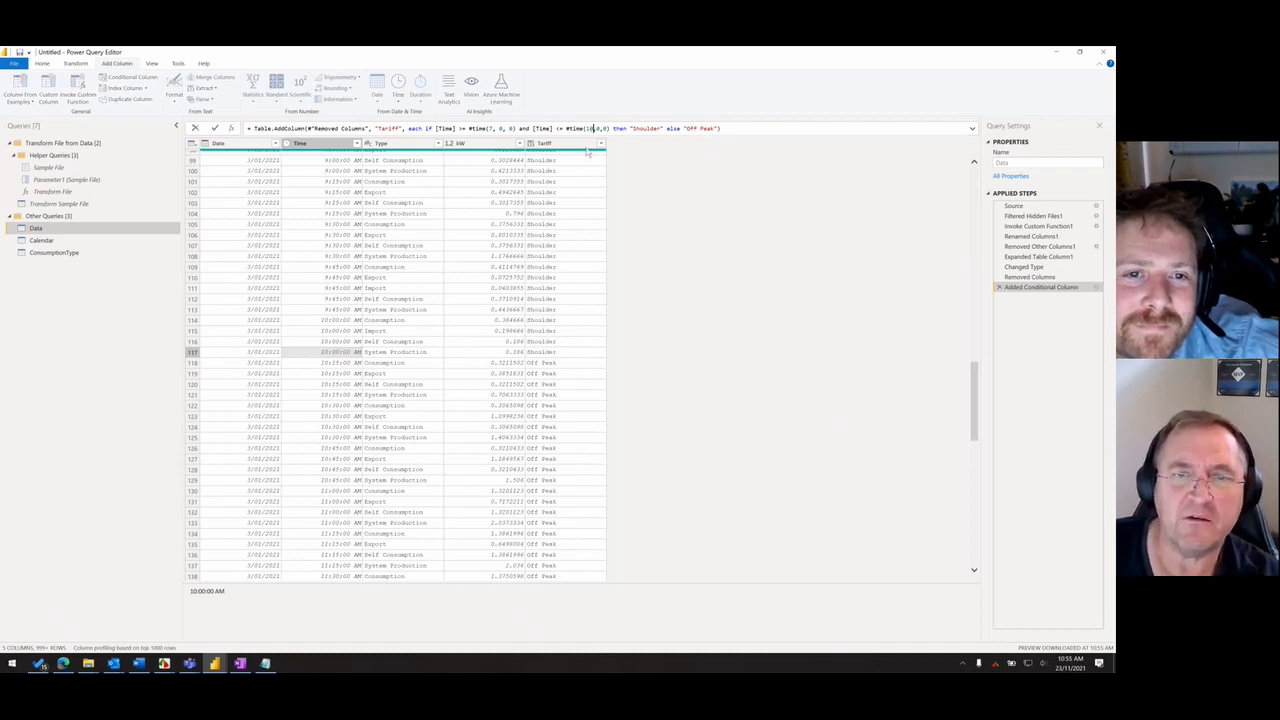
pyautogui.write('\\')
pyautogui.press('BackSpace')
pyautogui.press('BackSpace')
pyautogui.press('BackSpace')
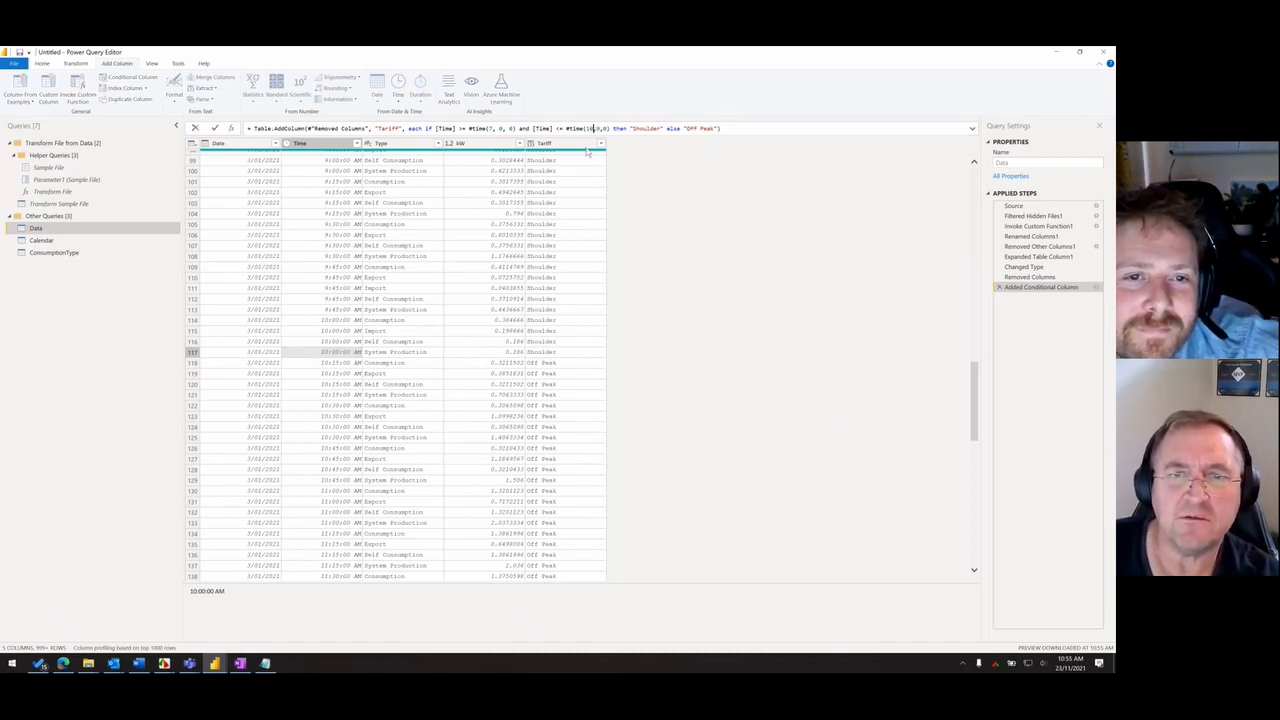
pyautogui.write('22')
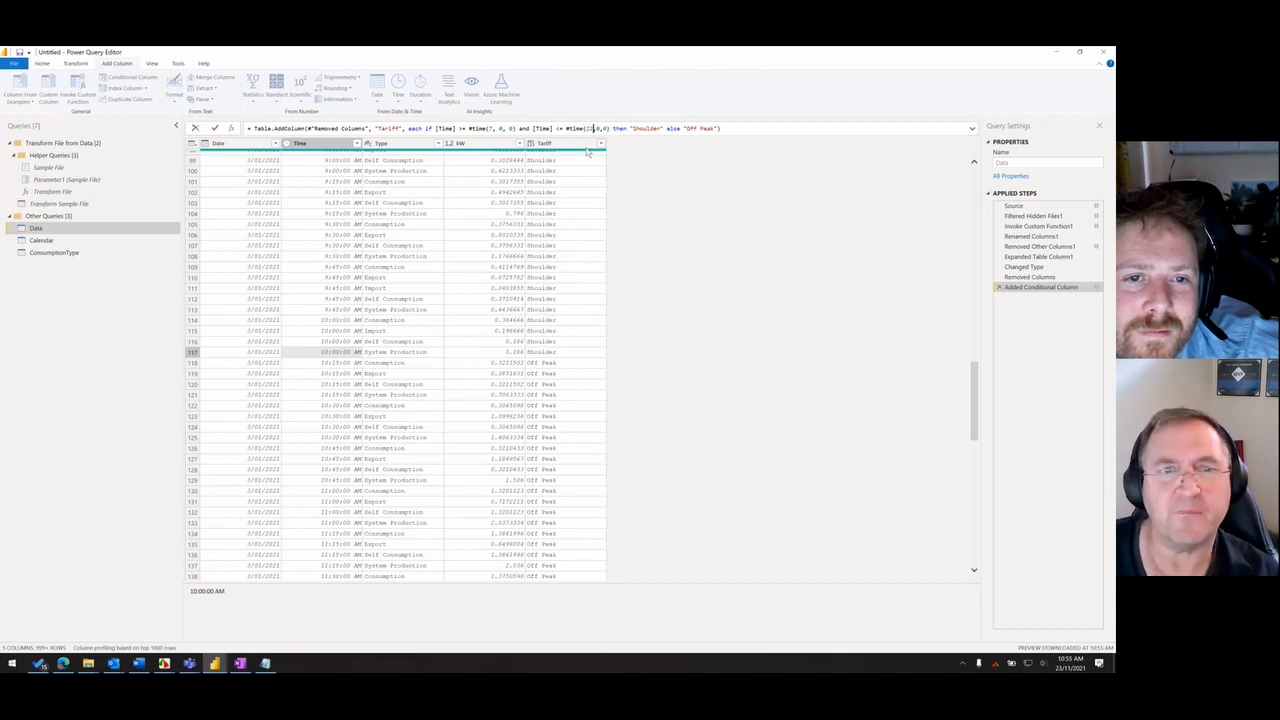
pyautogui.click(214, 128)
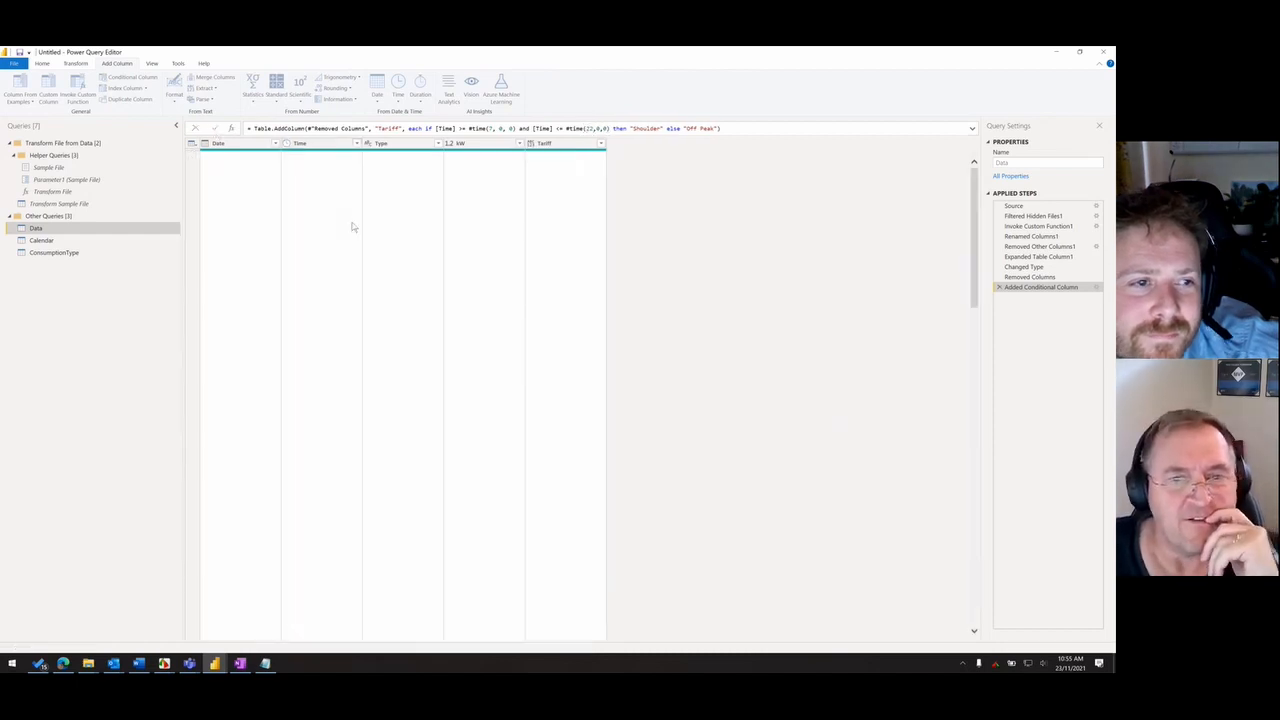
# - Compare the Tariff values with the Time column in the rows around 10:00 PM
pyautogui.scroll(-20, 492, 318)
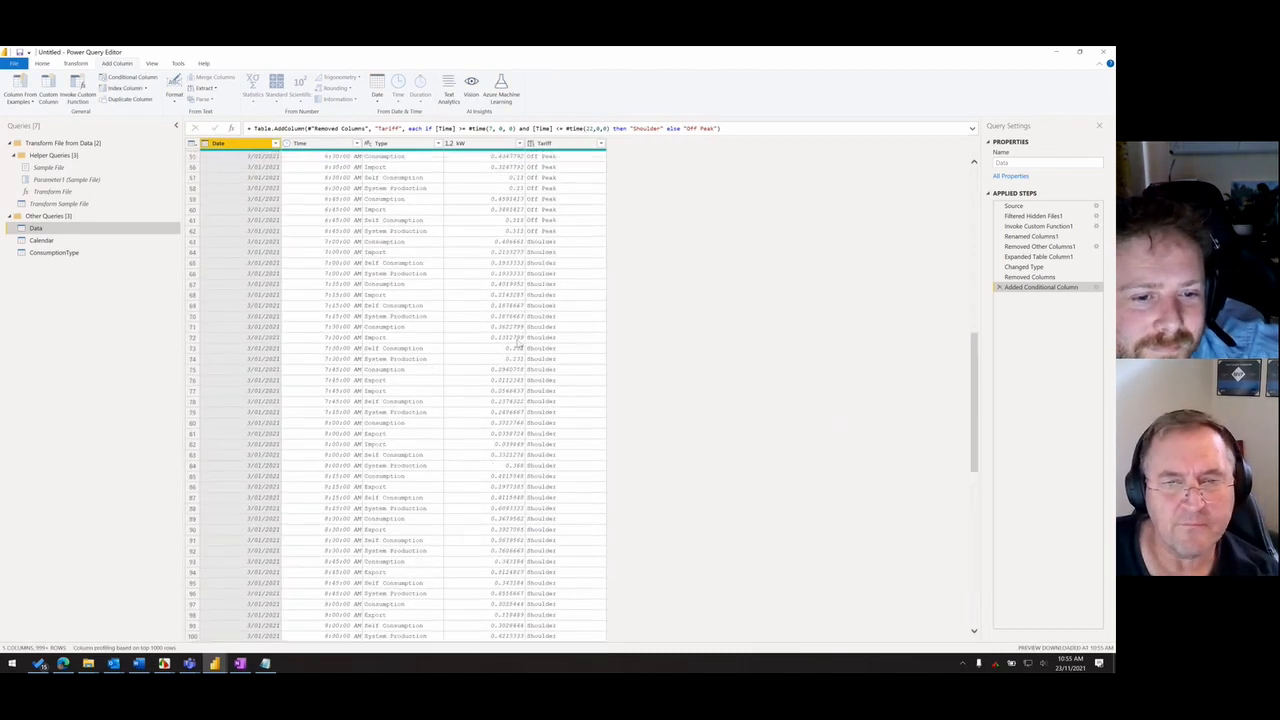
pyautogui.scroll(-20, 537, 372)
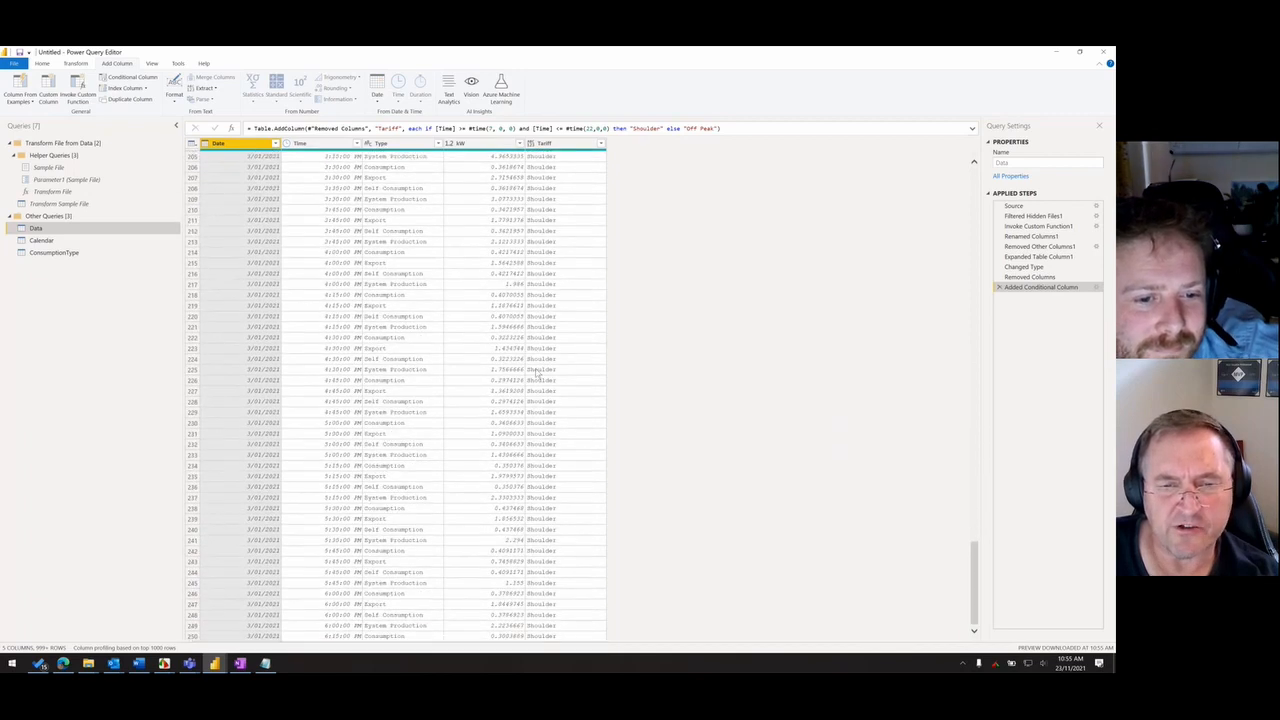
pyautogui.scroll(2, 537, 375)
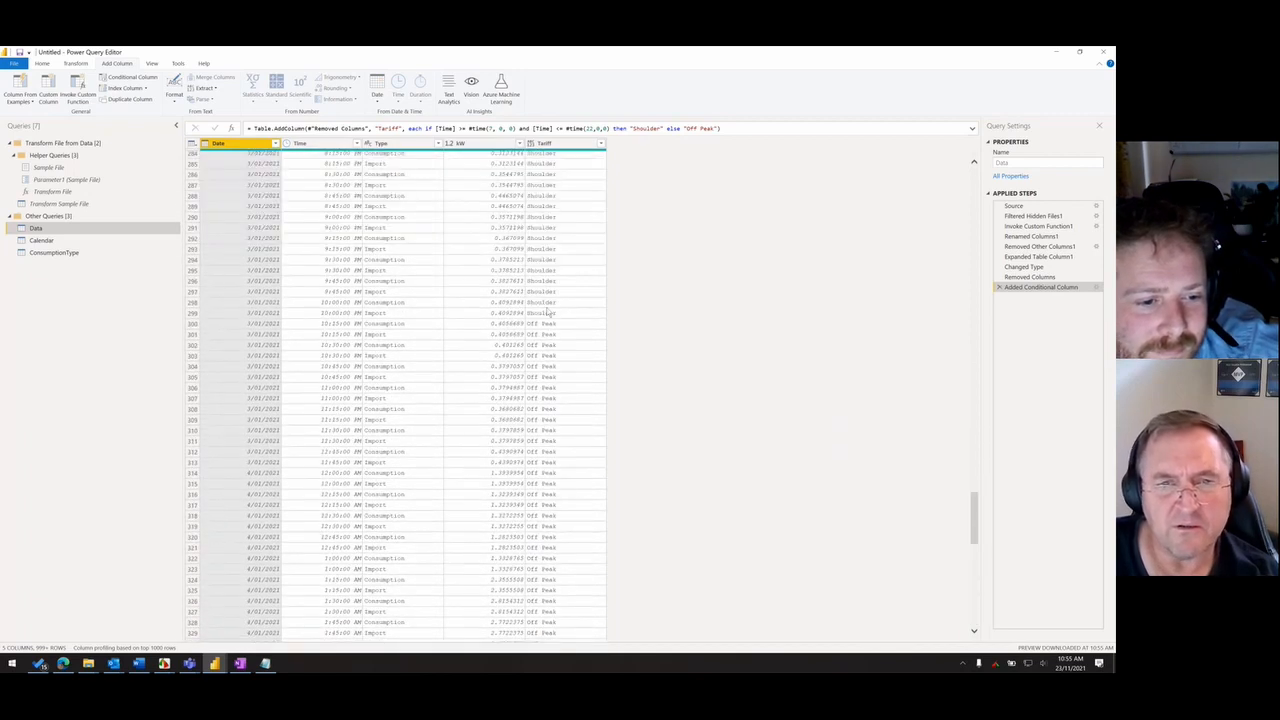
pyautogui.click(548, 323)
pyautogui.click(353, 325)
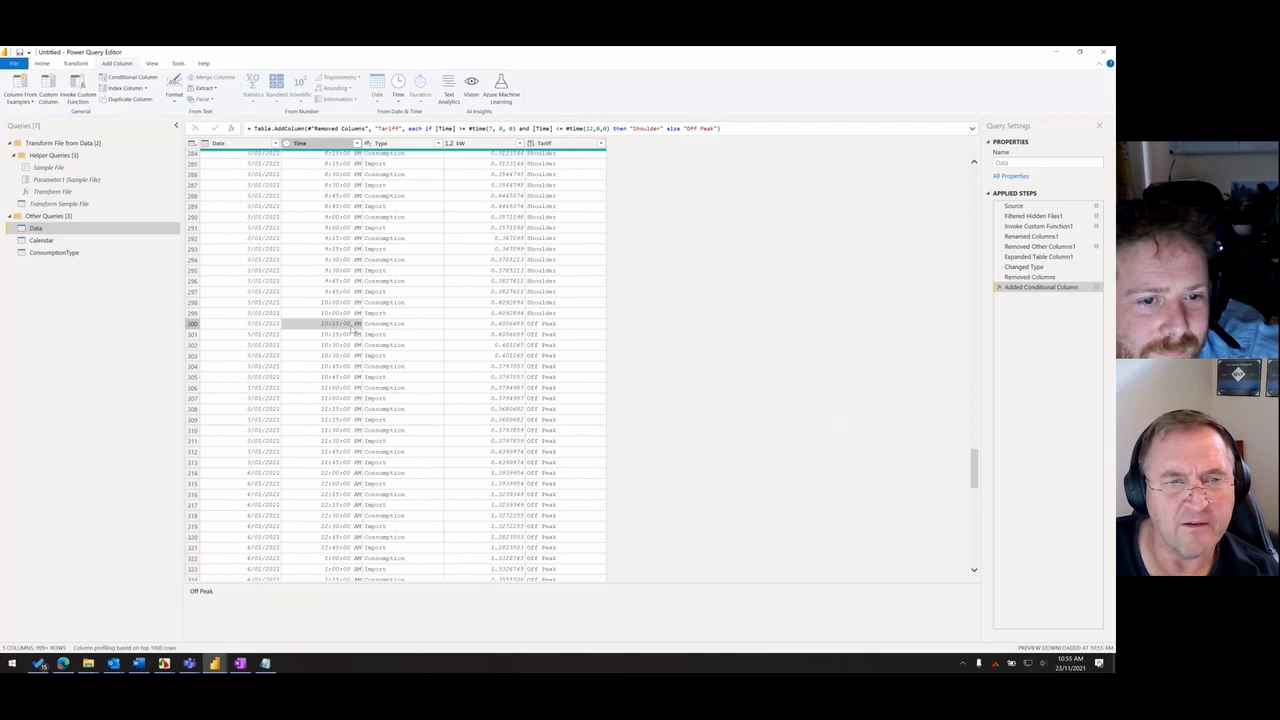
pyautogui.click(562, 314)
pyautogui.click(560, 323)
pyautogui.click(354, 316)
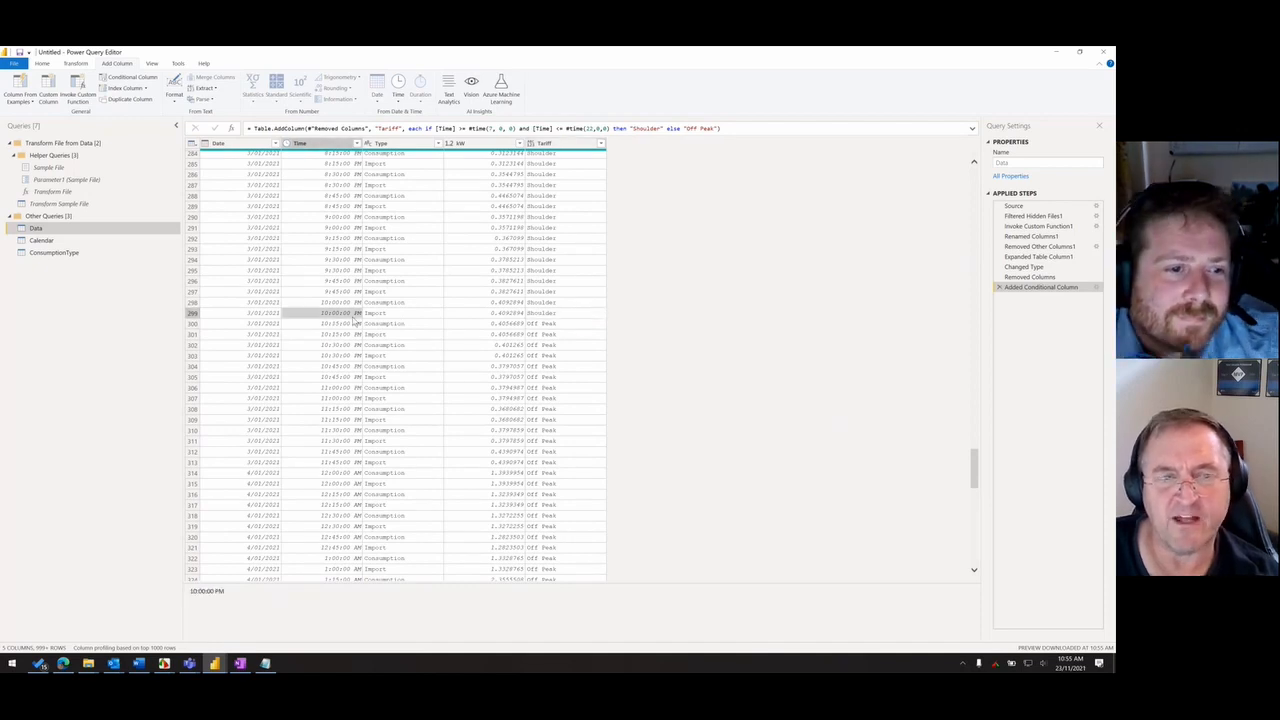
pyautogui.click(558, 323)
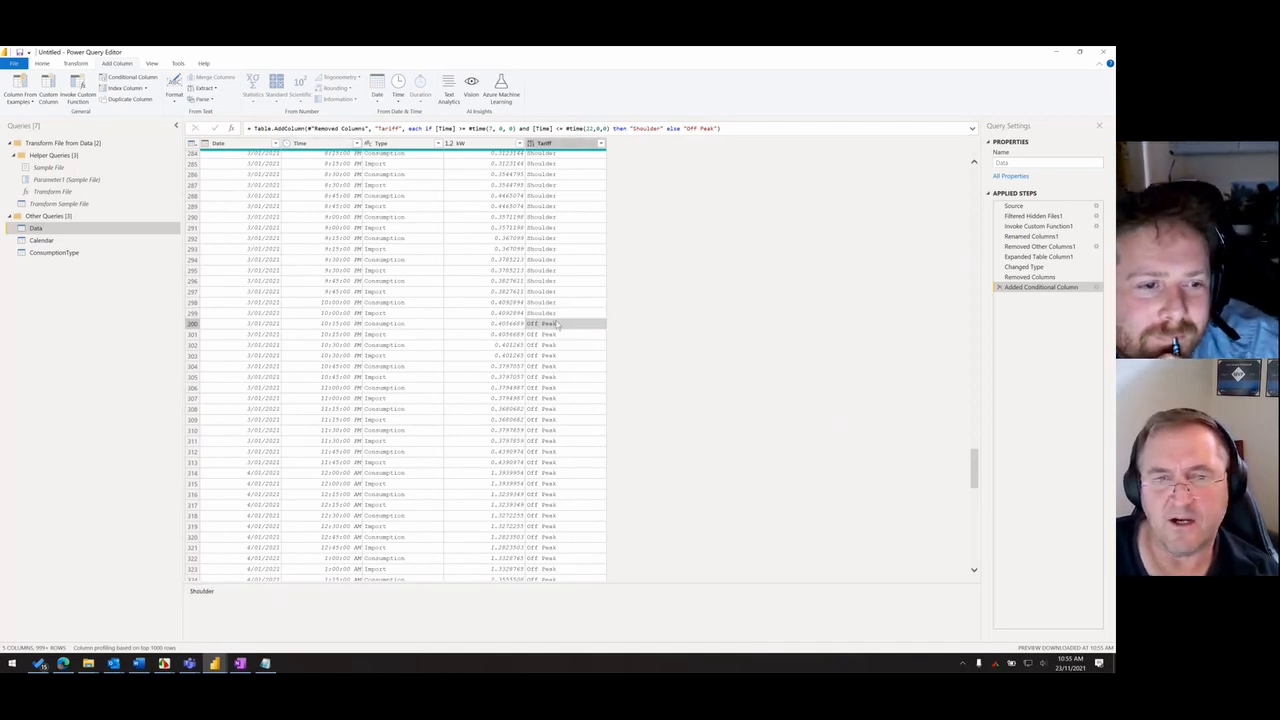
# - Change the upper limit's comparison operator in the Tariff formula to < so that 22:00 is excluded from Shoulder
pyautogui.click(566, 129)
pyautogui.press('BackSpace')
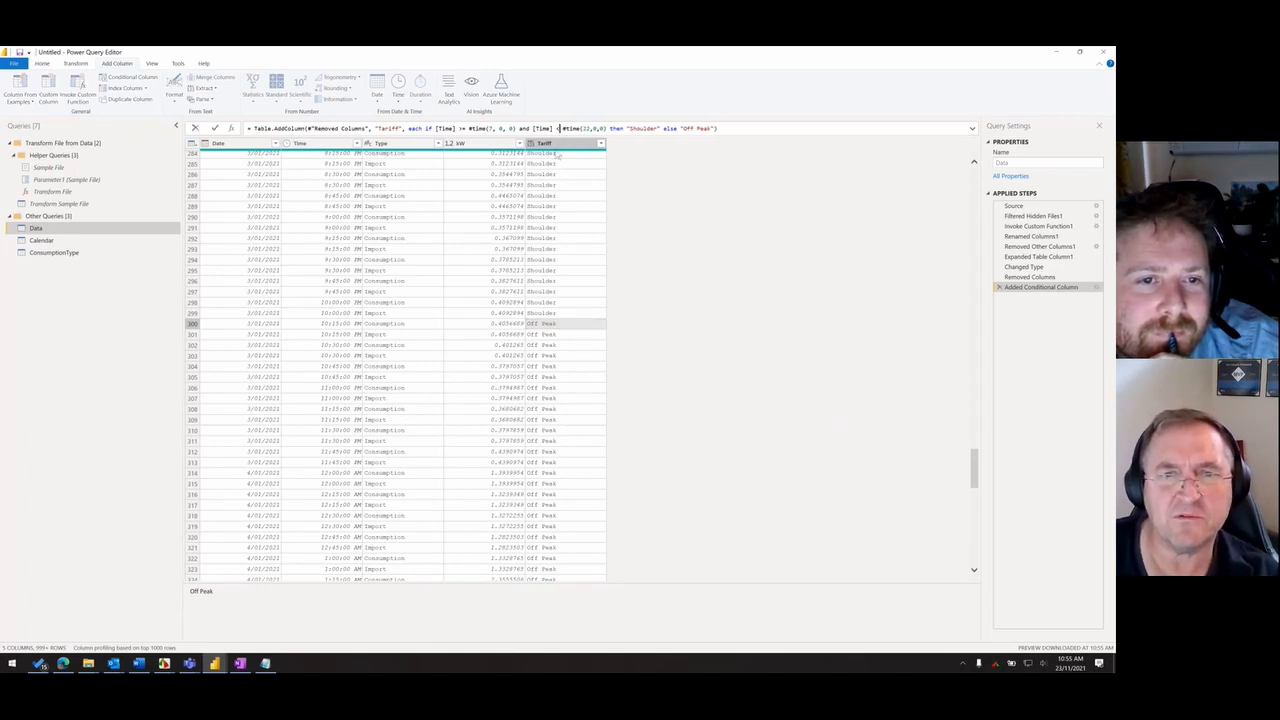
pyautogui.press('Return')
# - Check the Tariff values against the Time column where the periods switch, around 10:00 PM and 7:00 AM the following day
pyautogui.scroll(-10, 563, 294)
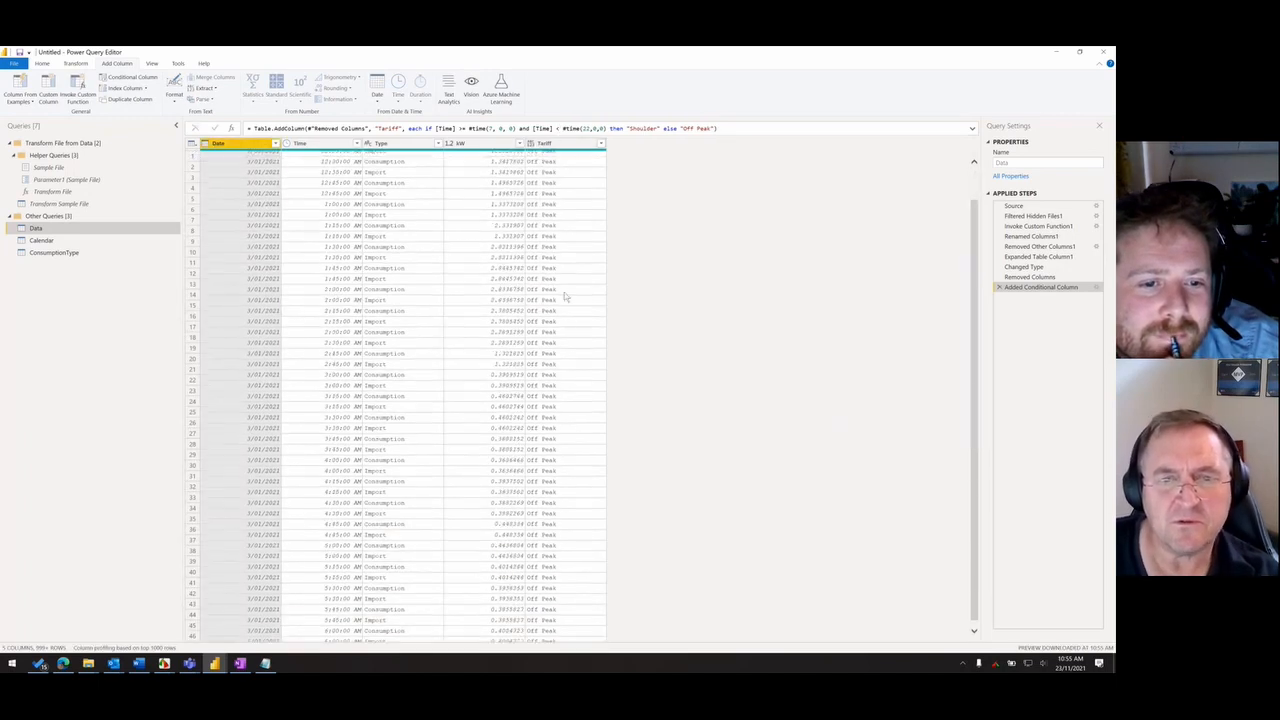
pyautogui.scroll(-20, 549, 352)
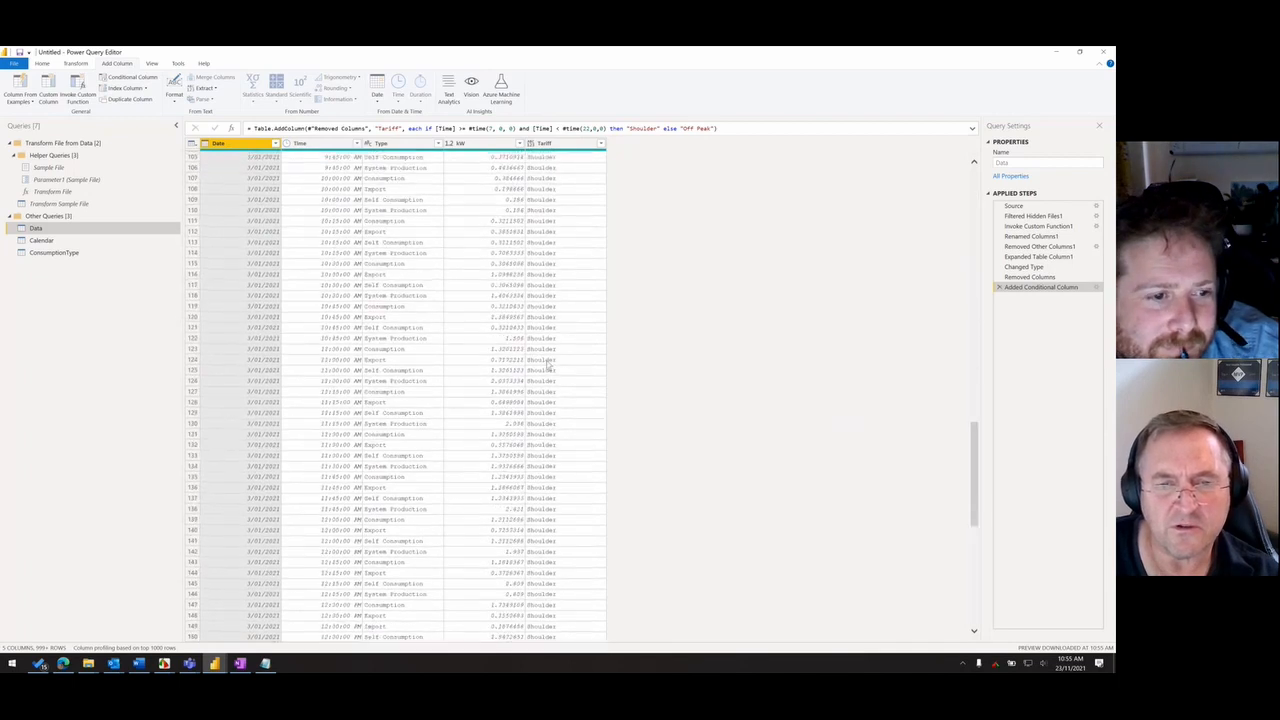
pyautogui.scroll(-20, 549, 360)
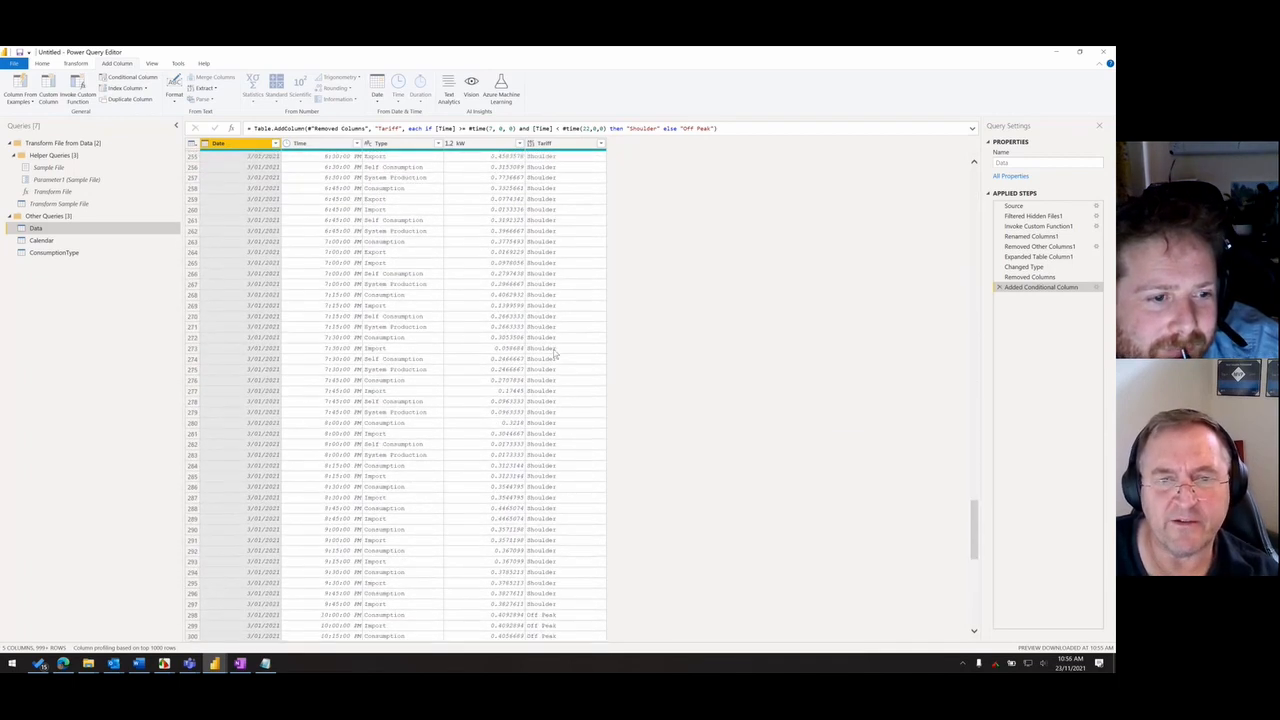
pyautogui.scroll(9, 551, 349)
pyautogui.click(548, 366)
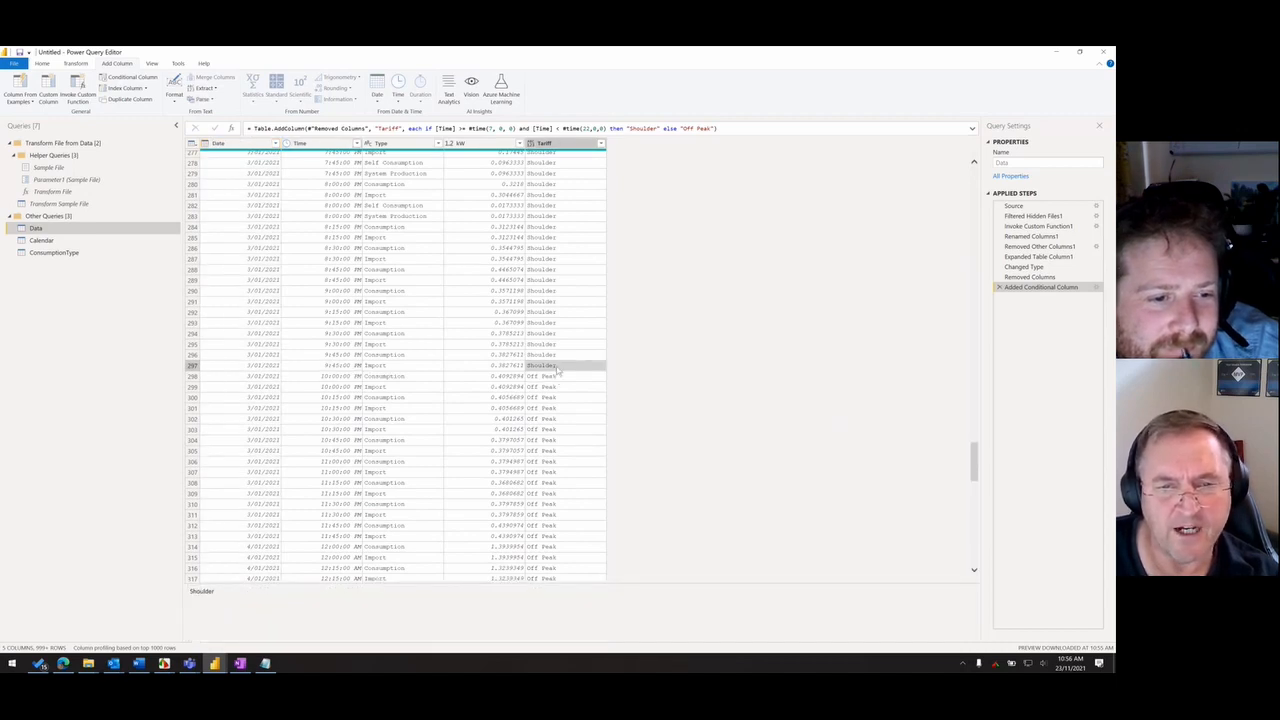
pyautogui.click(314, 377)
pyautogui.click(549, 378)
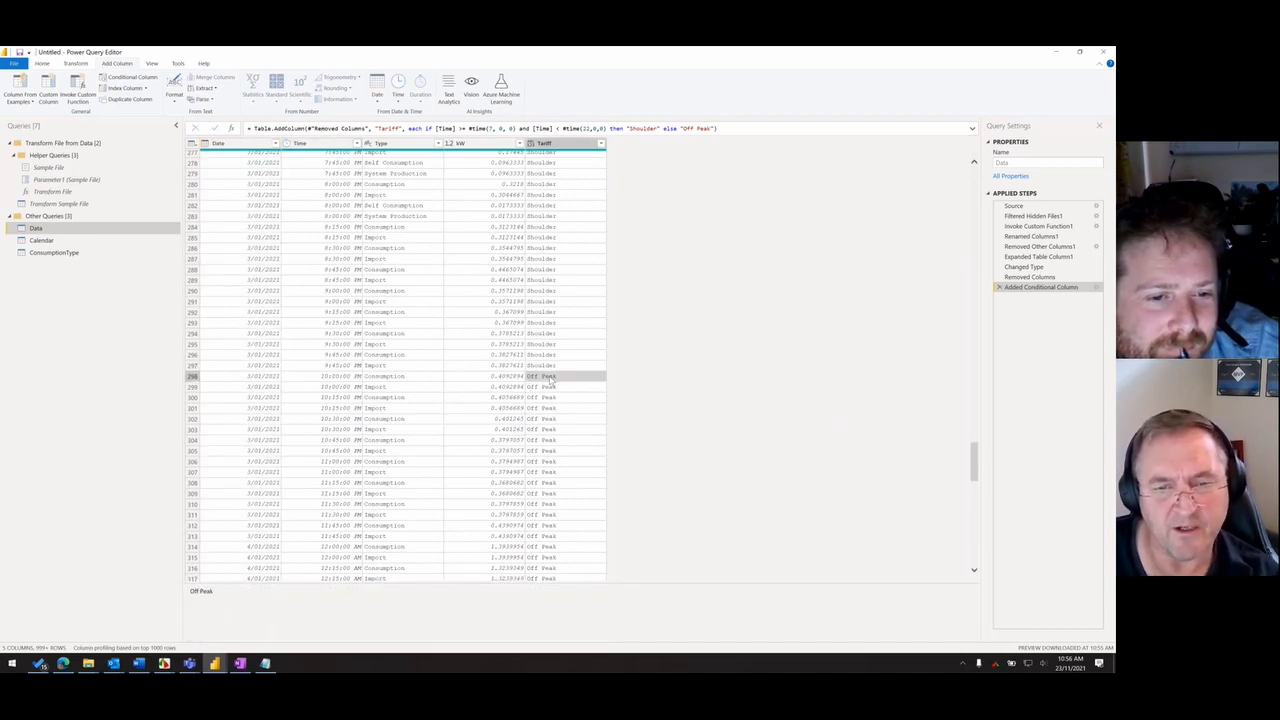
pyautogui.scroll(-20, 550, 380)
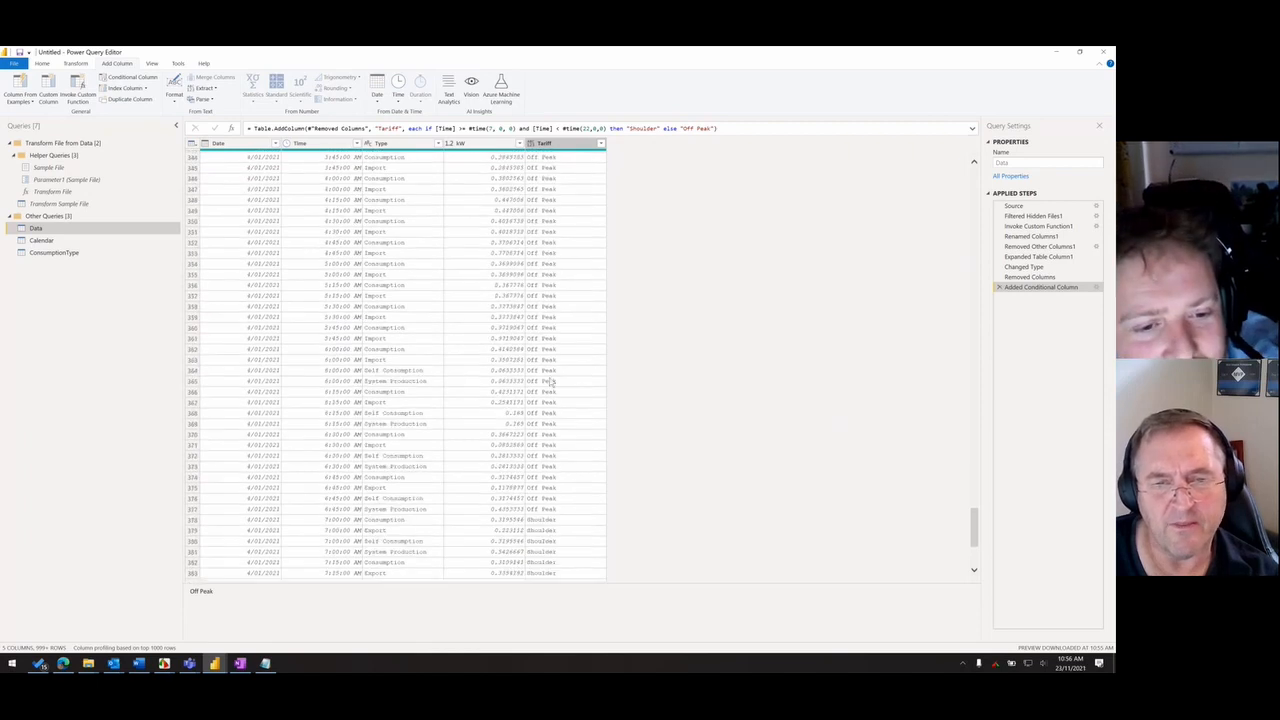
pyautogui.click(560, 342)
pyautogui.click(356, 342)
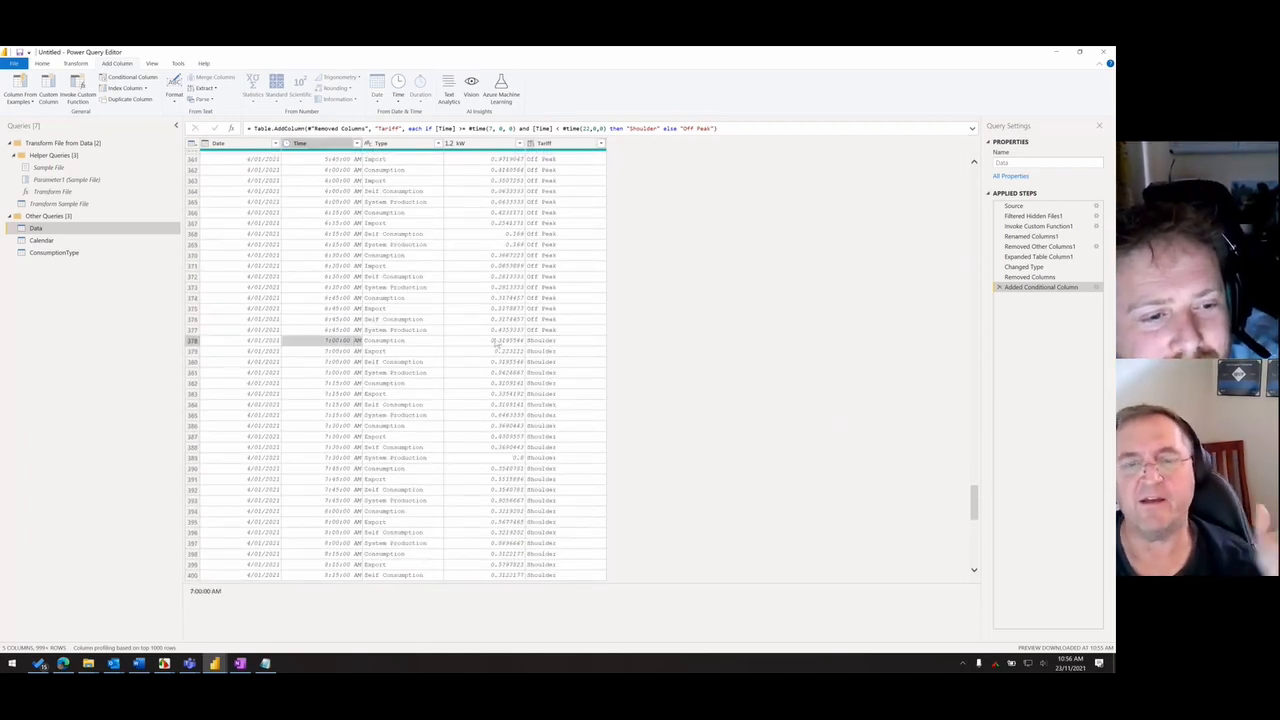
# - Set the data type of the Tariff column to Text
pyautogui.click(560, 146)
pyautogui.click(531, 143)
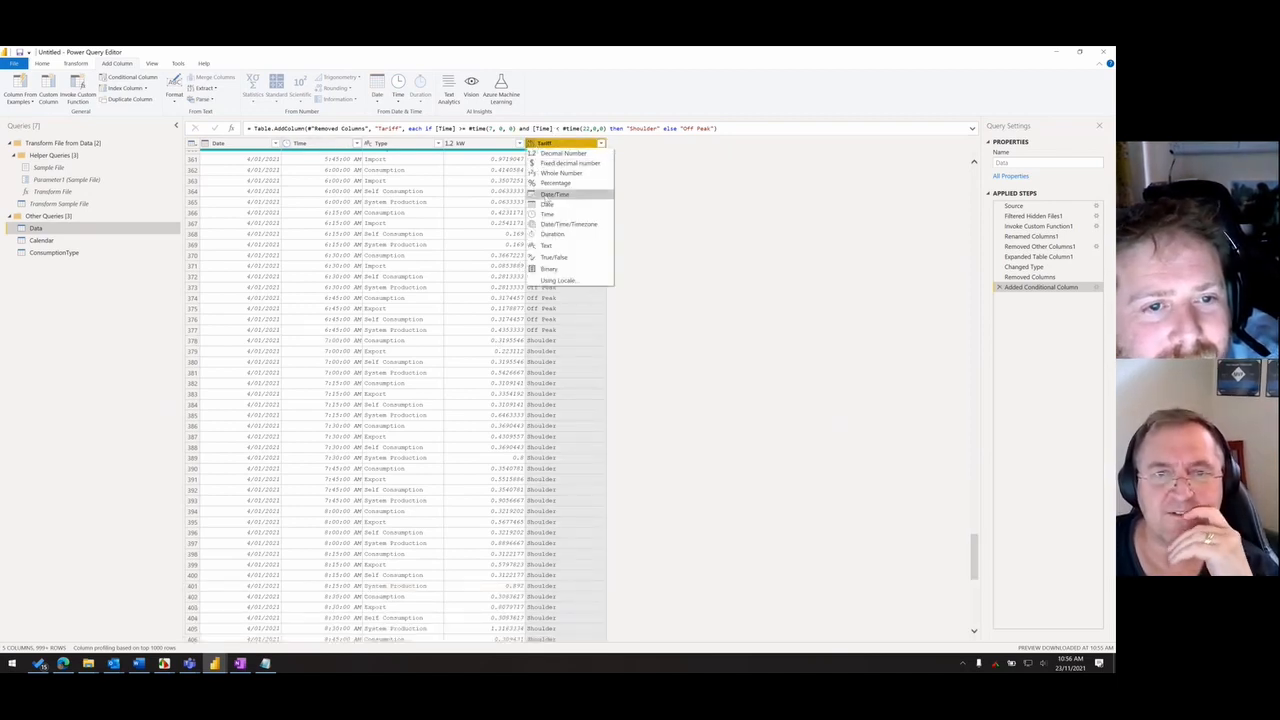
pyautogui.click(560, 245)
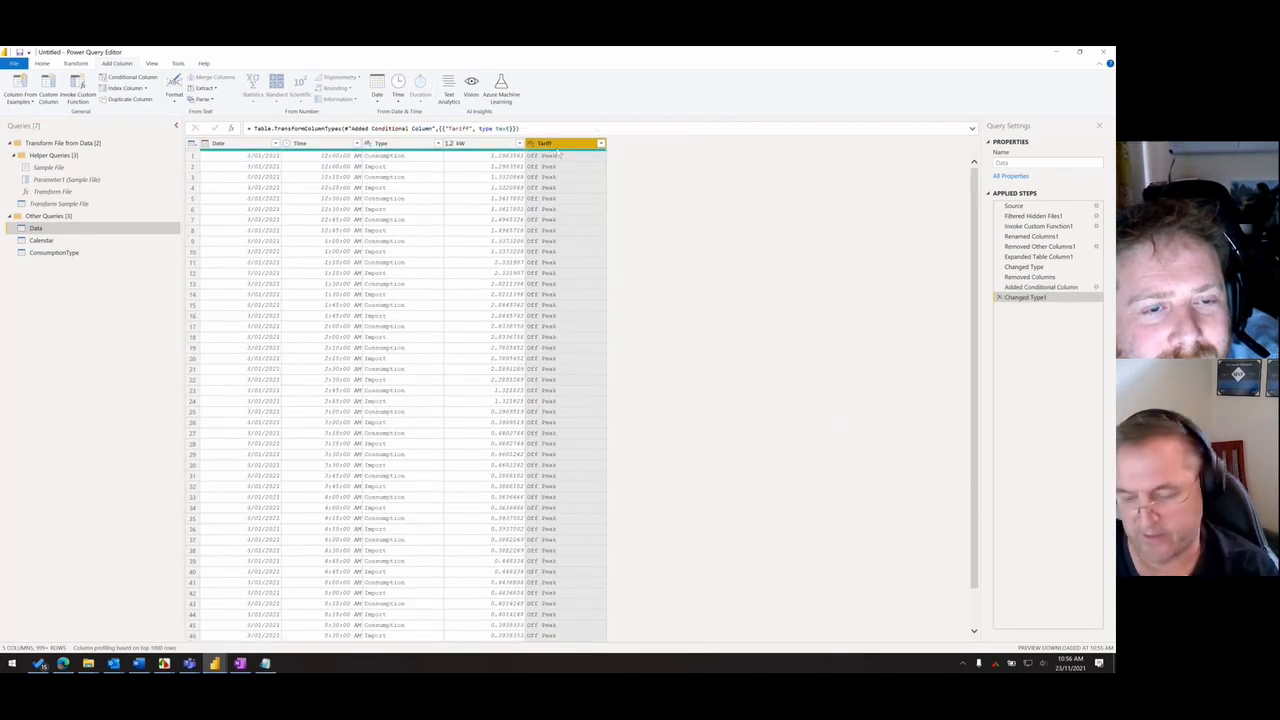
# - Consult the time-of-use tariff image, and add a Day of Week column from the Date column, checking its distinct values
pyautogui.hotkey('alt', 'Tab')
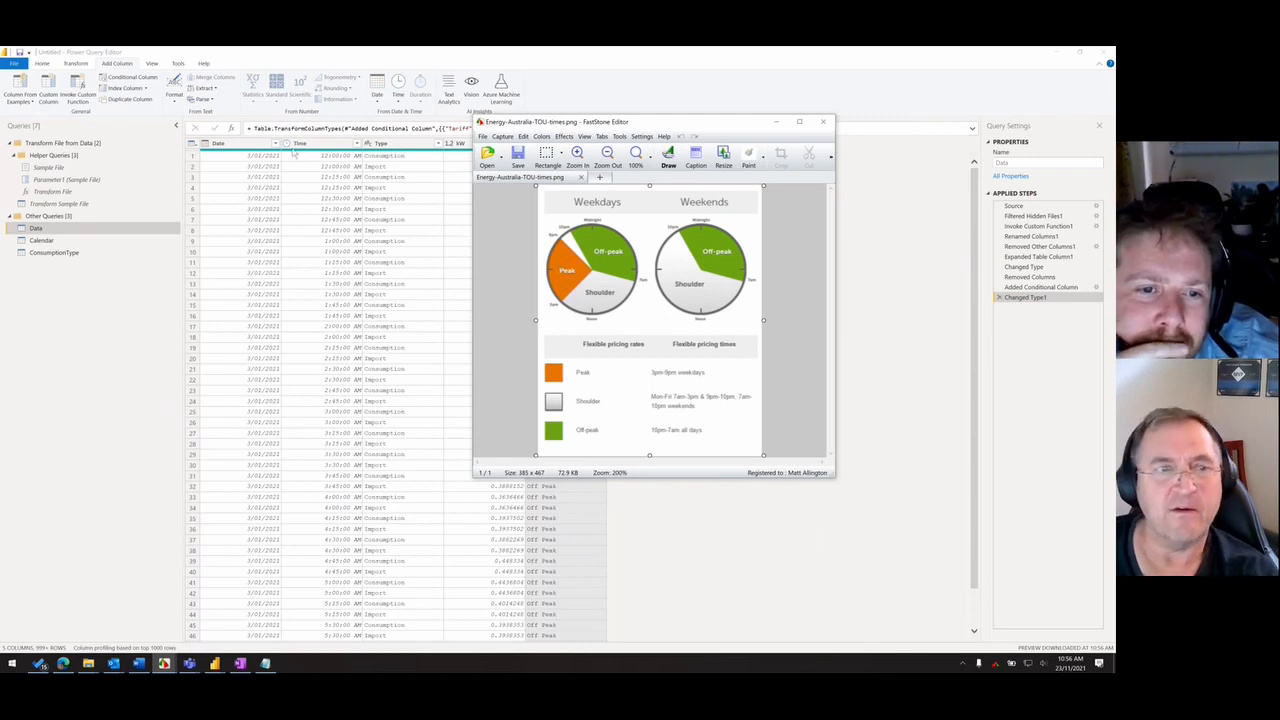
pyautogui.click(240, 143)
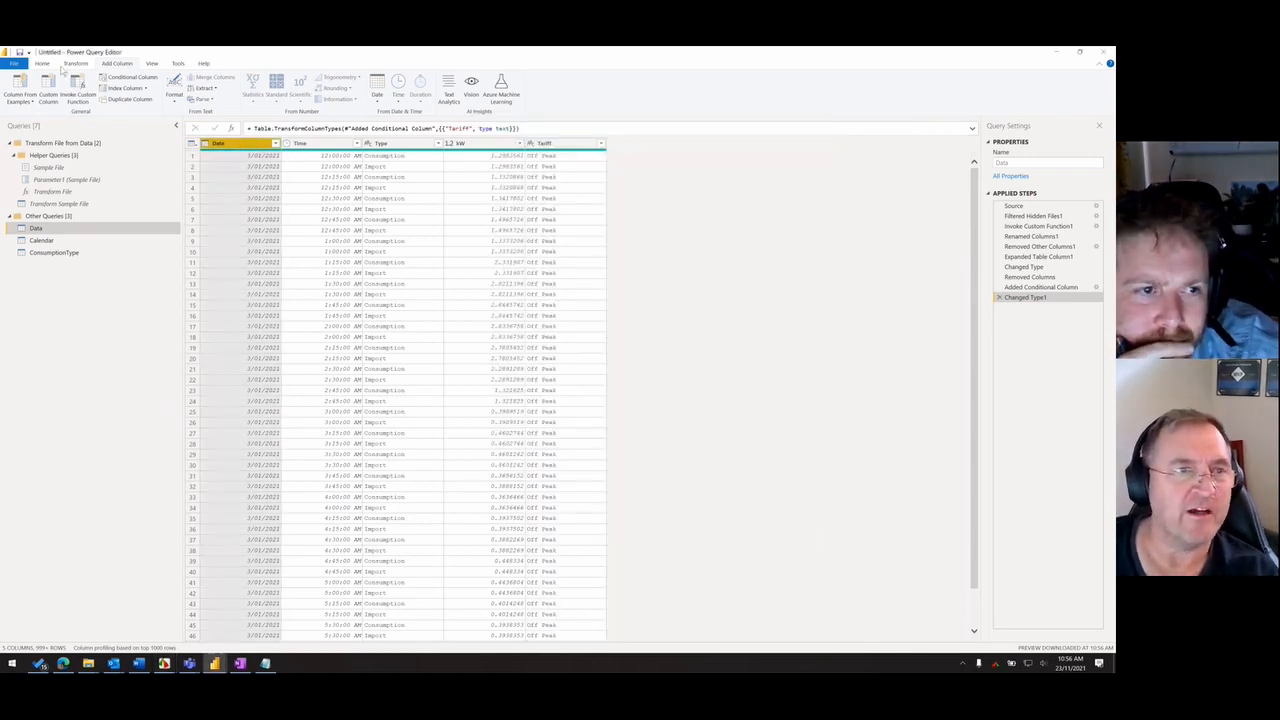
pyautogui.click(377, 88)
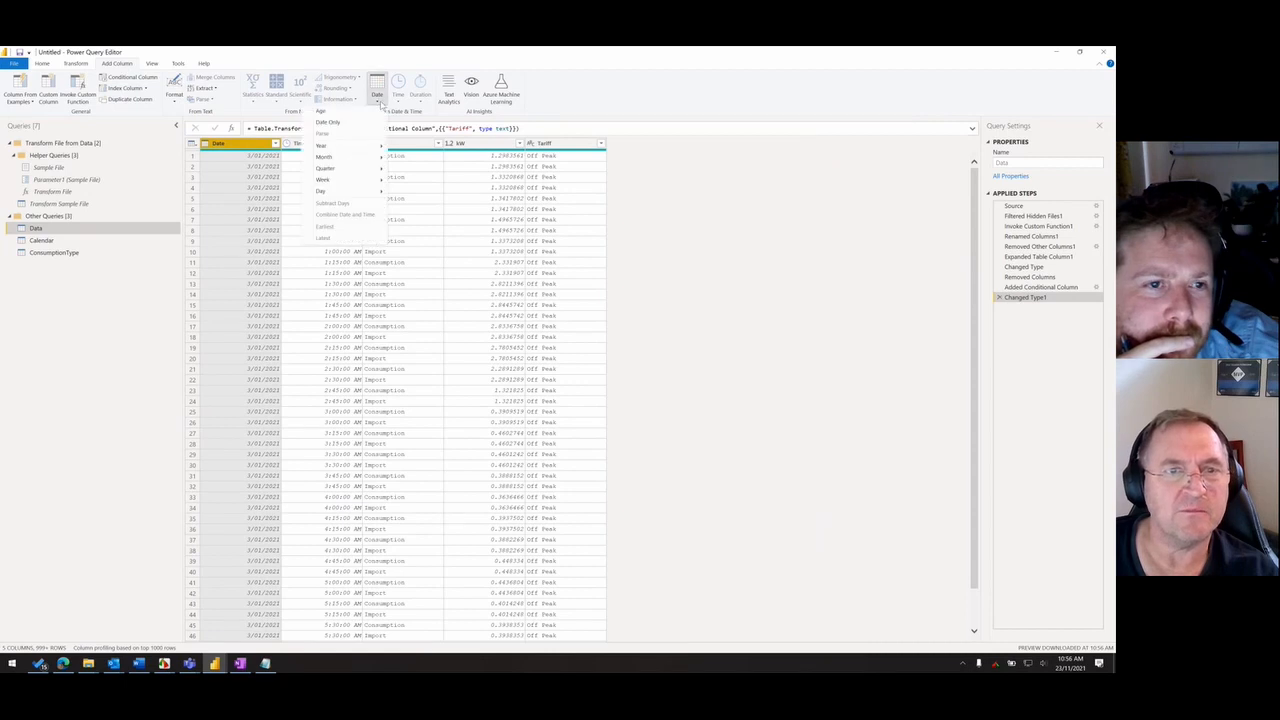
pyautogui.moveTo(349, 193)
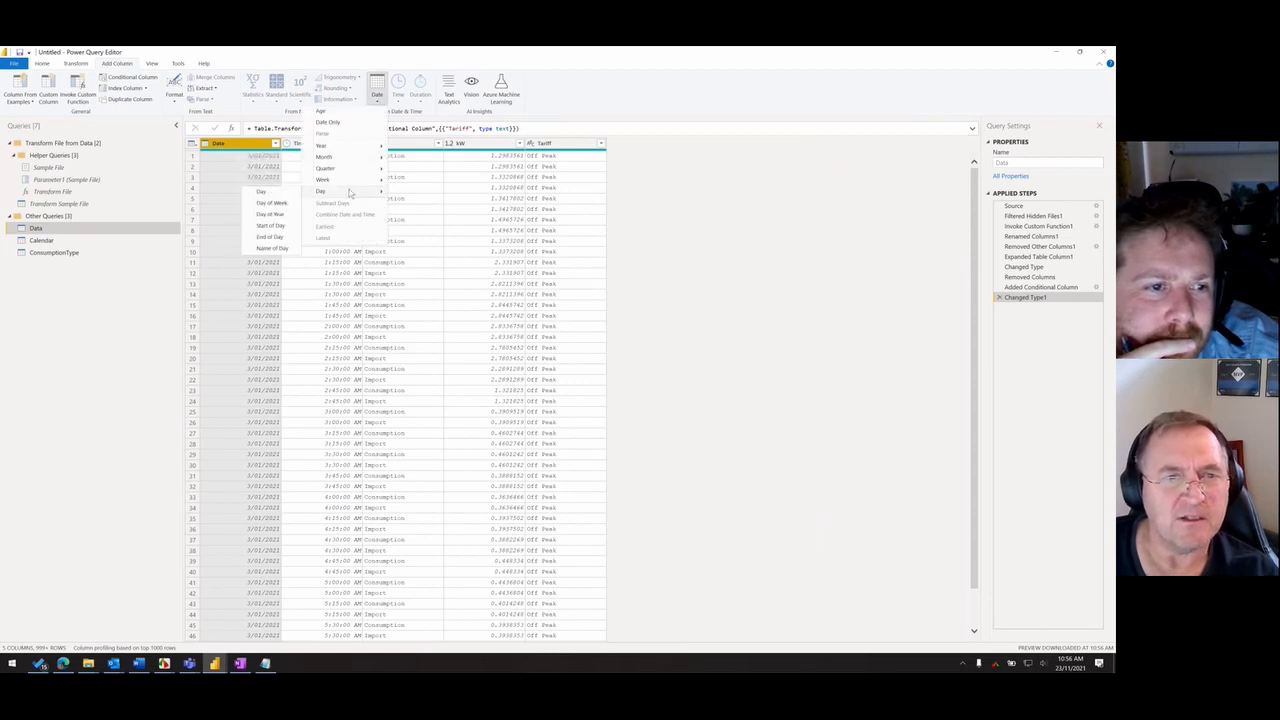
pyautogui.click(286, 204)
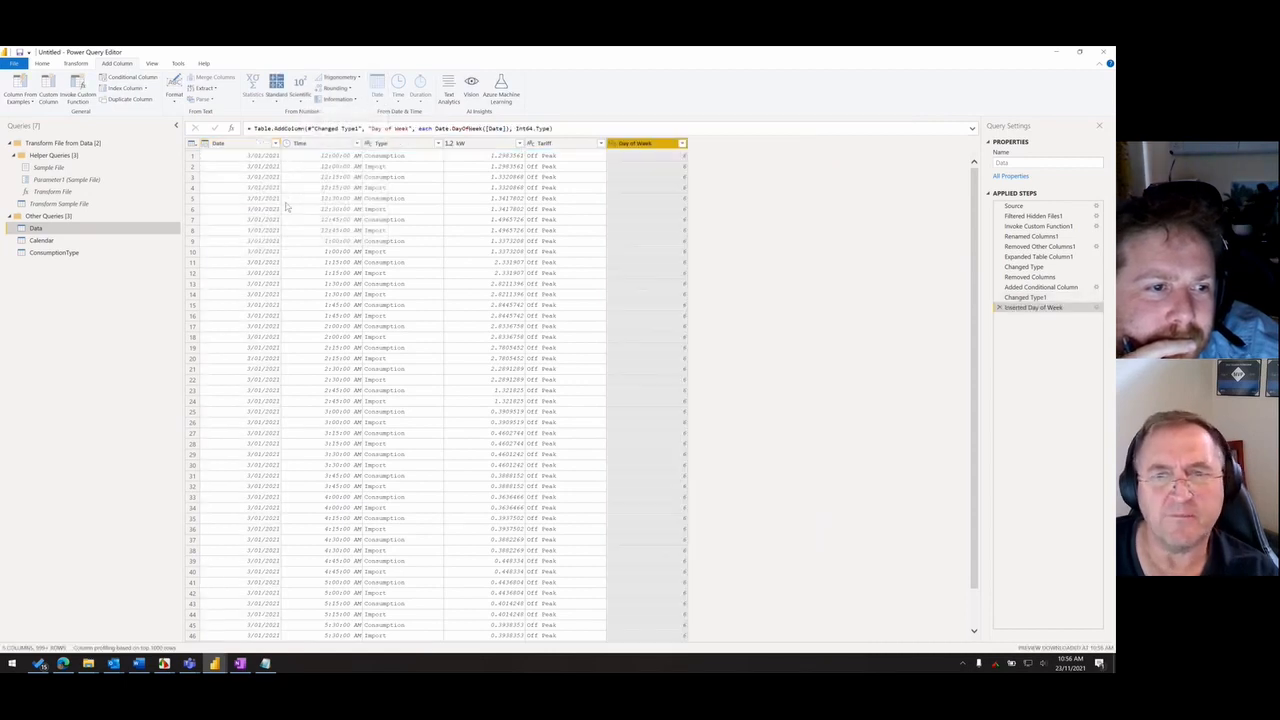
pyautogui.click(683, 144)
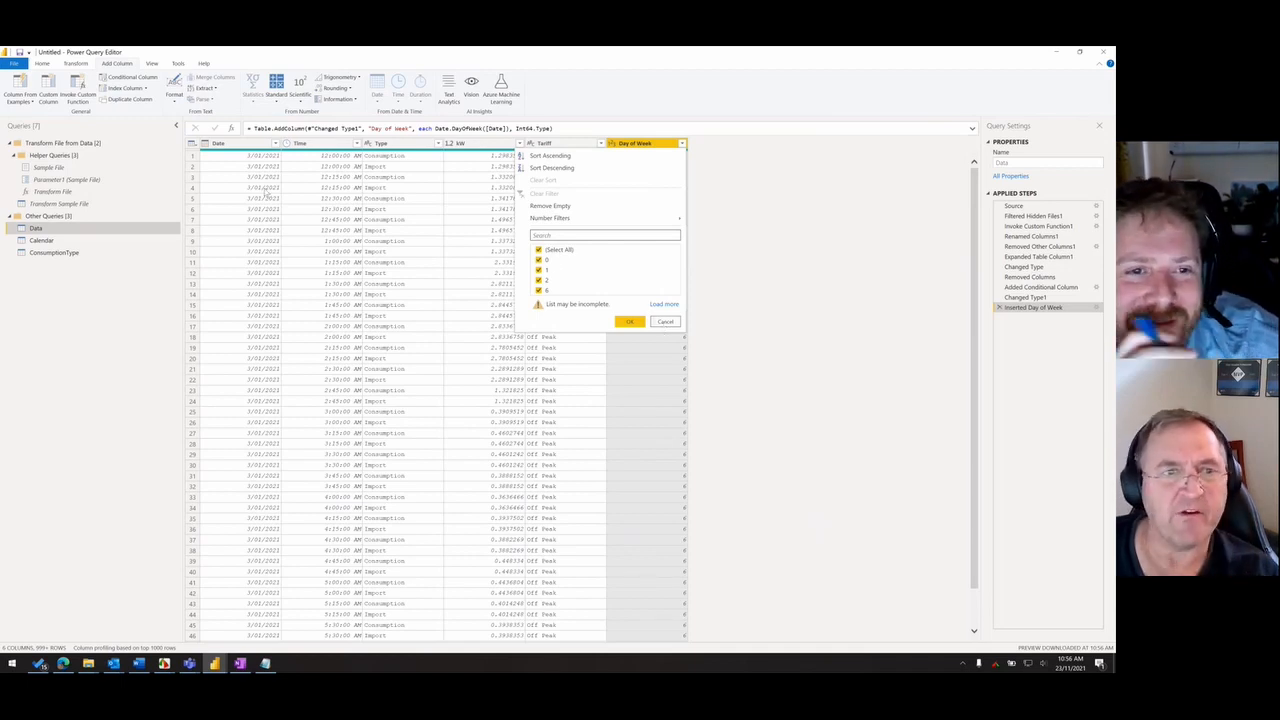
pyautogui.click(666, 322)
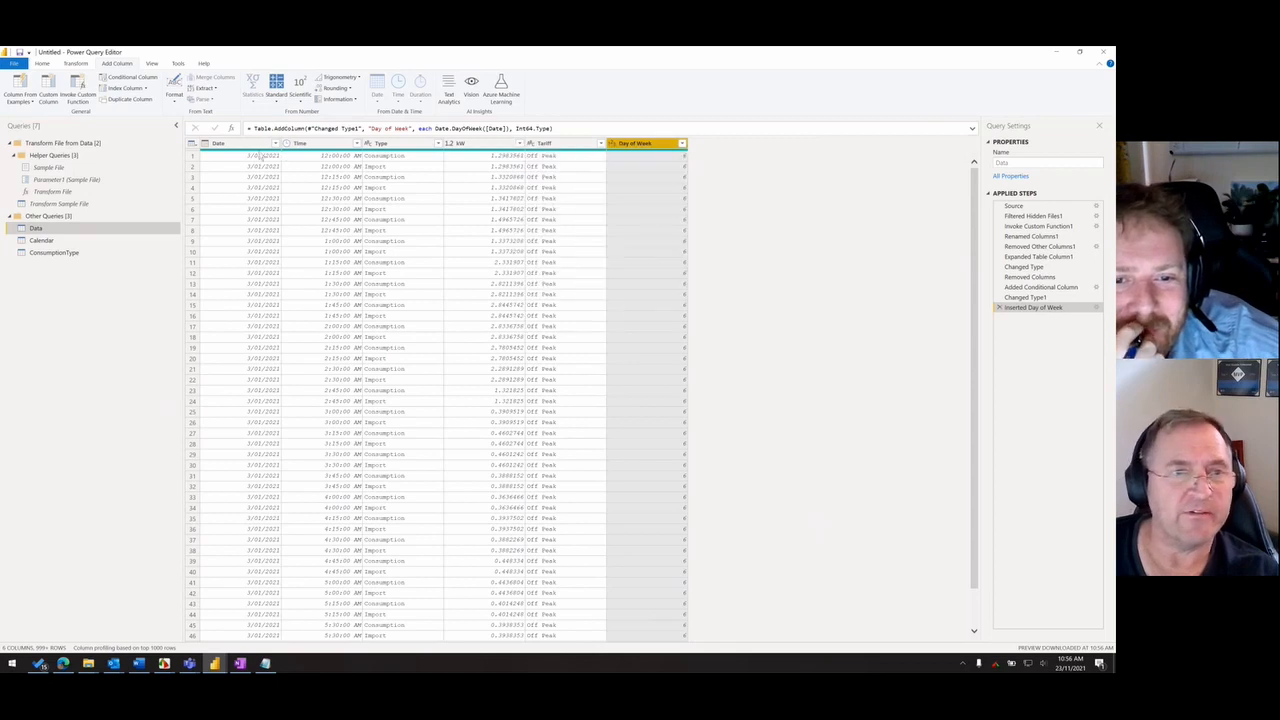
# - Add a Name of Day column from the Date column and look through its rows beside Day of Week
pyautogui.click(376, 100)
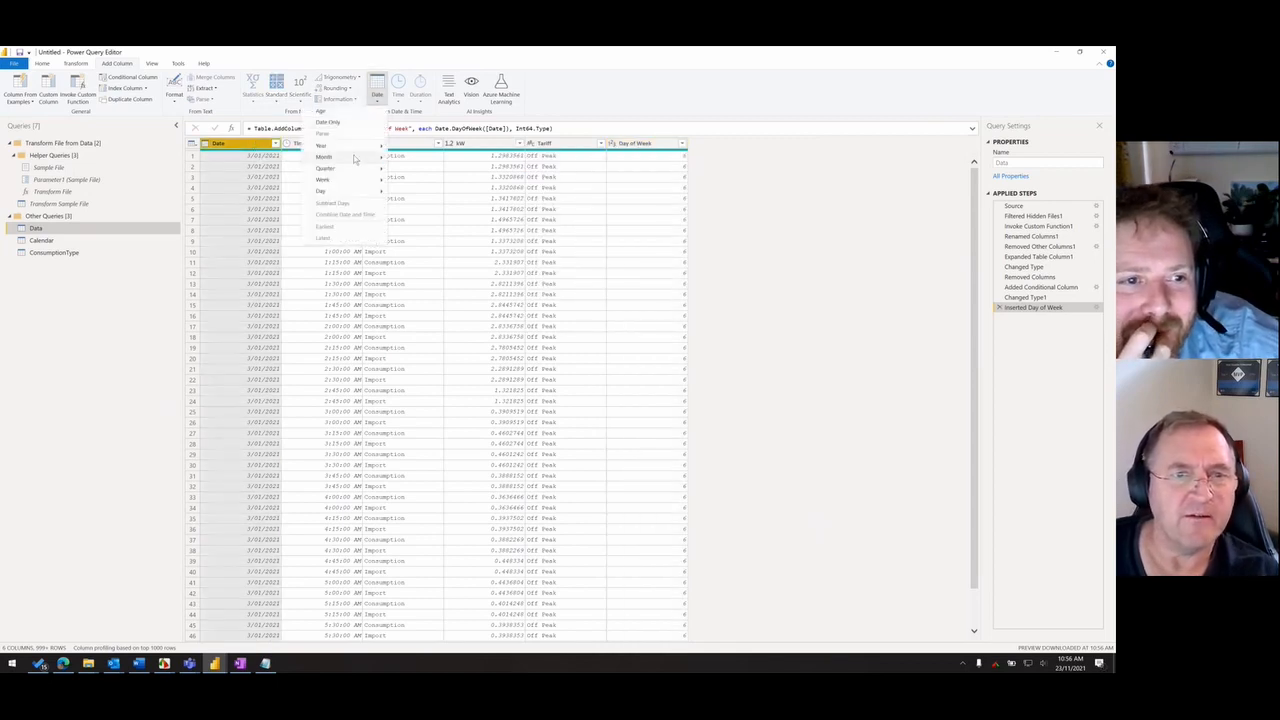
pyautogui.moveTo(355, 193)
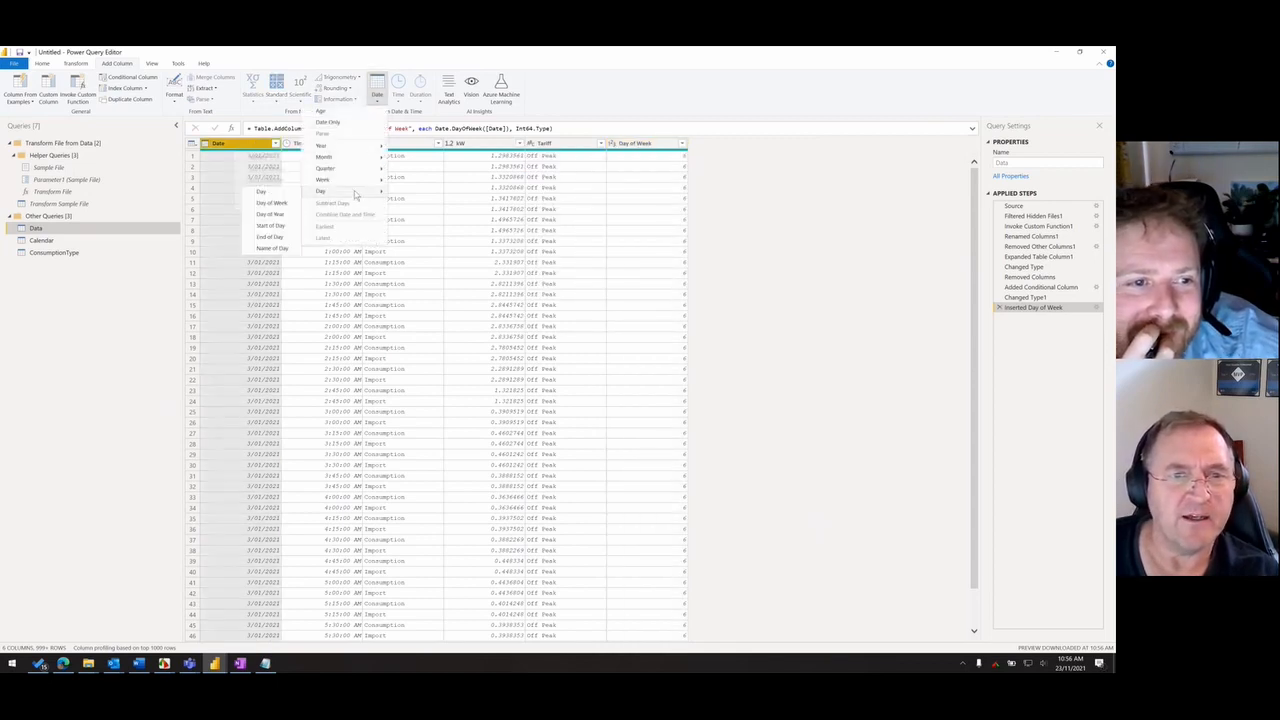
pyautogui.click(286, 252)
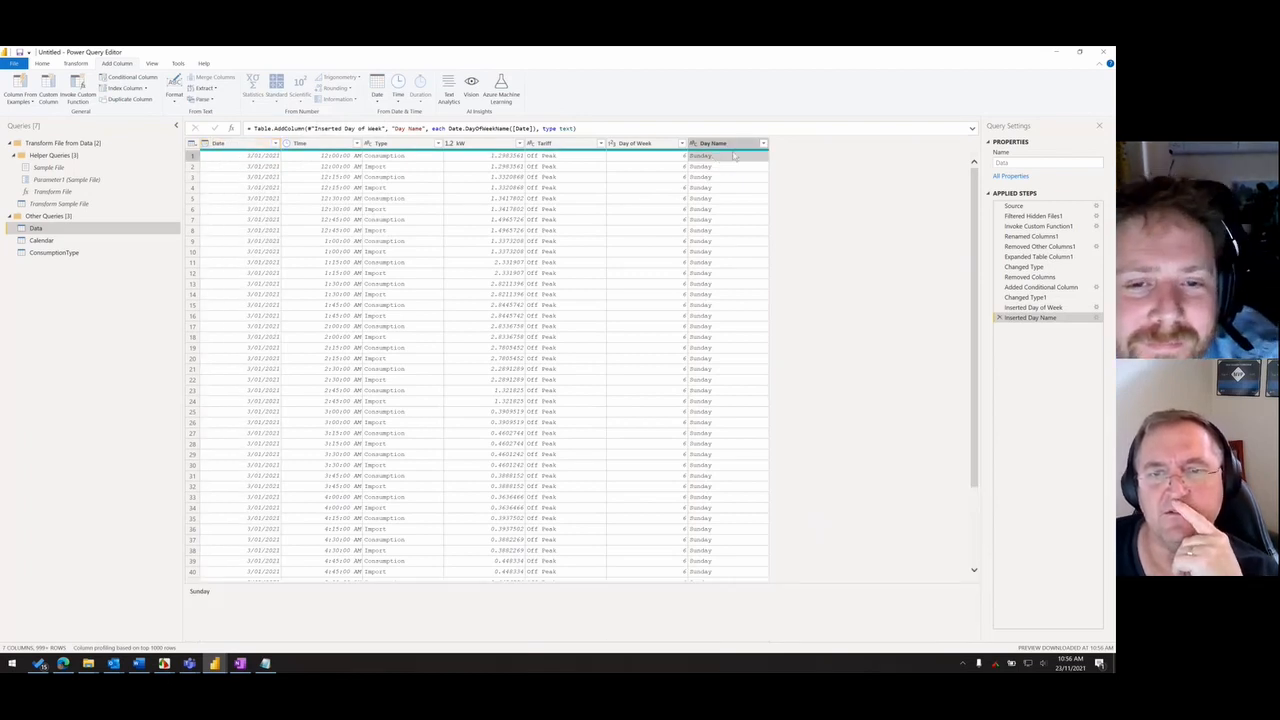
pyautogui.scroll(-15, 682, 147)
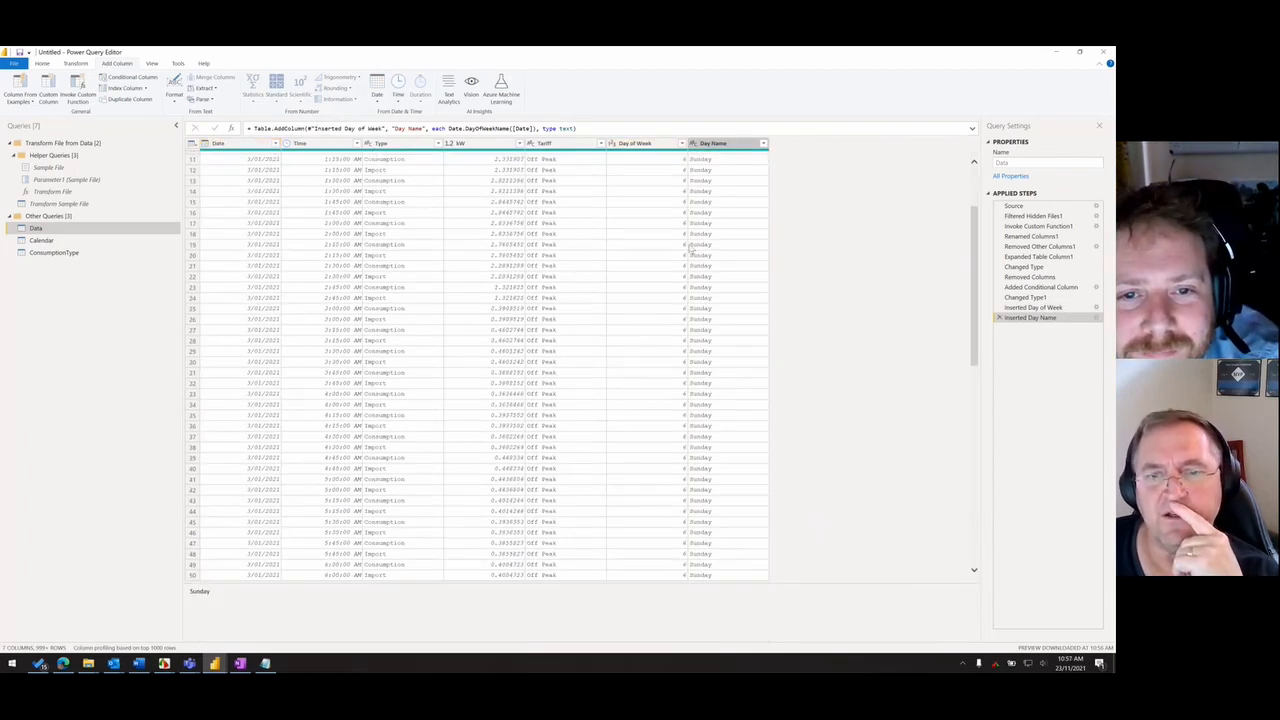
# - Filter the Day of Week column to show only the value 0
pyautogui.click(681, 143)
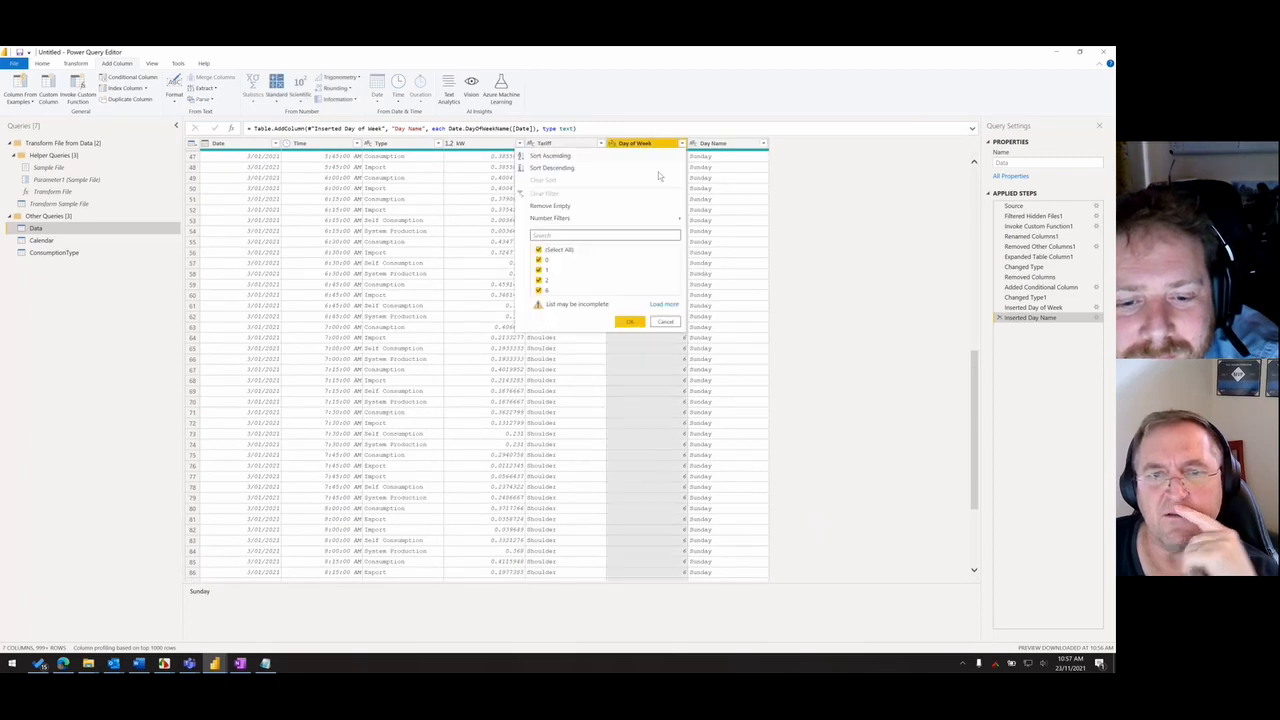
pyautogui.click(560, 250)
pyautogui.click(539, 260)
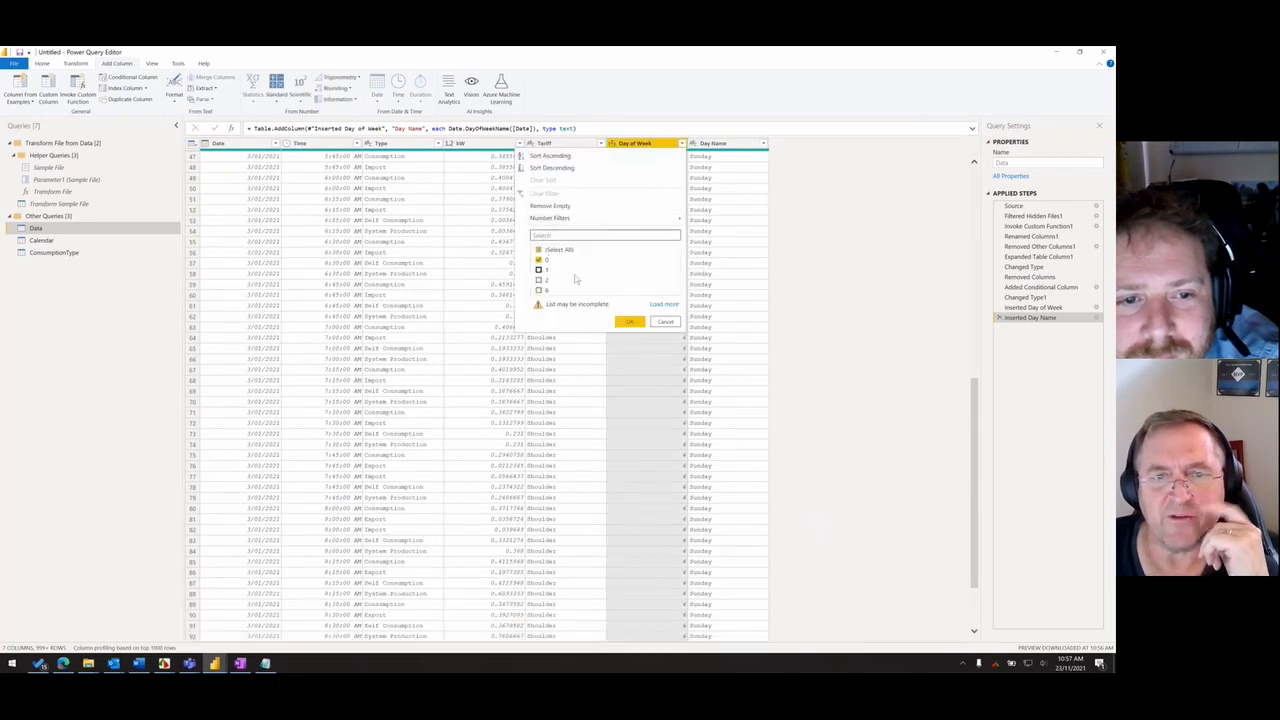
pyautogui.click(630, 321)
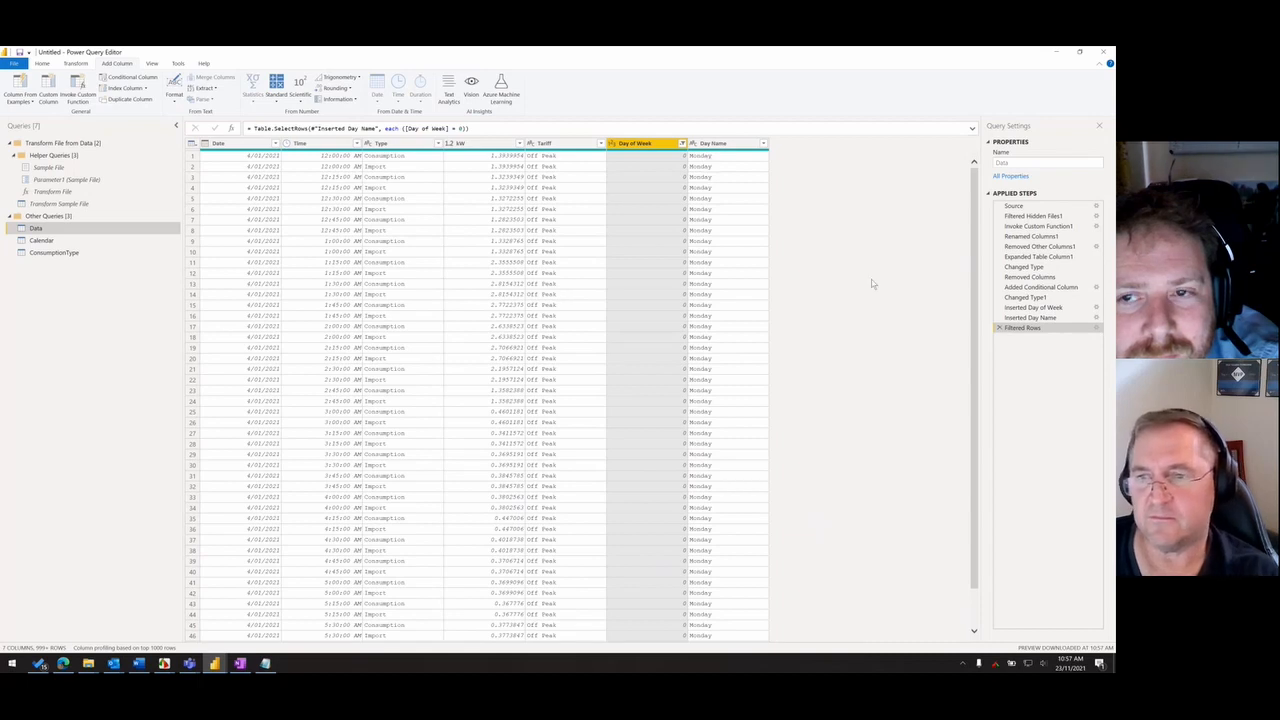
# - Delete the applied steps for the Day of Week filter and the day name column
pyautogui.click(999, 328)
pyautogui.click(999, 318)
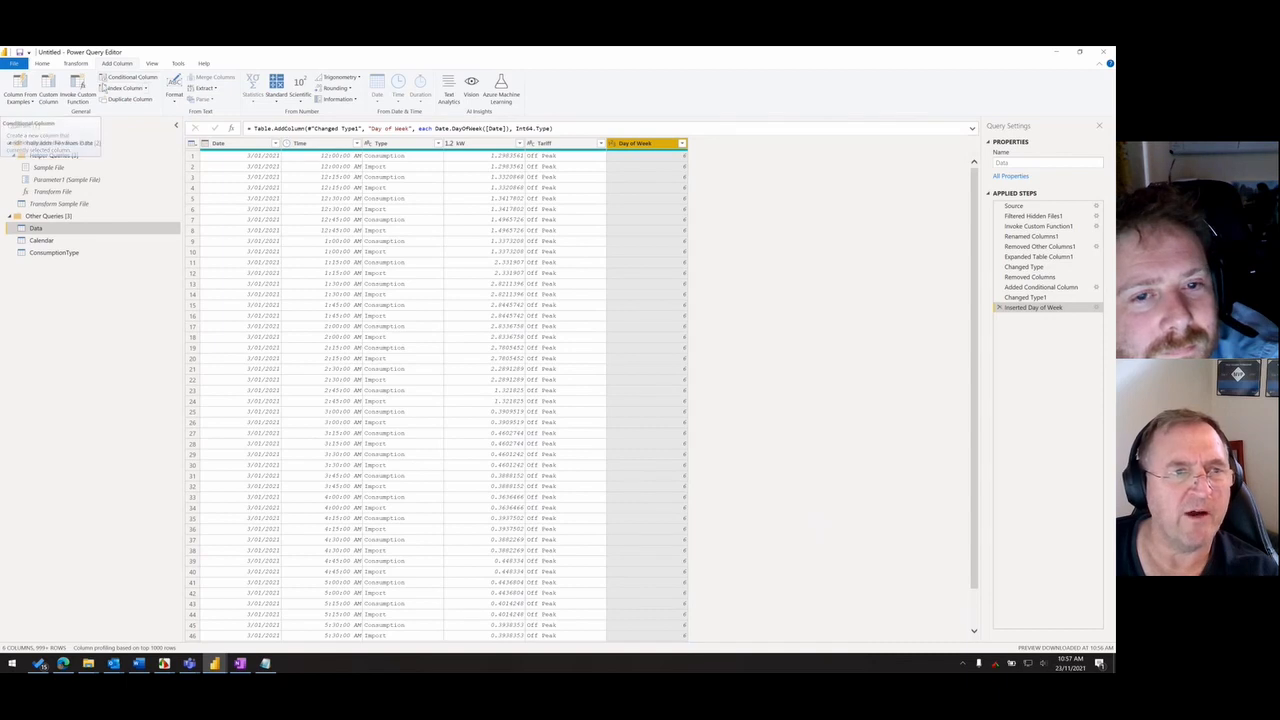
# - Start a conditional column that outputs Peak when Day of Week is greater than 0
pyautogui.click(134, 78)
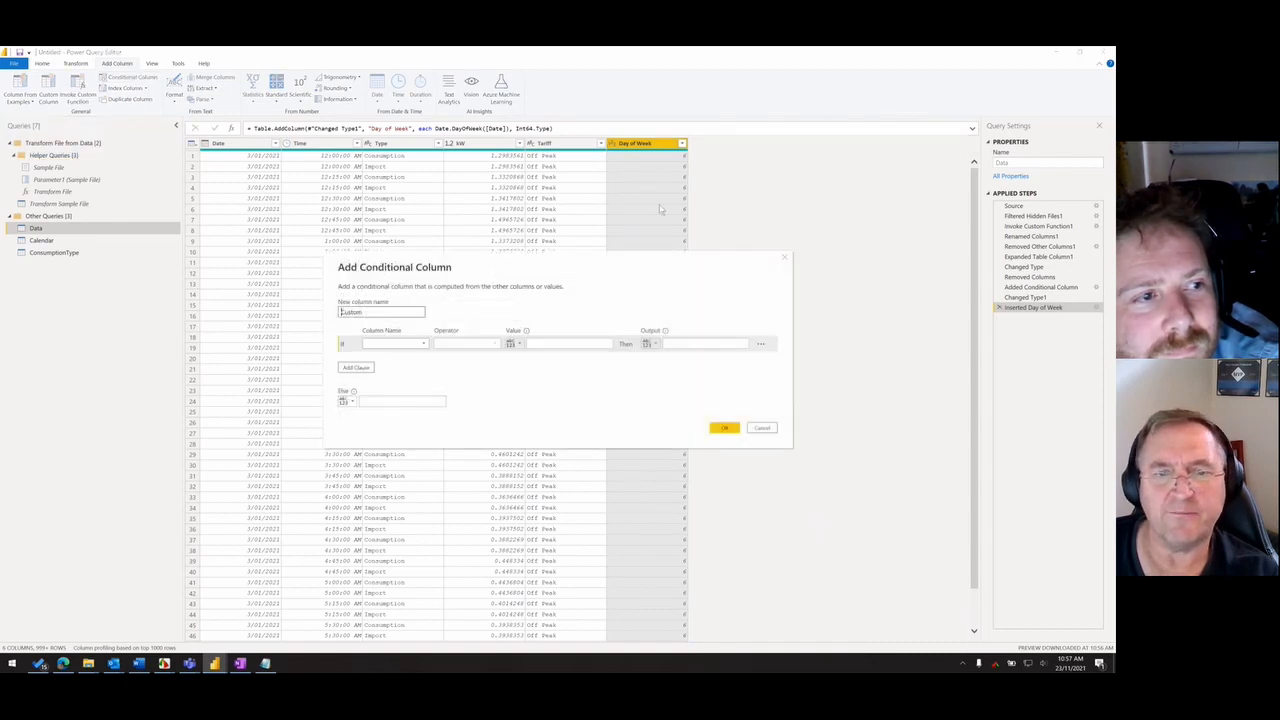
pyautogui.click(409, 345)
pyautogui.click(382, 404)
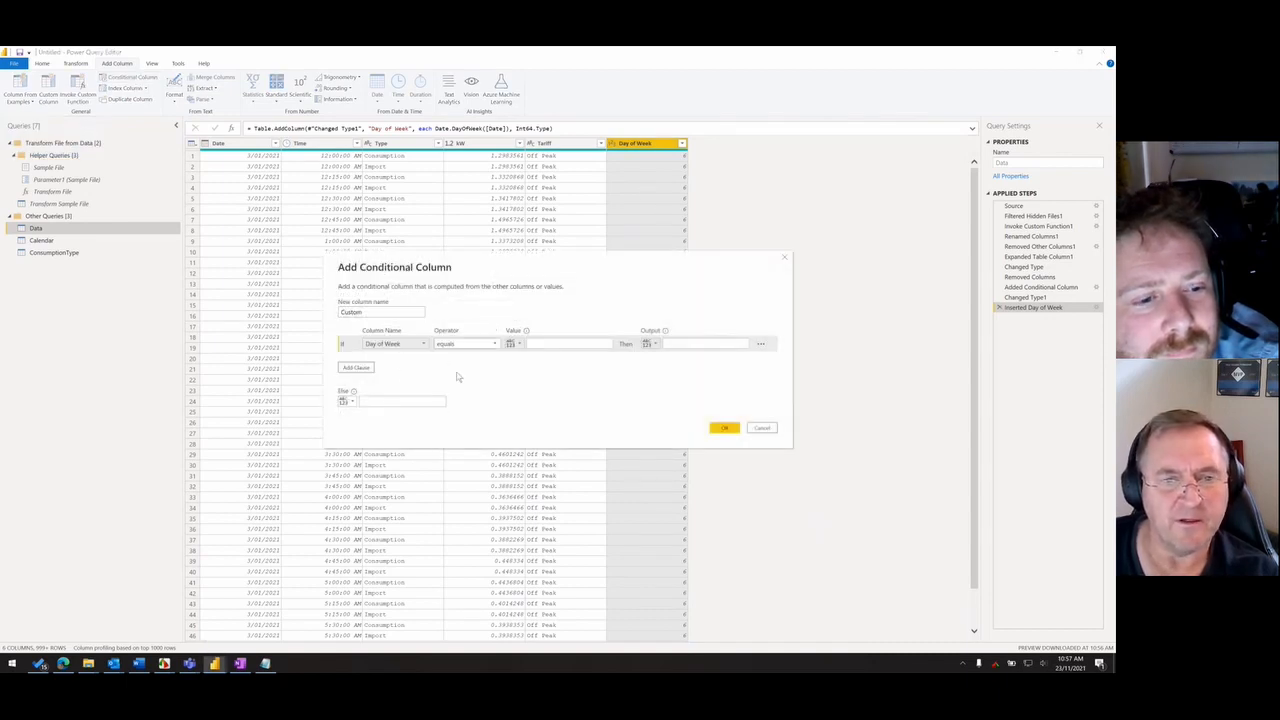
pyautogui.click(490, 345)
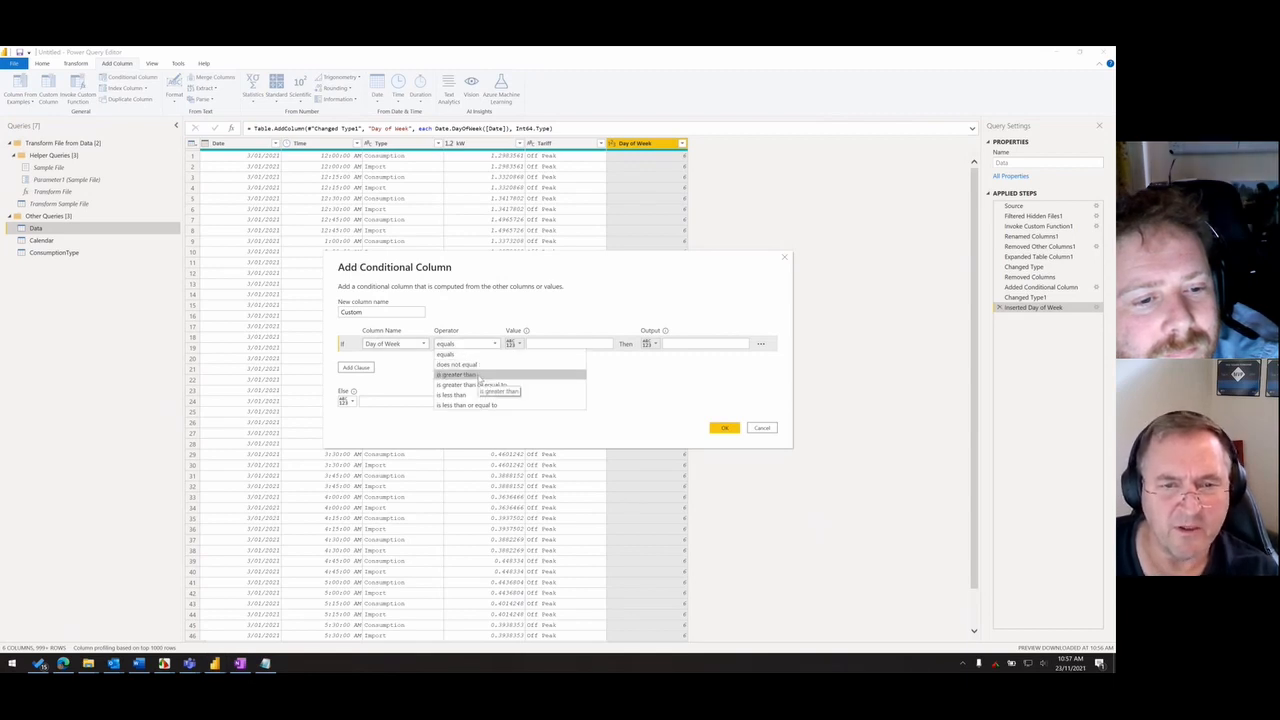
pyautogui.click(478, 375)
pyautogui.click(545, 344)
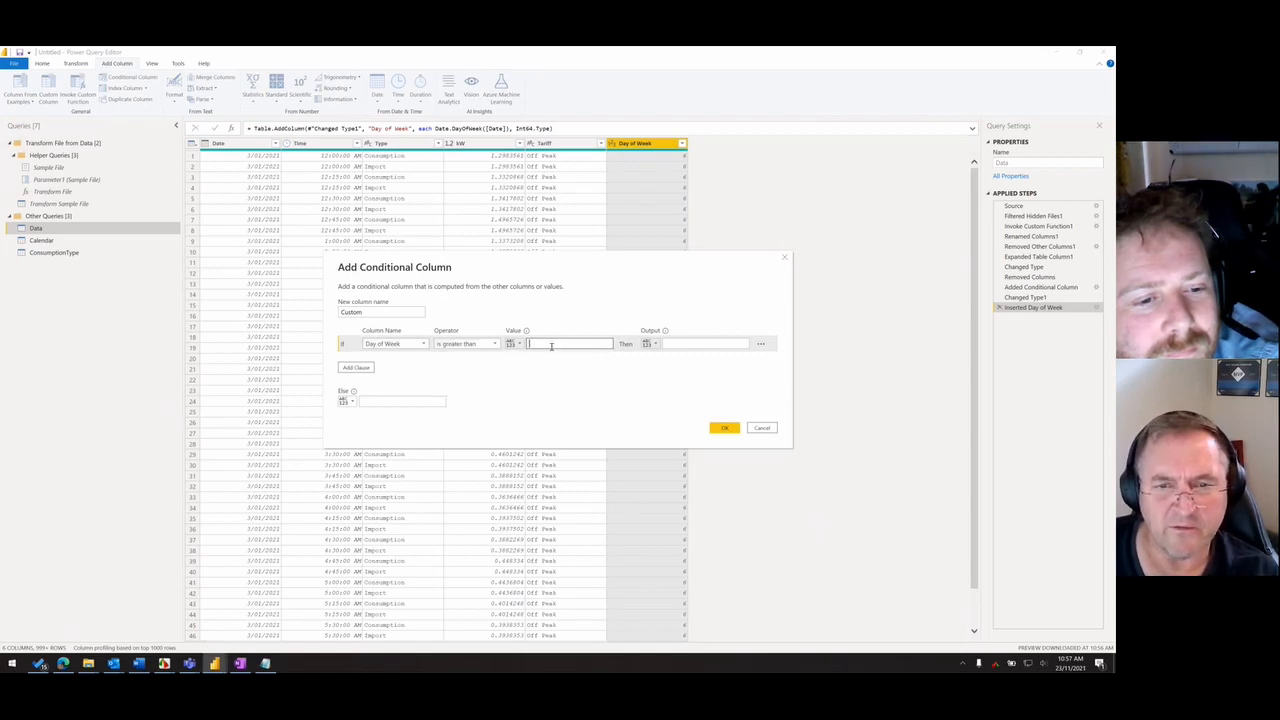
pyautogui.write('0')
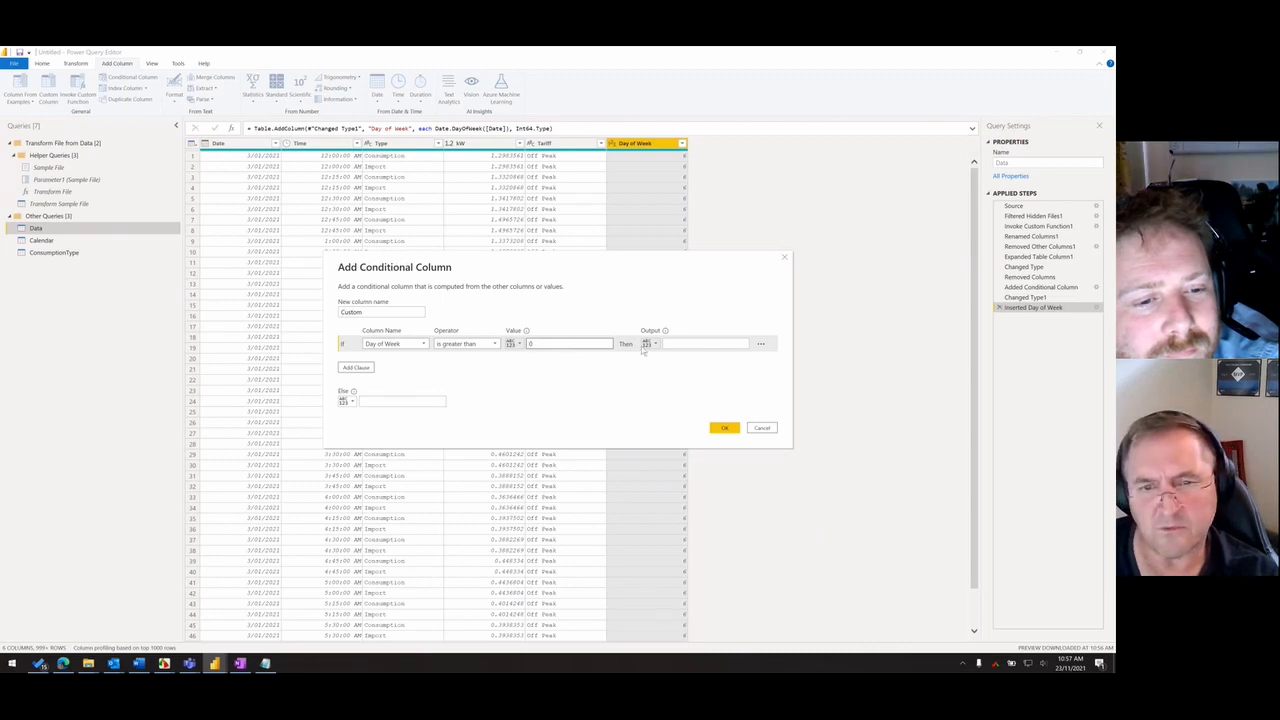
pyautogui.click(690, 343)
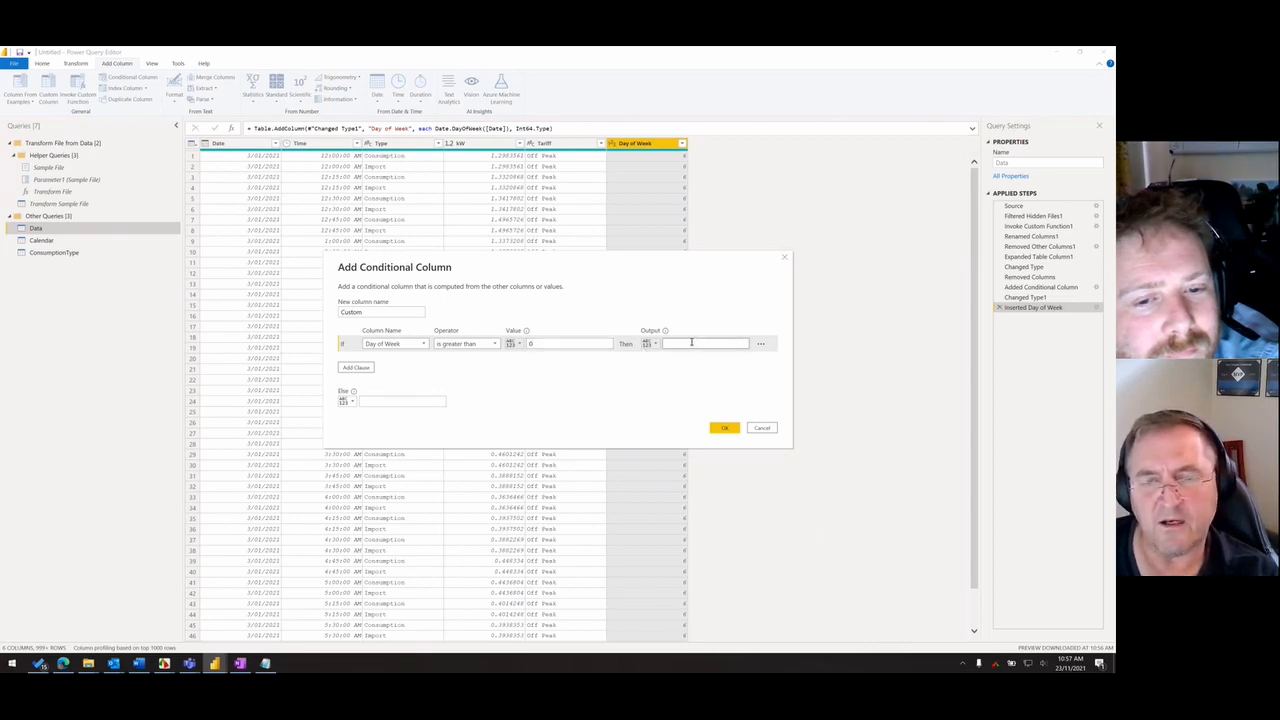
pyautogui.write('P')
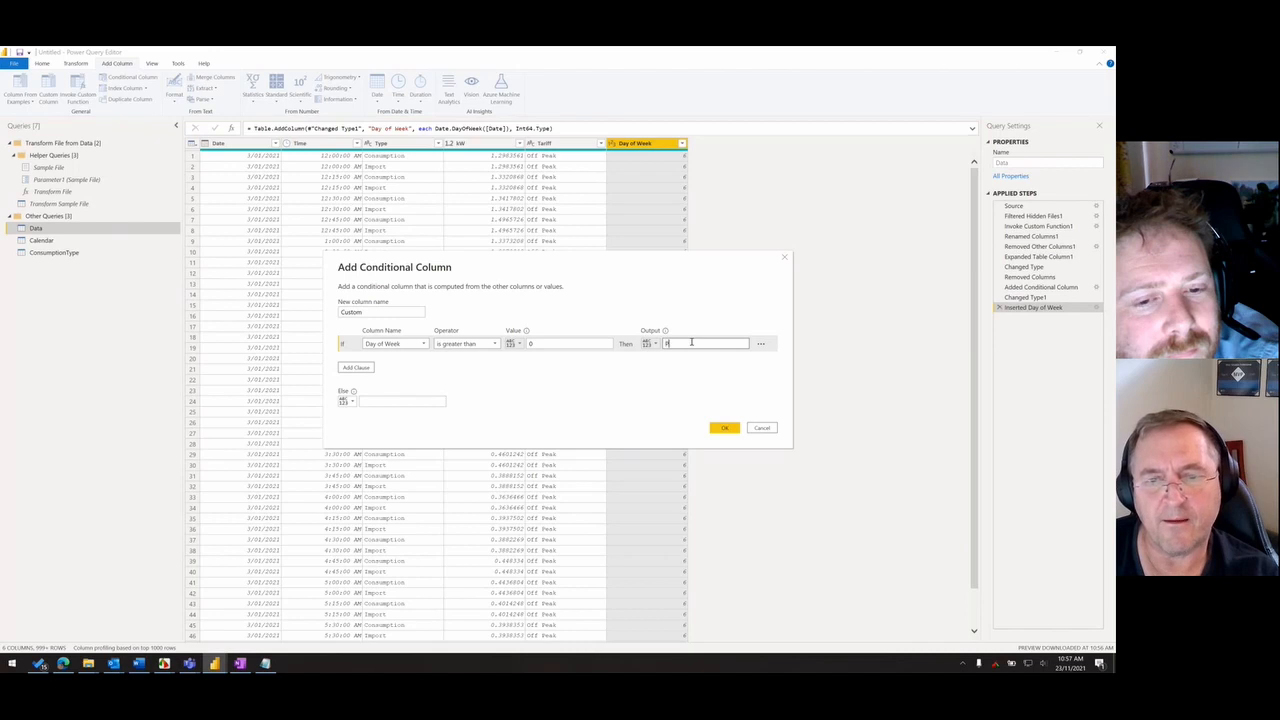
pyautogui.write('eak')
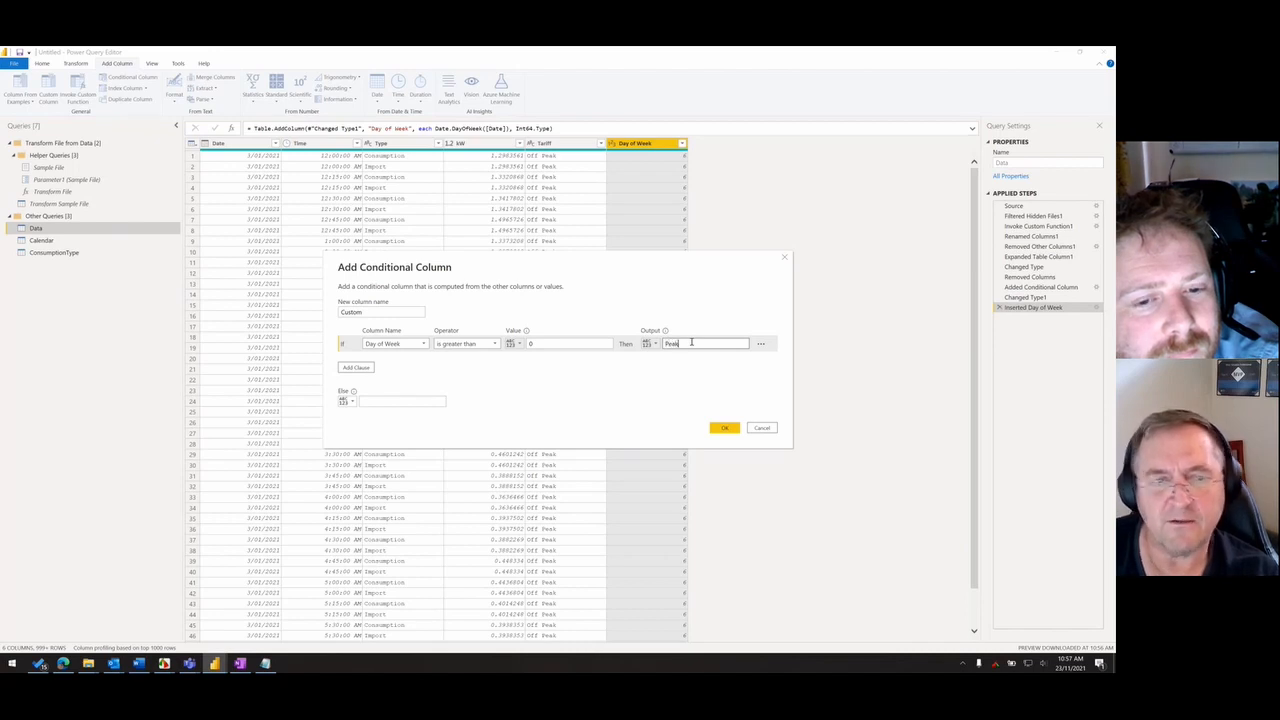
# - Set the Else result to the value of the Tariff column and create the conditional column
pyautogui.click(400, 402)
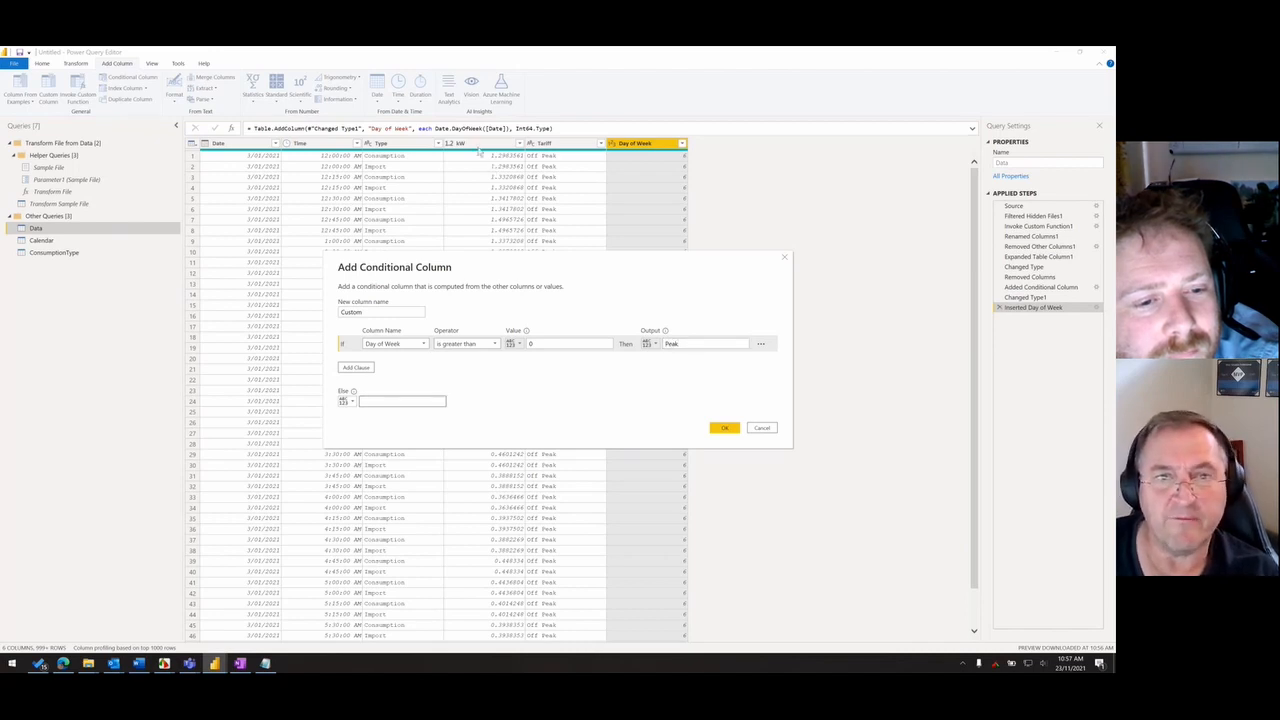
pyautogui.click(346, 401)
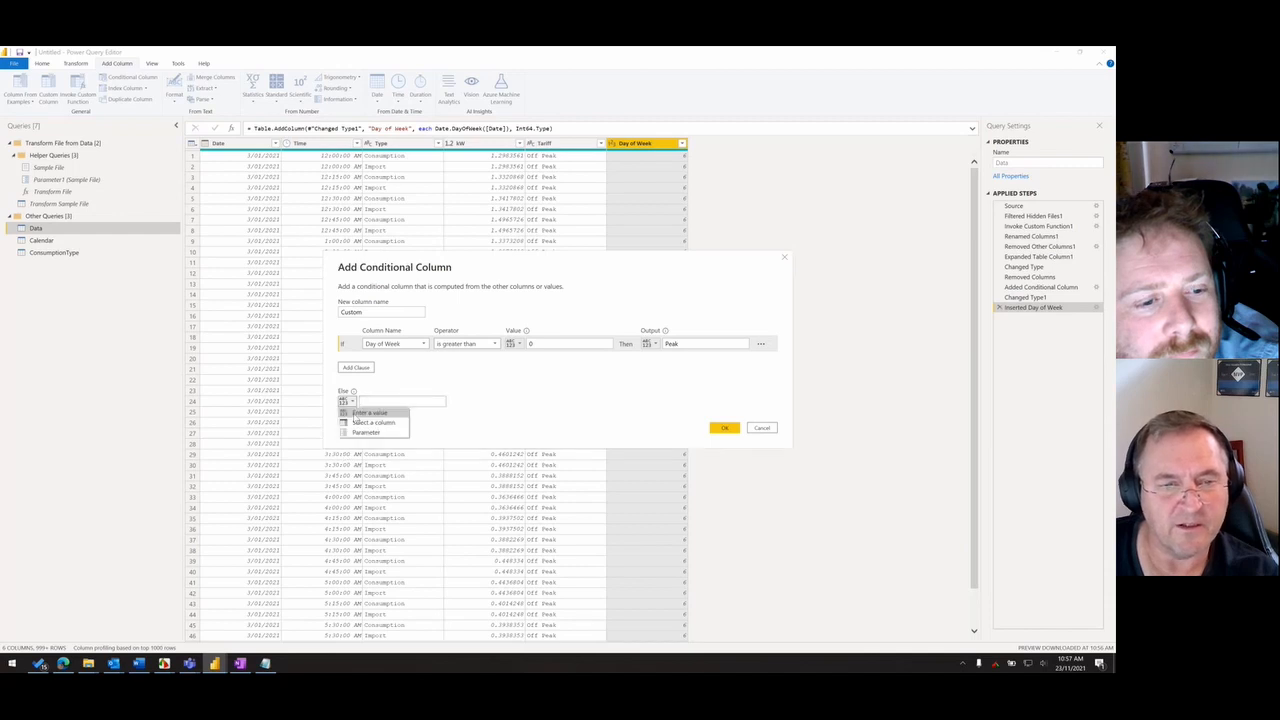
pyautogui.click(372, 422)
pyautogui.click(400, 401)
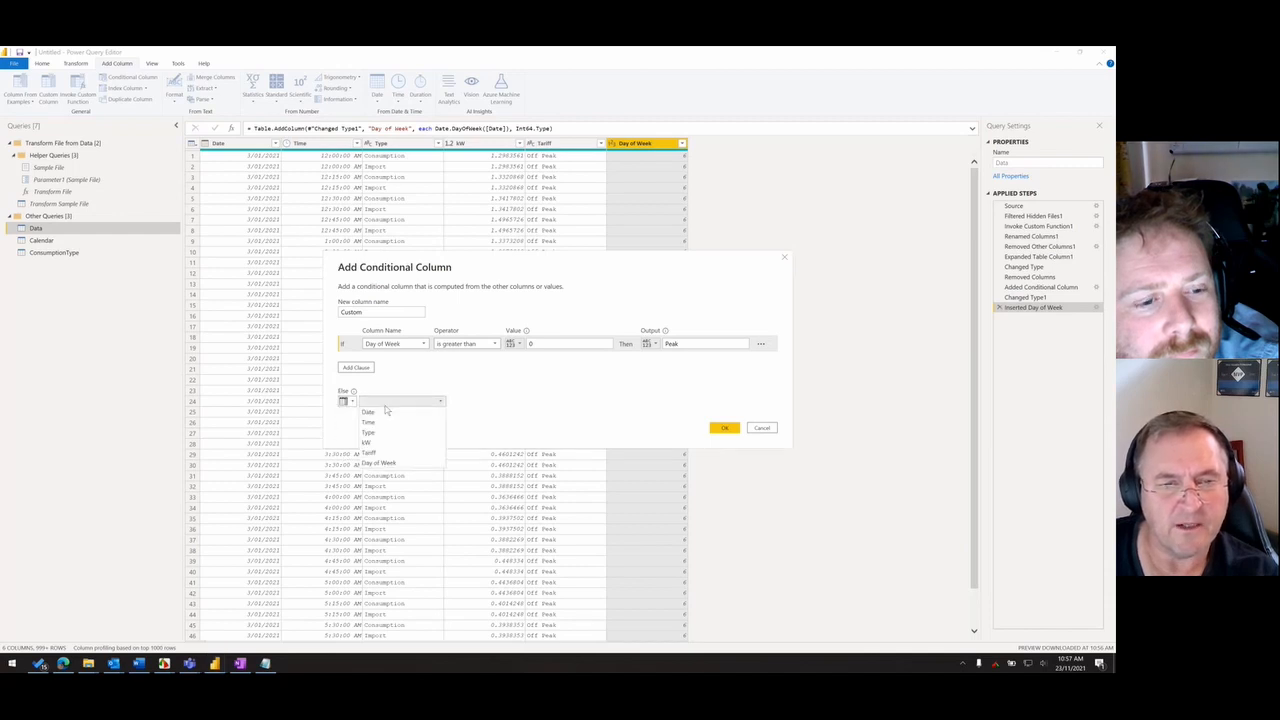
pyautogui.click(370, 452)
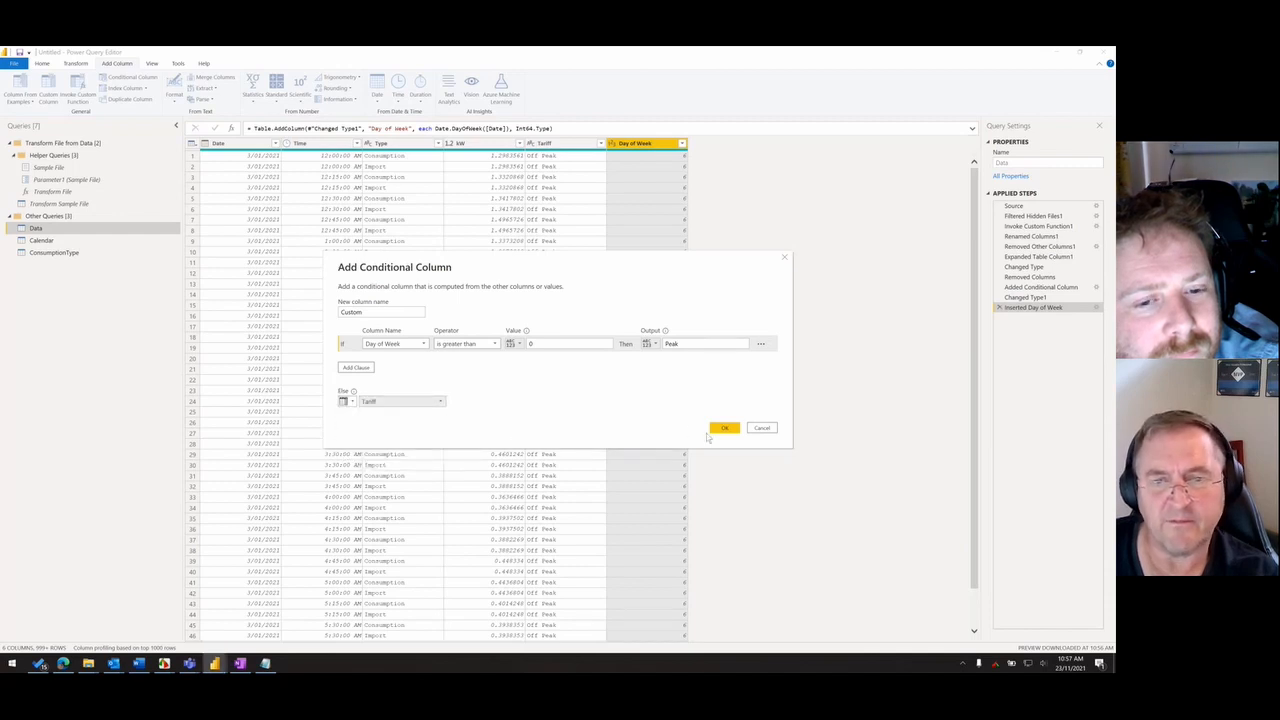
pyautogui.click(724, 428)
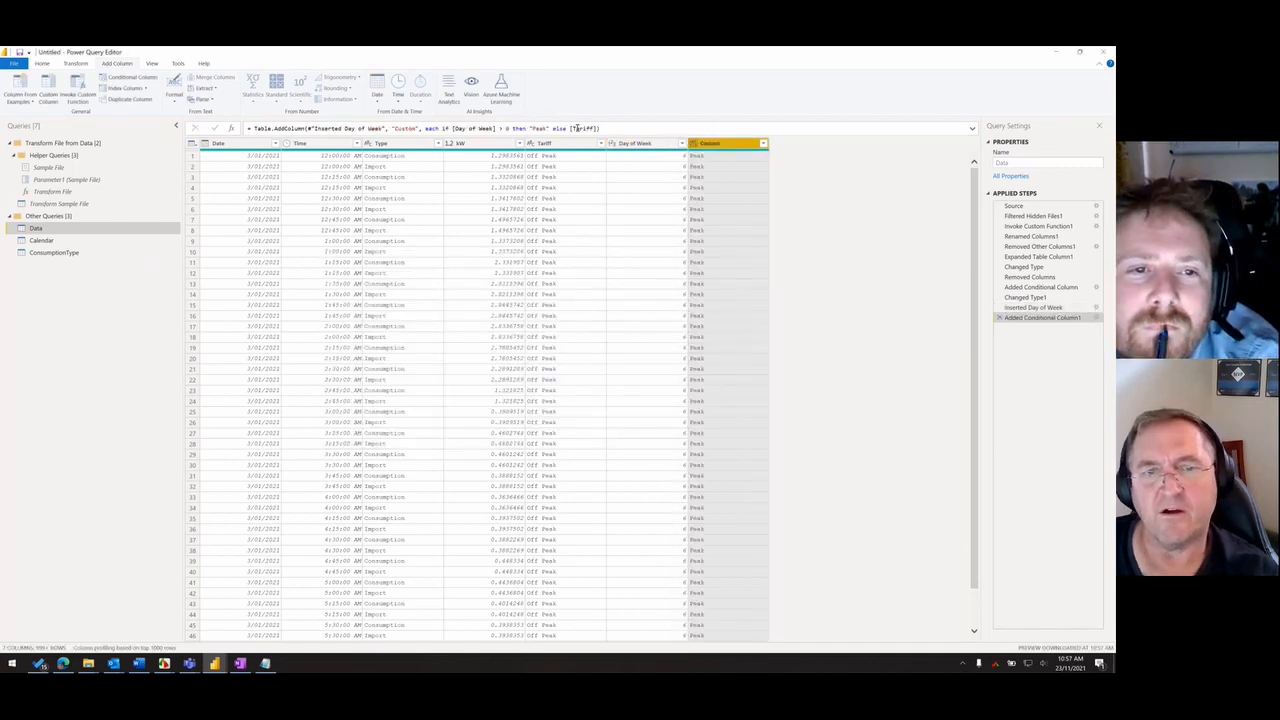
# - Edit the Custom column's formula so its condition reads [Day of Week] >= 0 and [Day of Week] <=4
pyautogui.click(508, 128)
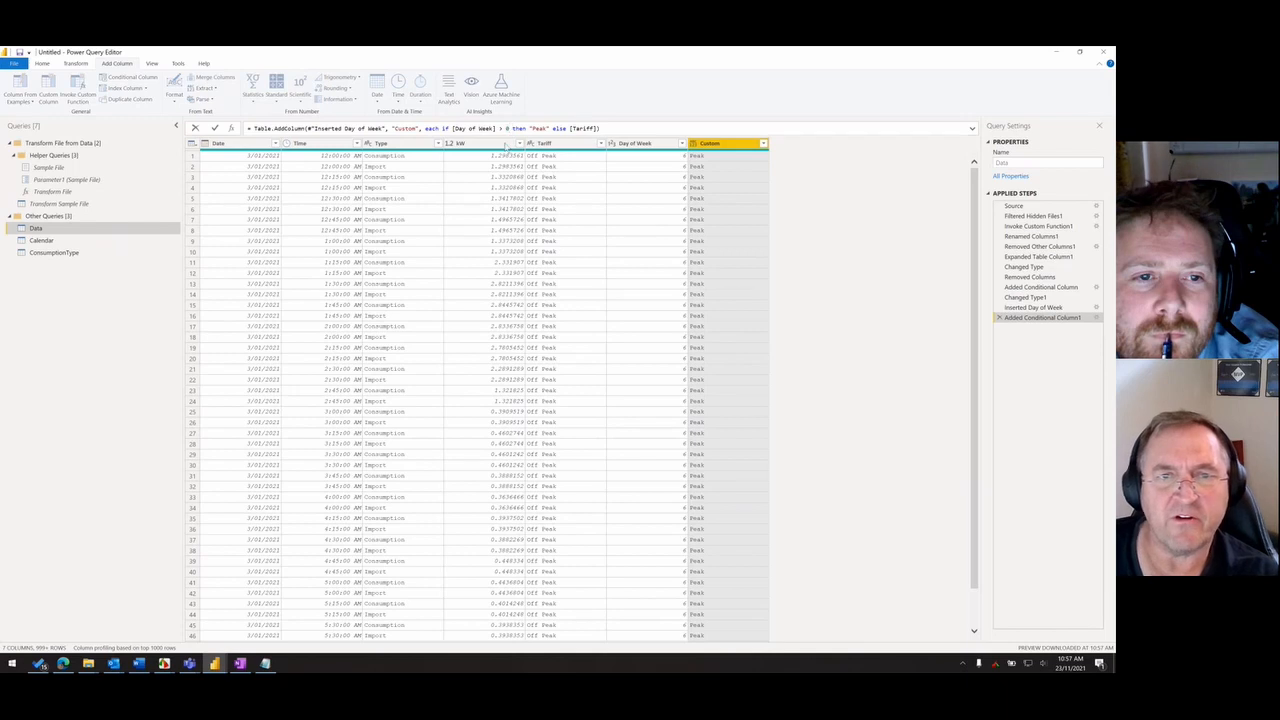
pyautogui.write('and ')
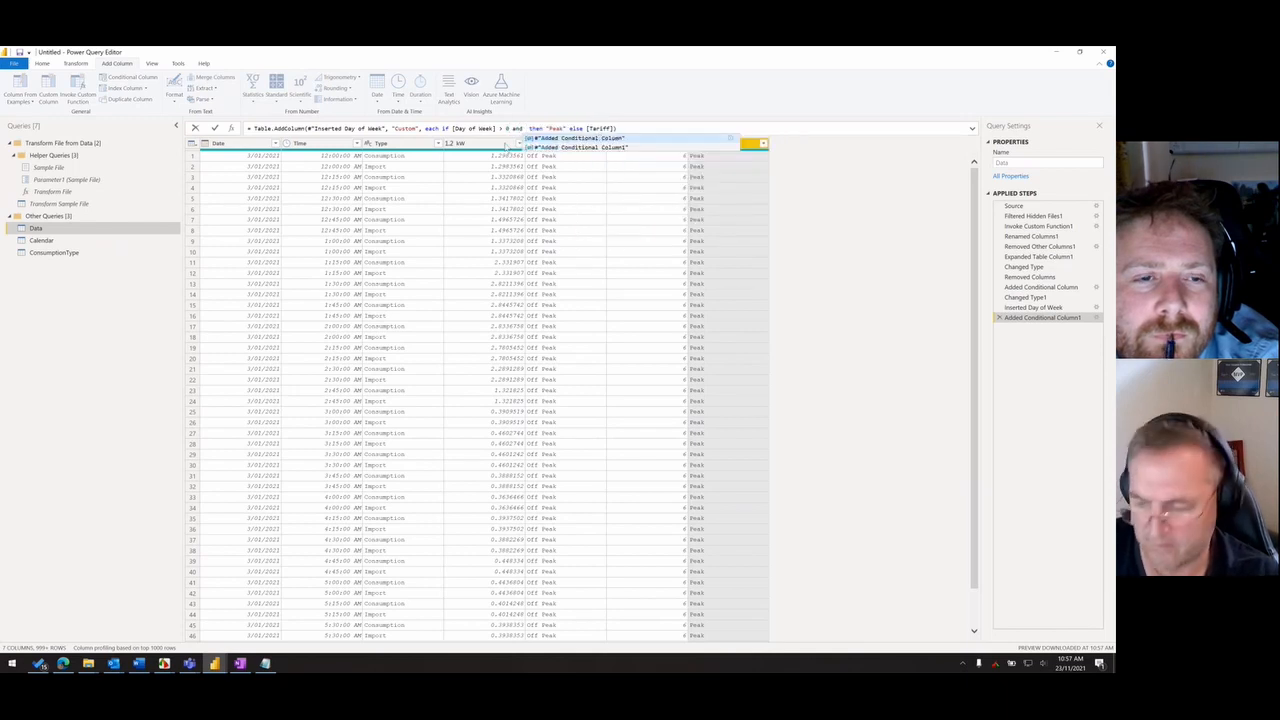
pyautogui.write('[Day of Week]')
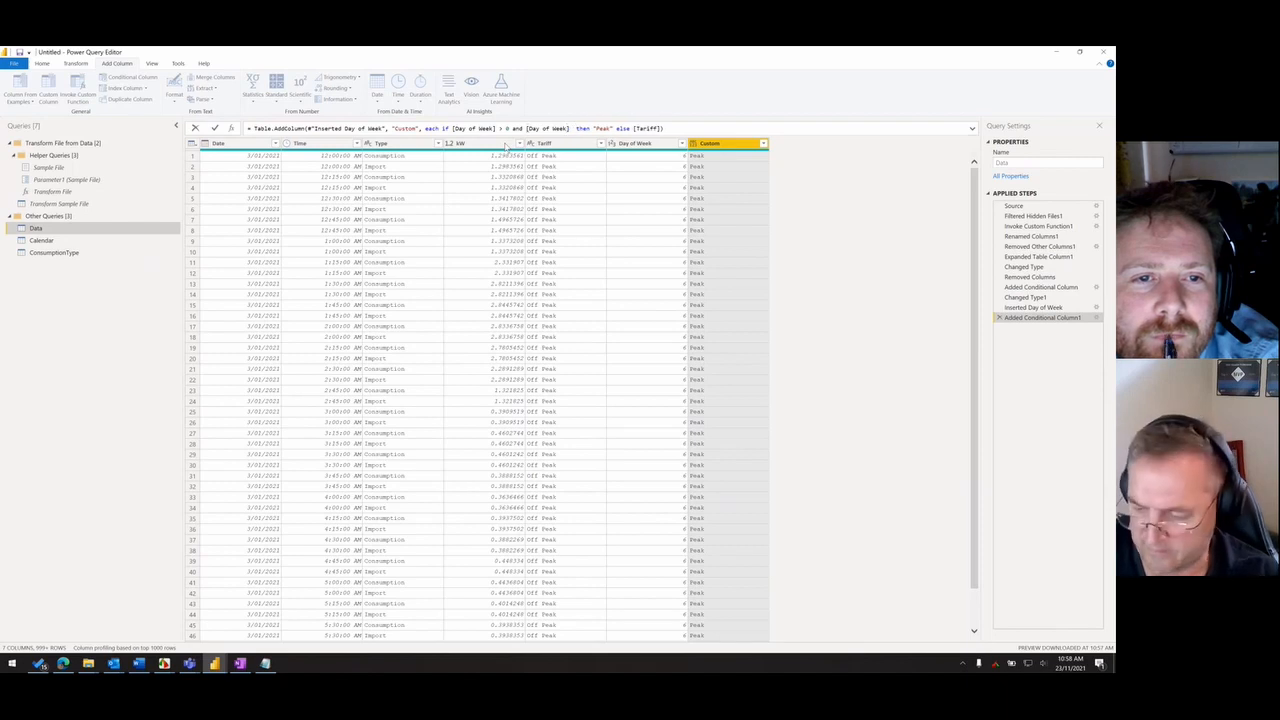
pyautogui.write(' <=5')
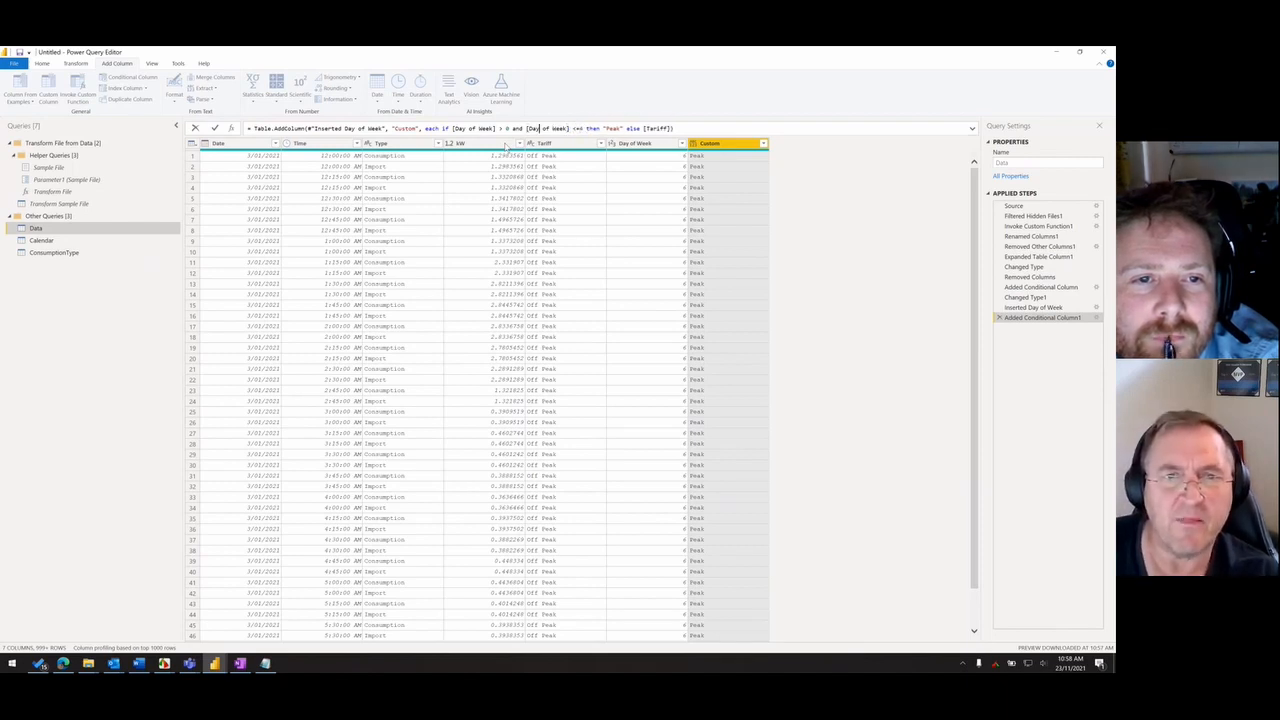
pyautogui.press('Left')
pyautogui.press('Left')
pyautogui.press('Left')
pyautogui.press('Left')
pyautogui.press('Left')
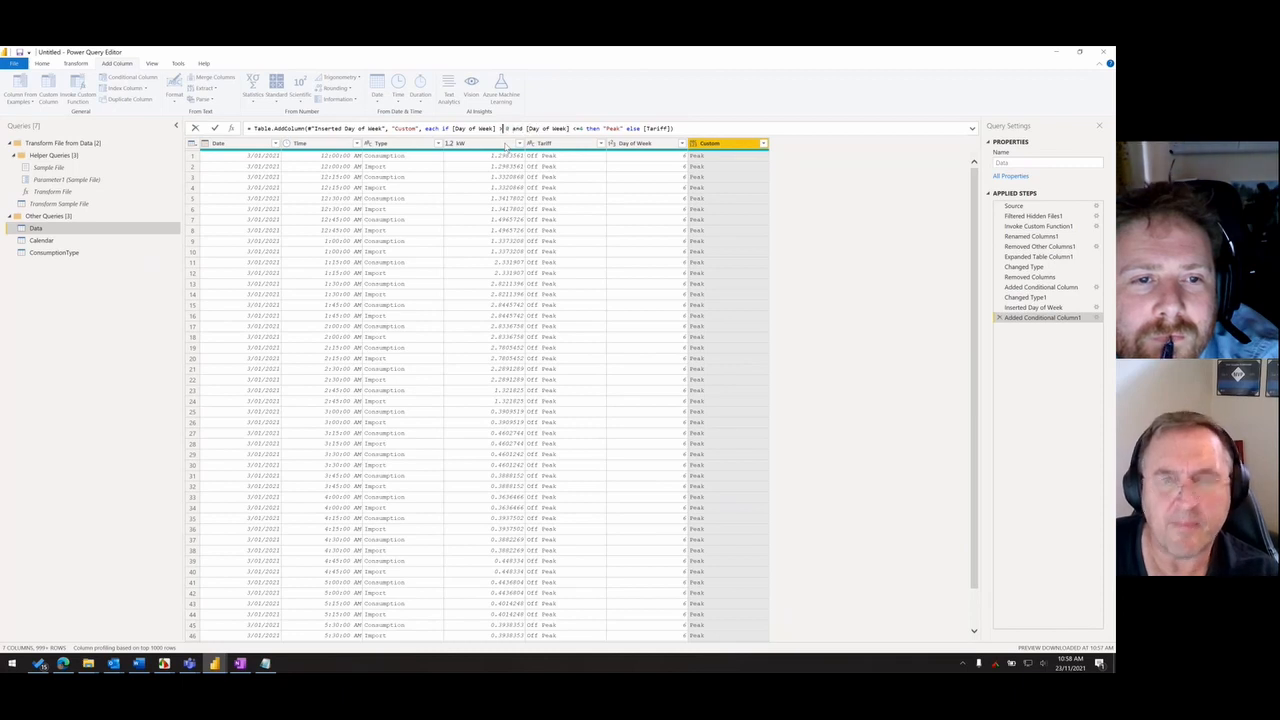
pyautogui.write('=')
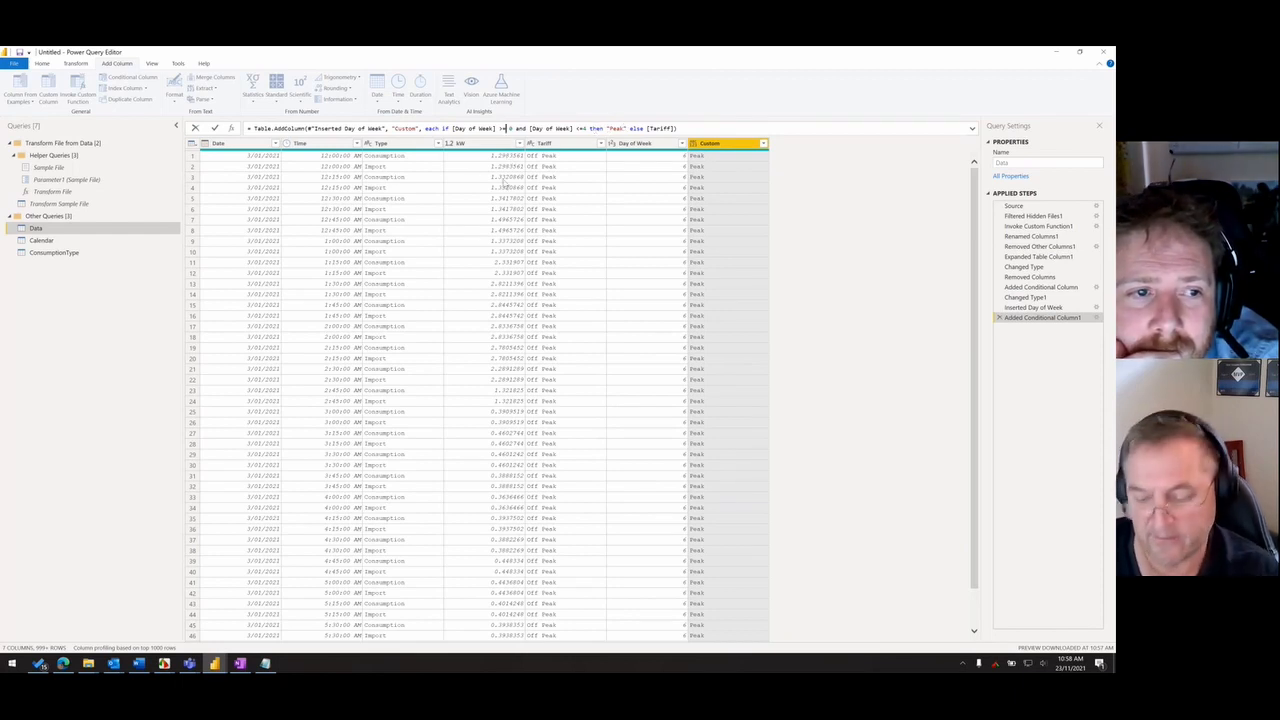
# - Consult the time-of-use tariff image, and insert "and [Time]" after "Peak" in the Custom column's formula
pyautogui.hotkey('alt', 'Tab')
pyautogui.click(414, 208)
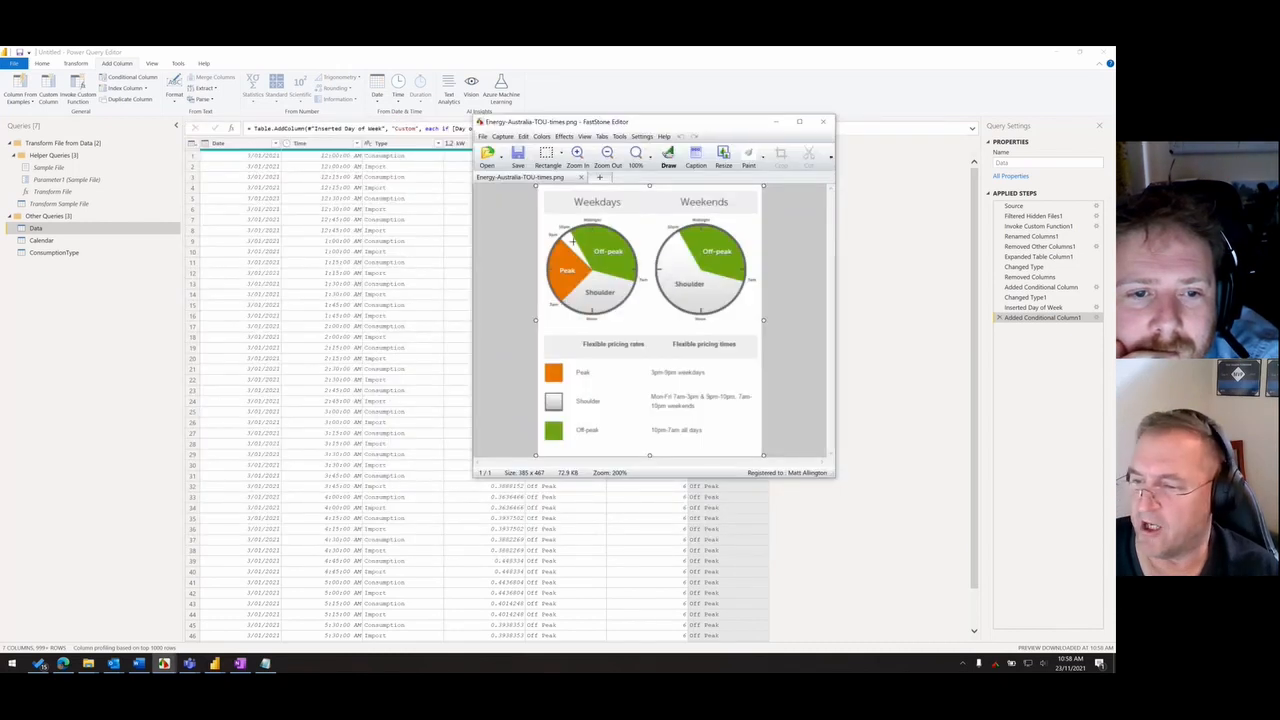
pyautogui.hotkey('alt', 'Tab')
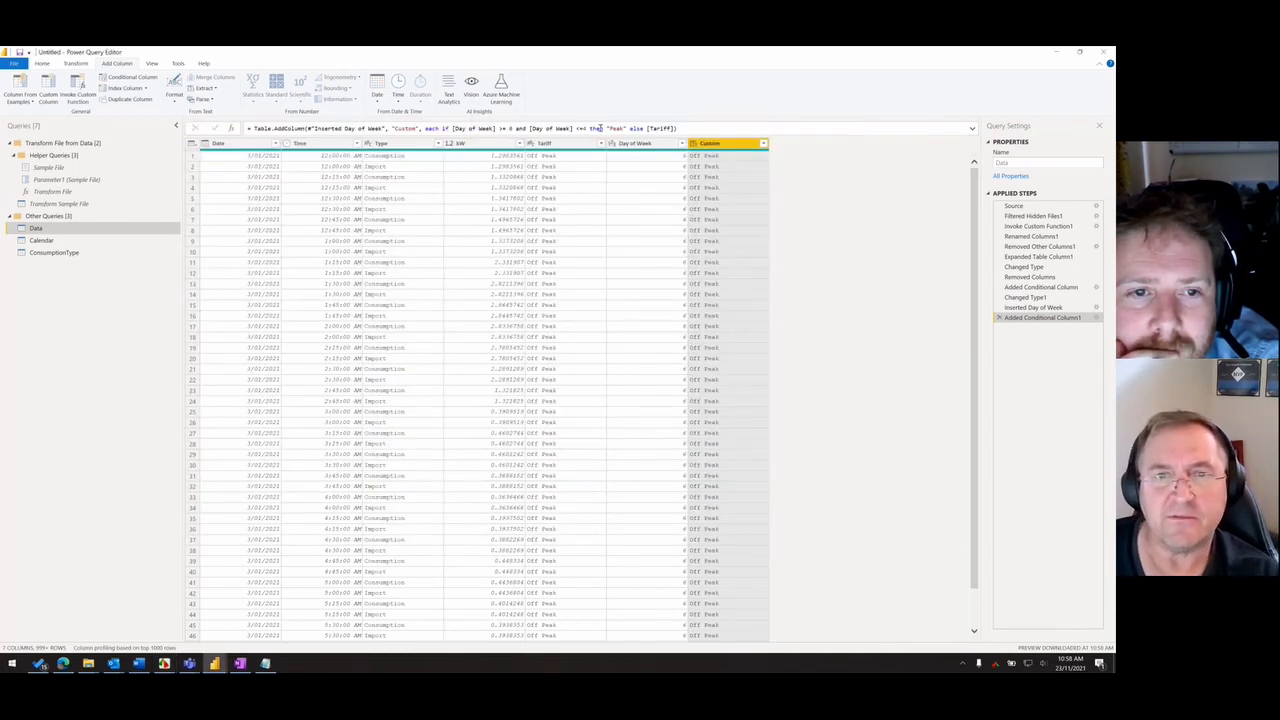
pyautogui.click(631, 128)
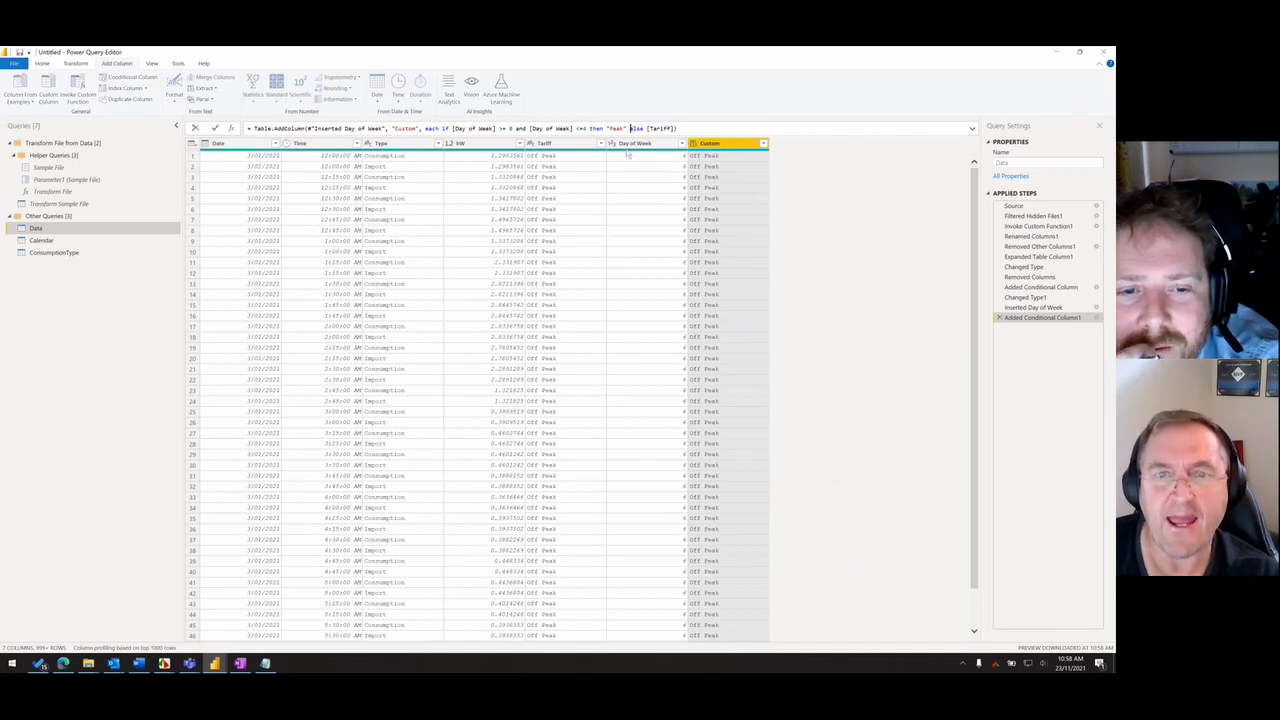
pyautogui.write('and')
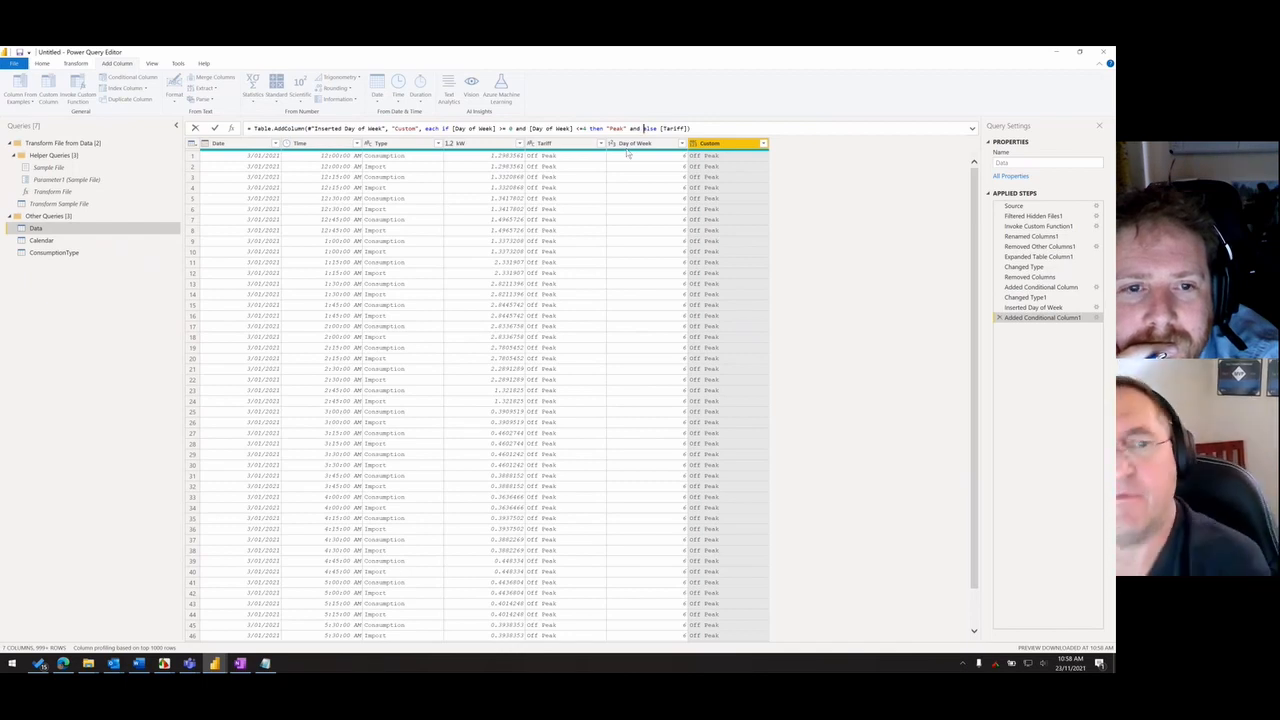
pyautogui.write('time')
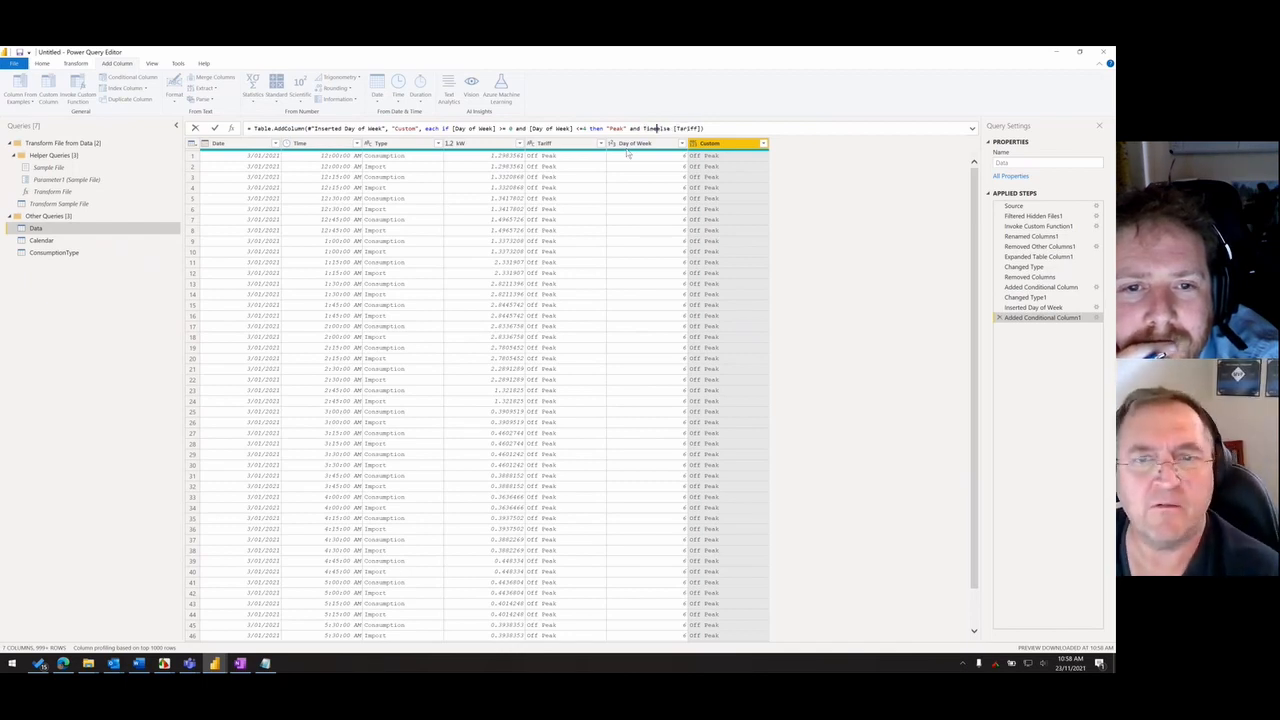
pyautogui.press('BackSpace')
pyautogui.press('BackSpace')
pyautogui.press('BackSpace')
pyautogui.press('BackSpace')
pyautogui.write('[Time')
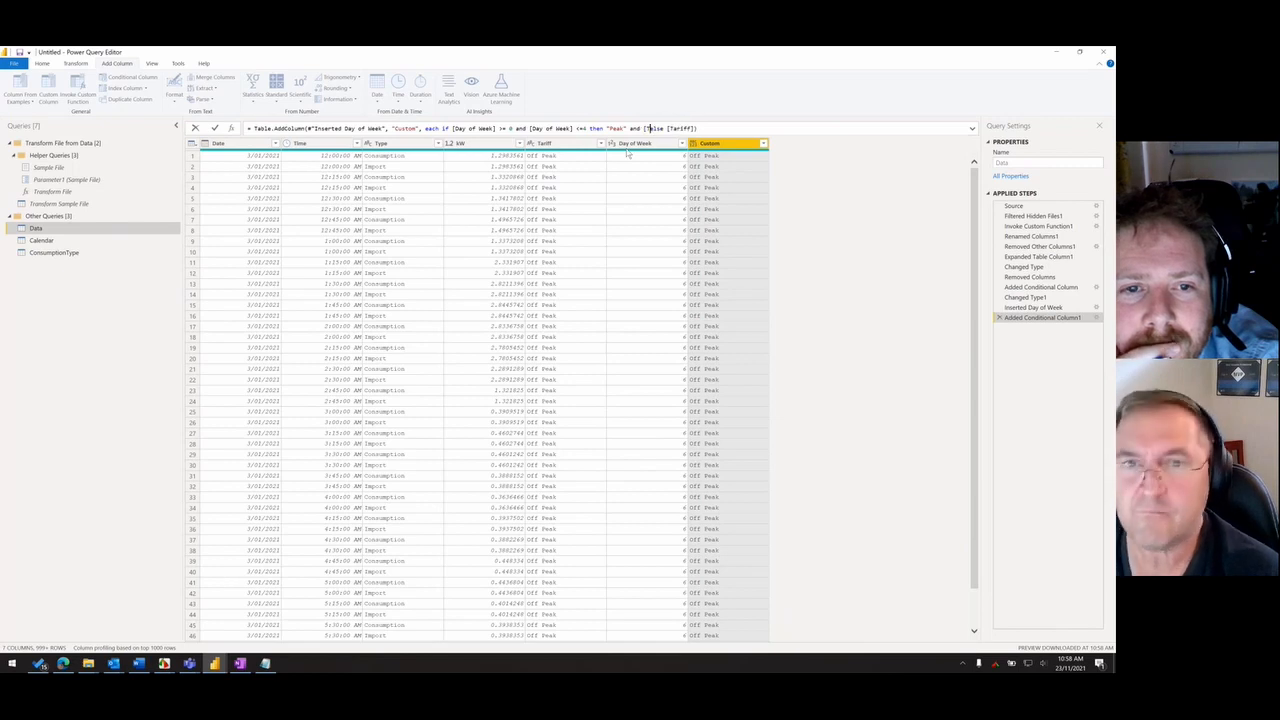
pyautogui.write(']')
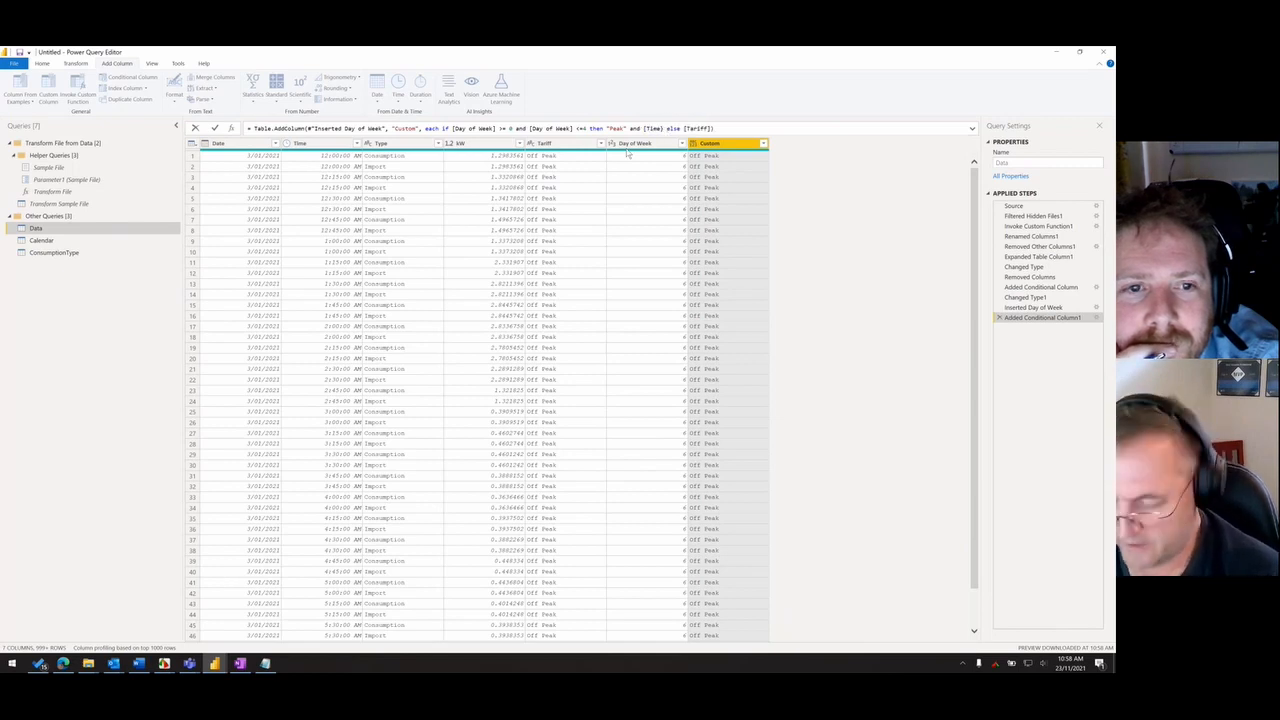
pyautogui.press('BackSpace')
pyautogui.press('BackSpace')
pyautogui.write('] ')
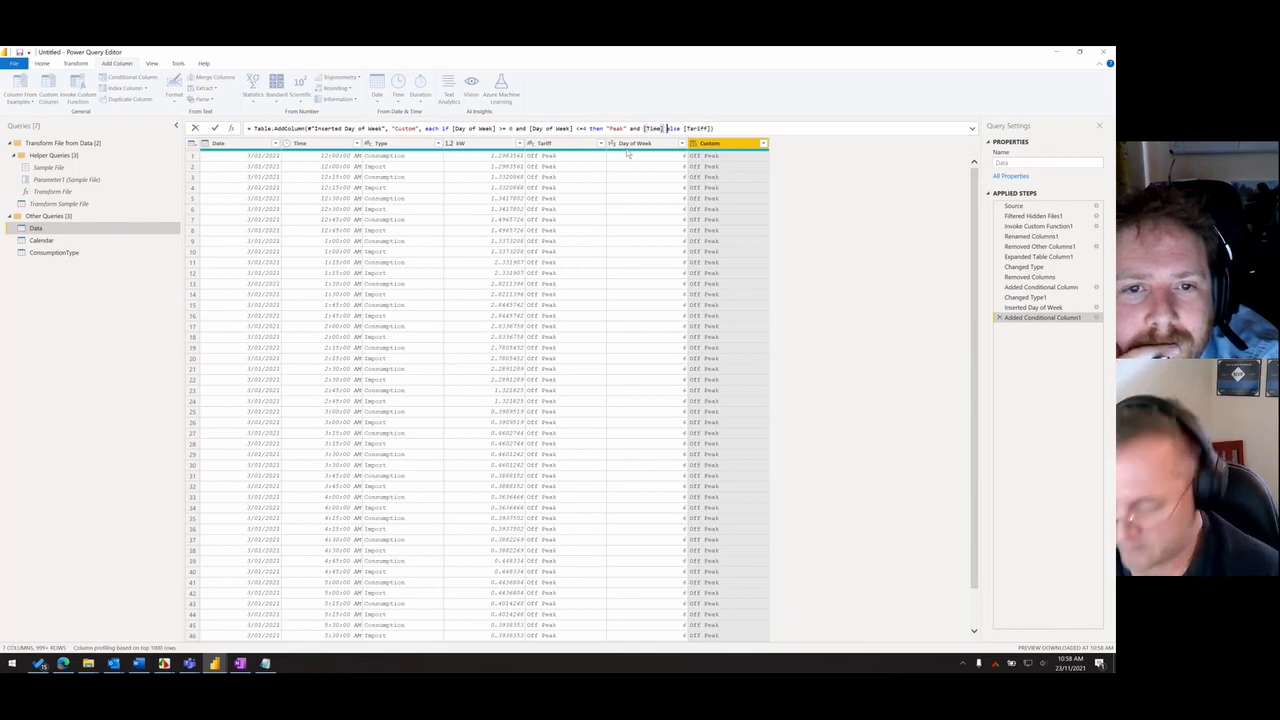
pyautogui.write('>=')
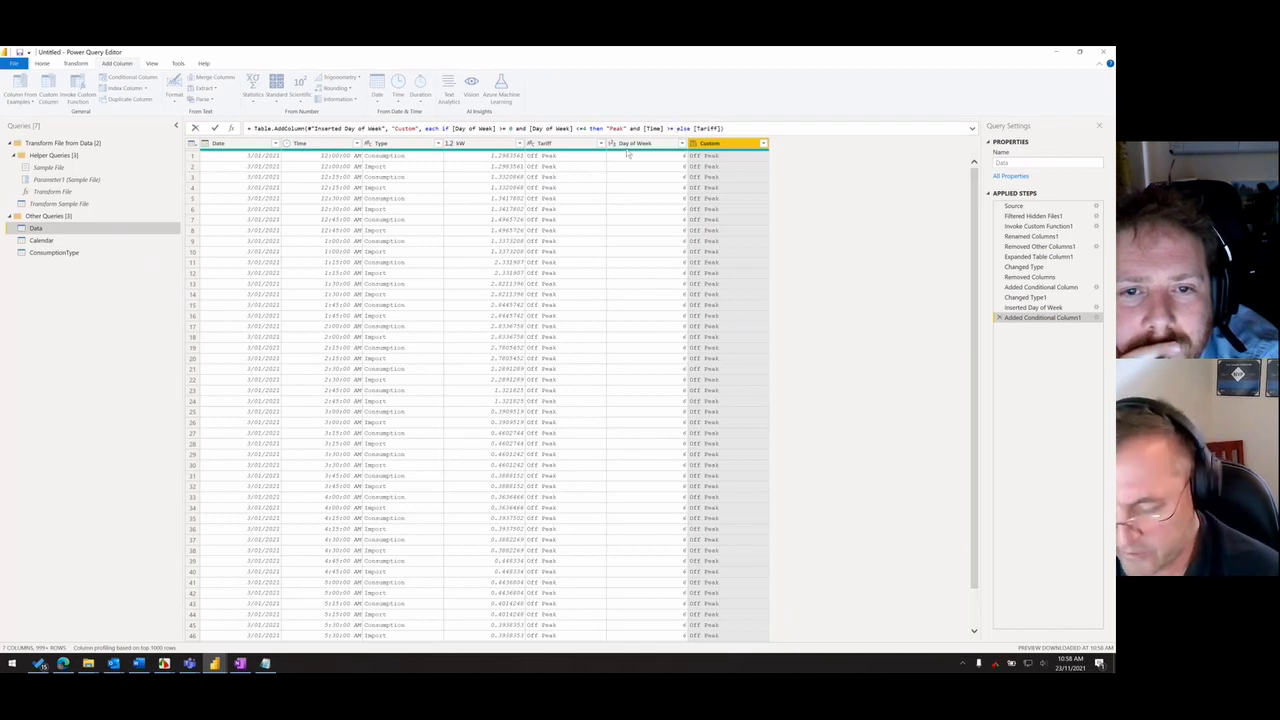
pyautogui.write(' #time(')
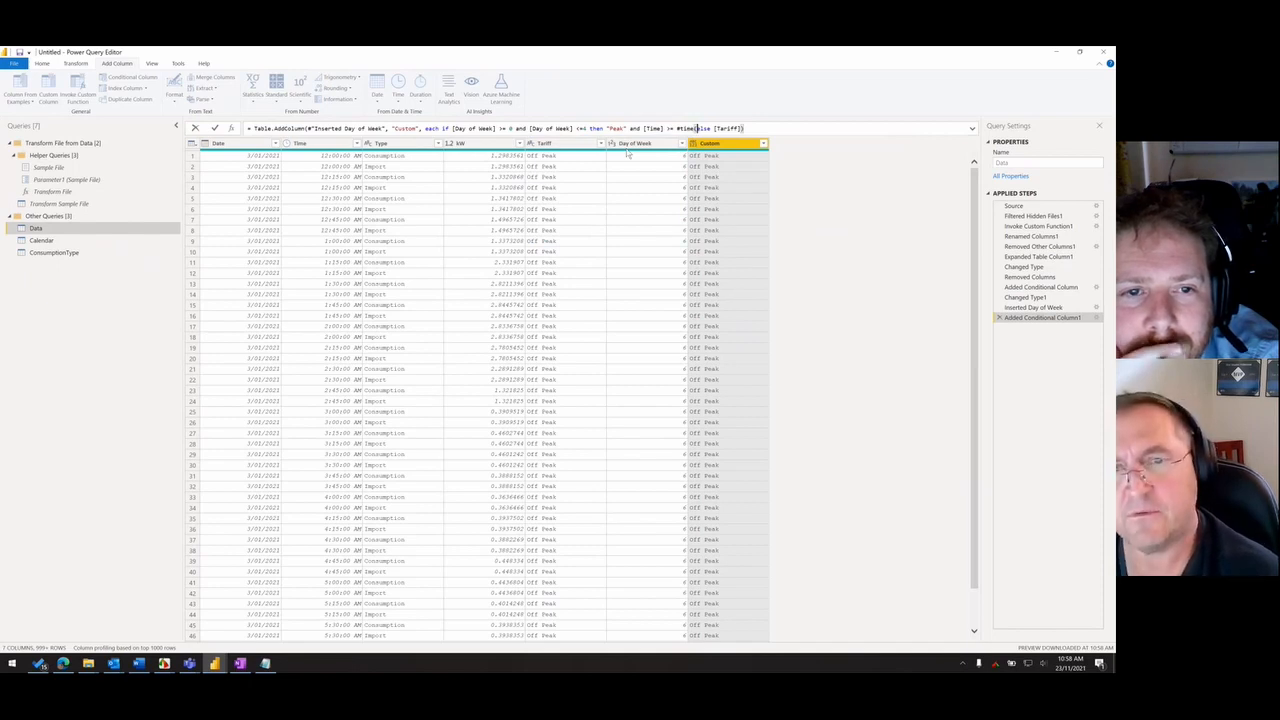
pyautogui.write('7')
pyautogui.write(',0,')
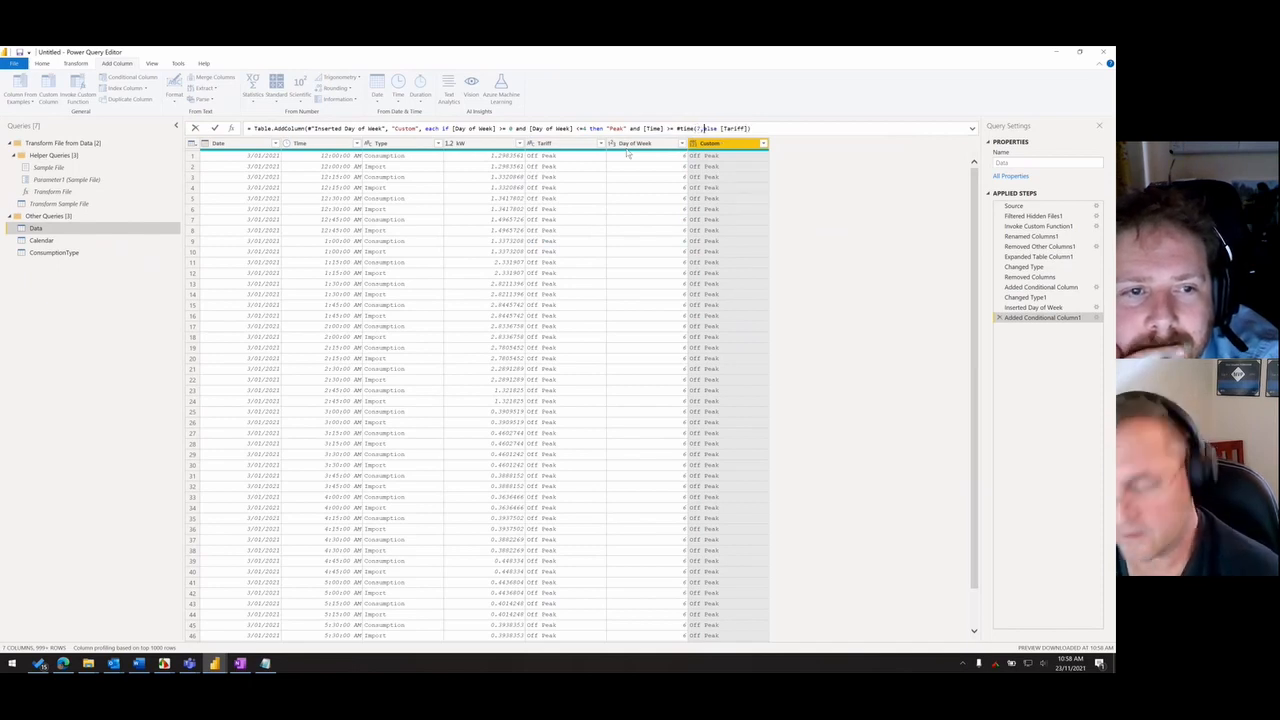
pyautogui.write('0)')
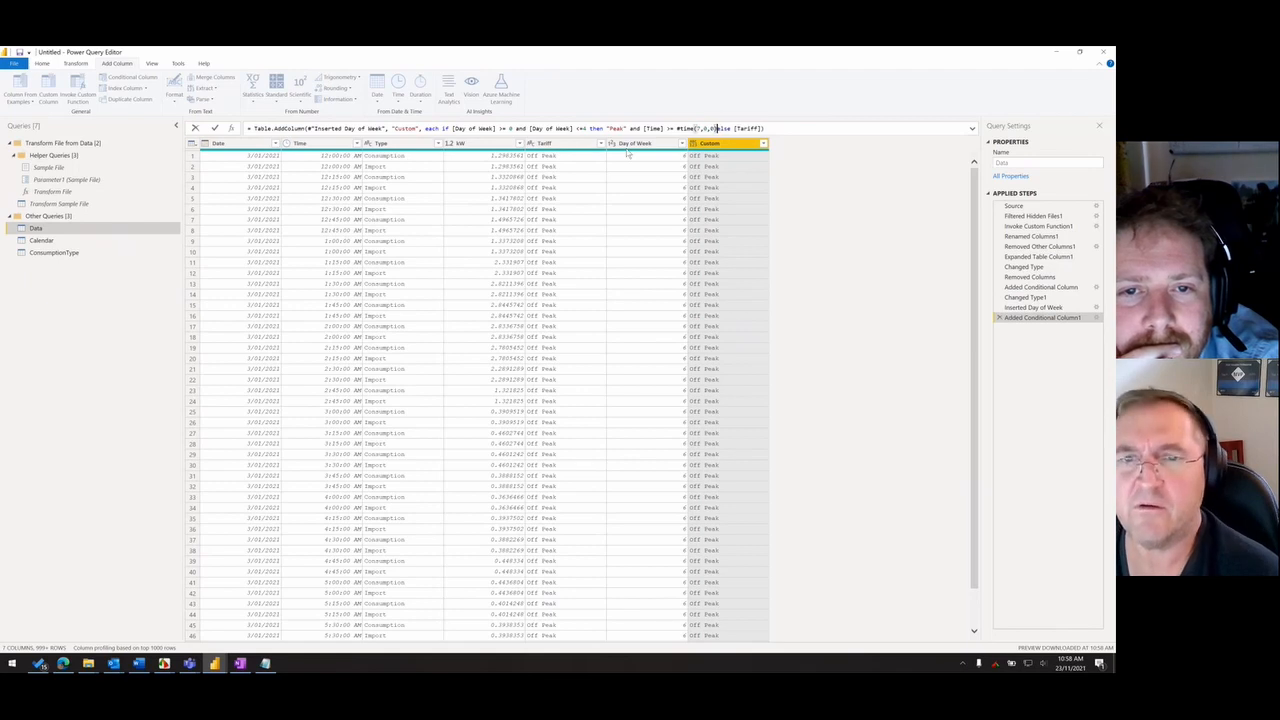
# - Check the weekday peak hours in the time-of-use tariff image and set the formula's [Time] lower limit to #time(15,0,0)
pyautogui.hotkey('alt', 'Tab')
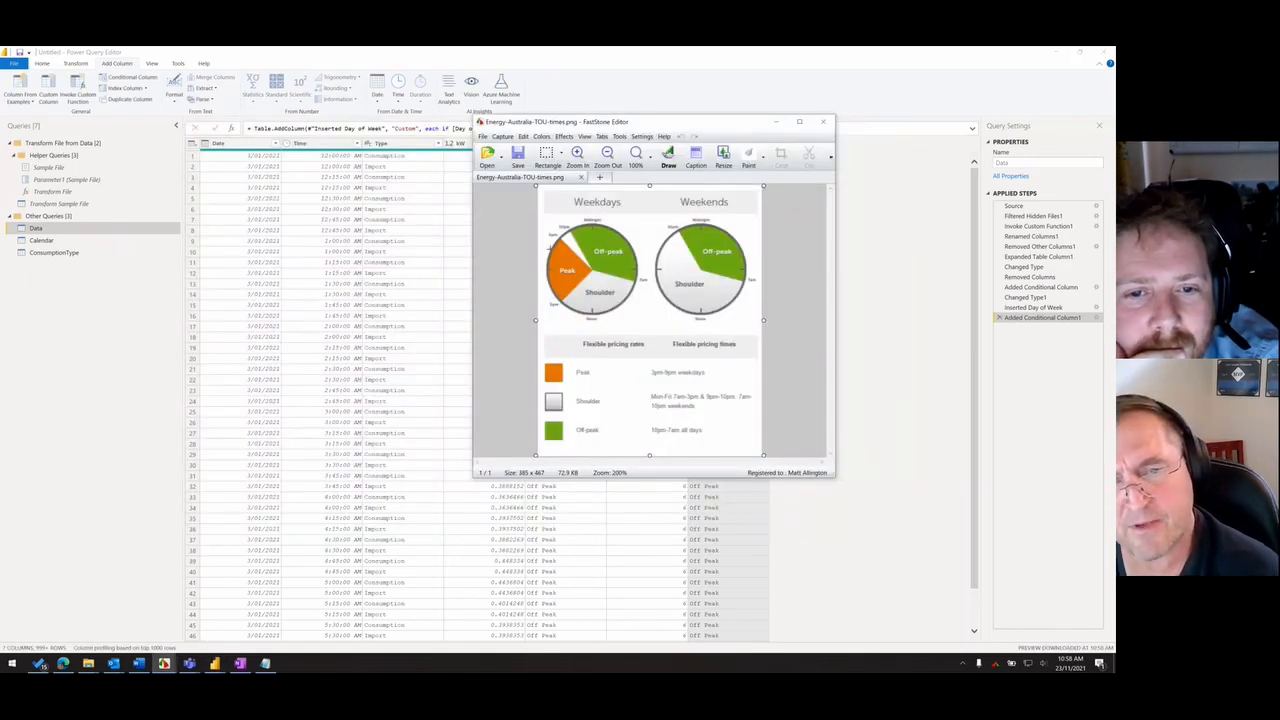
pyautogui.hotkey('alt', 'Tab')
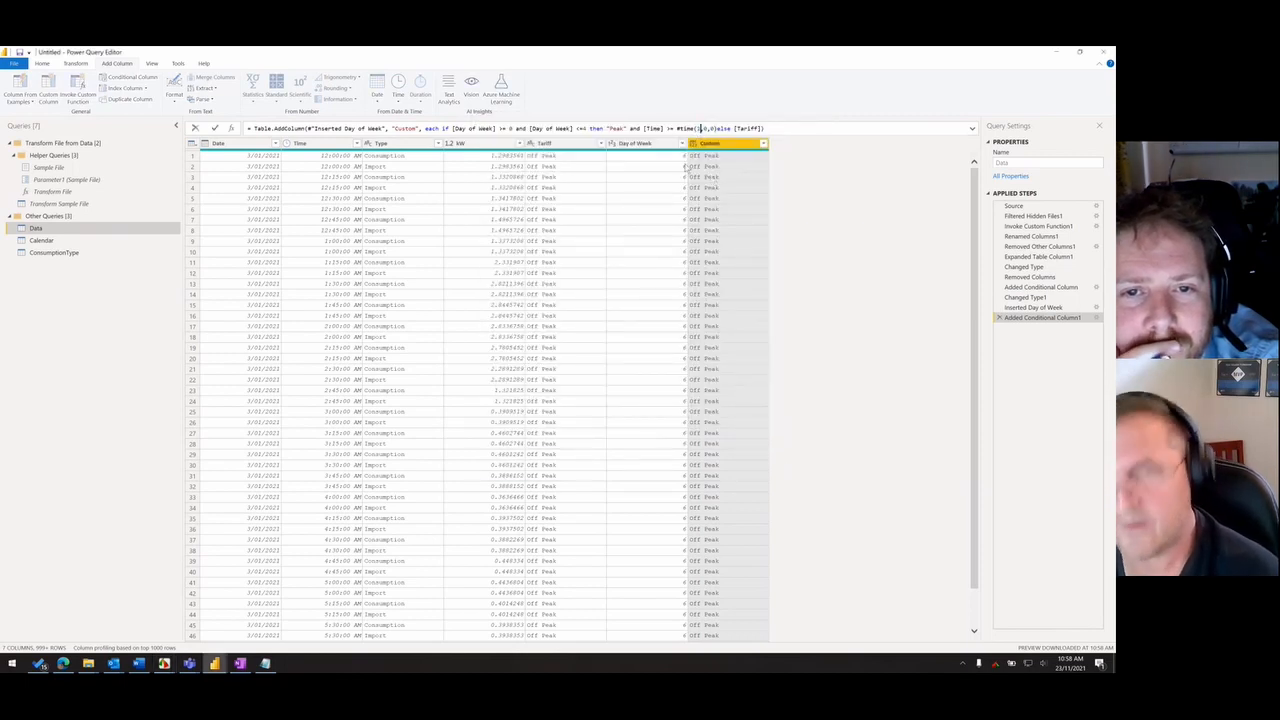
pyautogui.write('11,0,0)')
pyautogui.write(' and ')
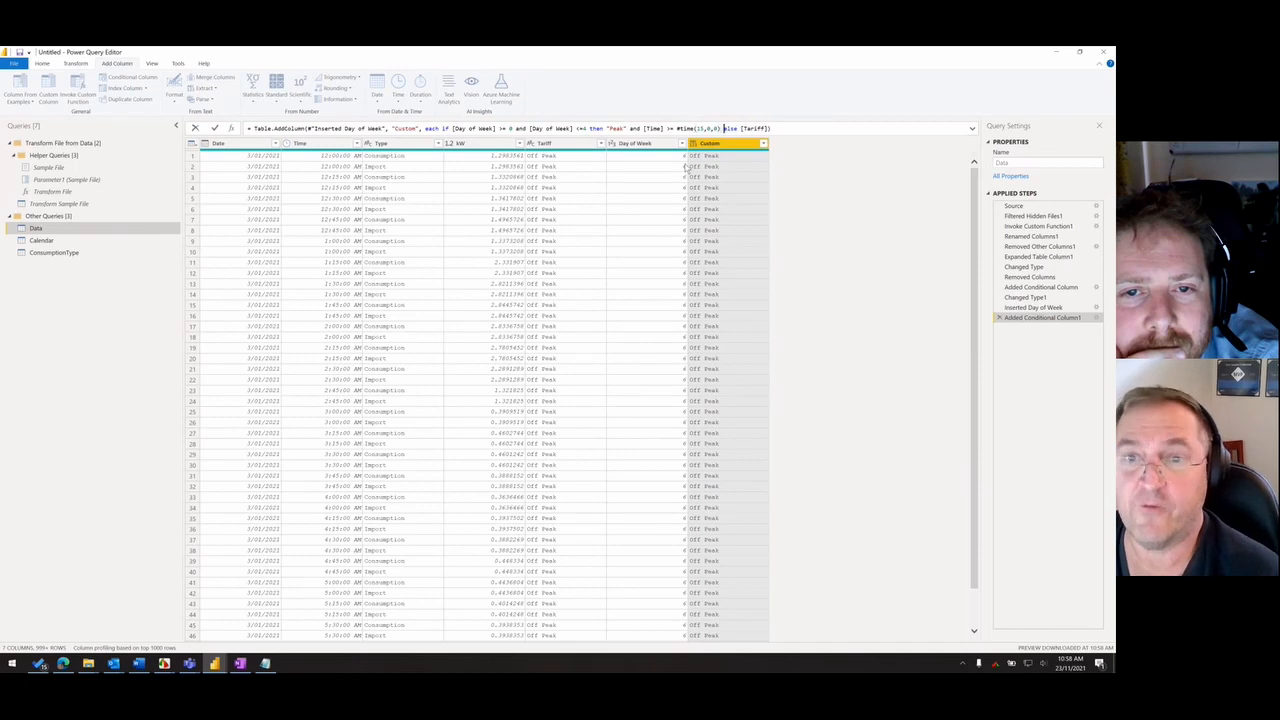
pyautogui.write('[Time] ')
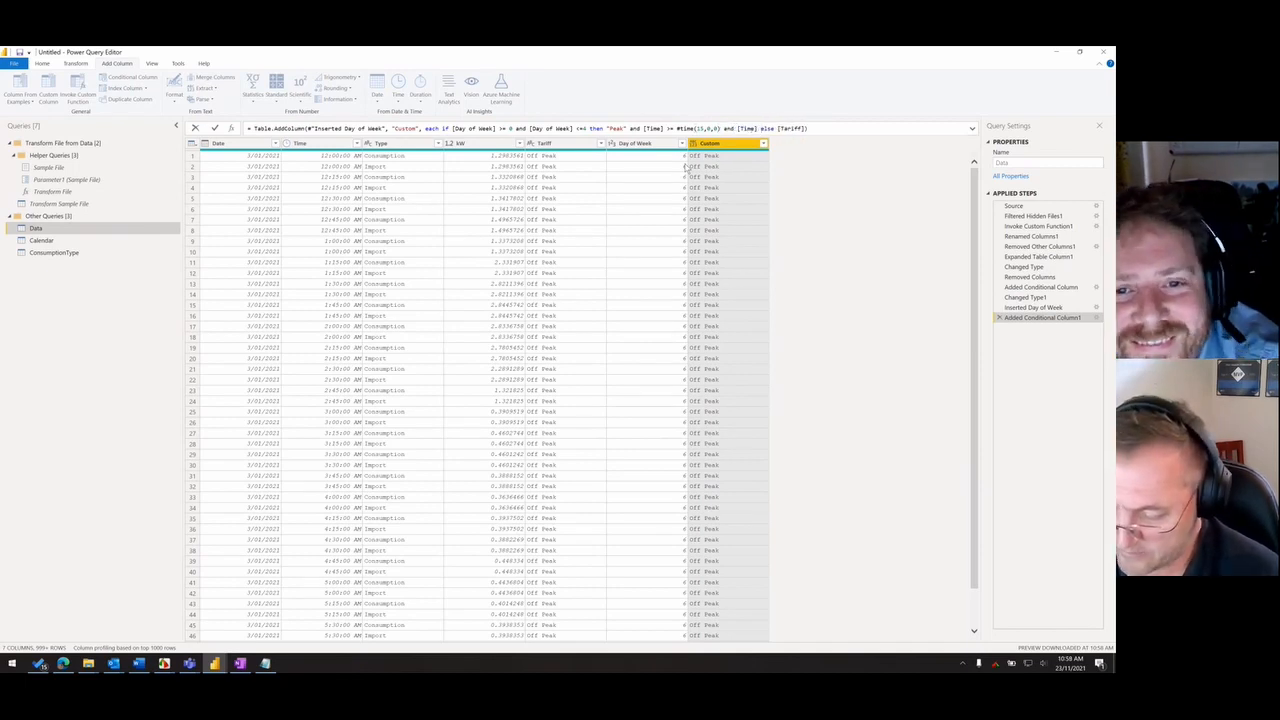
pyautogui.write('<=')
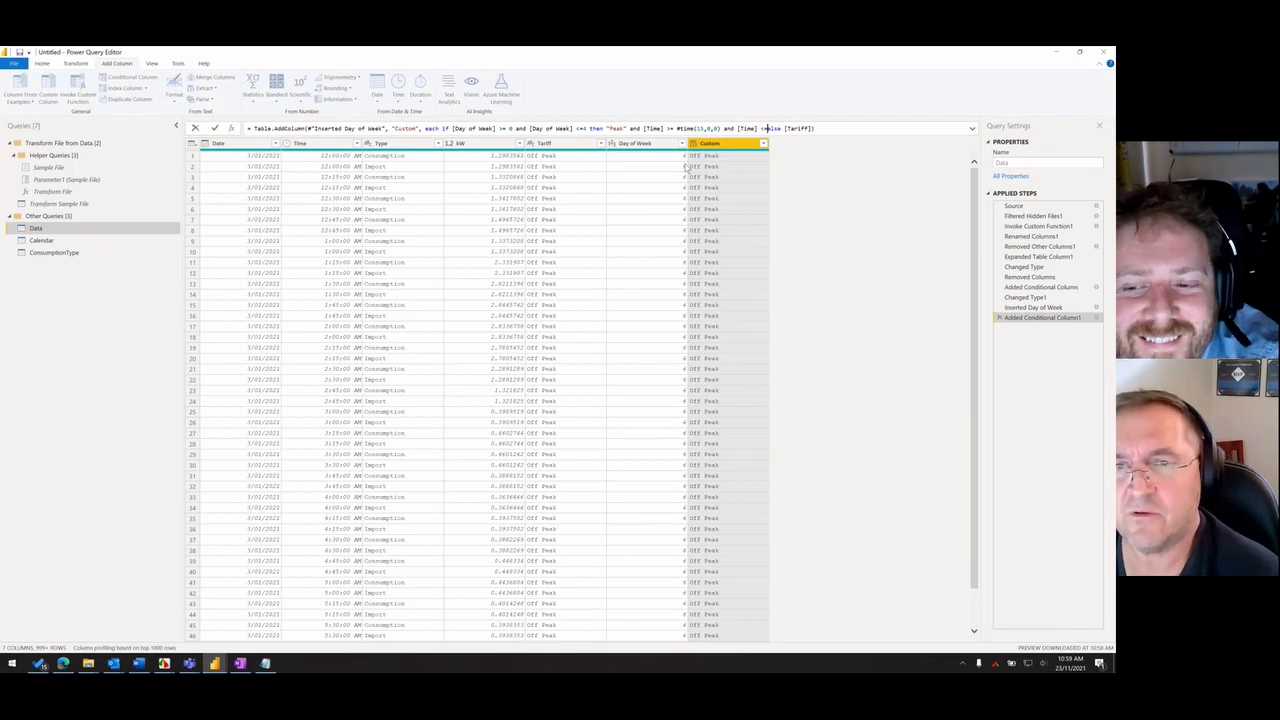
pyautogui.write(' #time')
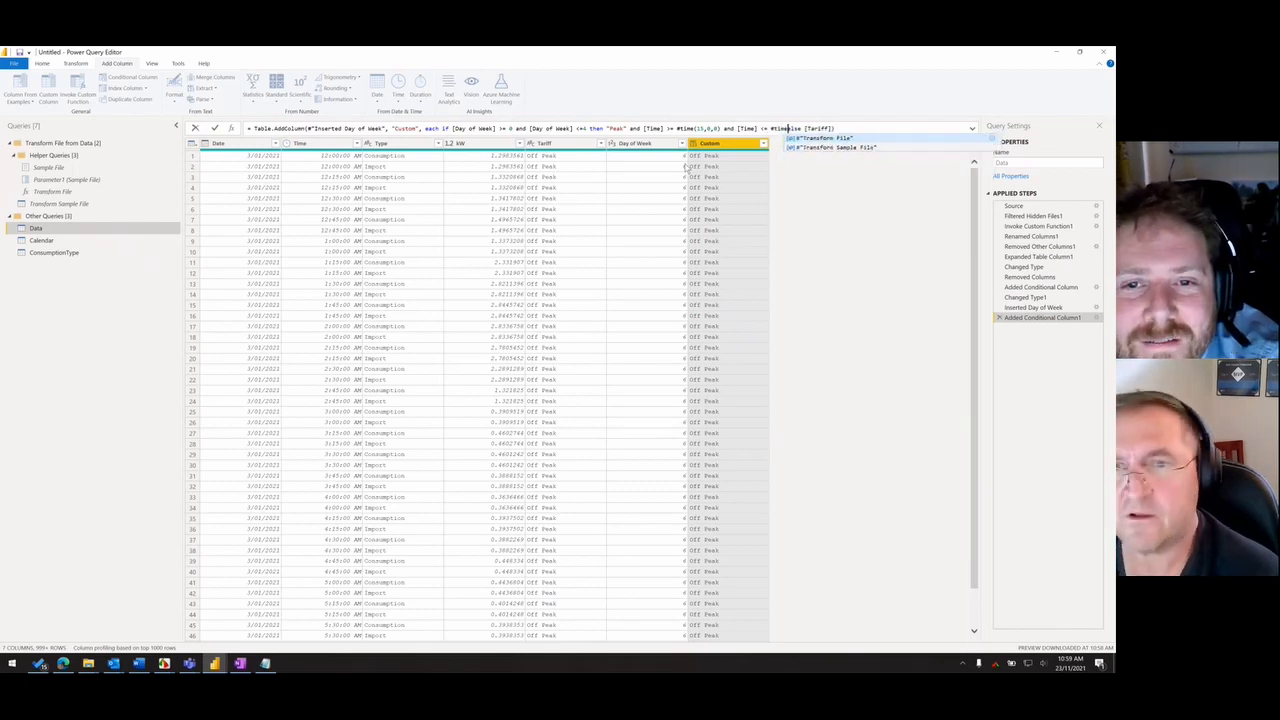
pyautogui.write('(')
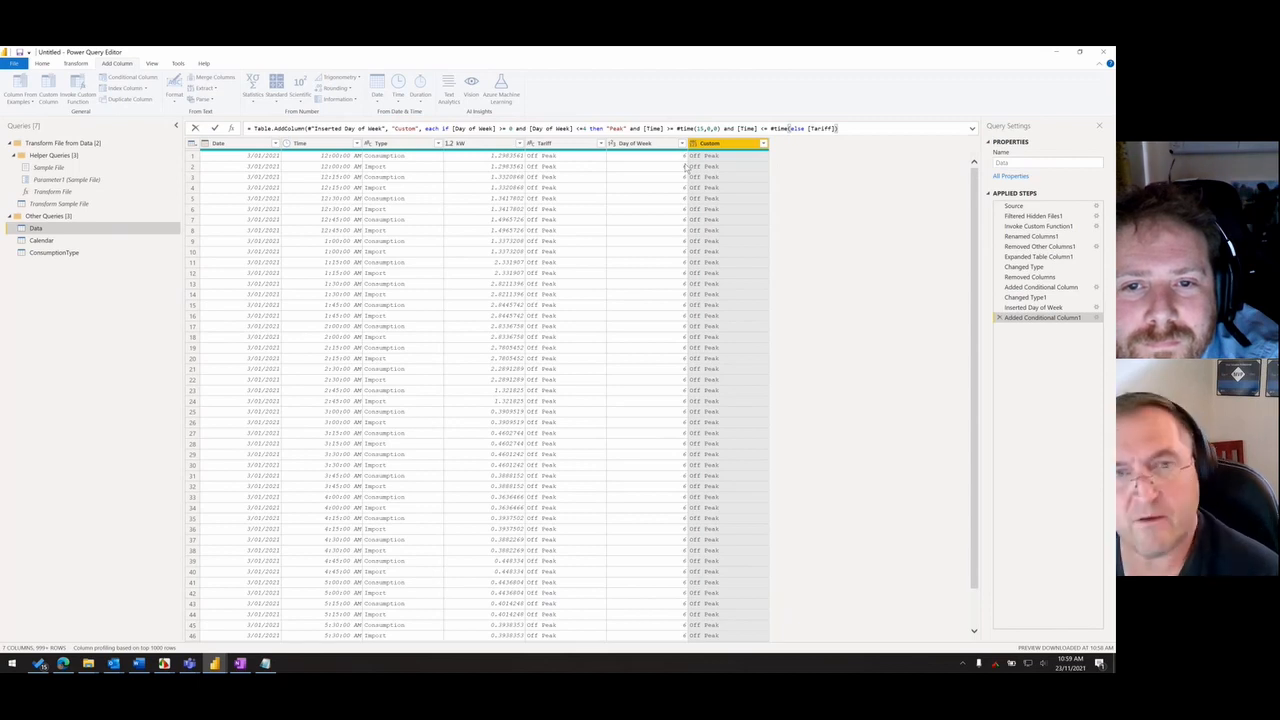
# - Add the upper time limit "and [Time] <= #time(21,0,0)" before the else clause of the Custom column's formula
pyautogui.hotkey('alt', 'Tab')
pyautogui.hotkey('alt', 'Tab')
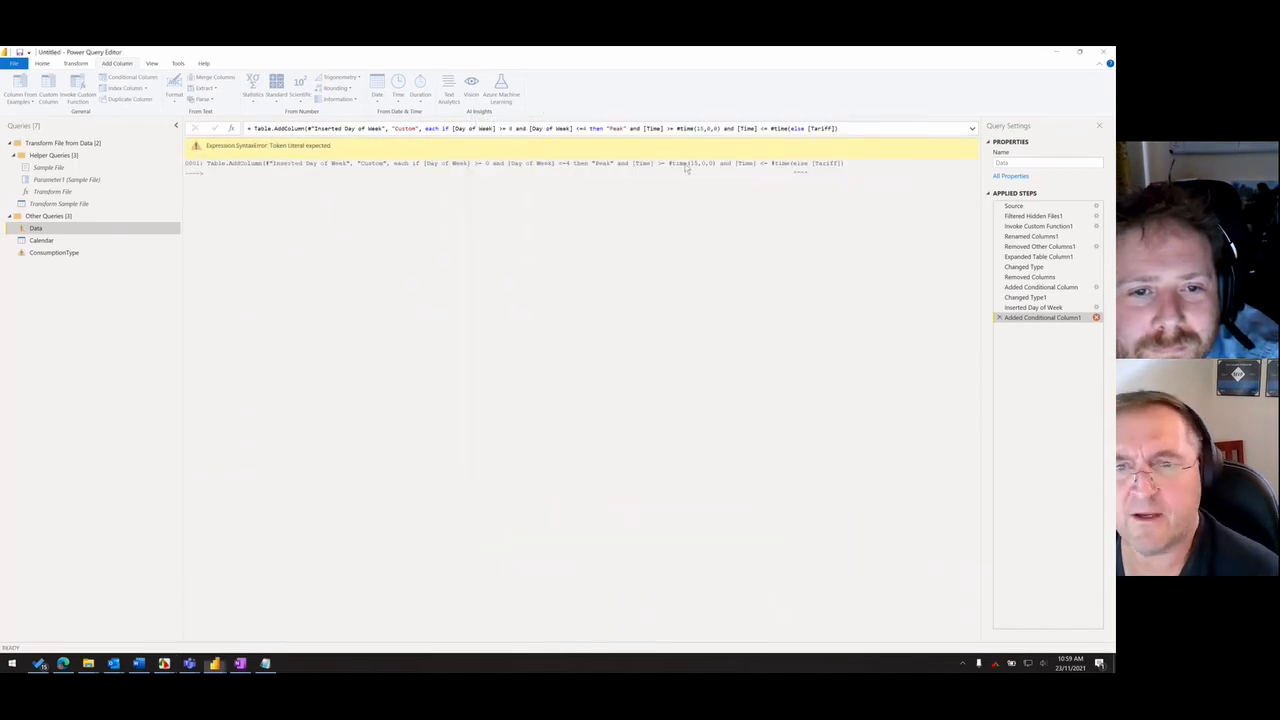
pyautogui.click(790, 128)
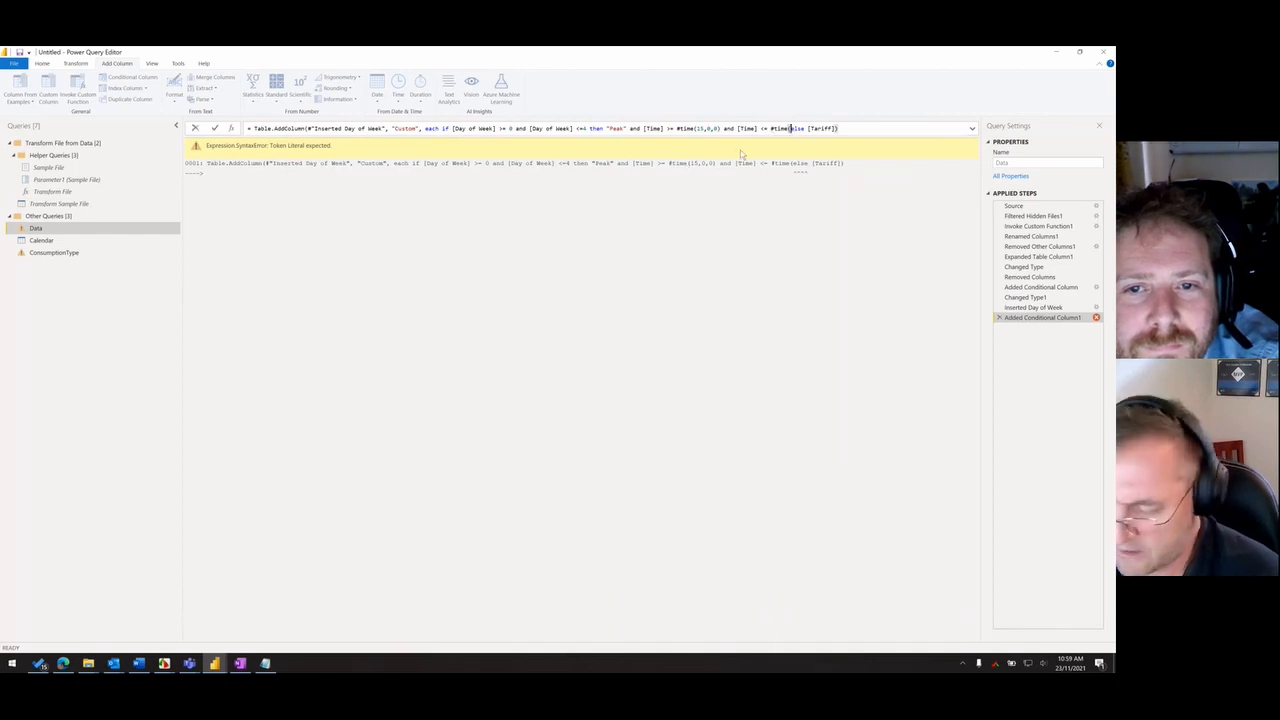
pyautogui.write('(21')
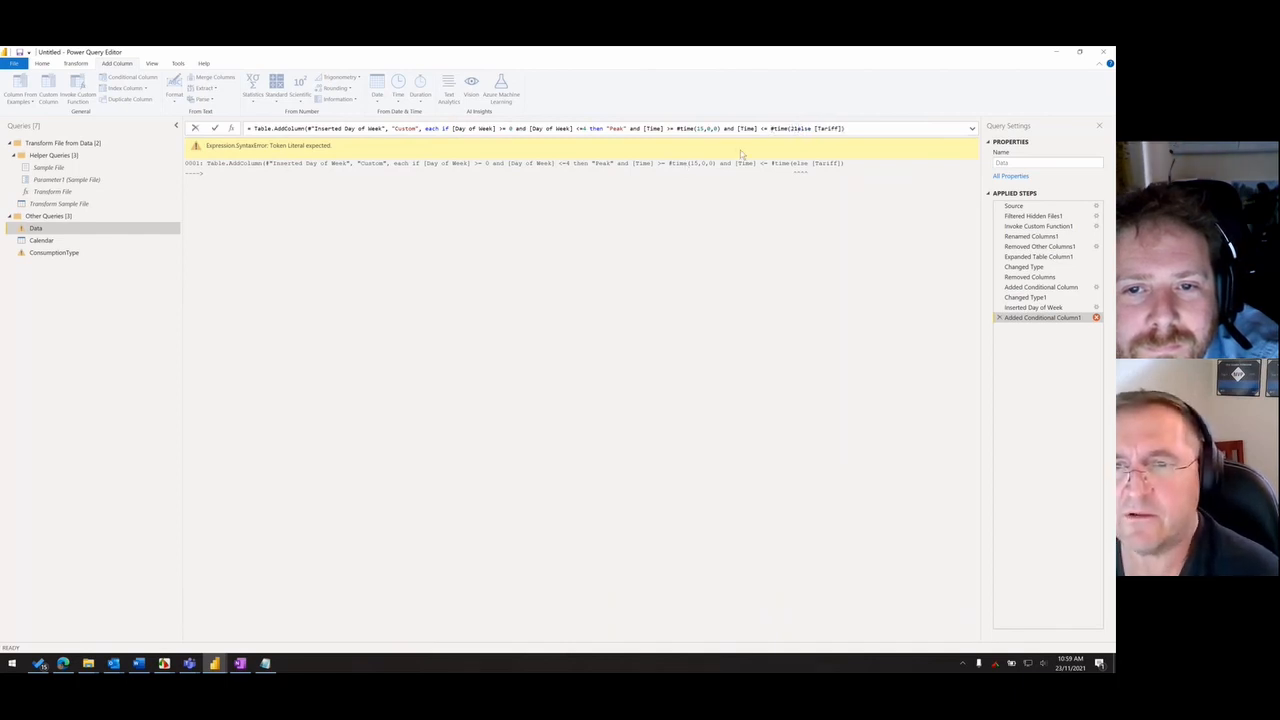
pyautogui.write(',0,0)')
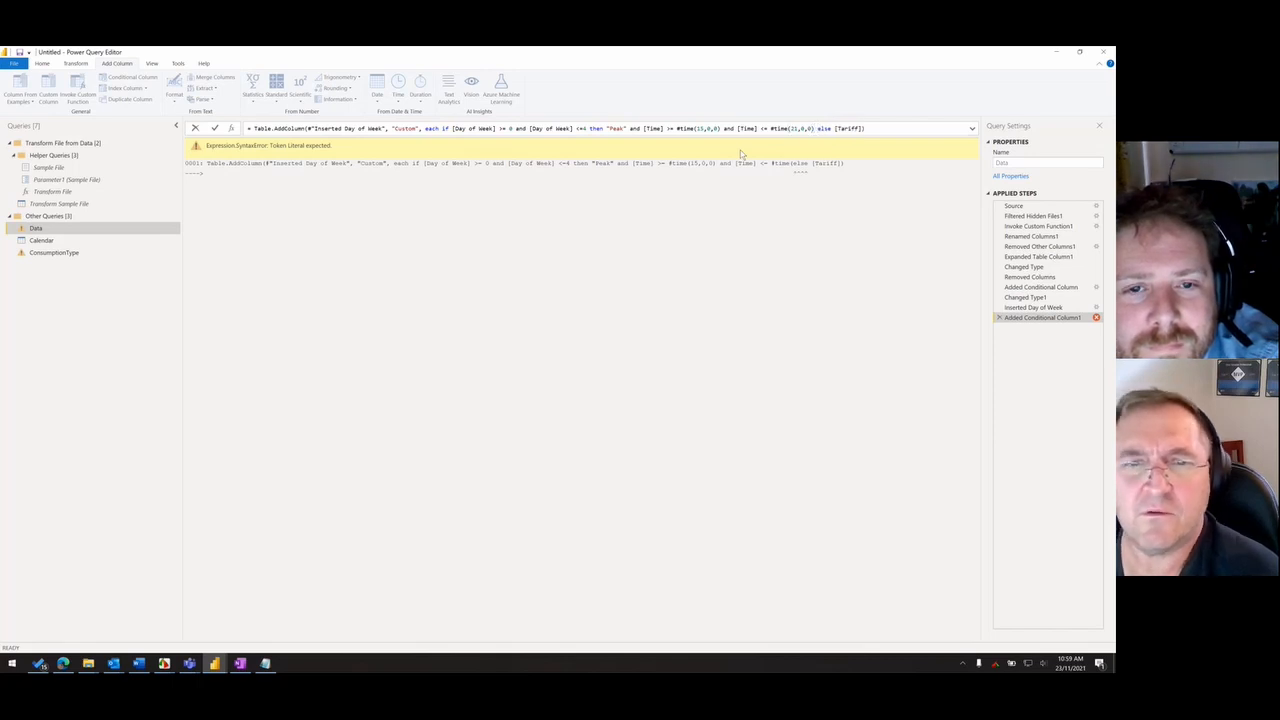
# - Move then "Peak" behind the two [Time] conditions, directly before else [Tariff], and apply the formula
pyautogui.moveTo(590, 128); pyautogui.dragTo(630, 141)
pyautogui.hotkey('ctrl', 'c')
pyautogui.press('Delete')
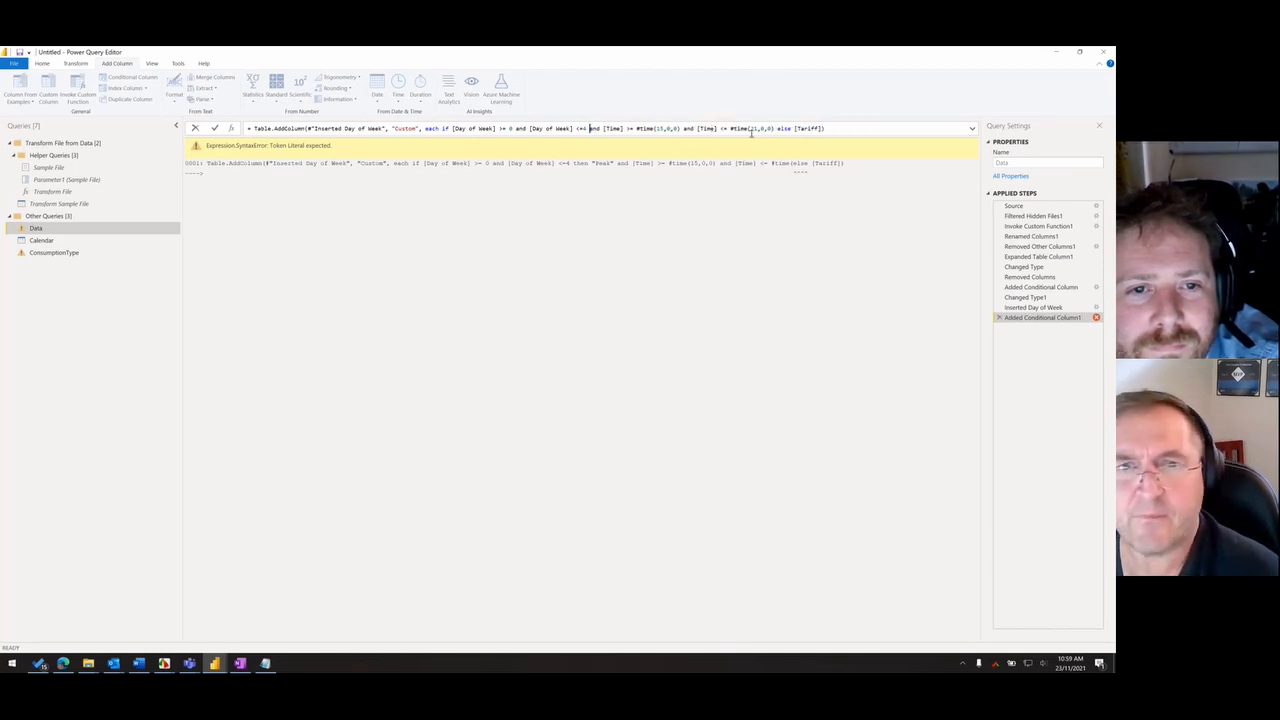
pyautogui.hotkey('ctrl', 'v')
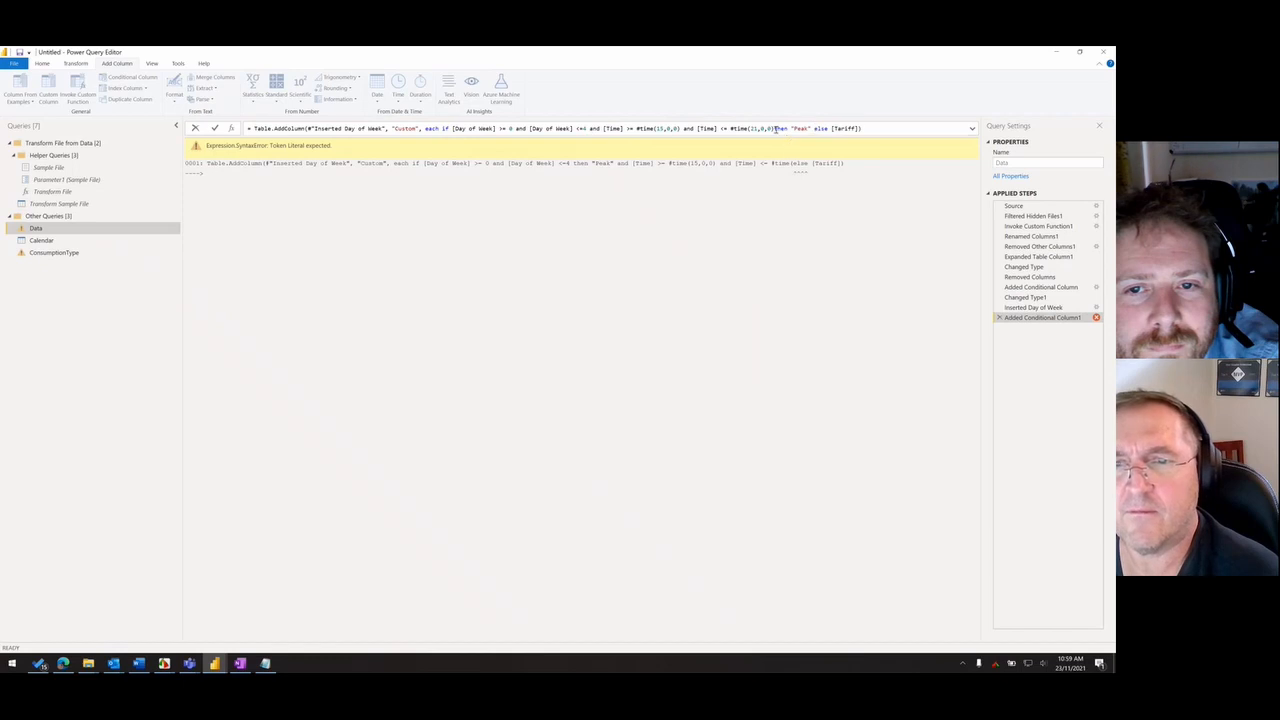
pyautogui.click(775, 128)
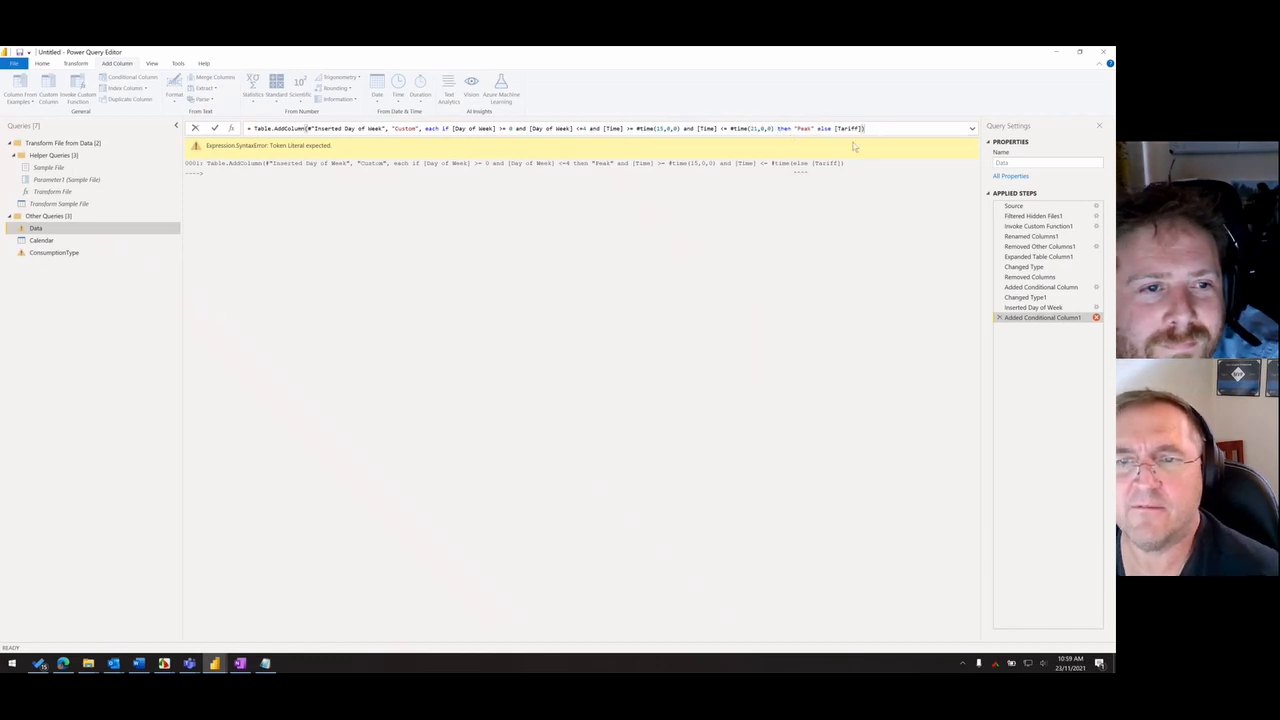
pyautogui.press('Return')
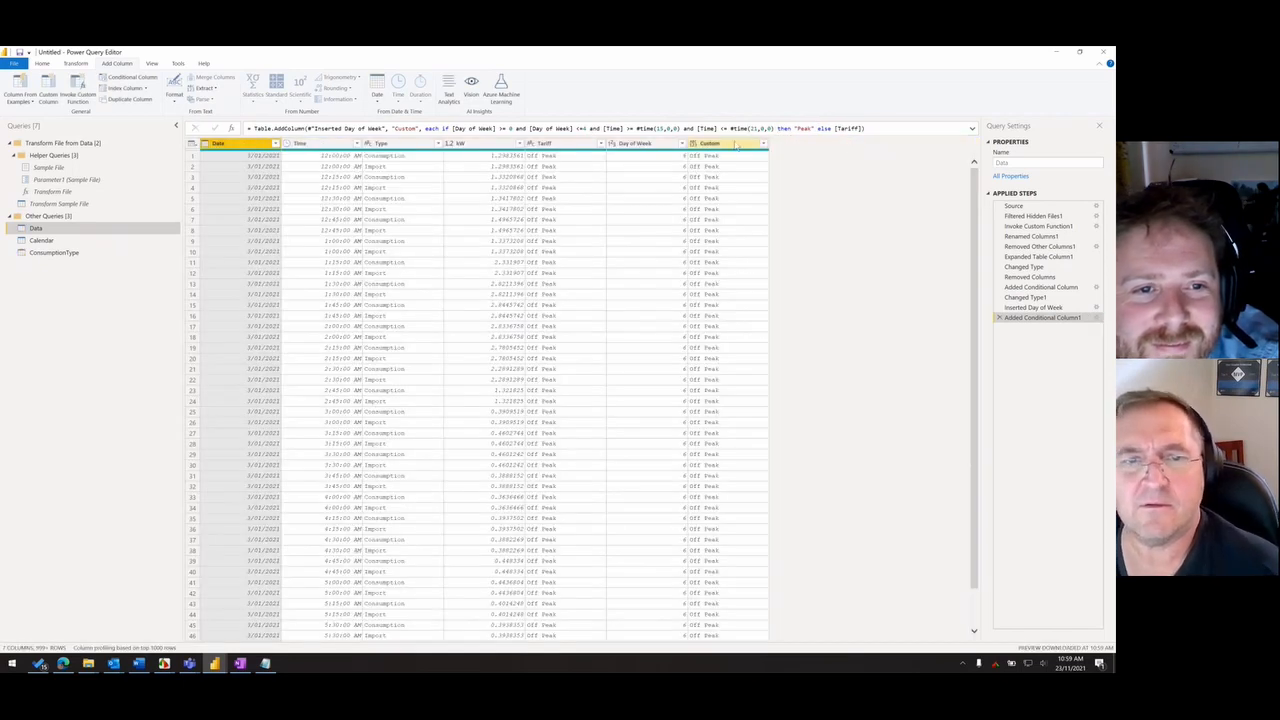
# - Select the Custom column and consult the system calendar for the weekdays of the dates
pyautogui.click(721, 145)
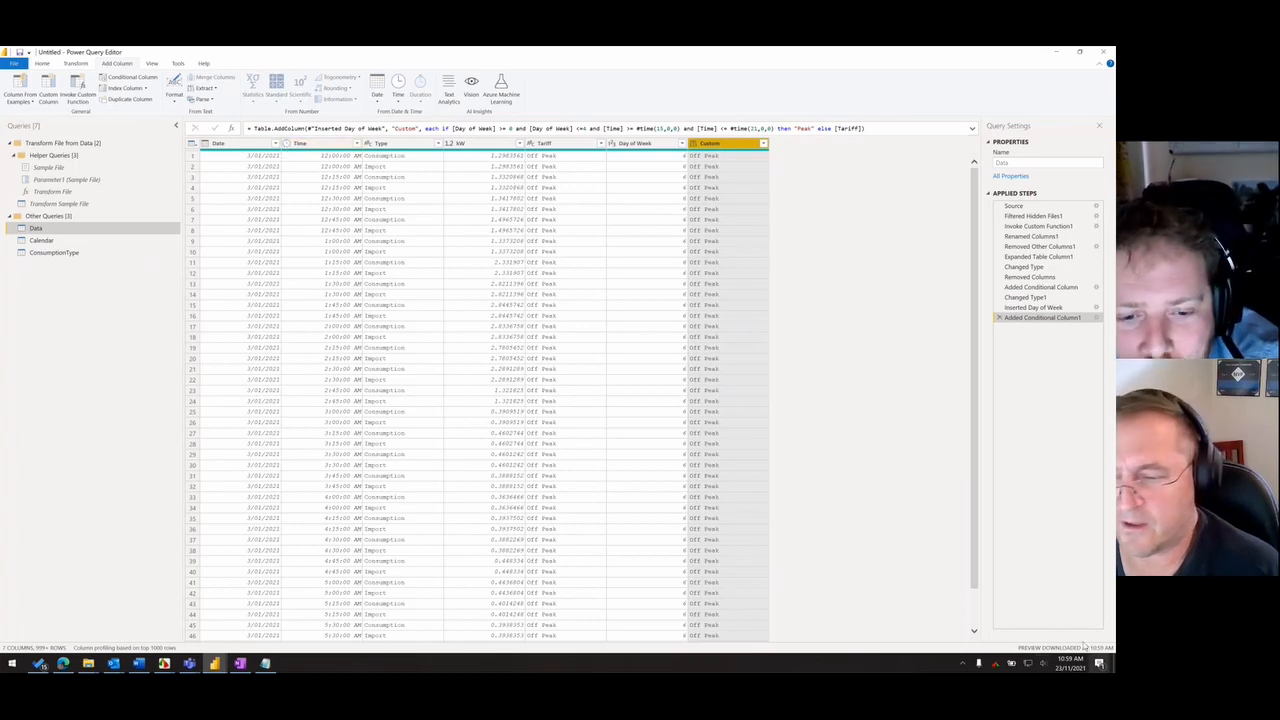
pyautogui.click(1069, 665)
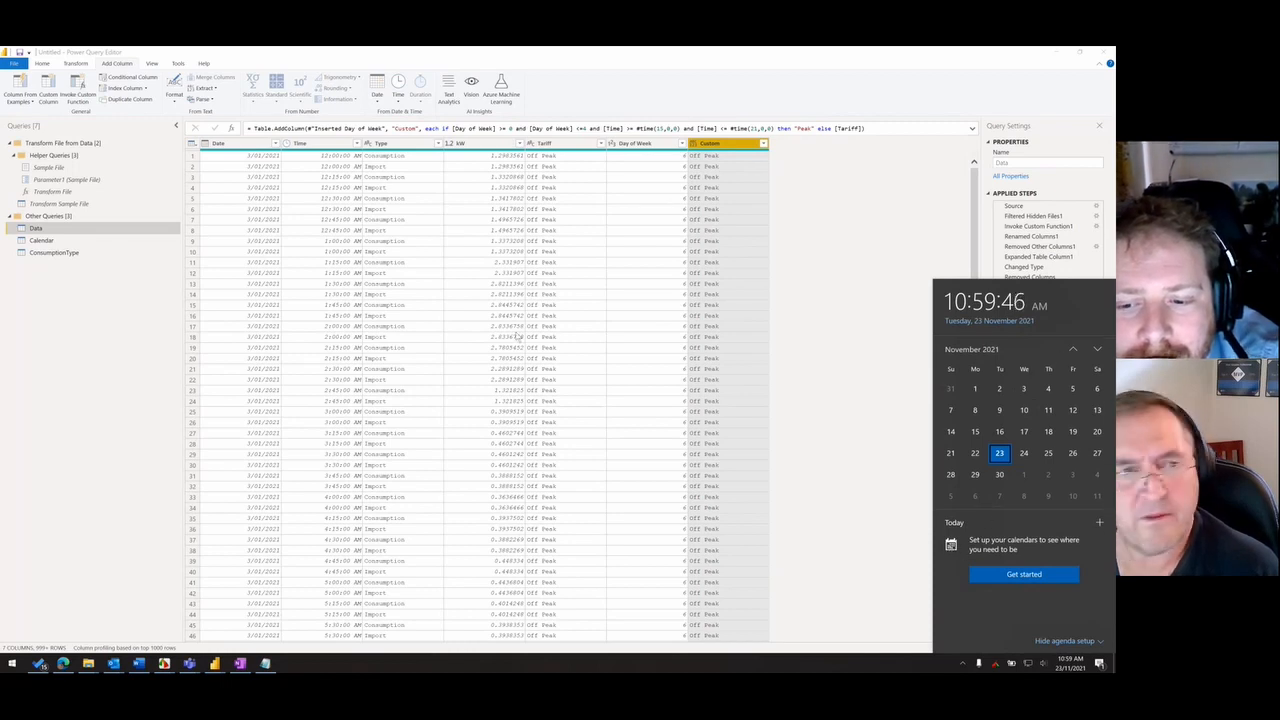
pyautogui.click(662, 122)
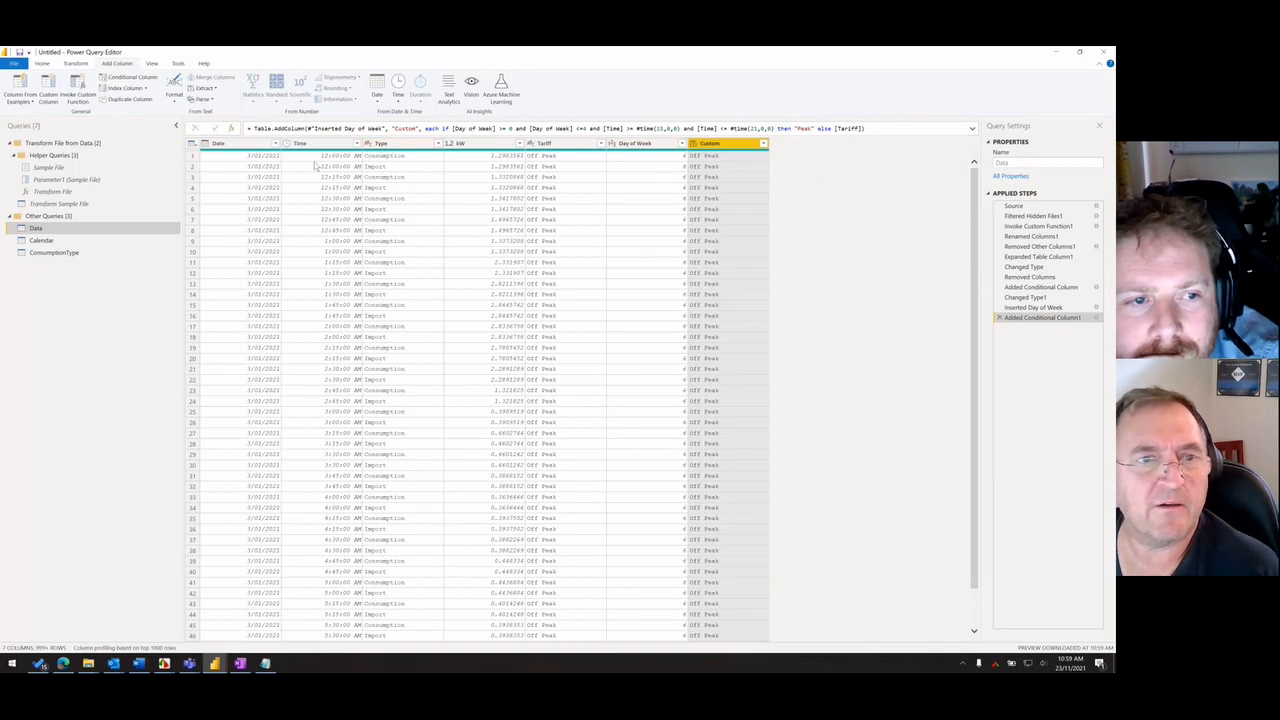
# - Transform the Date column into the name of the day
pyautogui.click(238, 143)
pyautogui.click(75, 63)
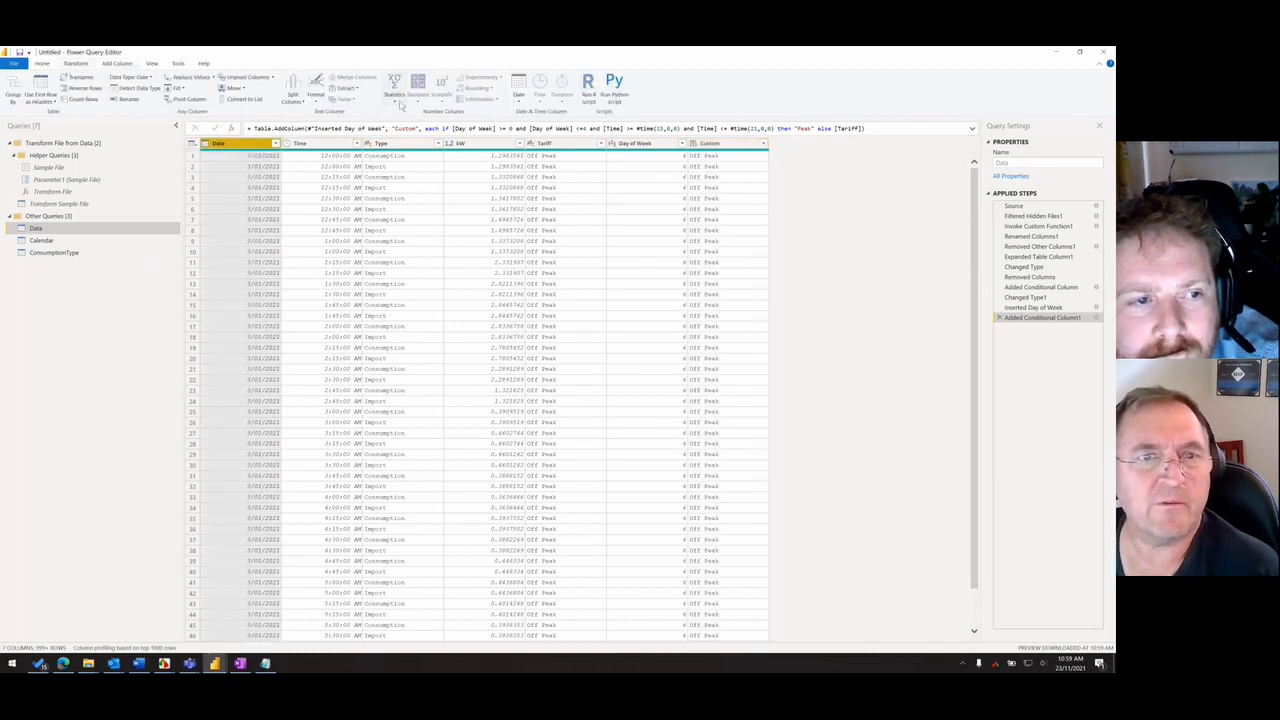
pyautogui.click(518, 92)
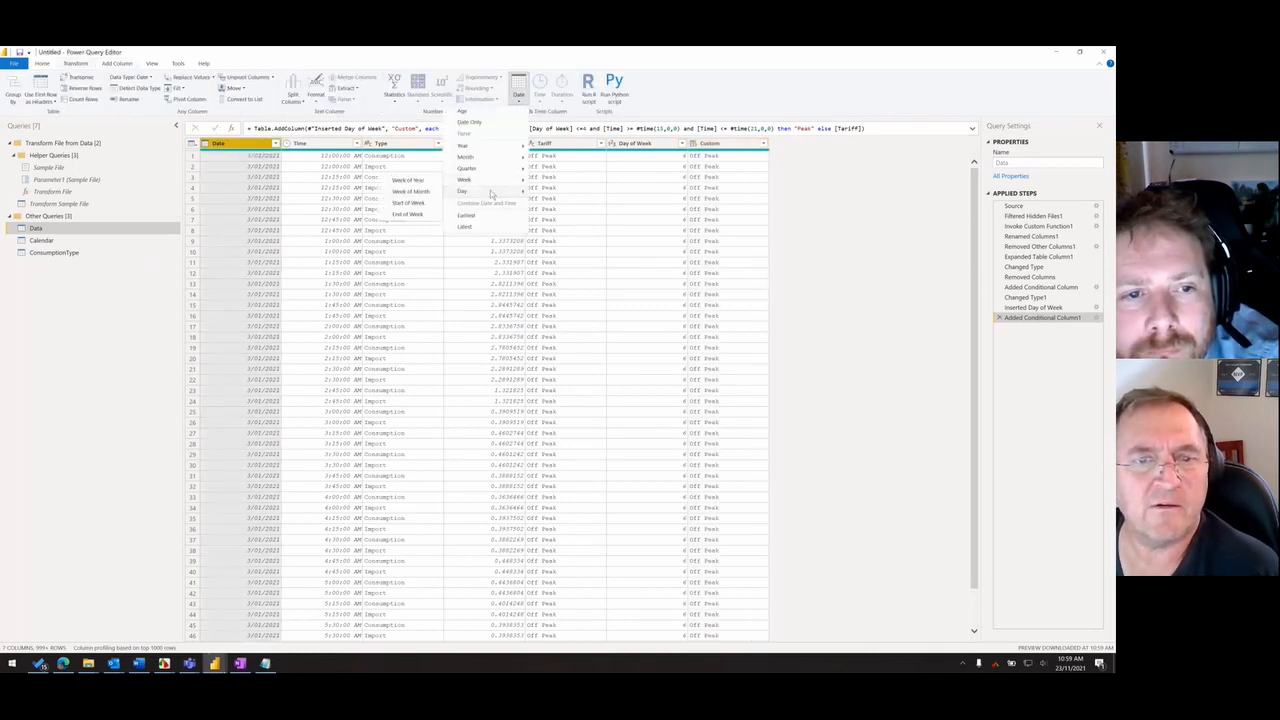
pyautogui.click(415, 248)
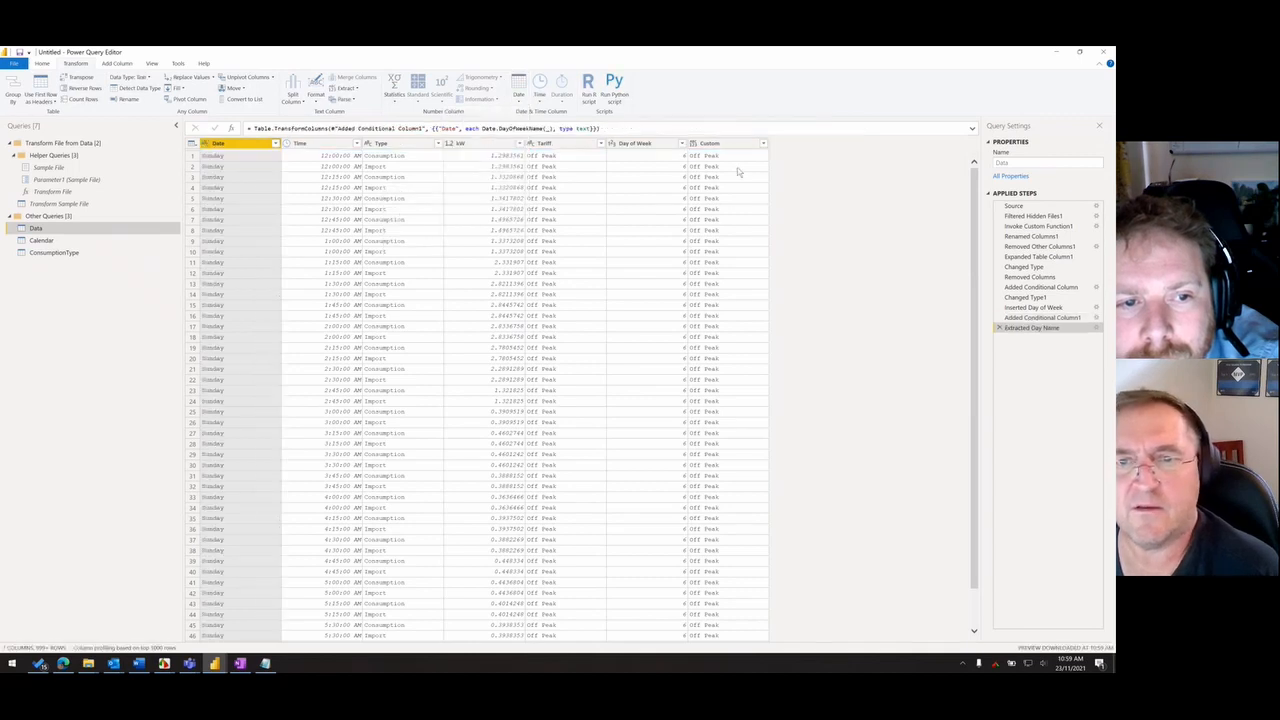
# - Examine the Sunday and Monday rows to check at what time the Custom column switches from Shoulder to Peak
pyautogui.scroll(-20, 673, 320)
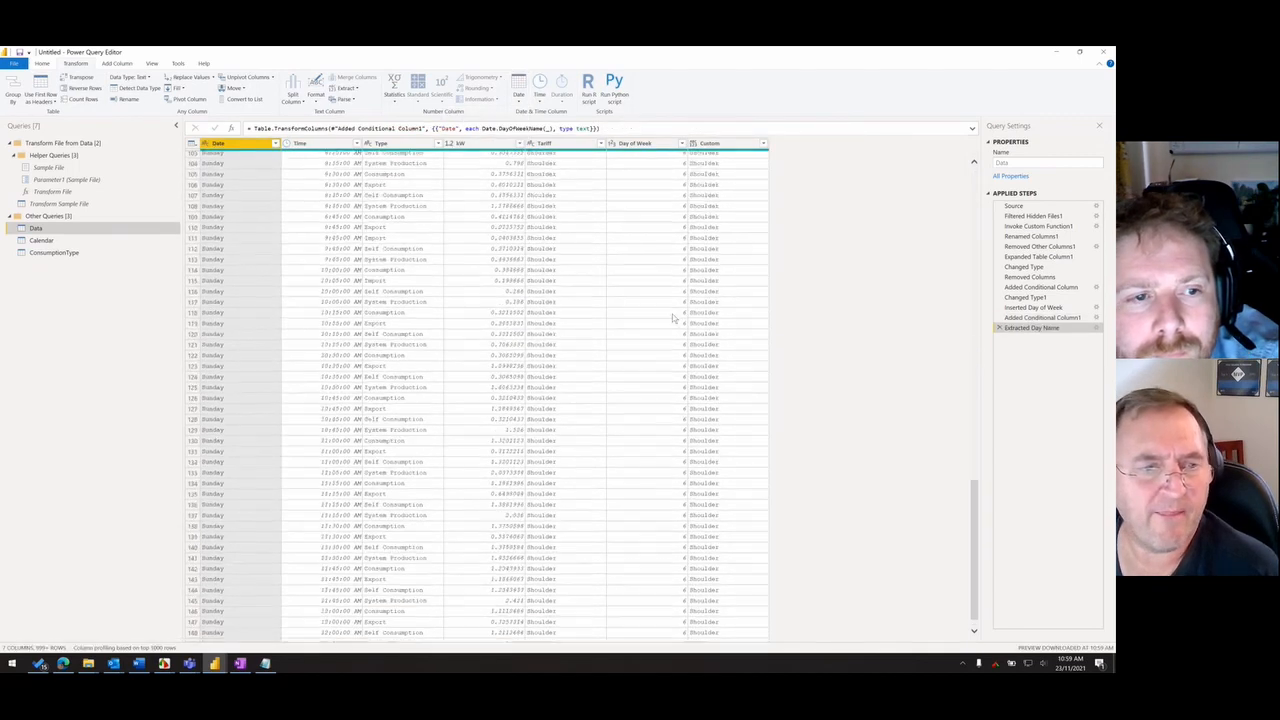
pyautogui.scroll(-20, 673, 320)
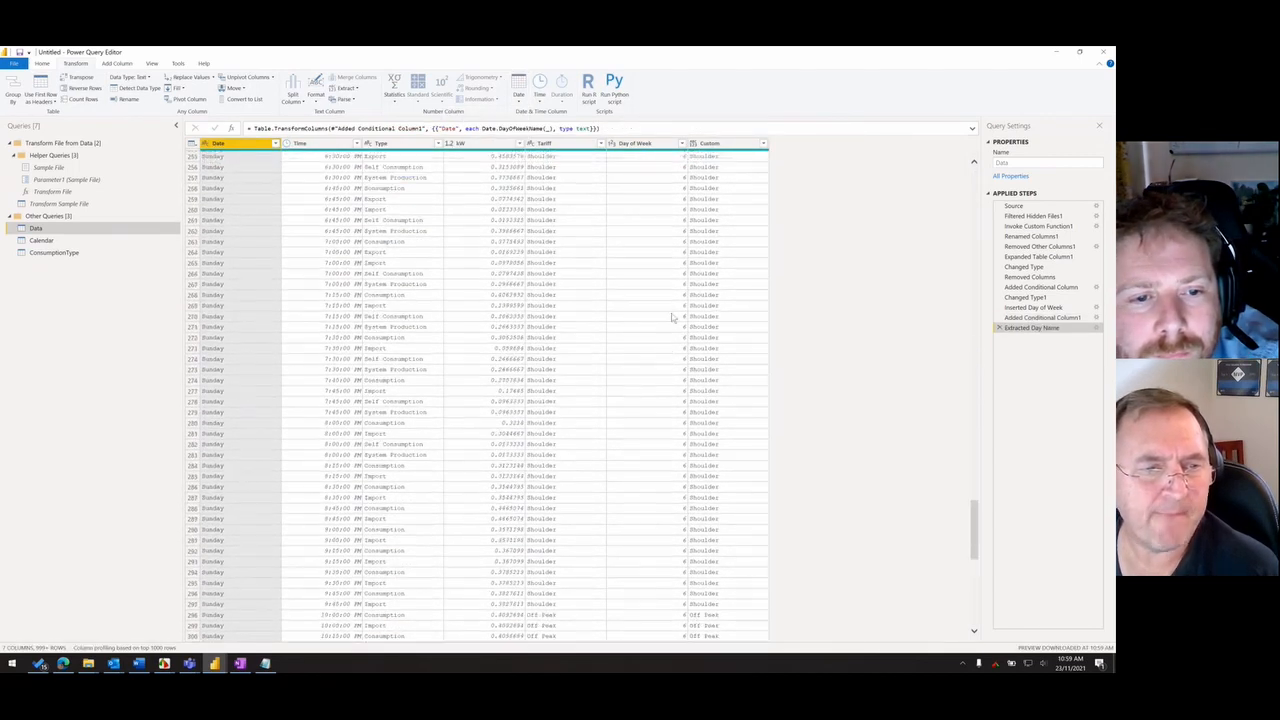
pyautogui.scroll(12, 673, 320)
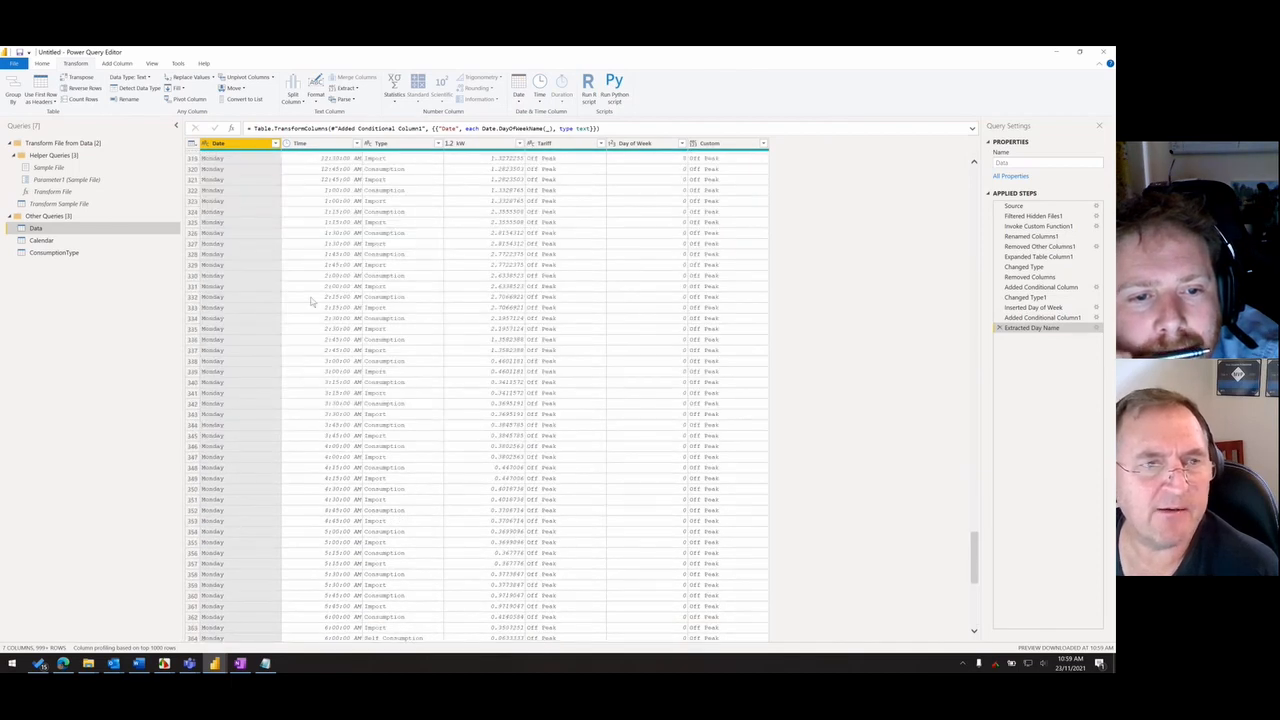
pyautogui.scroll(-20, 674, 374)
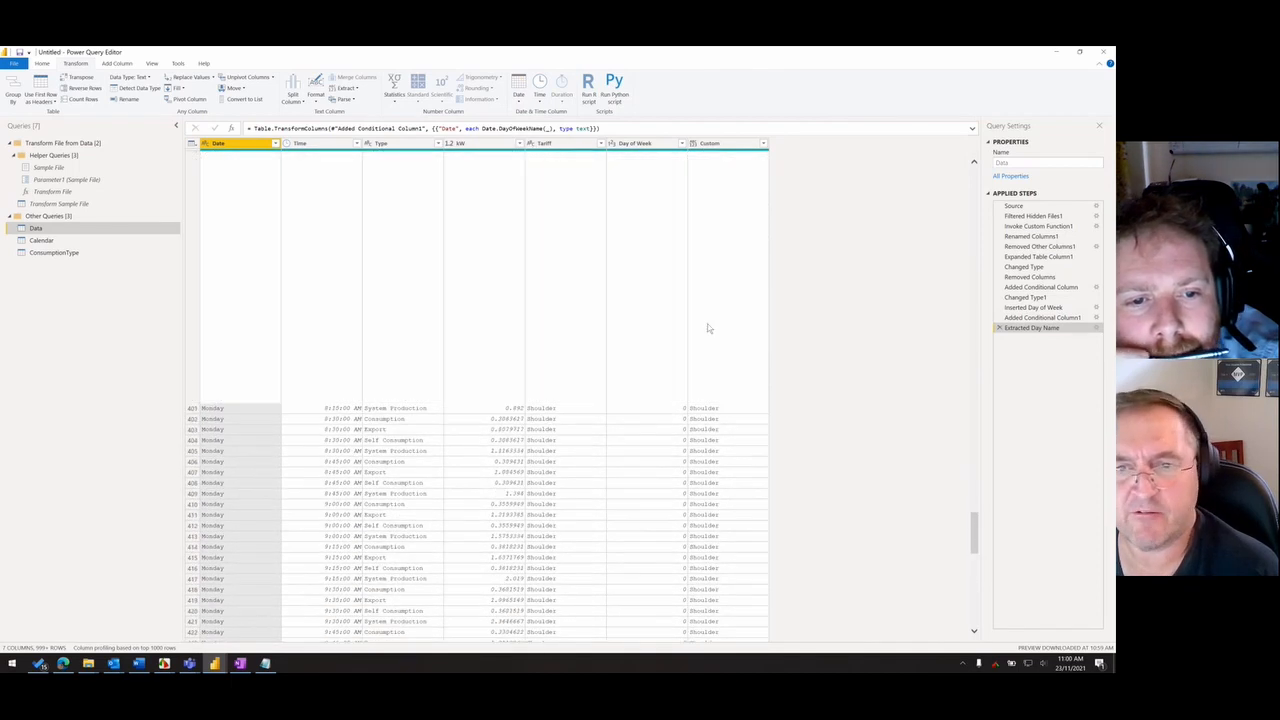
pyautogui.scroll(-13, 717, 388)
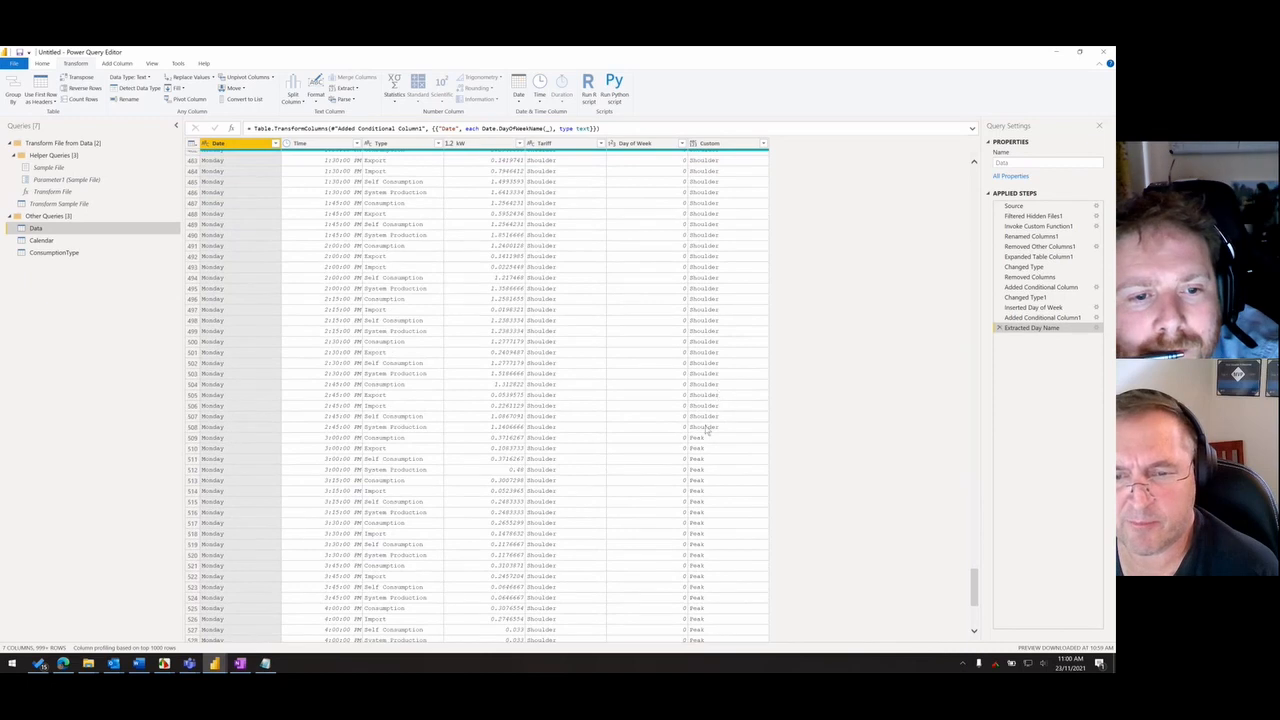
pyautogui.click(707, 440)
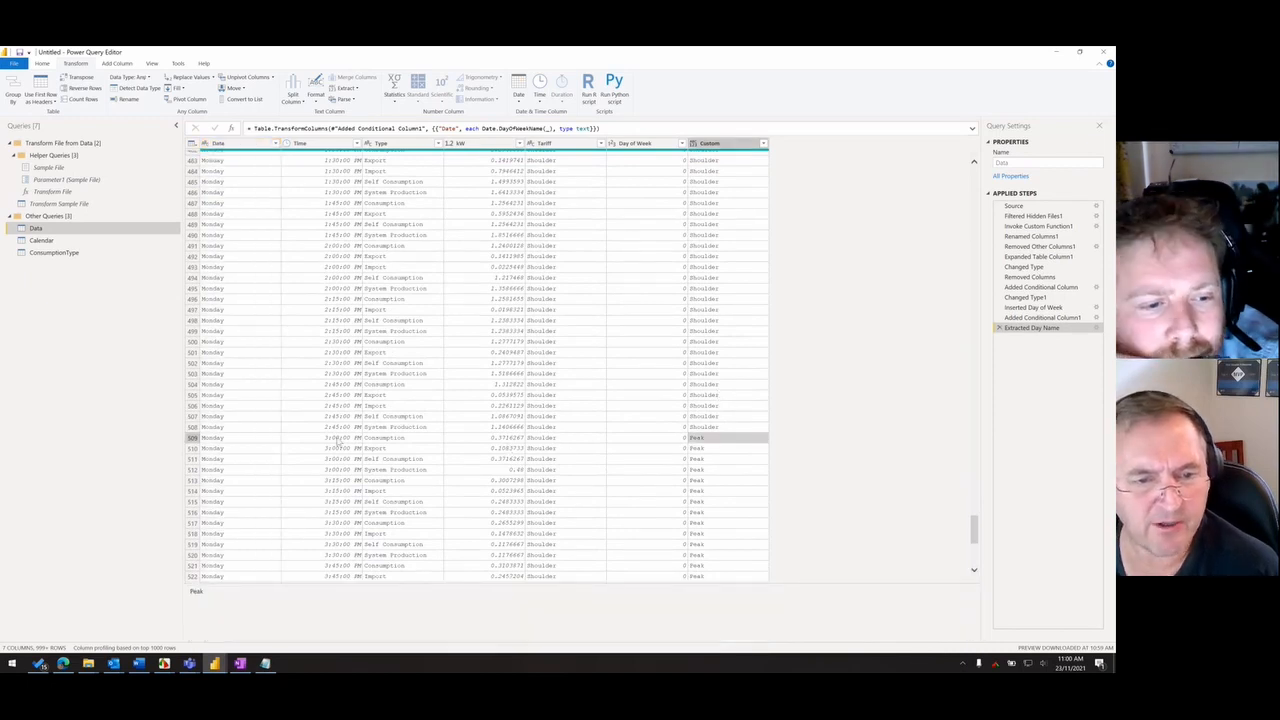
pyautogui.click(339, 440)
pyautogui.click(700, 440)
pyautogui.scroll(-20, 707, 443)
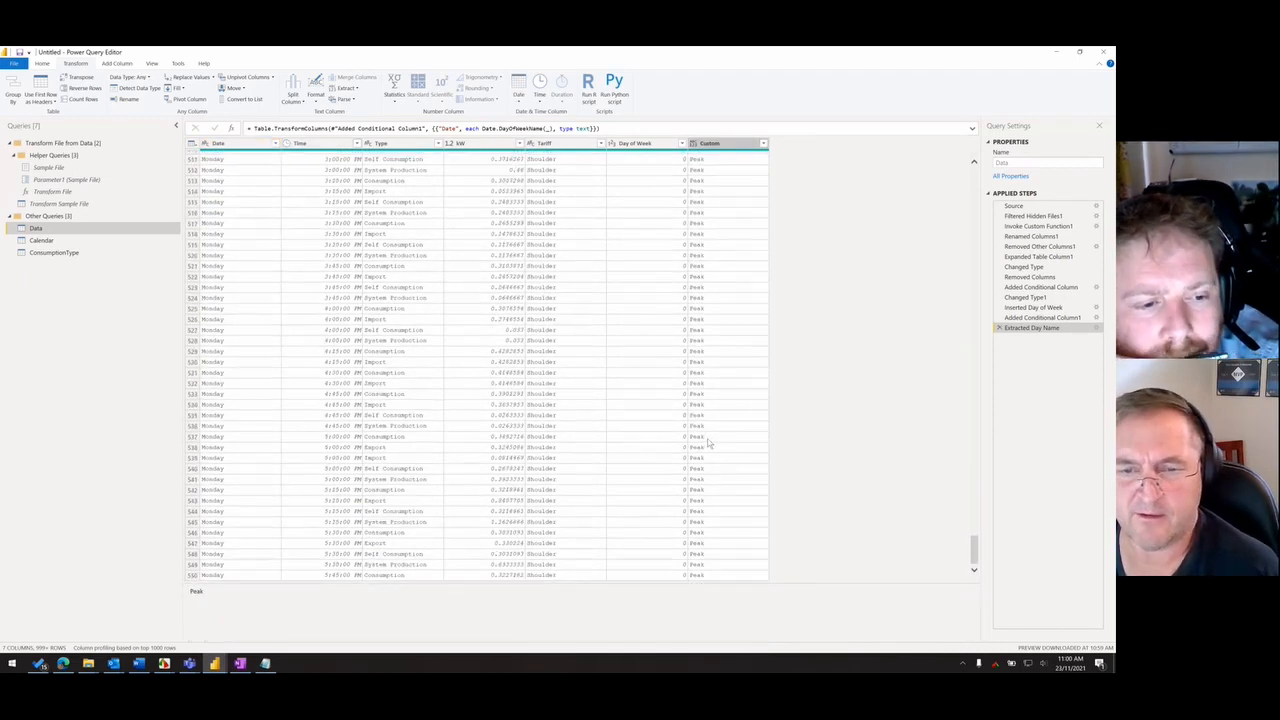
# - Compare the Monday evening rows where Peak ends in the Custom column with the time-of-use tariff image
pyautogui.click(712, 543)
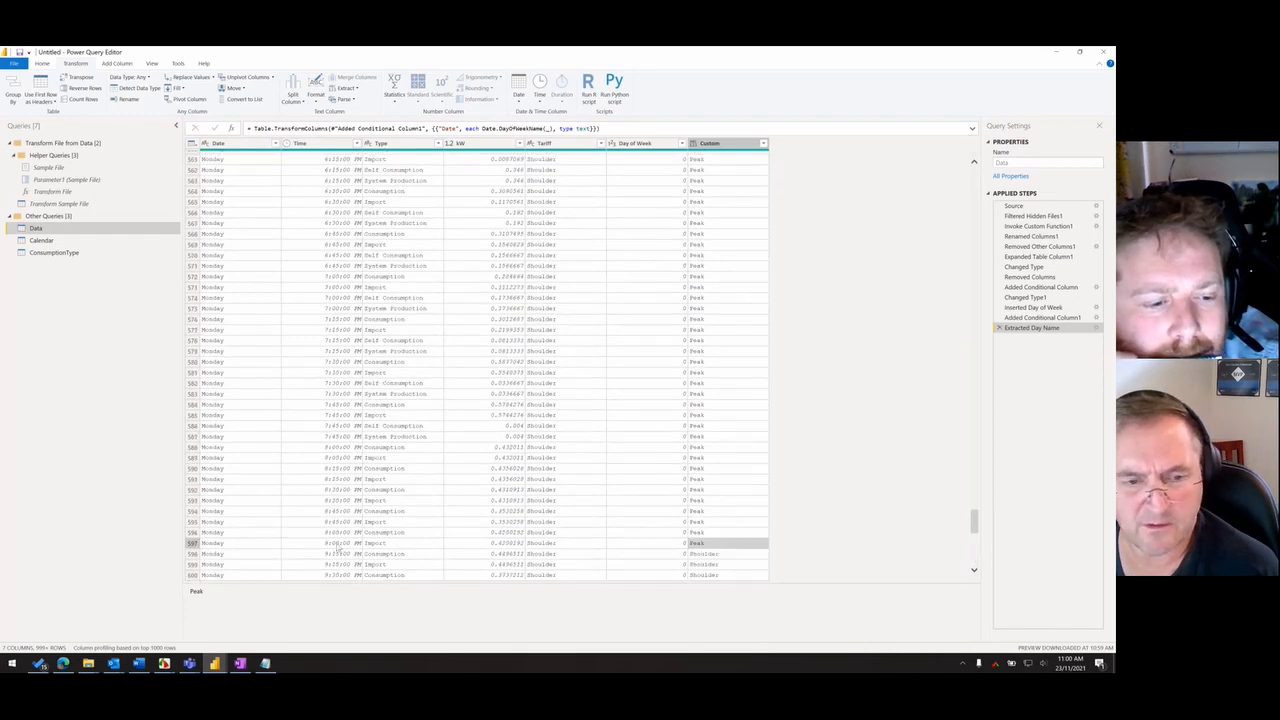
pyautogui.scroll(-2, 676, 557)
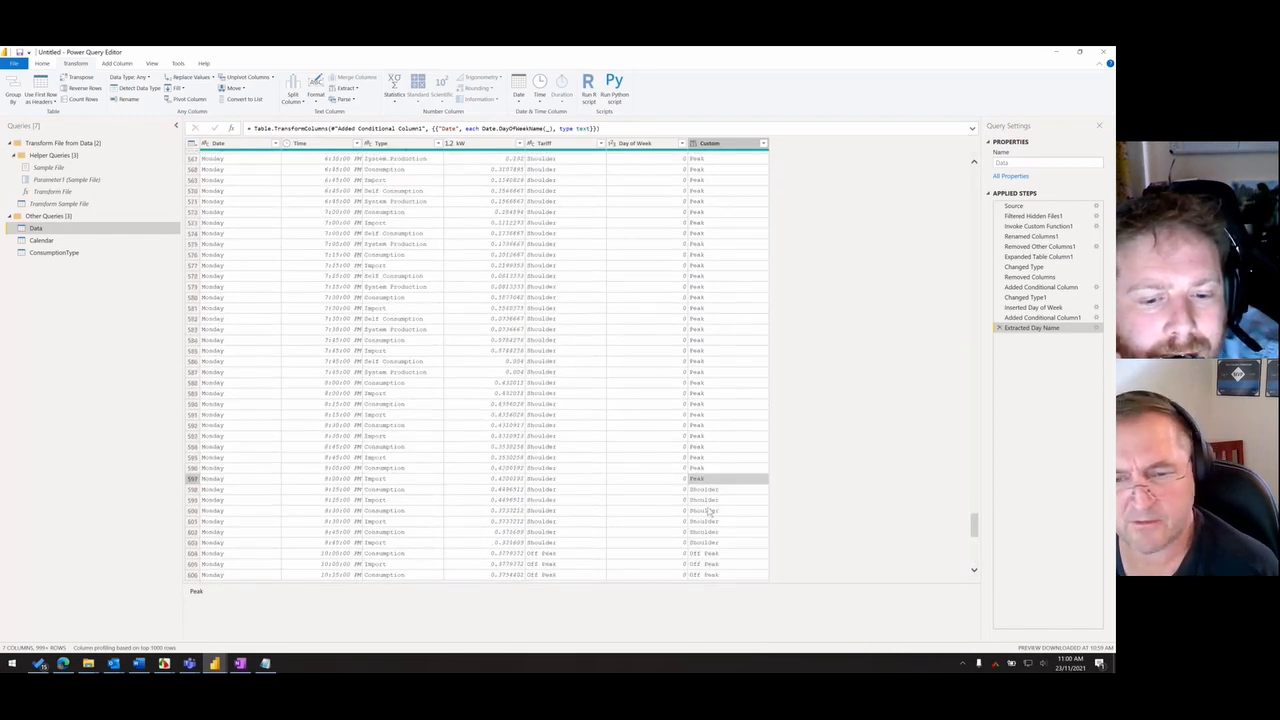
pyautogui.hotkey('alt', 'Tab')
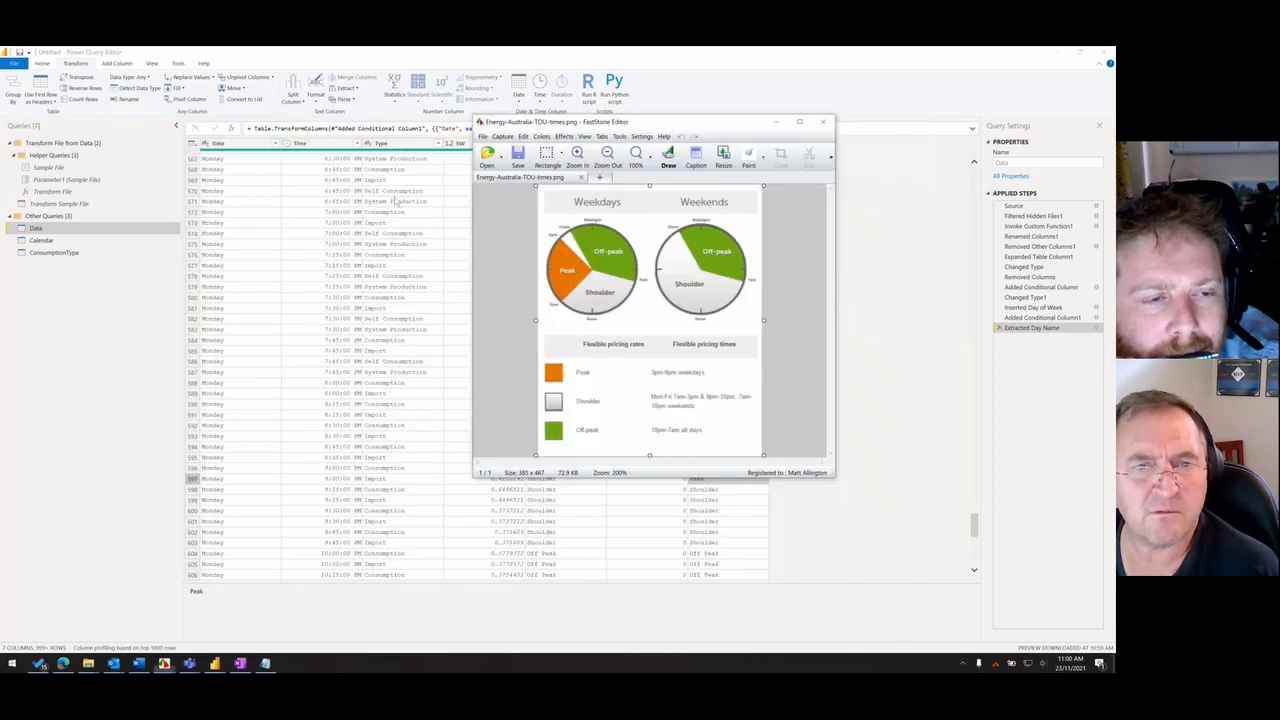
pyautogui.hotkey('alt', 'Tab')
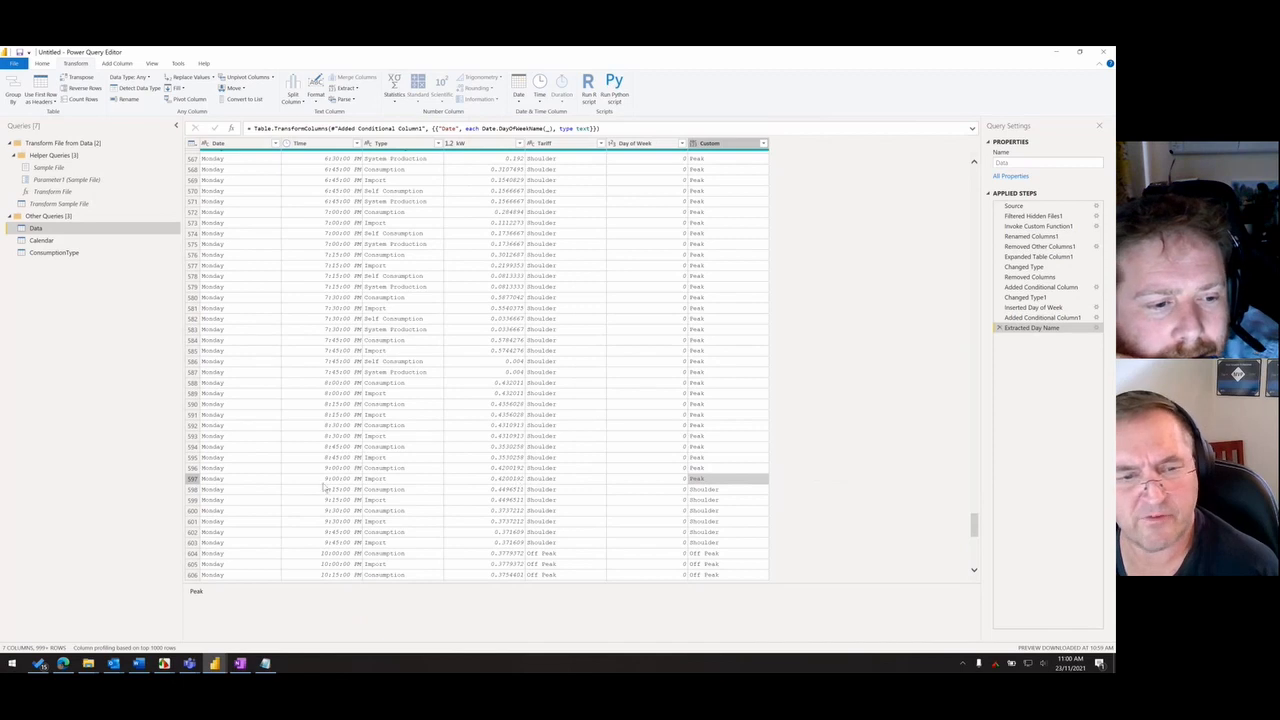
pyautogui.click(719, 491)
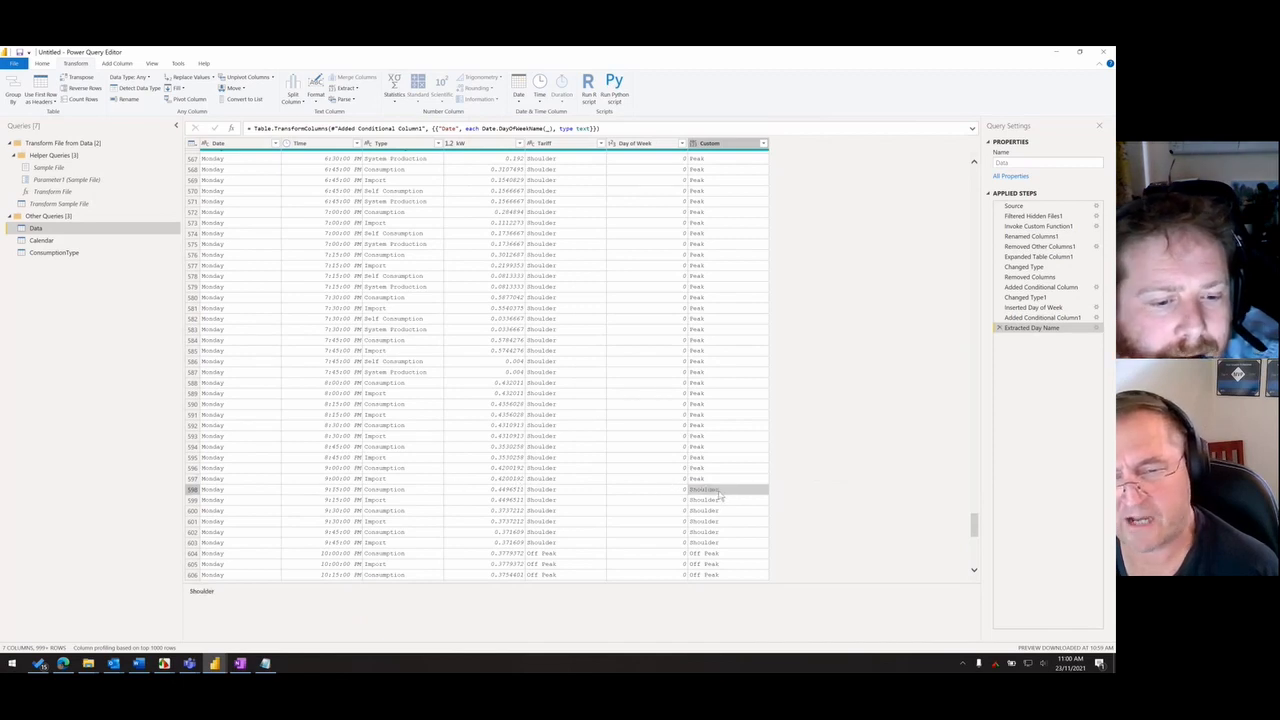
pyautogui.click(720, 479)
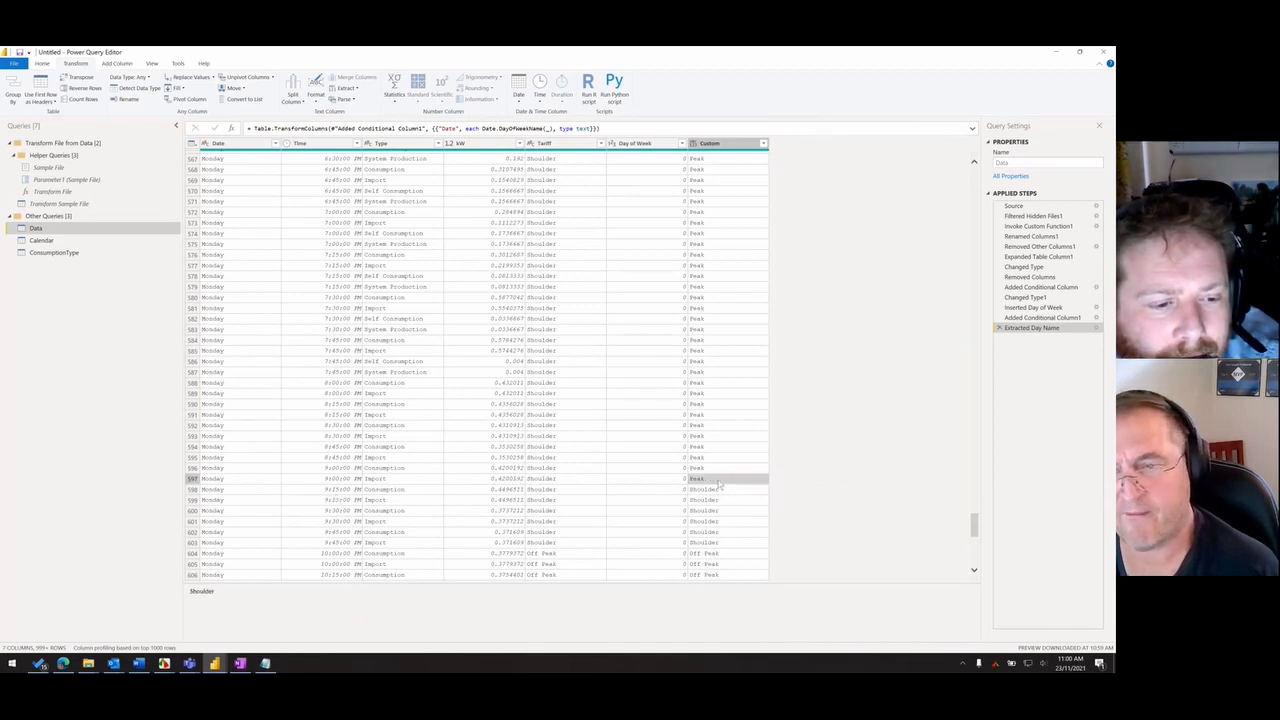
# - Change the conditional column formula so Peak requires Time < #time(21,0,0), and delete the Extracted Day Name step
pyautogui.click(1045, 318)
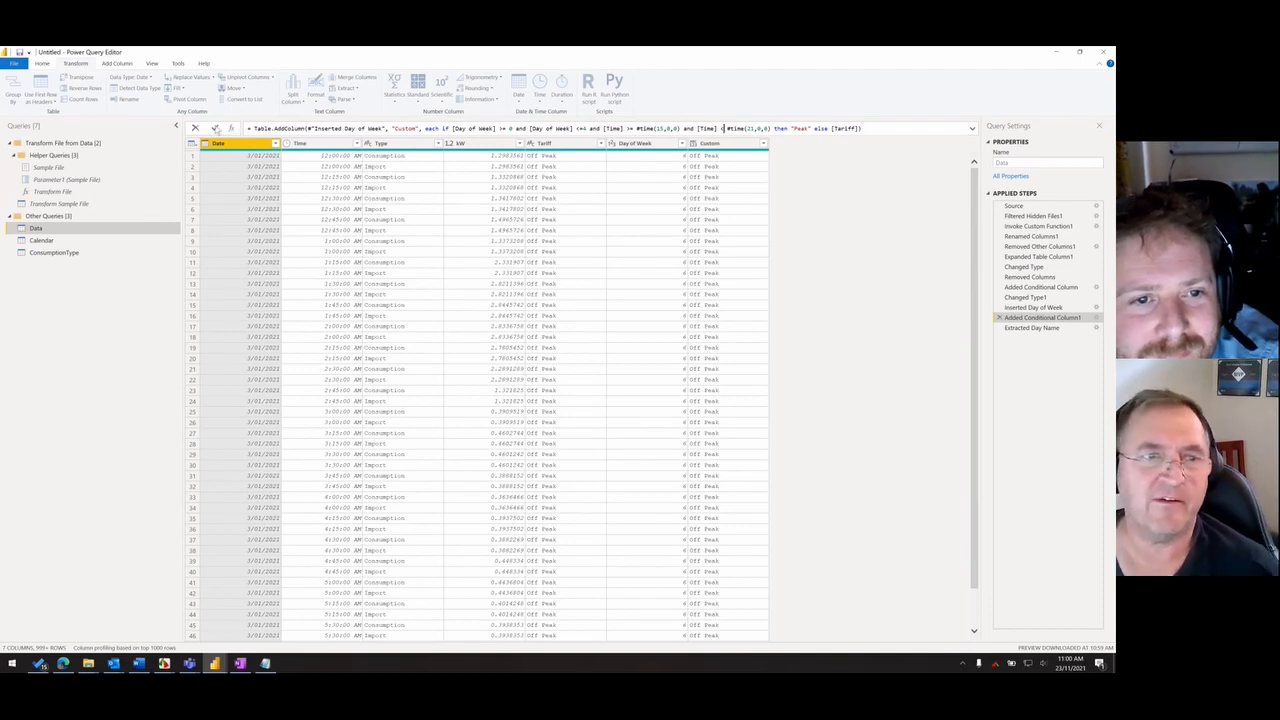
pyautogui.click(215, 128)
pyautogui.click(1035, 329)
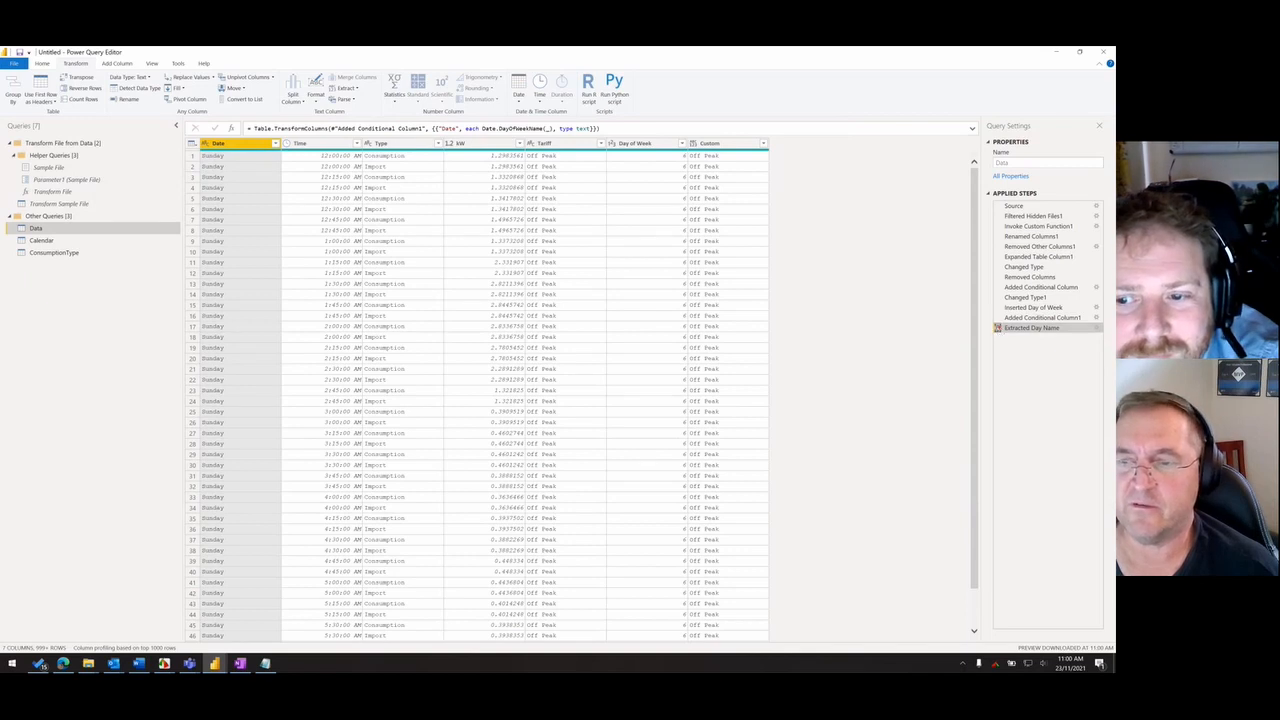
pyautogui.click(997, 328)
# - Remove the original Tariff column and rename the Custom column Tariff
pyautogui.click(710, 143)
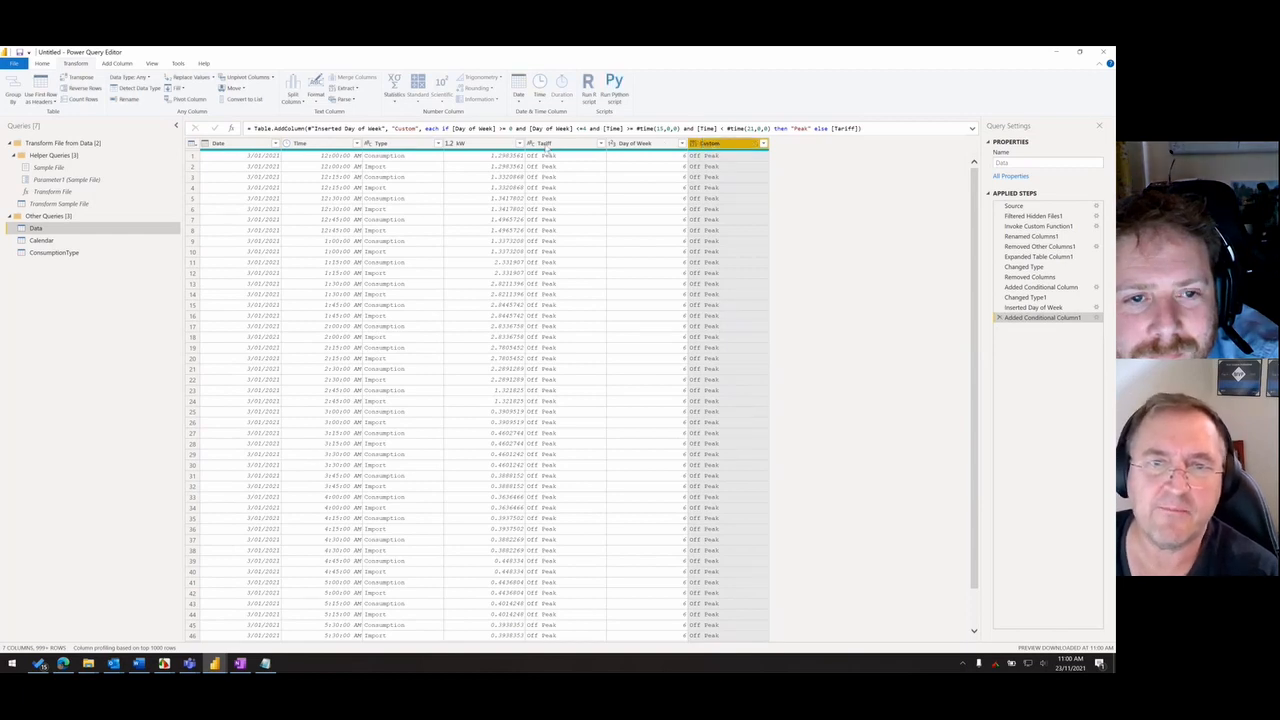
pyautogui.rightClick(555, 146)
pyautogui.click(648, 165)
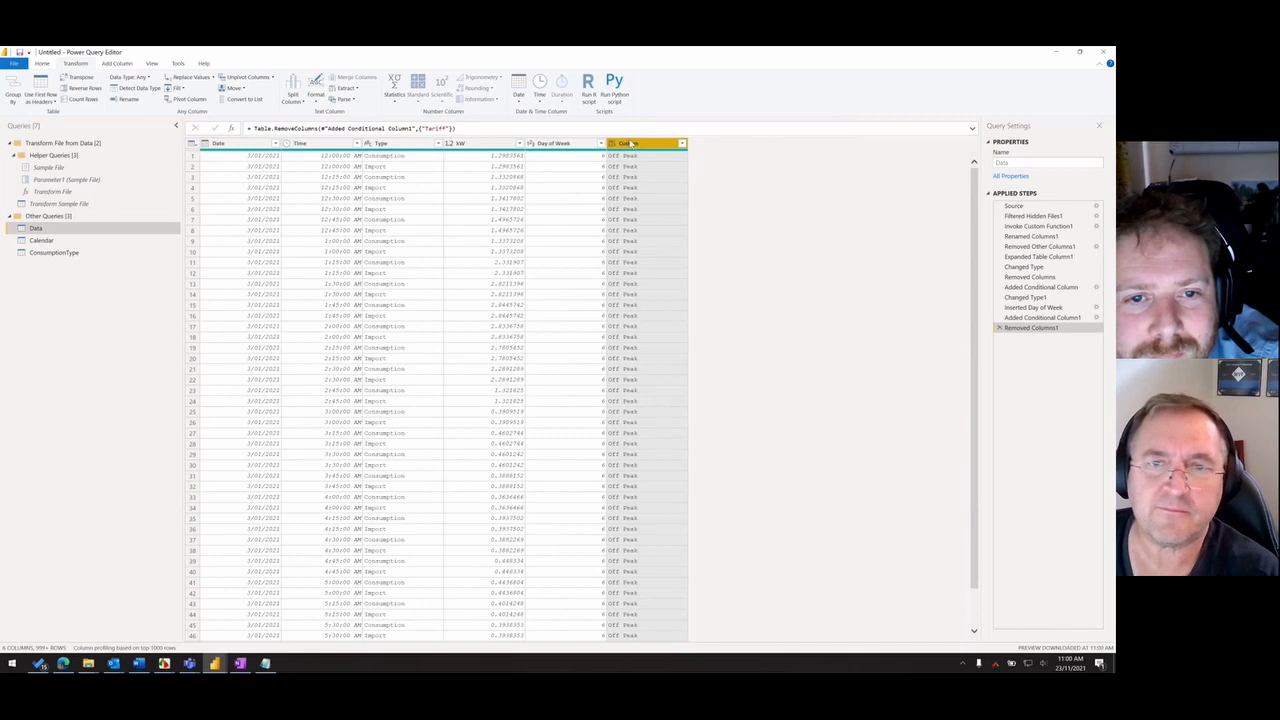
pyautogui.doubleClick(632, 143)
pyautogui.write('Tariff')
pyautogui.press('Return')
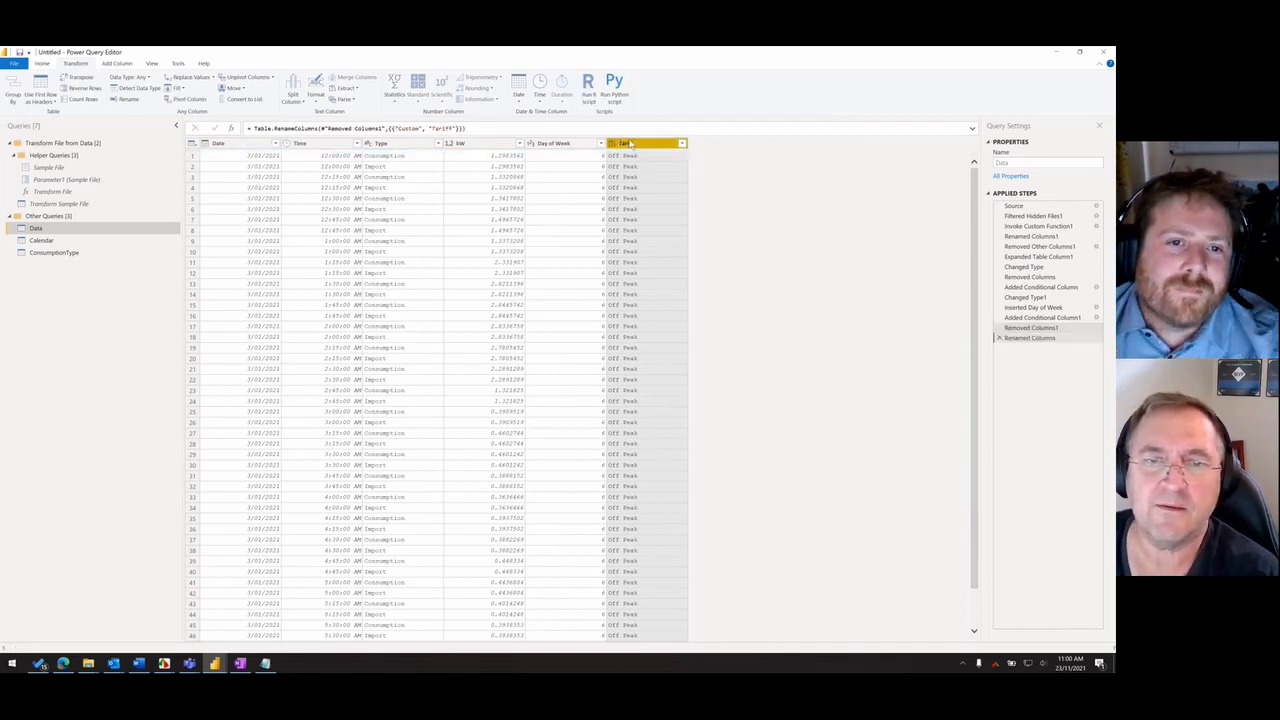
# - Set the new Tariff column's data type to Text, apply the query changes to the report and minimize the tariff image window
pyautogui.click(613, 143)
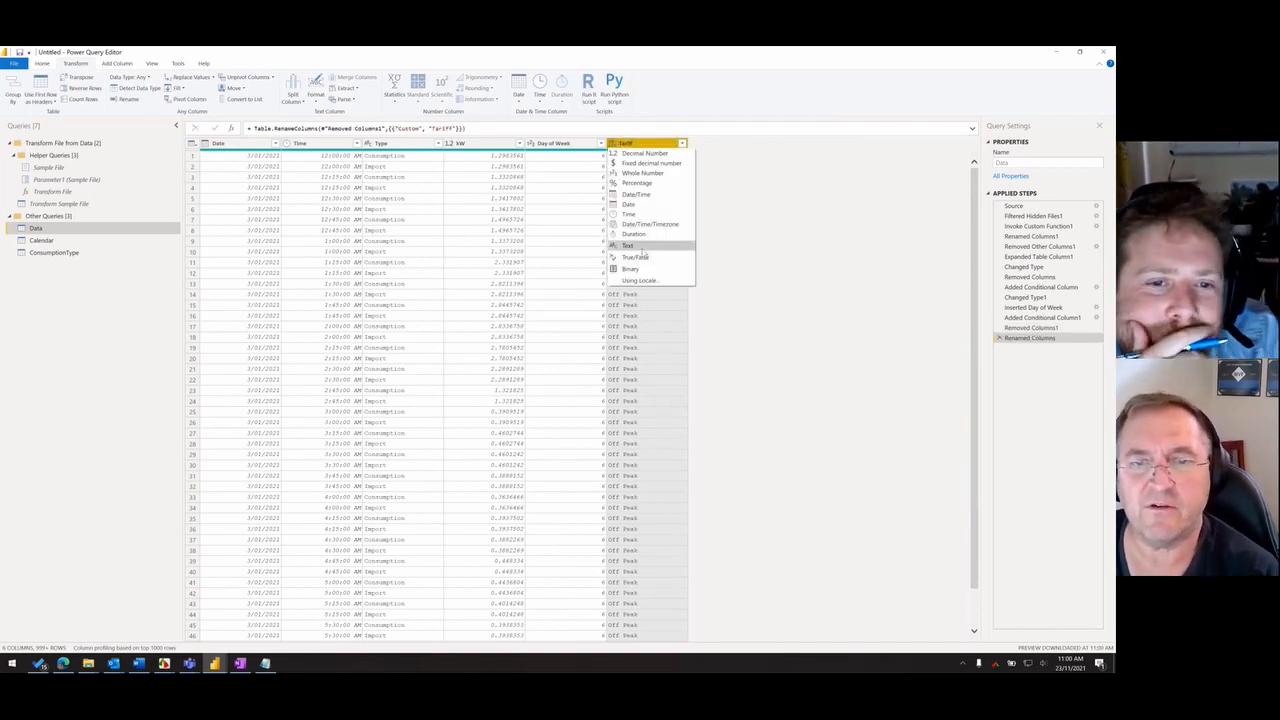
pyautogui.click(642, 248)
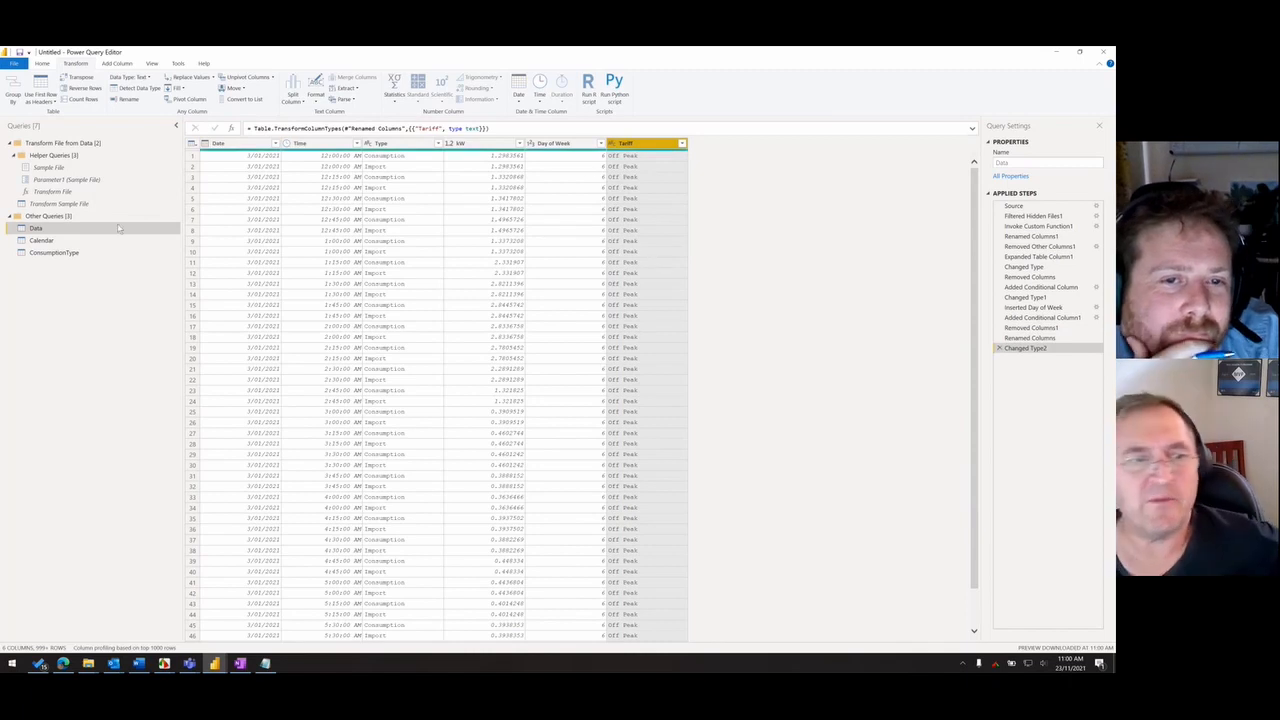
pyautogui.click(13, 63)
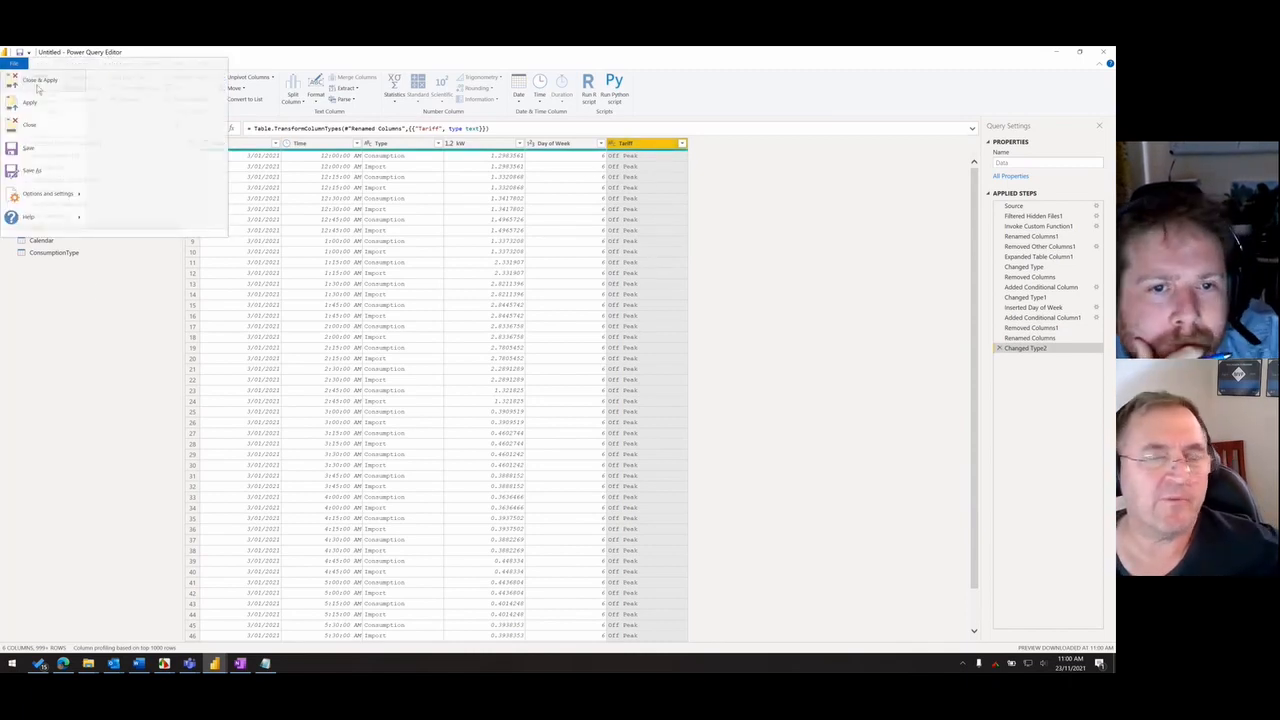
pyautogui.click(38, 88)
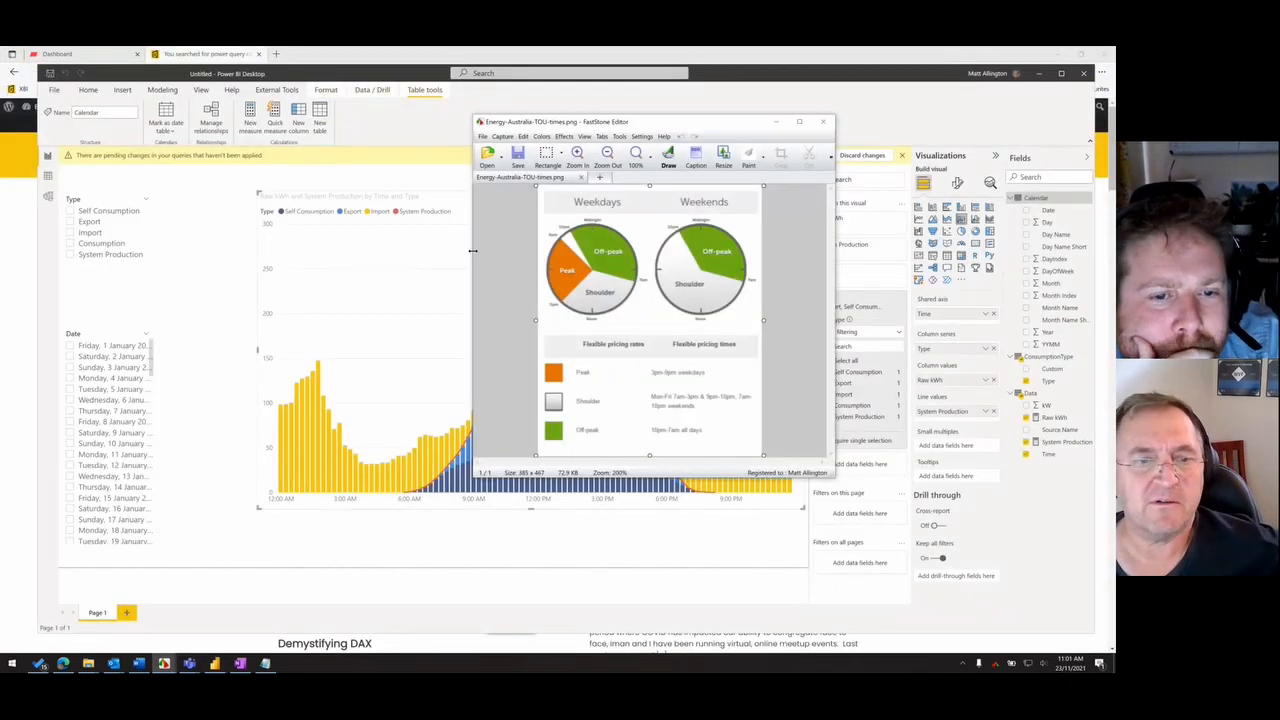
pyautogui.click(776, 122)
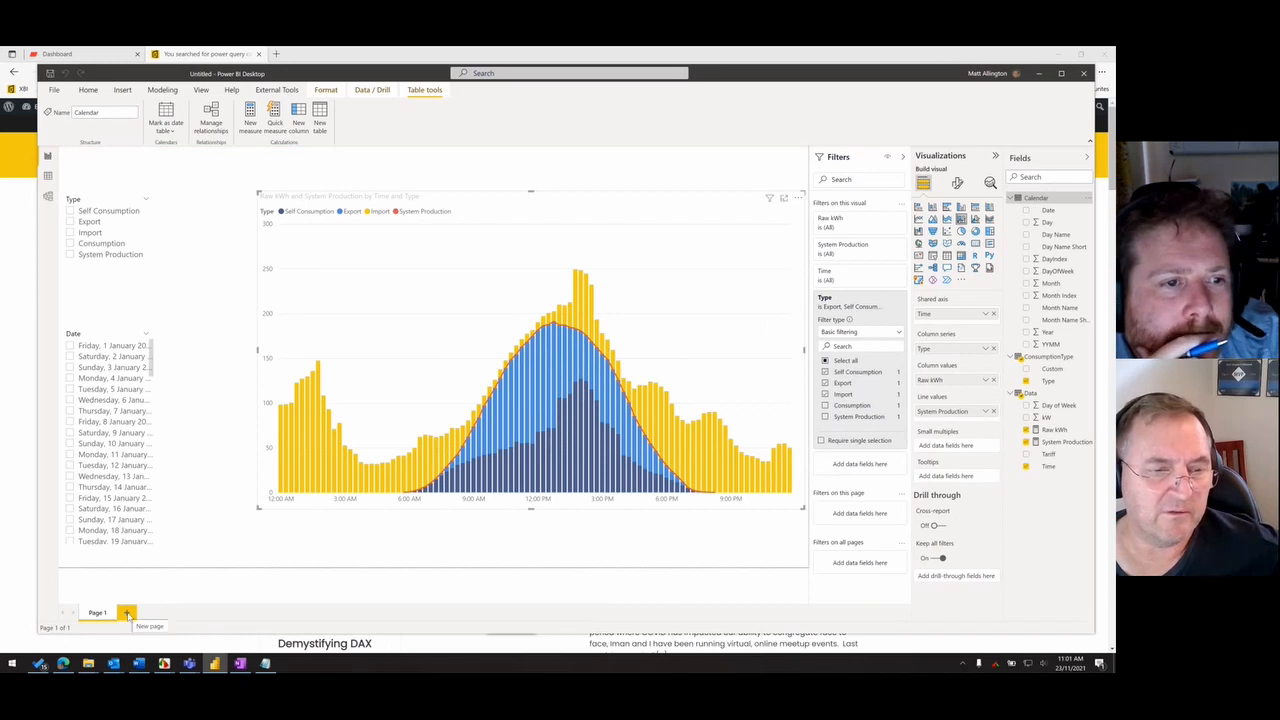
# - Add a new report page and place a table of the Tariff field from the Data table on it
pyautogui.click(127, 613)
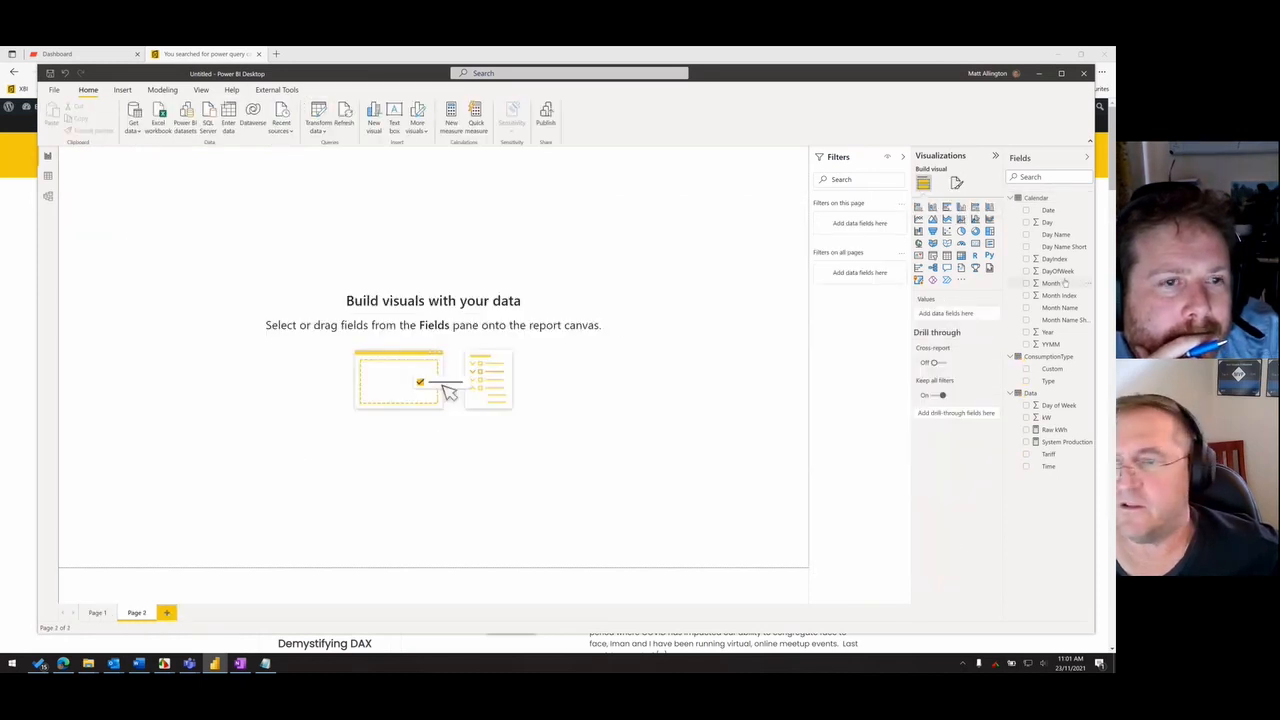
pyautogui.moveTo(1056, 454); pyautogui.dragTo(511, 275)
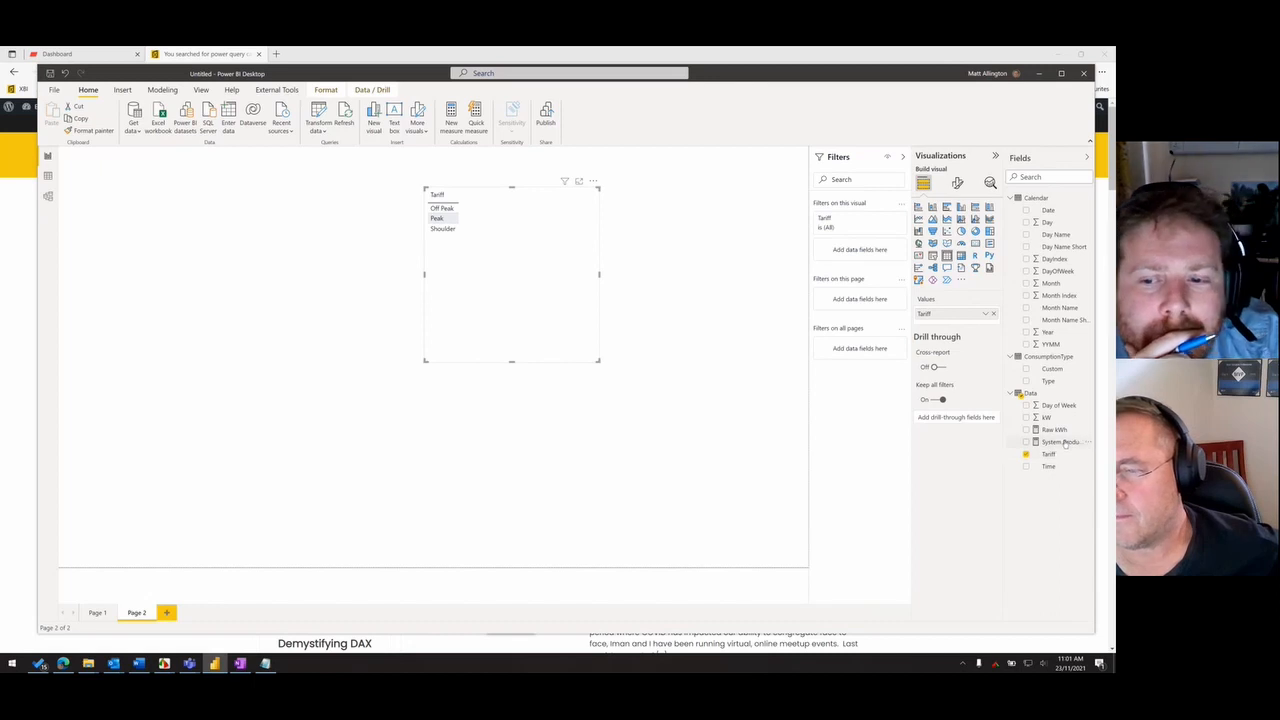
pyautogui.moveTo(508, 326); pyautogui.dragTo(492, 376)
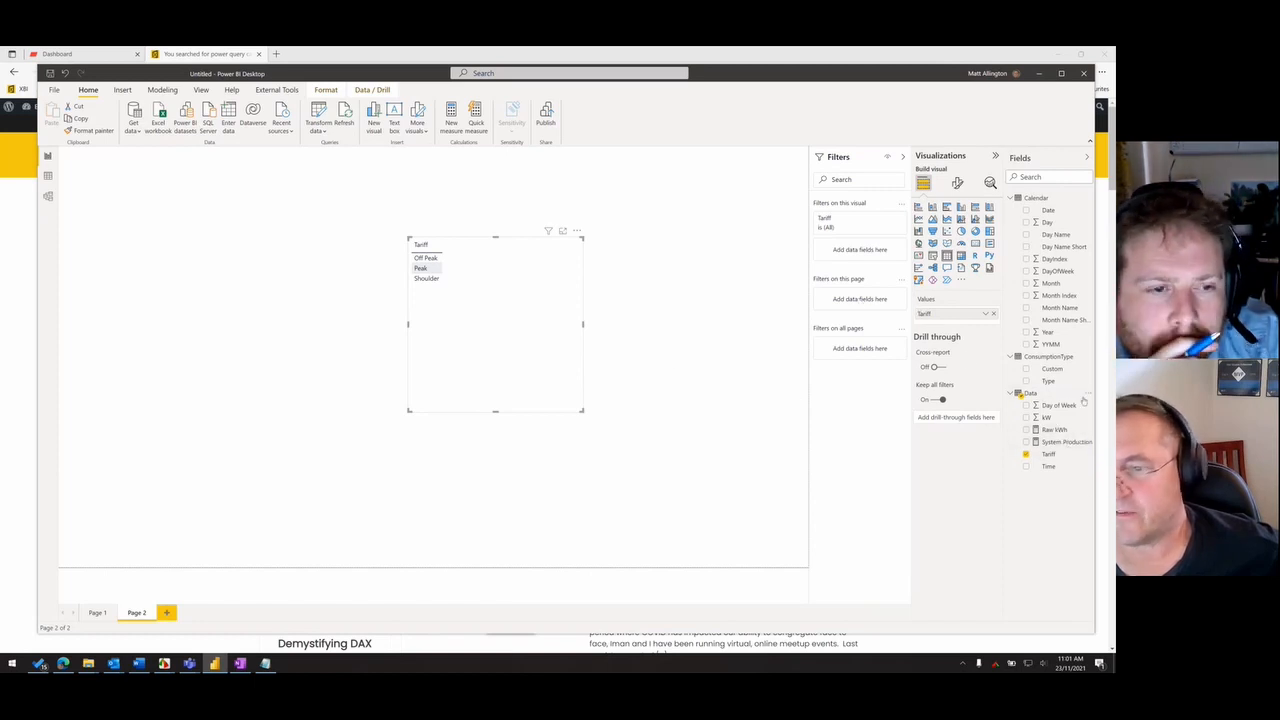
# - Check the System Production measure's formula and add the Raw kWh measure to the Tariff table
pyautogui.click(1062, 442)
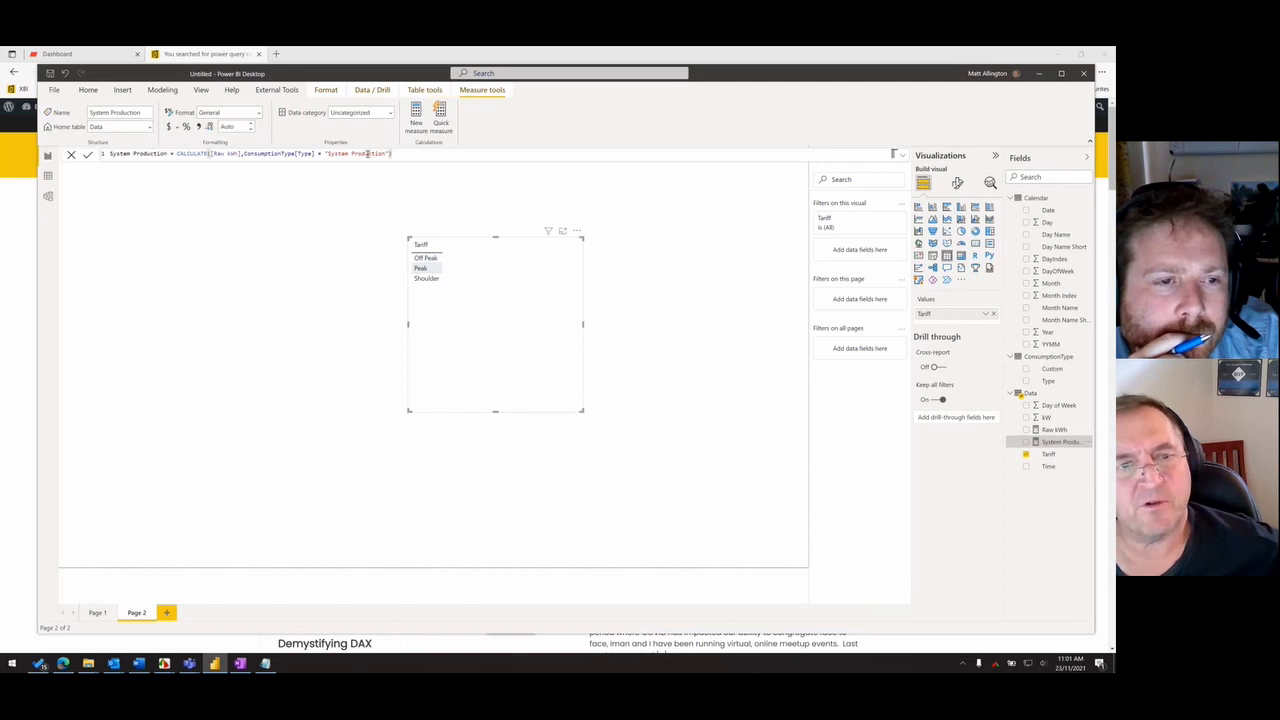
pyautogui.moveTo(415, 154); pyautogui.dragTo(42, 146)
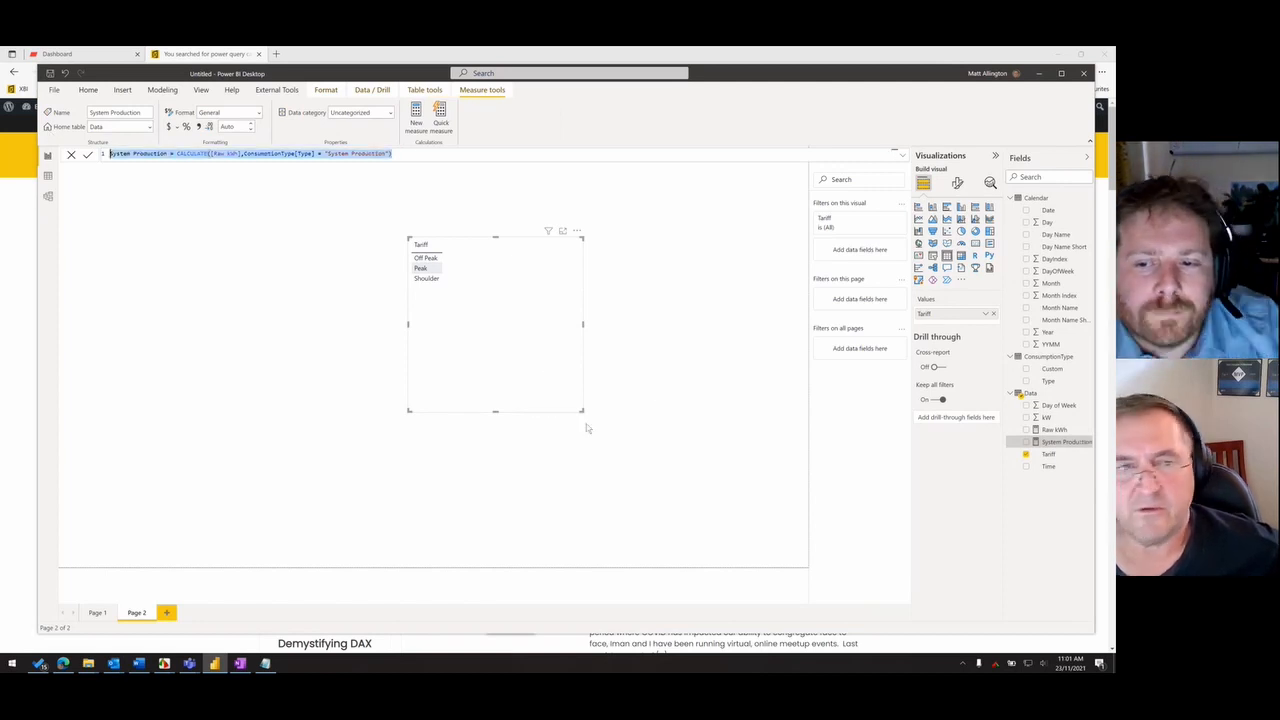
pyautogui.moveTo(489, 352); pyautogui.dragTo(423, 370)
pyautogui.click(1054, 429)
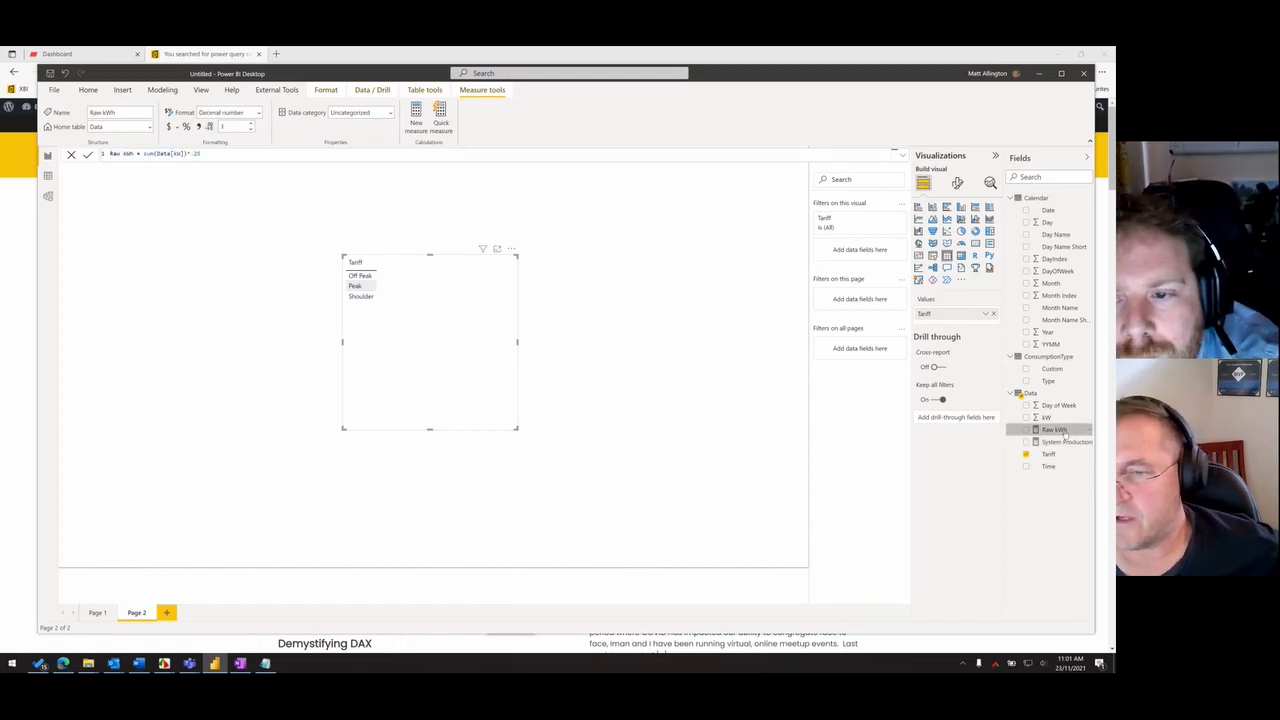
pyautogui.moveTo(1054, 429); pyautogui.dragTo(447, 423)
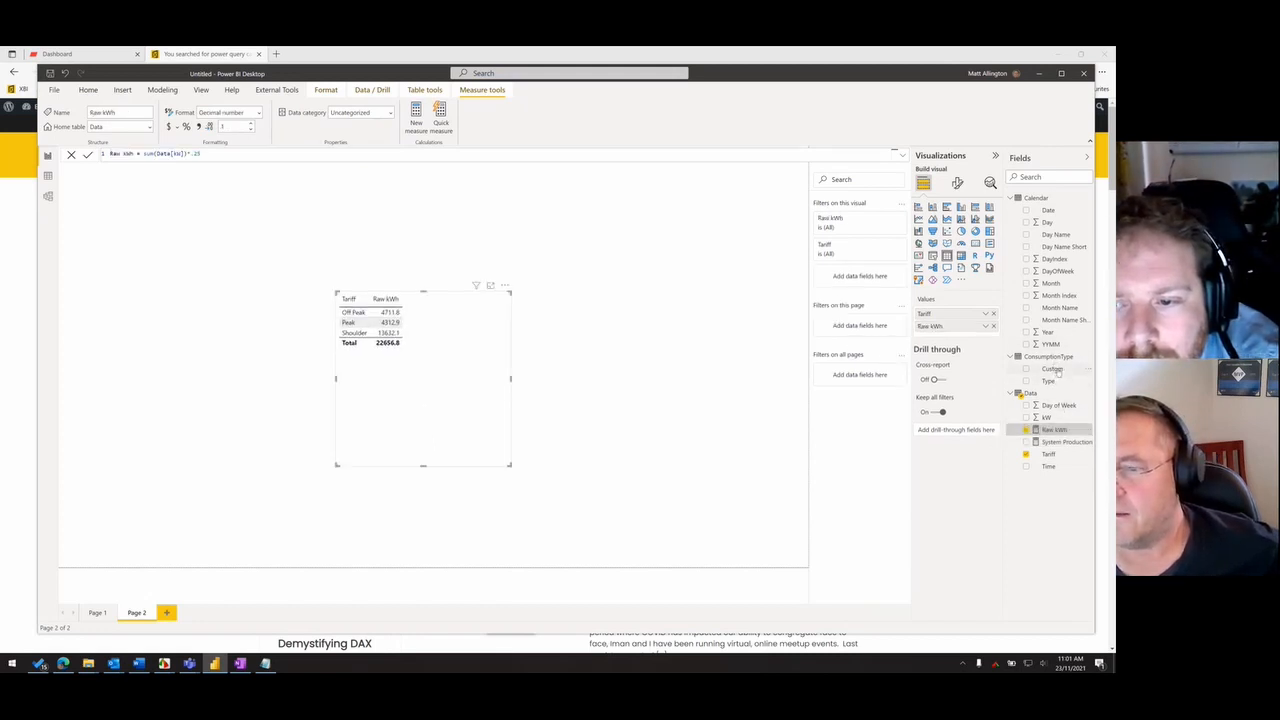
# - Add ConsumptionType's Type field and convert the table into a wider matrix with Type as rows and Tariff as columns
pyautogui.moveTo(1050, 381); pyautogui.dragTo(427, 386)
pyautogui.click(961, 255)
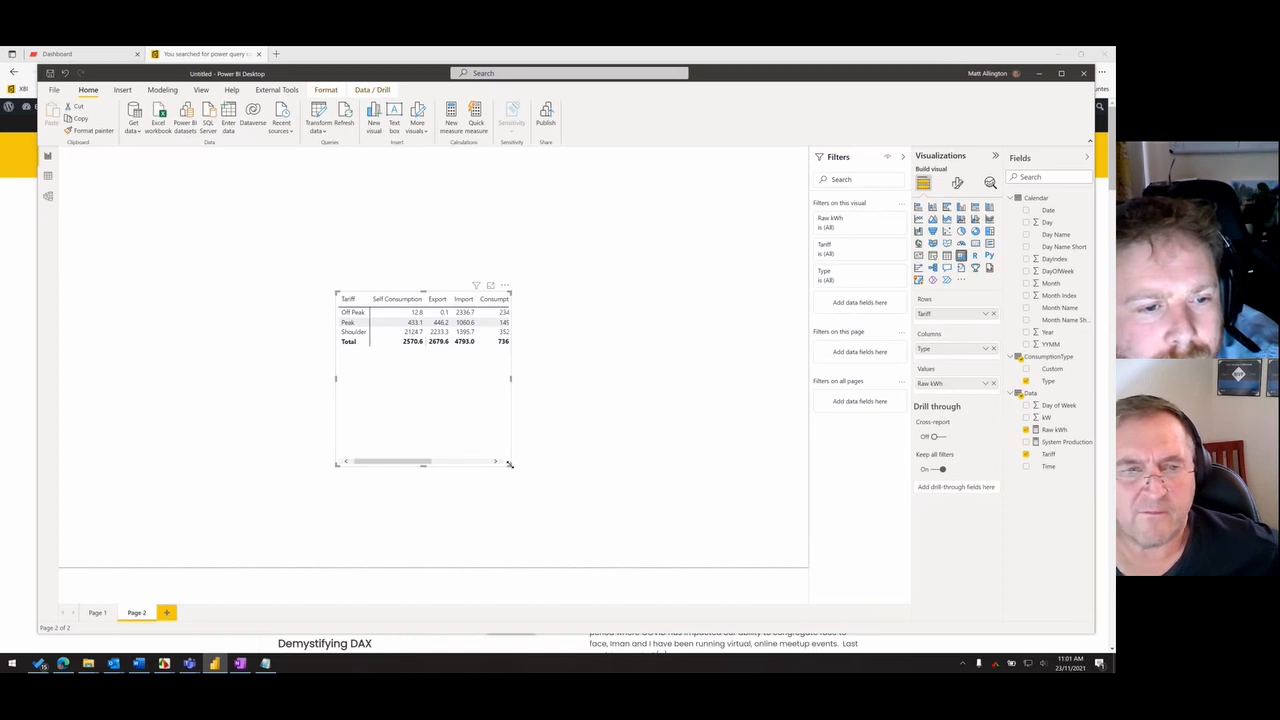
pyautogui.moveTo(510, 465); pyautogui.dragTo(668, 436)
pyautogui.moveTo(617, 391); pyautogui.dragTo(668, 391)
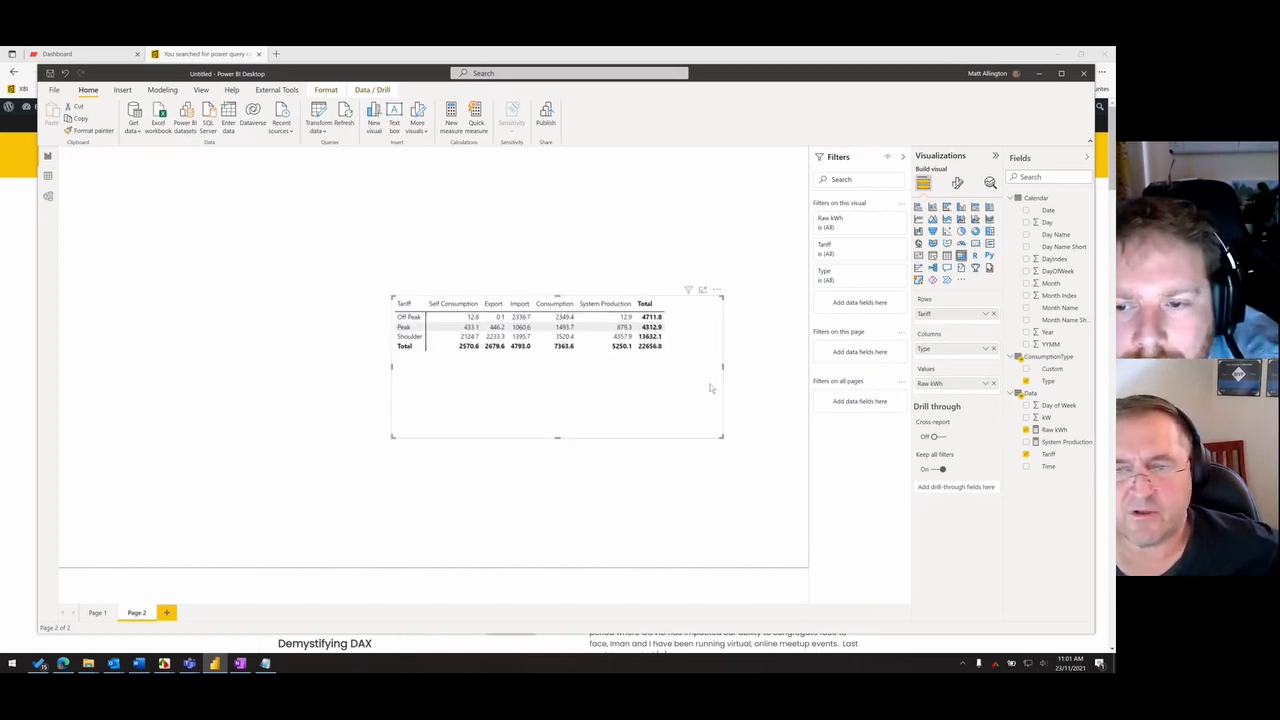
pyautogui.moveTo(966, 350); pyautogui.dragTo(962, 325)
pyautogui.moveTo(961, 366); pyautogui.dragTo(960, 364)
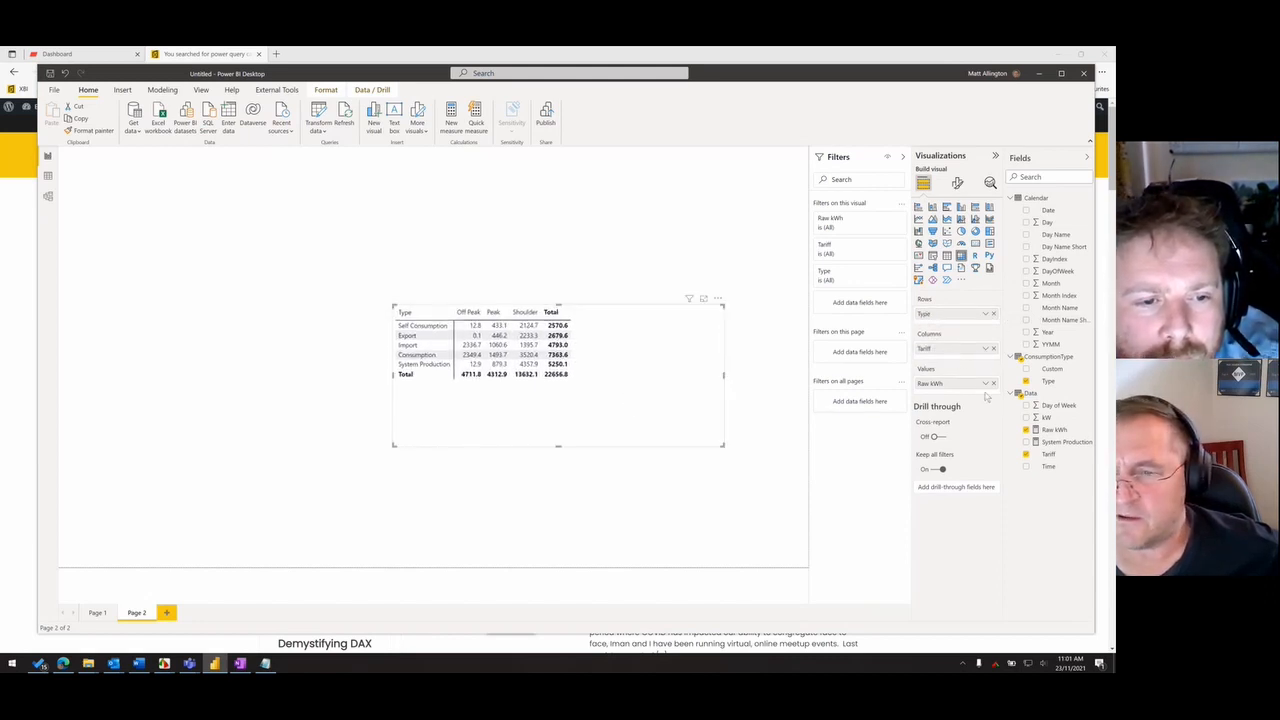
# - Apply data bars with the default settings to the matrix's Raw kWh values and enlarge the visual
pyautogui.click(986, 384)
pyautogui.moveTo(960, 431)
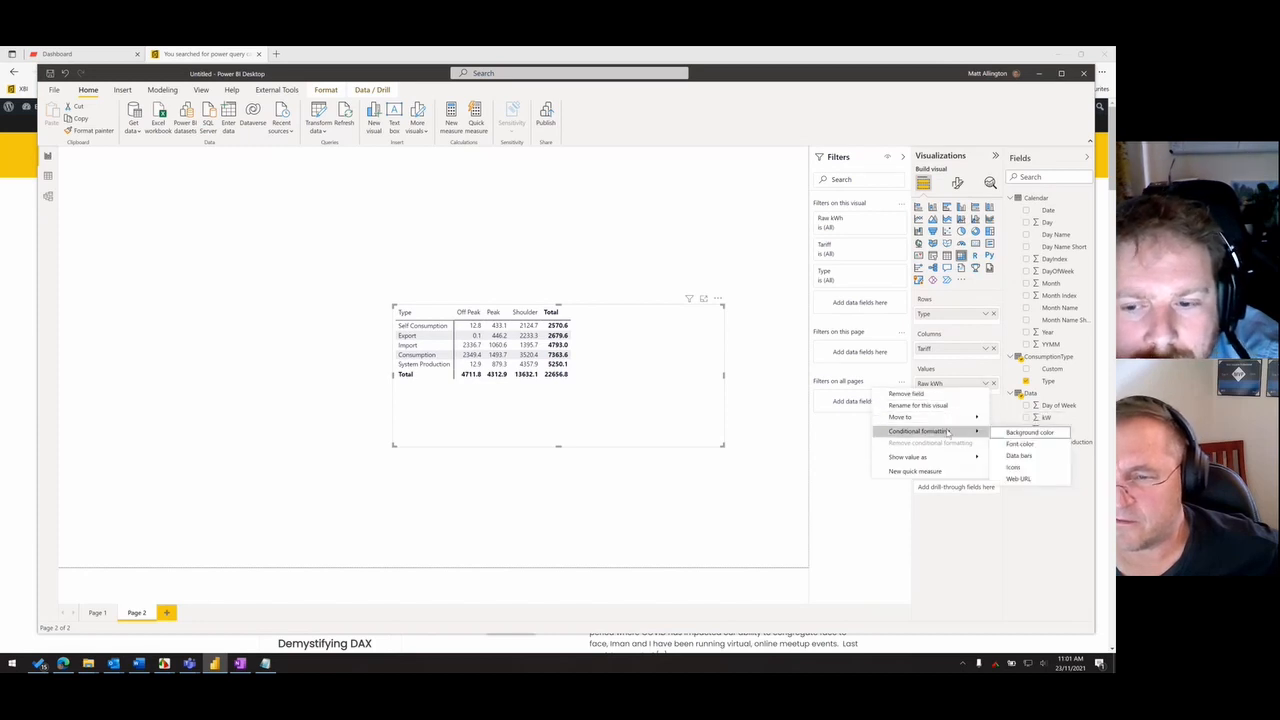
pyautogui.click(1036, 433)
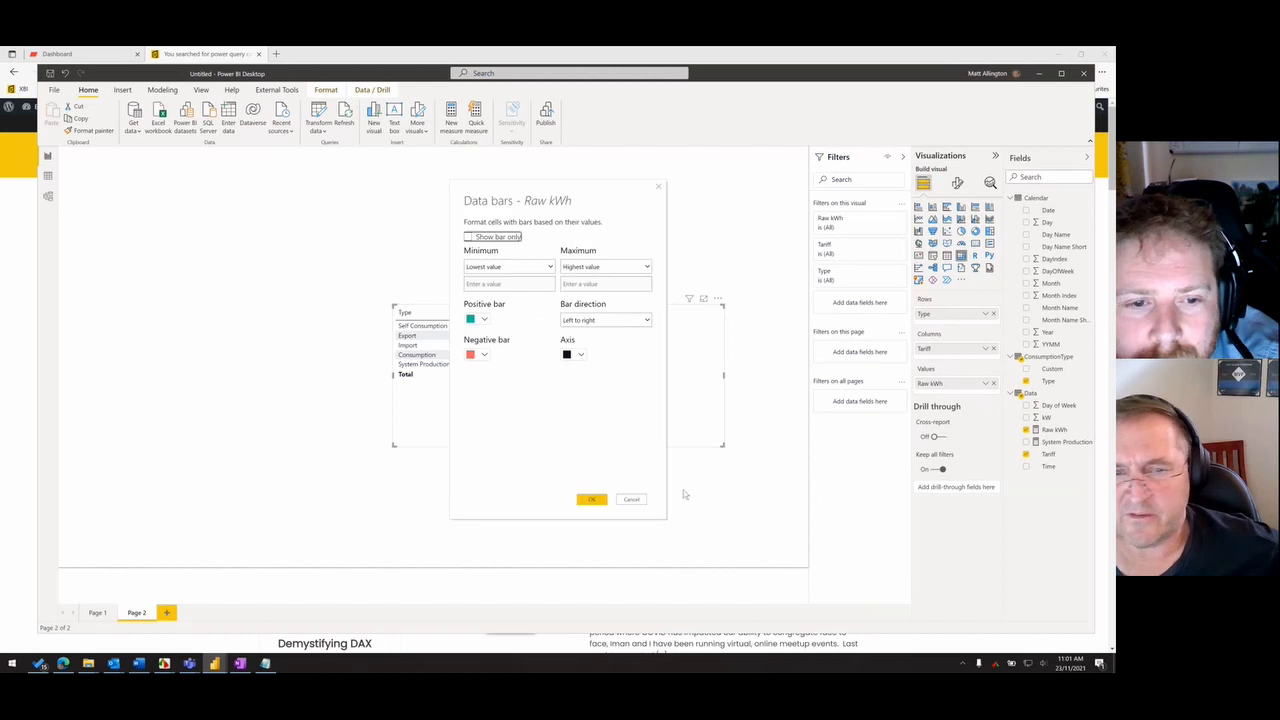
pyautogui.click(594, 501)
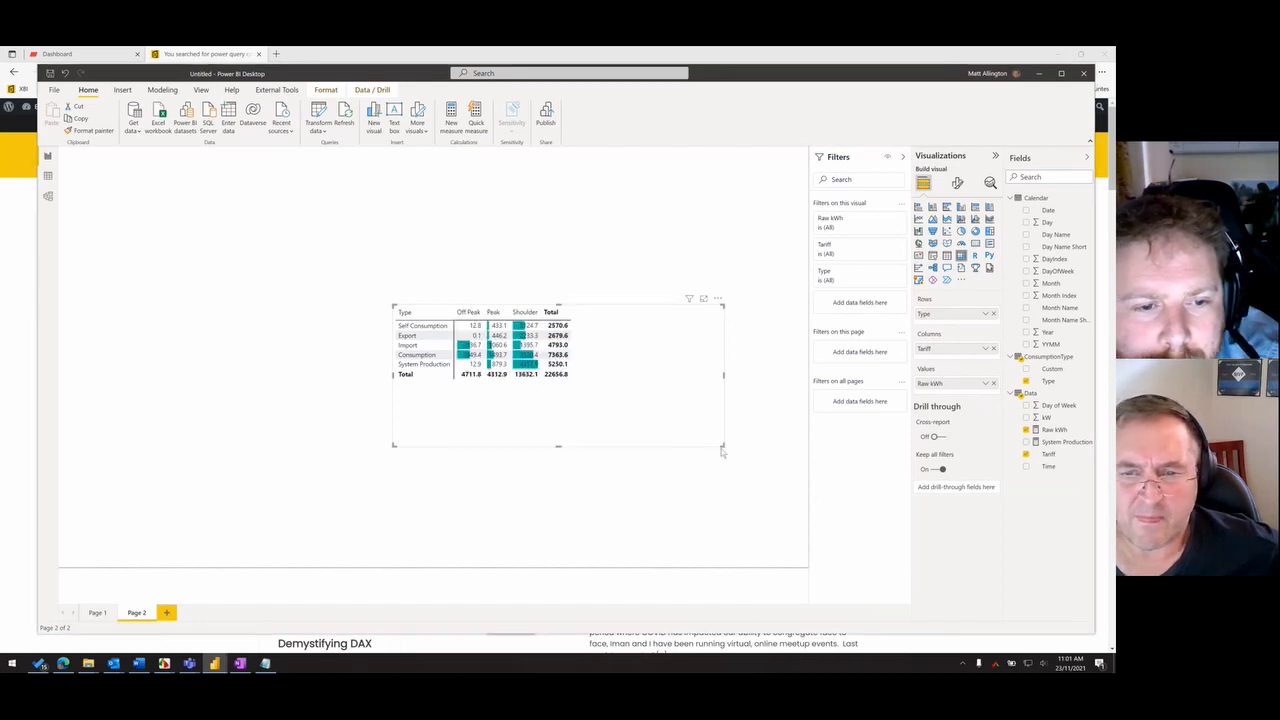
pyautogui.moveTo(722, 445); pyautogui.dragTo(770, 482)
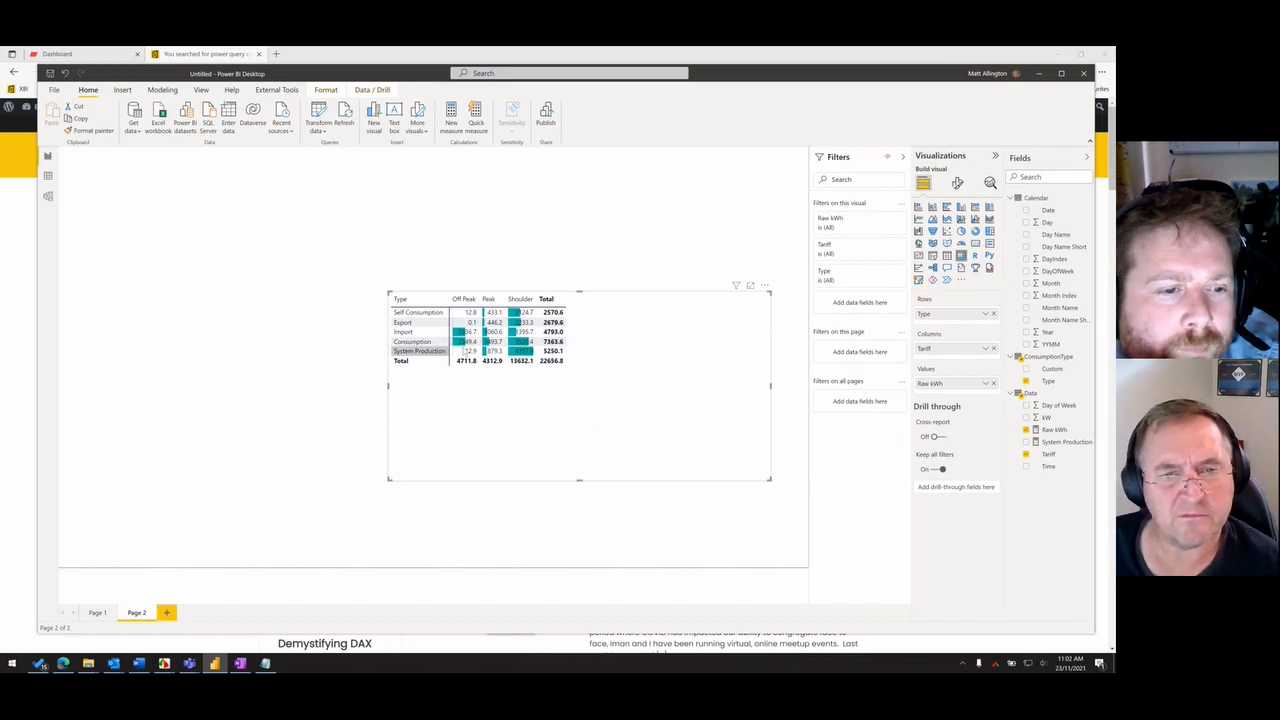
pyautogui.moveTo(391, 289); pyautogui.dragTo(365, 245)
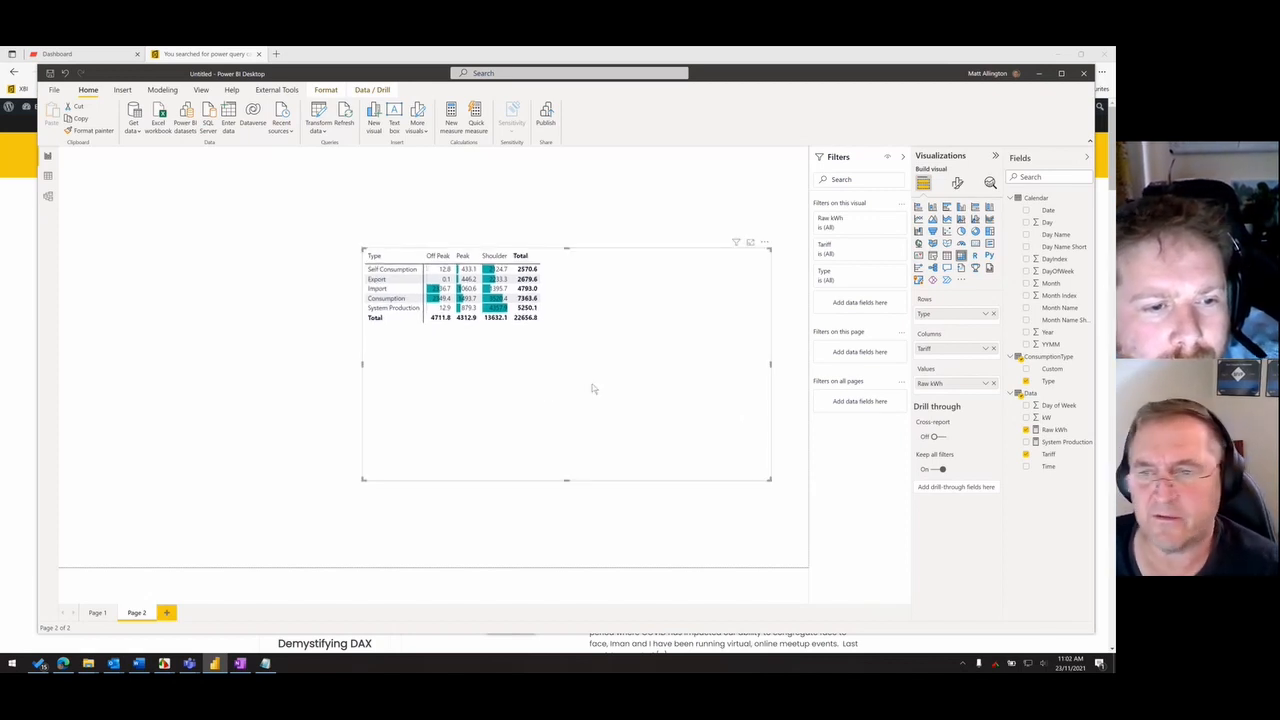
# - Look through the matrix's grid, border, general and cell element formatting options
pyautogui.click(957, 182)
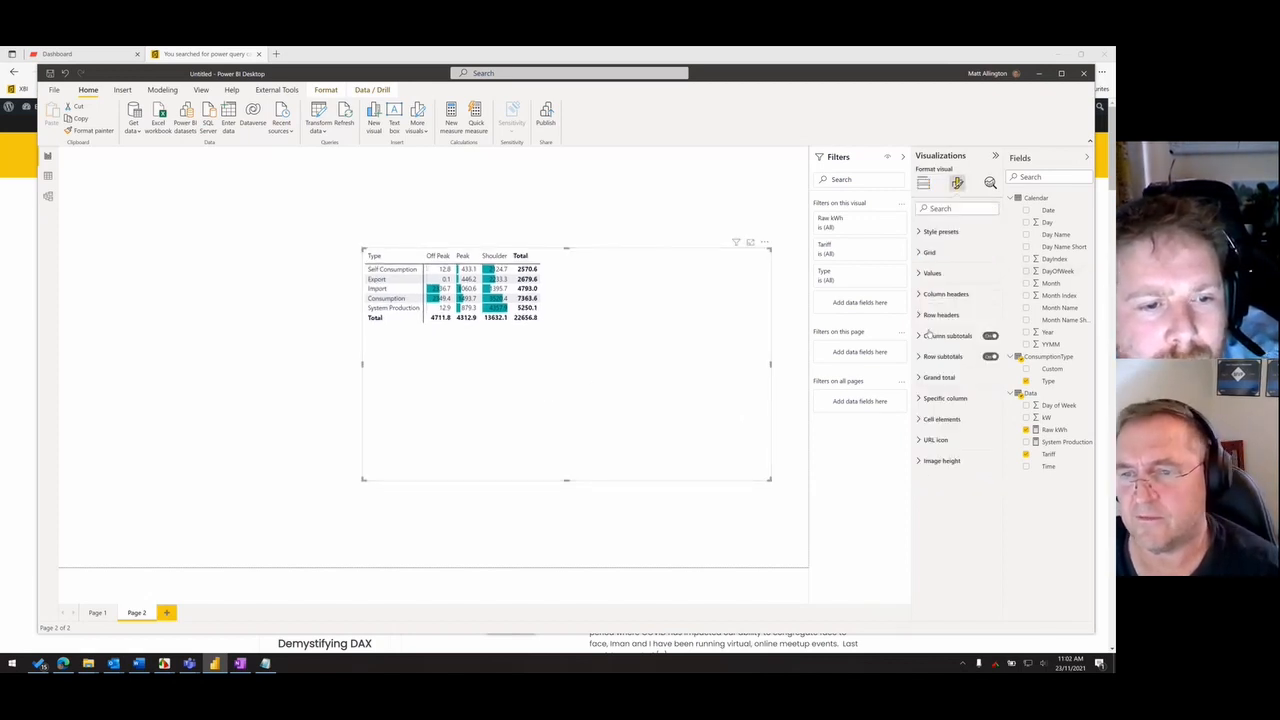
pyautogui.click(930, 272)
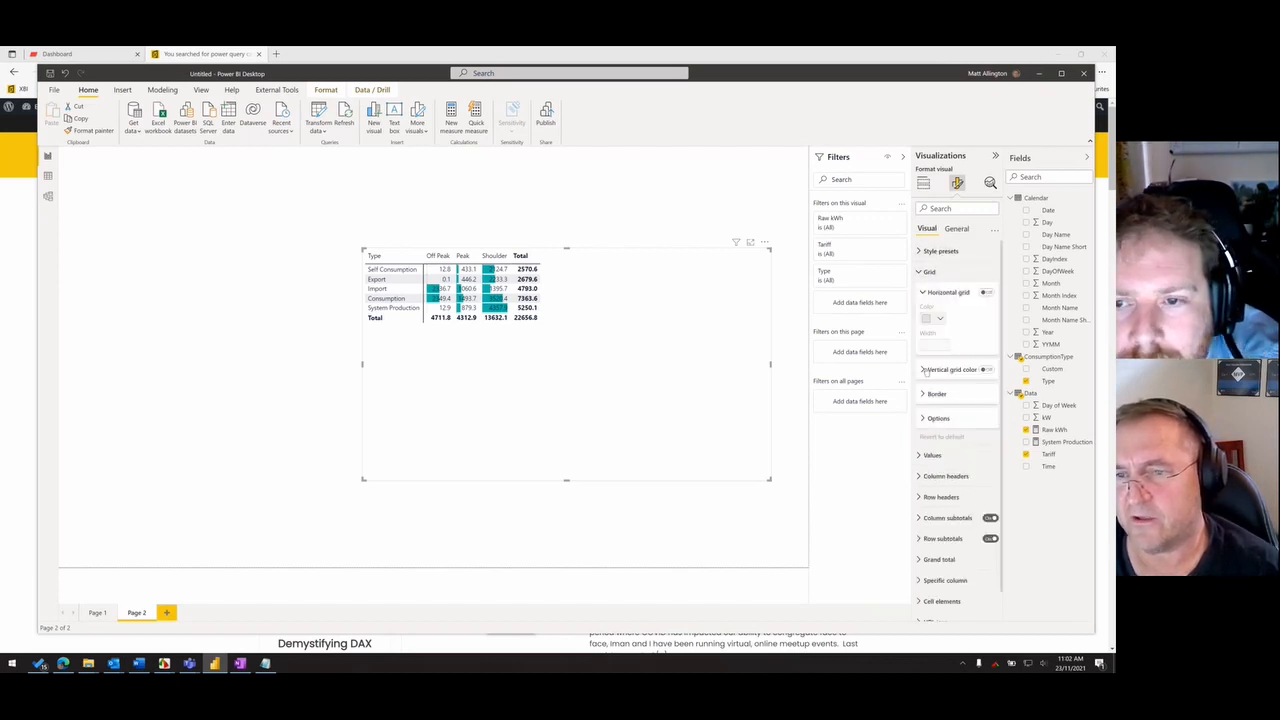
pyautogui.click(931, 420)
pyautogui.click(937, 396)
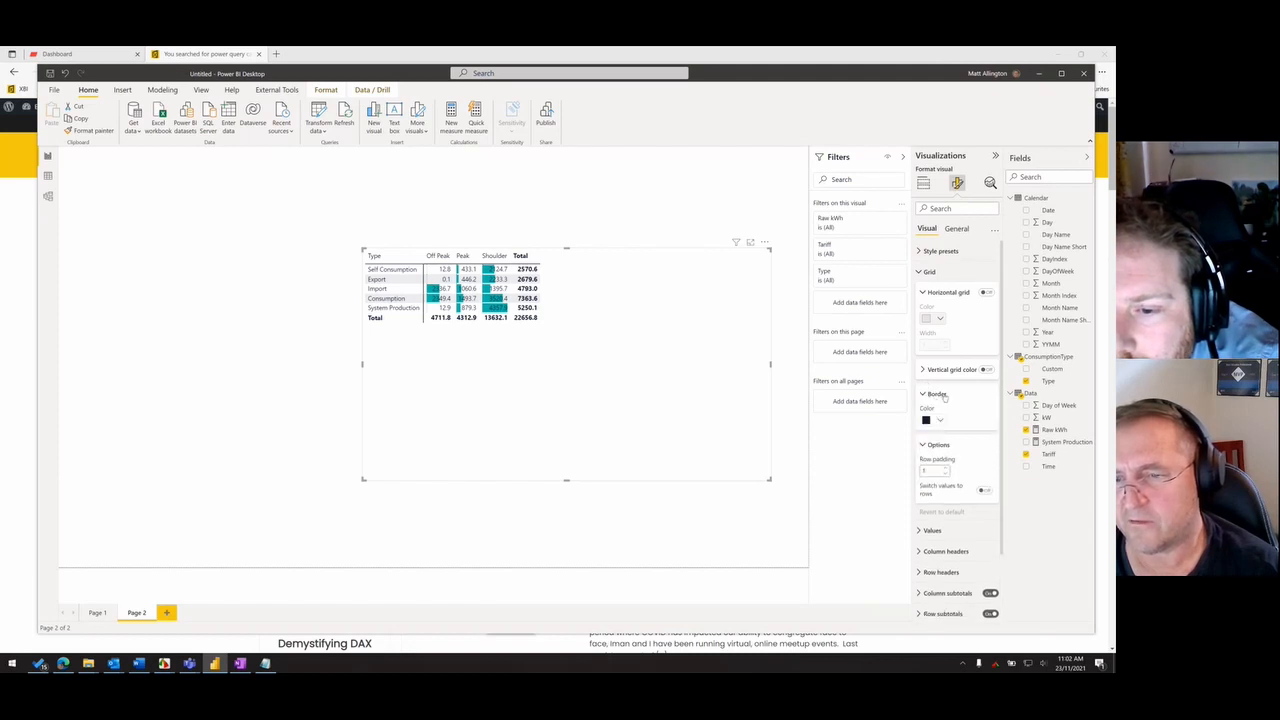
pyautogui.click(955, 229)
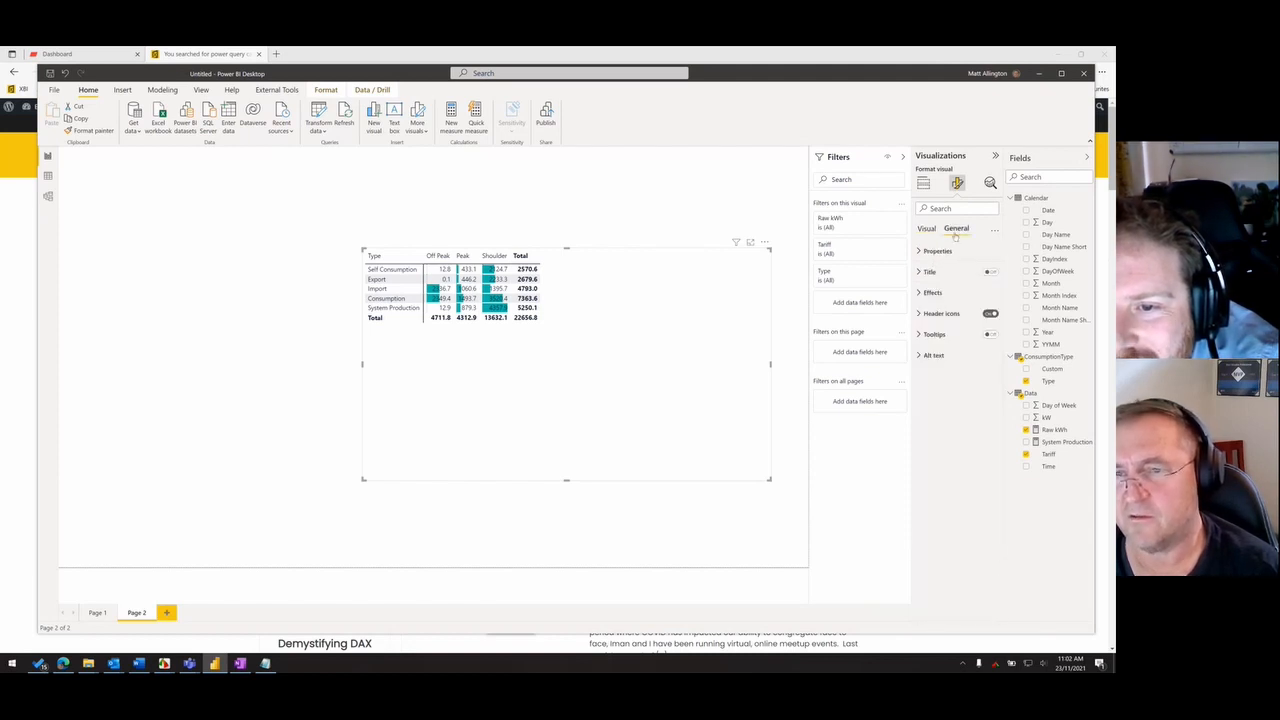
pyautogui.click(927, 229)
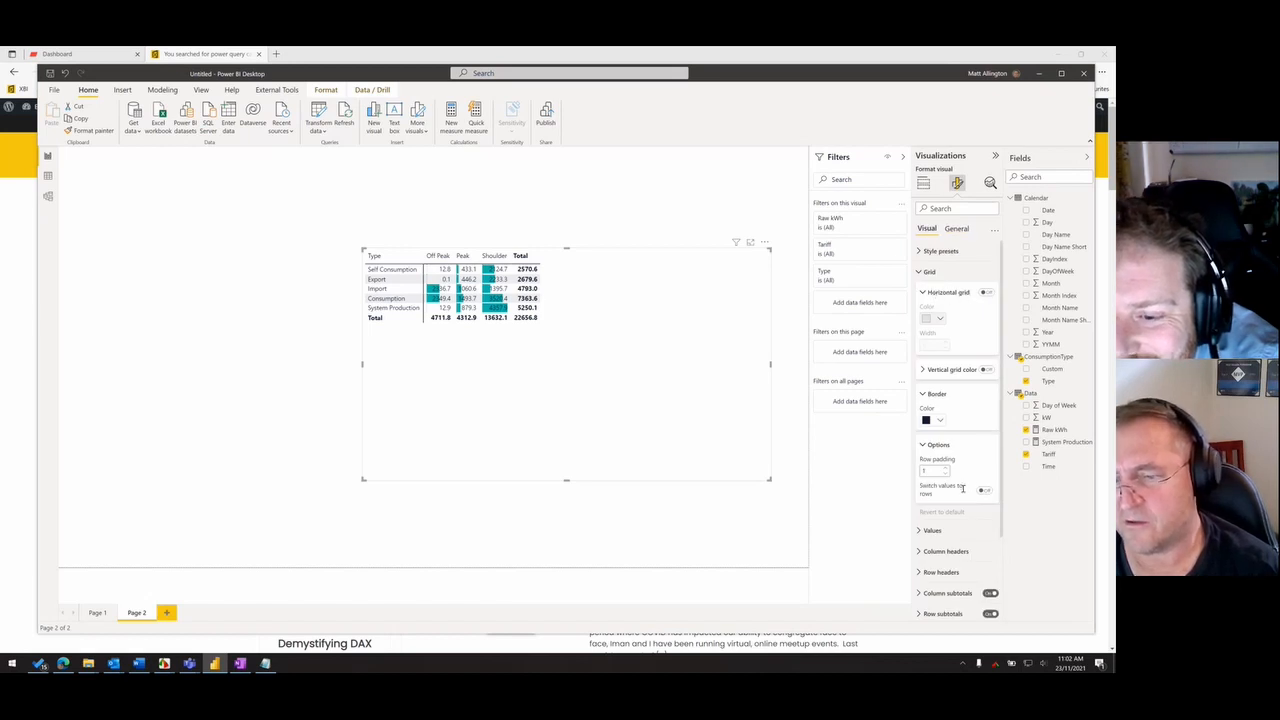
pyautogui.scroll(-2, 963, 488)
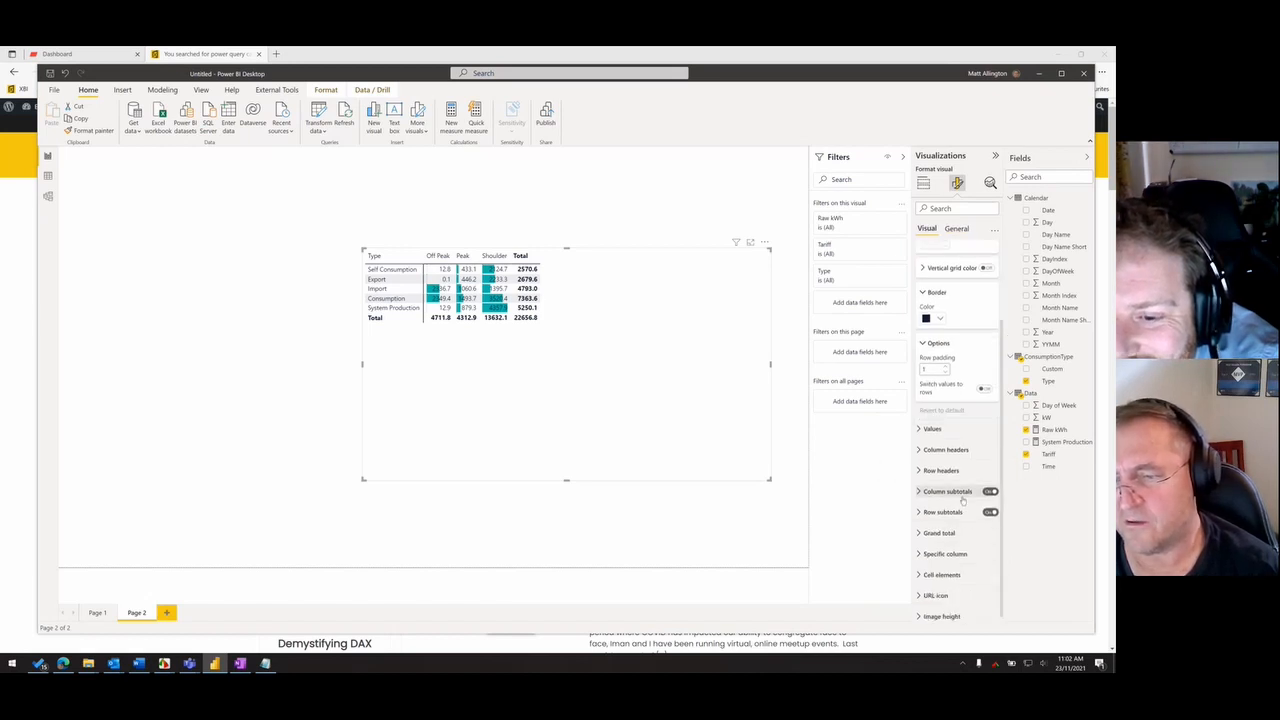
pyautogui.click(942, 569)
pyautogui.scroll(-3, 960, 540)
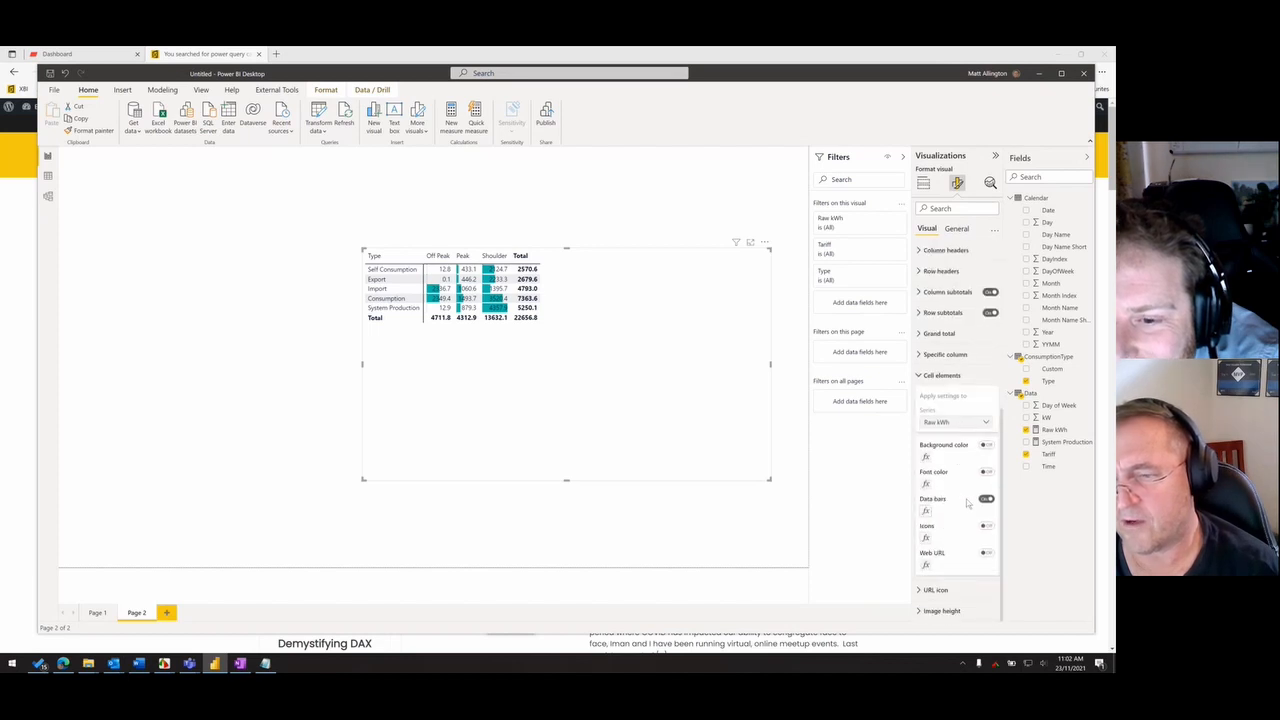
pyautogui.scroll(5, 936, 466)
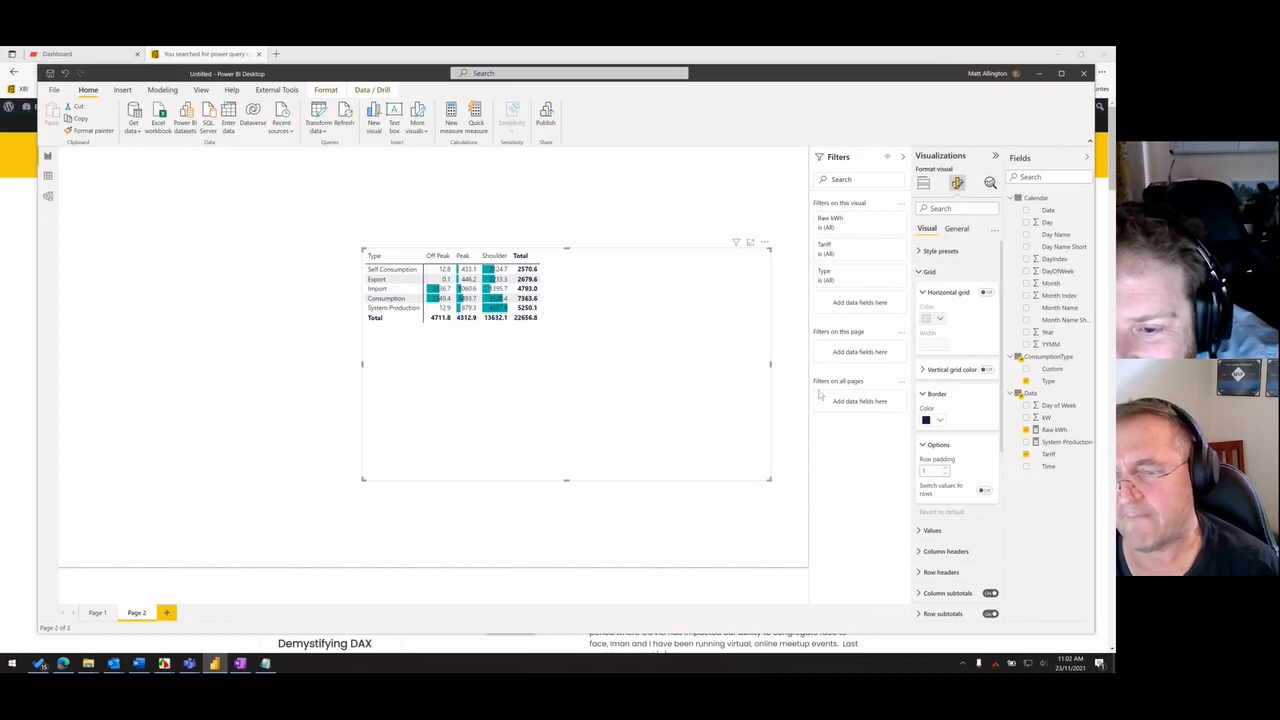
# - Reposition the matrix further left on the report page
pyautogui.moveTo(766, 416); pyautogui.dragTo(761, 410)
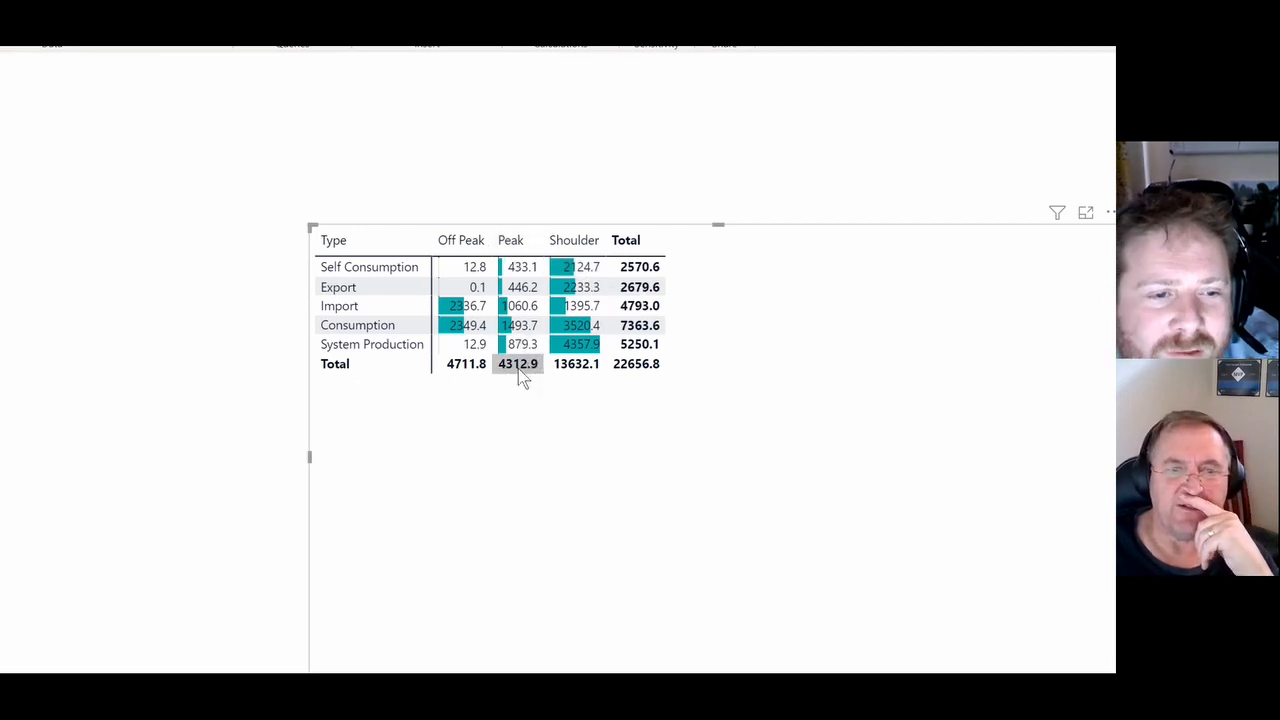
pyautogui.moveTo(498, 456); pyautogui.dragTo(452, 457)
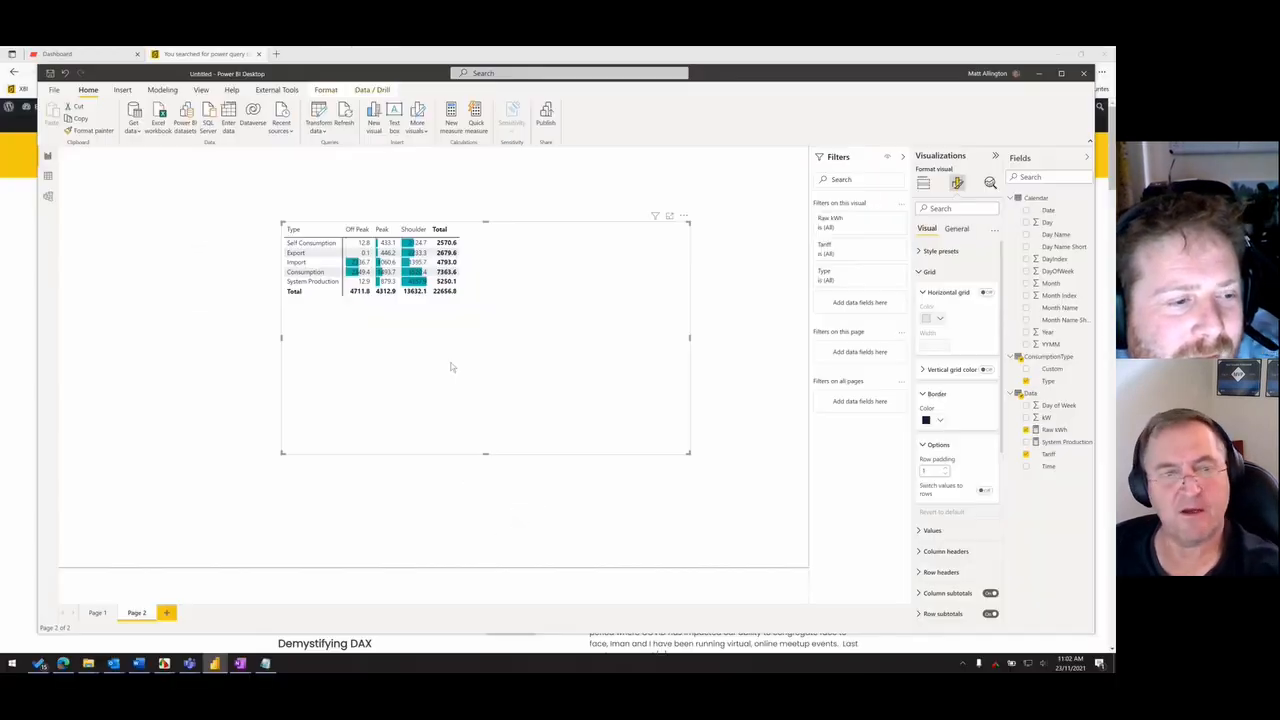
# - Filter the matrix to the Consumption type only, trying Self Consumption first, and reposition it on the page
pyautogui.moveTo(536, 480); pyautogui.dragTo(552, 498)
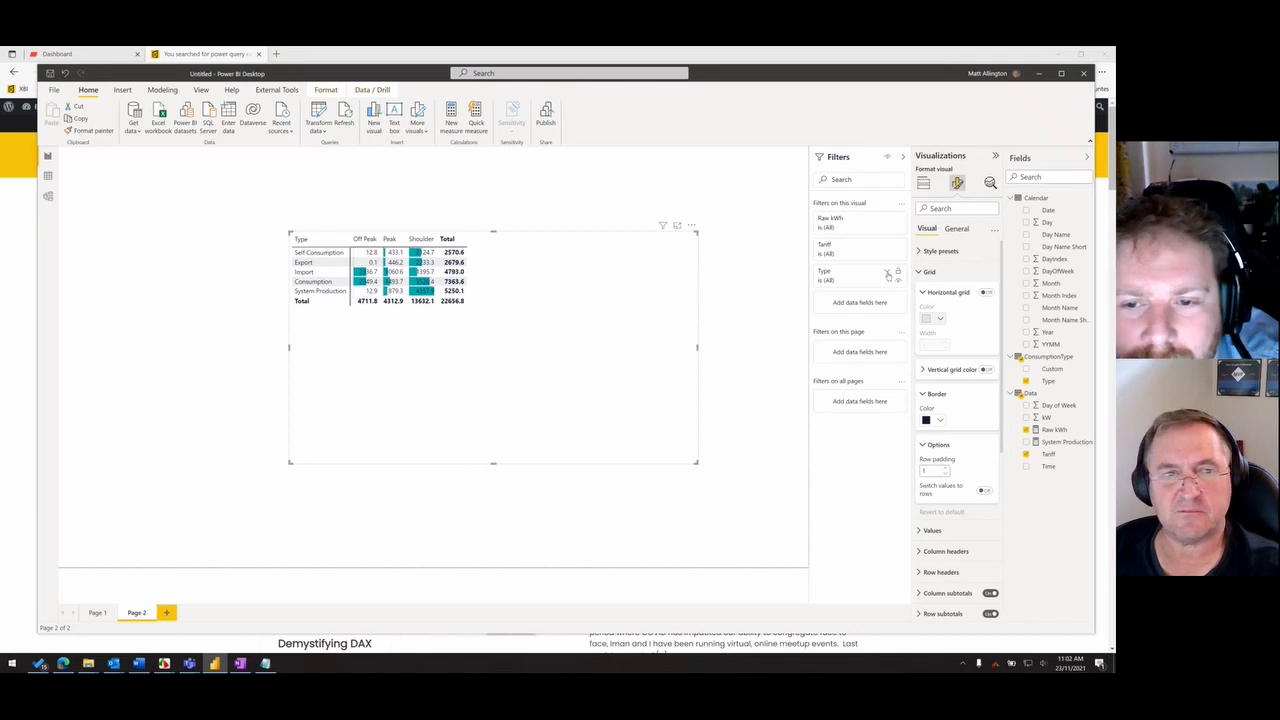
pyautogui.click(845, 280)
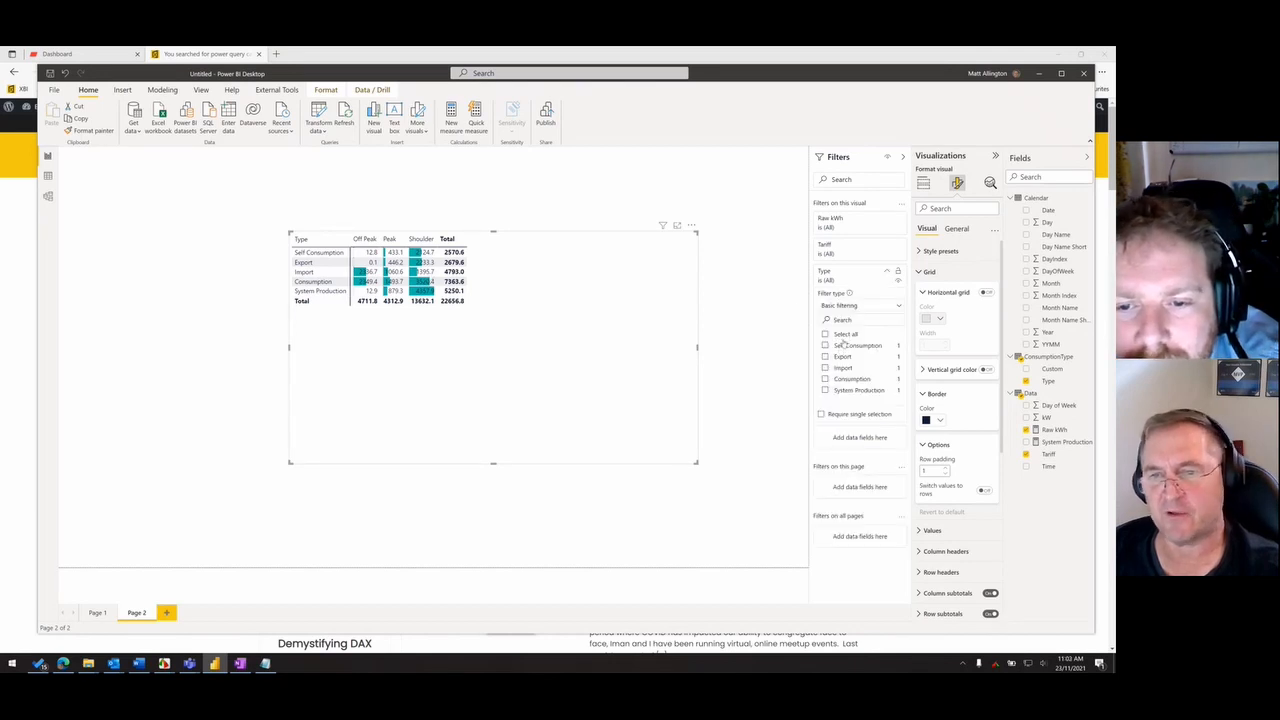
pyautogui.click(826, 345)
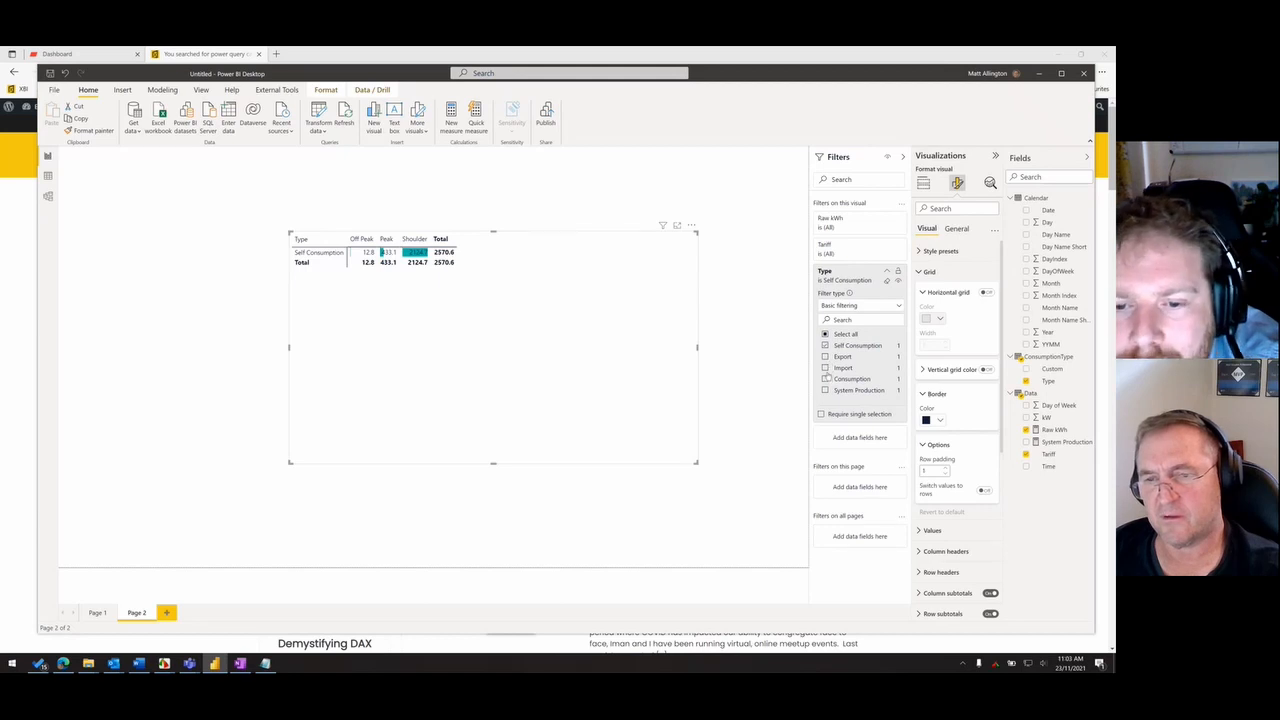
pyautogui.click(825, 346)
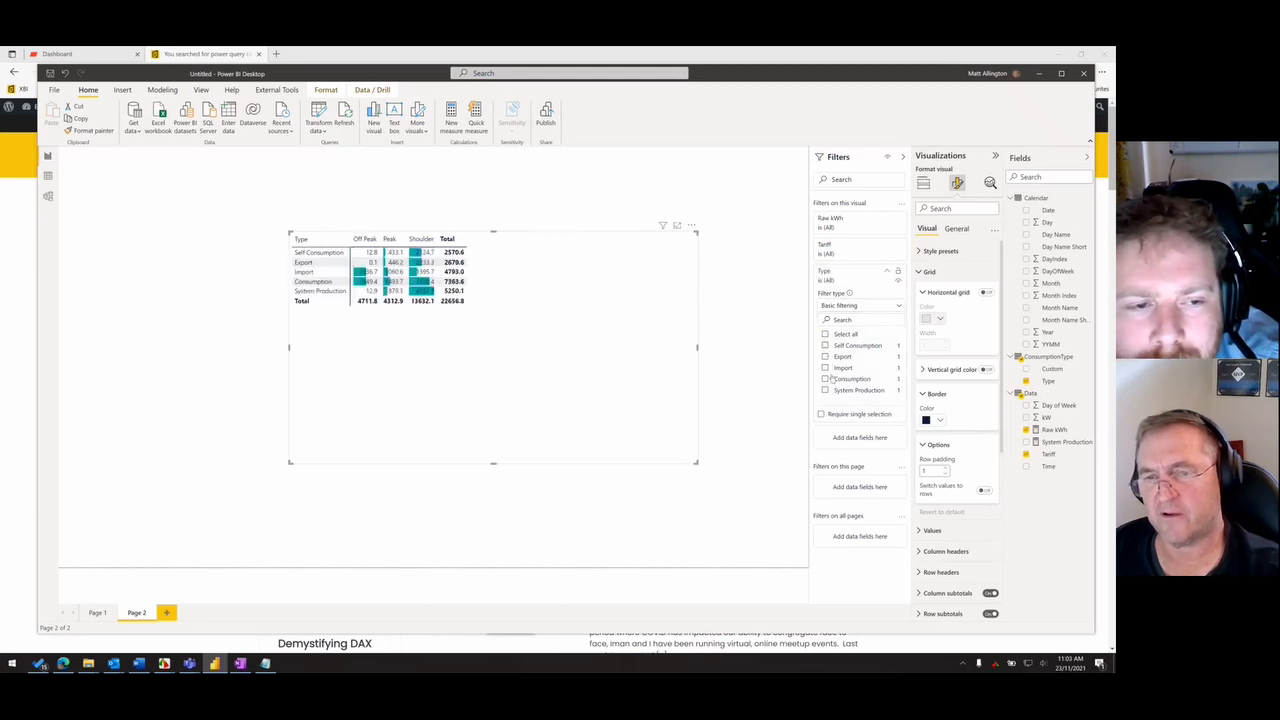
pyautogui.click(825, 379)
pyautogui.moveTo(431, 288); pyautogui.dragTo(471, 323)
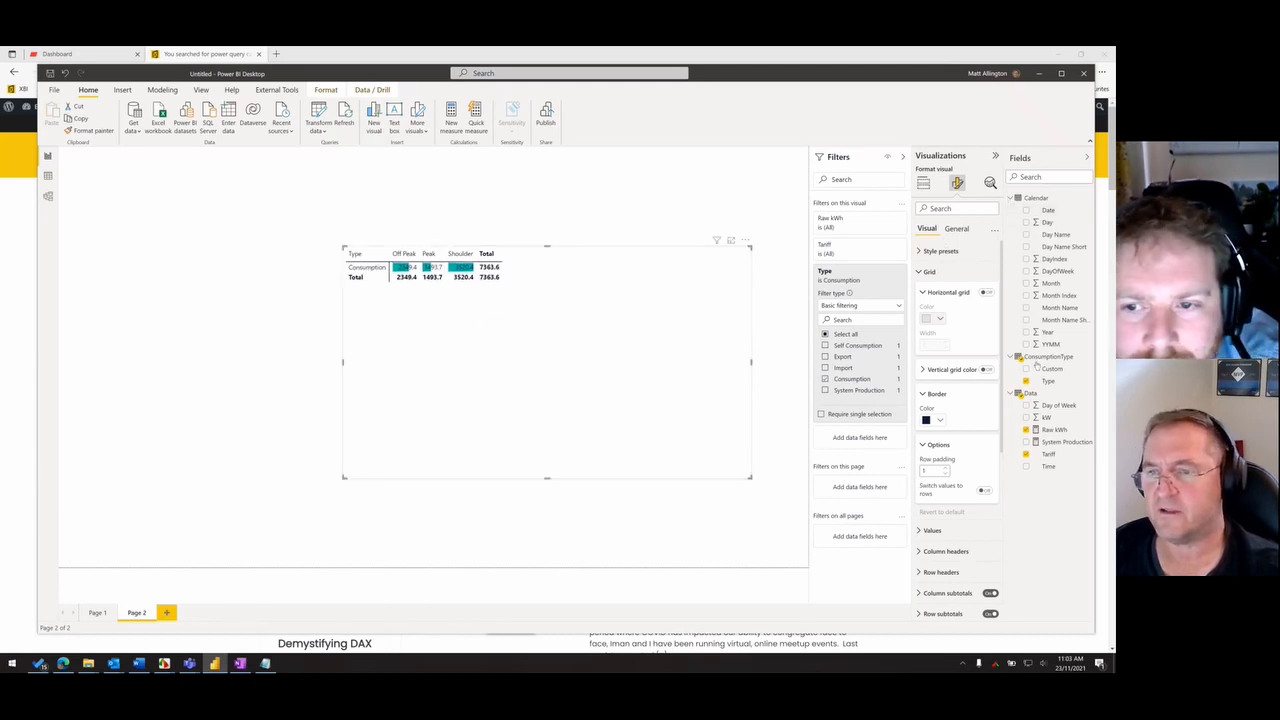
# - Try the matrix as a column chart, settle on a pie chart of Raw kWh by Tariff, and resize it
pyautogui.click(924, 185)
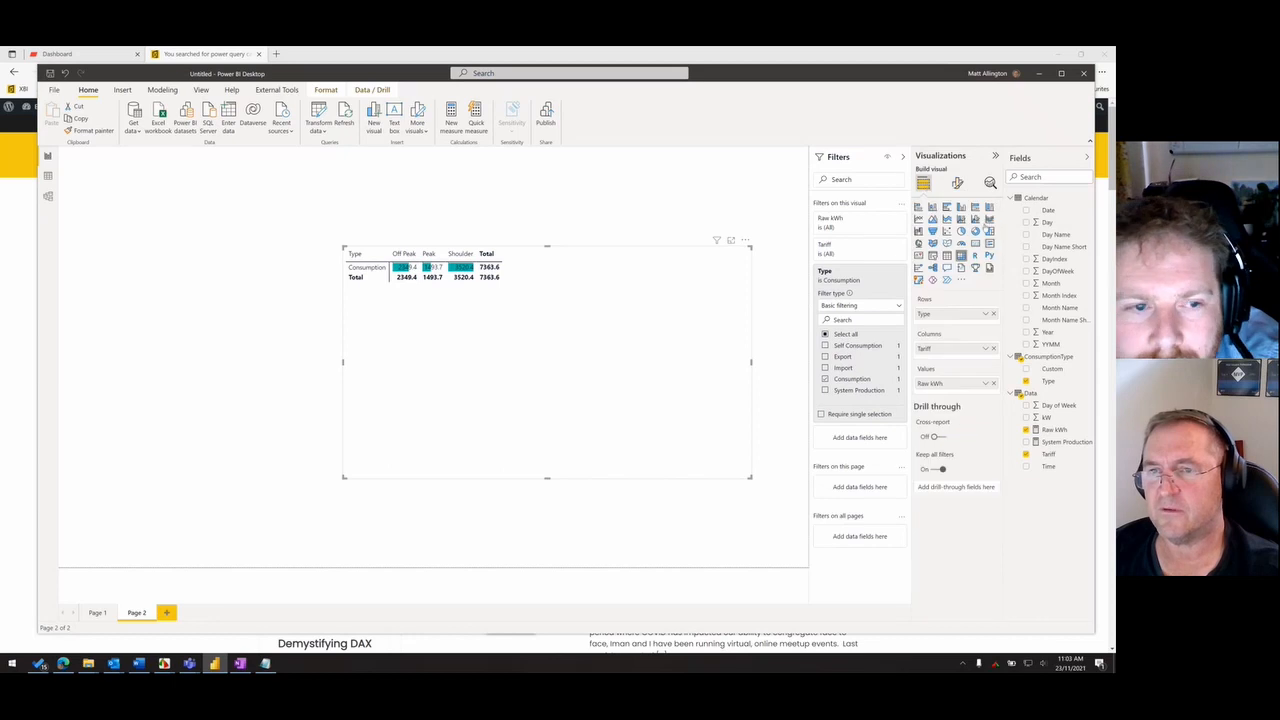
pyautogui.click(933, 207)
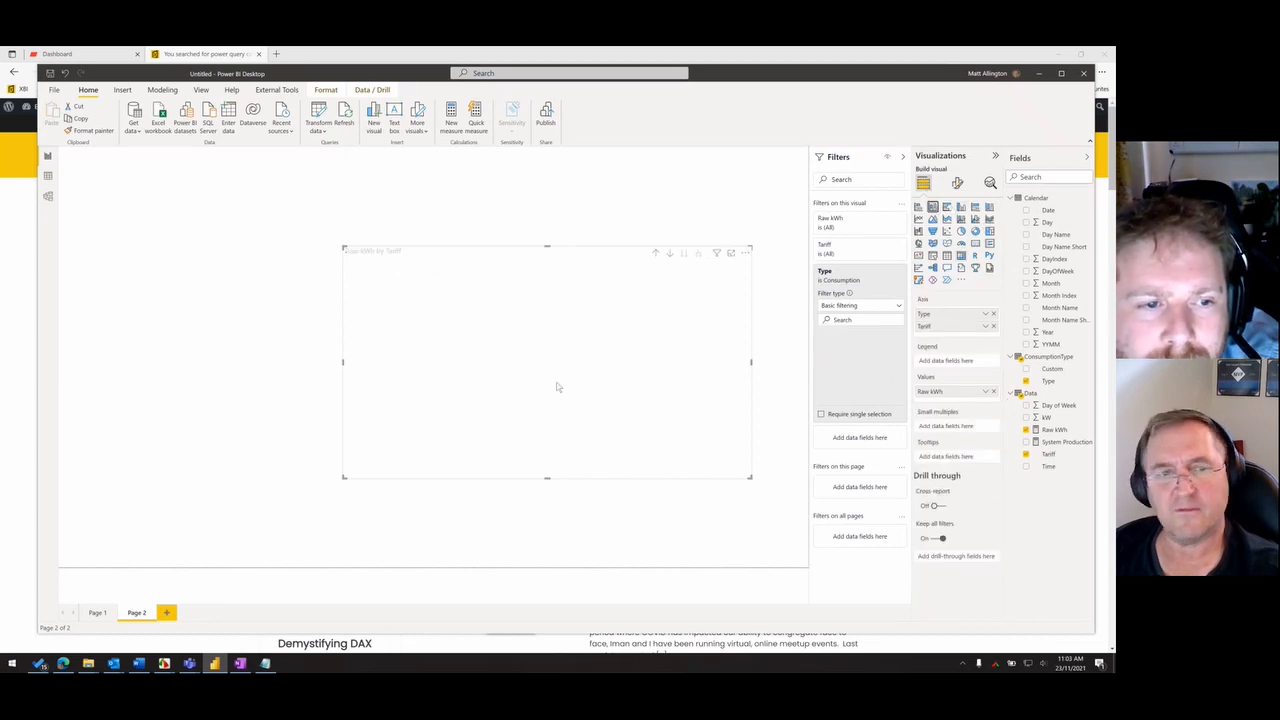
pyautogui.moveTo(751, 478)
pyautogui.mouseDown()
pyautogui.moveTo(766, 489)
pyautogui.moveTo(757, 474)
pyautogui.mouseUp()
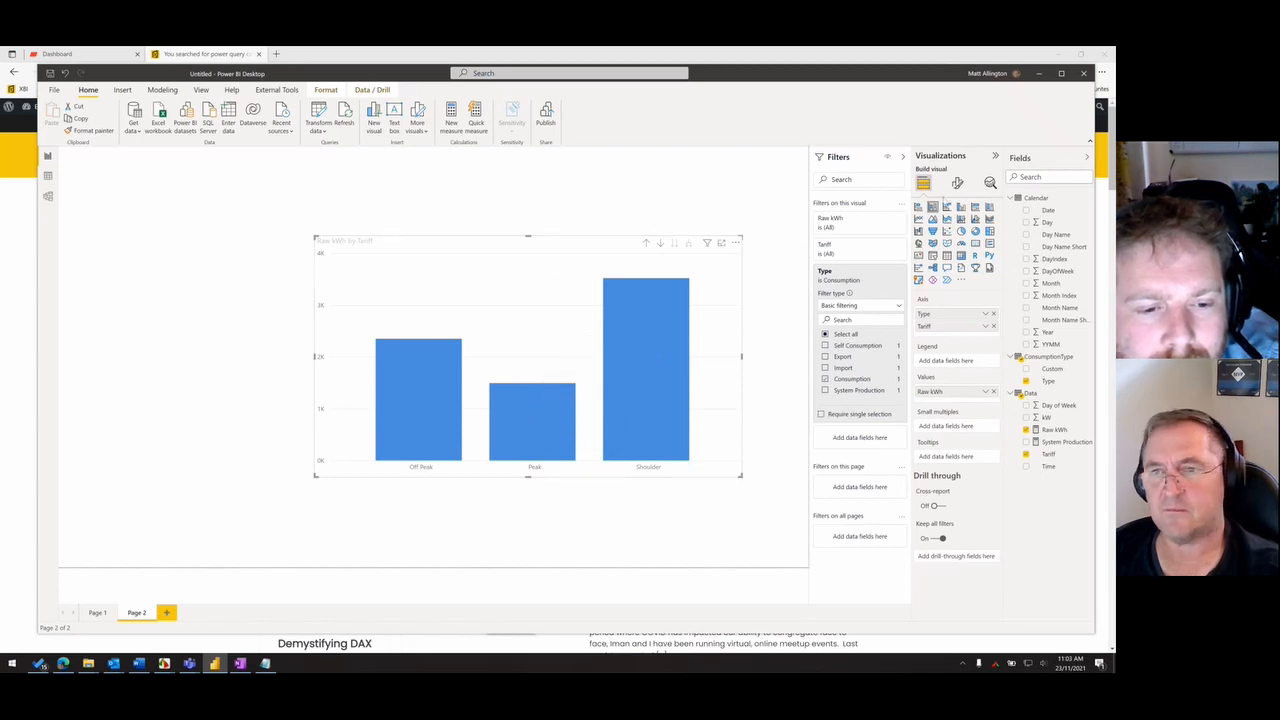
pyautogui.click(961, 231)
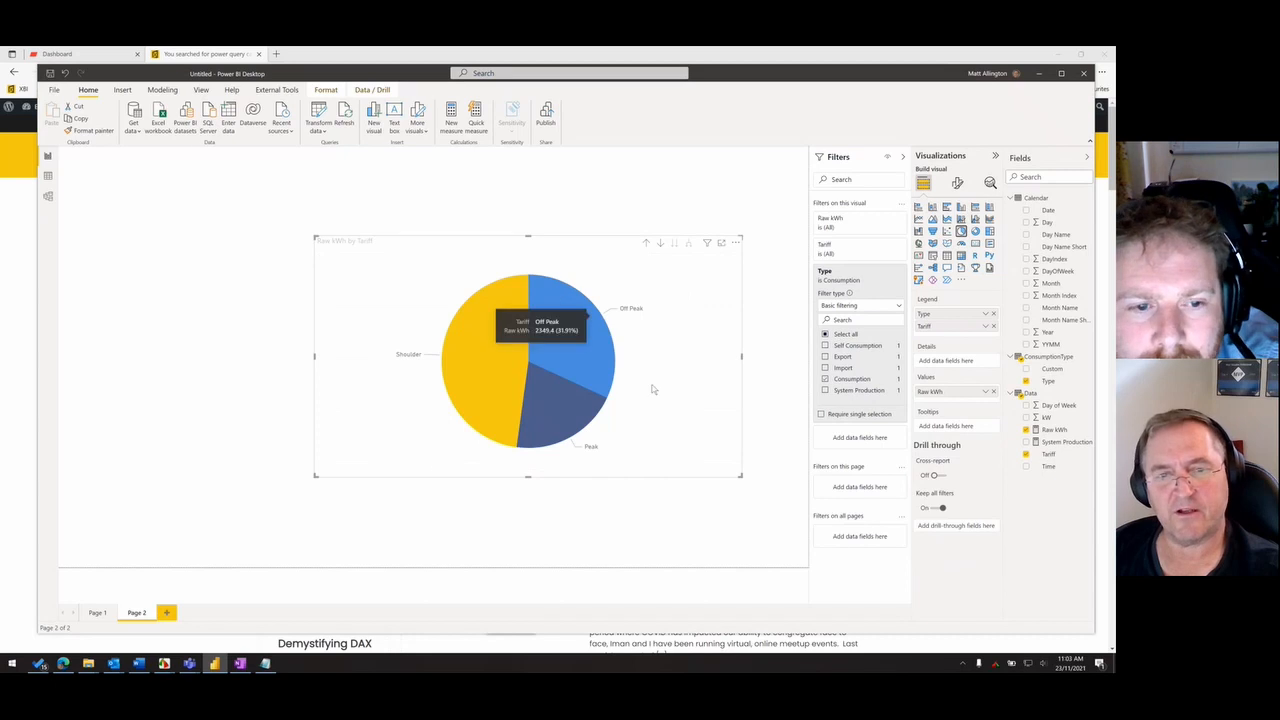
pyautogui.moveTo(578, 324)
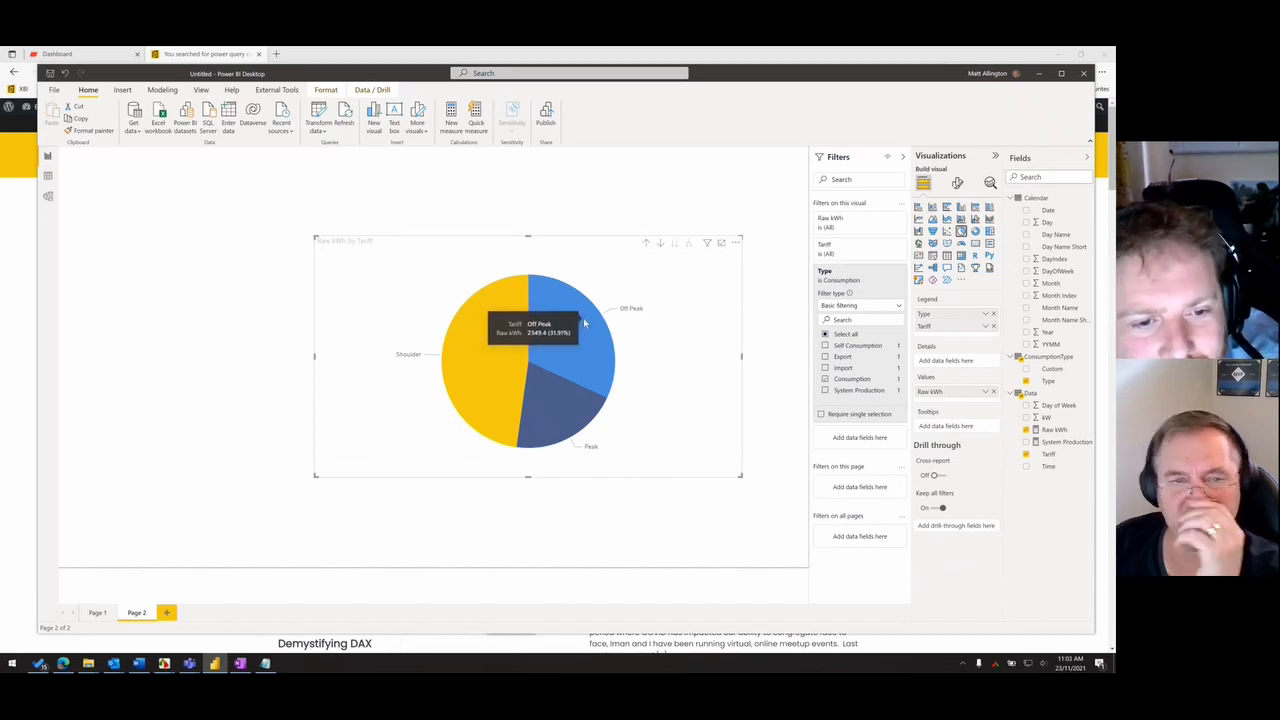
pyautogui.moveTo(553, 404)
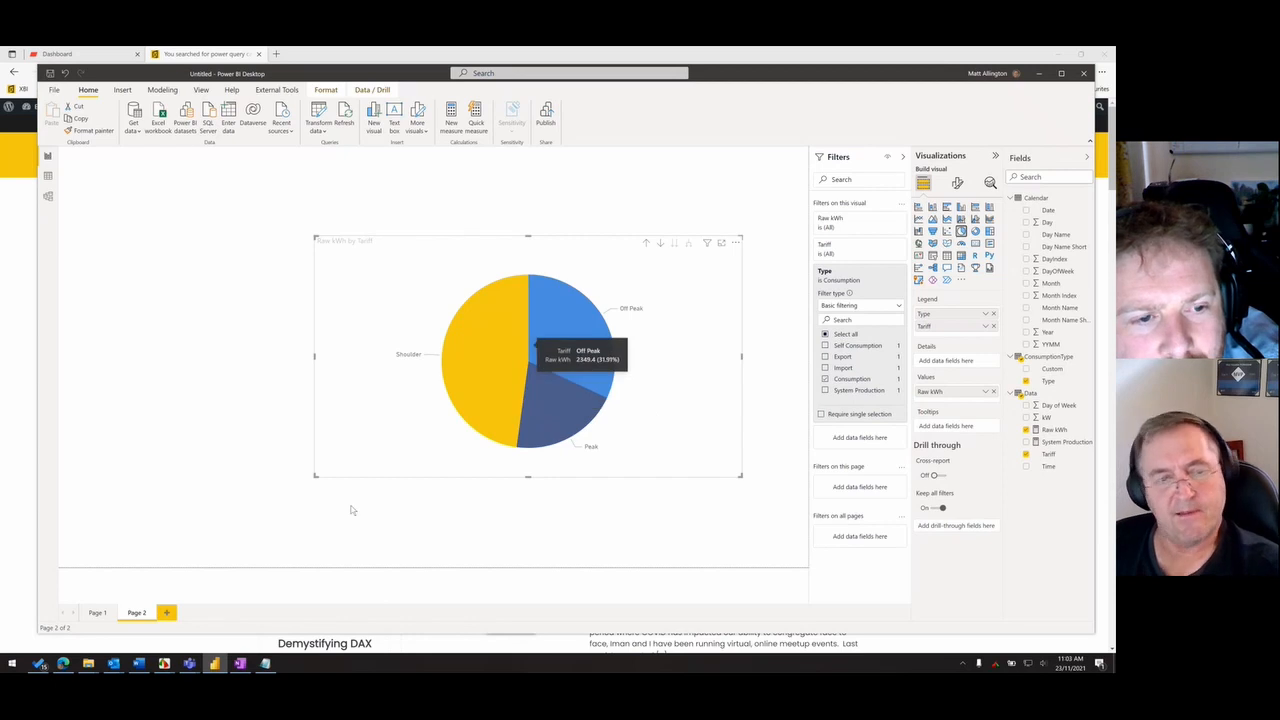
pyautogui.moveTo(318, 482); pyautogui.dragTo(385, 497)
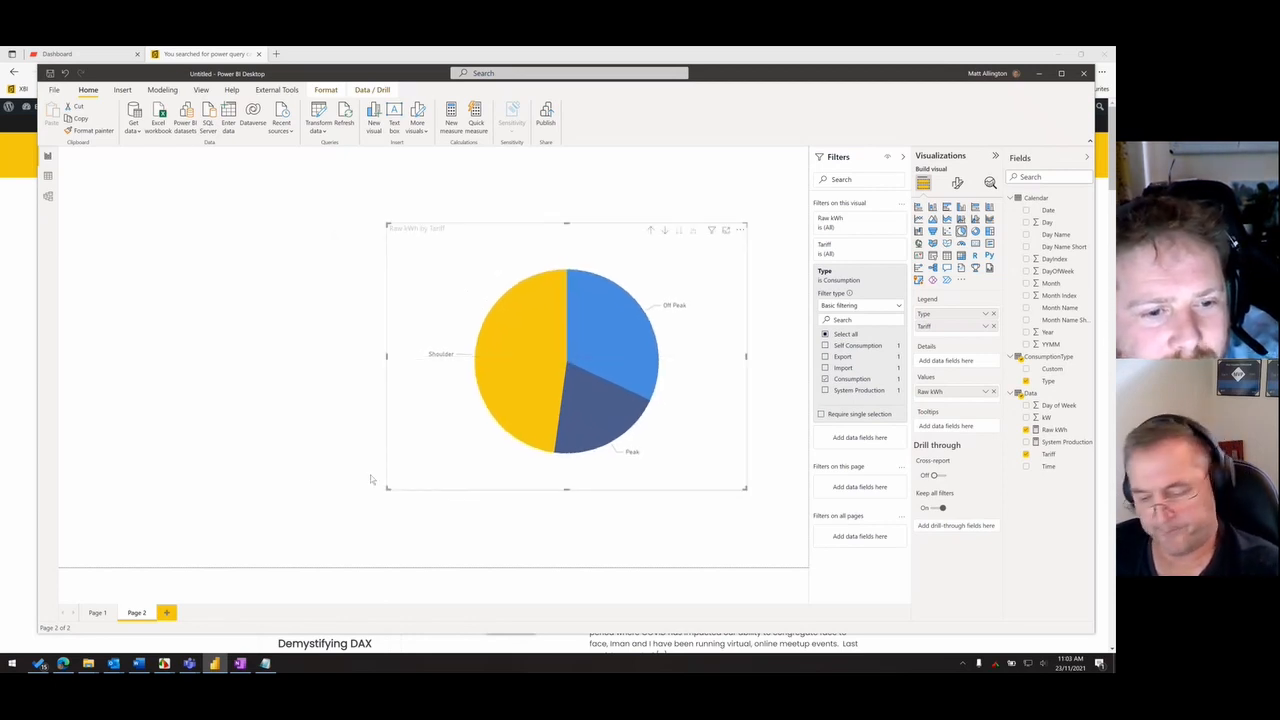
# - Copy the pie chart to Page 1, shrink it and fit it between the Type and Date slicers, moving the Type slicer up
pyautogui.click(97, 612)
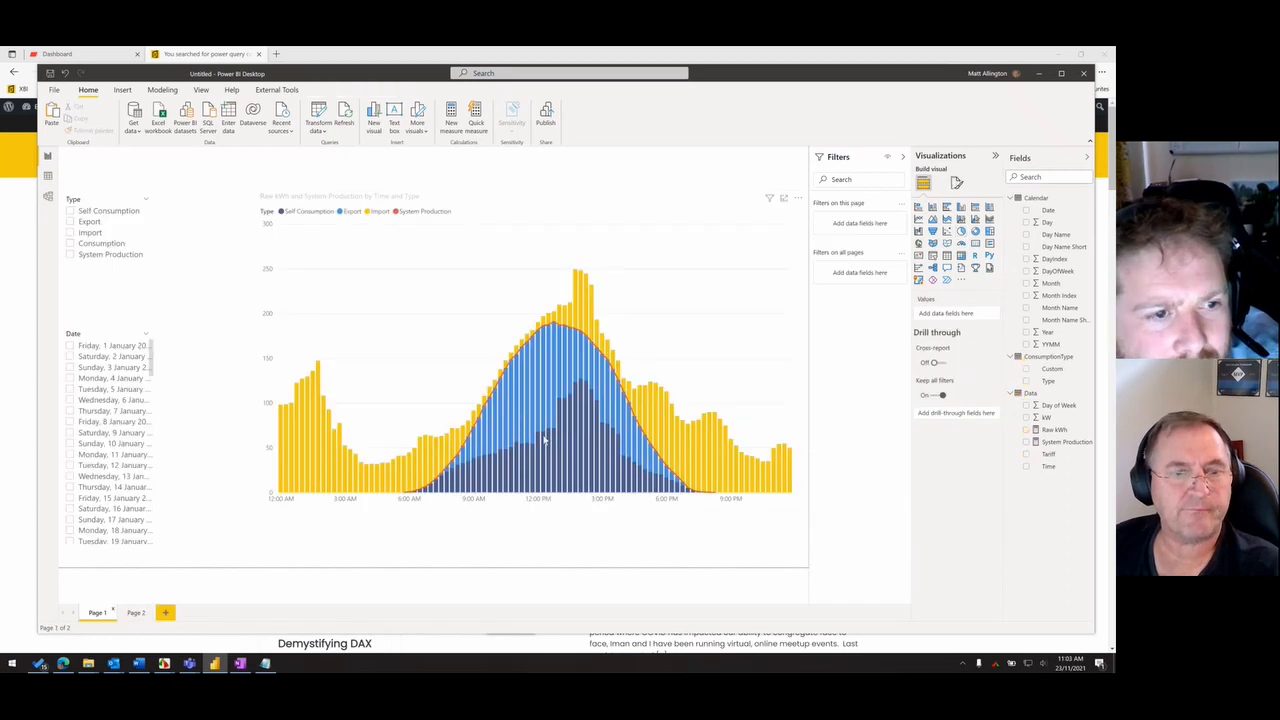
pyautogui.hotkey('ctrl', 'v')
pyautogui.moveTo(746, 490); pyautogui.dragTo(486, 299)
pyautogui.moveTo(406, 297); pyautogui.dragTo(176, 306)
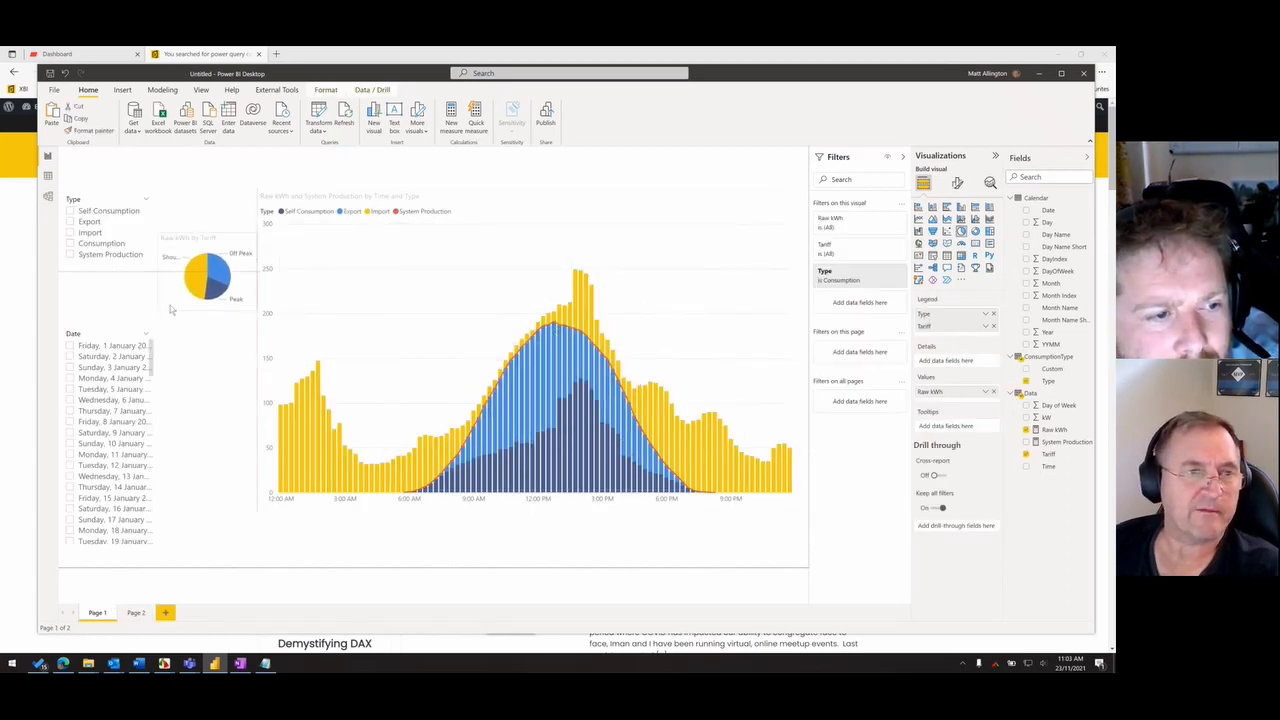
pyautogui.moveTo(98, 256); pyautogui.dragTo(98, 211)
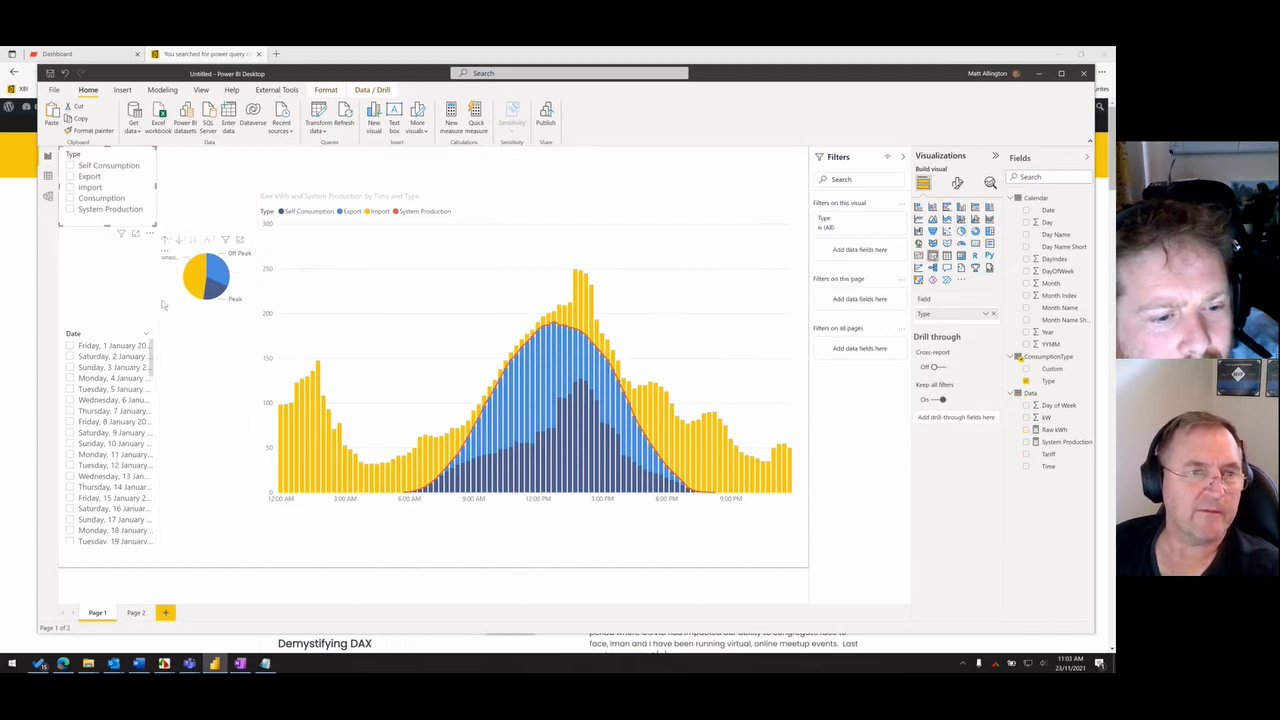
pyautogui.moveTo(179, 307); pyautogui.dragTo(82, 313)
# - Test how the pie chart's Peak slice cross-highlights the Raw kWh and System Production chart, clearing the selection again
pyautogui.click(117, 297)
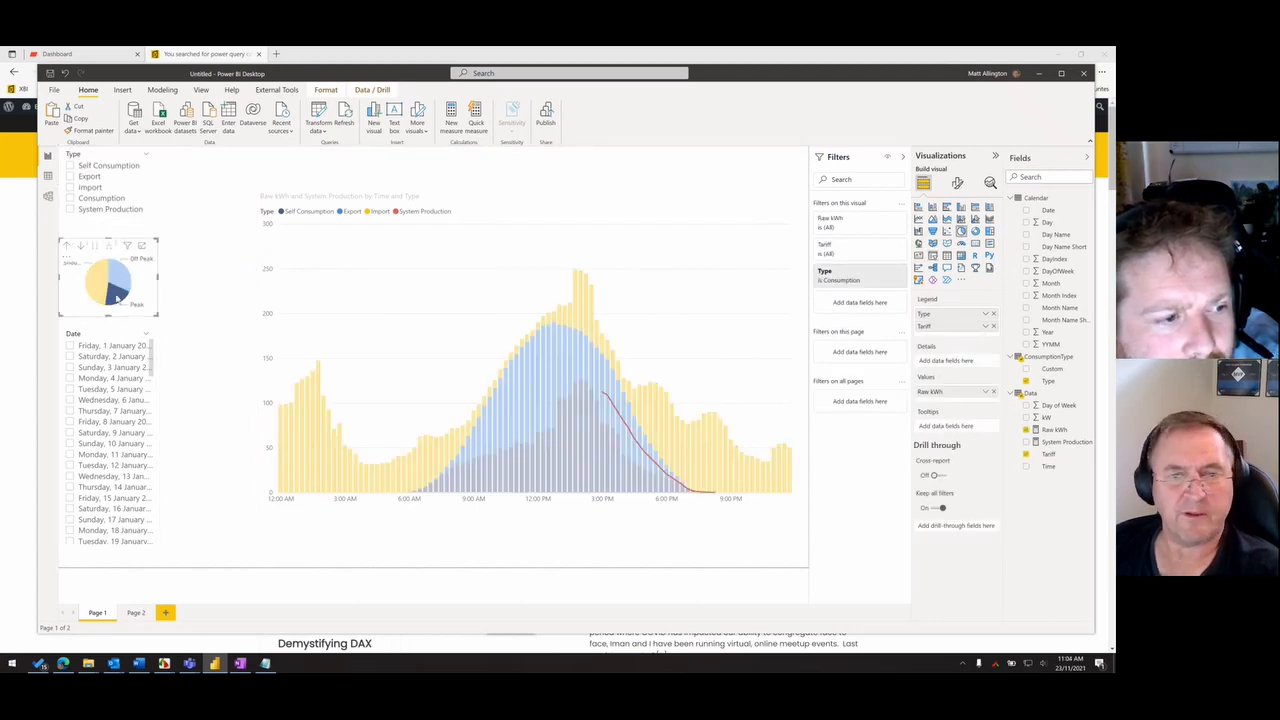
pyautogui.click(125, 304)
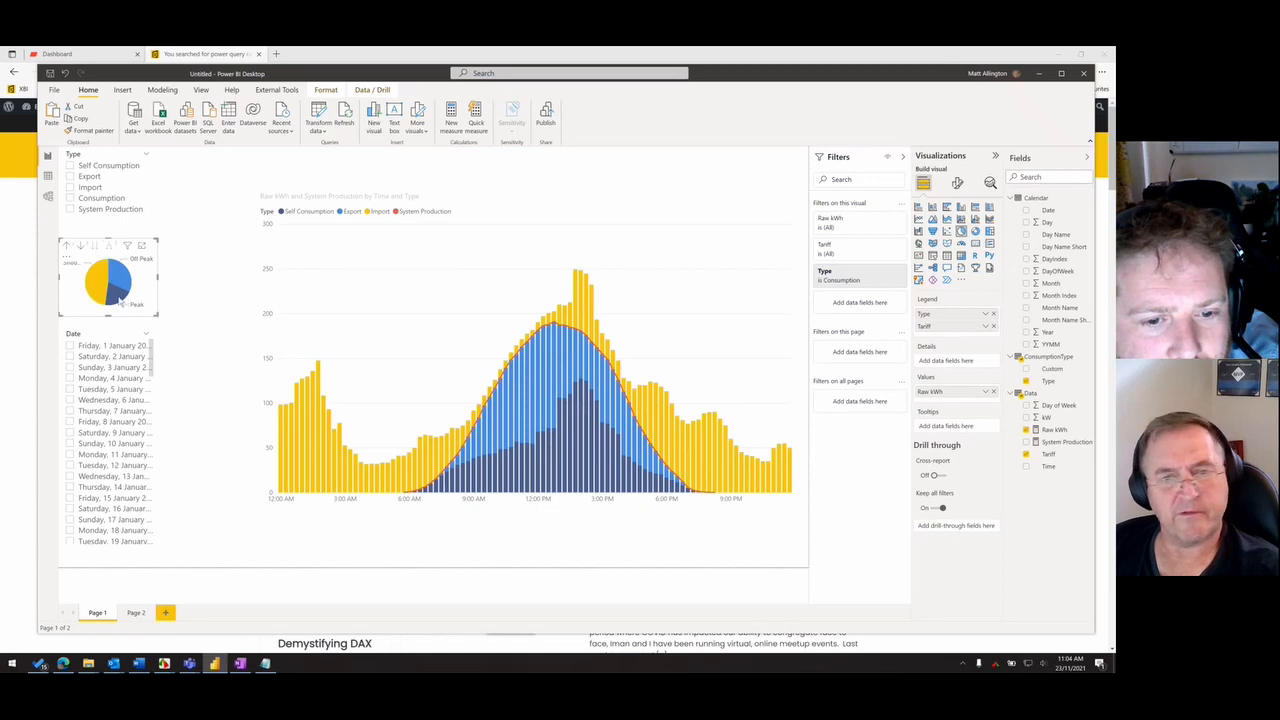
pyautogui.click(120, 300)
pyautogui.click(120, 300)
# - Edit the visual interactions so the pie chart filters the Raw kWh and System Production chart
pyautogui.click(512, 208)
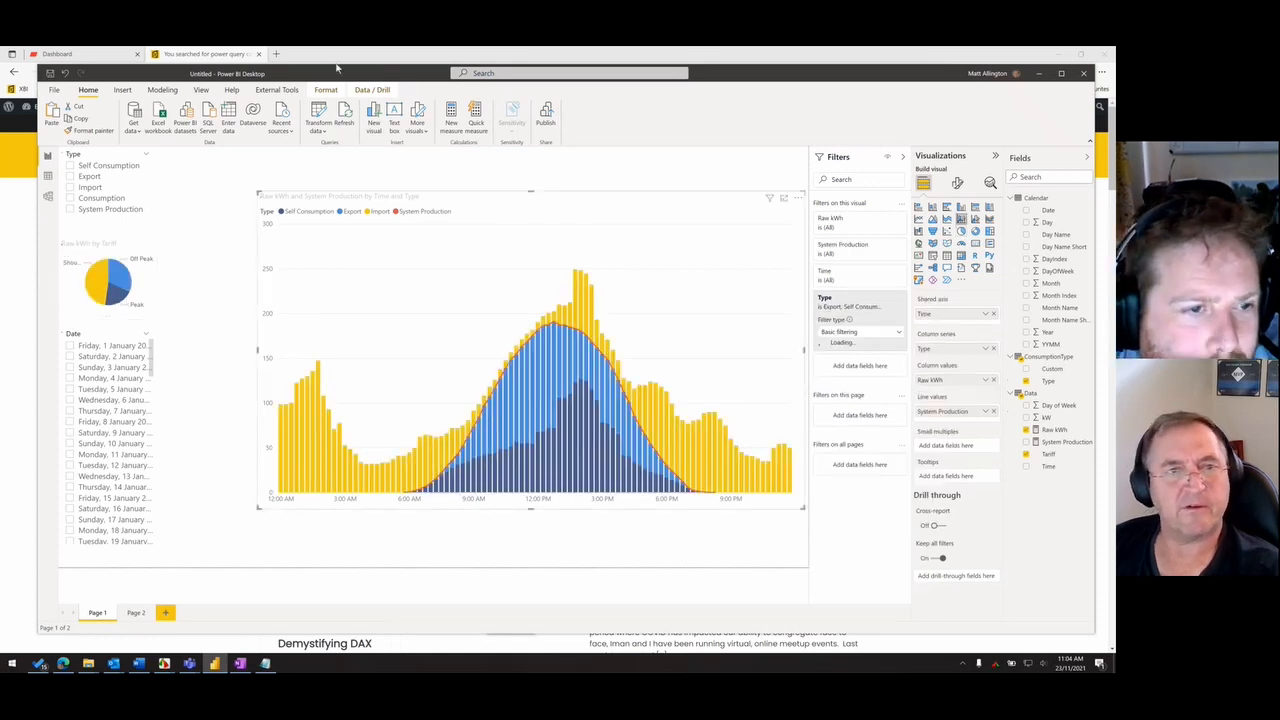
pyautogui.click(326, 89)
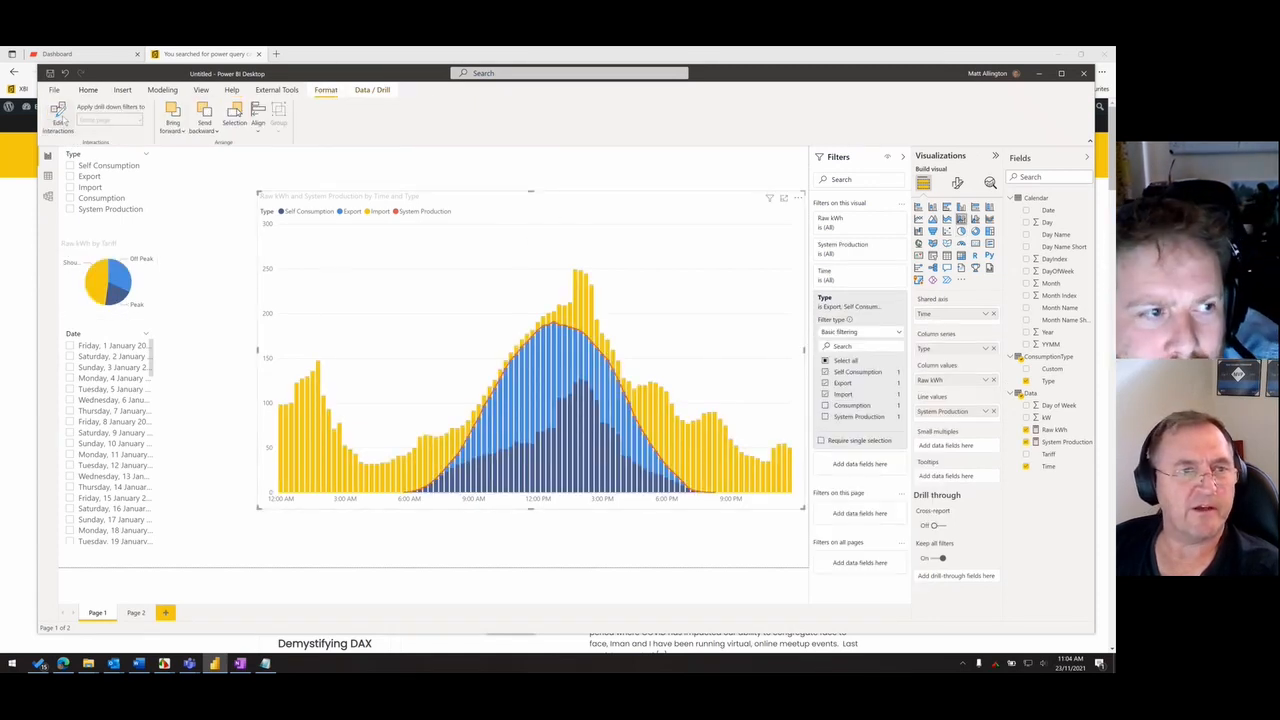
pyautogui.click(58, 118)
pyautogui.click(84, 303)
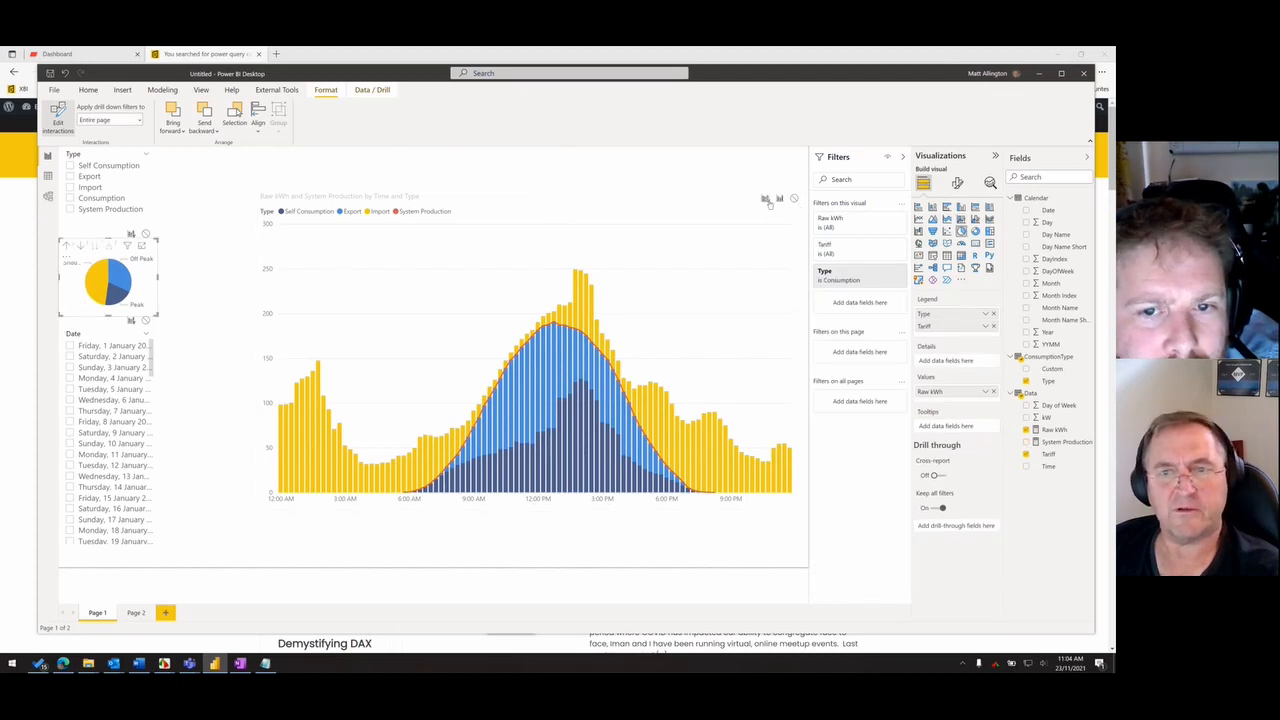
pyautogui.click(57, 115)
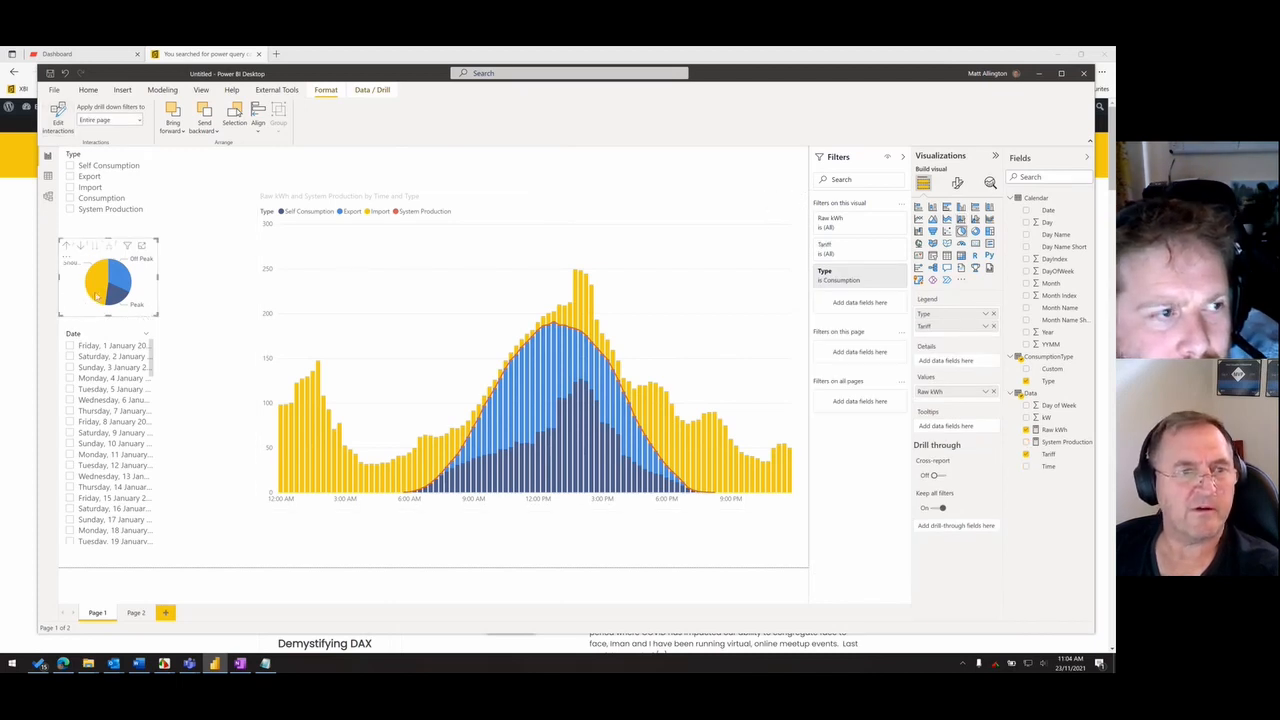
# - Check the interaction by selecting and clearing the pie chart's Peak, Shoulder and Off Peak slices in turn
pyautogui.click(114, 298)
pyautogui.click(114, 298)
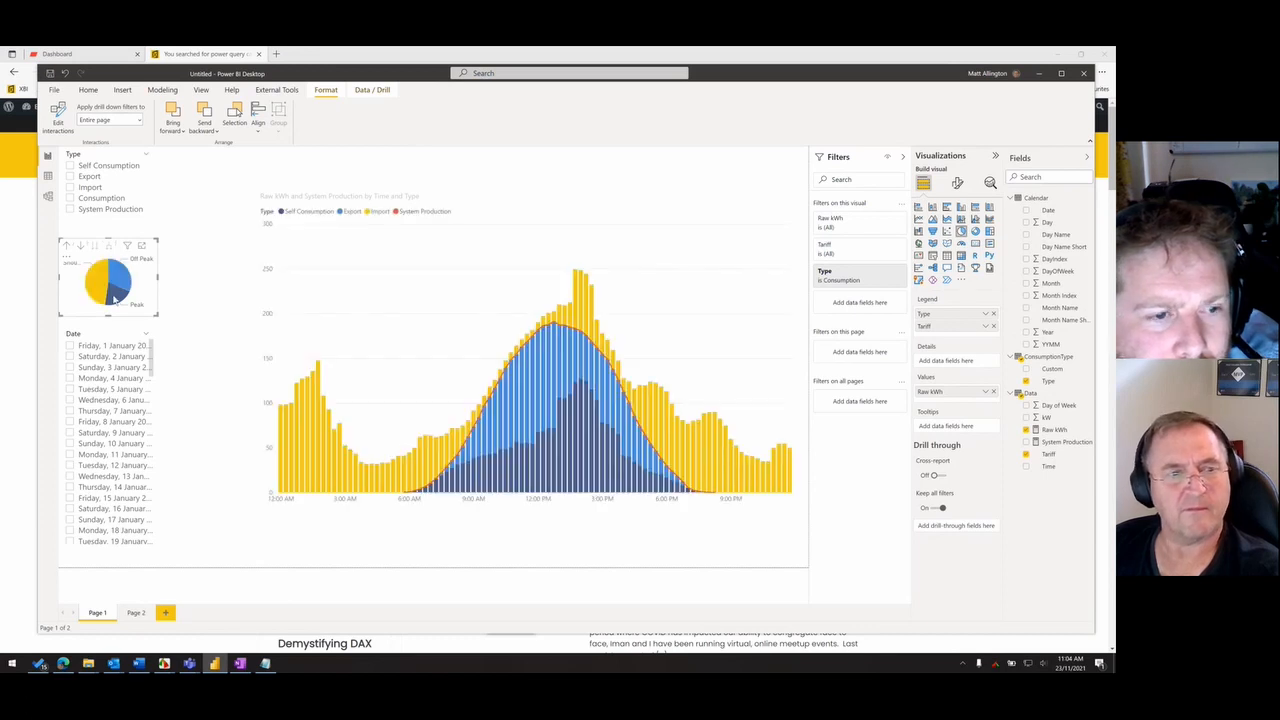
pyautogui.click(100, 292)
pyautogui.click(100, 292)
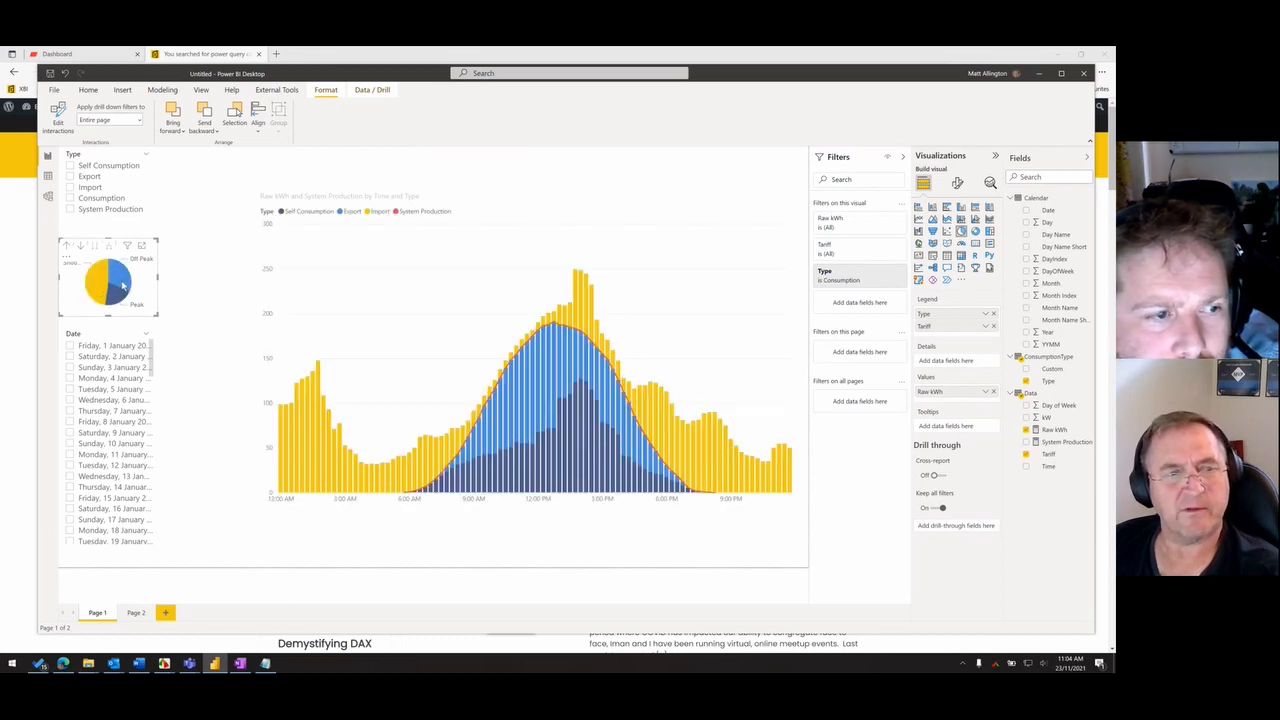
pyautogui.click(123, 286)
pyautogui.click(123, 286)
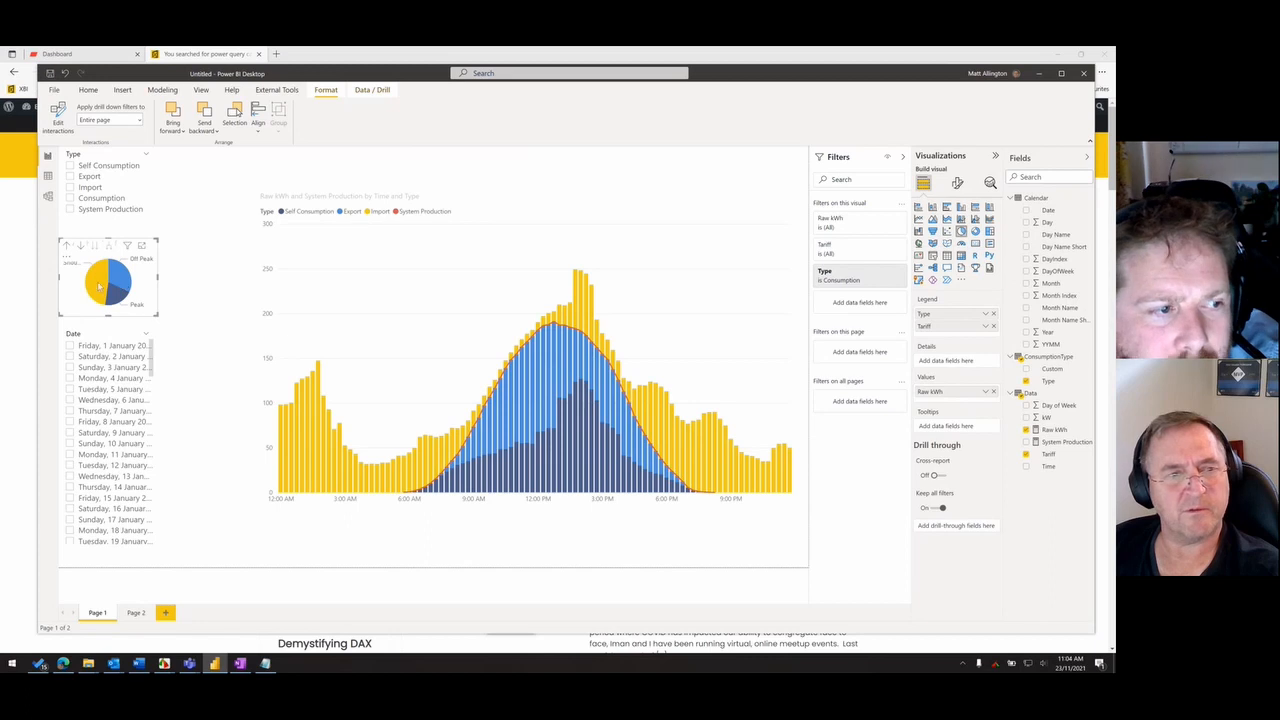
# - Shift the pie chart slightly and convert it into a slicer on Type and Tariff
pyautogui.moveTo(108, 292); pyautogui.dragTo(116, 300)
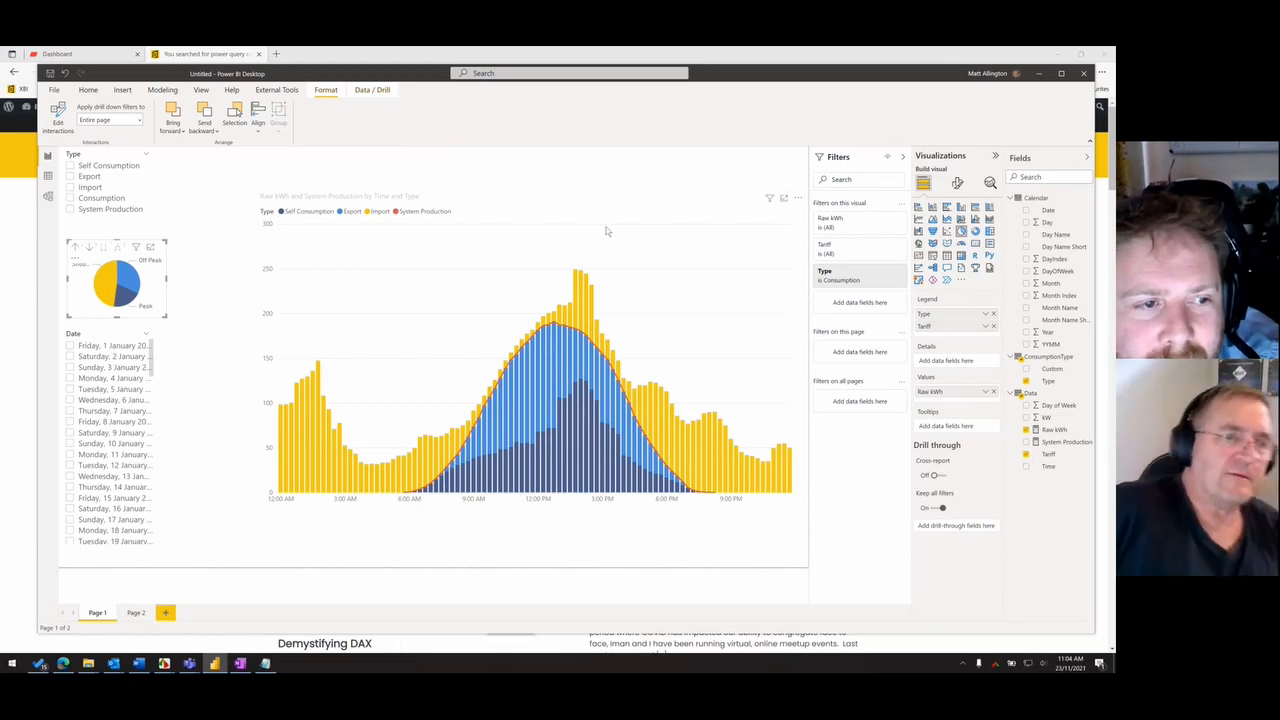
pyautogui.click(470, 210)
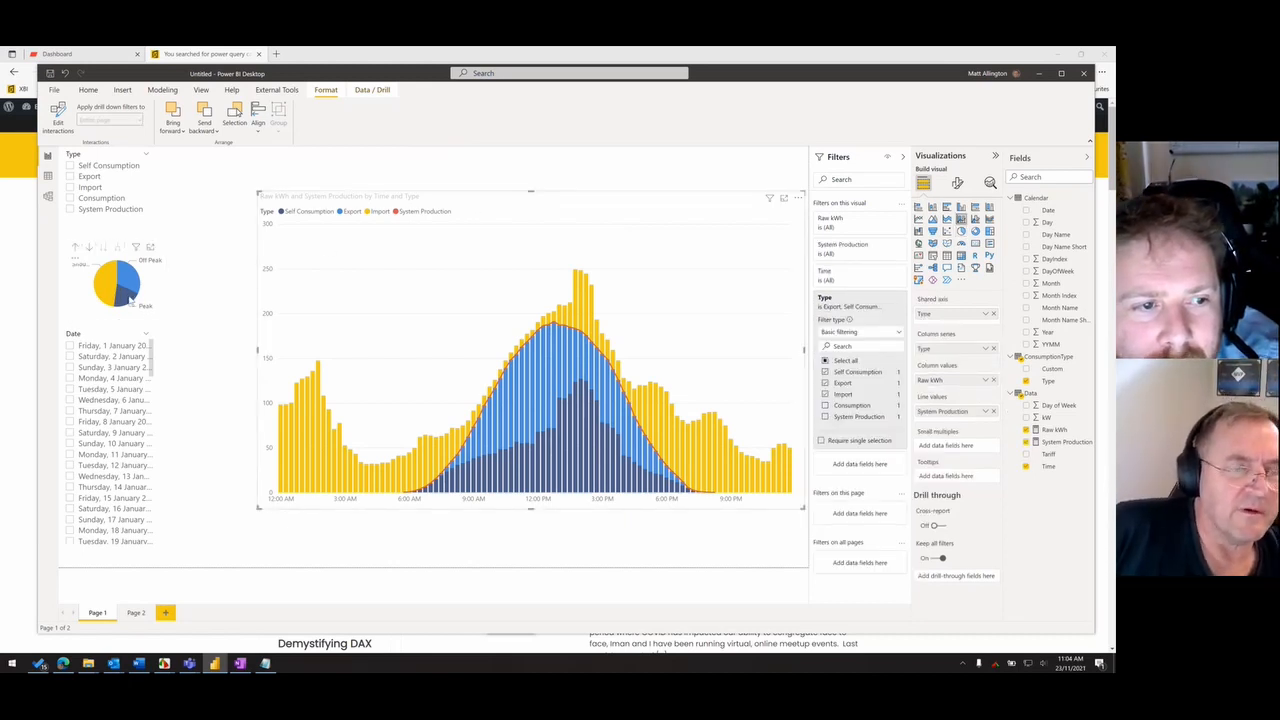
pyautogui.moveTo(131, 302)
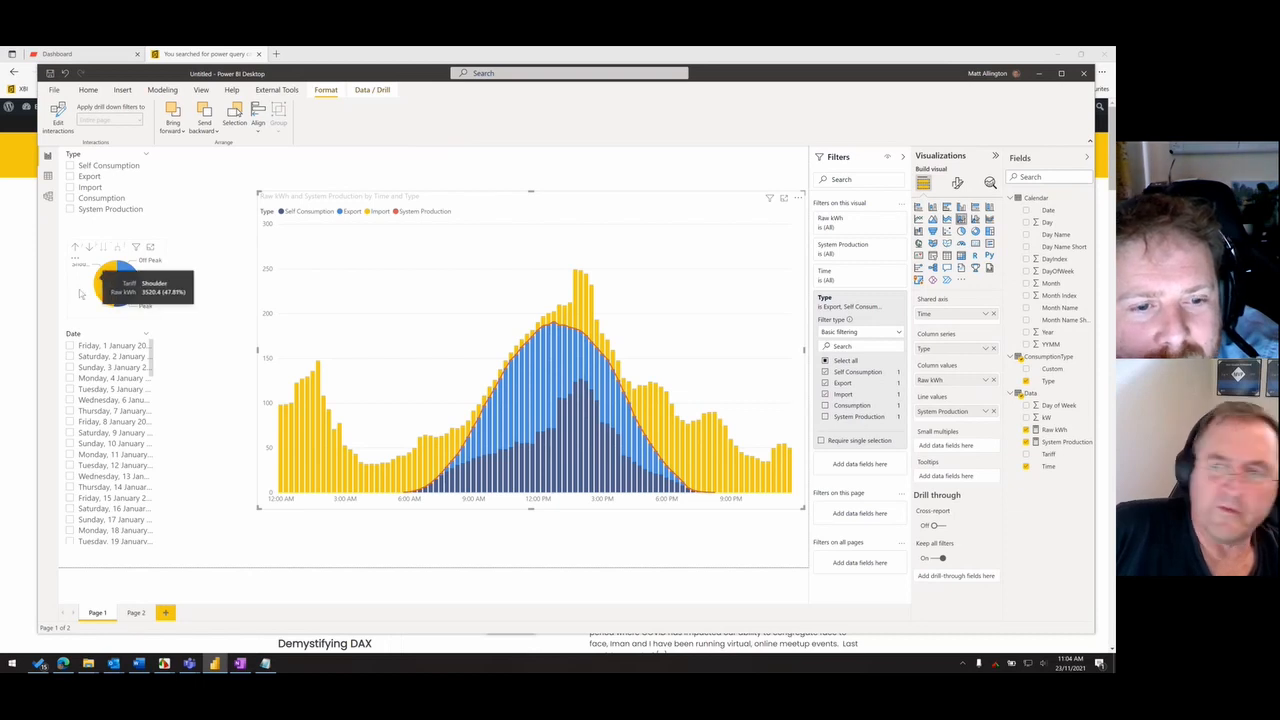
pyautogui.click(131, 302)
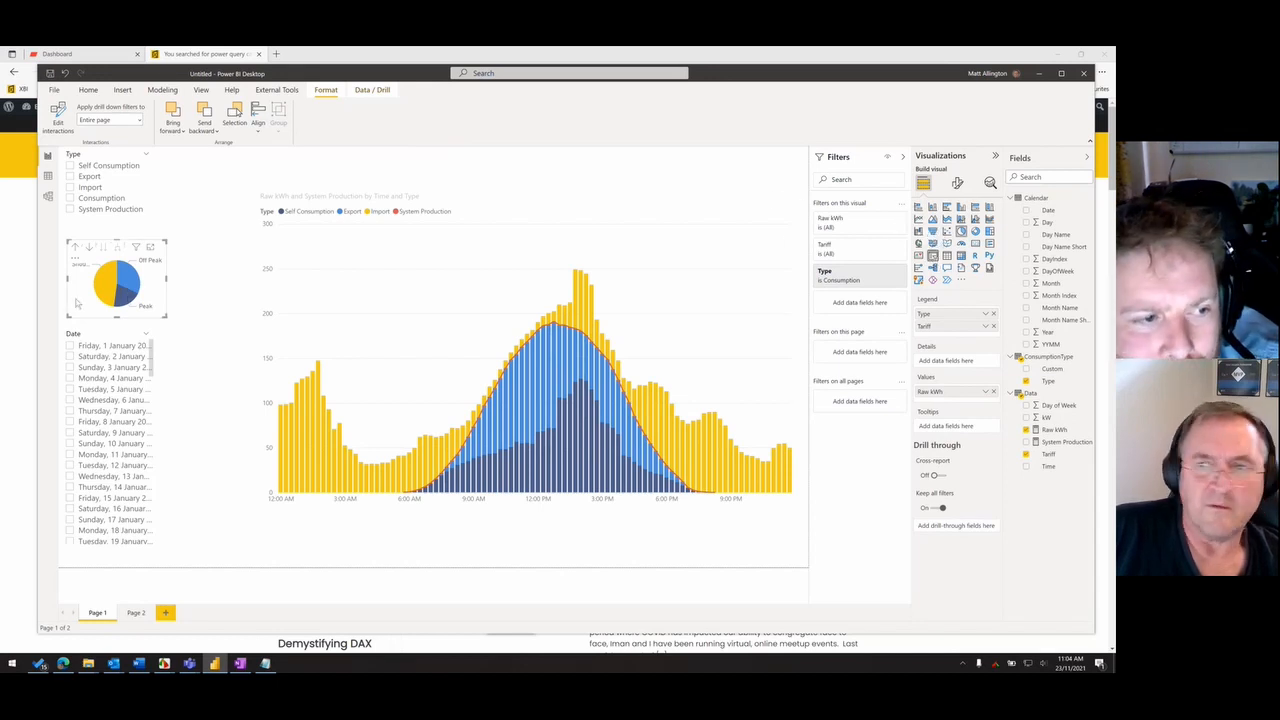
pyautogui.click(933, 257)
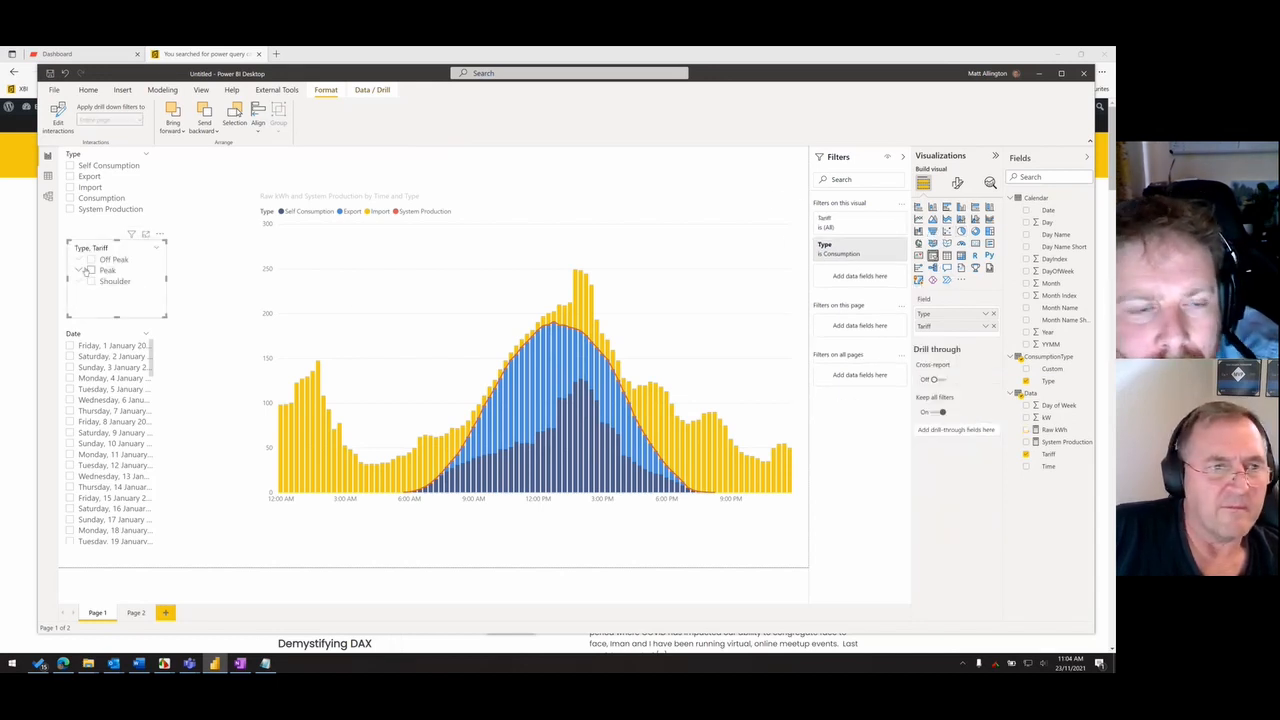
# - Test the slicer by filtering the chart to Peak and to Shoulder, and clear the selection
pyautogui.click(91, 272)
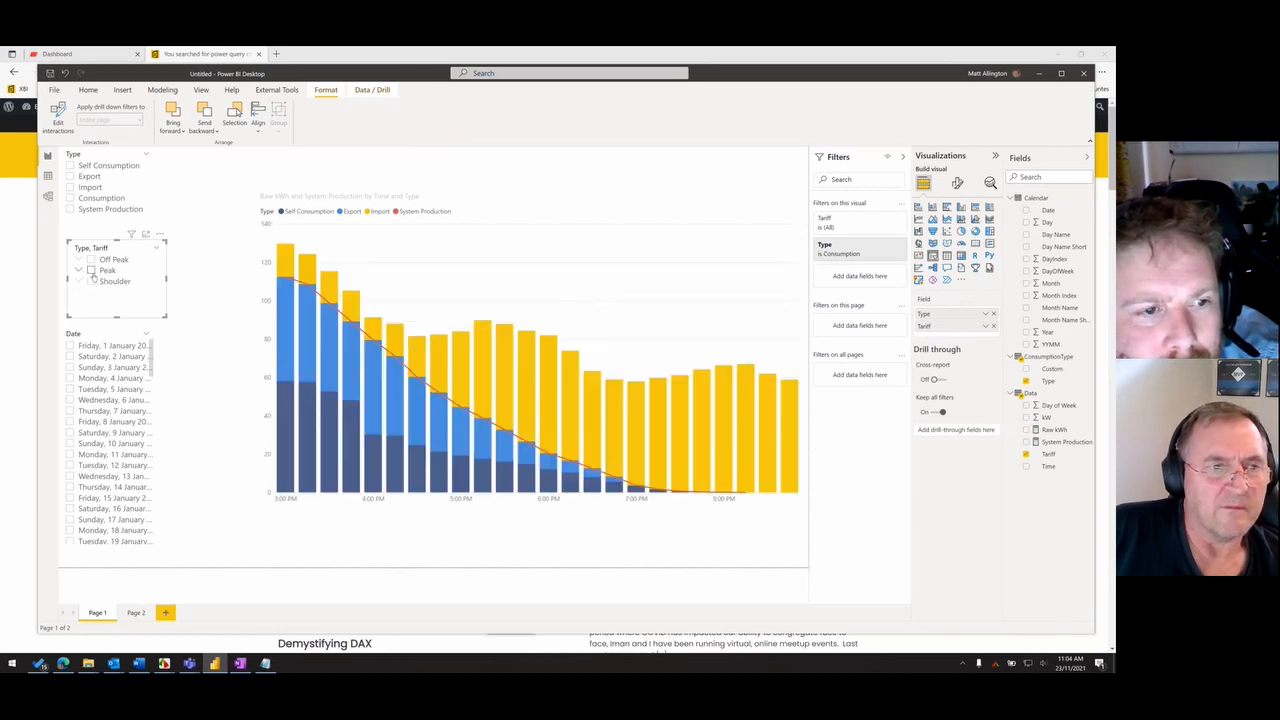
pyautogui.click(91, 282)
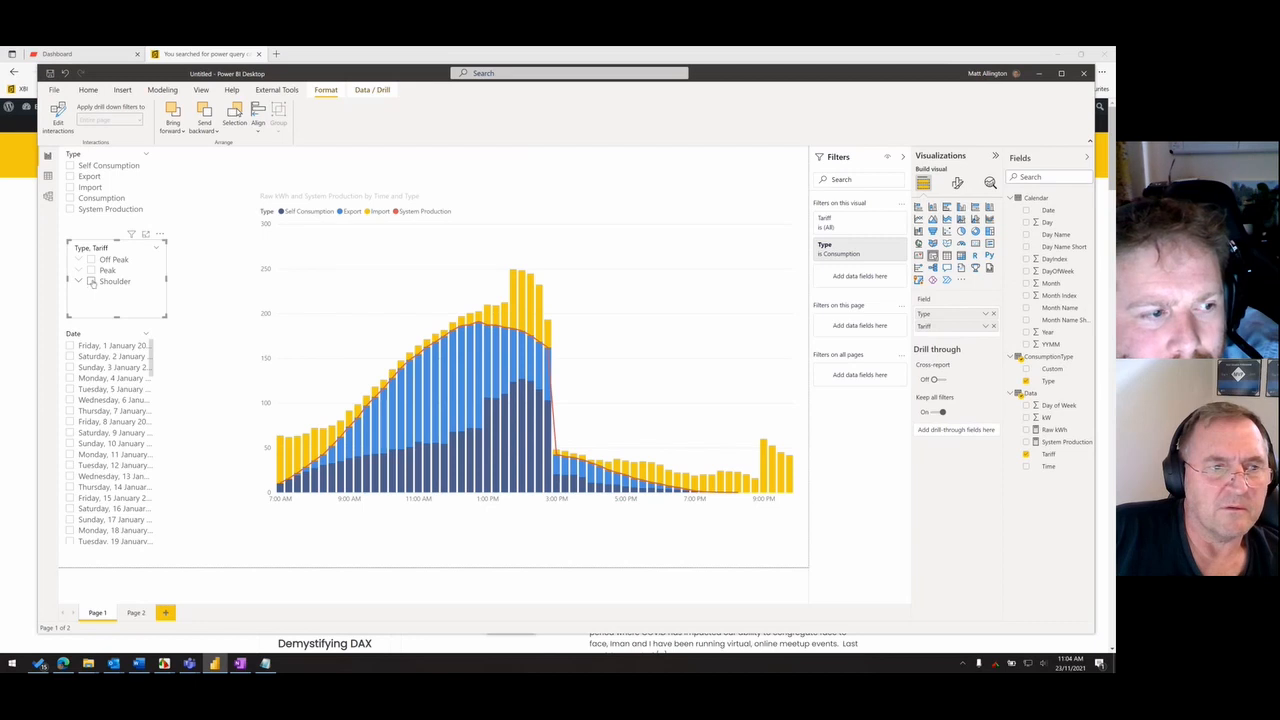
pyautogui.click(91, 282)
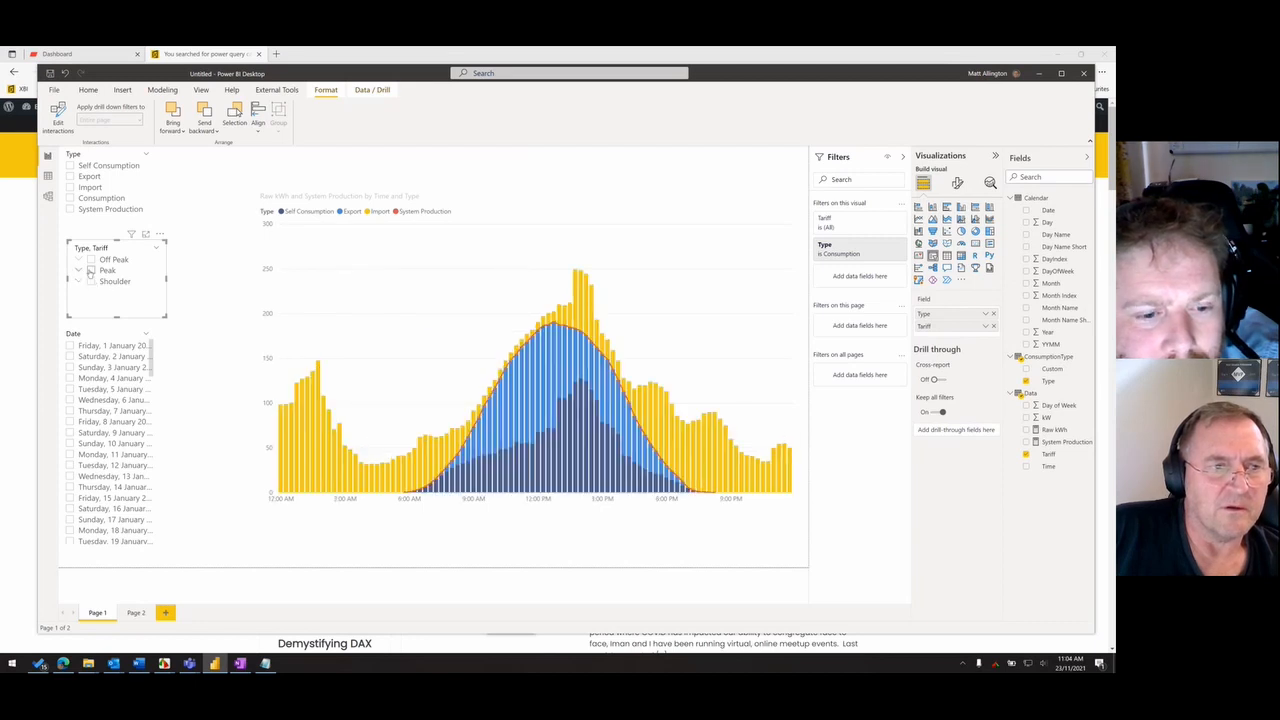
# - Remove Tariff from the new slicer's fields and shift the Raw kWh and System Production chart slightly
pyautogui.click(993, 326)
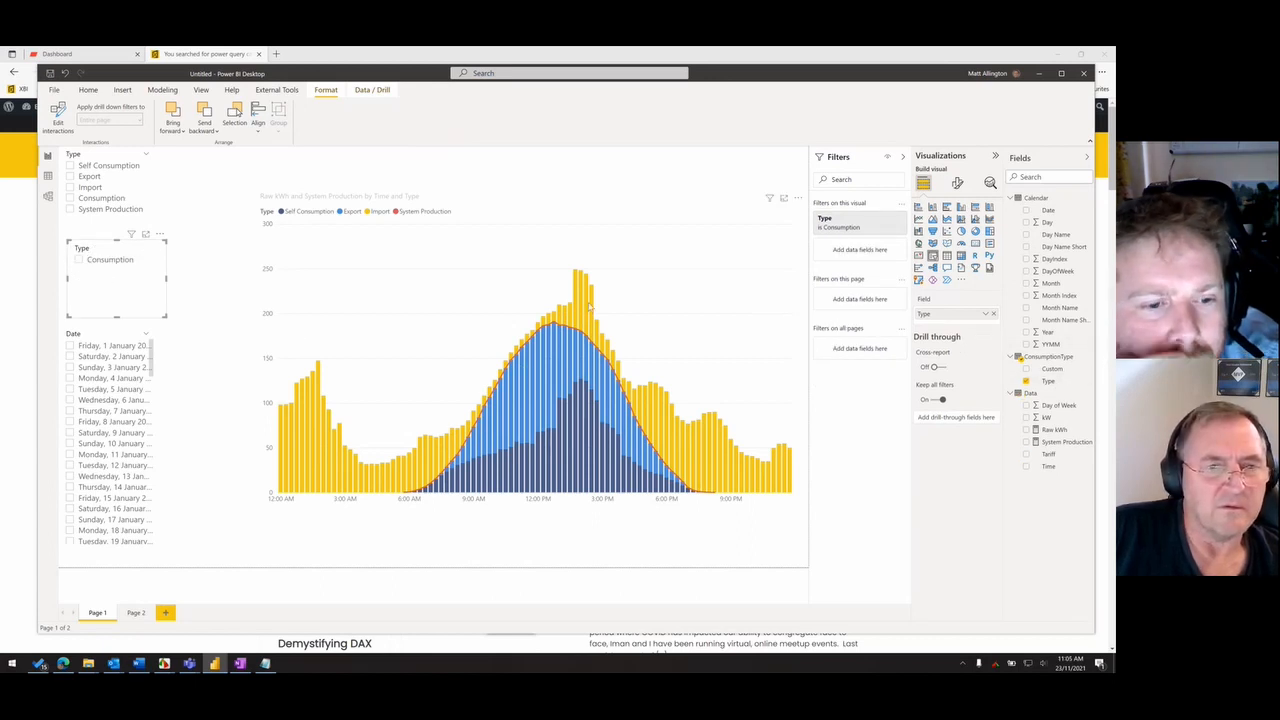
pyautogui.moveTo(564, 206); pyautogui.dragTo(569, 212)
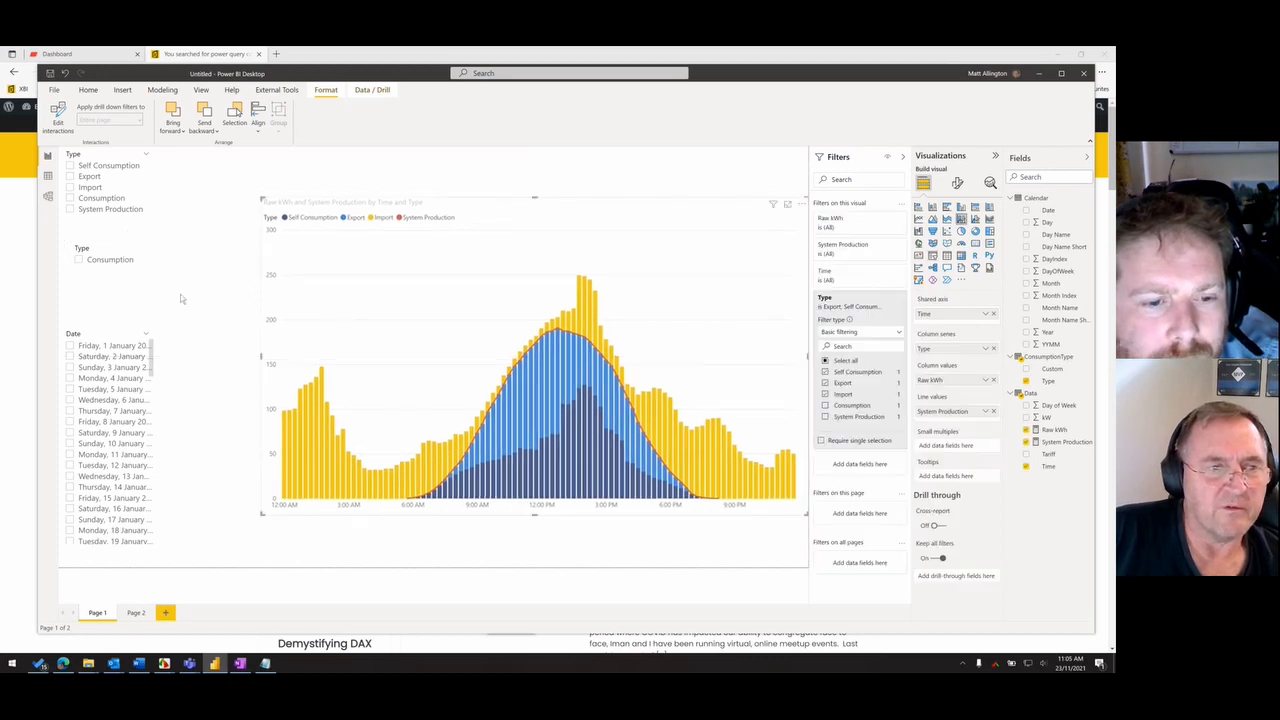
pyautogui.click(131, 293)
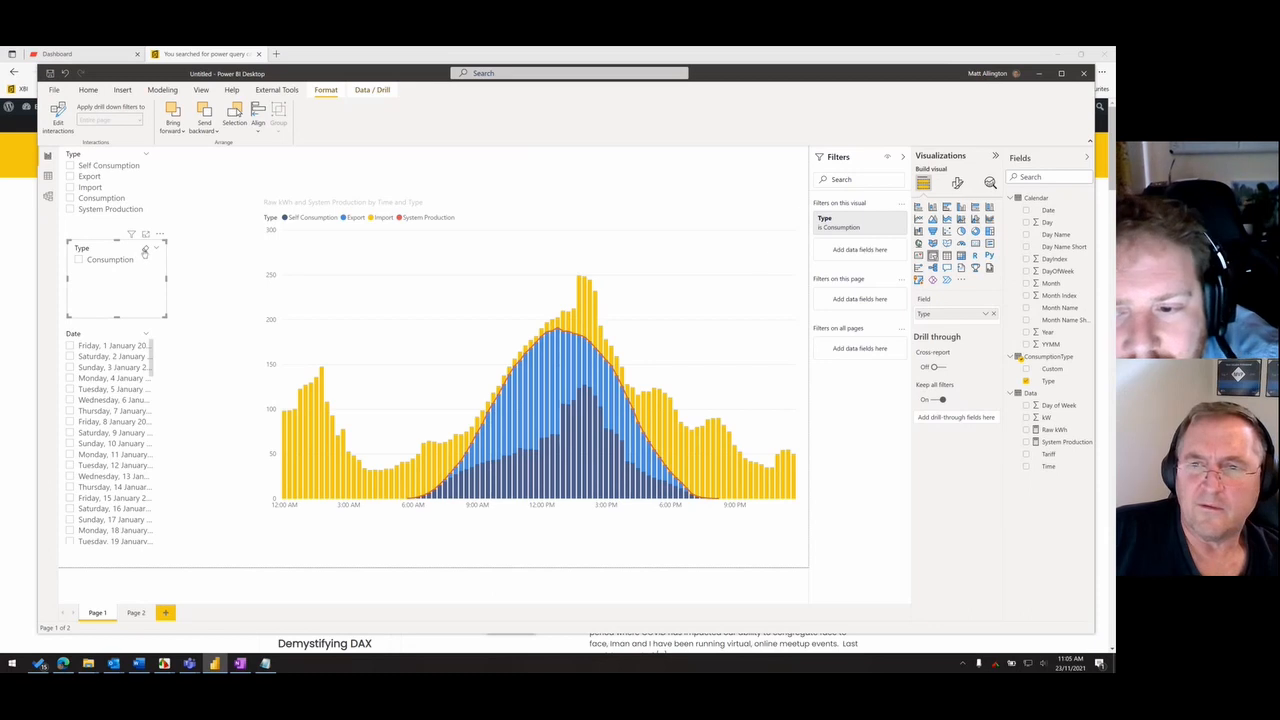
# - Clear the Consumption filter on the new Type slicer and test it by filtering the chart to Import
pyautogui.click(888, 229)
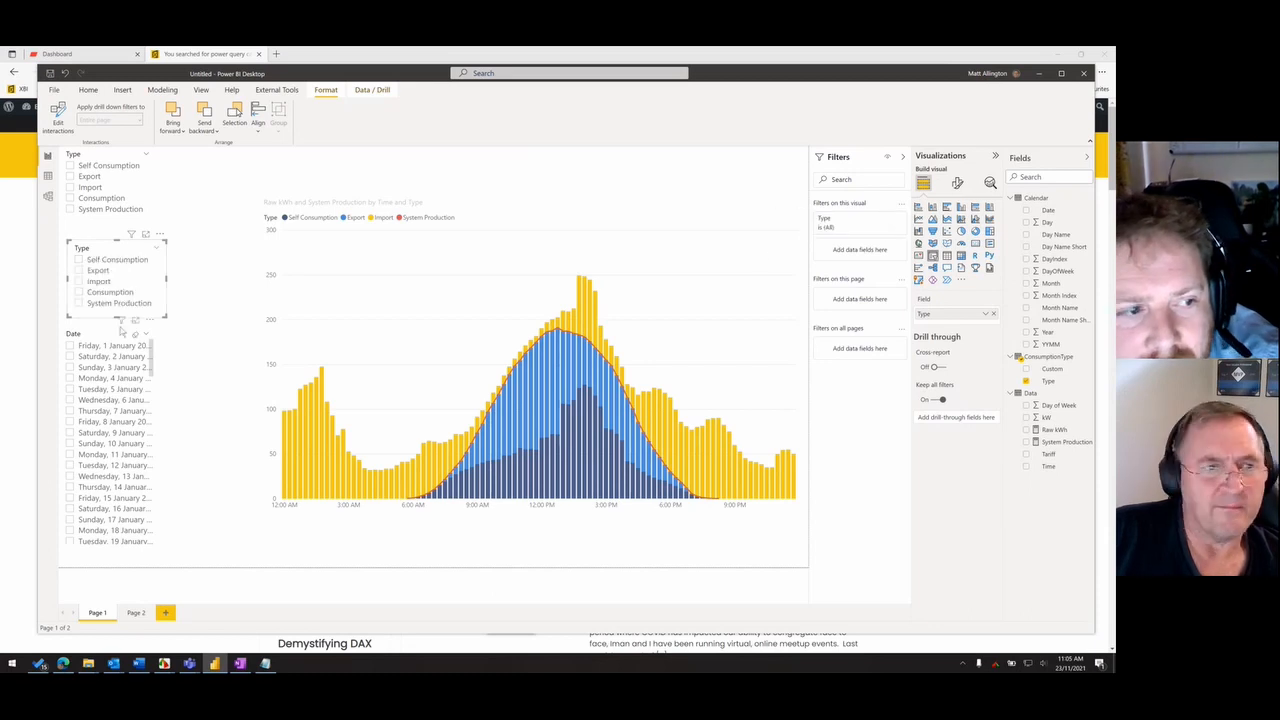
pyautogui.click(79, 291)
pyautogui.click(92, 284)
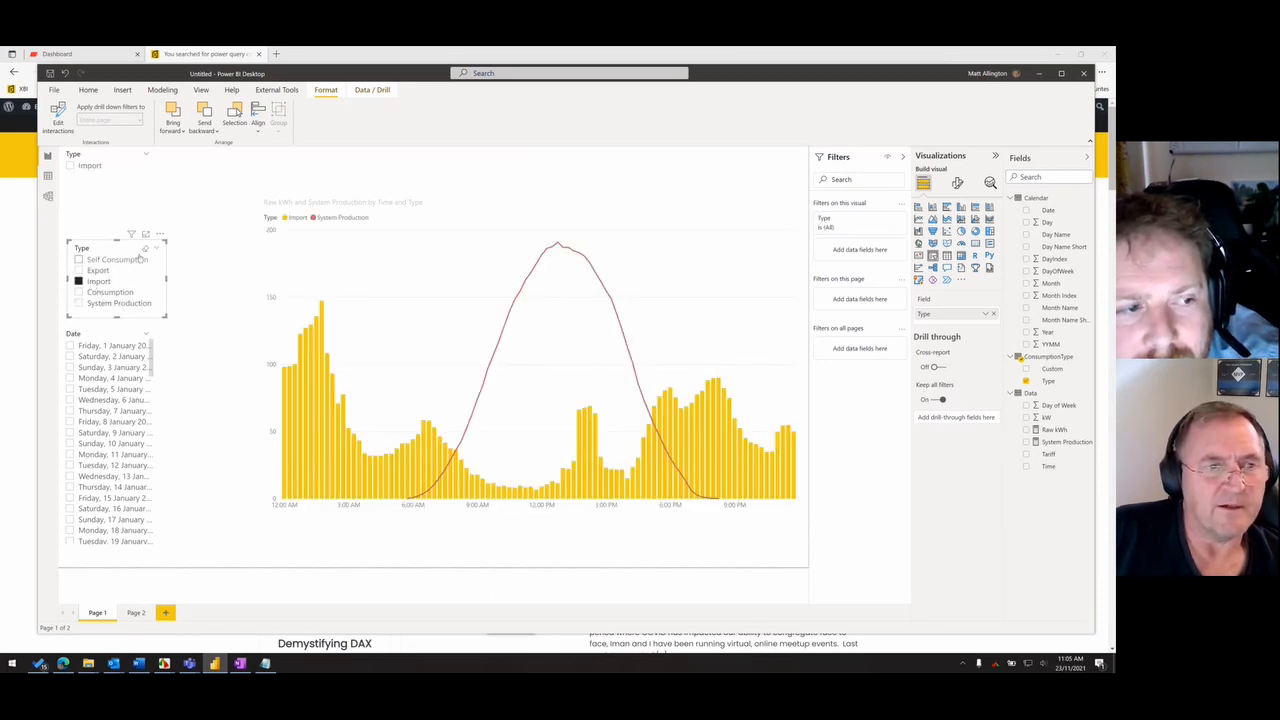
# - Replace Type with Tariff in the new slicer and test it by selecting and clearing Peak
pyautogui.click(993, 315)
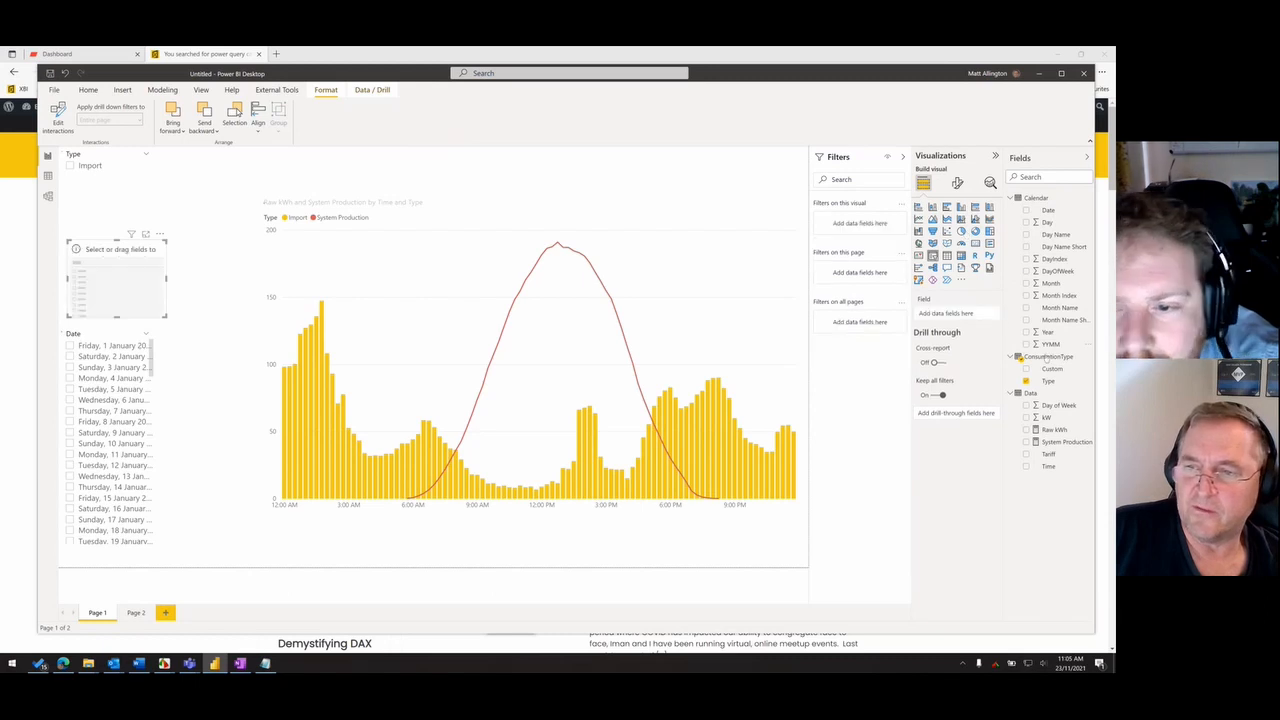
pyautogui.moveTo(1048, 455); pyautogui.dragTo(960, 316)
pyautogui.click(80, 270)
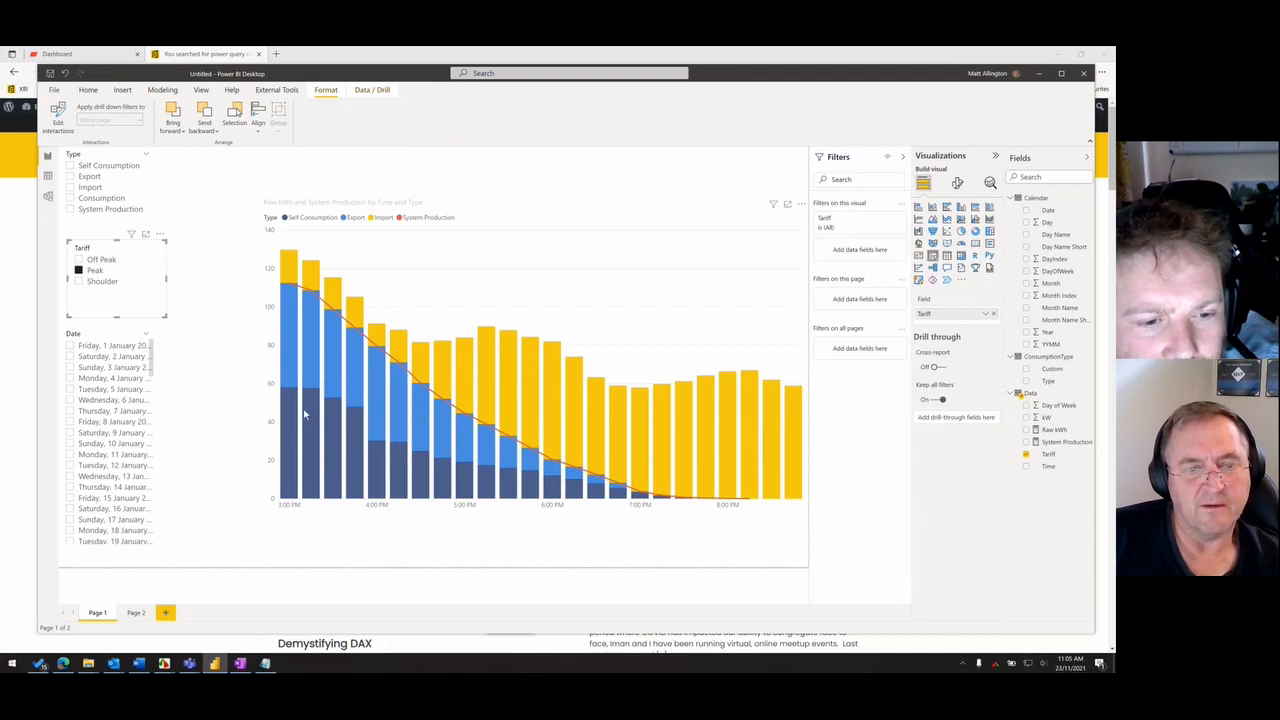
pyautogui.click(92, 270)
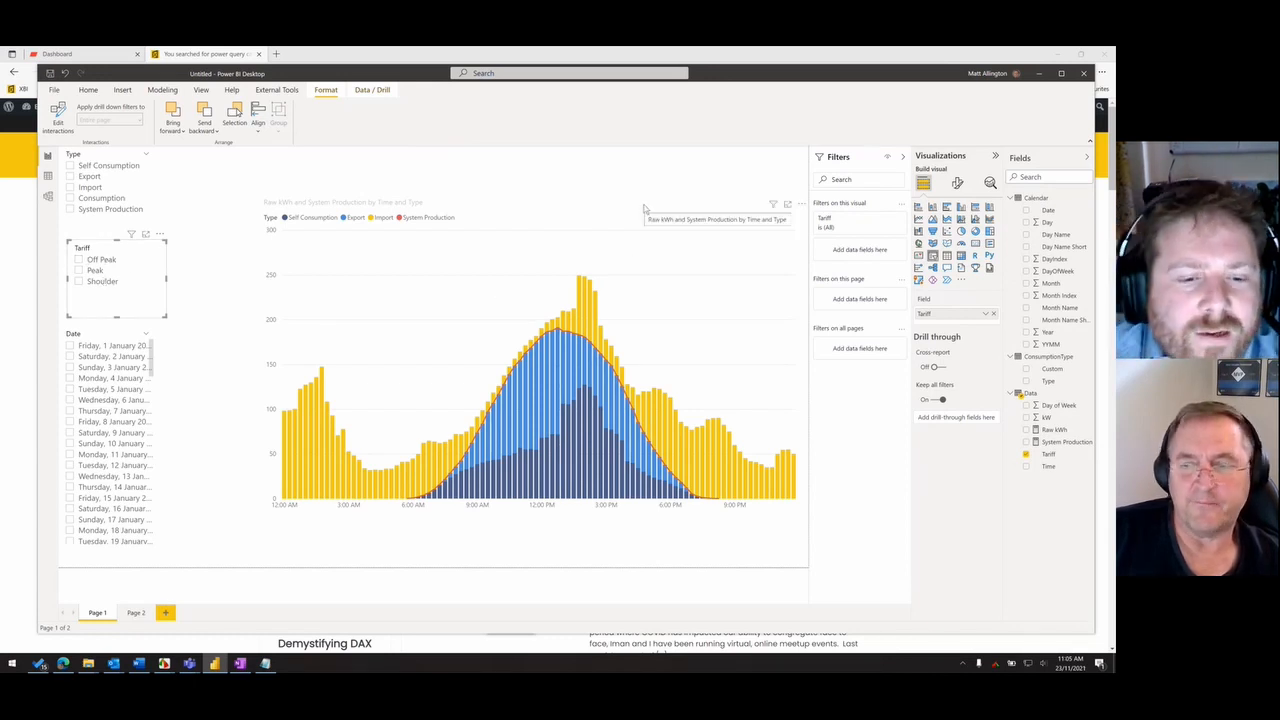
# - Move the Raw kWh and System Production chart up near the page's upper edge and duplicate it
pyautogui.click(472, 552)
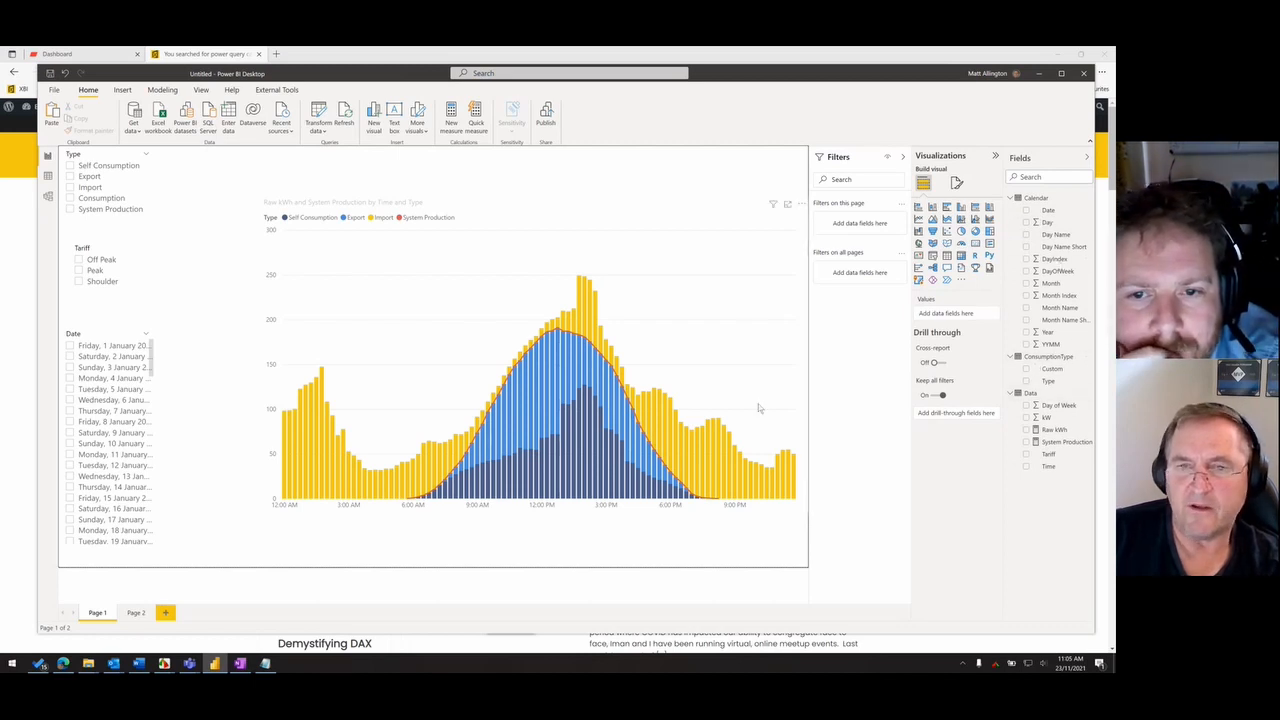
pyautogui.click(755, 311)
pyautogui.click(719, 524)
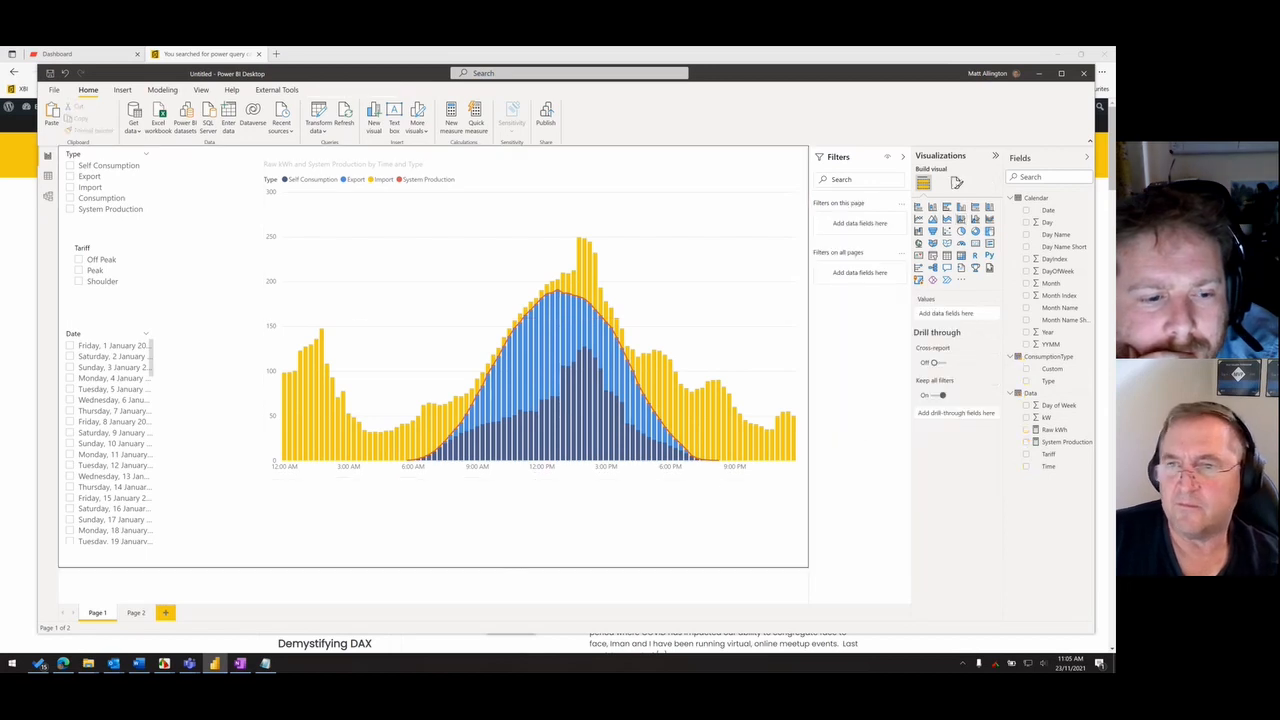
pyautogui.click(787, 291)
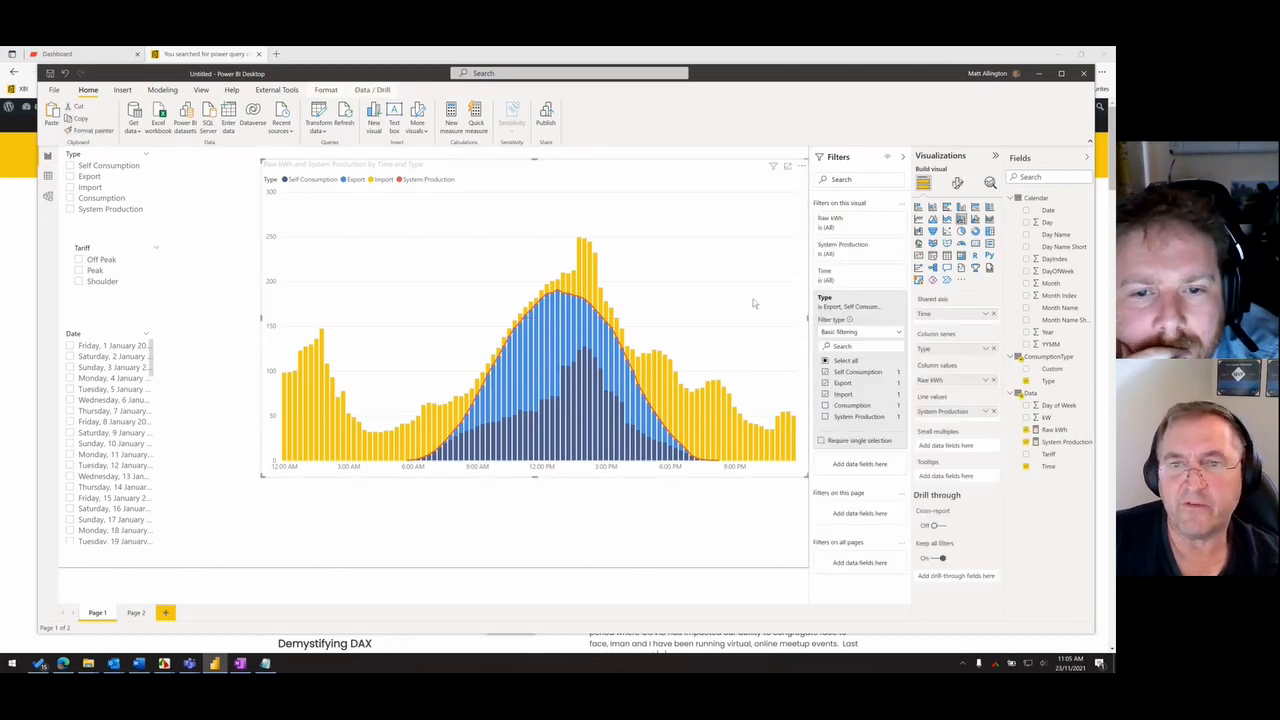
pyautogui.hotkey('ctrl', 'c')
pyautogui.hotkey('ctrl', 'v')
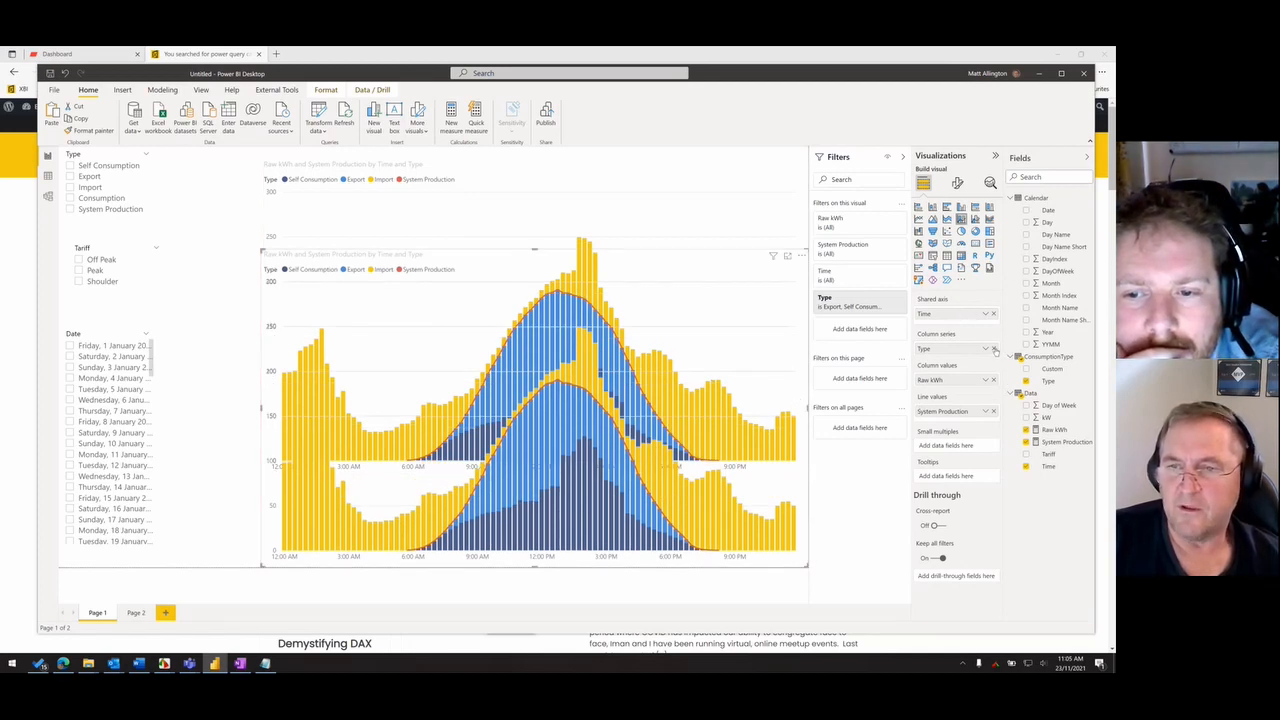
# - Remove Type and System Production from the copied chart, use Tariff as its column series, and shrink it to a strip below the main chart
pyautogui.click(993, 348)
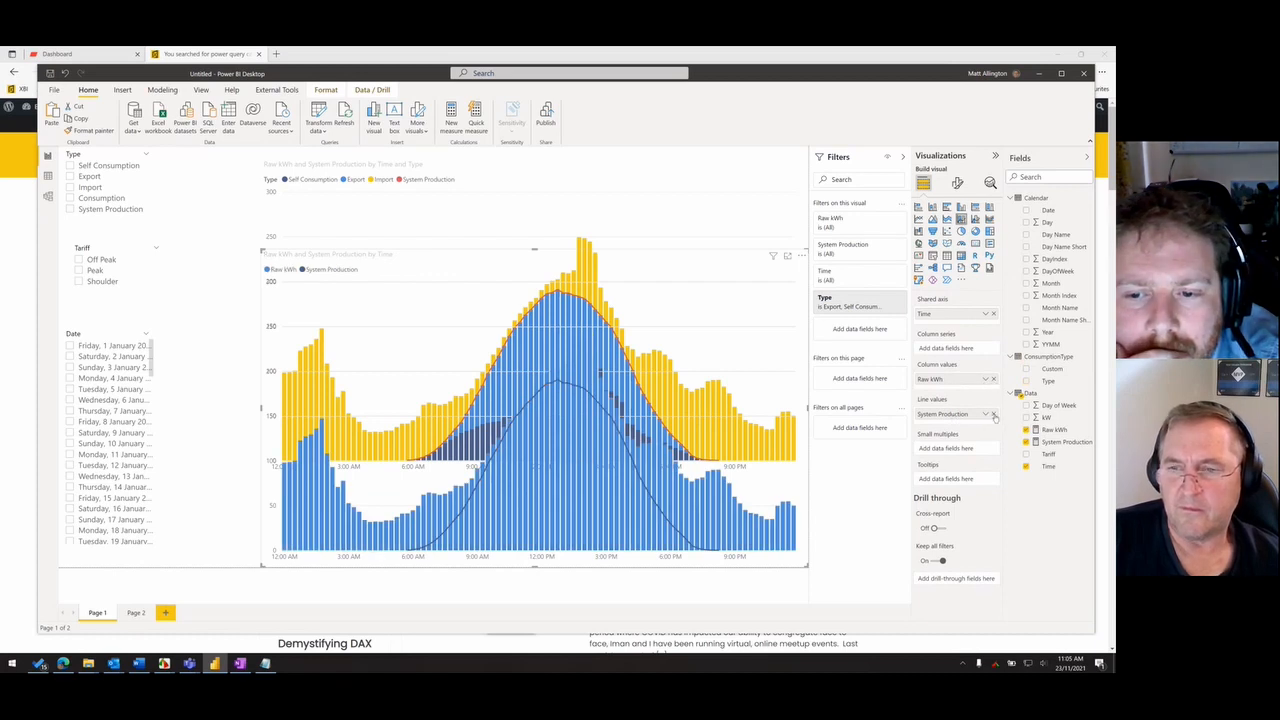
pyautogui.click(993, 414)
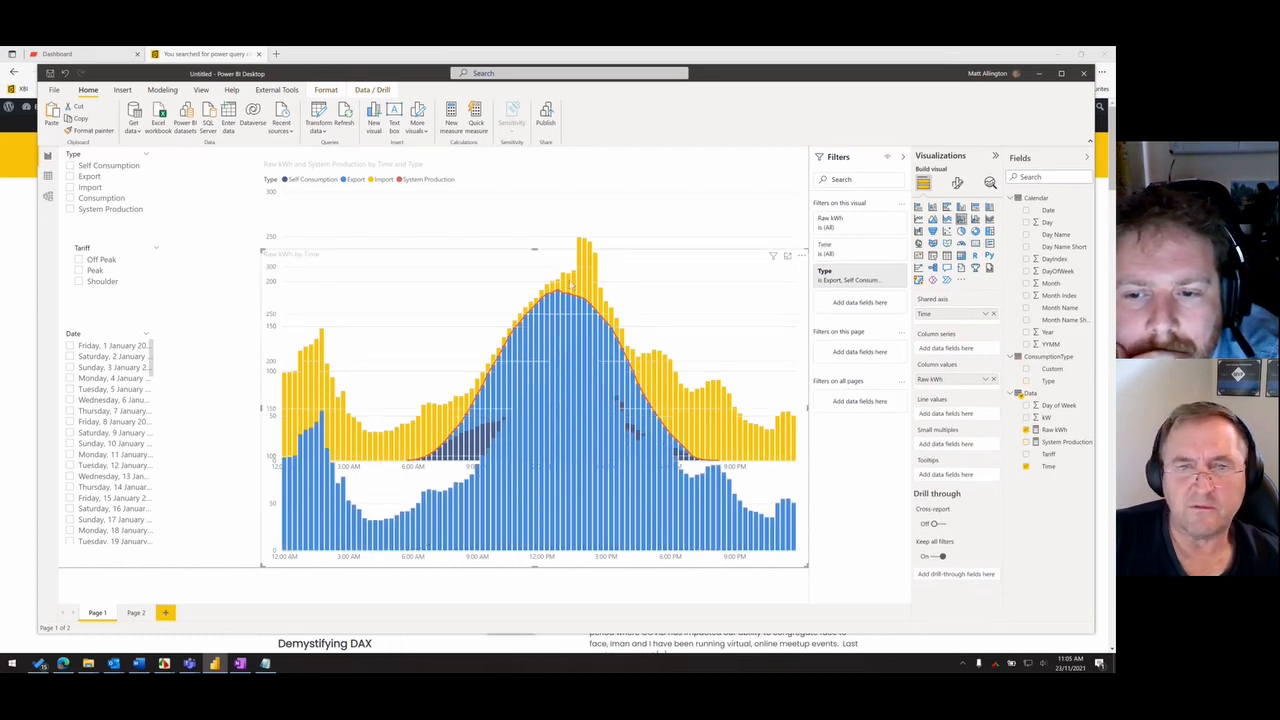
pyautogui.moveTo(533, 250); pyautogui.dragTo(550, 481)
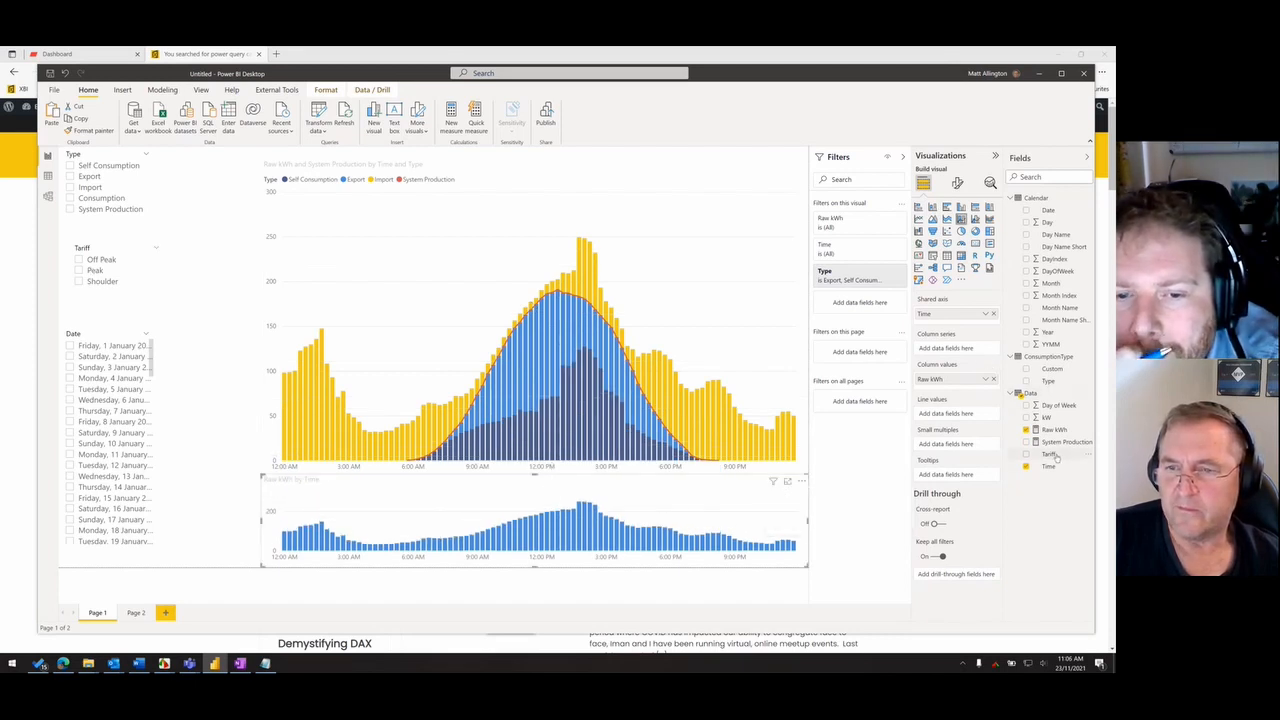
pyautogui.moveTo(1052, 456); pyautogui.dragTo(960, 350)
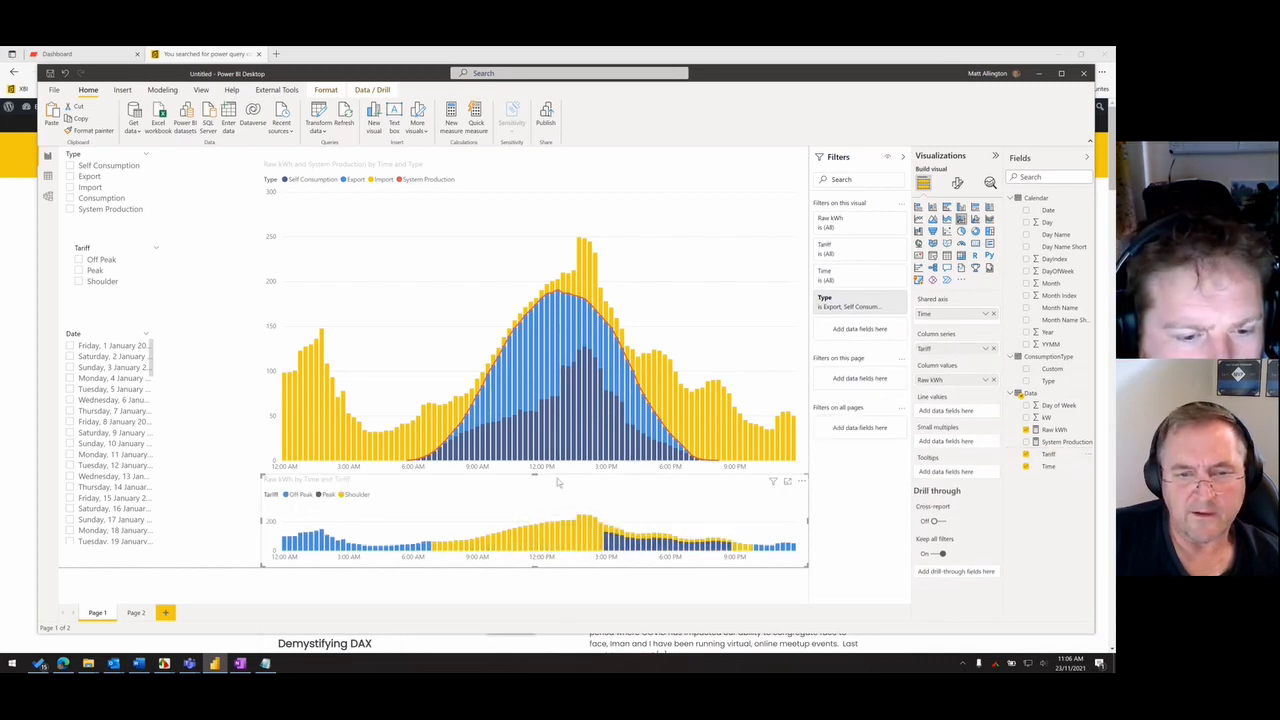
pyautogui.moveTo(538, 477); pyautogui.dragTo(537, 490)
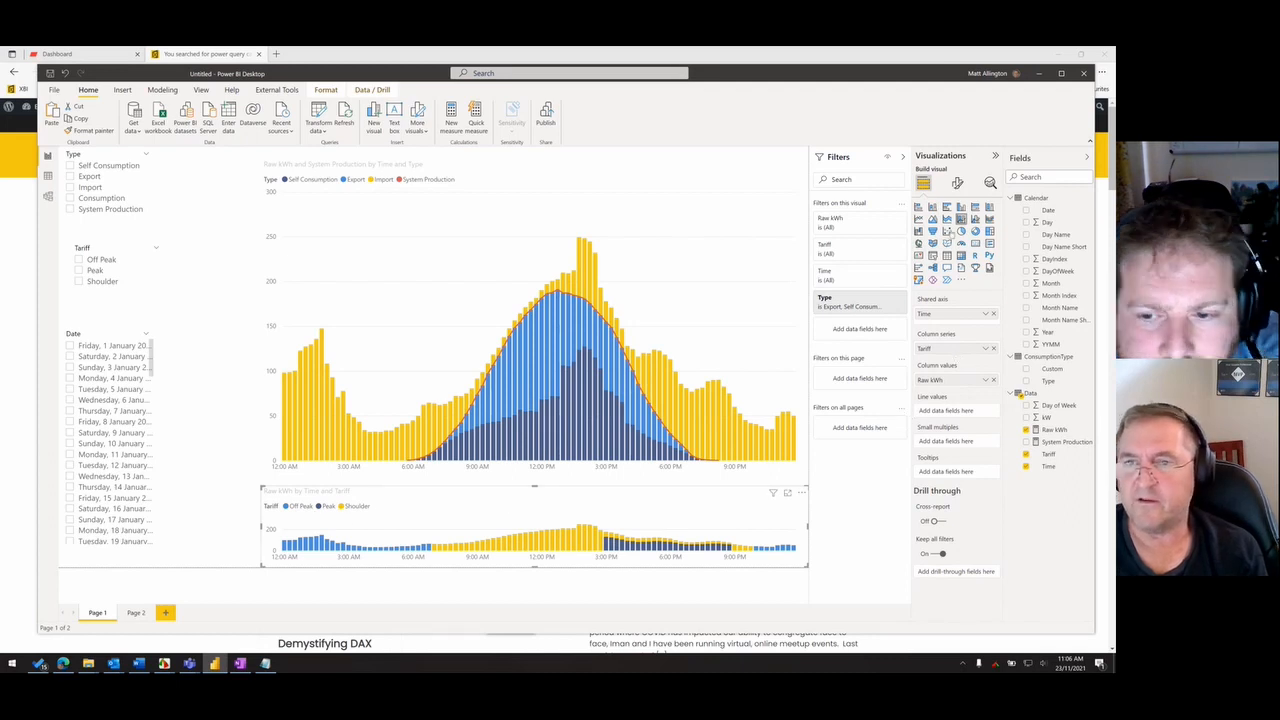
# - Turn off the legend of the tariff chart and reduce its height slightly
pyautogui.click(957, 183)
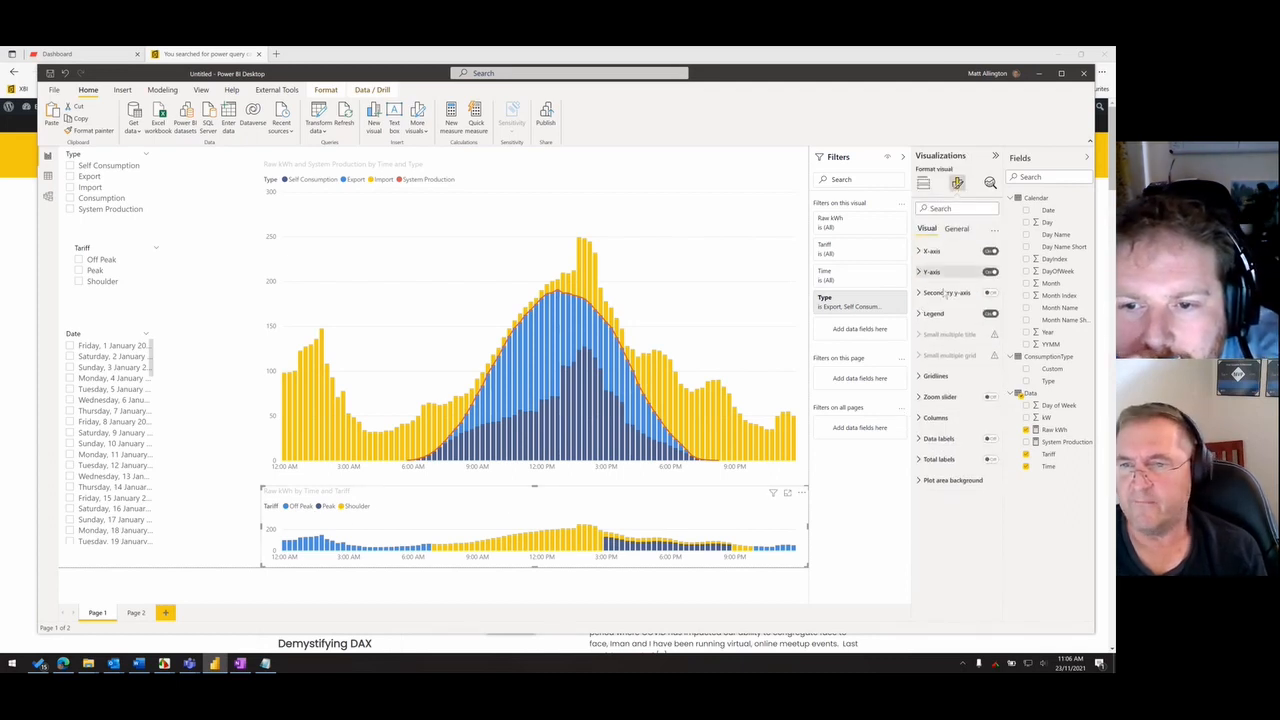
pyautogui.click(991, 313)
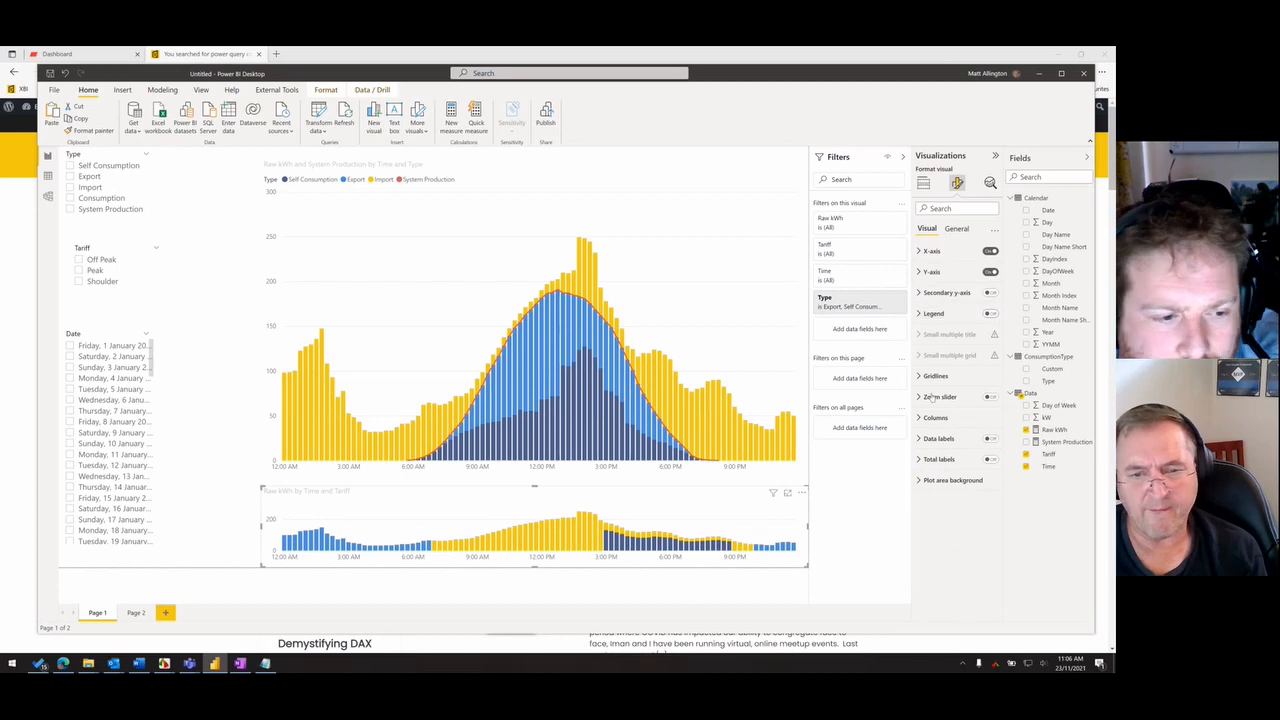
pyautogui.moveTo(533, 488); pyautogui.dragTo(541, 498)
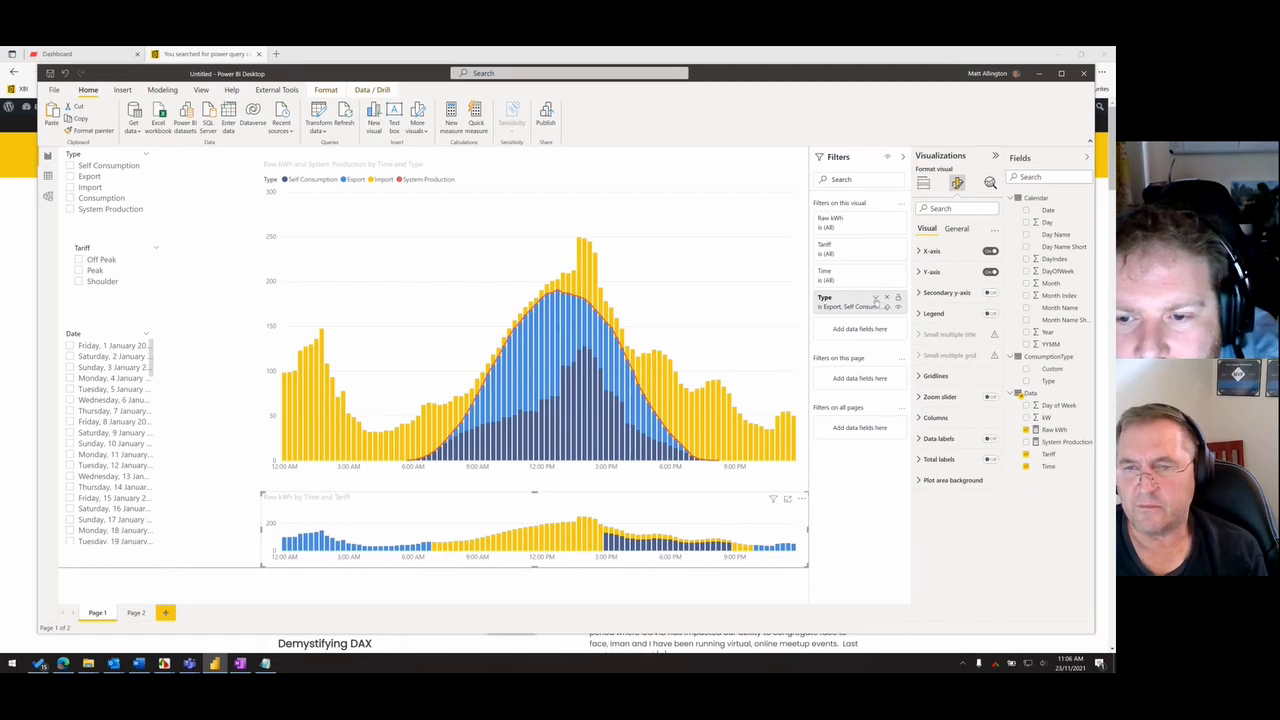
# - Set the tariff chart's Type filter to Consumption only
pyautogui.click(876, 299)
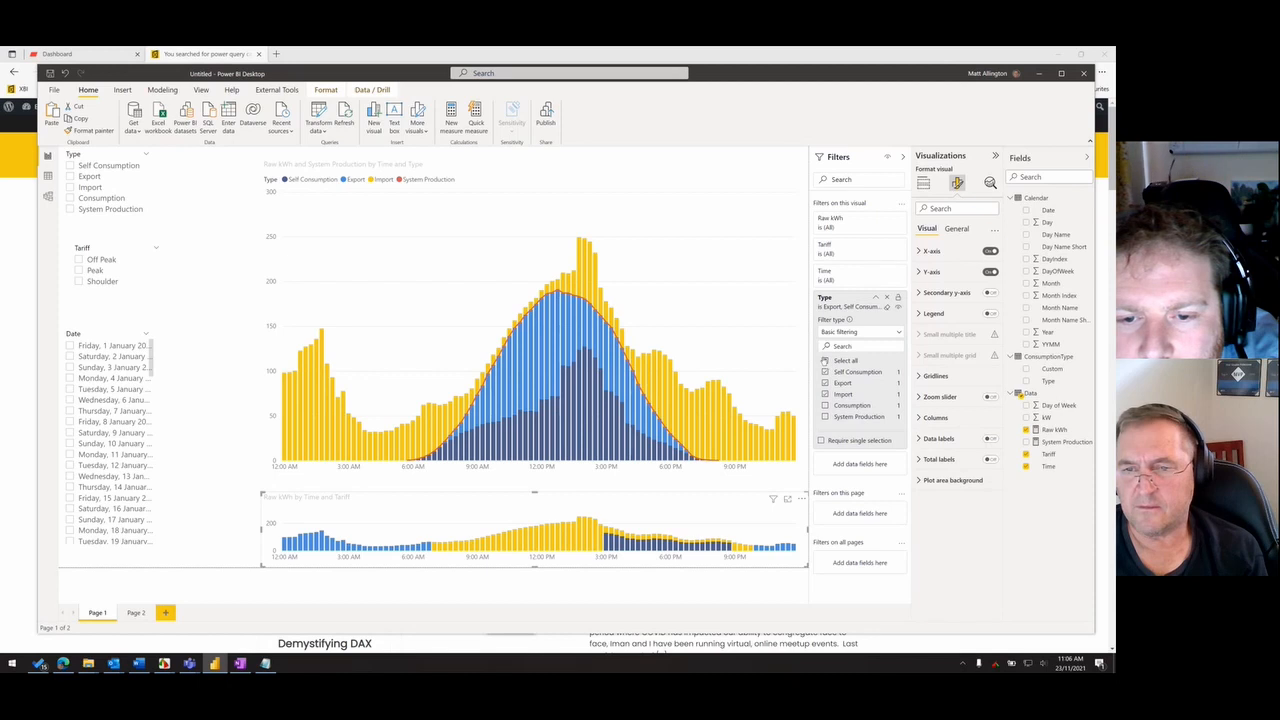
pyautogui.click(825, 361)
pyautogui.click(825, 405)
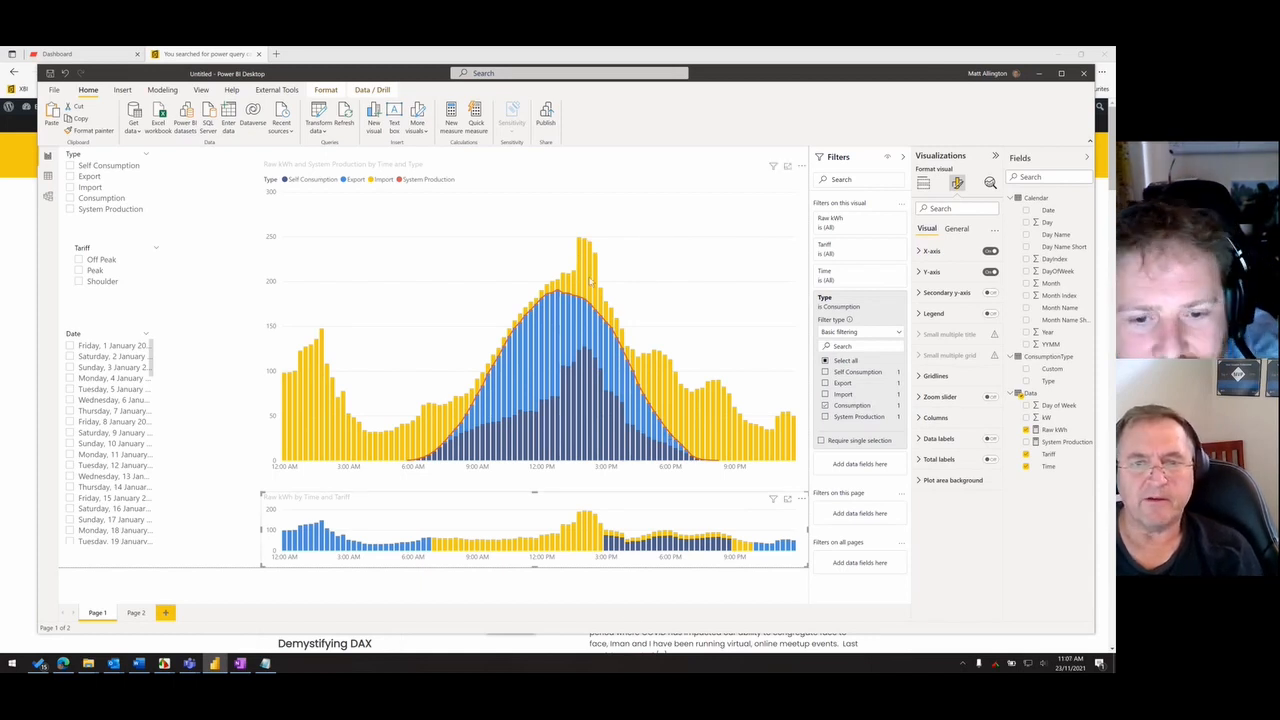
# - Compare both charts for single days by filtering the Date slicer to 3, 4, 5 and 6 January in turn
pyautogui.click(95, 368)
pyautogui.click(97, 379)
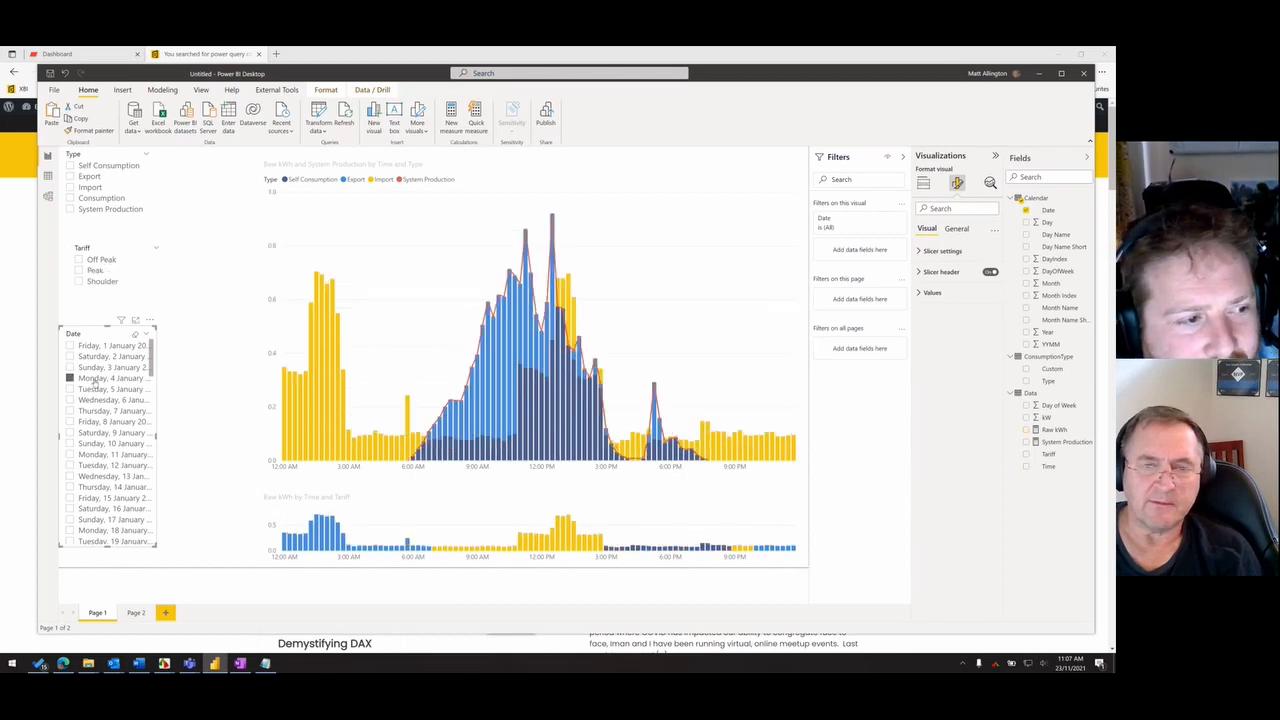
pyautogui.click(100, 390)
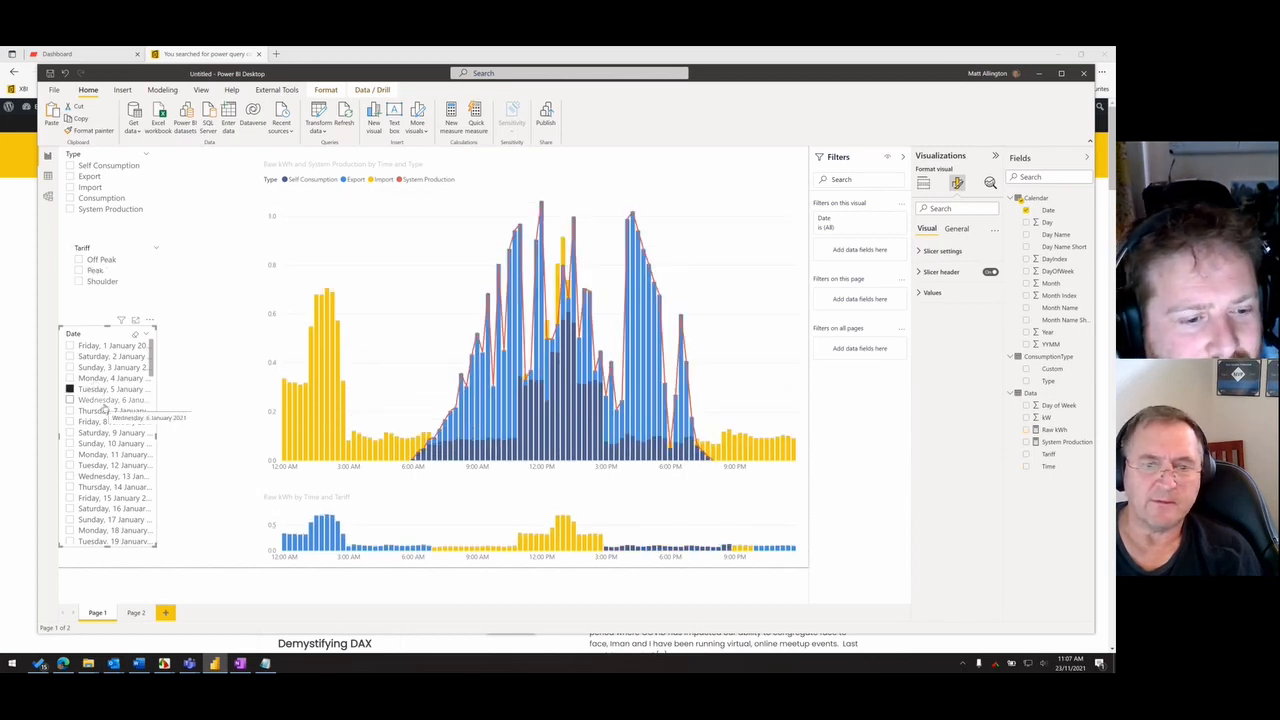
pyautogui.click(104, 400)
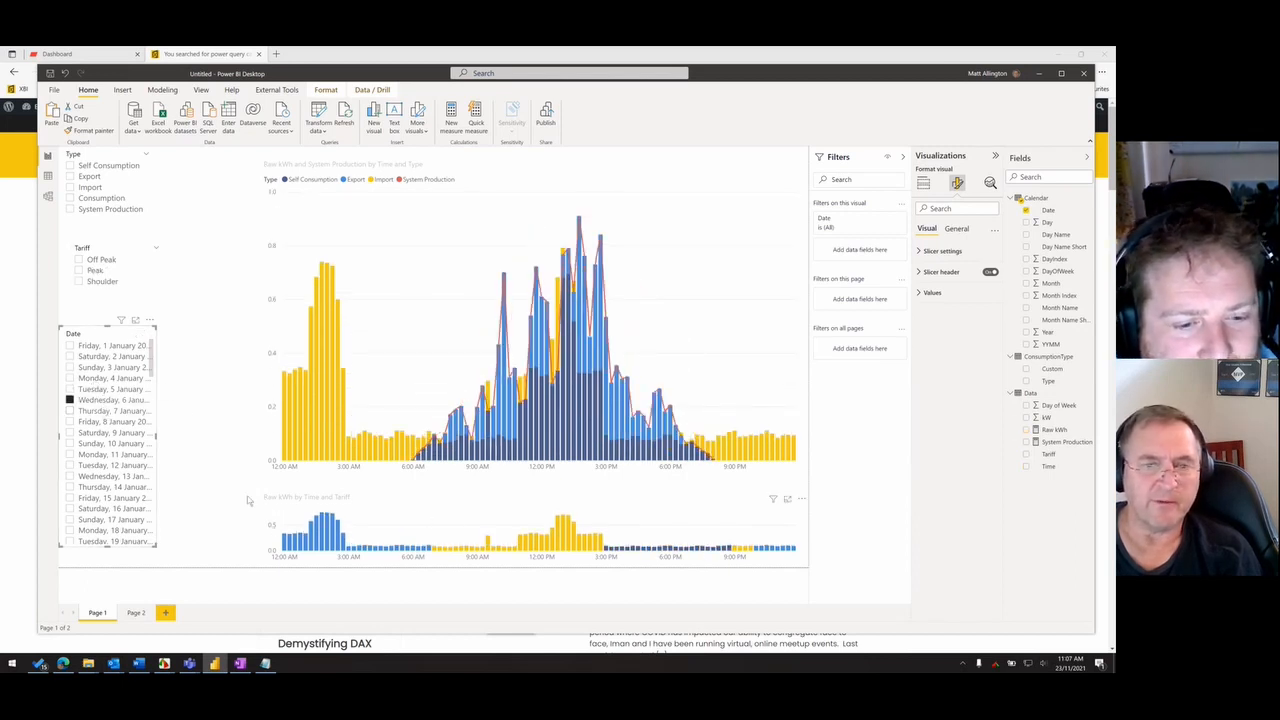
# - Recolour the tariff chart's columns with light yellow for Off Peak, black for Peak and grey for Shoulder
pyautogui.click(373, 495)
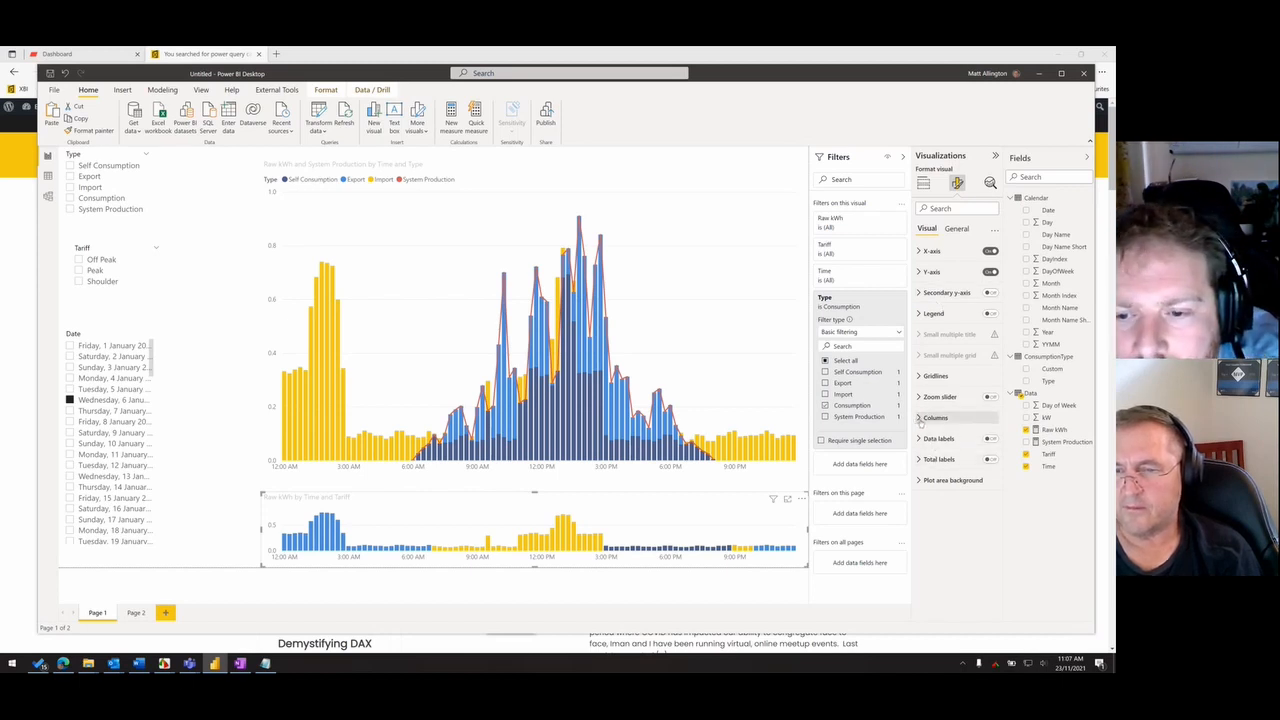
pyautogui.click(920, 418)
pyautogui.click(933, 464)
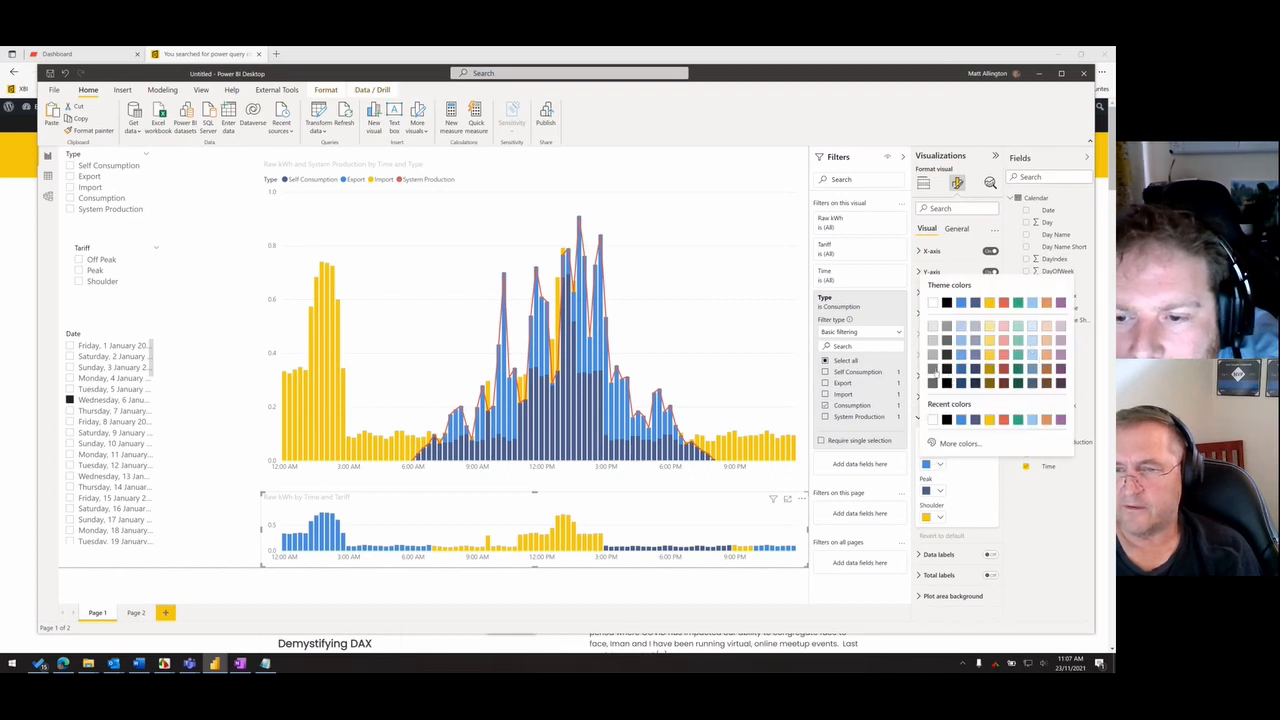
pyautogui.click(934, 371)
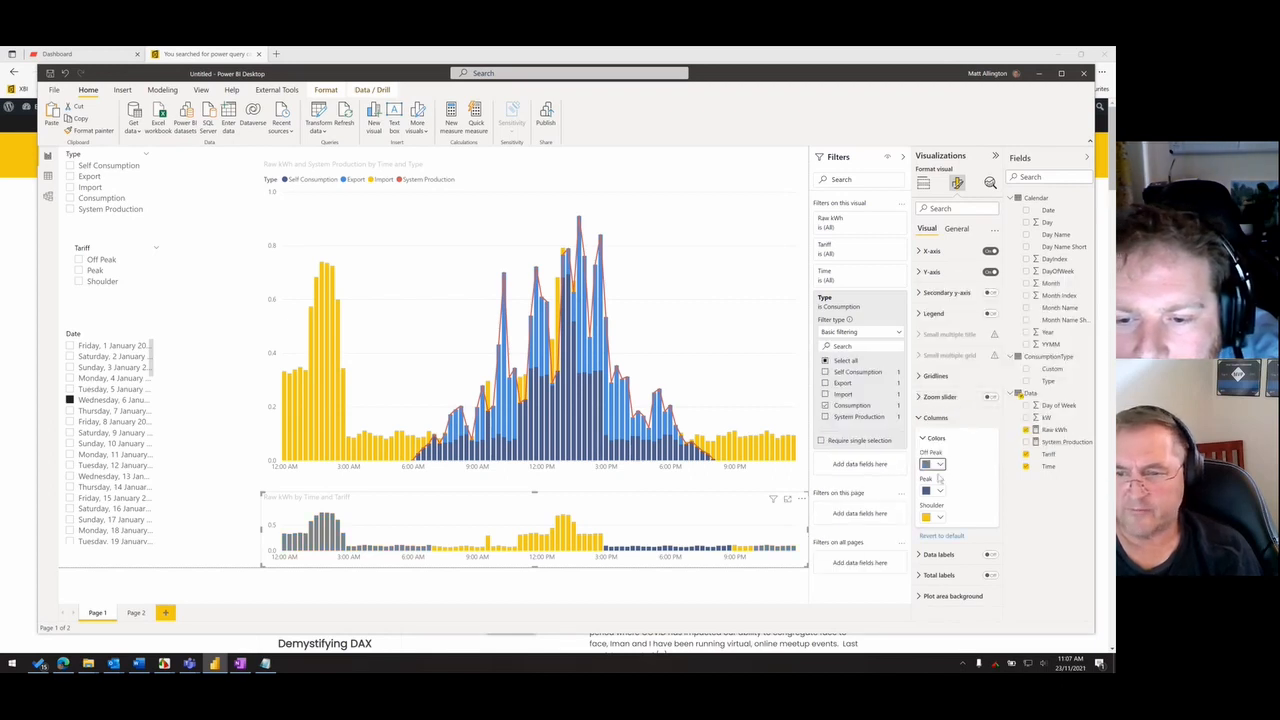
pyautogui.click(940, 491)
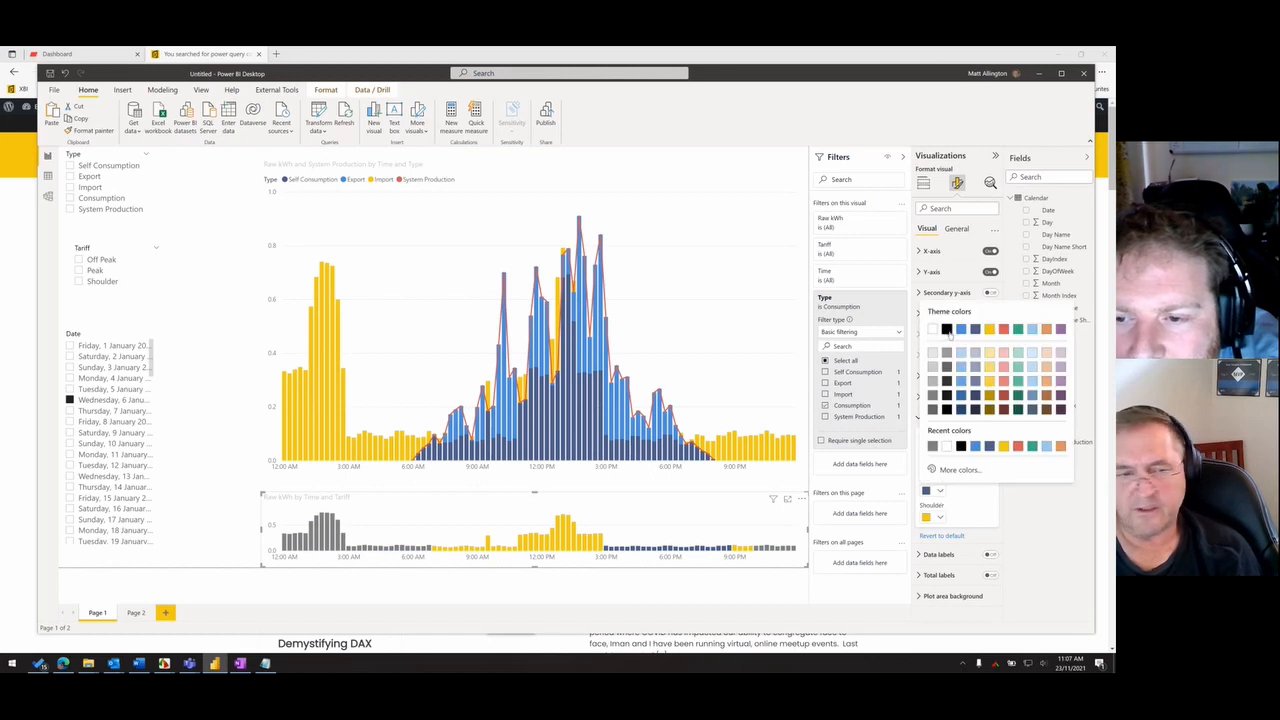
pyautogui.click(948, 377)
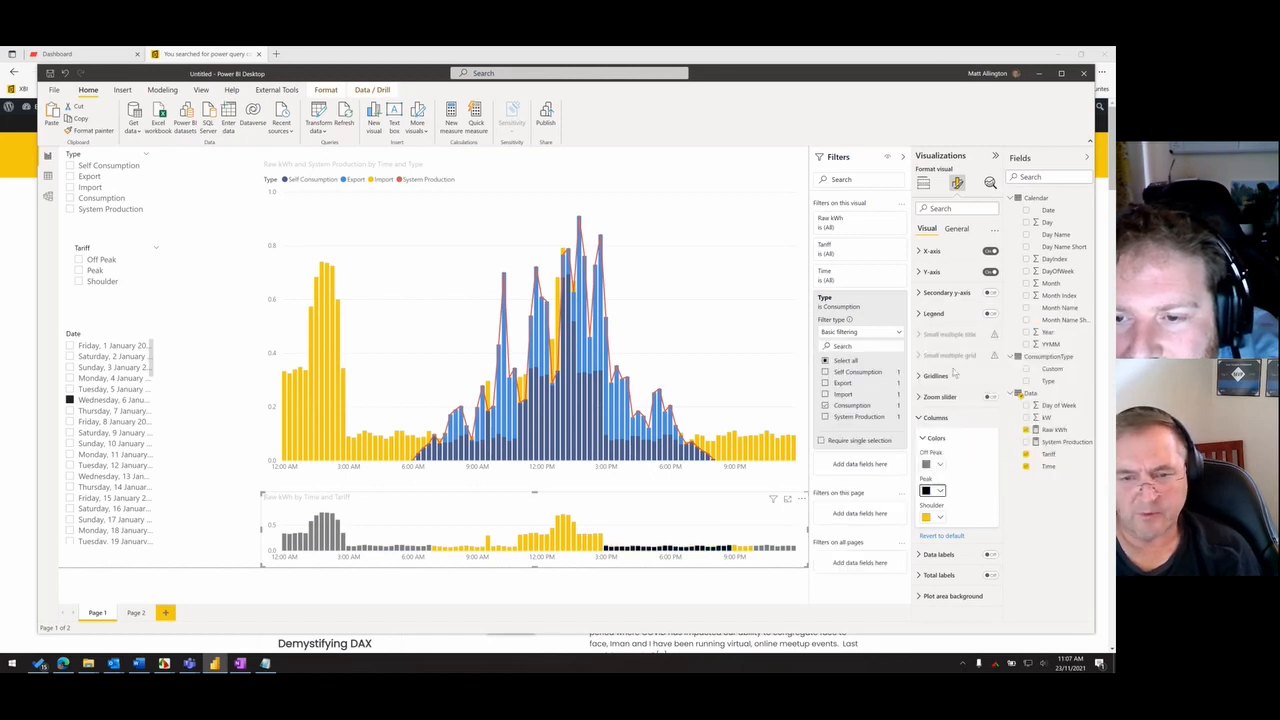
pyautogui.click(940, 517)
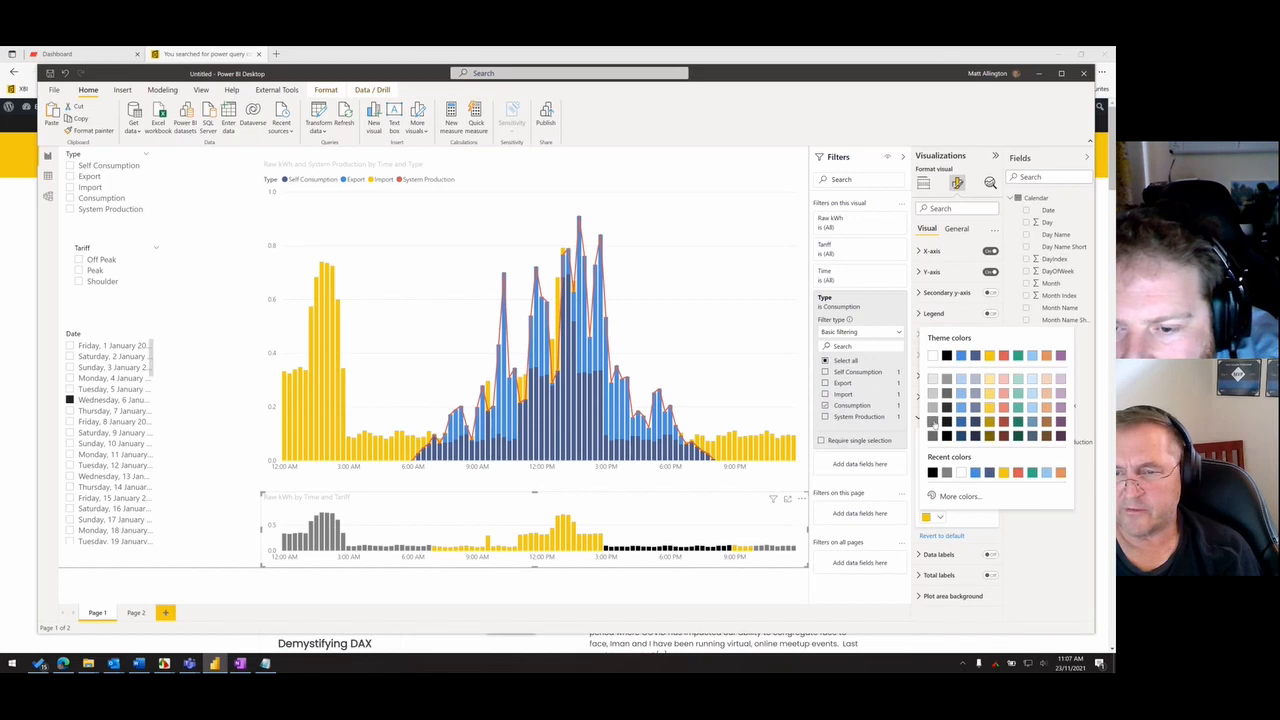
pyautogui.click(933, 421)
pyautogui.click(940, 465)
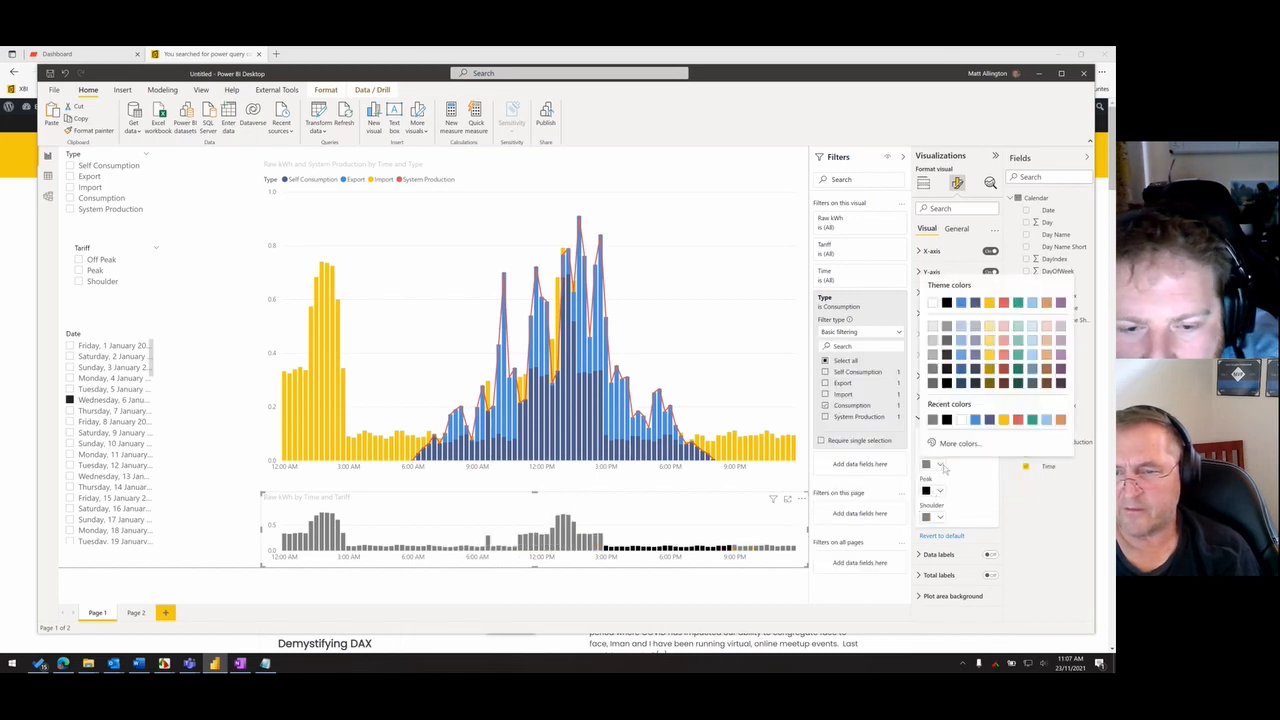
pyautogui.click(989, 327)
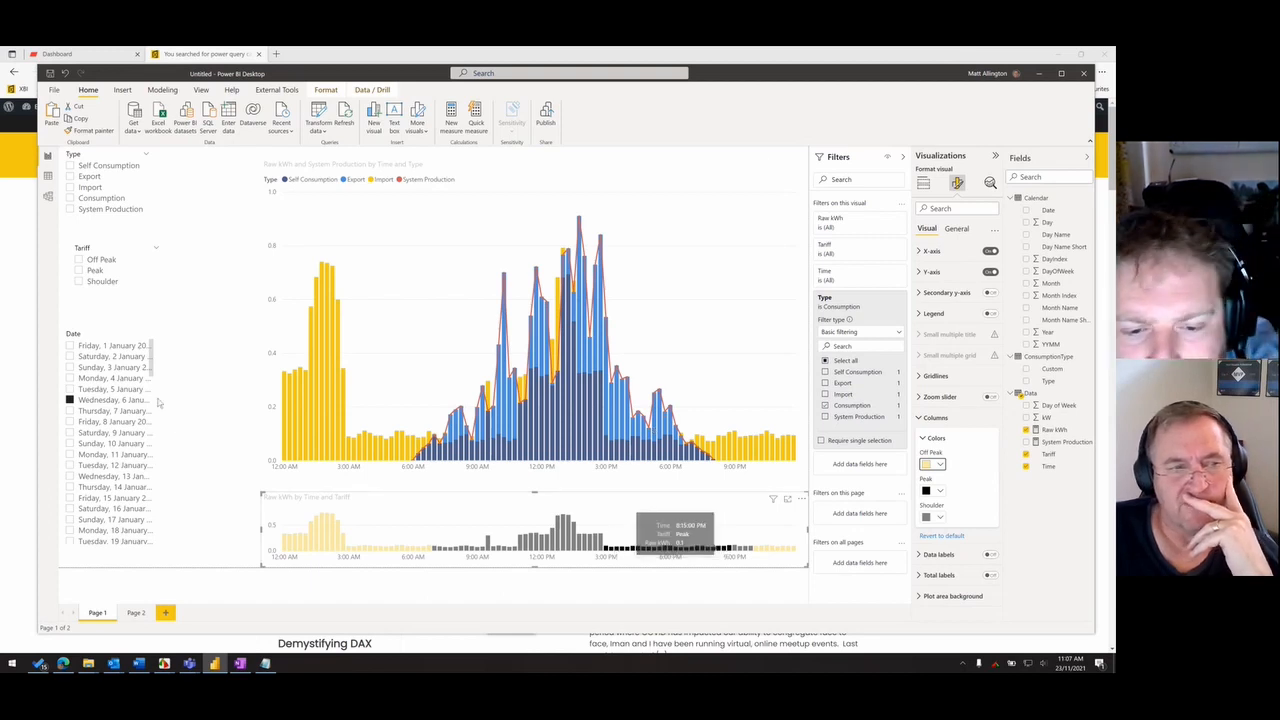
# - Filter the page to Wednesday, 23 June 2021 and examine the Peak tariff period between 3 PM and 9 PM on the tariff chart
pyautogui.scroll(-20, 152, 370)
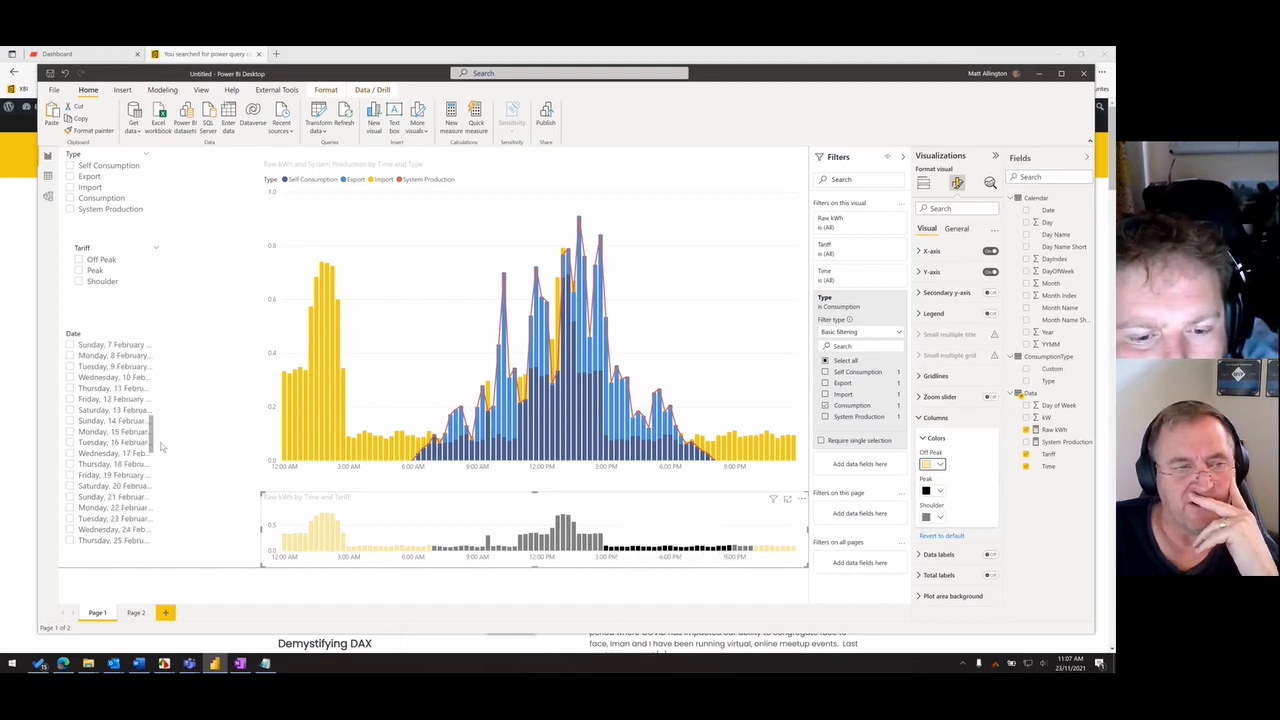
pyautogui.scroll(-10, 160, 520)
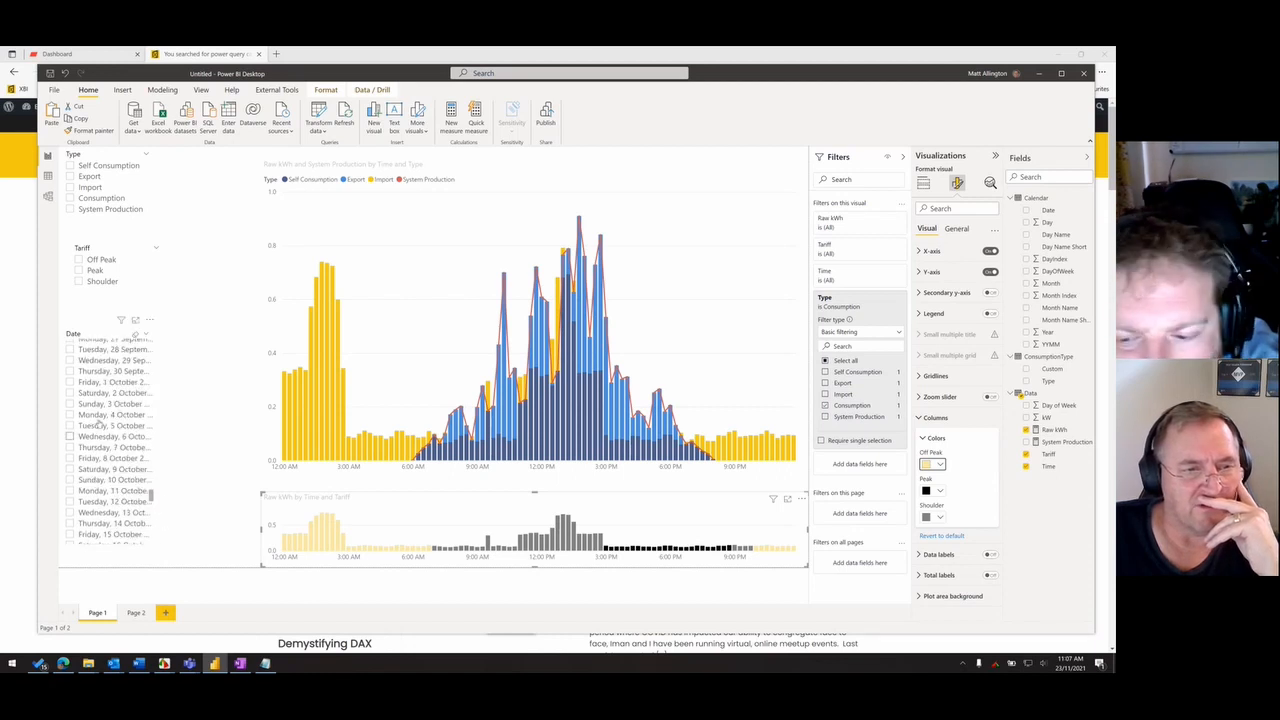
pyautogui.scroll(5, 70, 405)
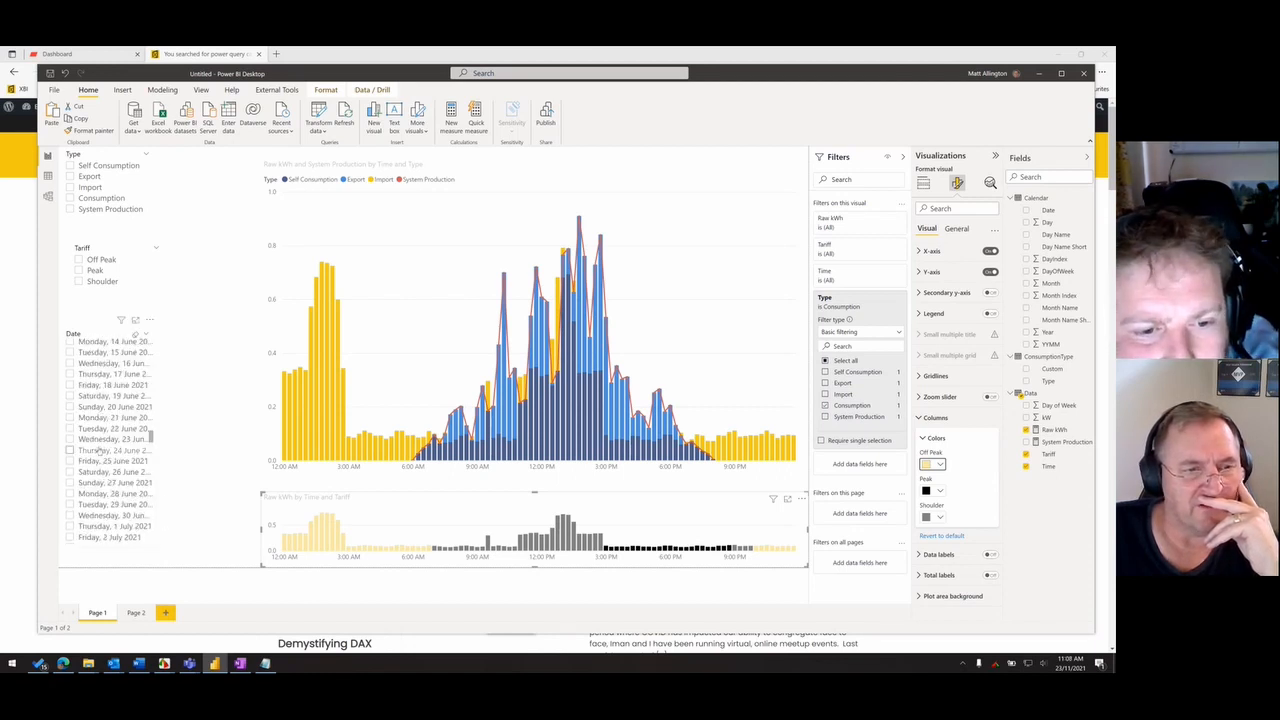
pyautogui.click(70, 439)
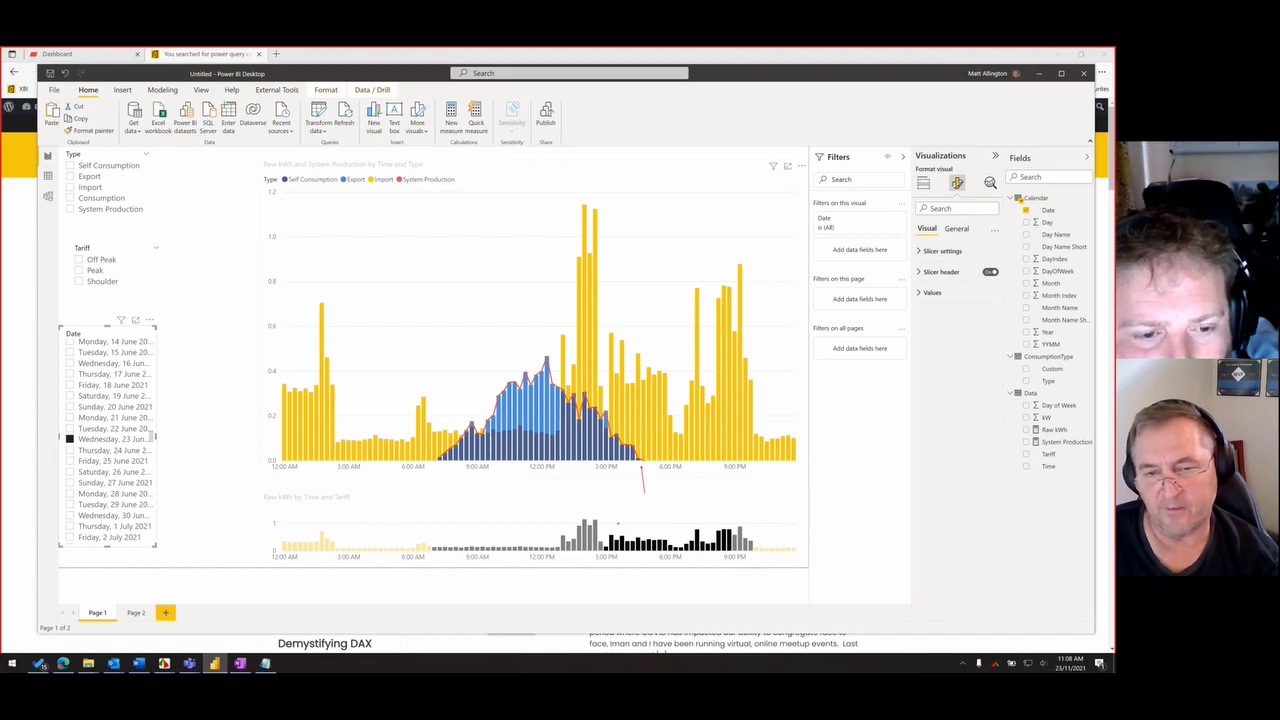
pyautogui.moveTo(605, 524); pyautogui.dragTo(738, 557)
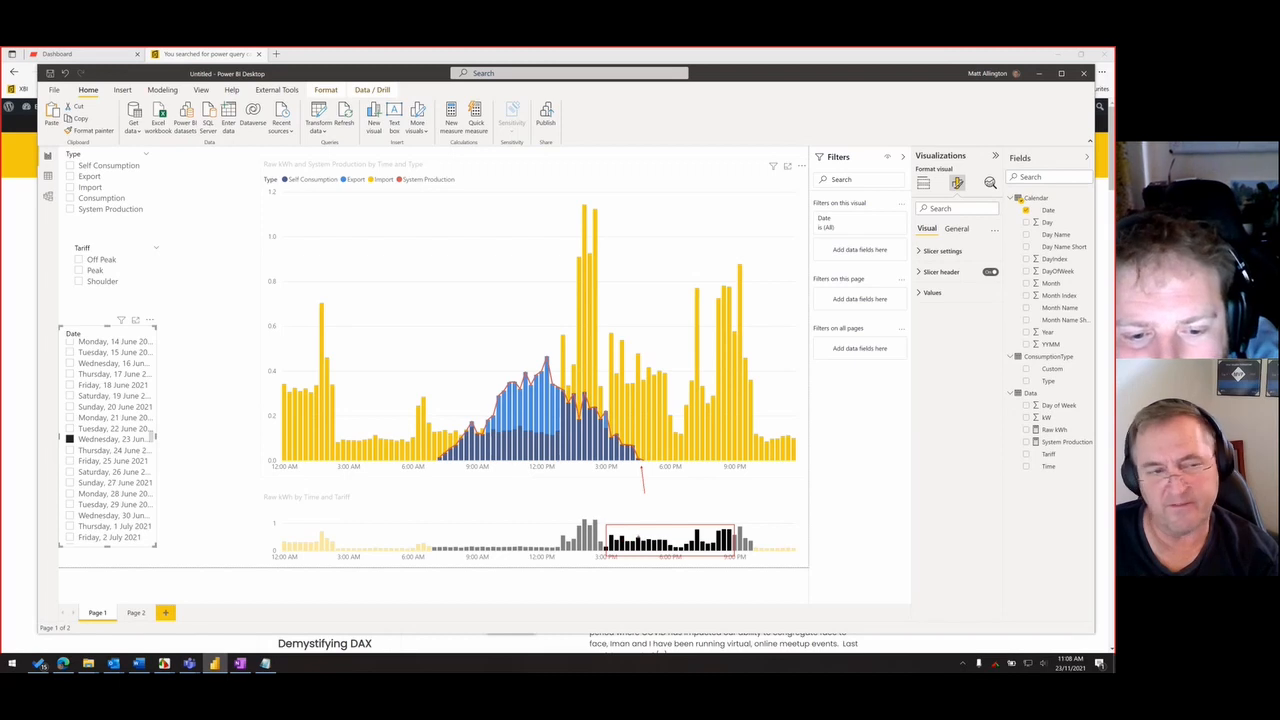
pyautogui.press('Escape')
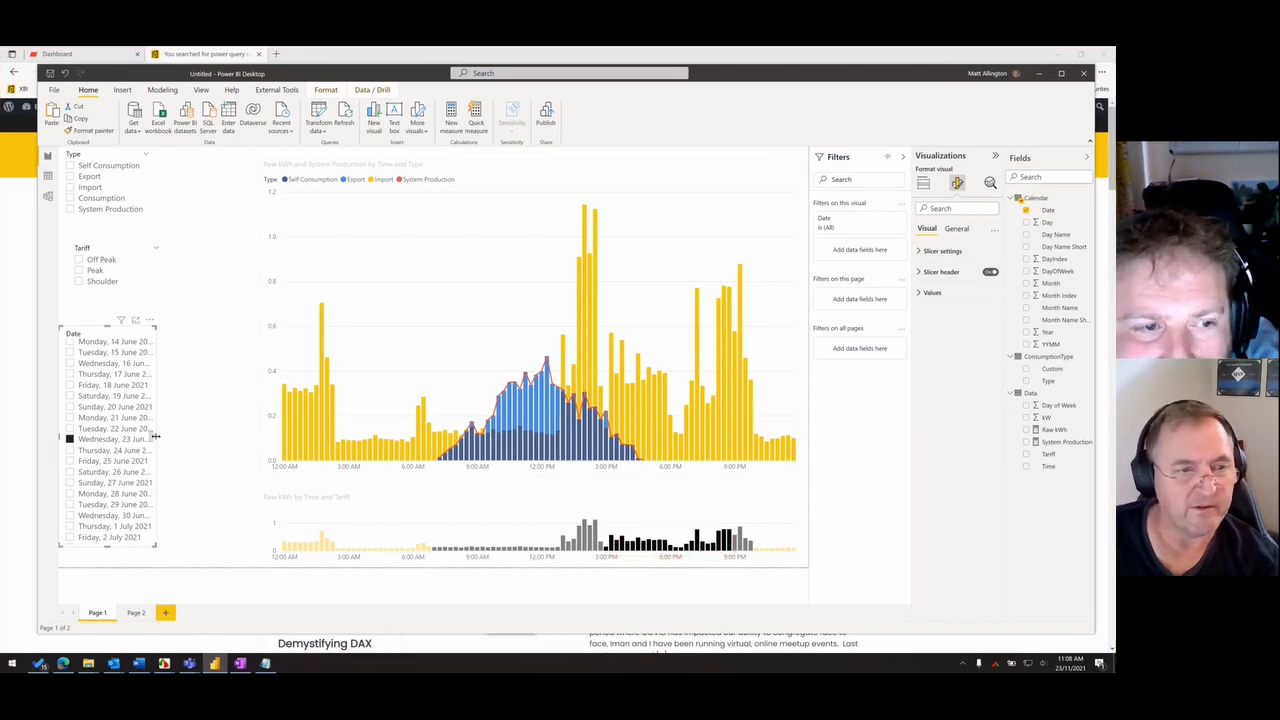
# - Widen the Date slicer slightly and return its list to the start of January 2021
pyautogui.moveTo(154, 439); pyautogui.dragTo(160, 438)
pyautogui.scroll(11, 119, 375)
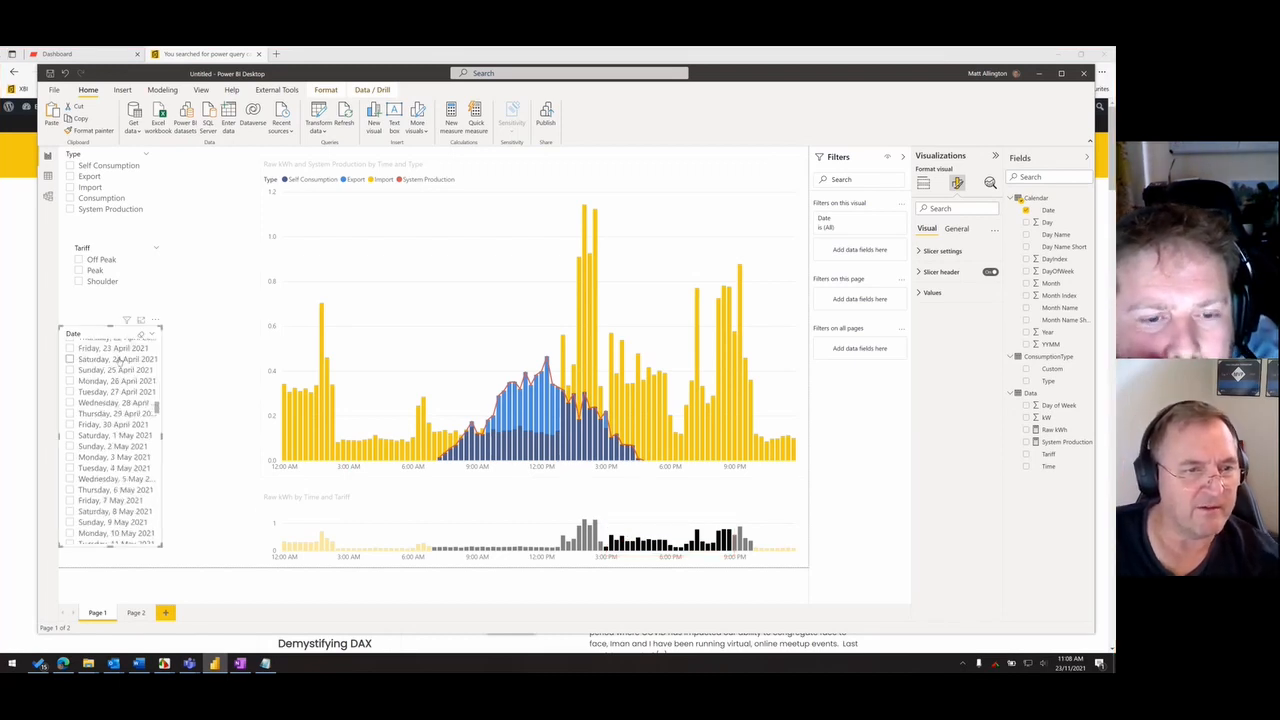
pyautogui.scroll(6, 119, 373)
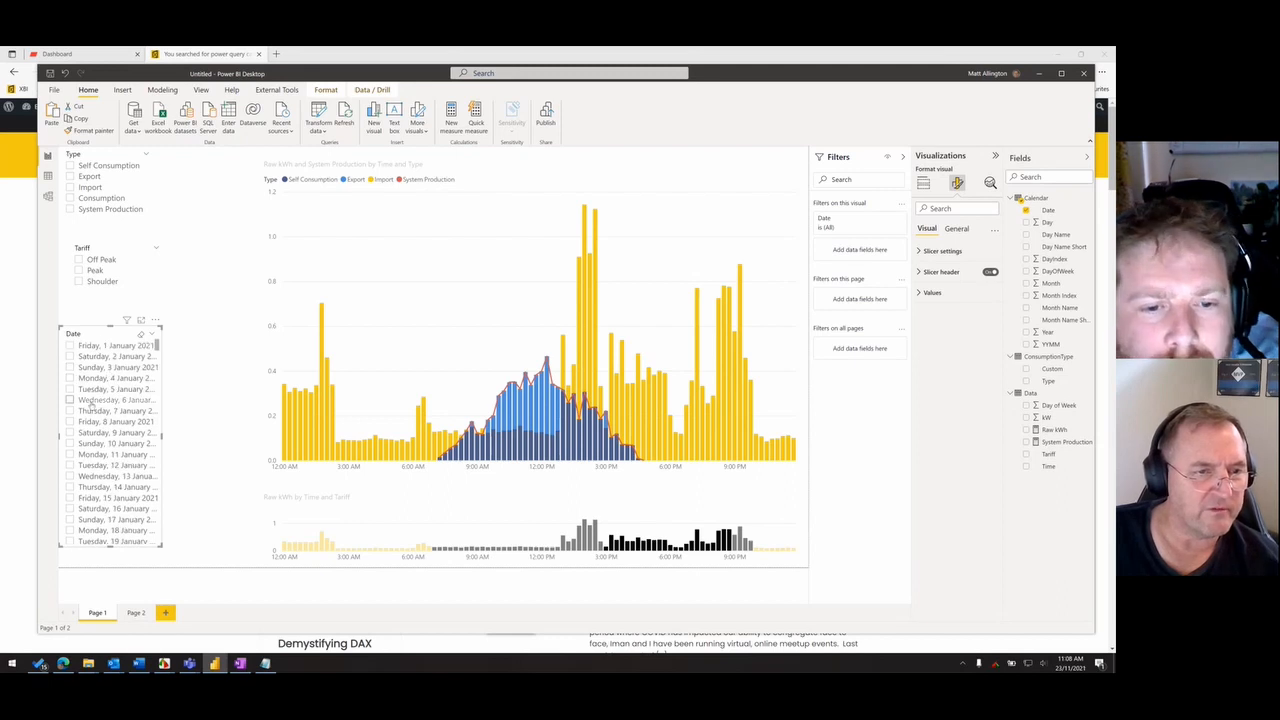
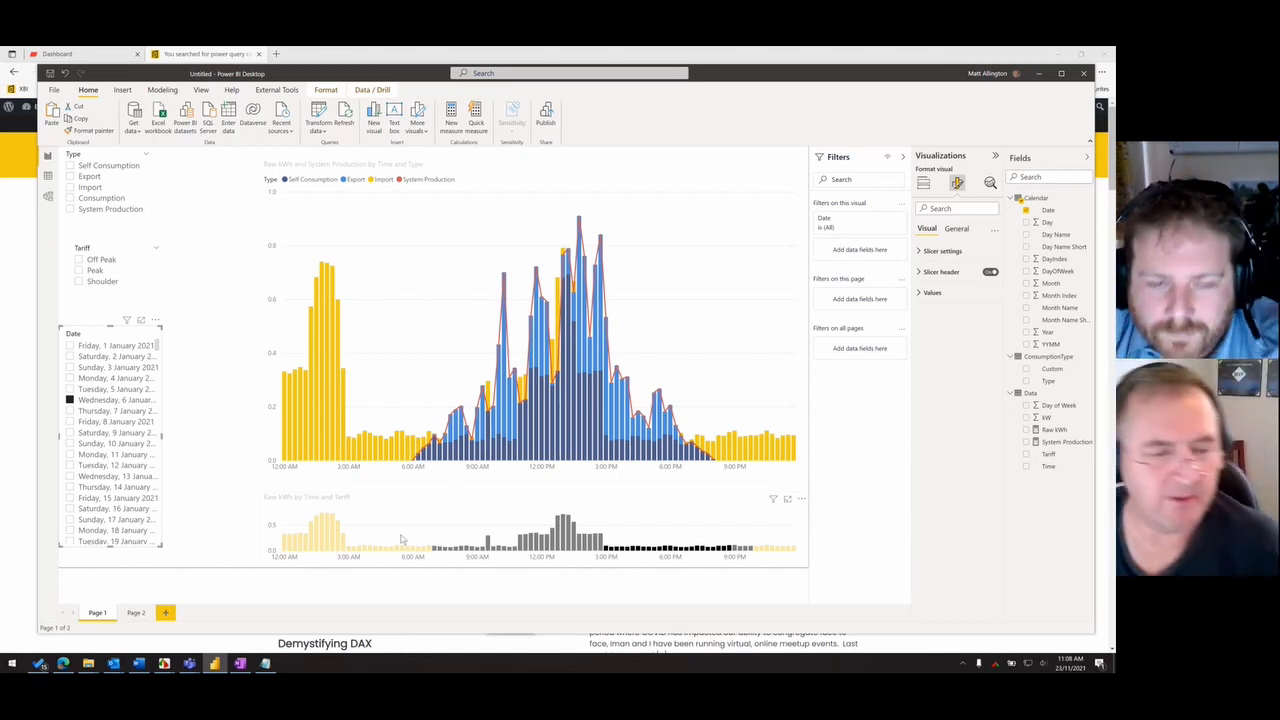
# - On Page 2, convert the Raw kWh by Tariff pie chart into a matrix and reposition it
pyautogui.click(136, 613)
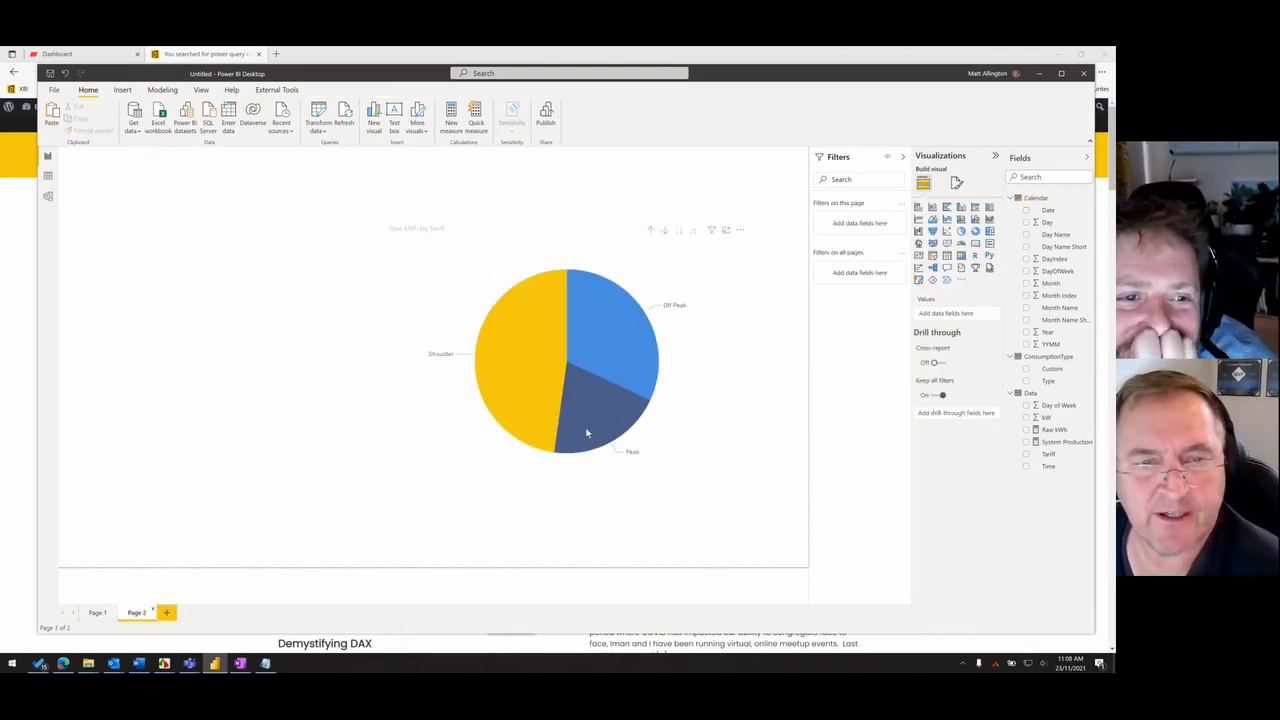
pyautogui.moveTo(587, 433); pyautogui.dragTo(391, 391)
pyautogui.moveTo(476, 370); pyautogui.dragTo(566, 373)
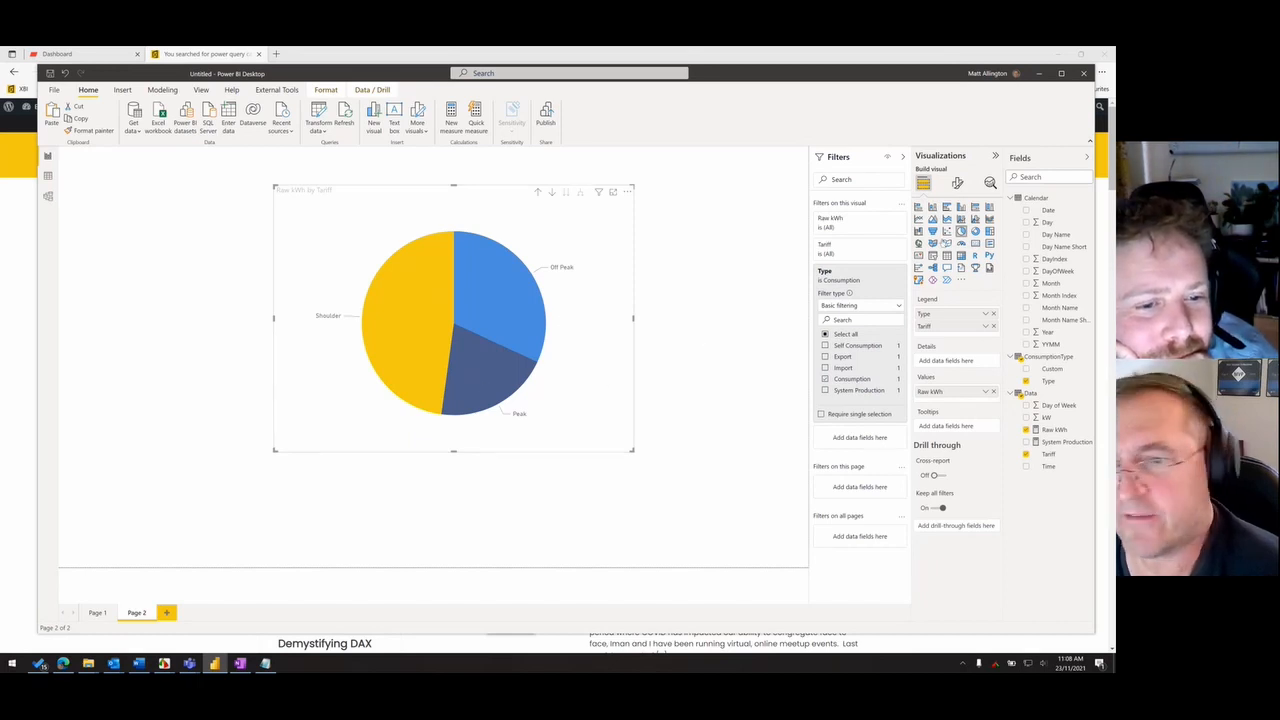
pyautogui.click(960, 256)
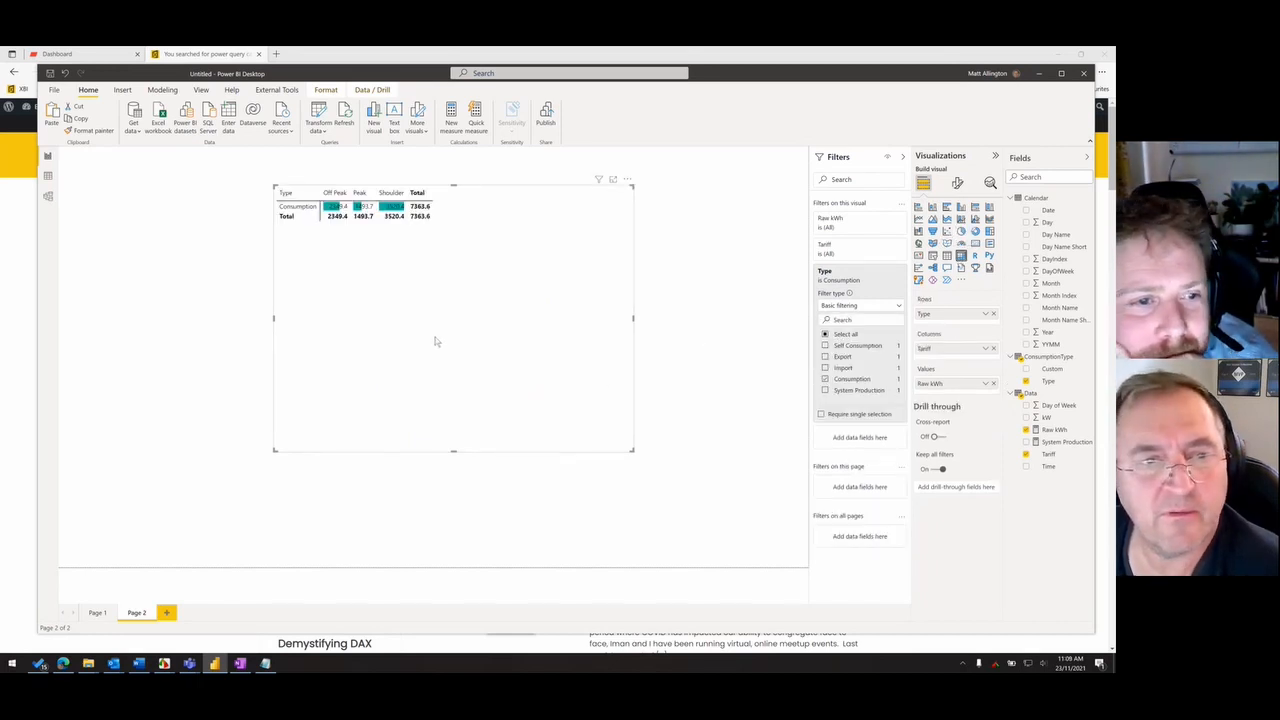
pyautogui.moveTo(436, 341); pyautogui.dragTo(476, 354)
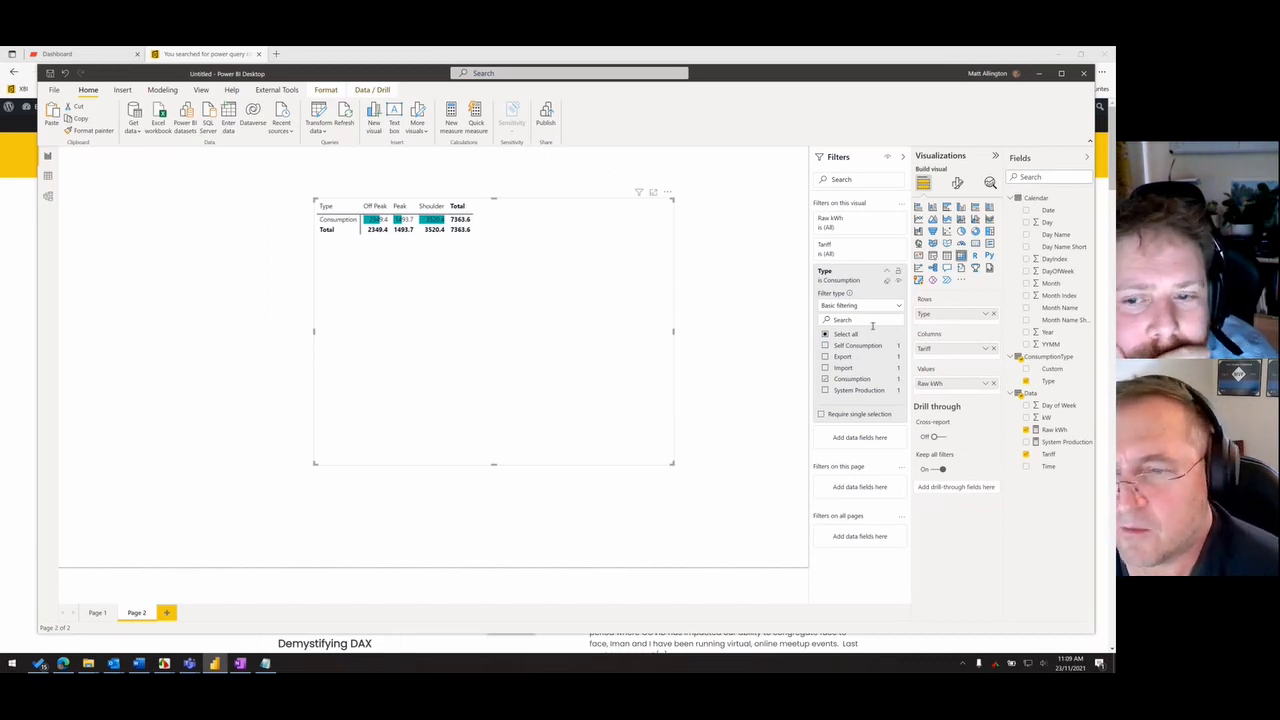
# - Remove Type from the matrix's rows and change its Type filter from Consumption to Import and Export
pyautogui.click(992, 314)
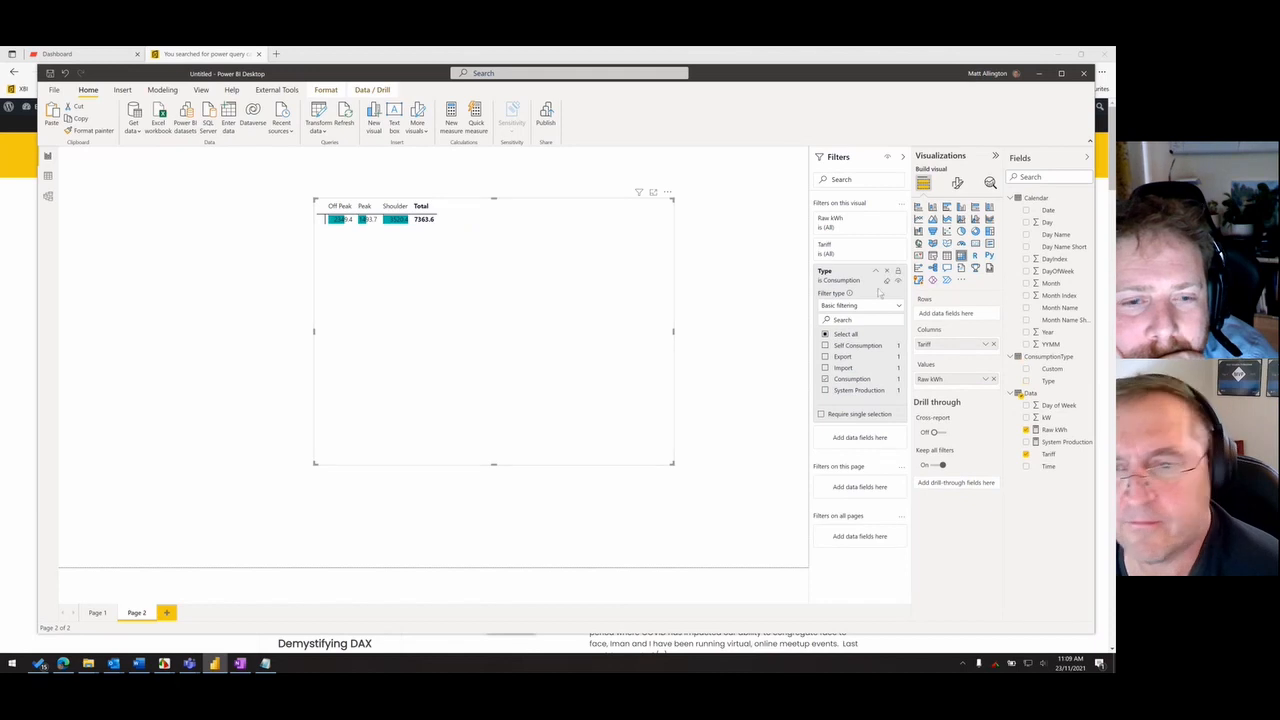
pyautogui.click(843, 368)
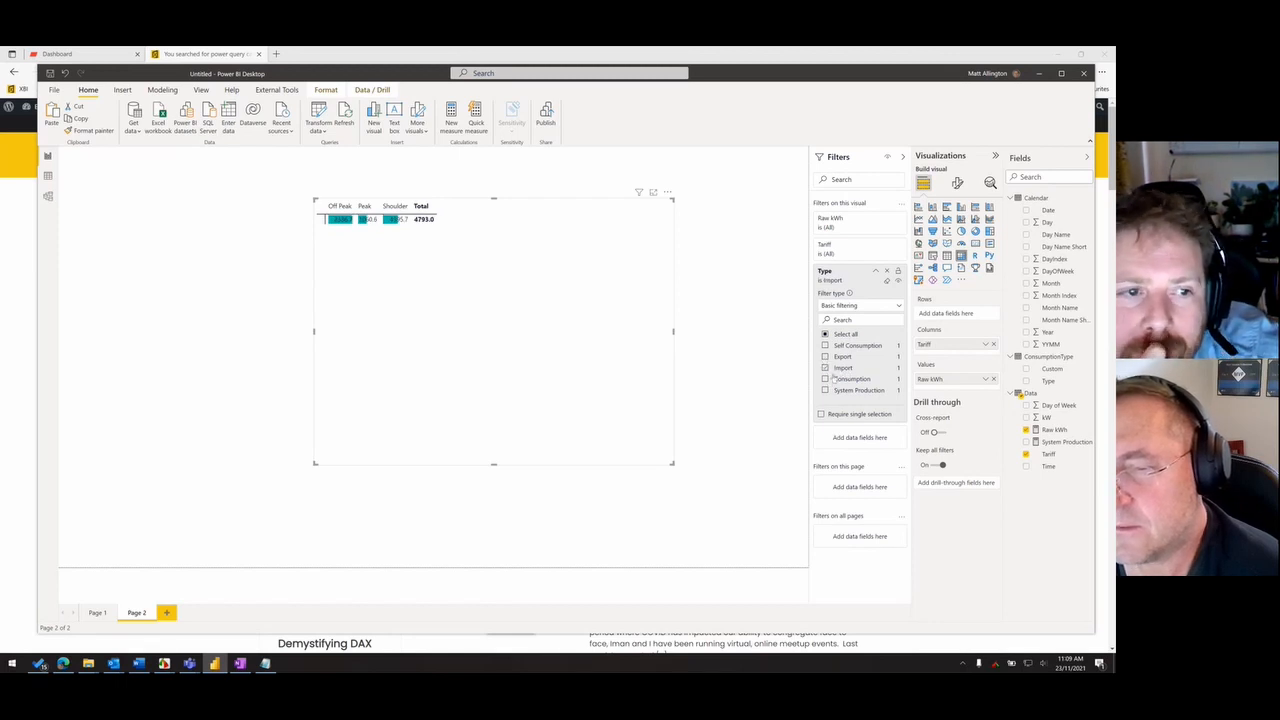
pyautogui.click(825, 356)
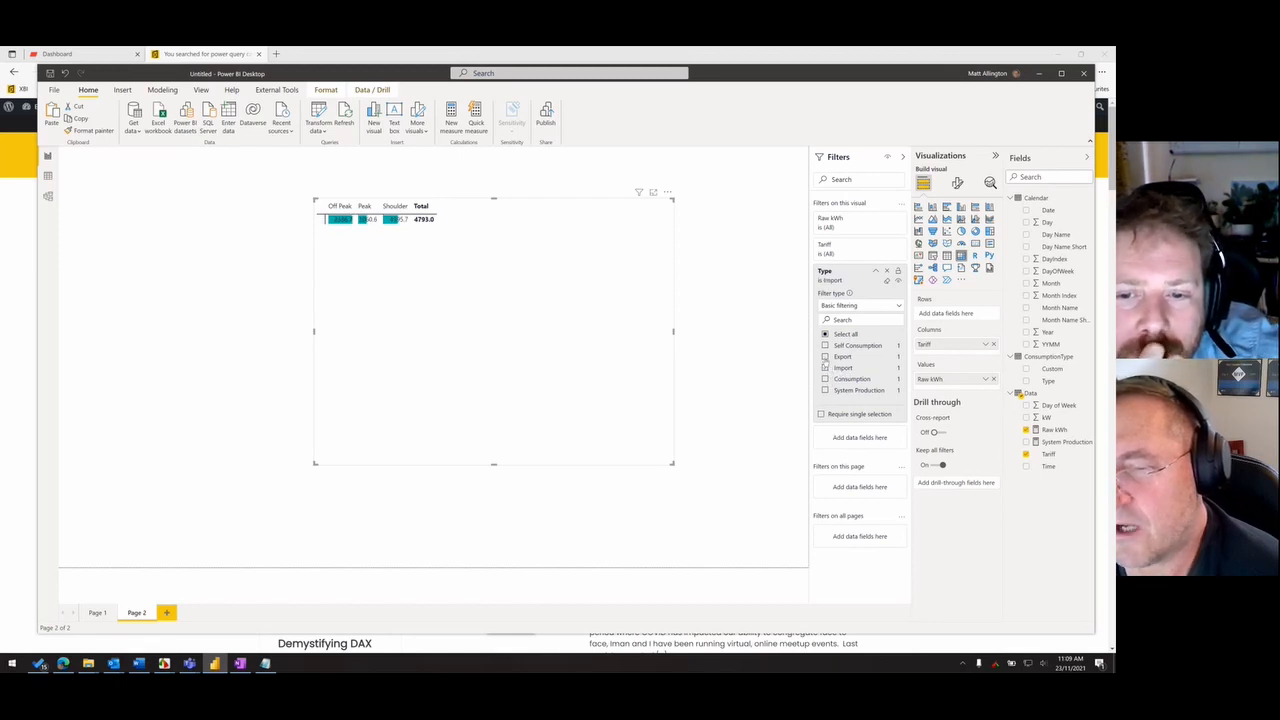
# - Put Tariff on the matrix's rows and Type on its columns, and shrink the matrix
pyautogui.click(543, 371)
pyautogui.moveTo(946, 344); pyautogui.dragTo(951, 314)
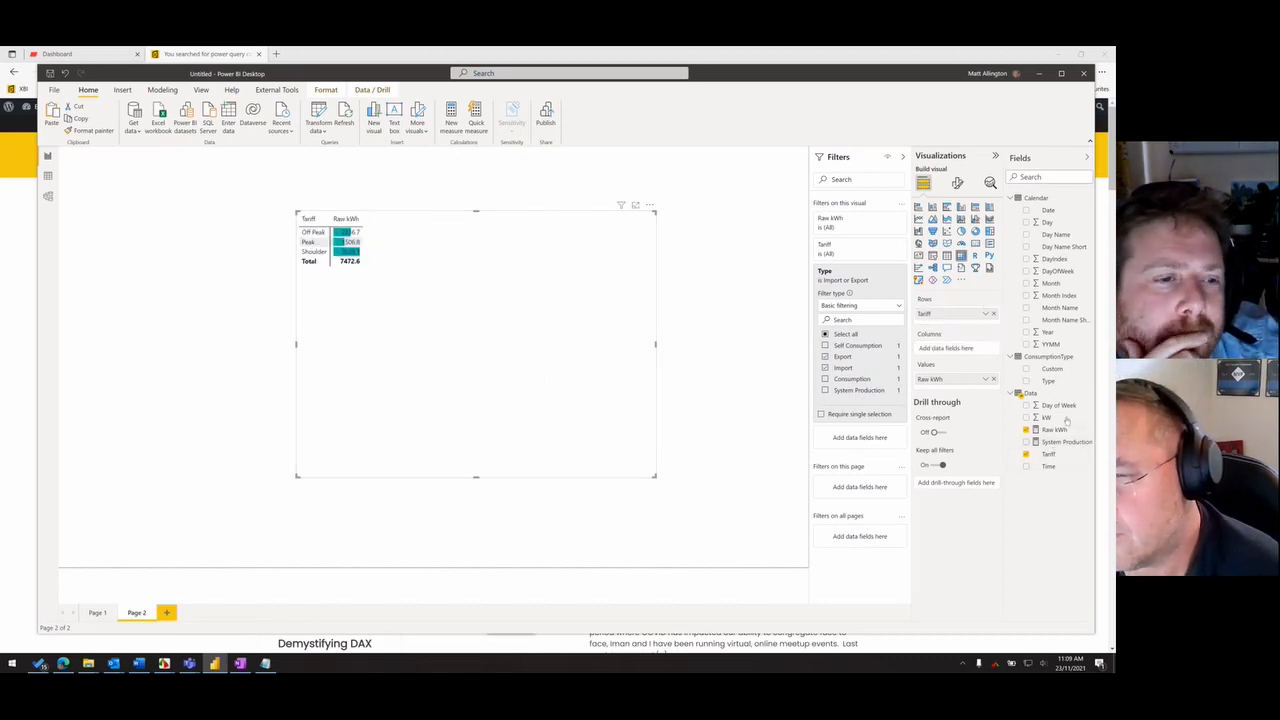
pyautogui.moveTo(1056, 381); pyautogui.dragTo(951, 348)
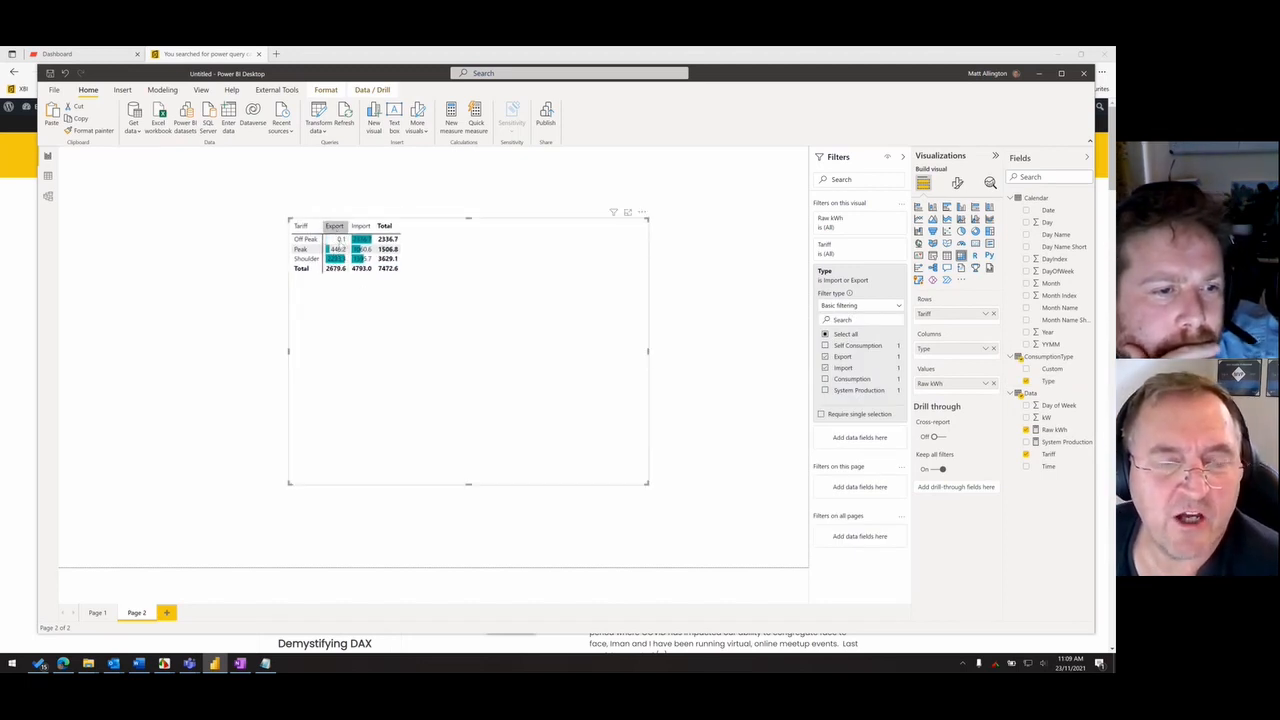
pyautogui.moveTo(347, 304); pyautogui.dragTo(367, 314)
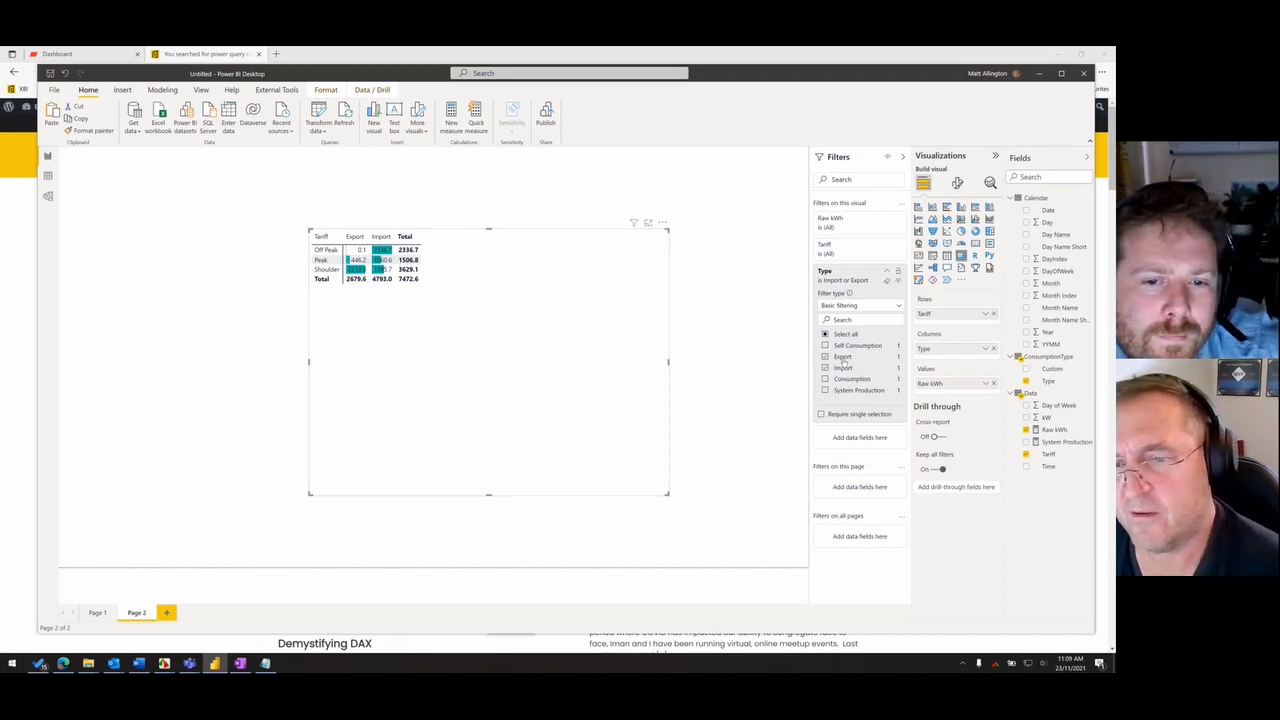
pyautogui.moveTo(443, 360); pyautogui.dragTo(311, 339)
pyautogui.moveTo(585, 484); pyautogui.dragTo(498, 422)
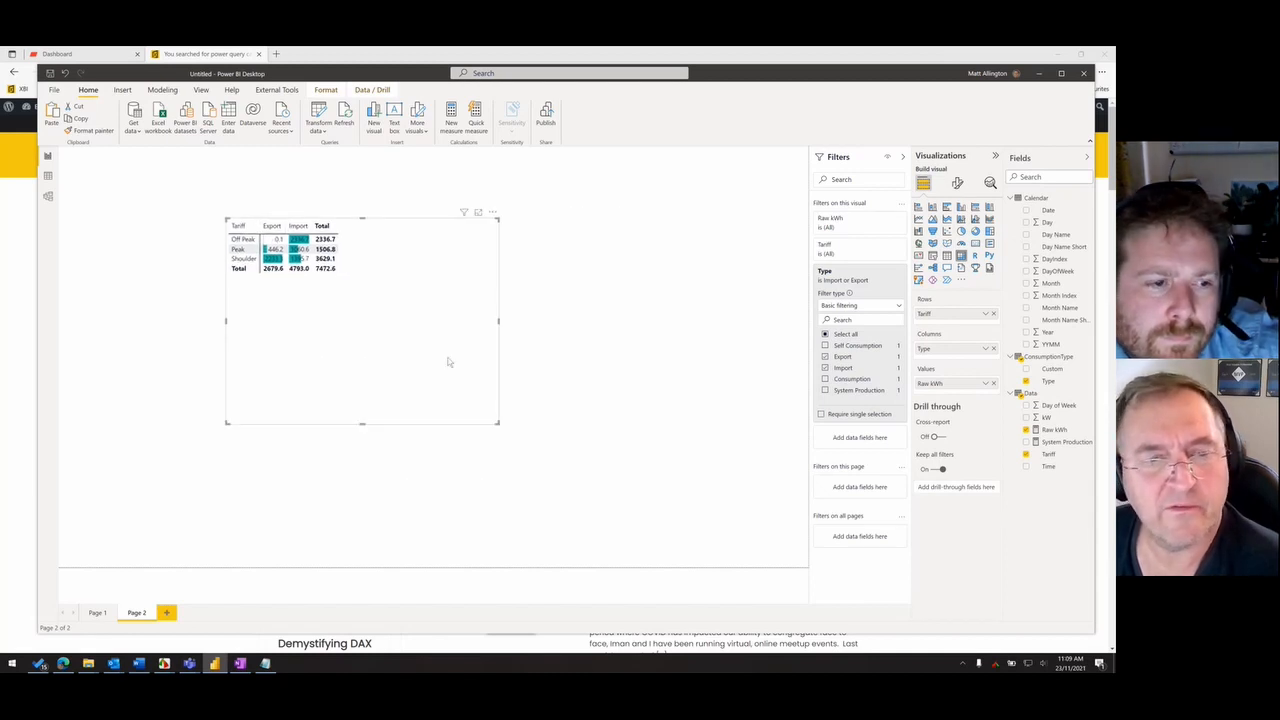
# - Create a measure in the Data table: Total Export = CALCULATE([Raw kWh],ConsumptionType[Type]="Export")
pyautogui.rightClick(1037, 393)
pyautogui.click(989, 399)
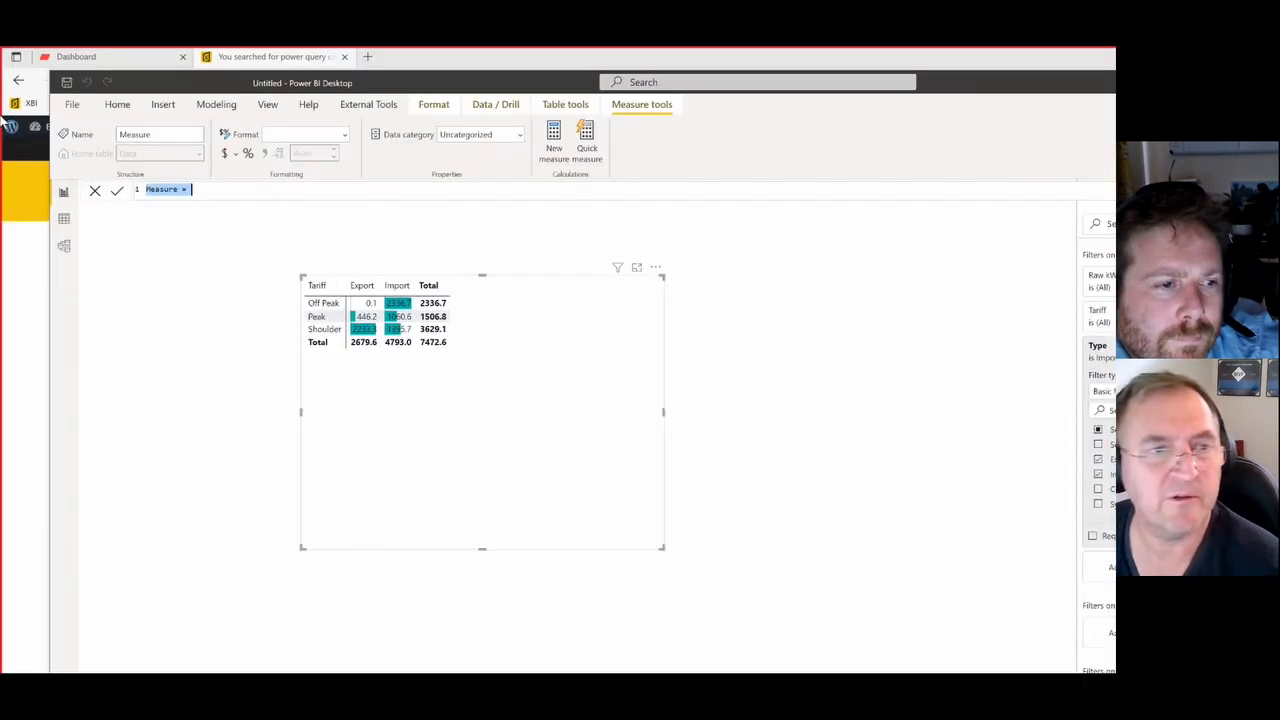
pyautogui.write('Total E')
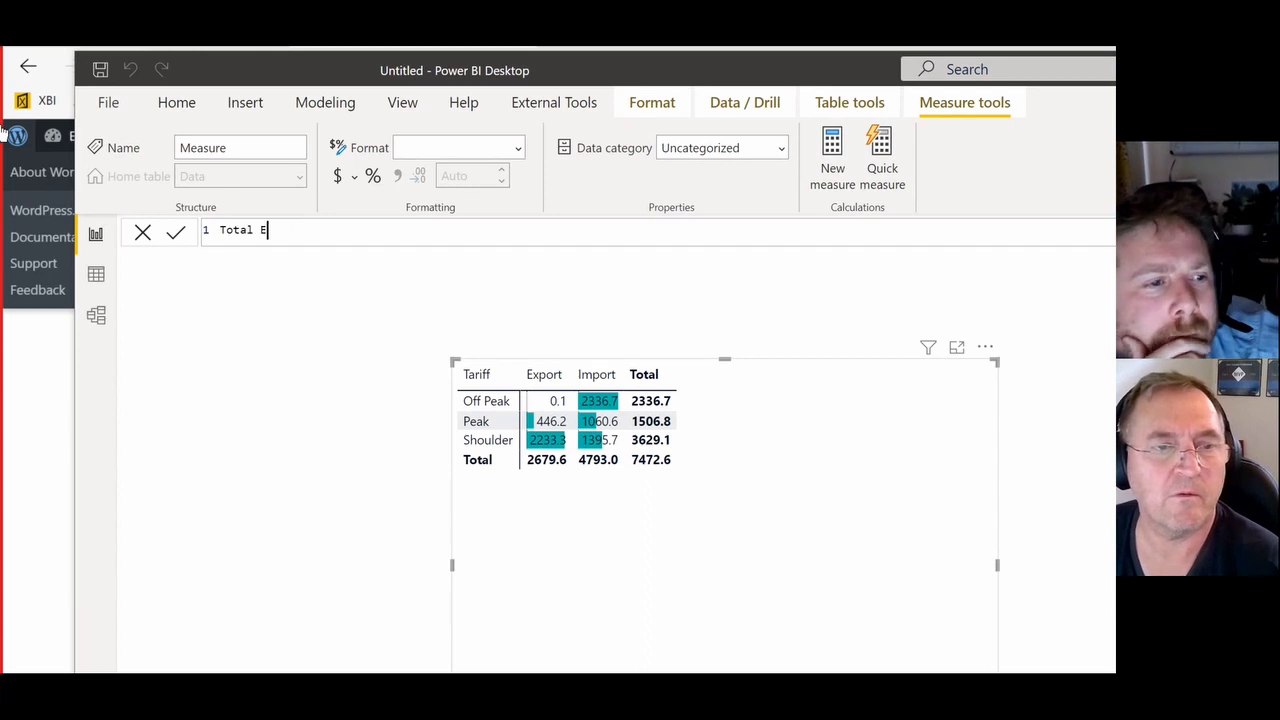
pyautogui.write('xport = ca')
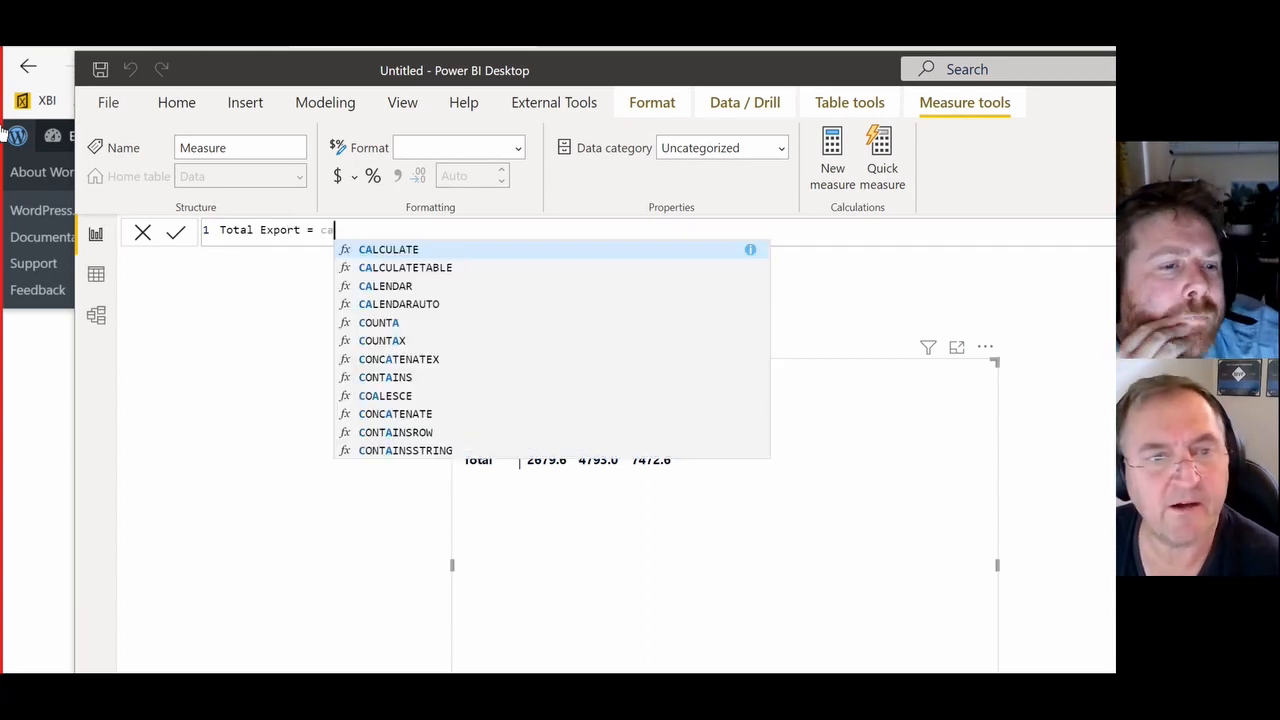
pyautogui.press('Tab')
pyautogui.write('raw')
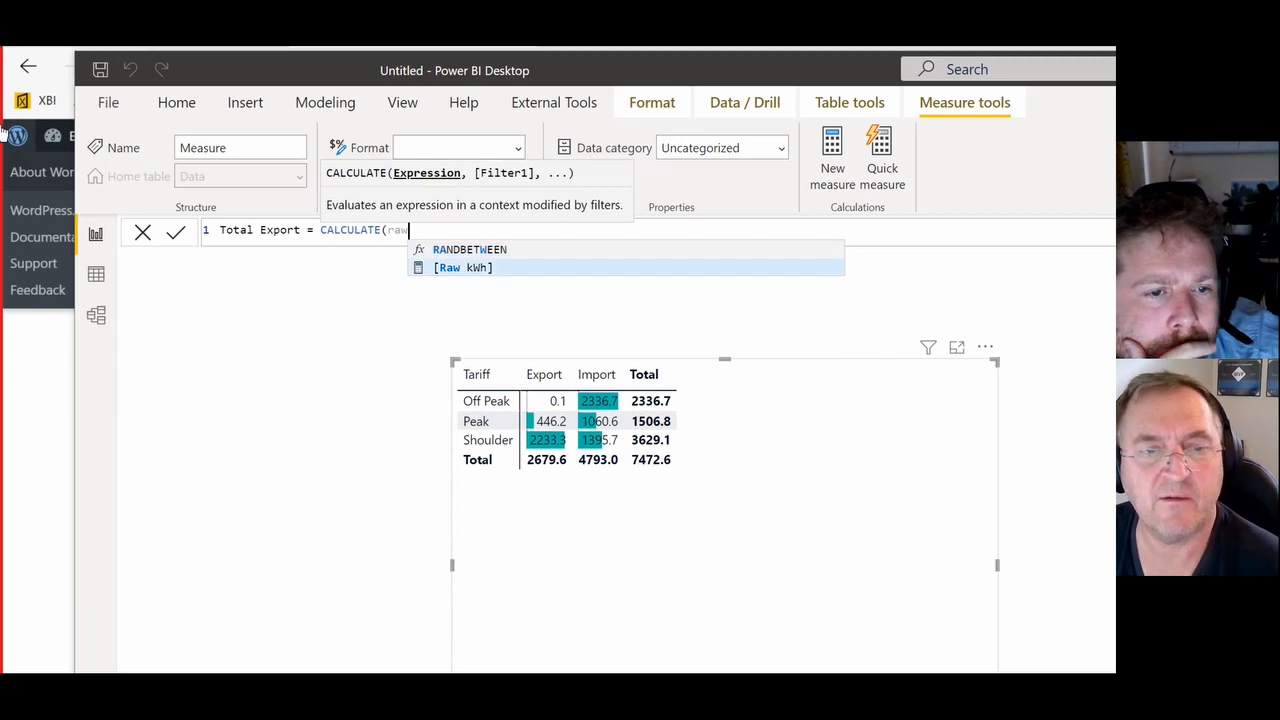
pyautogui.press('Tab')
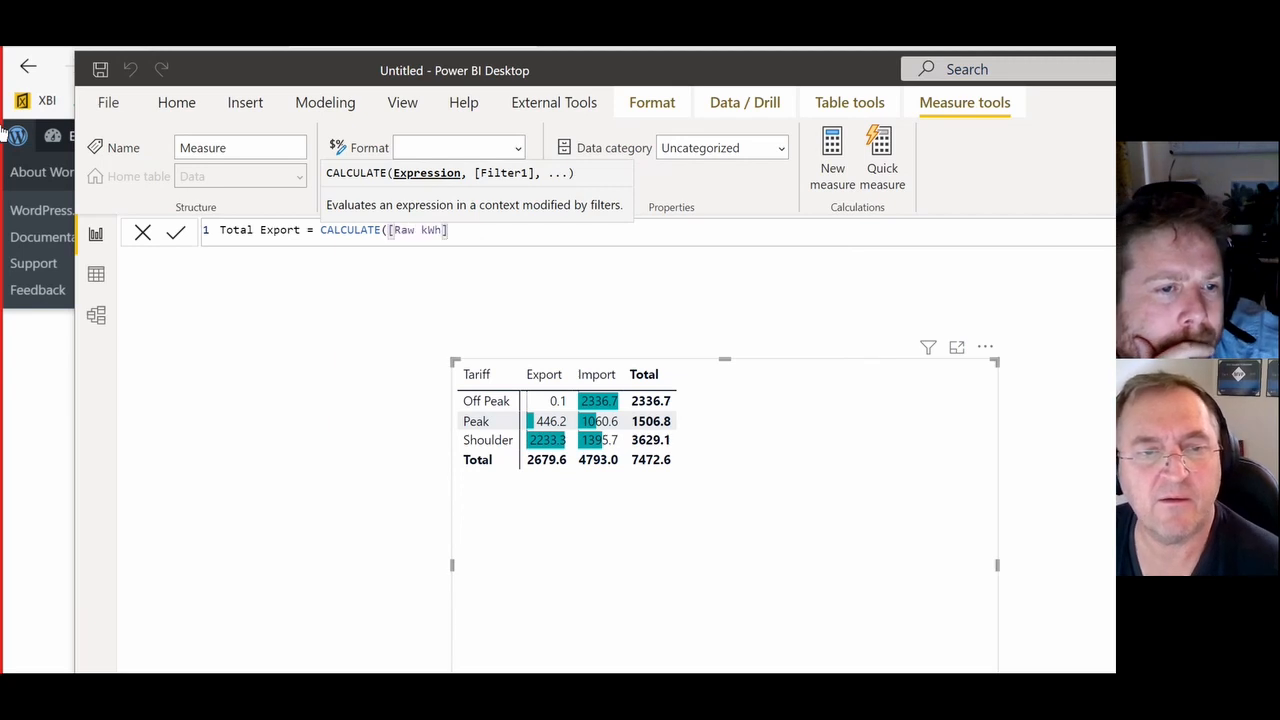
pyautogui.write(',typ')
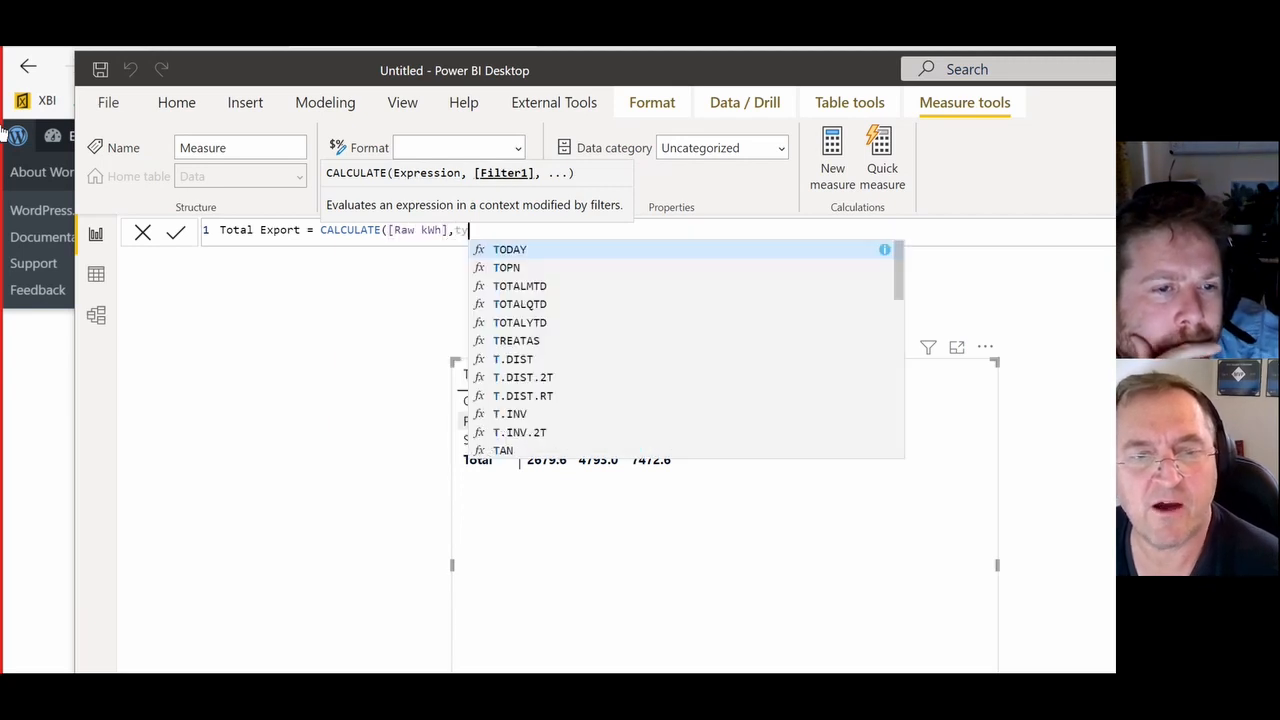
pyautogui.press('Down')
pyautogui.press('Down')
pyautogui.press('Tab')
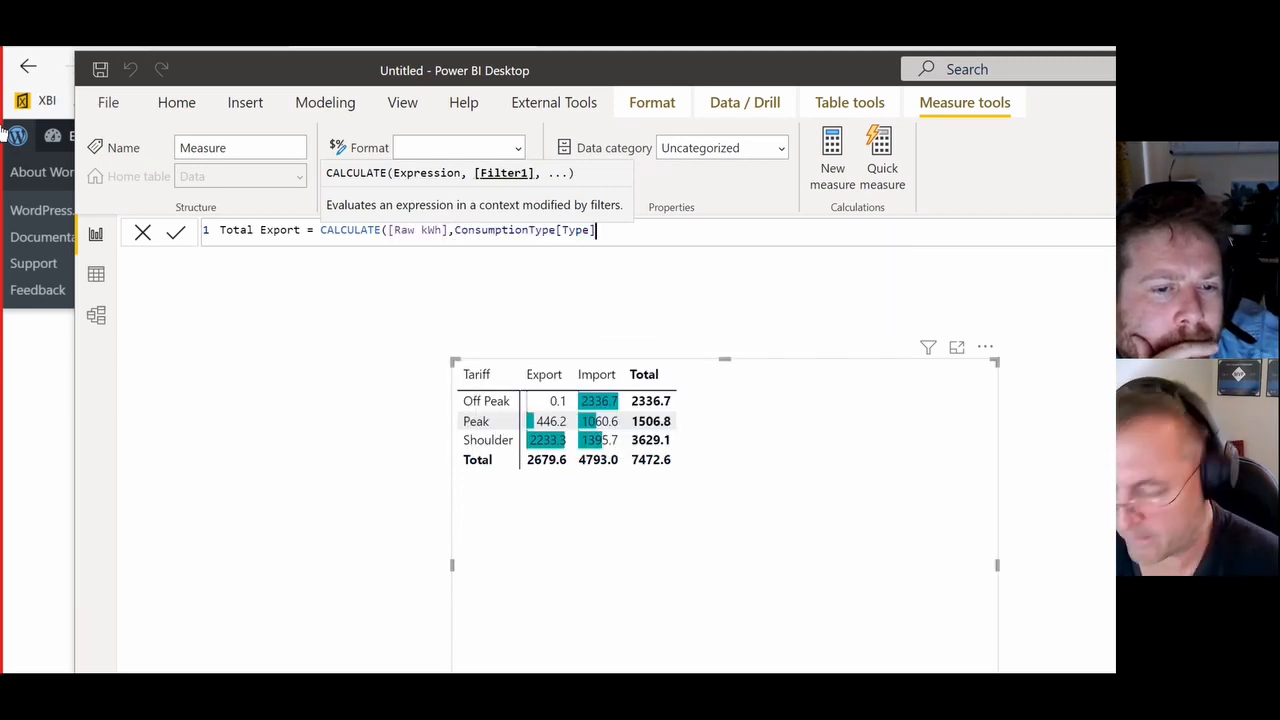
pyautogui.write('=')
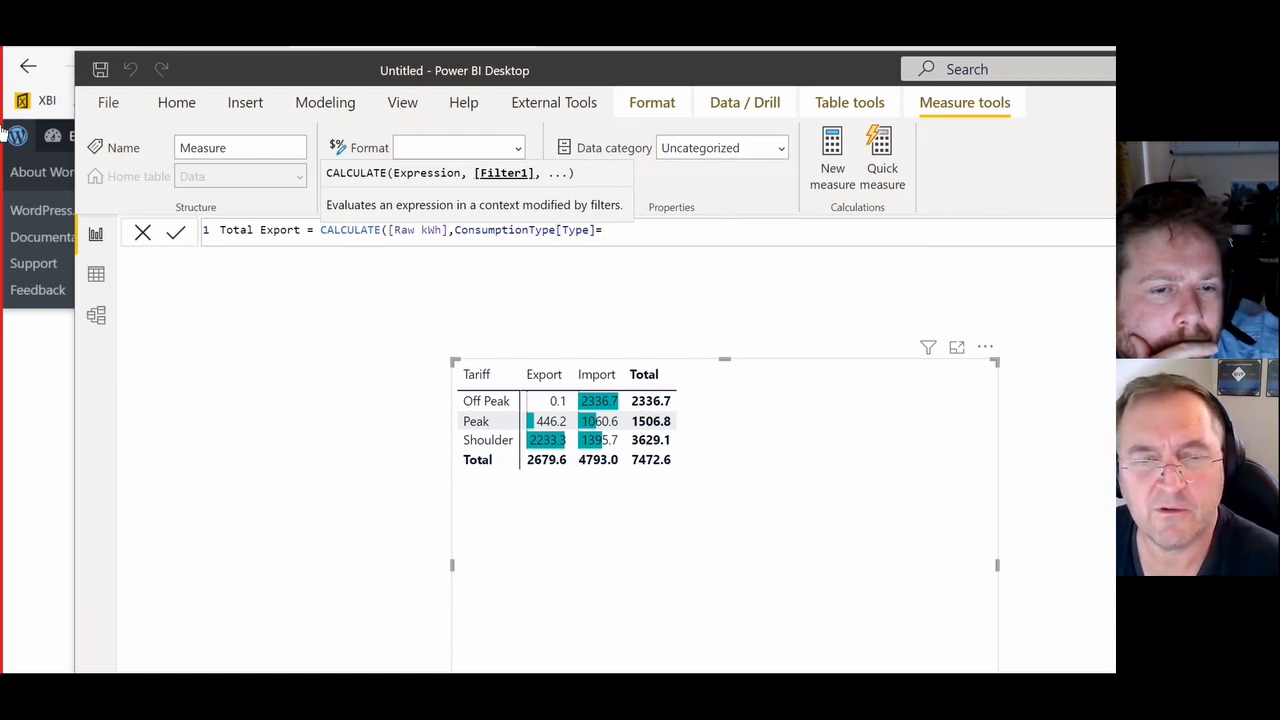
pyautogui.write('"Export")')
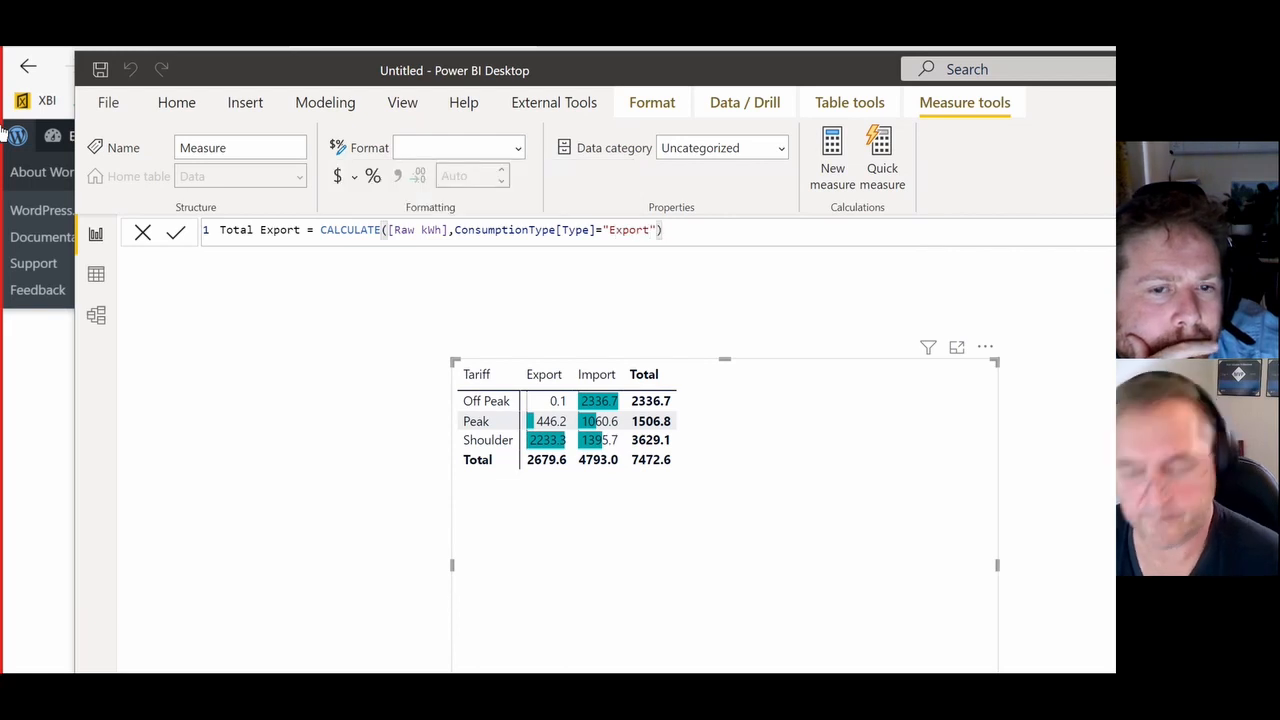
pyautogui.press('Return')
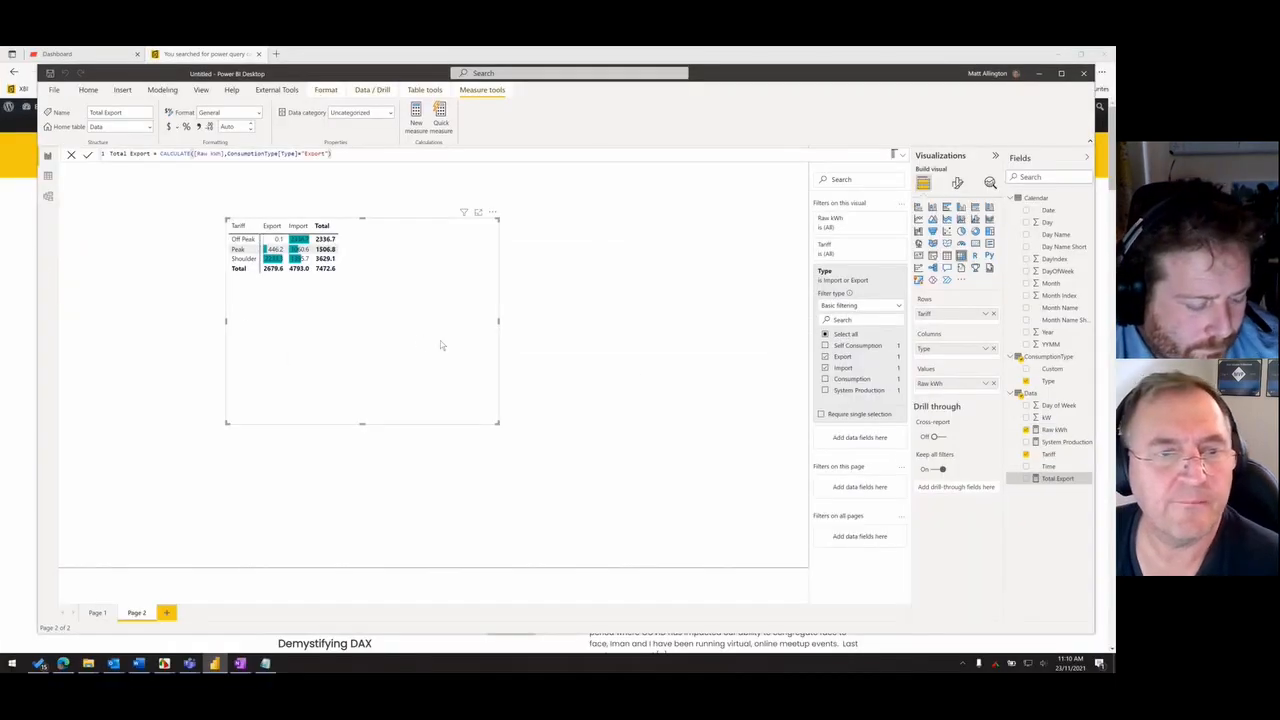
# - Place a copy of the matrix beside the original and make the copy show only Total Export by Tariff
pyautogui.moveTo(442, 344); pyautogui.dragTo(588, 330)
pyautogui.moveTo(460, 335); pyautogui.dragTo(624, 340)
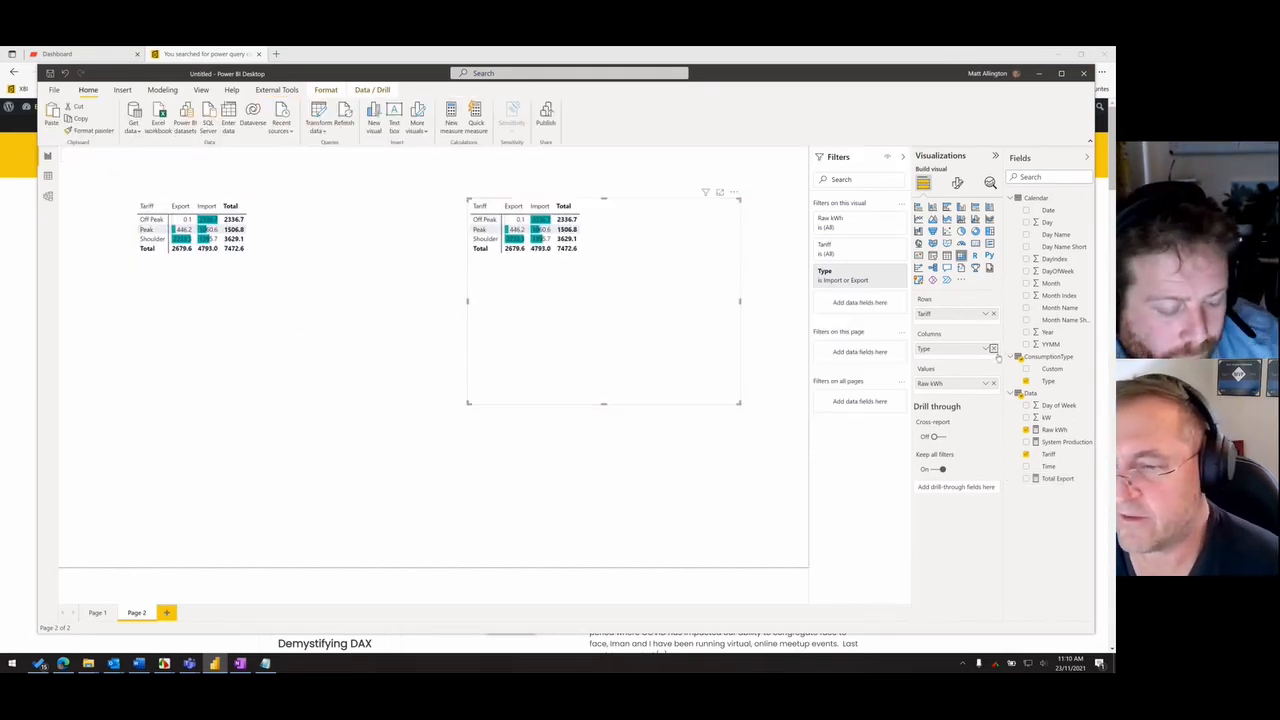
pyautogui.click(993, 348)
pyautogui.moveTo(1047, 478); pyautogui.dragTo(635, 292)
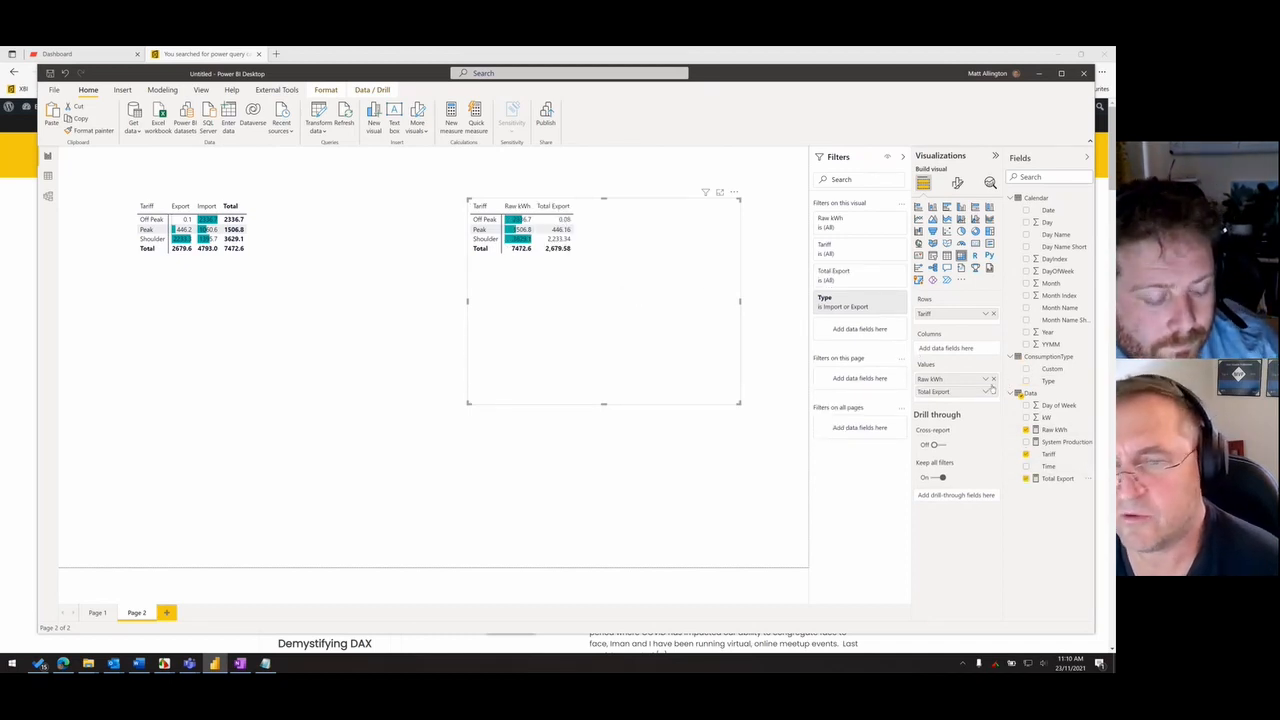
pyautogui.moveTo(632, 300); pyautogui.dragTo(639, 305)
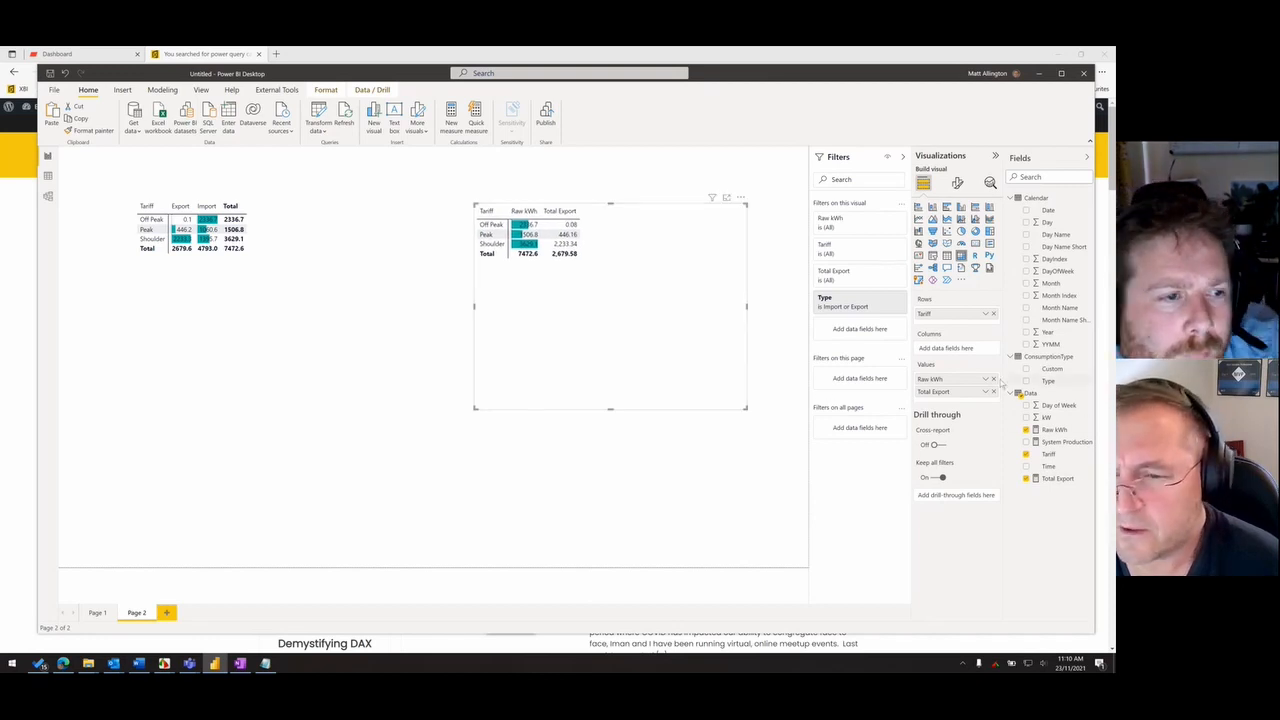
pyautogui.click(993, 380)
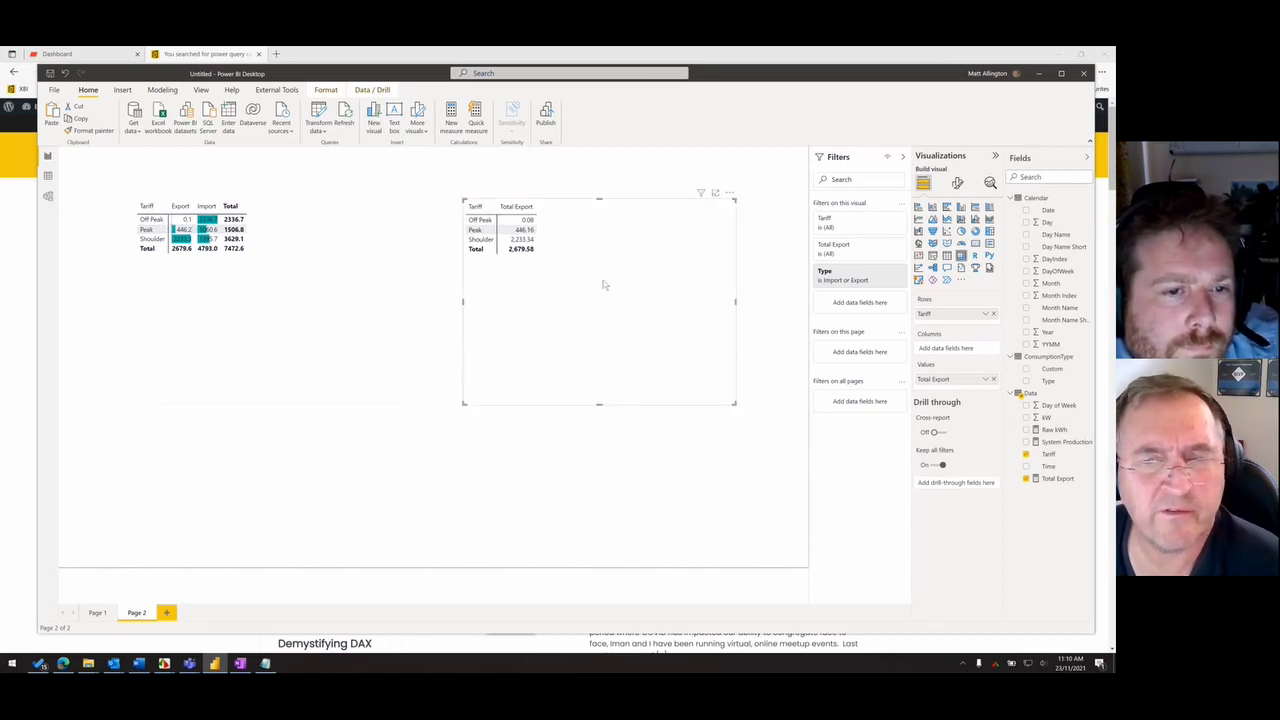
# - Format the Total Export measure as a decimal number with 1 decimal place and nudge its matrix
pyautogui.click(1058, 479)
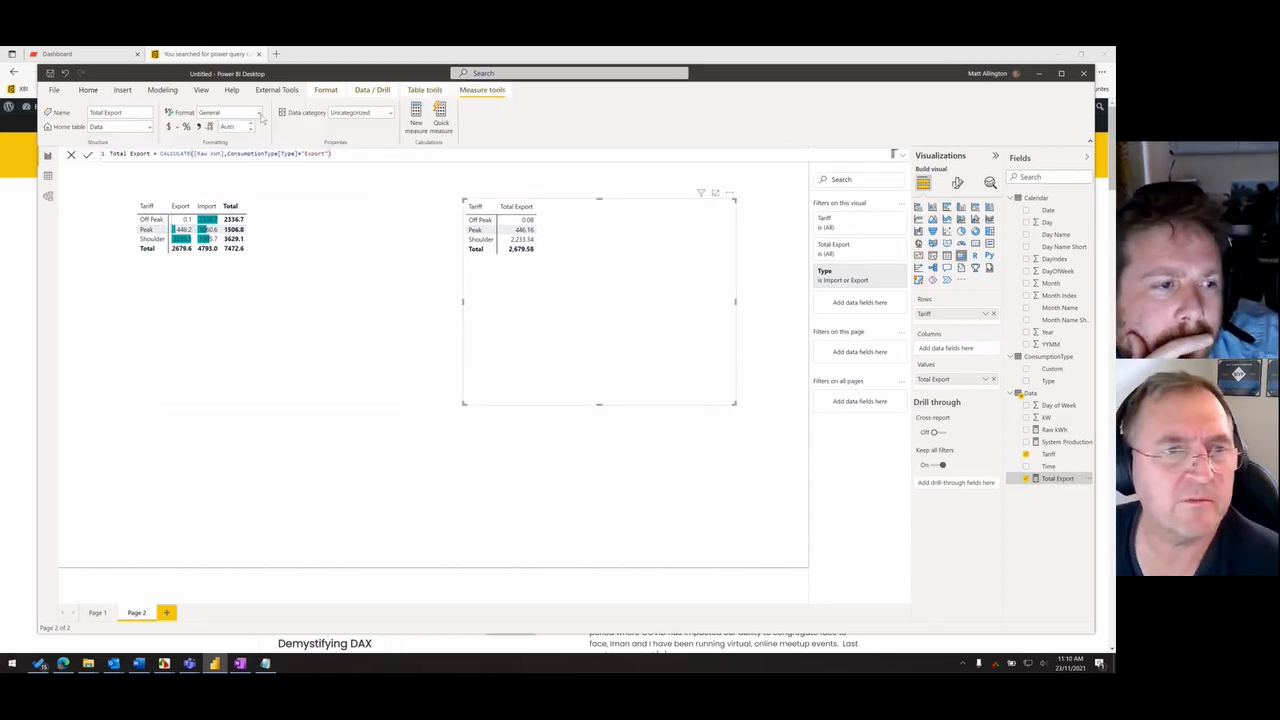
pyautogui.click(260, 114)
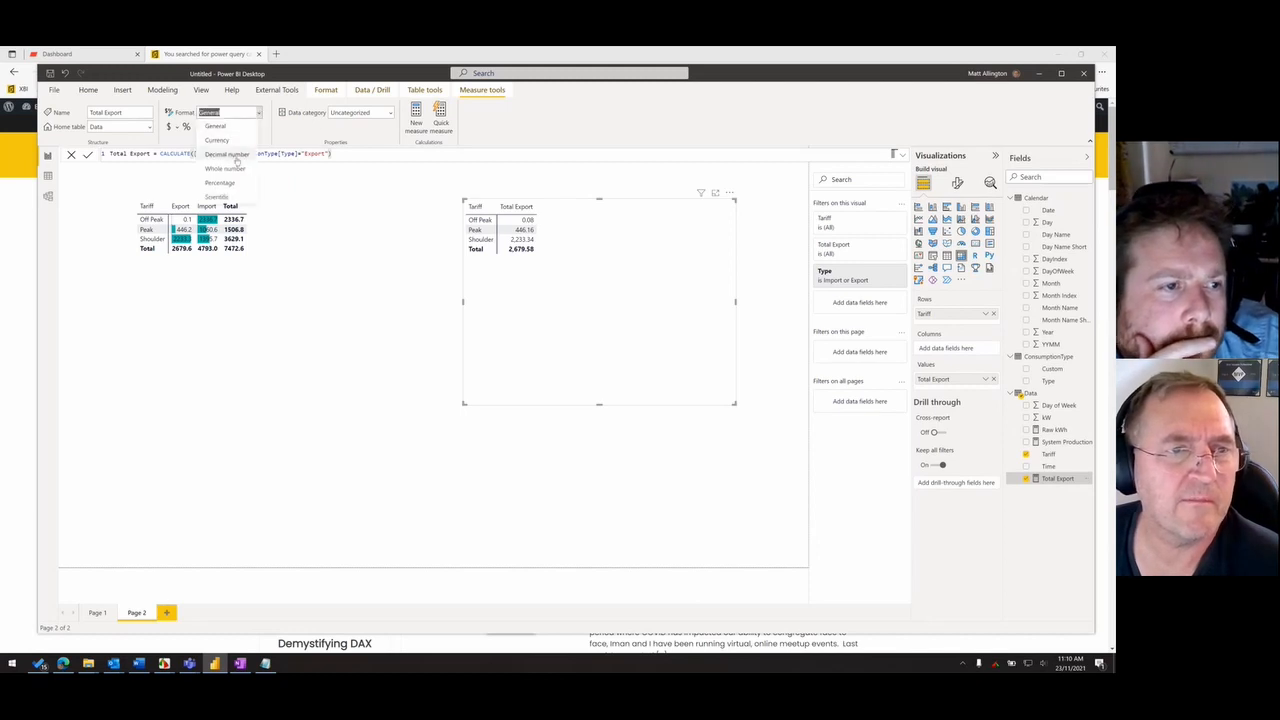
pyautogui.click(238, 154)
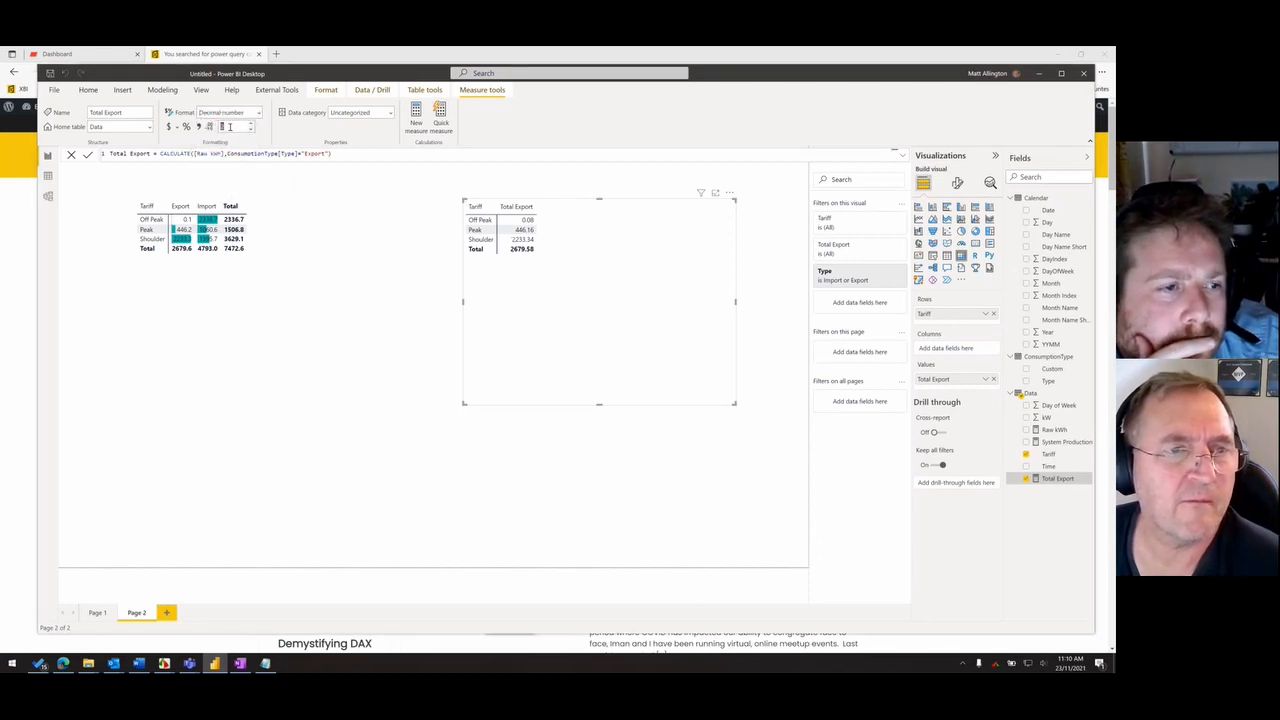
pyautogui.write('1')
pyautogui.press('Return')
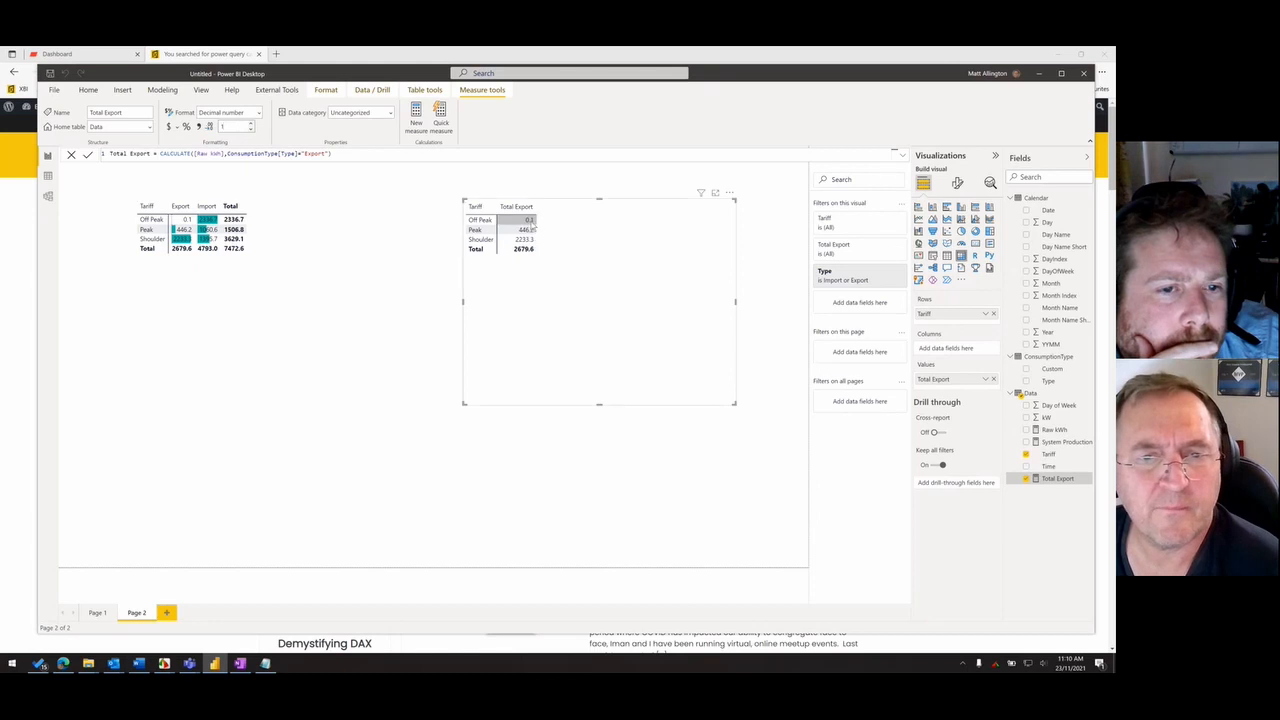
pyautogui.moveTo(551, 288); pyautogui.dragTo(547, 295)
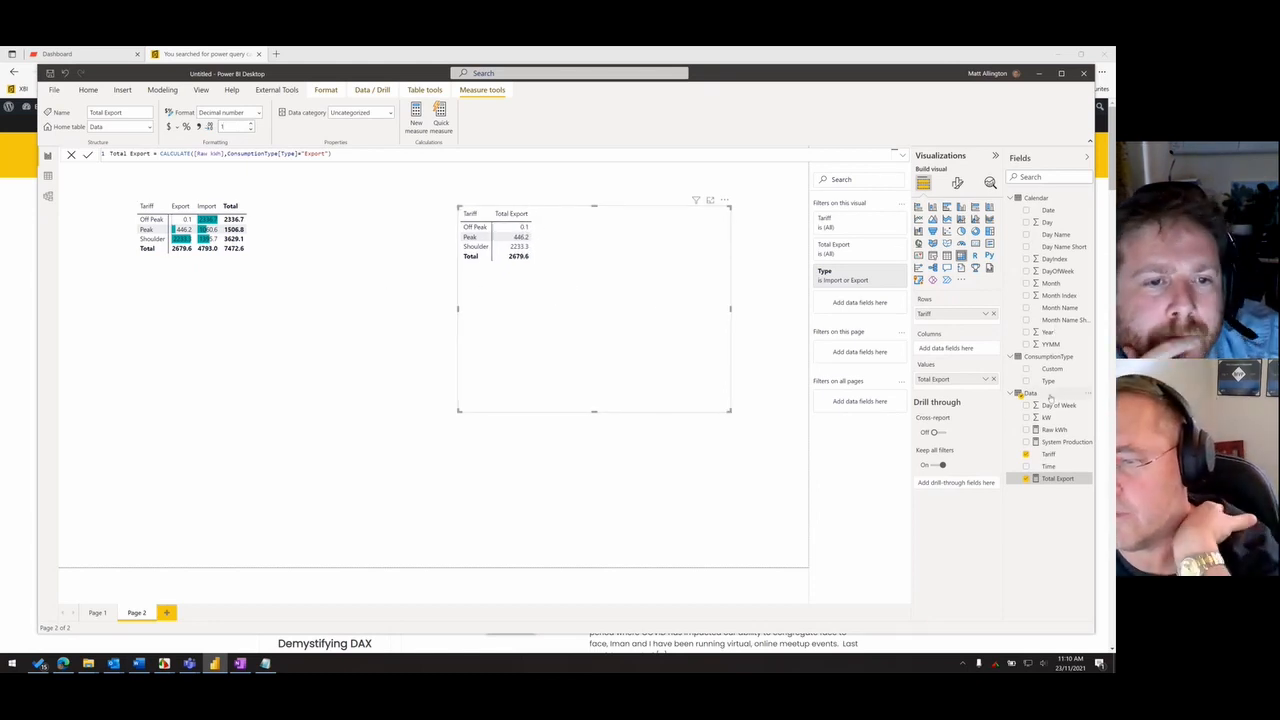
# - Start a new measure in the Data table and name it Revenue
pyautogui.rightClick(1048, 397)
pyautogui.click(1007, 401)
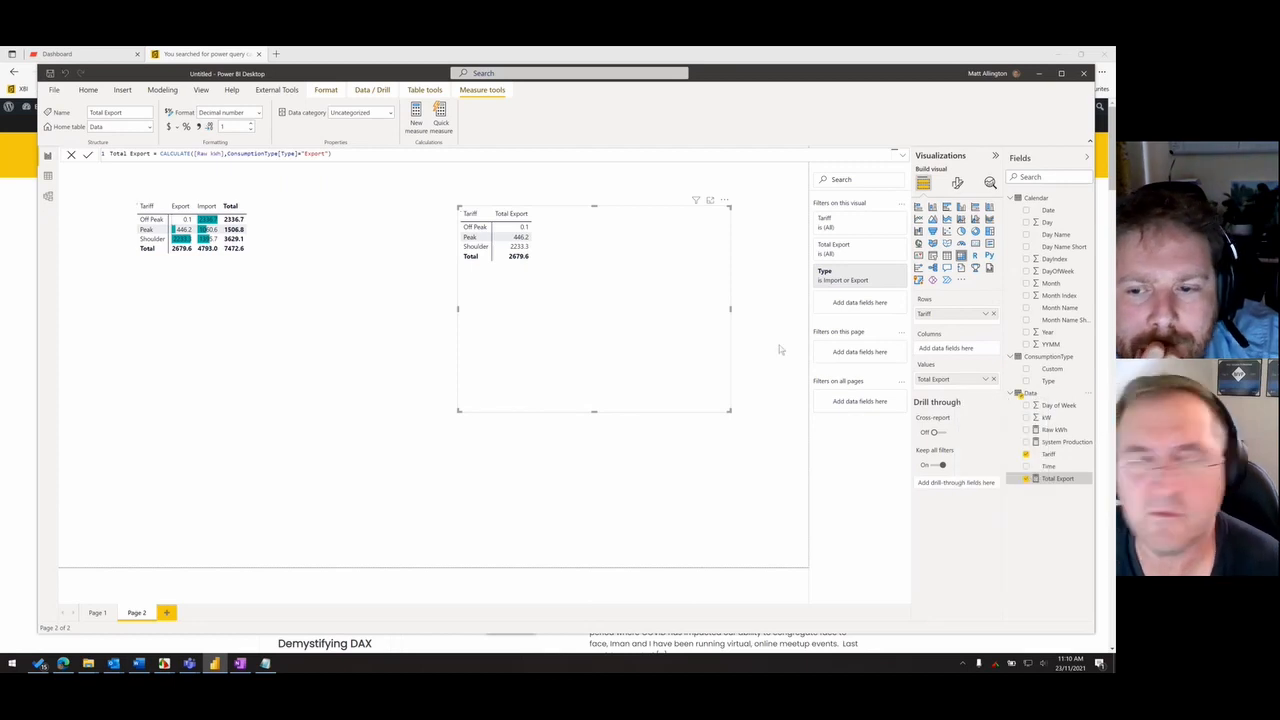
pyautogui.write('Ra')
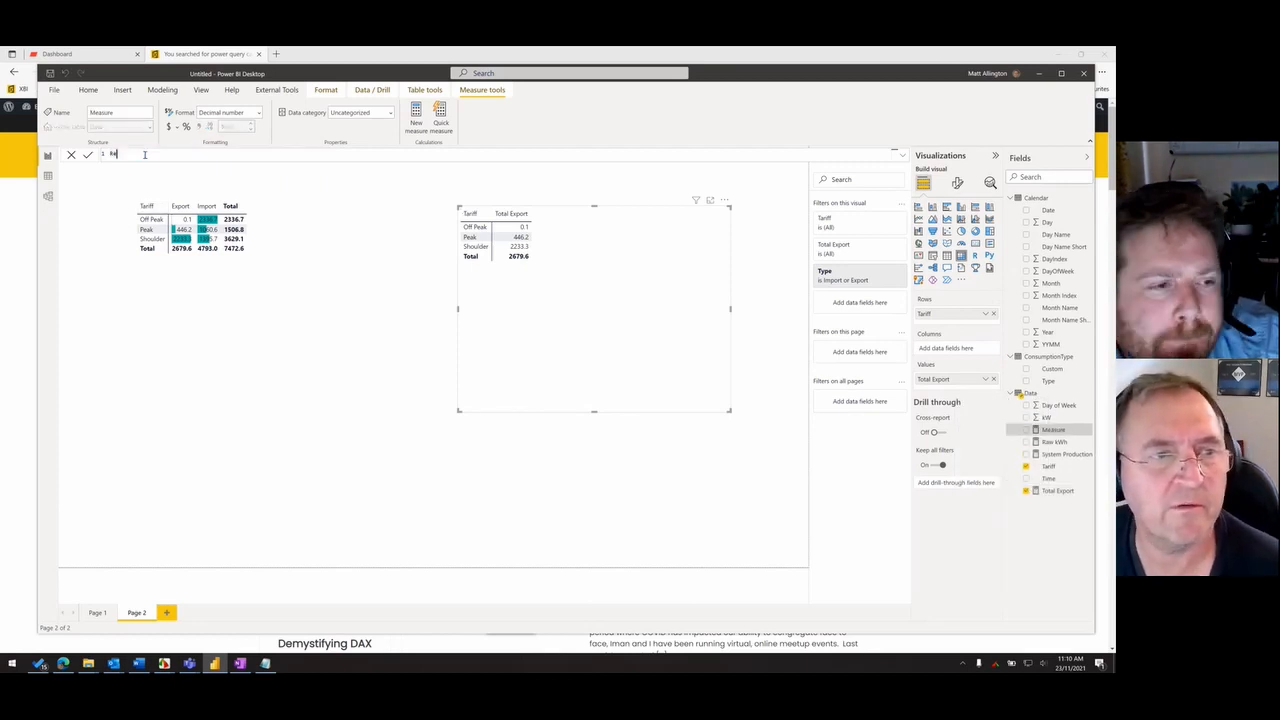
pyautogui.write('venue')
pyautogui.press('BackSpace')
pyautogui.press('BackSpace')
pyautogui.press('BackSpace')
pyautogui.press('BackSpace')
pyautogui.press('BackSpace')
pyautogui.press('BackSpace')
pyautogui.write('evenu')
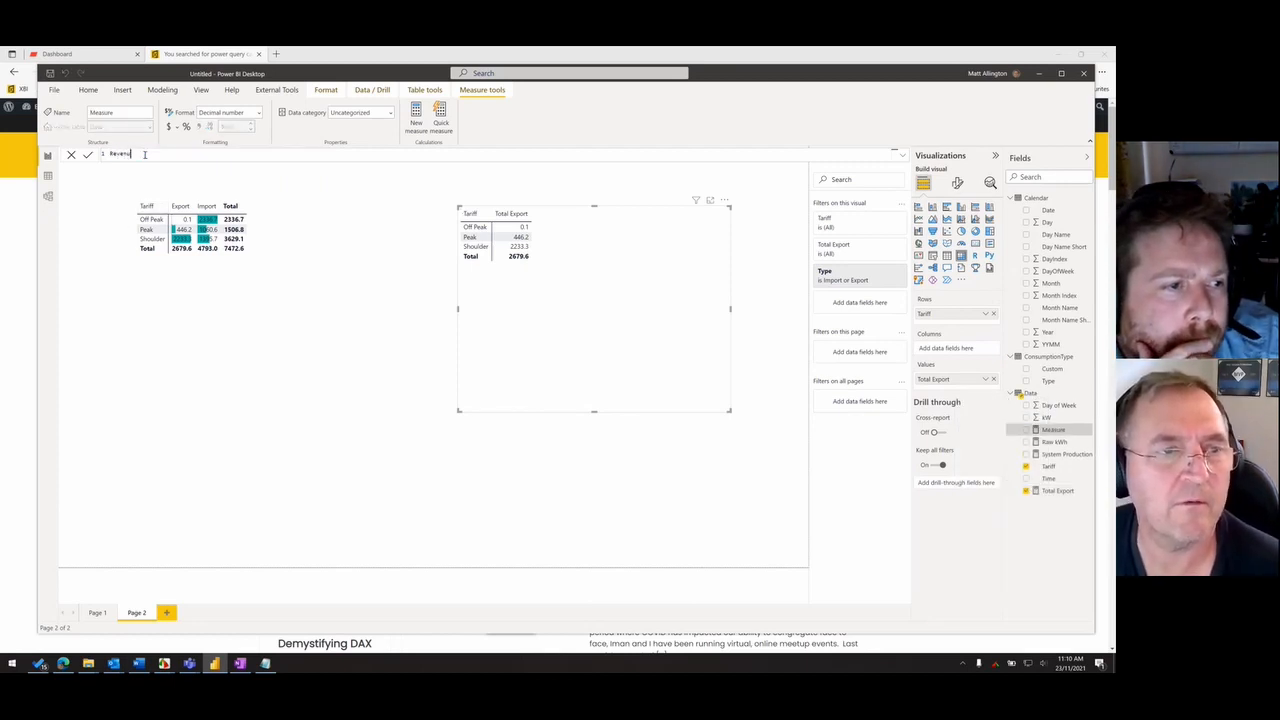
pyautogui.hotkey('ctrl', '4')
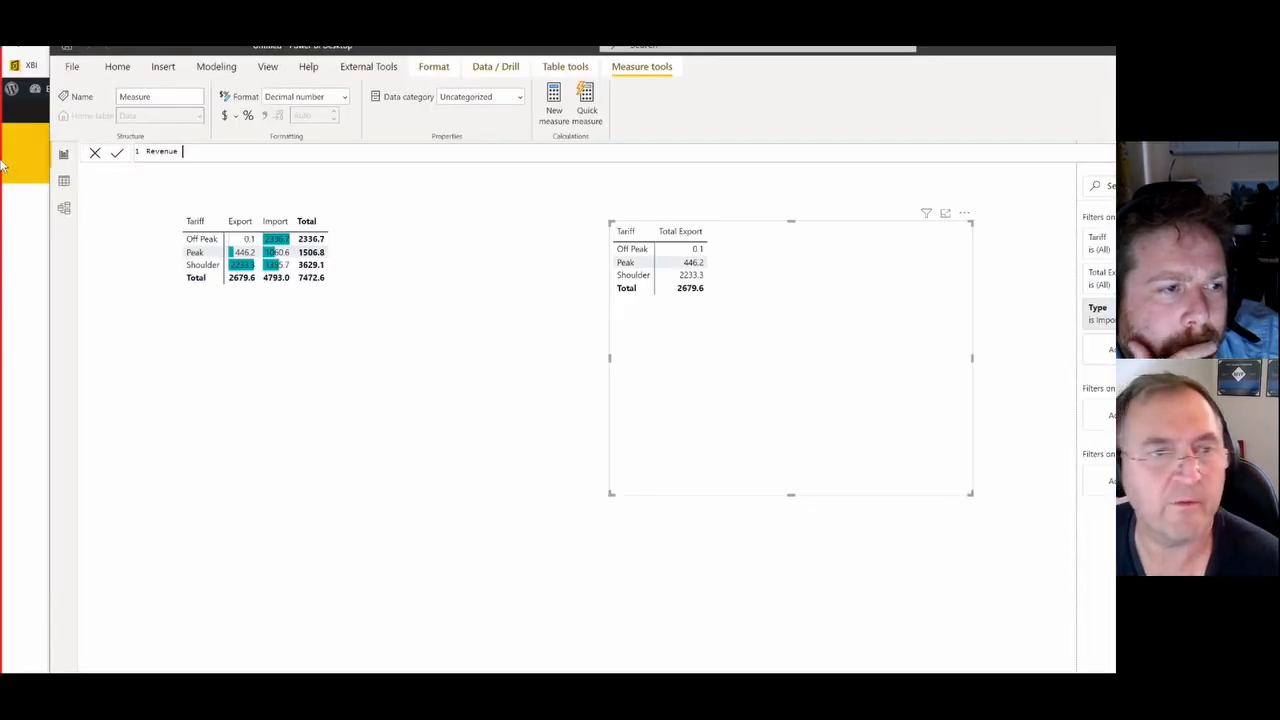
pyautogui.write('e = exp')
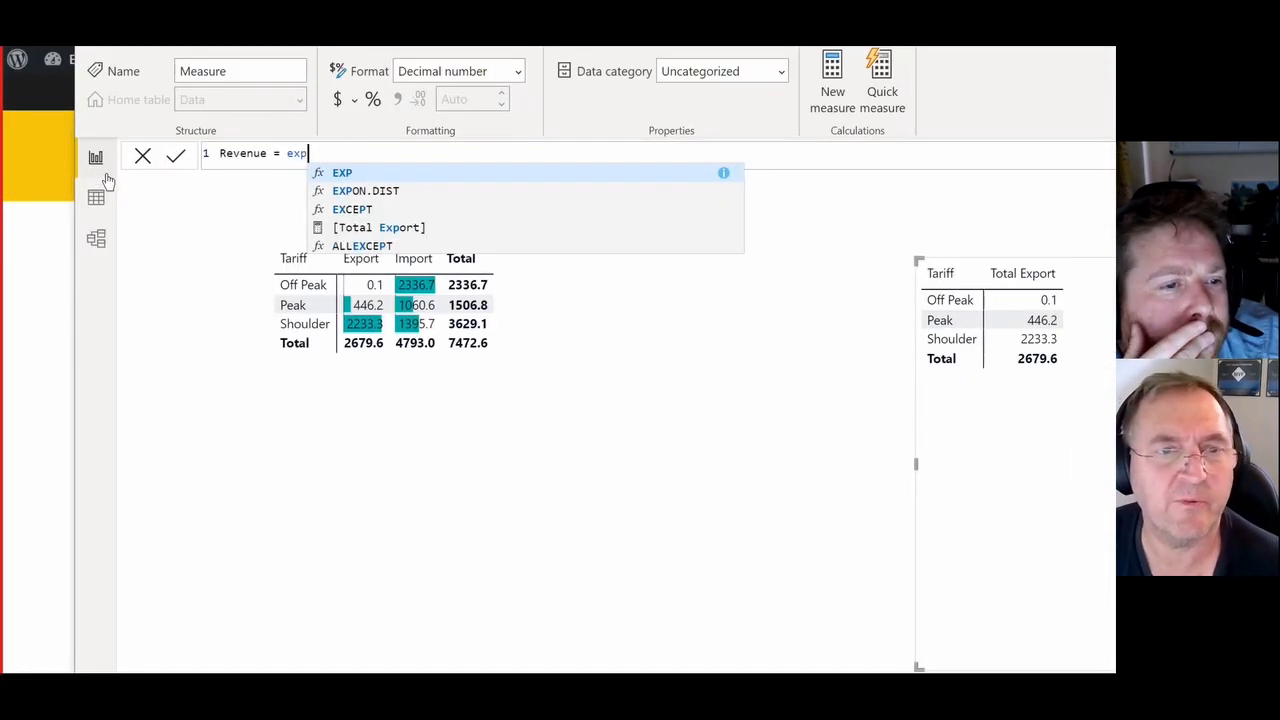
# - Define the Revenue measure as [Total Export] * 0.095 and commit the formula
pyautogui.press('Down')
pyautogui.press('Down')
pyautogui.press('Down')
pyautogui.press('Tab')
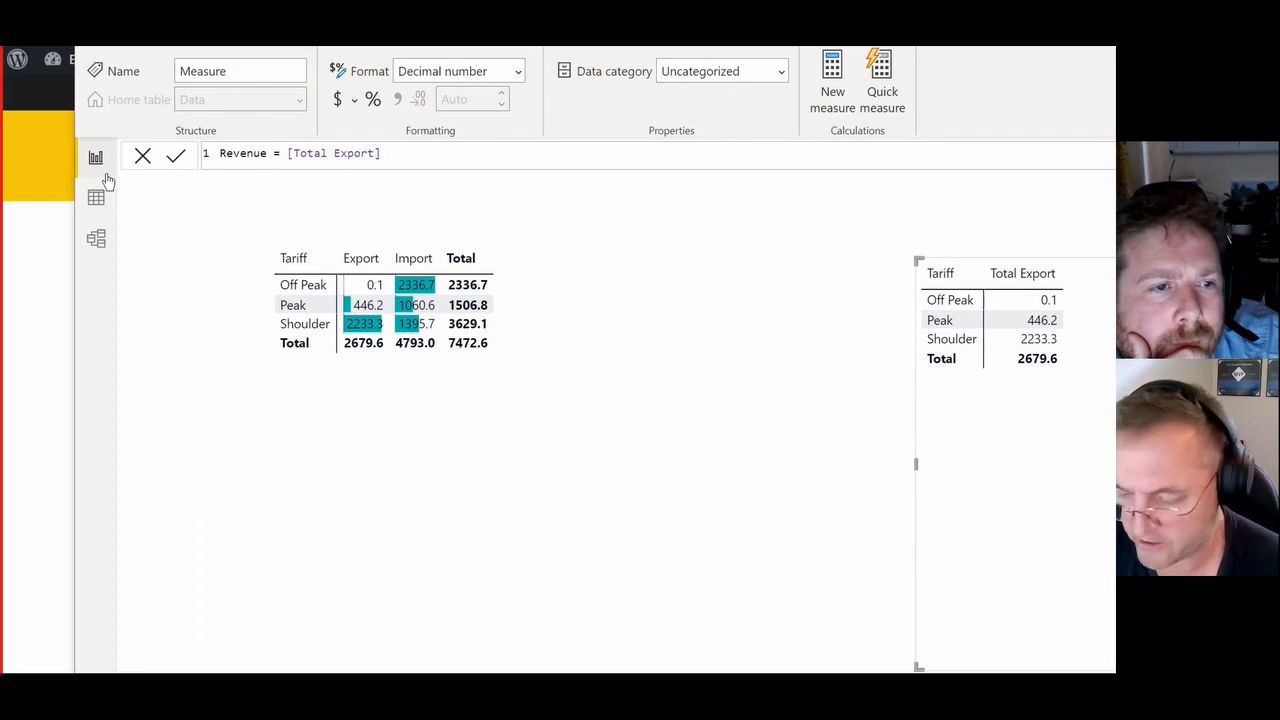
pyautogui.write('*')
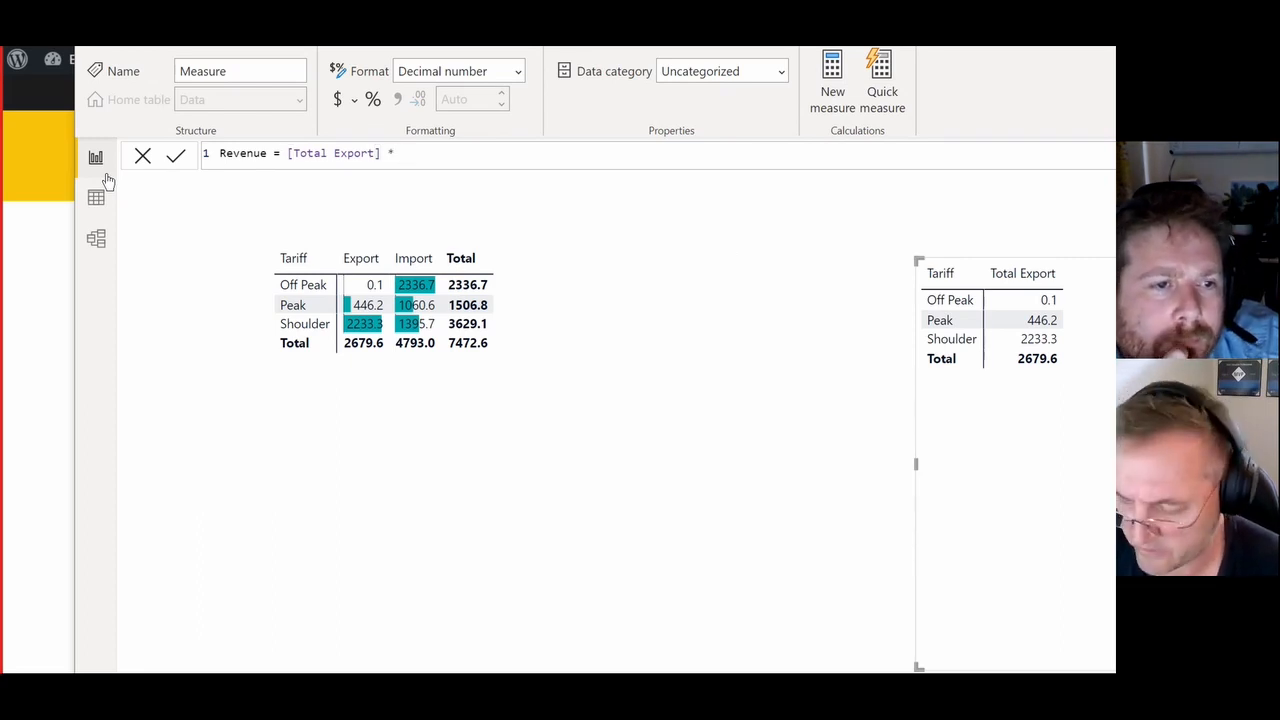
pyautogui.write(' 0.95')
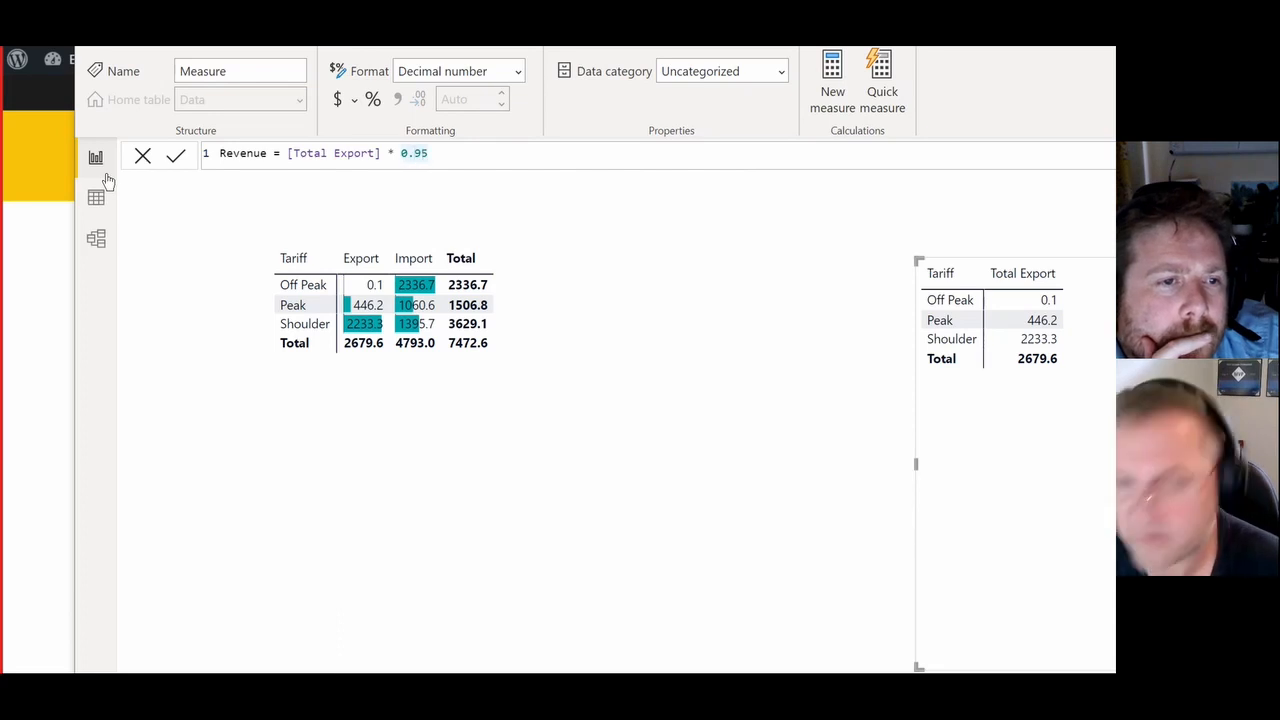
pyautogui.press('Left')
pyautogui.press('Left')
pyautogui.write('0')
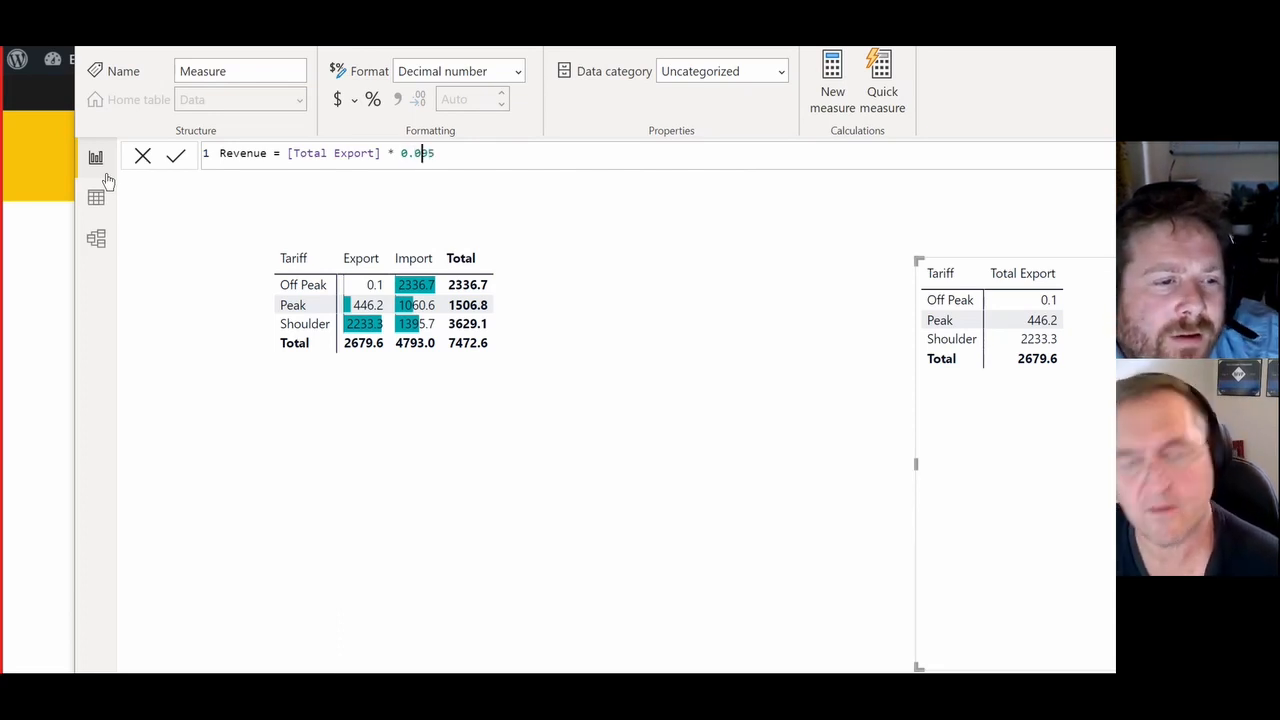
pyautogui.press('Return')
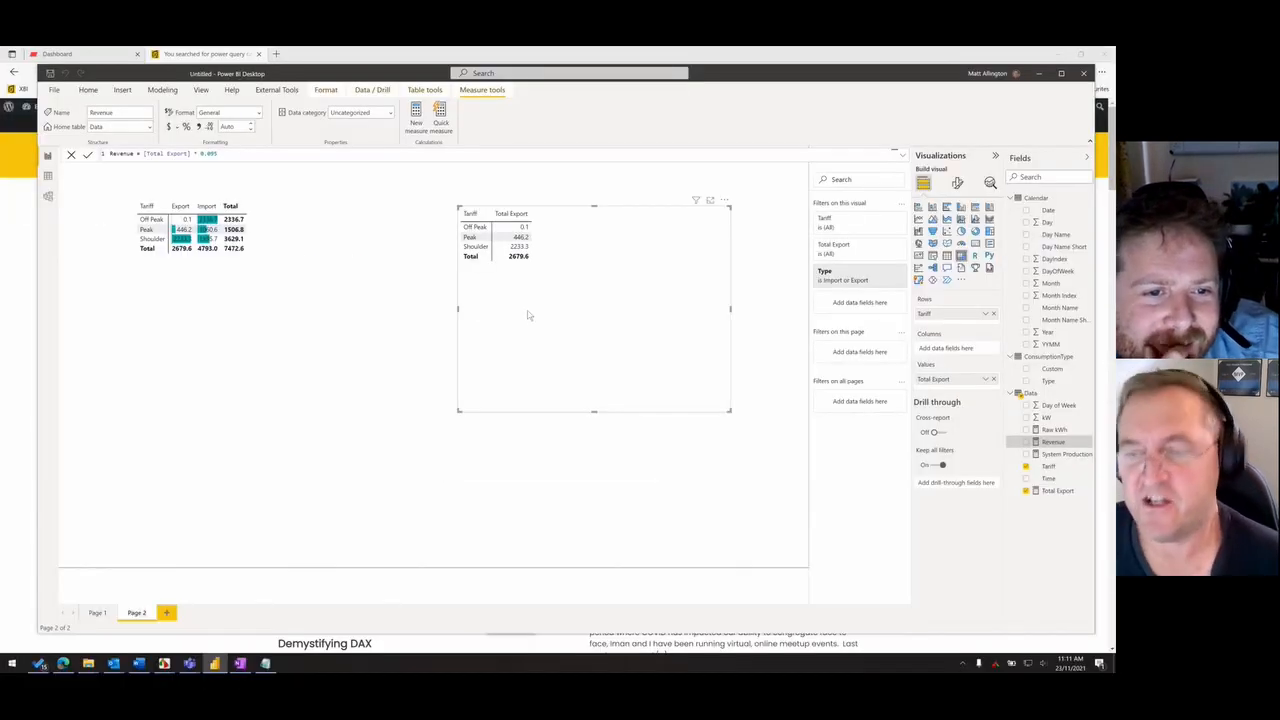
# - Add Revenue to the values of the Total Export matrix and adjust the positions of both matrices
pyautogui.moveTo(530, 315); pyautogui.dragTo(522, 327)
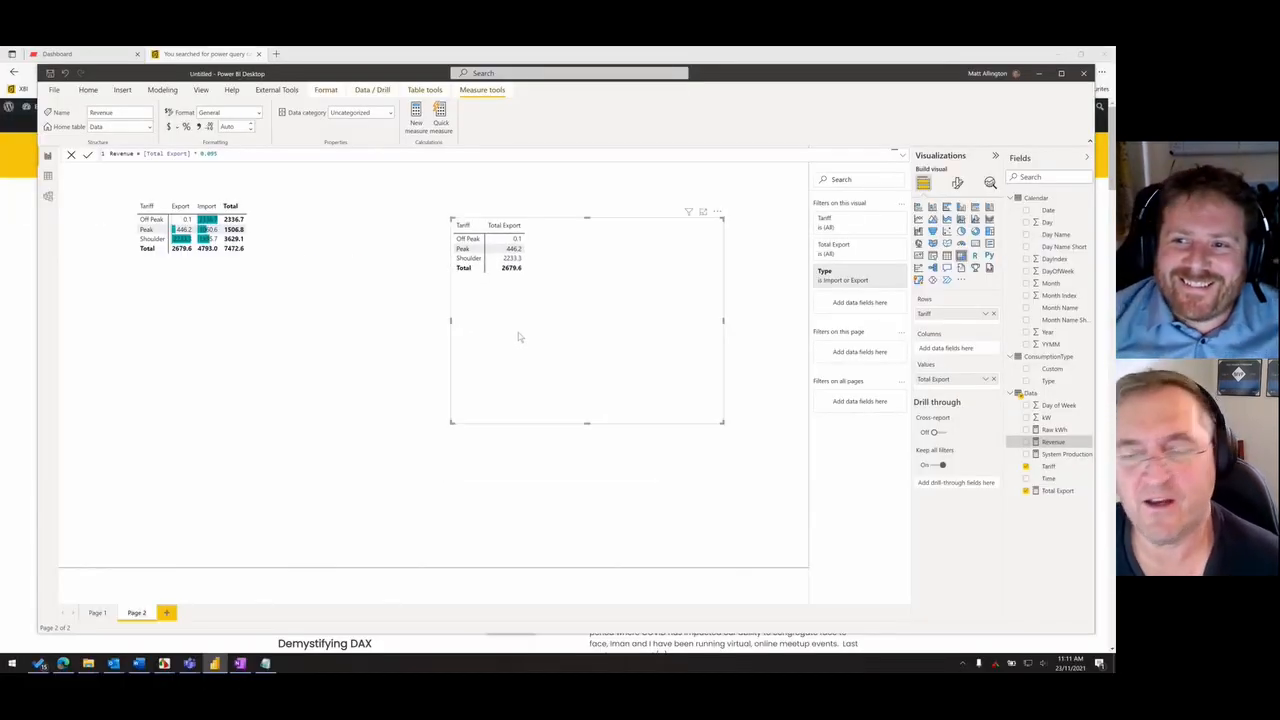
pyautogui.moveTo(1073, 445); pyautogui.dragTo(625, 366)
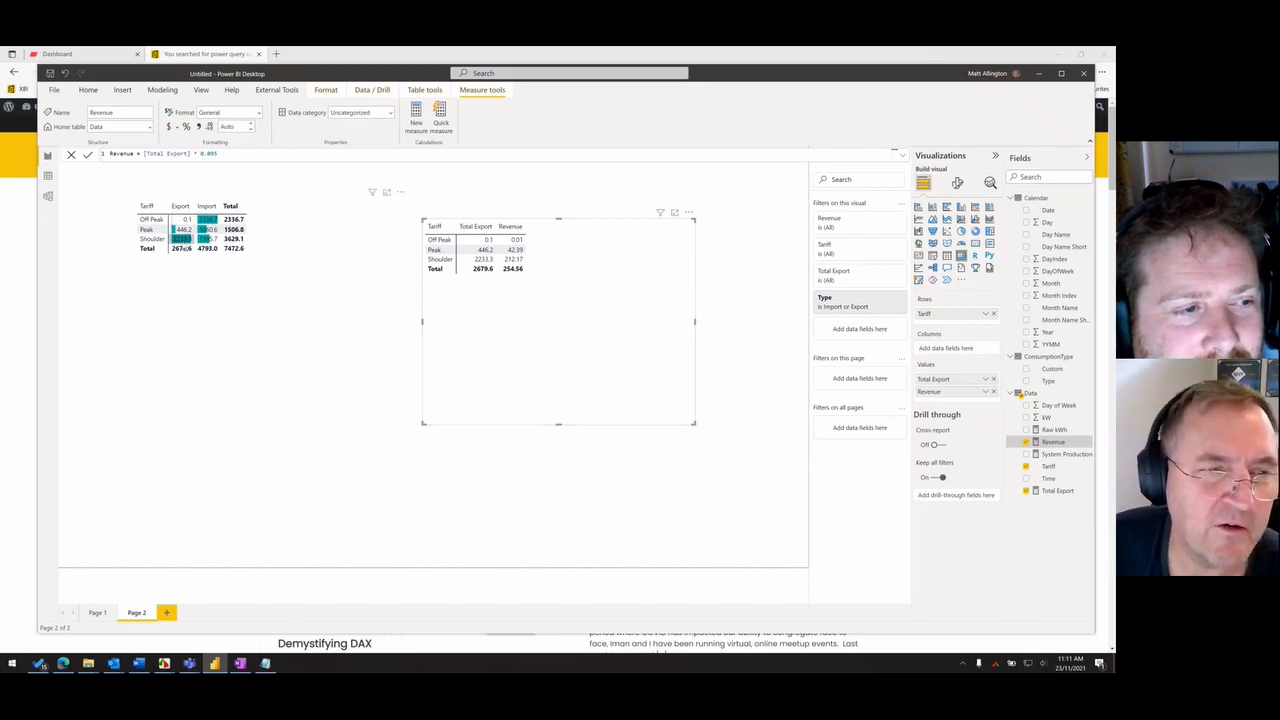
pyautogui.click(198, 276)
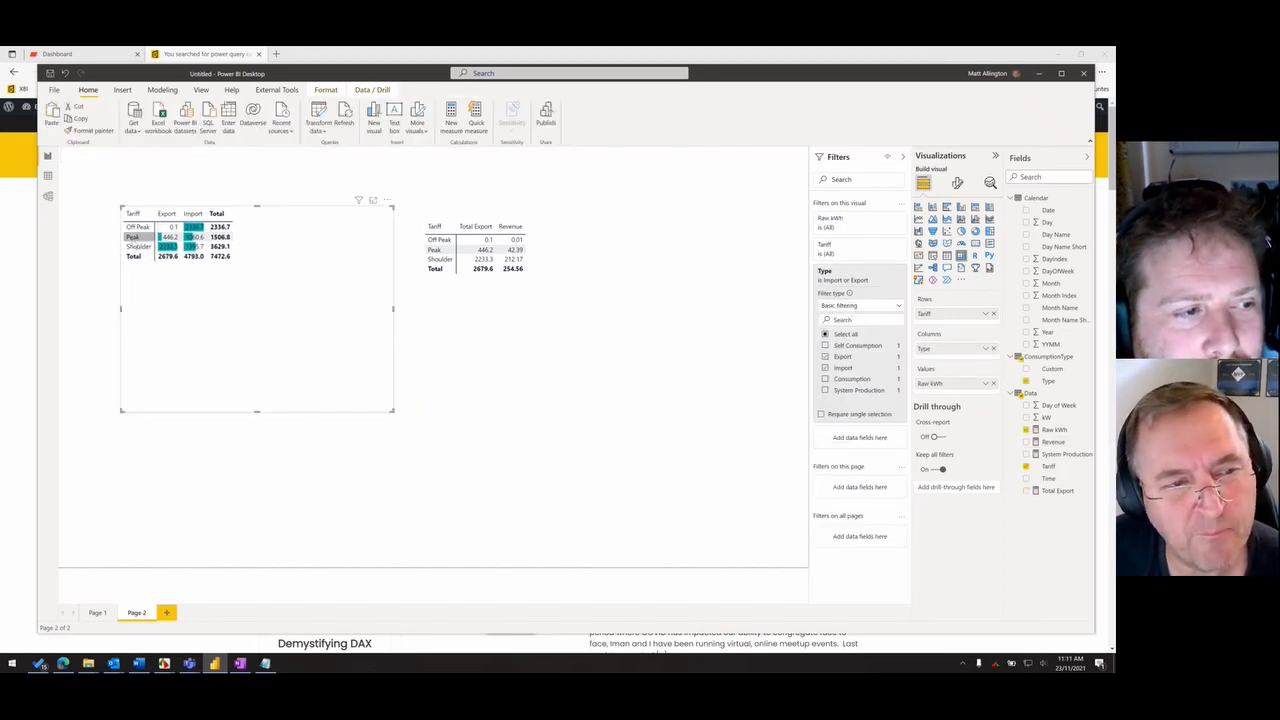
pyautogui.click(565, 317)
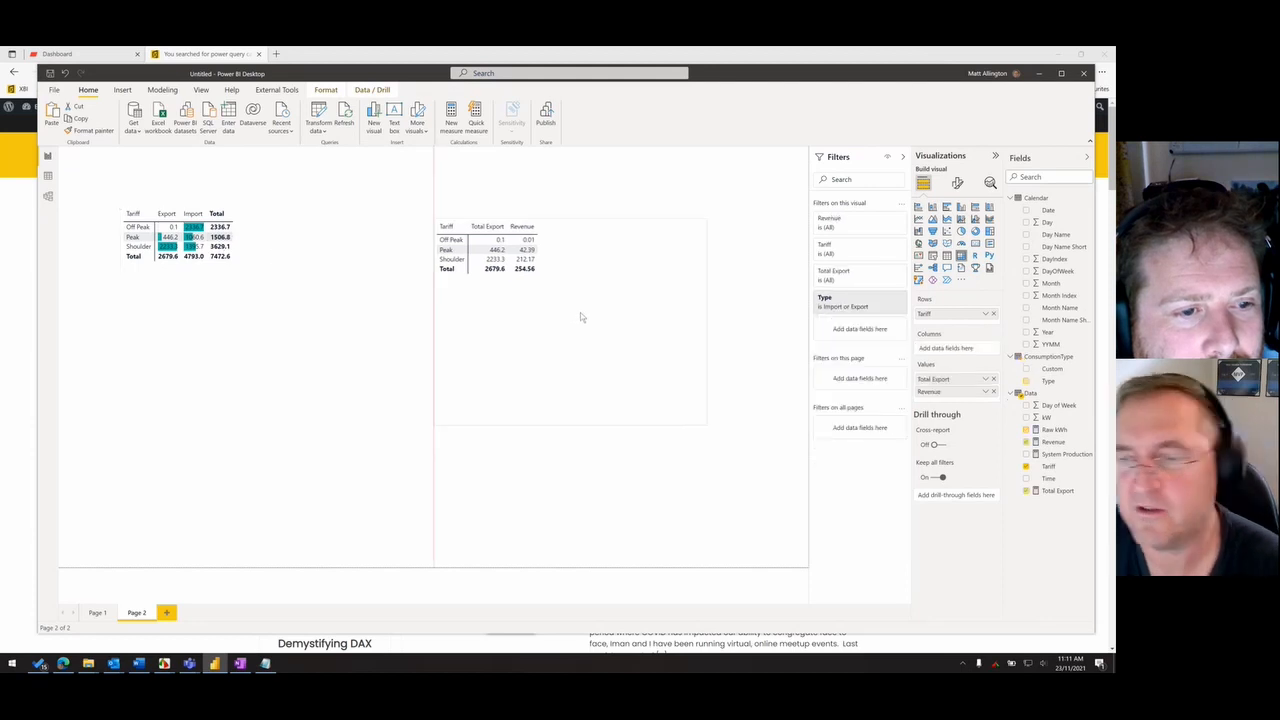
# - Start a new measure in the Data table: Total Peak = CALCULATE([Raw kWh], leaving it open for a filter
pyautogui.rightClick(1053, 396)
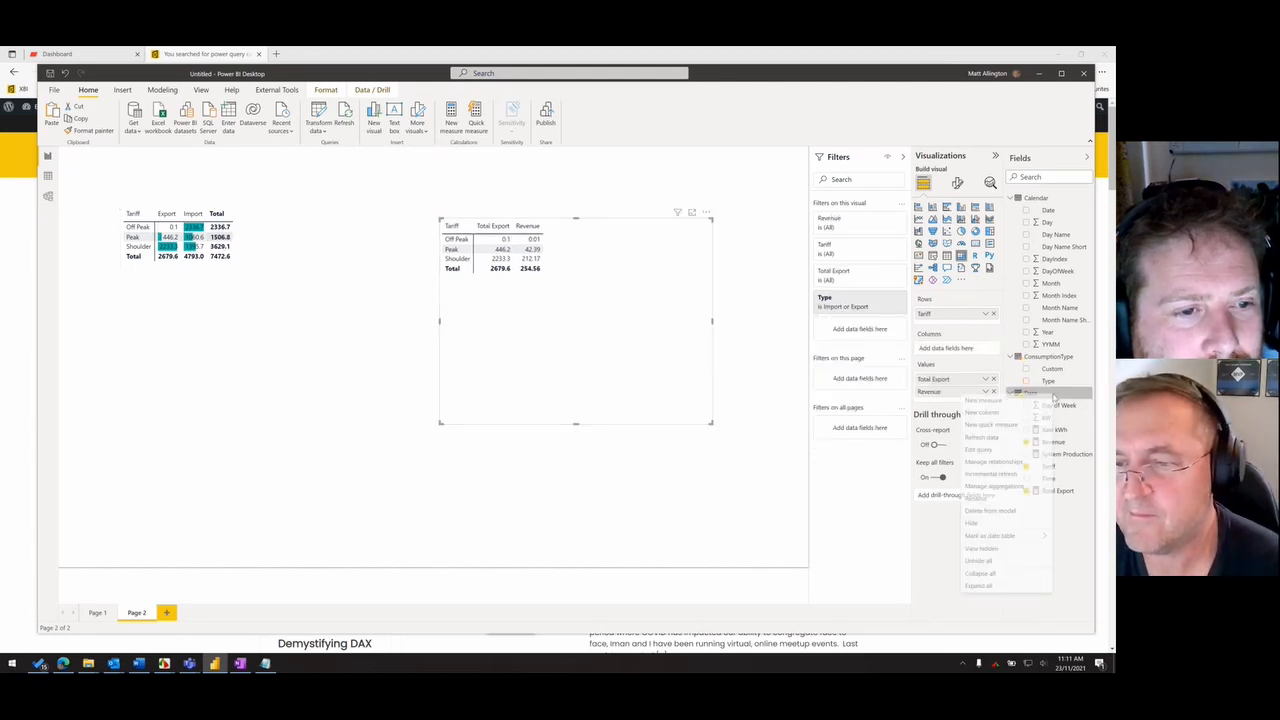
pyautogui.click(1018, 404)
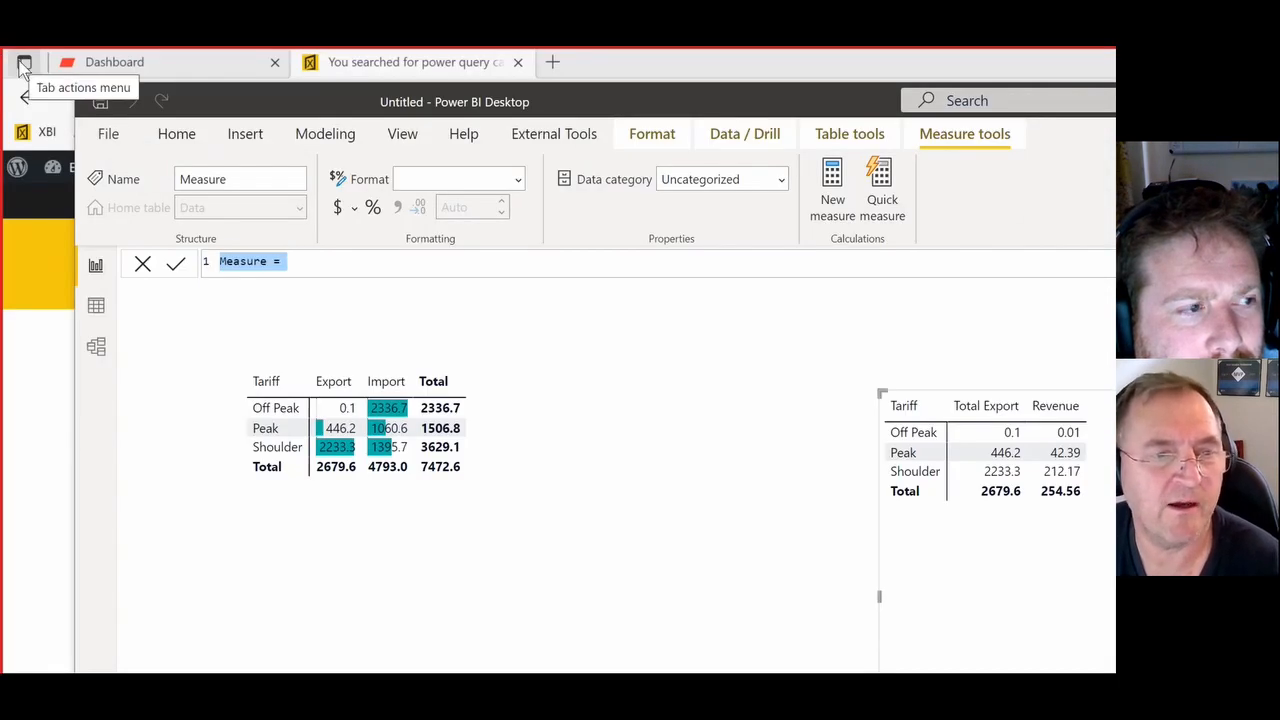
pyautogui.write('Total Peak ')
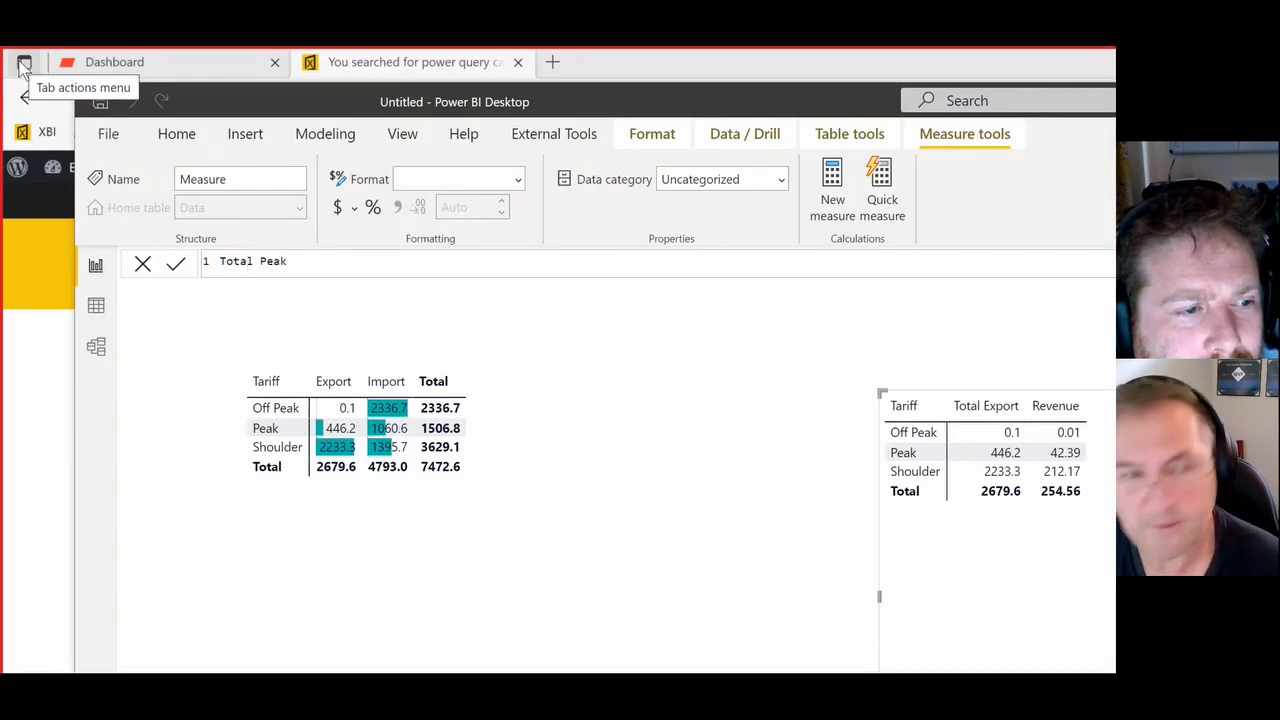
pyautogui.write('-')
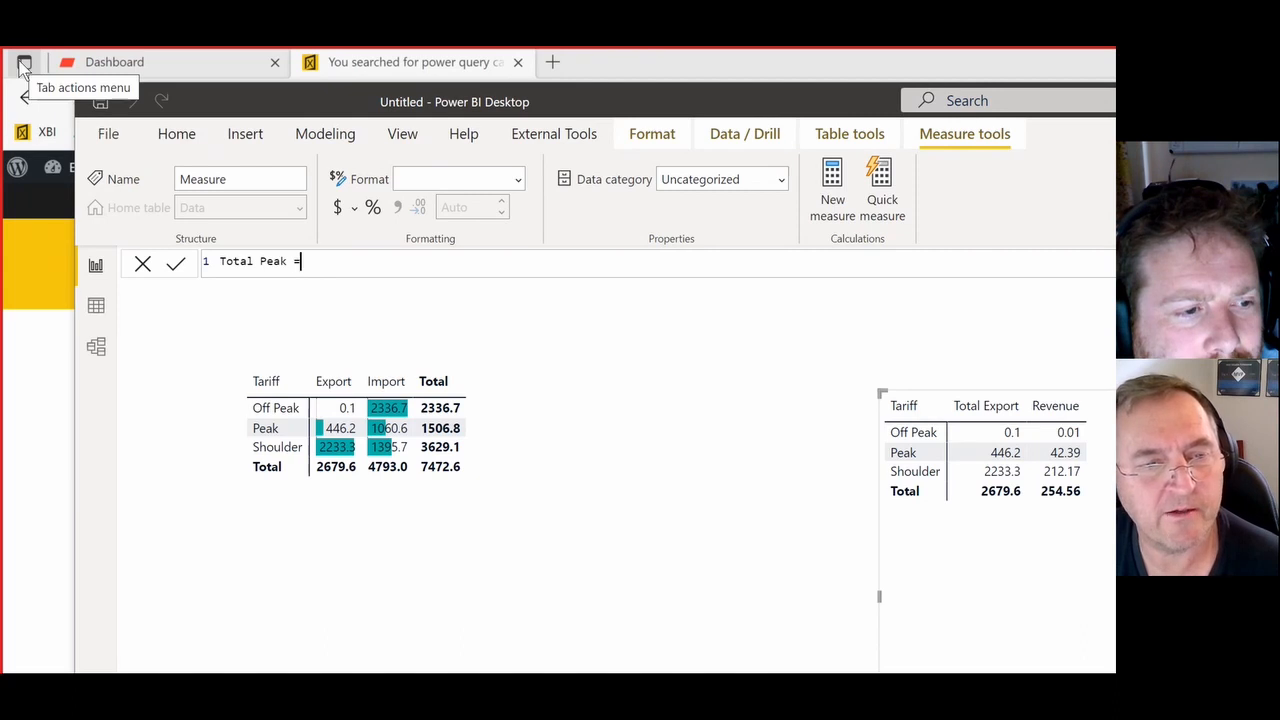
pyautogui.write('CALCULATE(')
pyautogui.write('[R')
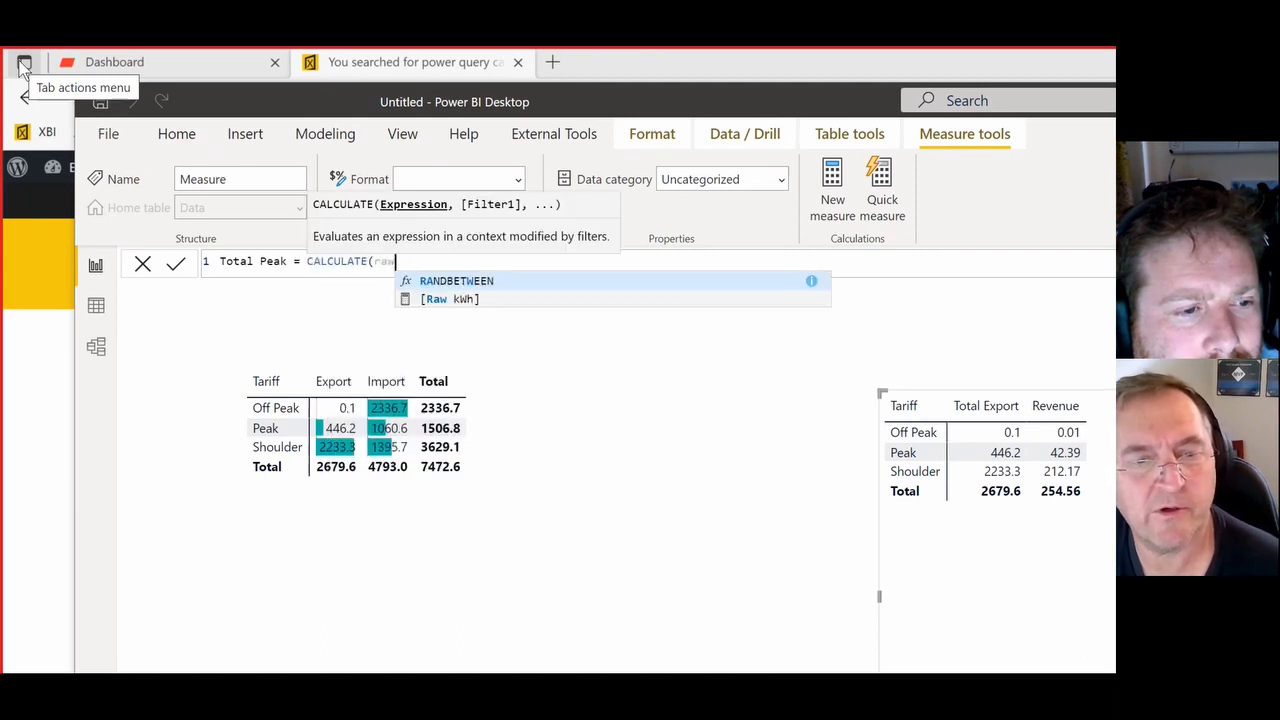
pyautogui.press('Tab')
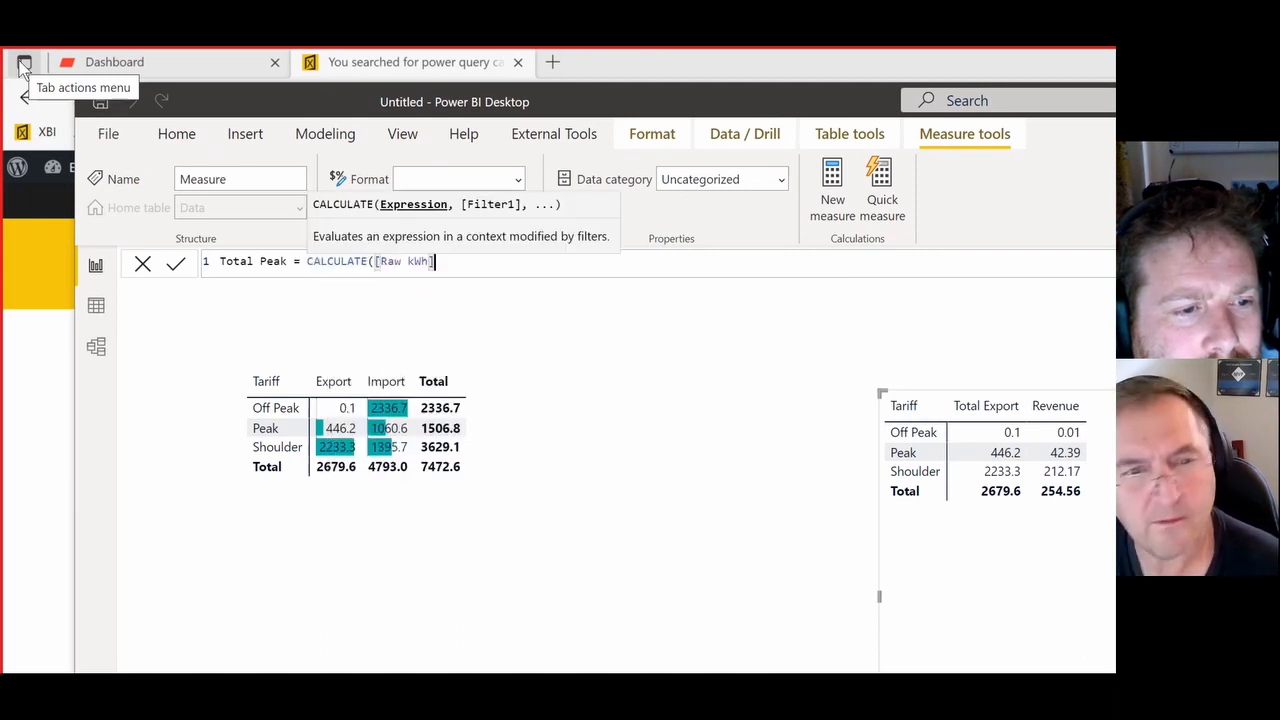
pyautogui.write(',')
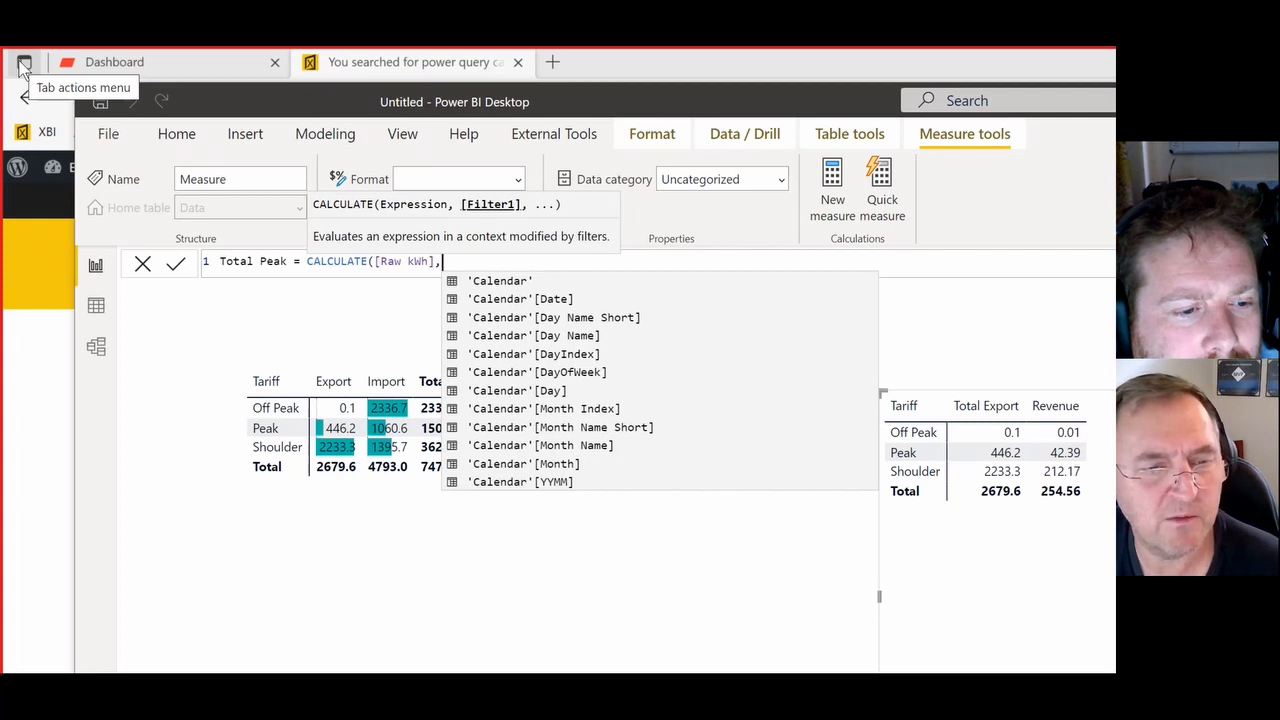
pyautogui.write('Ter')
pyautogui.press('Down')
pyautogui.press('Down')
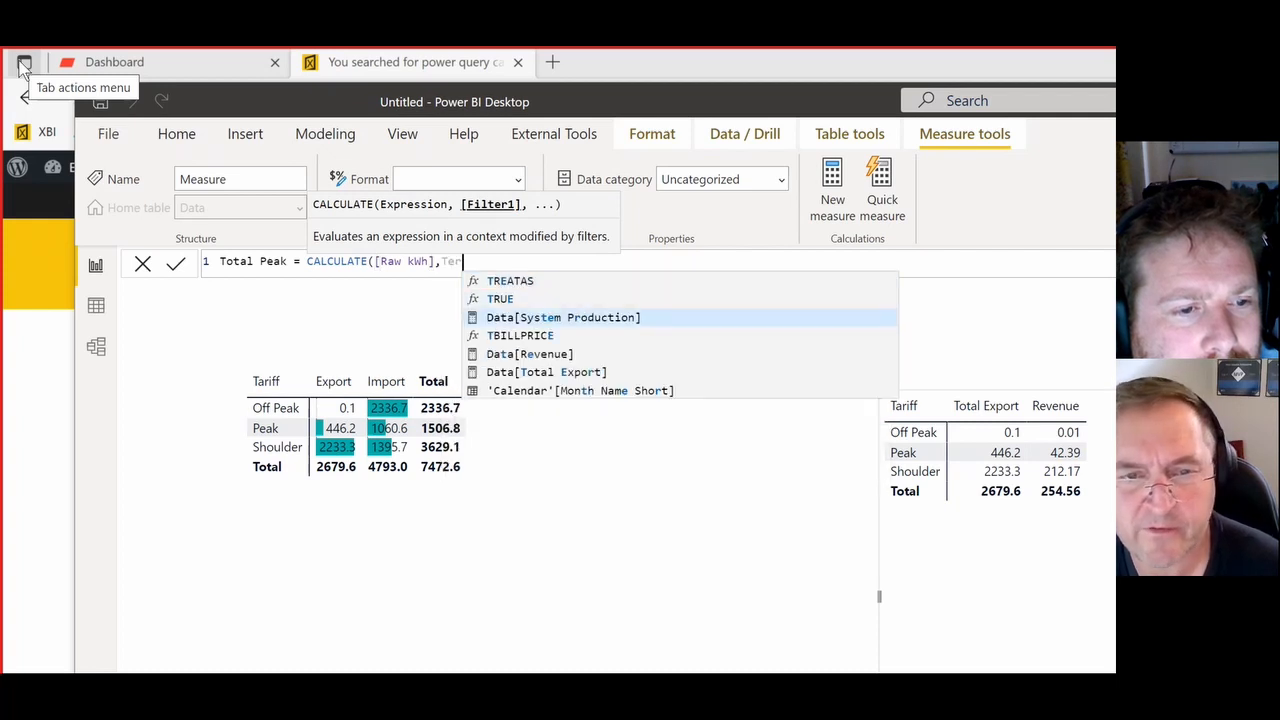
pyautogui.press('BackSpace')
pyautogui.press('BackSpace')
pyautogui.write('yp')
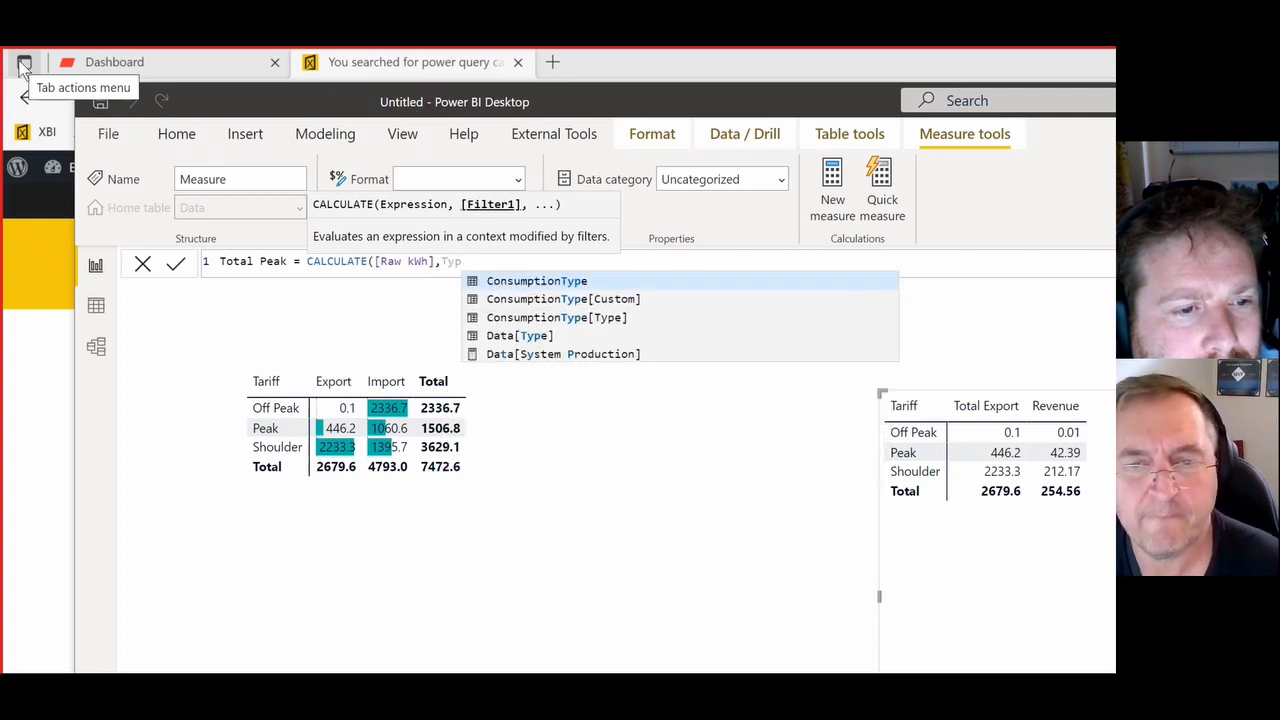
pyautogui.press('Down')
pyautogui.press('Down')
pyautogui.press('Tab')
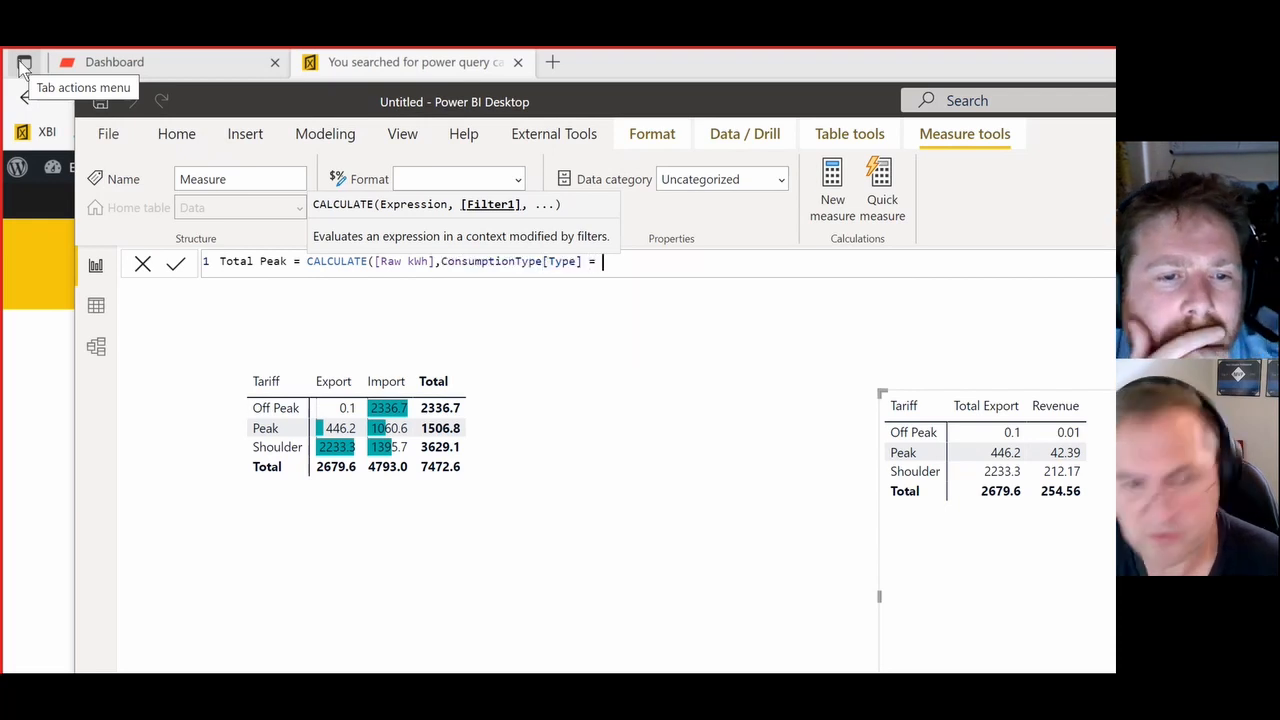
pyautogui.write('= "Peak')
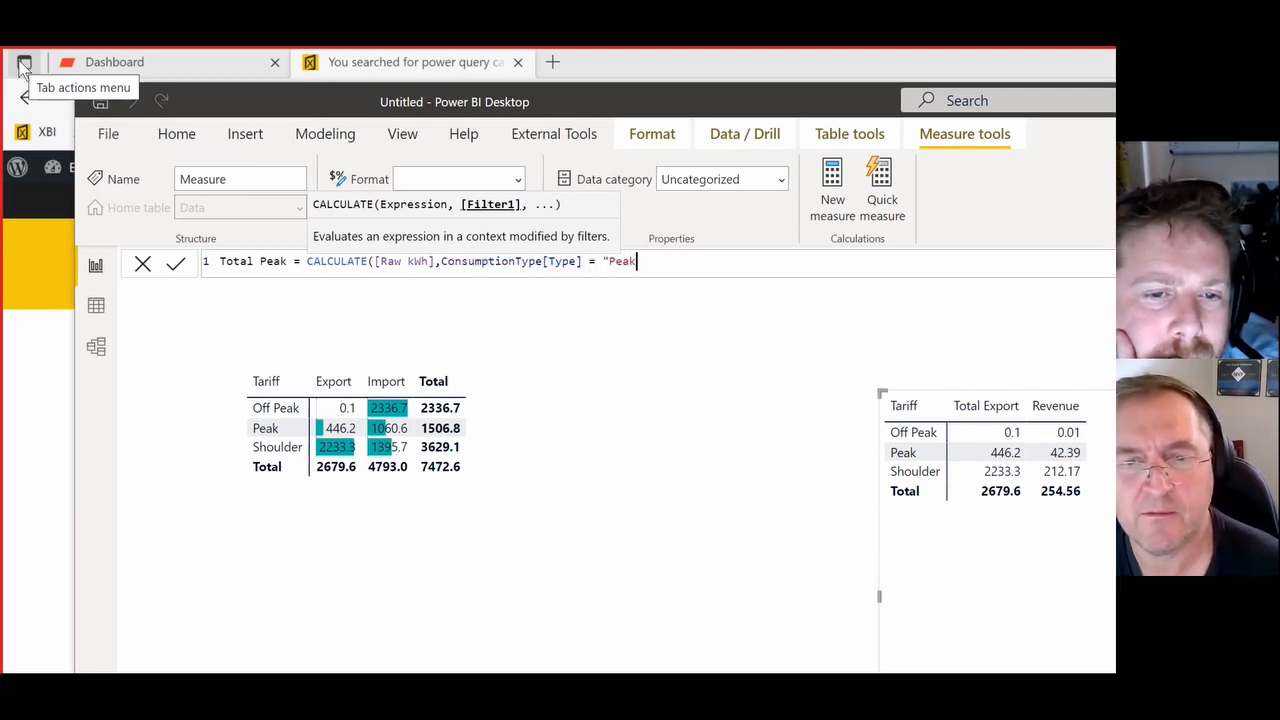
pyautogui.write('"')
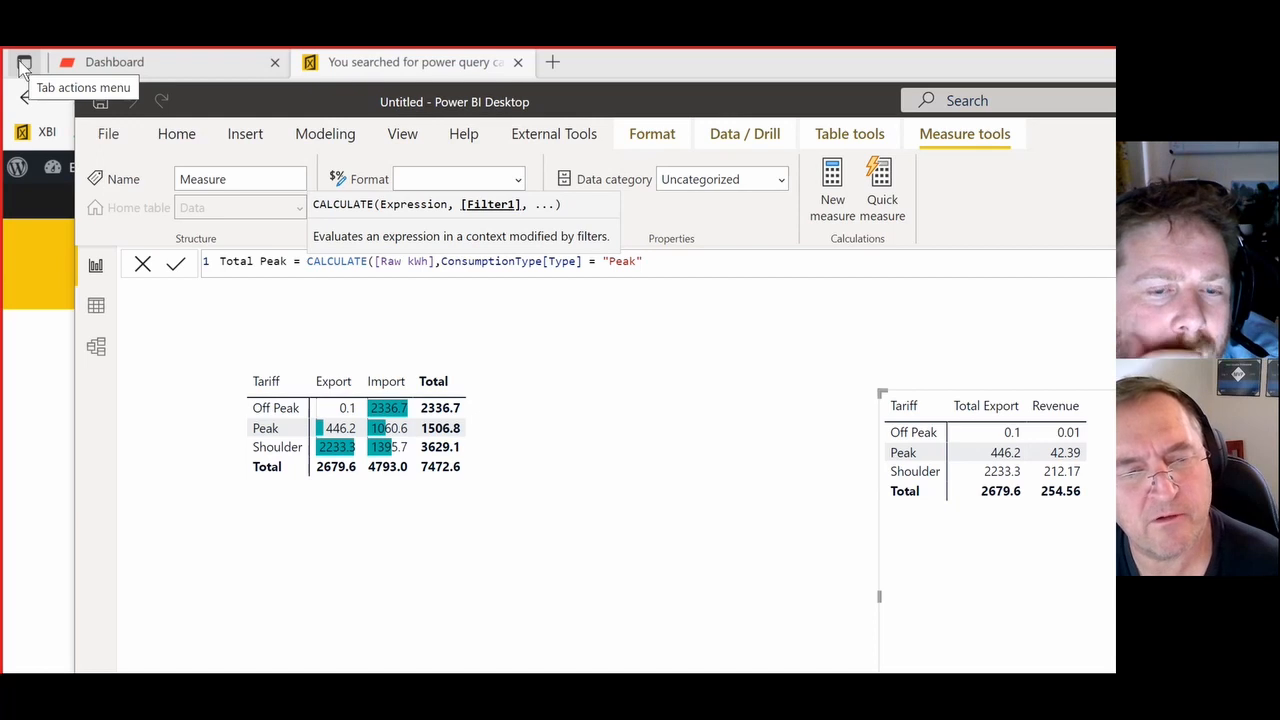
pyautogui.press('BackSpace')
pyautogui.press('BackSpace')
pyautogui.press('BackSpace')
pyautogui.press('BackSpace')
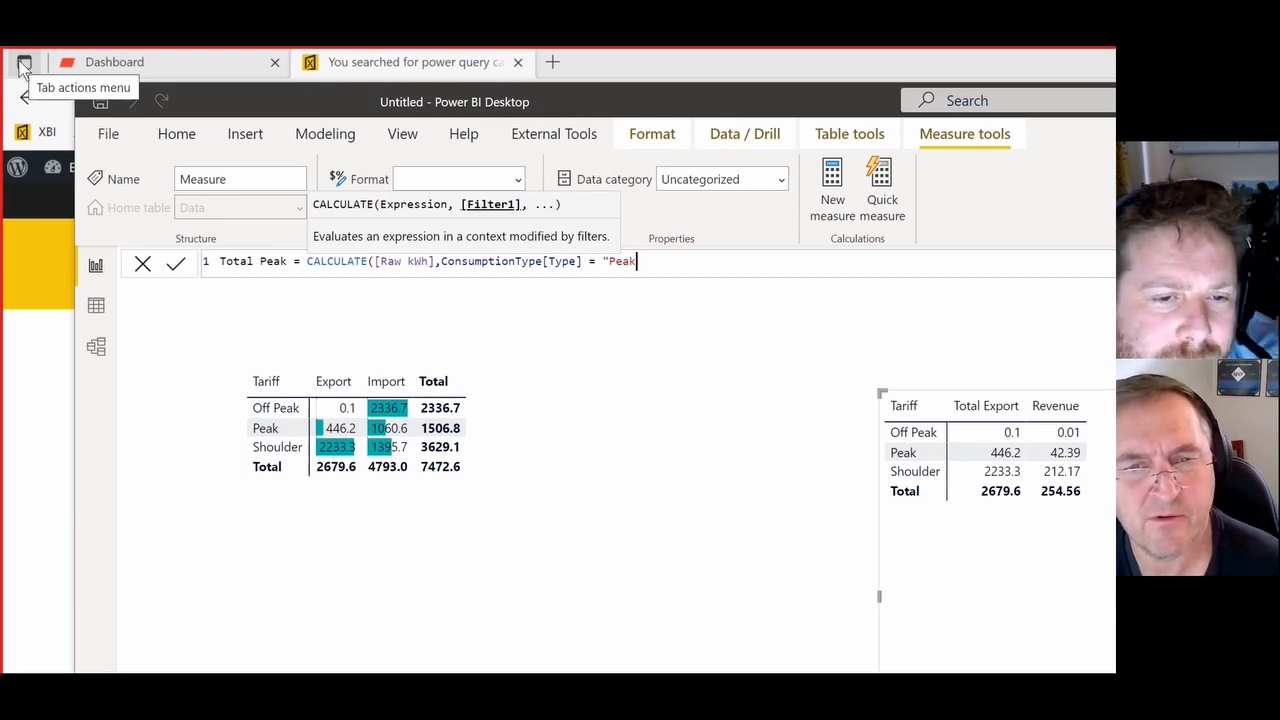
pyautogui.press('BackSpace')
pyautogui.press('BackSpace')
pyautogui.press('BackSpace')
pyautogui.press('BackSpace')
pyautogui.press('BackSpace')
pyautogui.press('BackSpace')
pyautogui.press('BackSpace')
pyautogui.press('BackSpace')
pyautogui.press('BackSpace')
pyautogui.press('BackSpace')
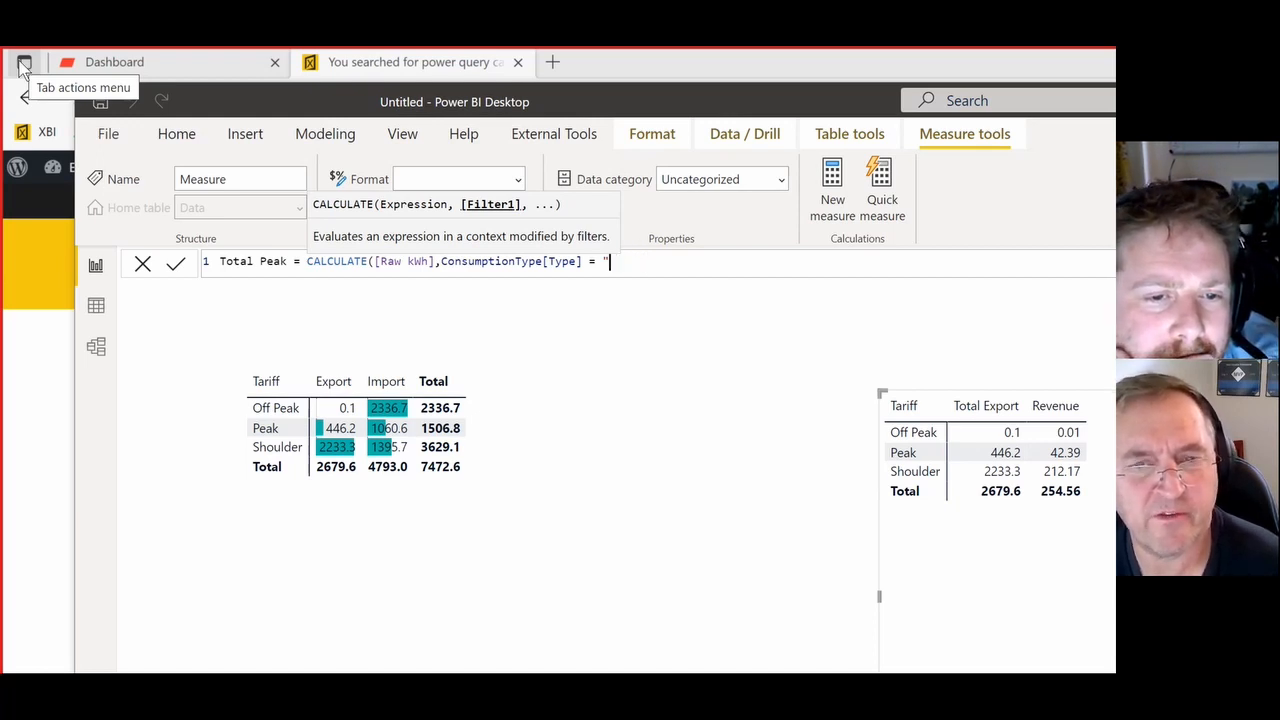
pyautogui.press('BackSpace')
pyautogui.press('BackSpace')
pyautogui.press('BackSpace')
pyautogui.press('BackSpace')
pyautogui.press('BackSpace')
pyautogui.press('BackSpace')
pyautogui.press('BackSpace')
pyautogui.press('BackSpace')
pyautogui.press('BackSpace')
pyautogui.press('BackSpace')
pyautogui.press('BackSpace')
pyautogui.press('BackSpace')
pyautogui.press('BackSpace')
pyautogui.press('BackSpace')
pyautogui.press('BackSpace')
pyautogui.press('BackSpace')
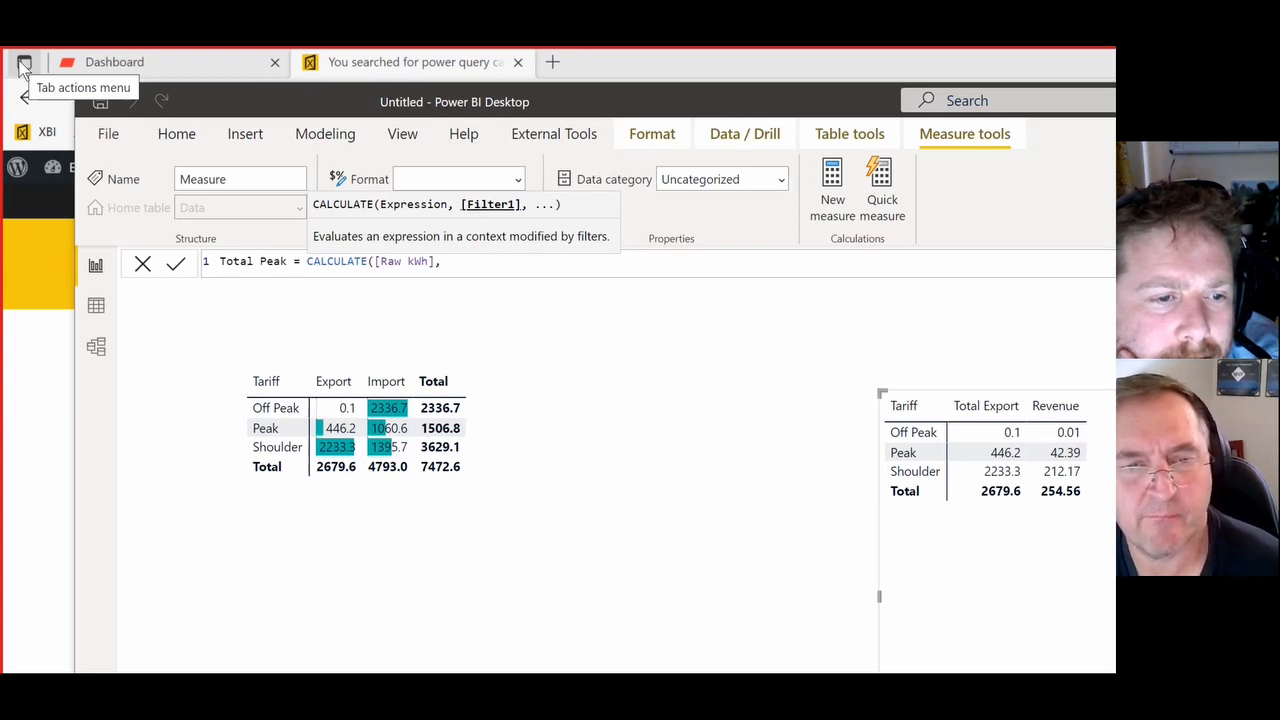
# - Enter Data[Tariff] - "Peak" as the first filter of the Total Peak formula, followed by a comma
pyautogui.write('tarr')
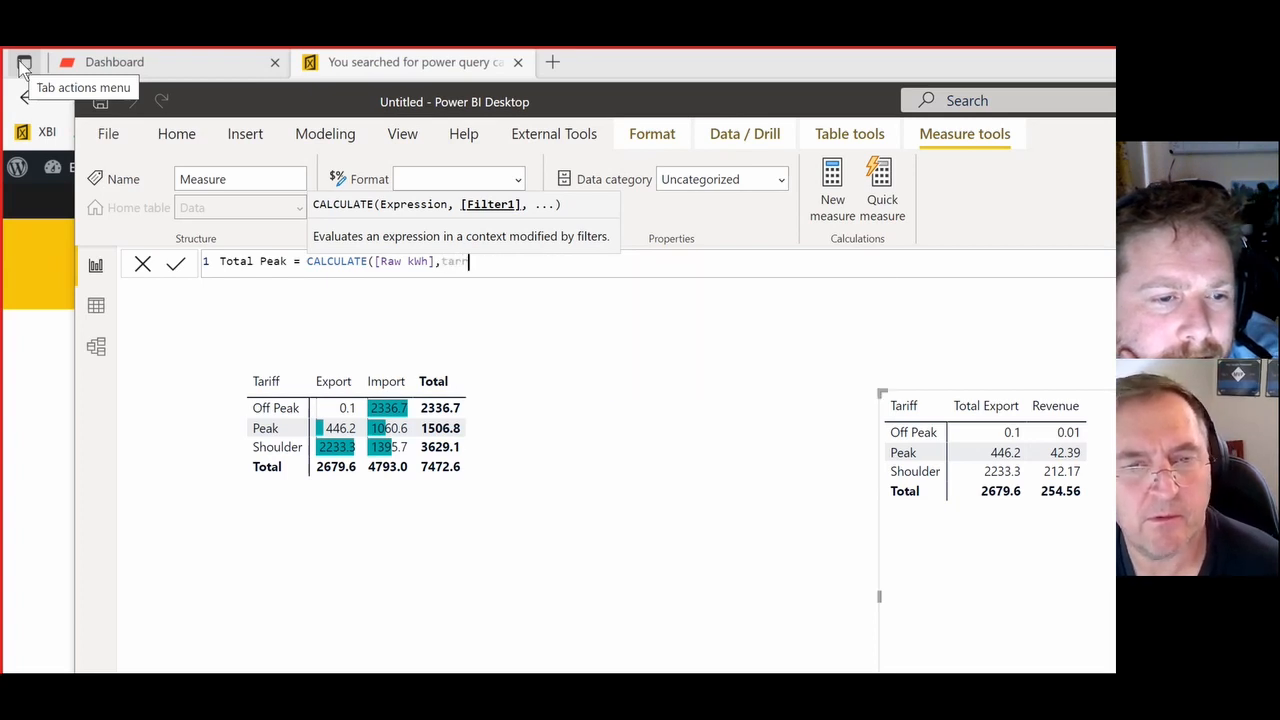
pyautogui.press('Tab')
pyautogui.write('=')
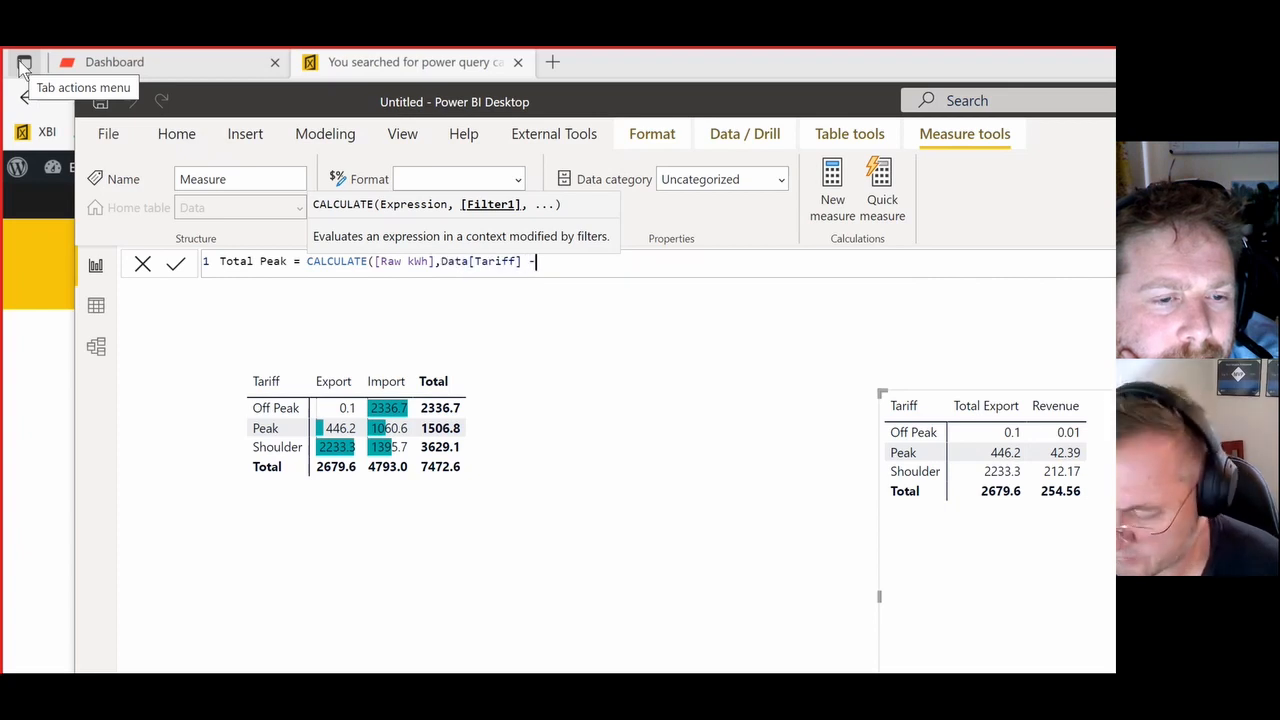
pyautogui.write(' "Pkeak')
pyautogui.press('BackSpace')
pyautogui.press('BackSpace')
pyautogui.press('BackSpace')
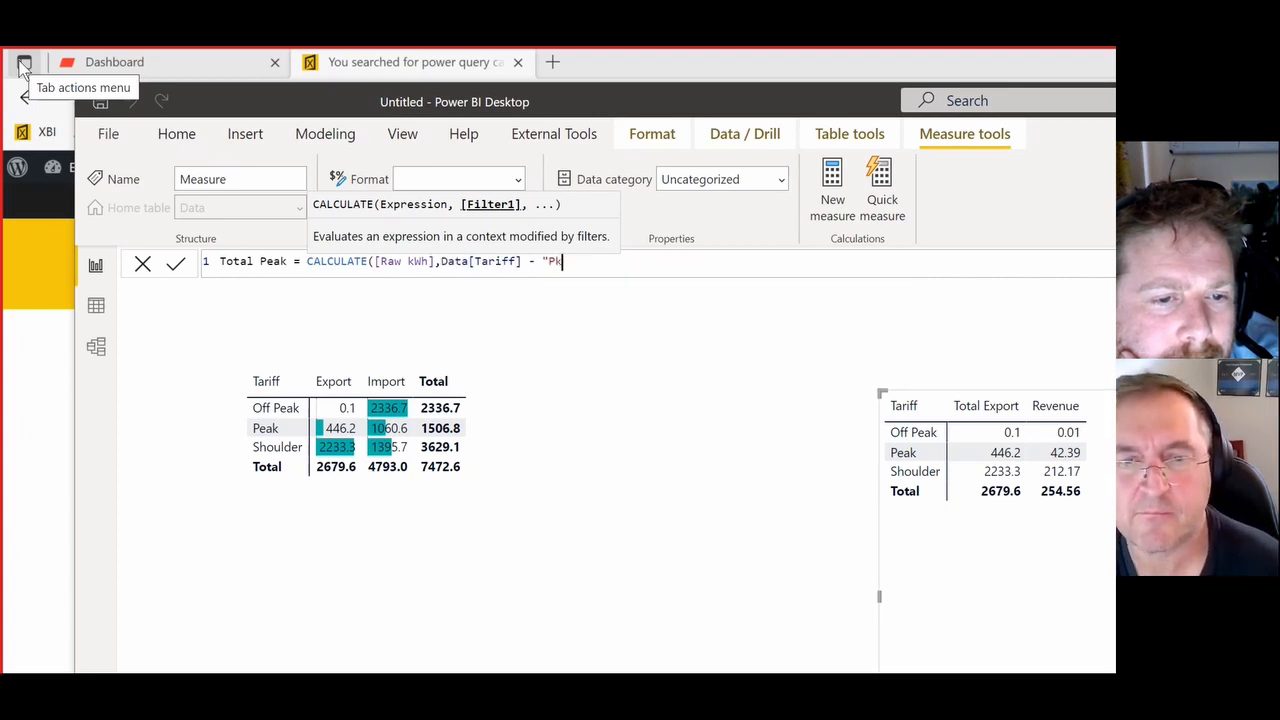
pyautogui.press('BackSpace')
pyautogui.write('eak",')
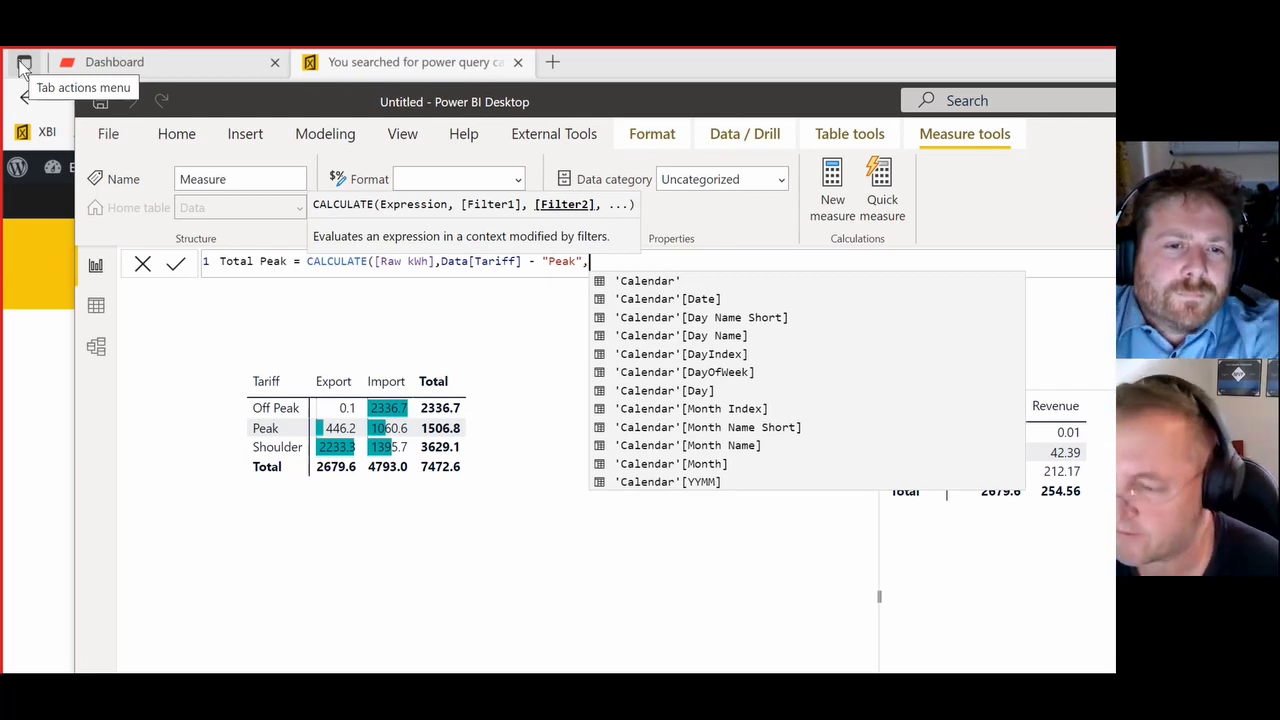
# - Complete the Total Peak formula with the filter ConsumptionType[Type] = "Import", correct the tariff filter to Data[Tariff] = "Peak", and commit it
pyautogui.write('typ')
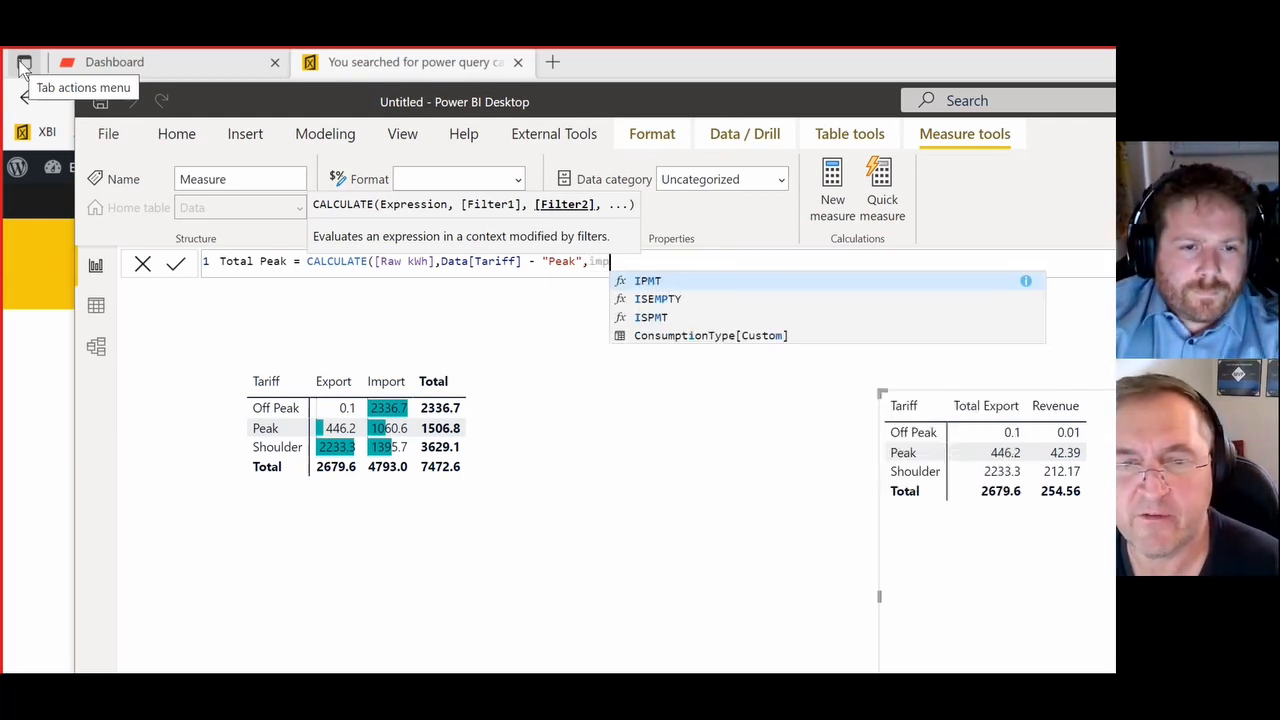
pyautogui.press('Down')
pyautogui.press('Down')
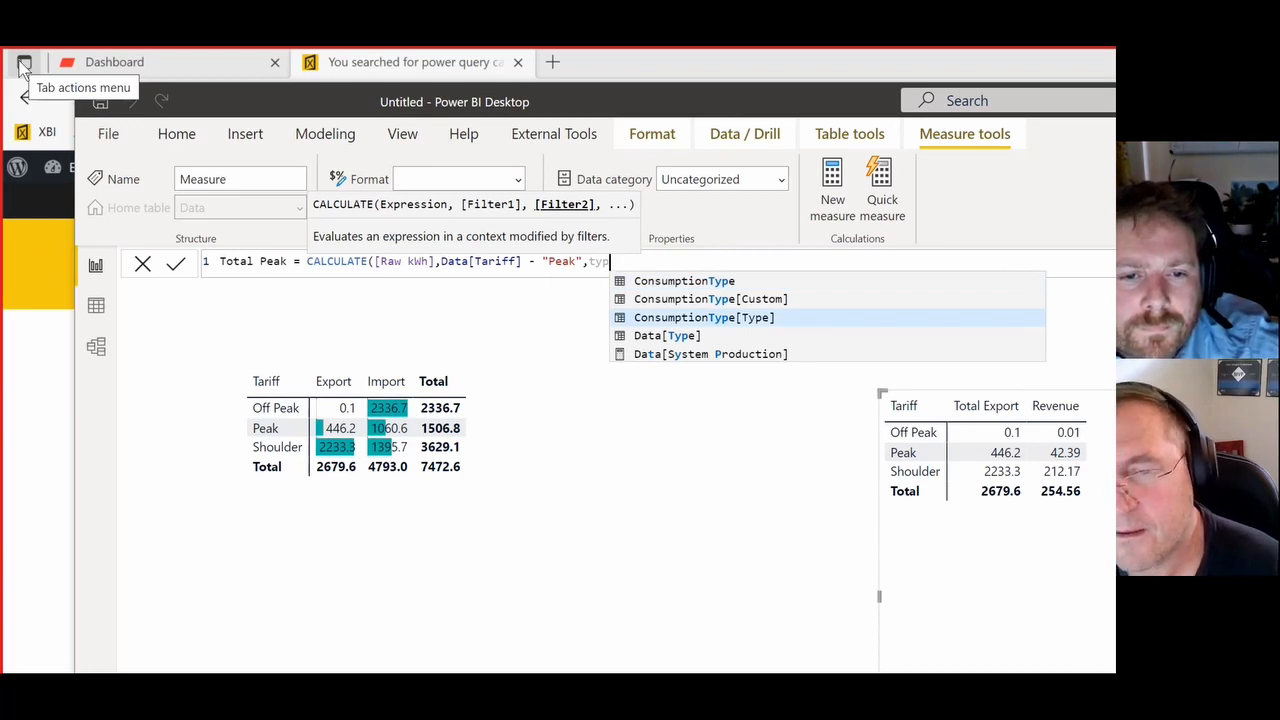
pyautogui.press('Tab')
pyautogui.write('= ')
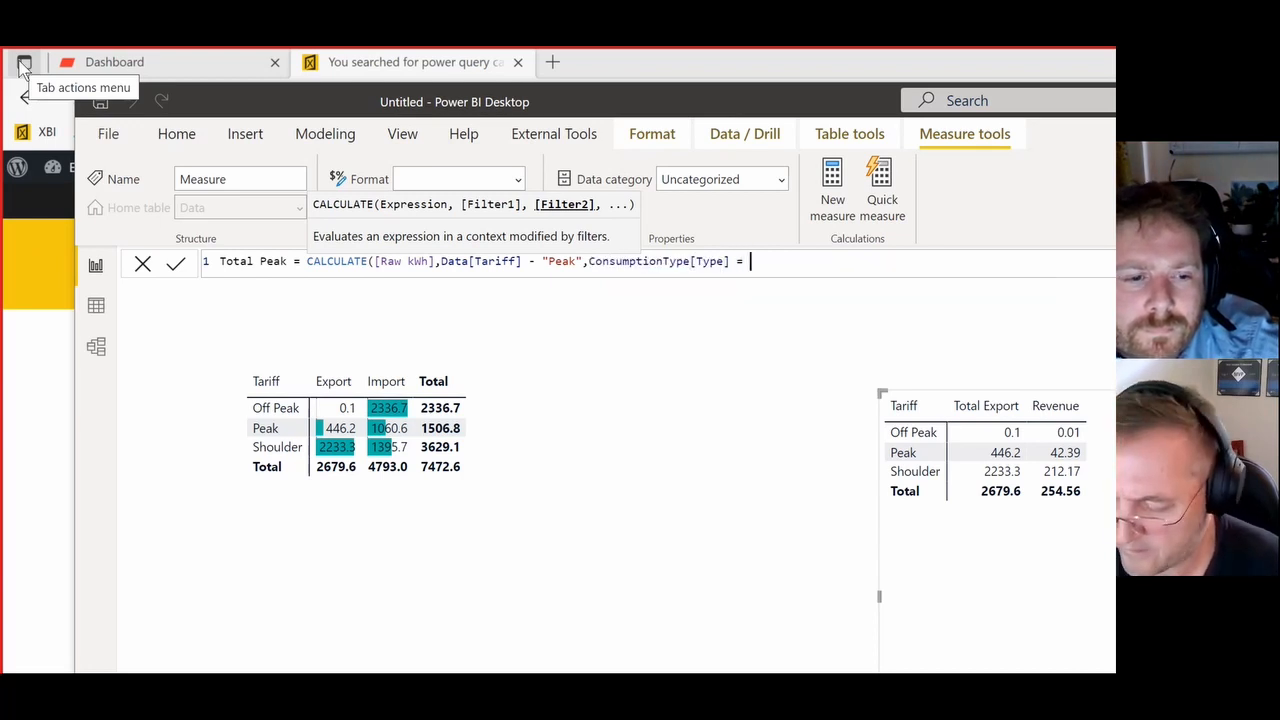
pyautogui.write('"Import")')
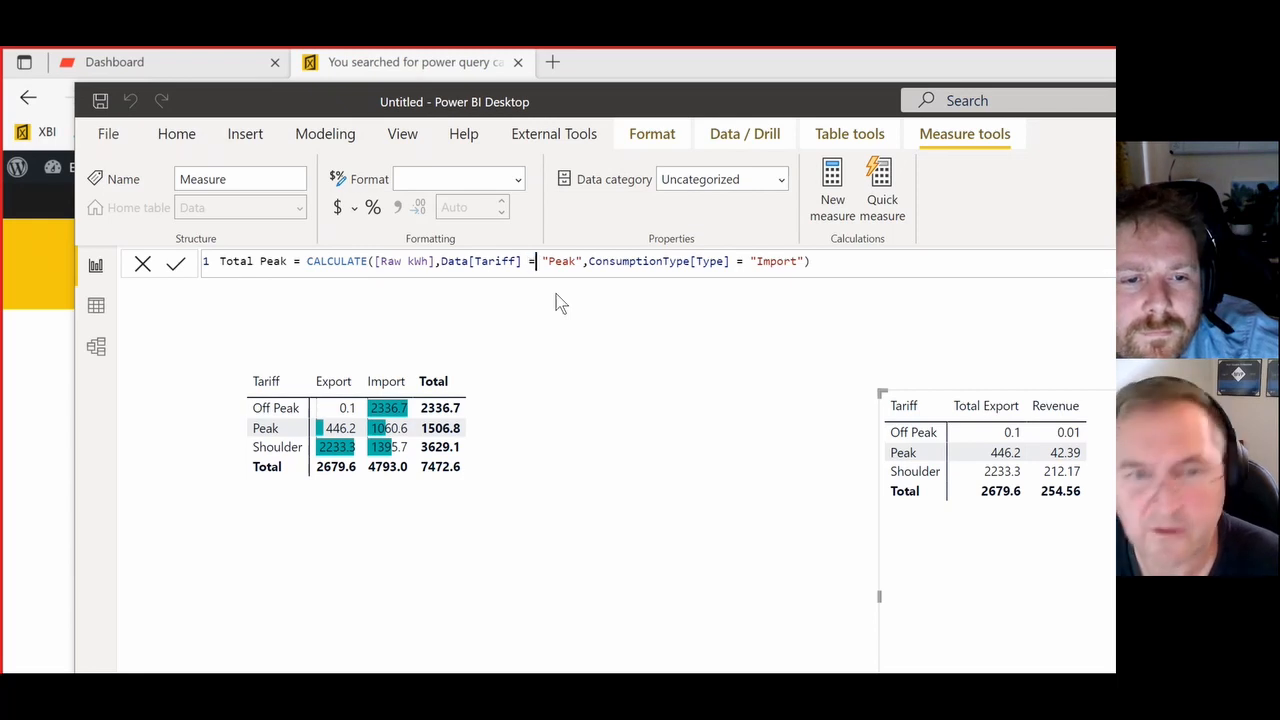
pyautogui.click(176, 266)
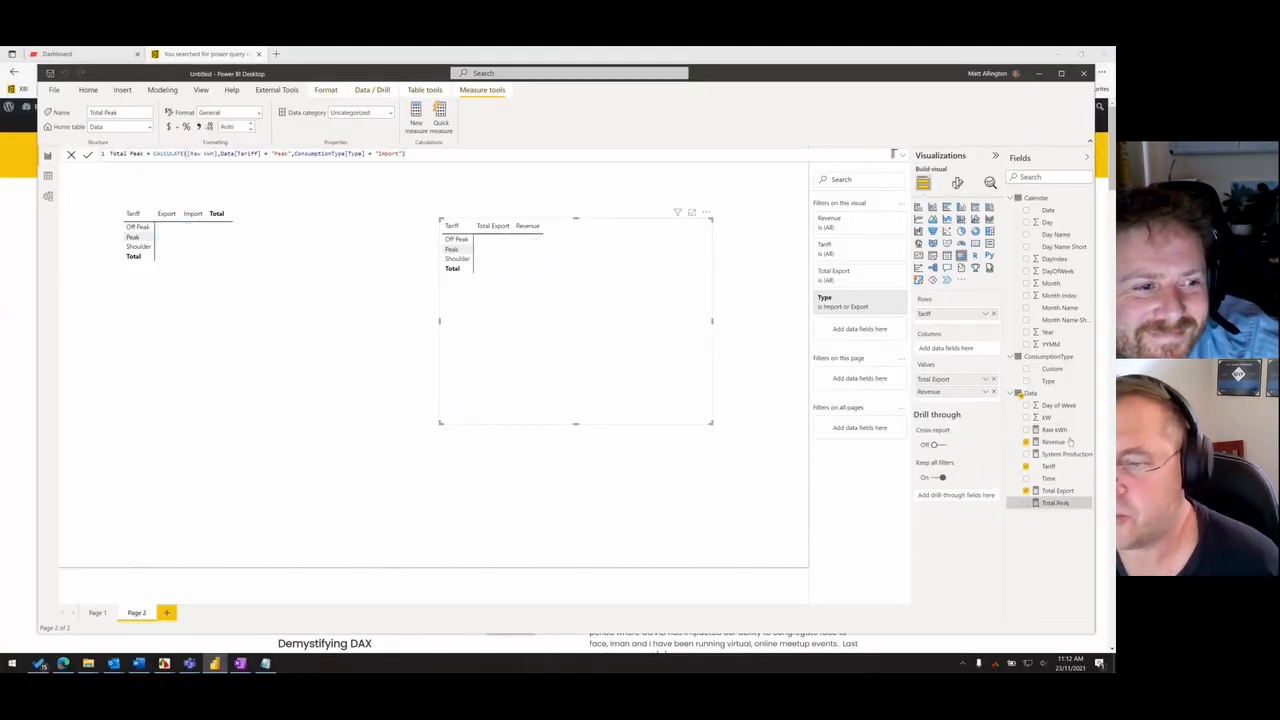
# - Add Total Peak to the values of the Total Export matrix and move that matrix closer to the import/export matrix
pyautogui.click(1052, 502)
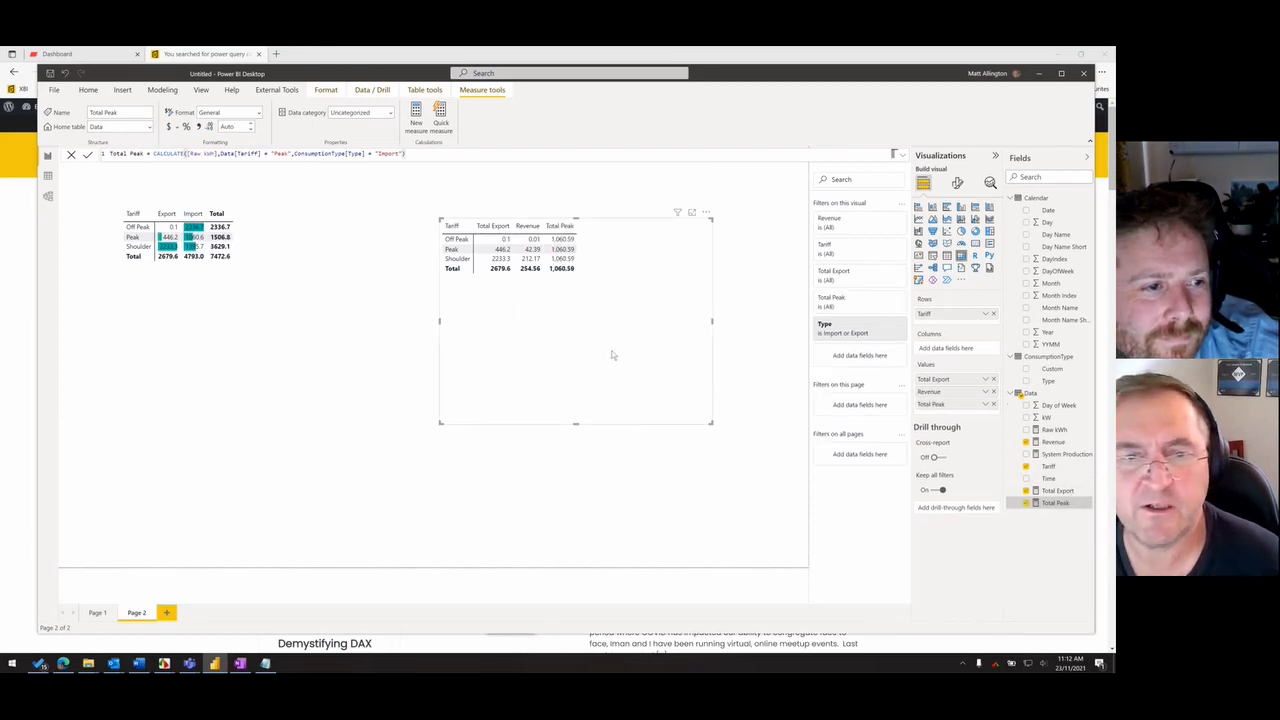
pyautogui.moveTo(613, 355); pyautogui.dragTo(590, 370)
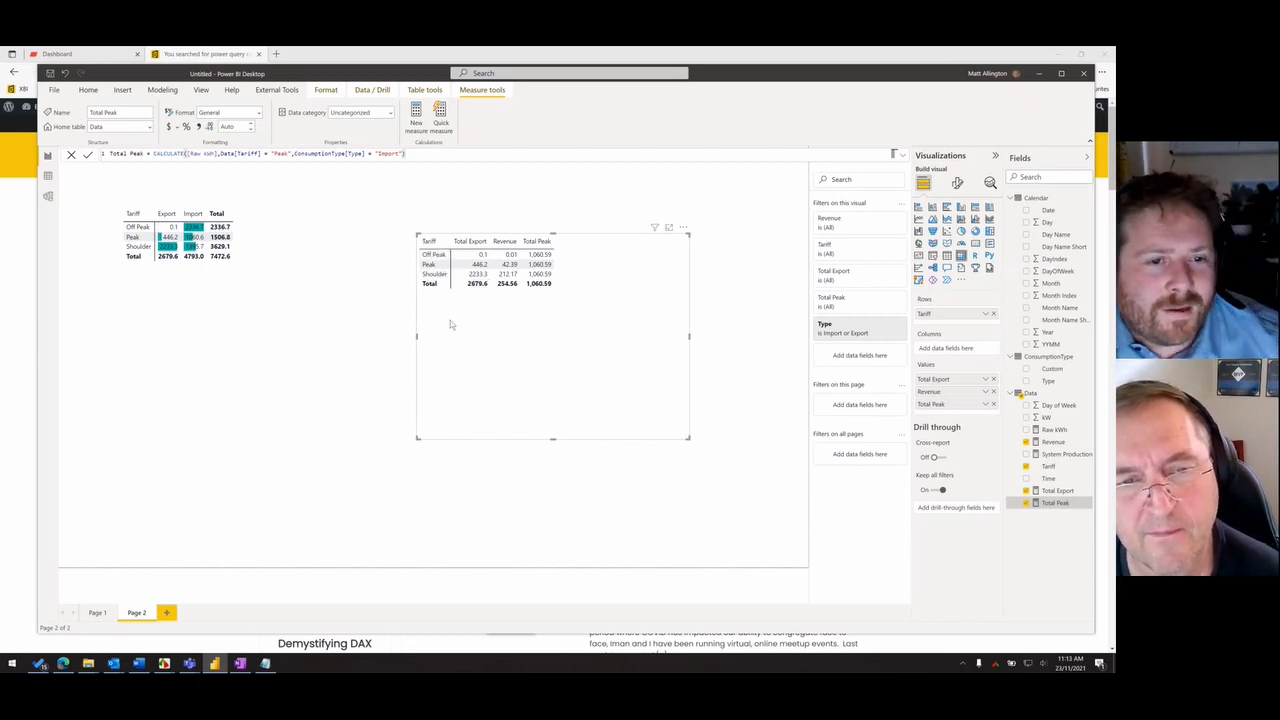
pyautogui.moveTo(505, 323); pyautogui.dragTo(520, 323)
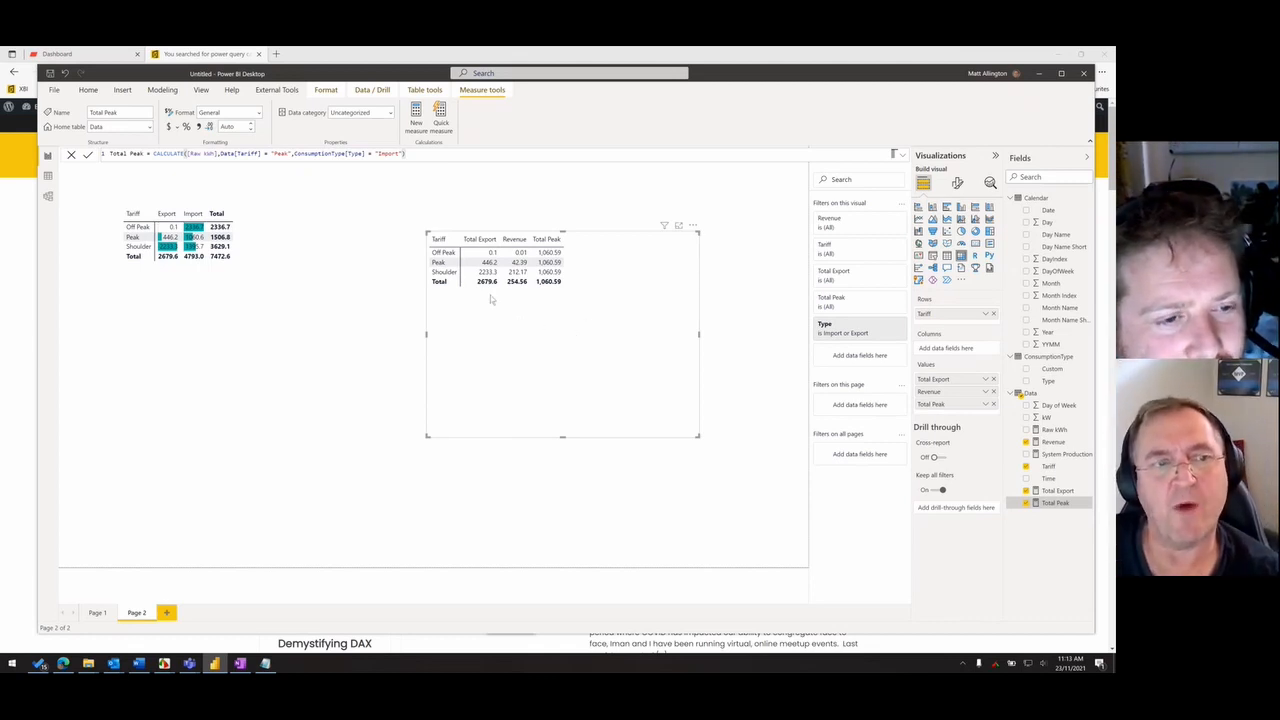
pyautogui.moveTo(548, 309); pyautogui.dragTo(440, 291)
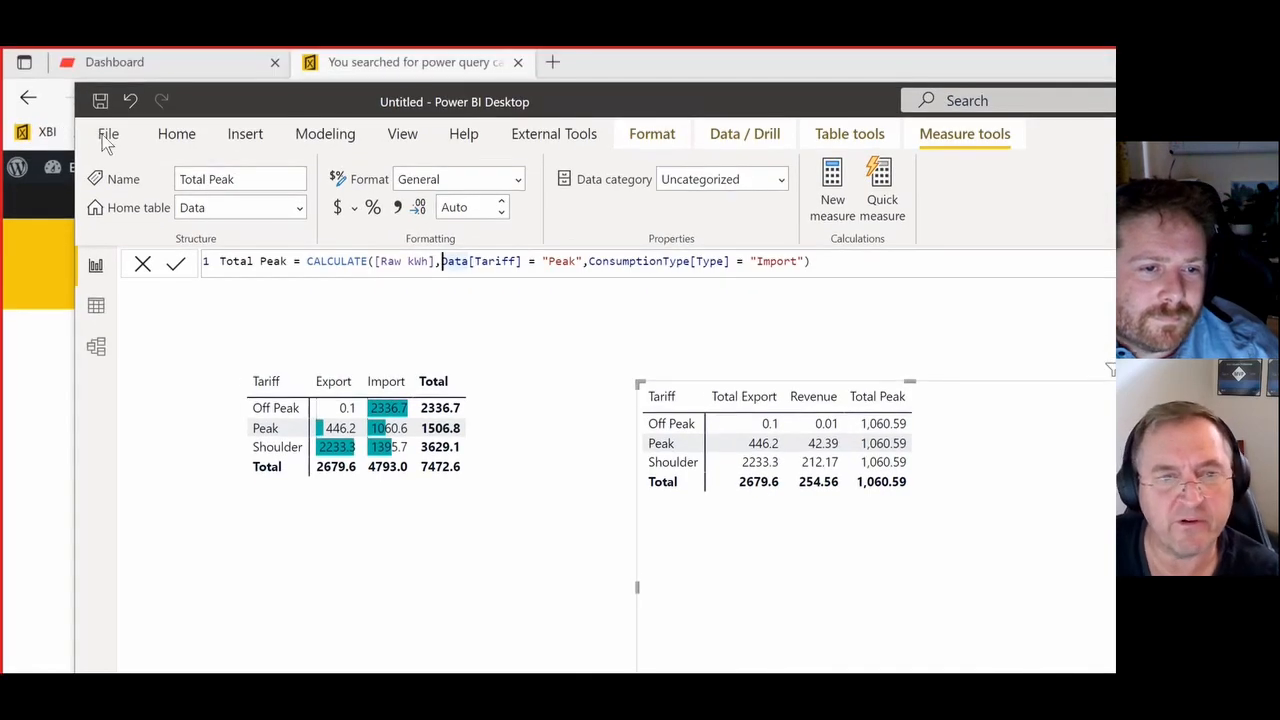
# - Wrap the Data[Tariff] = "Peak" filter of the Total Peak formula in keepfilters() and commit the measure
pyautogui.write('keep')
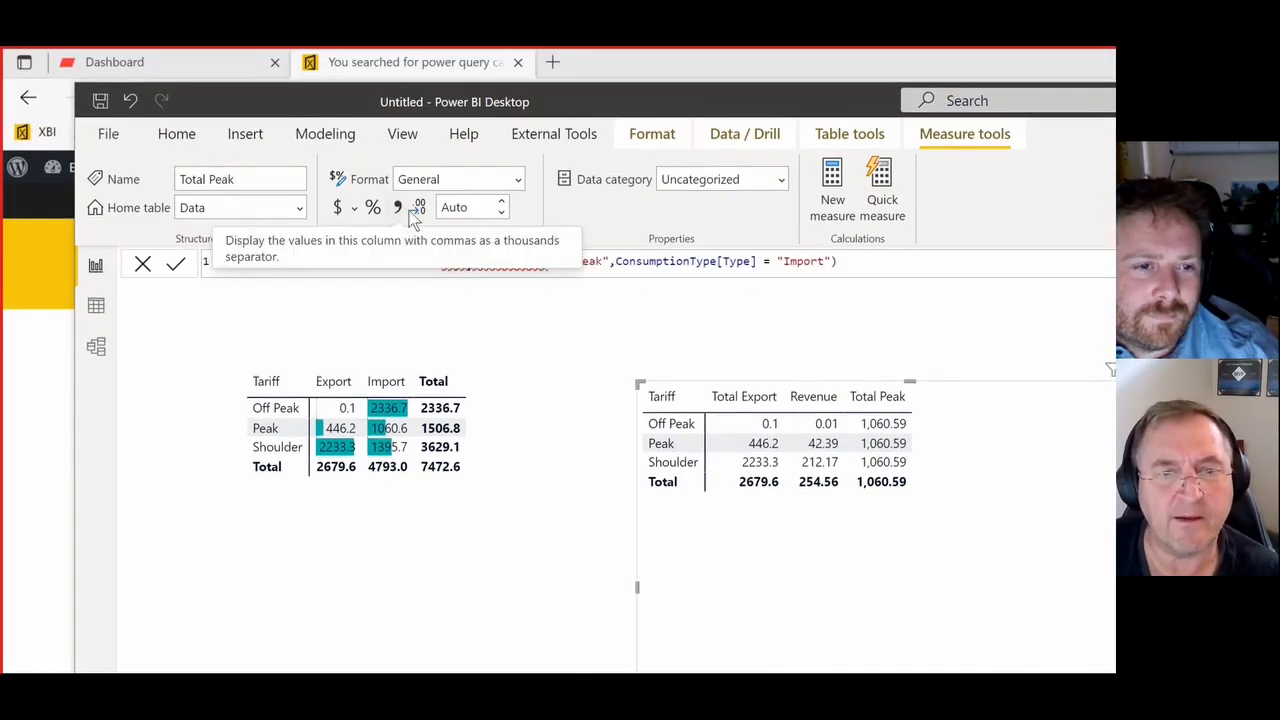
pyautogui.write('filter')
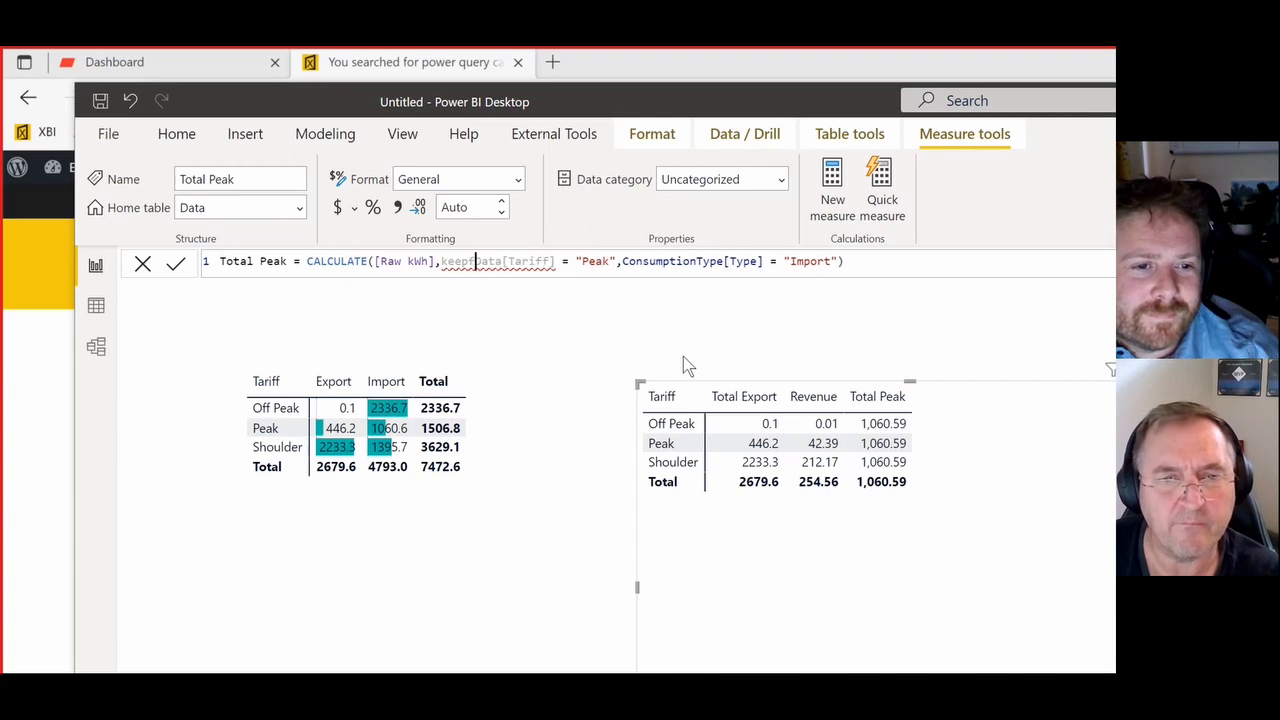
pyautogui.write('s(')
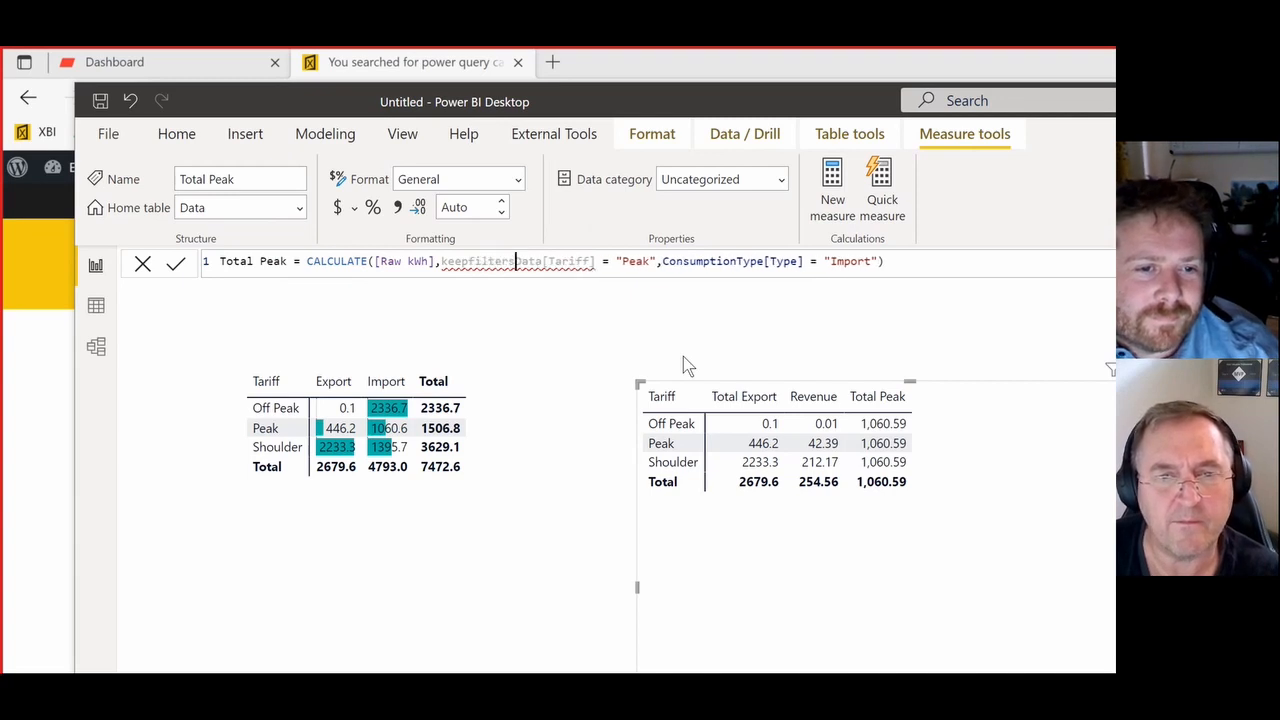
pyautogui.click(666, 261)
pyautogui.write('),')
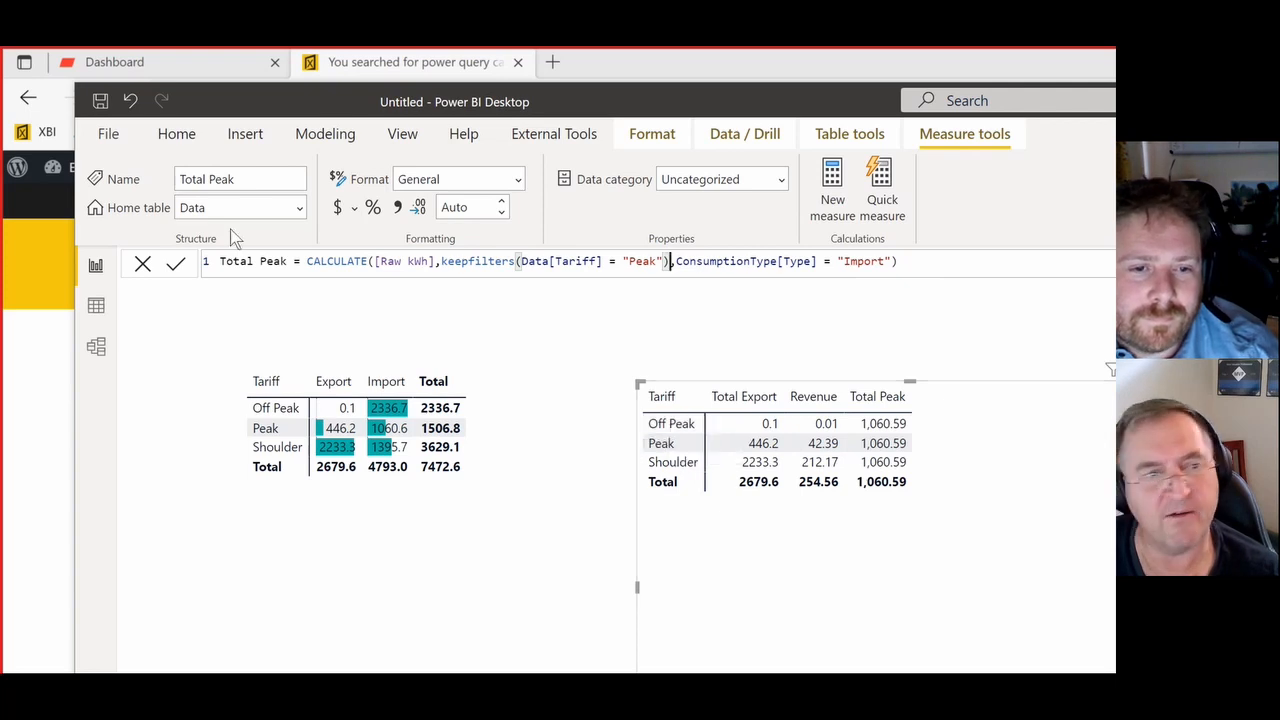
pyautogui.click(176, 266)
# - Tidy the Page 2 layout by repositioning both matrices and shrinking the frame of the import/export matrix
pyautogui.moveTo(773, 568); pyautogui.dragTo(684, 515)
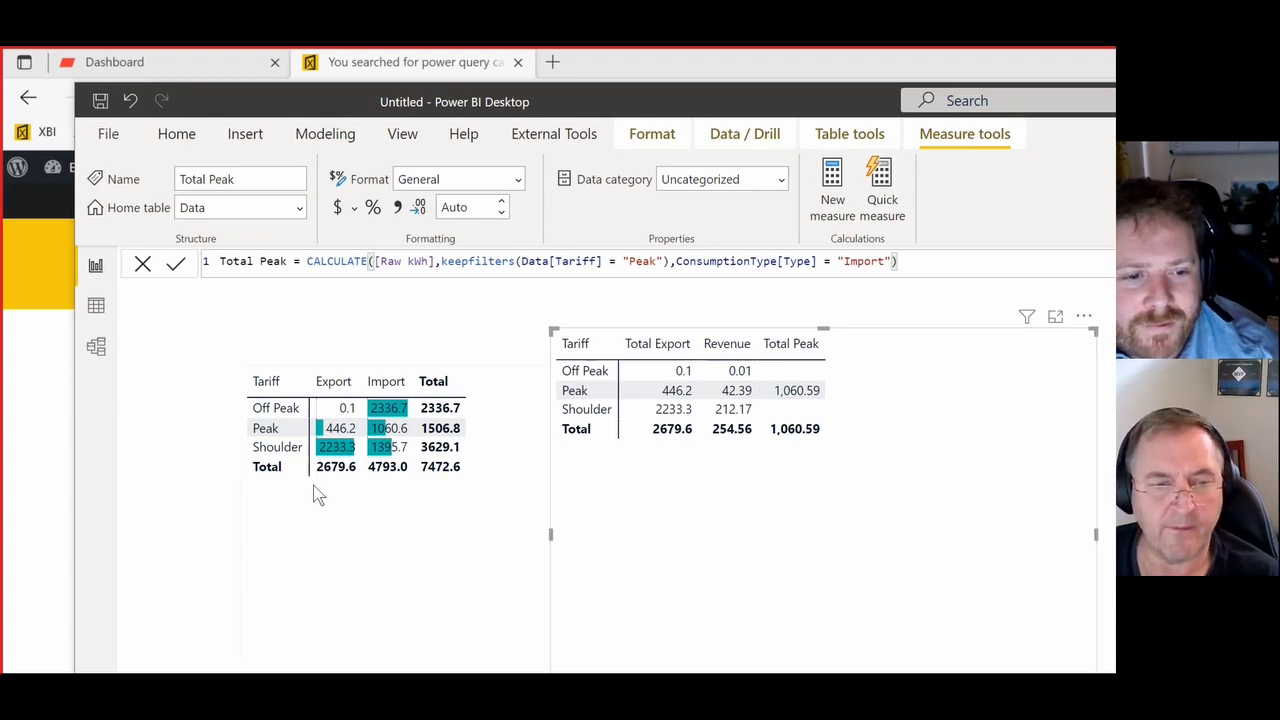
pyautogui.click(197, 480)
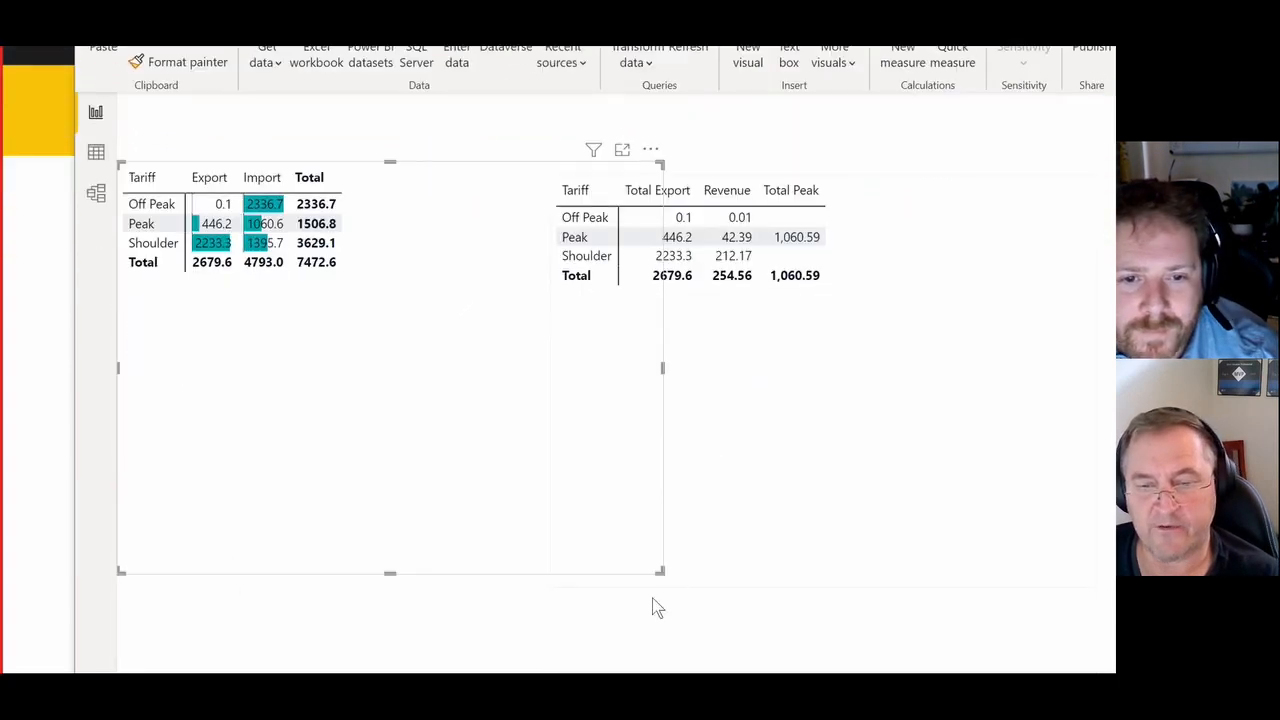
pyautogui.moveTo(664, 562); pyautogui.dragTo(377, 510)
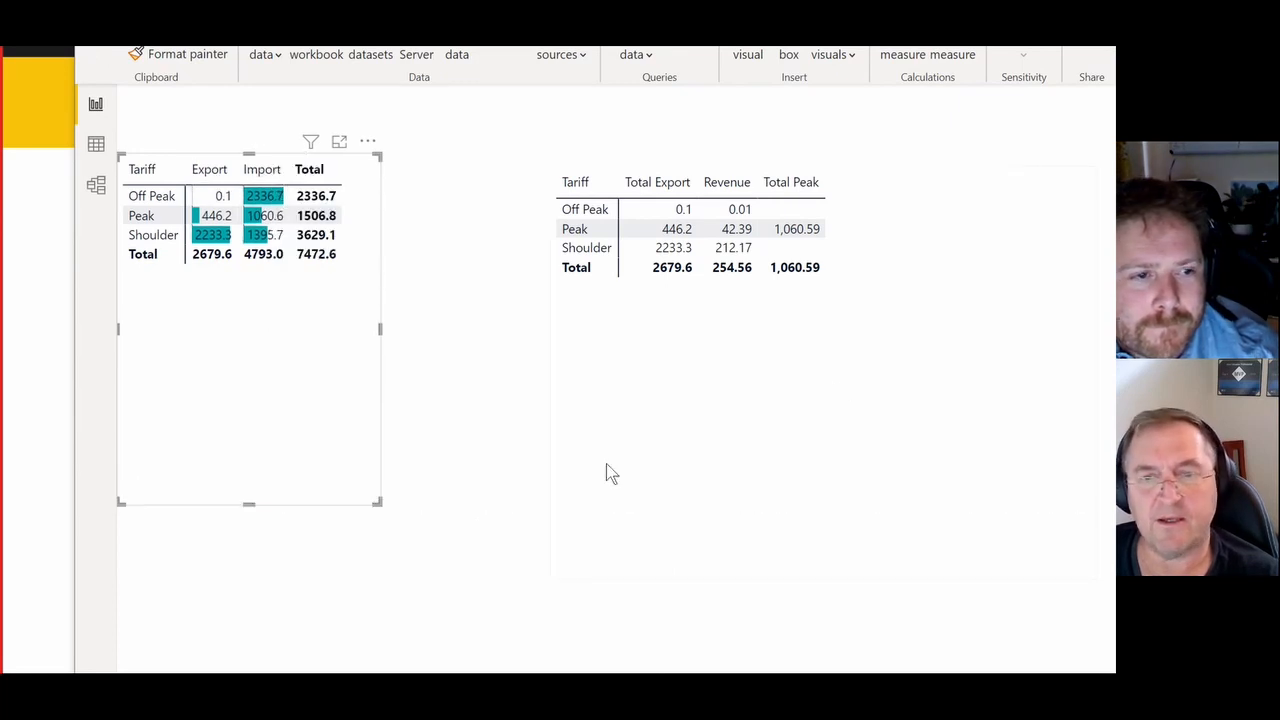
pyautogui.click(836, 387)
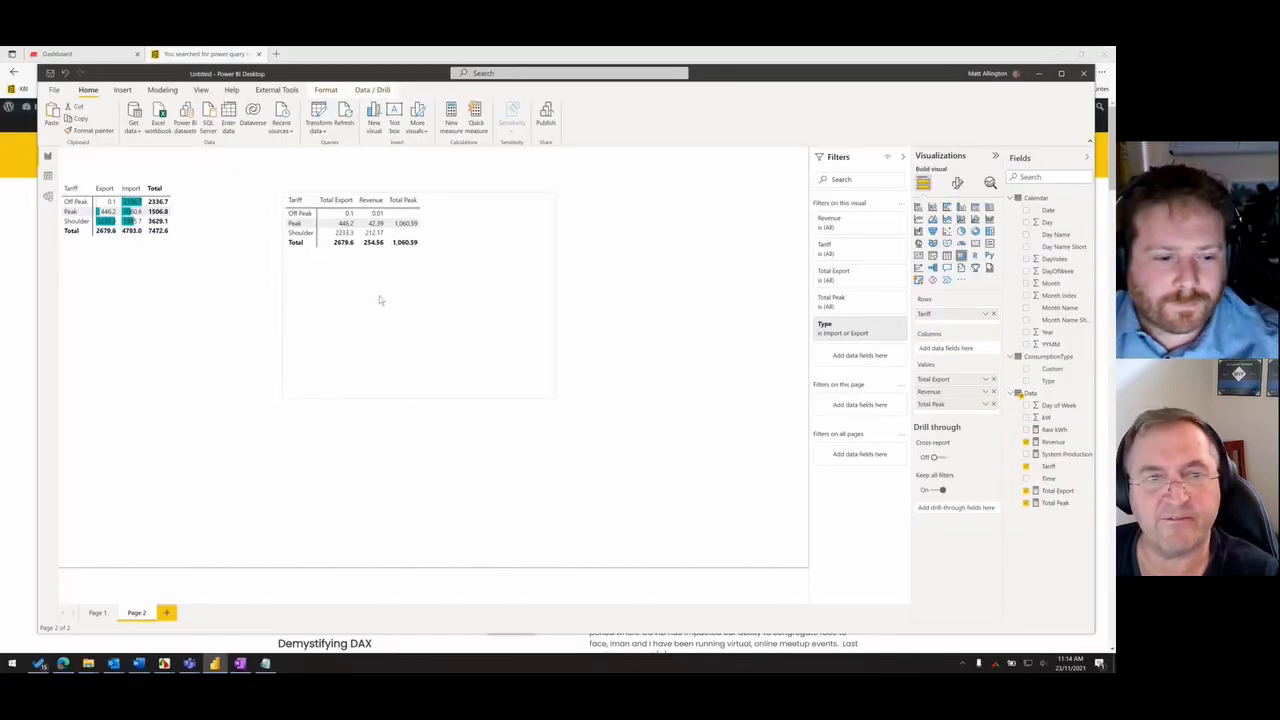
pyautogui.click(379, 300)
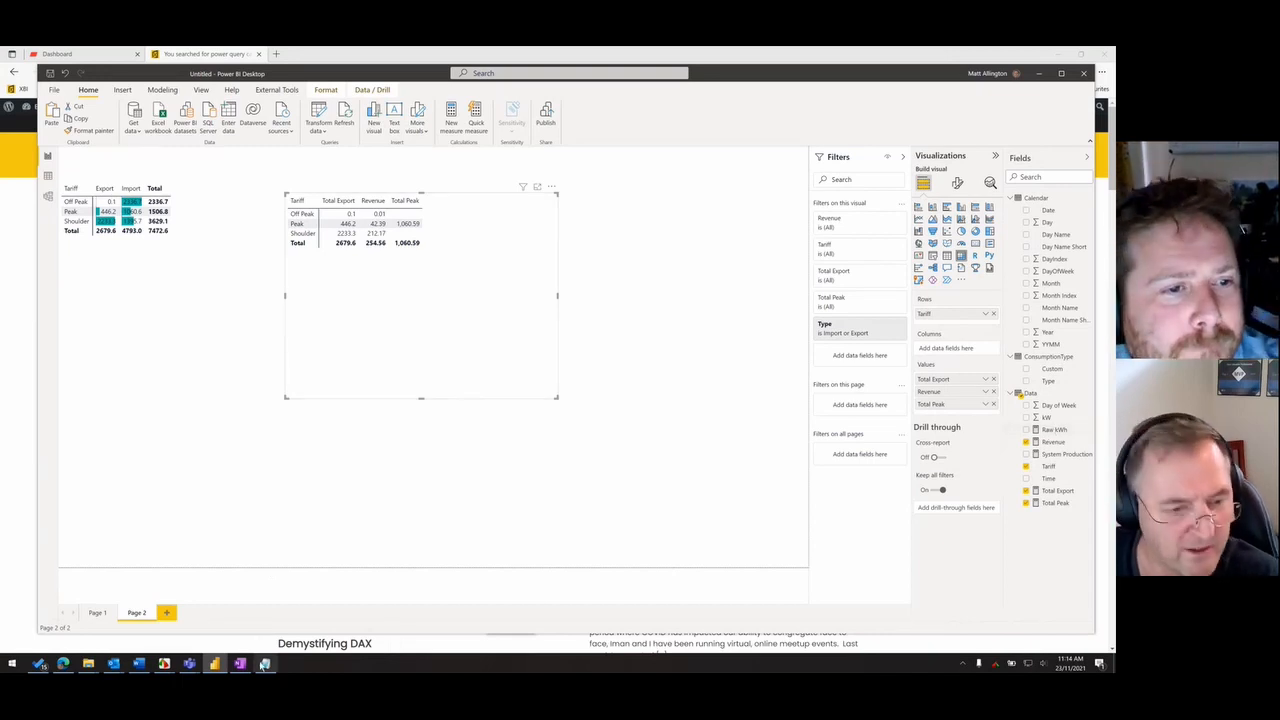
# - Switch to the electricity bill and examine the Flexi Saver Peak Consumption rates per kWh, marking the rate for each billing period
pyautogui.moveTo(168, 668)
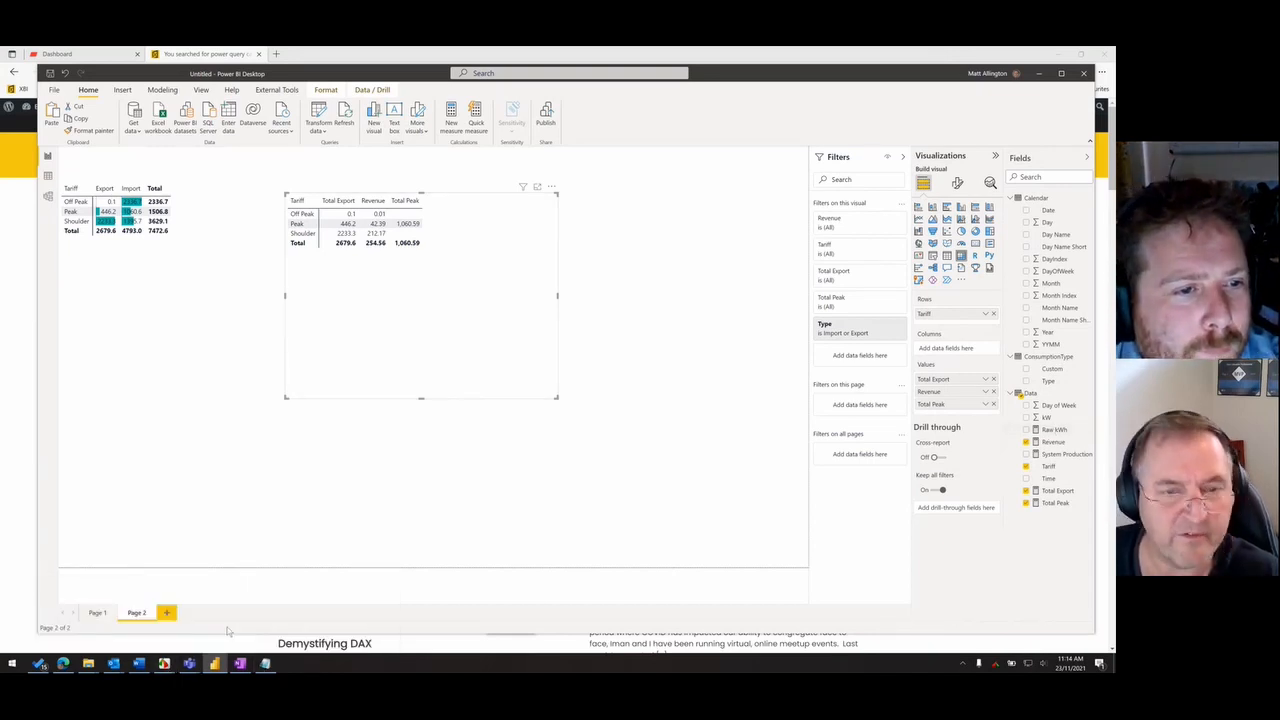
pyautogui.click(219, 637)
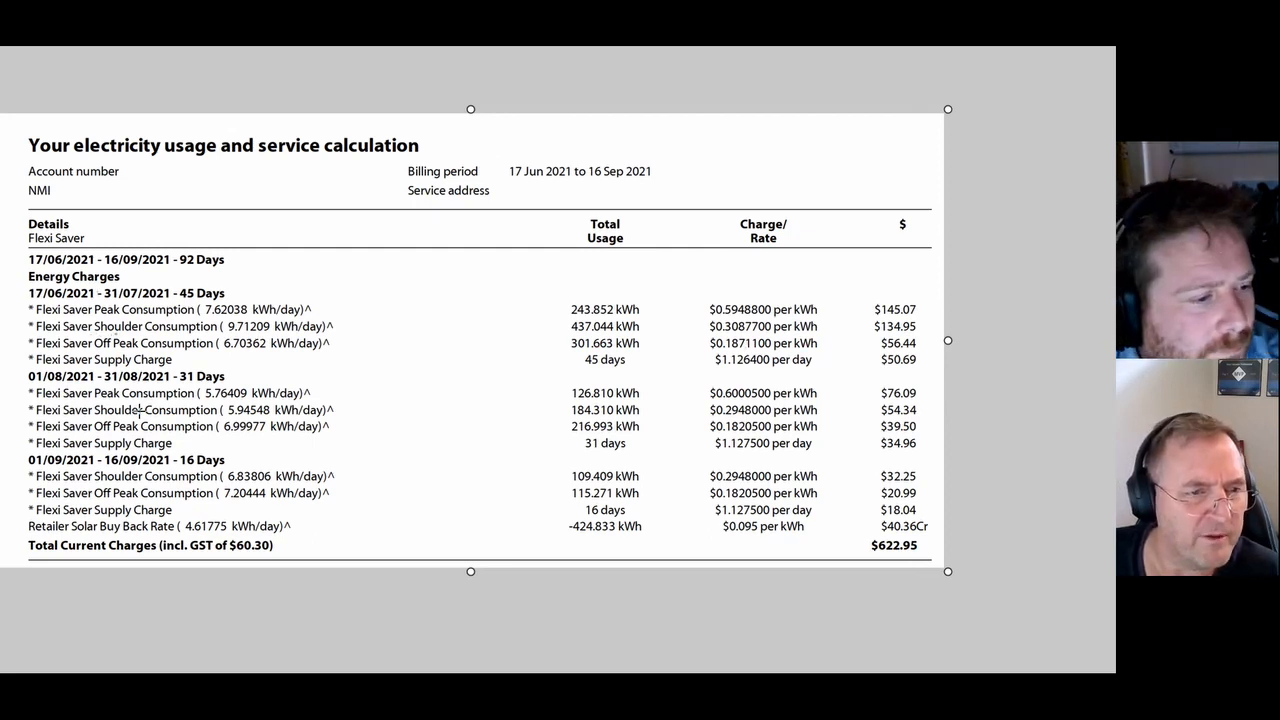
pyautogui.moveTo(701, 298); pyautogui.dragTo(817, 318)
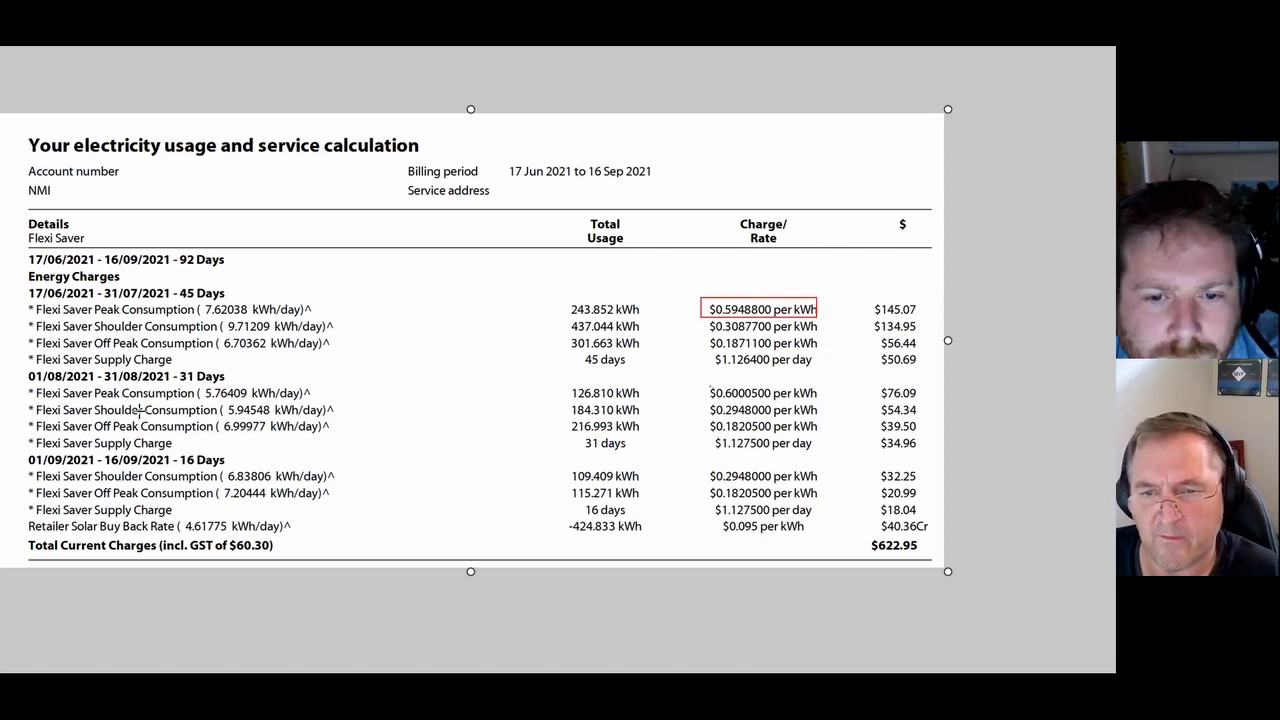
pyautogui.moveTo(706, 385); pyautogui.dragTo(823, 401)
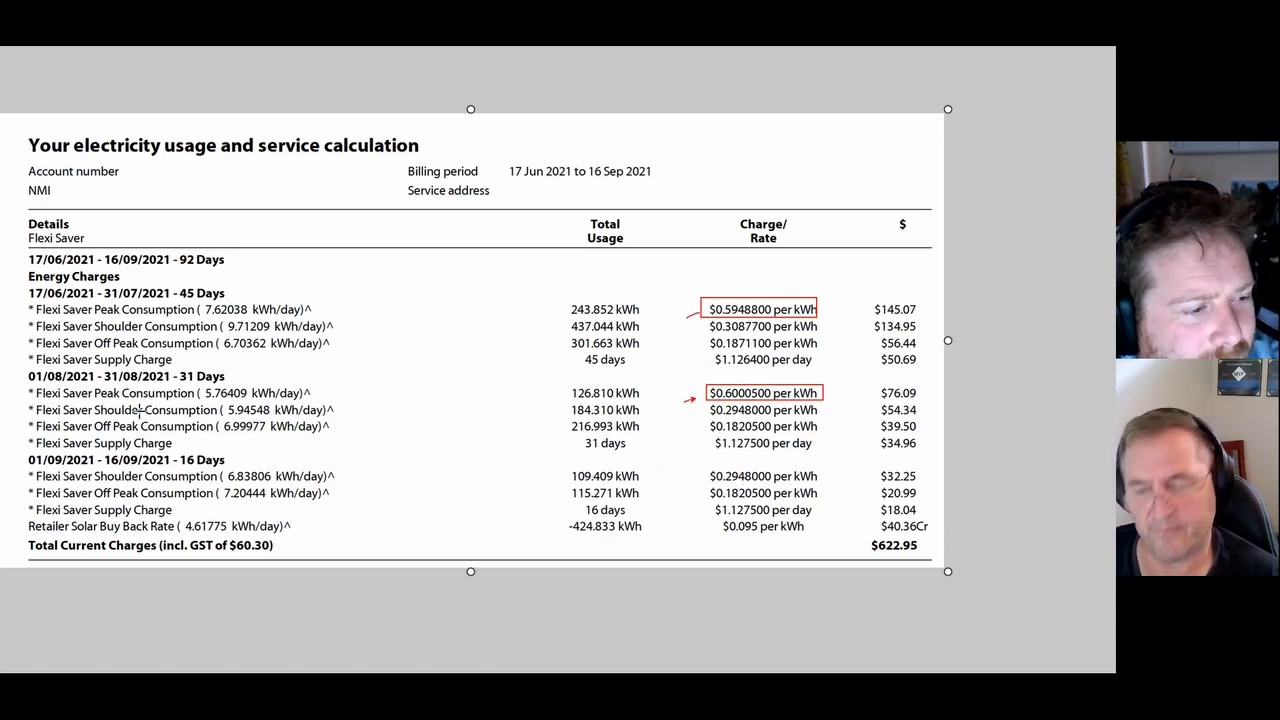
pyautogui.press('e')
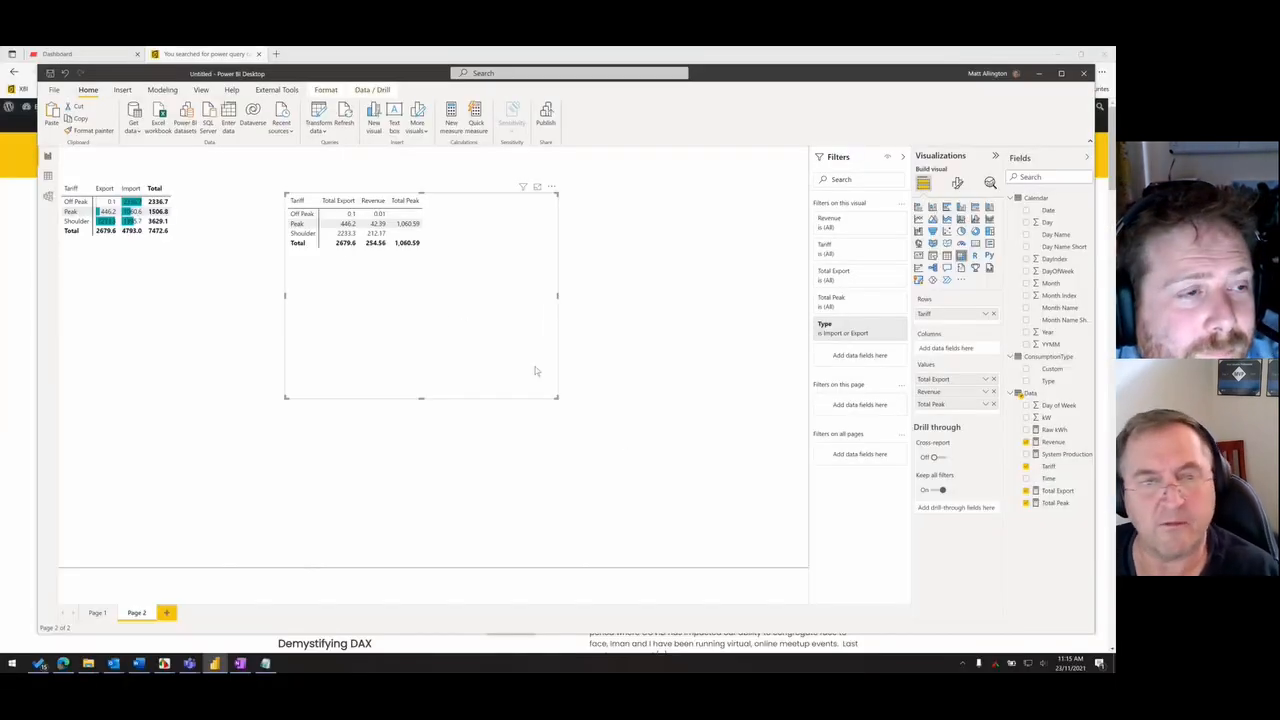
# - Return to the report, nudge the Total Export matrix, and start a new measure in the Data table named Total Paid for Peak
pyautogui.moveTo(463, 314); pyautogui.dragTo(475, 327)
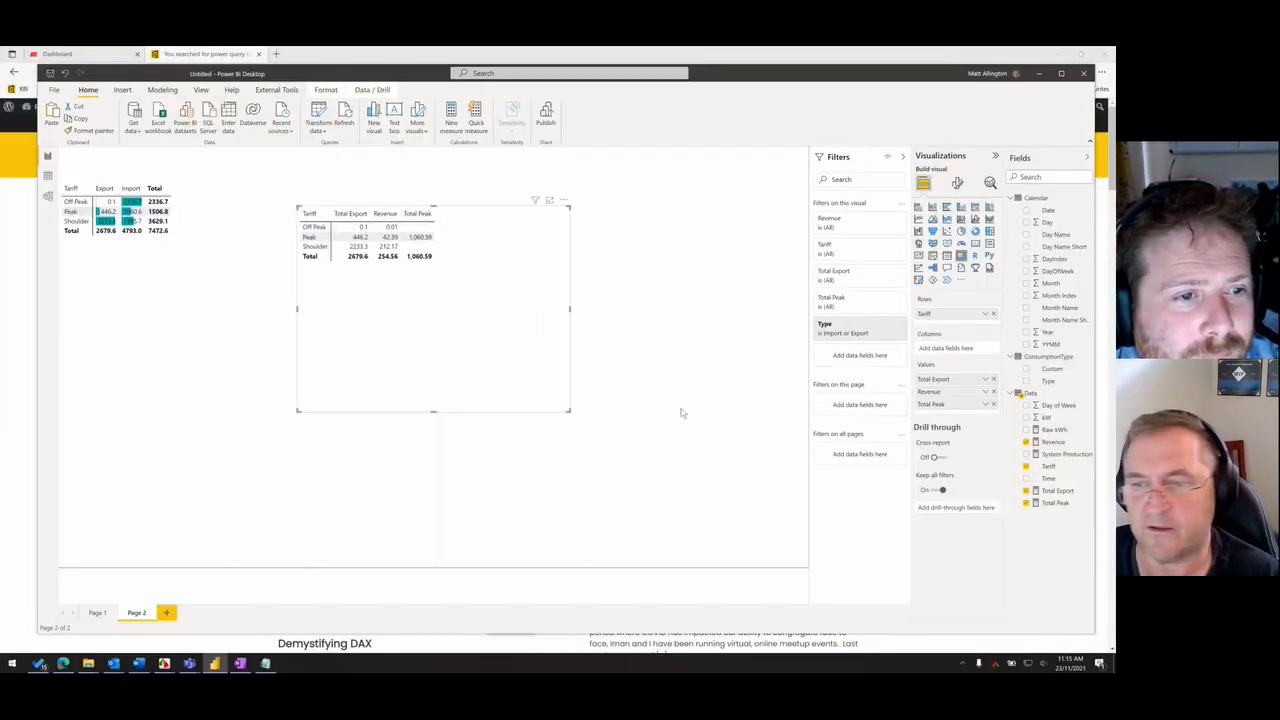
pyautogui.rightClick(1045, 395)
pyautogui.click(985, 408)
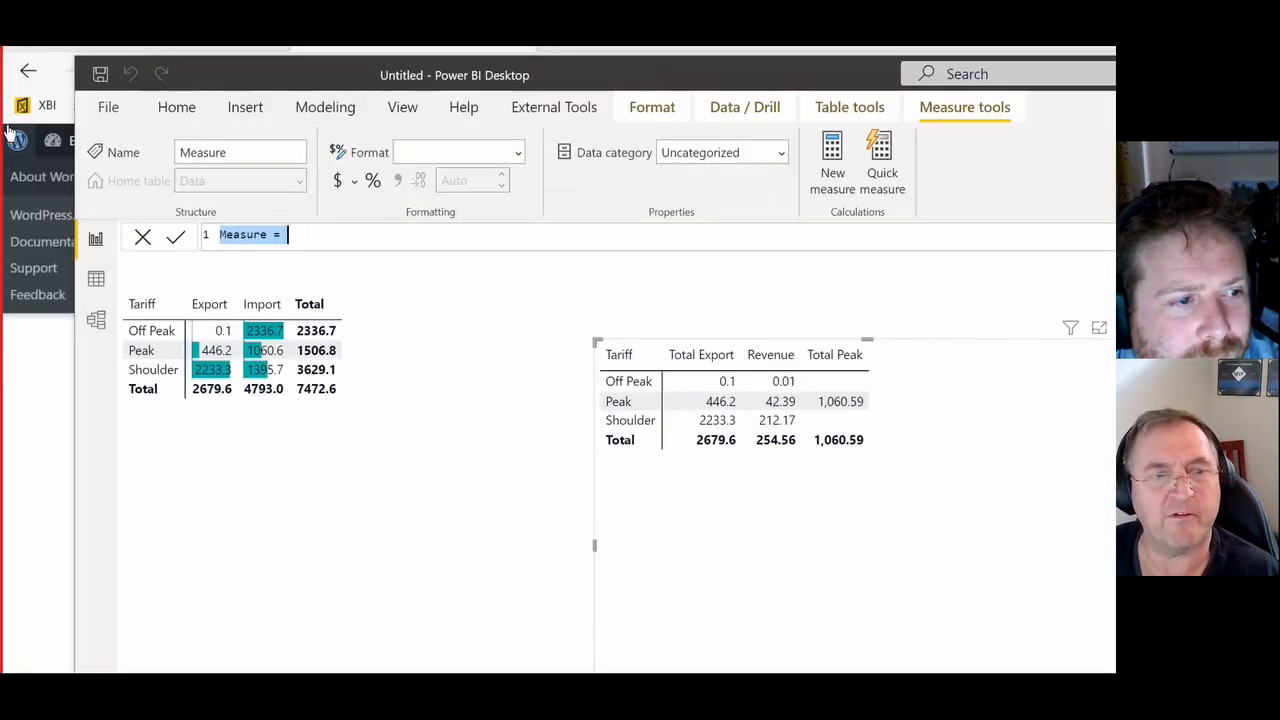
pyautogui.write('Total ')
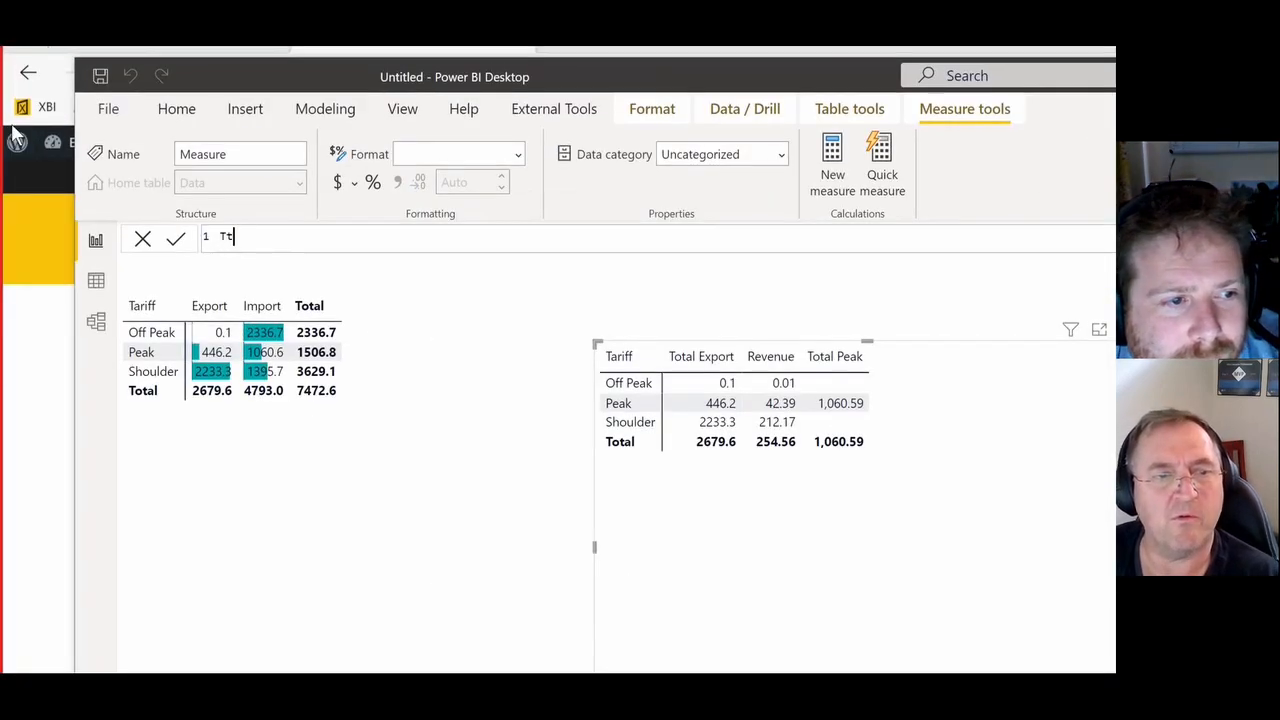
pyautogui.write('Paid for Peak')
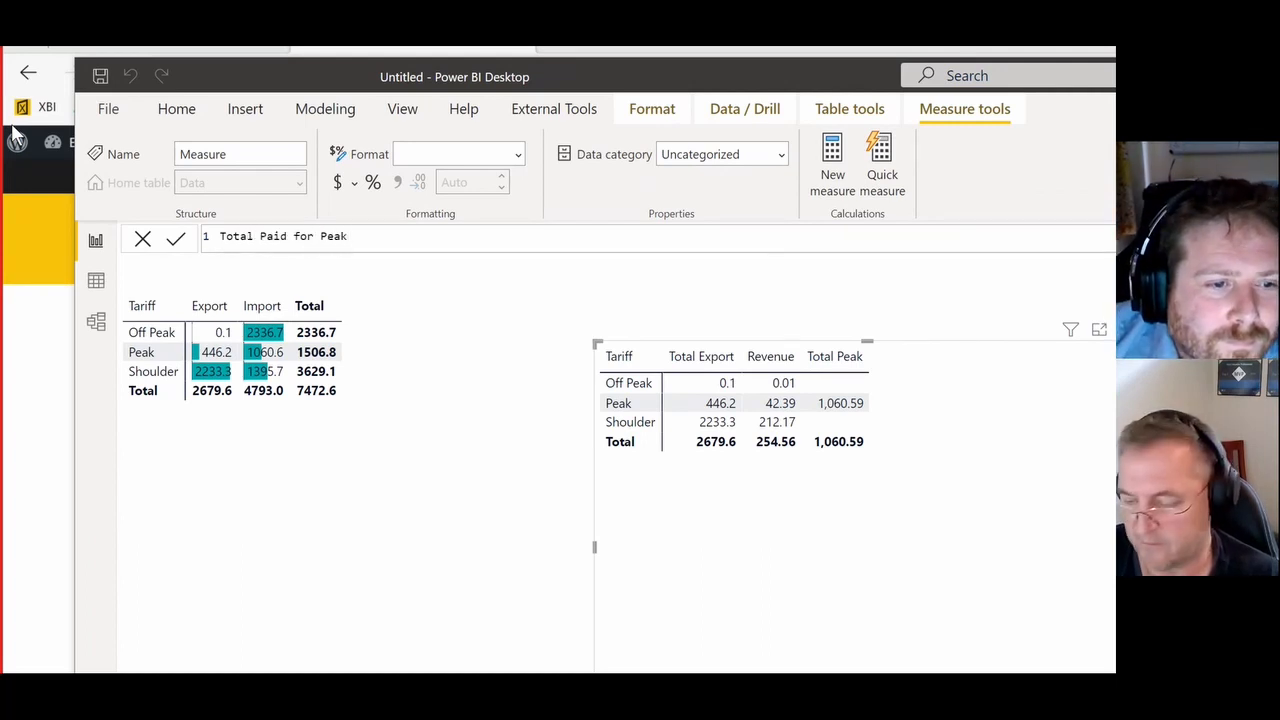
pyautogui.write(' = total')
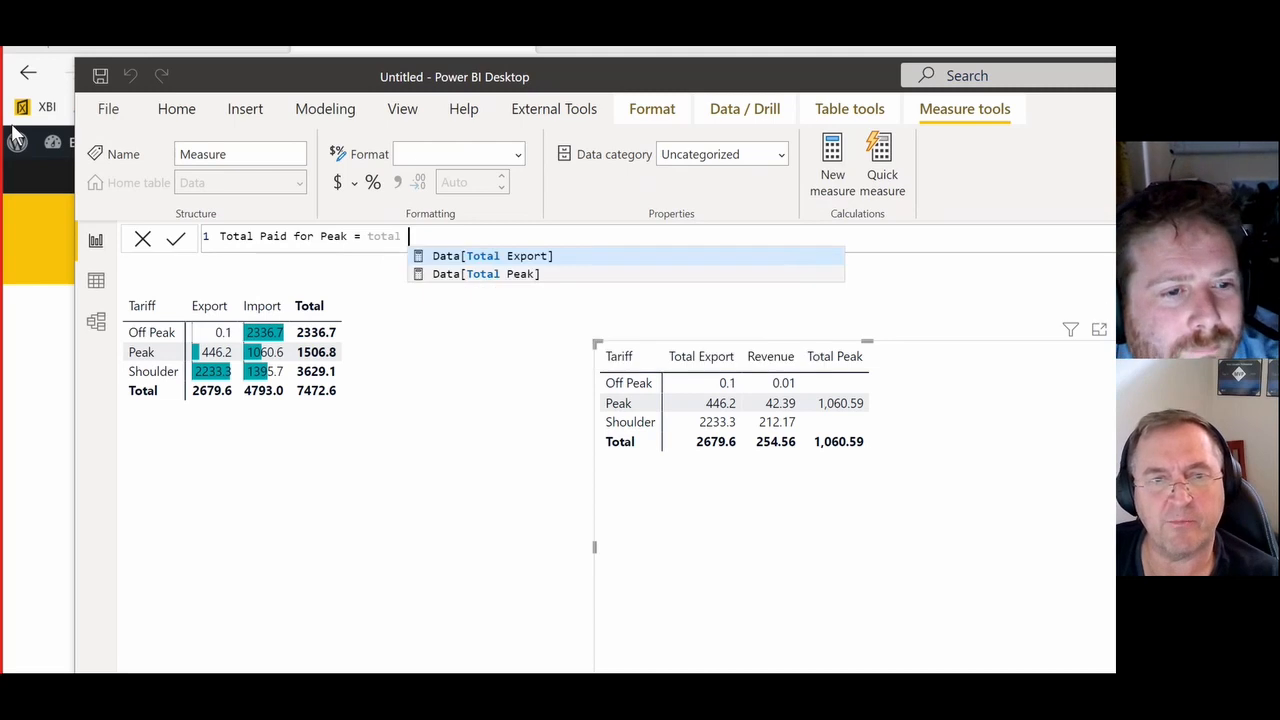
# - Define Total Paid for Peak as [Total Peak] * 0.6, without the table prefix, and commit the formula
pyautogui.press('Down')
pyautogui.press('Tab')
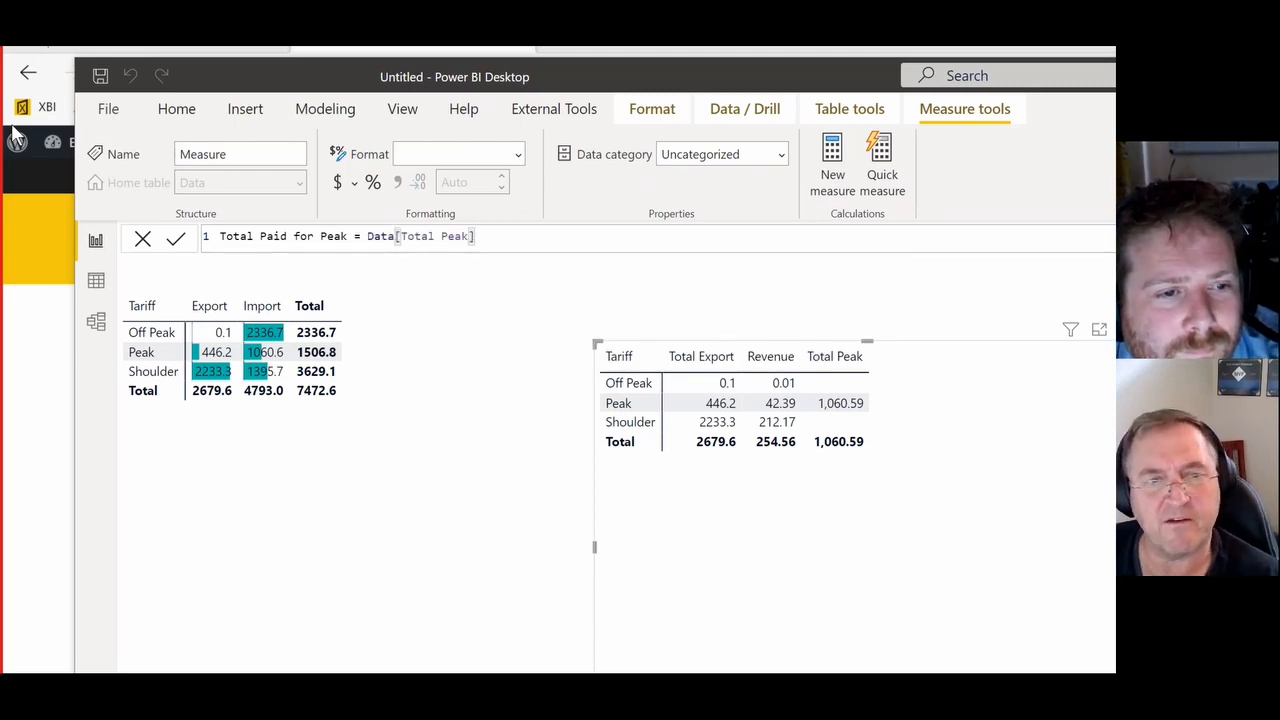
pyautogui.doubleClick(381, 261)
pyautogui.press('BackSpace')
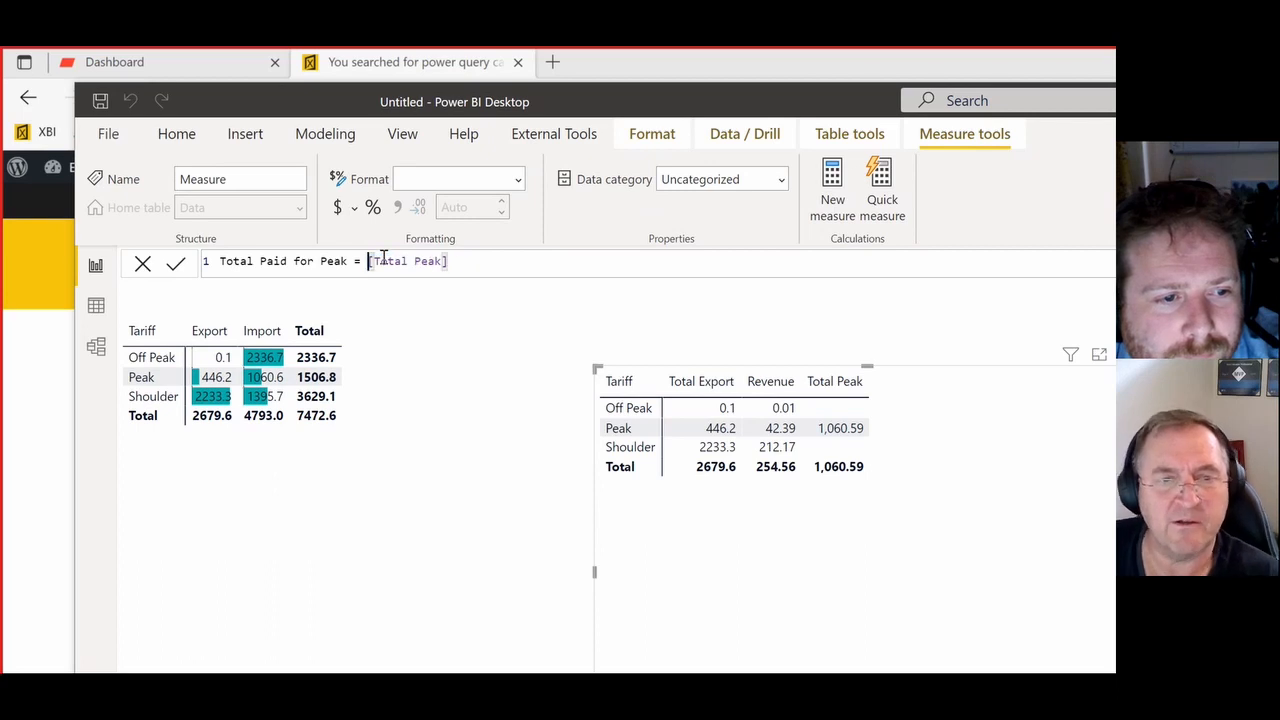
pyautogui.click(498, 261)
pyautogui.write('*')
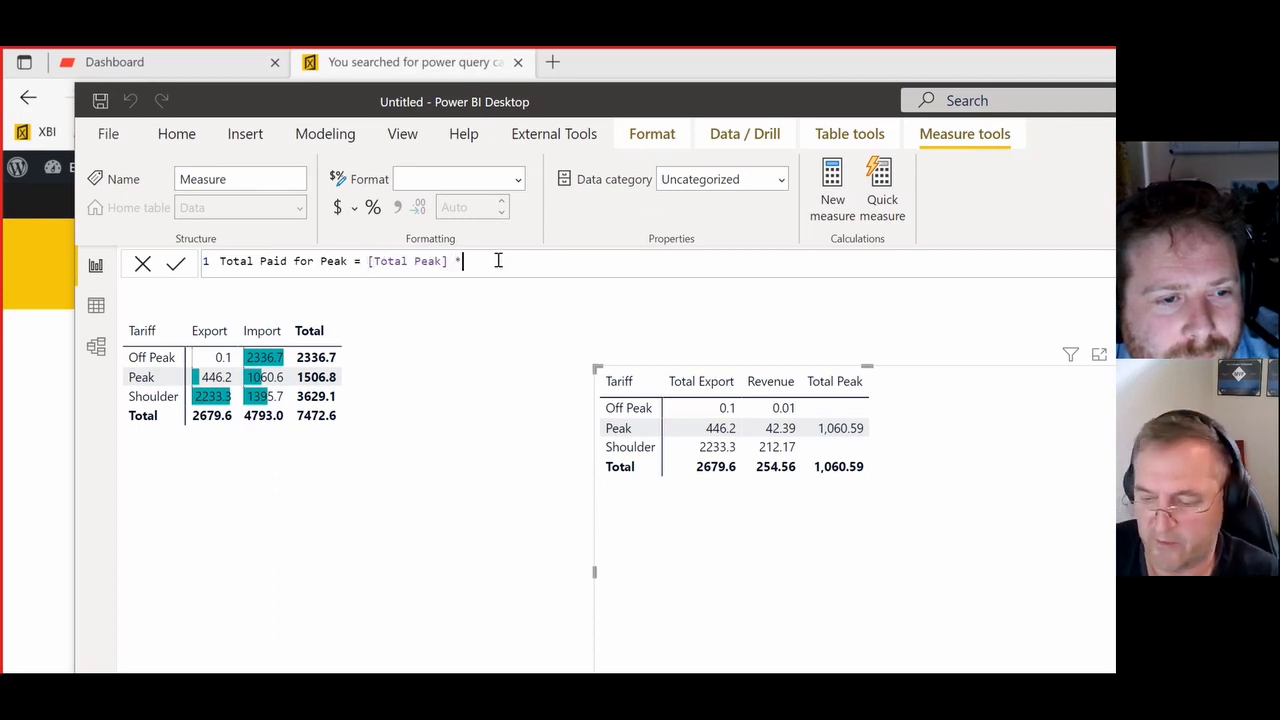
pyautogui.write(' 0.6')
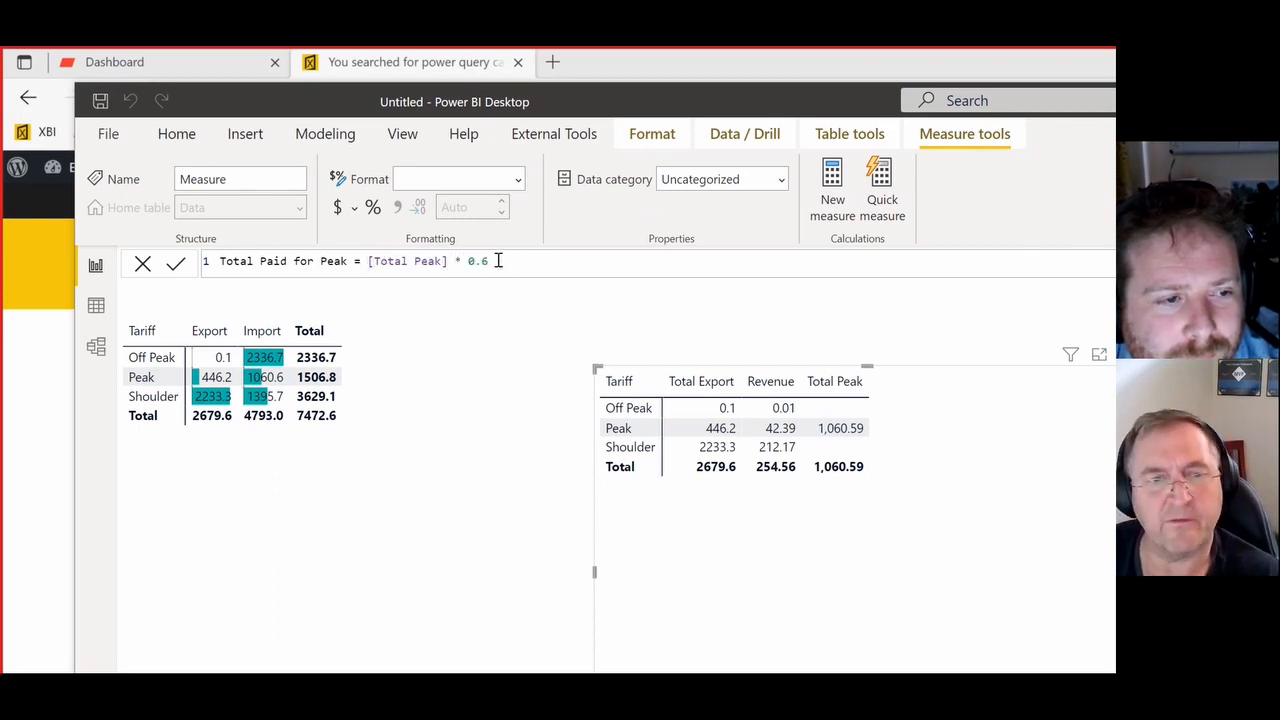
pyautogui.press('Return')
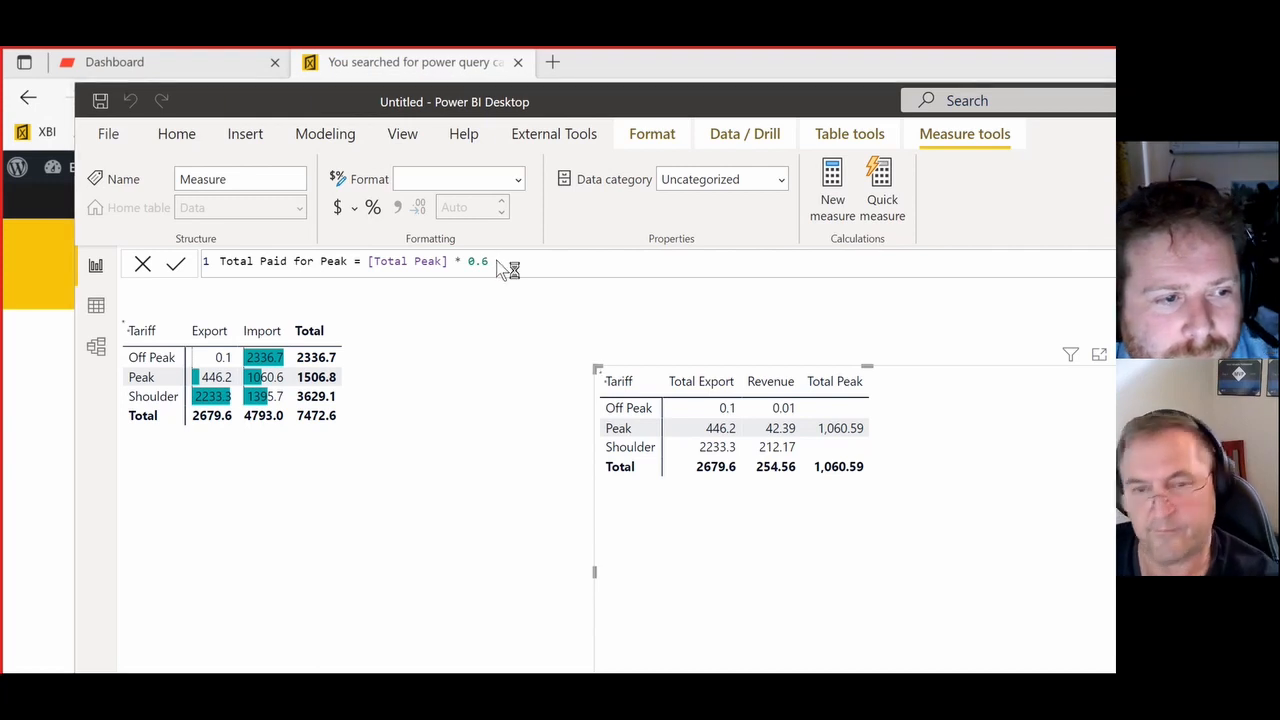
# - Add Total Paid for Peak to the values of the Total Export matrix and reposition the matrix
pyautogui.moveTo(550, 321); pyautogui.dragTo(543, 370)
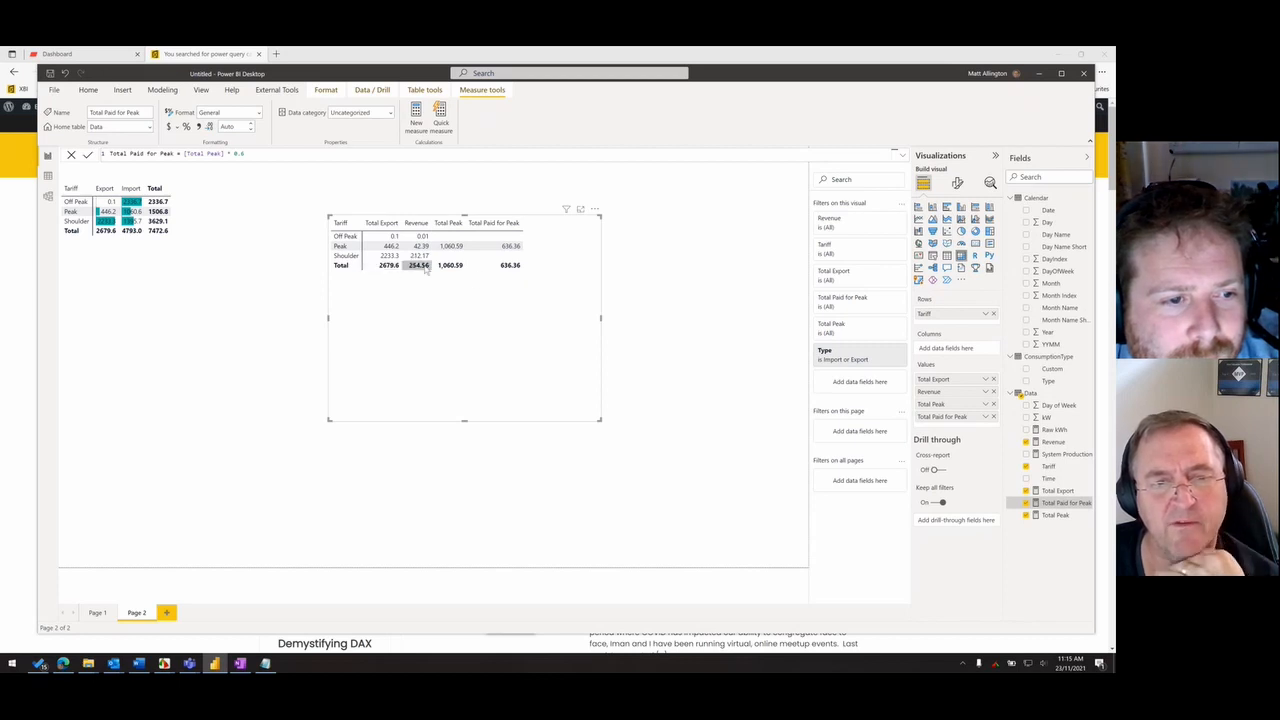
pyautogui.moveTo(535, 305)
pyautogui.mouseDown()
pyautogui.moveTo(541, 314)
pyautogui.moveTo(540, 303)
pyautogui.mouseUp()
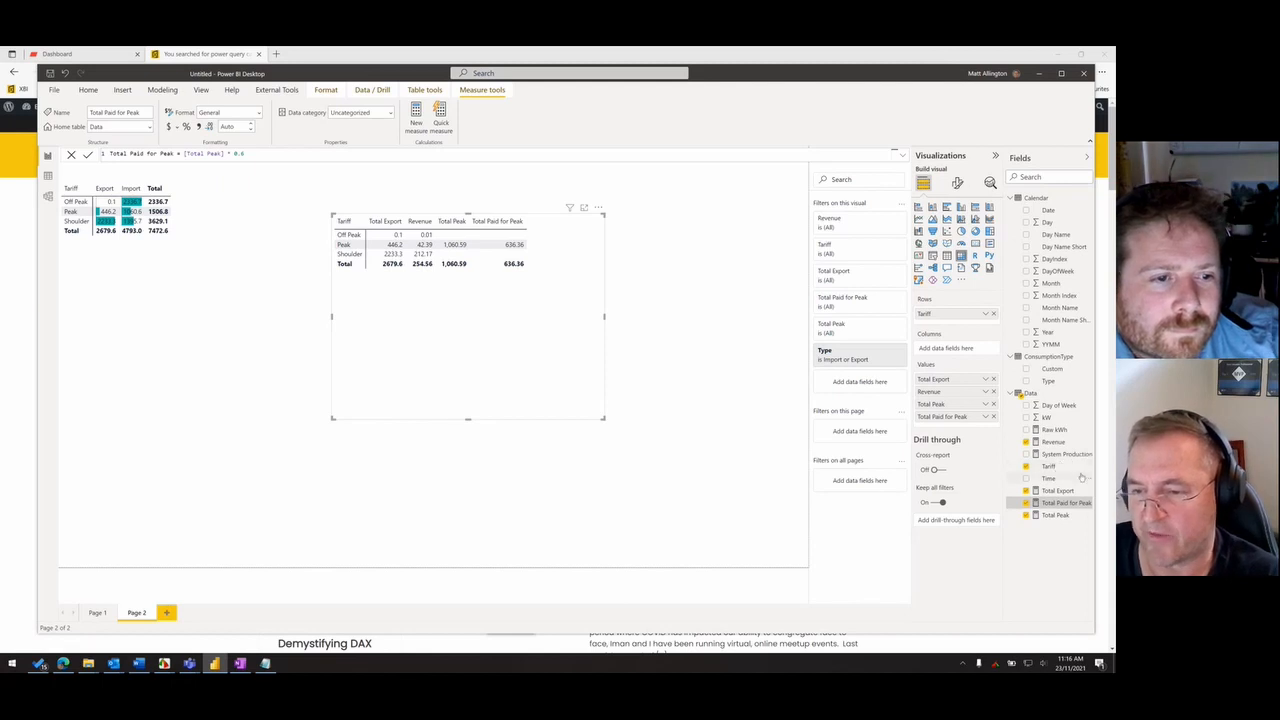
# - Create a new measure in the Data table named Total Shoulder with an empty CALCULATE function and commit it
pyautogui.rightClick(1016, 397)
pyautogui.click(1012, 399)
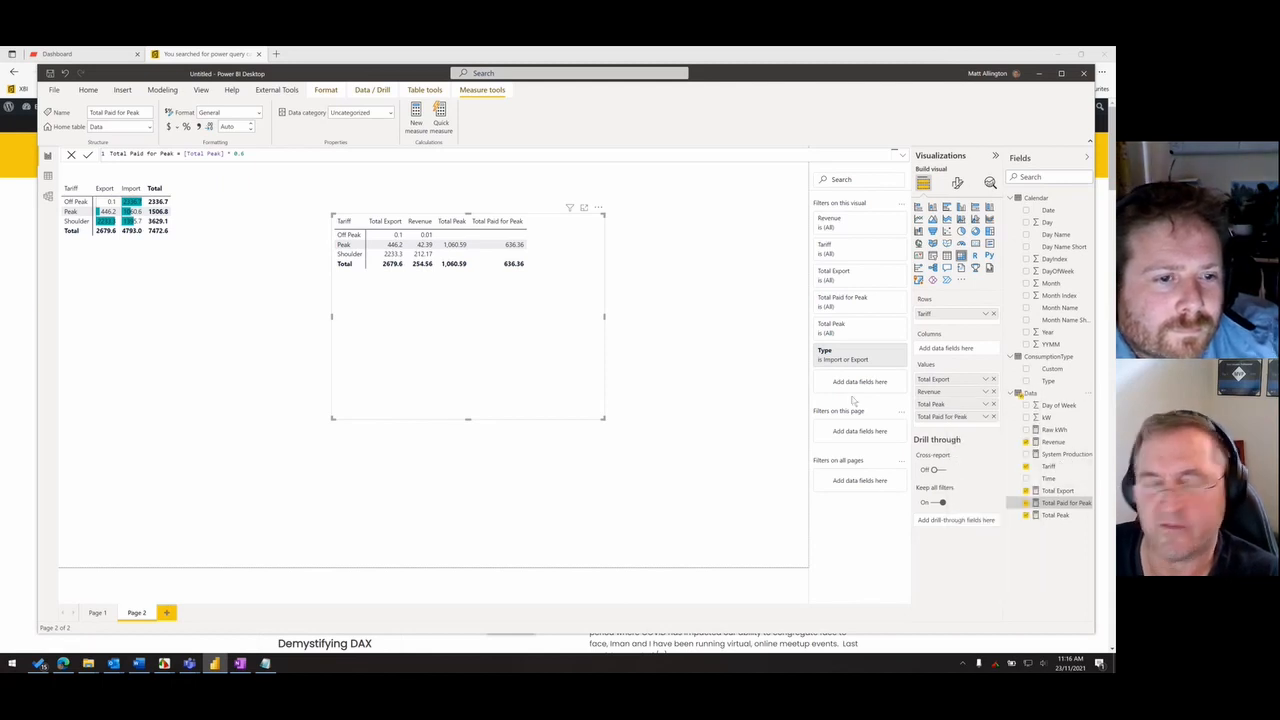
pyautogui.write('T')
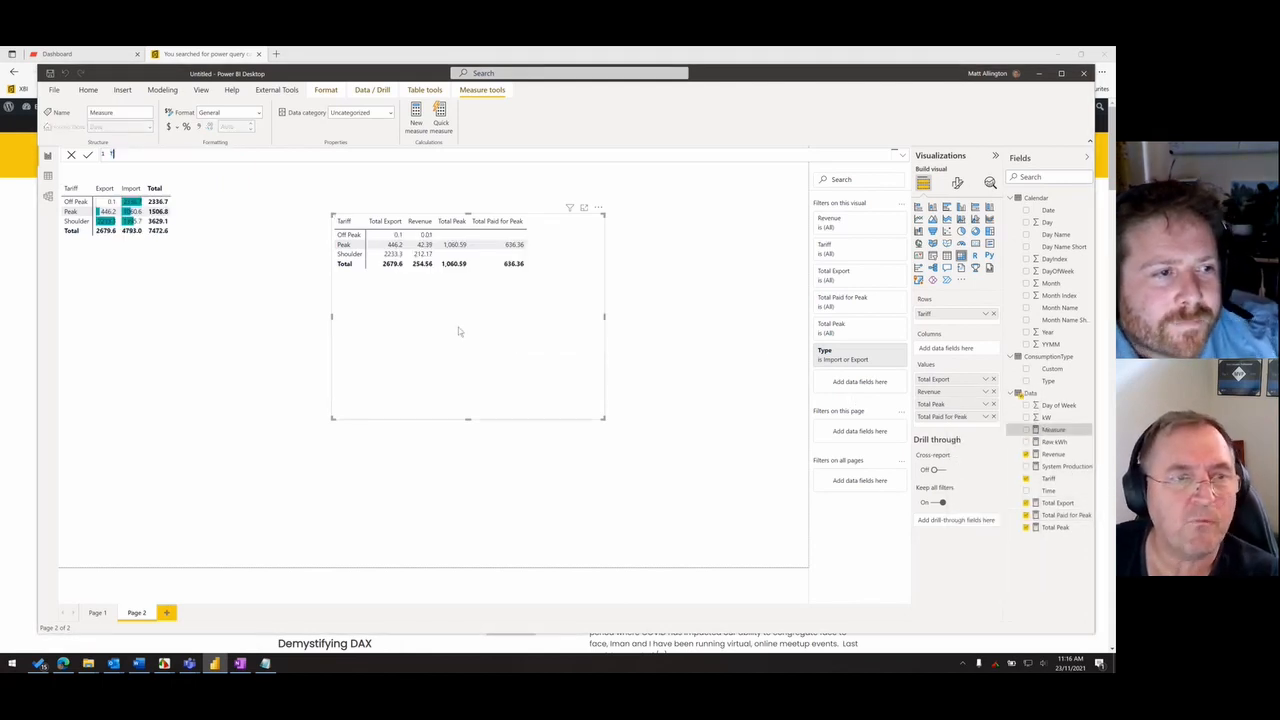
pyautogui.write('otal Shoulder')
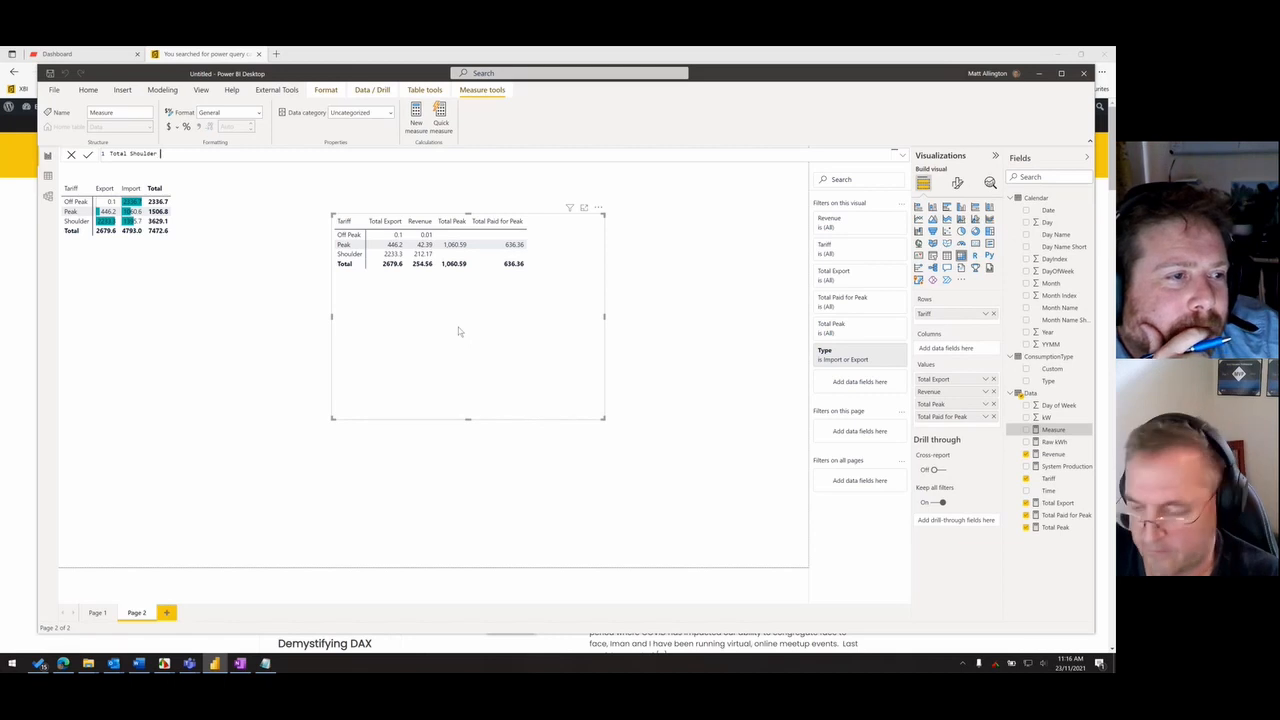
pyautogui.write(' = ca')
pyautogui.press('Tab')
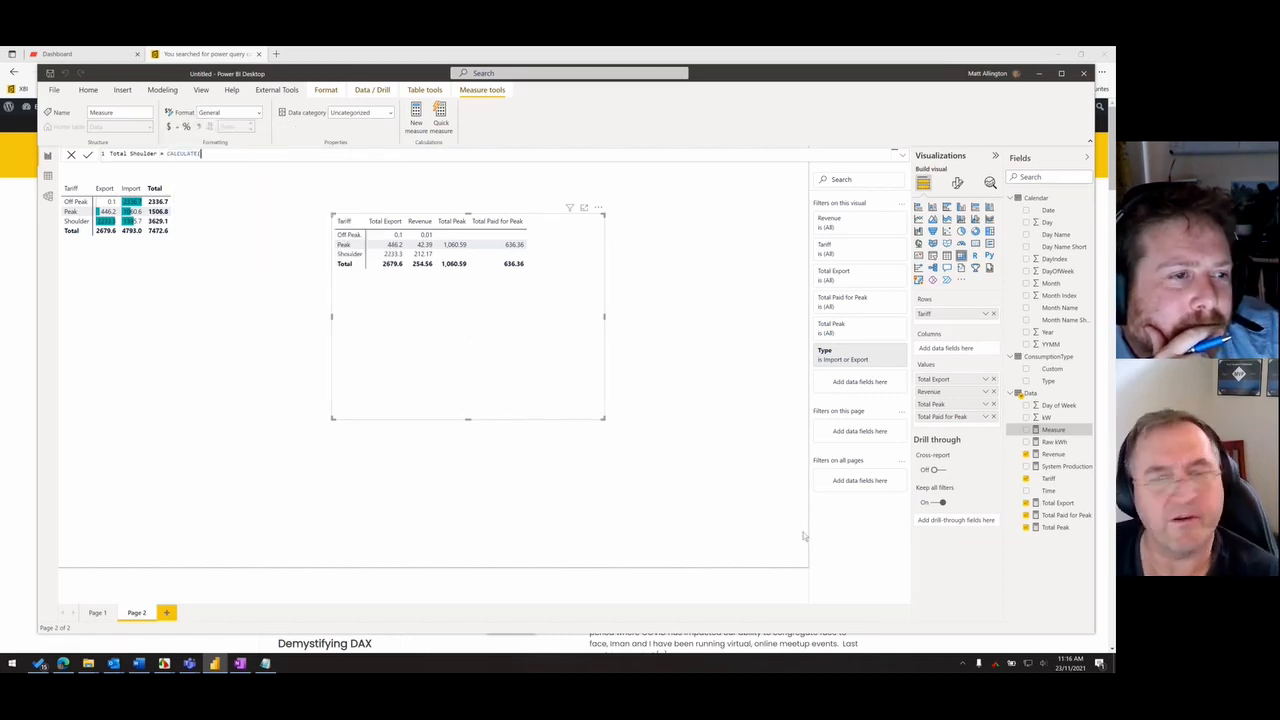
pyautogui.press('Return')
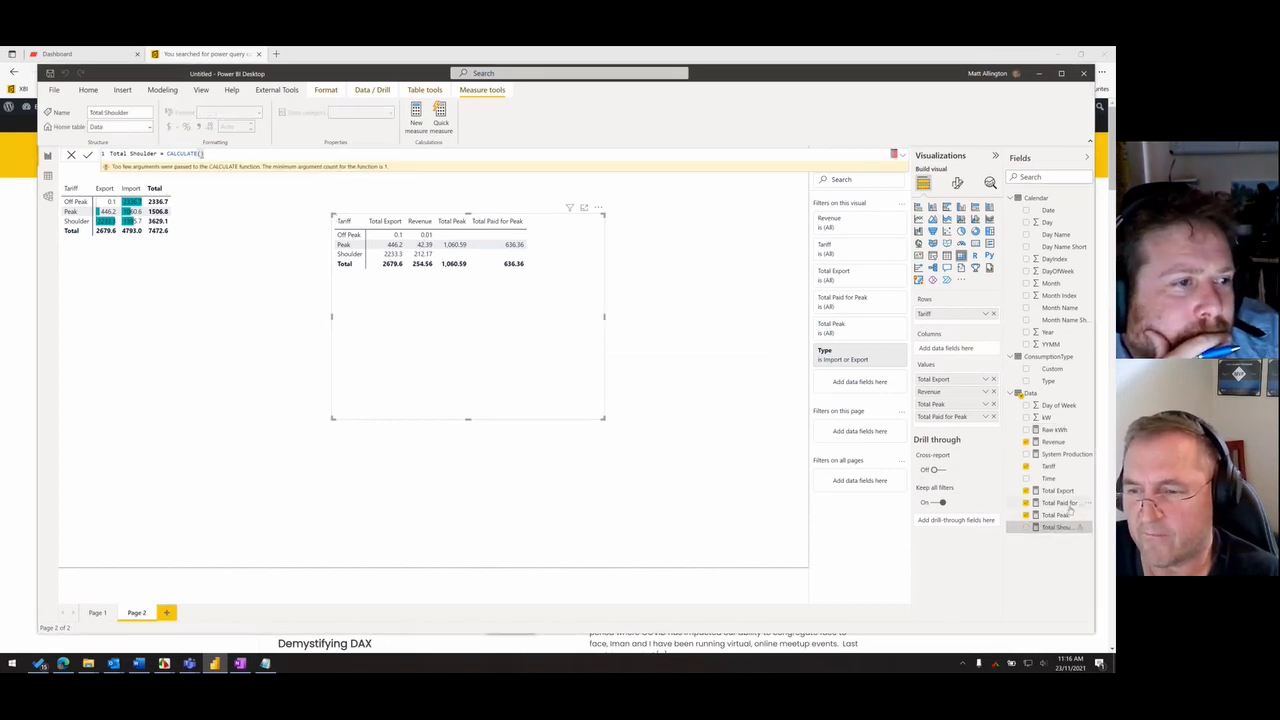
# - Copy the Total Peak formula into Total Shoulder in place of the empty CALCULATE, removing the pasted Total Peak name and extra equals sign
pyautogui.click(1062, 514)
pyautogui.moveTo(452, 154); pyautogui.dragTo(108, 154)
pyautogui.hotkey('ctrl', 'c')
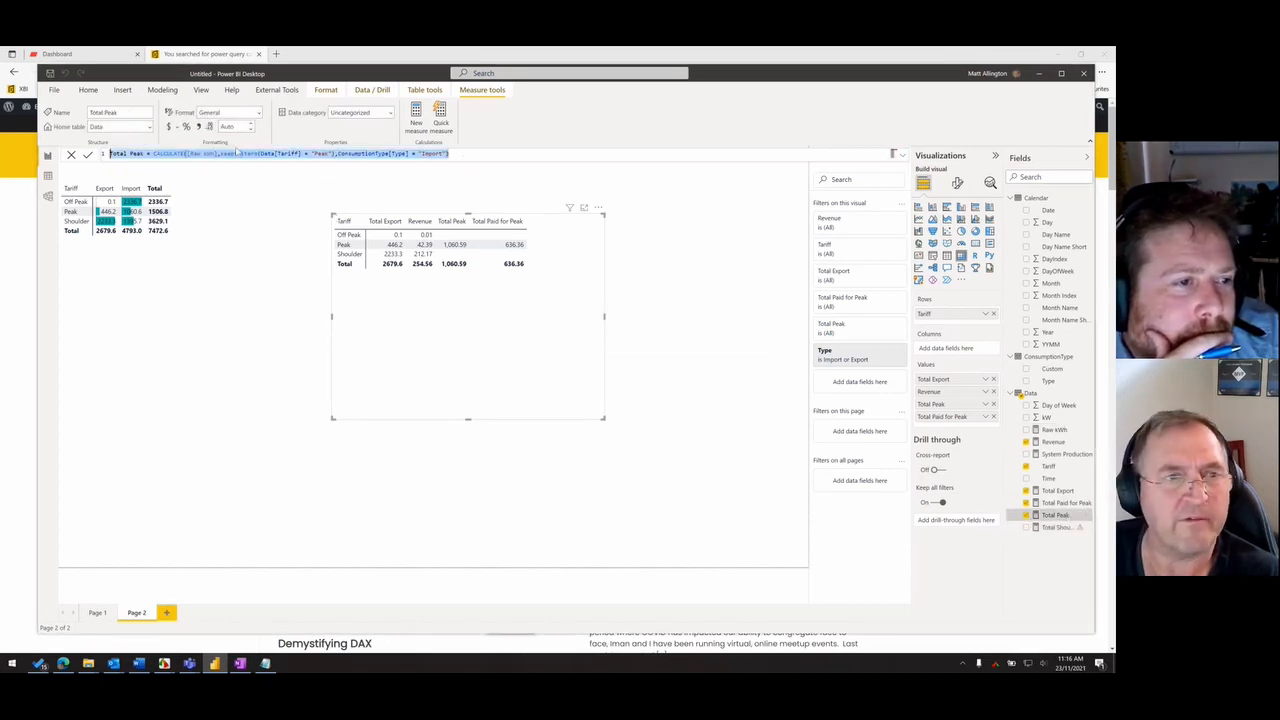
pyautogui.click(1057, 527)
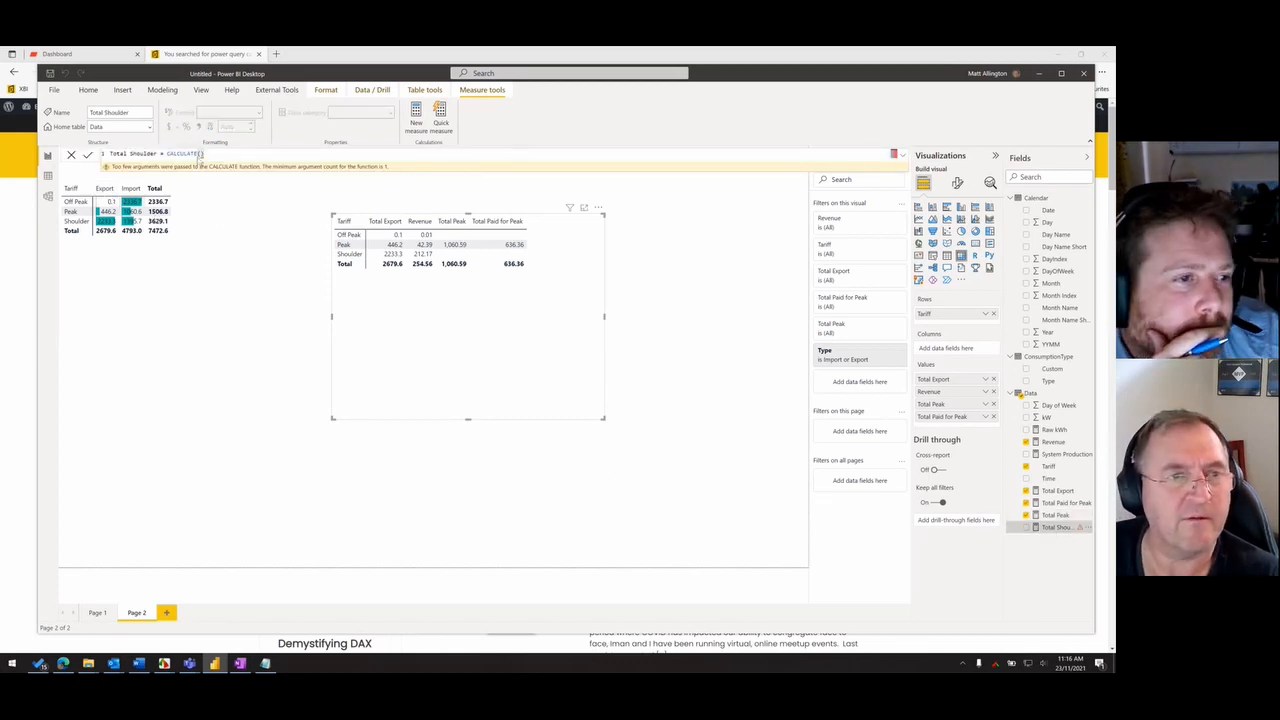
pyautogui.moveTo(165, 154); pyautogui.dragTo(258, 154)
pyautogui.hotkey('ctrl', 'v')
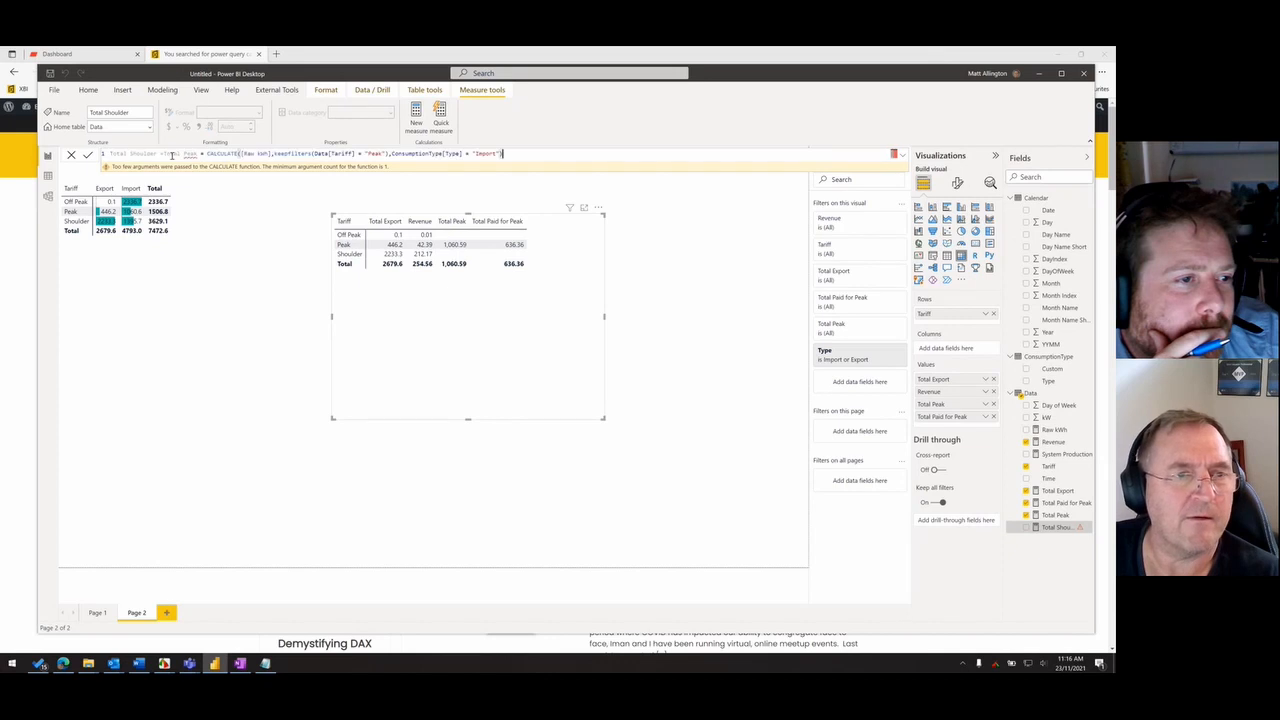
pyautogui.moveTo(163, 154); pyautogui.dragTo(201, 154)
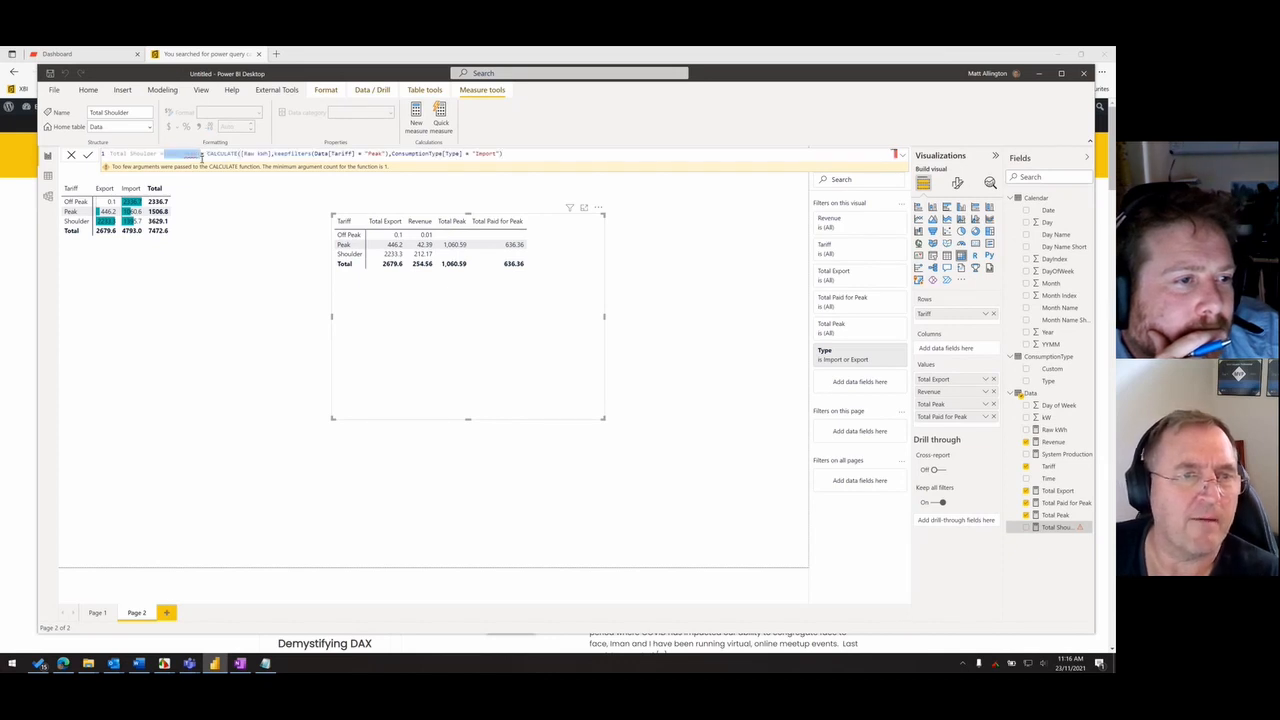
pyautogui.press('Delete')
# - Change the tariff filter in the Total Shoulder formula to "Shoulder" and commit the measure
pyautogui.doubleClick(335, 154)
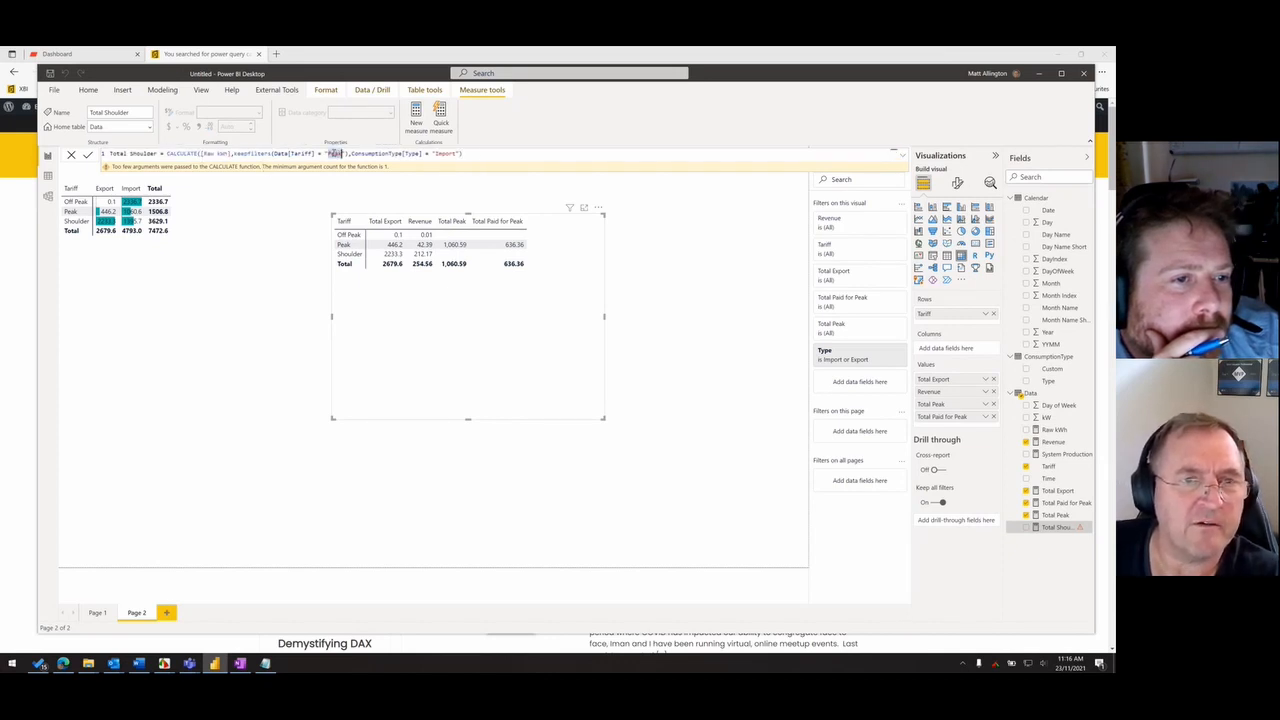
pyautogui.write('S')
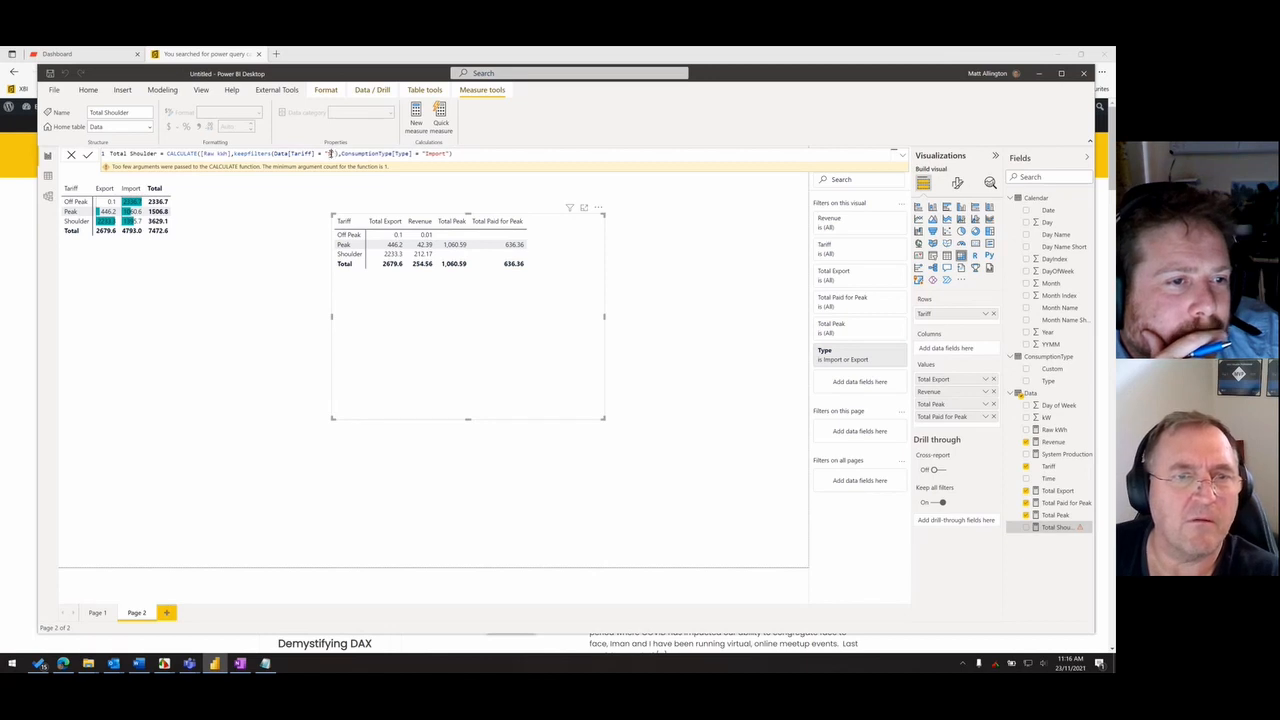
pyautogui.write('houl')
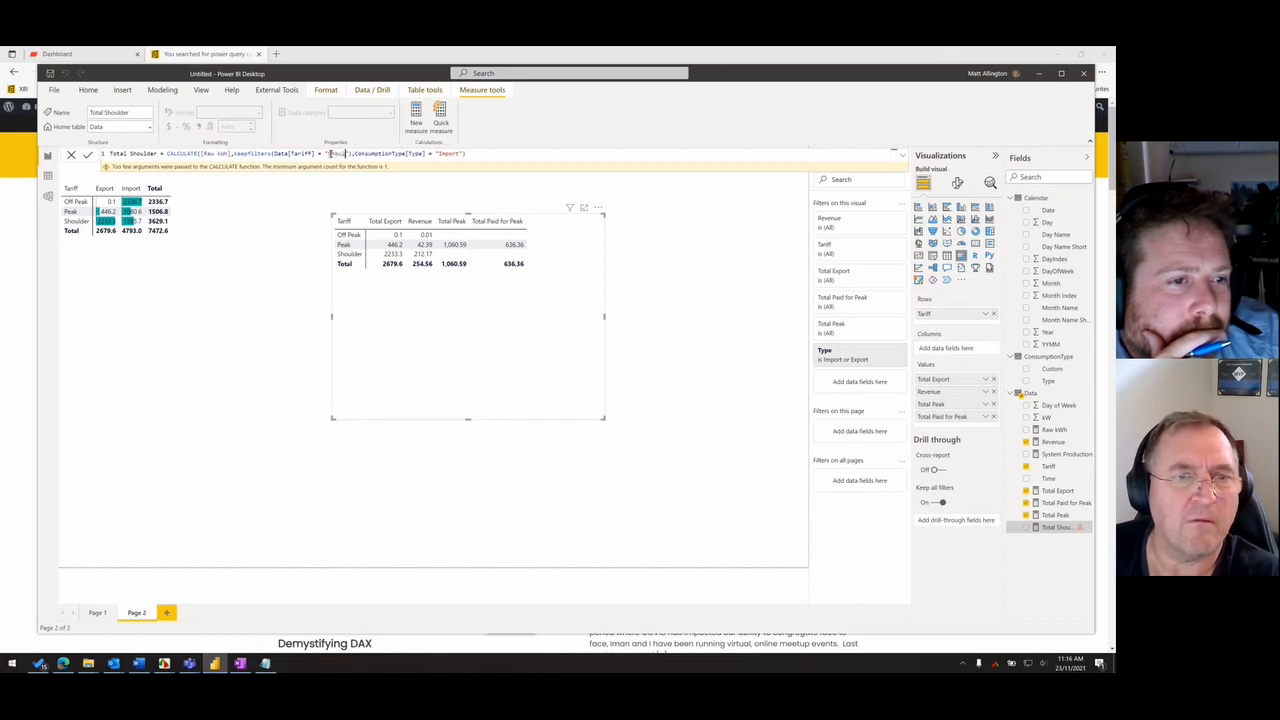
pyautogui.write('der')
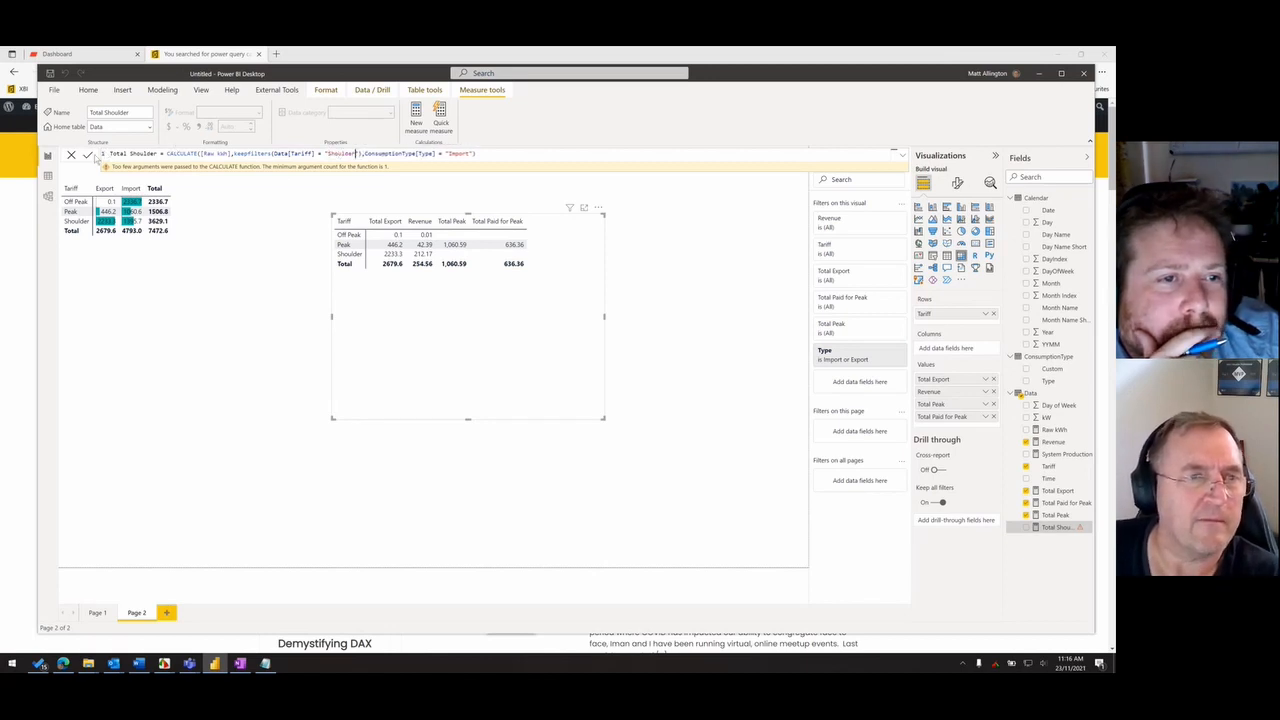
pyautogui.click(87, 155)
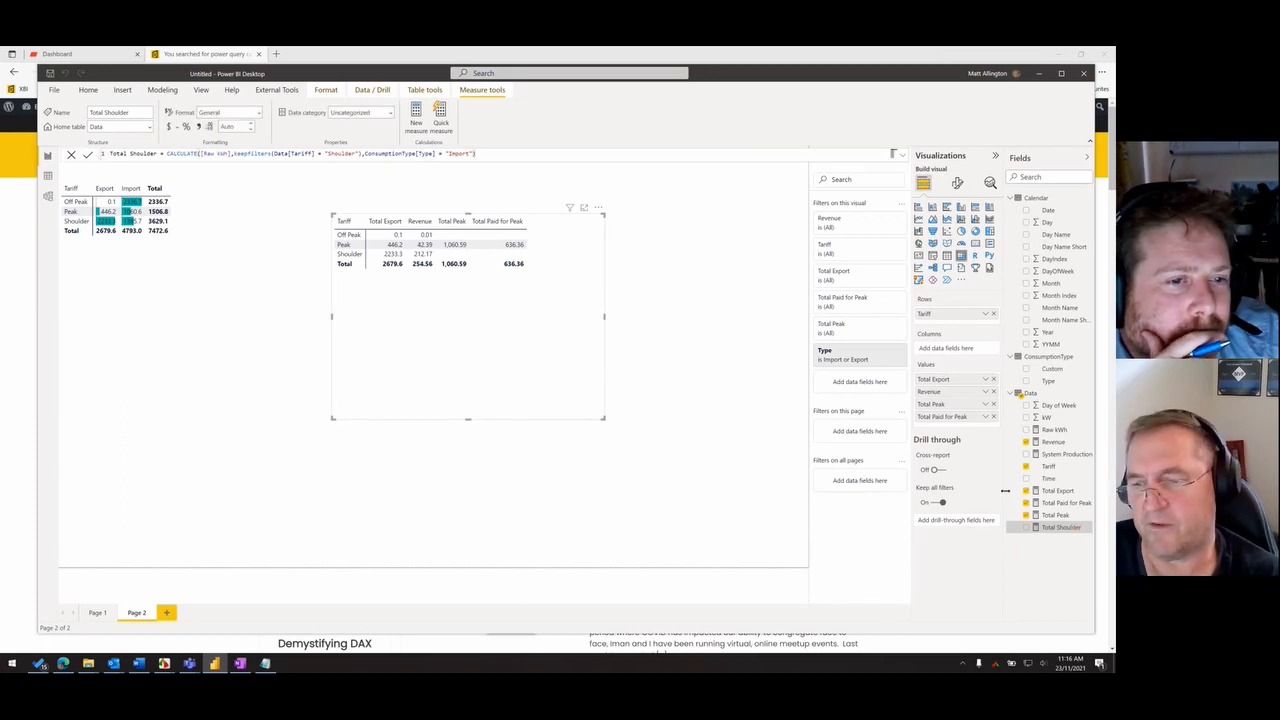
# - Add Total Shoulder to the values of the Total Export matrix and enlarge the matrix
pyautogui.moveTo(1063, 524); pyautogui.dragTo(470, 360)
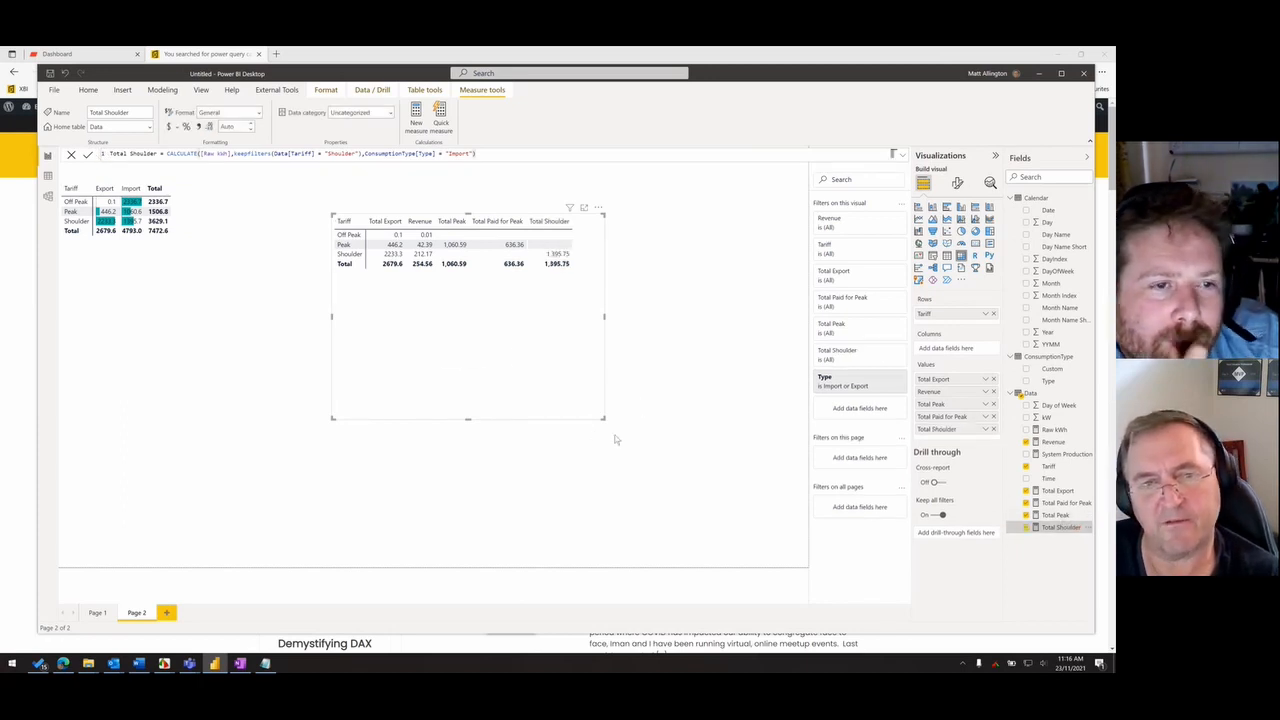
pyautogui.moveTo(603, 418); pyautogui.dragTo(652, 431)
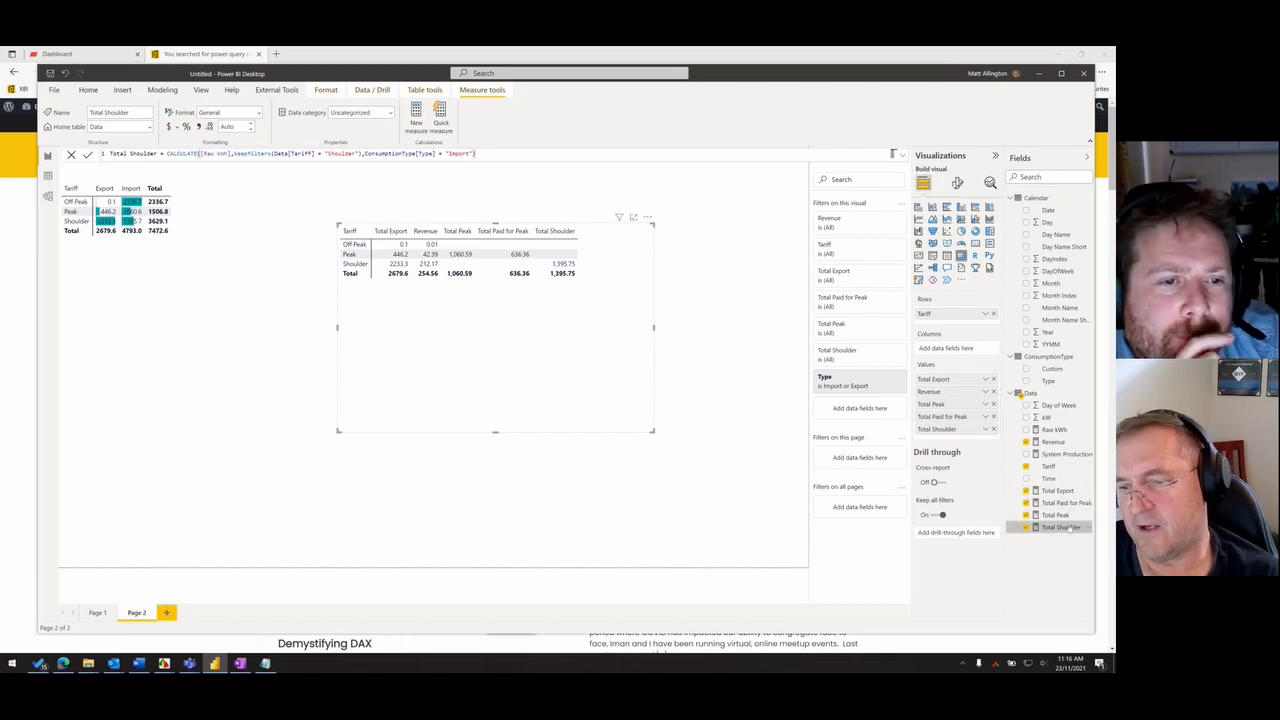
# - Rename the Total Paid for Peak measure to Total Paid for Premium in its formula
pyautogui.click(1066, 502)
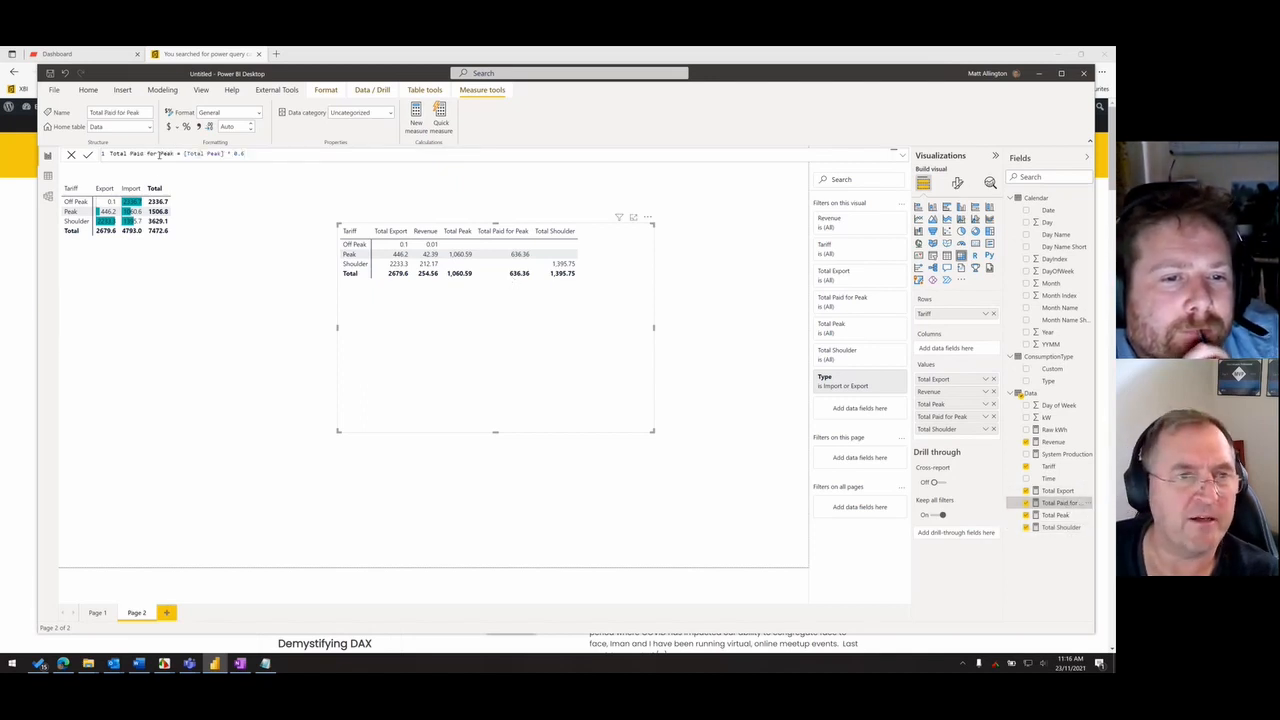
pyautogui.moveTo(159, 154); pyautogui.dragTo(177, 156)
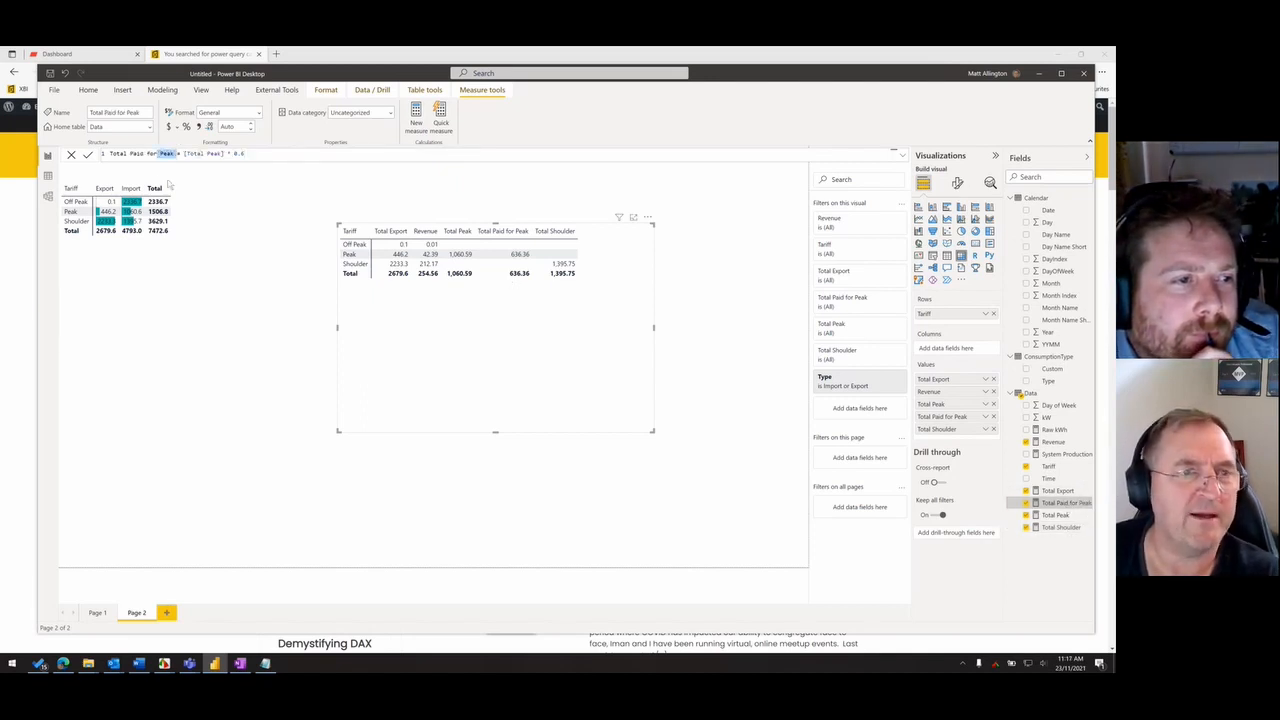
pyautogui.press('BackSpace')
pyautogui.press('BackSpace')
pyautogui.press('BackSpace')
pyautogui.press('BackSpace')
pyautogui.write('or Premium')
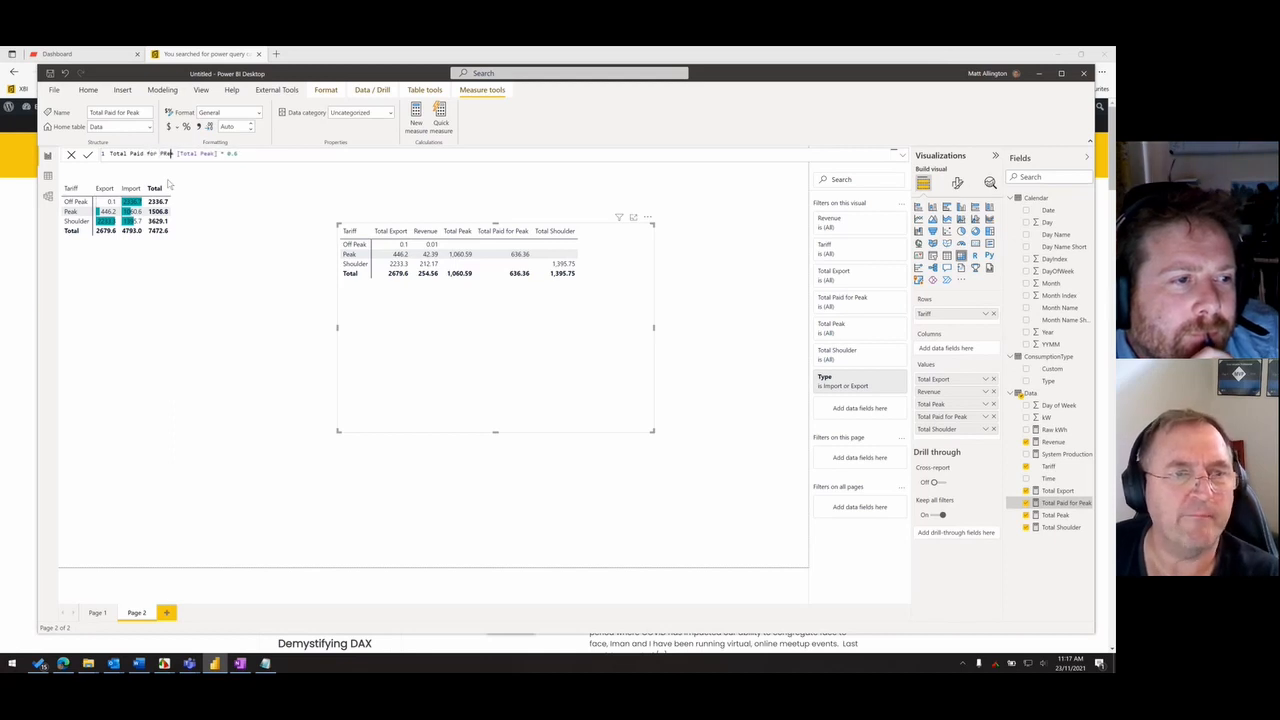
pyautogui.press('BackSpace')
pyautogui.press('BackSpace')
pyautogui.press('BackSpace')
pyautogui.press('BackSpace')
pyautogui.press('BackSpace')
pyautogui.write('remium')
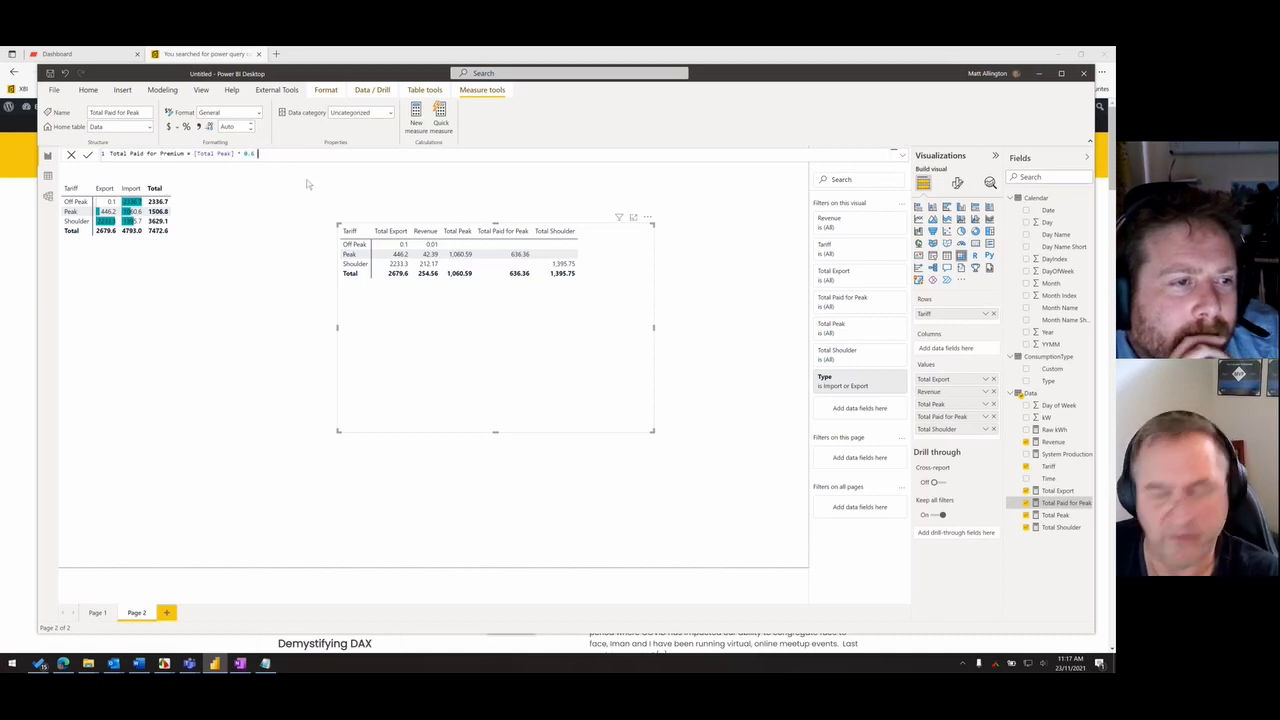
# - Switch to the electricity bill, mark the Flexi Saver Shoulder Consumption rate for August, and return to the report
pyautogui.hotkey('alt', 'Tab')
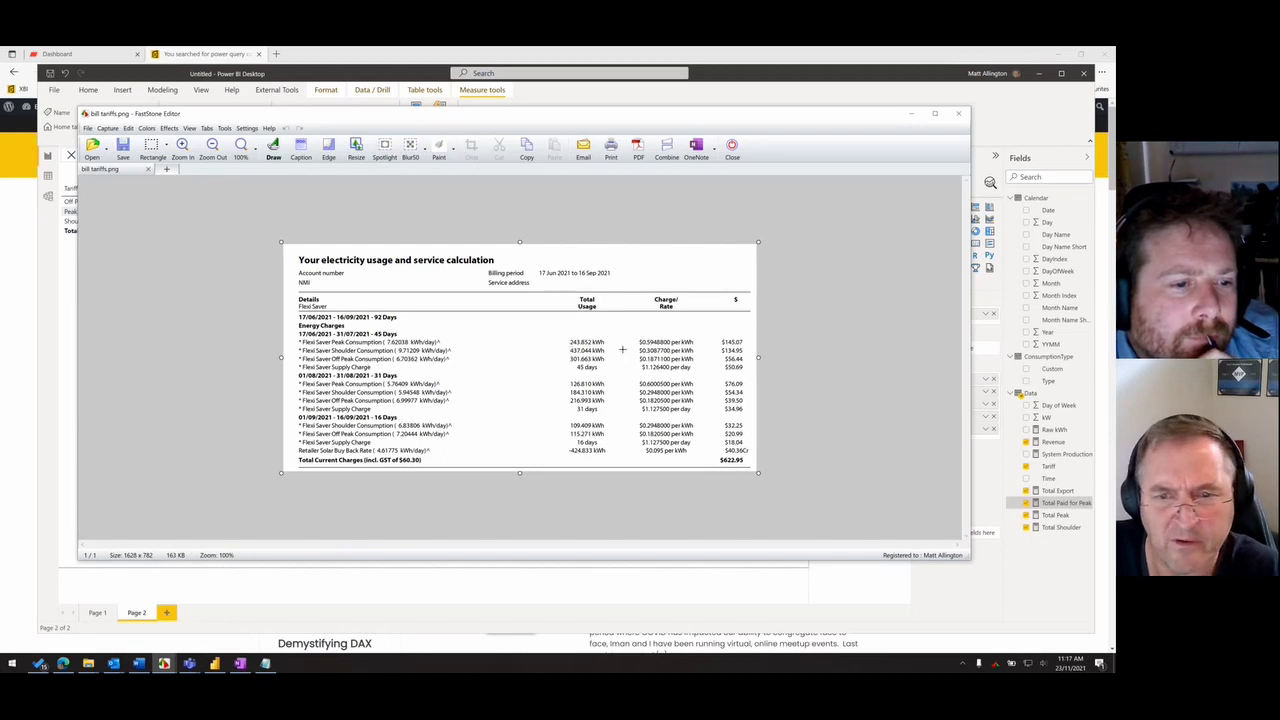
pyautogui.moveTo(622, 349); pyautogui.dragTo(692, 399)
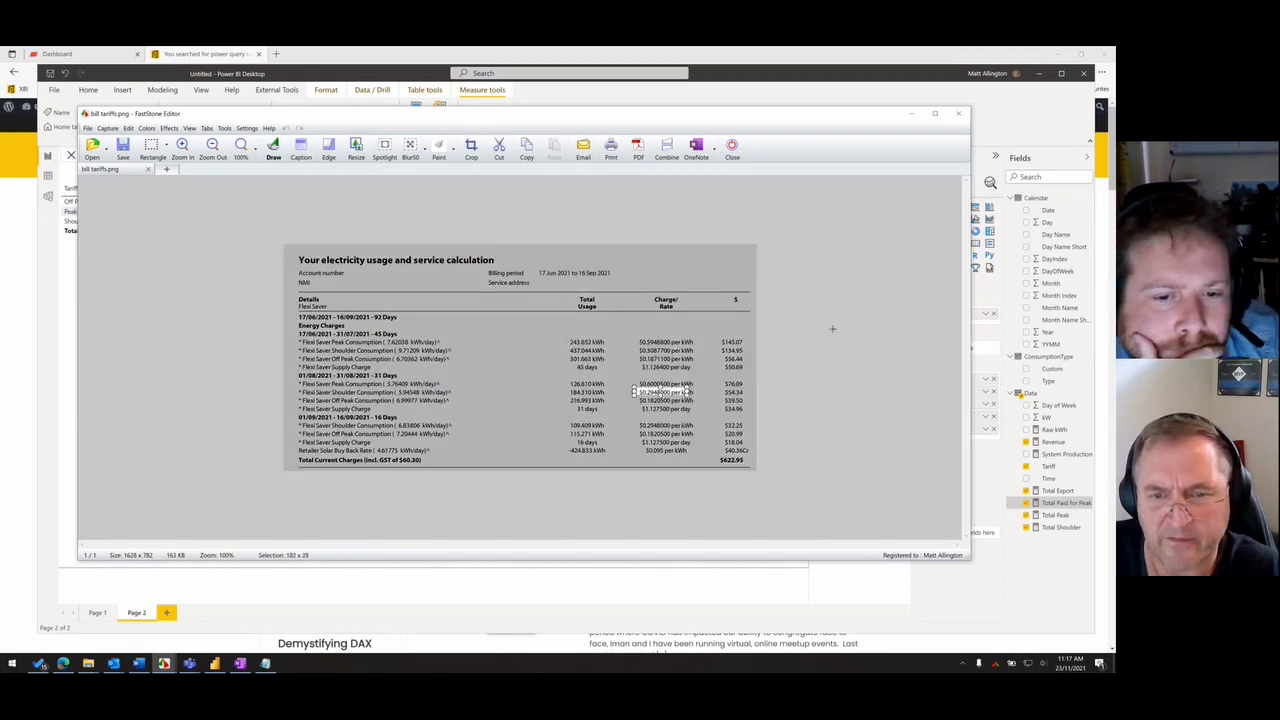
pyautogui.click(910, 113)
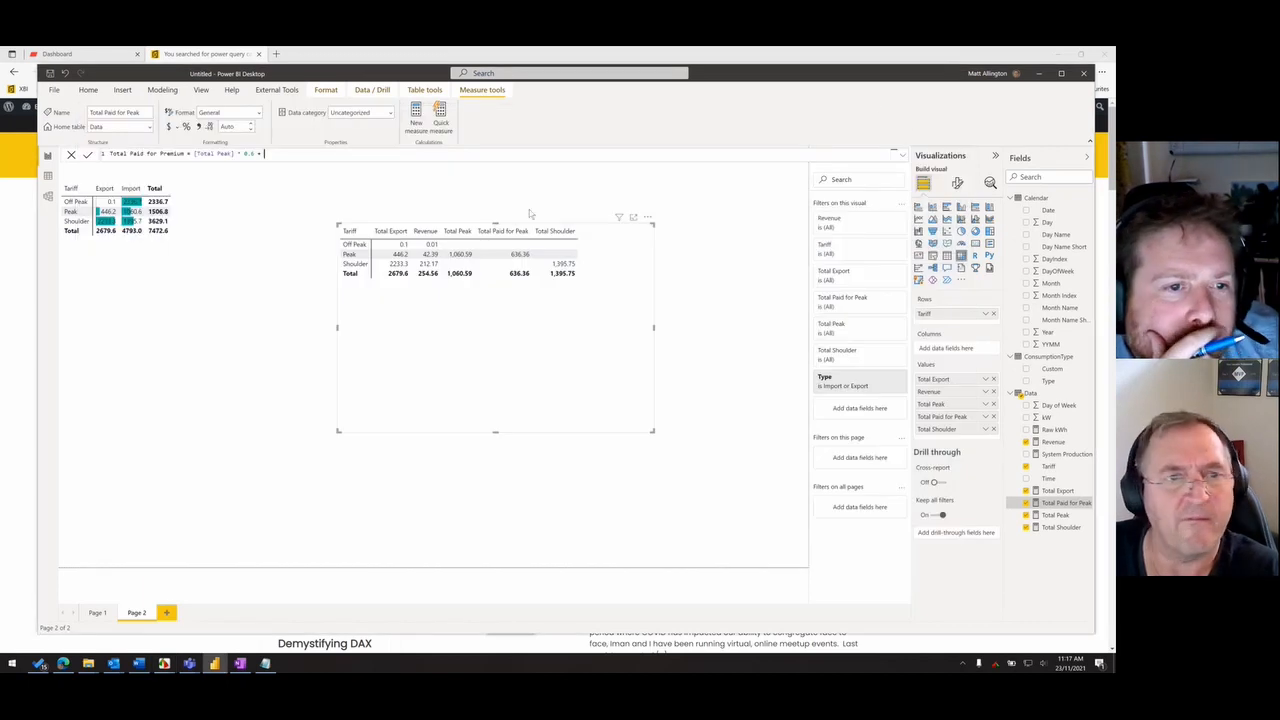
# - Extend the Total Paid for Premium formula with + [Total Shoulder] * 0.3, without the table prefix, and commit it
pyautogui.write('Data[Total Shoulder] * 0.3')
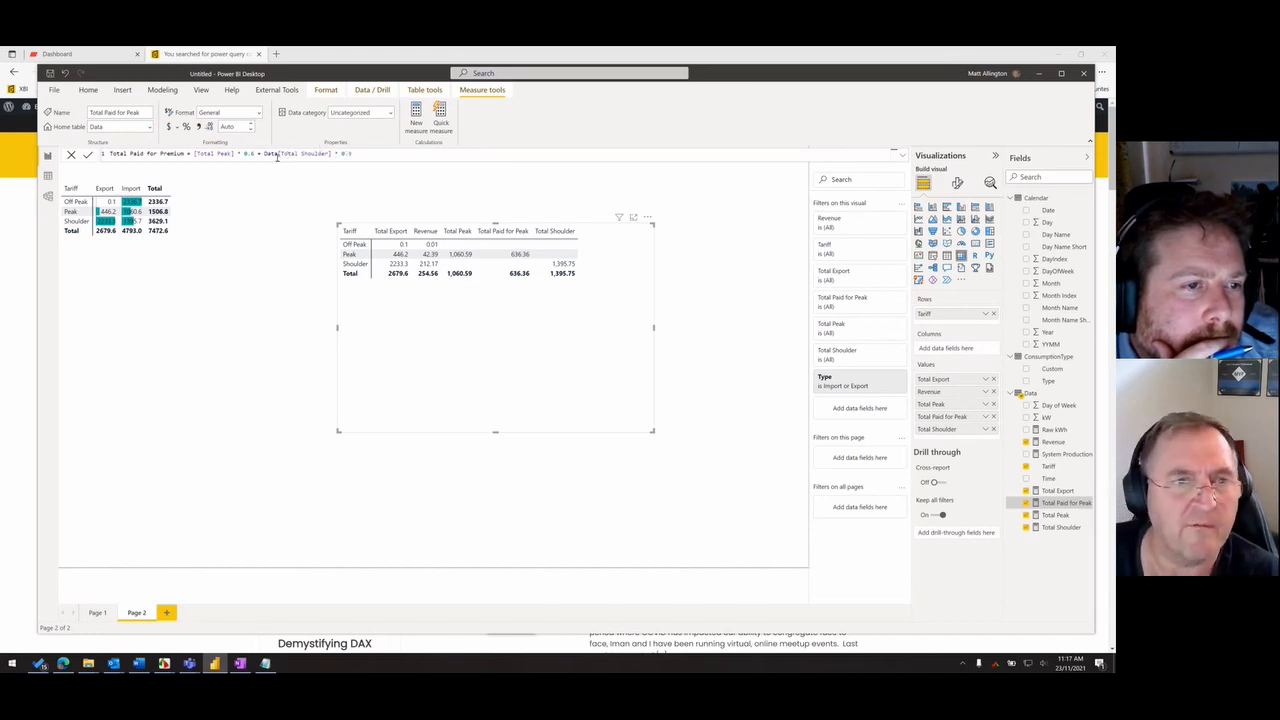
pyautogui.doubleClick(268, 153)
pyautogui.press('BackSpace')
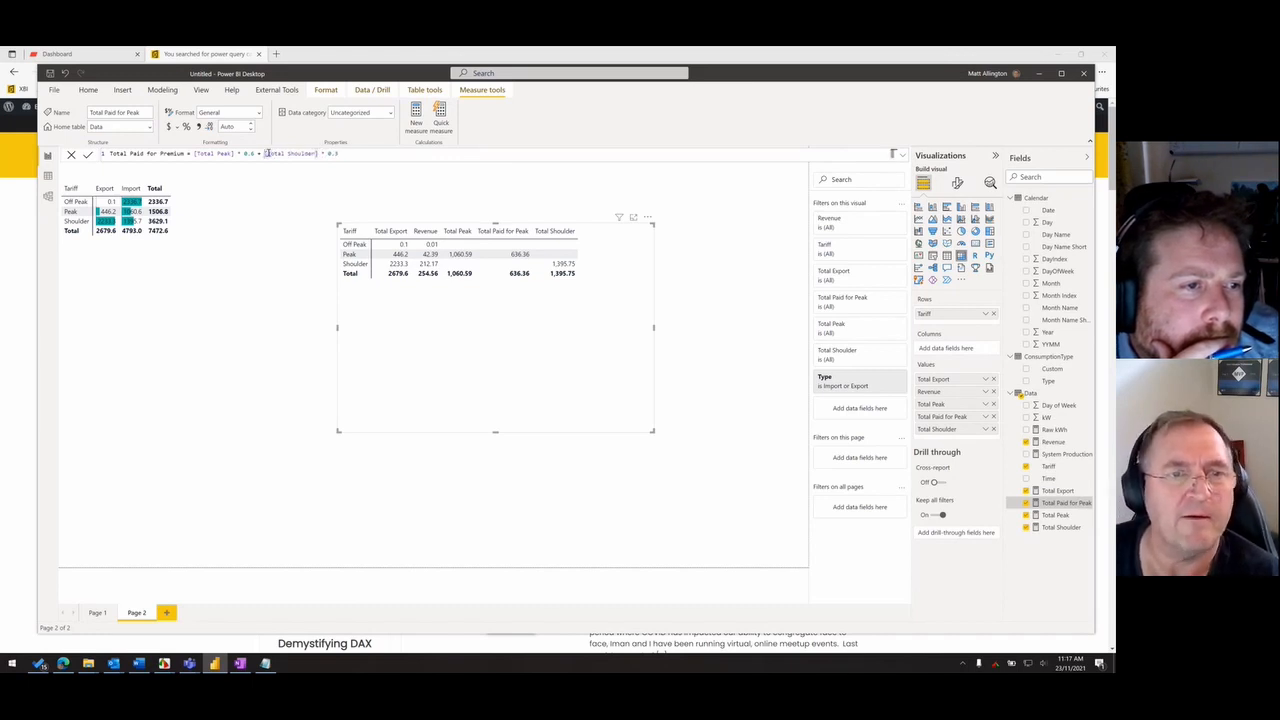
pyautogui.press('Return')
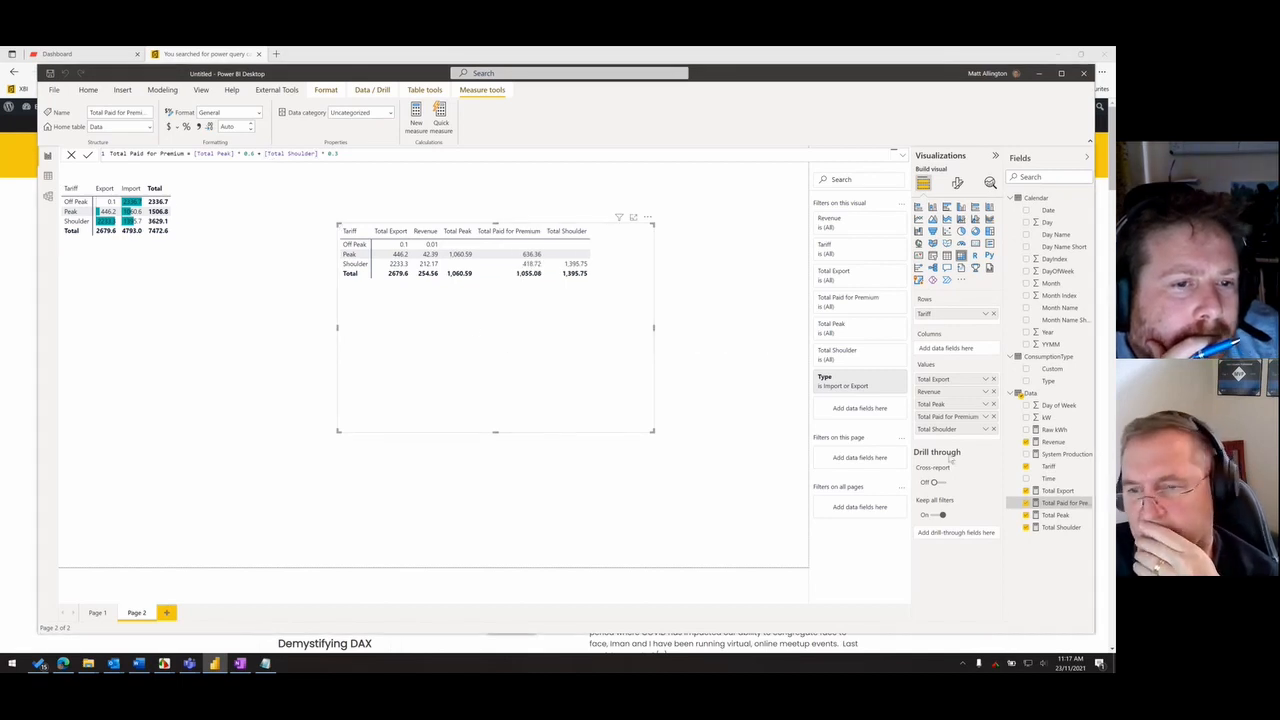
# - Move Total Paid for Premium below Total Shoulder in the matrix values and align the matrix beside the Export/Import tariff matrix
pyautogui.moveTo(948, 417); pyautogui.dragTo(952, 440)
pyautogui.moveTo(579, 363); pyautogui.dragTo(571, 358)
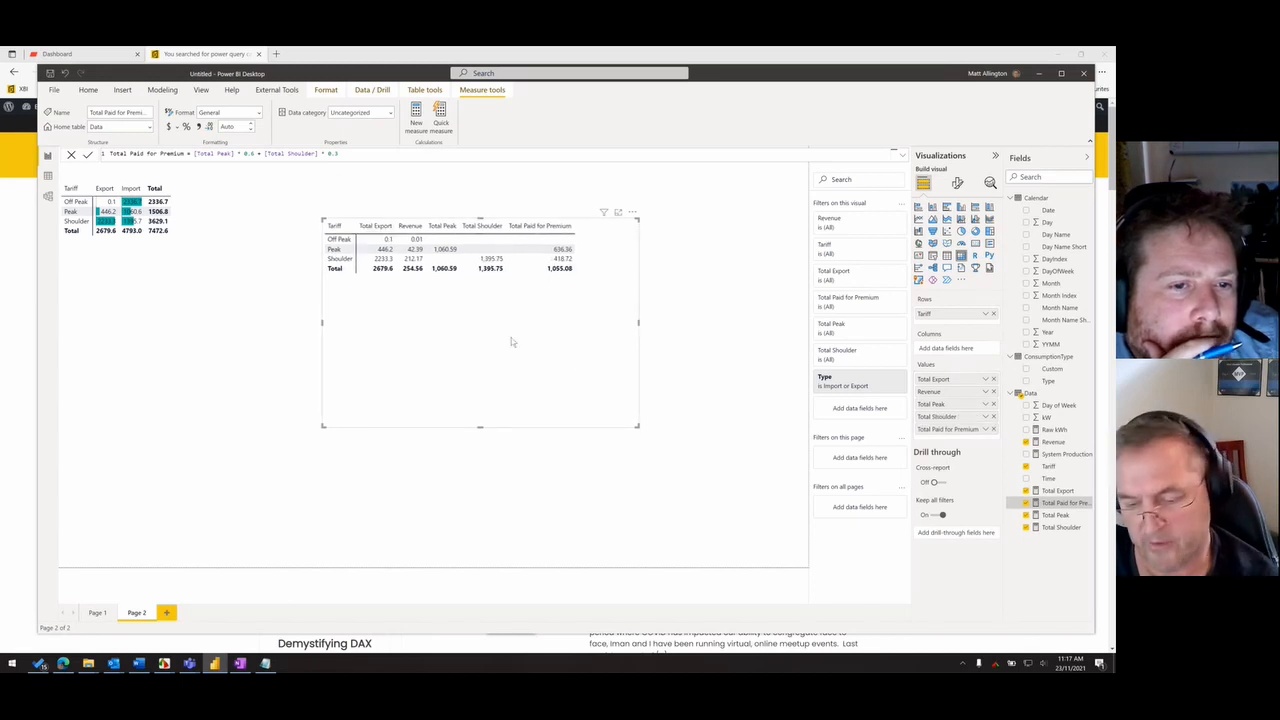
pyautogui.moveTo(453, 327); pyautogui.dragTo(372, 289)
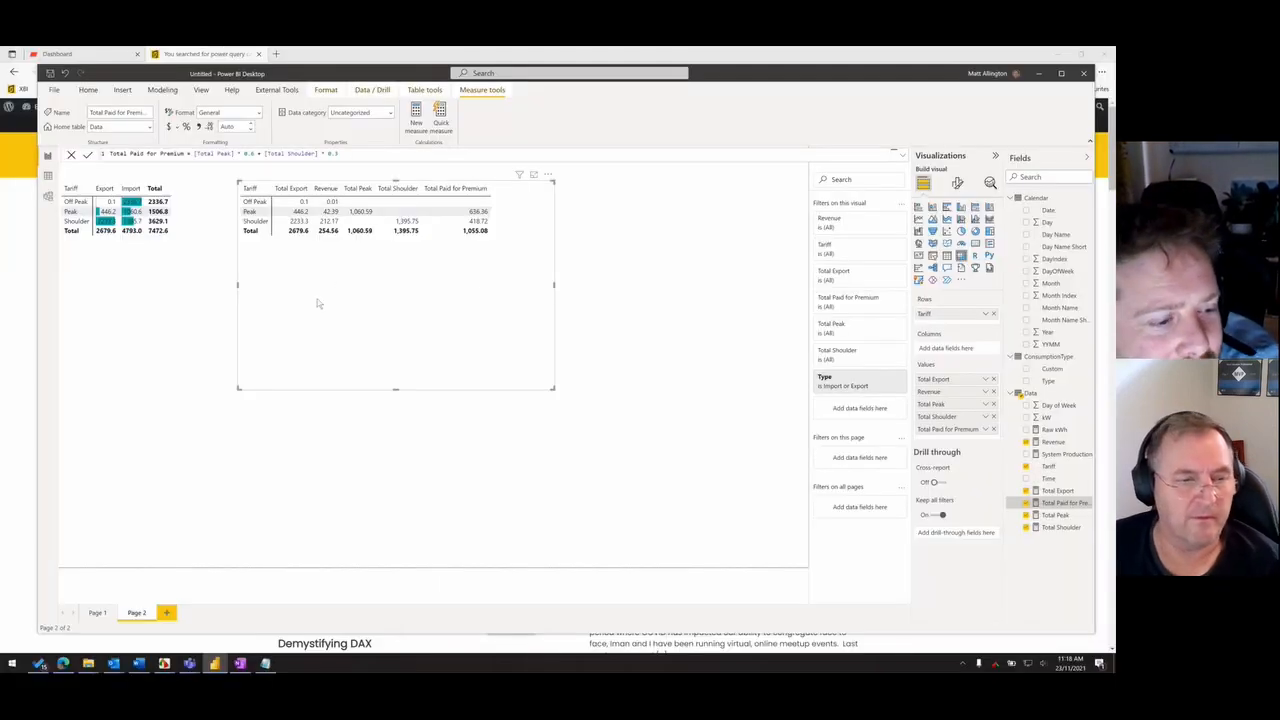
# - On Page 1, add 7 and 8 January 2021 to the Date slicer selection, then clear the whole date selection
pyautogui.click(108, 612)
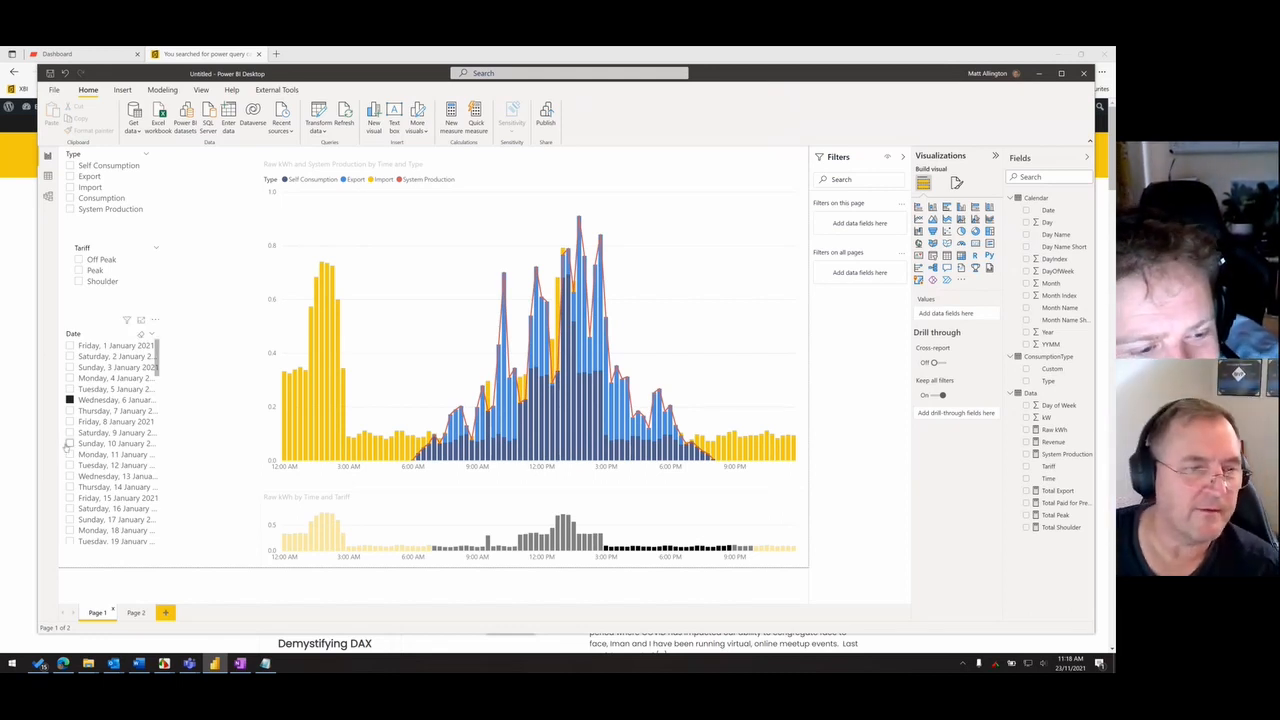
pyautogui.keyDown('ctrl'); pyautogui.click(70, 412); pyautogui.keyUp('ctrl')
pyautogui.keyDown('ctrl'); pyautogui.click(71, 423); pyautogui.keyUp('ctrl')
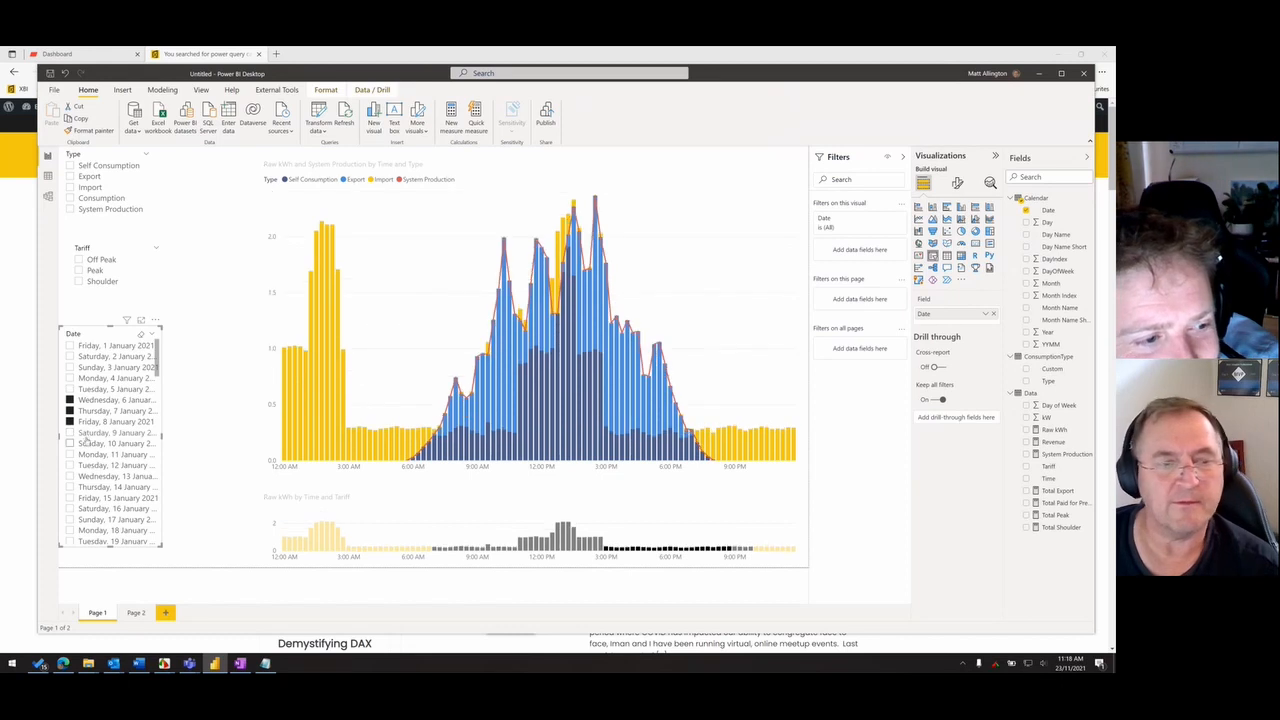
pyautogui.click(141, 334)
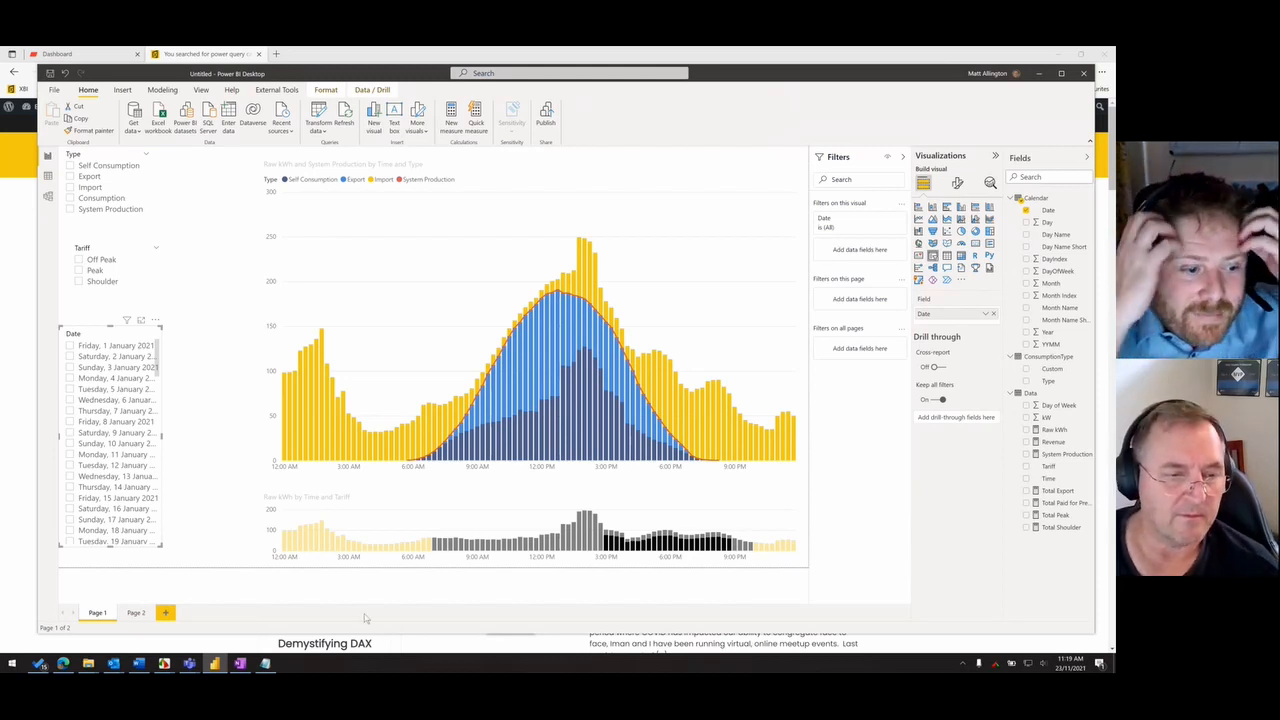
# - Return to Page 2 to review the Total Export matrix, then switch to the browser showing the Power Query calendar search results
pyautogui.click(136, 612)
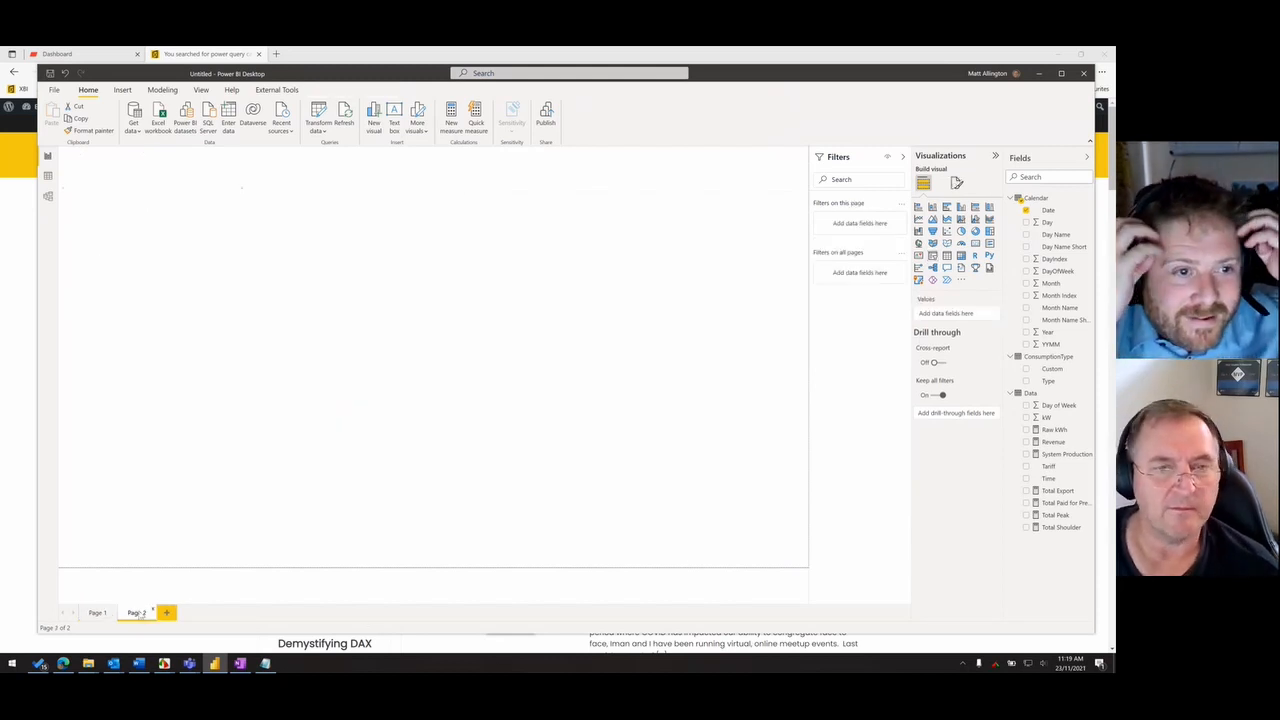
pyautogui.click(380, 289)
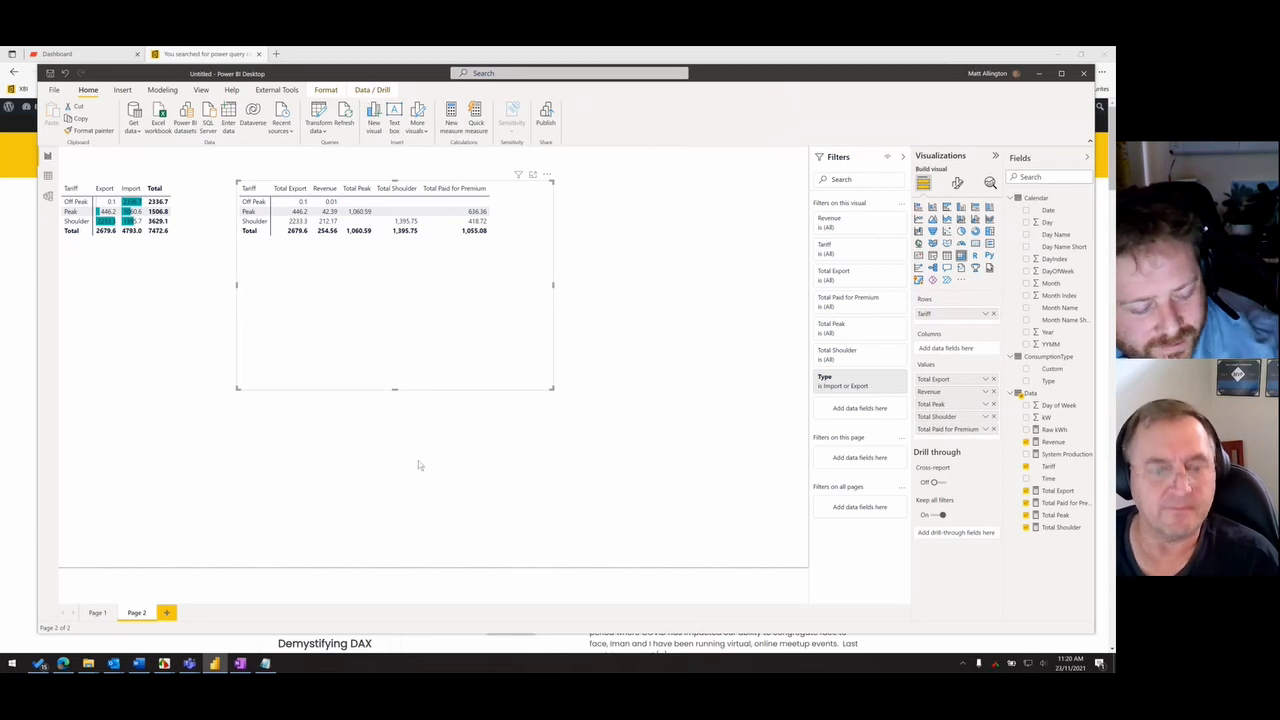
pyautogui.moveTo(190, 665)
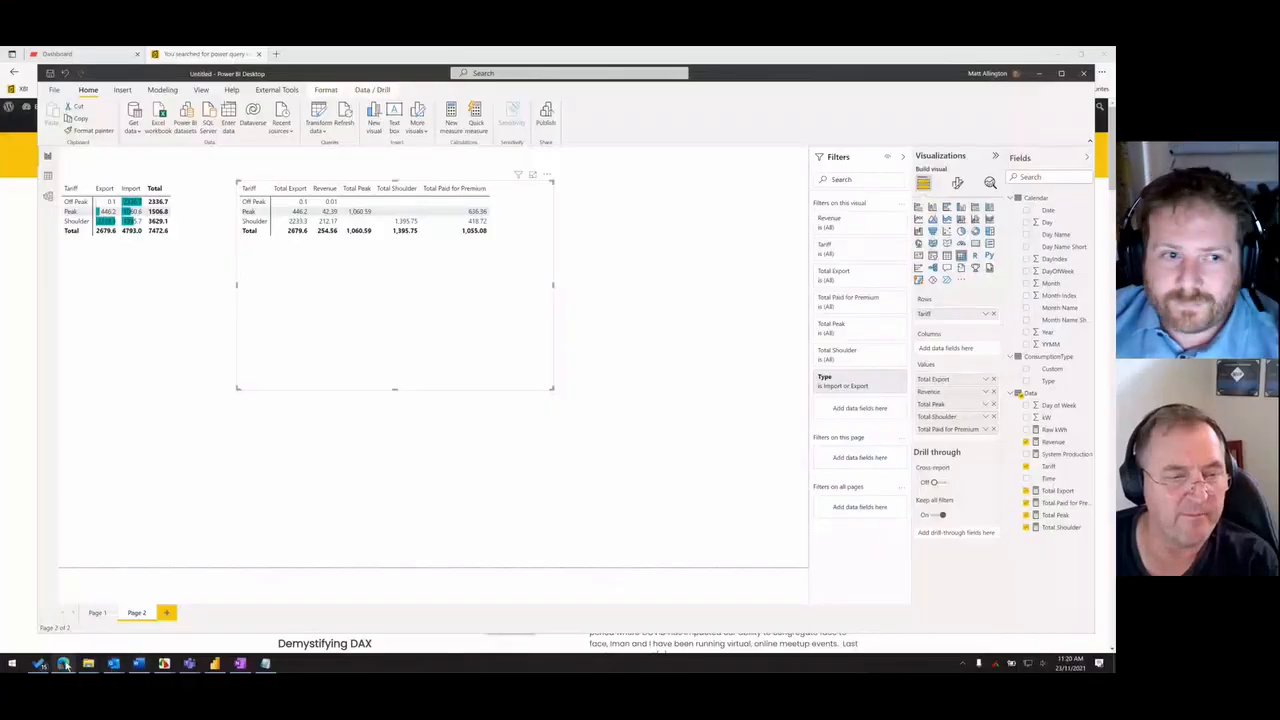
pyautogui.click(63, 664)
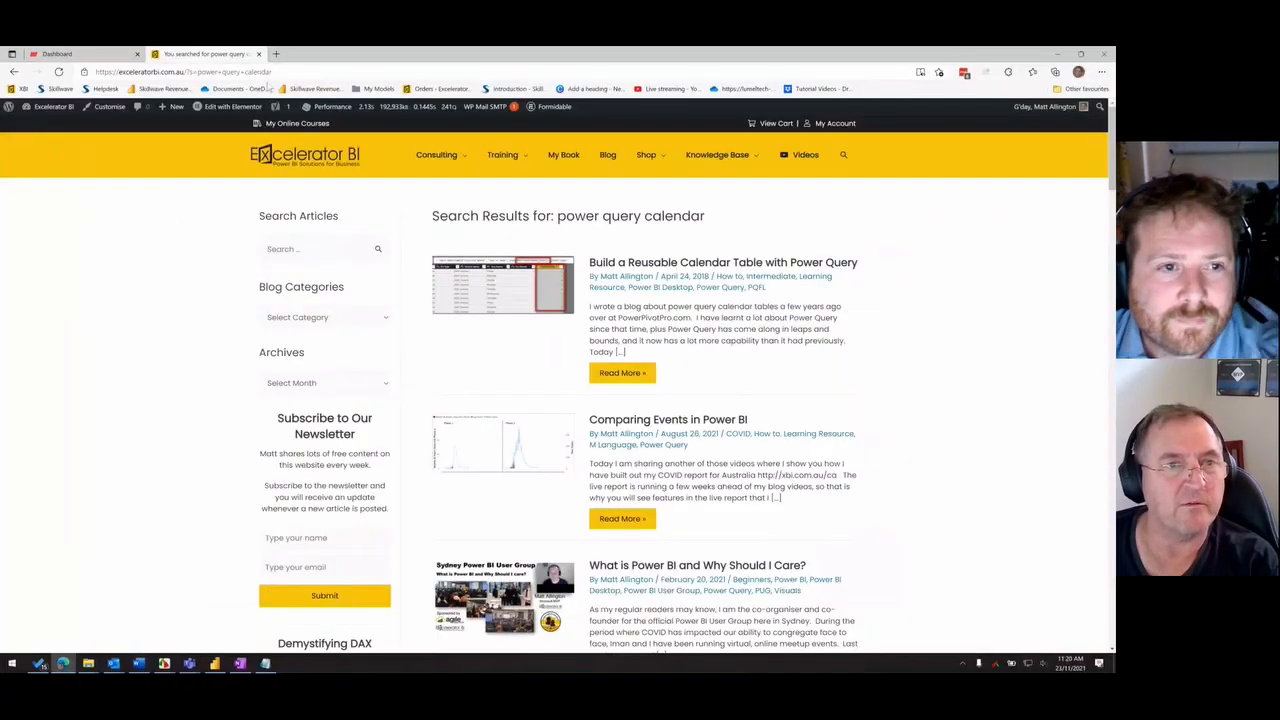
# - Open the Excelerator BI home page at xbi.com.au and look over its site navigation
pyautogui.click(194, 72)
pyautogui.write('xbi.com.au')
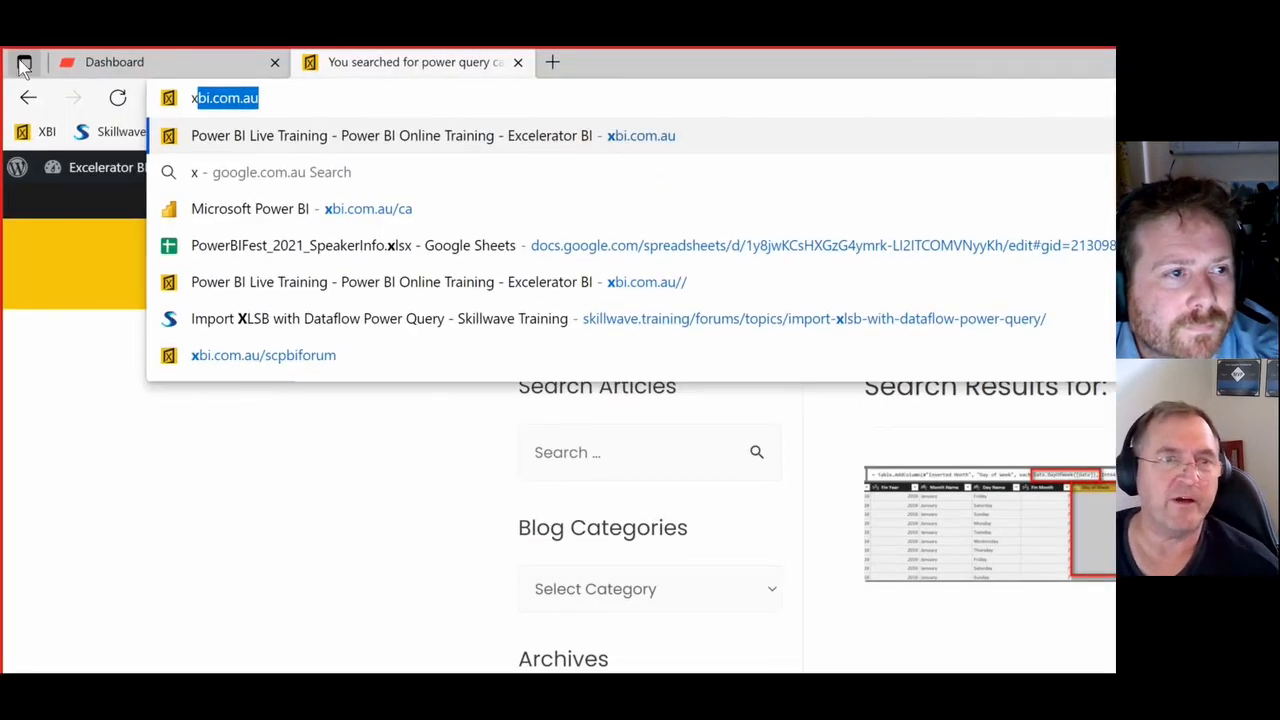
pyautogui.press('Return')
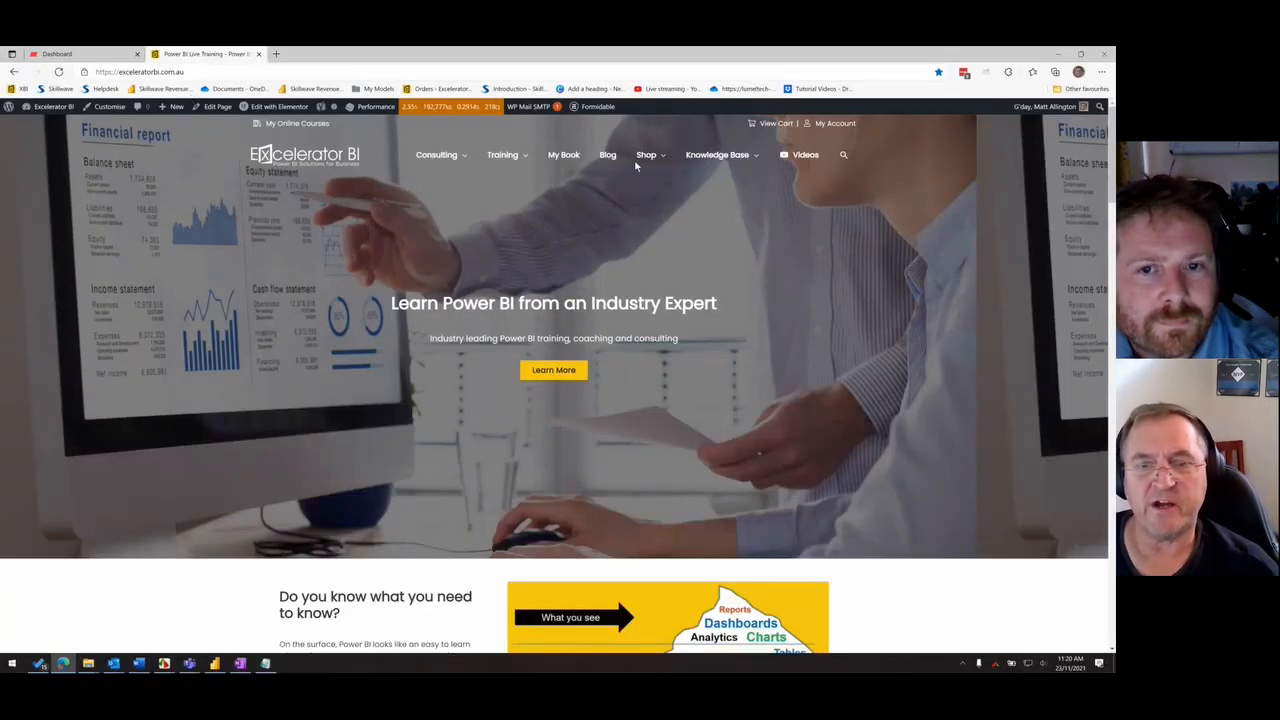
pyautogui.moveTo(688, 166)
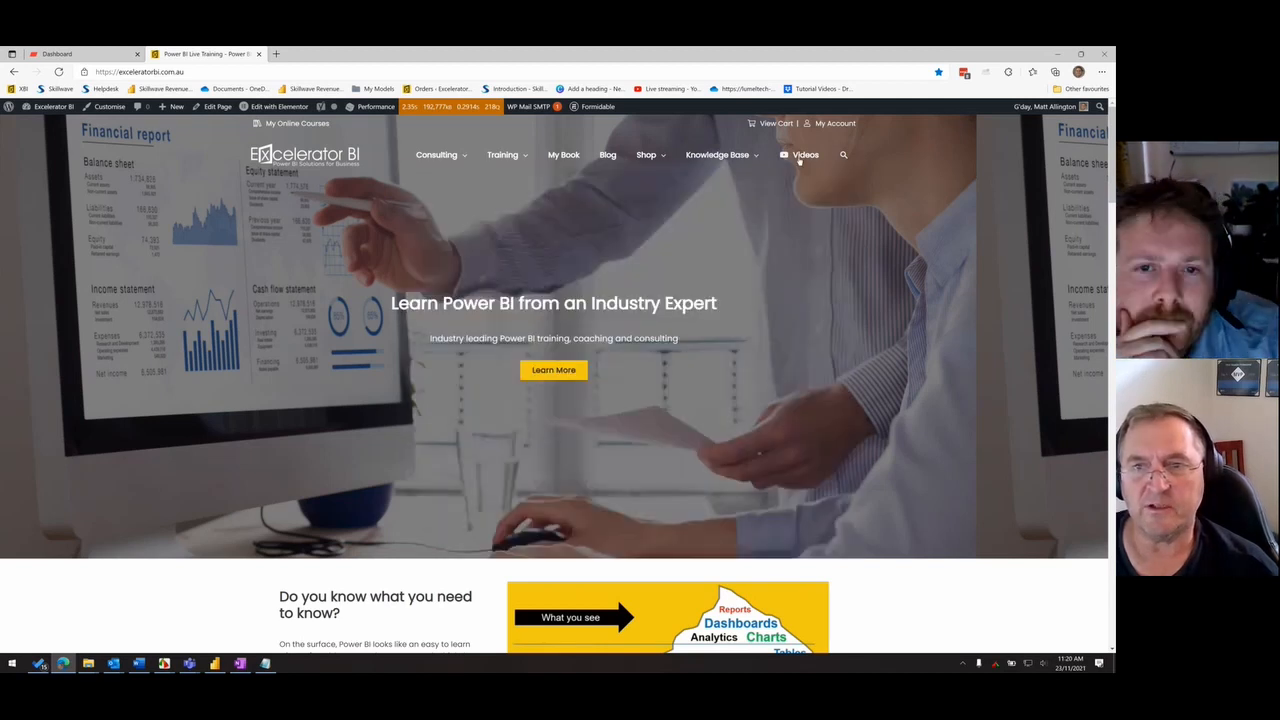
pyautogui.moveTo(502, 155)
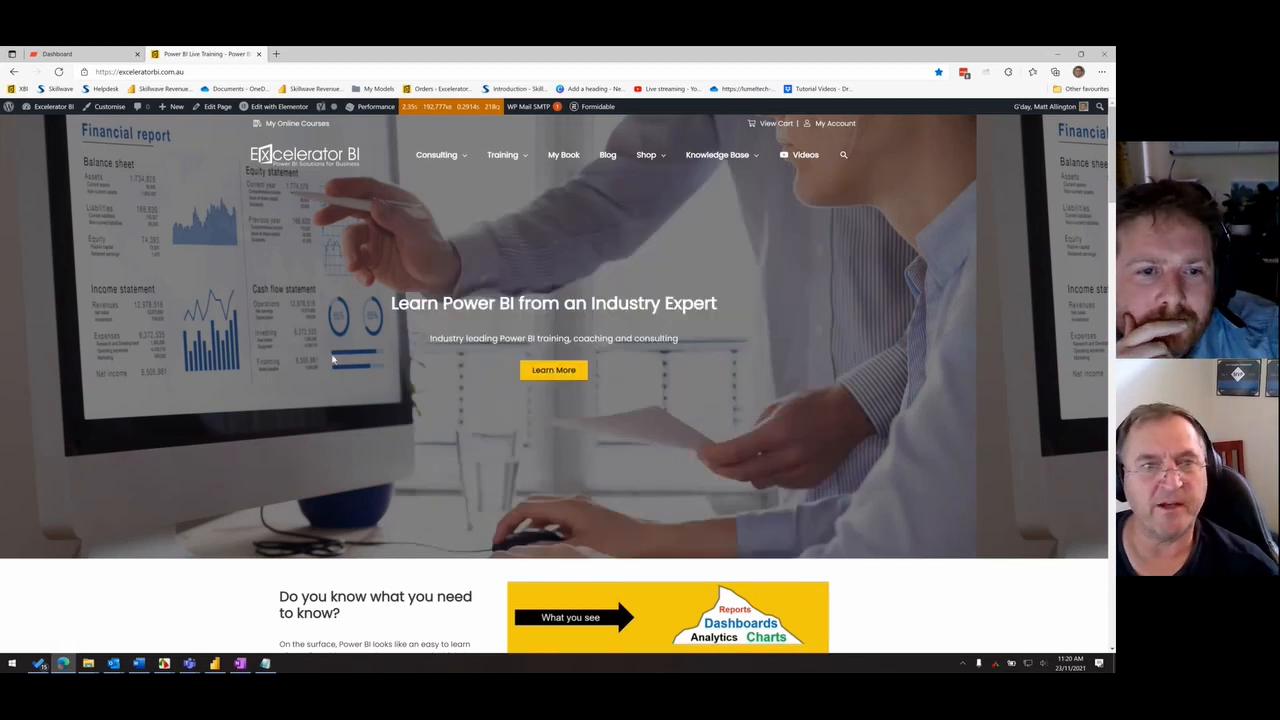
# - Open the Skillwave Training home page at skillwave.training in the same browser tab
pyautogui.click(200, 69)
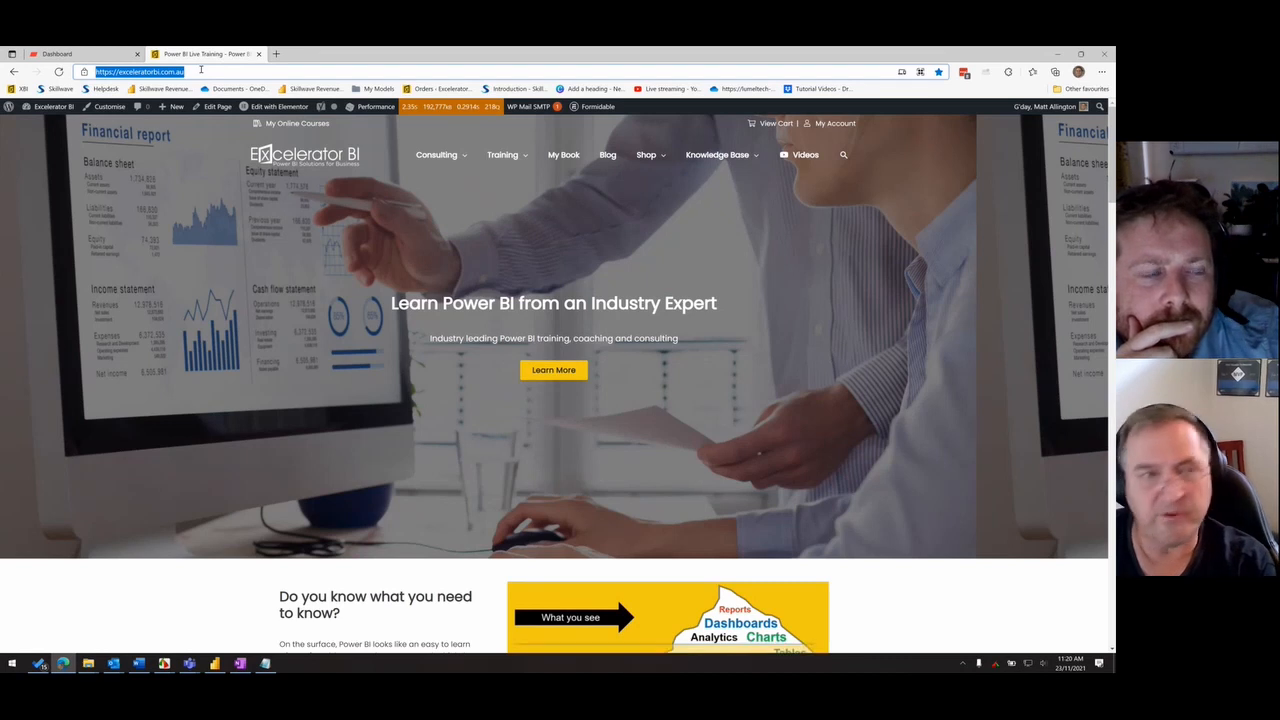
pyautogui.write('sh')
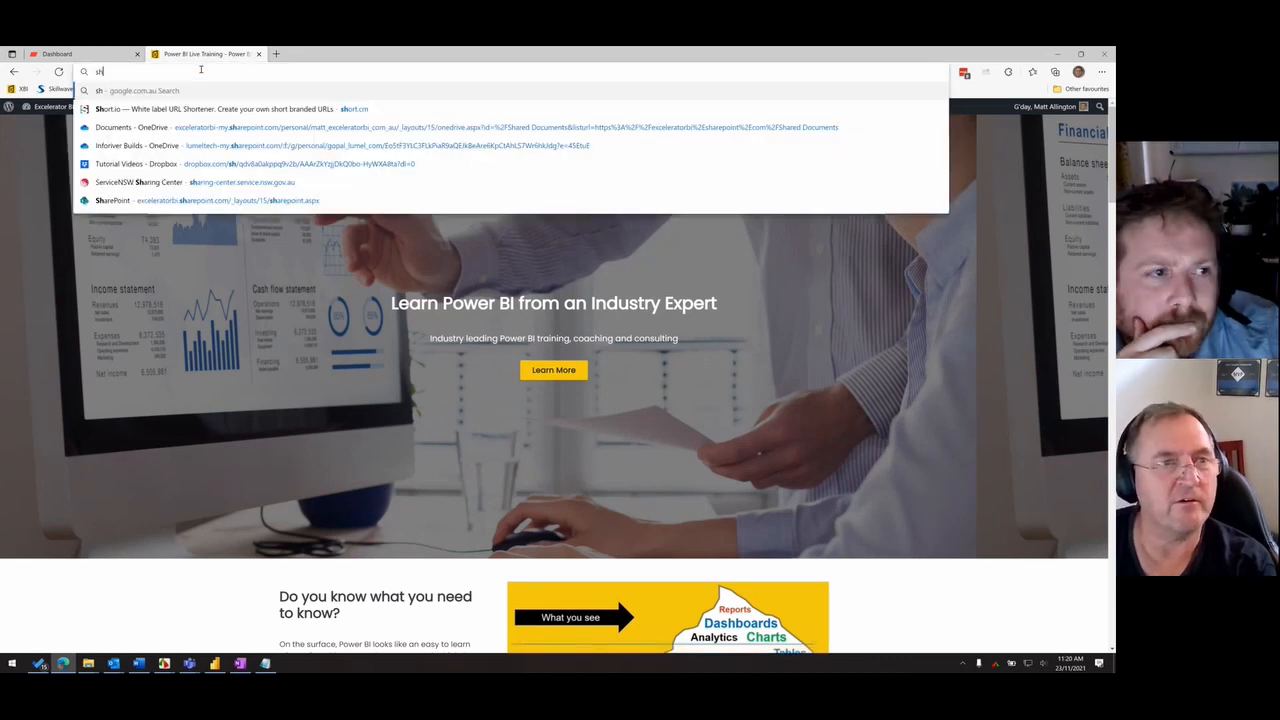
pyautogui.write('k')
pyautogui.press('Return')
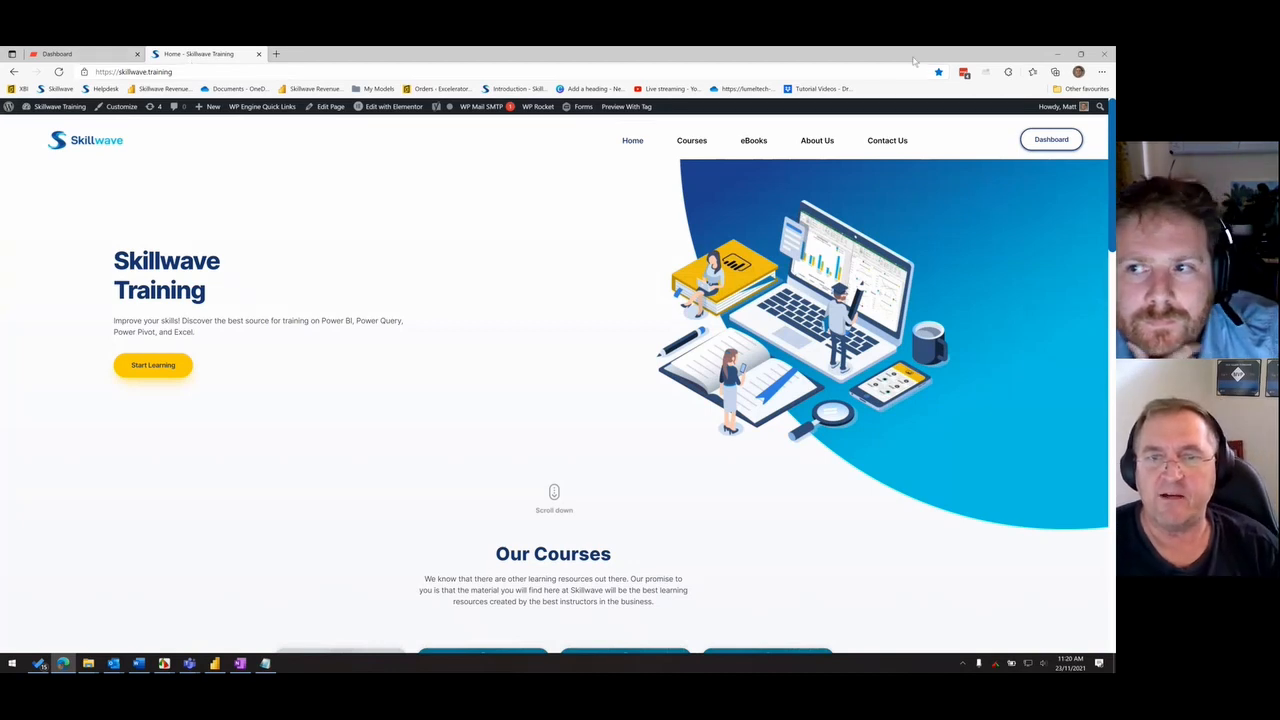
# - Open the Skillwave course catalogue and look through the available Power BI, Power Query and DAX courses
pyautogui.click(691, 144)
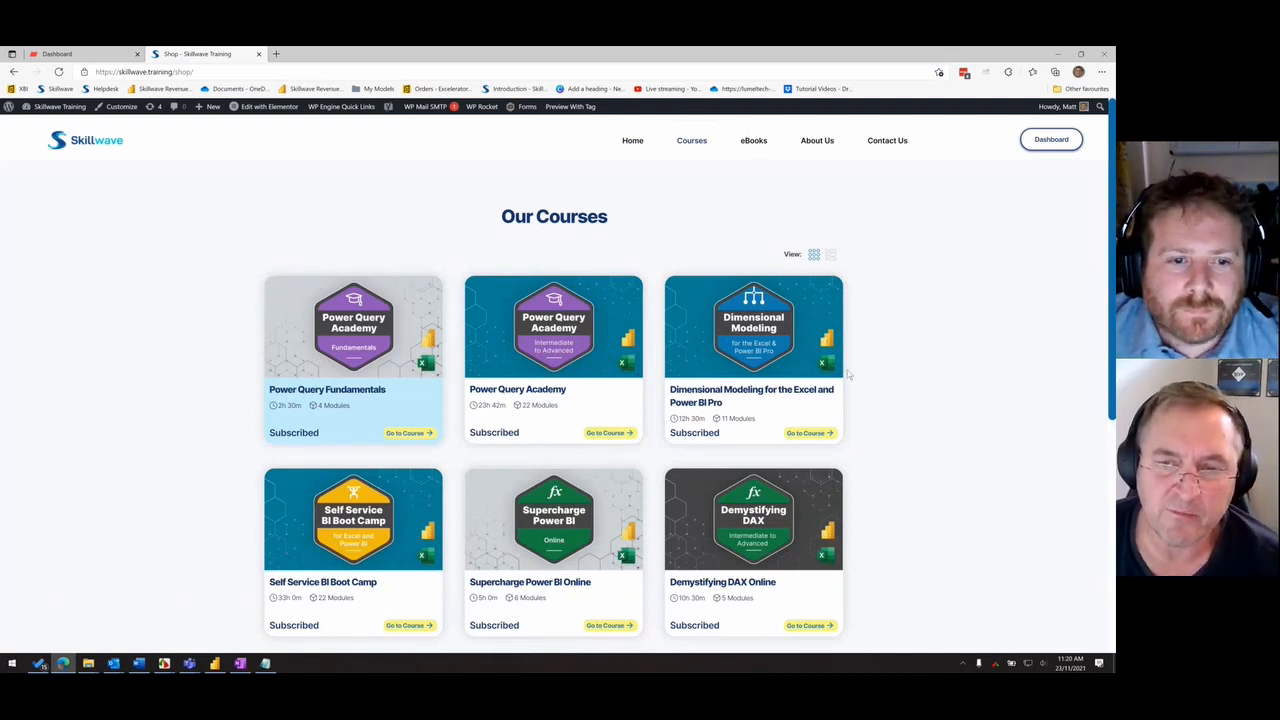
pyautogui.scroll(-1, 917, 403)
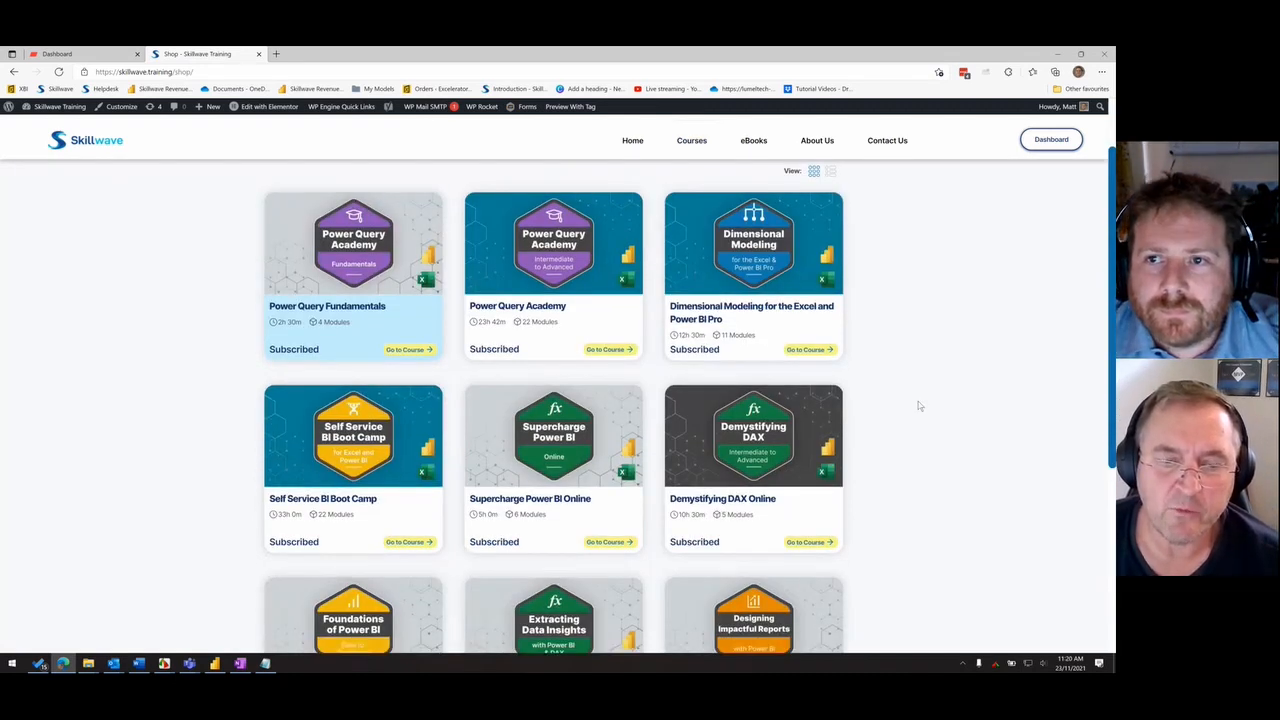
pyautogui.scroll(-1, 920, 406)
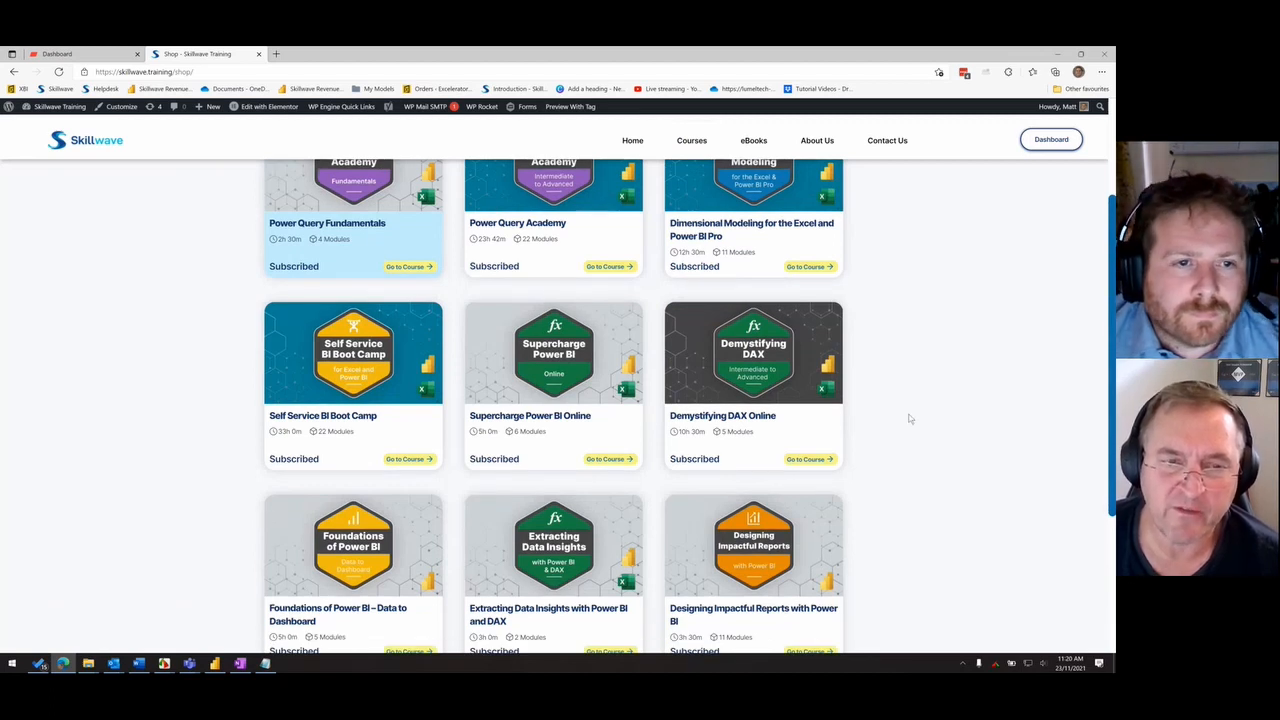
pyautogui.scroll(2, 910, 418)
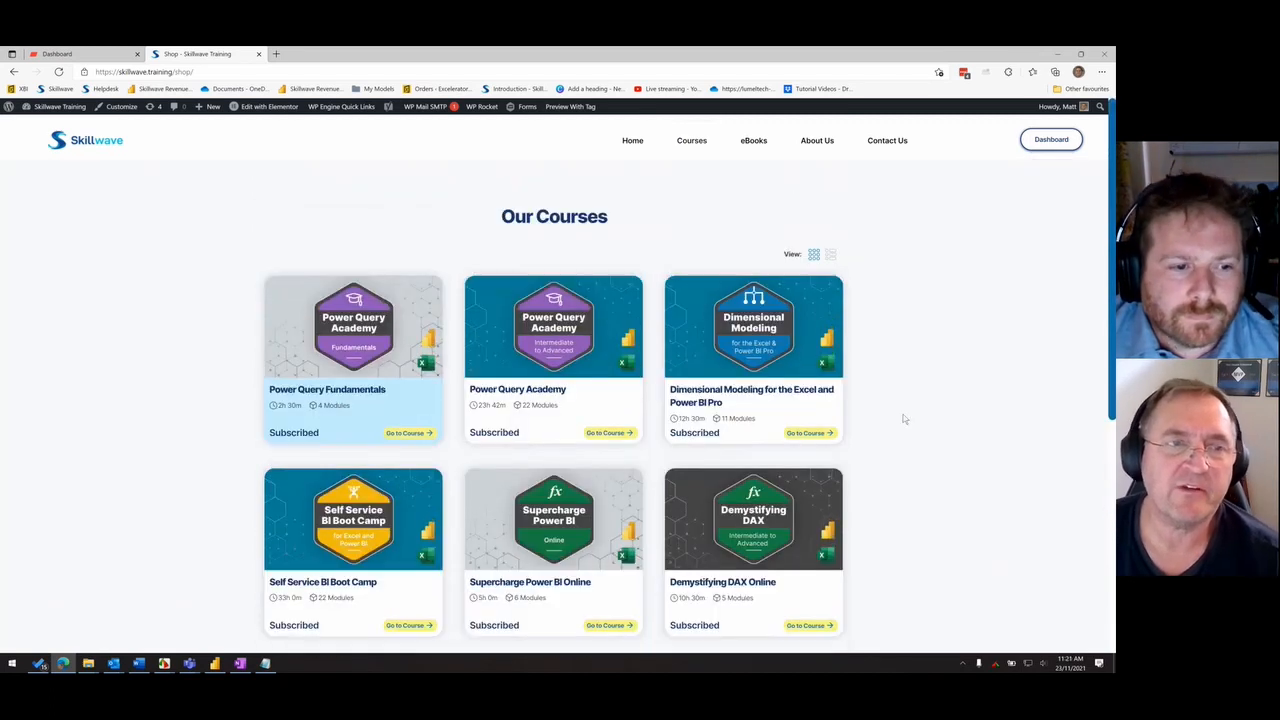